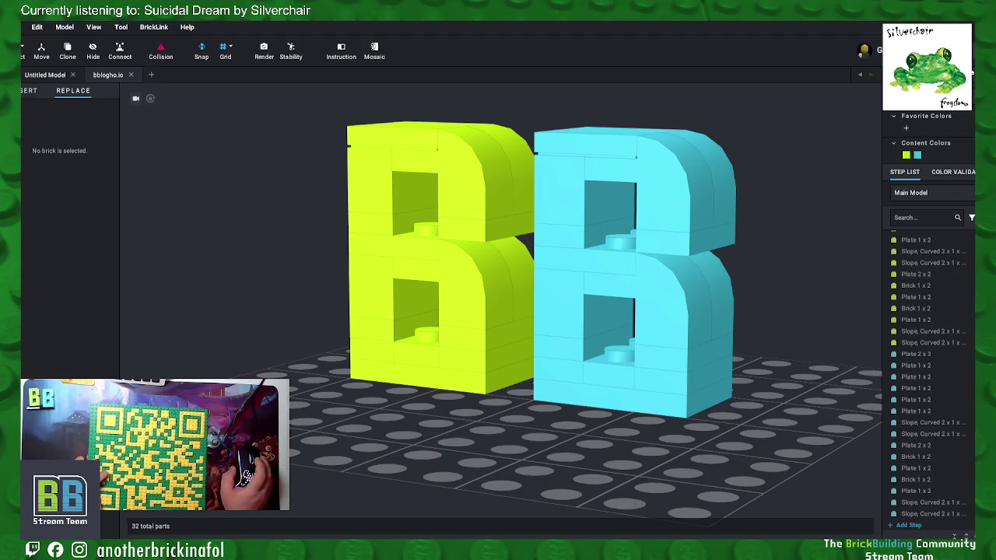
# Step: Open the blank mosaic model BLANK_MOSAIC.io from the recent files
pyautogui.moveTo(848, 356)
pyautogui.mouseDown(button='right')
pyautogui.moveTo(763, 356)
pyautogui.moveTo(840, 351)
pyautogui.mouseUp(button='right')
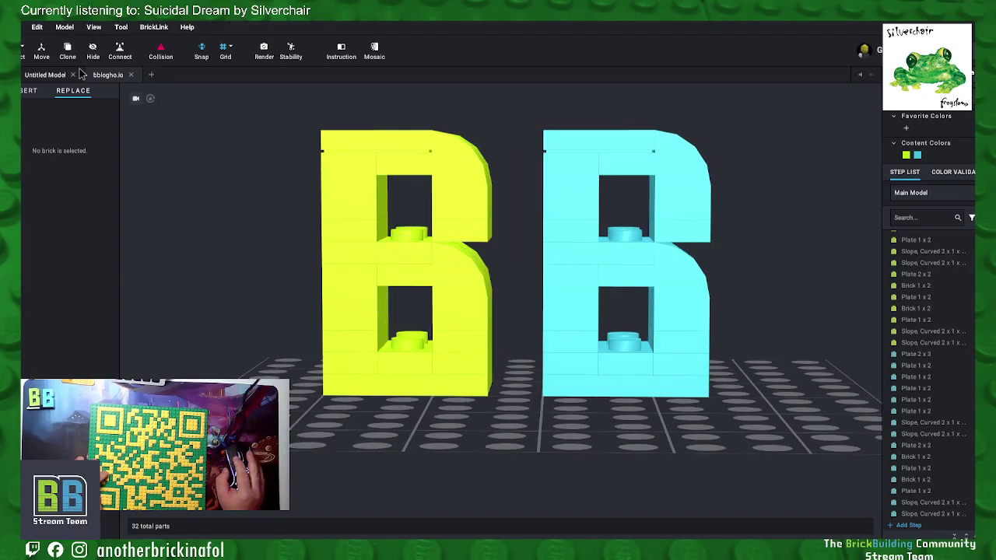
pyautogui.click(16, 27)
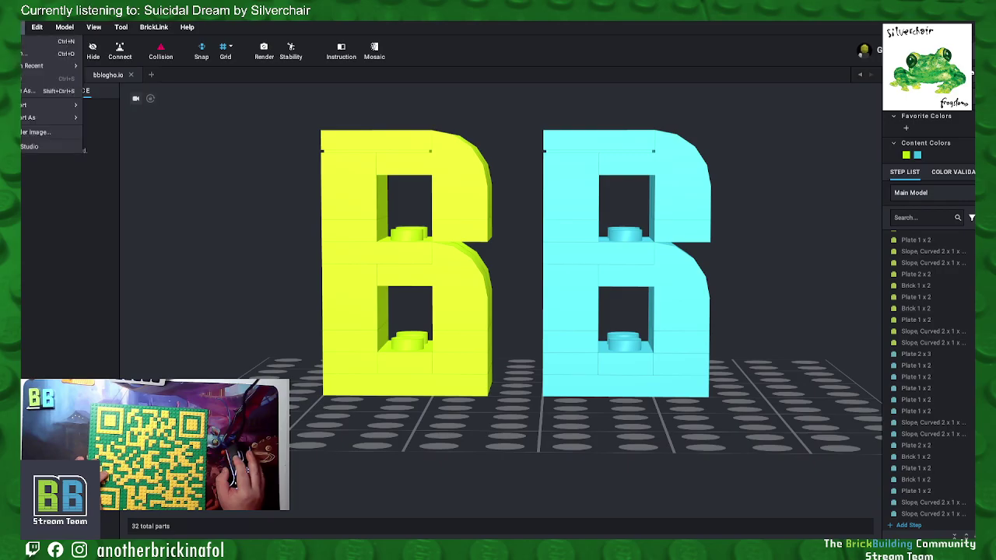
pyautogui.moveTo(46, 66)
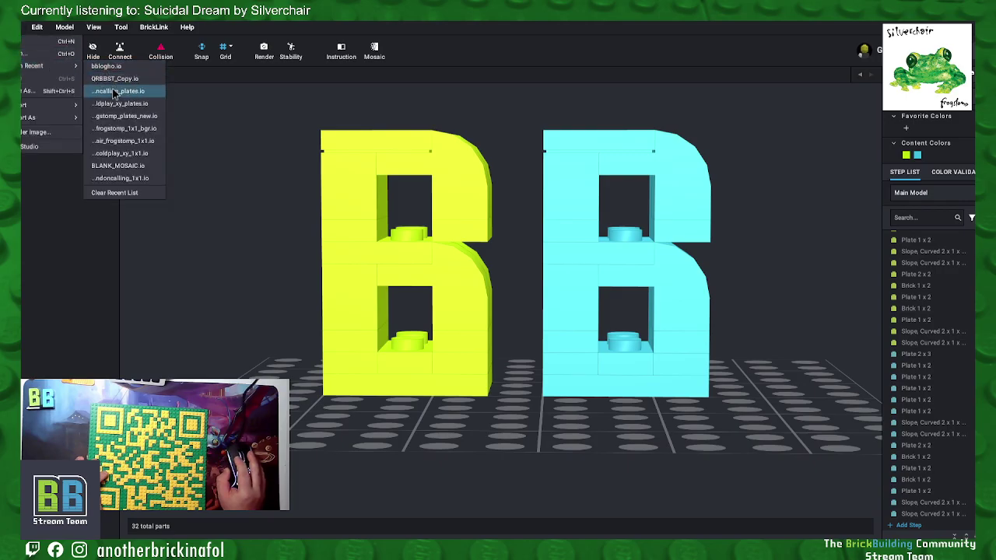
pyautogui.click(119, 168)
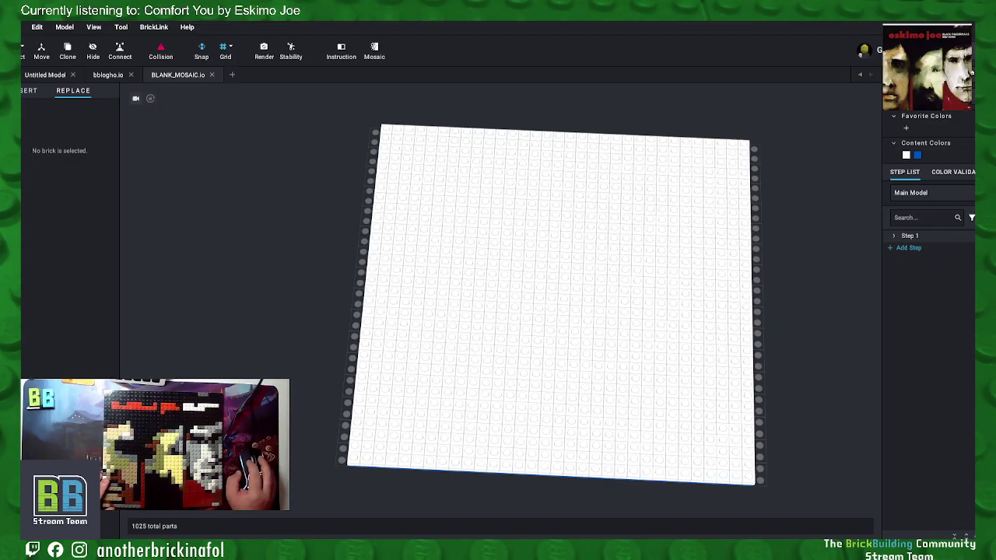
# Step: Recolor the first two plates at the left end of the mosaic's bottom row Dark Tan
pyautogui.moveTo(779, 376); pyautogui.dragTo(783, 376, button='right')
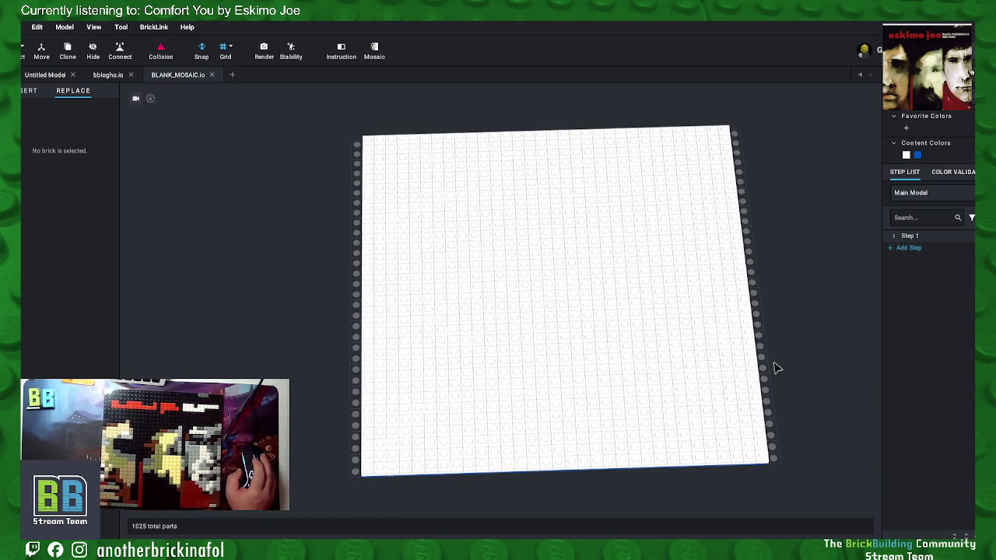
pyautogui.click(372, 469)
pyautogui.keyDown('ctrl'); pyautogui.click(380, 470); pyautogui.keyUp('ctrl')
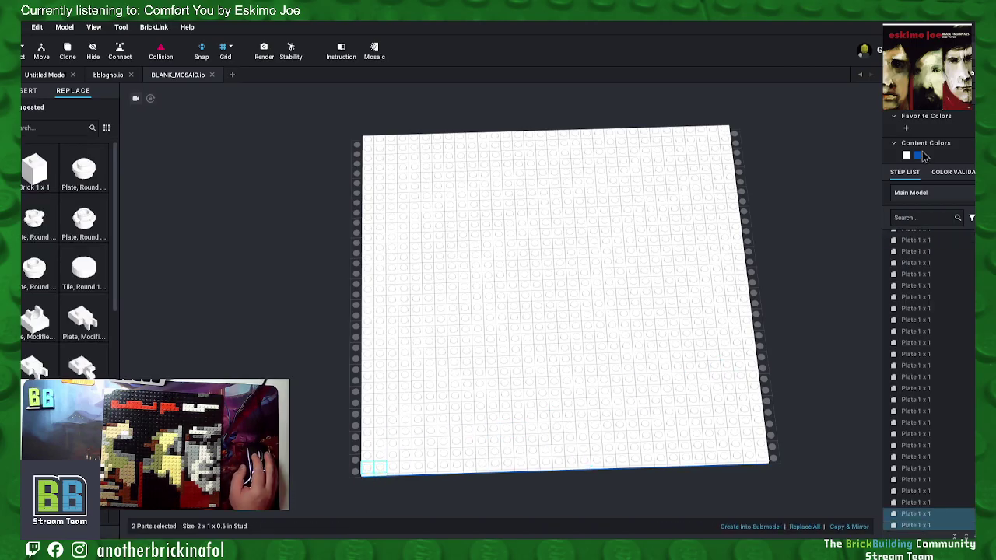
pyautogui.click(927, 97)
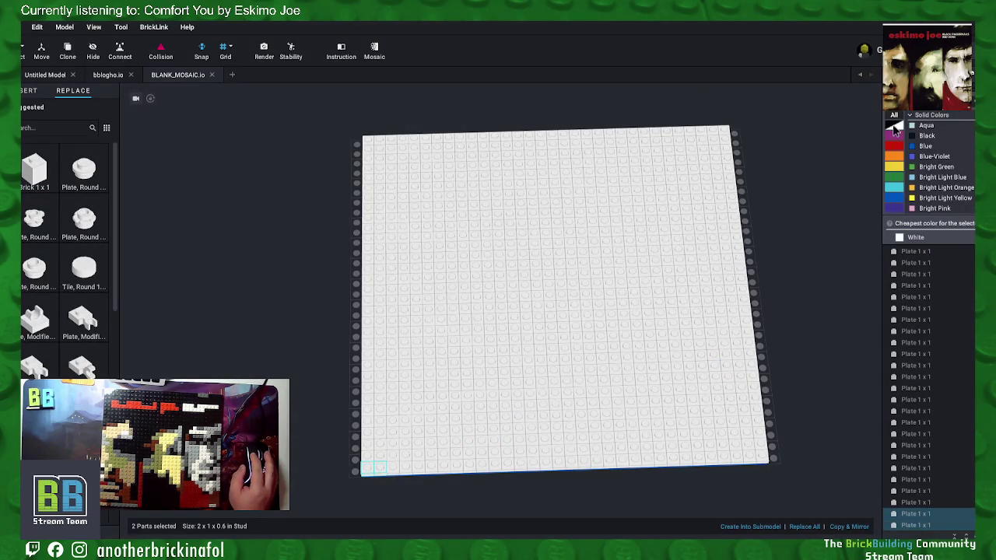
pyautogui.click(899, 169)
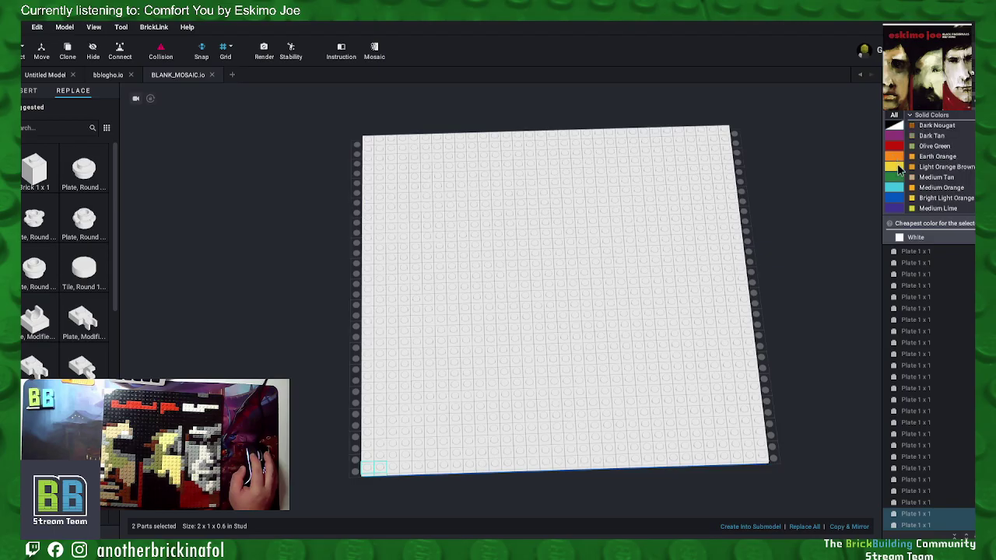
pyautogui.click(930, 136)
pyautogui.click(817, 266)
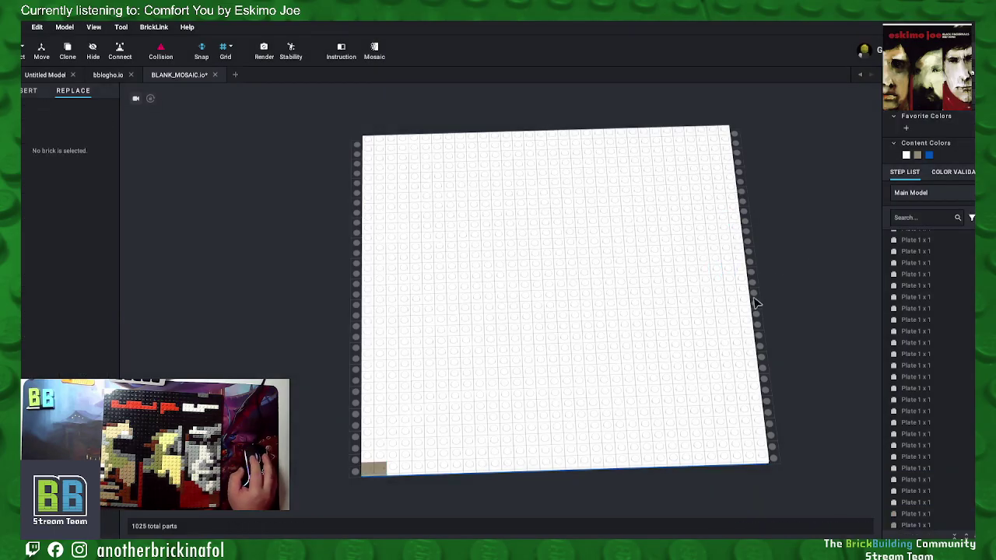
# Step: Recolor the first five plates of the third row from the bottom and the first four of the fourth row Dark Tan
pyautogui.click(371, 442)
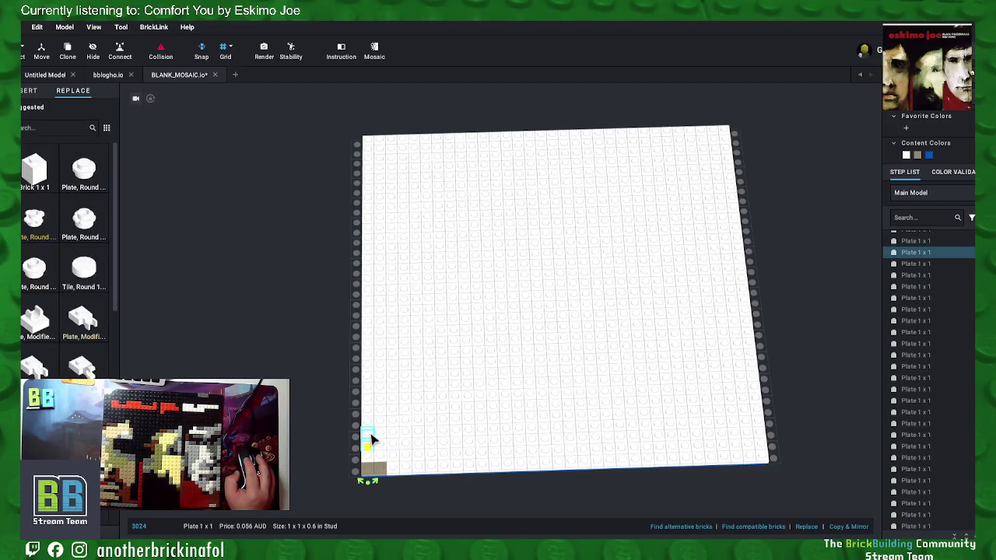
pyautogui.moveTo(370, 440); pyautogui.dragTo(415, 449)
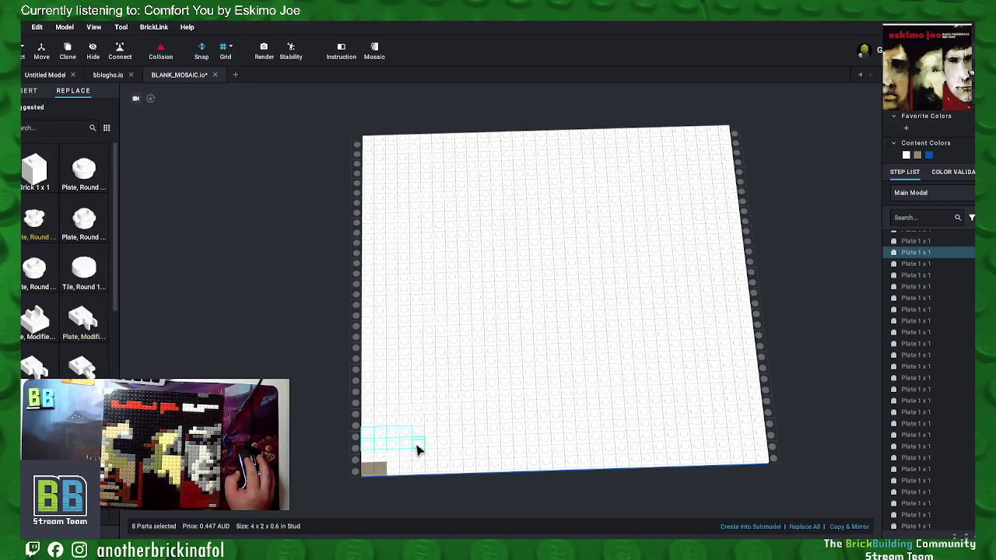
pyautogui.click(918, 156)
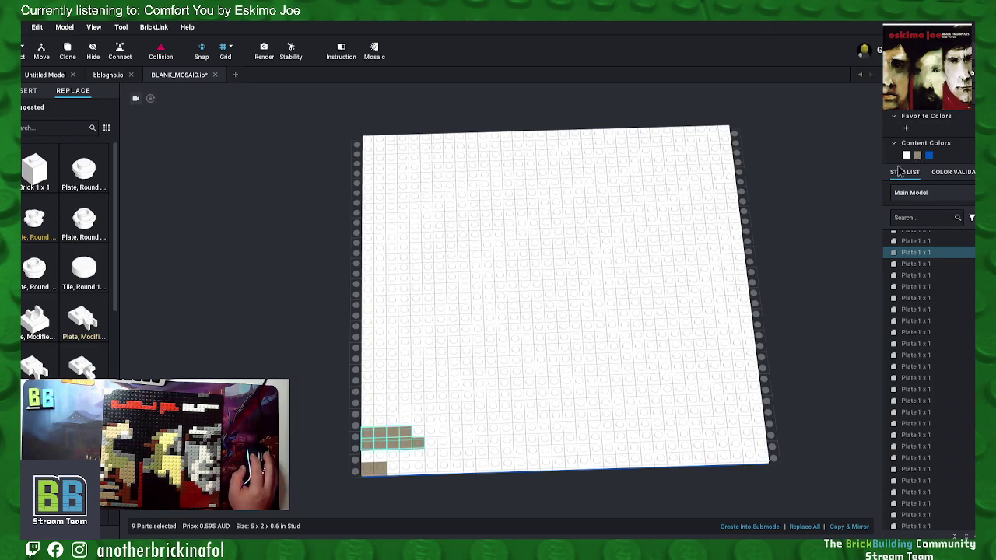
pyautogui.click(785, 259)
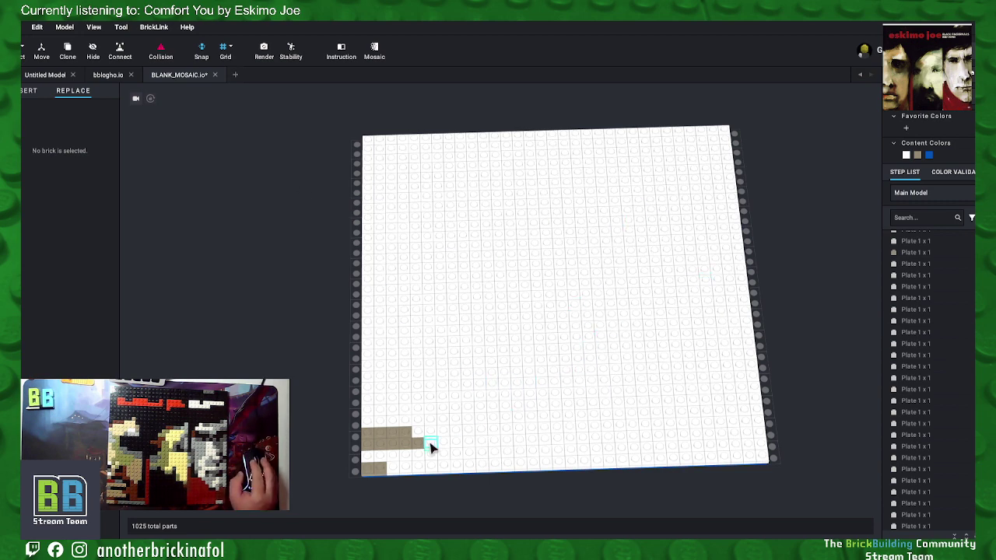
# Step: Recolor the first two plates of the second row and the third plate of the bottom row Reddish Brown
pyautogui.click(371, 461)
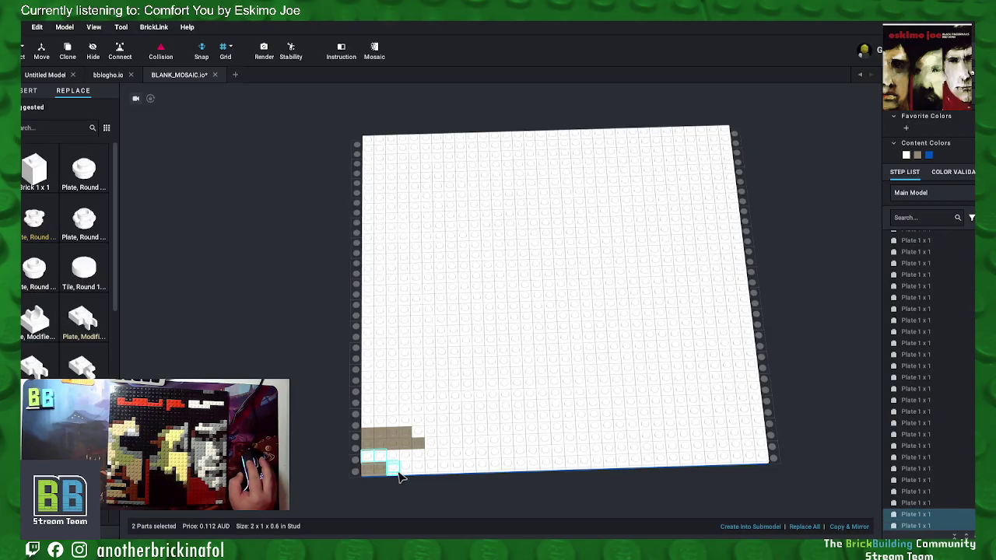
pyautogui.keyDown('shift'); pyautogui.click(394, 467); pyautogui.keyUp('shift')
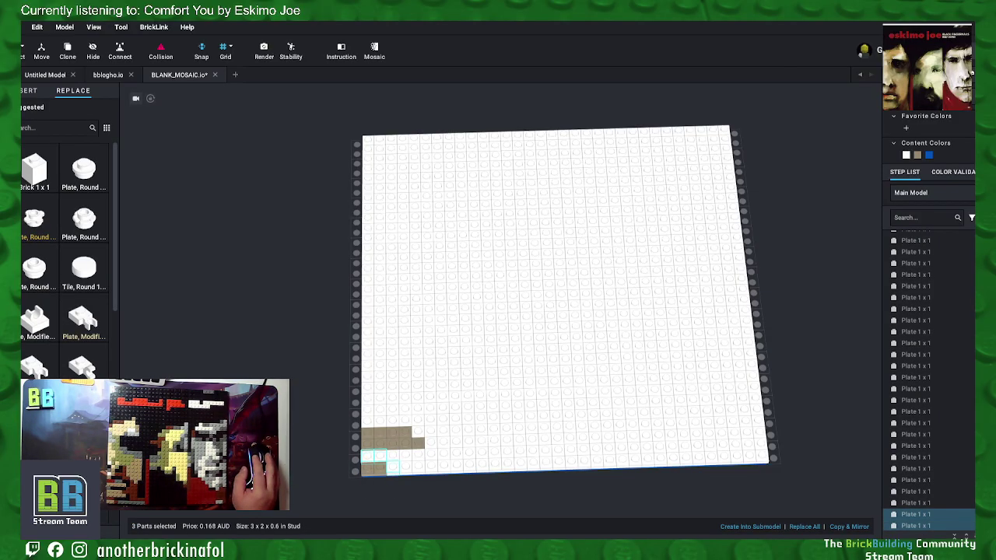
pyautogui.click(918, 108)
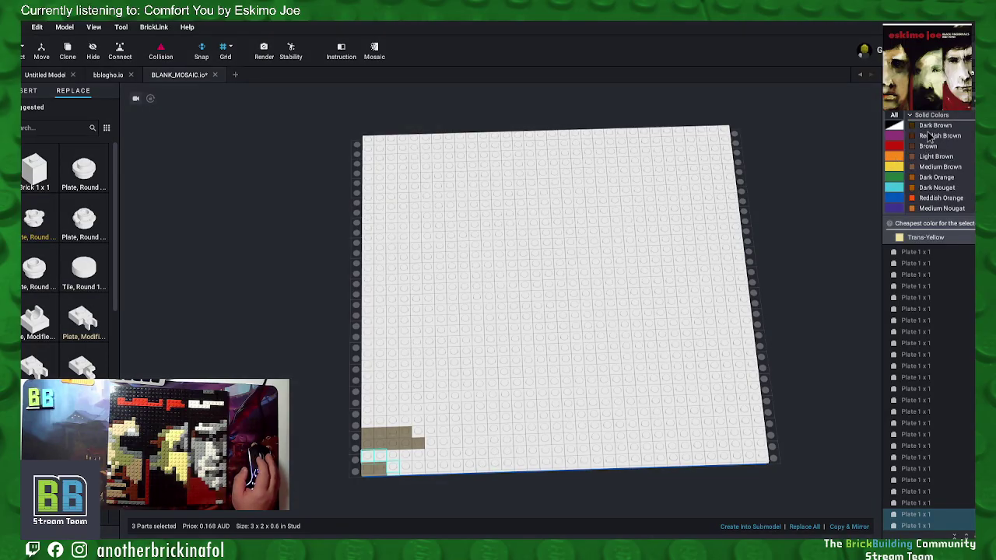
pyautogui.click(930, 136)
pyautogui.click(795, 267)
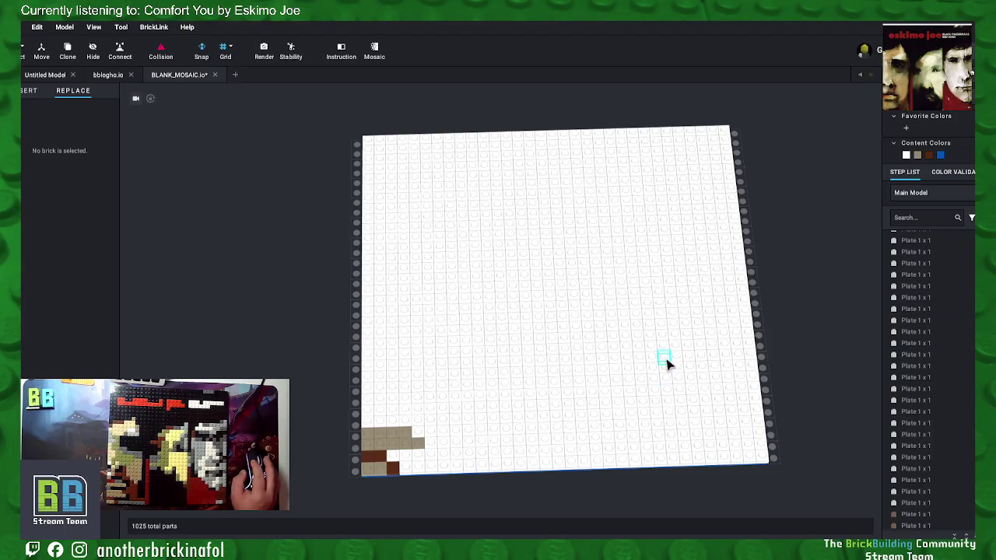
# Step: Recolor the third to sixth plates of the second row and the sixth plate of the third row Black
pyautogui.click(393, 457)
pyautogui.keyDown('ctrl'); pyautogui.click(406, 457); pyautogui.keyUp('ctrl')
pyautogui.keyDown('ctrl'); pyautogui.click(419, 459); pyautogui.keyUp('ctrl')
pyautogui.keyDown('ctrl'); pyautogui.click(431, 458); pyautogui.keyUp('ctrl')
pyautogui.keyDown('ctrl'); pyautogui.click(434, 447); pyautogui.keyUp('ctrl')
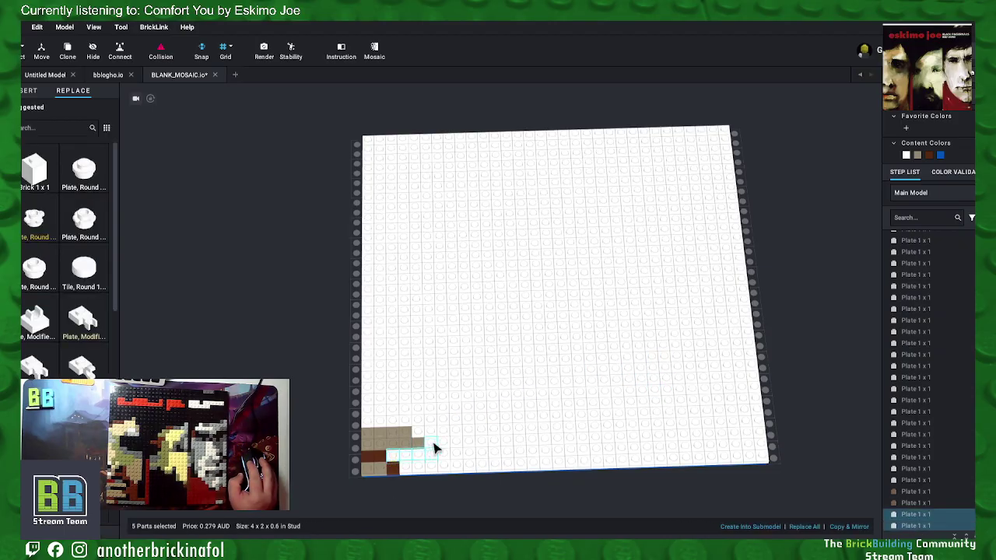
pyautogui.click(924, 114)
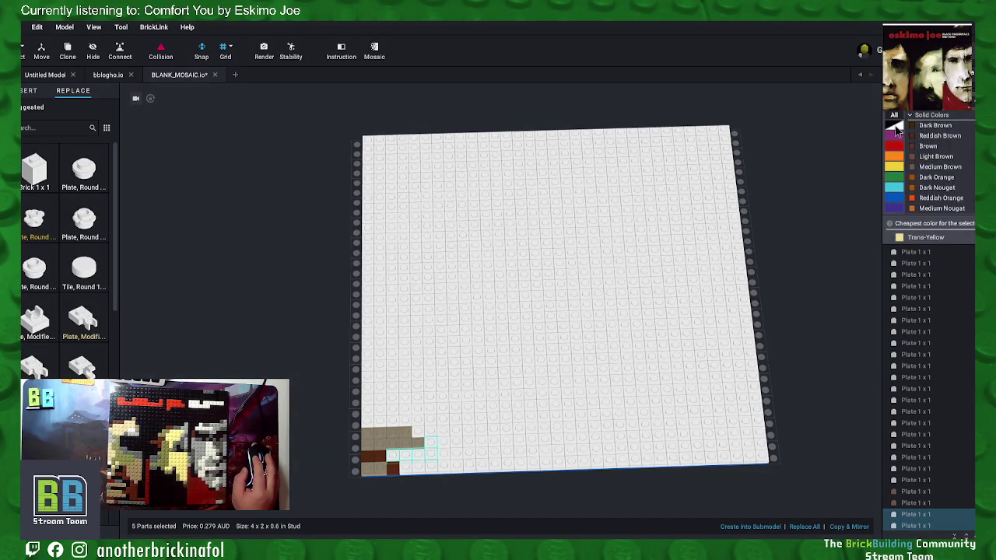
pyautogui.click(897, 131)
pyautogui.click(821, 253)
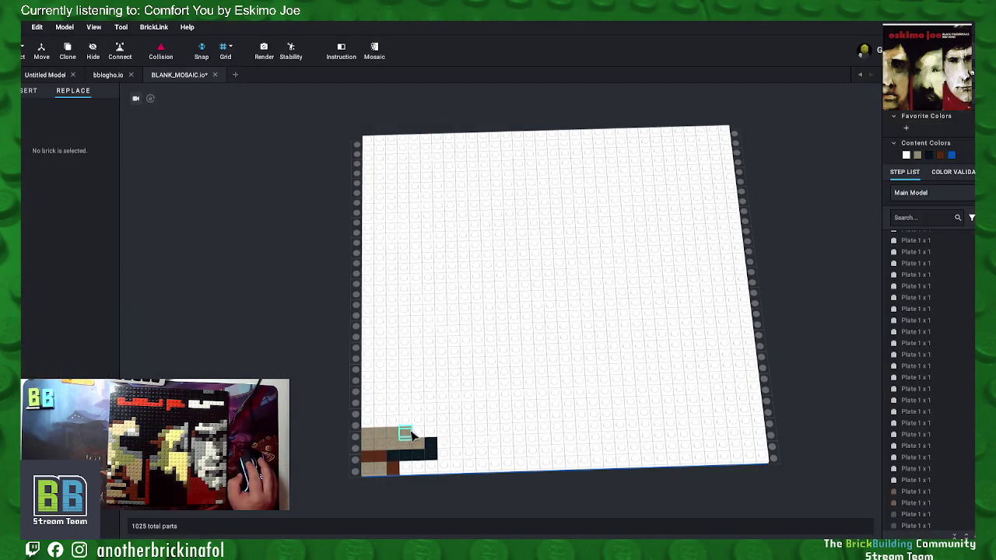
# Step: Recolor three plates above the black corner and the three-plate L shape diagonally above them Reddish Brown
pyautogui.click(416, 465)
pyautogui.keyDown('ctrl'); pyautogui.click(431, 428); pyautogui.keyUp('ctrl')
pyautogui.keyDown('ctrl'); pyautogui.click(420, 430); pyautogui.keyUp('ctrl')
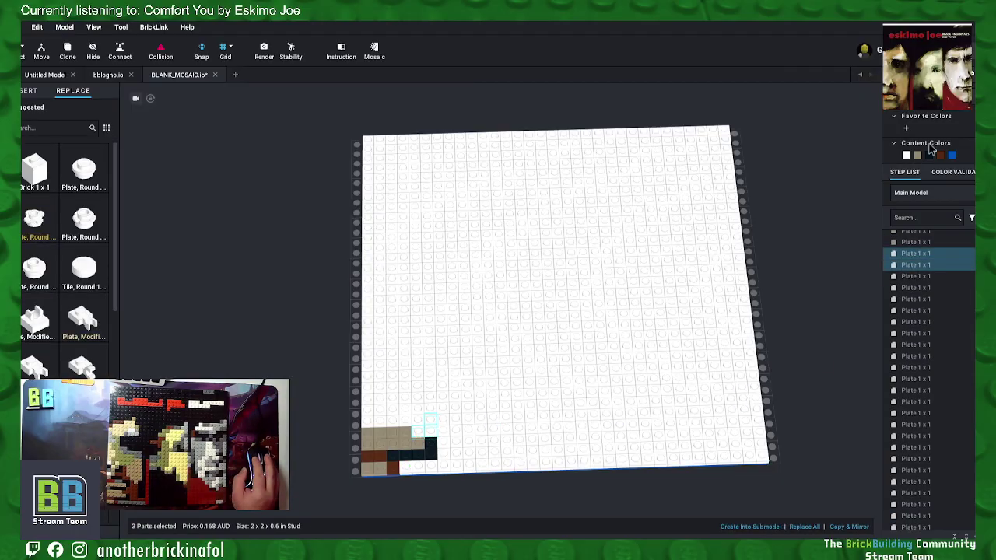
pyautogui.click(942, 157)
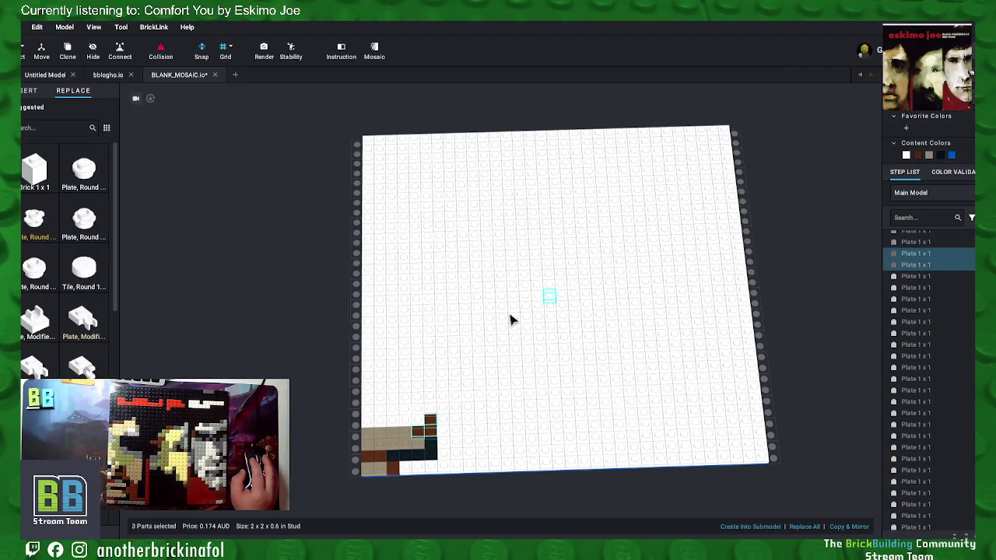
pyautogui.click(443, 406)
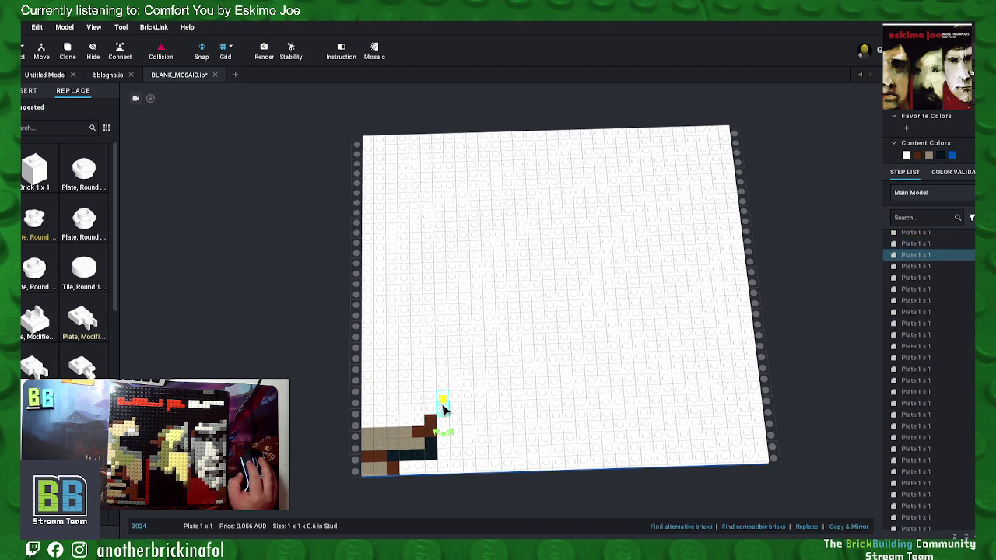
pyautogui.click(919, 157)
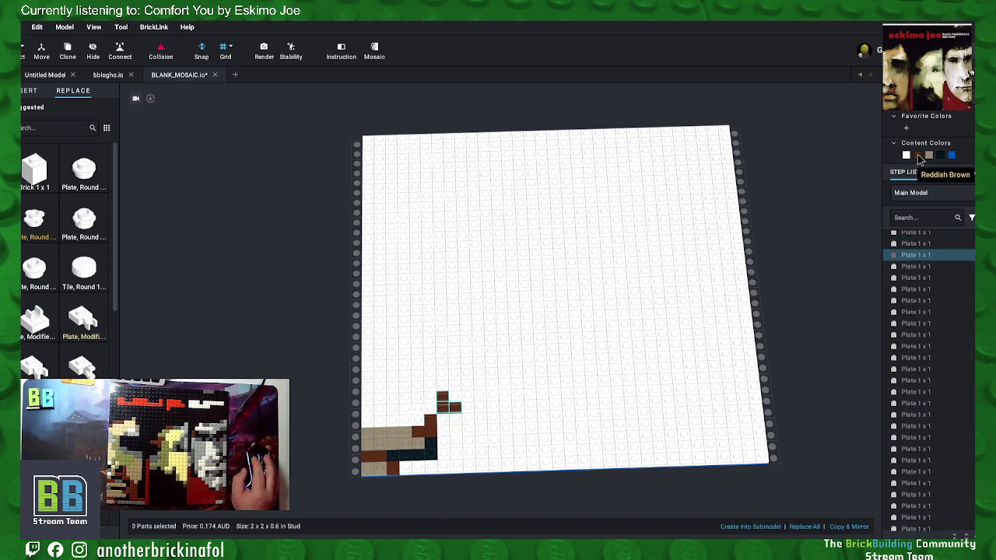
pyautogui.click(870, 271)
# Step: Recolor the block two plates wide and four high between the L shape and the bottom row Reddish Brown
pyautogui.moveTo(444, 416)
pyautogui.mouseDown()
pyautogui.moveTo(445, 456)
pyautogui.moveTo(460, 438)
pyautogui.mouseUp()
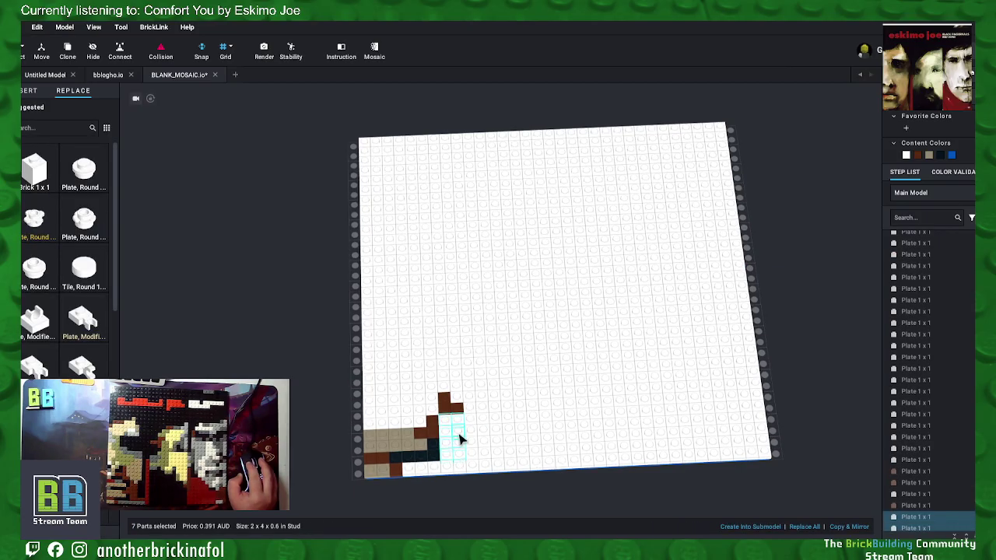
pyautogui.click(919, 156)
pyautogui.click(811, 273)
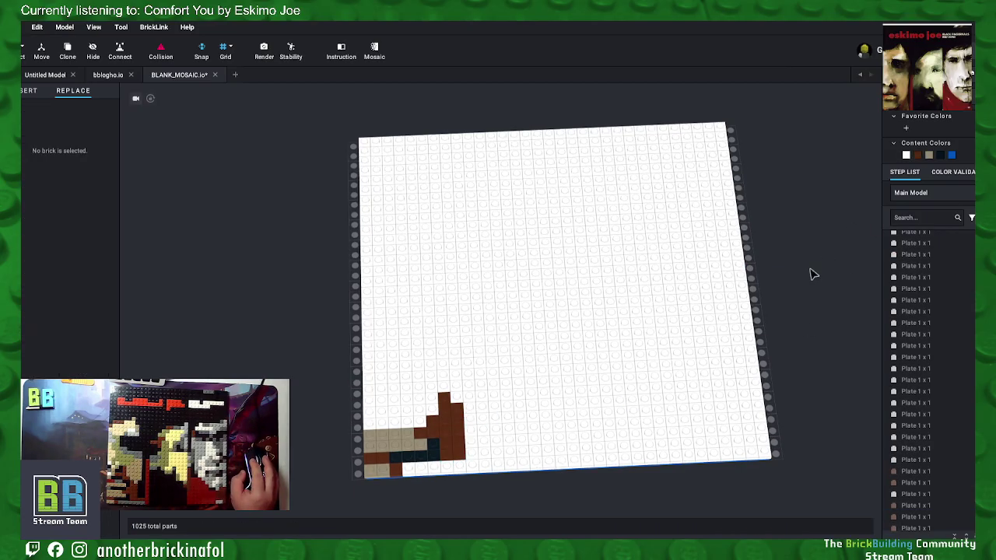
# Step: Recolor the next two plates of the second row Reddish Brown and the seven plates following the brown one in the bottom row gray
pyautogui.moveTo(494, 444); pyautogui.dragTo(474, 456)
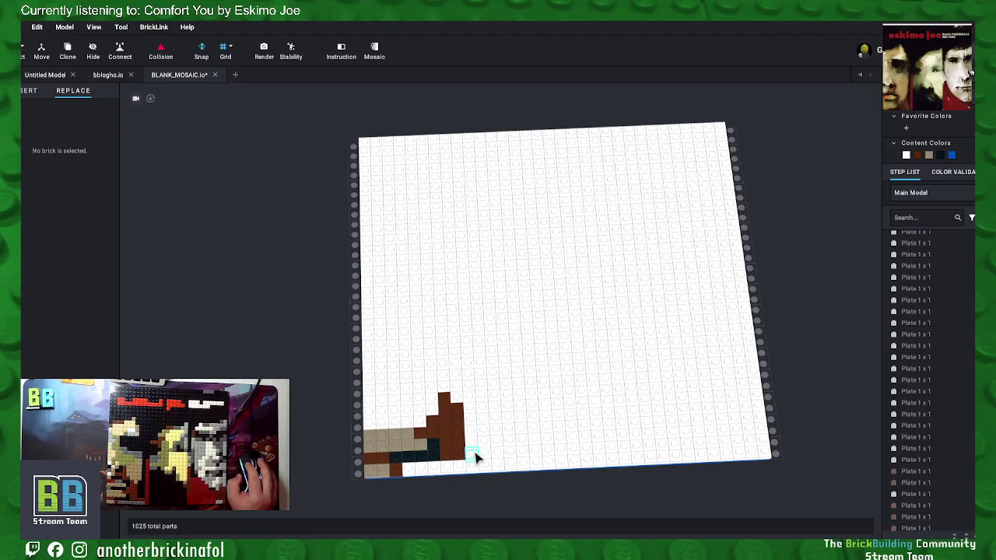
pyautogui.click(923, 158)
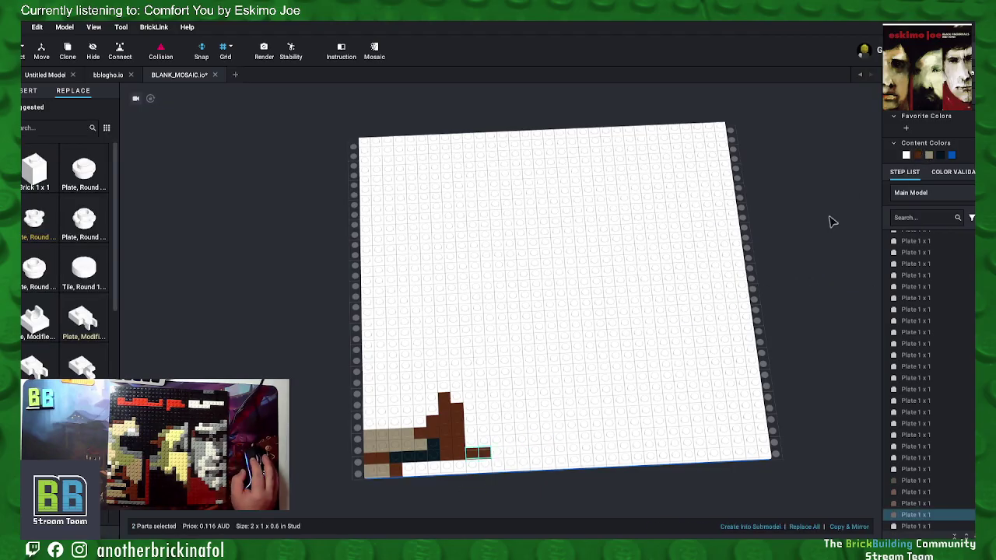
pyautogui.click(775, 267)
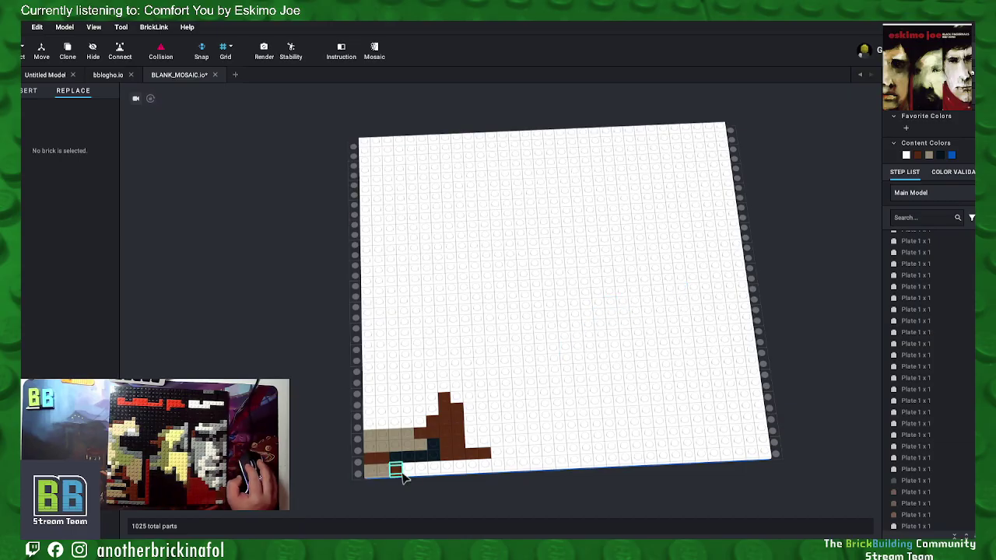
pyautogui.moveTo(414, 475)
pyautogui.mouseDown()
pyautogui.moveTo(486, 473)
pyautogui.moveTo(734, 400)
pyautogui.mouseUp()
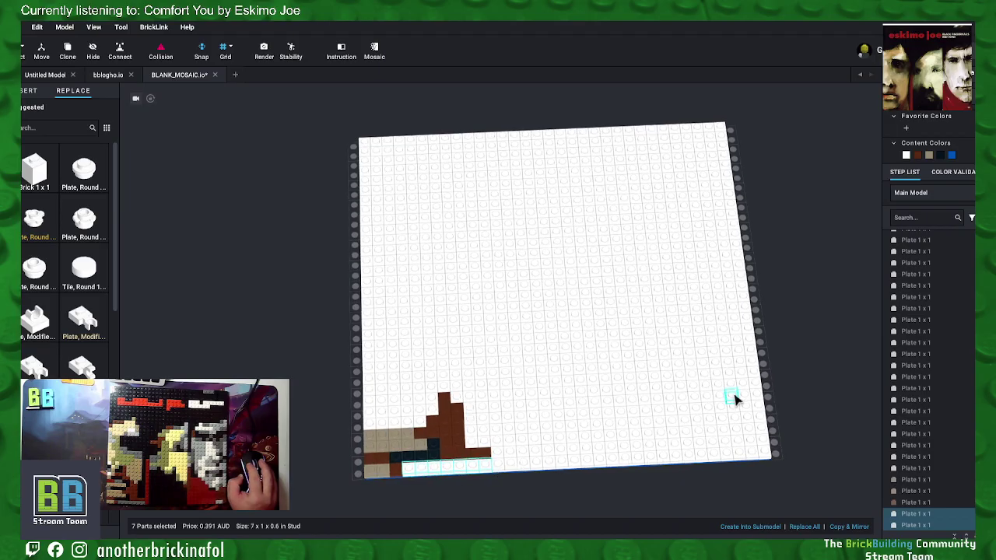
pyautogui.click(925, 147)
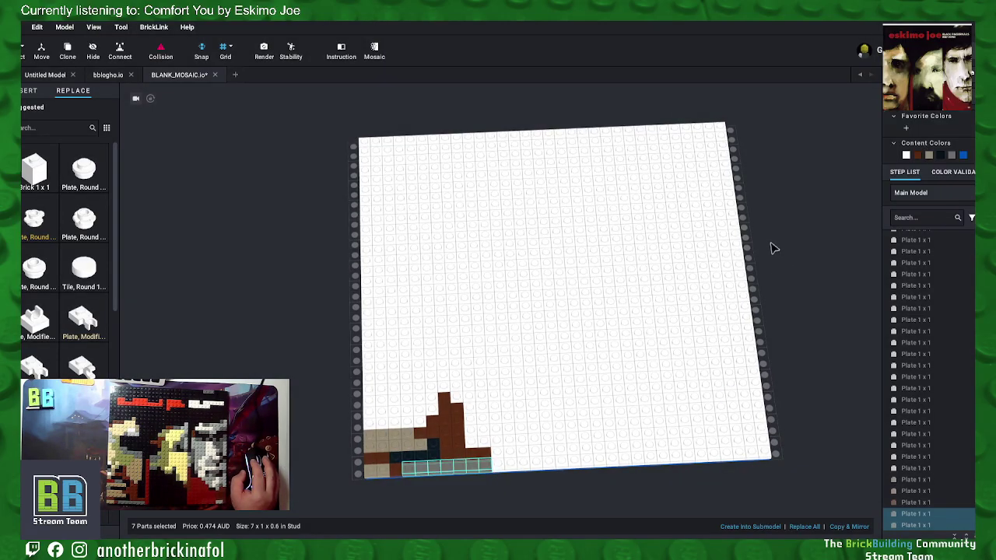
# Step: Recolor a one-wide column of 13 plates Dark Red, rising from the bottom edge just past the gray strip
pyautogui.click(498, 464)
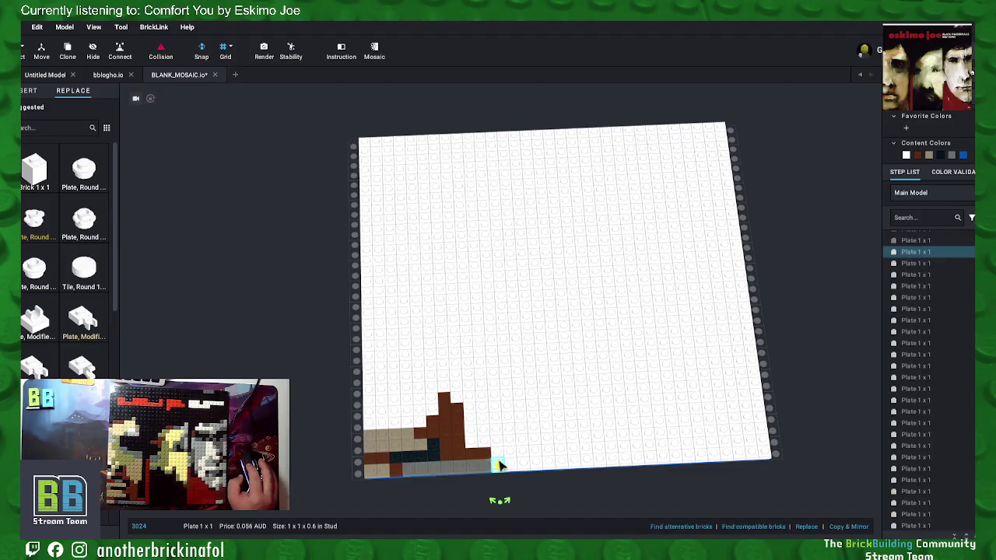
pyautogui.keyDown('shift'); pyautogui.click(499, 451); pyautogui.keyUp('shift')
pyautogui.keyDown('shift'); pyautogui.click(499, 437); pyautogui.keyUp('shift')
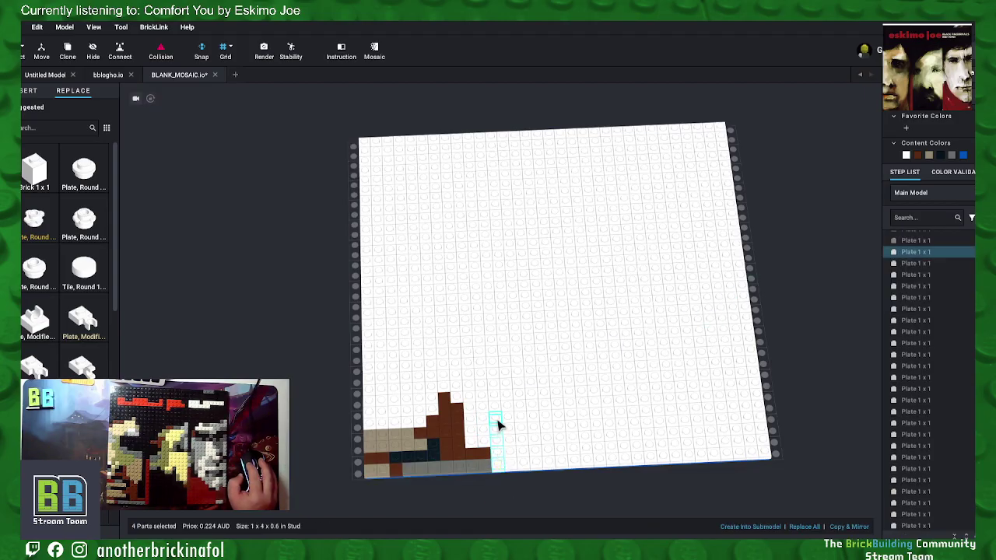
pyautogui.keyDown('shift'); pyautogui.click(498, 418); pyautogui.keyUp('shift')
pyautogui.keyDown('shift'); pyautogui.click(499, 411); pyautogui.keyUp('shift')
pyautogui.keyDown('shift'); pyautogui.click(494, 383); pyautogui.keyUp('shift')
pyautogui.keyDown('shift'); pyautogui.click(493, 372); pyautogui.keyUp('shift')
pyautogui.keyDown('shift'); pyautogui.click(492, 360); pyautogui.keyUp('shift')
pyautogui.keyDown('shift'); pyautogui.click(491, 349); pyautogui.keyUp('shift')
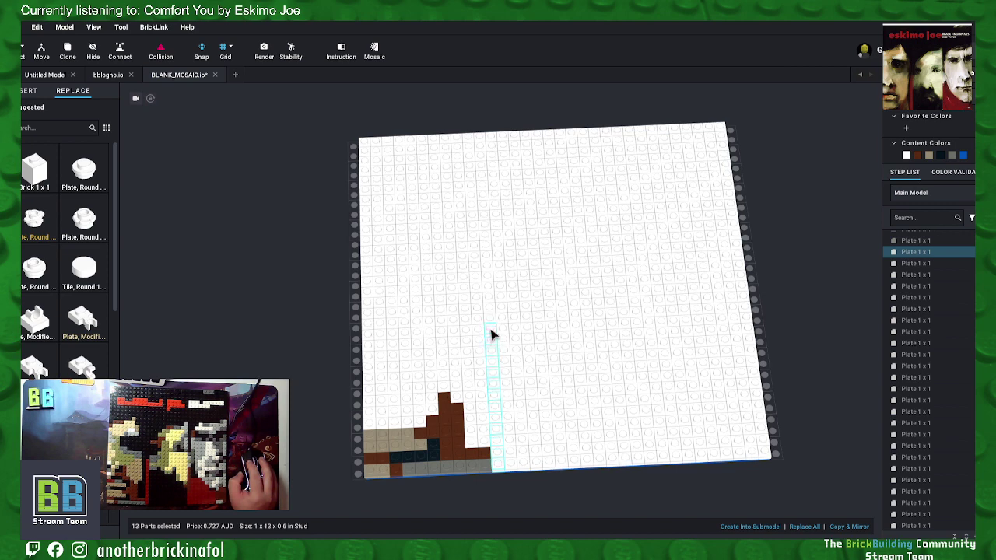
pyautogui.click(904, 127)
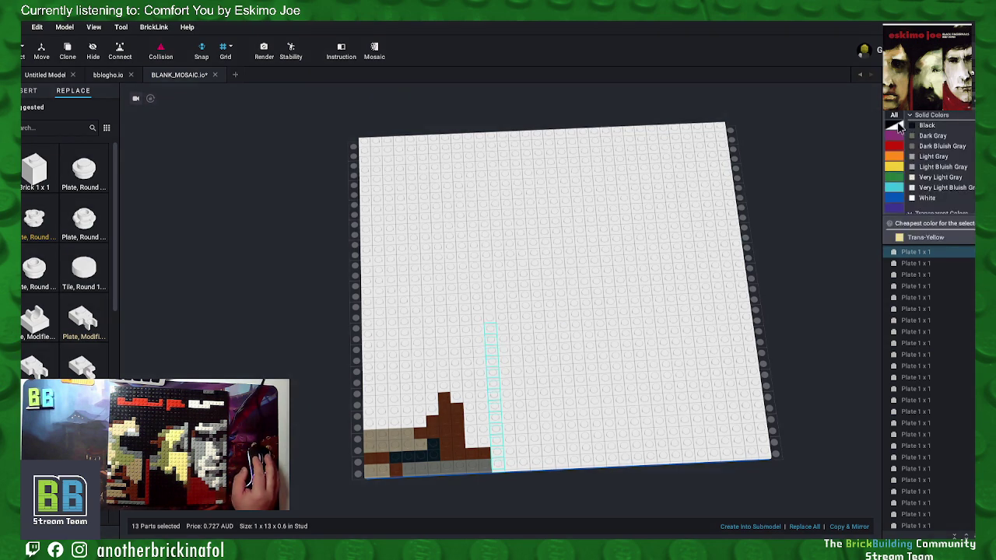
pyautogui.click(924, 135)
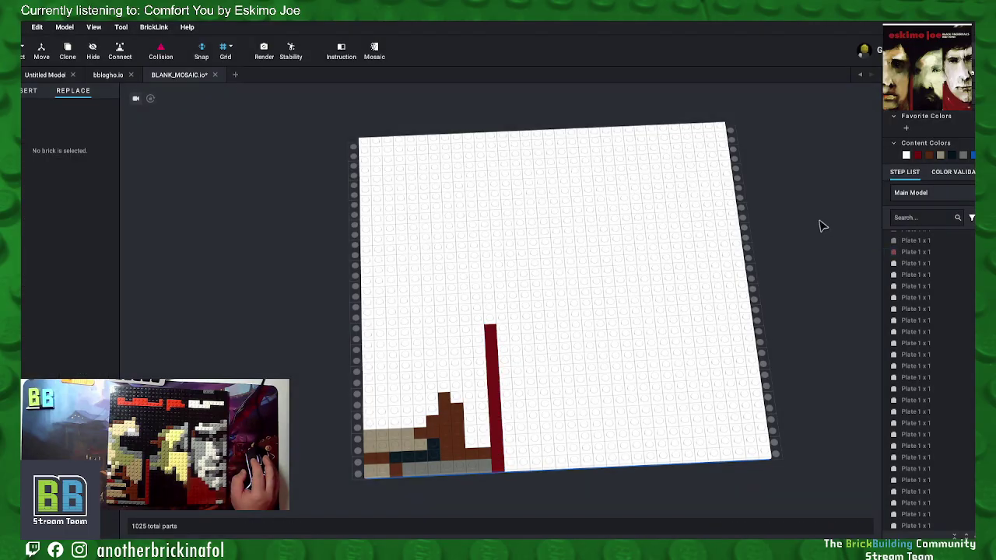
# Step: Recolor five plates in rows of three and two beside the dark red column's top gray, plus two plates one row further down
pyautogui.click(503, 327)
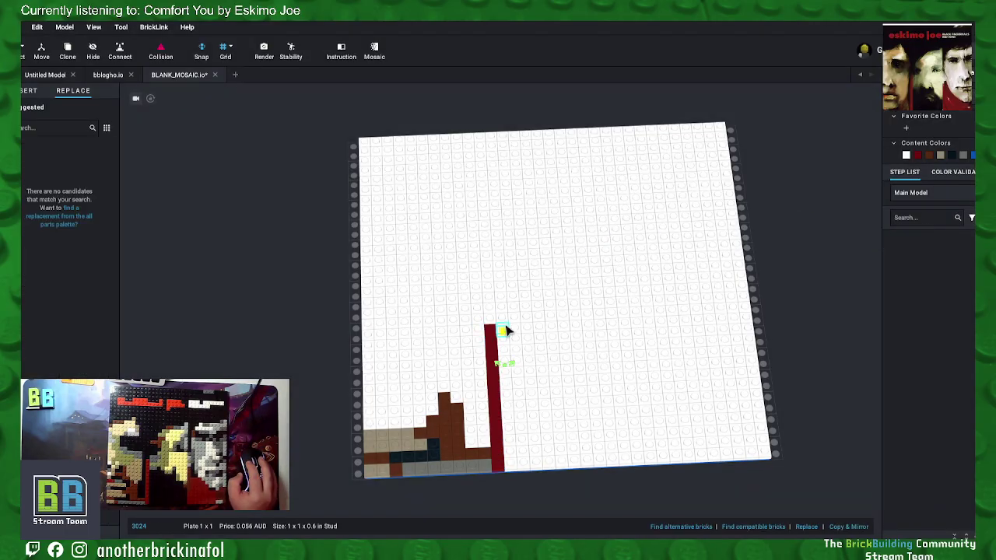
pyautogui.keyDown('ctrl'); pyautogui.click(504, 318); pyautogui.keyUp('ctrl')
pyautogui.keyDown('ctrl'); pyautogui.click(515, 327); pyautogui.keyUp('ctrl')
pyautogui.keyDown('ctrl'); pyautogui.click(523, 321); pyautogui.keyUp('ctrl')
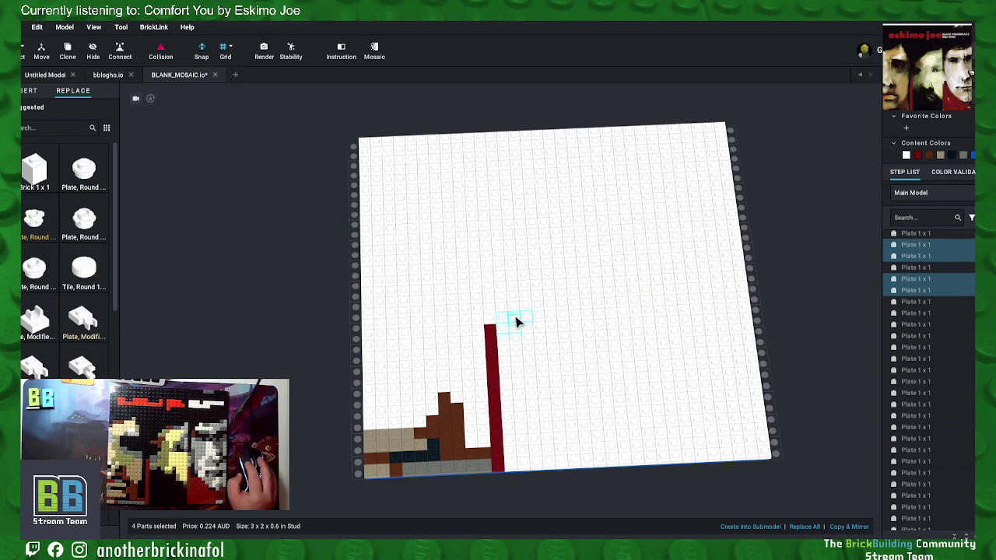
pyautogui.keyDown('ctrl'); pyautogui.click(517, 321); pyautogui.keyUp('ctrl')
pyautogui.click(963, 155)
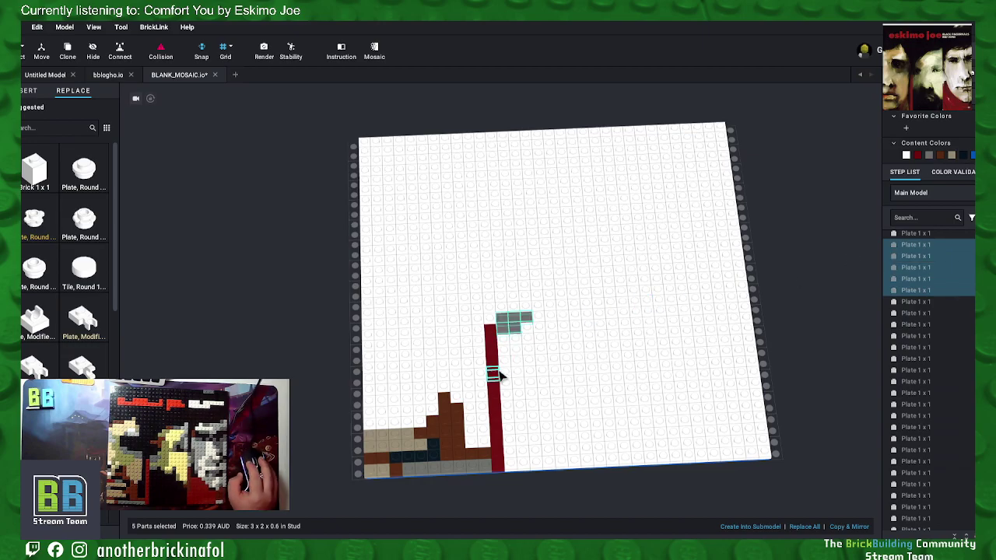
pyautogui.click(506, 356)
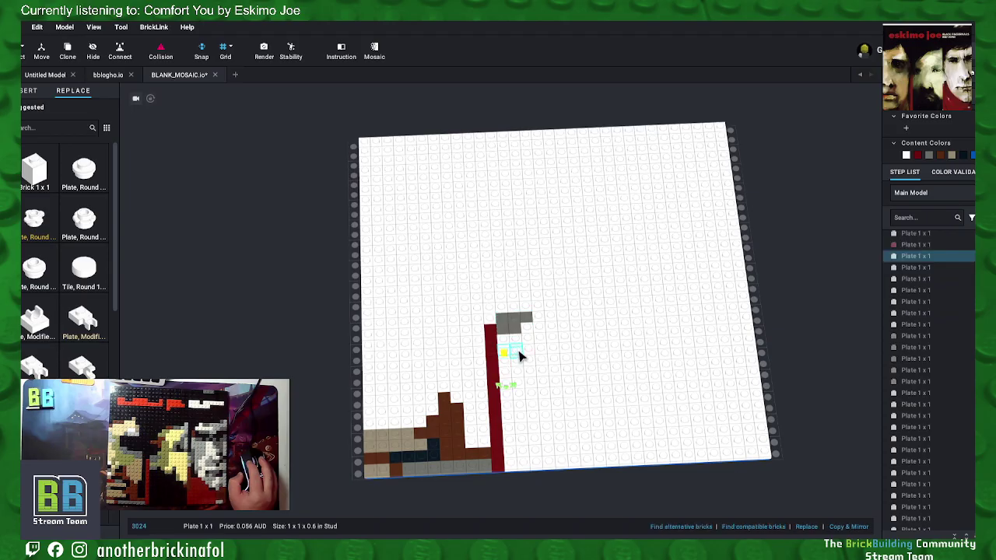
pyautogui.click(929, 156)
pyautogui.click(768, 236)
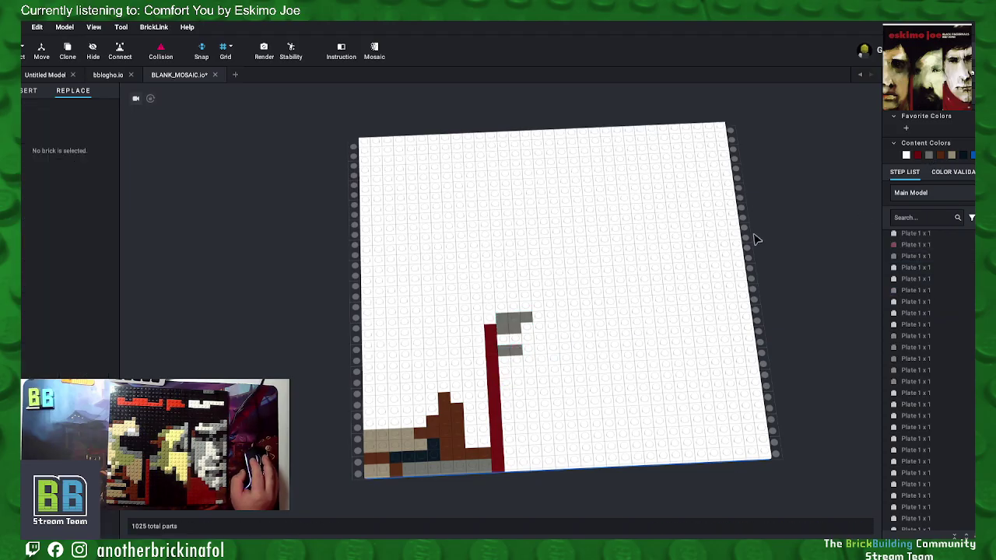
# Step: Recolor the two plates between the gray rows and three plates in the next column, around the gray end plate, Olive Green
pyautogui.click(501, 339)
pyautogui.keyDown('shift'); pyautogui.click(518, 342); pyautogui.keyUp('shift')
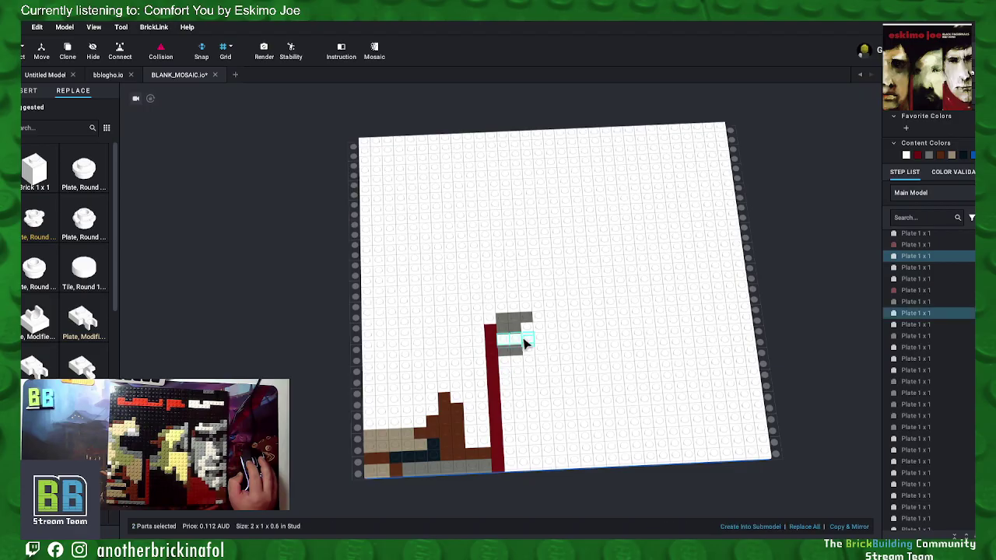
pyautogui.keyDown('shift'); pyautogui.click(526, 334); pyautogui.keyUp('shift')
pyautogui.keyDown('shift'); pyautogui.click(527, 307); pyautogui.keyUp('shift')
pyautogui.keyDown('shift'); pyautogui.click(529, 312); pyautogui.keyUp('shift')
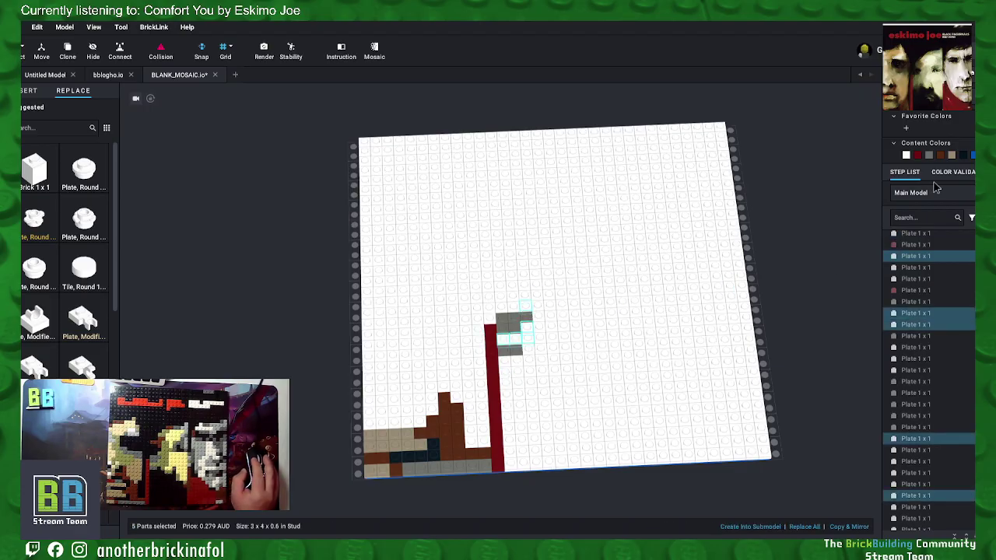
pyautogui.click(907, 94)
pyautogui.click(900, 175)
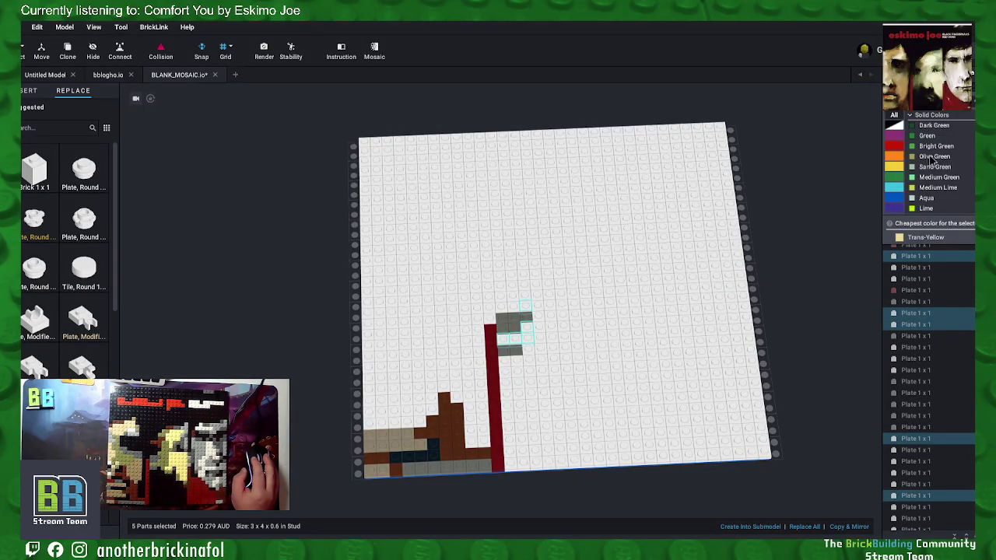
pyautogui.click(934, 156)
pyautogui.click(796, 211)
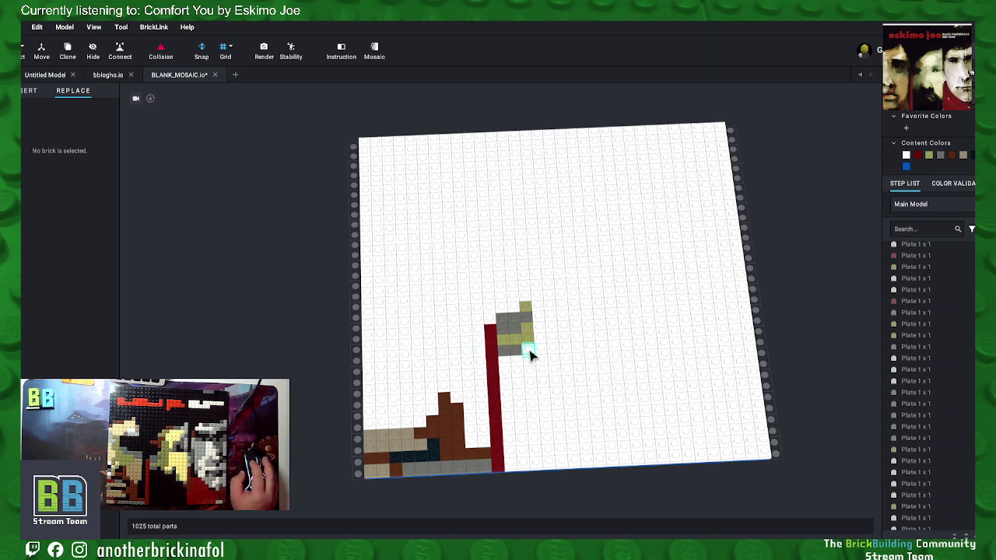
# Step: Recolor the three-wide area of 31 plates from below the gray and olive plates to the bottom edge Black
pyautogui.moveTo(529, 354)
pyautogui.mouseDown()
pyautogui.moveTo(535, 460)
pyautogui.moveTo(525, 467)
pyautogui.moveTo(521, 434)
pyautogui.mouseUp()
pyautogui.moveTo(521, 414)
pyautogui.mouseDown()
pyautogui.moveTo(512, 361)
pyautogui.moveTo(510, 466)
pyautogui.mouseUp()
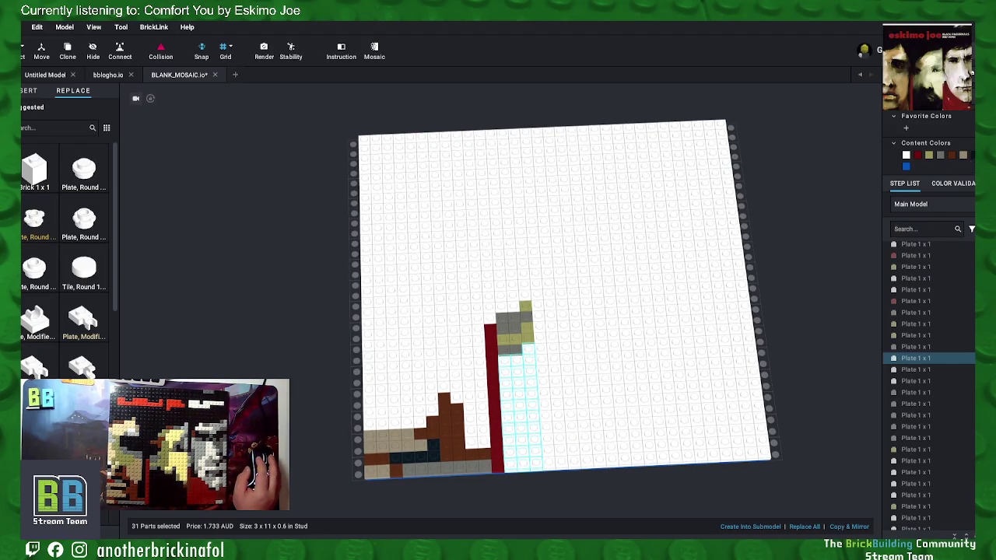
pyautogui.click(972, 154)
pyautogui.click(820, 237)
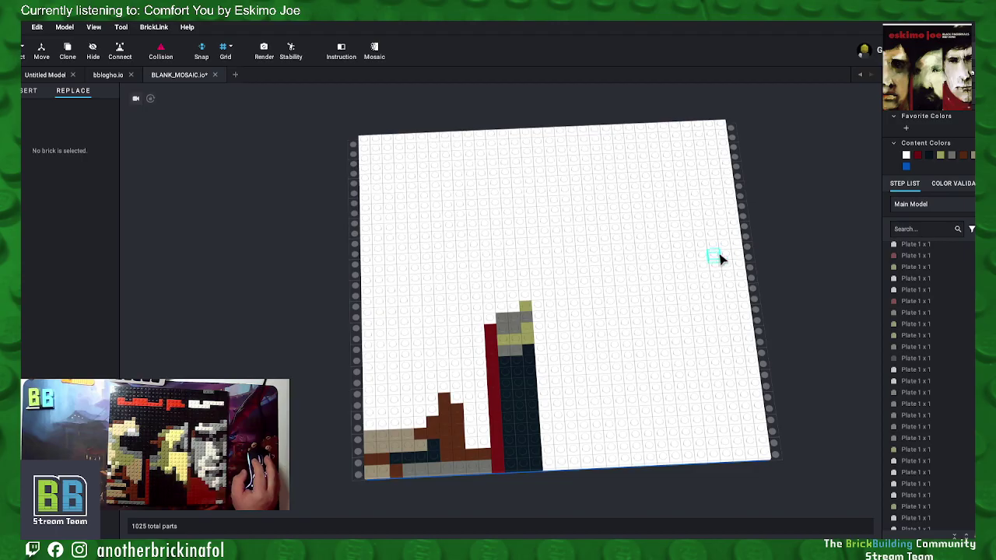
# Step: Recolor the block two plates wide and three high directly above the gray plates Black
pyautogui.click(511, 310)
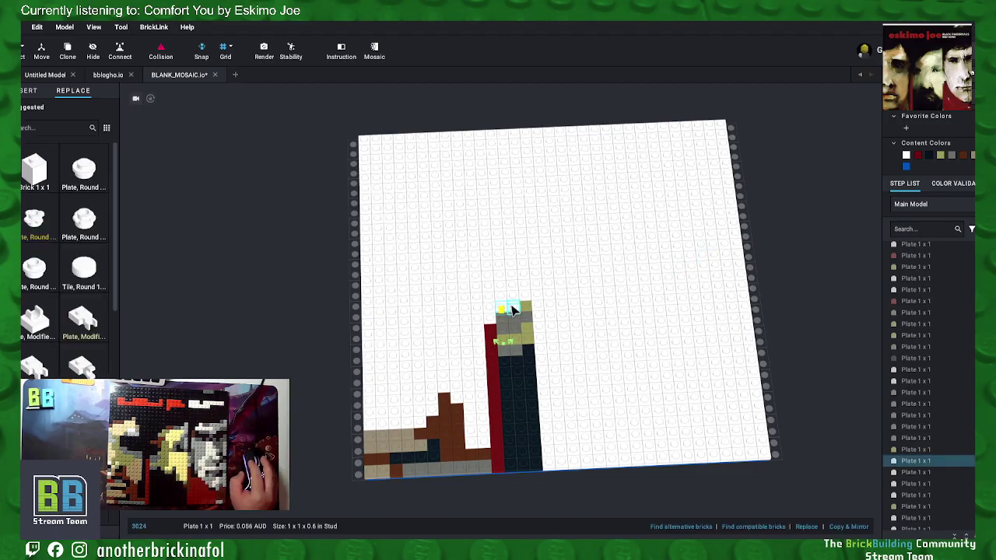
pyautogui.keyDown('ctrl'); pyautogui.click(514, 307); pyautogui.keyUp('ctrl')
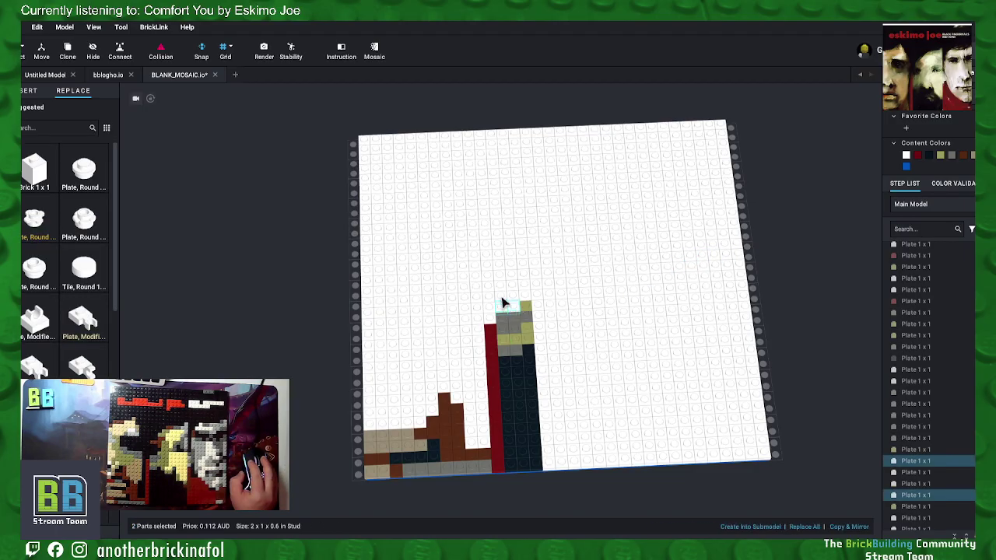
pyautogui.keyDown('ctrl'); pyautogui.click(502, 298); pyautogui.keyUp('ctrl')
pyautogui.keyDown('ctrl'); pyautogui.click(514, 297); pyautogui.keyUp('ctrl')
pyautogui.keyDown('ctrl'); pyautogui.click(504, 288); pyautogui.keyUp('ctrl')
pyautogui.keyDown('ctrl'); pyautogui.click(512, 291); pyautogui.keyUp('ctrl')
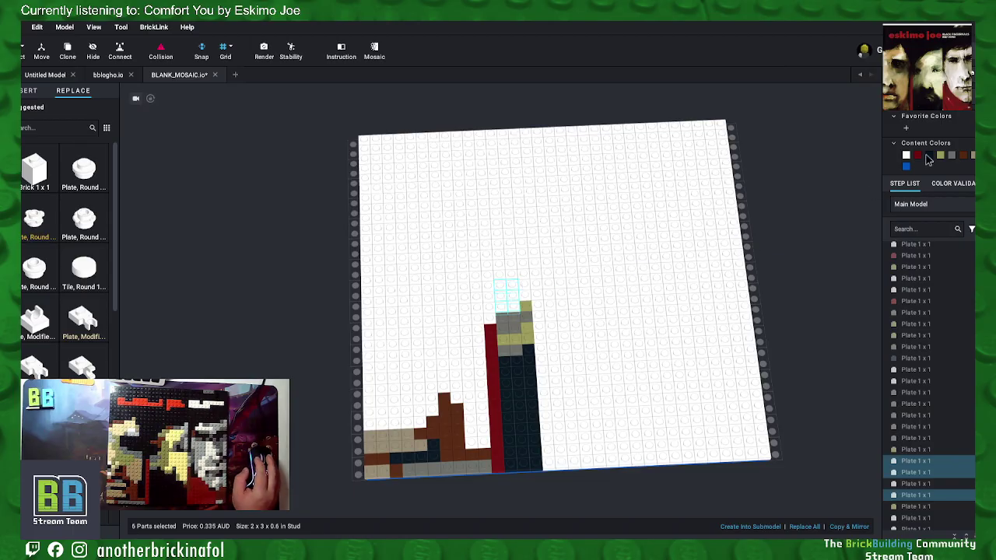
pyautogui.click(927, 157)
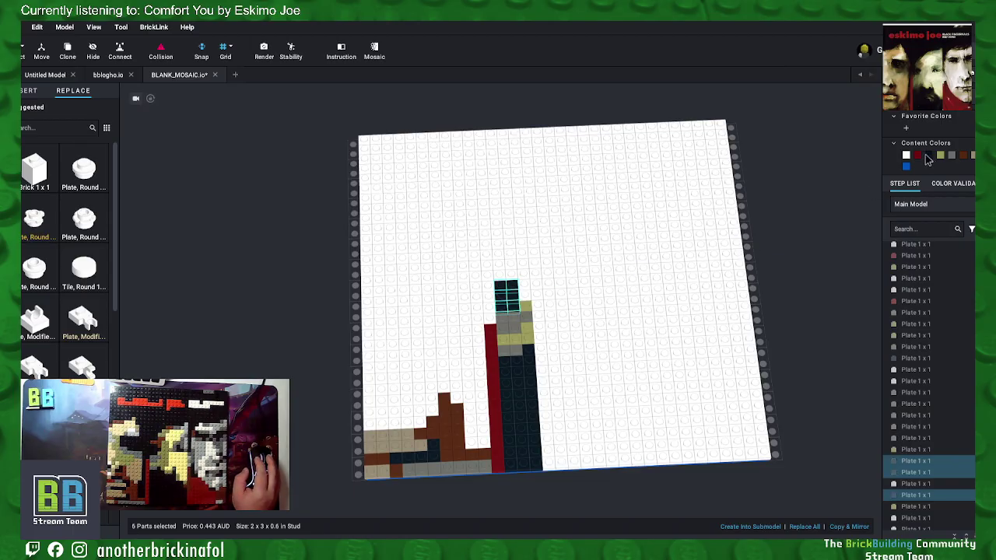
# Step: Recolor the two plates directly above the new black block Reddish Brown
pyautogui.click(500, 276)
pyautogui.keyDown('ctrl'); pyautogui.click(511, 276); pyautogui.keyUp('ctrl')
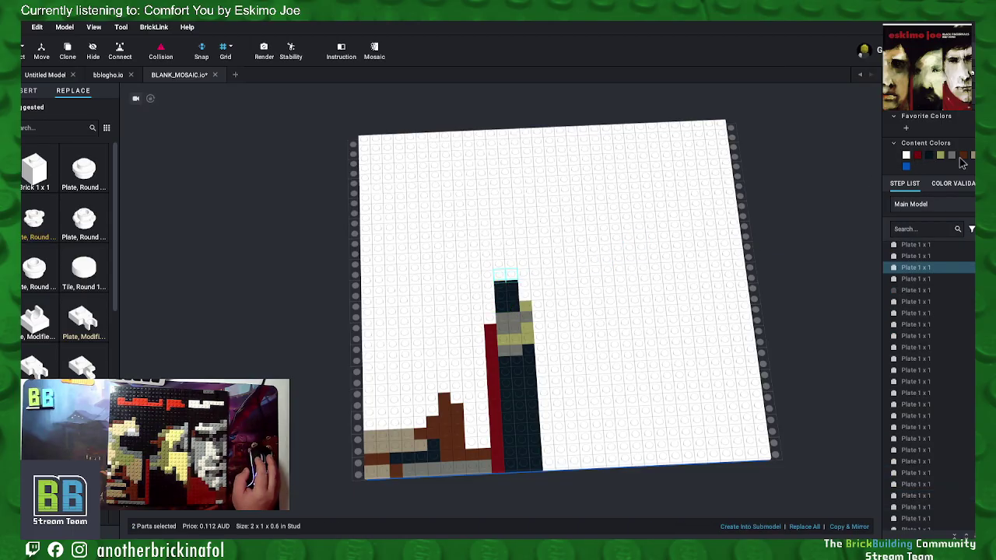
pyautogui.click(961, 156)
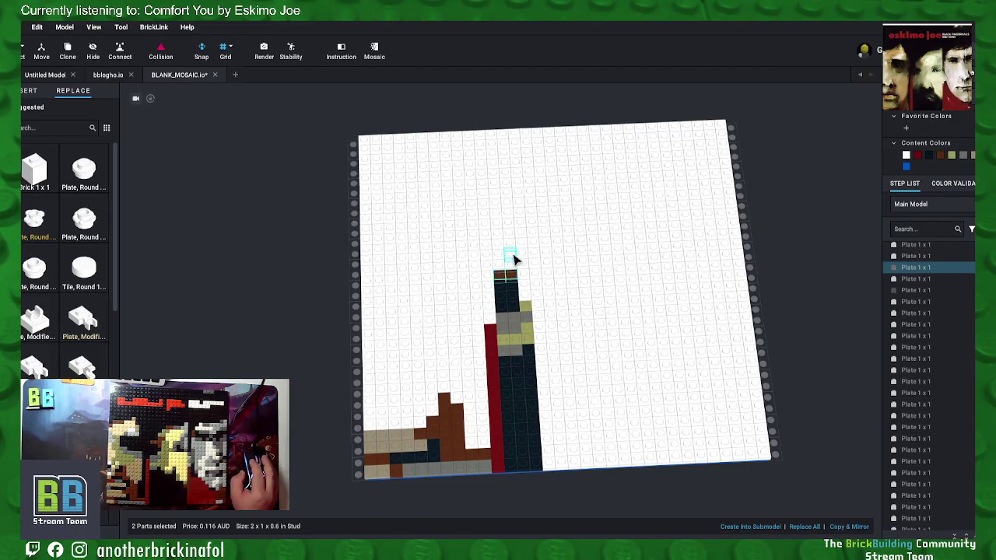
# Step: Recolor a block two plates wide and four high at the mosaic's top edge, above the brown pair, Black
pyautogui.click(497, 163)
pyautogui.keyDown('ctrl'); pyautogui.click(505, 163); pyautogui.keyUp('ctrl')
pyautogui.keyDown('ctrl'); pyautogui.click(503, 155); pyautogui.keyUp('ctrl')
pyautogui.keyDown('ctrl'); pyautogui.click(495, 155); pyautogui.keyUp('ctrl')
pyautogui.keyDown('ctrl'); pyautogui.click(494, 144); pyautogui.keyUp('ctrl')
pyautogui.keyDown('ctrl'); pyautogui.click(504, 145); pyautogui.keyUp('ctrl')
pyautogui.keyDown('ctrl'); pyautogui.click(503, 135); pyautogui.keyUp('ctrl')
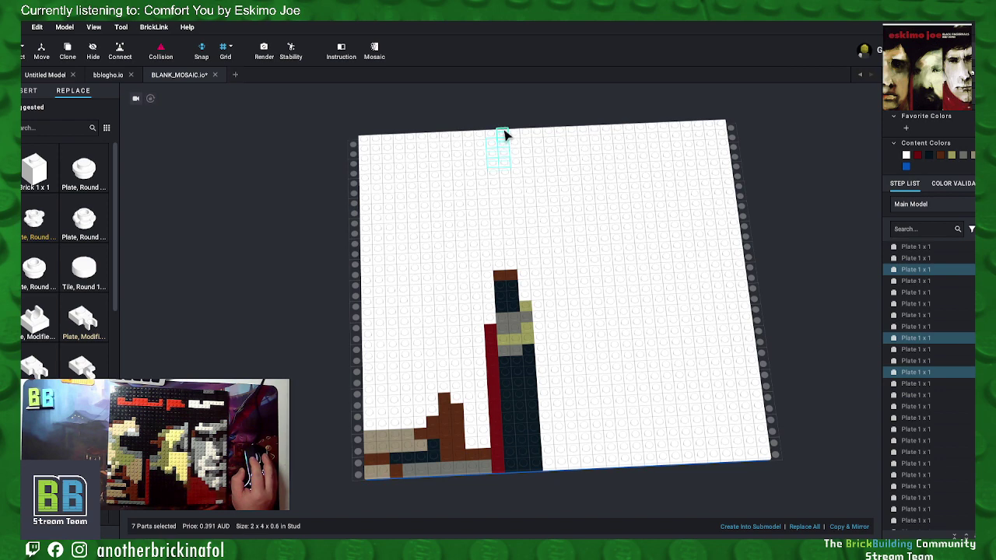
pyautogui.keyDown('ctrl'); pyautogui.click(494, 135); pyautogui.keyUp('ctrl')
pyautogui.click(929, 156)
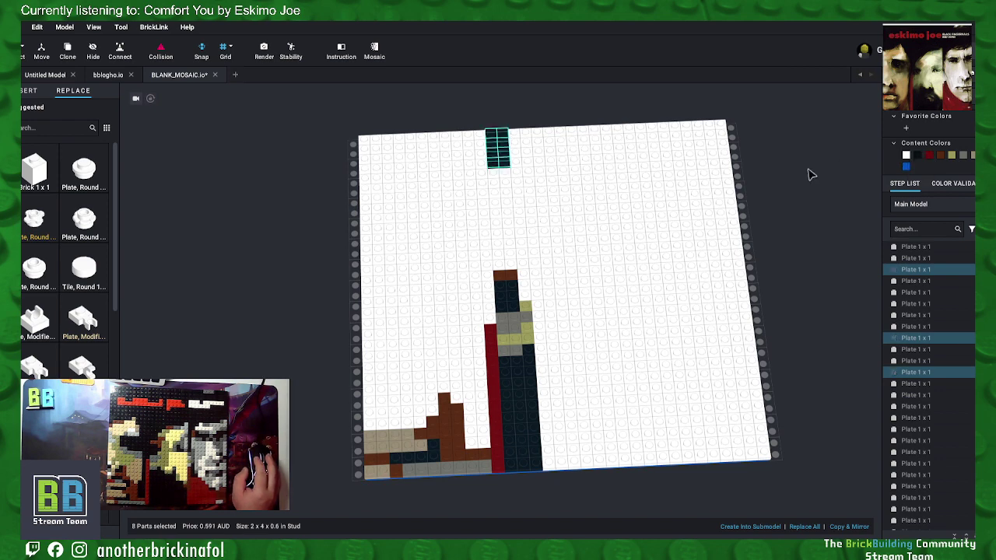
# Step: Recolor the two plates directly below the top black block Red
pyautogui.click(498, 176)
pyautogui.keyDown('ctrl'); pyautogui.click(505, 174); pyautogui.keyUp('ctrl')
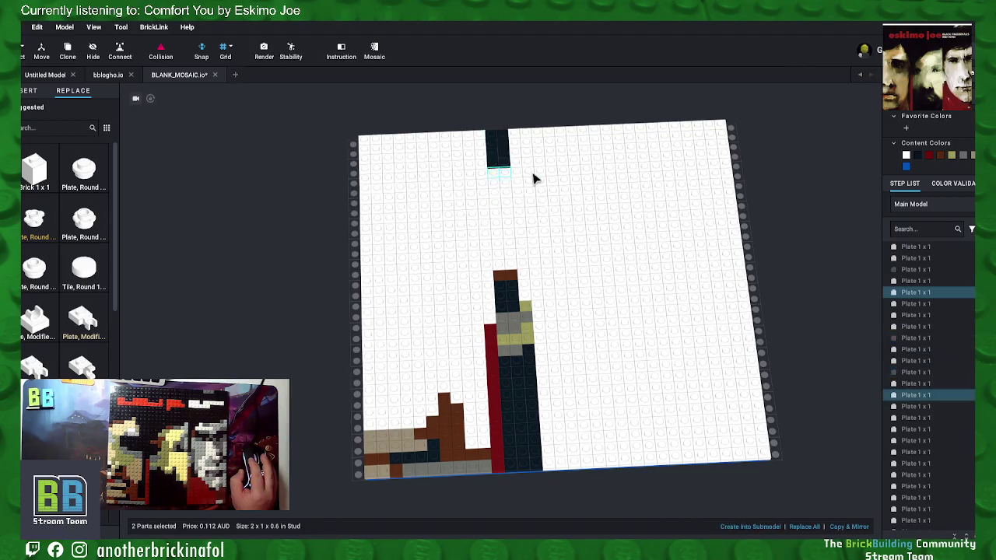
pyautogui.click(908, 146)
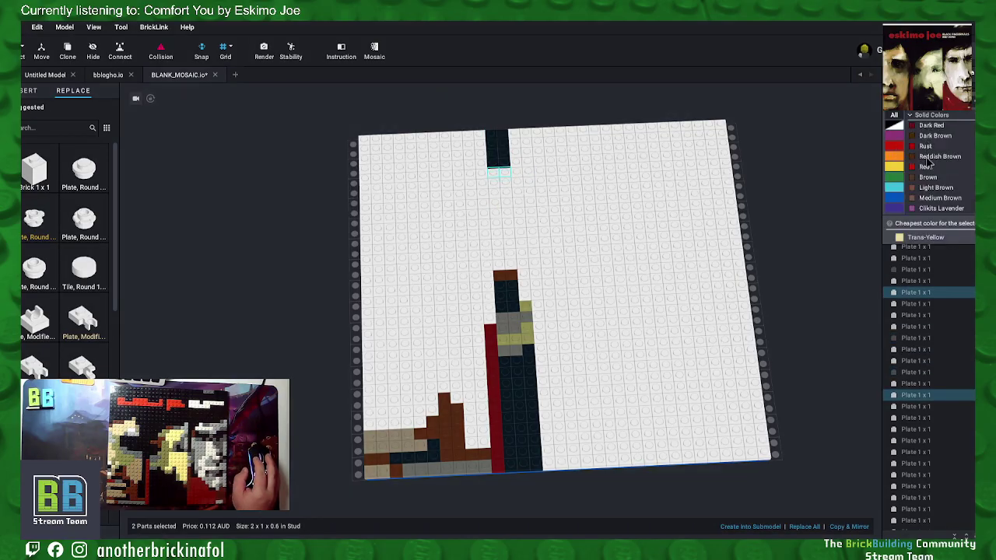
pyautogui.click(925, 167)
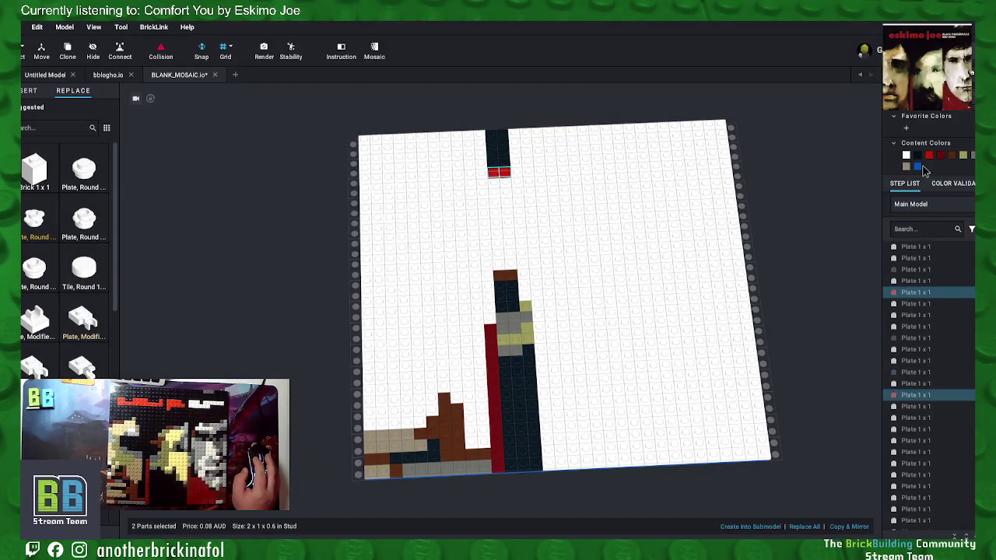
# Step: Recolor 16 plates of the two-wide, nine-high strip between the red pair and the brown pair Black
pyautogui.click(502, 187)
pyautogui.keyDown('ctrl'); pyautogui.click(497, 187); pyautogui.keyUp('ctrl')
pyautogui.keyDown('ctrl'); pyautogui.click(497, 196); pyautogui.keyUp('ctrl')
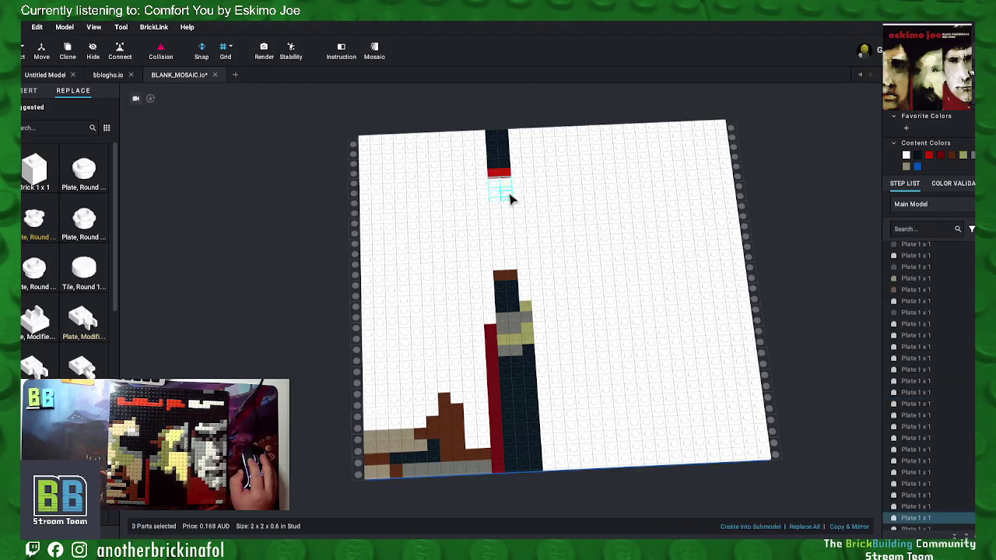
pyautogui.keyDown('ctrl'); pyautogui.click(507, 196); pyautogui.keyUp('ctrl')
pyautogui.keyDown('ctrl'); pyautogui.click(497, 204); pyautogui.keyUp('ctrl')
pyautogui.keyDown('ctrl'); pyautogui.click(505, 205); pyautogui.keyUp('ctrl')
pyautogui.keyDown('ctrl'); pyautogui.click(493, 216); pyautogui.keyUp('ctrl')
pyautogui.keyDown('ctrl'); pyautogui.click(505, 215); pyautogui.keyUp('ctrl')
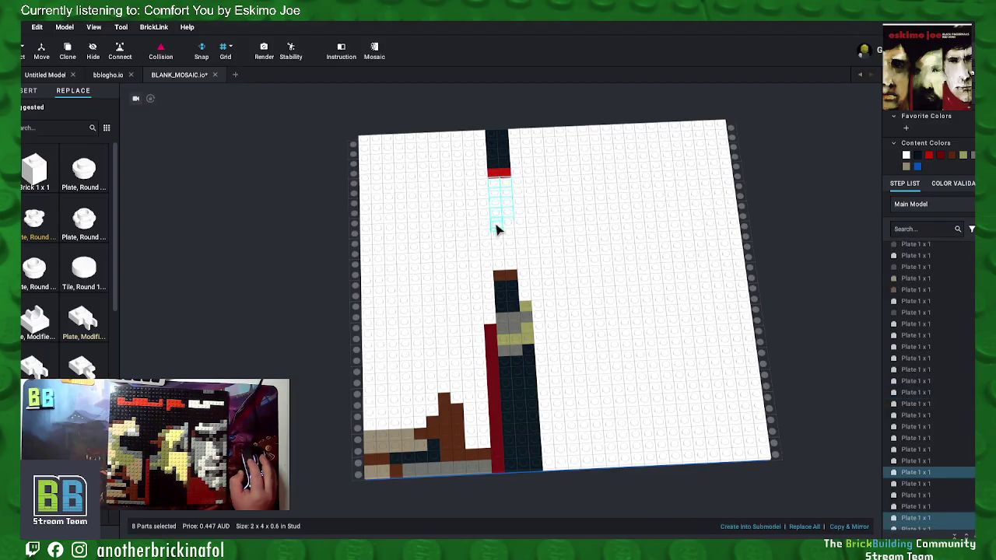
pyautogui.keyDown('ctrl'); pyautogui.click(494, 224); pyautogui.keyUp('ctrl')
pyautogui.keyDown('ctrl'); pyautogui.click(495, 235); pyautogui.keyUp('ctrl')
pyautogui.keyDown('ctrl'); pyautogui.click(505, 234); pyautogui.keyUp('ctrl')
pyautogui.keyDown('ctrl'); pyautogui.click(506, 245); pyautogui.keyUp('ctrl')
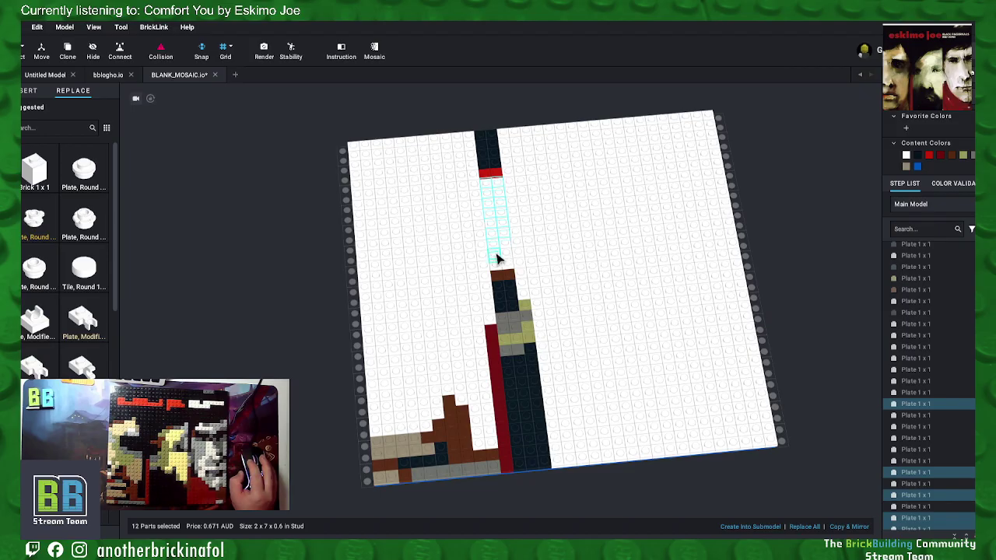
pyautogui.keyDown('ctrl'); pyautogui.click(495, 253); pyautogui.keyUp('ctrl')
pyautogui.keyDown('ctrl'); pyautogui.click(507, 254); pyautogui.keyUp('ctrl')
pyautogui.keyDown('ctrl'); pyautogui.click(496, 263); pyautogui.keyUp('ctrl')
pyautogui.keyDown('ctrl'); pyautogui.click(507, 264); pyautogui.keyUp('ctrl')
pyautogui.keyDown('ctrl'); pyautogui.click(493, 242); pyautogui.keyUp('ctrl')
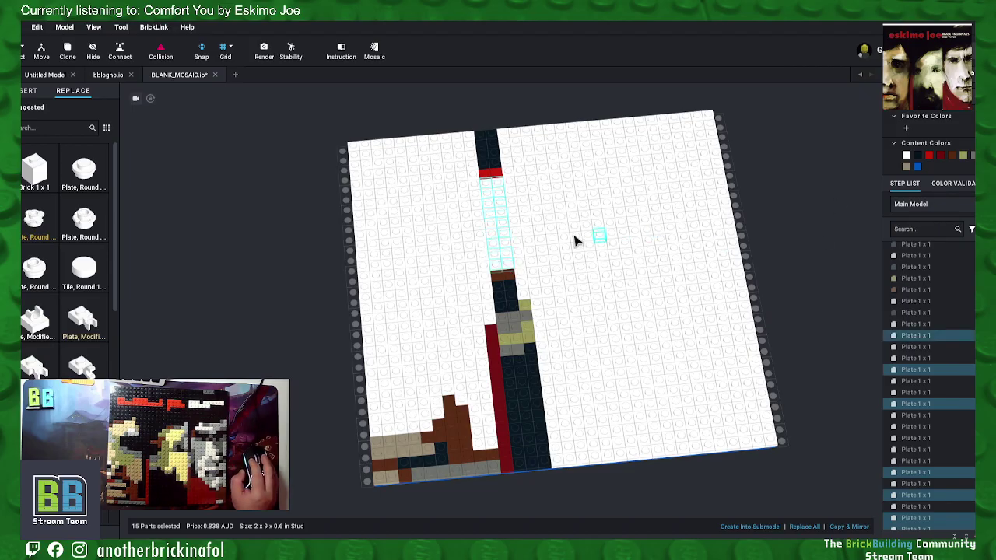
pyautogui.click(918, 156)
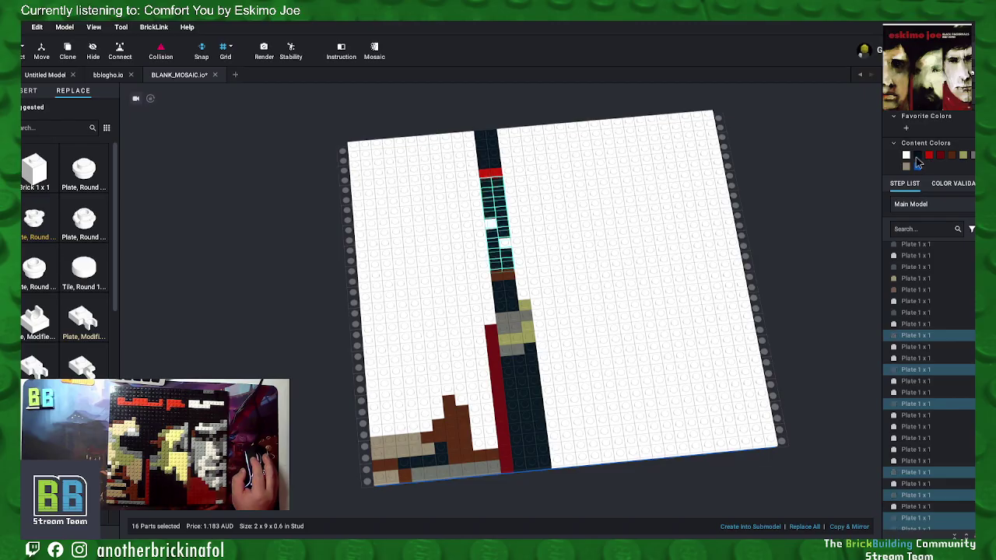
# Step: Recolor the two remaining white plates in the strip between the red and brown pairs Black
pyautogui.click(490, 224)
pyautogui.keyDown('ctrl'); pyautogui.click(504, 243); pyautogui.keyUp('ctrl')
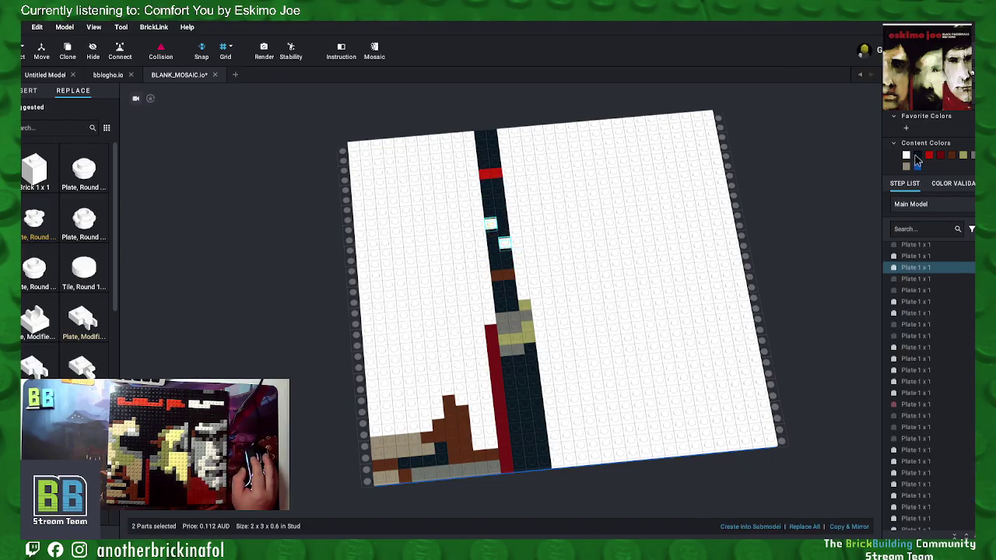
pyautogui.click(917, 156)
pyautogui.click(791, 206)
pyautogui.moveTo(794, 220); pyautogui.dragTo(791, 220, button='right')
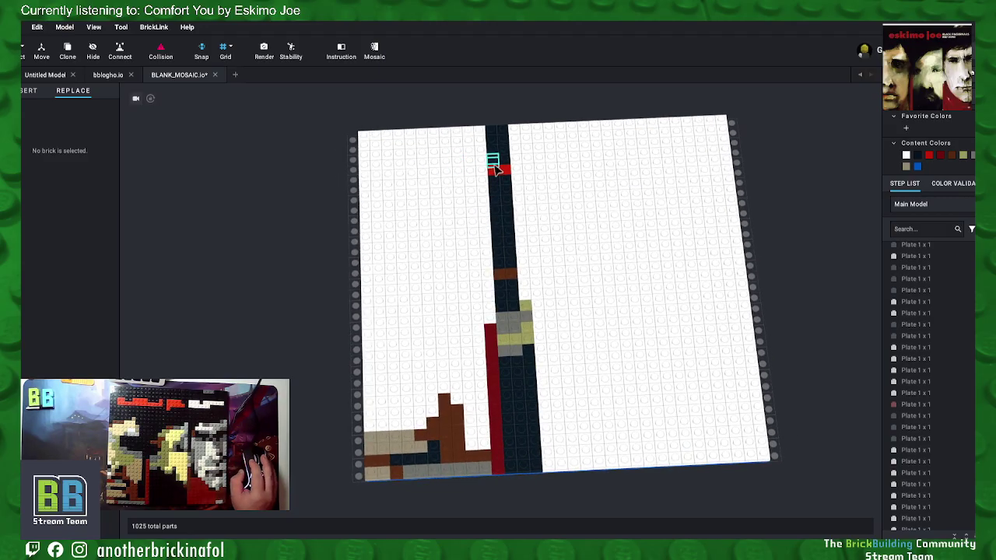
# Step: Recolor the two stacked white plates directly right of the red pair on the black strip Red
pyautogui.click(516, 169)
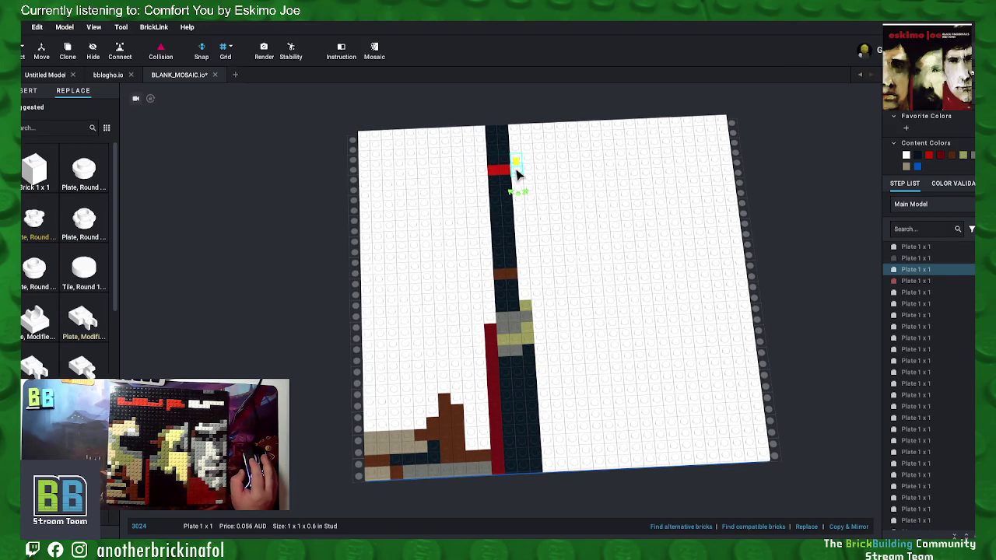
pyautogui.keyDown('ctrl'); pyautogui.click(517, 172); pyautogui.keyUp('ctrl')
pyautogui.click(928, 154)
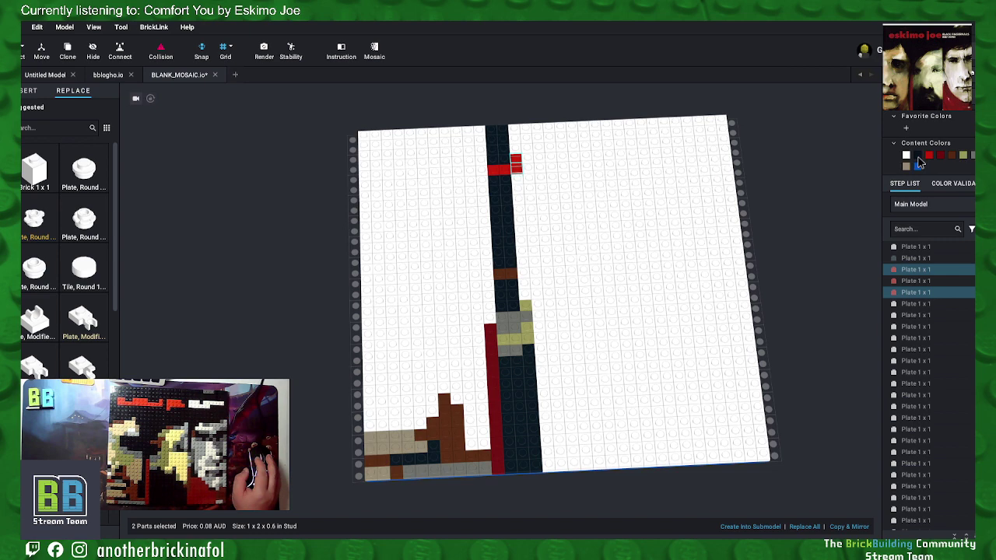
# Step: Recolor nine white plates directly left of the red pair Red, extending the lettering band five plates wide and two high
pyautogui.click(479, 169)
pyautogui.keyDown('ctrl'); pyautogui.click(470, 170); pyautogui.keyUp('ctrl')
pyautogui.keyDown('ctrl'); pyautogui.click(469, 164); pyautogui.keyUp('ctrl')
pyautogui.keyDown('ctrl'); pyautogui.click(458, 162); pyautogui.keyUp('ctrl')
pyautogui.keyDown('ctrl'); pyautogui.click(458, 171); pyautogui.keyUp('ctrl')
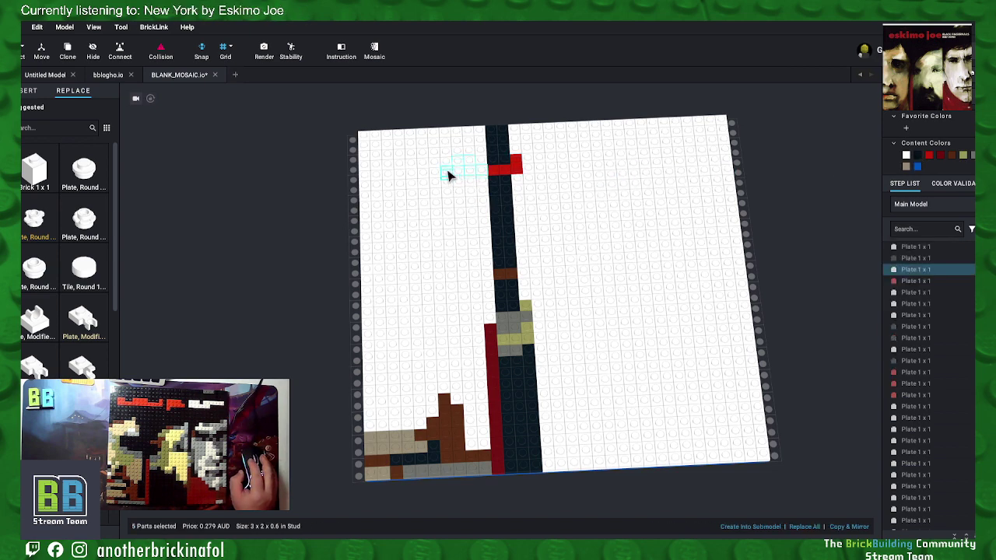
pyautogui.keyDown('ctrl'); pyautogui.click(446, 171); pyautogui.keyUp('ctrl')
pyautogui.keyDown('ctrl'); pyautogui.click(445, 163); pyautogui.keyUp('ctrl')
pyautogui.keyDown('ctrl'); pyautogui.click(435, 161); pyautogui.keyUp('ctrl')
pyautogui.keyDown('ctrl'); pyautogui.click(437, 173); pyautogui.keyUp('ctrl')
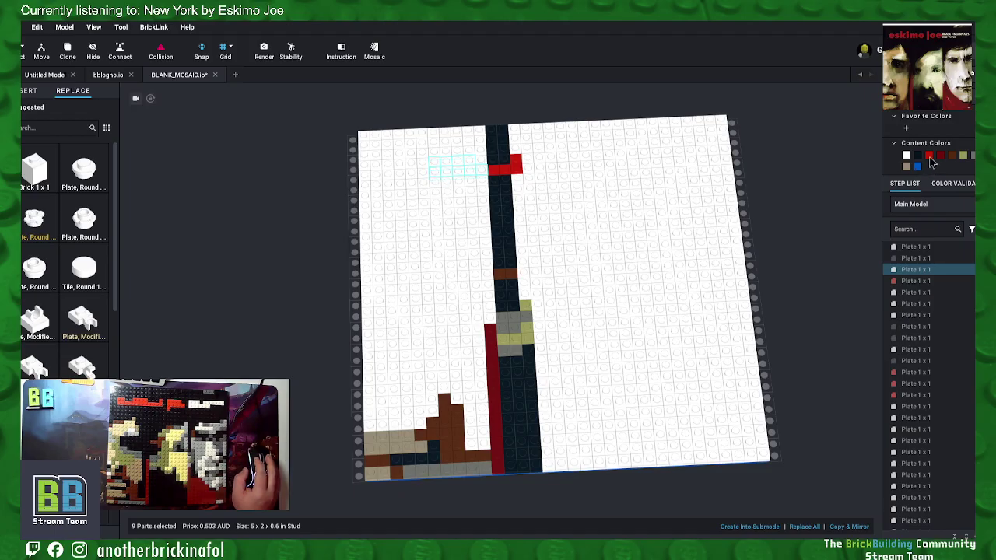
pyautogui.click(928, 155)
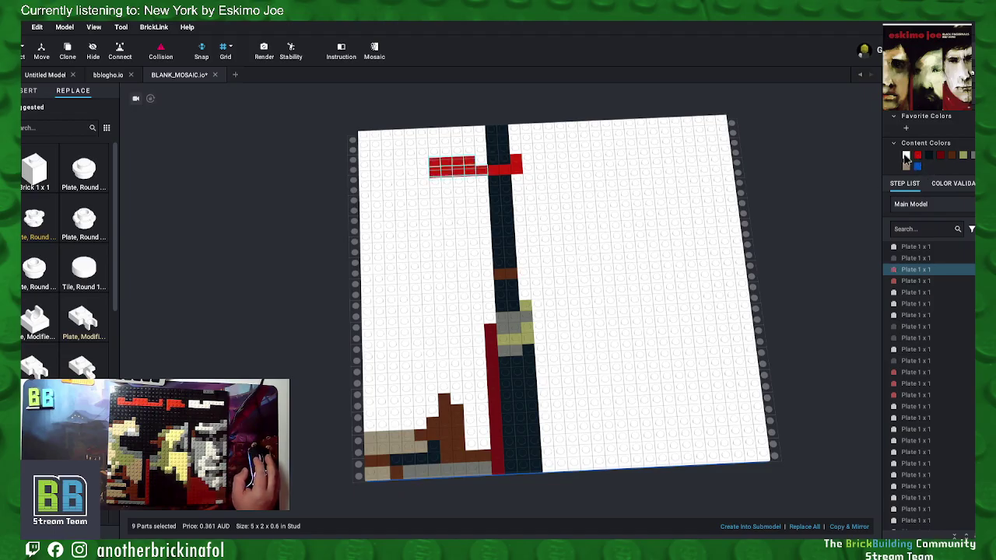
# Step: Recolor six more plates at the red band's left end Red: four along its lower row and two above the leftmost ones
pyautogui.click(412, 173)
pyautogui.keyDown('ctrl'); pyautogui.click(415, 178); pyautogui.keyUp('ctrl')
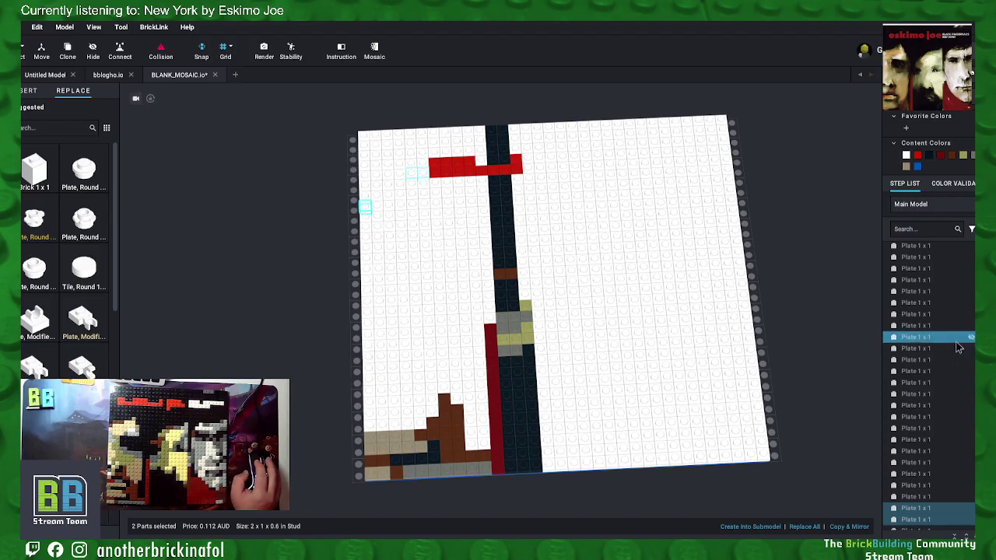
pyautogui.keyDown('shift'); pyautogui.click(393, 178); pyautogui.keyUp('shift')
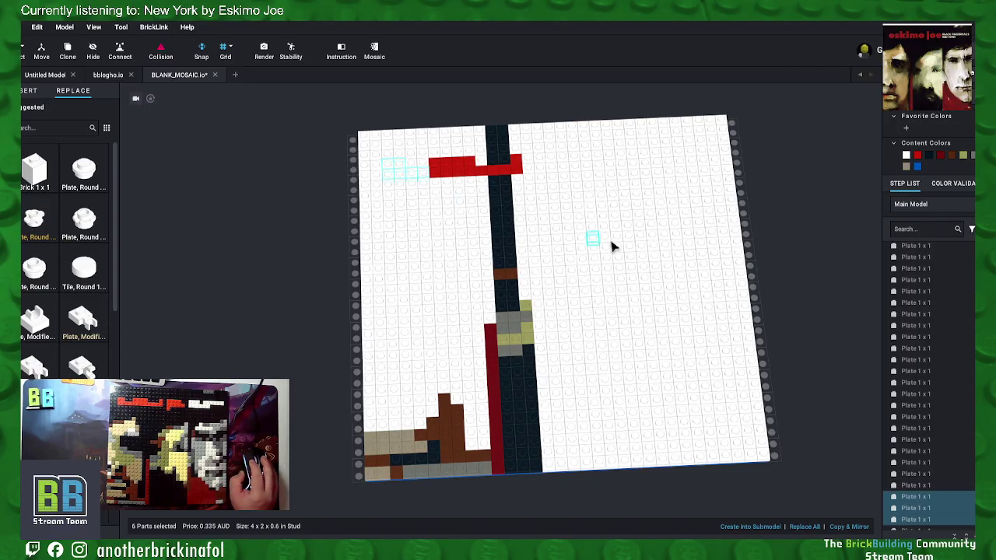
pyautogui.click(917, 155)
pyautogui.click(813, 174)
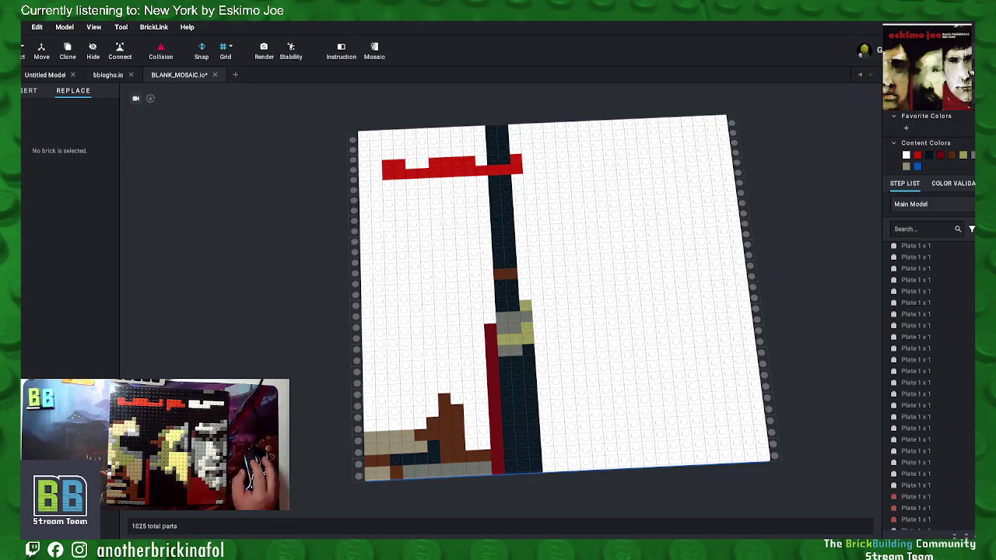
# Step: Recolor the 2 x 2 block between the mosaic's left edge and the red band, plus the two-plate gap in the band's upper row, Black
pyautogui.click(372, 175)
pyautogui.keyDown('ctrl'); pyautogui.click(363, 174); pyautogui.keyUp('ctrl')
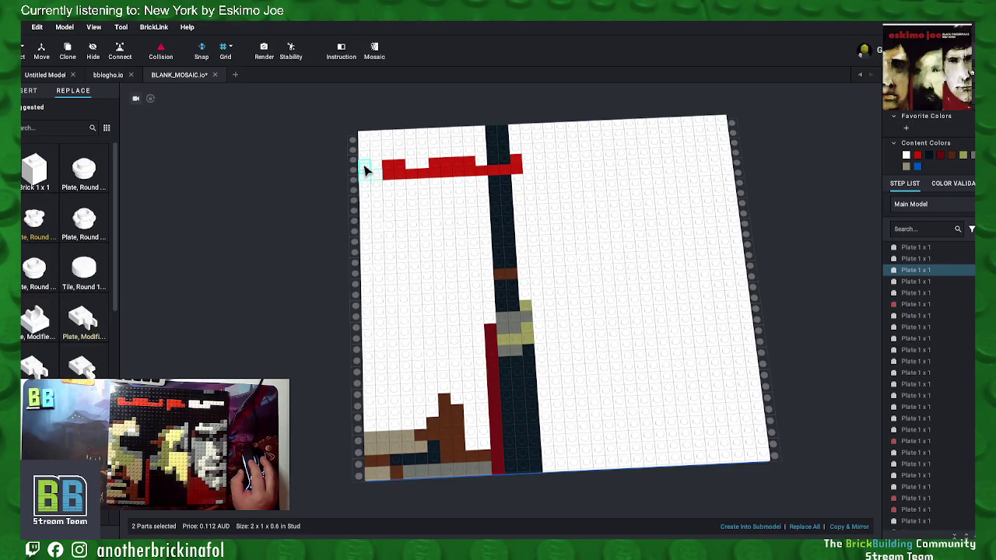
pyautogui.keyDown('ctrl'); pyautogui.click(363, 165); pyautogui.keyUp('ctrl')
pyautogui.keyDown('ctrl'); pyautogui.click(375, 165); pyautogui.keyUp('ctrl')
pyautogui.keyDown('ctrl'); pyautogui.click(420, 164); pyautogui.keyUp('ctrl')
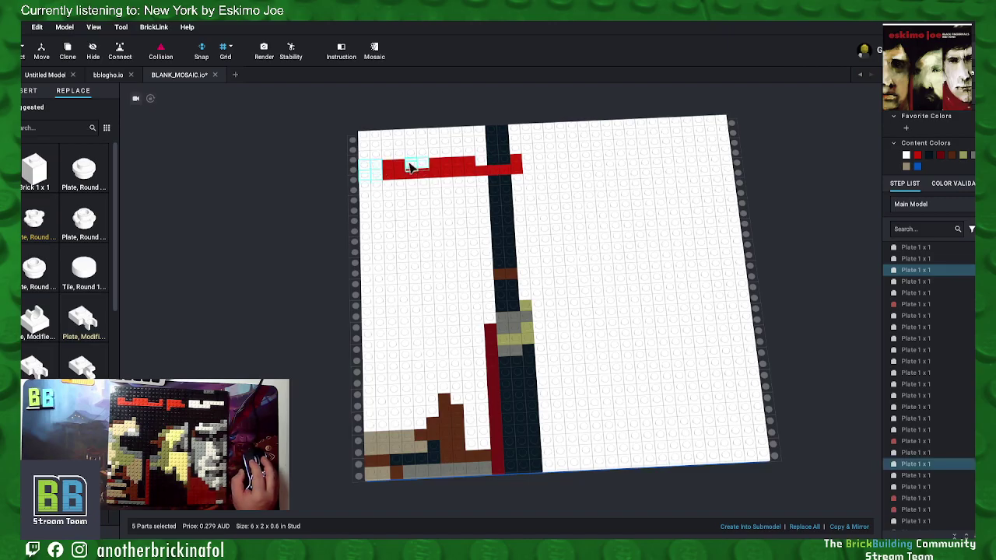
pyautogui.keyDown('ctrl'); pyautogui.click(415, 165); pyautogui.keyUp('ctrl')
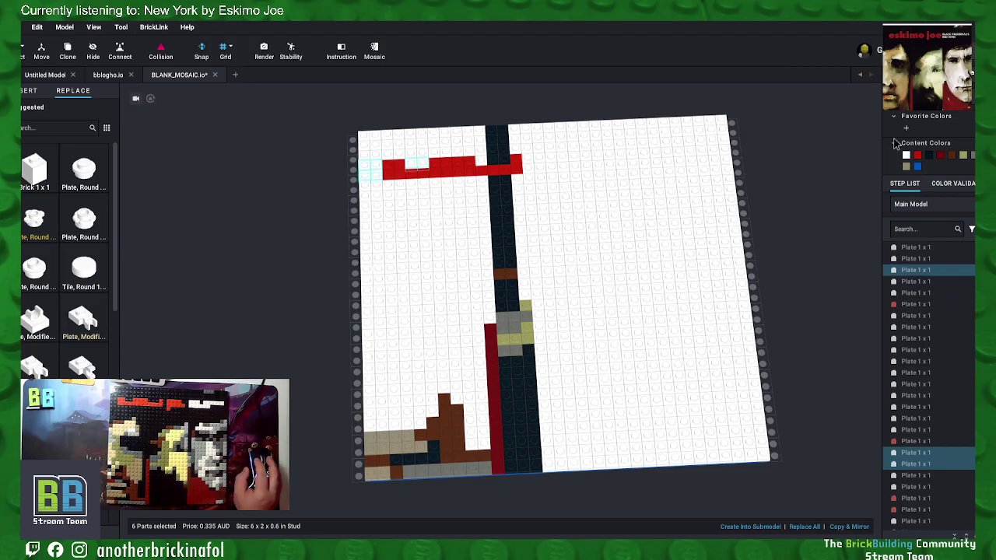
pyautogui.click(929, 157)
pyautogui.click(813, 159)
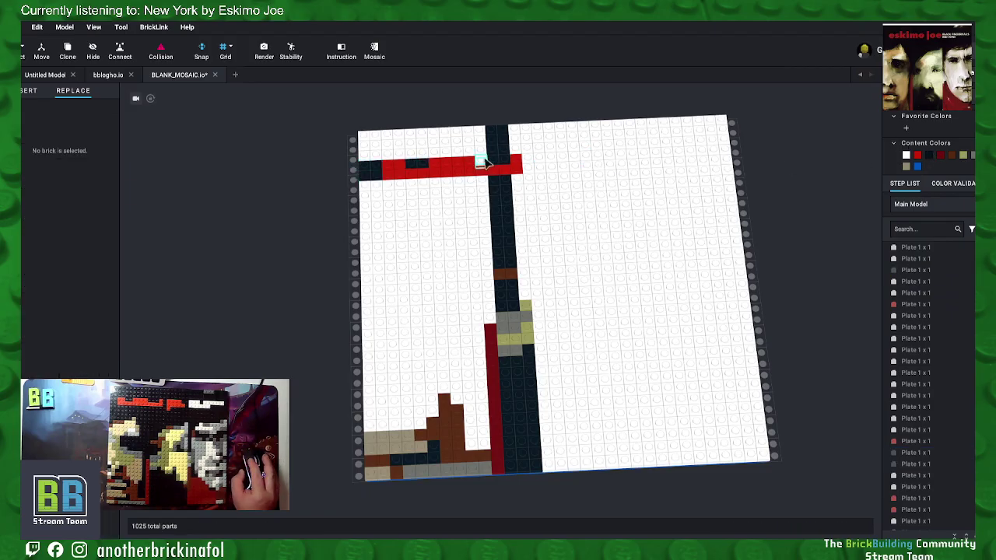
# Step: Recolor all white plates above the red band, from the mosaic's left edge to the black vertical strip, Black
pyautogui.click(481, 164)
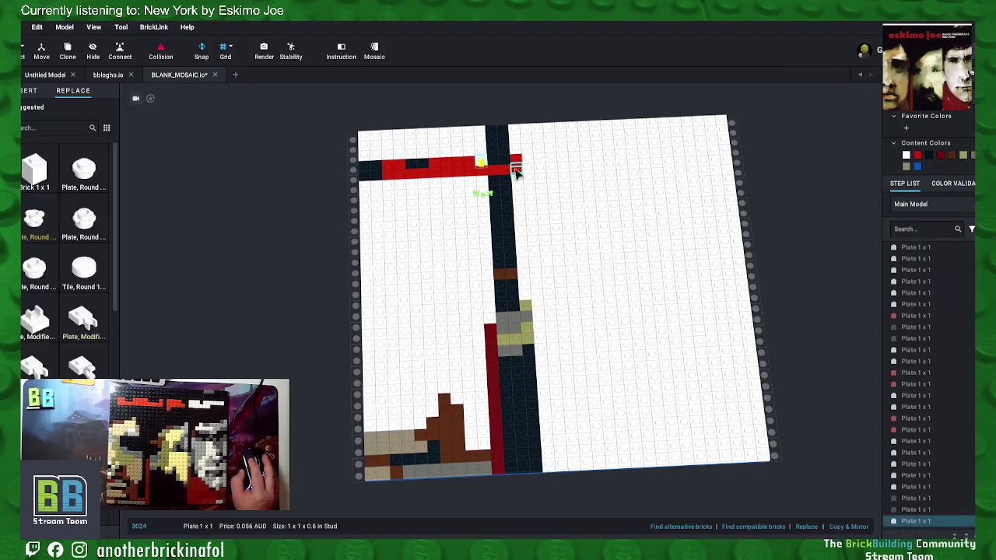
pyautogui.keyDown('shift'); pyautogui.click(364, 148); pyautogui.keyUp('shift')
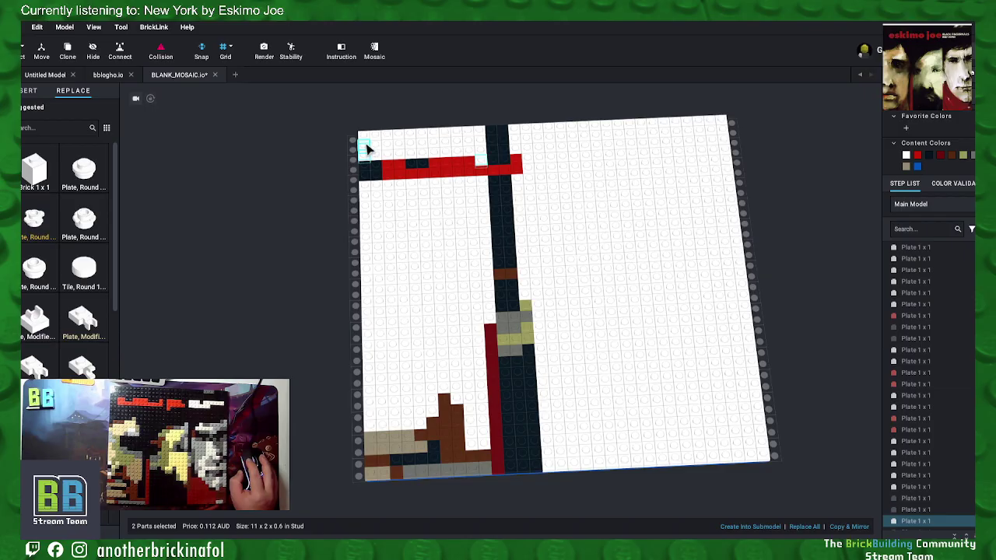
pyautogui.keyDown('ctrl'); pyautogui.click(365, 144); pyautogui.keyUp('ctrl')
pyautogui.keyDown('ctrl'); pyautogui.click(364, 135); pyautogui.keyUp('ctrl')
pyautogui.keyDown('ctrl'); pyautogui.click(375, 135); pyautogui.keyUp('ctrl')
pyautogui.keyDown('ctrl'); pyautogui.click(386, 140); pyautogui.keyUp('ctrl')
pyautogui.keyDown('ctrl'); pyautogui.click(389, 149); pyautogui.keyUp('ctrl')
pyautogui.keyDown('ctrl'); pyautogui.click(392, 135); pyautogui.keyUp('ctrl')
pyautogui.keyDown('ctrl'); pyautogui.click(400, 136); pyautogui.keyUp('ctrl')
pyautogui.keyDown('ctrl'); pyautogui.click(400, 145); pyautogui.keyUp('ctrl')
pyautogui.keyDown('ctrl'); pyautogui.click(400, 154); pyautogui.keyUp('ctrl')
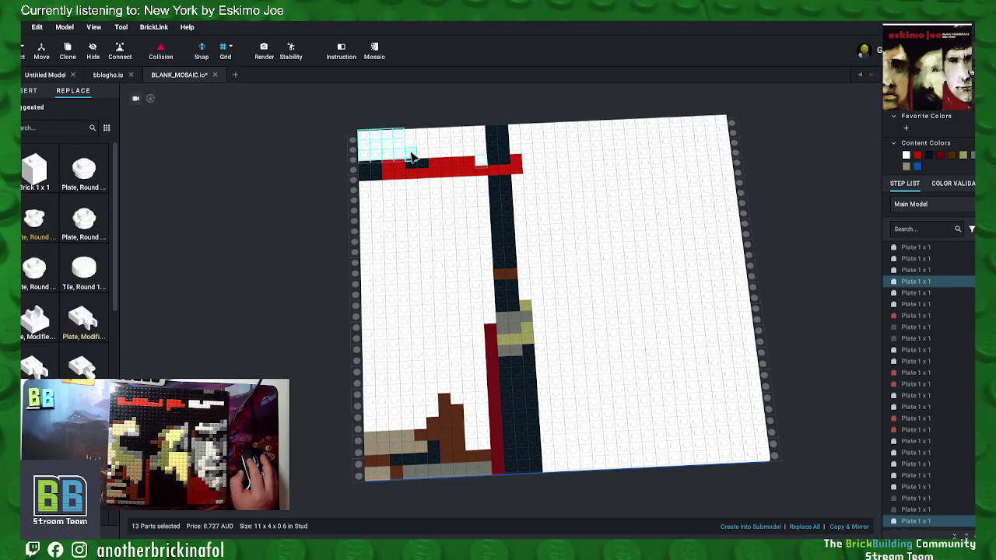
pyautogui.keyDown('ctrl'); pyautogui.click(412, 154); pyautogui.keyUp('ctrl')
pyautogui.keyDown('ctrl'); pyautogui.click(413, 145); pyautogui.keyUp('ctrl')
pyautogui.keyDown('ctrl'); pyautogui.click(411, 137); pyautogui.keyUp('ctrl')
pyautogui.keyDown('ctrl'); pyautogui.click(420, 138); pyautogui.keyUp('ctrl')
pyautogui.keyDown('ctrl'); pyautogui.click(418, 149); pyautogui.keyUp('ctrl')
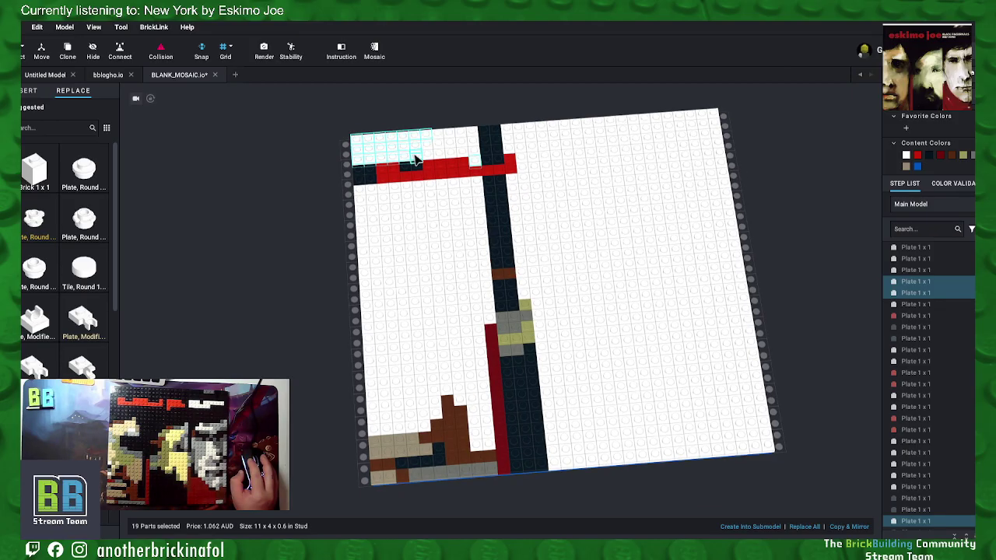
pyautogui.keyDown('ctrl'); pyautogui.click(425, 156); pyautogui.keyUp('ctrl')
pyautogui.keyDown('ctrl'); pyautogui.click(425, 146); pyautogui.keyUp('ctrl')
pyautogui.keyDown('ctrl'); pyautogui.click(434, 136); pyautogui.keyUp('ctrl')
pyautogui.keyDown('ctrl'); pyautogui.click(435, 144); pyautogui.keyUp('ctrl')
pyautogui.keyDown('ctrl'); pyautogui.click(437, 154); pyautogui.keyUp('ctrl')
pyautogui.keyDown('ctrl'); pyautogui.click(449, 154); pyautogui.keyUp('ctrl')
pyautogui.keyDown('ctrl'); pyautogui.click(459, 152); pyautogui.keyUp('ctrl')
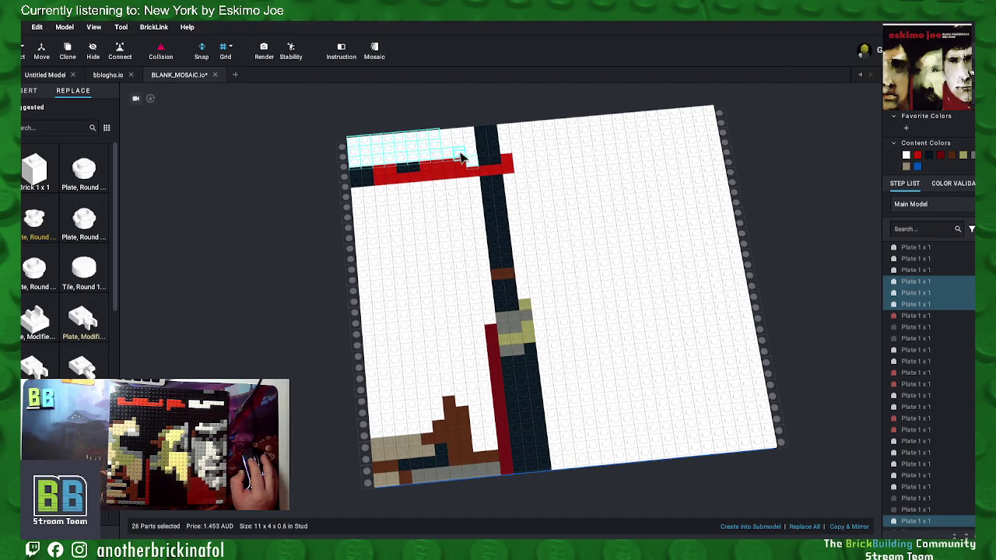
pyautogui.keyDown('ctrl'); pyautogui.click(462, 155); pyautogui.keyUp('ctrl')
pyautogui.keyDown('ctrl'); pyautogui.click(464, 148); pyautogui.keyUp('ctrl')
pyautogui.keyDown('ctrl'); pyautogui.click(453, 147); pyautogui.keyUp('ctrl')
pyautogui.keyDown('ctrl'); pyautogui.click(452, 139); pyautogui.keyUp('ctrl')
pyautogui.keyDown('ctrl'); pyautogui.click(464, 141); pyautogui.keyUp('ctrl')
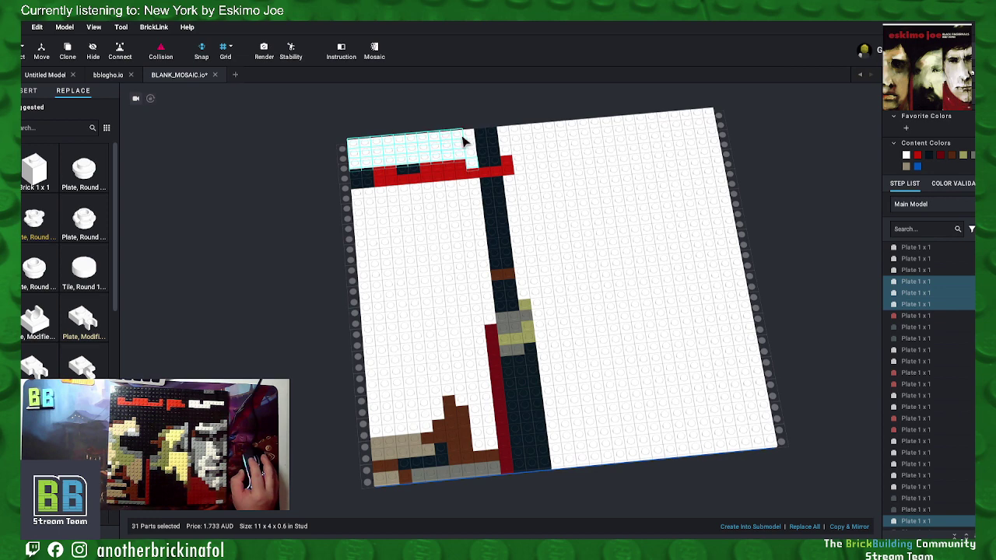
pyautogui.keyDown('ctrl'); pyautogui.click(469, 137); pyautogui.keyUp('ctrl')
pyautogui.keyDown('ctrl'); pyautogui.click(472, 151); pyautogui.keyUp('ctrl')
pyautogui.keyDown('ctrl'); pyautogui.click(476, 149); pyautogui.keyUp('ctrl')
pyautogui.click(926, 157)
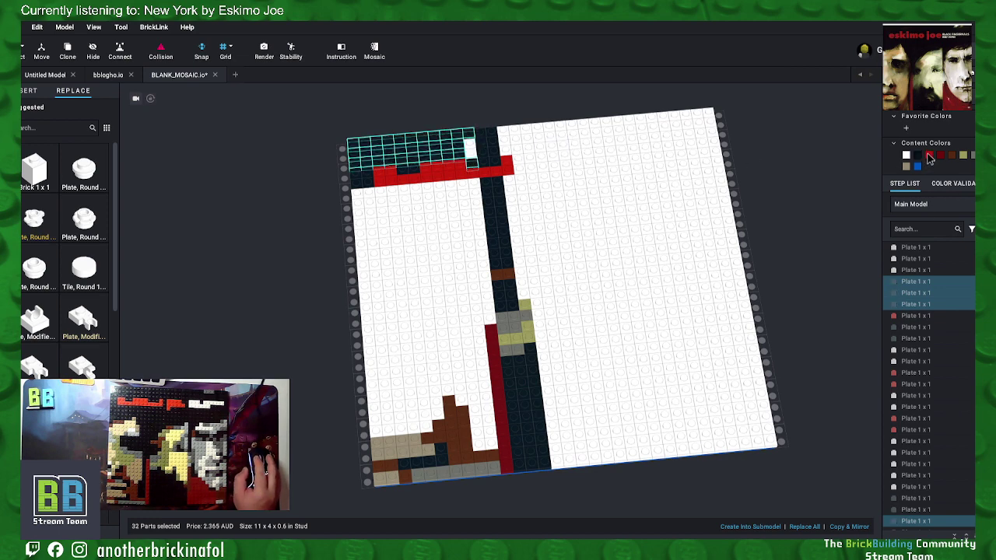
pyautogui.click(477, 150)
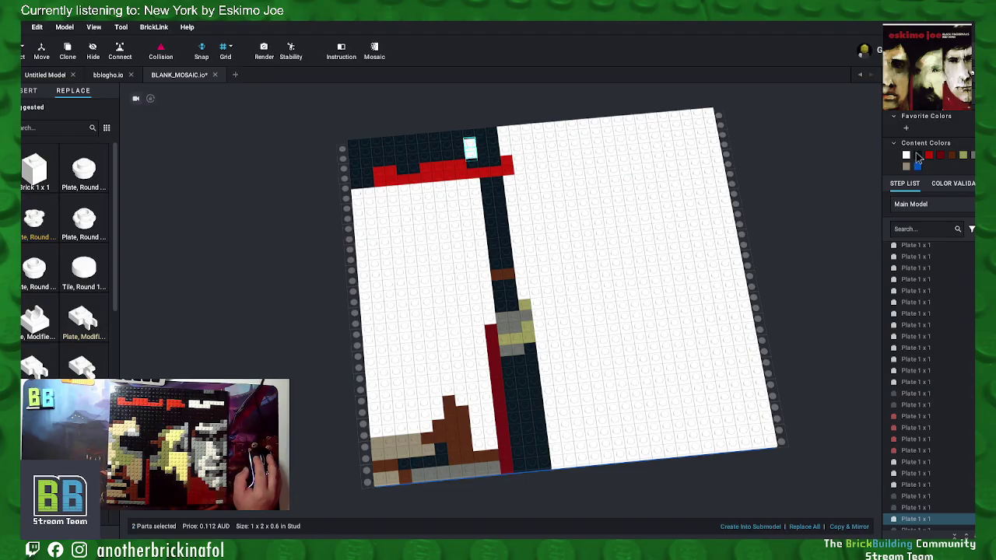
pyautogui.click(814, 173)
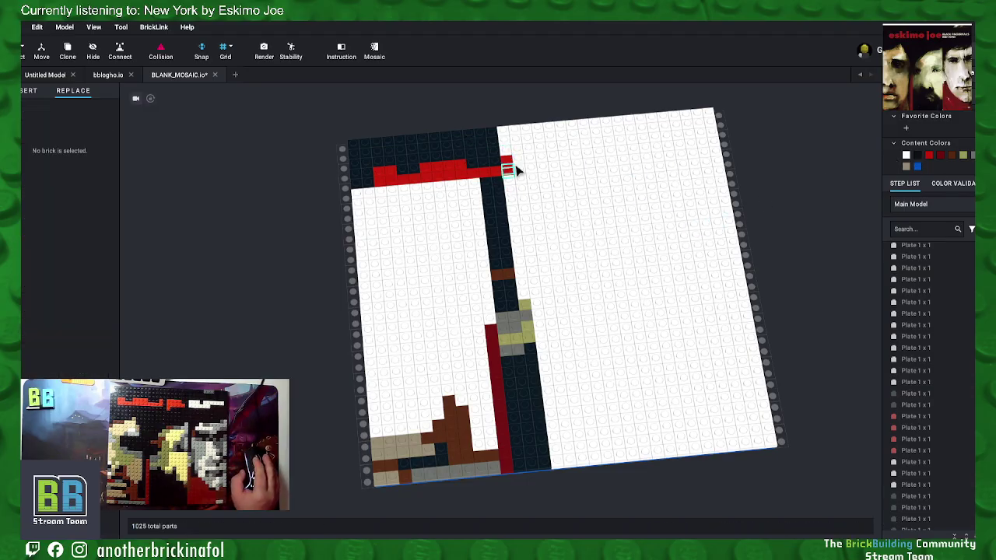
# Step: Recolor a 4 x 4 block below the red band at the mosaic's left edge, plus one plate under its left corner, Black
pyautogui.click(385, 196)
pyautogui.keyDown('ctrl'); pyautogui.click(390, 203); pyautogui.keyUp('ctrl')
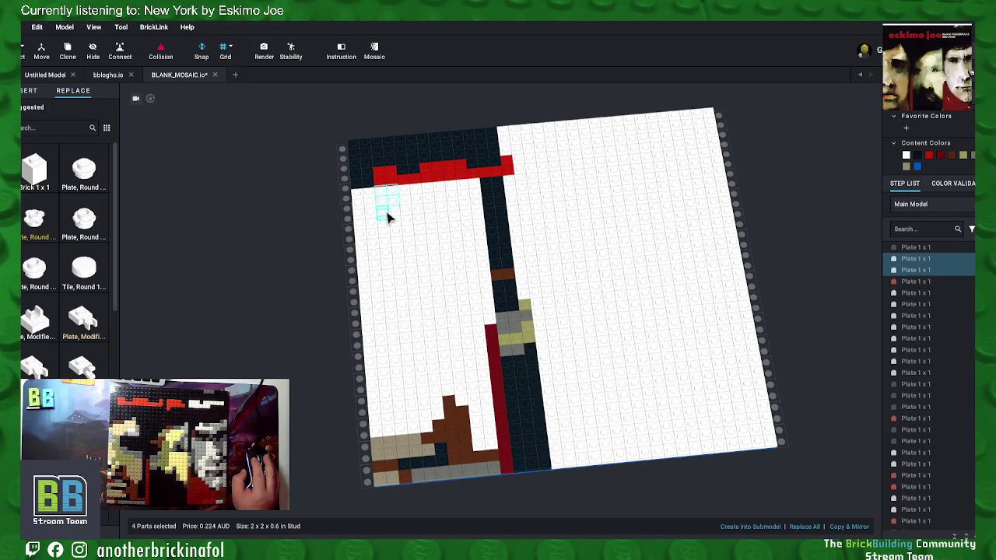
pyautogui.keyDown('ctrl'); pyautogui.click(382, 217); pyautogui.keyUp('ctrl')
pyautogui.keyDown('ctrl'); pyautogui.click(382, 225); pyautogui.keyUp('ctrl')
pyautogui.keyDown('ctrl'); pyautogui.click(395, 228); pyautogui.keyUp('ctrl')
pyautogui.keyDown('ctrl'); pyautogui.click(396, 227); pyautogui.keyUp('ctrl')
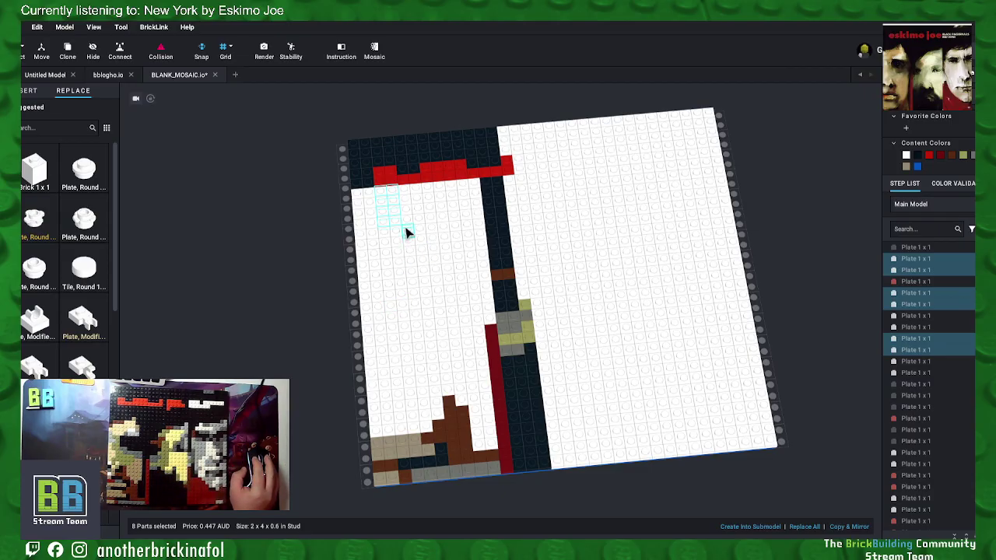
pyautogui.keyDown('ctrl'); pyautogui.click(358, 225); pyautogui.keyUp('ctrl')
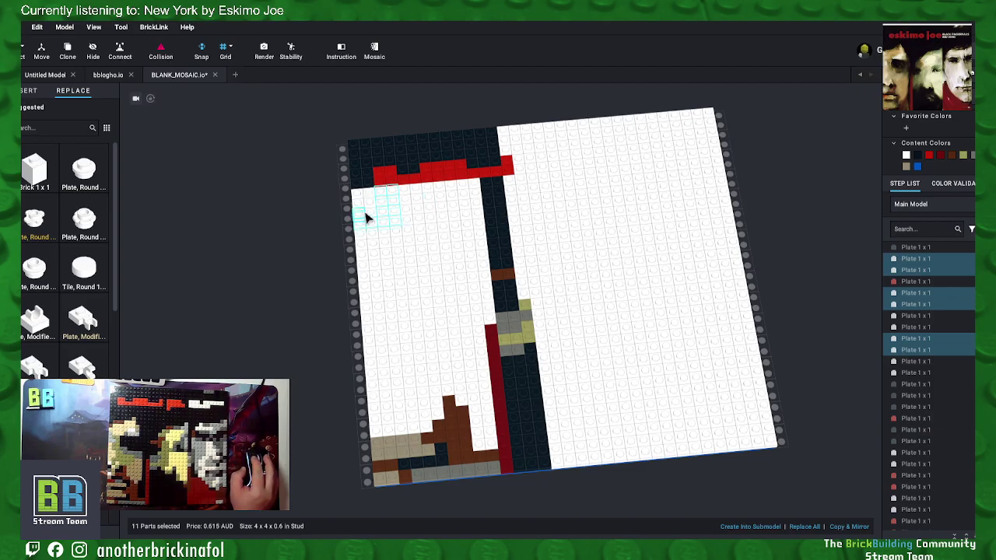
pyautogui.keyDown('ctrl'); pyautogui.click(368, 210); pyautogui.keyUp('ctrl')
pyautogui.keyDown('ctrl'); pyautogui.click(358, 203); pyautogui.keyUp('ctrl')
pyautogui.keyDown('ctrl'); pyautogui.click(358, 194); pyautogui.keyUp('ctrl')
pyautogui.keyDown('ctrl'); pyautogui.click(371, 198); pyautogui.keyUp('ctrl')
pyautogui.keyDown('ctrl'); pyautogui.click(360, 236); pyautogui.keyUp('ctrl')
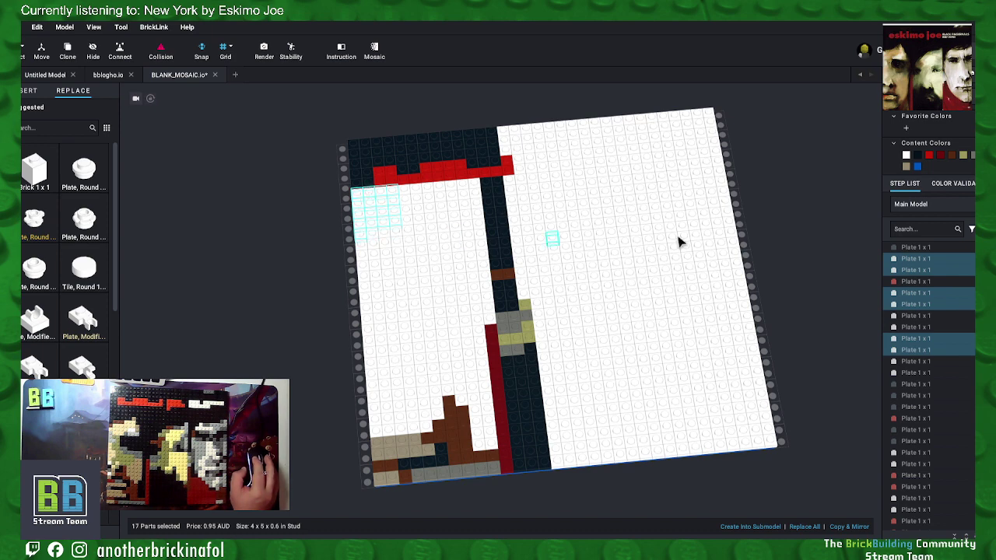
pyautogui.click(917, 156)
pyautogui.click(749, 200)
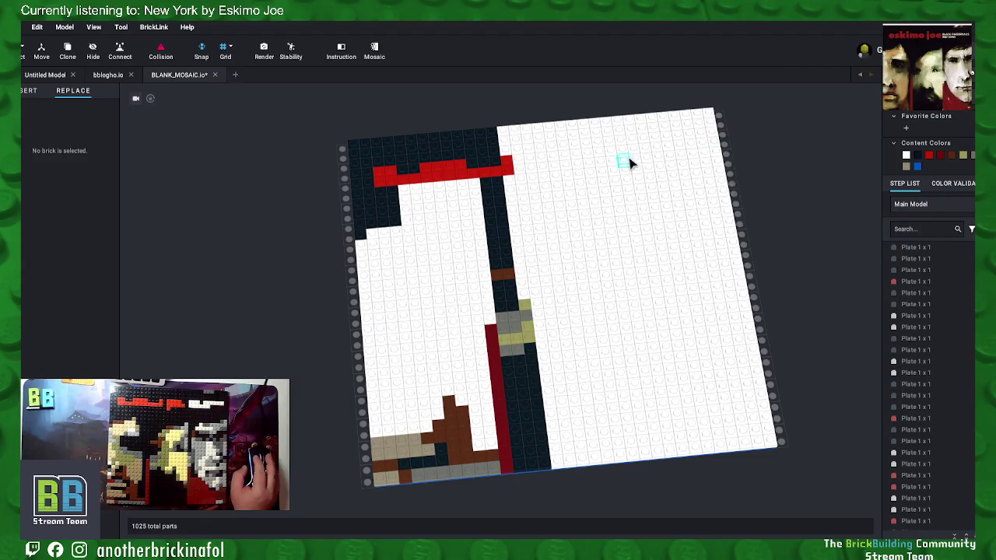
# Step: Recolor the four plates bordering the underside of the black block at the left edge brown
pyautogui.click(366, 238)
pyautogui.keyDown('ctrl'); pyautogui.click(381, 237); pyautogui.keyUp('ctrl')
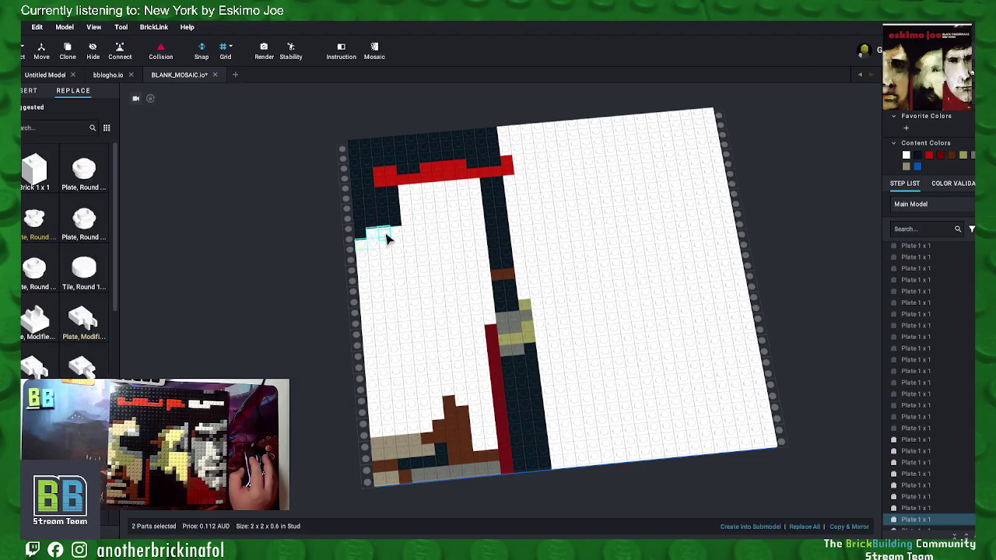
pyautogui.keyDown('ctrl'); pyautogui.click(392, 237); pyautogui.keyUp('ctrl')
pyautogui.keyDown('ctrl'); pyautogui.click(398, 235); pyautogui.keyUp('ctrl')
pyautogui.click(953, 156)
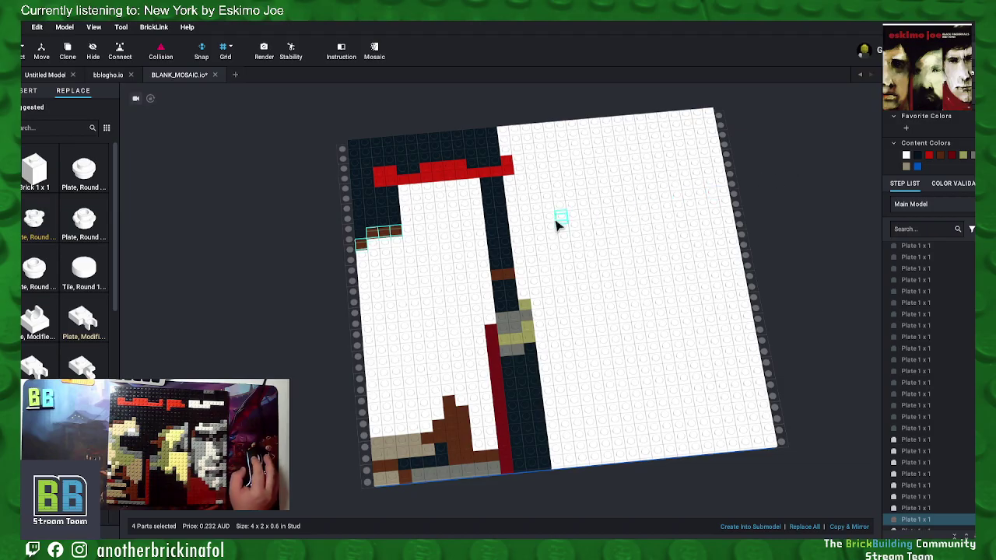
# Step: Recolor the single plate two columns right of the black block, one row above the brown plates, dark tan
pyautogui.click(431, 223)
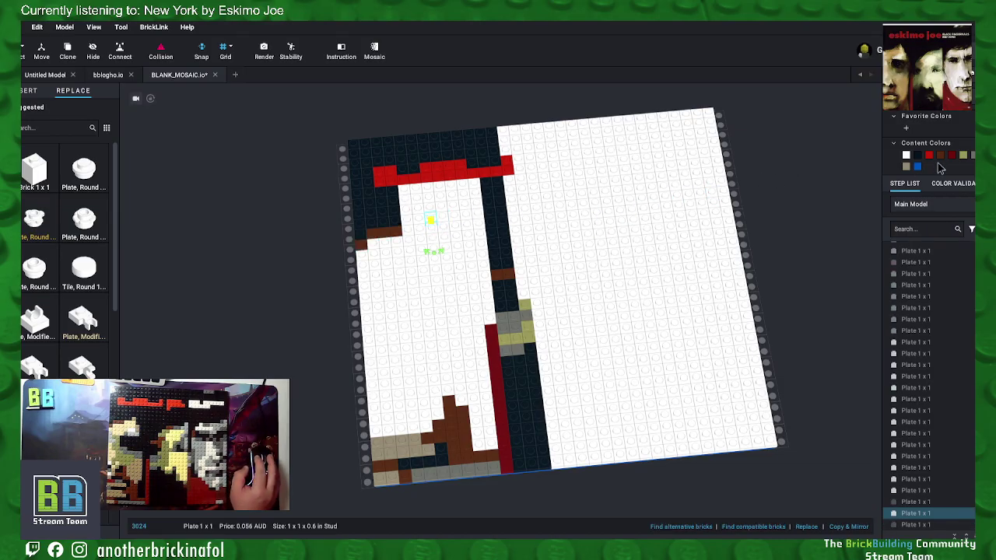
pyautogui.click(905, 166)
pyautogui.click(760, 169)
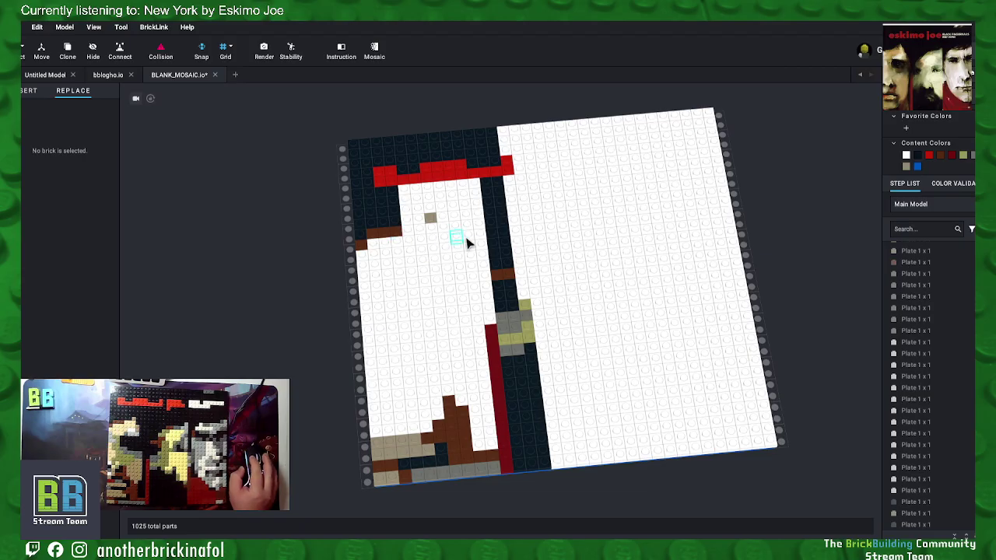
# Step: Recolor a 17-plate patch, seven wide and four high, under the brown plates and the dark tan plate light tan
pyautogui.click(411, 230)
pyautogui.keyDown('ctrl'); pyautogui.click(420, 229); pyautogui.keyUp('ctrl')
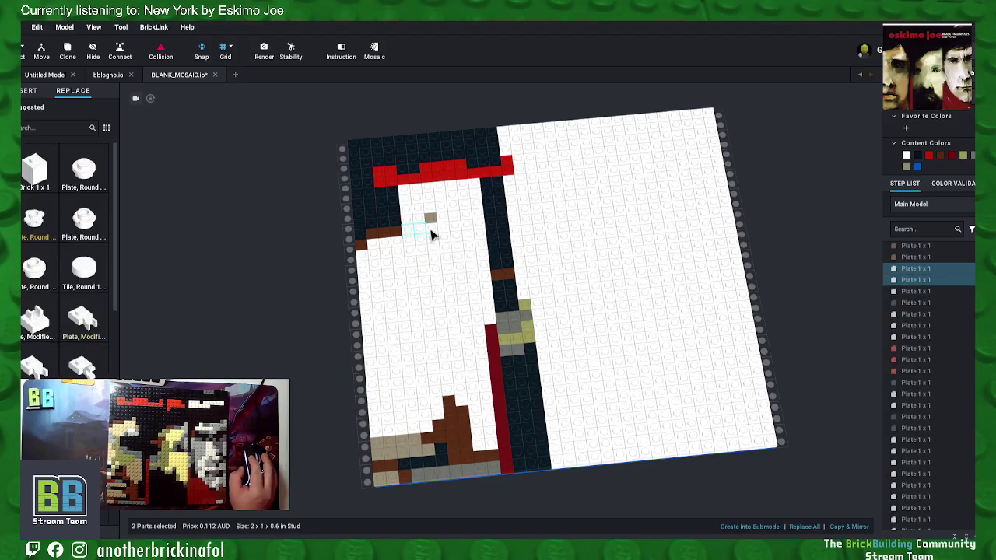
pyautogui.keyDown('ctrl'); pyautogui.click(432, 230); pyautogui.keyUp('ctrl')
pyautogui.keyDown('ctrl'); pyautogui.click(431, 239); pyautogui.keyUp('ctrl')
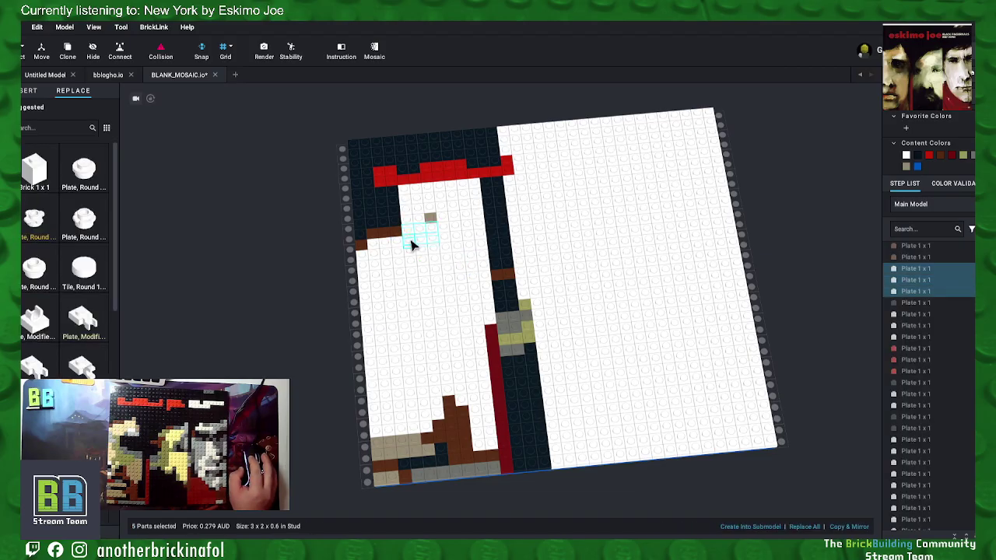
pyautogui.keyDown('ctrl'); pyautogui.click(403, 247); pyautogui.keyUp('ctrl')
pyautogui.keyDown('ctrl'); pyautogui.click(393, 246); pyautogui.keyUp('ctrl')
pyautogui.keyDown('ctrl'); pyautogui.click(385, 248); pyautogui.keyUp('ctrl')
pyautogui.keyDown('ctrl'); pyautogui.click(377, 248); pyautogui.keyUp('ctrl')
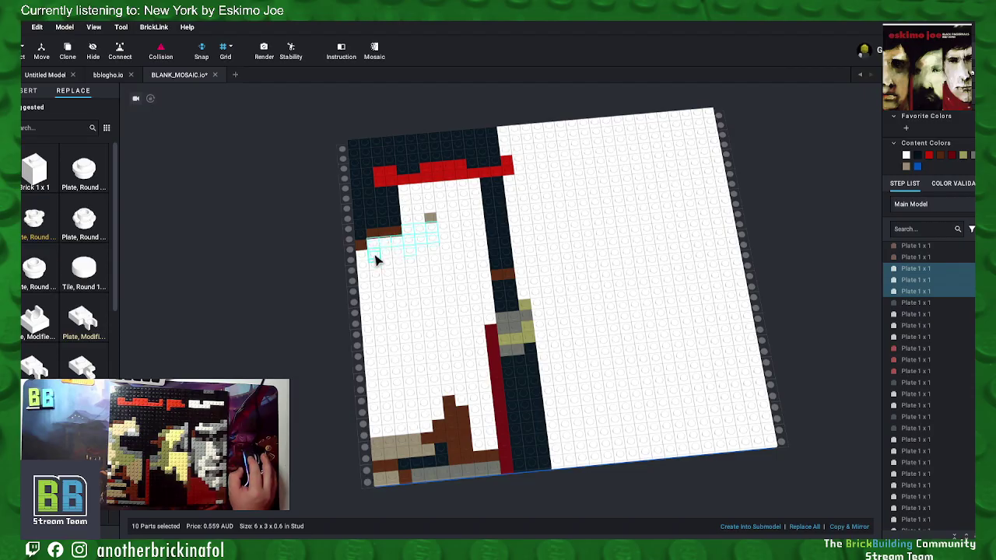
pyautogui.keyDown('ctrl'); pyautogui.click(376, 259); pyautogui.keyUp('ctrl')
pyautogui.keyDown('ctrl'); pyautogui.click(385, 261); pyautogui.keyUp('ctrl')
pyautogui.keyDown('ctrl'); pyautogui.click(394, 264); pyautogui.keyUp('ctrl')
pyautogui.keyDown('ctrl'); pyautogui.click(364, 249); pyautogui.keyUp('ctrl')
pyautogui.keyDown('ctrl'); pyautogui.click(362, 259); pyautogui.keyUp('ctrl')
pyautogui.keyDown('ctrl'); pyautogui.click(361, 268); pyautogui.keyUp('ctrl')
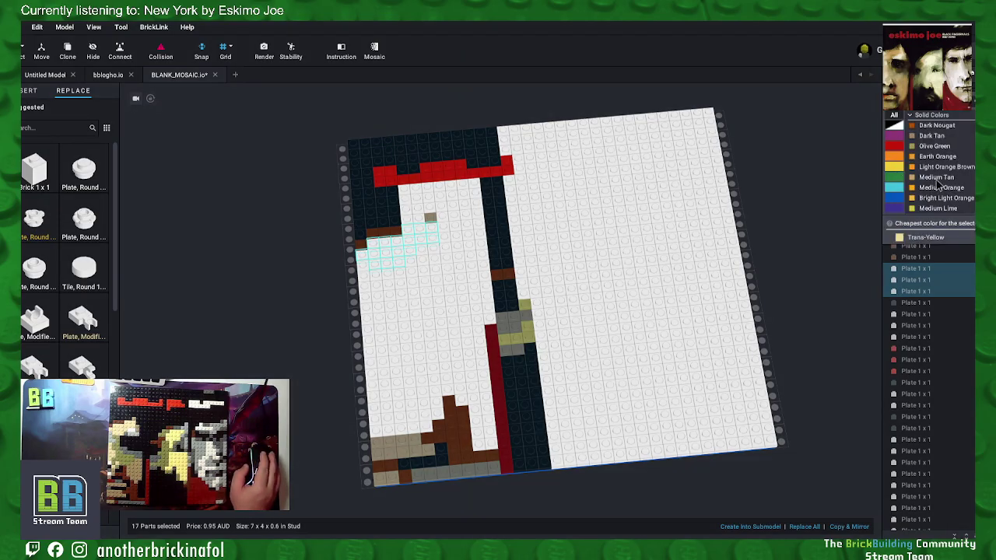
pyautogui.scroll(-3, 939, 187)
pyautogui.click(939, 188)
pyautogui.click(818, 183)
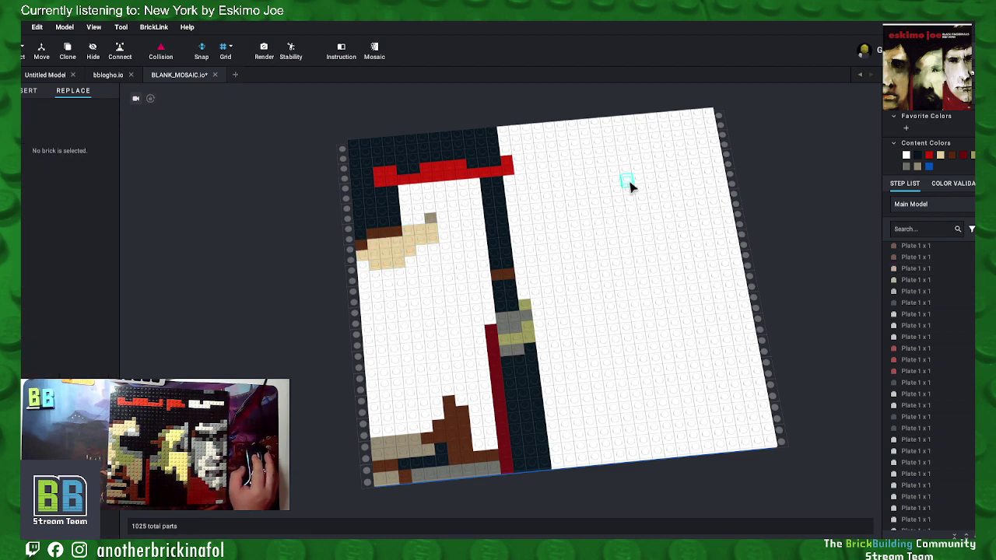
# Step: Recolor the single plate adjoining the lower right corner of the light tan patch dark gray
pyautogui.click(433, 256)
pyautogui.keyDown('shift'); pyautogui.click(457, 248); pyautogui.keyUp('shift')
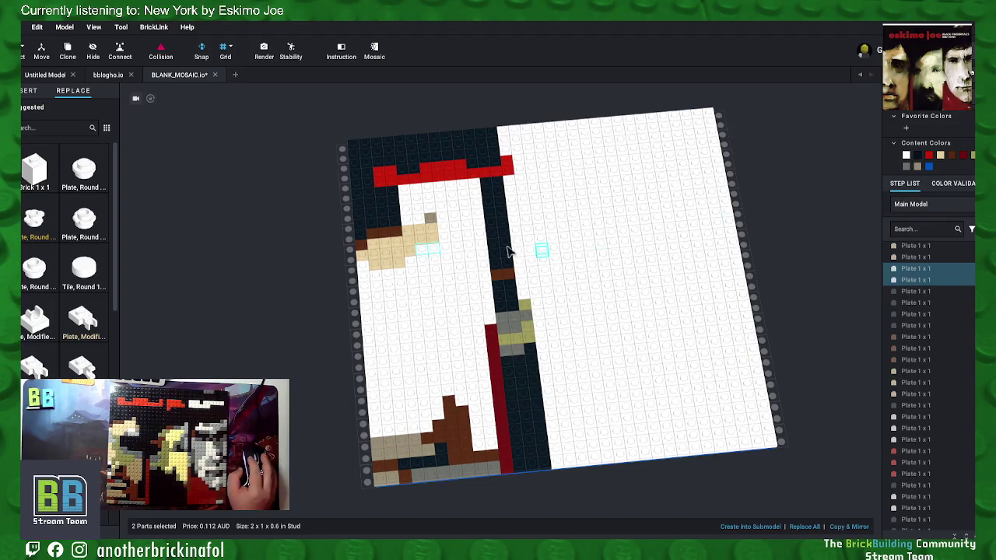
pyautogui.click(411, 263)
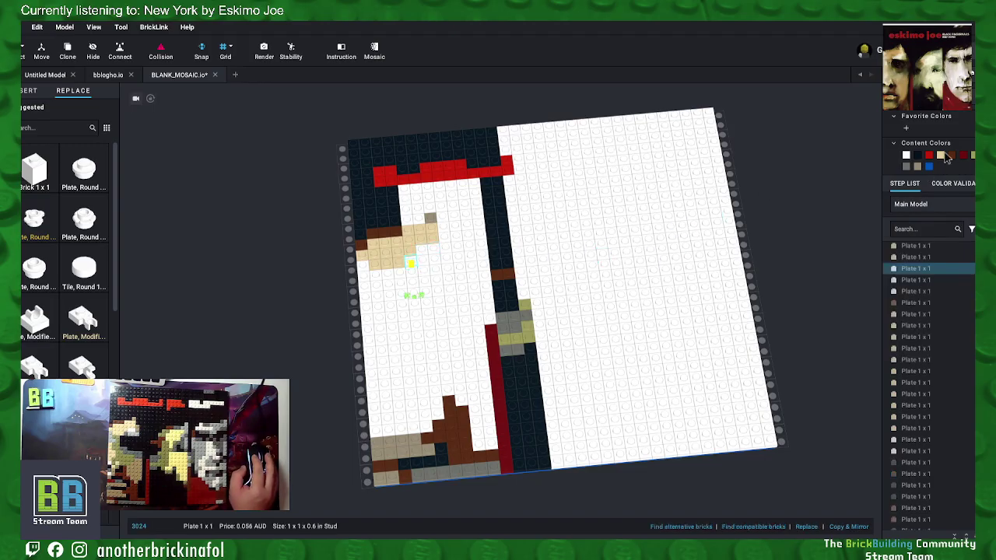
pyautogui.click(907, 167)
pyautogui.click(777, 173)
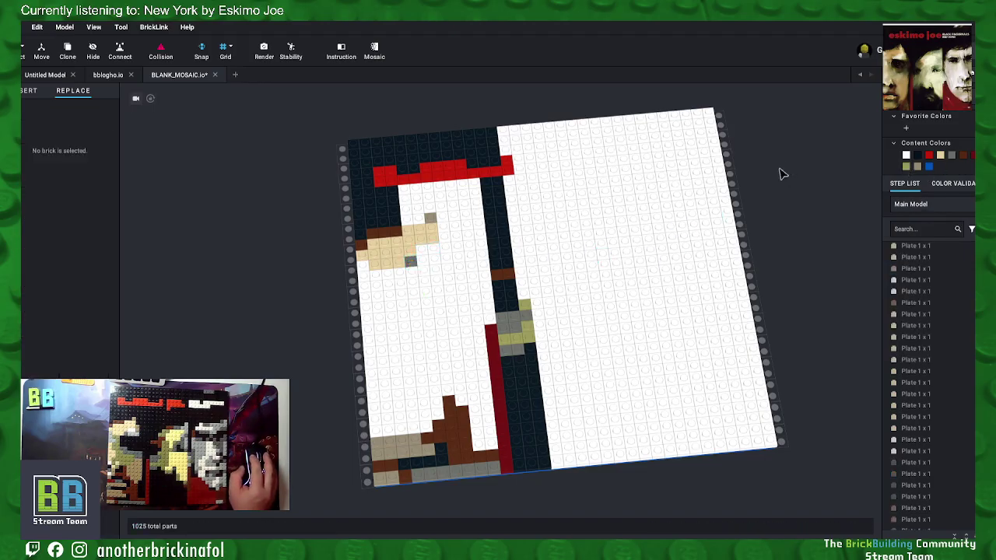
# Step: Recolor the three plates in the row directly right of the dark gray plate Light Bluish Gray
pyautogui.click(423, 263)
pyautogui.keyDown('shift'); pyautogui.click(446, 262); pyautogui.keyUp('shift')
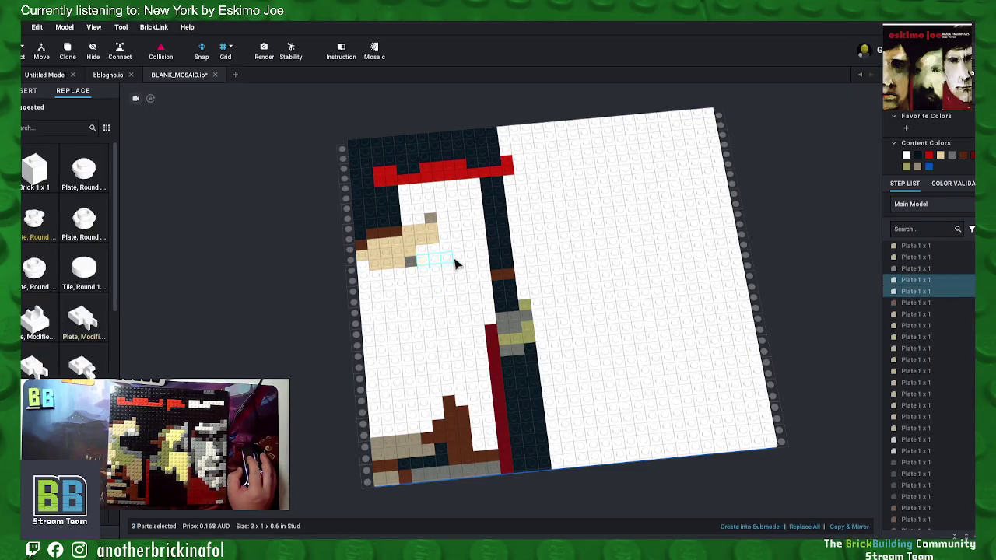
pyautogui.click(901, 128)
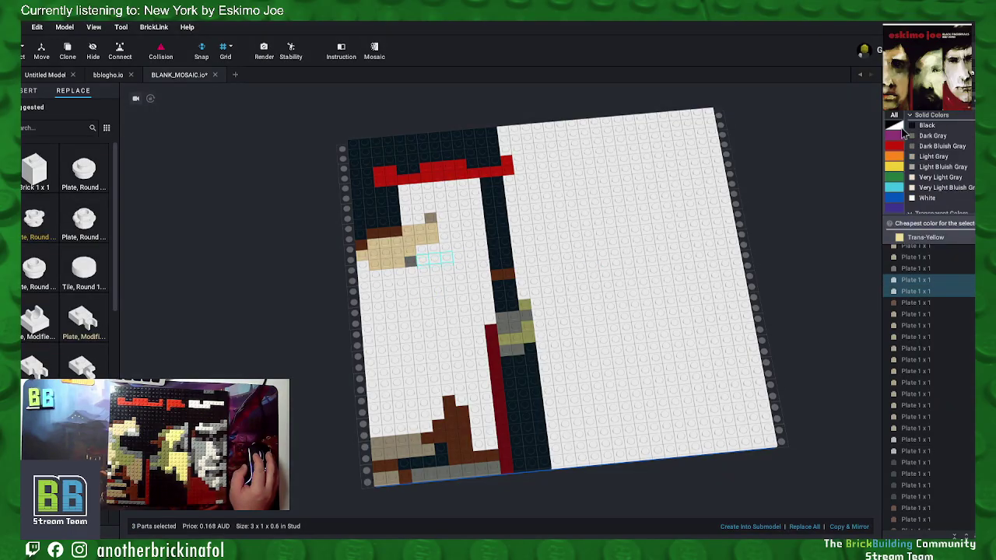
pyautogui.click(939, 171)
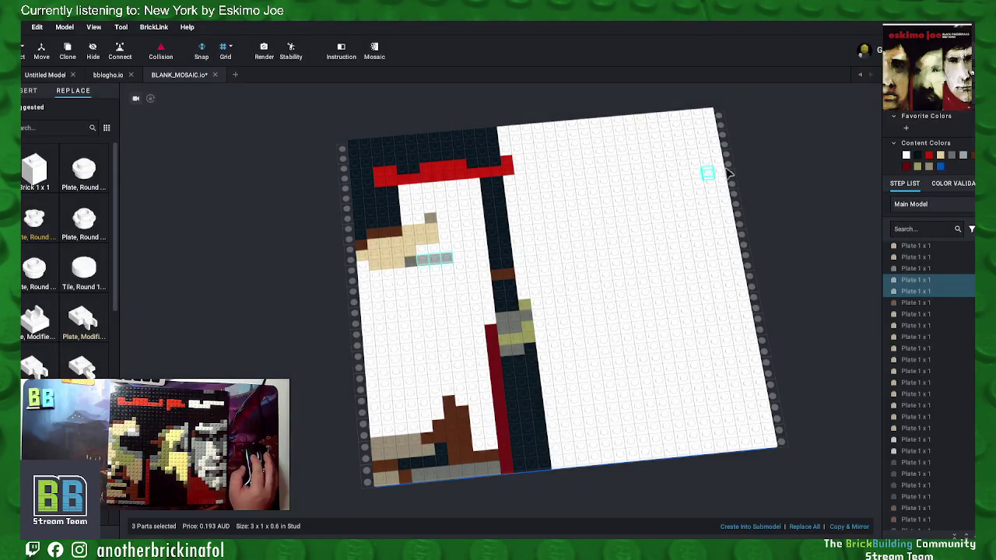
# Step: Recolor the two stacked plates directly above the right end of the light gray row dark tan
pyautogui.click(441, 244)
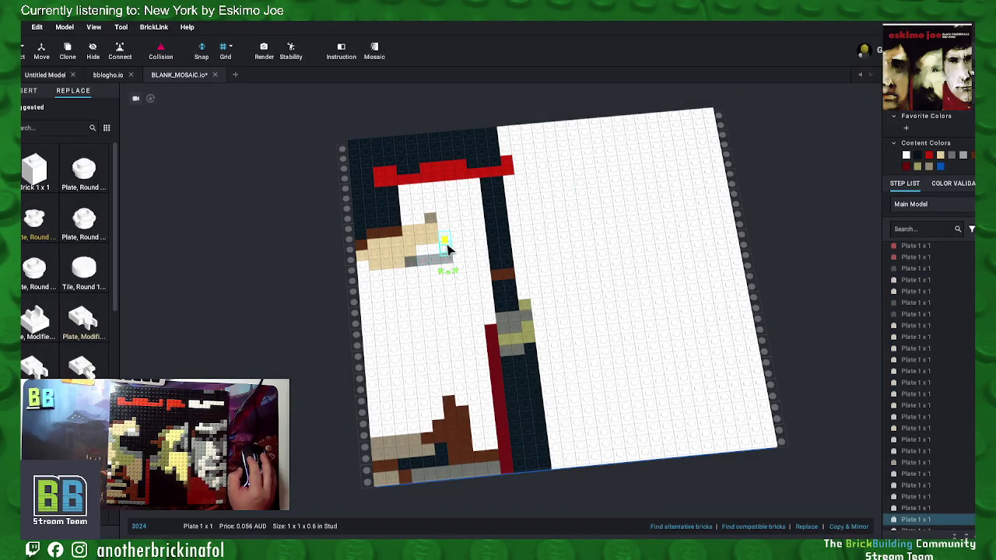
pyautogui.click(929, 167)
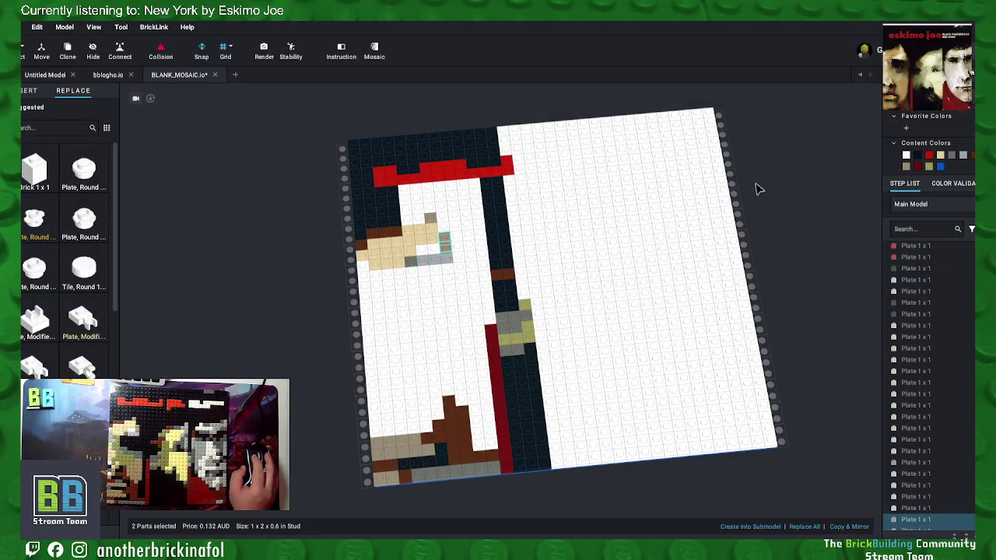
pyautogui.click(756, 188)
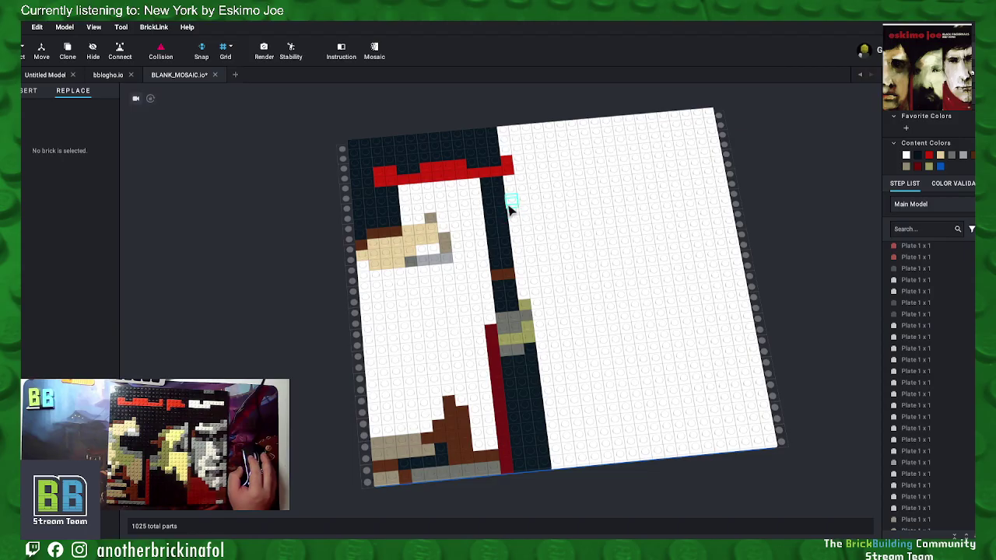
# Step: Recolor an L-shaped group of four plates at the mosaic's left edge, just below the light tan patch, light gray
pyautogui.click(362, 268)
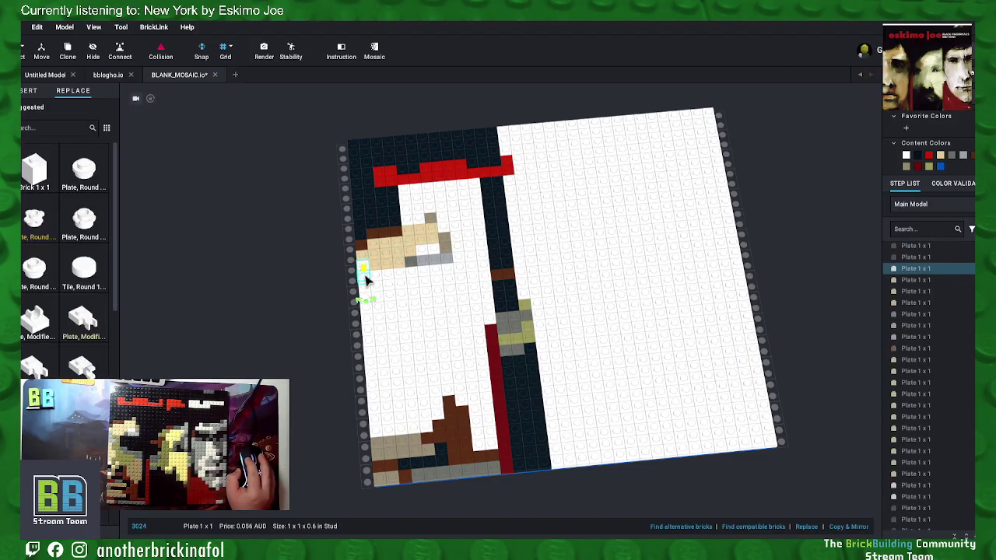
pyautogui.keyDown('ctrl'); pyautogui.click(365, 279); pyautogui.keyUp('ctrl')
pyautogui.keyDown('ctrl'); pyautogui.click(368, 291); pyautogui.keyUp('ctrl')
pyautogui.keyDown('ctrl'); pyautogui.click(377, 288); pyautogui.keyUp('ctrl')
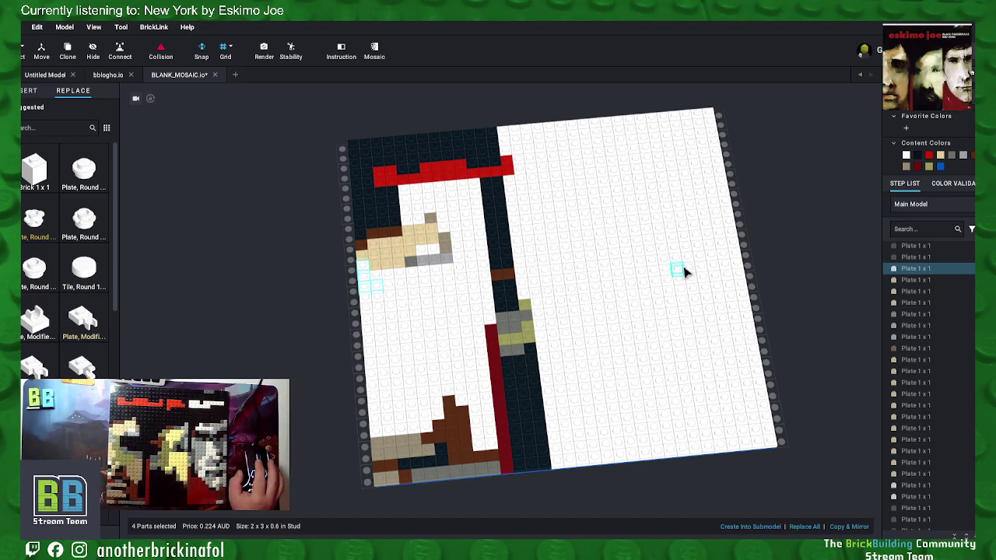
pyautogui.click(963, 155)
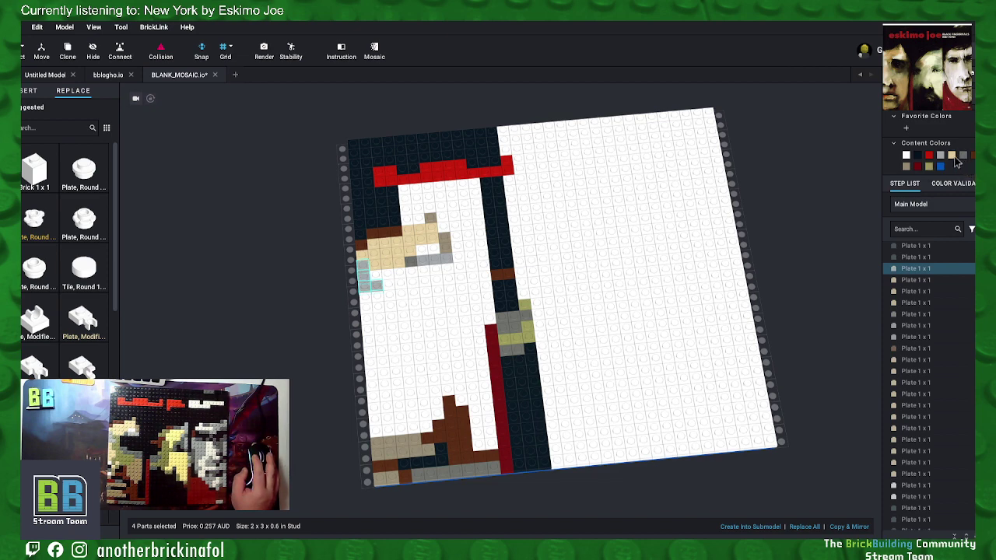
# Step: Recolor a ten-plate strip, two wide and seven high, running down beside the light gray L-shape olive green
pyautogui.click(376, 277)
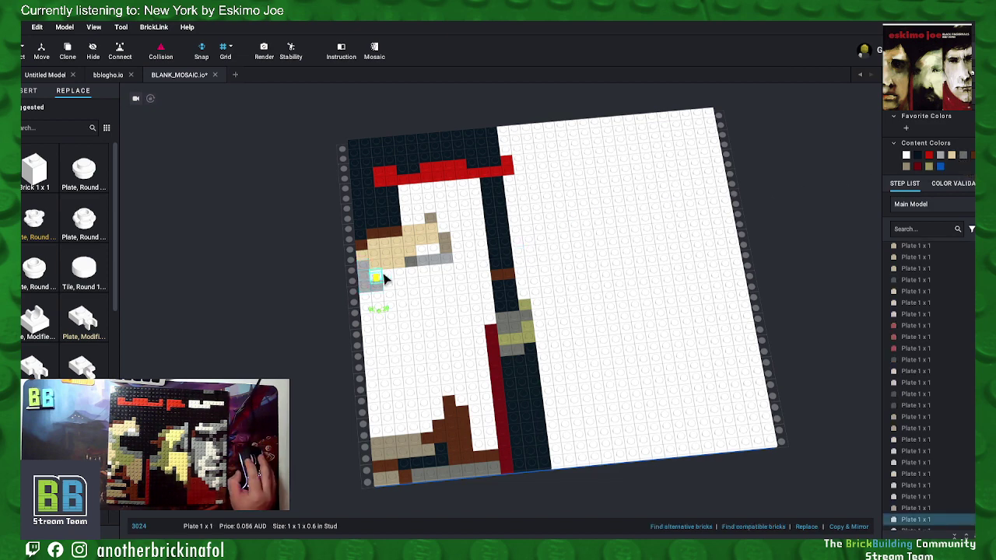
pyautogui.keyDown('ctrl'); pyautogui.click(387, 278); pyautogui.keyUp('ctrl')
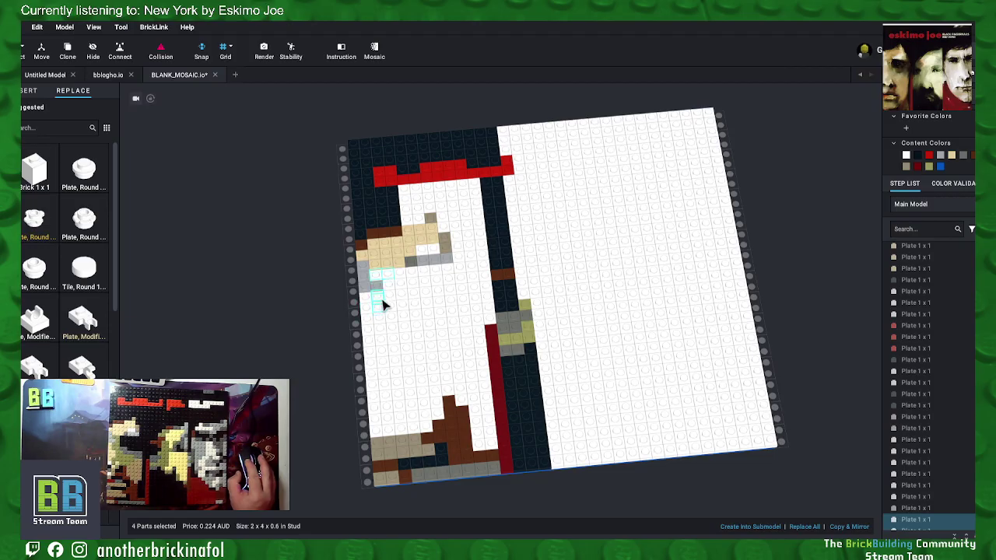
pyautogui.keyDown('ctrl'); pyautogui.click(386, 294); pyautogui.keyUp('ctrl')
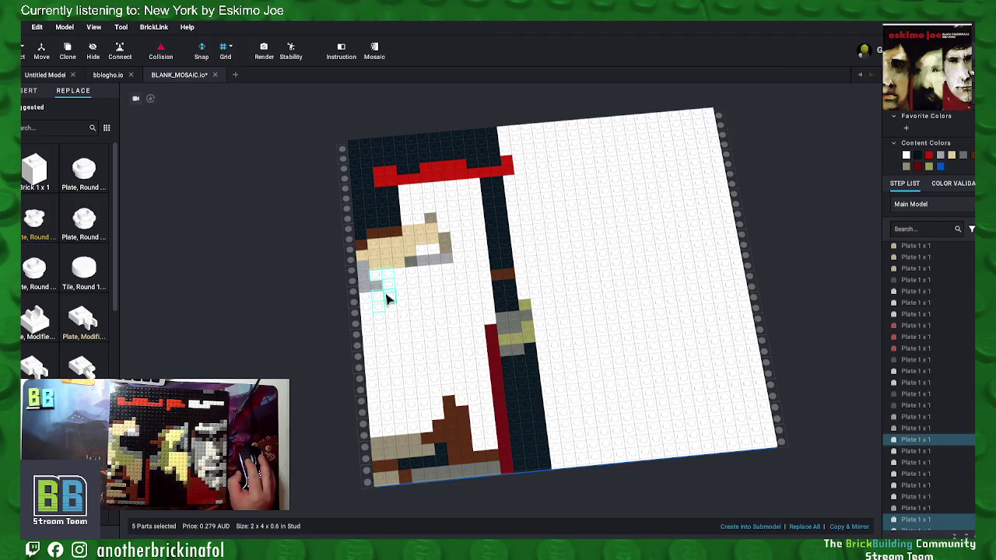
pyautogui.keyDown('ctrl'); pyautogui.click(394, 328); pyautogui.keyUp('ctrl')
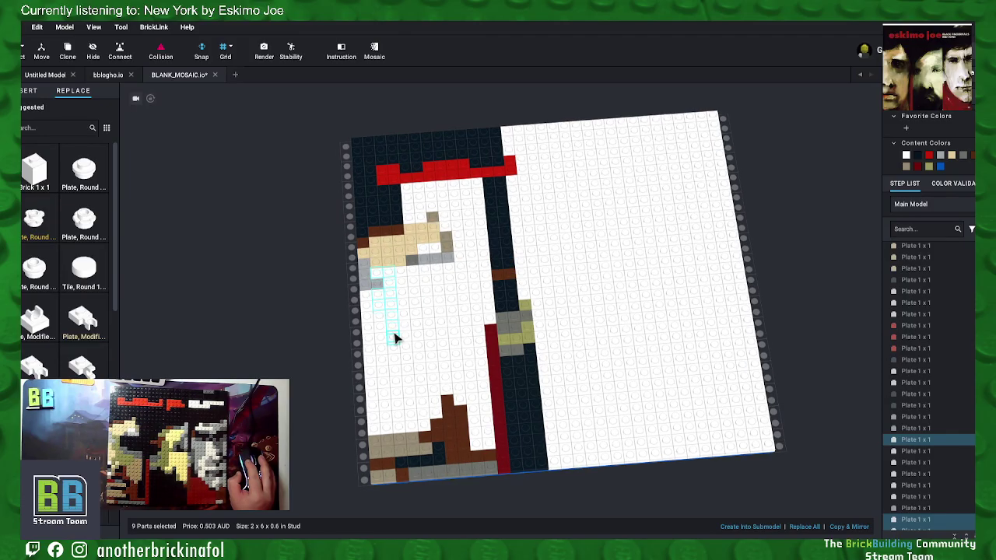
pyautogui.keyDown('ctrl'); pyautogui.click(394, 336); pyautogui.keyUp('ctrl')
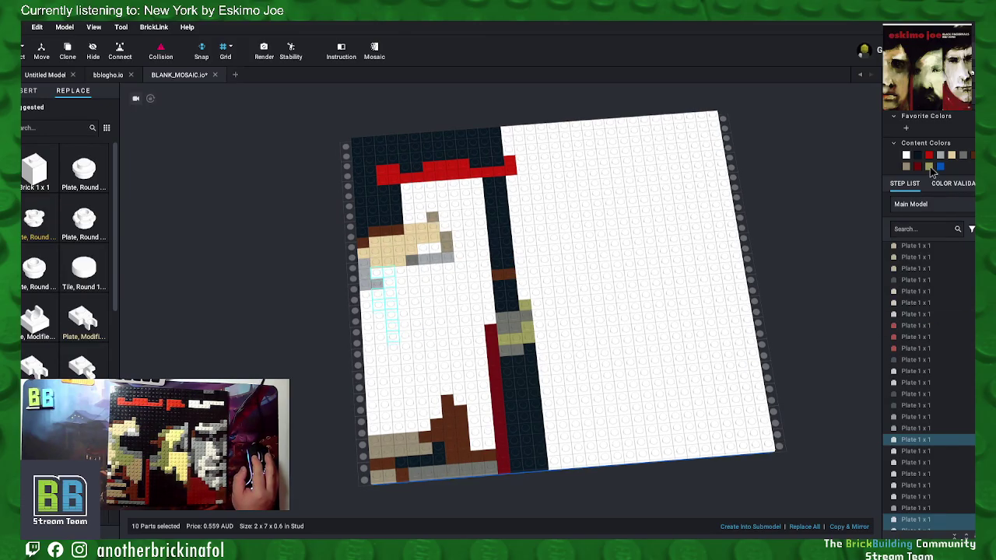
pyautogui.click(929, 166)
pyautogui.click(794, 213)
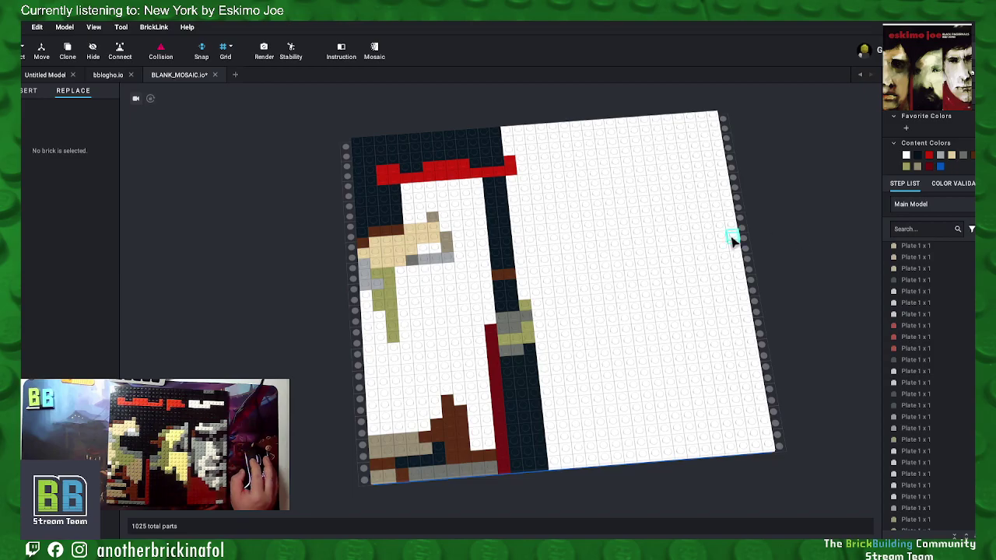
# Step: Recolor two stacked plates at the lower left end of the olive green strip olive green
pyautogui.click(383, 339)
pyautogui.keyDown('ctrl'); pyautogui.click(385, 351); pyautogui.keyUp('ctrl')
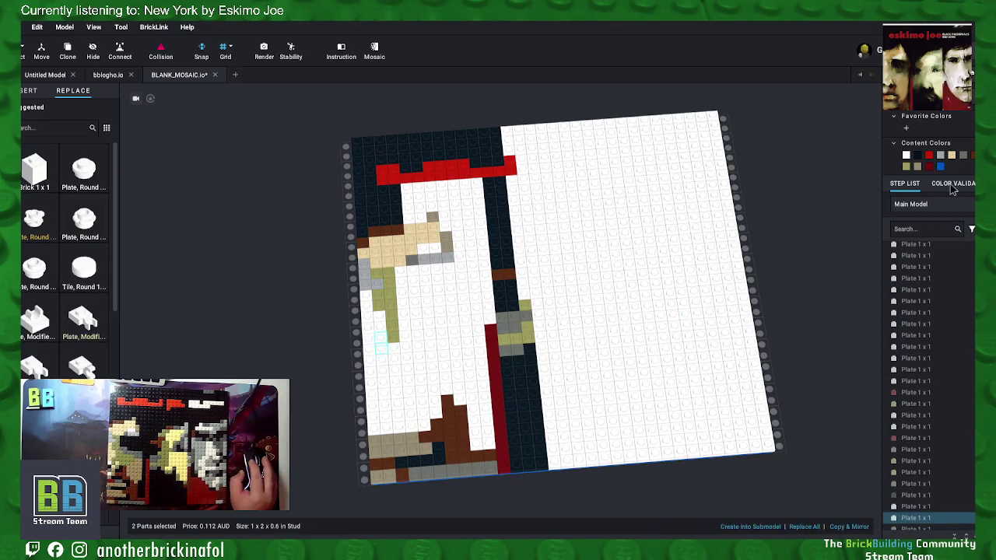
pyautogui.click(906, 166)
pyautogui.click(756, 218)
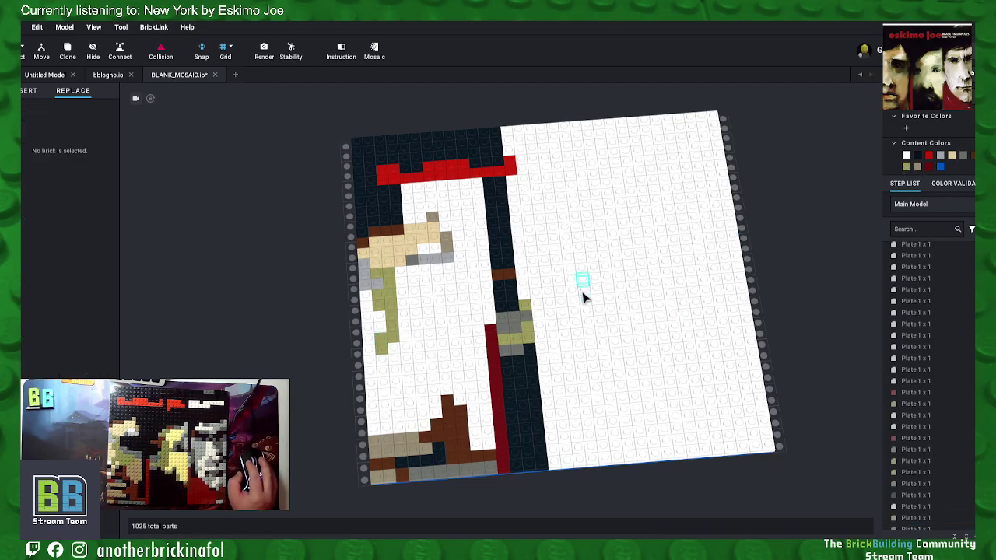
# Step: Recolor a 13-plate patch extending right from the olive strip's lower end, including one plate diagonally below its left corner, olive green
pyautogui.click(403, 330)
pyautogui.keyDown('ctrl'); pyautogui.click(404, 338); pyautogui.keyUp('ctrl')
pyautogui.keyDown('ctrl'); pyautogui.click(419, 326); pyautogui.keyUp('ctrl')
pyautogui.keyDown('ctrl'); pyautogui.click(418, 336); pyautogui.keyUp('ctrl')
pyautogui.moveTo(420, 335); pyautogui.dragTo(428, 325, button='right')
pyautogui.keyDown('ctrl'); pyautogui.click(430, 325); pyautogui.keyUp('ctrl')
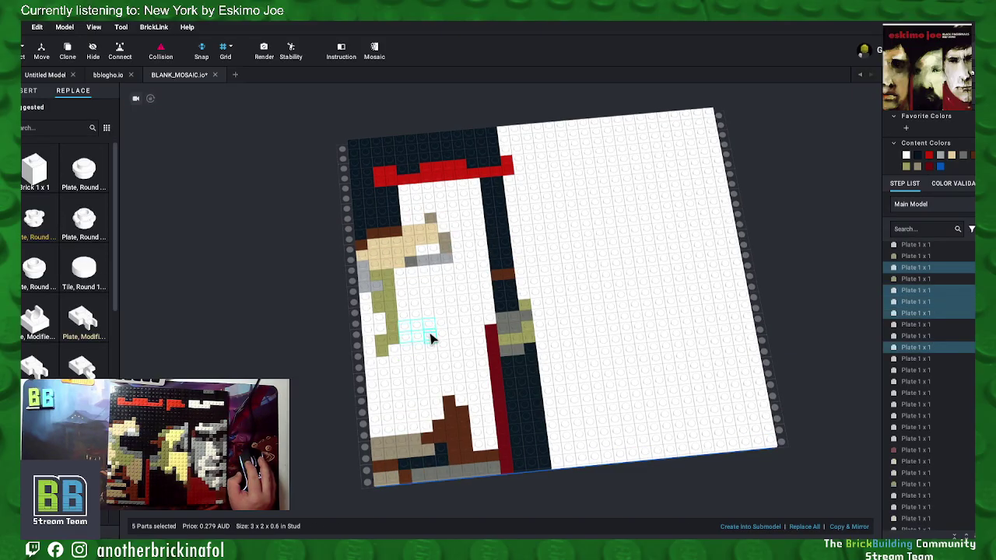
pyautogui.keyDown('ctrl'); pyautogui.click(440, 340); pyautogui.keyUp('ctrl')
pyautogui.keyDown('ctrl'); pyautogui.click(444, 330); pyautogui.keyUp('ctrl')
pyautogui.keyDown('ctrl'); pyautogui.click(444, 342); pyautogui.keyUp('ctrl')
pyautogui.keyDown('ctrl'); pyautogui.click(405, 321); pyautogui.keyUp('ctrl')
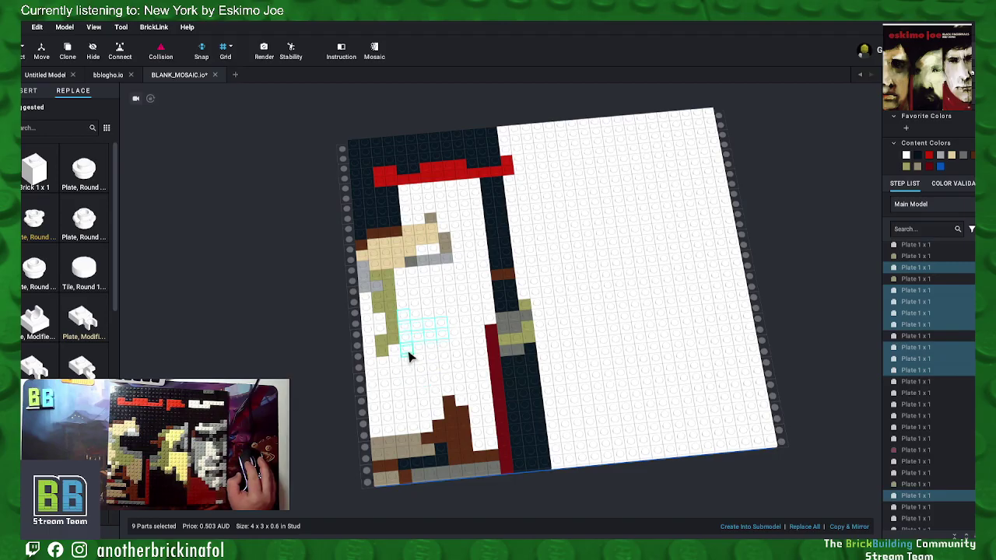
pyautogui.keyDown('ctrl'); pyautogui.click(410, 350); pyautogui.keyUp('ctrl')
pyautogui.keyDown('ctrl'); pyautogui.click(431, 349); pyautogui.keyUp('ctrl')
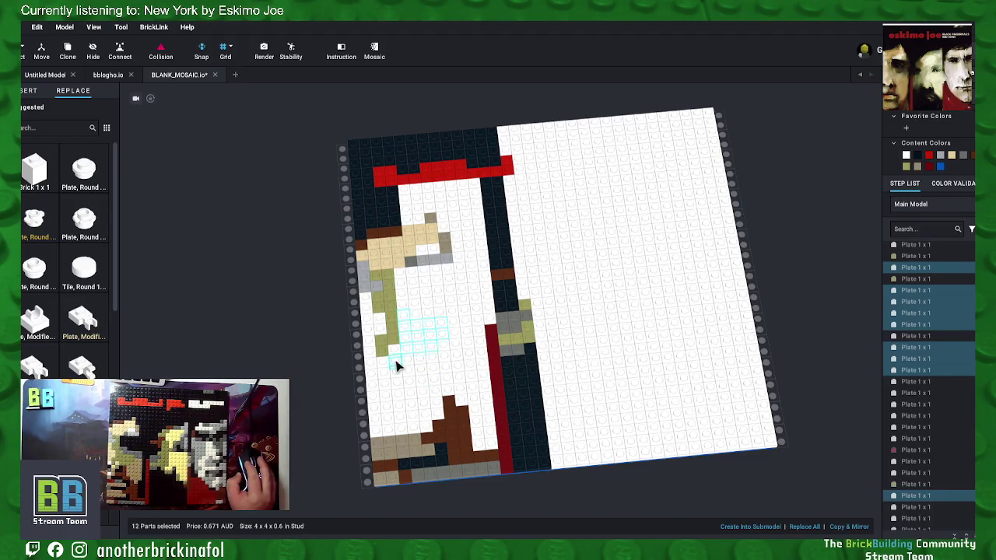
pyautogui.keyDown('ctrl'); pyautogui.click(396, 364); pyautogui.keyUp('ctrl')
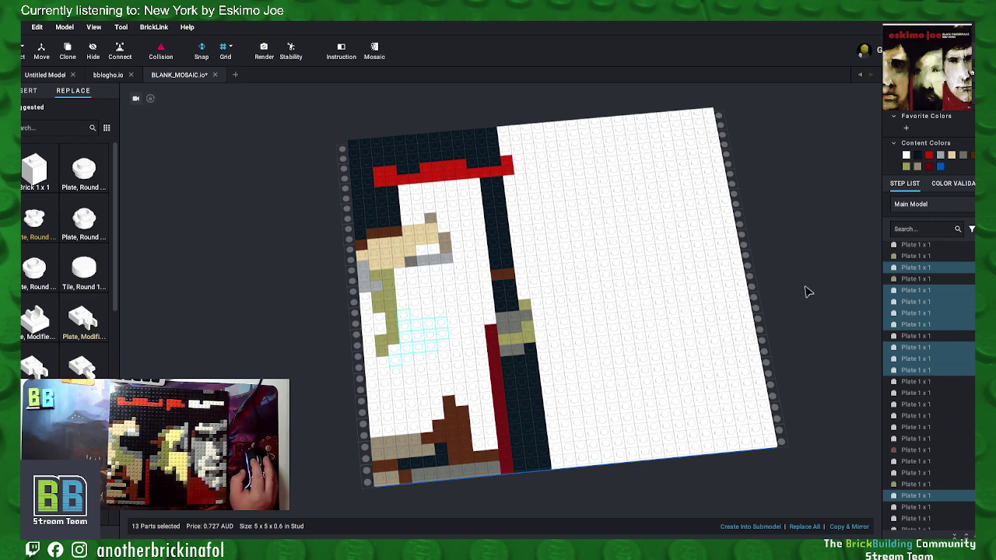
pyautogui.click(907, 167)
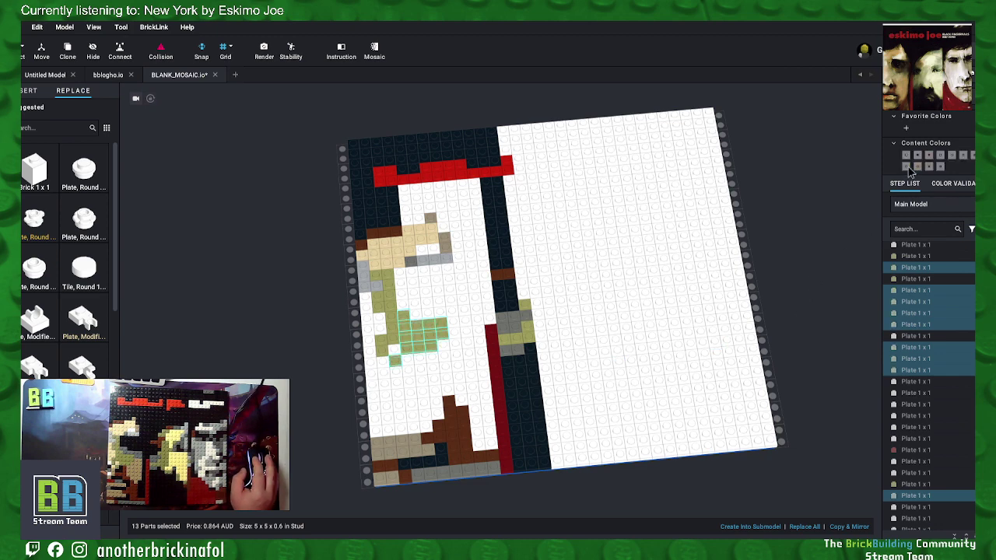
pyautogui.click(803, 190)
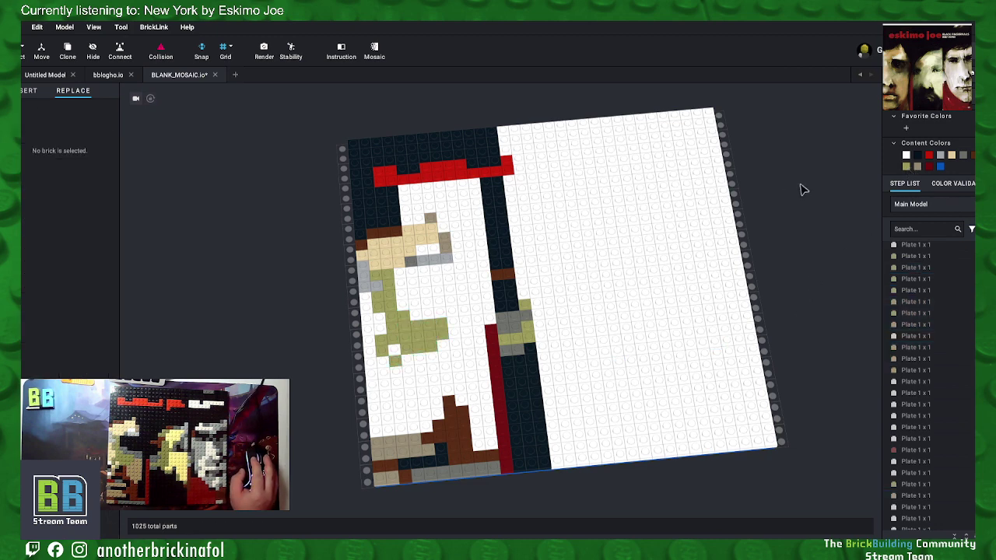
# Step: Recolor the white plate enclosed at the bottom of the olive area and the one diagonally below left of it light tan
pyautogui.click(396, 353)
pyautogui.keyDown('ctrl'); pyautogui.click(385, 361); pyautogui.keyUp('ctrl')
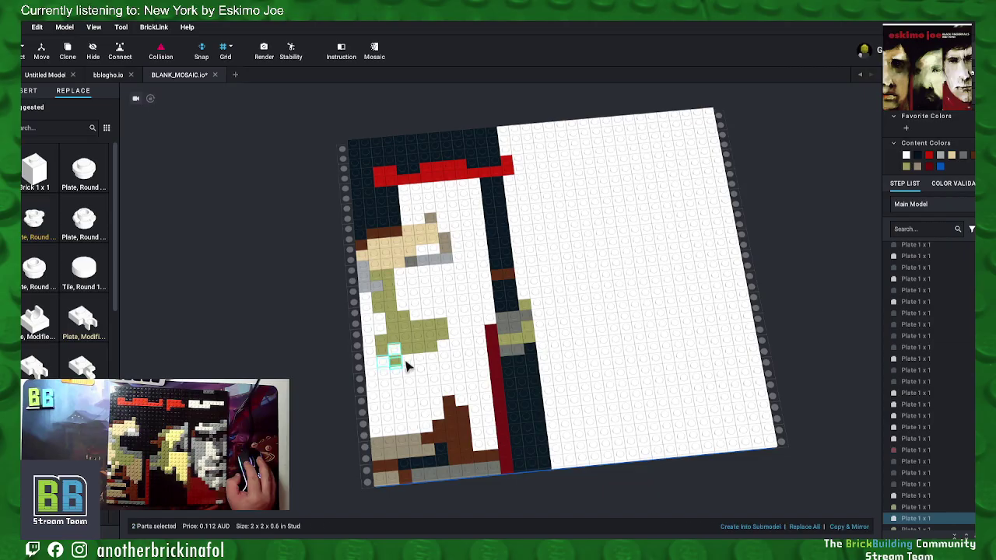
pyautogui.click(951, 155)
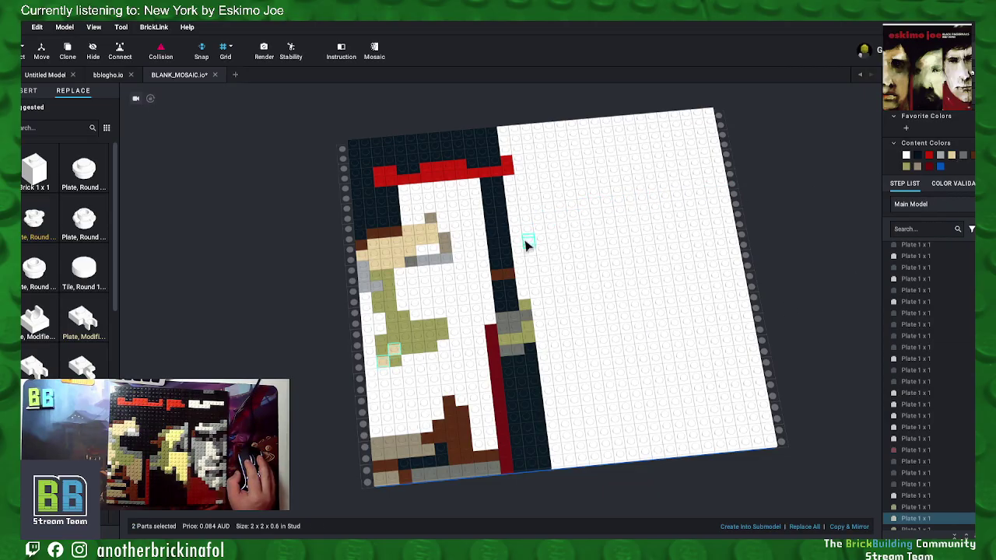
# Step: Recolor the seven plates between the mosaic's left edge and the olive strip, below the light gray L-shape, light tan
pyautogui.click(365, 299)
pyautogui.keyDown('ctrl'); pyautogui.click(366, 310); pyautogui.keyUp('ctrl')
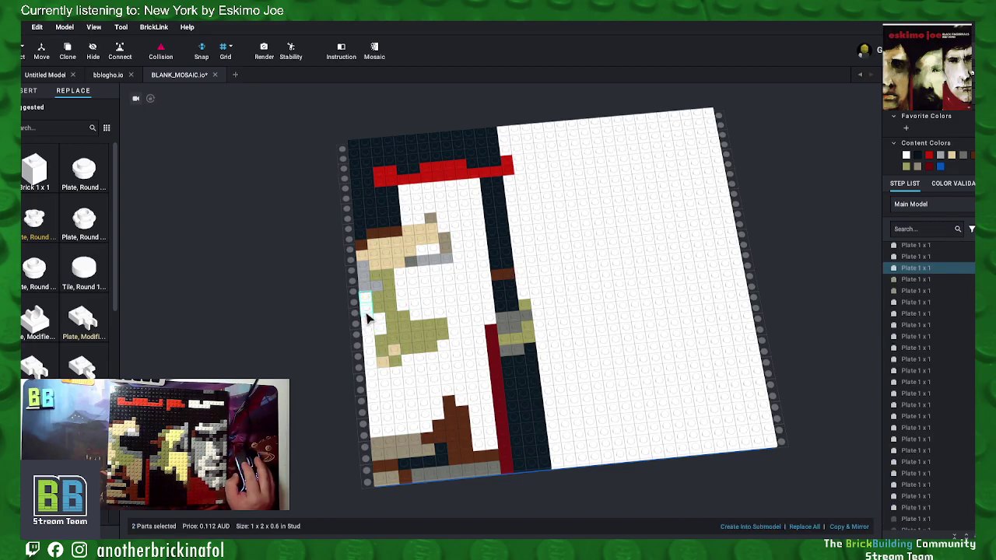
pyautogui.keyDown('ctrl'); pyautogui.click(369, 322); pyautogui.keyUp('ctrl')
pyautogui.keyDown('ctrl'); pyautogui.click(374, 334); pyautogui.keyUp('ctrl')
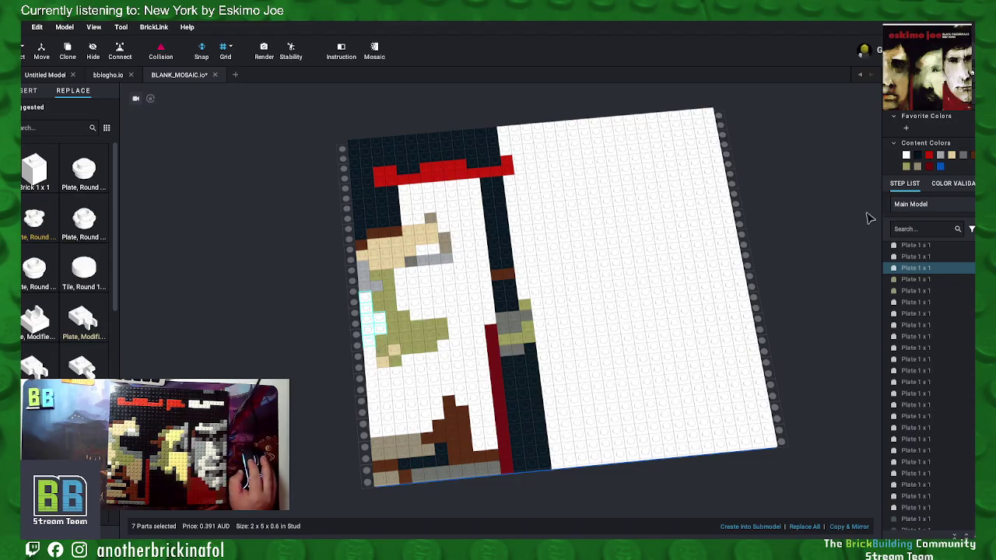
pyautogui.click(953, 158)
pyautogui.click(768, 204)
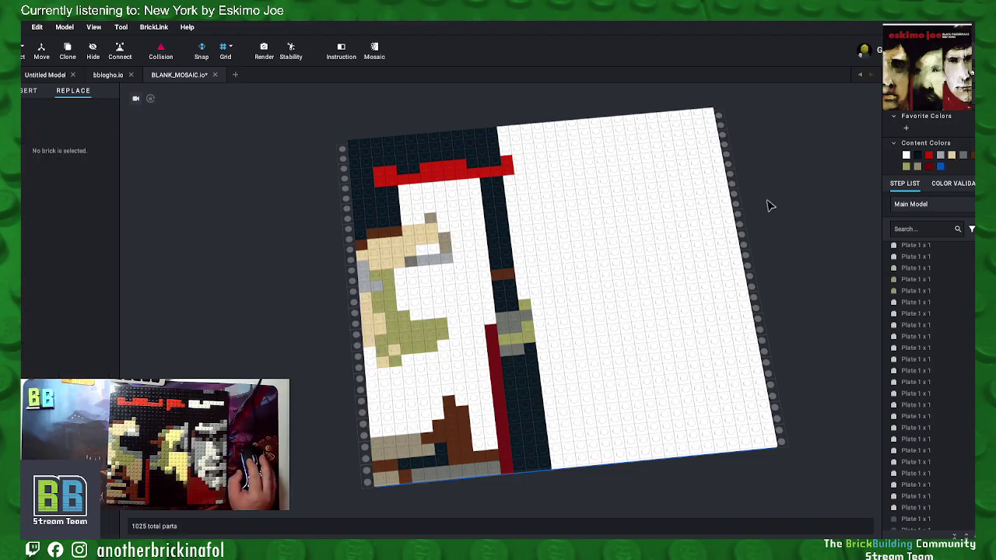
# Step: On the left edge below the light tan area, recolor one plate Black and the plate directly under it dark gray
pyautogui.click(370, 365)
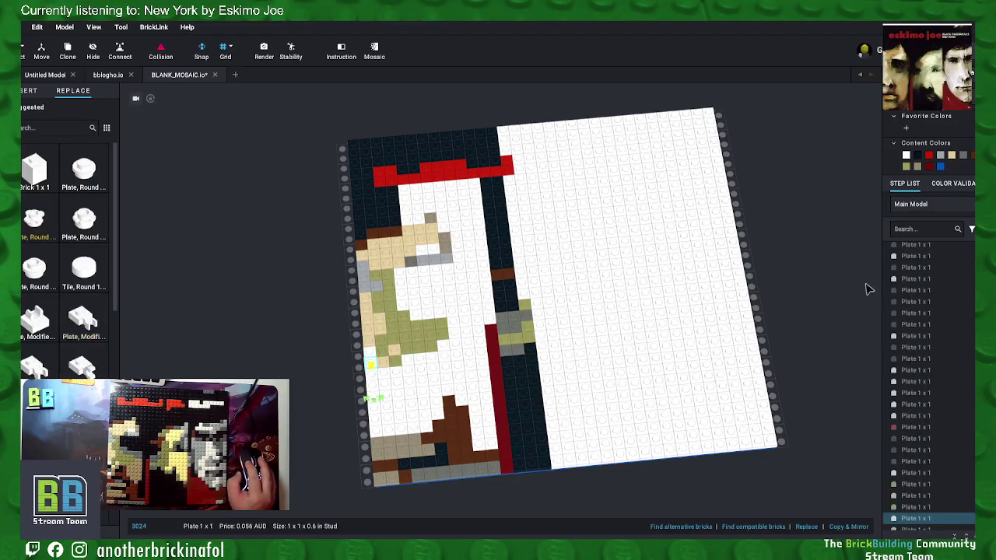
pyautogui.click(372, 378)
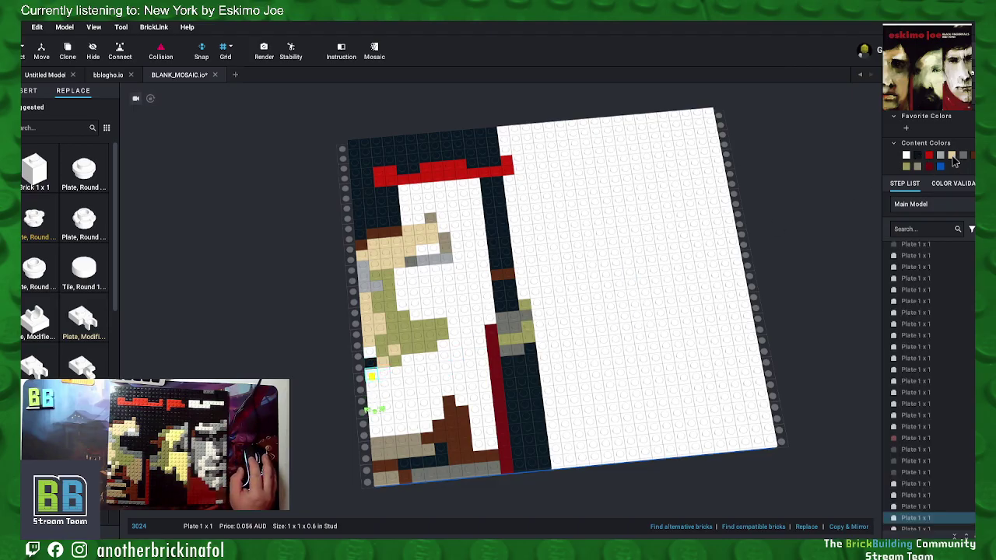
pyautogui.click(969, 160)
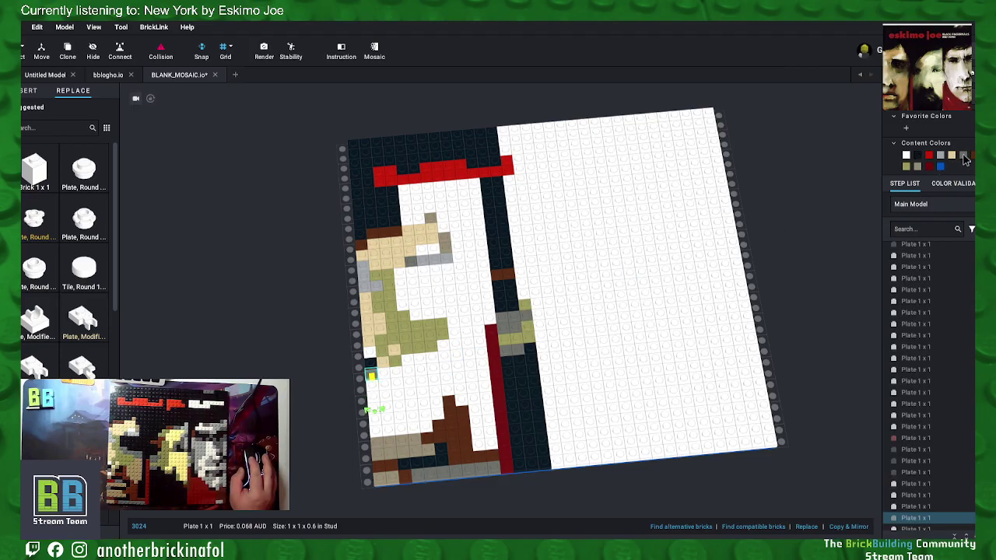
# Step: Recolor the two stacked plates right of the dark gray left-edge plate and the one diagonally below left of them dark tan
pyautogui.keyDown('ctrl'); pyautogui.click(383, 389); pyautogui.keyUp('ctrl')
pyautogui.keyDown('ctrl'); pyautogui.click(373, 398); pyautogui.keyUp('ctrl')
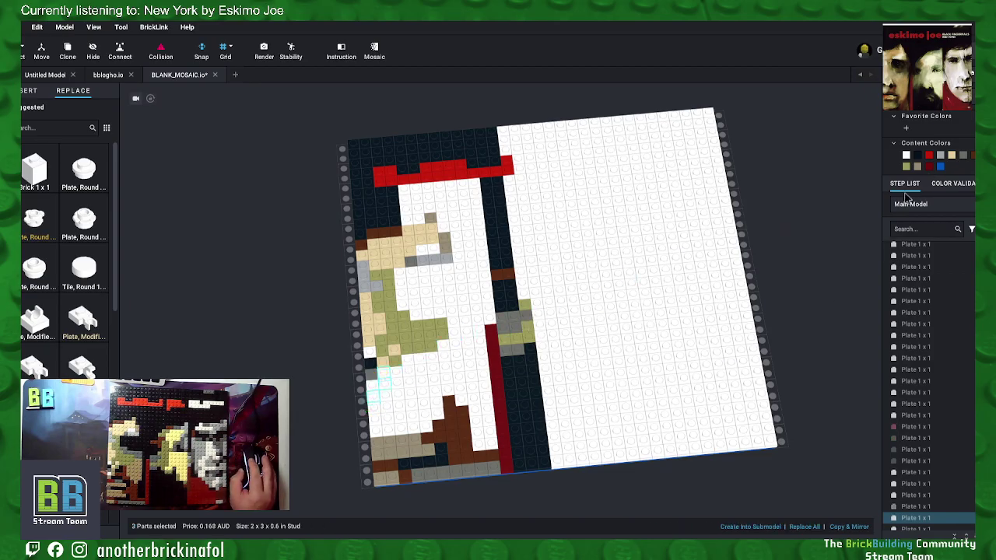
pyautogui.click(918, 168)
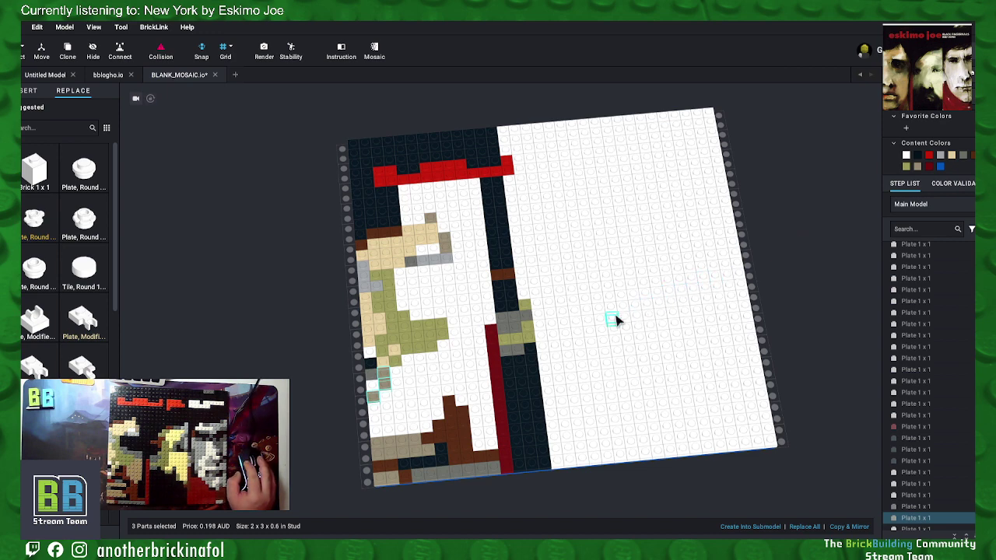
# Step: Recolor a row of five plates from the left edge, two rows above the existing dark tan patch, dark tan
pyautogui.click(380, 420)
pyautogui.keyDown('ctrl'); pyautogui.click(400, 422); pyautogui.keyUp('ctrl')
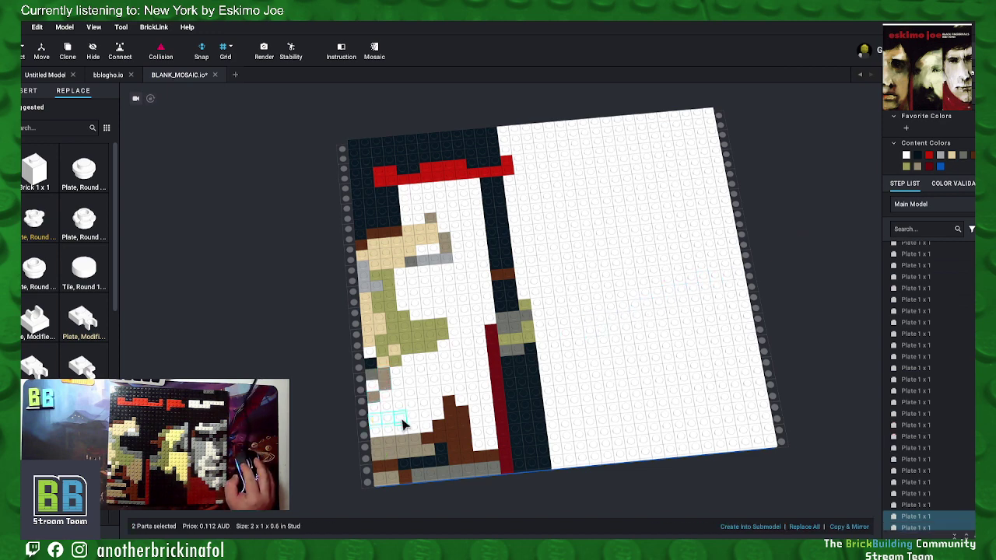
pyautogui.keyDown('ctrl'); pyautogui.click(422, 422); pyautogui.keyUp('ctrl')
pyautogui.keyDown('ctrl'); pyautogui.click(430, 422); pyautogui.keyUp('ctrl')
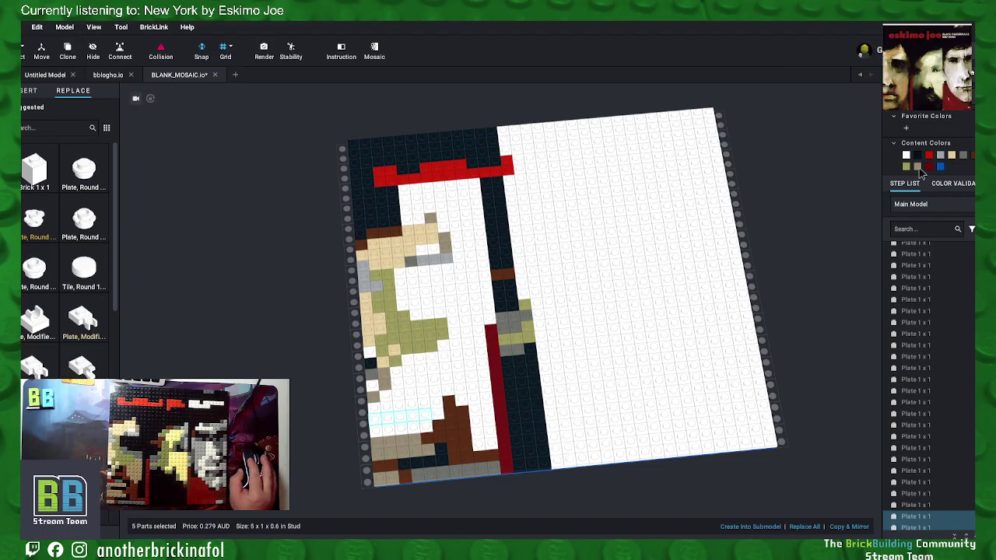
pyautogui.click(918, 167)
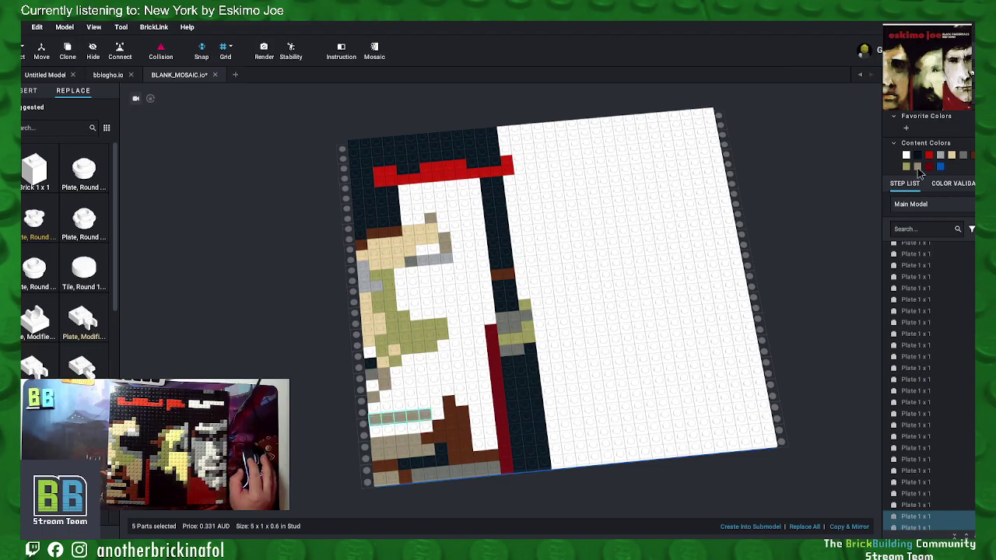
# Step: Recolor the first two plates at the left edge, directly above the five-plate dark tan row, dark red
pyautogui.click(376, 408)
pyautogui.keyDown('ctrl'); pyautogui.click(386, 407); pyautogui.keyUp('ctrl')
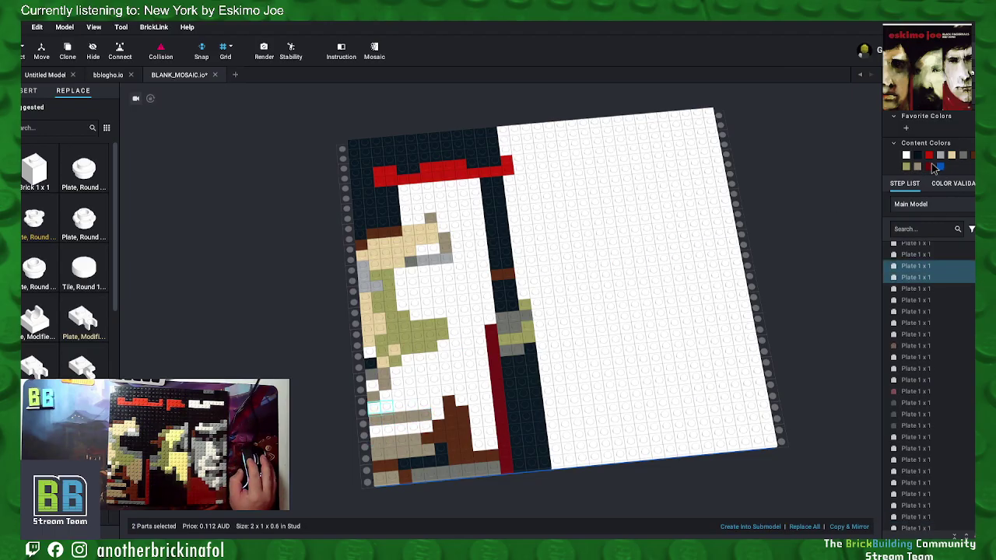
pyautogui.click(931, 166)
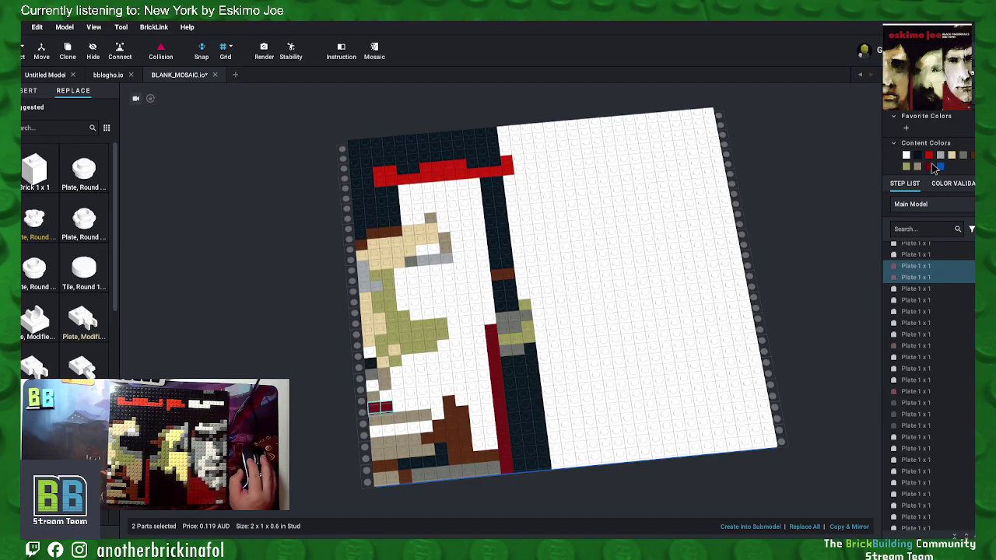
# Step: Recolor the two plates right of the dark red pair and the left-edge plate under the five-plate dark tan row dark gray
pyautogui.click(398, 411)
pyautogui.keyDown('ctrl'); pyautogui.click(399, 409); pyautogui.keyUp('ctrl')
pyautogui.keyDown('ctrl'); pyautogui.click(412, 406); pyautogui.keyUp('ctrl')
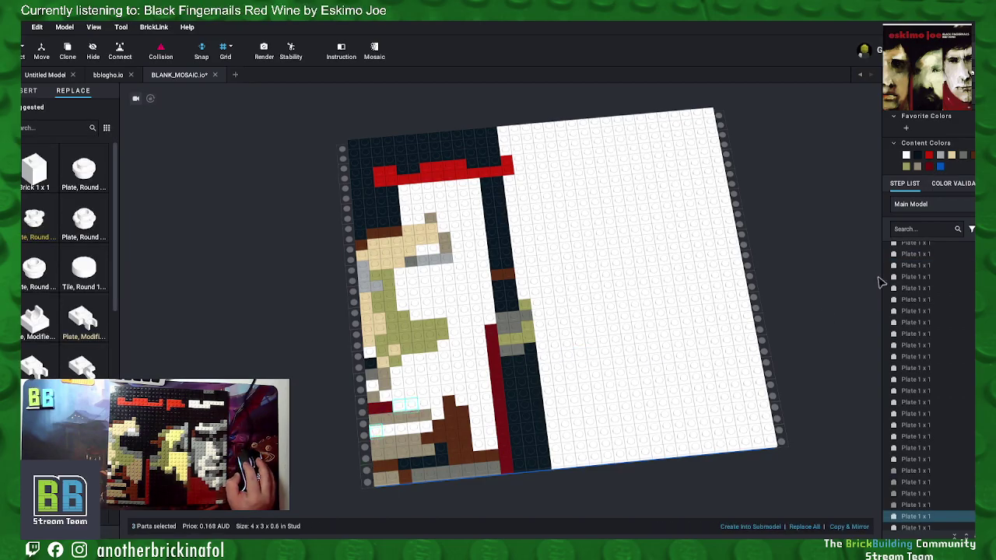
pyautogui.click(964, 156)
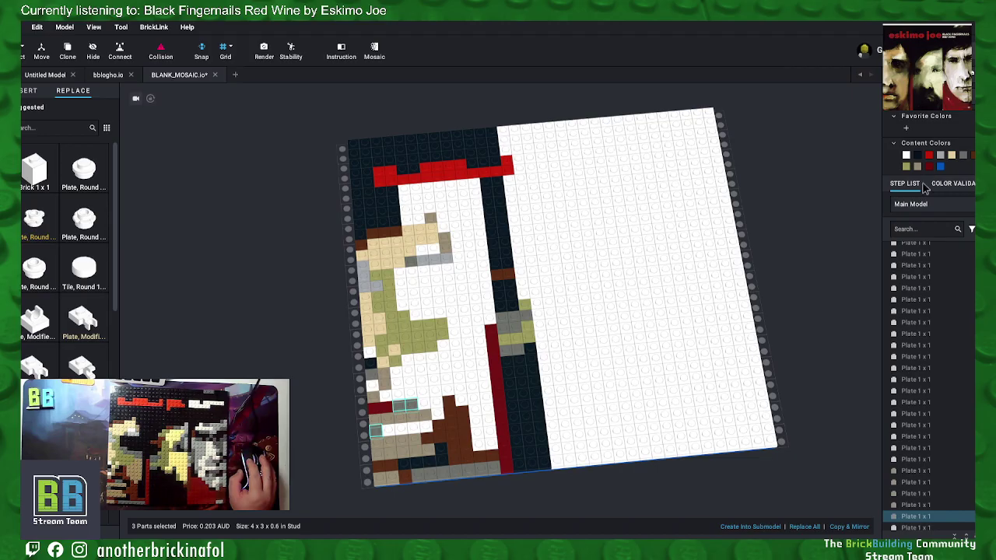
# Step: Recolor ten plates Black: four between the dark tan strips, three above the brown area's left side, and three in the row above
pyautogui.keyDown('ctrl'); pyautogui.click(401, 426); pyautogui.keyUp('ctrl')
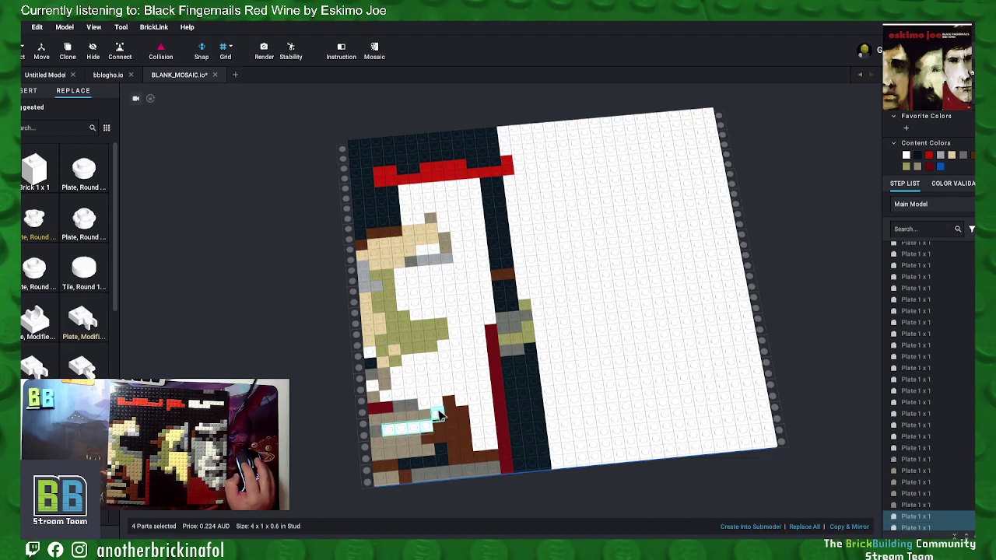
pyautogui.keyDown('ctrl'); pyautogui.click(434, 406); pyautogui.keyUp('ctrl')
pyautogui.keyDown('ctrl'); pyautogui.click(425, 405); pyautogui.keyUp('ctrl')
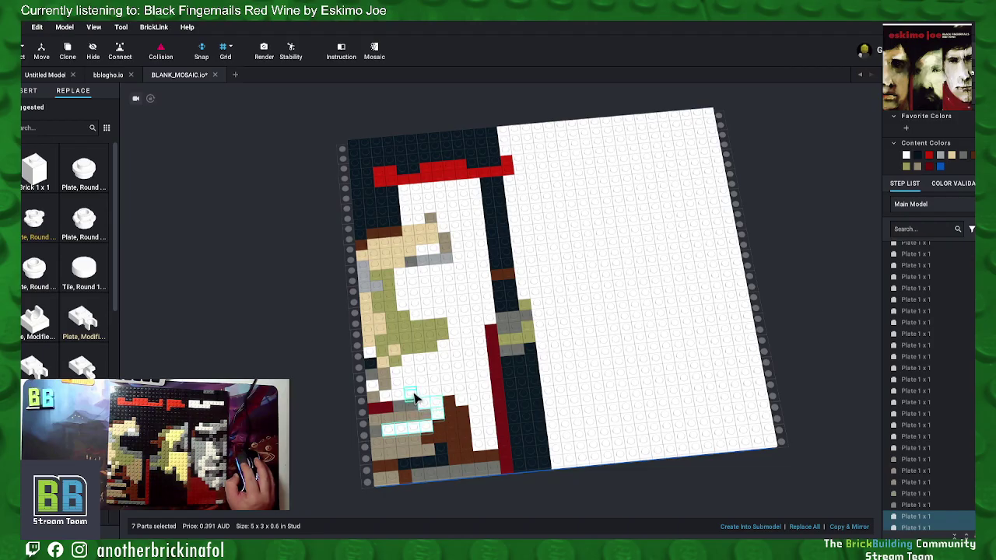
pyautogui.keyDown('ctrl'); pyautogui.click(413, 397); pyautogui.keyUp('ctrl')
pyautogui.keyDown('ctrl'); pyautogui.click(397, 398); pyautogui.keyUp('ctrl')
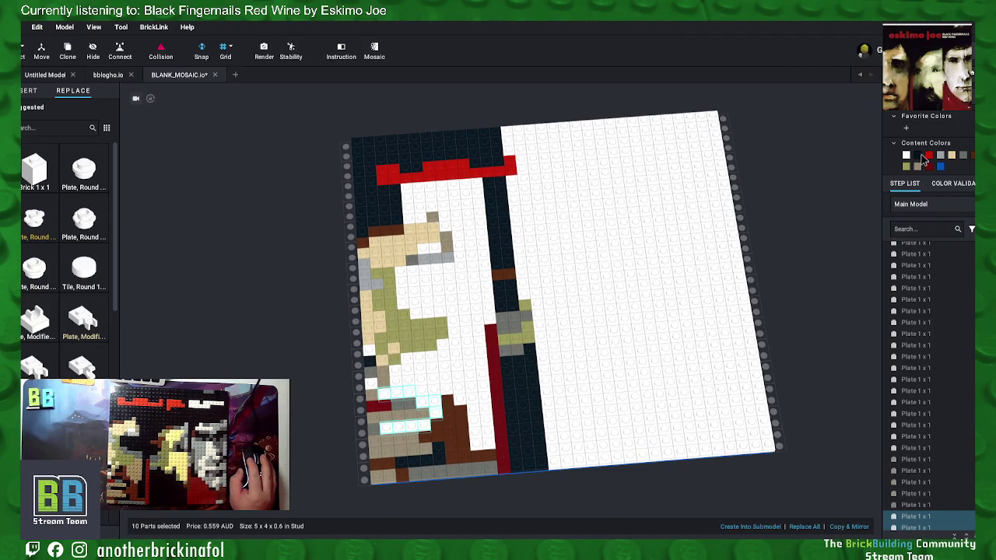
pyautogui.click(917, 156)
pyautogui.click(806, 206)
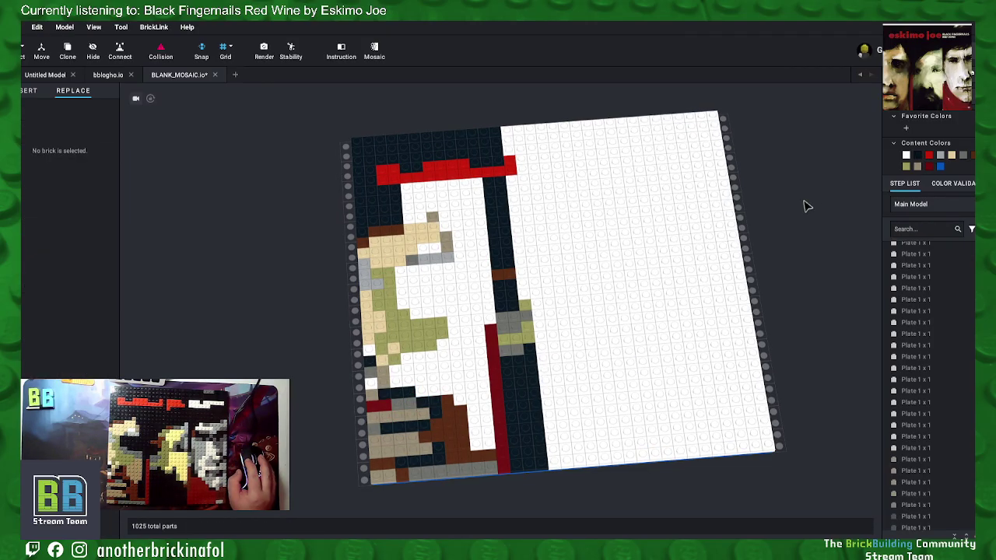
# Step: Recolor the three white plates in an L-shape just below and right of the olive area's lower-left tip Black
pyautogui.click(401, 372)
pyautogui.keyDown('ctrl'); pyautogui.click(406, 360); pyautogui.keyUp('ctrl')
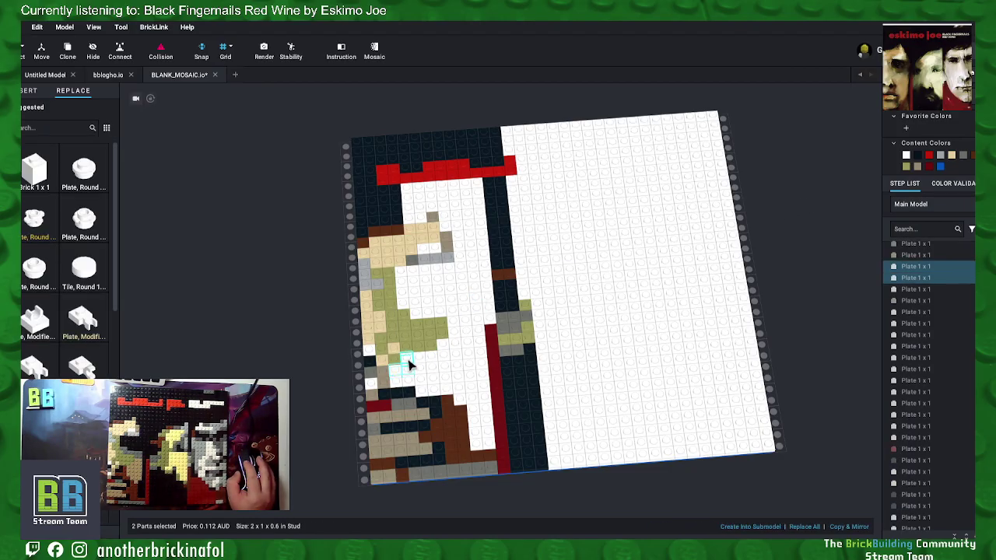
pyautogui.click(918, 156)
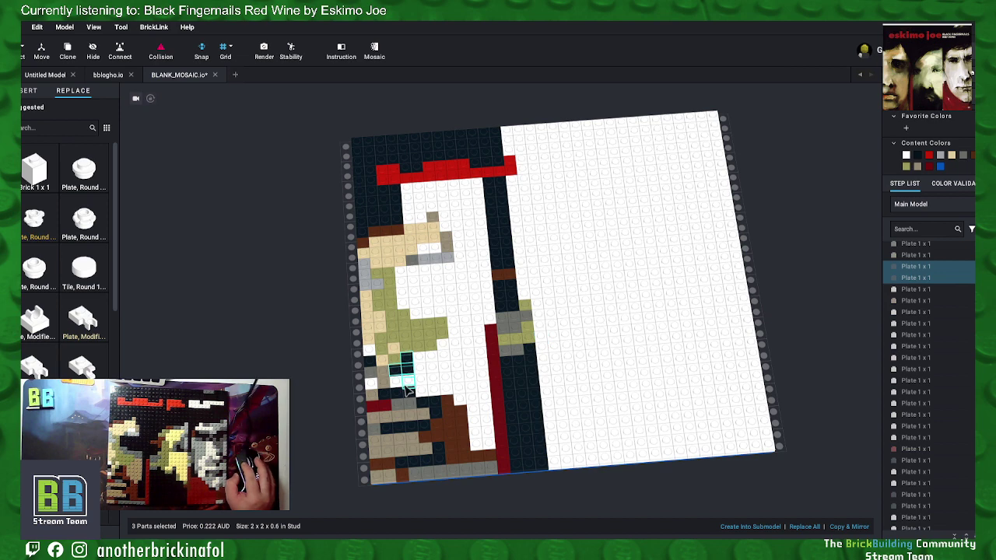
# Step: Recolor seven plates brown: two under the black L-shape, the four-plate column right of it, and one beside the column's foot
pyautogui.click(397, 380)
pyautogui.keyDown('ctrl'); pyautogui.click(409, 380); pyautogui.keyUp('ctrl')
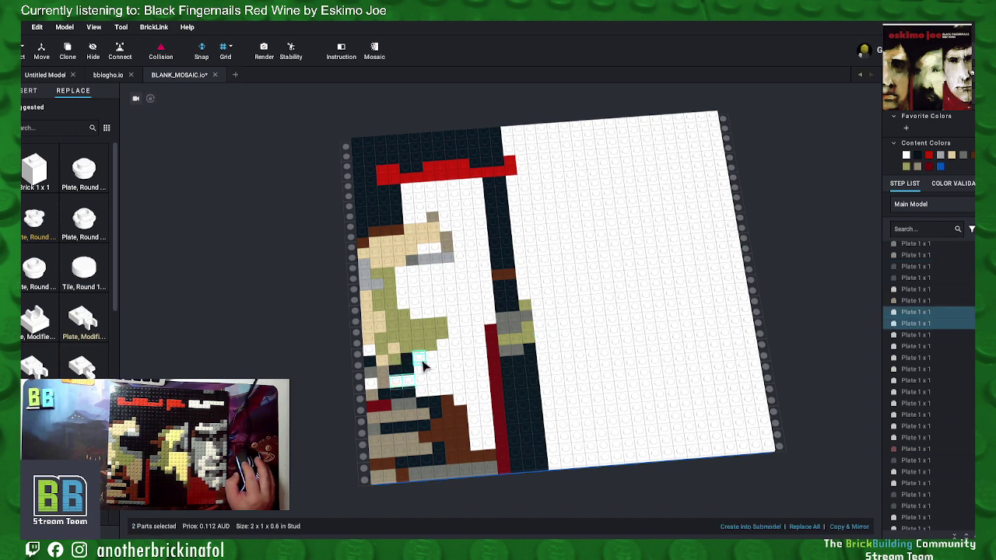
pyautogui.keyDown('ctrl'); pyautogui.click(420, 356); pyautogui.keyUp('ctrl')
pyautogui.keyDown('ctrl'); pyautogui.click(424, 367); pyautogui.keyUp('ctrl')
pyautogui.keyDown('ctrl'); pyautogui.click(426, 377); pyautogui.keyUp('ctrl')
pyautogui.keyDown('ctrl'); pyautogui.click(424, 389); pyautogui.keyUp('ctrl')
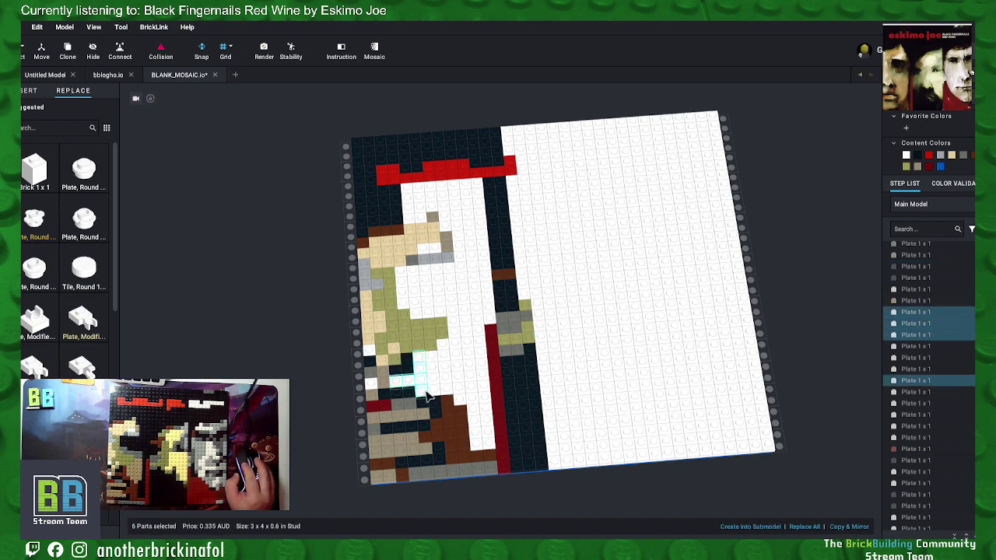
pyautogui.keyDown('ctrl'); pyautogui.click(433, 392); pyautogui.keyUp('ctrl')
pyautogui.click(963, 160)
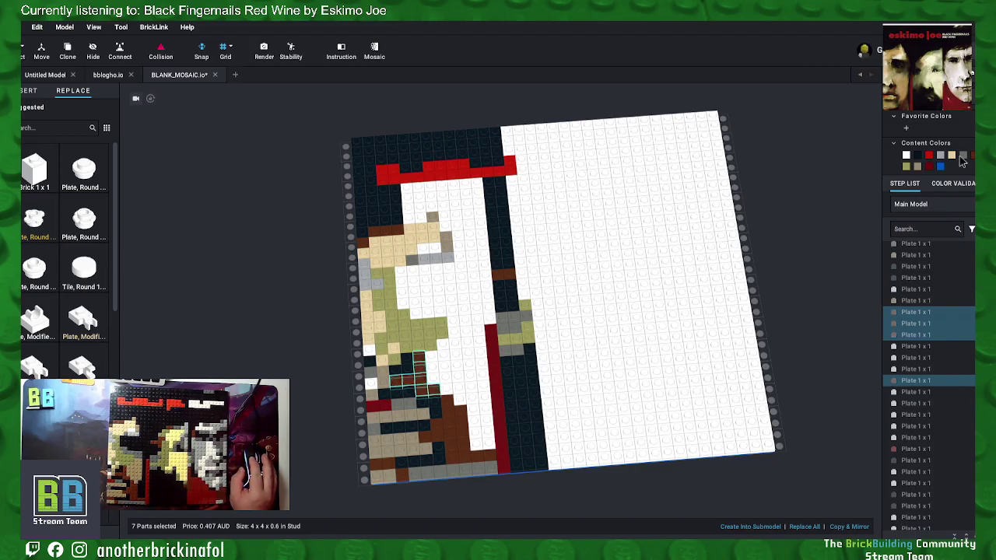
pyautogui.click(756, 231)
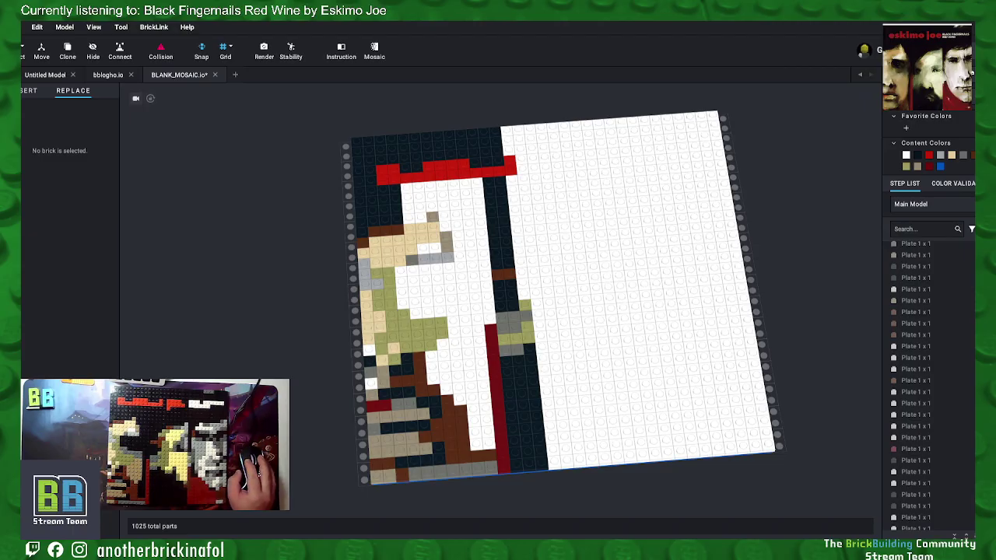
# Step: Recolor the 21-plate white patch right of the new brown plates, reaching up to the olive area's right end, dark tan
pyautogui.click(433, 360)
pyautogui.keyDown('shift'); pyautogui.click(435, 380); pyautogui.keyUp('shift')
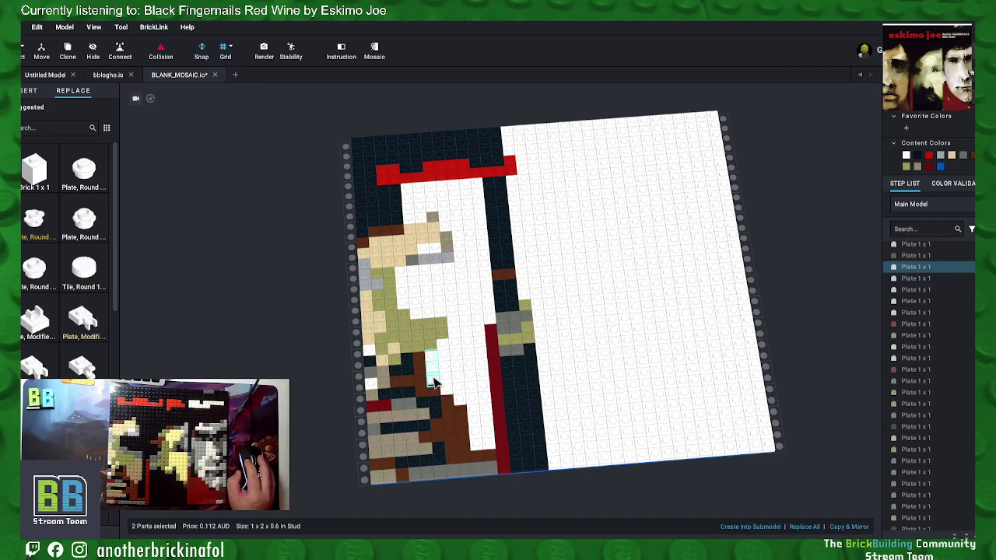
pyautogui.keyDown('shift'); pyautogui.click(445, 348); pyautogui.keyUp('shift')
pyautogui.keyDown('shift'); pyautogui.click(445, 371); pyautogui.keyUp('shift')
pyautogui.keyDown('shift'); pyautogui.click(448, 381); pyautogui.keyUp('shift')
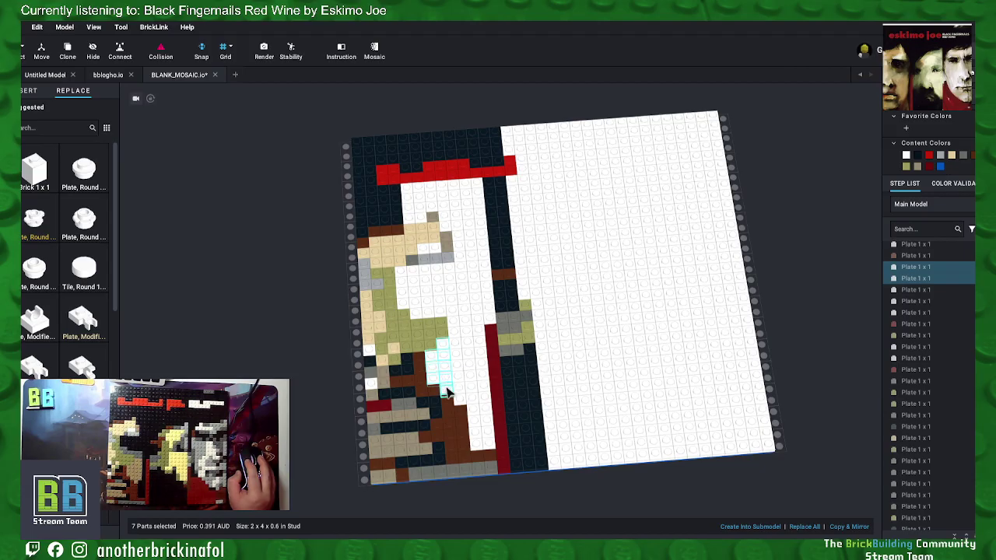
pyautogui.keyDown('shift'); pyautogui.click(445, 345); pyautogui.keyUp('shift')
pyautogui.keyDown('shift'); pyautogui.click(456, 349); pyautogui.keyUp('shift')
pyautogui.keyDown('shift'); pyautogui.click(460, 356); pyautogui.keyUp('shift')
pyautogui.keyDown('shift'); pyautogui.click(459, 382); pyautogui.keyUp('shift')
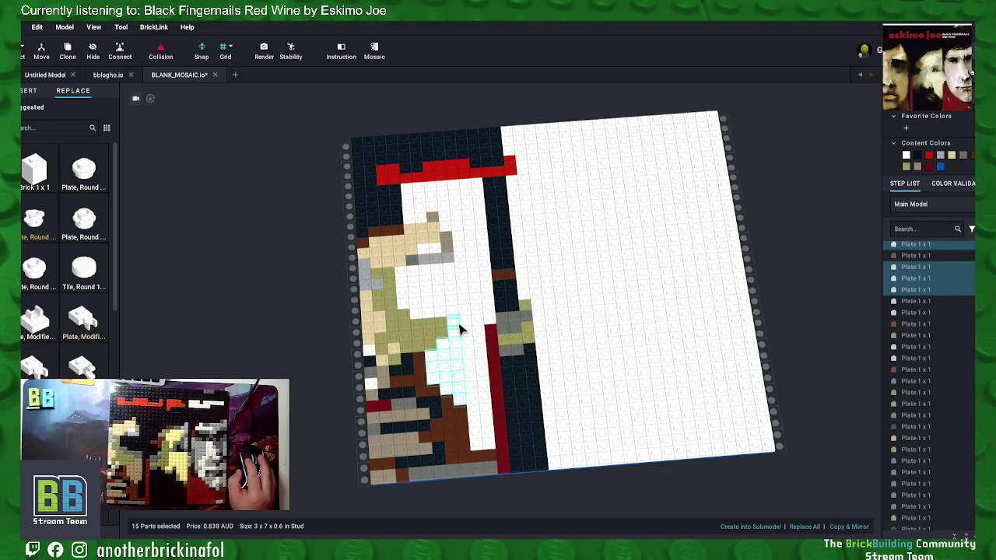
pyautogui.keyDown('shift'); pyautogui.click(467, 342); pyautogui.keyUp('shift')
pyautogui.keyDown('shift'); pyautogui.click(471, 364); pyautogui.keyUp('shift')
pyautogui.keyDown('shift'); pyautogui.click(473, 373); pyautogui.keyUp('shift')
pyautogui.keyDown('shift'); pyautogui.click(473, 384); pyautogui.keyUp('shift')
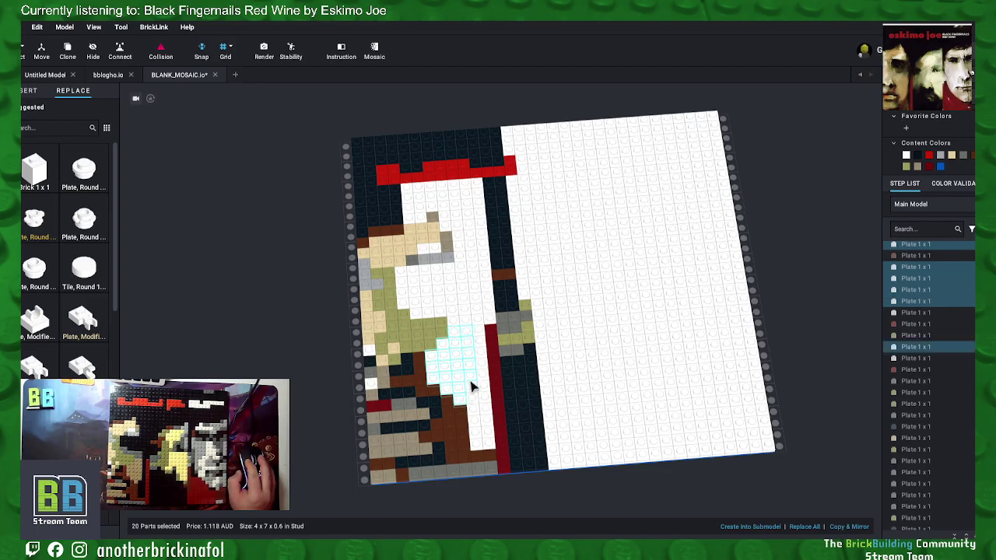
pyautogui.click(916, 166)
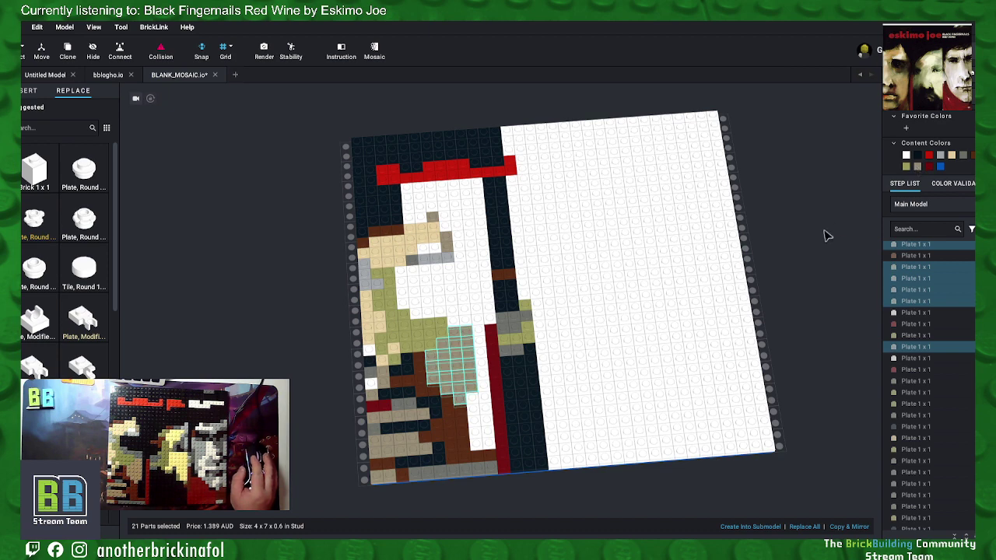
pyautogui.click(785, 264)
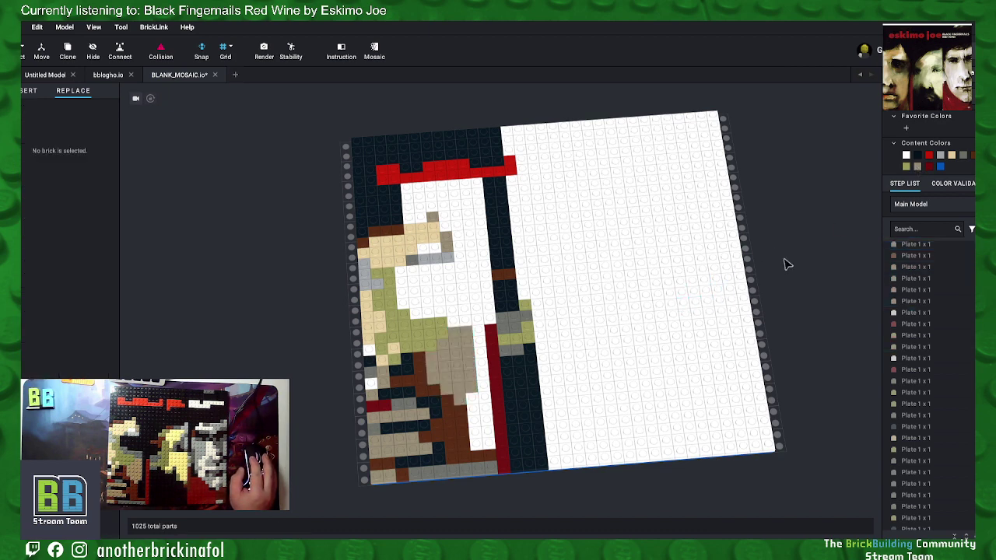
# Step: Recolor a nine-plate stepped strip along the olive area's upper edge, ending in a 2 x 2 block above the dark tan patch, dark gray
pyautogui.click(461, 322)
pyautogui.keyDown('ctrl'); pyautogui.click(462, 316); pyautogui.keyUp('ctrl')
pyautogui.keyDown('ctrl'); pyautogui.click(457, 314); pyautogui.keyUp('ctrl')
pyautogui.keyDown('ctrl'); pyautogui.click(454, 311); pyautogui.keyUp('ctrl')
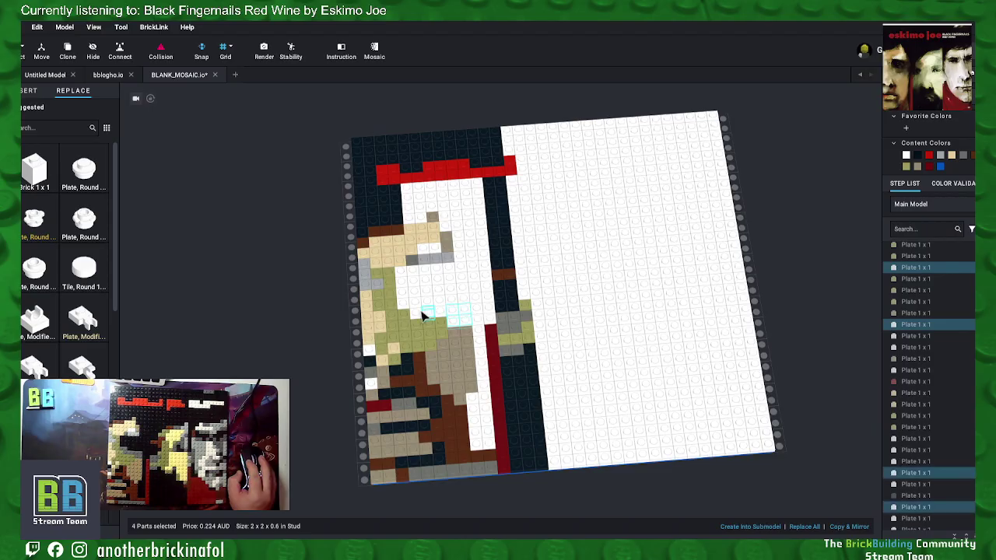
pyautogui.keyDown('ctrl'); pyautogui.click(432, 314); pyautogui.keyUp('ctrl')
pyautogui.keyDown('ctrl'); pyautogui.click(422, 313); pyautogui.keyUp('ctrl')
pyautogui.keyDown('ctrl'); pyautogui.click(414, 311); pyautogui.keyUp('ctrl')
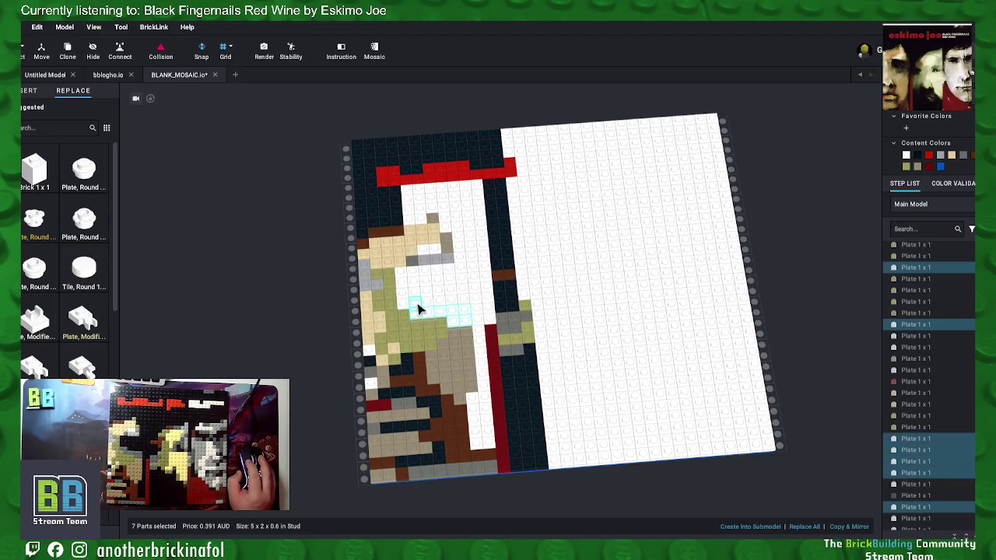
pyautogui.keyDown('ctrl'); pyautogui.click(405, 308); pyautogui.keyUp('ctrl')
pyautogui.keyDown('ctrl'); pyautogui.click(403, 307); pyautogui.keyUp('ctrl')
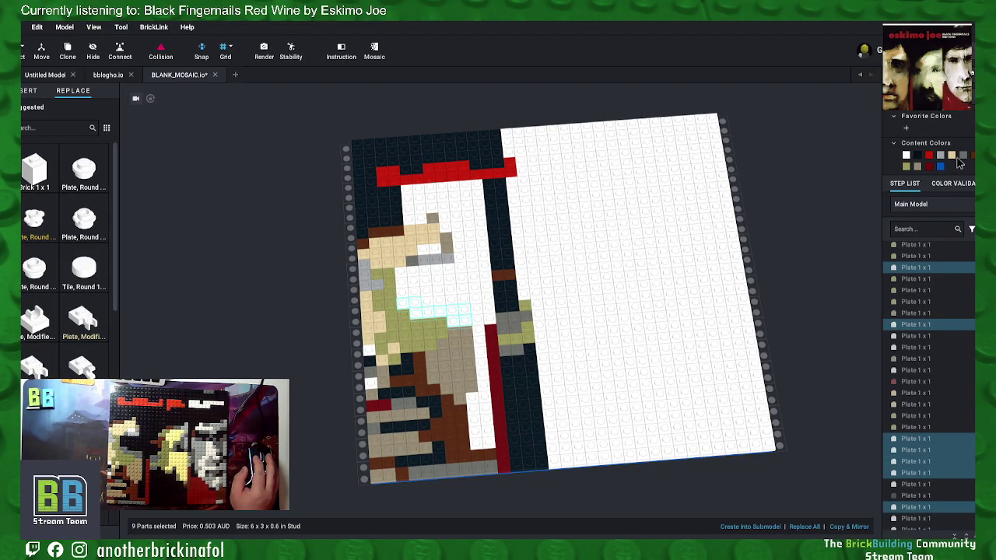
pyautogui.click(962, 158)
pyautogui.click(813, 206)
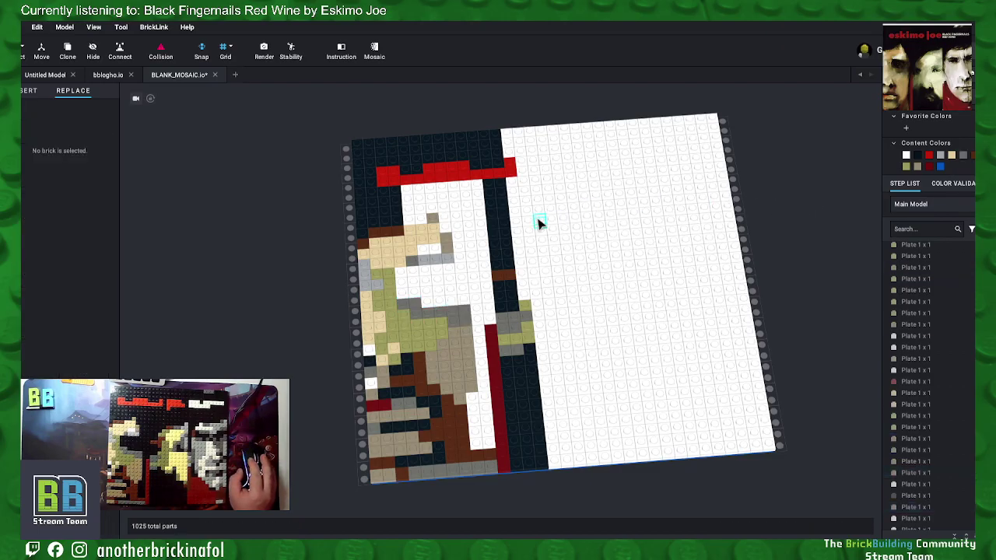
# Step: Recolor the 14-plate white patch between the light gray bar and the dark gray strip, right of the olive column, Black
pyautogui.click(407, 274)
pyautogui.keyDown('ctrl'); pyautogui.click(403, 283); pyautogui.keyUp('ctrl')
pyautogui.keyDown('ctrl'); pyautogui.click(400, 286); pyautogui.keyUp('ctrl')
pyautogui.keyDown('ctrl'); pyautogui.click(411, 285); pyautogui.keyUp('ctrl')
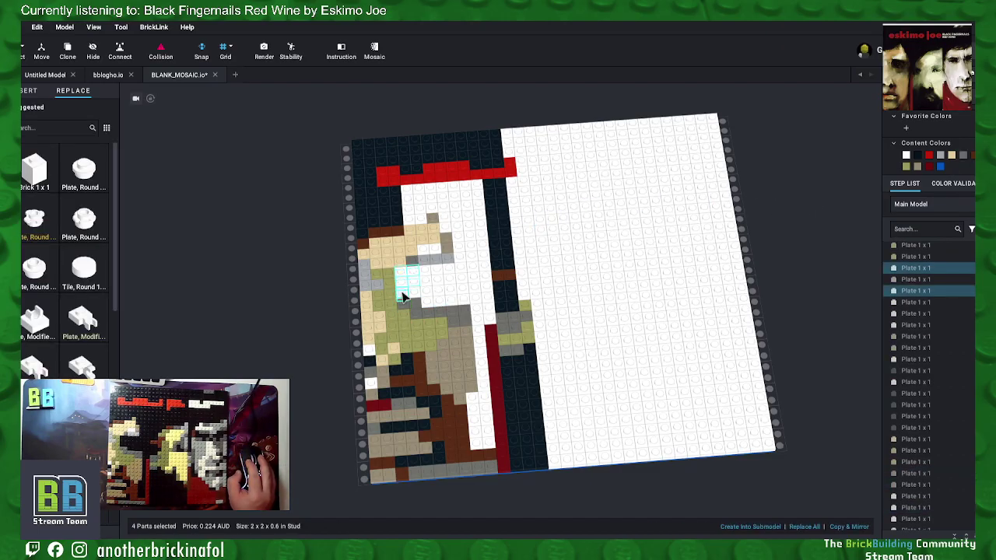
pyautogui.keyDown('ctrl'); pyautogui.click(399, 297); pyautogui.keyUp('ctrl')
pyautogui.keyDown('ctrl'); pyautogui.click(415, 298); pyautogui.keyUp('ctrl')
pyautogui.keyDown('ctrl'); pyautogui.click(426, 286); pyautogui.keyUp('ctrl')
pyautogui.keyDown('ctrl'); pyautogui.click(427, 274); pyautogui.keyUp('ctrl')
pyautogui.keyDown('ctrl'); pyautogui.click(428, 297); pyautogui.keyUp('ctrl')
pyautogui.keyDown('ctrl'); pyautogui.click(436, 305); pyautogui.keyUp('ctrl')
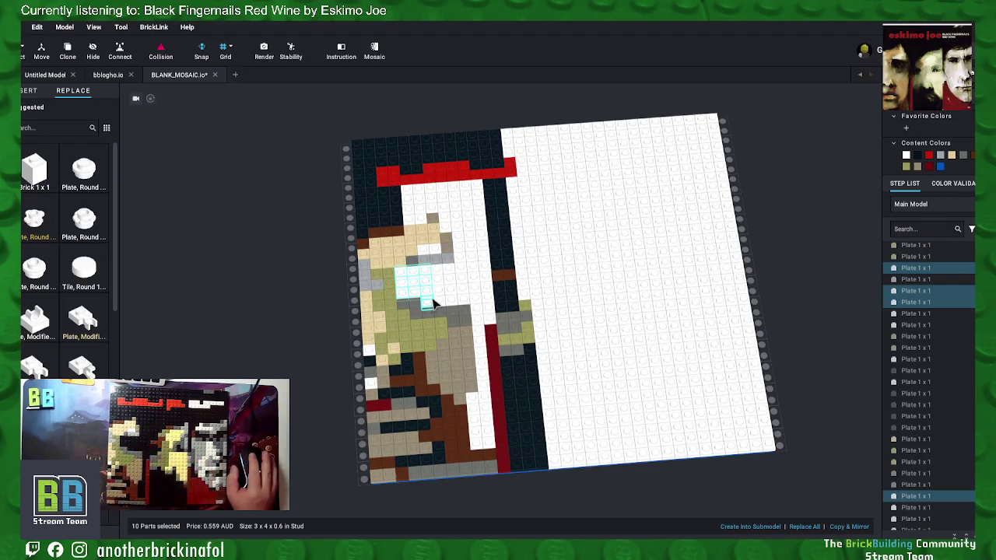
pyautogui.keyDown('ctrl'); pyautogui.click(445, 298); pyautogui.keyUp('ctrl')
pyautogui.keyDown('ctrl'); pyautogui.click(444, 290); pyautogui.keyUp('ctrl')
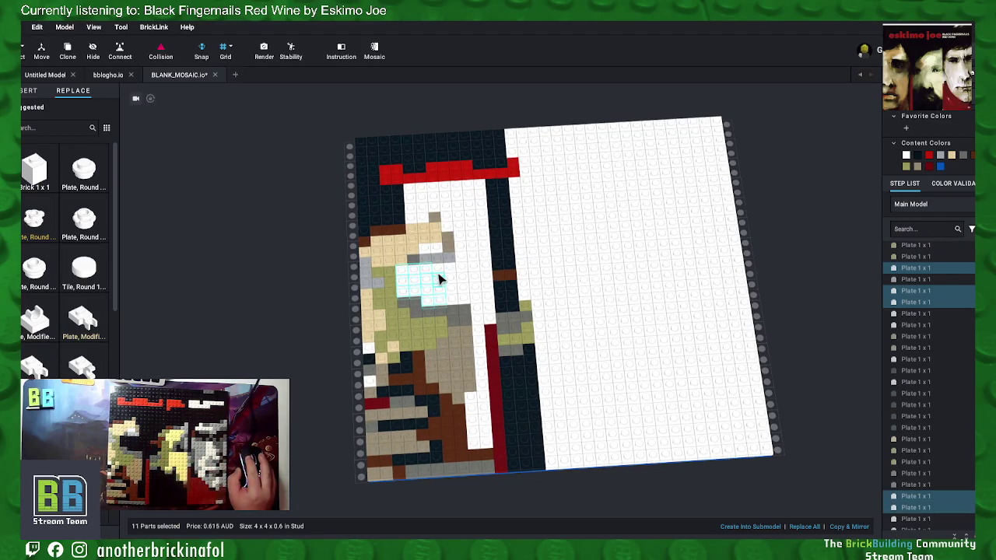
pyautogui.keyDown('ctrl'); pyautogui.click(444, 282); pyautogui.keyUp('ctrl')
pyautogui.keyDown('ctrl'); pyautogui.click(451, 275); pyautogui.keyUp('ctrl')
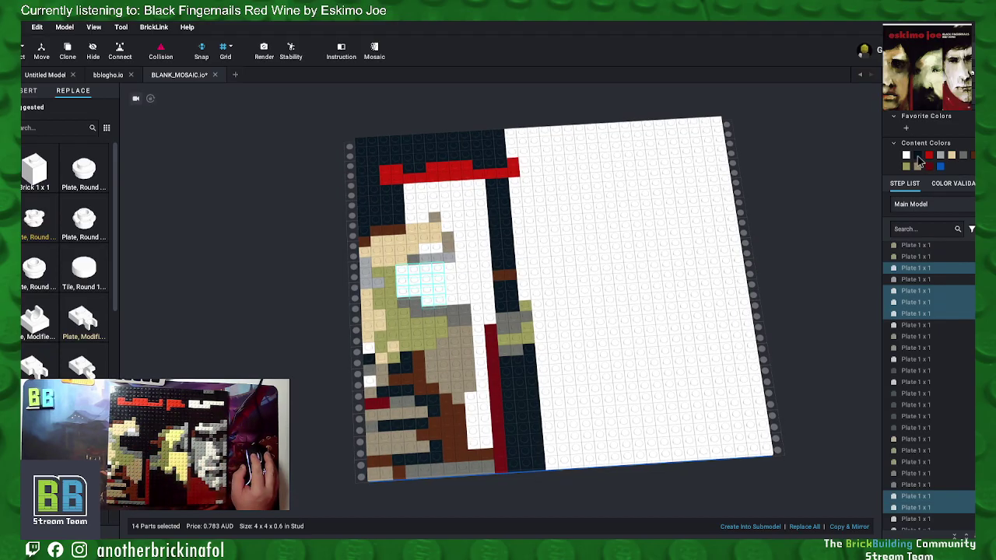
pyautogui.click(917, 156)
# Step: Recolor the 20-plate white strip running from the new black patch up and around the tan area's upper right end Black
pyautogui.click(453, 272)
pyautogui.keyDown('ctrl'); pyautogui.click(453, 283); pyautogui.keyUp('ctrl')
pyautogui.keyDown('ctrl'); pyautogui.click(455, 293); pyautogui.keyUp('ctrl')
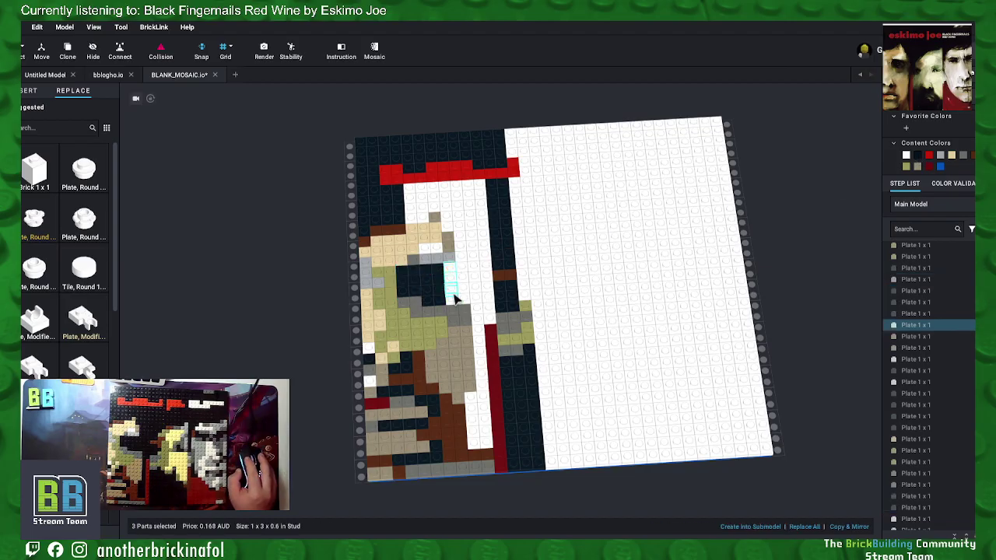
pyautogui.keyDown('ctrl'); pyautogui.click(451, 303); pyautogui.keyUp('ctrl')
pyautogui.keyDown('ctrl'); pyautogui.click(463, 300); pyautogui.keyUp('ctrl')
pyautogui.keyDown('ctrl'); pyautogui.click(464, 290); pyautogui.keyUp('ctrl')
pyautogui.keyDown('ctrl'); pyautogui.click(463, 278); pyautogui.keyUp('ctrl')
pyautogui.keyDown('ctrl'); pyautogui.click(462, 266); pyautogui.keyUp('ctrl')
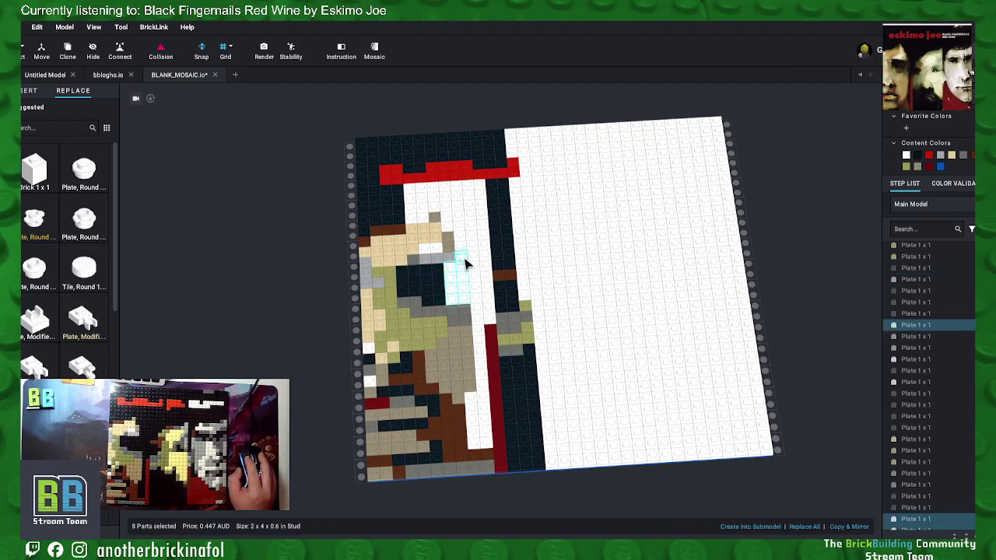
pyautogui.keyDown('ctrl'); pyautogui.click(463, 255); pyautogui.keyUp('ctrl')
pyautogui.keyDown('ctrl'); pyautogui.click(460, 242); pyautogui.keyUp('ctrl')
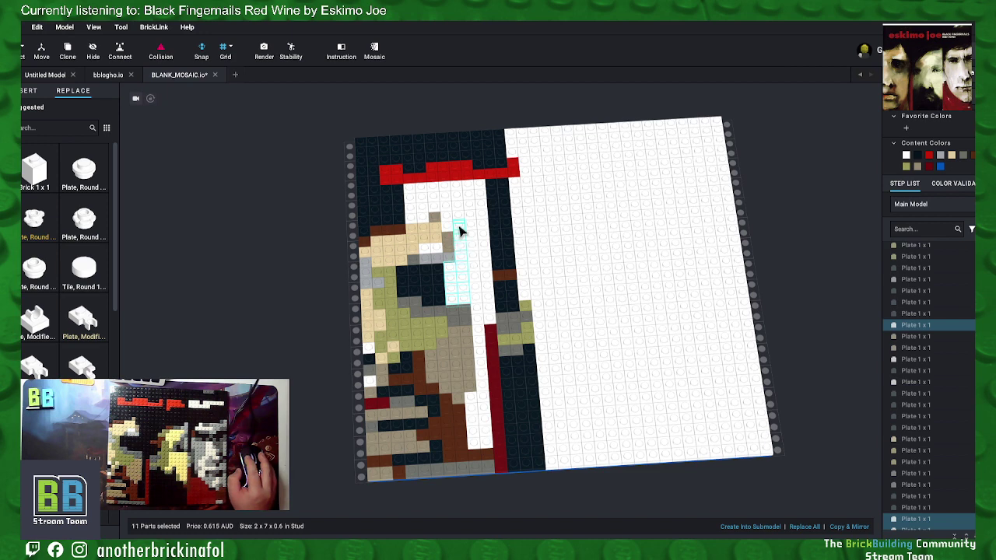
pyautogui.keyDown('ctrl'); pyautogui.click(460, 221); pyautogui.keyUp('ctrl')
pyautogui.keyDown('ctrl'); pyautogui.click(458, 209); pyautogui.keyUp('ctrl')
pyautogui.keyDown('ctrl'); pyautogui.click(451, 207); pyautogui.keyUp('ctrl')
pyautogui.keyDown('ctrl'); pyautogui.click(441, 208); pyautogui.keyUp('ctrl')
pyautogui.keyDown('ctrl'); pyautogui.click(429, 216); pyautogui.keyUp('ctrl')
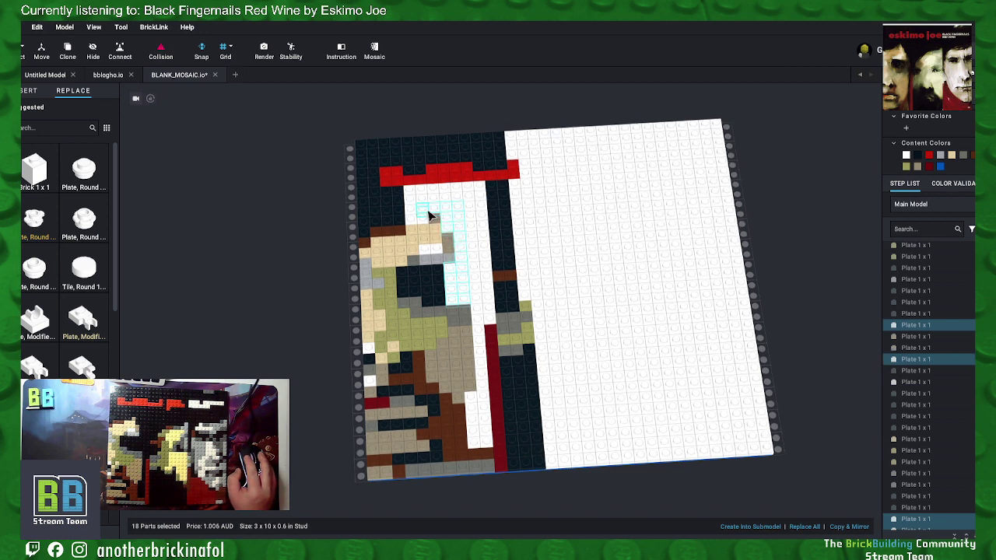
pyautogui.keyDown('ctrl'); pyautogui.click(411, 217); pyautogui.keyUp('ctrl')
pyautogui.keyDown('ctrl'); pyautogui.click(411, 207); pyautogui.keyUp('ctrl')
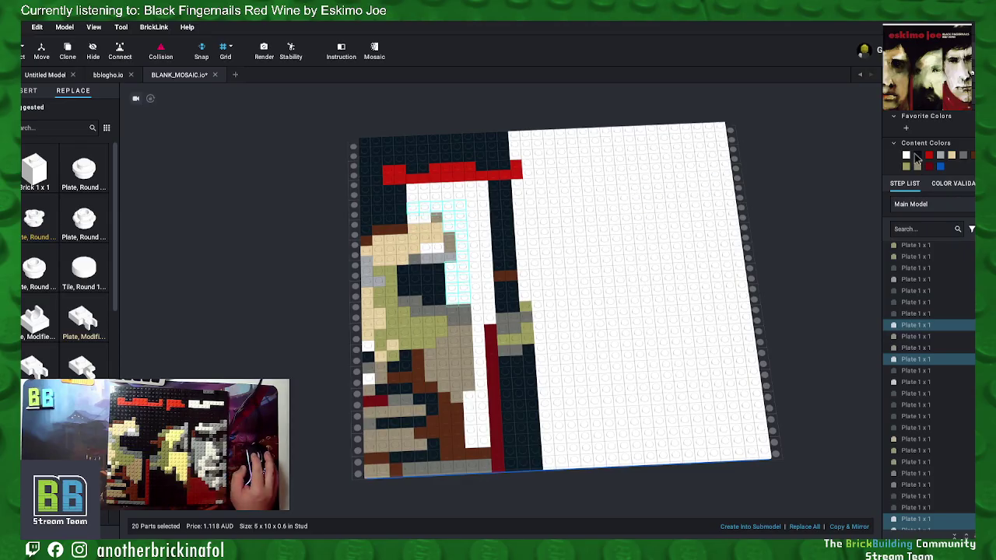
pyautogui.click(916, 158)
# Step: Recolor the white band under the red lettering, its column down to the dark red stripe, and the two plates above the tan area Black
pyautogui.click(426, 220)
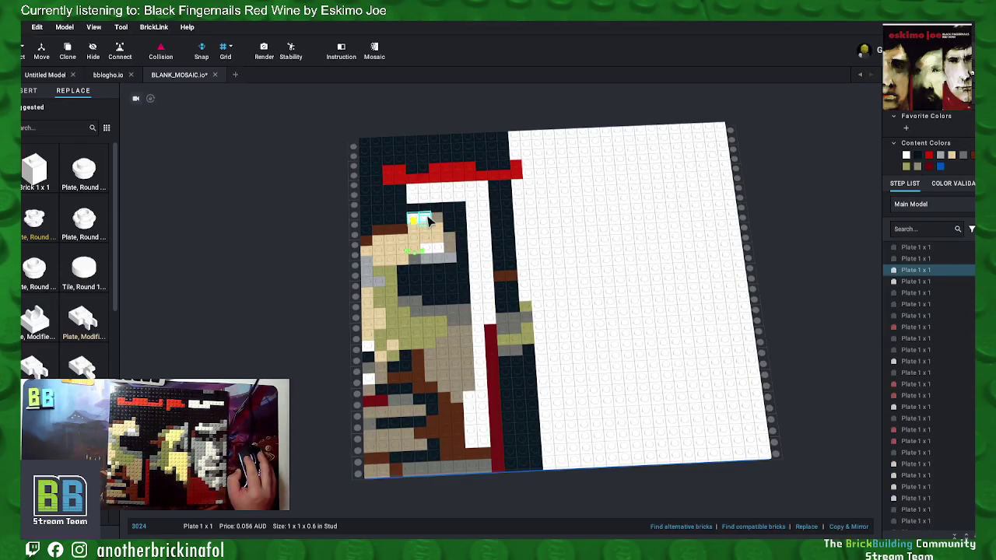
pyautogui.keyDown('ctrl'); pyautogui.click(413, 219); pyautogui.keyUp('ctrl')
pyautogui.keyDown('ctrl'); pyautogui.click(411, 196); pyautogui.keyUp('ctrl')
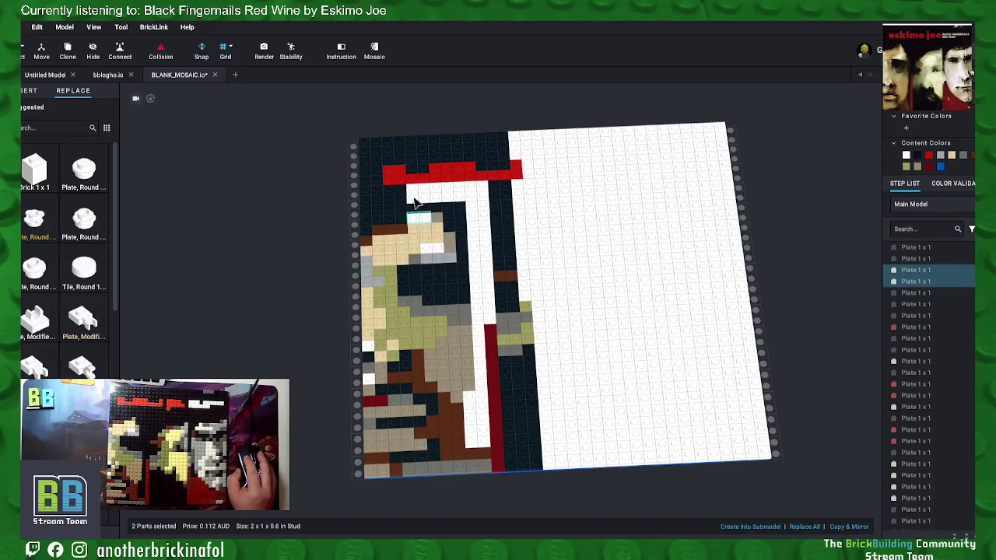
pyautogui.keyDown('ctrl'); pyautogui.click(424, 196); pyautogui.keyUp('ctrl')
pyautogui.keyDown('ctrl'); pyautogui.click(437, 196); pyautogui.keyUp('ctrl')
pyautogui.keyDown('ctrl'); pyautogui.click(451, 196); pyautogui.keyUp('ctrl')
pyautogui.keyDown('ctrl'); pyautogui.click(411, 189); pyautogui.keyUp('ctrl')
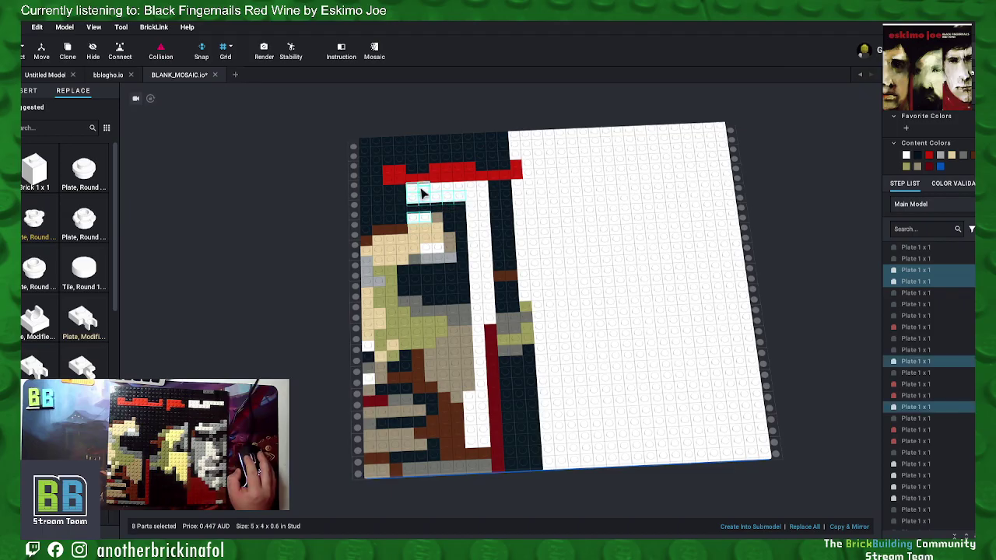
pyautogui.keyDown('ctrl'); pyautogui.click(424, 189); pyautogui.keyUp('ctrl')
pyautogui.keyDown('ctrl'); pyautogui.click(437, 189); pyautogui.keyUp('ctrl')
pyautogui.keyDown('ctrl'); pyautogui.click(451, 189); pyautogui.keyUp('ctrl')
pyautogui.keyDown('ctrl'); pyautogui.click(461, 193); pyautogui.keyUp('ctrl')
pyautogui.keyDown('ctrl'); pyautogui.click(471, 189); pyautogui.keyUp('ctrl')
pyautogui.keyDown('ctrl'); pyautogui.click(482, 189); pyautogui.keyUp('ctrl')
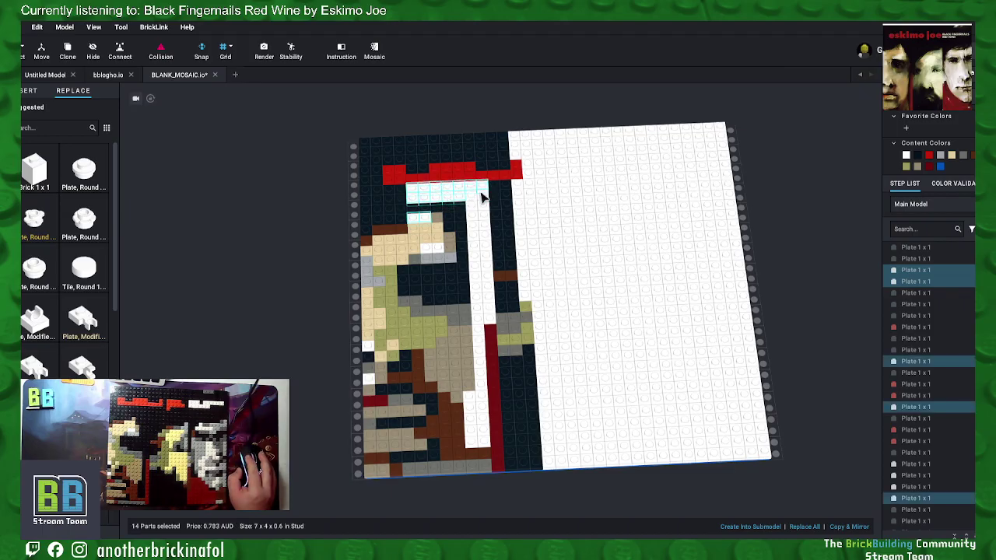
pyautogui.keyDown('ctrl'); pyautogui.click(471, 196); pyautogui.keyUp('ctrl')
pyautogui.keyDown('ctrl'); pyautogui.click(483, 197); pyautogui.keyUp('ctrl')
pyautogui.keyDown('ctrl'); pyautogui.click(478, 204); pyautogui.keyUp('ctrl')
pyautogui.keyDown('ctrl'); pyautogui.click(475, 216); pyautogui.keyUp('ctrl')
pyautogui.keyDown('ctrl'); pyautogui.click(474, 226); pyautogui.keyUp('ctrl')
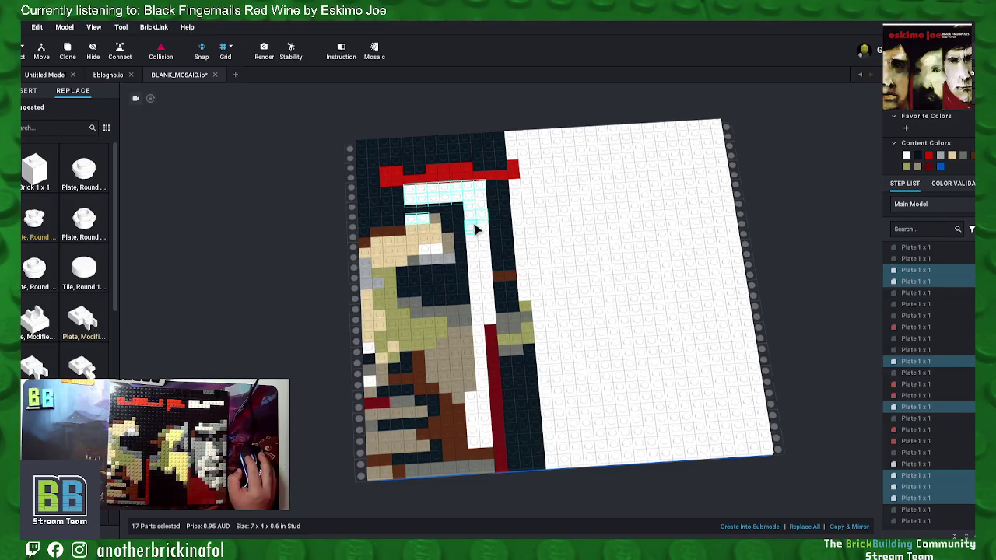
pyautogui.keyDown('ctrl'); pyautogui.click(476, 234); pyautogui.keyUp('ctrl')
pyautogui.keyDown('ctrl'); pyautogui.click(480, 245); pyautogui.keyUp('ctrl')
pyautogui.keyDown('ctrl'); pyautogui.click(480, 255); pyautogui.keyUp('ctrl')
pyautogui.keyDown('ctrl'); pyautogui.click(484, 263); pyautogui.keyUp('ctrl')
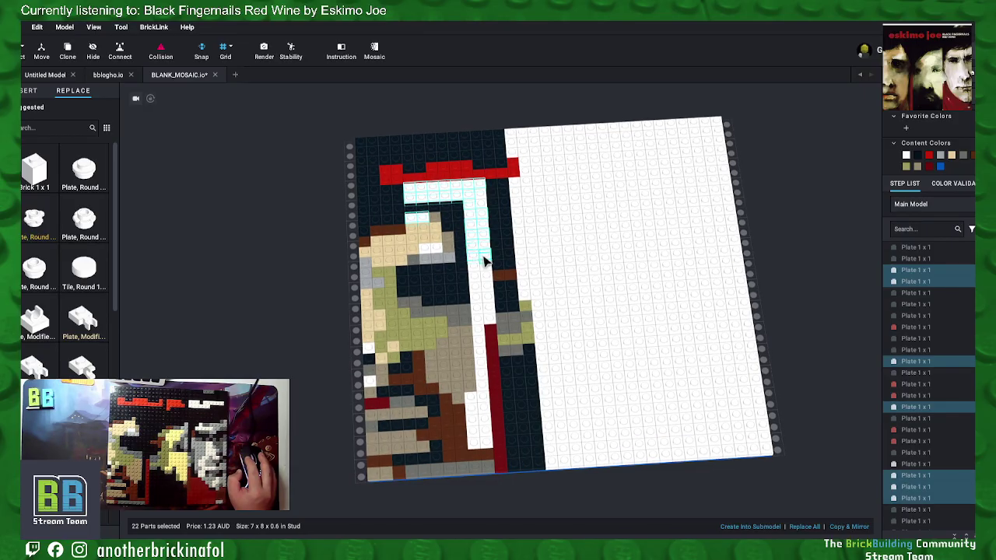
pyautogui.keyDown('ctrl'); pyautogui.click(482, 271); pyautogui.keyUp('ctrl')
pyautogui.keyDown('ctrl'); pyautogui.click(478, 279); pyautogui.keyUp('ctrl')
pyautogui.keyDown('ctrl'); pyautogui.click(479, 287); pyautogui.keyUp('ctrl')
pyautogui.keyDown('ctrl'); pyautogui.click(482, 294); pyautogui.keyUp('ctrl')
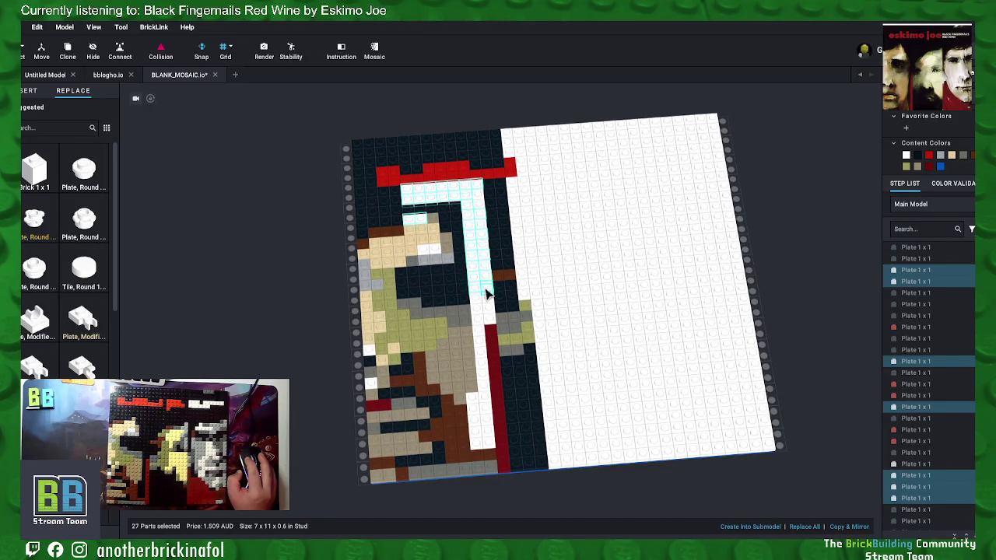
pyautogui.keyDown('ctrl'); pyautogui.click(486, 299); pyautogui.keyUp('ctrl')
pyautogui.keyDown('ctrl'); pyautogui.click(488, 306); pyautogui.keyUp('ctrl')
pyautogui.keyDown('ctrl'); pyautogui.click(485, 311); pyautogui.keyUp('ctrl')
pyautogui.keyDown('ctrl'); pyautogui.click(484, 315); pyautogui.keyUp('ctrl')
pyautogui.keyDown('ctrl'); pyautogui.click(481, 322); pyautogui.keyUp('ctrl')
pyautogui.keyDown('ctrl'); pyautogui.click(492, 320); pyautogui.keyUp('ctrl')
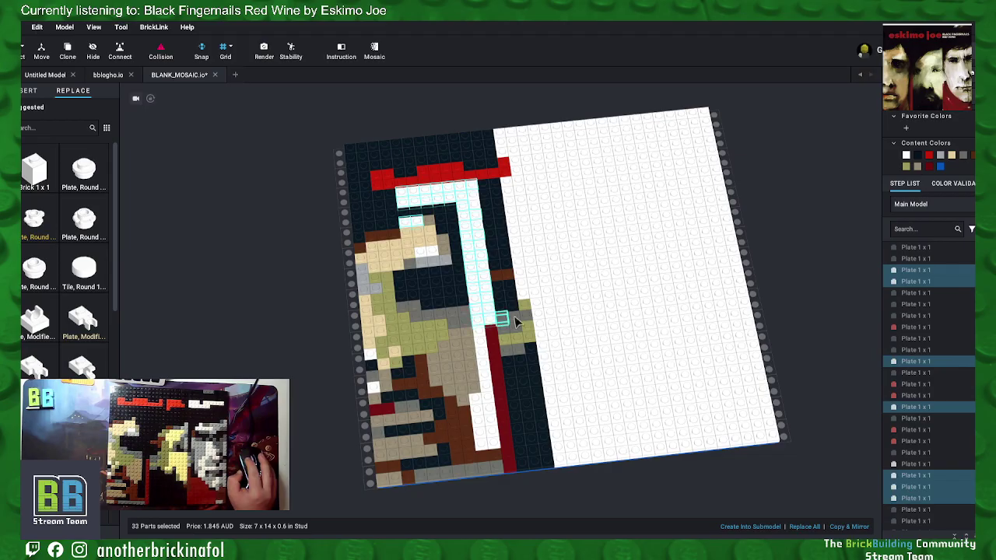
pyautogui.keyDown('ctrl'); pyautogui.click(502, 318); pyautogui.keyUp('ctrl')
pyautogui.click(782, 195)
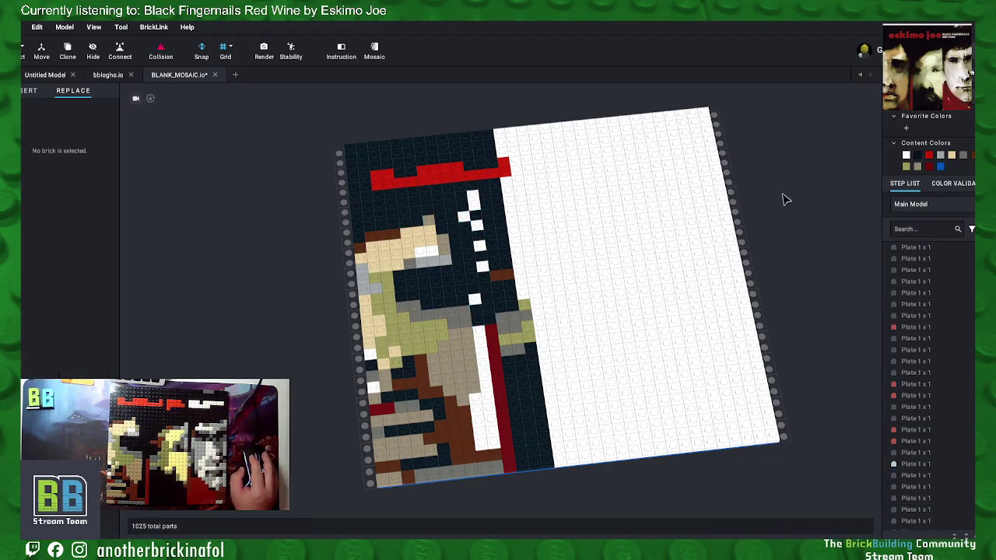
# Step: Recolor the seven scattered white plates left in the black column below the red lettering Black
pyautogui.click(474, 300)
pyautogui.keyDown('shift'); pyautogui.click(483, 266); pyautogui.keyUp('shift')
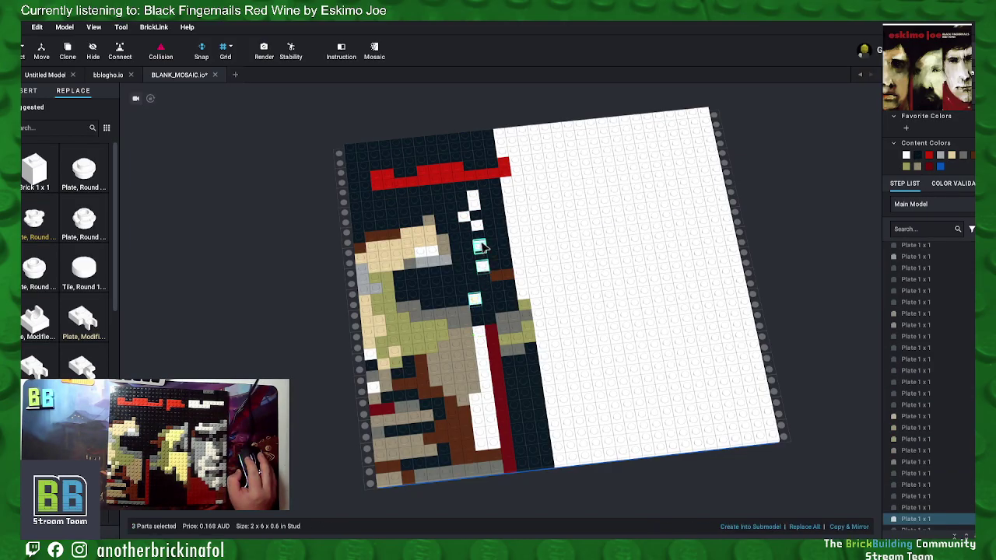
pyautogui.keyDown('shift'); pyautogui.click(480, 246); pyautogui.keyUp('shift')
pyautogui.keyDown('shift'); pyautogui.click(476, 226); pyautogui.keyUp('shift')
pyautogui.keyDown('shift'); pyautogui.click(463, 216); pyautogui.keyUp('shift')
pyautogui.keyDown('shift'); pyautogui.click(472, 196); pyautogui.keyUp('shift')
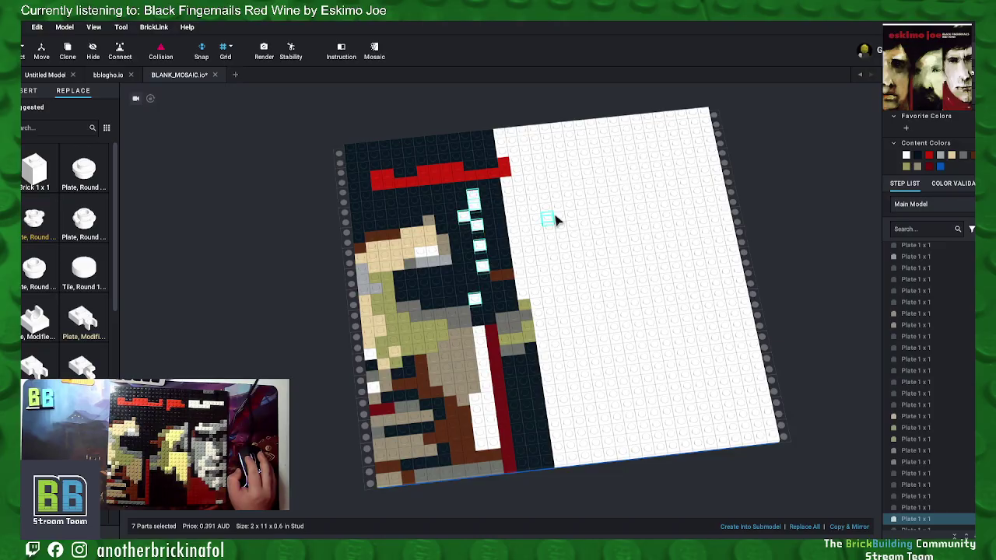
pyautogui.press('Delete')
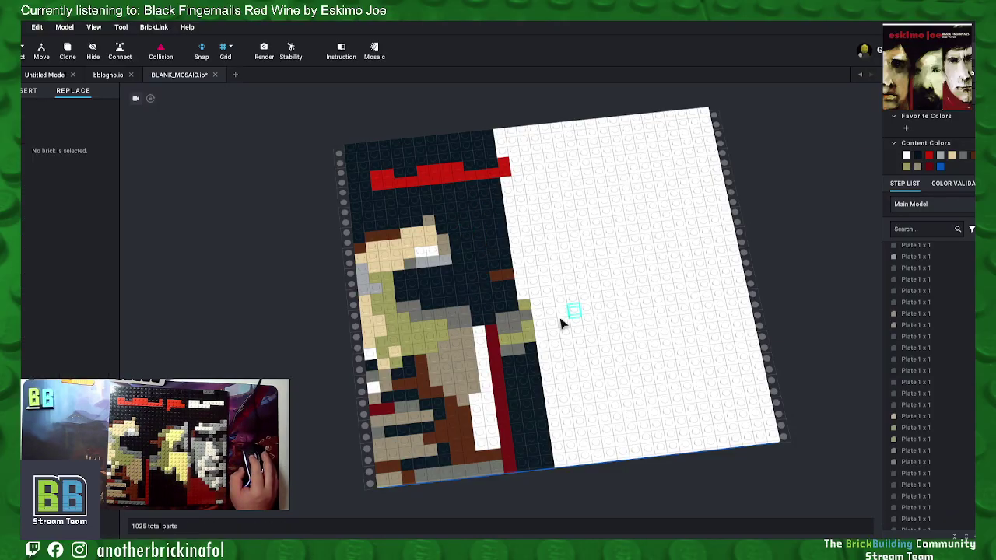
# Step: Recolor the 15 white plates between the dark tan patch and the dark red stripe, down to the brown foot, Black
pyautogui.click(480, 338)
pyautogui.keyDown('shift'); pyautogui.click(483, 356); pyautogui.keyUp('shift')
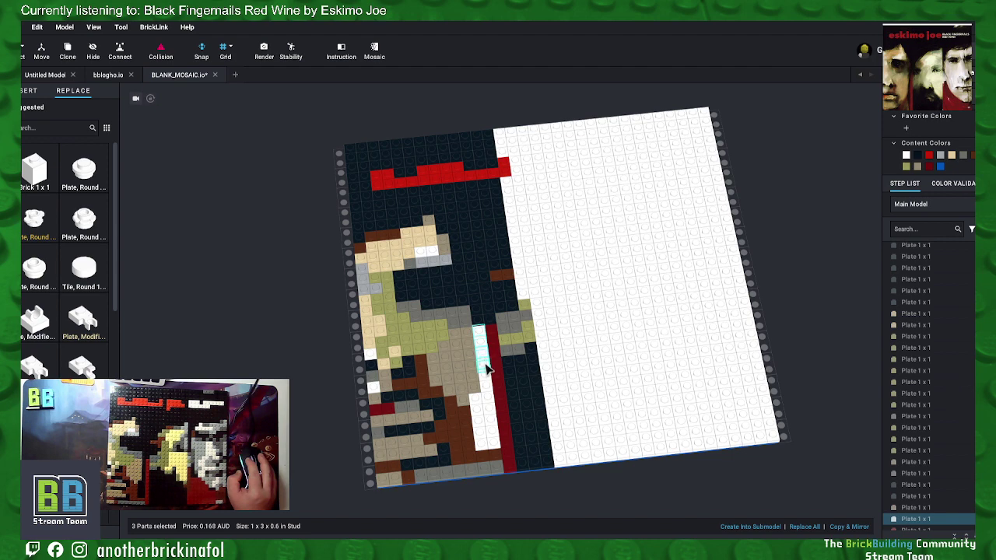
pyautogui.keyDown('shift'); pyautogui.click(485, 380); pyautogui.keyUp('shift')
pyautogui.moveTo(487, 393); pyautogui.dragTo(502, 396, button='right')
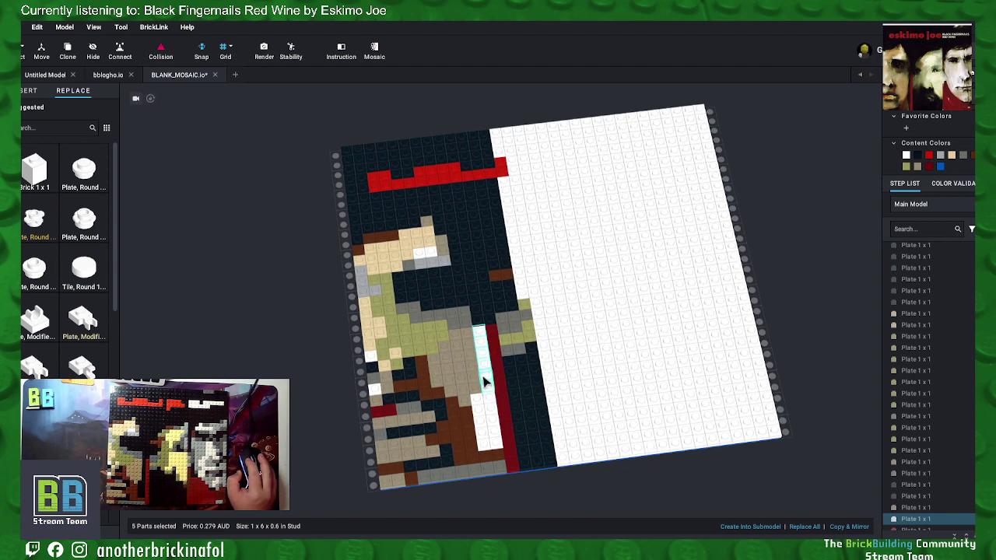
pyautogui.keyDown('shift'); pyautogui.click(483, 380); pyautogui.keyUp('shift')
pyautogui.keyDown('shift'); pyautogui.click(477, 400); pyautogui.keyUp('shift')
pyautogui.keyDown('shift'); pyautogui.click(488, 416); pyautogui.keyUp('shift')
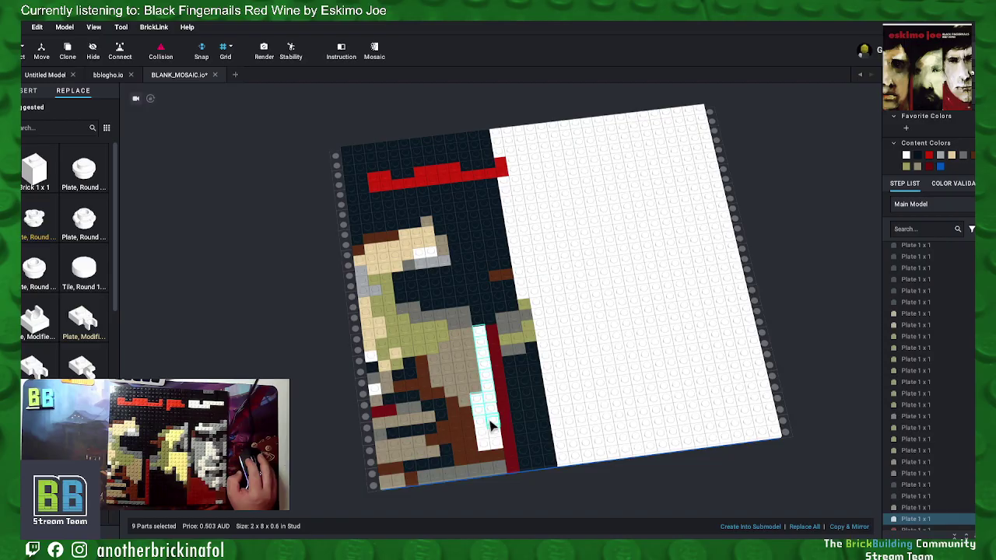
pyautogui.keyDown('shift'); pyautogui.click(480, 418); pyautogui.keyUp('shift')
pyautogui.keyDown('shift'); pyautogui.click(493, 423); pyautogui.keyUp('shift')
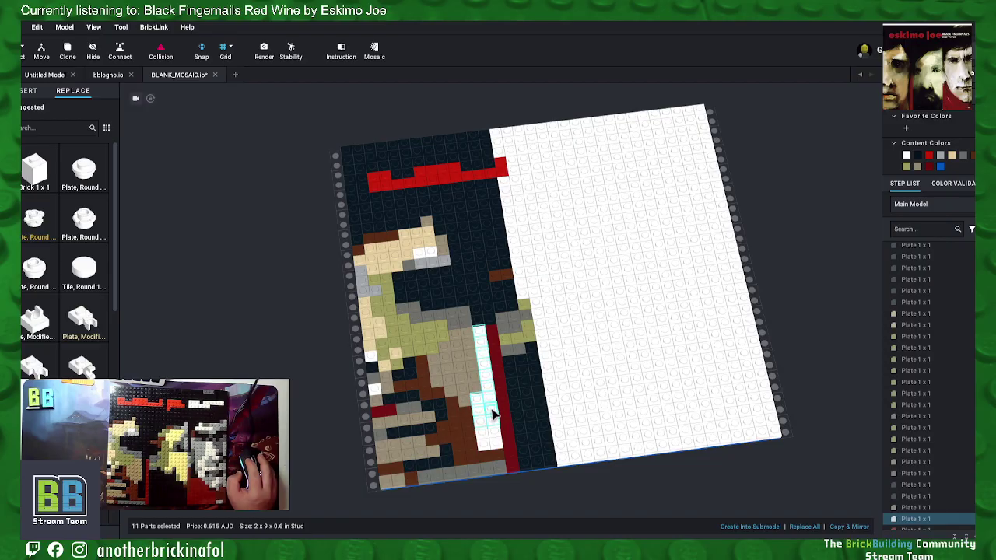
pyautogui.keyDown('shift'); pyautogui.click(490, 426); pyautogui.keyUp('shift')
pyautogui.keyDown('shift'); pyautogui.click(495, 436); pyautogui.keyUp('shift')
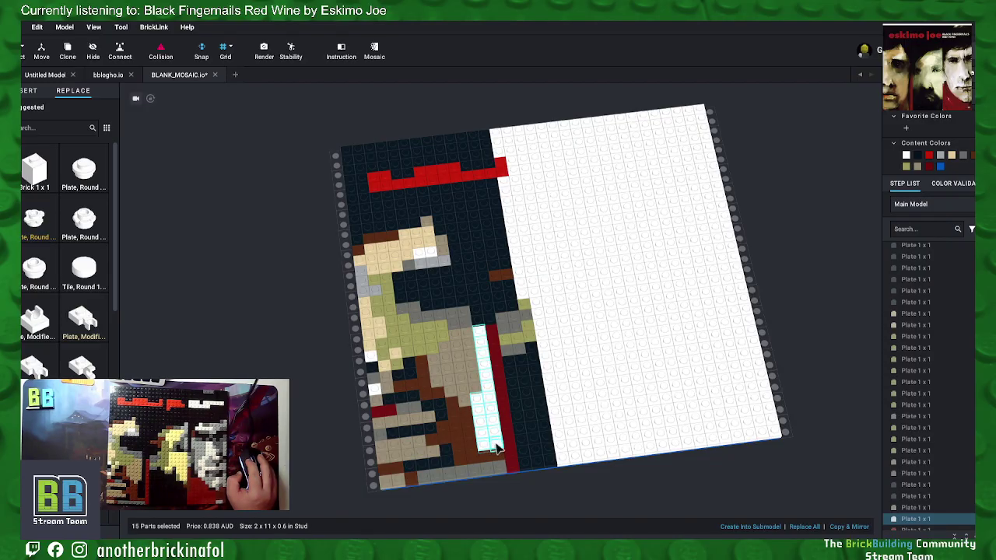
pyautogui.click(809, 189)
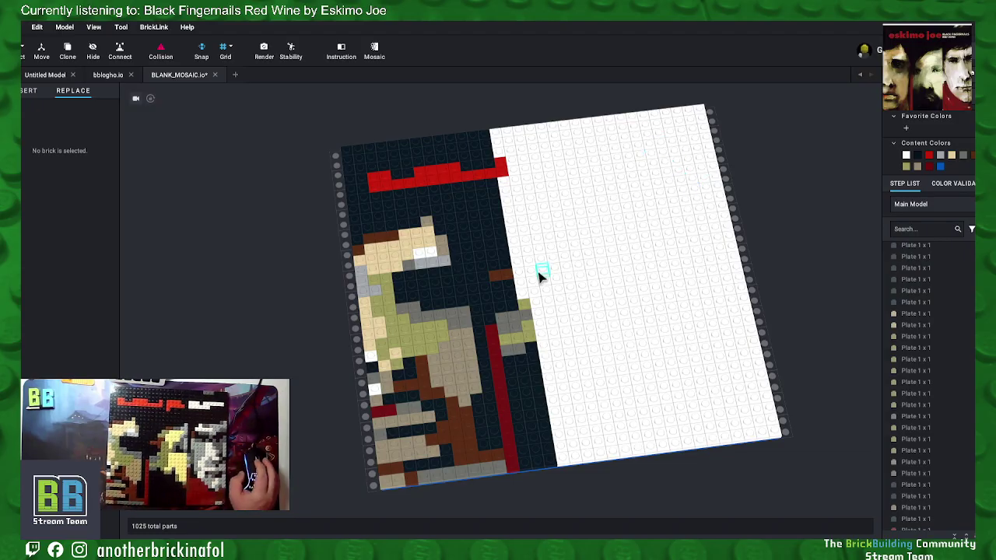
# Step: Recolor four plates in an L-shape beside the isolated brown pair brown, and the single white plate below them Black
pyautogui.scroll(3, 475, 329)
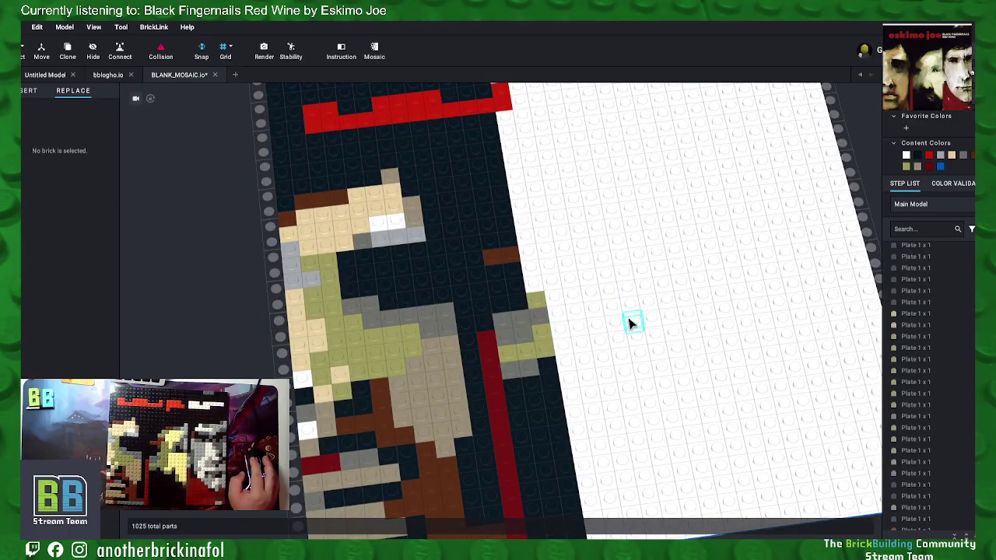
pyautogui.moveTo(661, 357); pyautogui.dragTo(618, 373, button='middle')
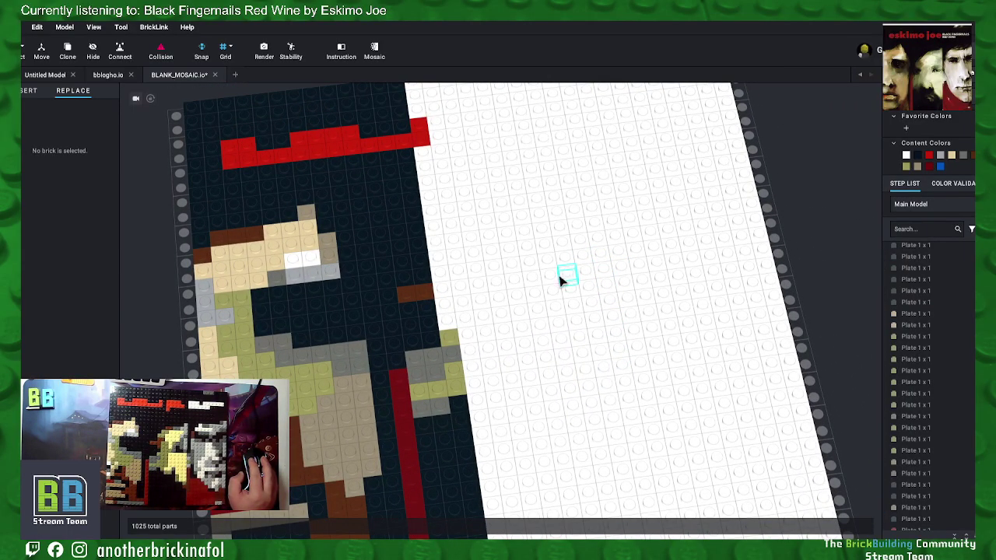
pyautogui.click(447, 305)
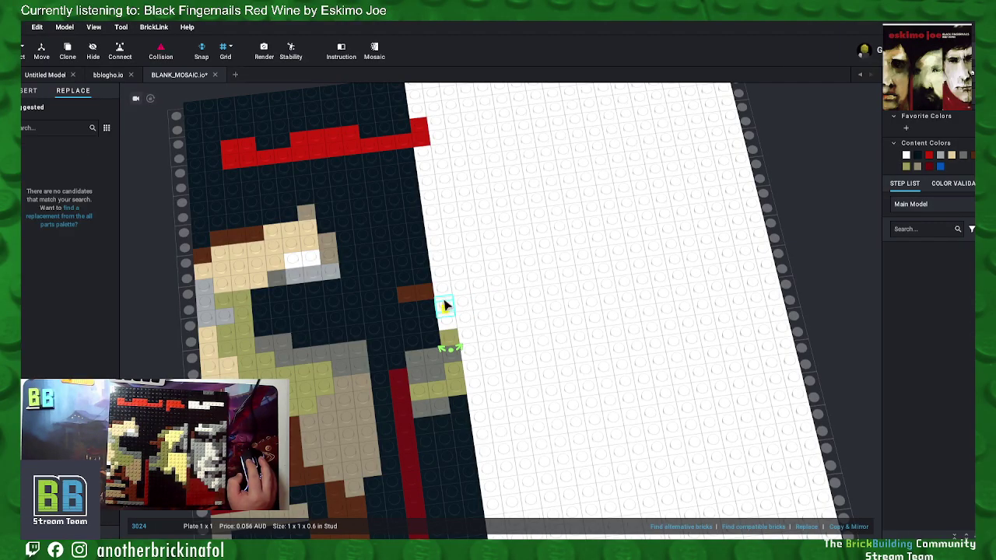
pyautogui.keyDown('ctrl'); pyautogui.click(445, 289); pyautogui.keyUp('ctrl')
pyautogui.keyDown('ctrl'); pyautogui.click(442, 275); pyautogui.keyUp('ctrl')
pyautogui.keyDown('ctrl'); pyautogui.click(459, 272); pyautogui.keyUp('ctrl')
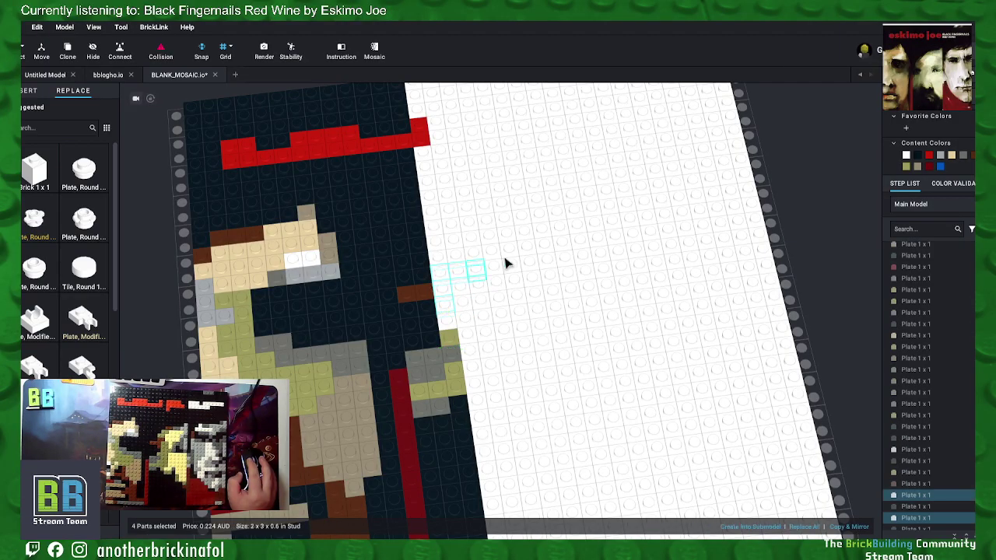
pyautogui.click(971, 156)
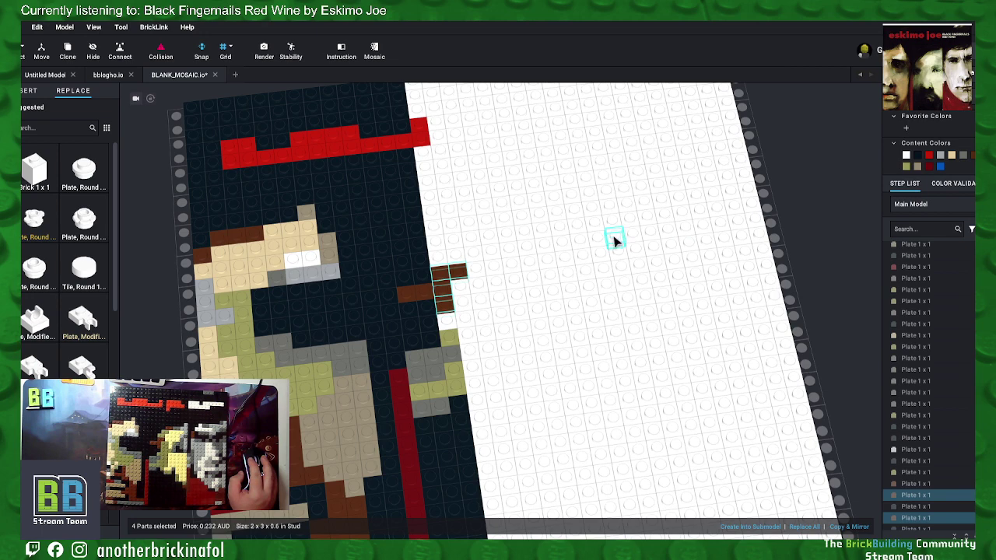
pyautogui.click(446, 321)
pyautogui.click(920, 159)
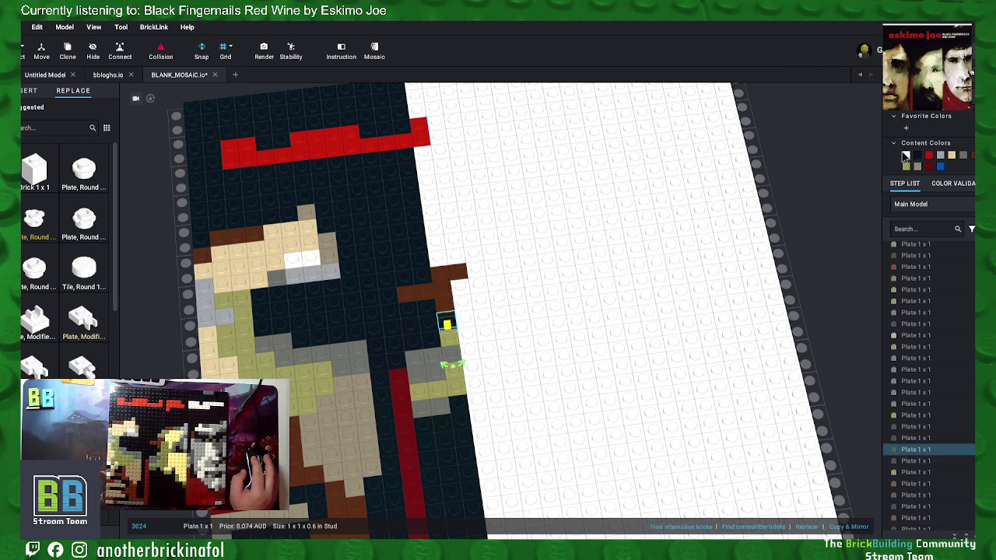
# Step: Recolor the four-plate stepped strip directly above the new brown L-shape olive
pyautogui.click(443, 258)
pyautogui.keyDown('ctrl'); pyautogui.click(456, 255); pyautogui.keyUp('ctrl')
pyautogui.keyDown('ctrl'); pyautogui.click(455, 242); pyautogui.keyUp('ctrl')
pyautogui.keyDown('ctrl'); pyautogui.click(472, 238); pyautogui.keyUp('ctrl')
pyautogui.click(907, 166)
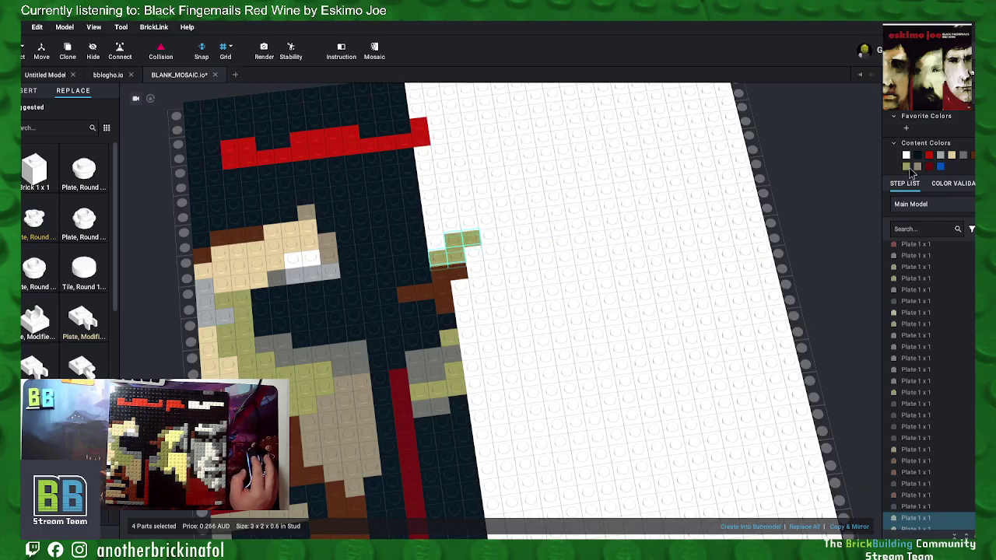
# Step: Recolor the two plates above the olive strip's upper end brown and the next two plates to their right dark gray
pyautogui.click(471, 222)
pyautogui.keyDown('ctrl'); pyautogui.click(485, 221); pyautogui.keyUp('ctrl')
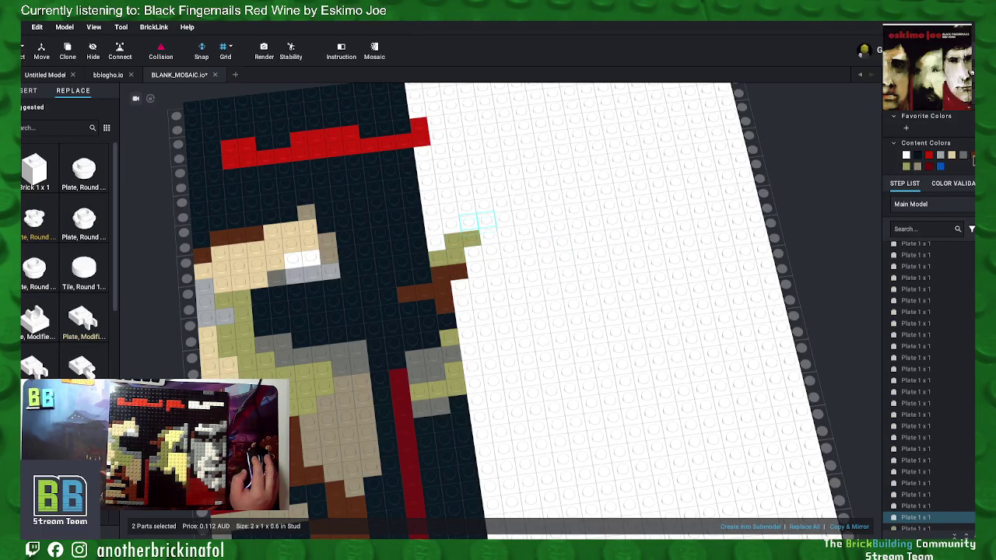
pyautogui.click(974, 157)
pyautogui.click(504, 218)
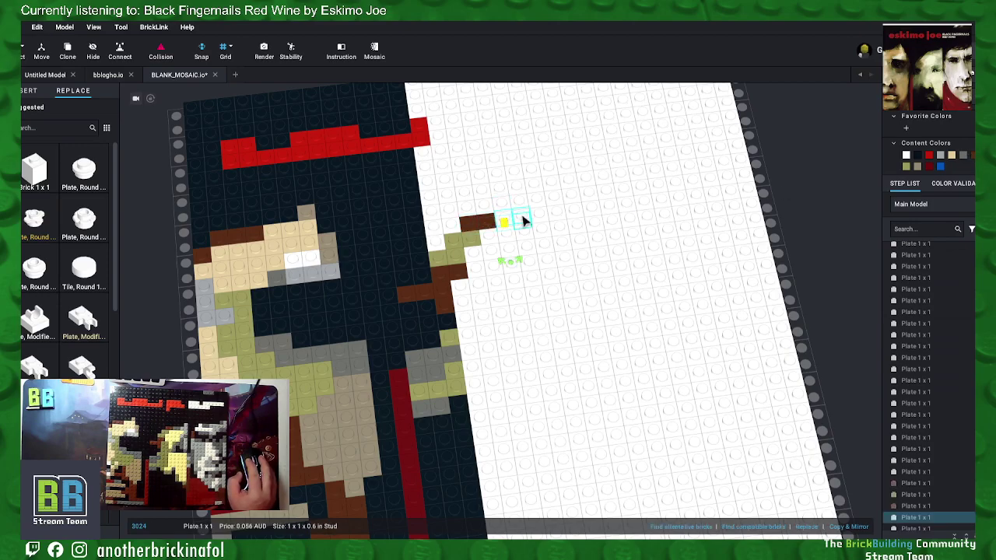
pyautogui.keyDown('ctrl'); pyautogui.click(520, 217); pyautogui.keyUp('ctrl')
pyautogui.click(964, 156)
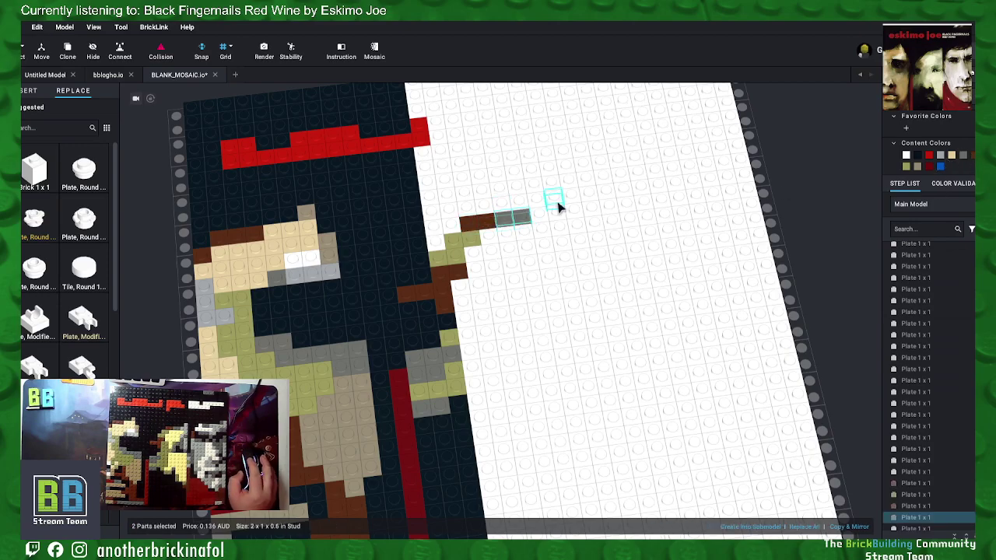
# Step: Recolor four white plates in a T-shape beside the end of the dark gray pair light gray
pyautogui.click(539, 216)
pyautogui.keyDown('ctrl'); pyautogui.click(561, 211); pyautogui.keyUp('ctrl')
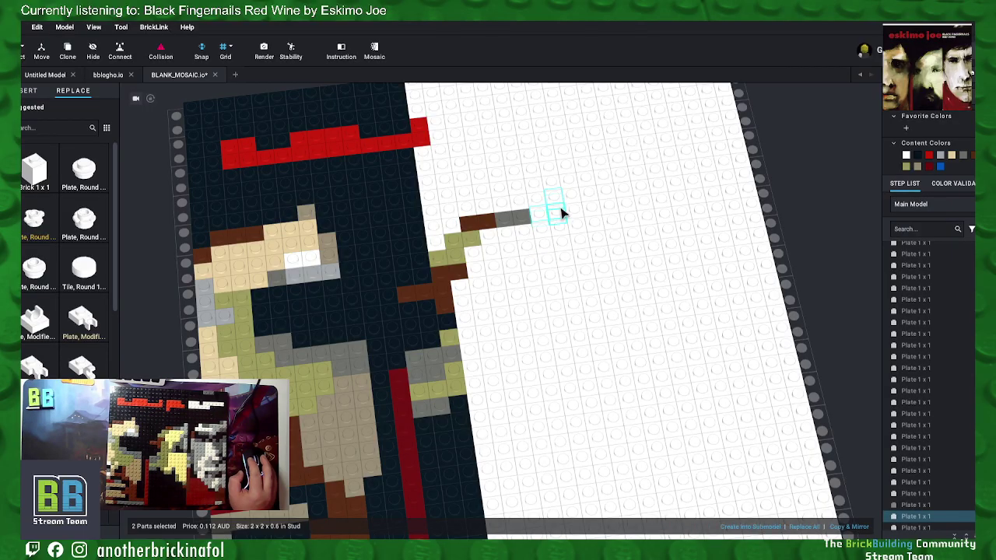
pyautogui.keyDown('ctrl'); pyautogui.click(565, 227); pyautogui.keyUp('ctrl')
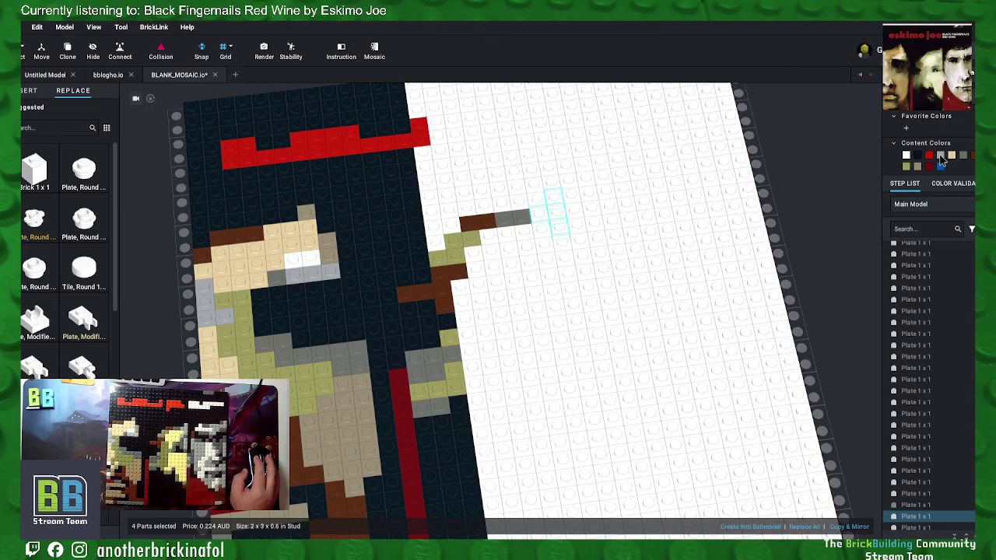
pyautogui.click(940, 157)
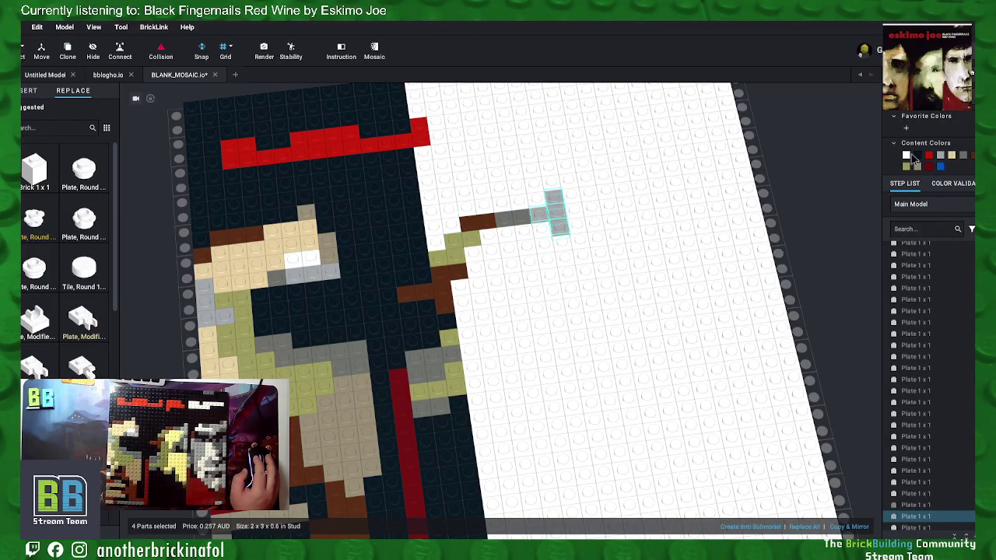
# Step: Recolor the single plate diagonally below the T-shape and the three-plate column beside it light gray
pyautogui.click(546, 246)
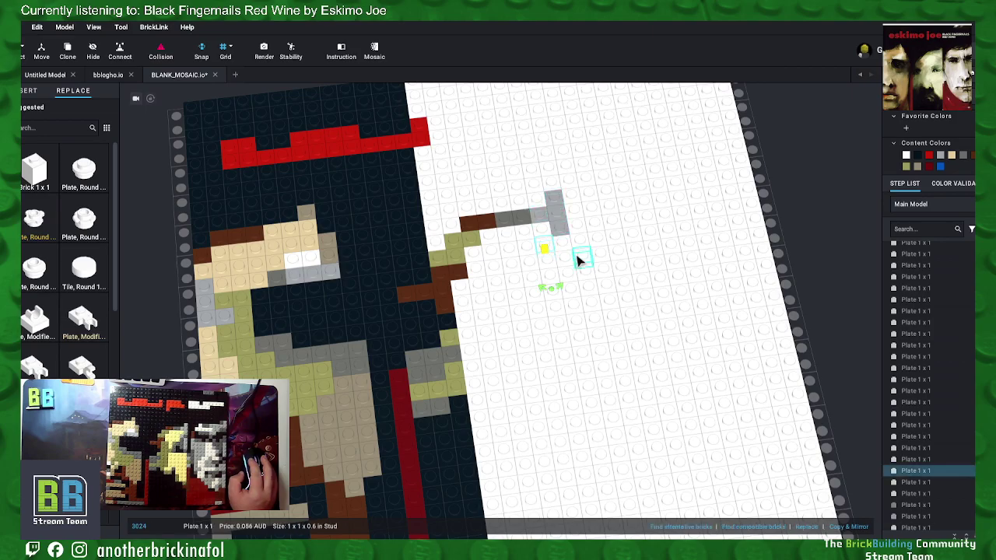
pyautogui.keyDown('ctrl'); pyautogui.click(566, 257); pyautogui.keyUp('ctrl')
pyautogui.keyDown('ctrl'); pyautogui.click(567, 272); pyautogui.keyUp('ctrl')
pyautogui.keyDown('ctrl'); pyautogui.click(570, 287); pyautogui.keyUp('ctrl')
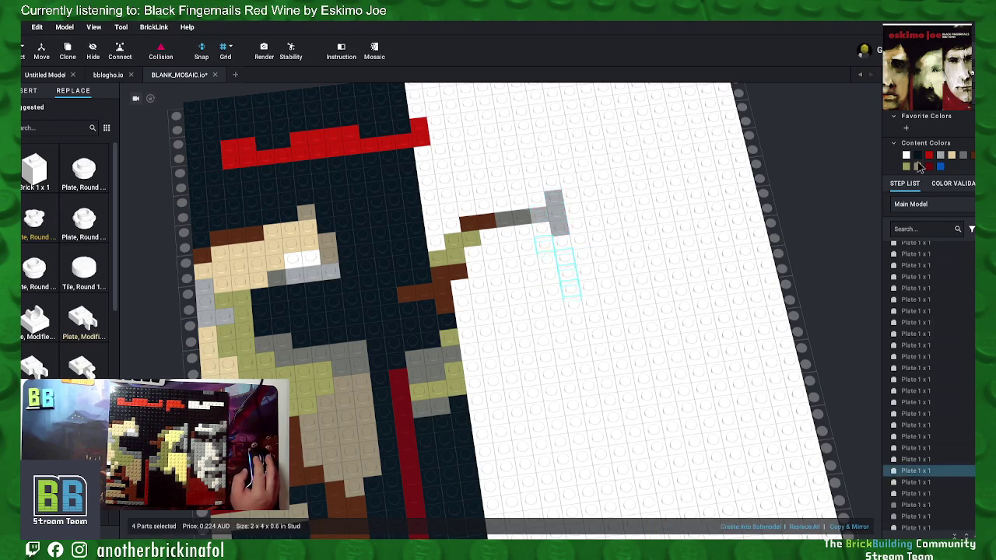
pyautogui.click(940, 157)
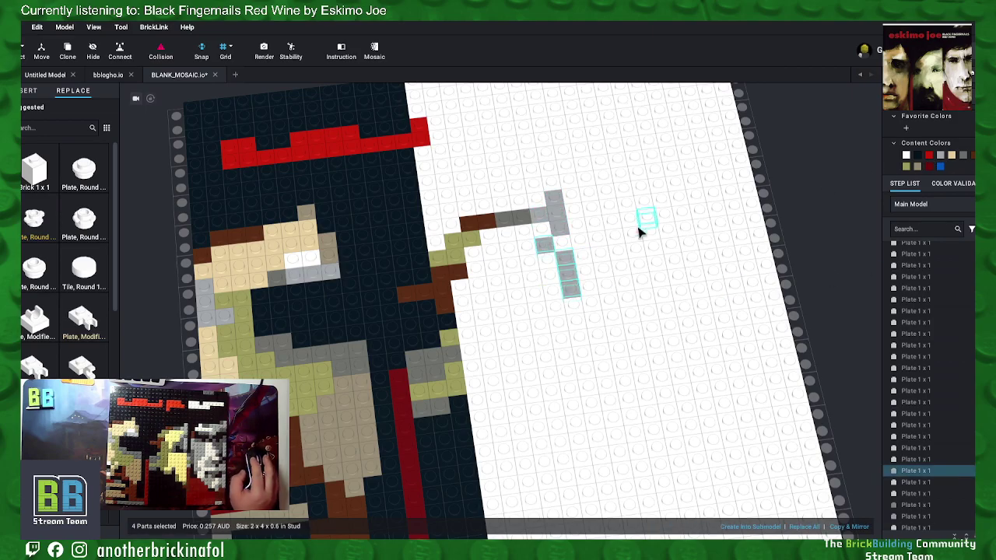
# Step: Recolor seven plates dark gray: one under the T-shape, three beside the light gray column, and three stepping down from them
pyautogui.click(560, 243)
pyautogui.keyDown('ctrl'); pyautogui.click(552, 280); pyautogui.keyUp('ctrl')
pyautogui.keyDown('ctrl'); pyautogui.click(553, 288); pyautogui.keyUp('ctrl')
pyautogui.keyDown('ctrl'); pyautogui.click(555, 295); pyautogui.keyUp('ctrl')
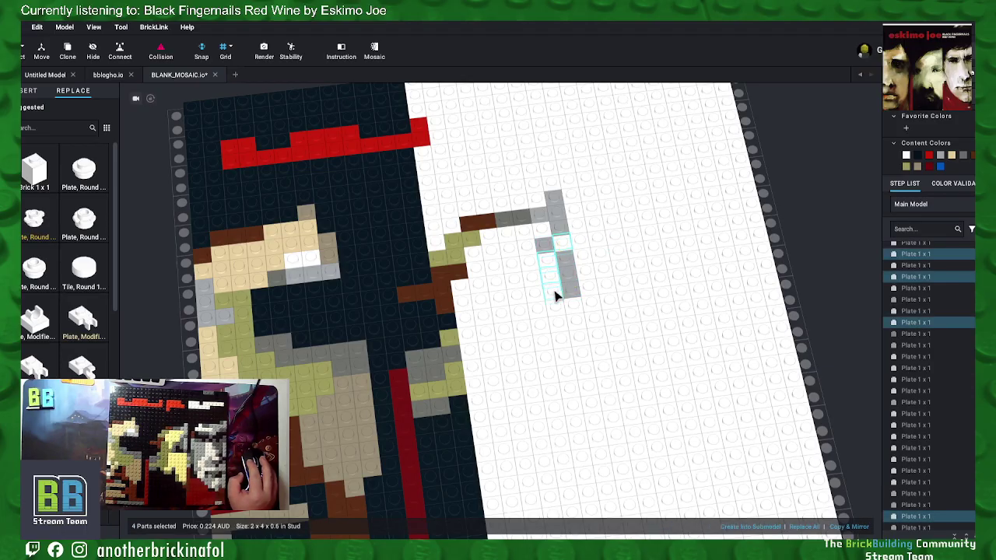
pyautogui.keyDown('ctrl'); pyautogui.click(534, 282); pyautogui.keyUp('ctrl')
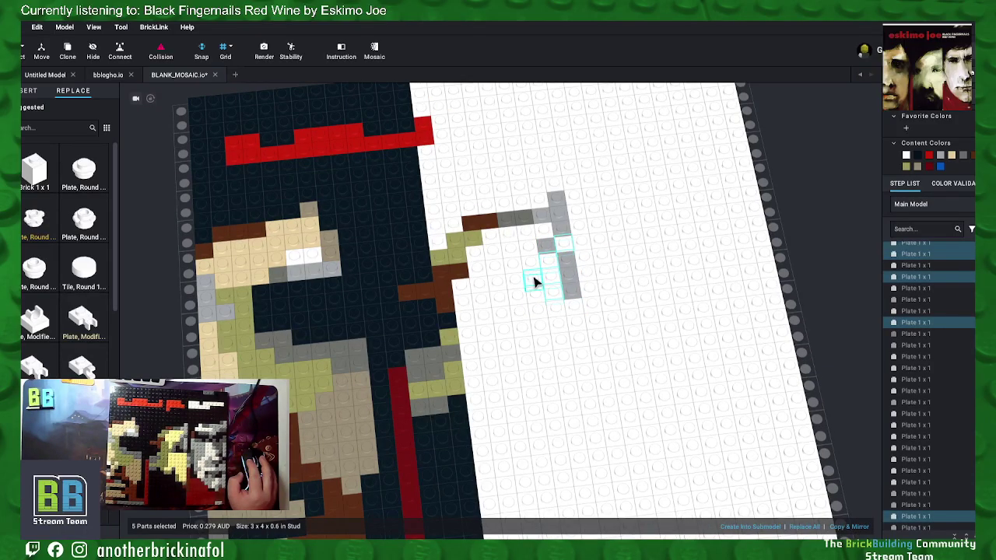
pyautogui.keyDown('ctrl'); pyautogui.click(518, 296); pyautogui.keyUp('ctrl')
pyautogui.keyDown('ctrl'); pyautogui.click(522, 313); pyautogui.keyUp('ctrl')
pyautogui.click(962, 156)
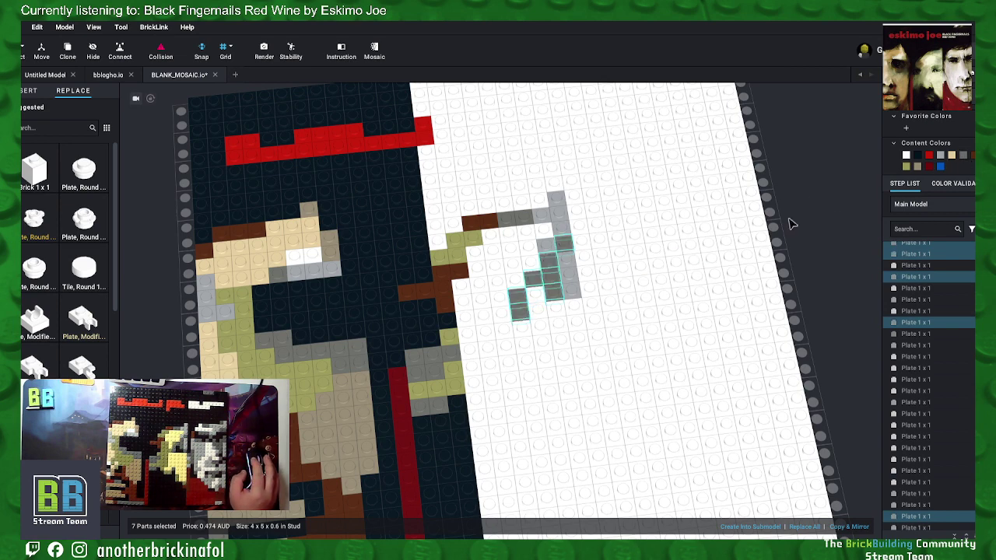
# Step: Recolor the three plates in an L-shape between the dark gray pair and the light gray column Black
pyautogui.click(536, 299)
pyautogui.keyDown('ctrl'); pyautogui.click(539, 312); pyautogui.keyUp('ctrl')
pyautogui.keyDown('ctrl'); pyautogui.click(556, 311); pyautogui.keyUp('ctrl')
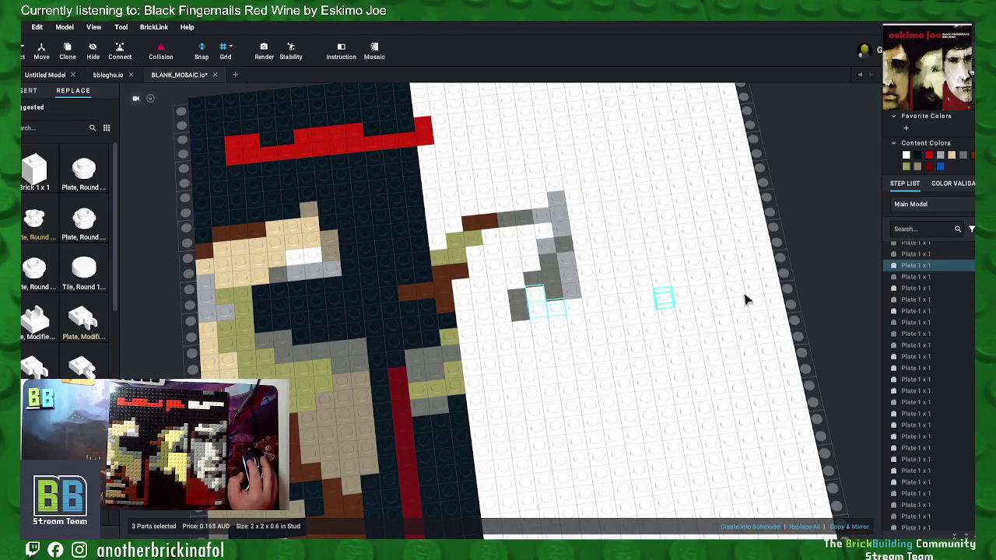
pyautogui.click(915, 157)
pyautogui.click(831, 197)
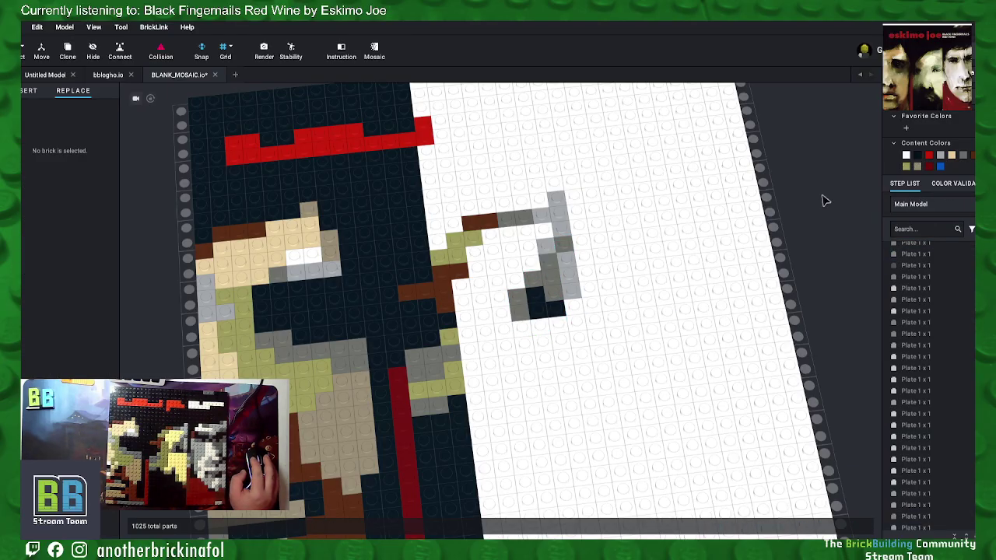
# Step: Recolor the plate above the lower dark gray pair olive and the plate under the light gray column dark gray
pyautogui.click(515, 282)
pyautogui.click(915, 166)
pyautogui.click(782, 220)
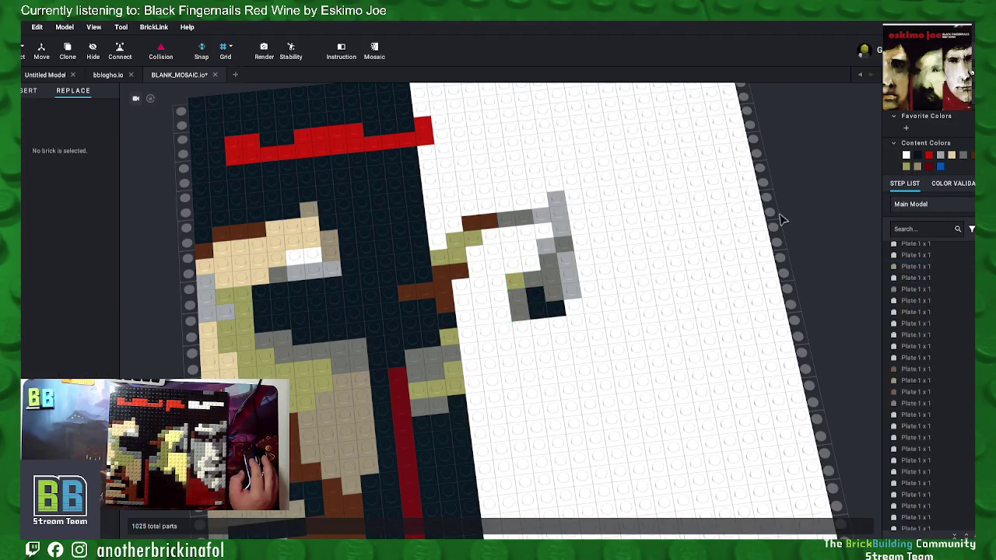
pyautogui.click(573, 310)
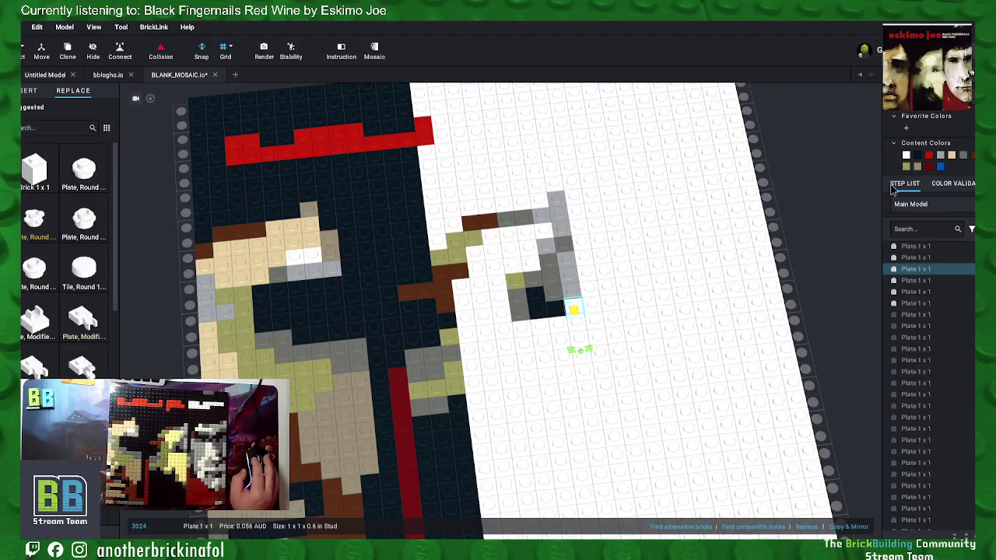
pyautogui.click(963, 156)
pyautogui.click(787, 245)
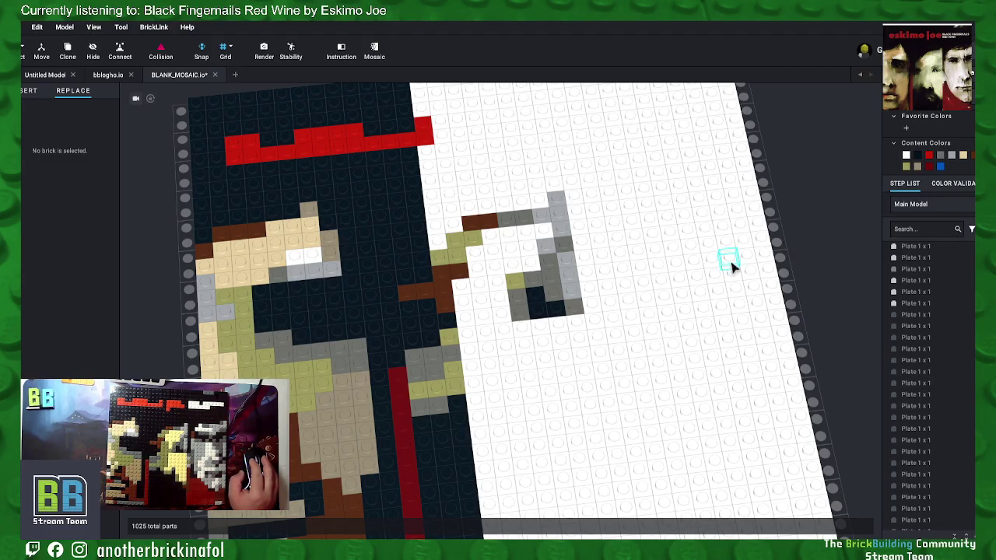
# Step: Recolor a separate four-plate column and the single plate joining it to the eye outline's lower corner dark gray
pyautogui.click(596, 326)
pyautogui.keyDown('ctrl'); pyautogui.click(613, 307); pyautogui.keyUp('ctrl')
pyautogui.keyDown('ctrl'); pyautogui.click(615, 318); pyautogui.keyUp('ctrl')
pyautogui.keyDown('ctrl'); pyautogui.click(616, 338); pyautogui.keyUp('ctrl')
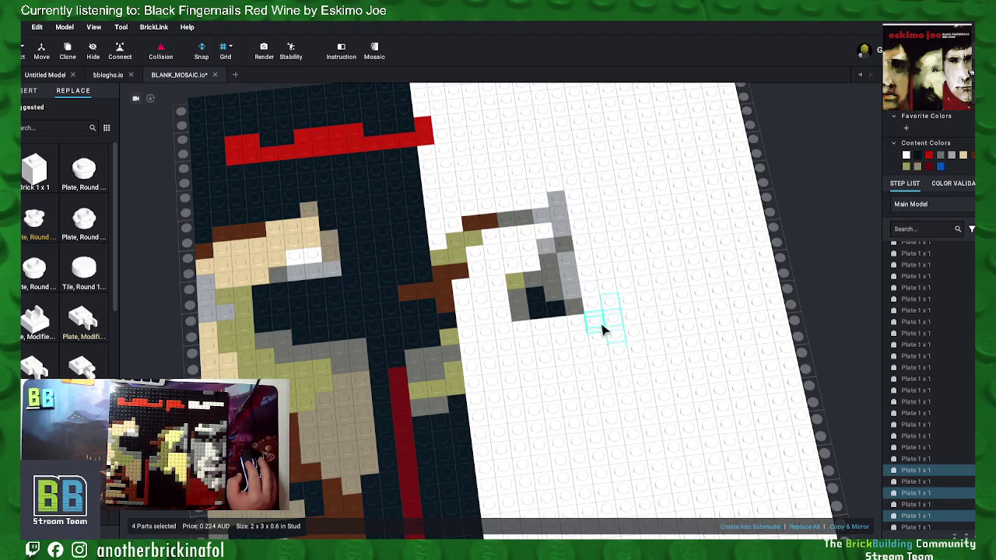
pyautogui.keyDown('ctrl'); pyautogui.click(620, 354); pyautogui.keyUp('ctrl')
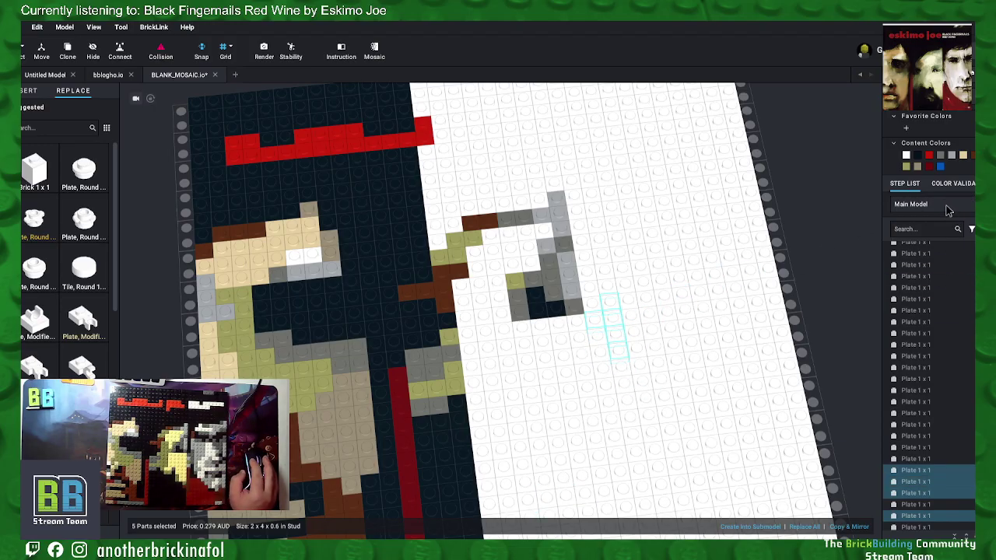
pyautogui.click(918, 156)
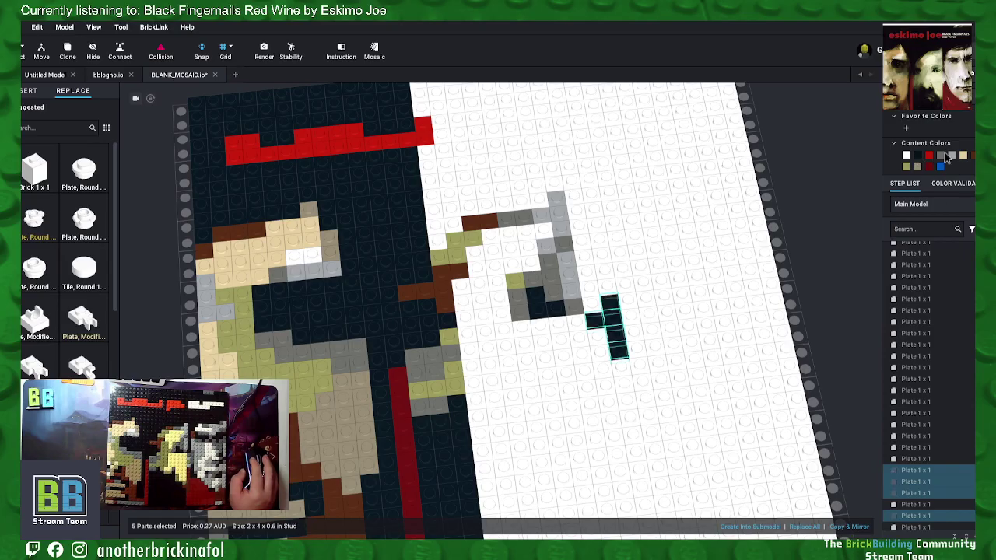
pyautogui.click(946, 156)
pyautogui.click(829, 206)
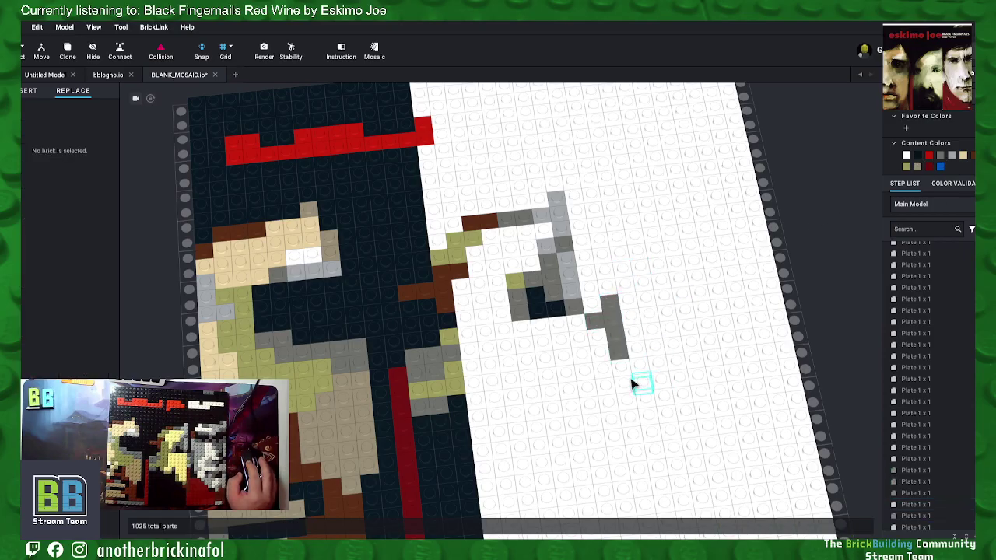
# Step: Recolor the 14 white plates inside the eye outline, three rows of four plus two stacked below, Light Yellow
pyautogui.moveTo(534, 313); pyautogui.dragTo(590, 302, button='middle')
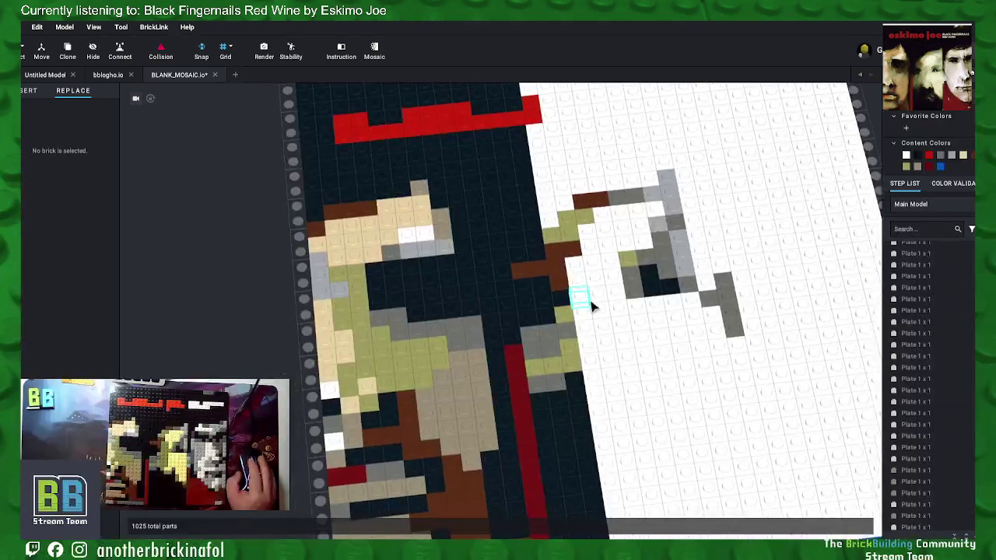
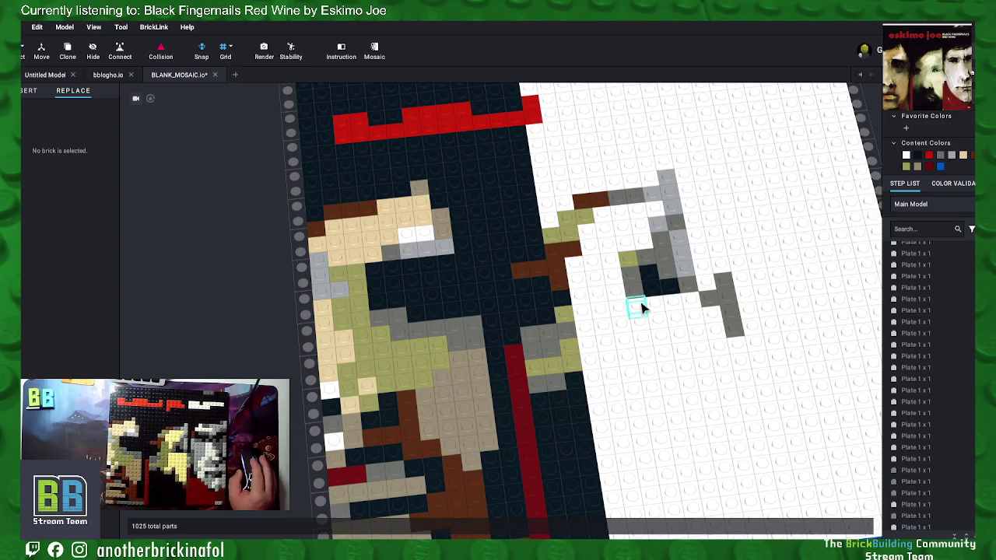
pyautogui.scroll(1, 669, 276)
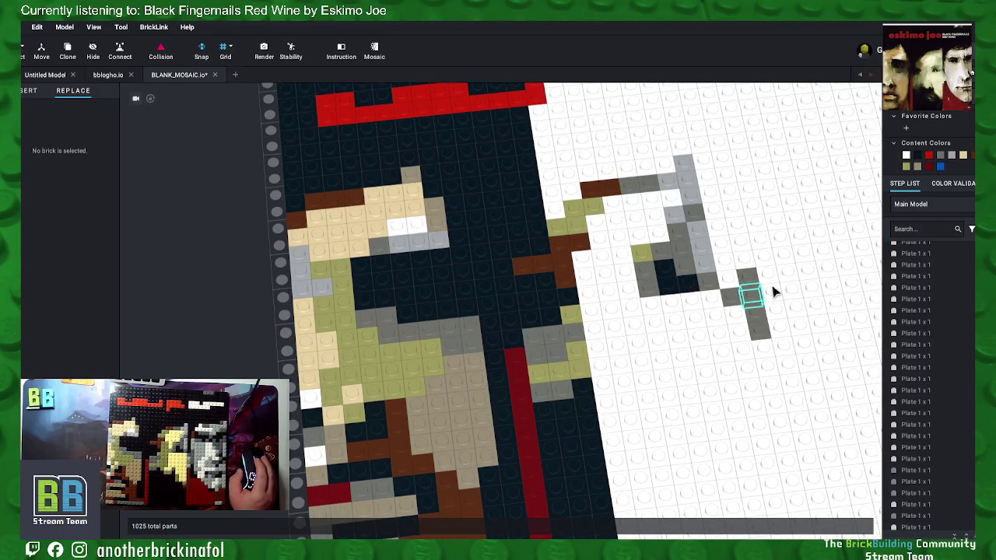
pyautogui.scroll(-2, 711, 288)
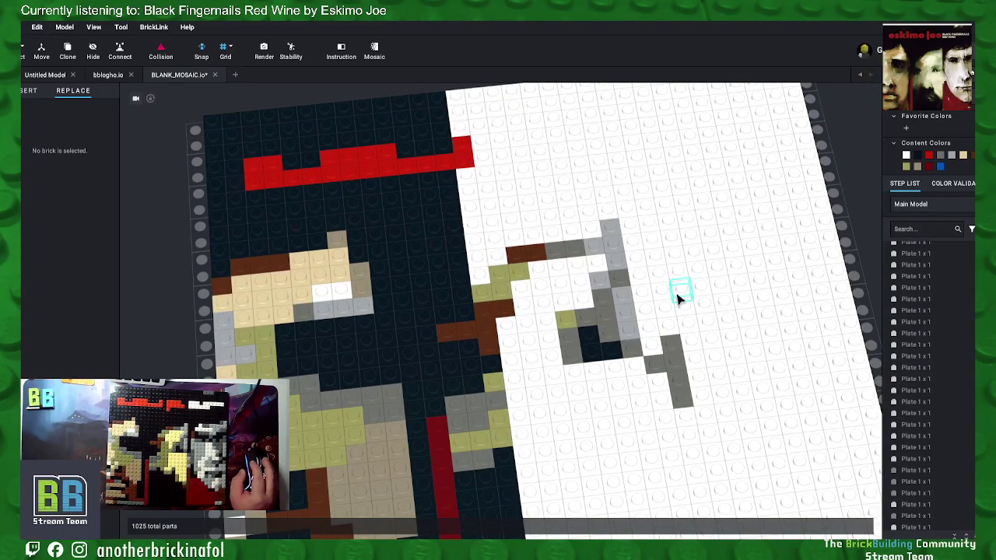
pyautogui.click(540, 272)
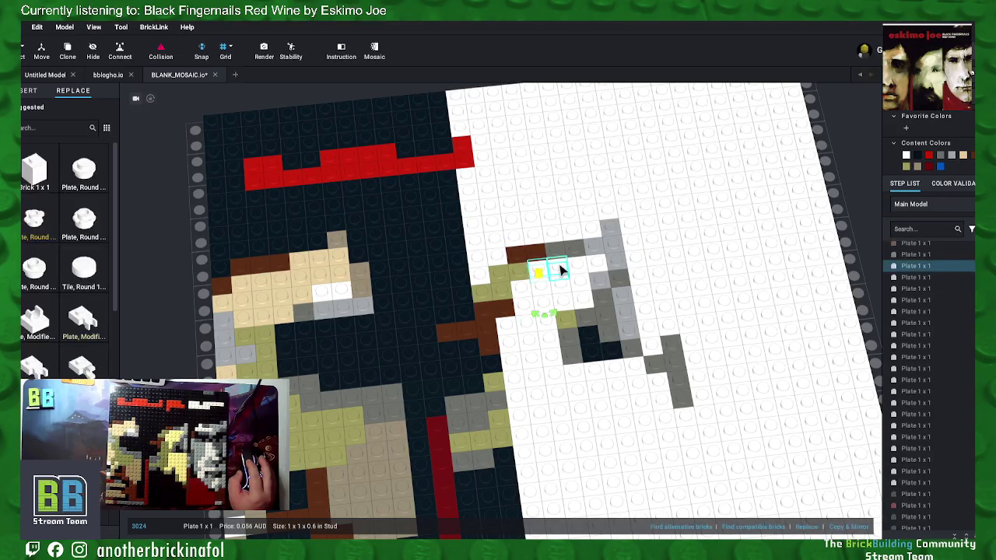
pyautogui.keyDown('ctrl'); pyautogui.click(580, 267); pyautogui.keyUp('ctrl')
pyautogui.keyDown('ctrl'); pyautogui.click(592, 263); pyautogui.keyUp('ctrl')
pyautogui.keyDown('ctrl'); pyautogui.click(599, 263); pyautogui.keyUp('ctrl')
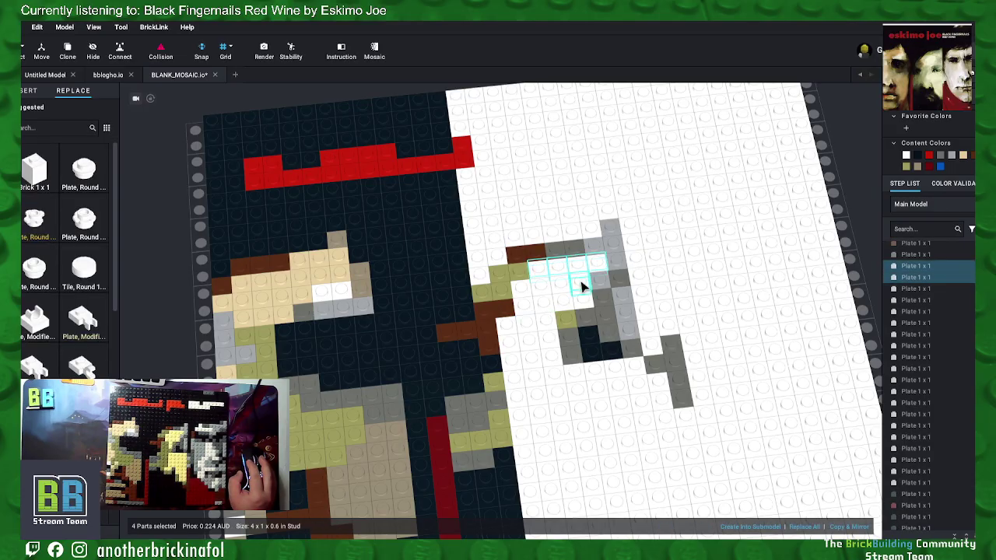
pyautogui.keyDown('ctrl'); pyautogui.click(521, 287); pyautogui.keyUp('ctrl')
pyautogui.keyDown('ctrl'); pyautogui.click(541, 285); pyautogui.keyUp('ctrl')
pyautogui.keyDown('ctrl'); pyautogui.click(561, 284); pyautogui.keyUp('ctrl')
pyautogui.keyDown('ctrl'); pyautogui.click(582, 283); pyautogui.keyUp('ctrl')
pyautogui.keyDown('ctrl'); pyautogui.click(564, 303); pyautogui.keyUp('ctrl')
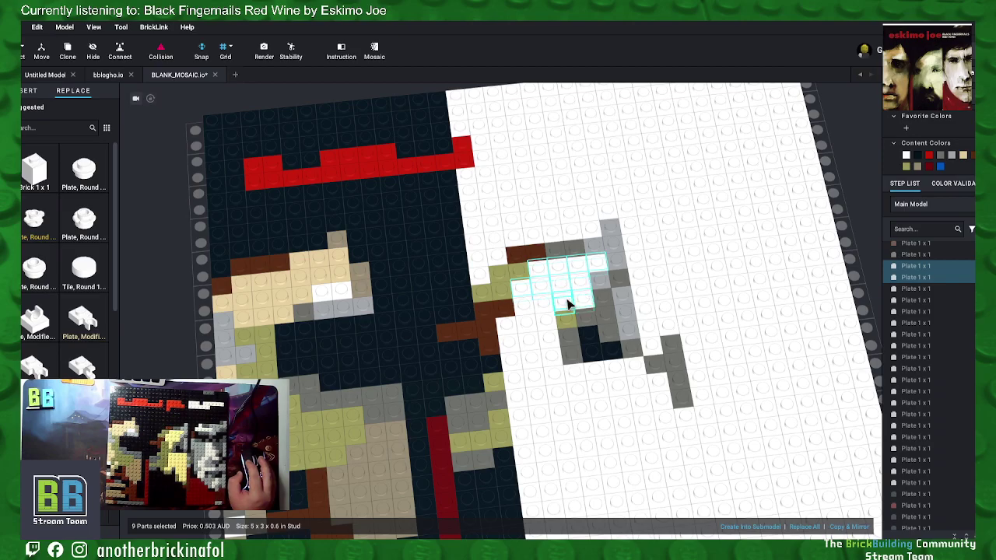
pyautogui.keyDown('ctrl'); pyautogui.click(547, 305); pyautogui.keyUp('ctrl')
pyautogui.keyDown('ctrl'); pyautogui.click(527, 309); pyautogui.keyUp('ctrl')
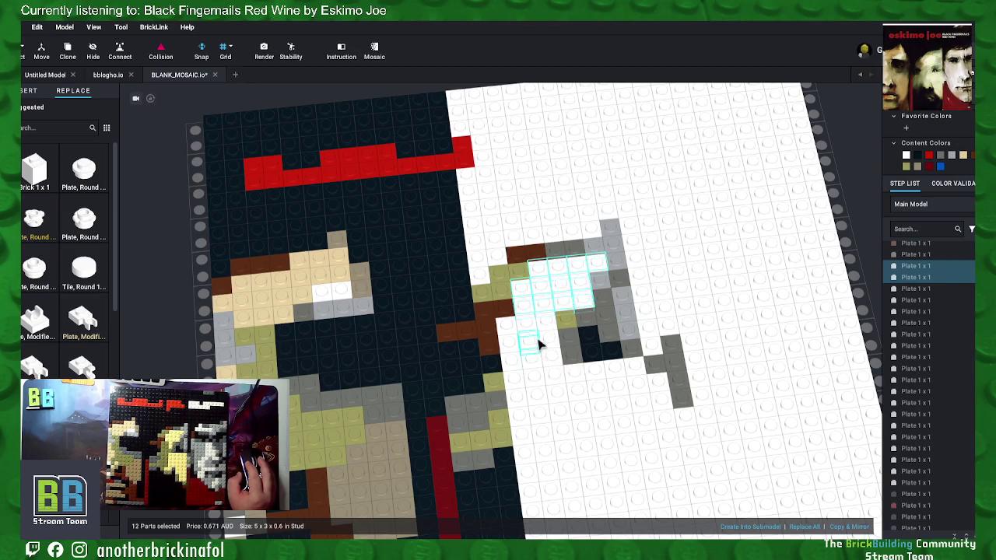
pyautogui.keyDown('ctrl'); pyautogui.click(547, 339); pyautogui.keyUp('ctrl')
pyautogui.keyDown('ctrl'); pyautogui.click(550, 322); pyautogui.keyUp('ctrl')
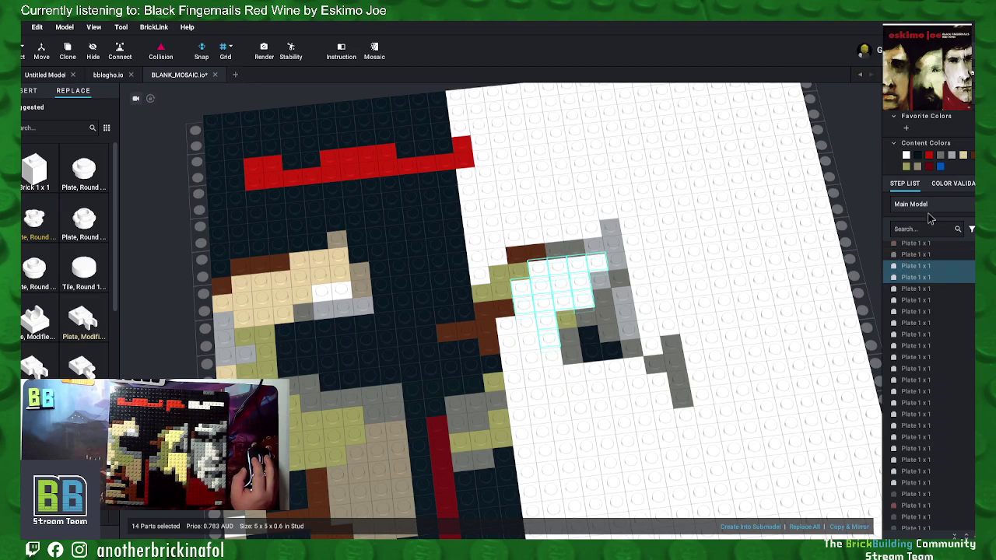
pyautogui.click(921, 116)
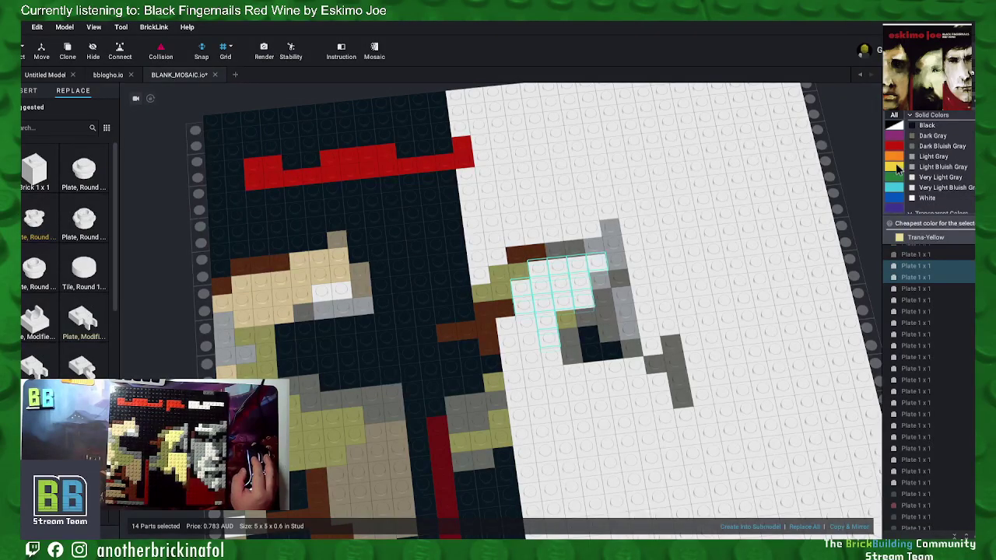
pyautogui.click(896, 167)
pyautogui.scroll(-5, 940, 180)
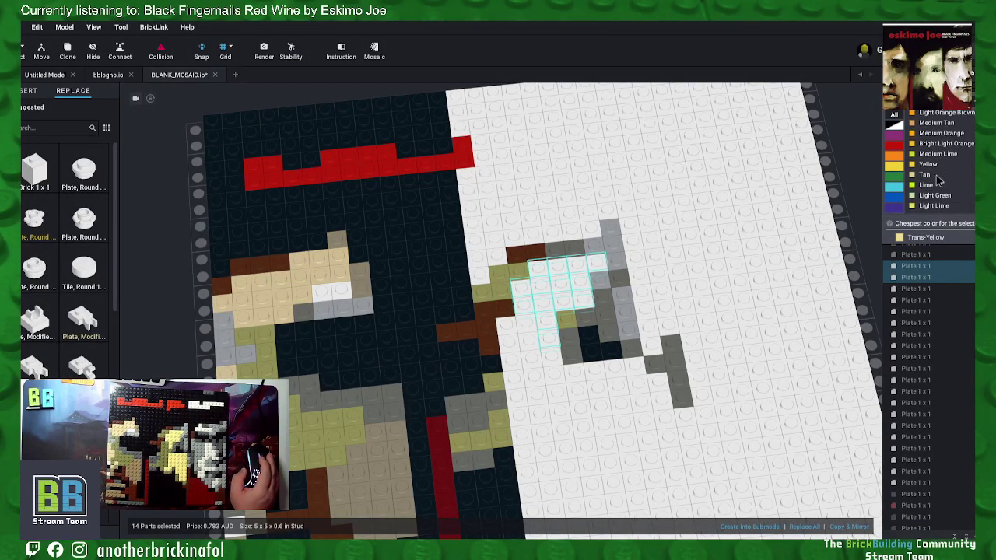
pyautogui.scroll(-3, 936, 179)
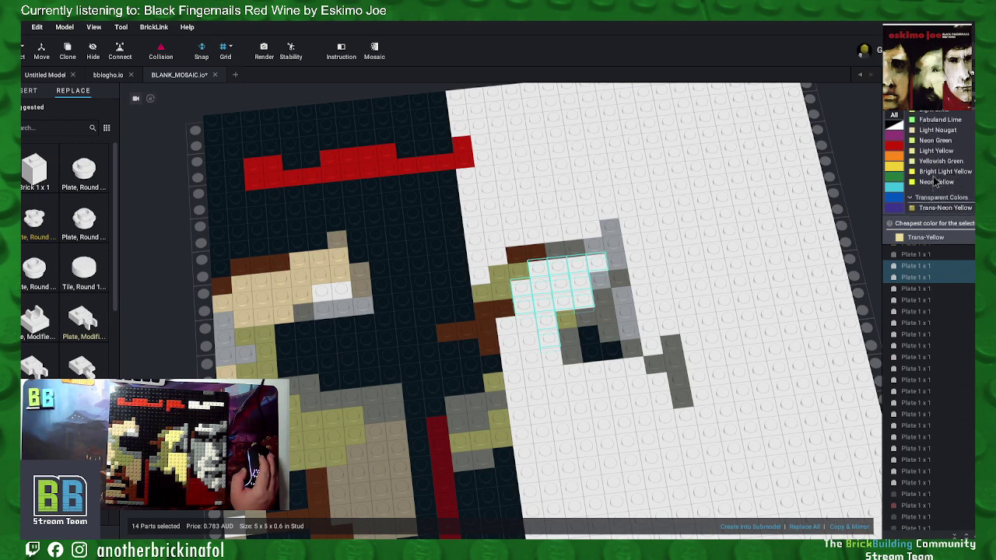
pyautogui.scroll(3, 935, 165)
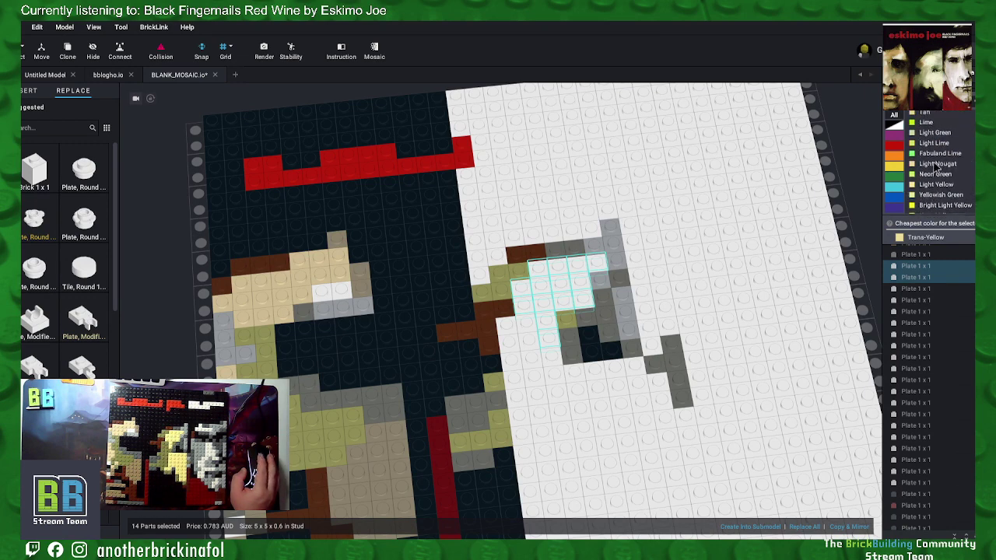
pyautogui.scroll(3, 945, 180)
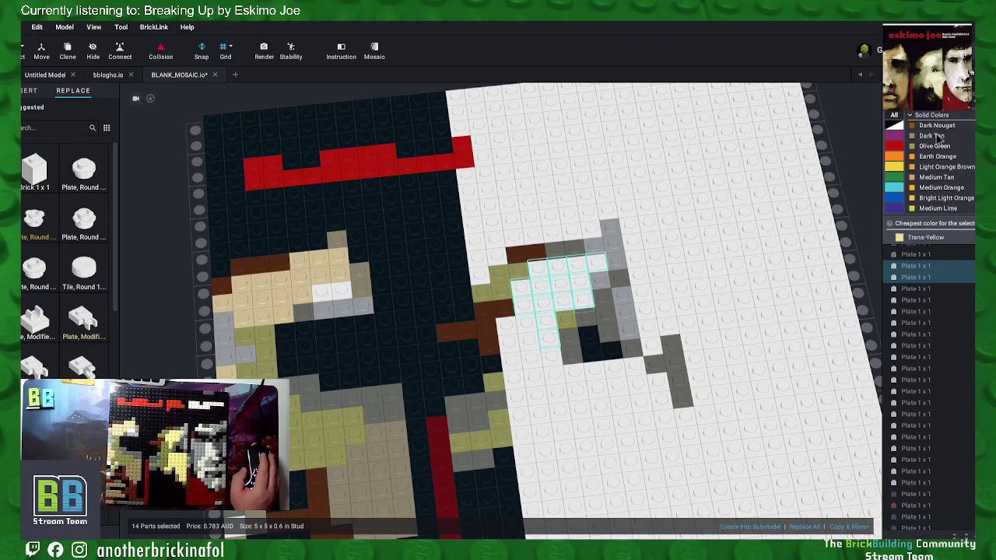
pyautogui.scroll(-3, 938, 140)
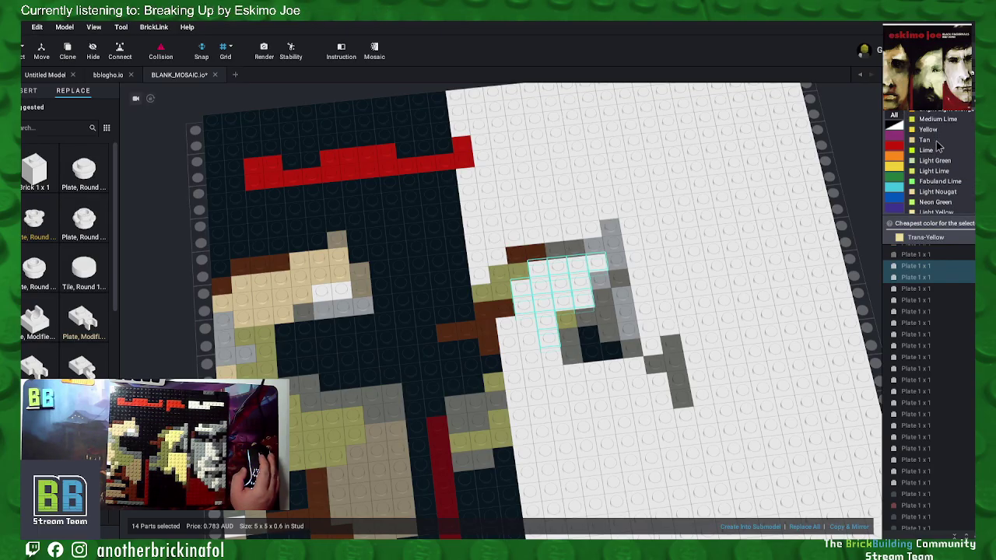
pyautogui.scroll(-2, 933, 156)
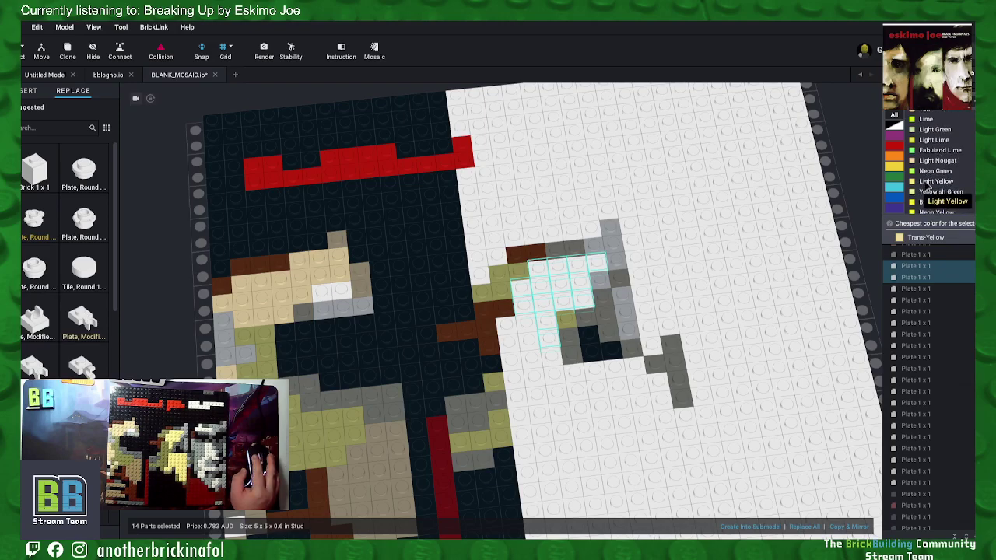
pyautogui.scroll(-1, 927, 190)
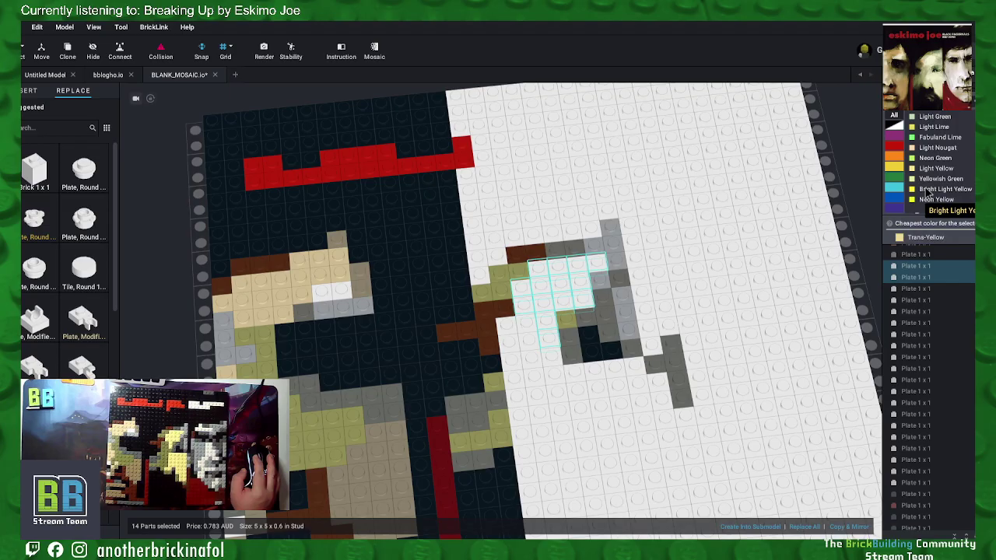
pyautogui.click(927, 189)
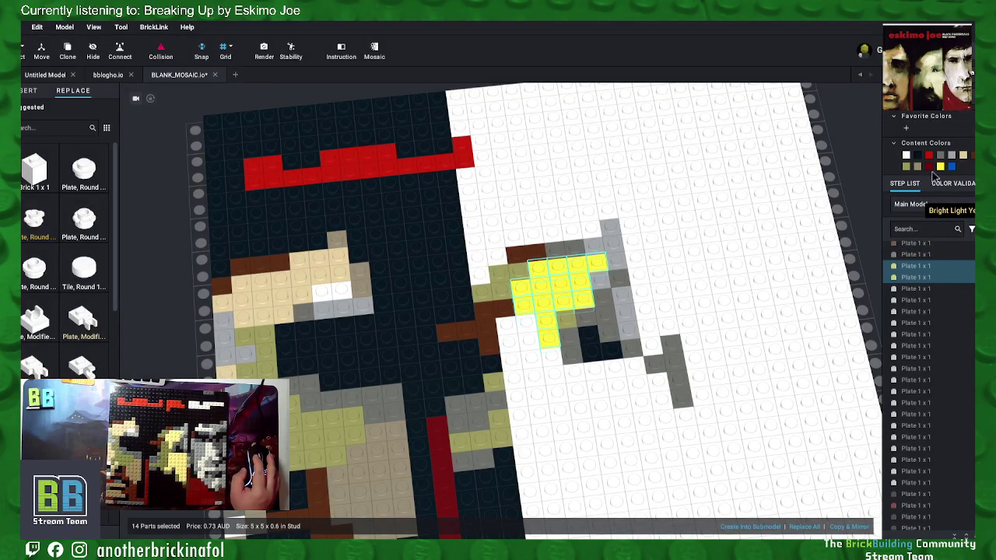
pyautogui.click(919, 115)
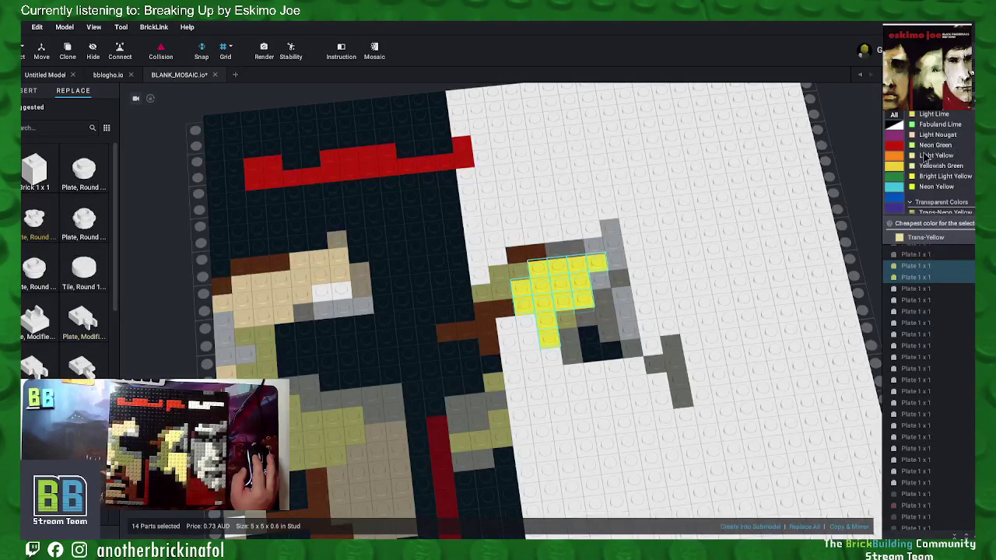
pyautogui.click(926, 155)
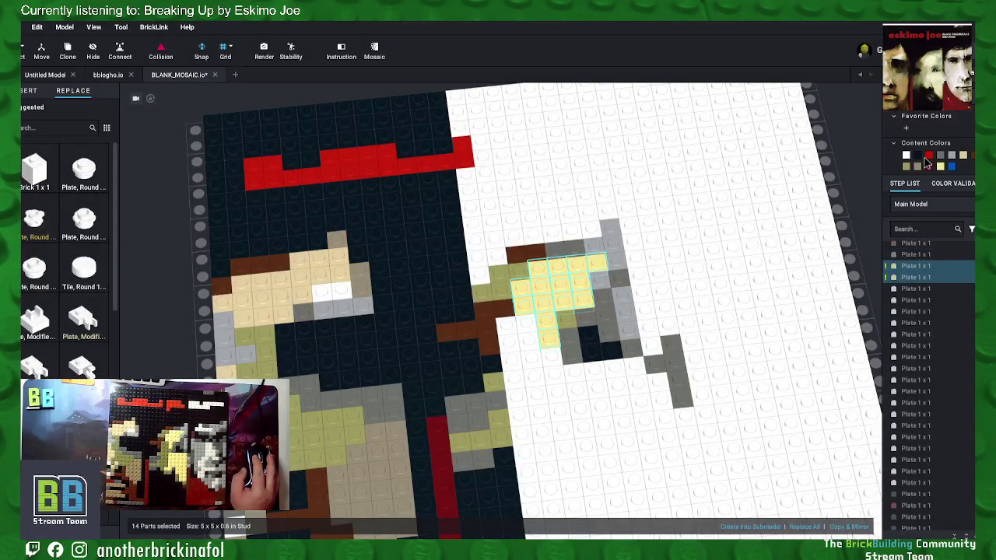
pyautogui.click(657, 279)
pyautogui.moveTo(657, 277); pyautogui.dragTo(724, 251)
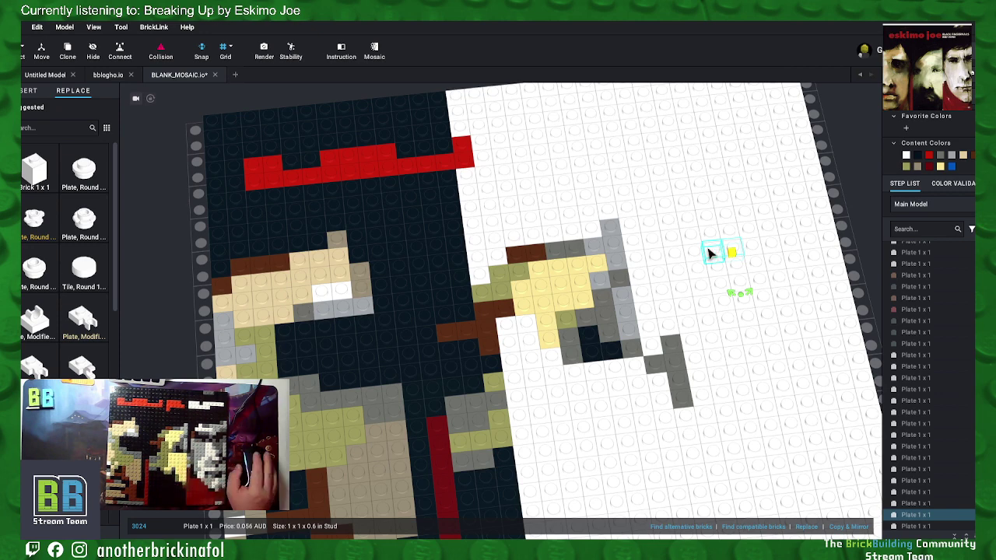
# Step: Recolor the 15-plate, two-wide strip below the brown plates and the pair diagonally below its lower end olive
pyautogui.click(548, 336)
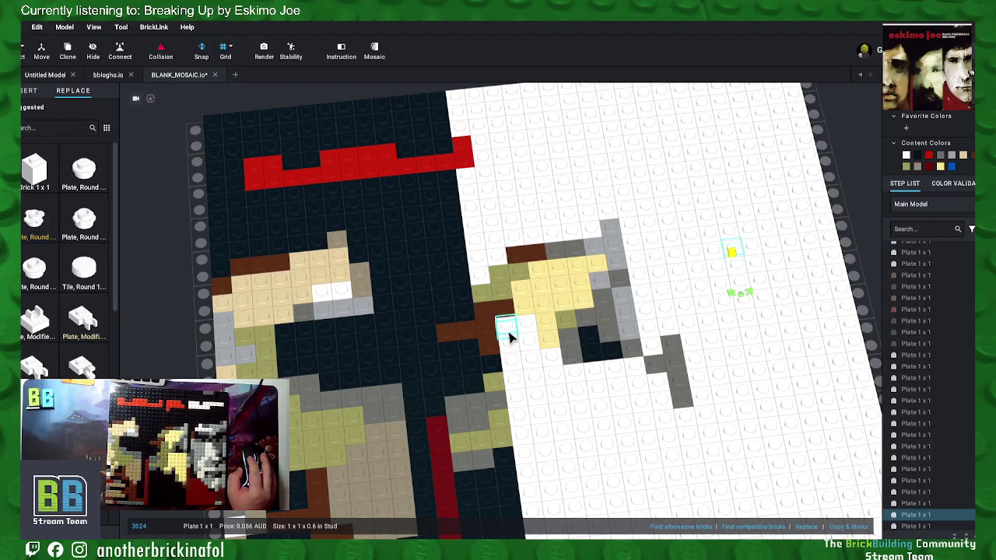
pyautogui.moveTo(509, 334)
pyautogui.mouseDown()
pyautogui.moveTo(527, 453)
pyautogui.moveTo(544, 438)
pyautogui.moveTo(528, 322)
pyautogui.mouseUp()
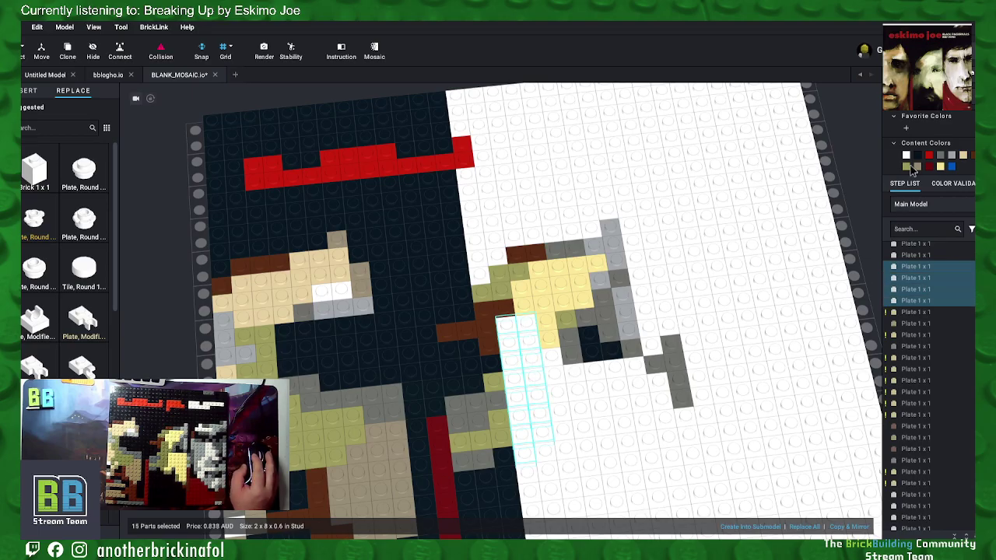
pyautogui.click(906, 167)
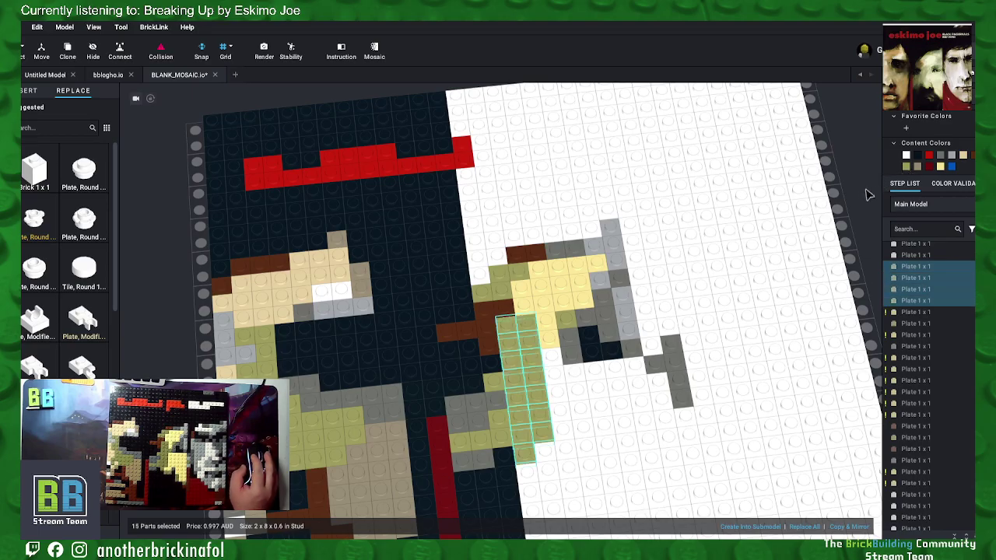
pyautogui.click(550, 473)
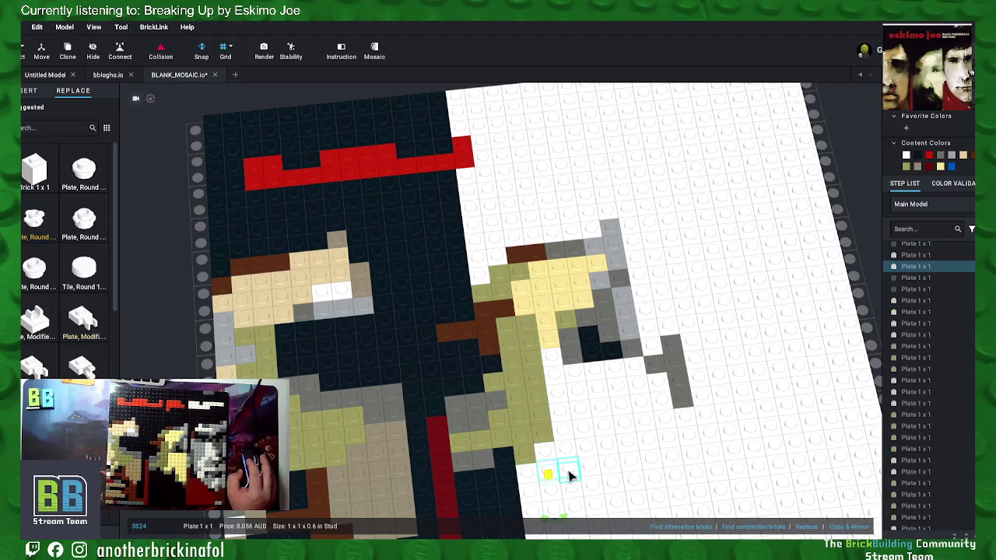
pyautogui.keyDown('ctrl'); pyautogui.click(572, 470); pyautogui.keyUp('ctrl')
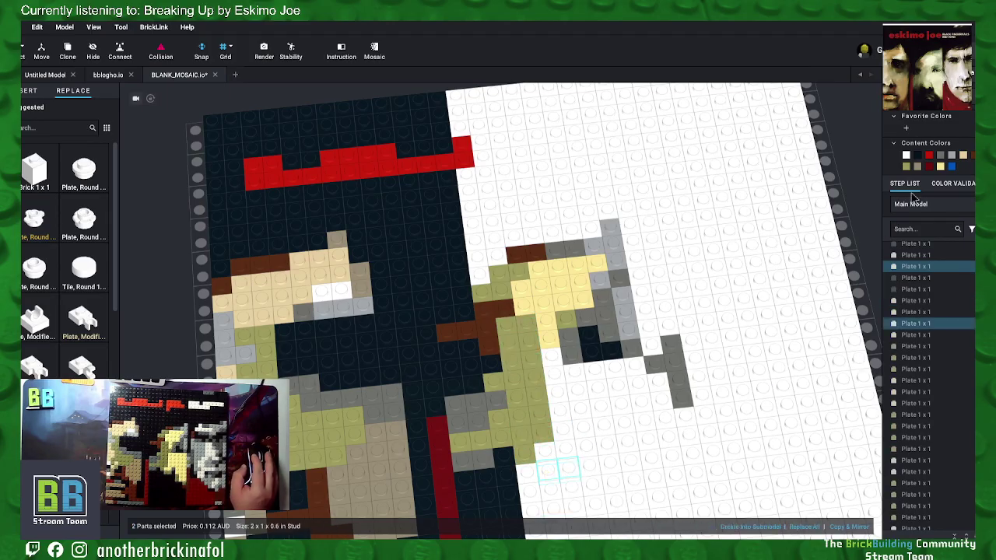
pyautogui.click(907, 166)
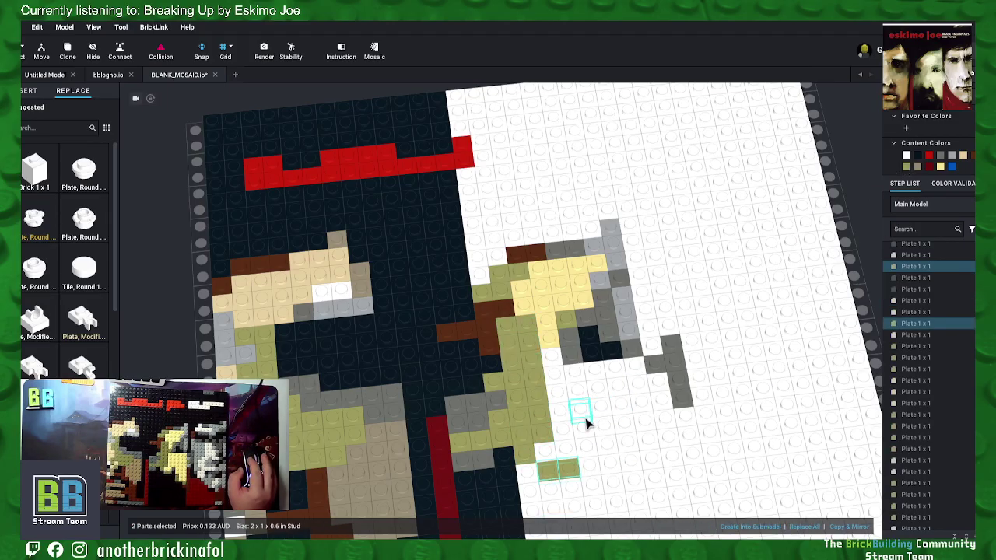
# Step: Recolor the plate diagonally above the olive pair dark gray, and a two-plate column and a single plate stepping down from it olive
pyautogui.click(589, 450)
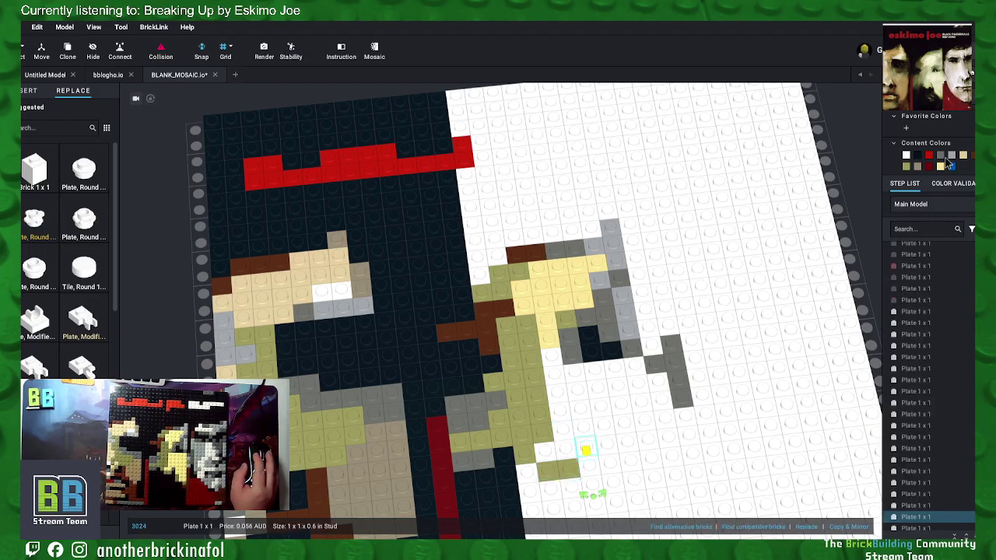
pyautogui.click(948, 162)
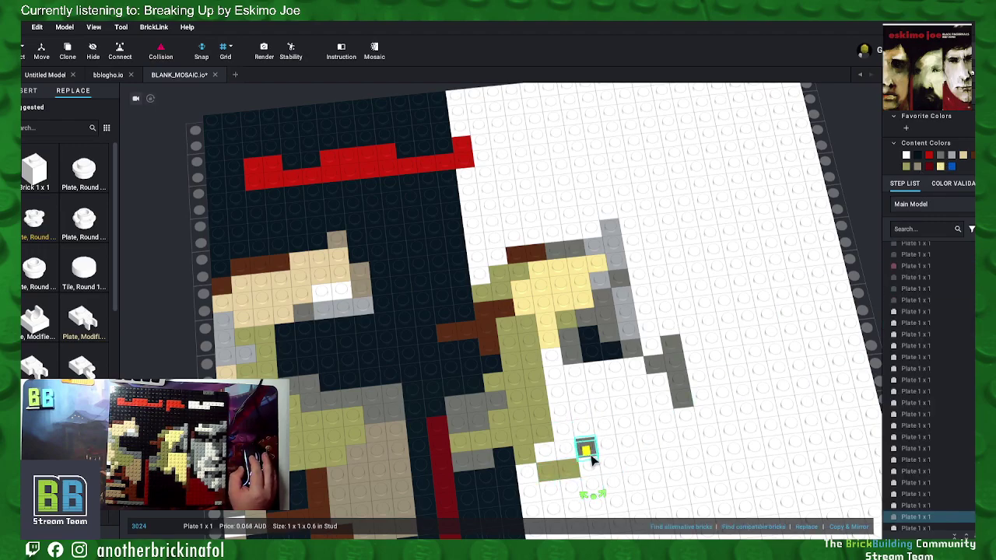
pyautogui.click(620, 488)
pyautogui.keyDown('ctrl'); pyautogui.click(622, 508); pyautogui.keyUp('ctrl')
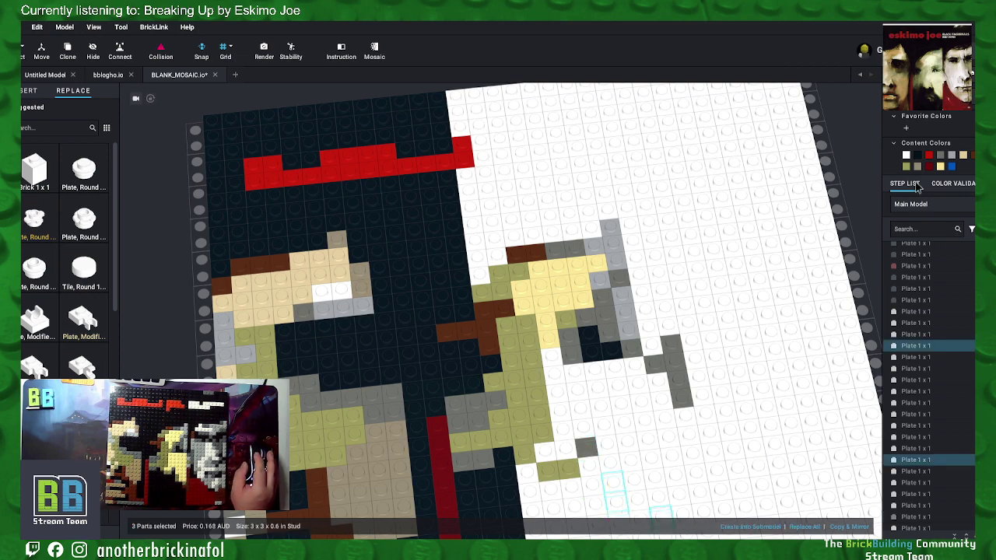
pyautogui.click(904, 165)
# Step: Recolor the 23 white plates below the olive steps black, including the two-wide outline stepping down to the mosaic's lower edge
pyautogui.moveTo(687, 433); pyautogui.dragTo(689, 369, button='middle')
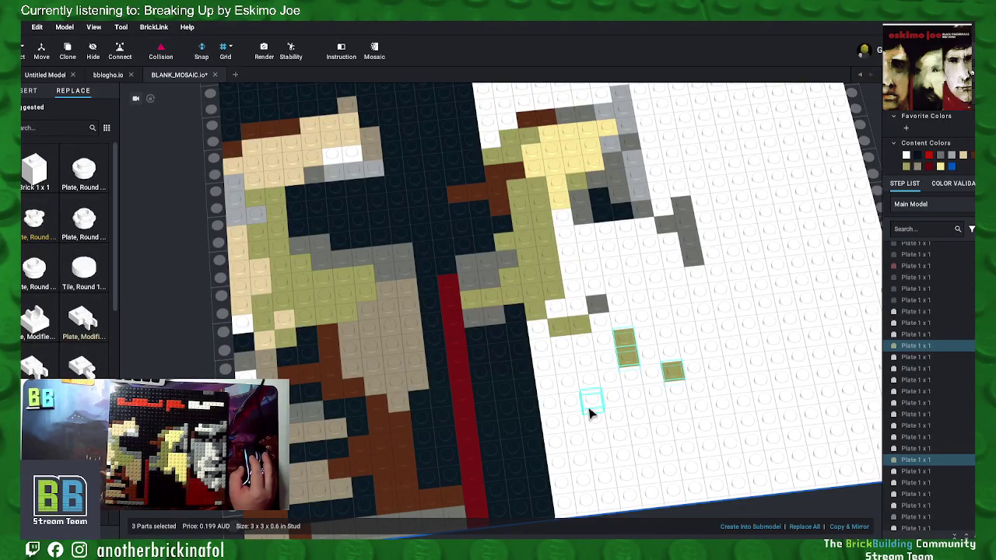
pyautogui.click(537, 330)
pyautogui.keyDown('ctrl'); pyautogui.click(540, 347); pyautogui.keyUp('ctrl')
pyautogui.moveTo(572, 350); pyautogui.dragTo(578, 349, button='right')
pyautogui.keyDown('ctrl'); pyautogui.click(579, 349); pyautogui.keyUp('ctrl')
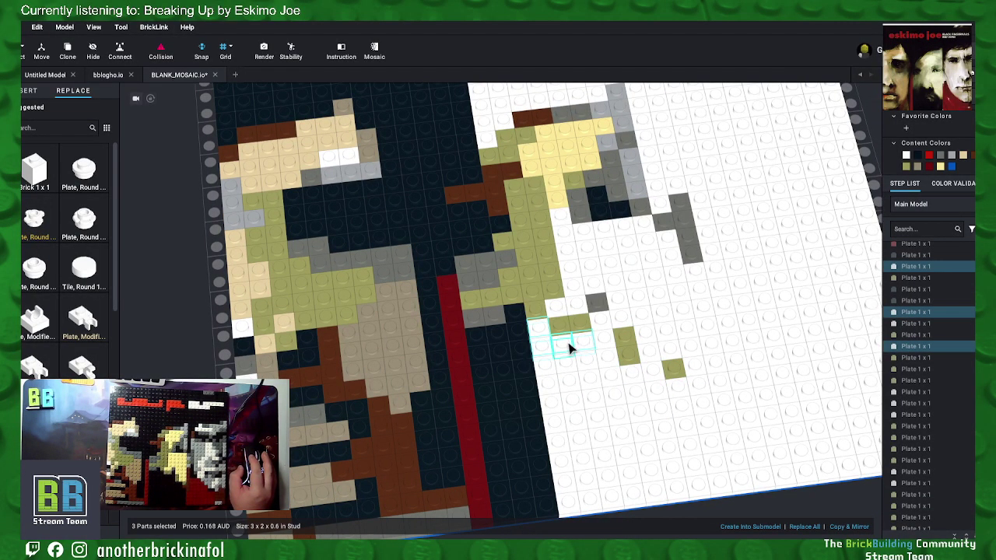
pyautogui.keyDown('ctrl'); pyautogui.click(567, 349); pyautogui.keyUp('ctrl')
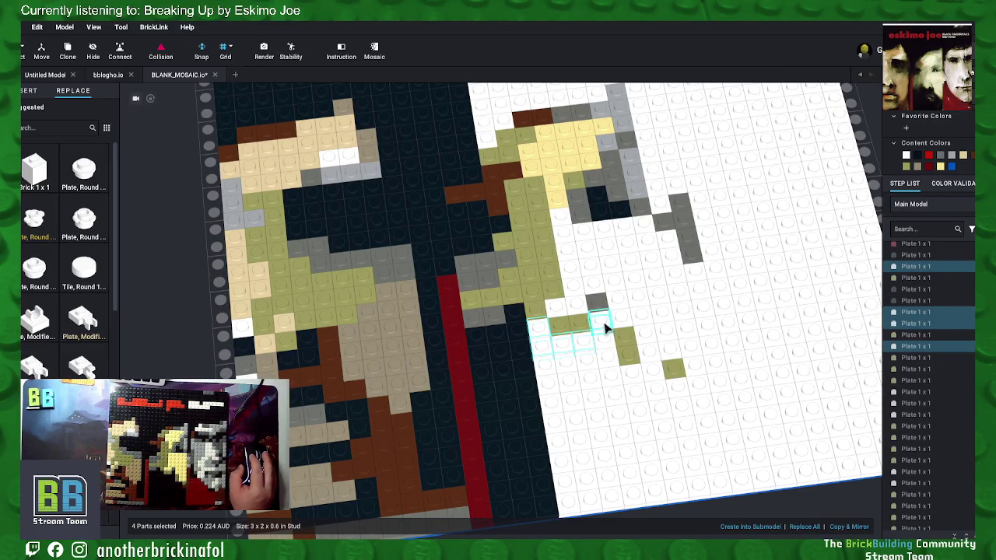
pyautogui.keyDown('ctrl'); pyautogui.click(591, 363); pyautogui.keyUp('ctrl')
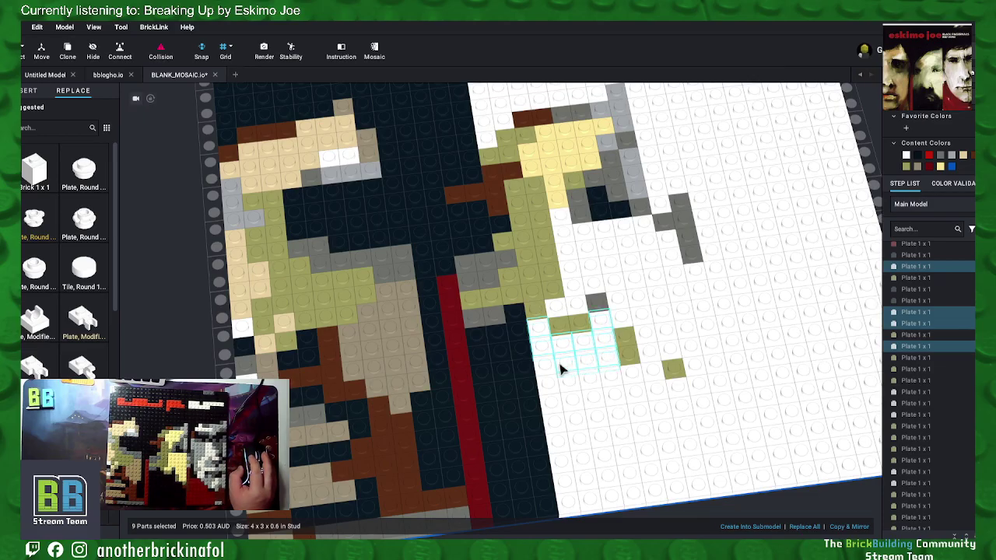
pyautogui.keyDown('ctrl'); pyautogui.click(547, 369); pyautogui.keyUp('ctrl')
pyautogui.keyDown('ctrl'); pyautogui.click(551, 380); pyautogui.keyUp('ctrl')
pyautogui.keyDown('ctrl'); pyautogui.click(570, 380); pyautogui.keyUp('ctrl')
pyautogui.keyDown('ctrl'); pyautogui.click(590, 379); pyautogui.keyUp('ctrl')
pyautogui.keyDown('ctrl'); pyautogui.click(613, 378); pyautogui.keyUp('ctrl')
pyautogui.keyDown('ctrl'); pyautogui.click(634, 376); pyautogui.keyUp('ctrl')
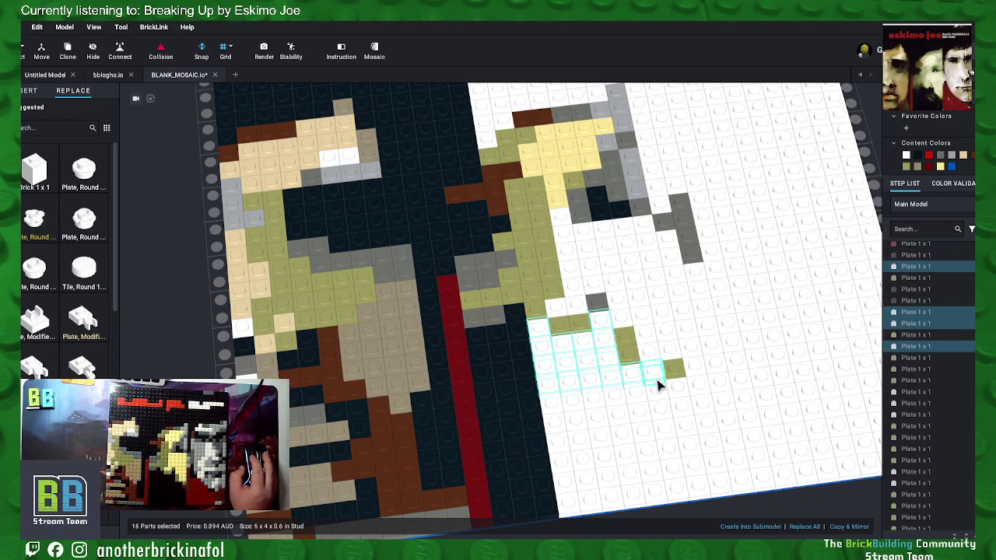
pyautogui.keyDown('ctrl'); pyautogui.click(651, 375); pyautogui.keyUp('ctrl')
pyautogui.keyDown('ctrl'); pyautogui.click(657, 391); pyautogui.keyUp('ctrl')
pyautogui.keyDown('ctrl'); pyautogui.click(659, 410); pyautogui.keyUp('ctrl')
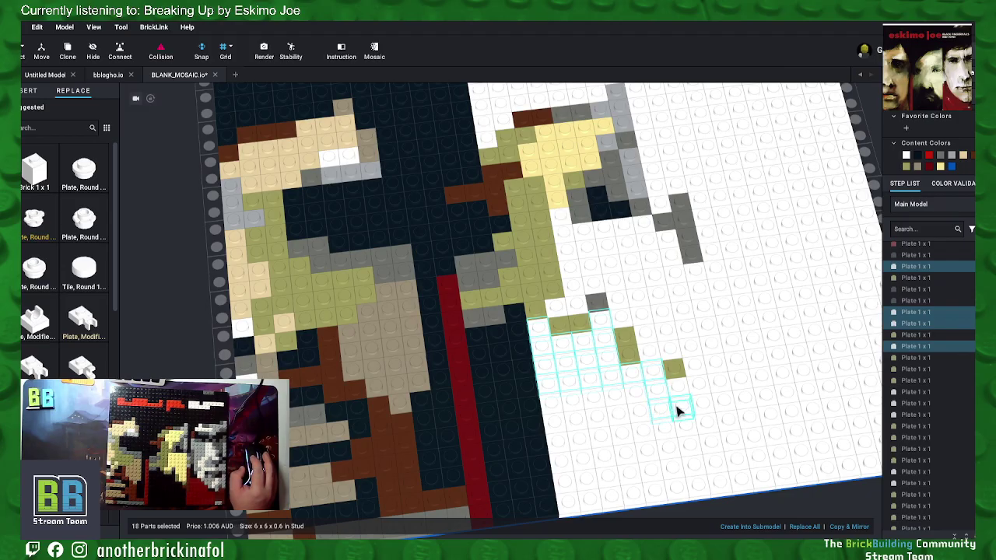
pyautogui.keyDown('ctrl'); pyautogui.click(677, 413); pyautogui.keyUp('ctrl')
pyautogui.keyDown('ctrl'); pyautogui.click(688, 429); pyautogui.keyUp('ctrl')
pyautogui.keyDown('ctrl'); pyautogui.click(692, 447); pyautogui.keyUp('ctrl')
pyautogui.keyDown('ctrl'); pyautogui.click(696, 465); pyautogui.keyUp('ctrl')
pyautogui.keyDown('ctrl'); pyautogui.click(702, 483); pyautogui.keyUp('ctrl')
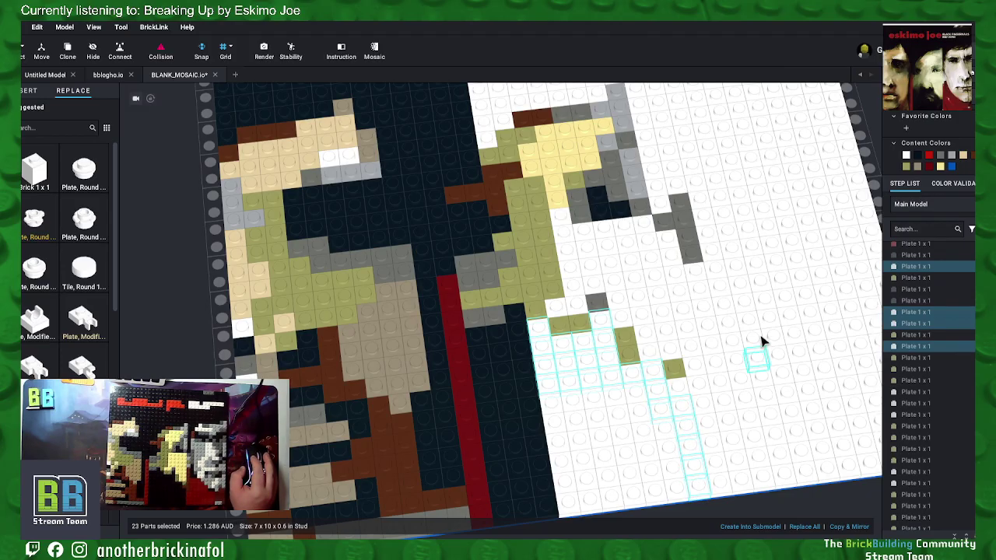
pyautogui.click(917, 155)
# Step: Recolor the 34 white plates enclosed by the black outline black, filling the block down to the mosaic's lower edge
pyautogui.click(637, 398)
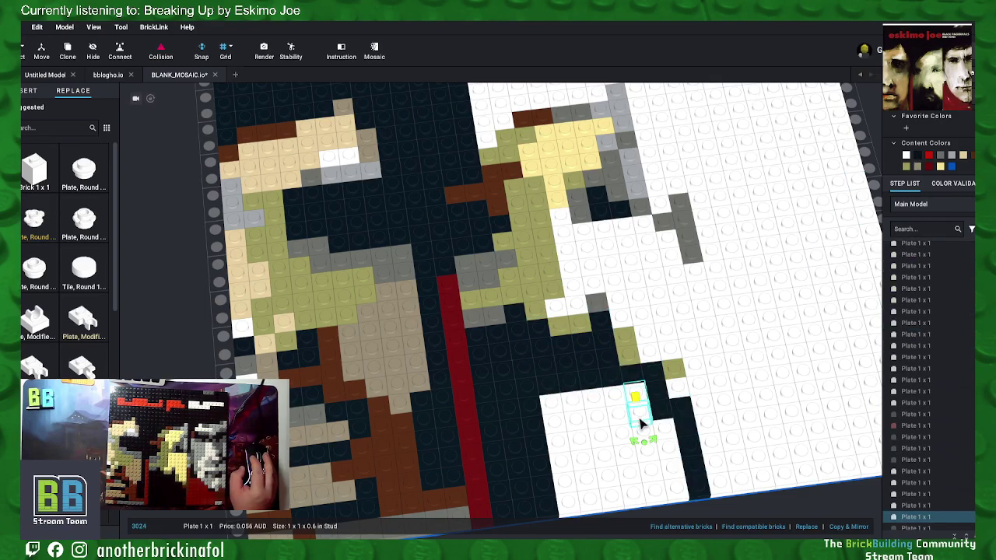
pyautogui.keyDown('ctrl'); pyautogui.click(640, 414); pyautogui.keyUp('ctrl')
pyautogui.keyDown('ctrl'); pyautogui.click(642, 430); pyautogui.keyUp('ctrl')
pyautogui.keyDown('ctrl'); pyautogui.click(659, 427); pyautogui.keyUp('ctrl')
pyautogui.keyDown('ctrl'); pyautogui.click(665, 444); pyautogui.keyUp('ctrl')
pyautogui.keyDown('ctrl'); pyautogui.click(671, 460); pyautogui.keyUp('ctrl')
pyautogui.keyDown('ctrl'); pyautogui.click(672, 473); pyautogui.keyUp('ctrl')
pyautogui.keyDown('ctrl'); pyautogui.click(673, 485); pyautogui.keyUp('ctrl')
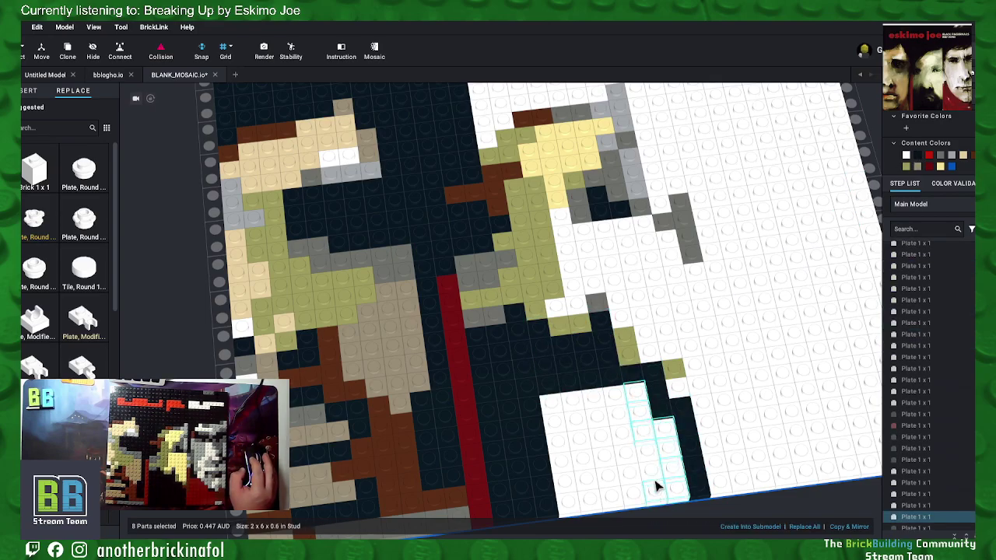
pyautogui.keyDown('ctrl'); pyautogui.click(656, 487); pyautogui.keyUp('ctrl')
pyautogui.keyDown('ctrl'); pyautogui.click(612, 425); pyautogui.keyUp('ctrl')
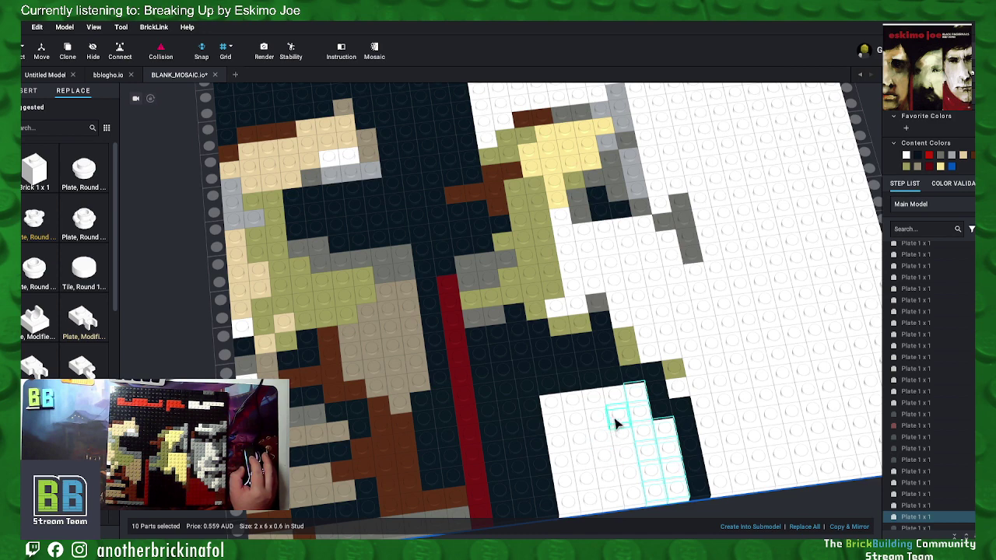
pyautogui.keyDown('ctrl'); pyautogui.click(613, 391); pyautogui.keyUp('ctrl')
pyautogui.keyDown('ctrl'); pyautogui.click(620, 415); pyautogui.keyUp('ctrl')
pyautogui.keyDown('ctrl'); pyautogui.click(623, 435); pyautogui.keyUp('ctrl')
pyautogui.keyDown('ctrl'); pyautogui.click(627, 454); pyautogui.keyUp('ctrl')
pyautogui.keyDown('ctrl'); pyautogui.click(634, 499); pyautogui.keyUp('ctrl')
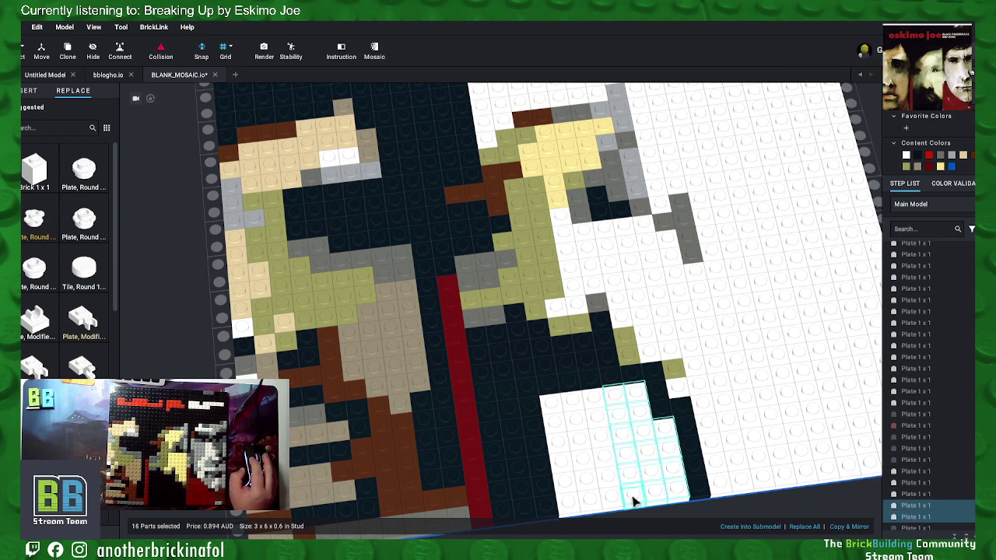
pyautogui.keyDown('ctrl'); pyautogui.click(618, 498); pyautogui.keyUp('ctrl')
pyautogui.keyDown('ctrl'); pyautogui.click(615, 477); pyautogui.keyUp('ctrl')
pyautogui.keyDown('ctrl'); pyautogui.click(610, 464); pyautogui.keyUp('ctrl')
pyautogui.keyDown('ctrl'); pyautogui.click(606, 448); pyautogui.keyUp('ctrl')
pyautogui.keyDown('ctrl'); pyautogui.click(592, 395); pyautogui.keyUp('ctrl')
pyautogui.keyDown('ctrl'); pyautogui.click(573, 402); pyautogui.keyUp('ctrl')
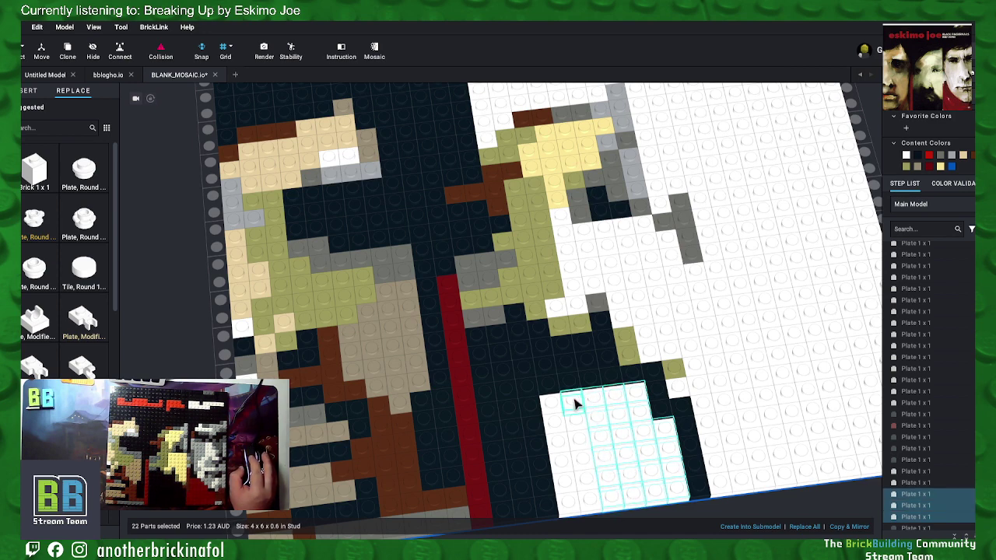
pyautogui.keyDown('ctrl'); pyautogui.click(575, 424); pyautogui.keyUp('ctrl')
pyautogui.keyDown('ctrl'); pyautogui.click(578, 444); pyautogui.keyUp('ctrl')
pyautogui.keyDown('ctrl'); pyautogui.click(584, 465); pyautogui.keyUp('ctrl')
pyautogui.keyDown('ctrl'); pyautogui.click(588, 483); pyautogui.keyUp('ctrl')
pyautogui.keyDown('ctrl'); pyautogui.click(593, 498); pyautogui.keyUp('ctrl')
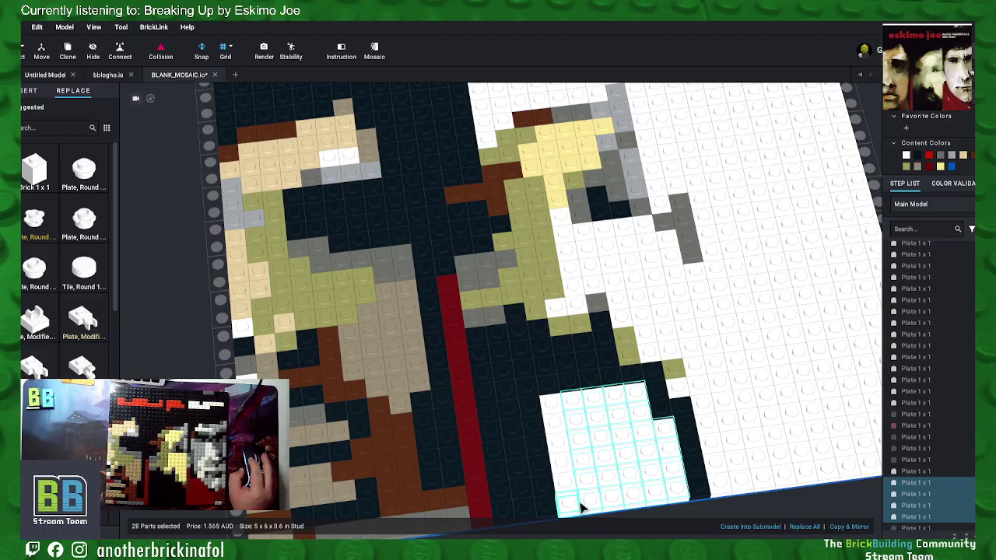
pyautogui.keyDown('ctrl'); pyautogui.click(574, 504); pyautogui.keyUp('ctrl')
pyautogui.keyDown('ctrl'); pyautogui.click(568, 486); pyautogui.keyUp('ctrl')
pyautogui.keyDown('ctrl'); pyautogui.click(561, 447); pyautogui.keyUp('ctrl')
pyautogui.keyDown('ctrl'); pyautogui.click(554, 425); pyautogui.keyUp('ctrl')
pyautogui.keyDown('ctrl'); pyautogui.click(550, 404); pyautogui.keyUp('ctrl')
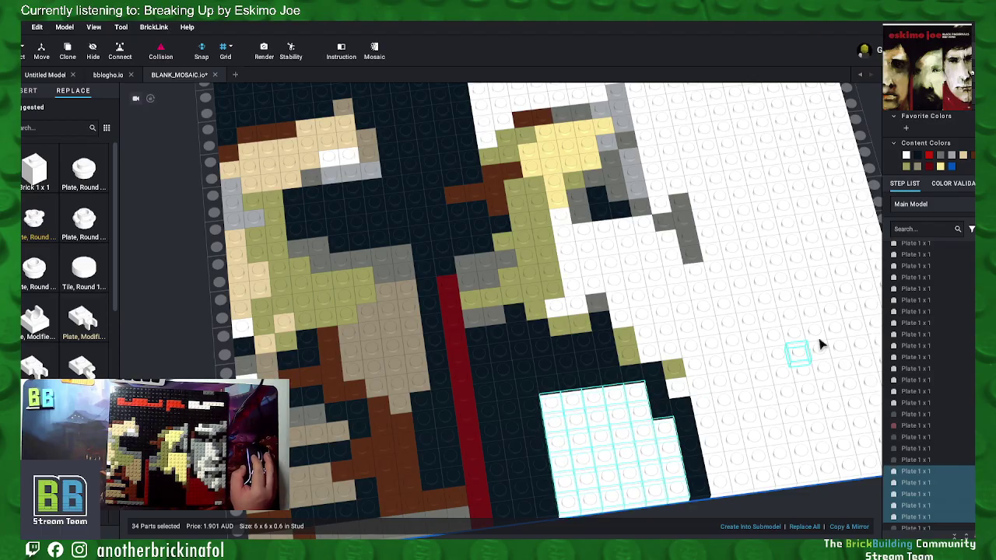
pyautogui.click(920, 158)
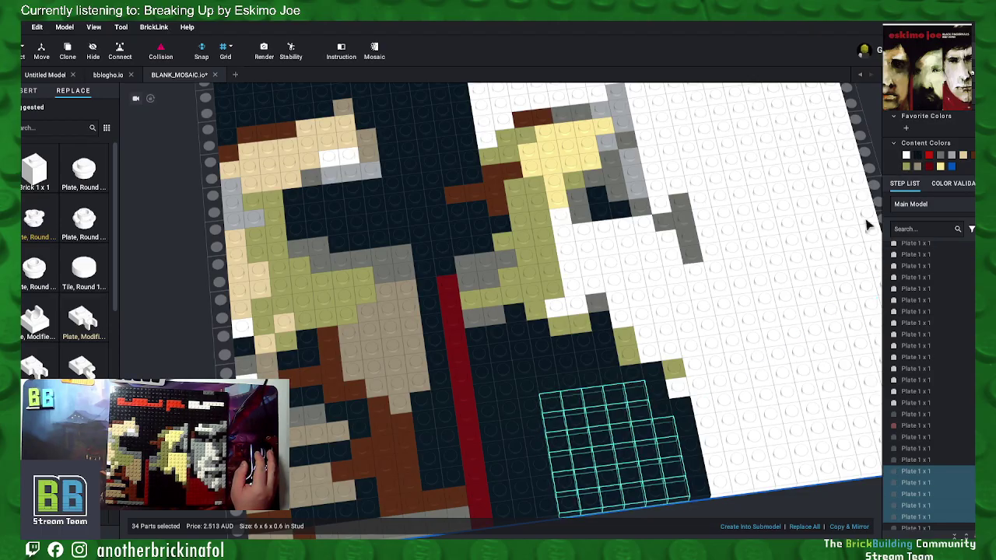
pyautogui.click(804, 465)
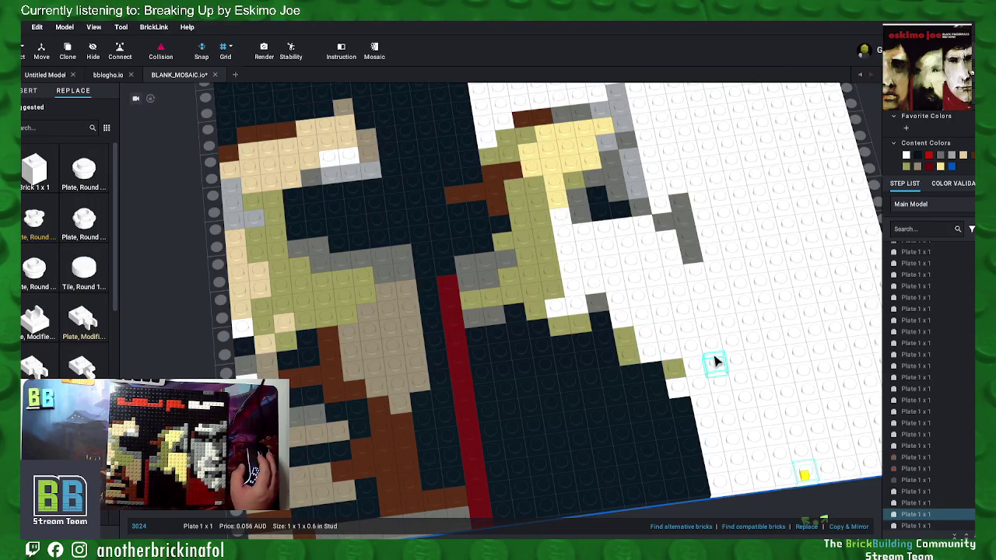
# Step: Recolor the single white plate directly below the two-plate Light Yellow column under the middle face's eye olive
pyautogui.scroll(1, 534, 358)
pyautogui.scroll(1, 533, 358)
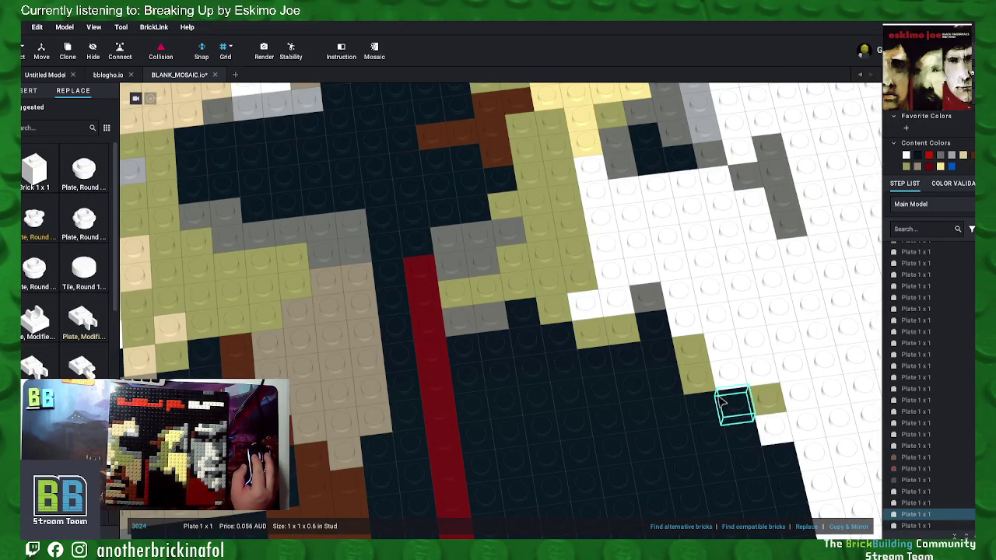
pyautogui.moveTo(790, 424); pyautogui.dragTo(618, 364, button='middle')
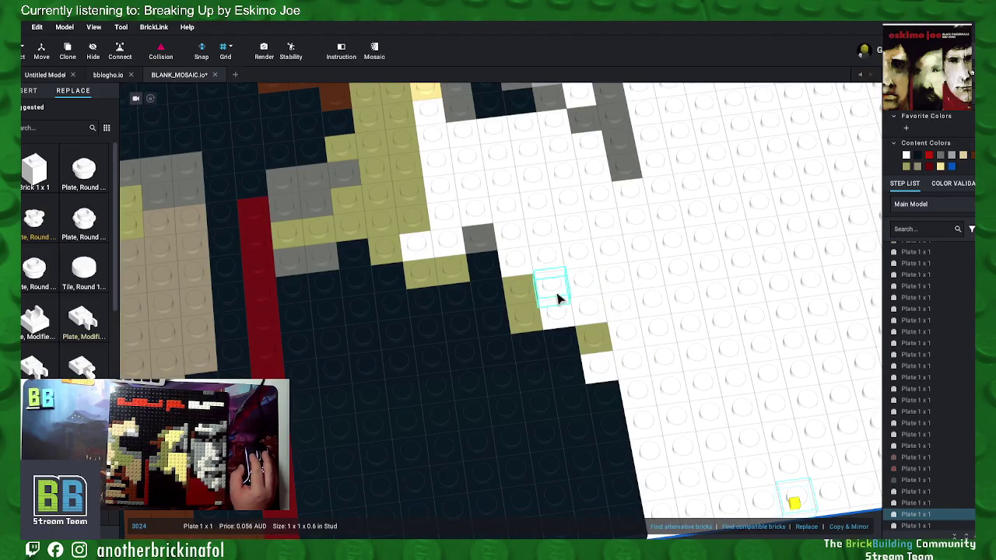
pyautogui.moveTo(571, 251); pyautogui.dragTo(573, 291, button='middle')
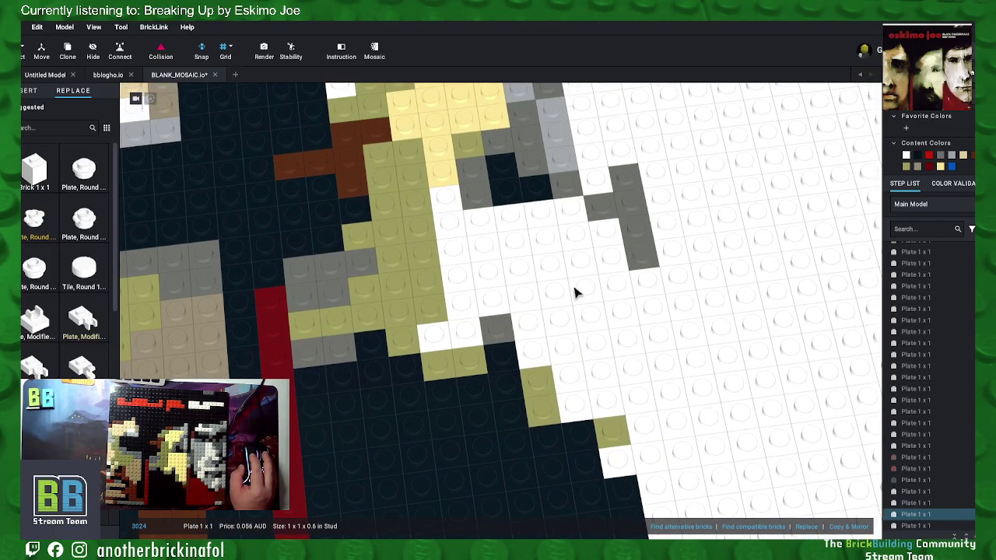
pyautogui.click(445, 200)
pyautogui.click(906, 165)
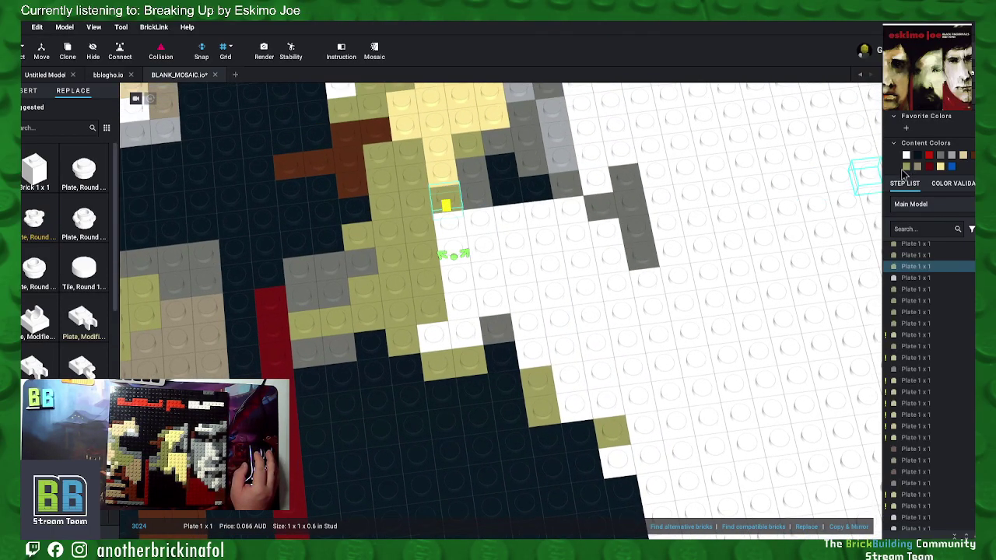
# Step: Recolor the 32 white plates of the middle face's cheek and chin, between the olive strip and the olive steps, Light Yellow
pyautogui.click(460, 233)
pyautogui.keyDown('ctrl'); pyautogui.click(460, 256); pyautogui.keyUp('ctrl')
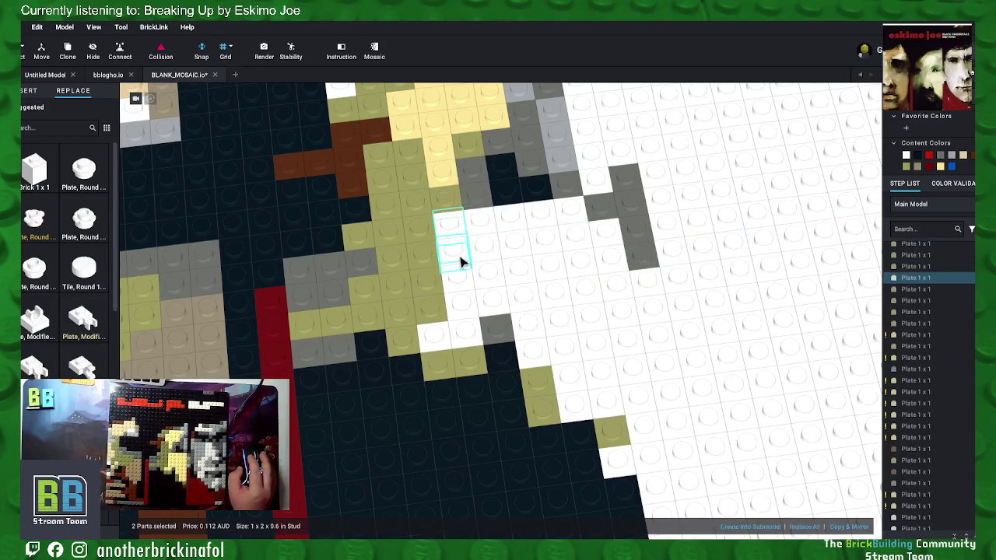
pyautogui.keyDown('ctrl'); pyautogui.click(462, 280); pyautogui.keyUp('ctrl')
pyautogui.keyDown('ctrl'); pyautogui.click(462, 303); pyautogui.keyUp('ctrl')
pyautogui.keyDown('ctrl'); pyautogui.click(489, 231); pyautogui.keyUp('ctrl')
pyautogui.keyDown('ctrl'); pyautogui.click(489, 274); pyautogui.keyUp('ctrl')
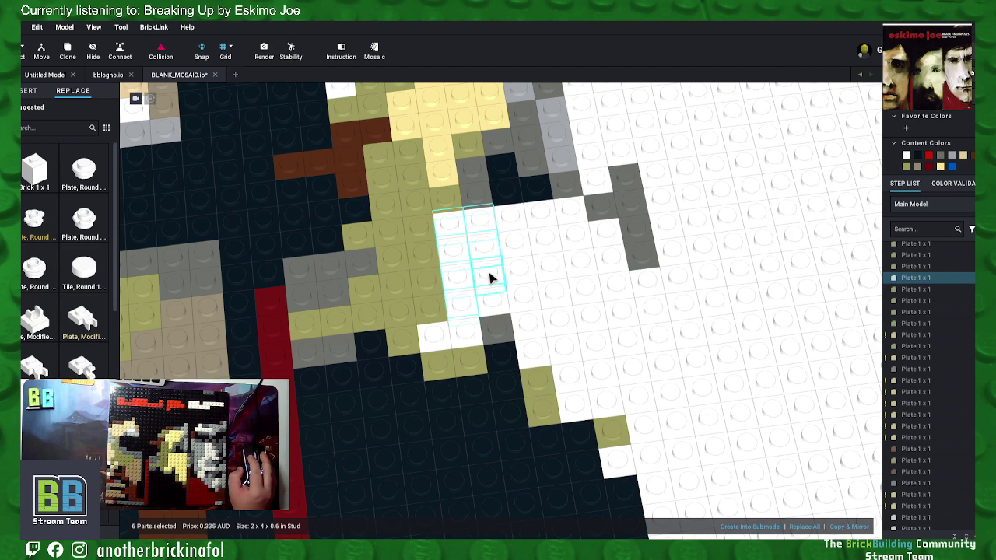
pyautogui.keyDown('ctrl'); pyautogui.click(490, 300); pyautogui.keyUp('ctrl')
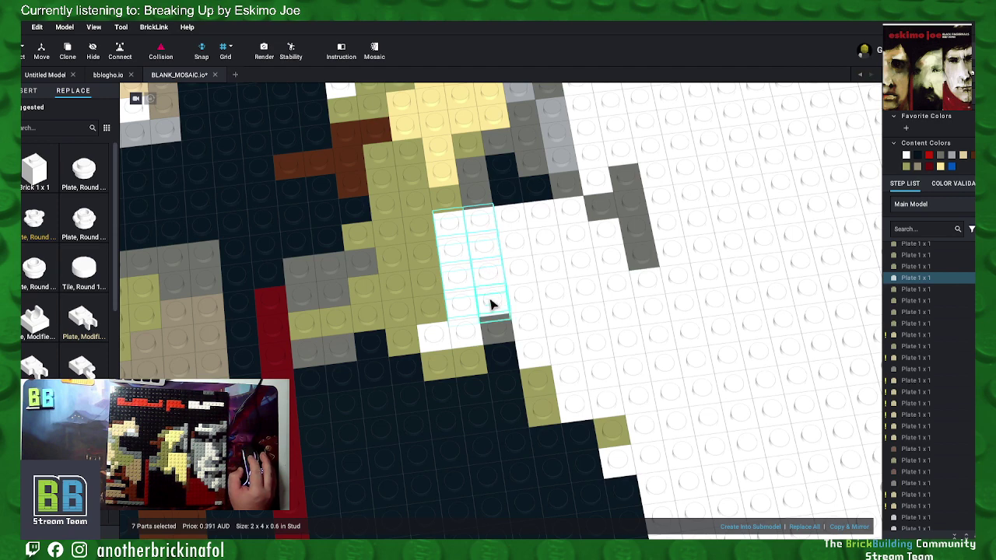
pyautogui.keyDown('ctrl'); pyautogui.click(465, 333); pyautogui.keyUp('ctrl')
pyautogui.keyDown('ctrl'); pyautogui.click(437, 336); pyautogui.keyUp('ctrl')
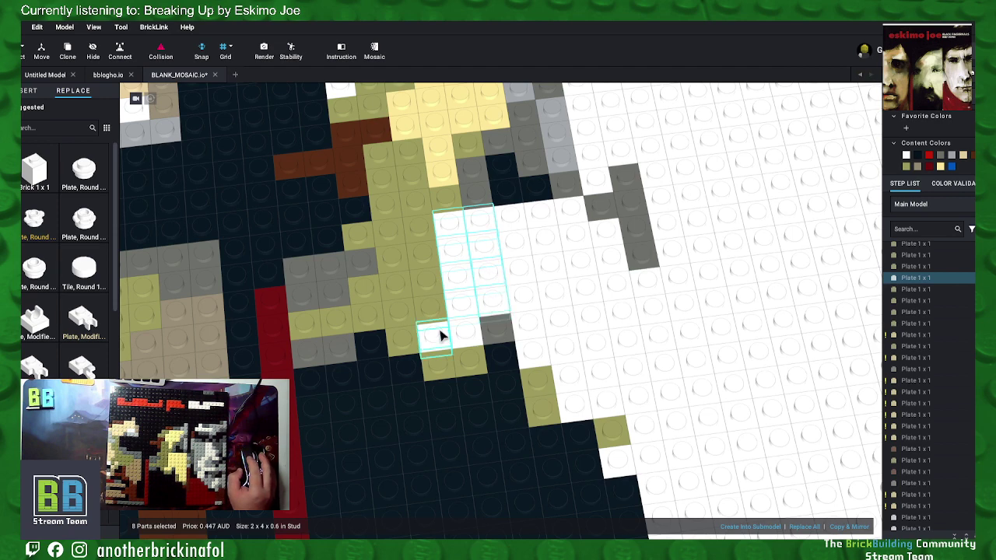
pyautogui.keyDown('ctrl'); pyautogui.click(544, 409); pyautogui.keyUp('ctrl')
pyautogui.keyDown('ctrl'); pyautogui.click(547, 407); pyautogui.keyUp('ctrl')
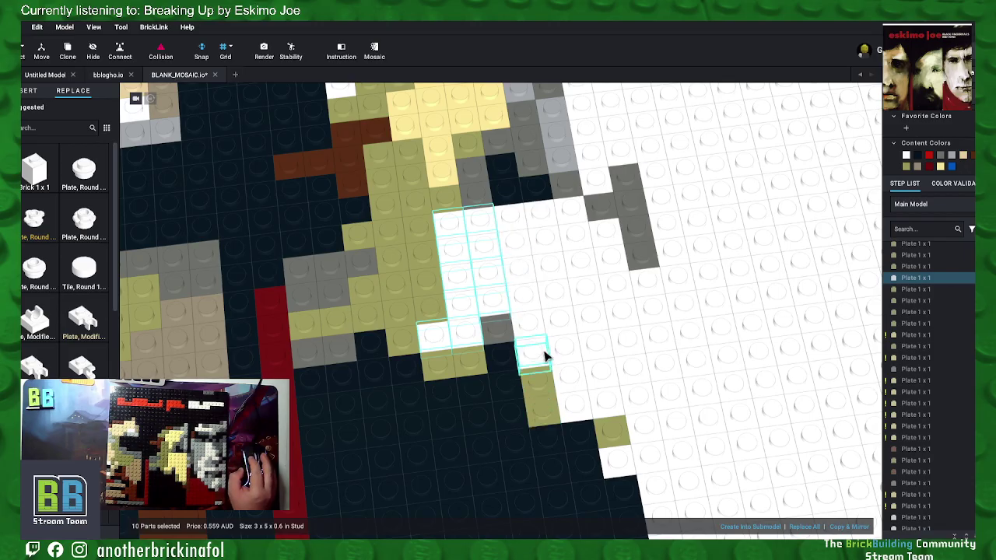
pyautogui.keyDown('ctrl'); pyautogui.click(518, 223); pyautogui.keyUp('ctrl')
pyautogui.keyDown('ctrl'); pyautogui.click(521, 248); pyautogui.keyUp('ctrl')
pyautogui.keyDown('ctrl'); pyautogui.click(524, 274); pyautogui.keyUp('ctrl')
pyautogui.keyDown('ctrl'); pyautogui.click(528, 300); pyautogui.keyUp('ctrl')
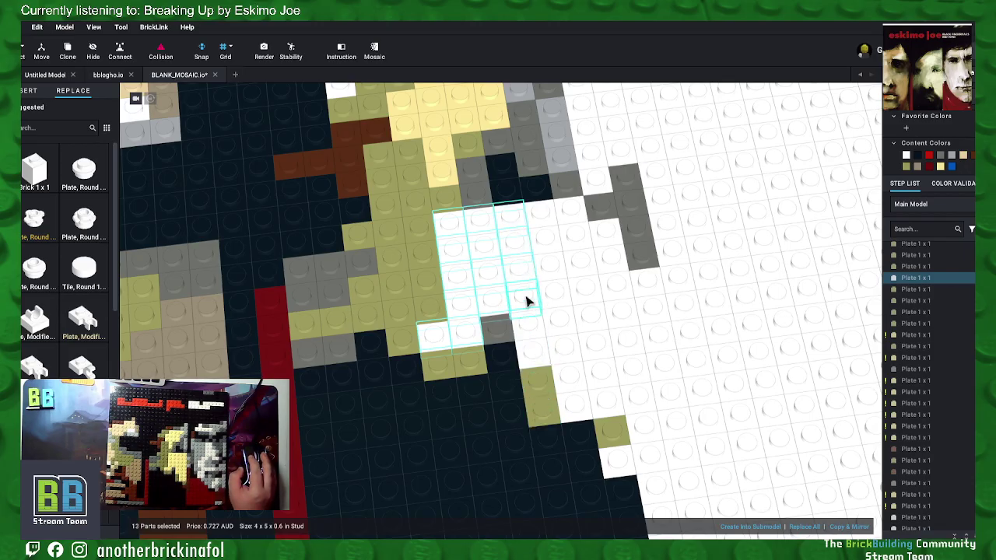
pyautogui.keyDown('ctrl'); pyautogui.click(543, 220); pyautogui.keyUp('ctrl')
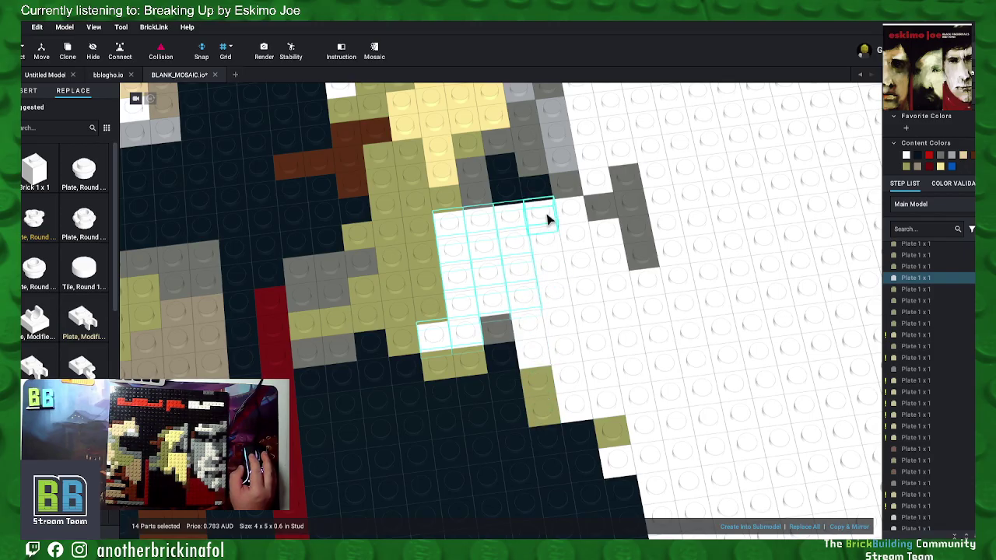
pyautogui.keyDown('ctrl'); pyautogui.click(547, 215); pyautogui.keyUp('ctrl')
pyautogui.keyDown('ctrl'); pyautogui.click(548, 241); pyautogui.keyUp('ctrl')
pyautogui.keyDown('ctrl'); pyautogui.click(549, 266); pyautogui.keyUp('ctrl')
pyautogui.keyDown('ctrl'); pyautogui.click(536, 328); pyautogui.keyUp('ctrl')
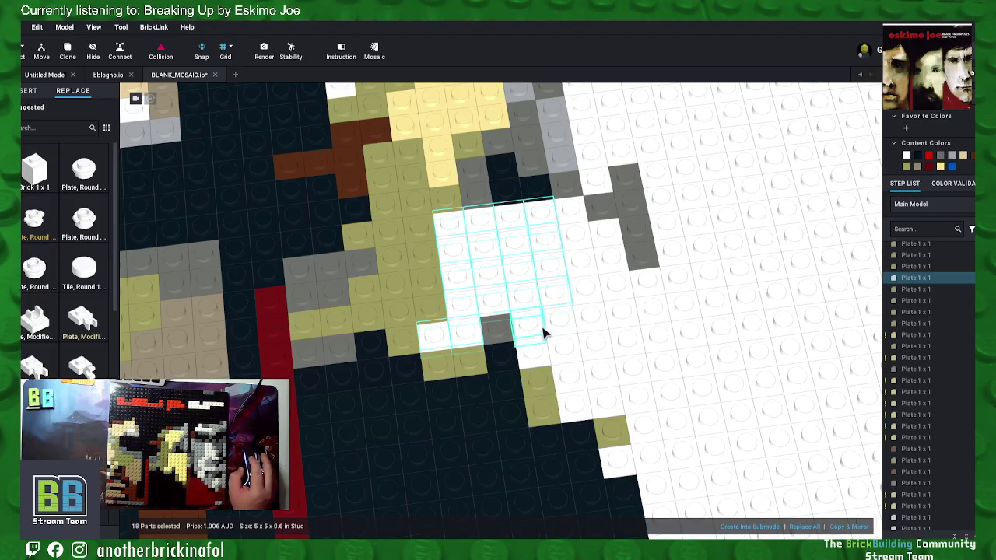
pyautogui.keyDown('ctrl'); pyautogui.click(539, 348); pyautogui.keyUp('ctrl')
pyautogui.keyDown('ctrl'); pyautogui.click(563, 331); pyautogui.keyUp('ctrl')
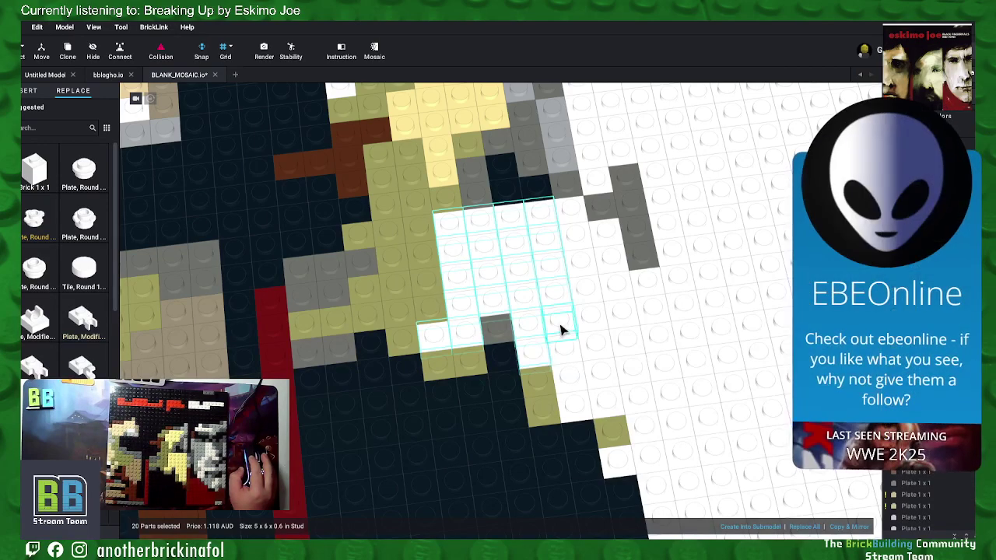
pyautogui.keyDown('ctrl'); pyautogui.click(566, 348); pyautogui.keyUp('ctrl')
pyautogui.keyDown('ctrl'); pyautogui.click(557, 369); pyautogui.keyUp('ctrl')
pyautogui.keyDown('ctrl'); pyautogui.click(574, 389); pyautogui.keyUp('ctrl')
pyautogui.keyDown('ctrl'); pyautogui.click(606, 403); pyautogui.keyUp('ctrl')
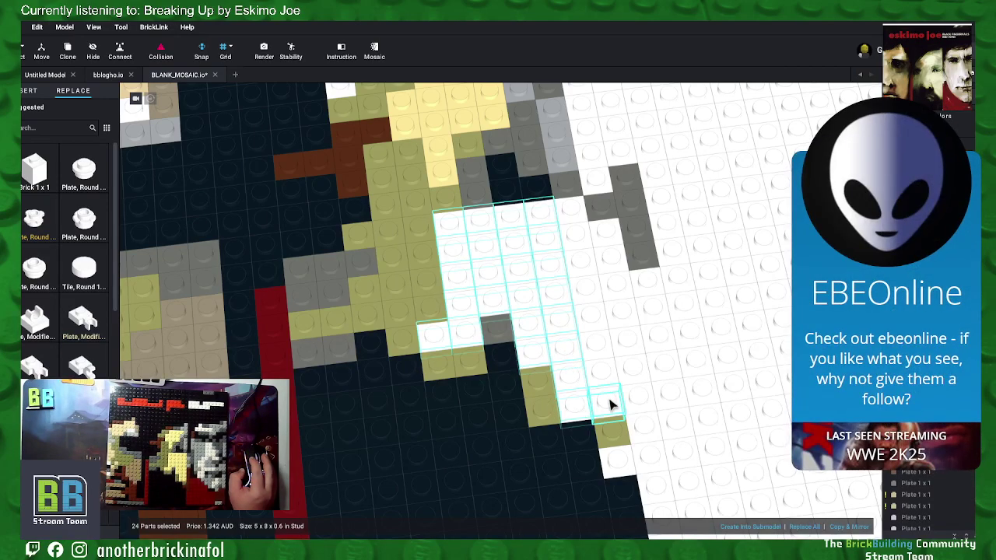
pyautogui.keyDown('ctrl'); pyautogui.click(606, 407); pyautogui.keyUp('ctrl')
pyautogui.keyDown('ctrl'); pyautogui.click(606, 380); pyautogui.keyUp('ctrl')
pyautogui.keyDown('ctrl'); pyautogui.click(602, 359); pyautogui.keyUp('ctrl')
pyautogui.keyDown('ctrl'); pyautogui.click(596, 324); pyautogui.keyUp('ctrl')
pyautogui.keyDown('ctrl'); pyautogui.click(591, 297); pyautogui.keyUp('ctrl')
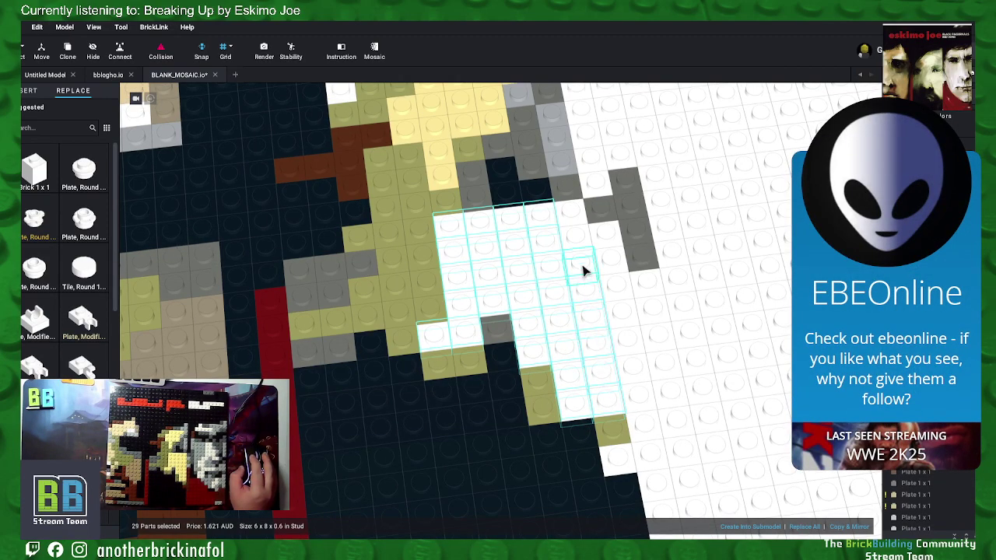
pyautogui.keyDown('ctrl'); pyautogui.click(585, 269); pyautogui.keyUp('ctrl')
pyautogui.keyDown('ctrl'); pyautogui.click(582, 243); pyautogui.keyUp('ctrl')
pyautogui.keyDown('ctrl'); pyautogui.click(577, 221); pyautogui.keyUp('ctrl')
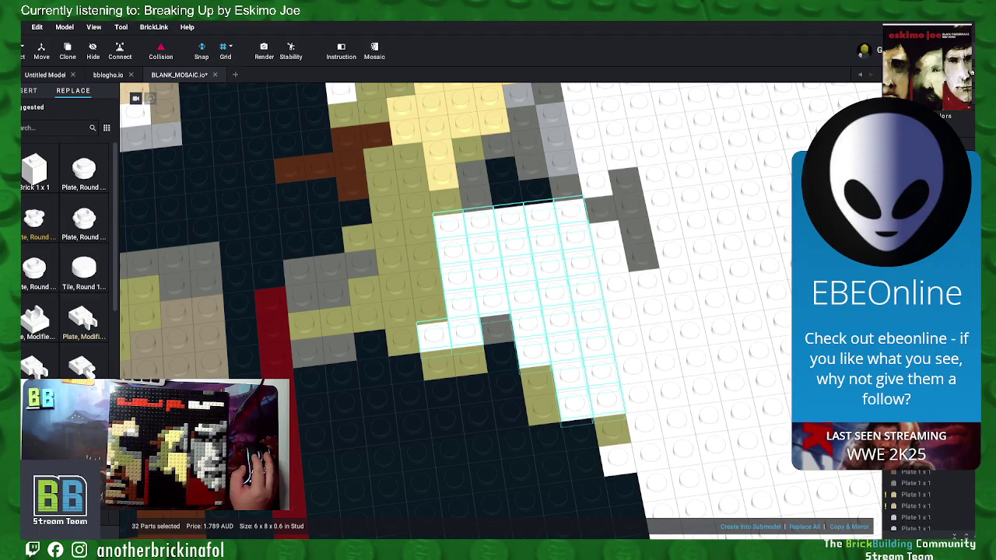
pyautogui.click(951, 155)
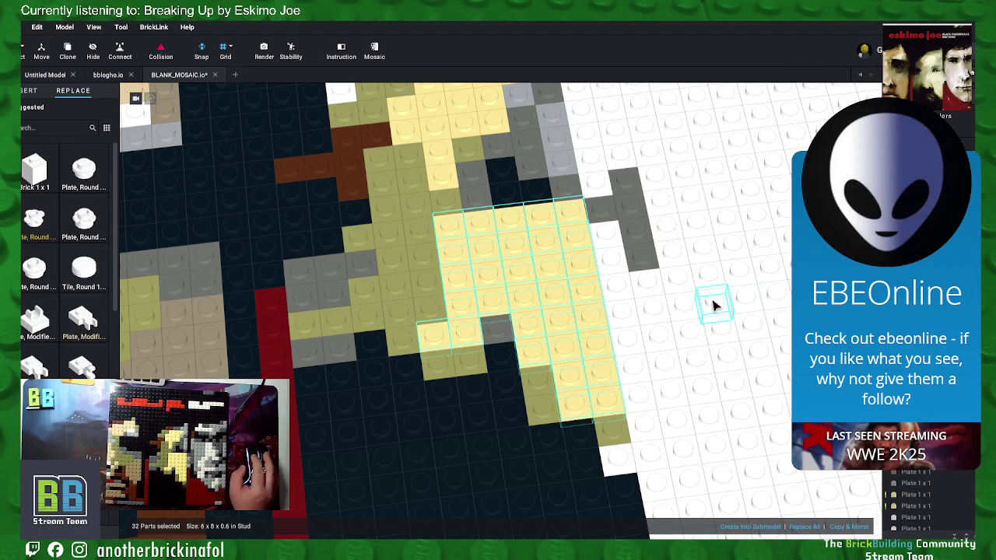
# Step: Recolor the white plate below the olive chin plate and the seven-plate column along the middle face's right edge brown
pyautogui.click(616, 461)
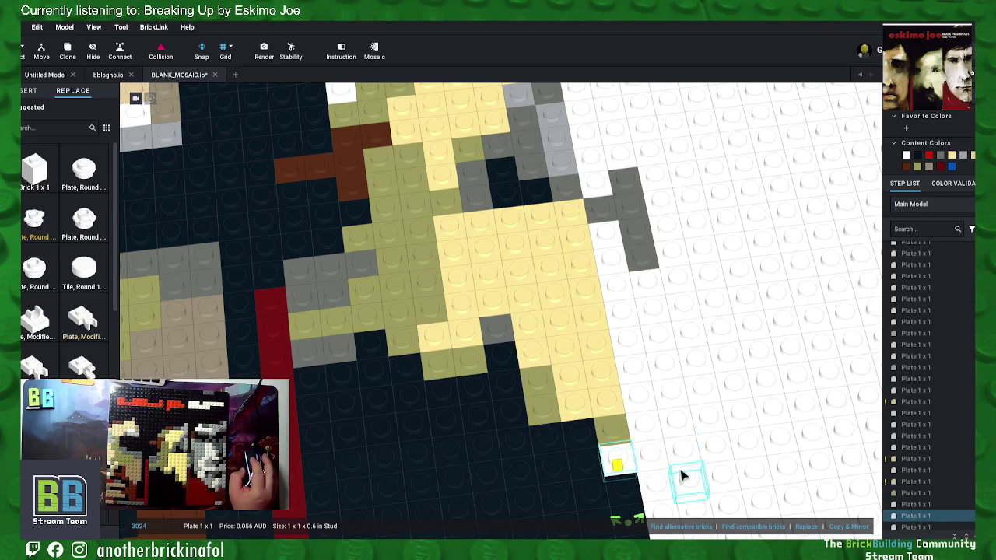
pyautogui.keyDown('ctrl'); pyautogui.click(658, 484); pyautogui.keyUp('ctrl')
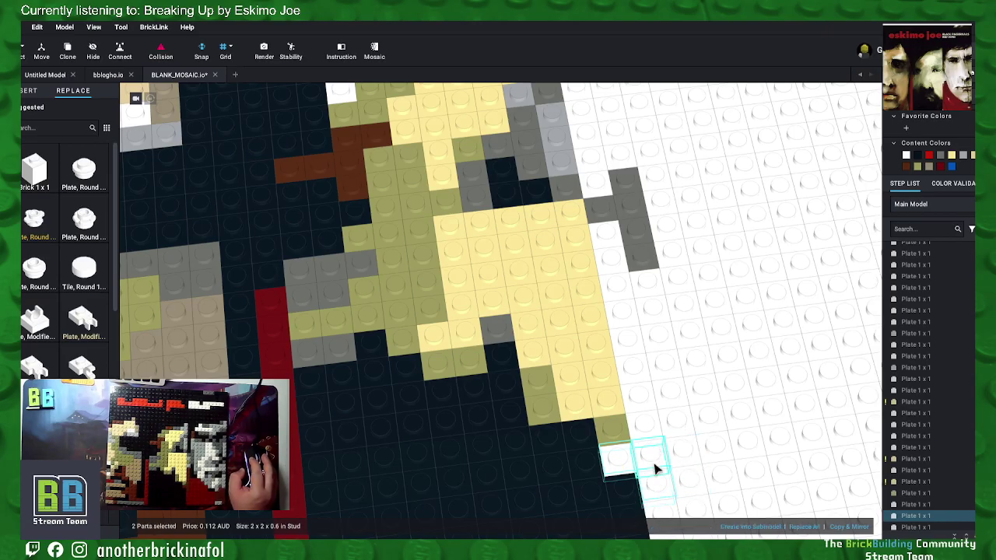
pyautogui.keyDown('ctrl'); pyautogui.click(655, 461); pyautogui.keyUp('ctrl')
pyautogui.keyDown('ctrl'); pyautogui.click(648, 424); pyautogui.keyUp('ctrl')
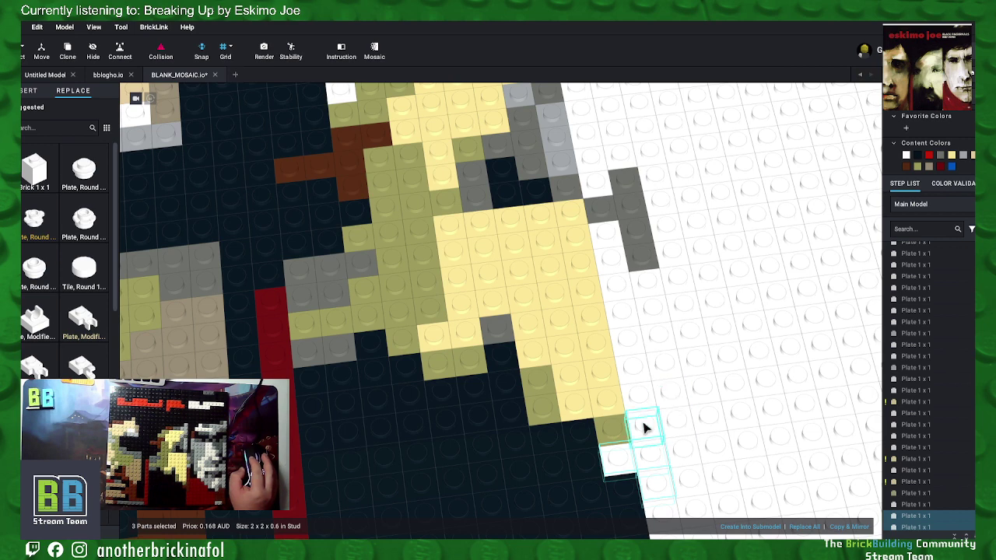
pyautogui.keyDown('ctrl'); pyautogui.click(645, 401); pyautogui.keyUp('ctrl')
pyautogui.keyDown('ctrl'); pyautogui.click(641, 377); pyautogui.keyUp('ctrl')
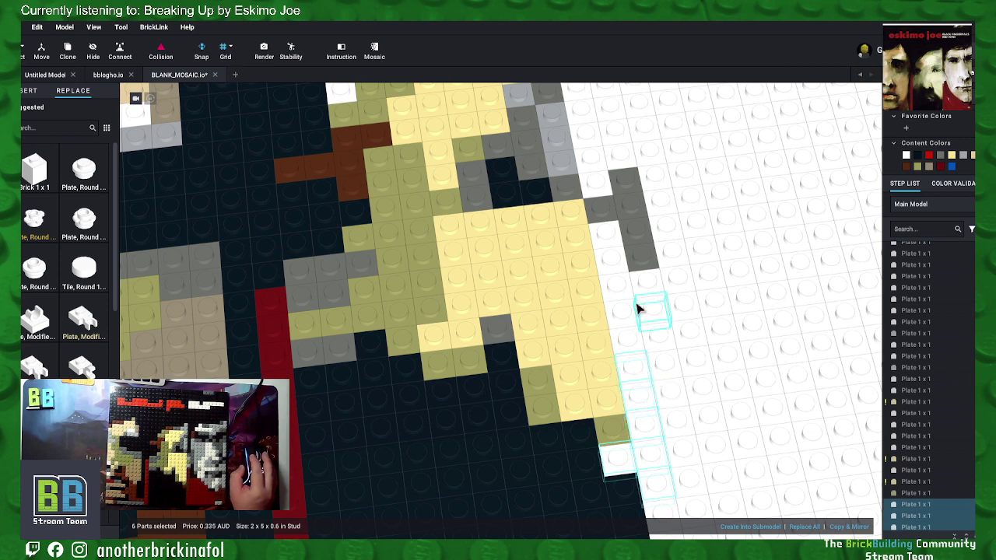
pyautogui.keyDown('ctrl'); pyautogui.click(629, 344); pyautogui.keyUp('ctrl')
pyautogui.keyDown('ctrl'); pyautogui.click(625, 315); pyautogui.keyUp('ctrl')
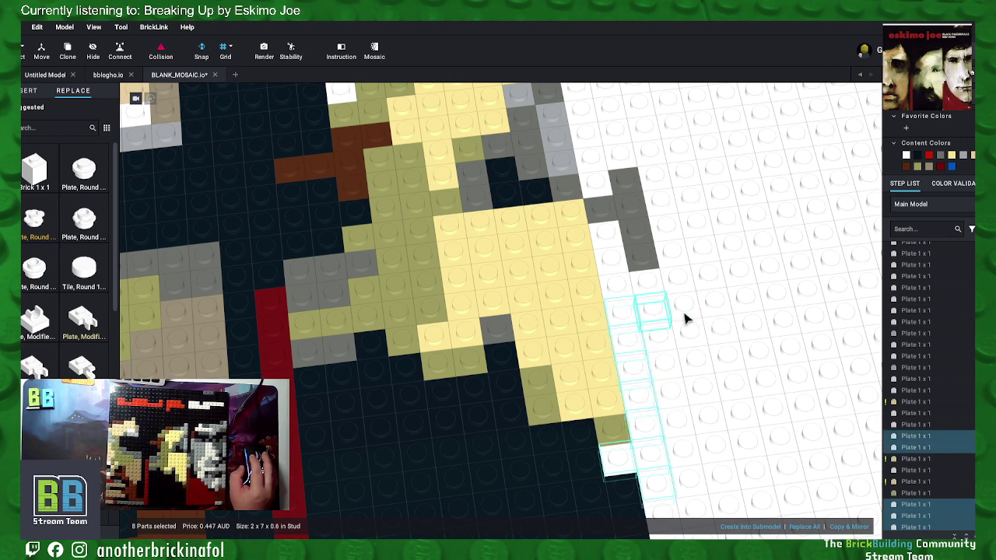
pyautogui.click(907, 168)
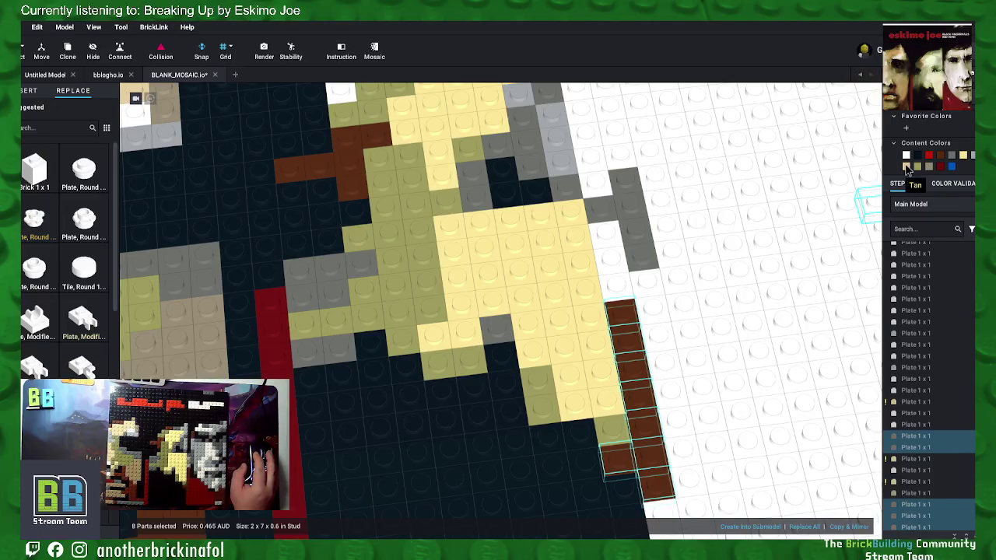
# Step: Recolor the three white plates above the brown column between cheek and dark gray plates, the middle one olive and the outer two light gray
pyautogui.click(618, 265)
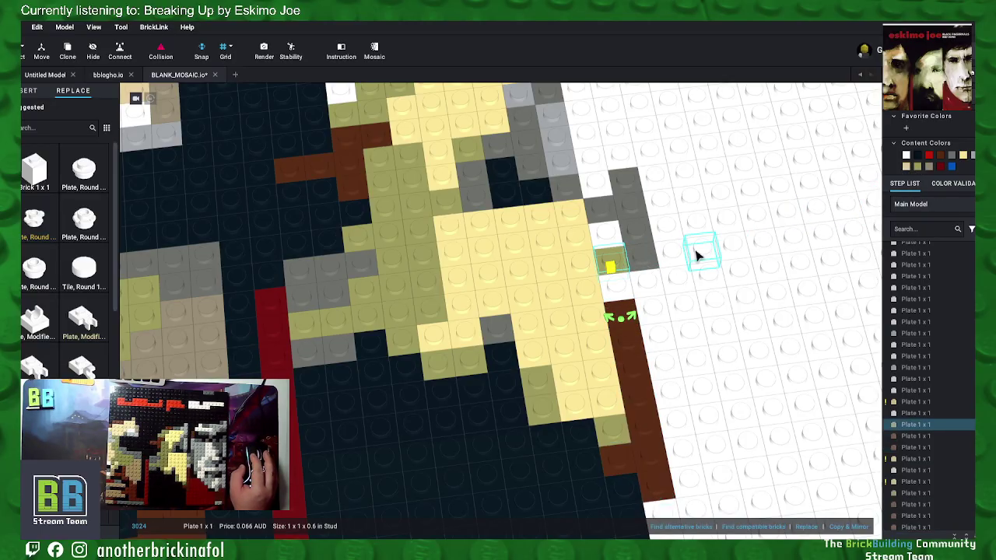
pyautogui.click(604, 232)
pyautogui.keyDown('shift'); pyautogui.click(619, 289); pyautogui.keyUp('shift')
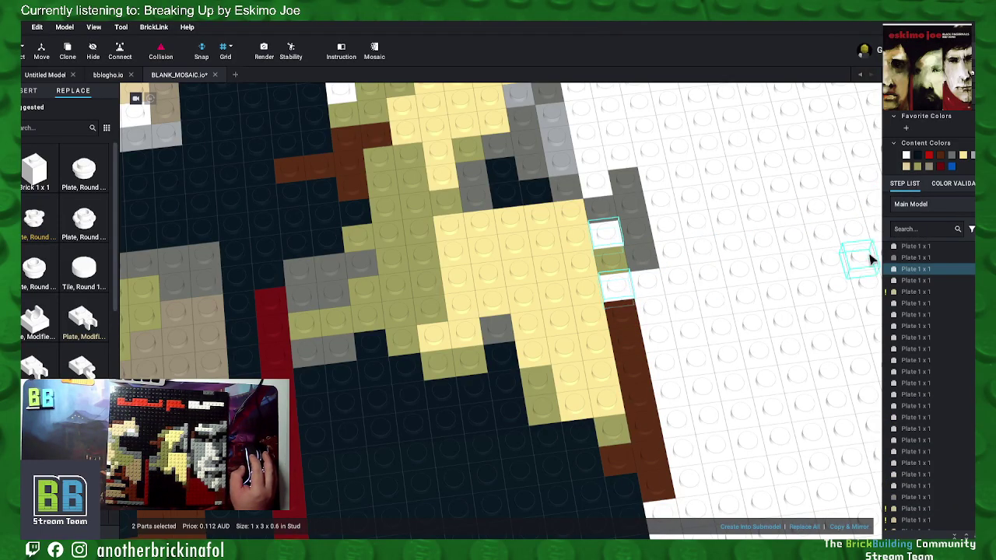
pyautogui.click(973, 157)
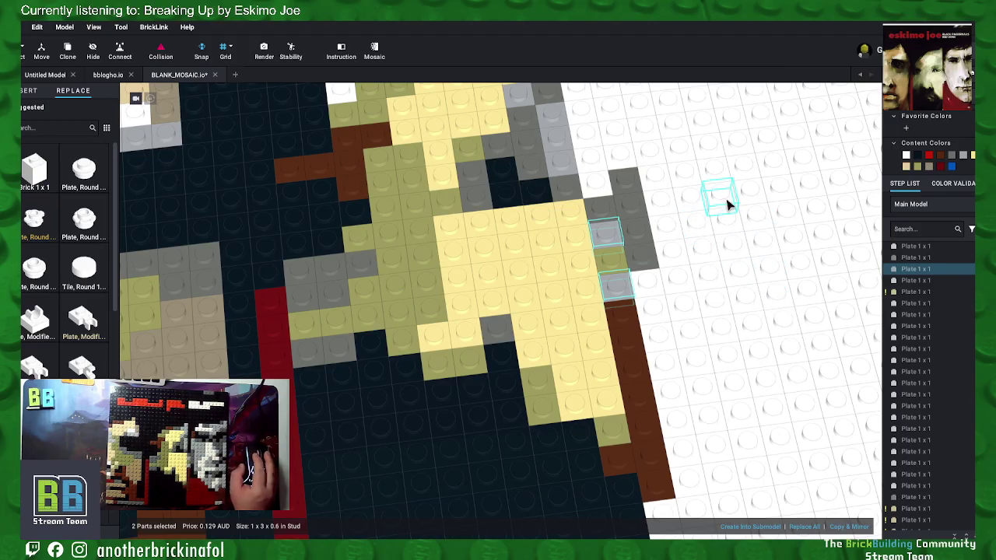
# Step: Recolor the 35 white plates beside and below the brown column dark red, five columns wide down to the mosaic's lower edge
pyautogui.moveTo(722, 356); pyautogui.dragTo(677, 319, button='middle')
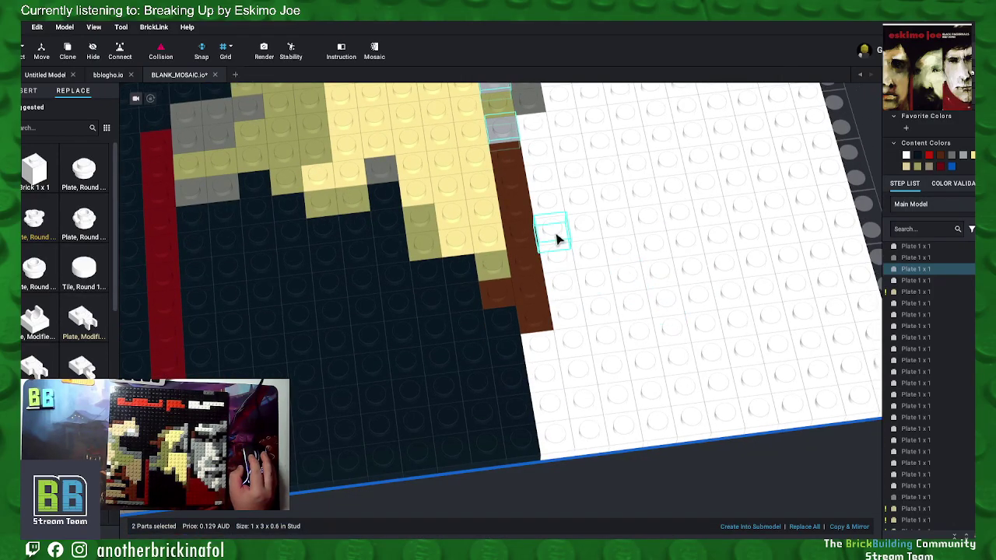
pyautogui.moveTo(557, 237)
pyautogui.mouseDown()
pyautogui.moveTo(578, 374)
pyautogui.moveTo(565, 405)
pyautogui.moveTo(589, 405)
pyautogui.moveTo(578, 436)
pyautogui.moveTo(595, 445)
pyautogui.mouseUp()
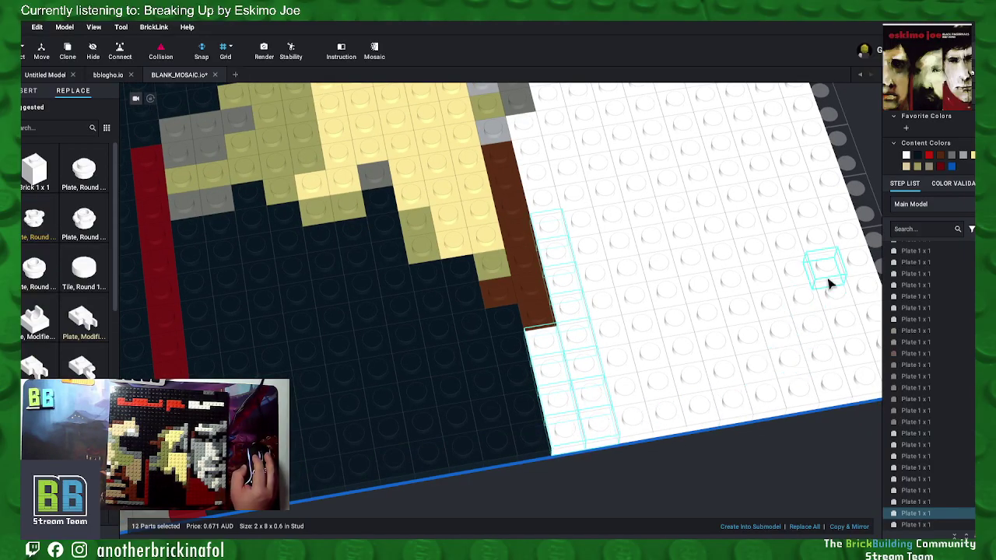
pyautogui.click(943, 168)
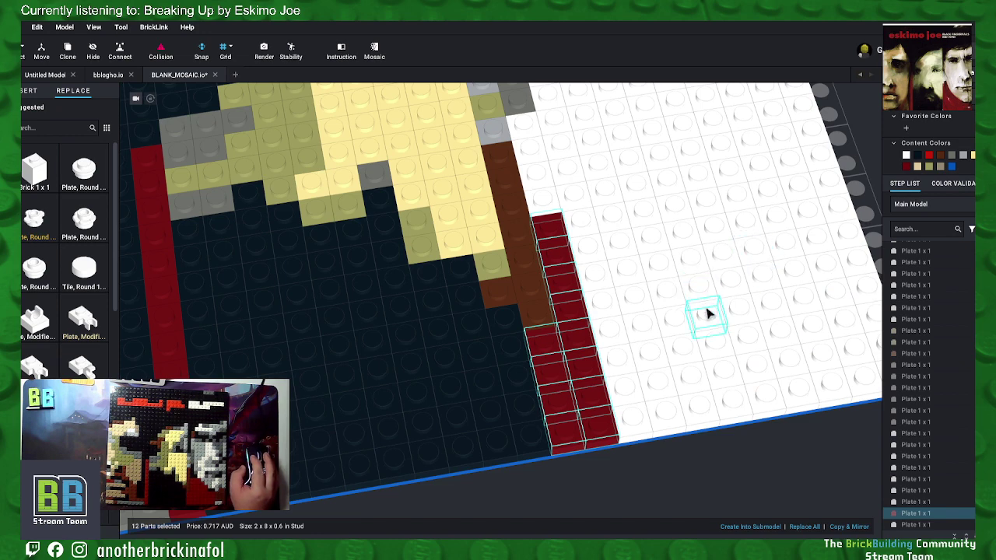
pyautogui.click(585, 229)
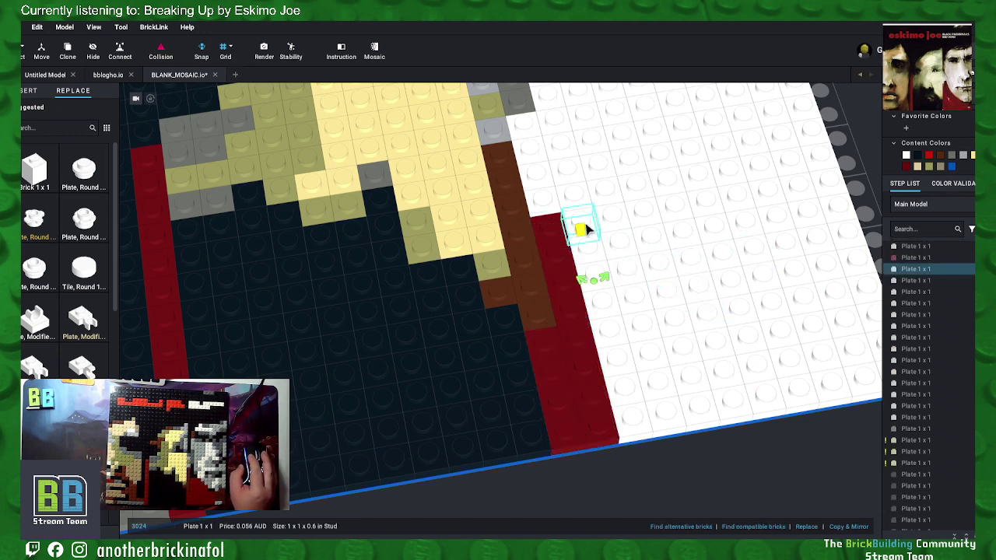
pyautogui.moveTo(590, 235)
pyautogui.mouseDown()
pyautogui.moveTo(611, 233)
pyautogui.moveTo(620, 249)
pyautogui.moveTo(611, 273)
pyautogui.moveTo(655, 241)
pyautogui.moveTo(599, 280)
pyautogui.moveTo(630, 416)
pyautogui.moveTo(641, 274)
pyautogui.moveTo(658, 405)
pyautogui.moveTo(664, 280)
pyautogui.moveTo(689, 391)
pyautogui.moveTo(722, 367)
pyautogui.mouseUp()
pyautogui.click(906, 167)
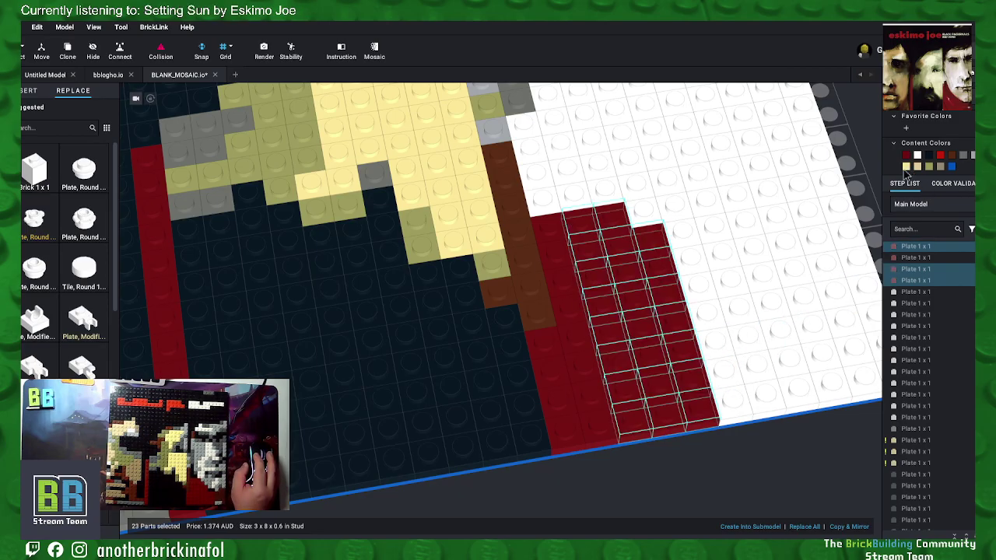
# Step: Extend the dark red block rightward along the lower edge with a six-plate column and a two-wide, four-high group of white plates
pyautogui.click(762, 457)
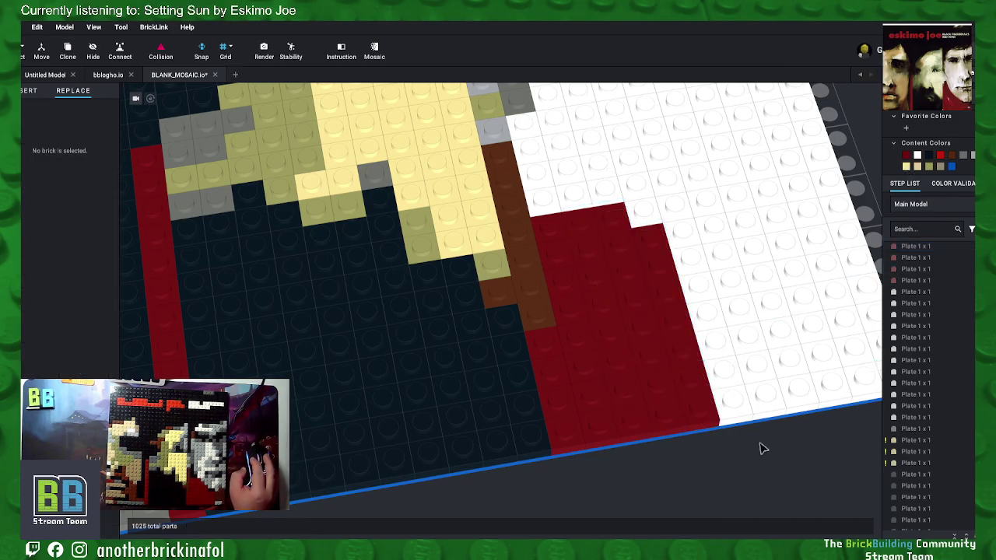
pyautogui.moveTo(755, 436)
pyautogui.mouseDown(button='right')
pyautogui.moveTo(762, 451)
pyautogui.moveTo(749, 451)
pyautogui.mouseUp(button='right')
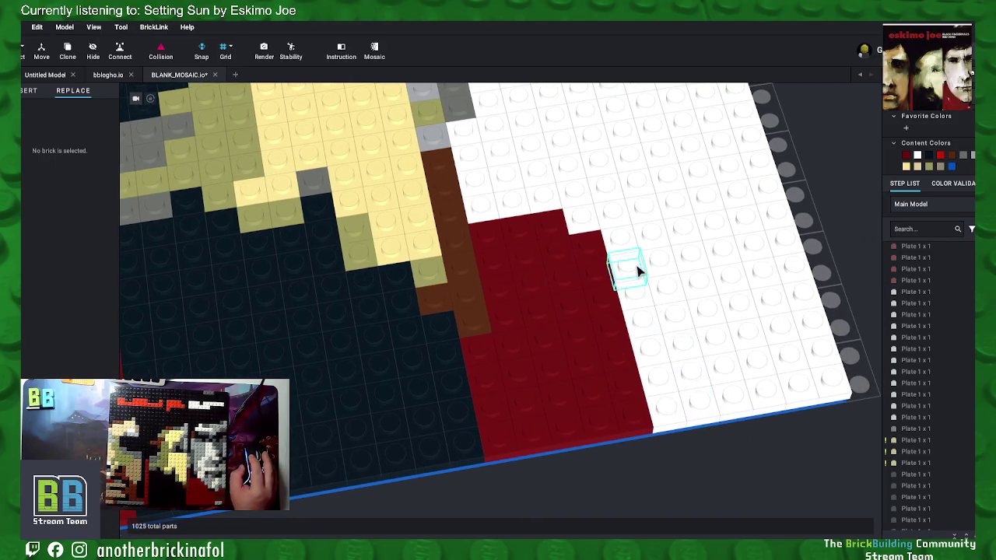
pyautogui.moveTo(636, 270); pyautogui.dragTo(669, 424)
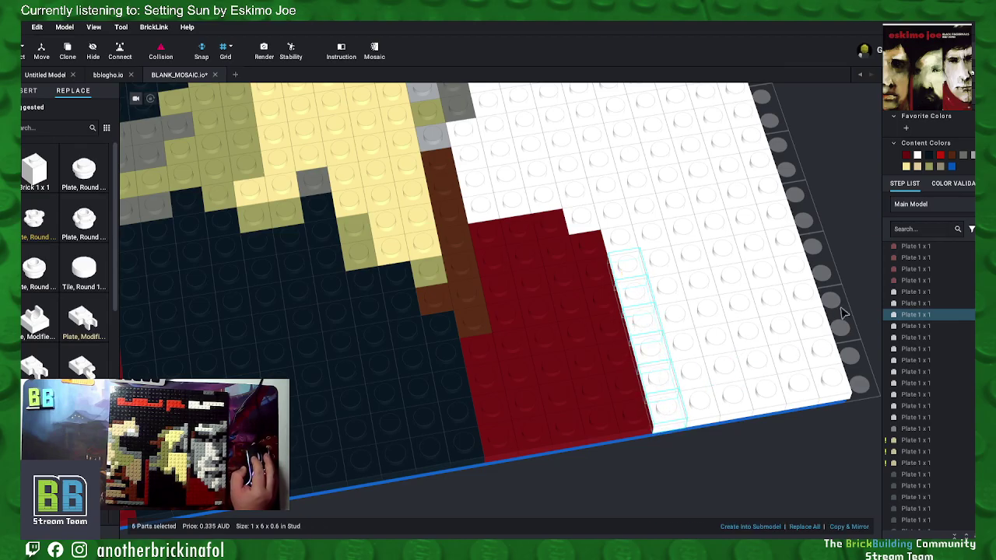
pyautogui.click(907, 156)
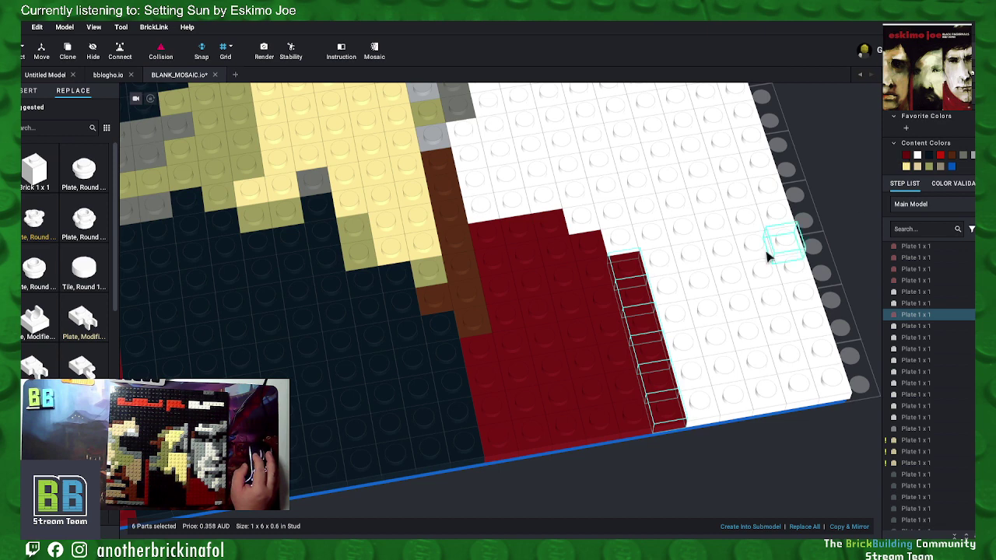
pyautogui.moveTo(682, 323)
pyautogui.mouseDown()
pyautogui.moveTo(707, 322)
pyautogui.moveTo(710, 406)
pyautogui.moveTo(731, 411)
pyautogui.mouseUp()
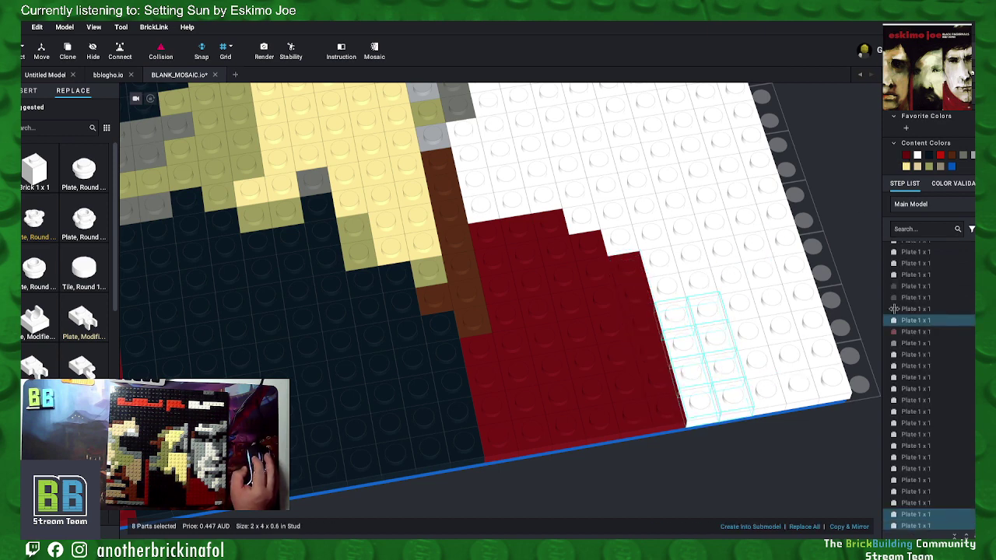
pyautogui.click(907, 158)
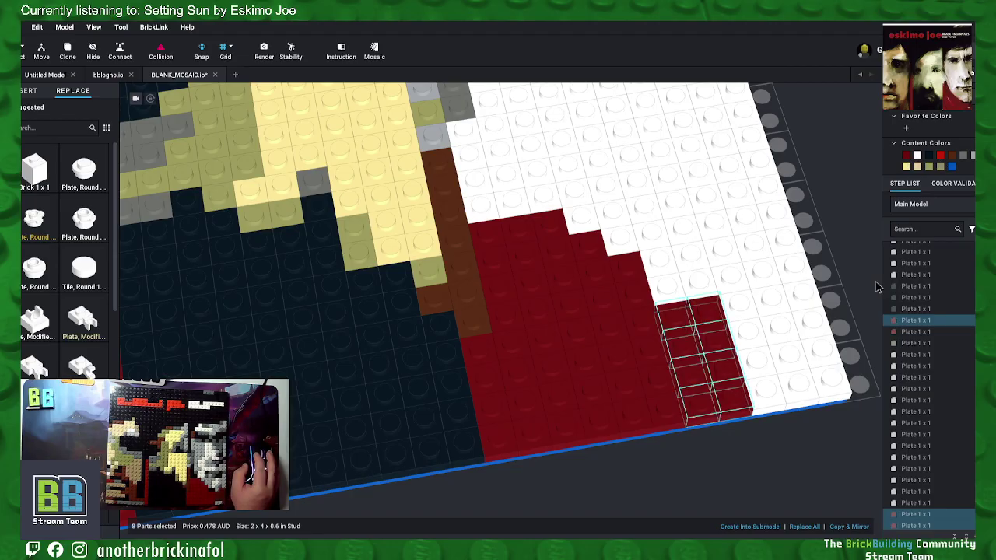
pyautogui.click(823, 442)
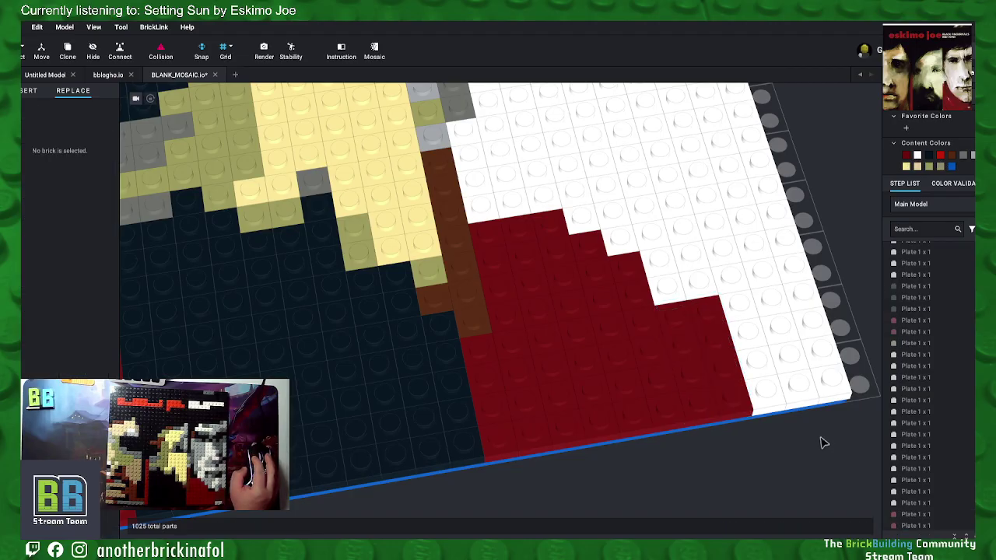
# Step: Recolor the two white plates on the mosaic's lower edge directly right of the dark red block light gray
pyautogui.click(773, 400)
pyautogui.keyDown('shift'); pyautogui.click(797, 383); pyautogui.keyUp('shift')
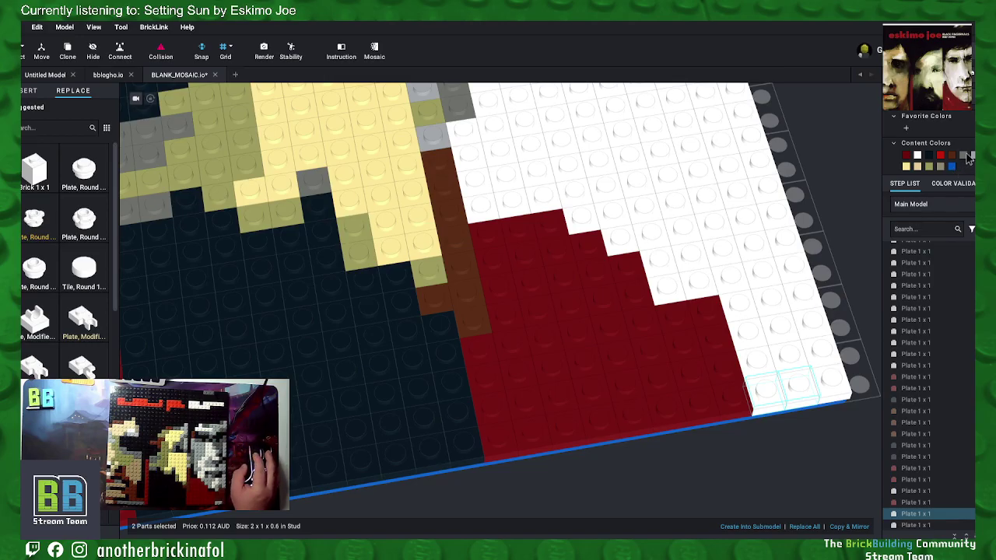
pyautogui.click(963, 156)
pyautogui.click(849, 253)
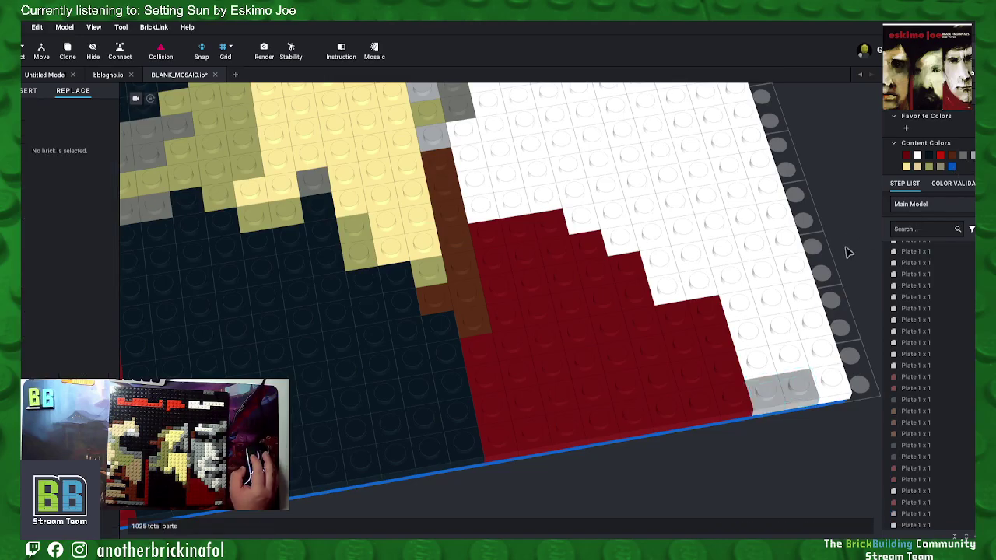
# Step: Recolor the three-plate white column between the dark red block and the right edge, above the light gray pair, brown
pyautogui.click(753, 360)
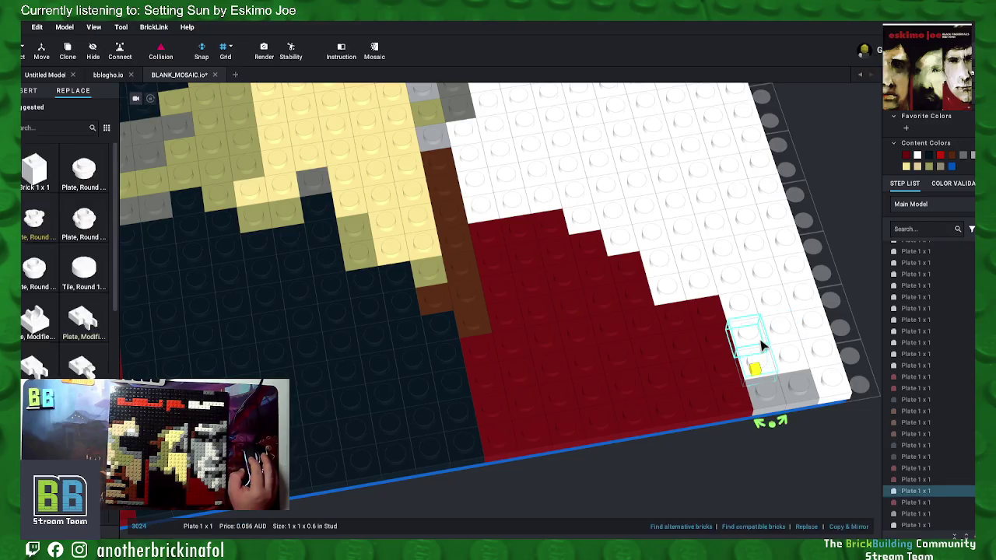
pyautogui.keyDown('ctrl'); pyautogui.click(747, 330); pyautogui.keyUp('ctrl')
pyautogui.keyDown('ctrl'); pyautogui.click(739, 303); pyautogui.keyUp('ctrl')
pyautogui.click(953, 157)
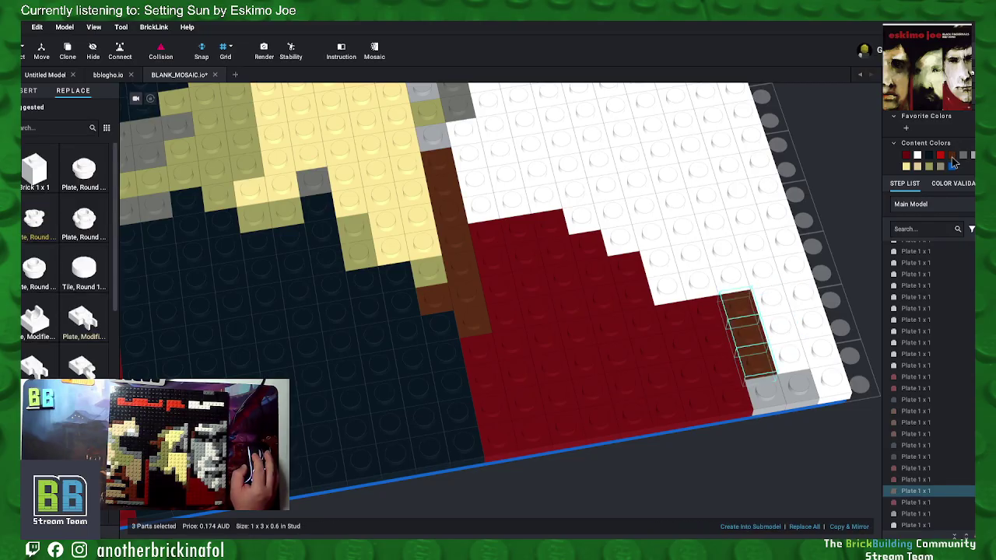
# Step: Recolor the nine remaining white plates in the mosaic's lower-right corner brown, covering the outer two columns beside the three-plate brown column
pyautogui.click(782, 278)
pyautogui.keyDown('ctrl'); pyautogui.click(771, 288); pyautogui.keyUp('ctrl')
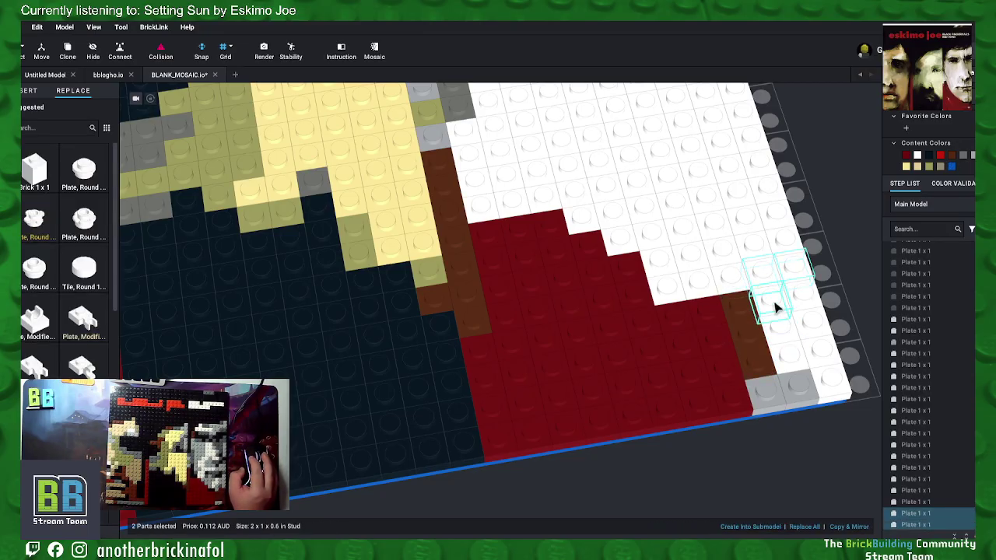
pyautogui.keyDown('ctrl'); pyautogui.click(805, 299); pyautogui.keyUp('ctrl')
pyautogui.keyDown('ctrl'); pyautogui.click(781, 326); pyautogui.keyUp('ctrl')
pyautogui.keyDown('ctrl'); pyautogui.click(811, 325); pyautogui.keyUp('ctrl')
pyautogui.keyDown('ctrl'); pyautogui.click(793, 354); pyautogui.keyUp('ctrl')
pyautogui.keyDown('ctrl'); pyautogui.click(826, 350); pyautogui.keyUp('ctrl')
pyautogui.keyDown('ctrl'); pyautogui.click(805, 383); pyautogui.keyUp('ctrl')
pyautogui.keyDown('ctrl'); pyautogui.click(834, 385); pyautogui.keyUp('ctrl')
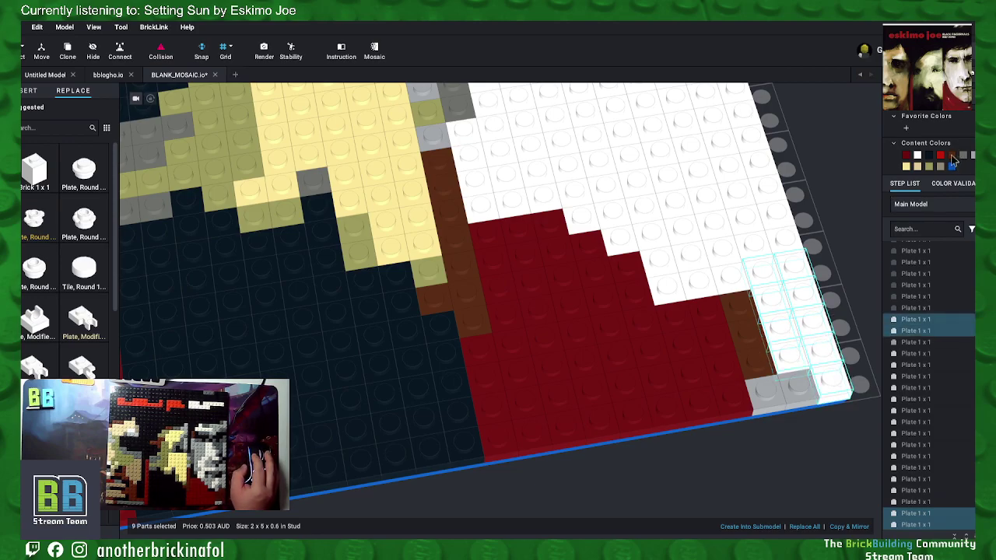
pyautogui.click(953, 157)
pyautogui.click(840, 189)
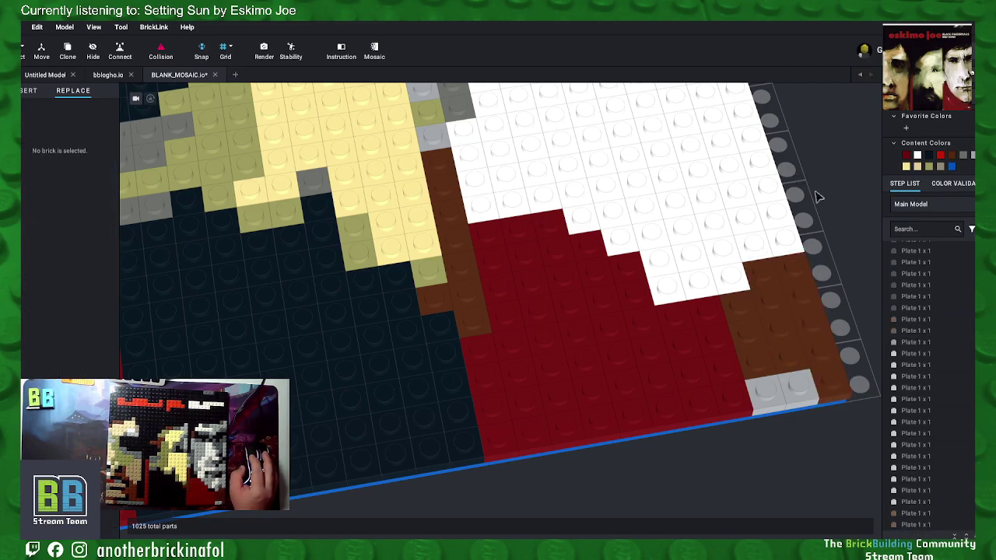
# Step: Recolor the first two white plates on the dark red block's lowest step, left of the brown corner, black
pyautogui.moveTo(833, 191); pyautogui.dragTo(811, 231, button='middle')
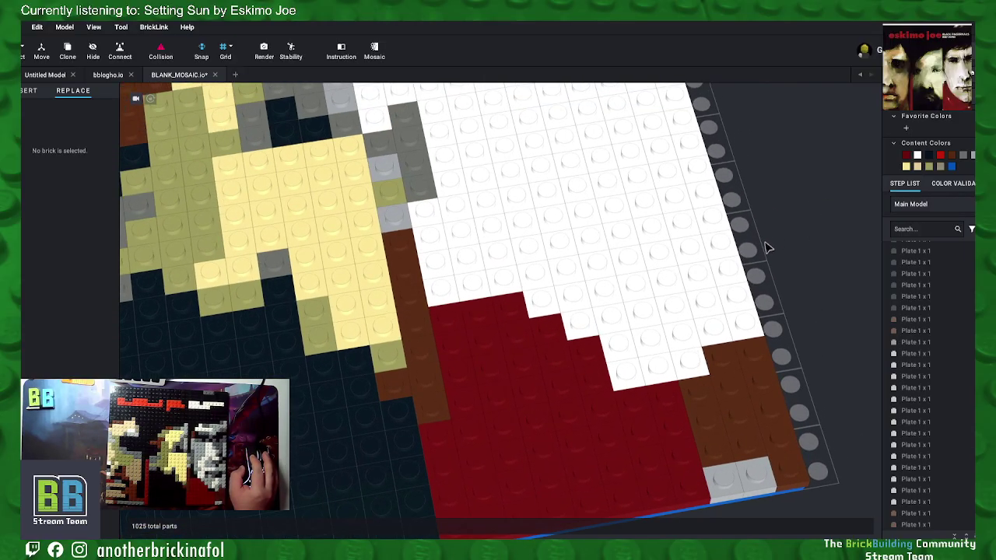
pyautogui.click(625, 376)
pyautogui.keyDown('ctrl'); pyautogui.click(658, 372); pyautogui.keyUp('ctrl')
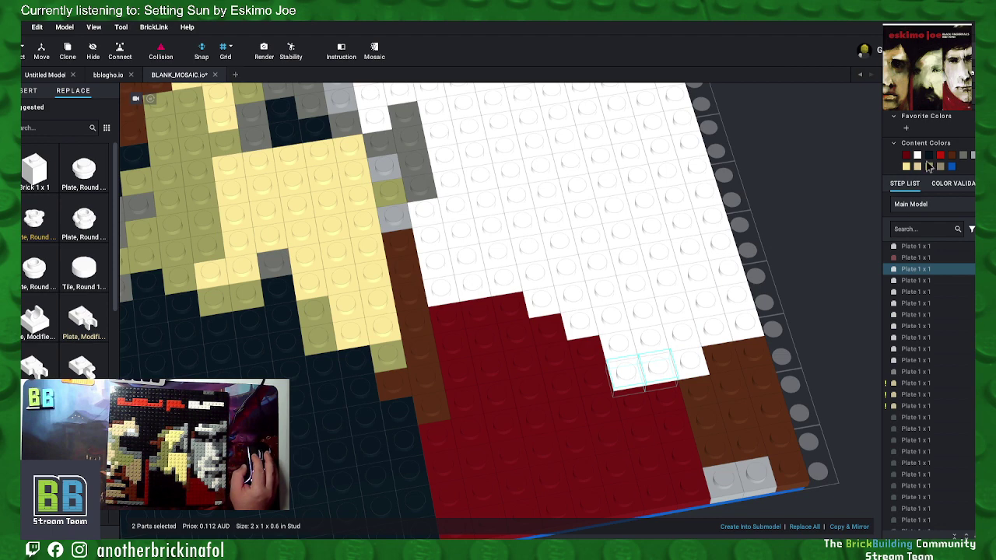
pyautogui.click(928, 156)
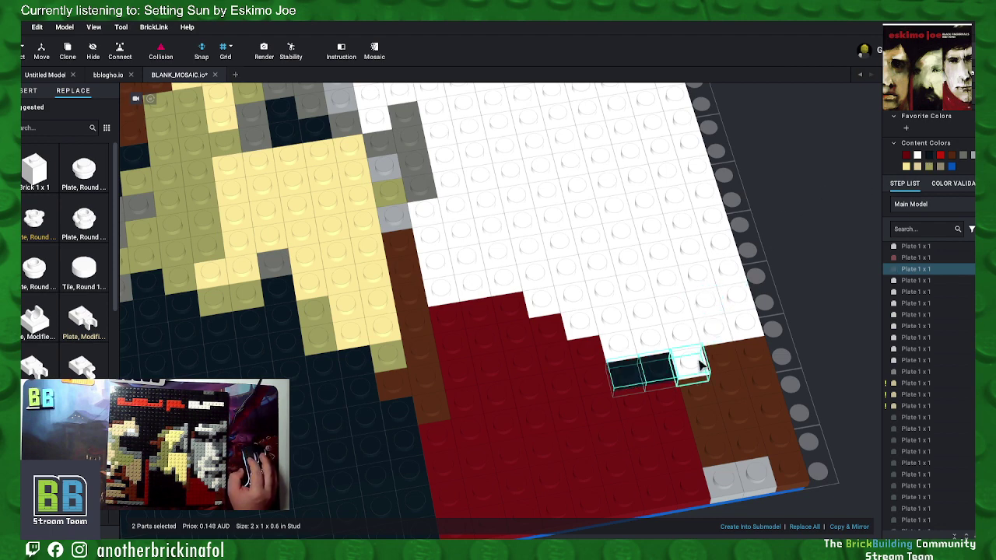
# Step: Recolor the two-plate white column right of the black pair light gray and the plate beside its upper end dark gray
pyautogui.click(681, 335)
pyautogui.keyDown('ctrl'); pyautogui.click(692, 361); pyautogui.keyUp('ctrl')
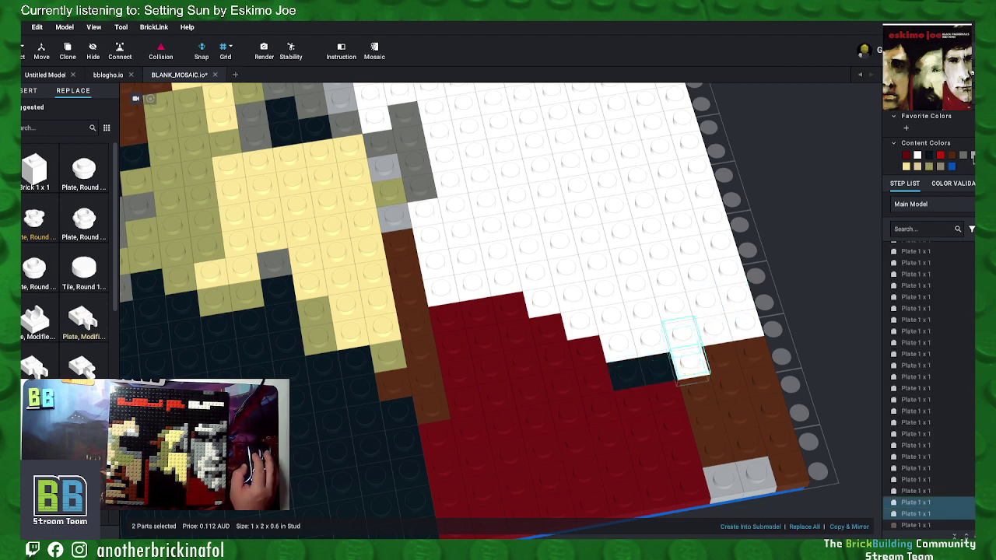
pyautogui.click(966, 156)
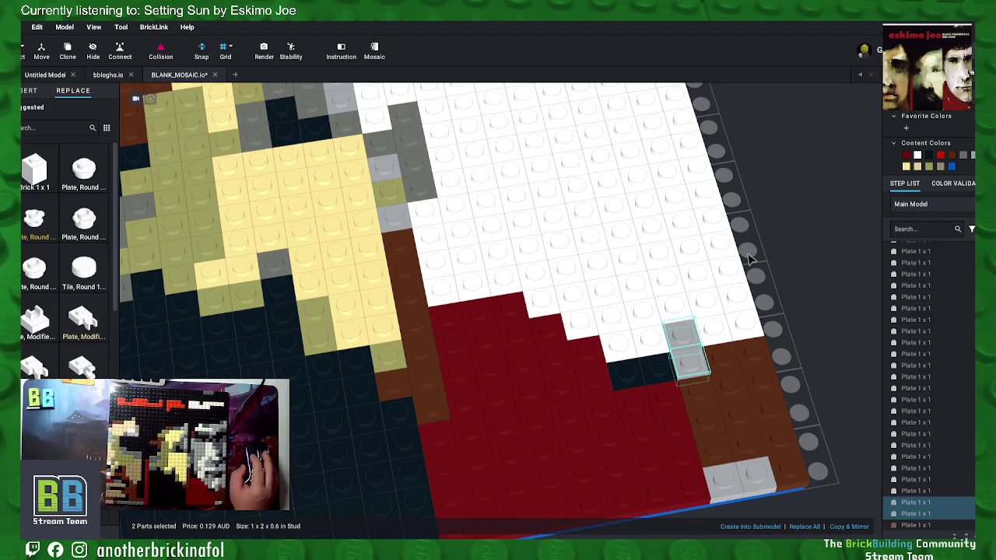
pyautogui.click(711, 333)
pyautogui.click(961, 158)
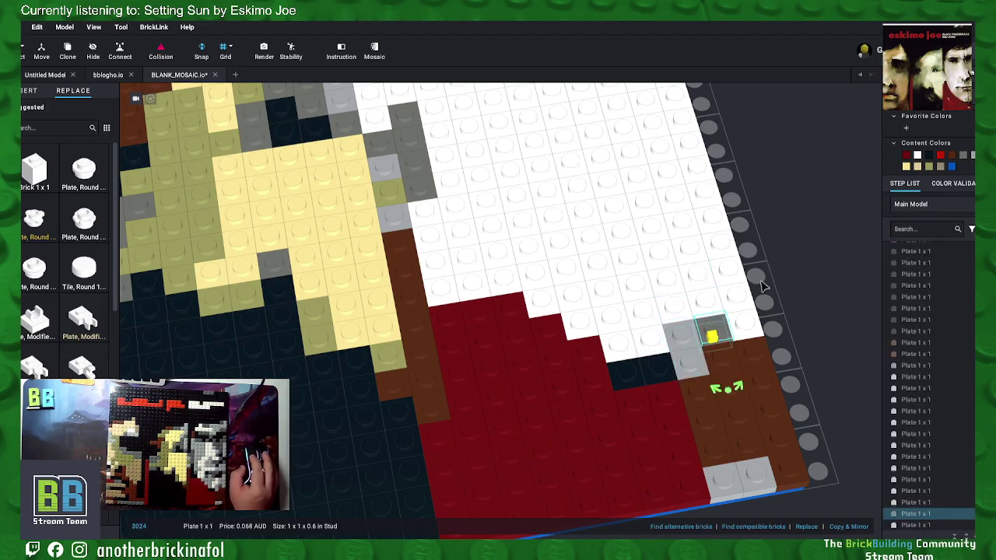
# Step: Recolor six white plates above the brown corner light gray: the four lowest at the right edge and two in the neighbouring column
pyautogui.click(705, 307)
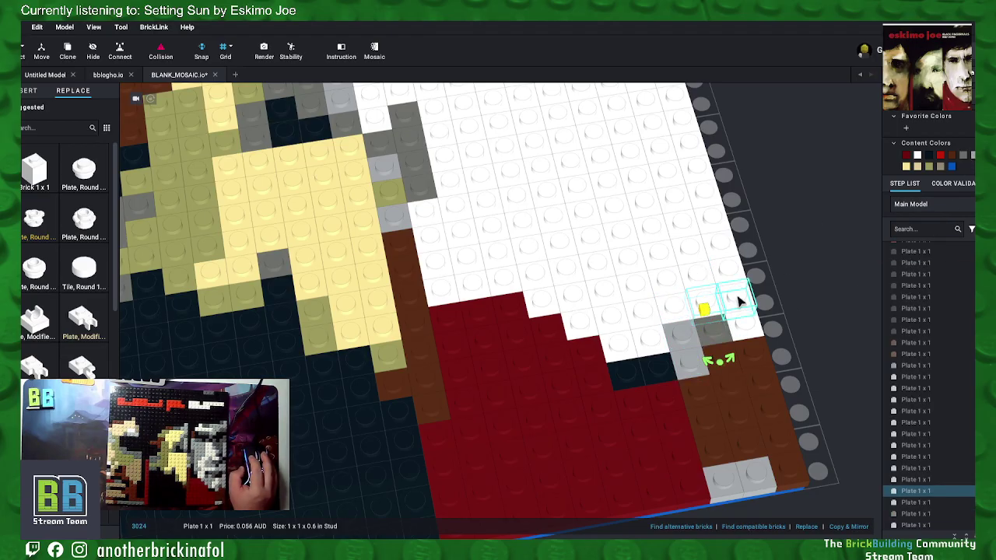
pyautogui.keyDown('ctrl'); pyautogui.click(739, 301); pyautogui.keyUp('ctrl')
pyautogui.keyDown('ctrl'); pyautogui.click(744, 324); pyautogui.keyUp('ctrl')
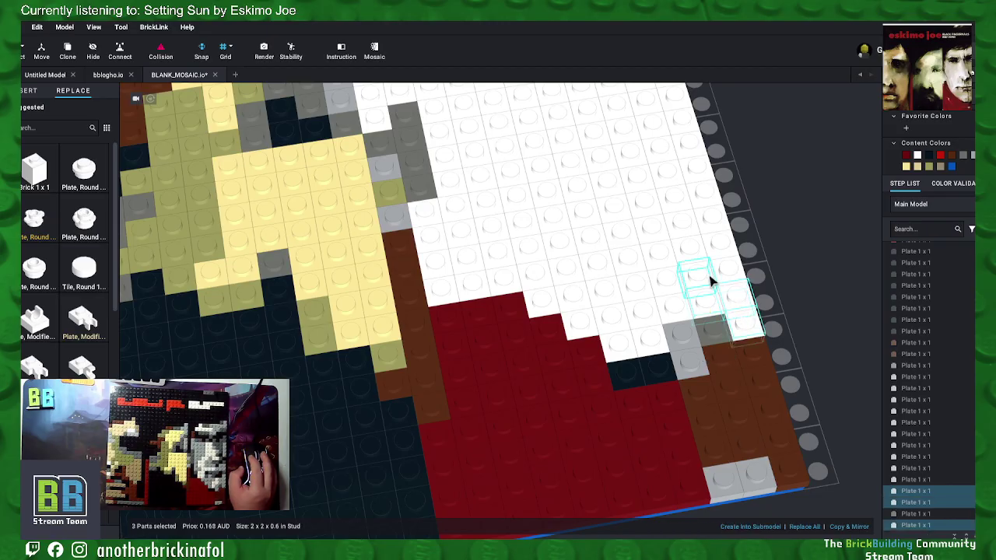
pyautogui.keyDown('ctrl'); pyautogui.click(727, 273); pyautogui.keyUp('ctrl')
pyautogui.keyDown('ctrl'); pyautogui.click(734, 274); pyautogui.keyUp('ctrl')
pyautogui.keyDown('ctrl'); pyautogui.click(720, 240); pyautogui.keyUp('ctrl')
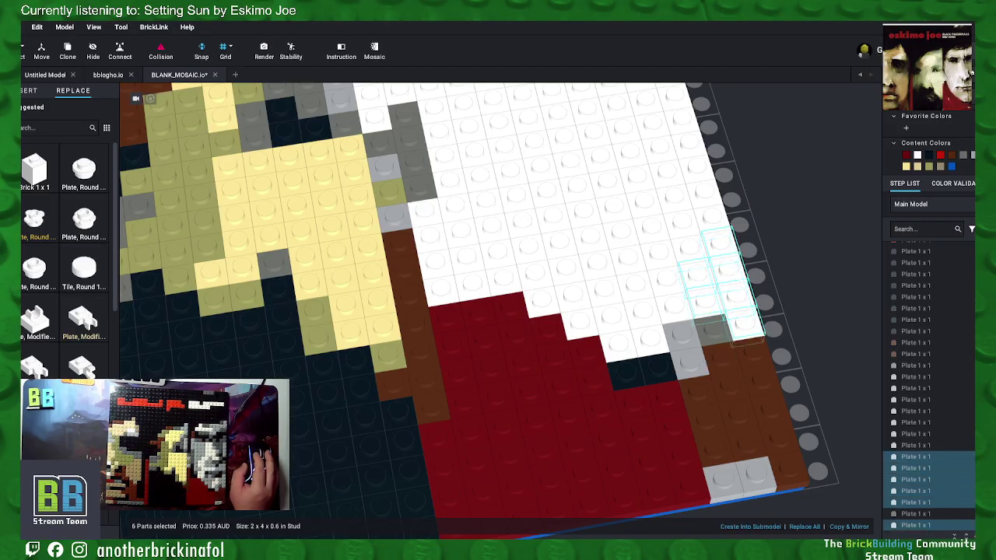
pyautogui.click(973, 157)
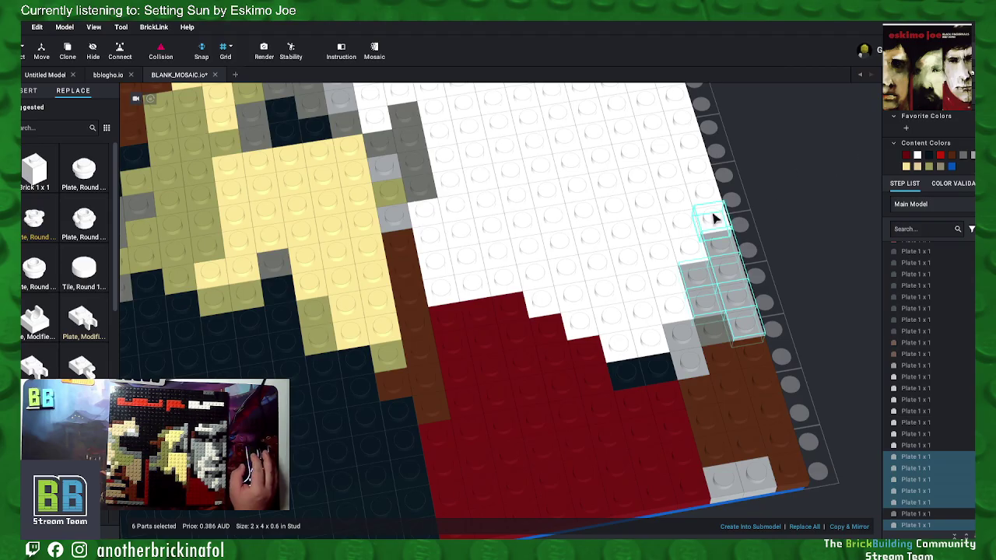
# Step: Recolor eight white plates along the dark red block's stepped upper edge, above and left of the black pair, light gray
pyautogui.click(619, 348)
pyautogui.keyDown('ctrl'); pyautogui.click(608, 333); pyautogui.keyUp('ctrl')
pyautogui.keyDown('ctrl'); pyautogui.click(591, 327); pyautogui.keyUp('ctrl')
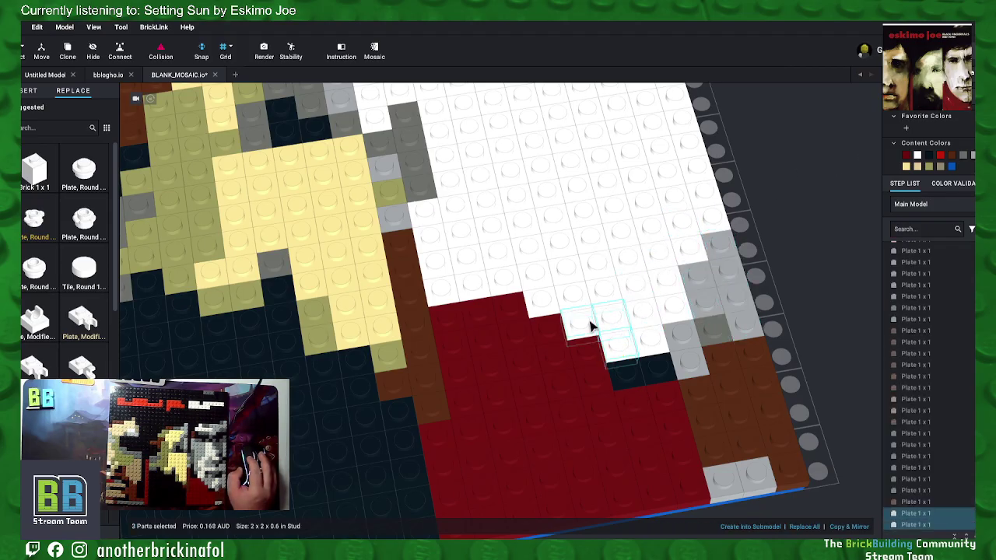
pyautogui.keyDown('ctrl'); pyautogui.click(549, 297); pyautogui.keyUp('ctrl')
pyautogui.keyDown('ctrl'); pyautogui.click(592, 289); pyautogui.keyUp('ctrl')
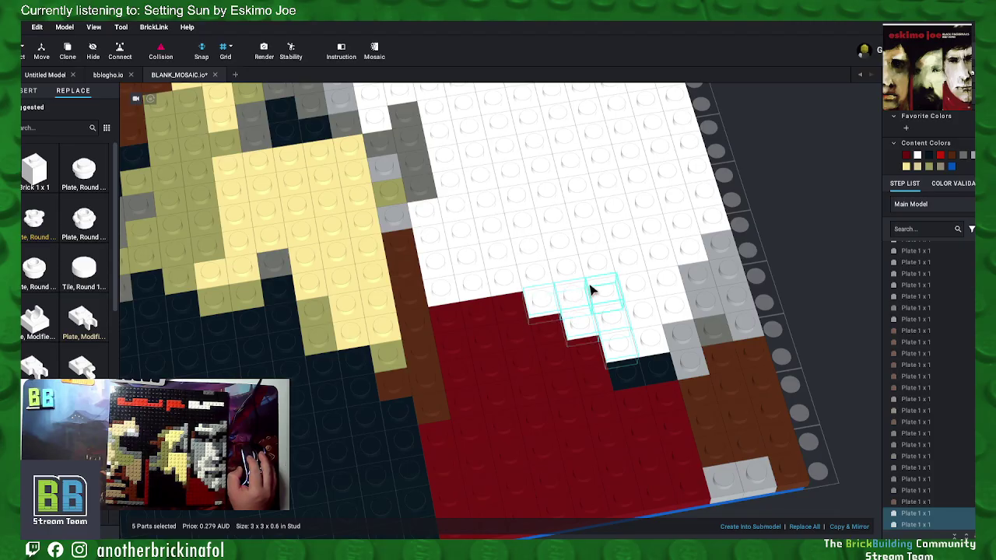
pyautogui.keyDown('ctrl'); pyautogui.click(596, 265); pyautogui.keyUp('ctrl')
pyautogui.keyDown('ctrl'); pyautogui.click(630, 292); pyautogui.keyUp('ctrl')
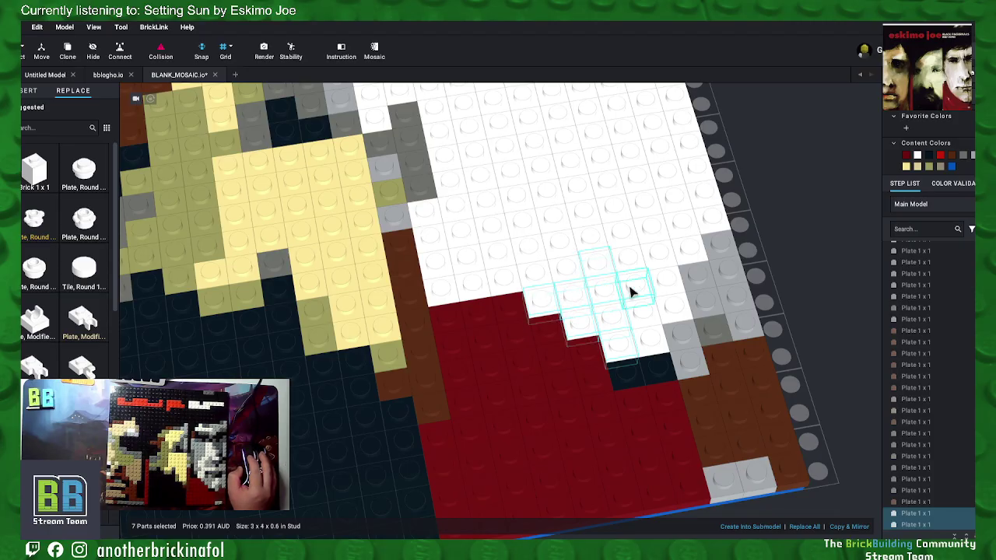
pyautogui.keyDown('ctrl'); pyautogui.click(638, 290); pyautogui.keyUp('ctrl')
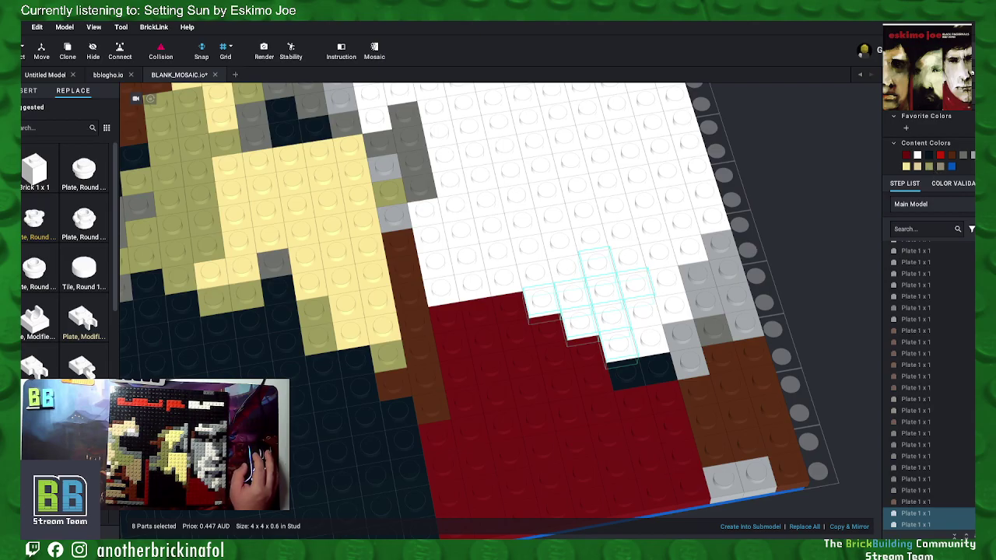
pyautogui.click(929, 155)
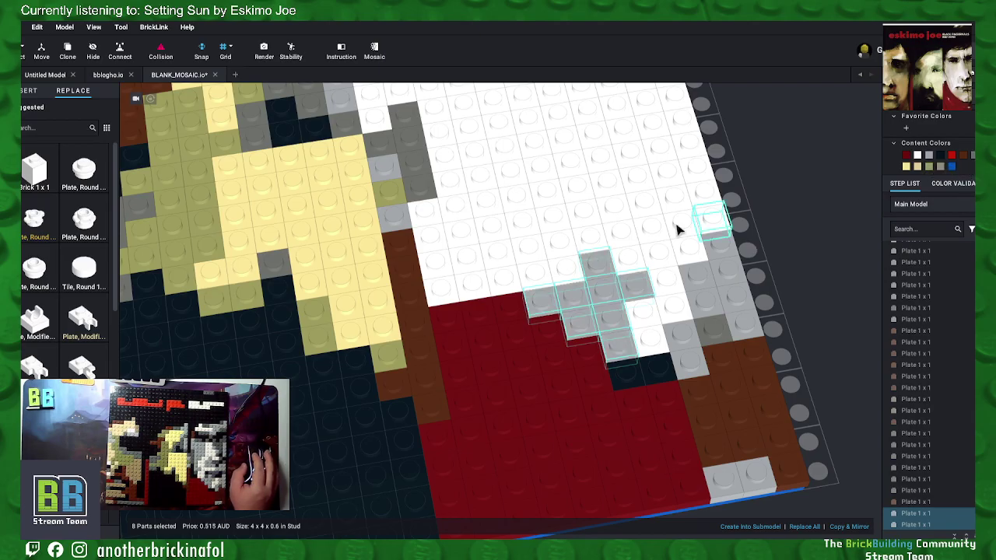
# Step: Recolor five white plates bordering the top of the eight-plate light gray cluster dark gray, including a row of three
pyautogui.click(567, 268)
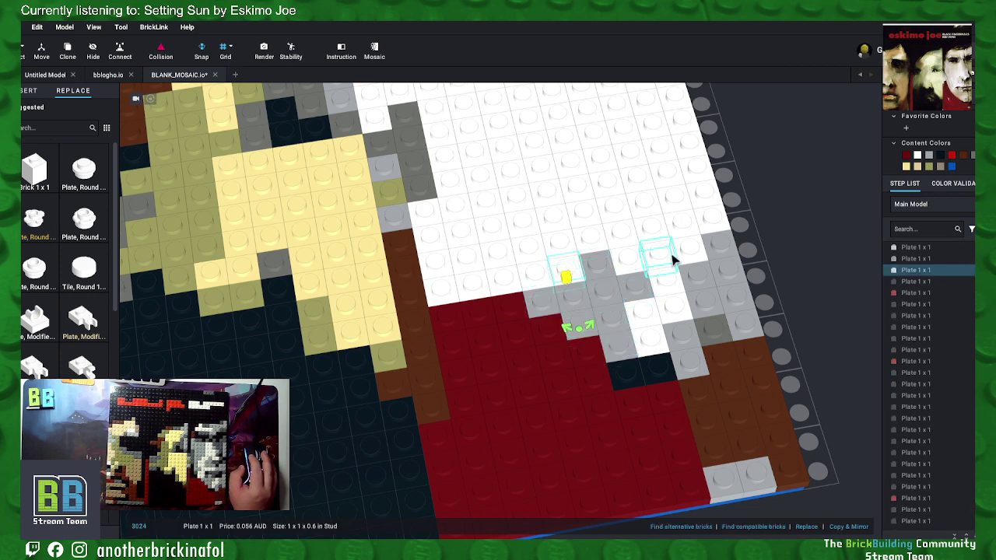
pyautogui.keyDown('ctrl'); pyautogui.click(595, 236); pyautogui.keyUp('ctrl')
pyautogui.keyDown('ctrl'); pyautogui.click(622, 231); pyautogui.keyUp('ctrl')
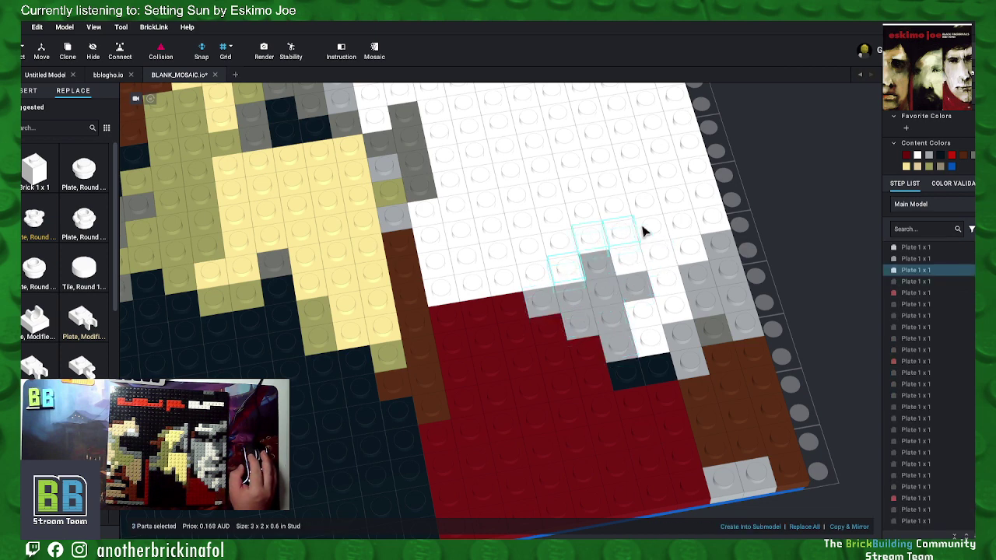
pyautogui.keyDown('ctrl'); pyautogui.click(650, 228); pyautogui.keyUp('ctrl')
pyautogui.keyDown('ctrl'); pyautogui.click(635, 256); pyautogui.keyUp('ctrl')
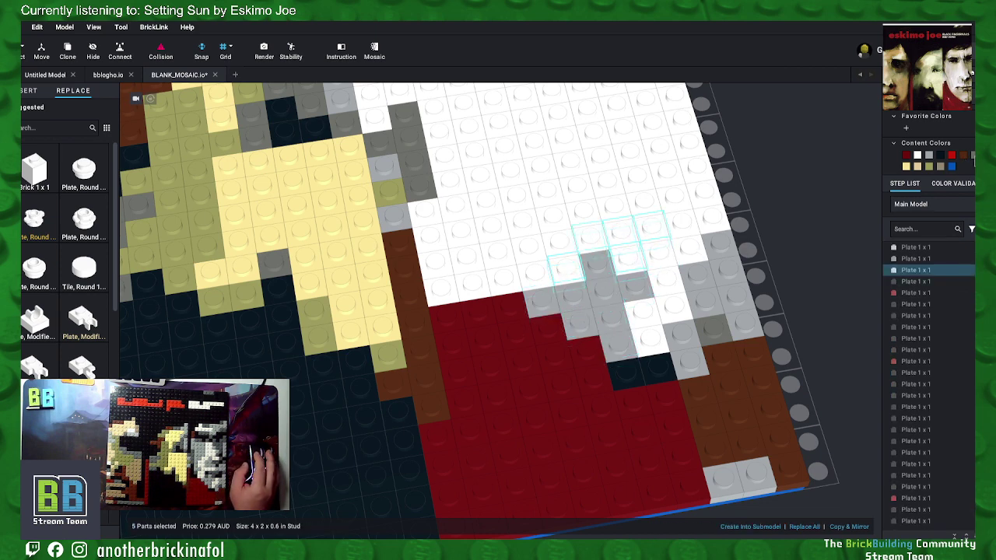
pyautogui.click(940, 155)
pyautogui.click(805, 200)
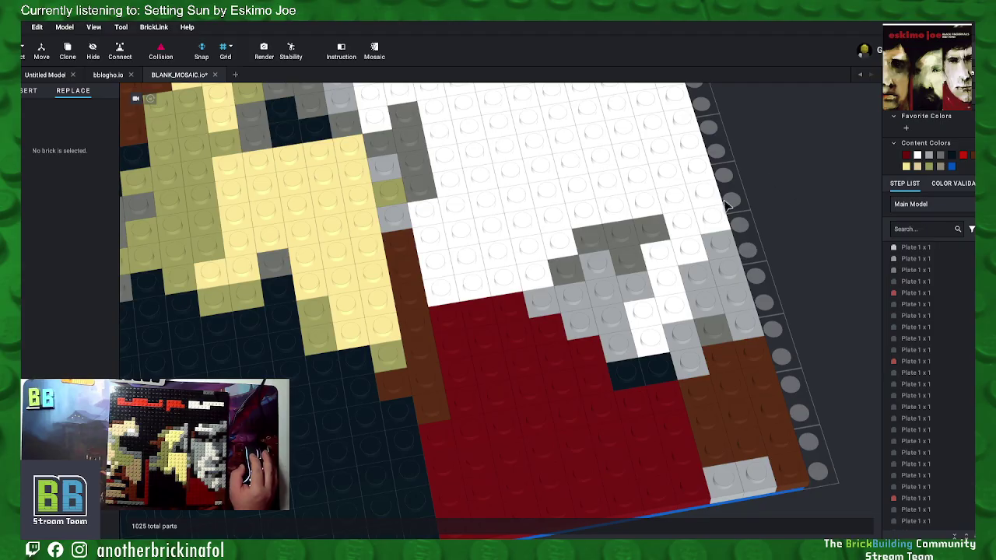
# Step: Recolor the right-edge plate above the light gray area dark gray and the three white plates beside it, left of the edge, black
pyautogui.click(712, 222)
pyautogui.click(686, 229)
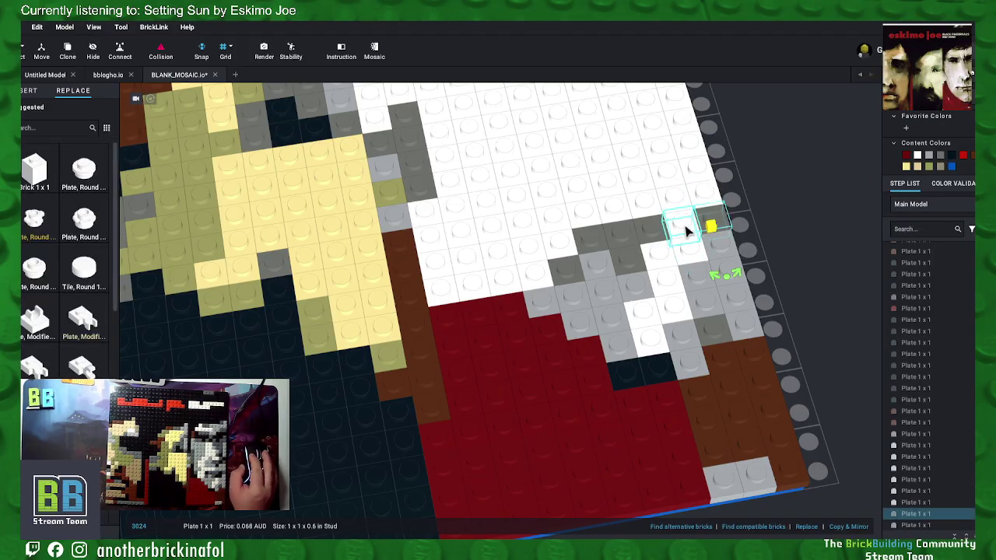
pyautogui.click(663, 260)
pyautogui.keyDown('ctrl'); pyautogui.click(692, 249); pyautogui.keyUp('ctrl')
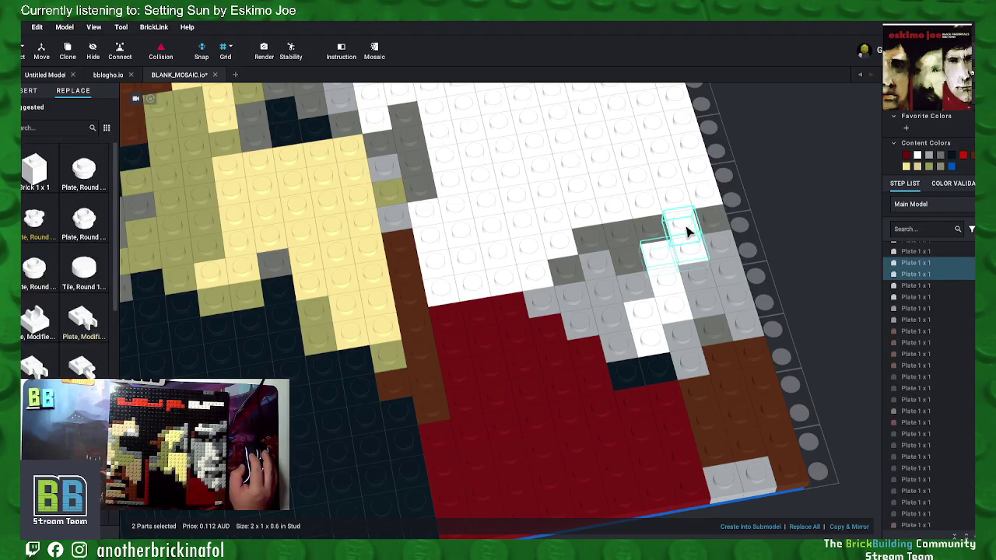
pyautogui.keyDown('ctrl'); pyautogui.click(687, 230); pyautogui.keyUp('ctrl')
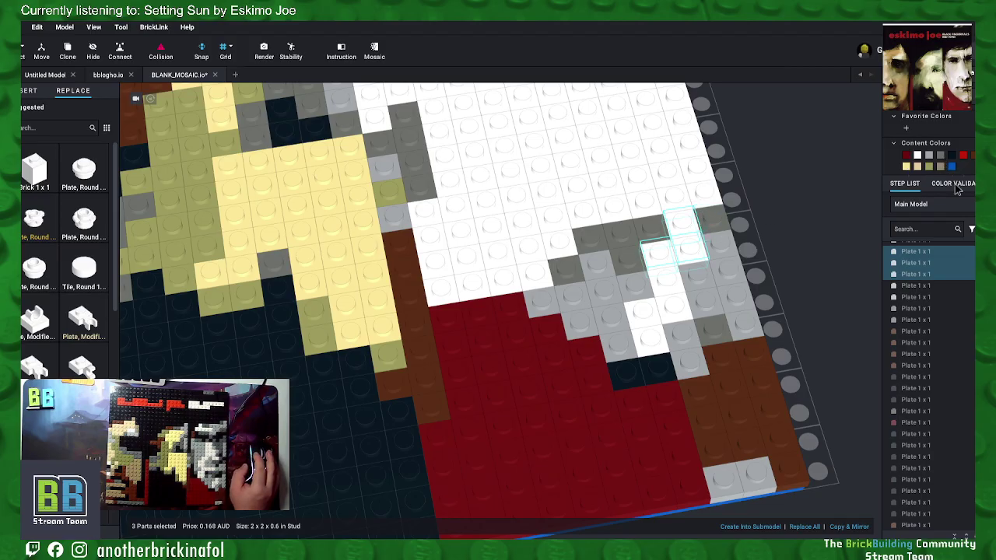
pyautogui.click(955, 162)
pyautogui.click(827, 175)
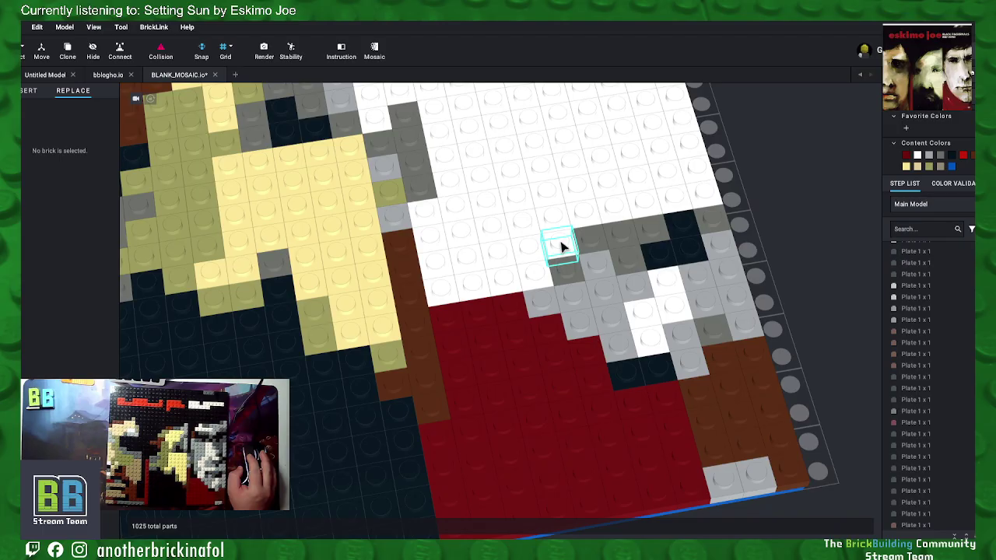
# Step: Recolor the white plate at the left end of the dark gray row, above the single dark gray plate, black
pyautogui.click(563, 248)
pyautogui.click(953, 160)
pyautogui.click(827, 182)
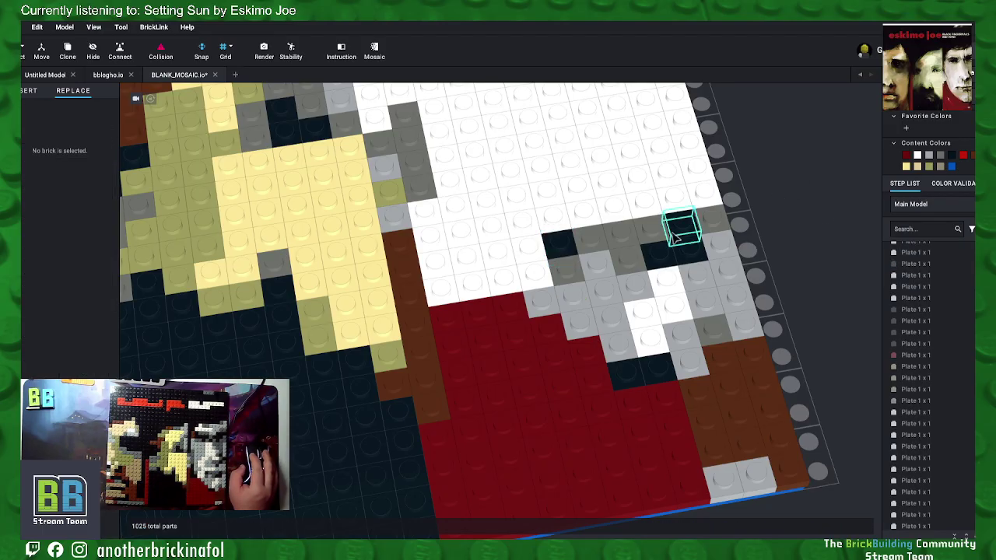
# Step: Recolor an L of five white plates black: four beside the brown column and one along the dark red block's upper edge
pyautogui.click(429, 211)
pyautogui.keyDown('ctrl'); pyautogui.click(433, 235); pyautogui.keyUp('ctrl')
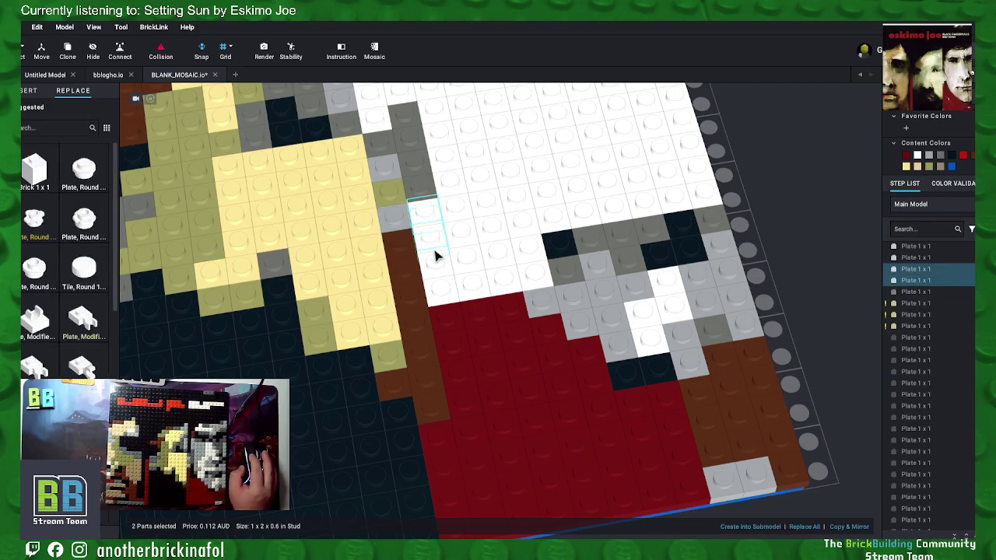
pyautogui.keyDown('ctrl'); pyautogui.click(435, 256); pyautogui.keyUp('ctrl')
pyautogui.keyDown('ctrl'); pyautogui.click(442, 287); pyautogui.keyUp('ctrl')
pyautogui.keyDown('ctrl'); pyautogui.click(473, 287); pyautogui.keyUp('ctrl')
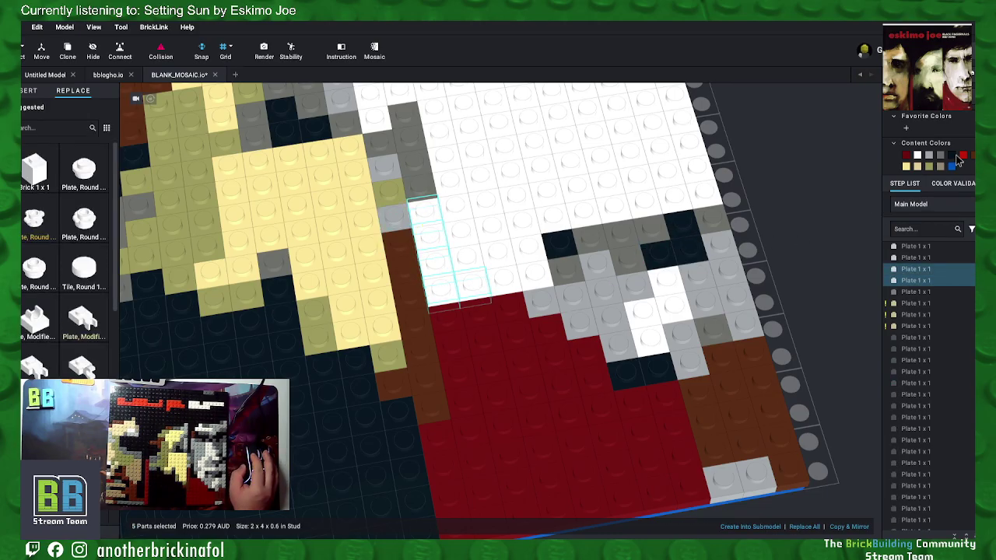
pyautogui.click(954, 158)
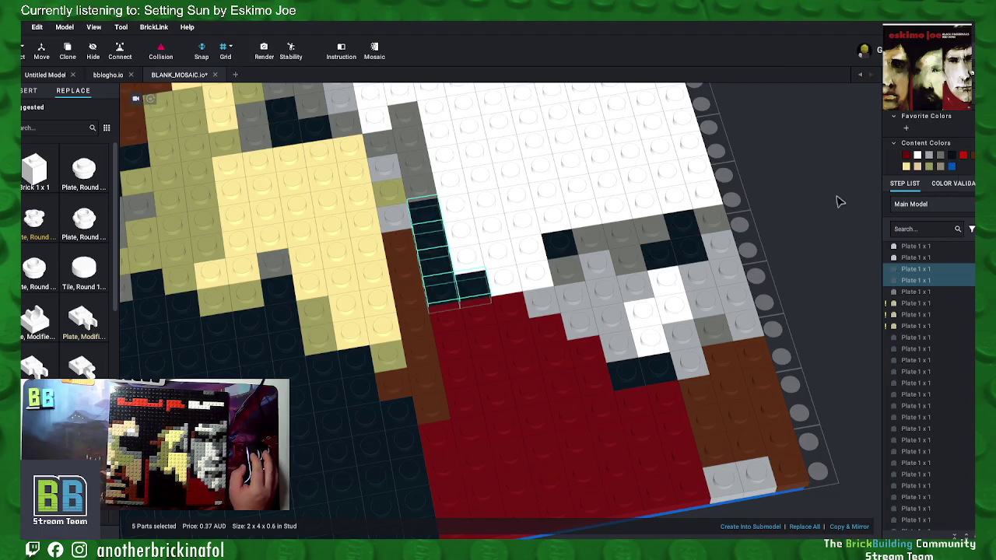
# Step: Recolor the white plate inside the black L's corner dark gray and the three white plates above it light gray
pyautogui.click(466, 263)
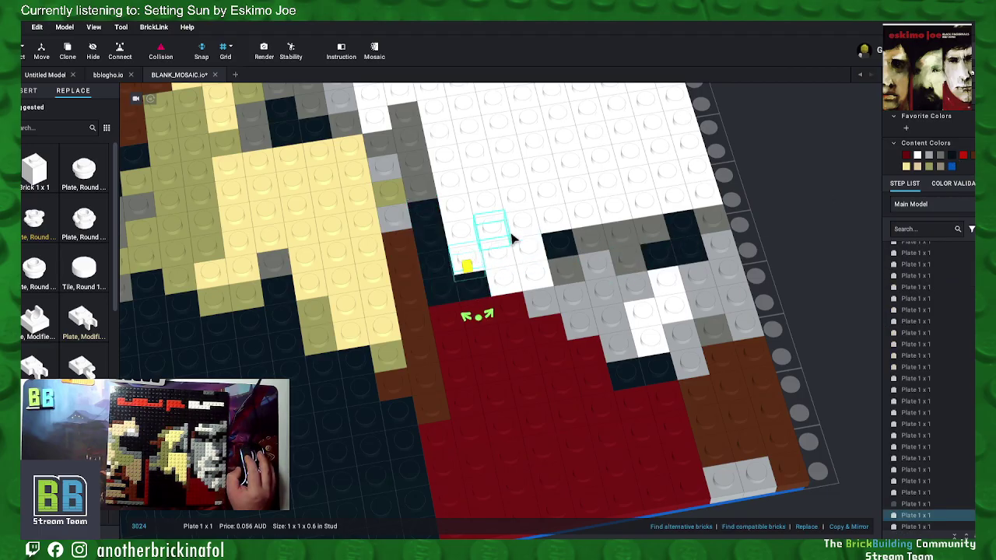
pyautogui.click(939, 155)
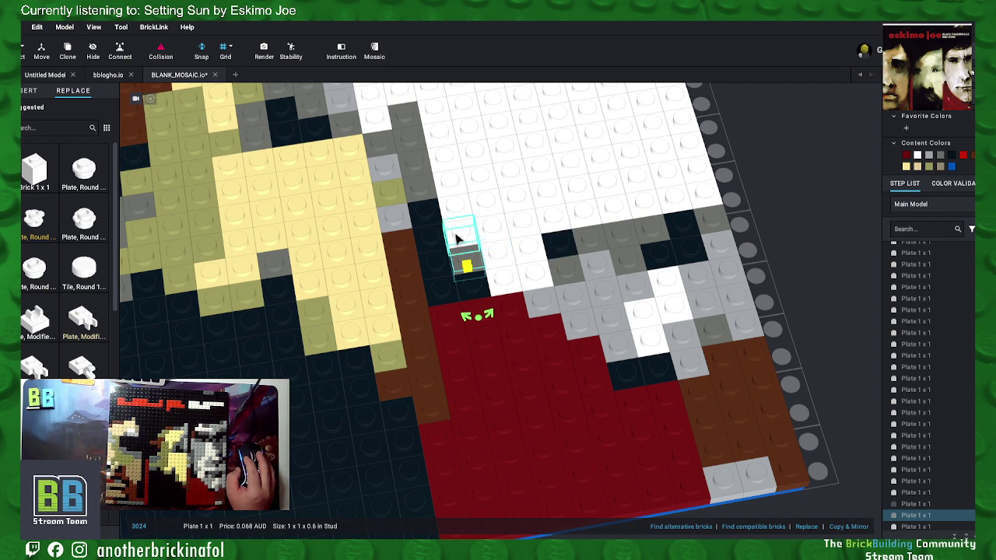
pyautogui.click(464, 208)
pyautogui.keyDown('ctrl'); pyautogui.click(462, 229); pyautogui.keyUp('ctrl')
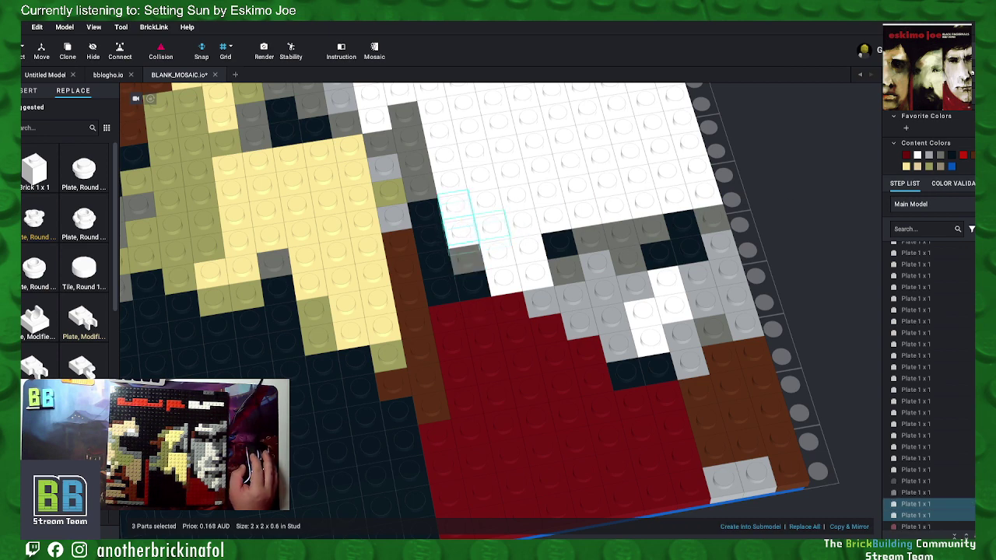
pyautogui.click(928, 156)
pyautogui.click(829, 155)
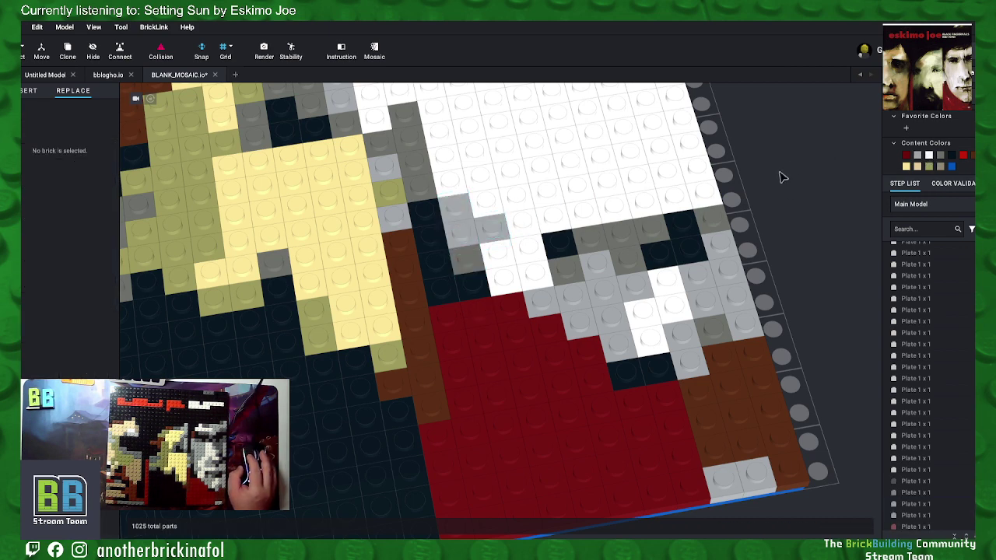
# Step: Recolor five white plates above the black and dark gray plates at the right edge light gray, three below and two above
pyautogui.moveTo(802, 170); pyautogui.dragTo(782, 218, button='middle')
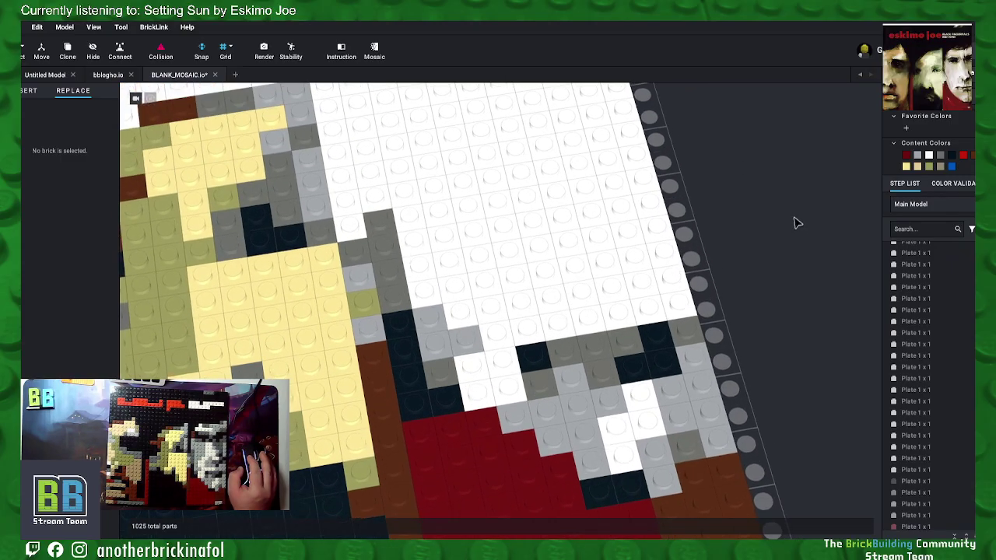
pyautogui.click(620, 318)
pyautogui.keyDown('ctrl'); pyautogui.click(655, 312); pyautogui.keyUp('ctrl')
pyautogui.keyDown('ctrl'); pyautogui.click(646, 288); pyautogui.keyUp('ctrl')
pyautogui.keyDown('ctrl'); pyautogui.click(674, 286); pyautogui.keyUp('ctrl')
pyautogui.keyDown('ctrl'); pyautogui.click(682, 309); pyautogui.keyUp('ctrl')
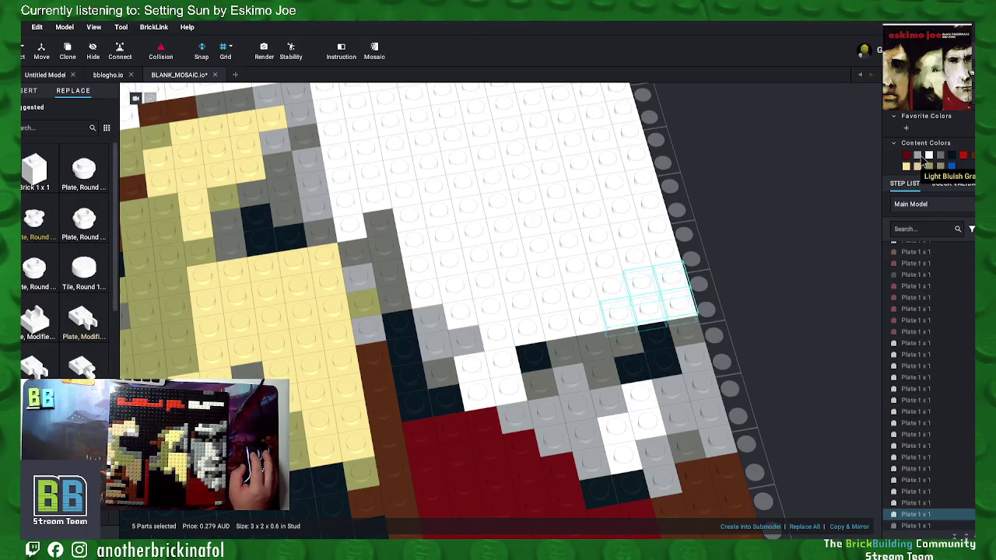
pyautogui.click(920, 157)
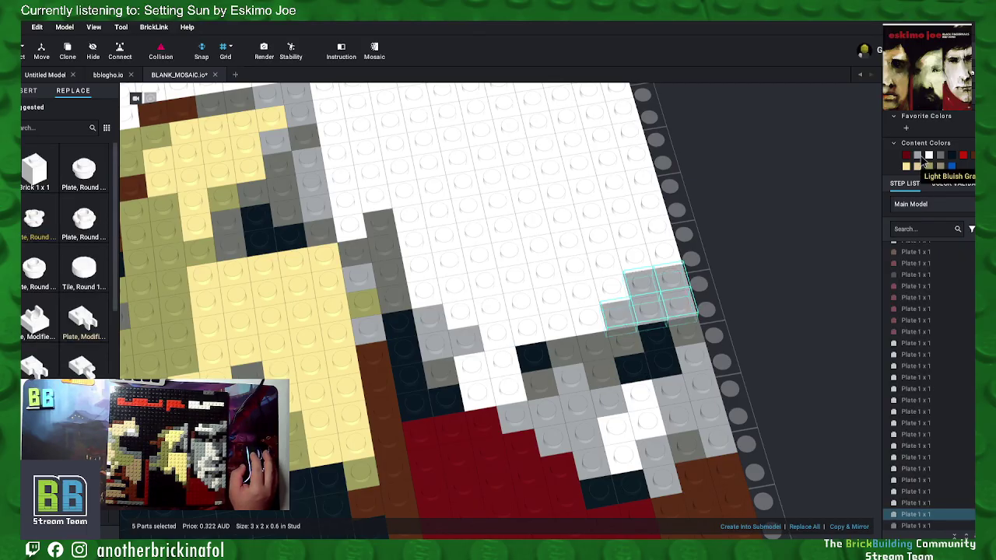
# Step: Recolor six white plates left of the five-plate light gray group light gray, stacked in rows of three, two and one
pyautogui.click(585, 293)
pyautogui.keyDown('ctrl'); pyautogui.click(549, 296); pyautogui.keyUp('ctrl')
pyautogui.keyDown('ctrl'); pyautogui.click(519, 285); pyautogui.keyUp('ctrl')
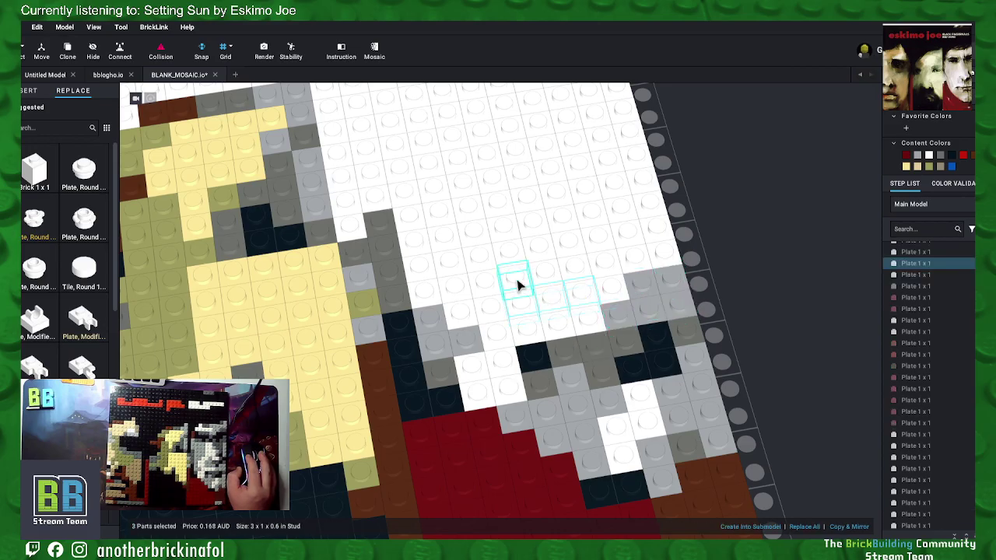
pyautogui.keyDown('ctrl'); pyautogui.click(525, 273); pyautogui.keyUp('ctrl')
pyautogui.keyDown('ctrl'); pyautogui.click(553, 276); pyautogui.keyUp('ctrl')
pyautogui.keyDown('ctrl'); pyautogui.click(539, 249); pyautogui.keyUp('ctrl')
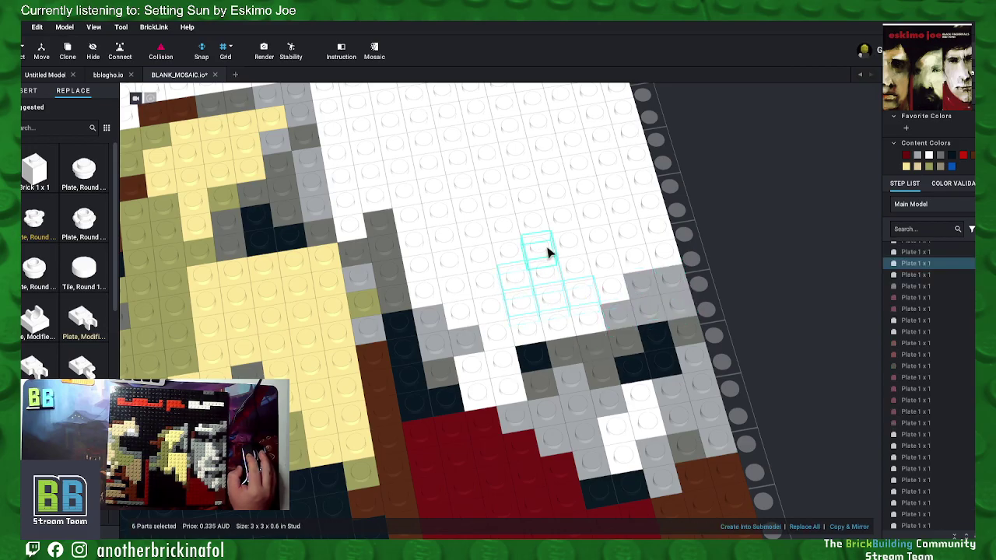
pyautogui.click(918, 156)
pyautogui.click(763, 196)
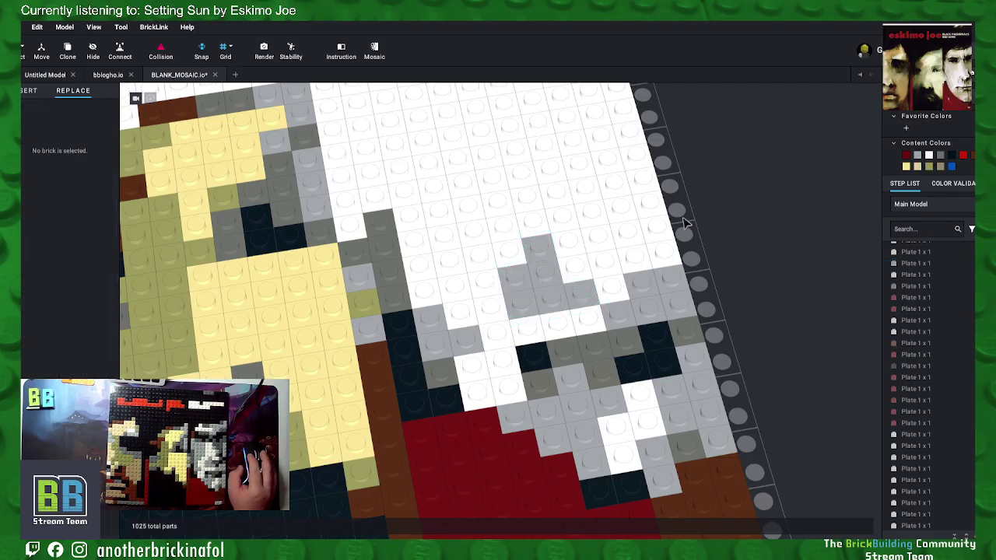
# Step: Recolor the two white plates right of the six-plate light gray stack dark gray, plus two diagonally adjacent plates nearer the right edge
pyautogui.click(573, 267)
pyautogui.keyDown('ctrl'); pyautogui.click(605, 263); pyautogui.keyUp('ctrl')
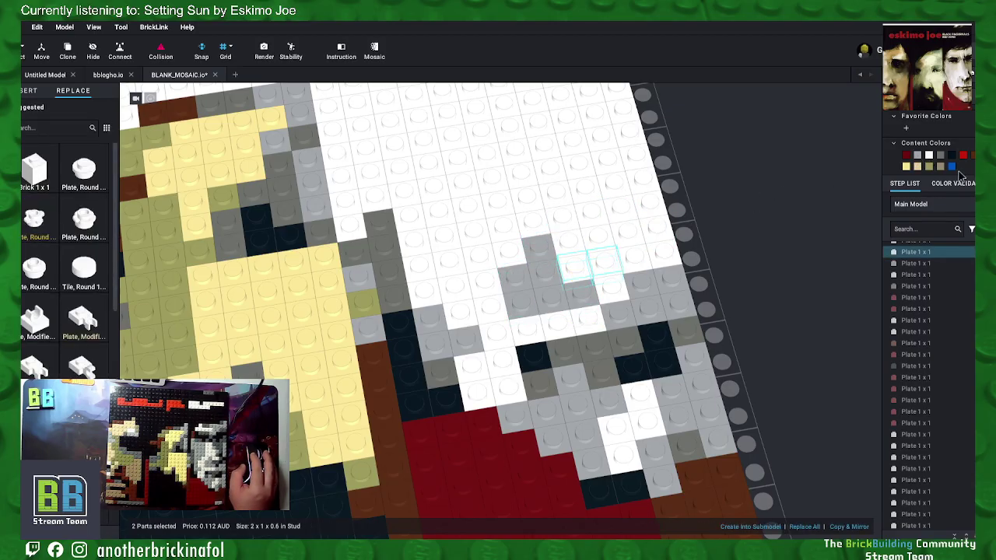
pyautogui.click(941, 158)
pyautogui.click(723, 162)
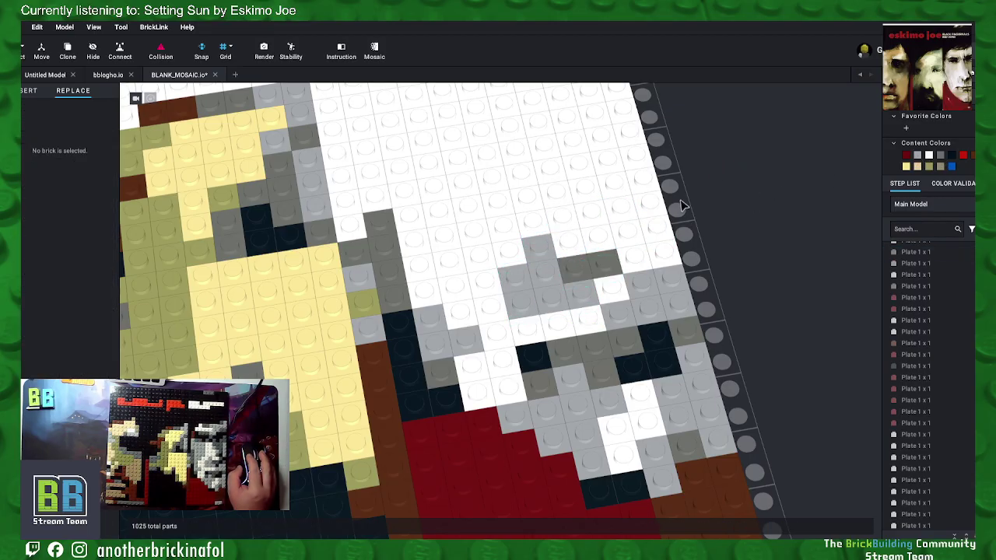
pyautogui.click(626, 234)
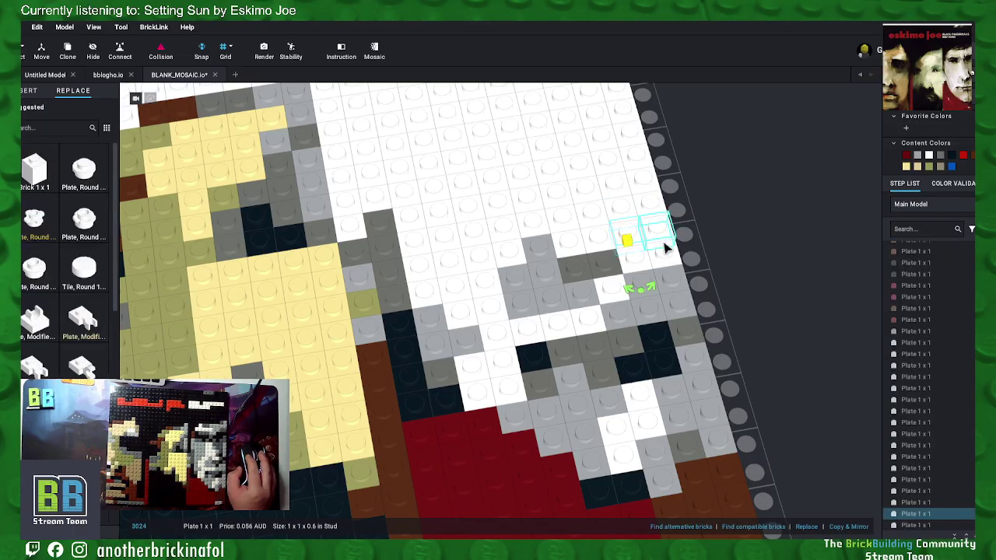
pyautogui.keyDown('ctrl'); pyautogui.click(661, 250); pyautogui.keyUp('ctrl')
pyautogui.click(942, 157)
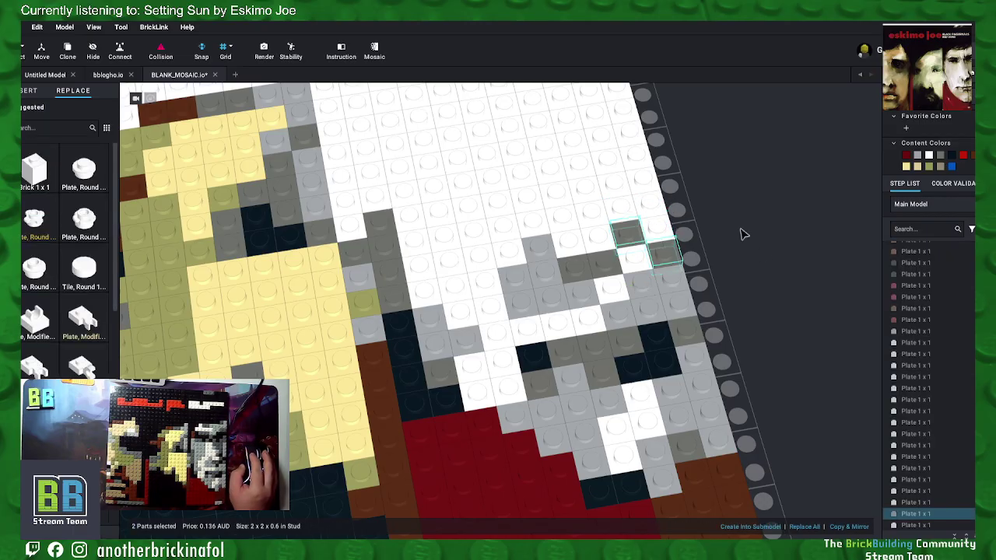
# Step: Recolor four white plates around the two diagonal dark gray plates near the right edge black
pyautogui.click(614, 290)
pyautogui.keyDown('ctrl'); pyautogui.click(636, 263); pyautogui.keyUp('ctrl')
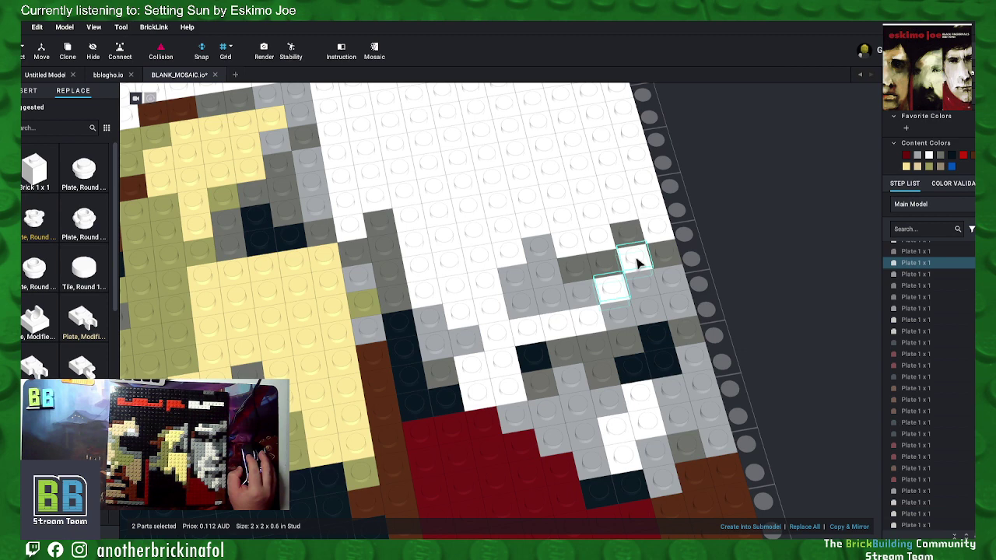
pyautogui.keyDown('ctrl'); pyautogui.click(657, 227); pyautogui.keyUp('ctrl')
pyautogui.keyDown('ctrl'); pyautogui.click(623, 209); pyautogui.keyUp('ctrl')
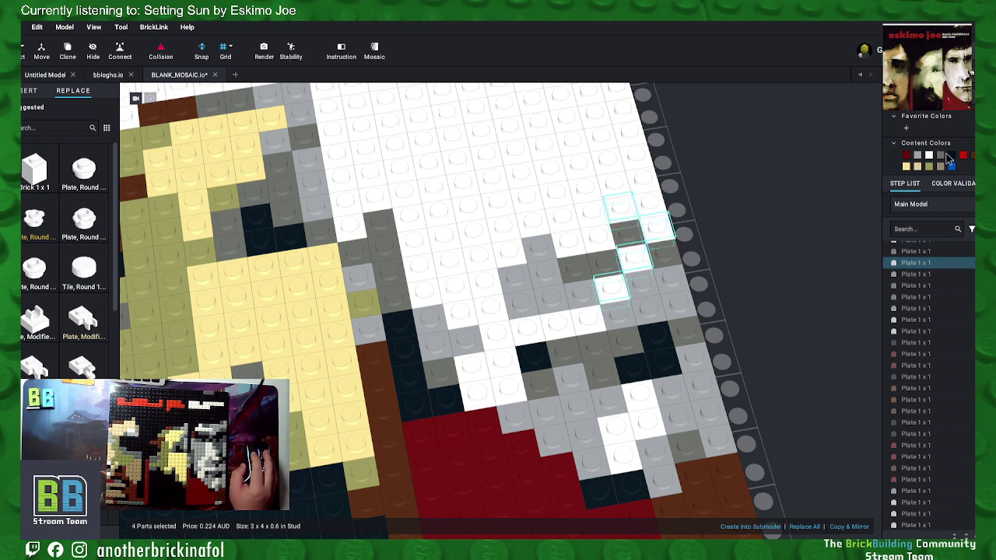
pyautogui.click(950, 156)
pyautogui.click(807, 187)
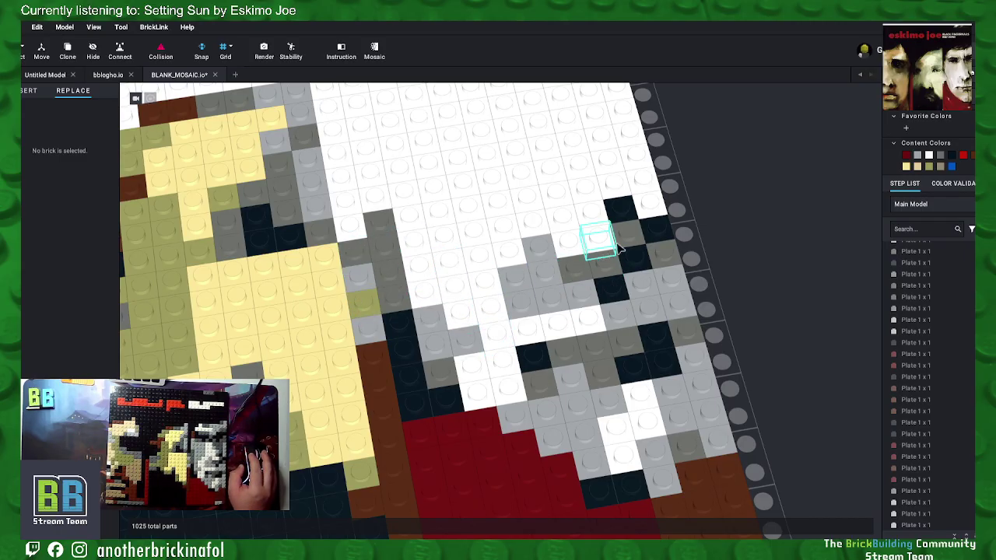
# Step: Recolor the white plate directly left of the uppermost new black plate near the right edge dark gray
pyautogui.moveTo(743, 187); pyautogui.dragTo(727, 244, button='right')
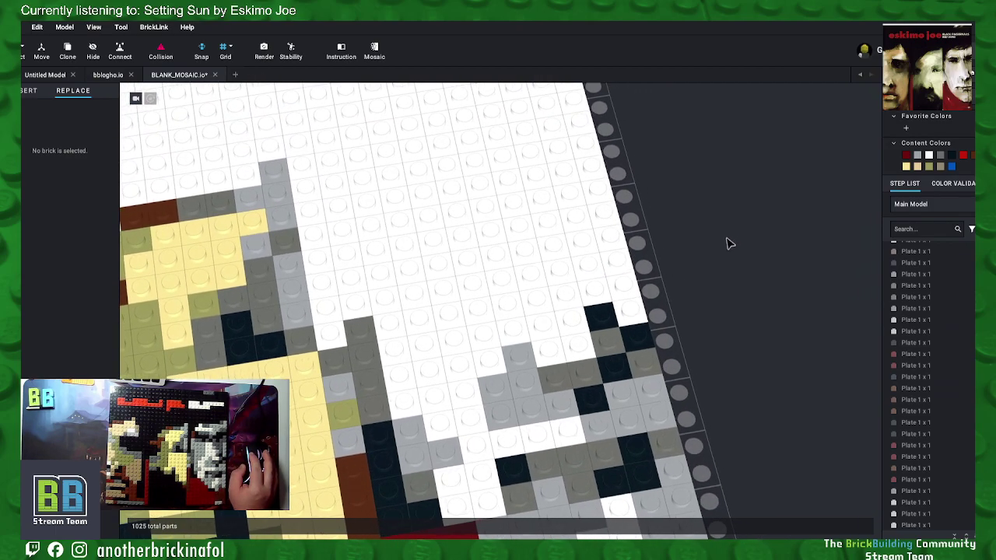
pyautogui.click(572, 327)
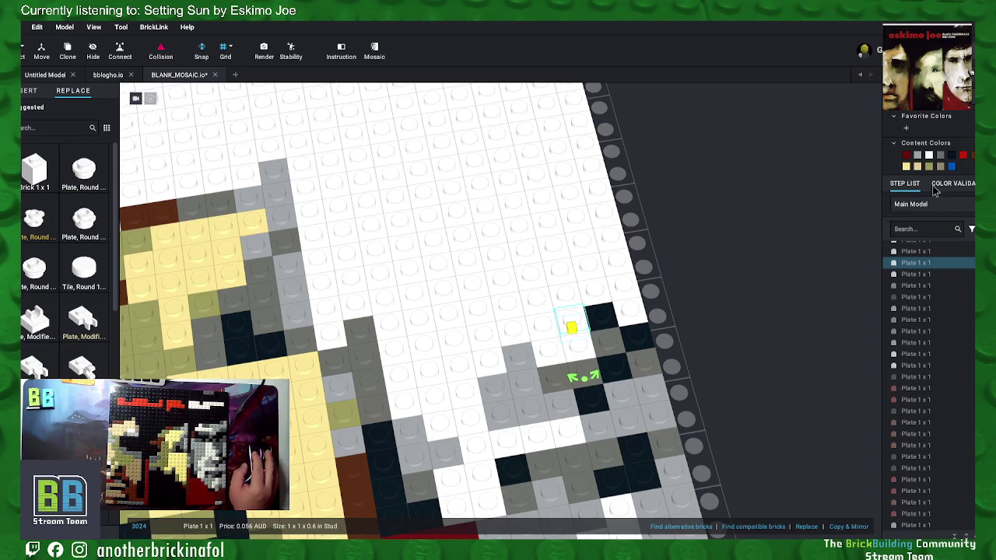
pyautogui.click(940, 156)
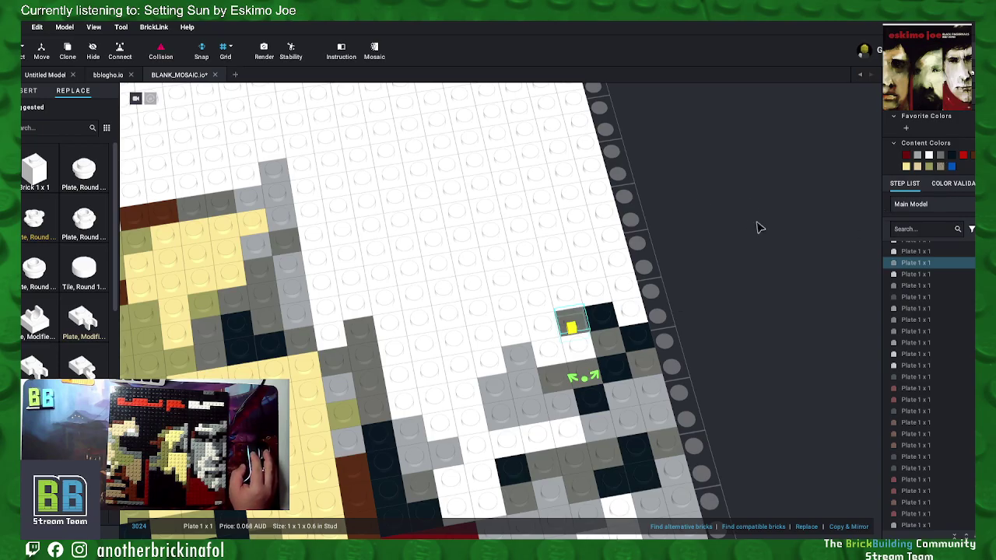
# Step: Recolor the column of four white plates along the right edge, directly above the black plates, light gray
pyautogui.click(632, 315)
pyautogui.keyDown('shift'); pyautogui.click(626, 292); pyautogui.keyUp('shift')
pyautogui.keyDown('shift'); pyautogui.click(621, 267); pyautogui.keyUp('shift')
pyautogui.keyDown('shift'); pyautogui.click(611, 237); pyautogui.keyUp('shift')
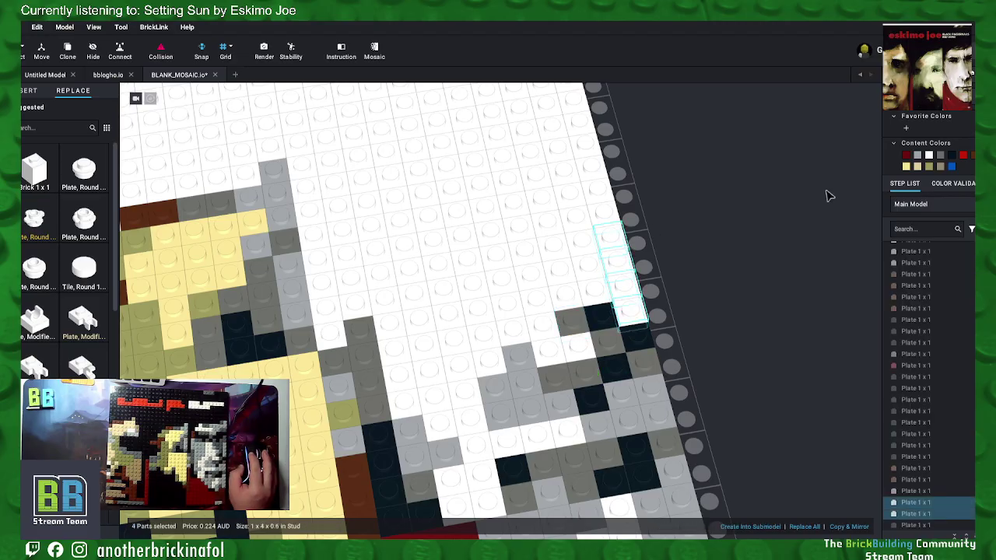
pyautogui.click(939, 165)
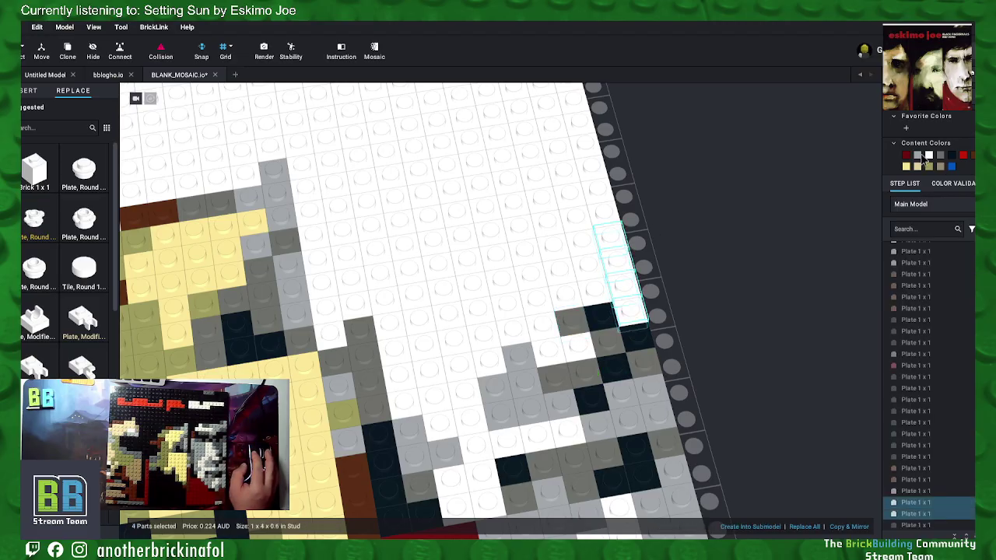
pyautogui.click(757, 174)
# Step: Recolor ten white plates dark gray, two above the four-plate light gray column and eight stepping down along its left side
pyautogui.click(596, 193)
pyautogui.keyDown('shift'); pyautogui.click(576, 223); pyautogui.keyUp('shift')
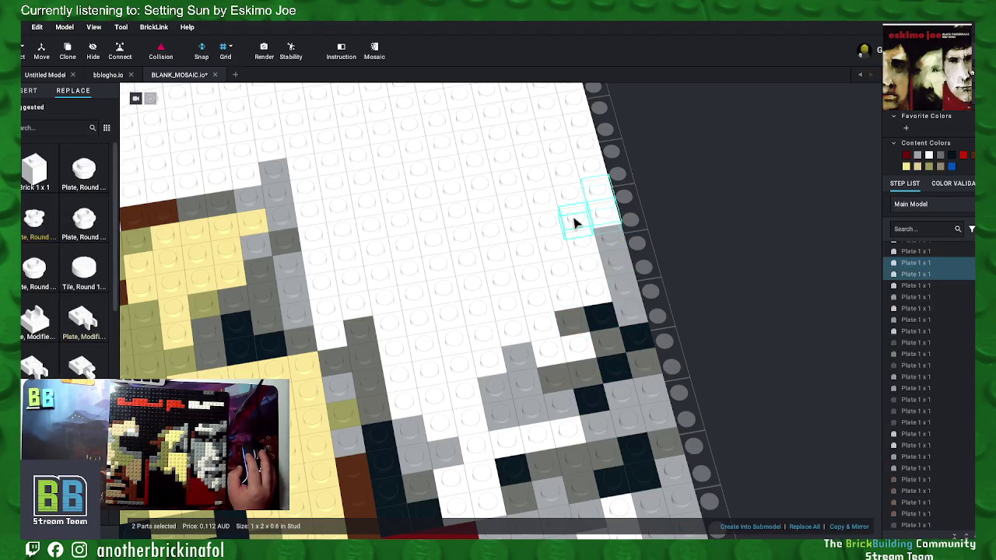
pyautogui.keyDown('shift'); pyautogui.click(578, 243); pyautogui.keyUp('shift')
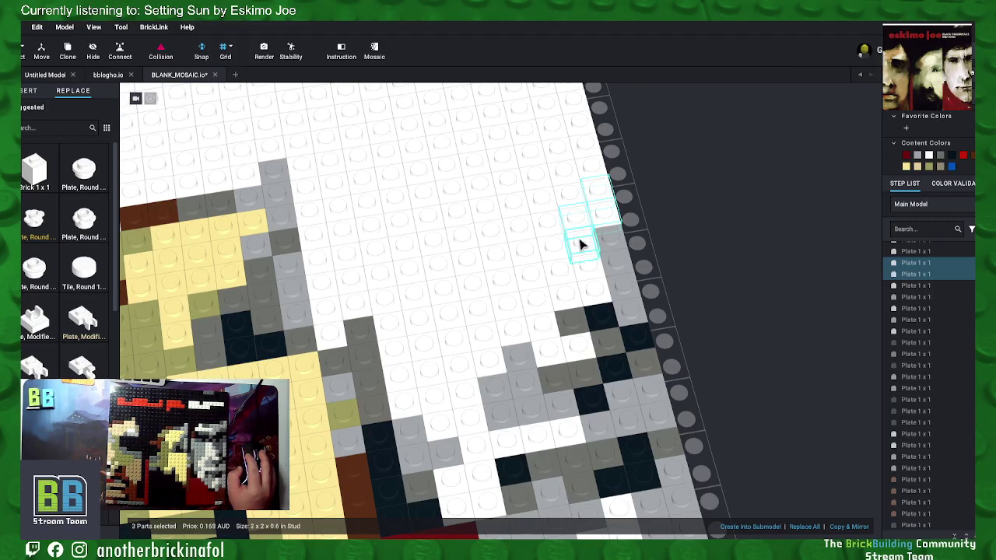
pyautogui.keyDown('shift'); pyautogui.click(585, 266); pyautogui.keyUp('shift')
pyautogui.keyDown('shift'); pyautogui.click(591, 287); pyautogui.keyUp('shift')
pyautogui.keyDown('shift'); pyautogui.click(593, 296); pyautogui.keyUp('shift')
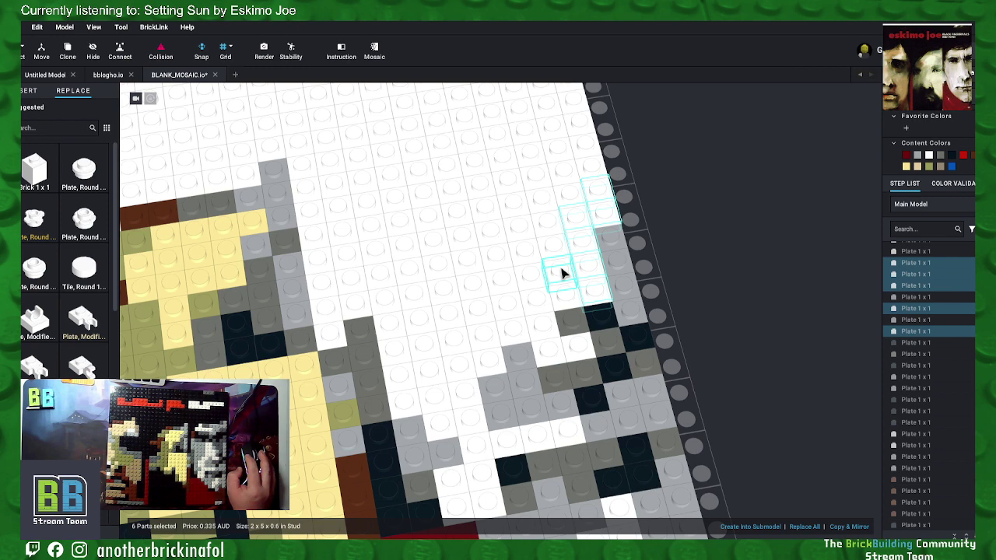
pyautogui.keyDown('shift'); pyautogui.click(563, 272); pyautogui.keyUp('shift')
pyautogui.keyDown('shift'); pyautogui.click(544, 253); pyautogui.keyUp('shift')
pyautogui.keyDown('shift'); pyautogui.click(537, 238); pyautogui.keyUp('shift')
pyautogui.keyDown('shift'); pyautogui.click(520, 229); pyautogui.keyUp('shift')
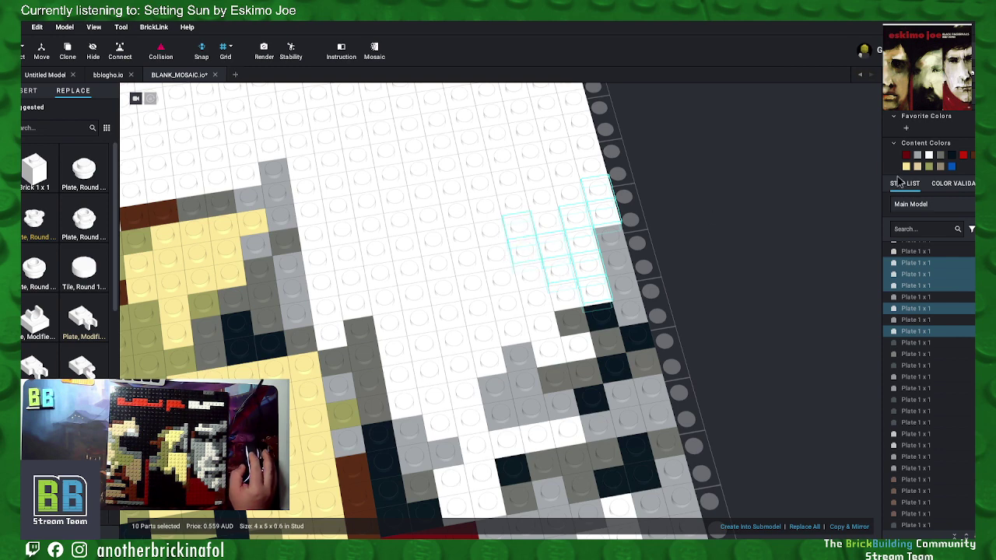
pyautogui.click(941, 156)
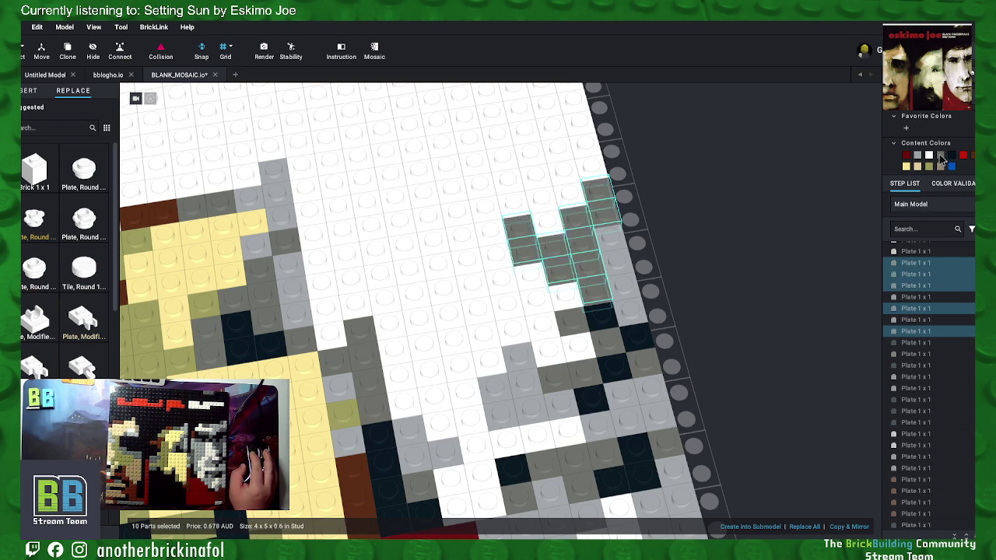
pyautogui.click(632, 190)
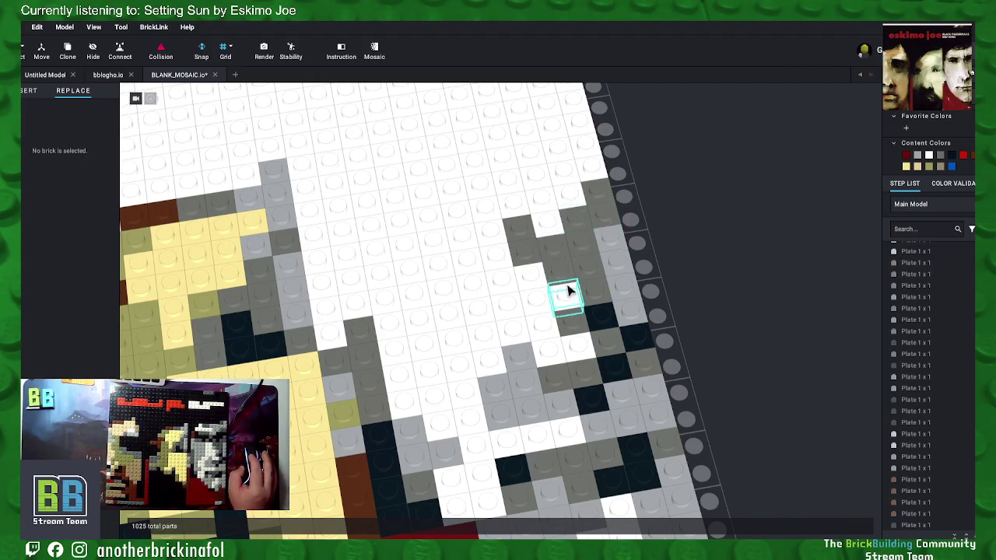
# Step: Recolor two white plates light gray in the inner corners below the ten-plate dark gray group
pyautogui.click(529, 275)
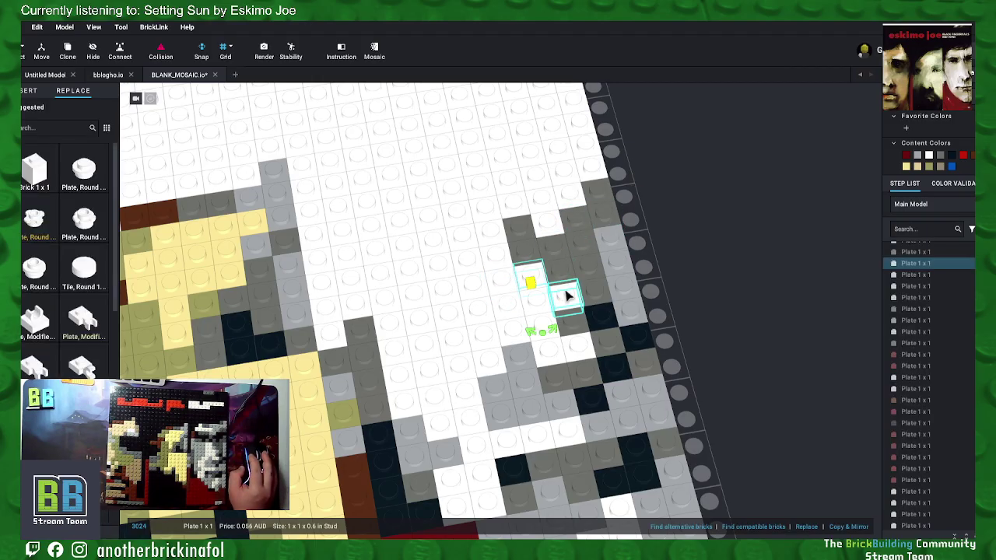
pyautogui.keyDown('shift'); pyautogui.click(567, 293); pyautogui.keyUp('shift')
pyautogui.click(917, 155)
pyautogui.click(770, 212)
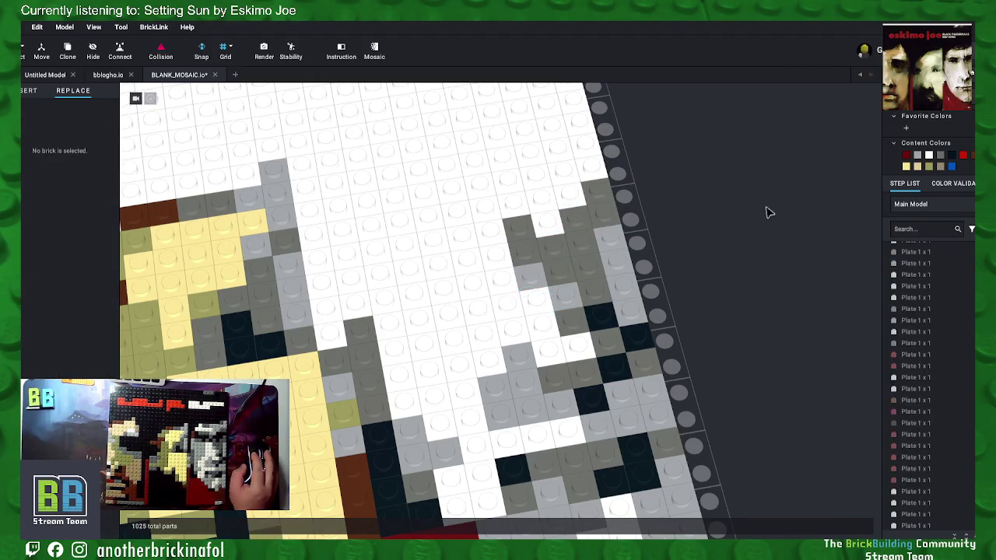
# Step: Recolor the thirteen white plates black in the two columns below the gap between the red lettering blocks, down to the olive plates
pyautogui.scroll(-1, 492, 255)
pyautogui.scroll(-1, 493, 255)
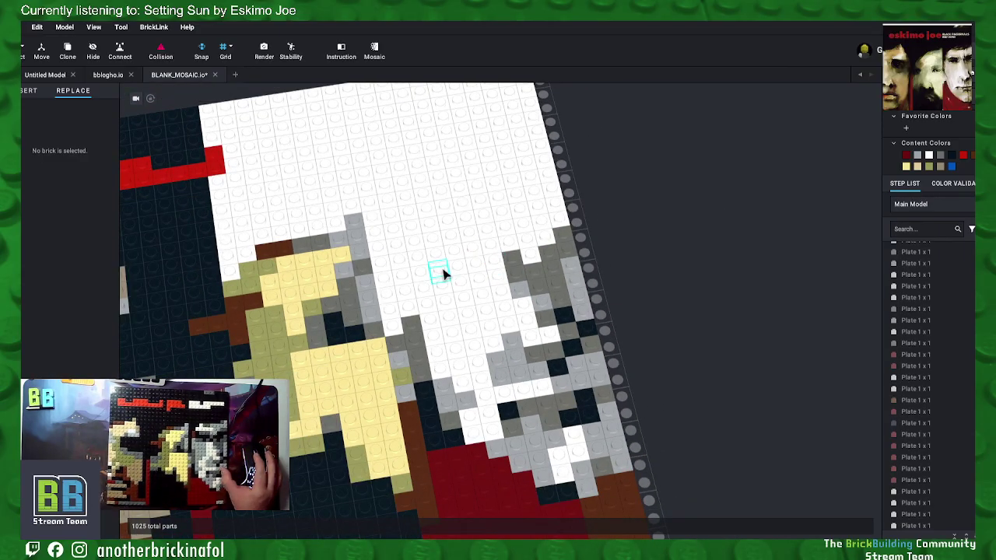
pyautogui.moveTo(624, 251); pyautogui.dragTo(679, 278, button='right')
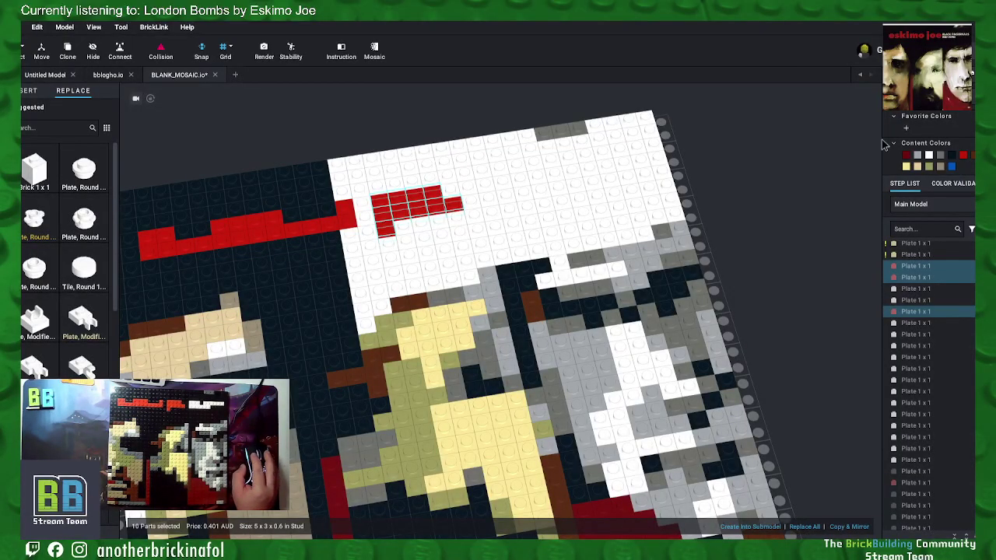
pyautogui.click(767, 235)
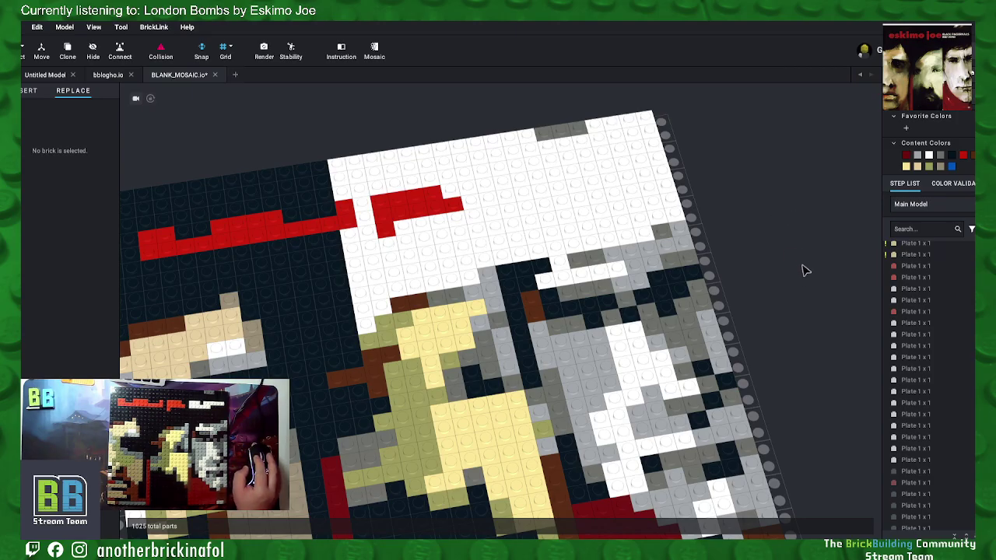
pyautogui.click(364, 321)
pyautogui.keyDown('shift'); pyautogui.click(378, 305); pyautogui.keyUp('shift')
pyautogui.keyDown('shift'); pyautogui.click(367, 292); pyautogui.keyUp('shift')
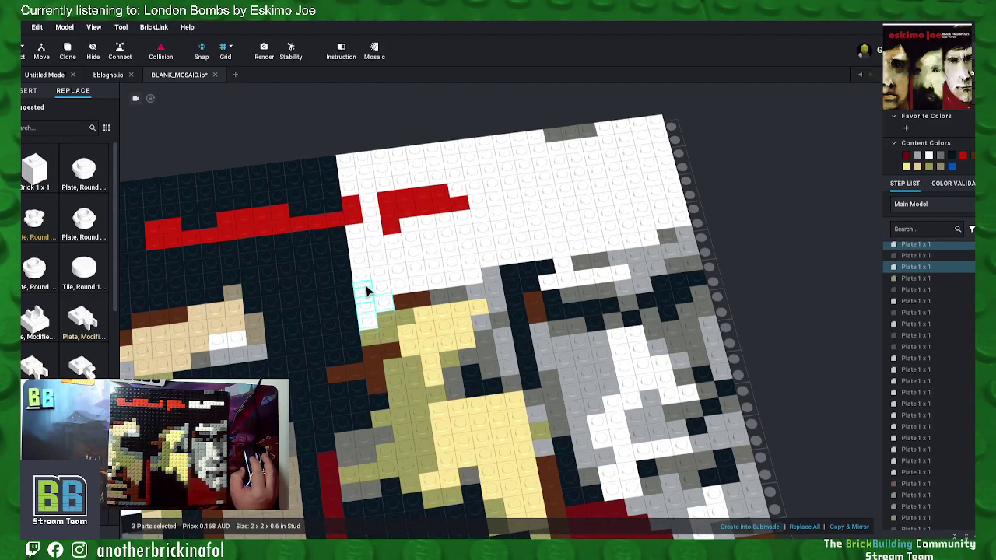
pyautogui.keyDown('shift'); pyautogui.click(377, 279); pyautogui.keyUp('shift')
pyautogui.keyDown('shift'); pyautogui.click(382, 269); pyautogui.keyUp('shift')
pyautogui.keyDown('shift'); pyautogui.click(379, 262); pyautogui.keyUp('shift')
pyautogui.keyDown('shift'); pyautogui.click(361, 253); pyautogui.keyUp('shift')
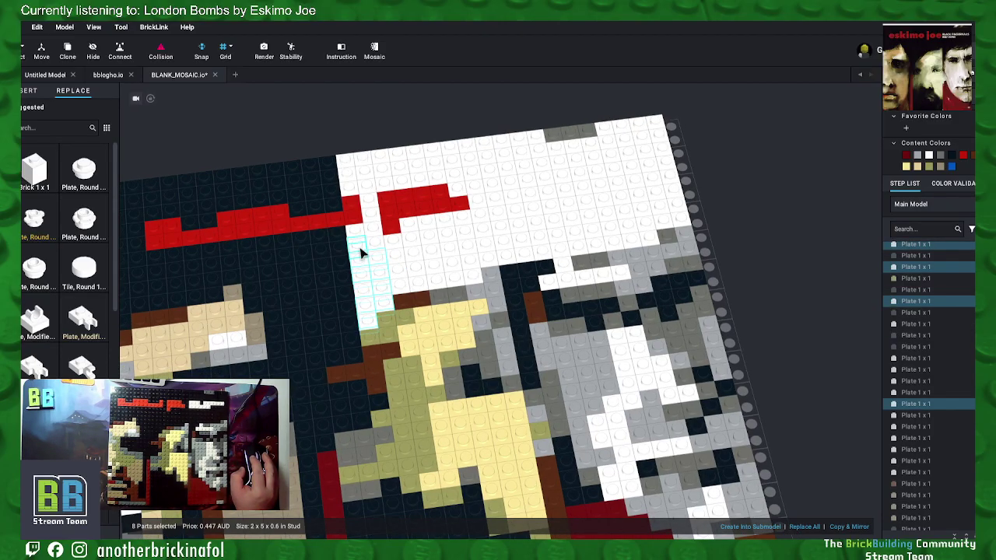
pyautogui.keyDown('shift'); pyautogui.click(375, 243); pyautogui.keyUp('shift')
pyautogui.keyDown('shift'); pyautogui.click(374, 234); pyautogui.keyUp('shift')
pyautogui.keyDown('shift'); pyautogui.click(362, 229); pyautogui.keyUp('shift')
pyautogui.keyDown('shift'); pyautogui.click(354, 224); pyautogui.keyUp('shift')
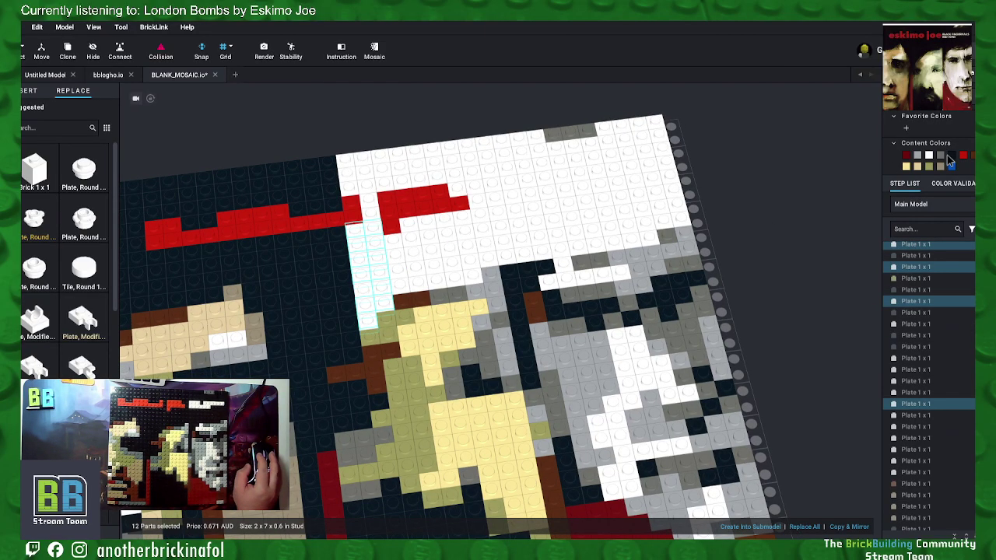
pyautogui.click(951, 156)
pyautogui.click(363, 294)
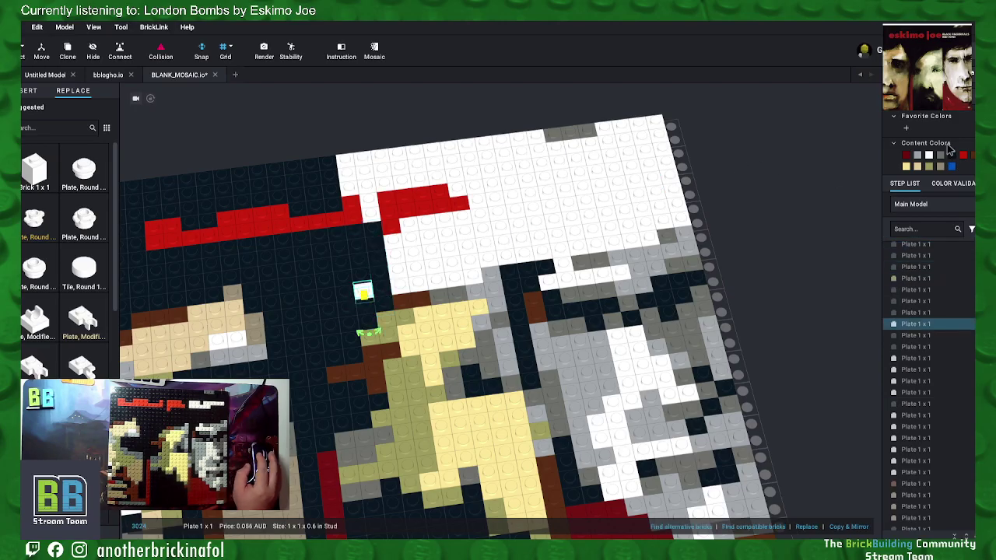
# Step: Recolor the eight white plates in and above the gap between the red lettering blocks black, up to the mosaic's top edge
pyautogui.click(371, 204)
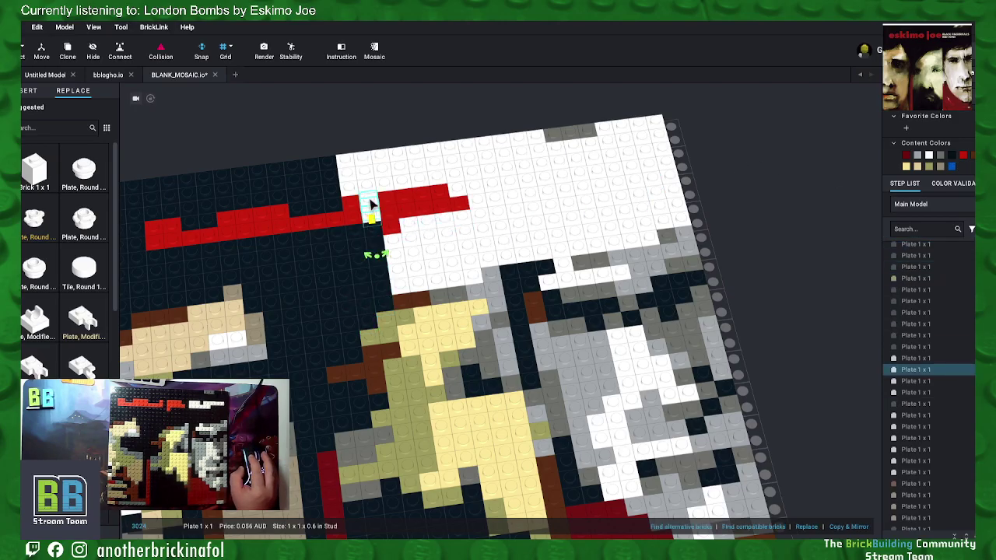
pyautogui.keyDown('shift'); pyautogui.click(372, 193); pyautogui.keyUp('shift')
pyautogui.keyDown('shift'); pyautogui.click(350, 177); pyautogui.keyUp('shift')
pyautogui.keyDown('shift'); pyautogui.click(365, 174); pyautogui.keyUp('shift')
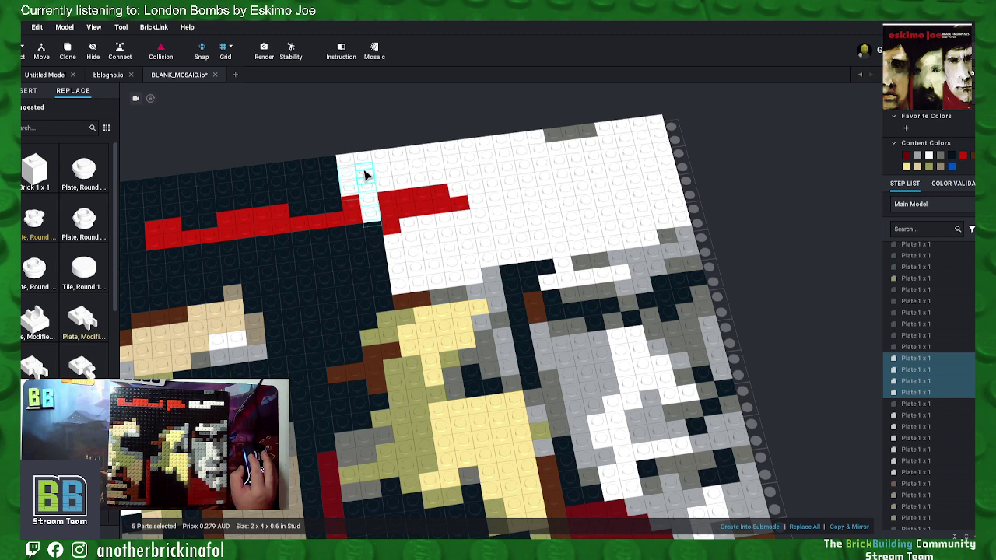
pyautogui.keyDown('shift'); pyautogui.click(365, 159); pyautogui.keyUp('shift')
pyautogui.keyDown('shift'); pyautogui.click(356, 155); pyautogui.keyUp('shift')
pyautogui.keyDown('shift'); pyautogui.click(345, 161); pyautogui.keyUp('shift')
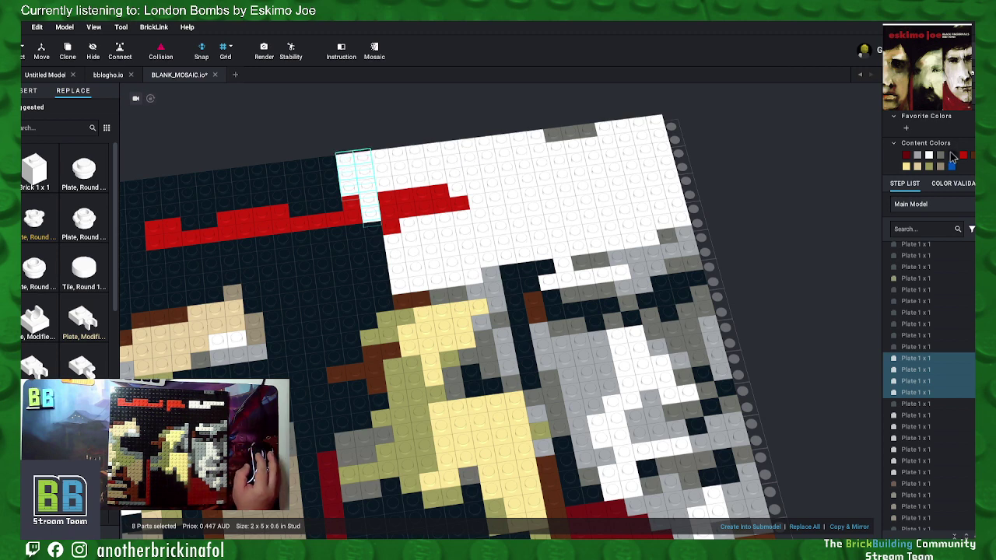
# Step: Recolor the eight selected white plates in the gap between the two red lettering shapes black
pyautogui.click(950, 156)
pyautogui.click(777, 158)
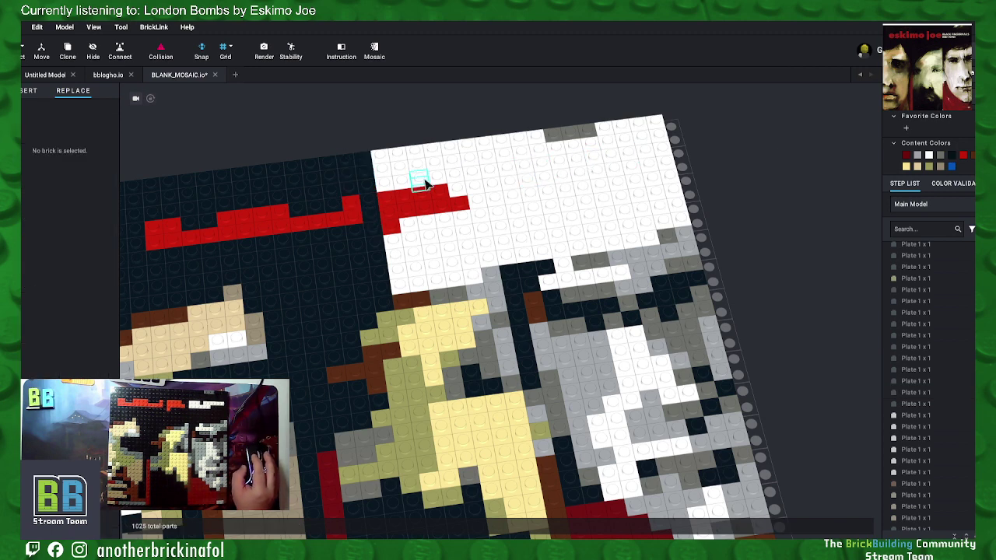
# Step: Recolor the 16 white plates directly above the second red lettering shape black
pyautogui.click(382, 180)
pyautogui.keyDown('shift'); pyautogui.click(382, 166); pyautogui.keyUp('shift')
pyautogui.keyDown('shift'); pyautogui.click(400, 155); pyautogui.keyUp('shift')
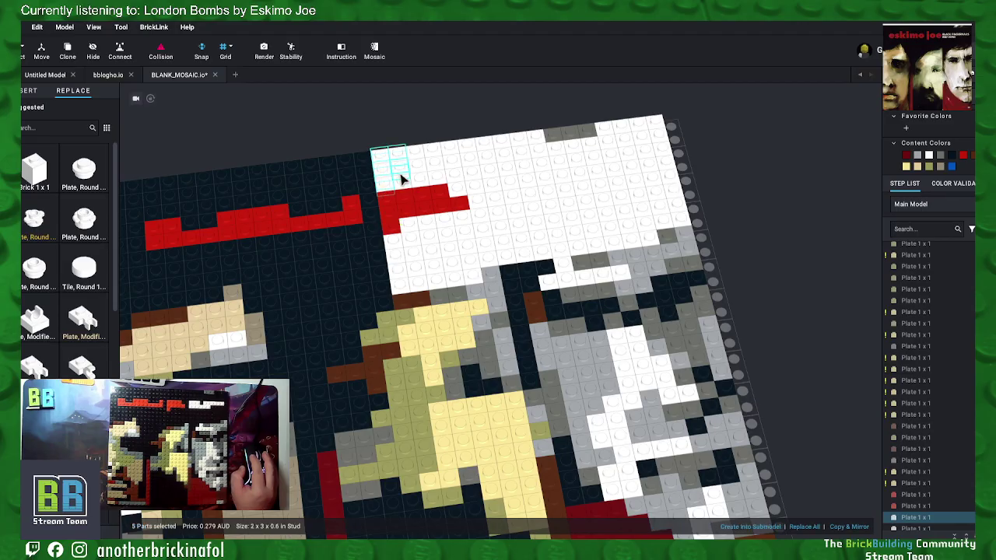
pyautogui.keyDown('shift'); pyautogui.click(418, 178); pyautogui.keyUp('shift')
pyautogui.keyDown('shift'); pyautogui.click(416, 156); pyautogui.keyUp('shift')
pyautogui.keyDown('shift'); pyautogui.click(436, 164); pyautogui.keyUp('shift')
pyautogui.keyDown('shift'); pyautogui.click(438, 179); pyautogui.keyUp('shift')
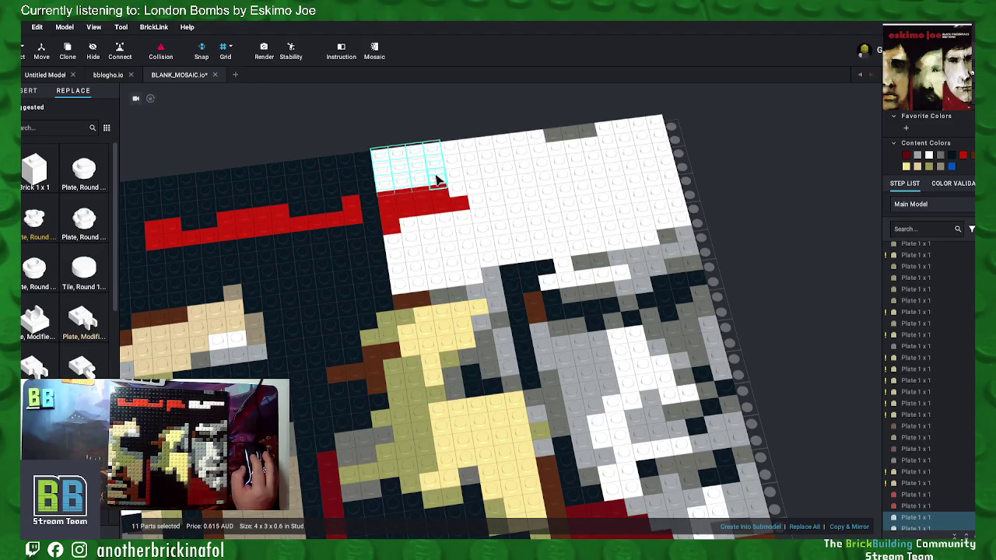
pyautogui.keyDown('shift'); pyautogui.click(459, 189); pyautogui.keyUp('shift')
pyautogui.keyDown('shift'); pyautogui.click(456, 178); pyautogui.keyUp('shift')
pyautogui.keyDown('shift'); pyautogui.click(457, 165); pyautogui.keyUp('shift')
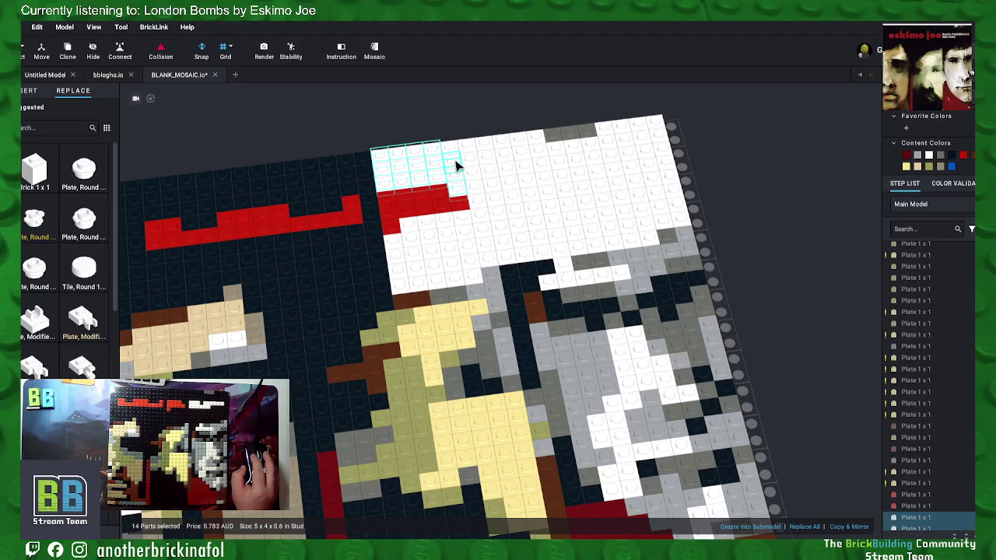
pyautogui.keyDown('shift'); pyautogui.click(458, 157); pyautogui.keyUp('shift')
pyautogui.keyDown('shift'); pyautogui.click(455, 151); pyautogui.keyUp('shift')
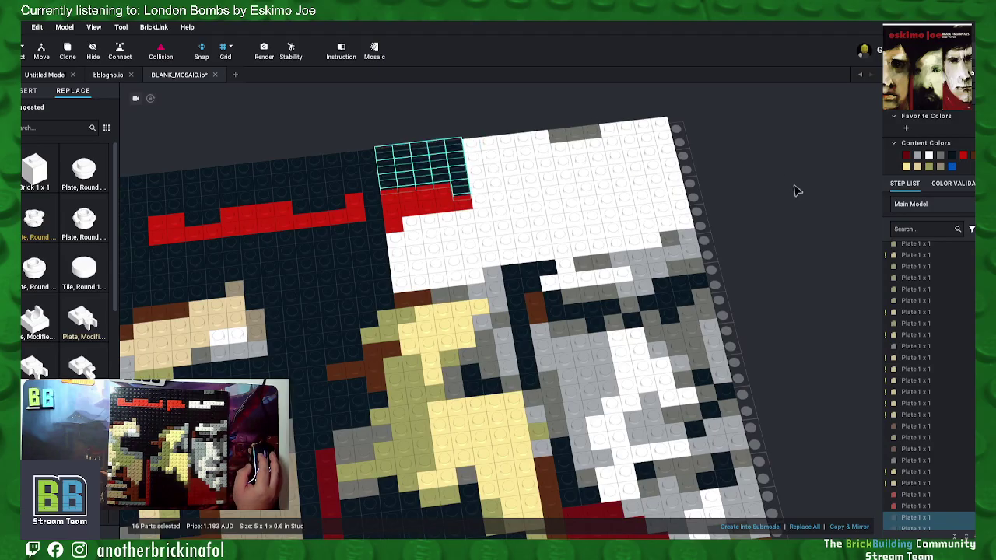
pyautogui.press('Delete')
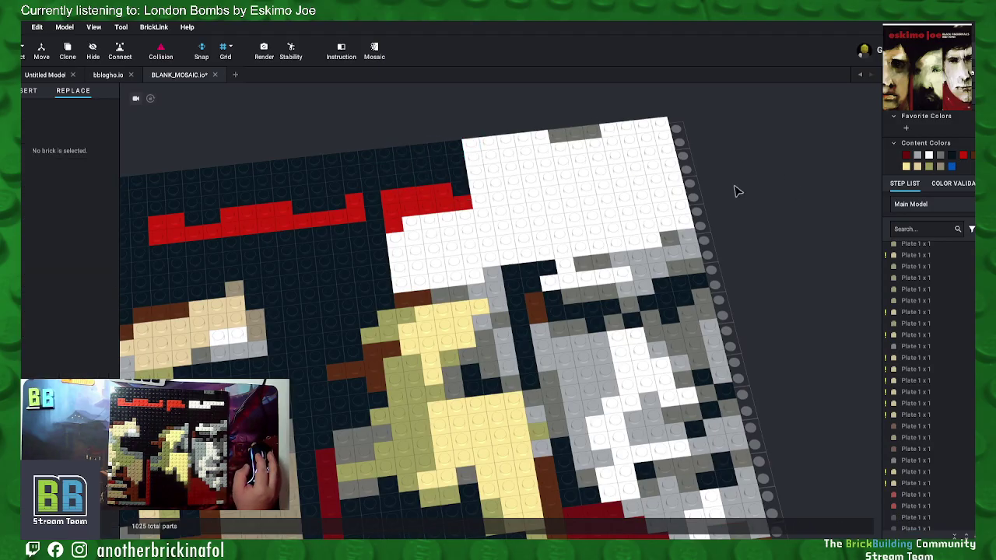
# Step: Recolor the 24 white plates between the second red lettering shape and the middle face's hair black
pyautogui.click(405, 285)
pyautogui.keyDown('shift'); pyautogui.click(421, 284); pyautogui.keyUp('shift')
pyautogui.keyDown('shift'); pyautogui.click(438, 282); pyautogui.keyUp('shift')
pyautogui.keyDown('shift'); pyautogui.click(456, 281); pyautogui.keyUp('shift')
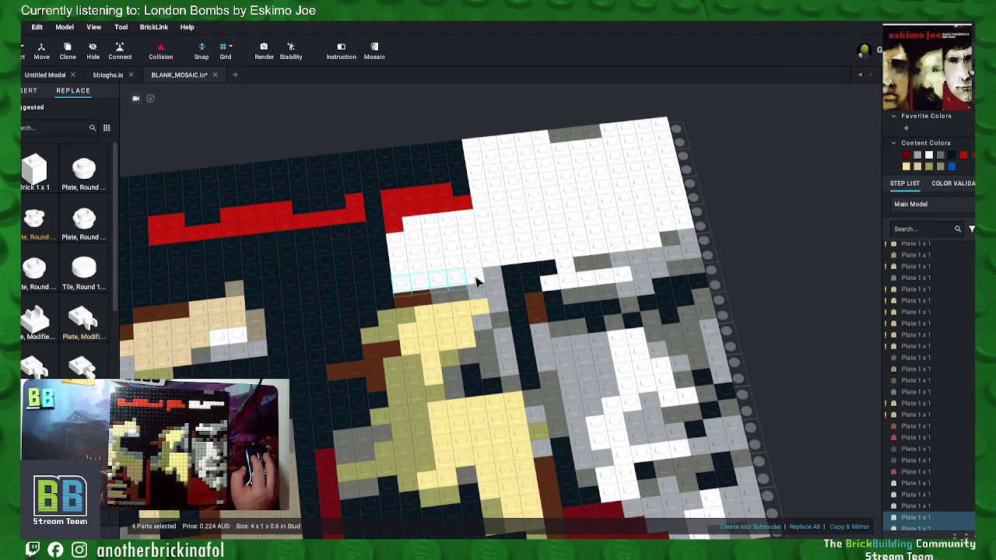
pyautogui.keyDown('shift'); pyautogui.click(471, 266); pyautogui.keyUp('shift')
pyautogui.keyDown('shift'); pyautogui.click(471, 250); pyautogui.keyUp('shift')
pyautogui.keyDown('shift'); pyautogui.click(471, 235); pyautogui.keyUp('shift')
pyautogui.keyDown('shift'); pyautogui.click(469, 220); pyautogui.keyUp('shift')
pyautogui.keyDown('shift'); pyautogui.click(449, 221); pyautogui.keyUp('shift')
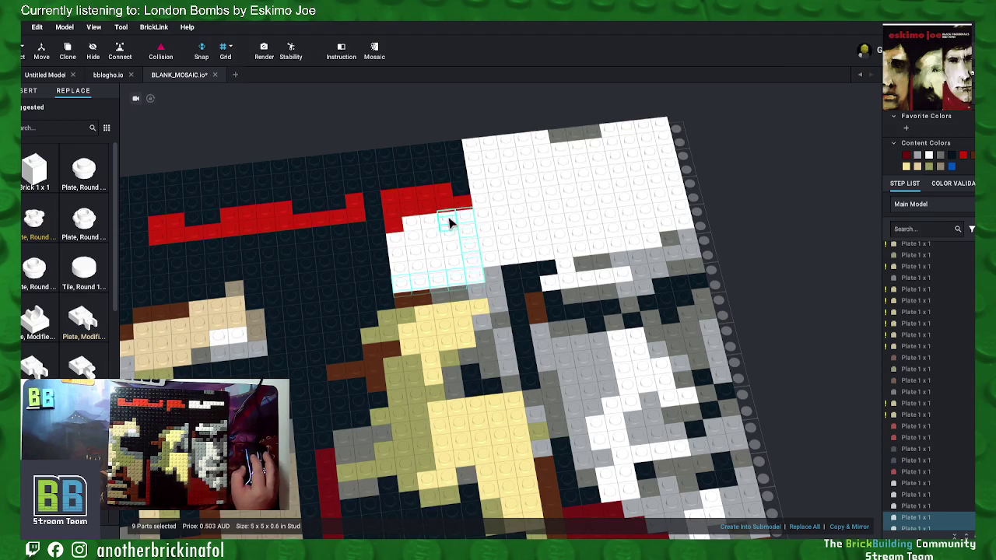
pyautogui.keyDown('shift'); pyautogui.click(431, 222); pyautogui.keyUp('shift')
pyautogui.keyDown('shift'); pyautogui.click(415, 223); pyautogui.keyUp('shift')
pyautogui.keyDown('shift'); pyautogui.click(398, 224); pyautogui.keyUp('shift')
pyautogui.keyDown('shift'); pyautogui.click(398, 238); pyautogui.keyUp('shift')
pyautogui.keyDown('shift'); pyautogui.click(396, 253); pyautogui.keyUp('shift')
pyautogui.keyDown('shift'); pyautogui.click(397, 267); pyautogui.keyUp('shift')
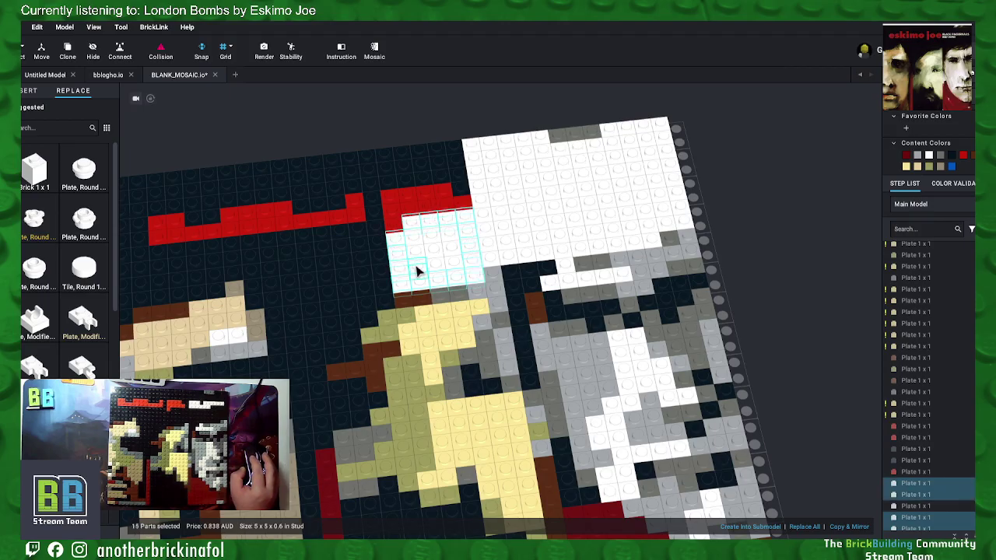
pyautogui.keyDown('shift'); pyautogui.click(417, 270); pyautogui.keyUp('shift')
pyautogui.keyDown('shift'); pyautogui.click(435, 269); pyautogui.keyUp('shift')
pyautogui.keyDown('shift'); pyautogui.click(455, 269); pyautogui.keyUp('shift')
pyautogui.keyDown('shift'); pyautogui.click(455, 255); pyautogui.keyUp('shift')
pyautogui.keyDown('shift'); pyautogui.click(453, 240); pyautogui.keyUp('shift')
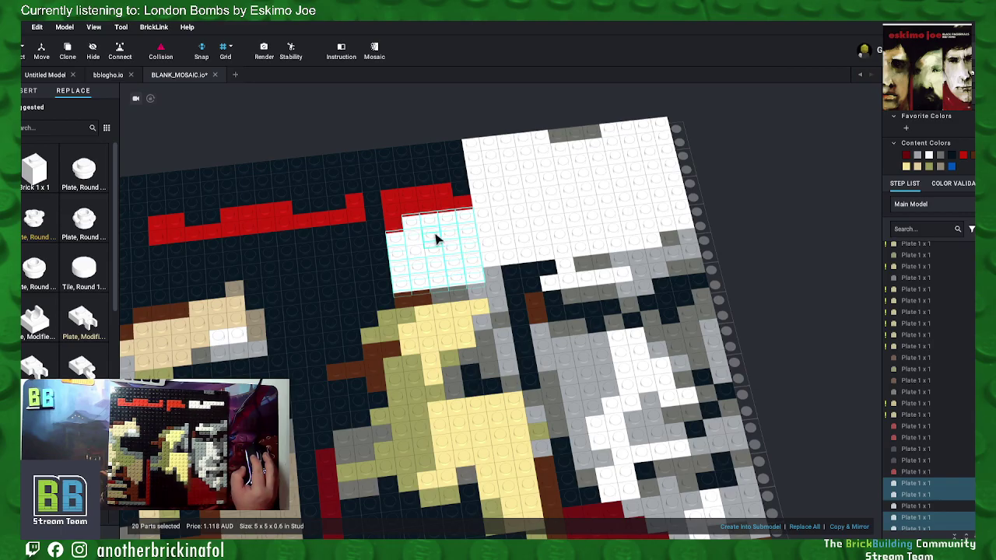
pyautogui.keyDown('shift'); pyautogui.click(436, 239); pyautogui.keyUp('shift')
pyautogui.keyDown('shift'); pyautogui.click(418, 240); pyautogui.keyUp('shift')
pyautogui.keyDown('shift'); pyautogui.click(418, 254); pyautogui.keyUp('shift')
pyautogui.keyDown('shift'); pyautogui.click(433, 252); pyautogui.keyUp('shift')
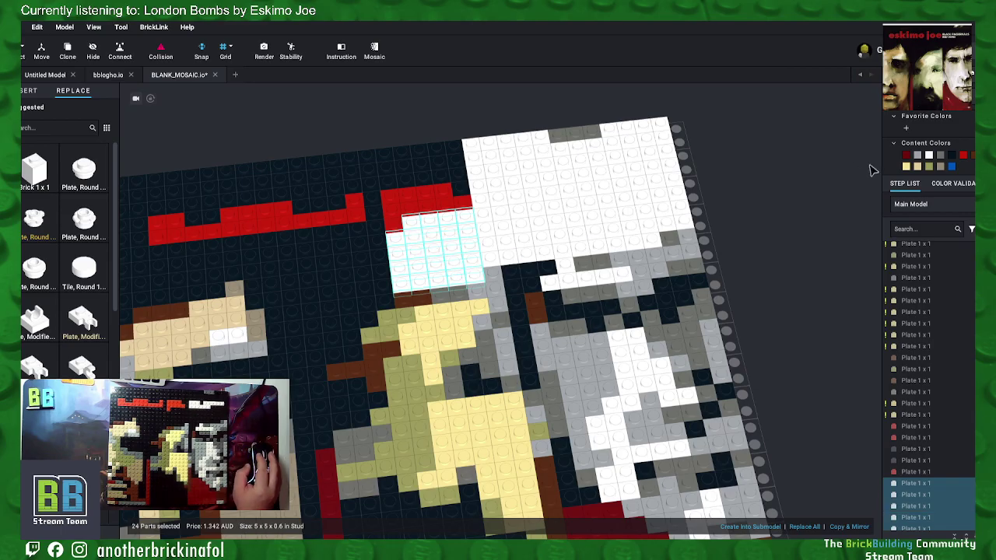
pyautogui.click(951, 155)
pyautogui.click(815, 212)
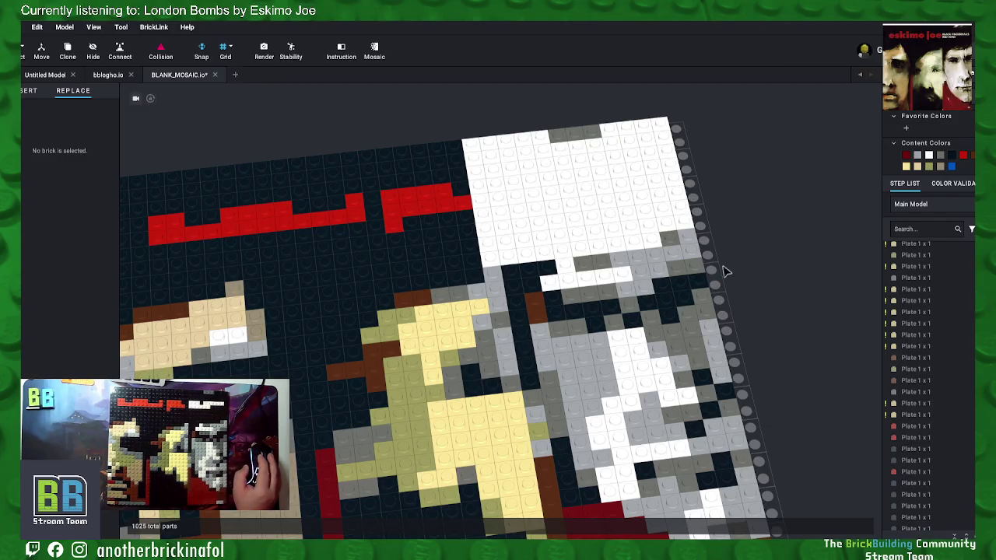
# Step: Recolor the bottom two rows of the white block above the grey face black, 22 plates in all
pyautogui.click(490, 262)
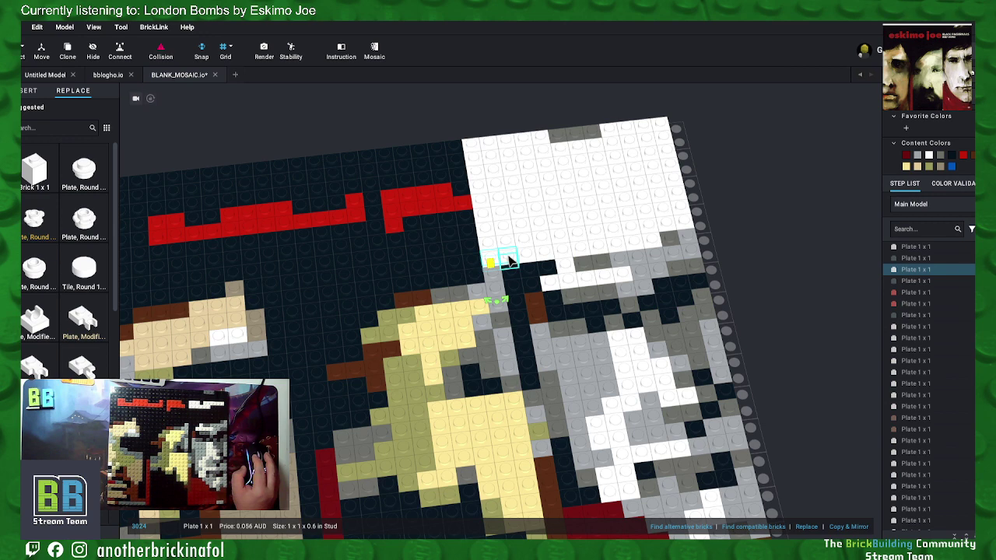
pyautogui.keyDown('ctrl'); pyautogui.click(523, 262); pyautogui.keyUp('ctrl')
pyautogui.keyDown('ctrl'); pyautogui.click(546, 260); pyautogui.keyUp('ctrl')
pyautogui.keyDown('ctrl'); pyautogui.click(566, 257); pyautogui.keyUp('ctrl')
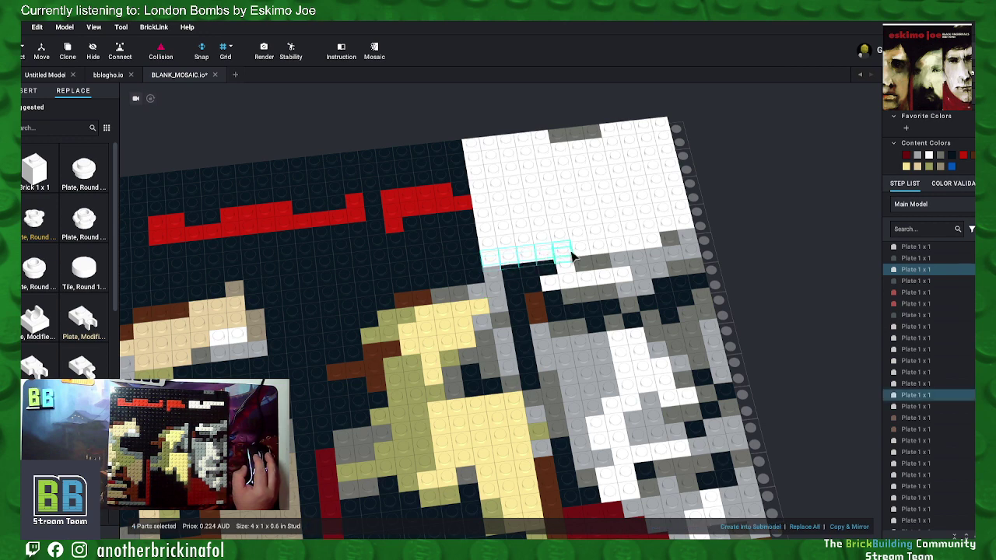
pyautogui.keyDown('ctrl'); pyautogui.click(580, 252); pyautogui.keyUp('ctrl')
pyautogui.keyDown('ctrl'); pyautogui.click(595, 251); pyautogui.keyUp('ctrl')
pyautogui.keyDown('ctrl'); pyautogui.click(612, 249); pyautogui.keyUp('ctrl')
pyautogui.keyDown('ctrl'); pyautogui.click(624, 249); pyautogui.keyUp('ctrl')
pyautogui.keyDown('ctrl'); pyautogui.click(636, 247); pyautogui.keyUp('ctrl')
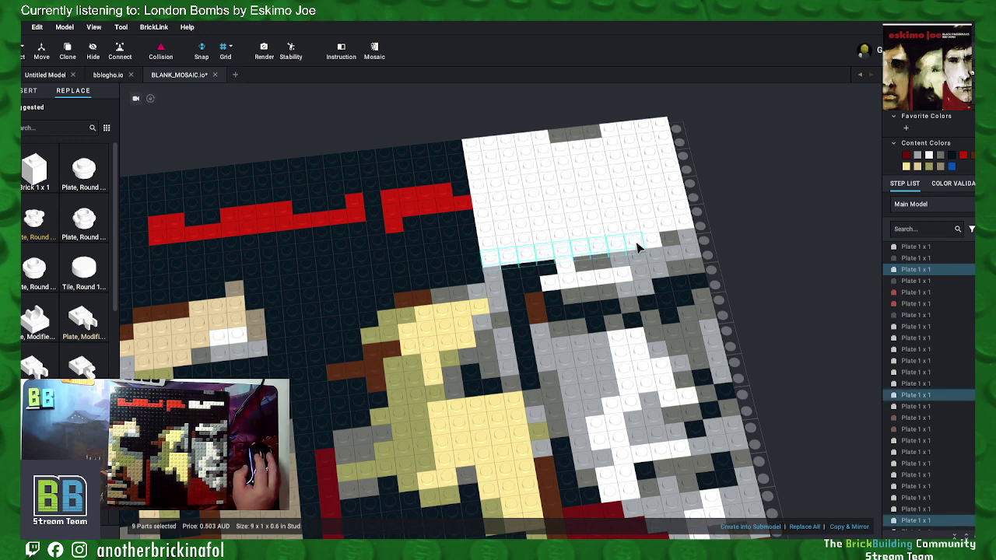
pyautogui.keyDown('ctrl'); pyautogui.click(650, 243); pyautogui.keyUp('ctrl')
pyautogui.keyDown('ctrl'); pyautogui.click(681, 225); pyautogui.keyUp('ctrl')
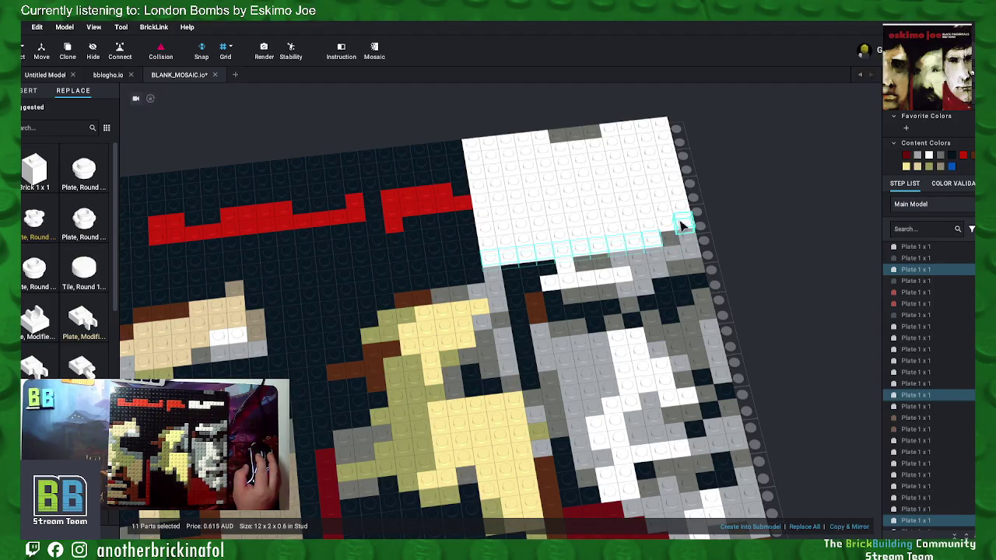
pyautogui.keyDown('ctrl'); pyautogui.click(663, 226); pyautogui.keyUp('ctrl')
pyautogui.keyDown('ctrl'); pyautogui.click(644, 228); pyautogui.keyUp('ctrl')
pyautogui.keyDown('ctrl'); pyautogui.click(625, 230); pyautogui.keyUp('ctrl')
pyautogui.keyDown('ctrl'); pyautogui.click(607, 232); pyautogui.keyUp('ctrl')
pyautogui.keyDown('ctrl'); pyautogui.click(576, 235); pyautogui.keyUp('ctrl')
pyautogui.keyDown('ctrl'); pyautogui.click(557, 237); pyautogui.keyUp('ctrl')
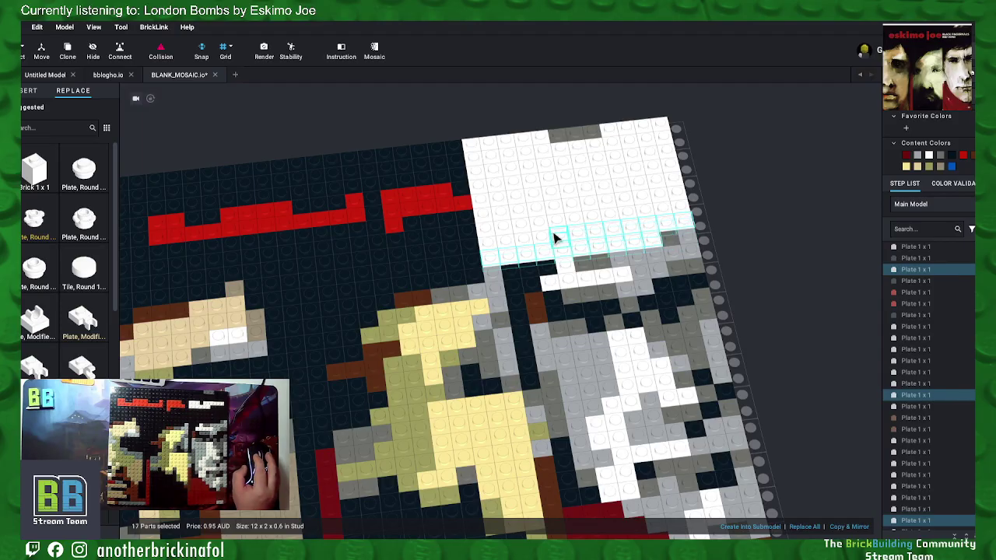
pyautogui.keyDown('ctrl'); pyautogui.click(538, 238); pyautogui.keyUp('ctrl')
pyautogui.keyDown('ctrl'); pyautogui.click(520, 240); pyautogui.keyUp('ctrl')
pyautogui.keyDown('ctrl'); pyautogui.click(501, 242); pyautogui.keyUp('ctrl')
pyautogui.keyDown('ctrl'); pyautogui.click(483, 245); pyautogui.keyUp('ctrl')
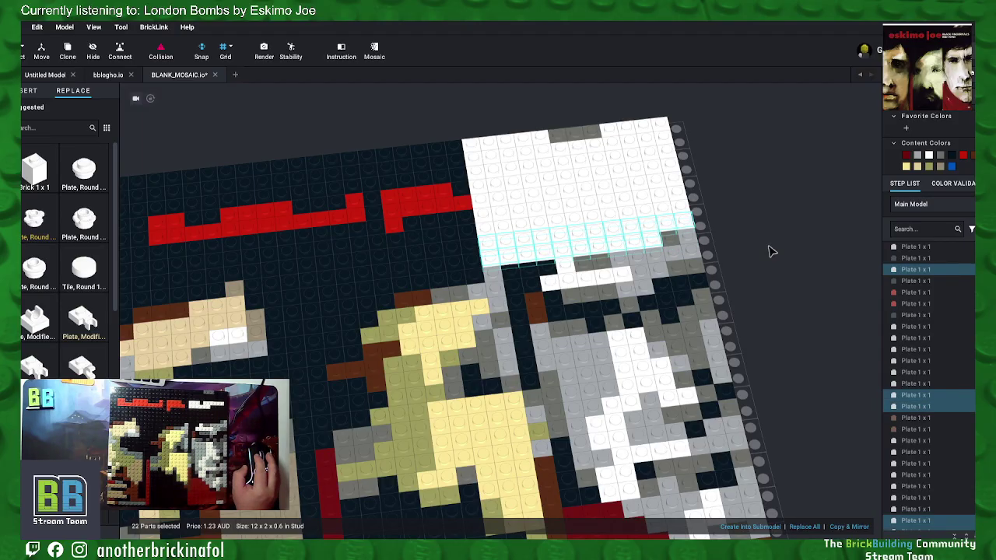
pyautogui.click(940, 155)
pyautogui.click(809, 193)
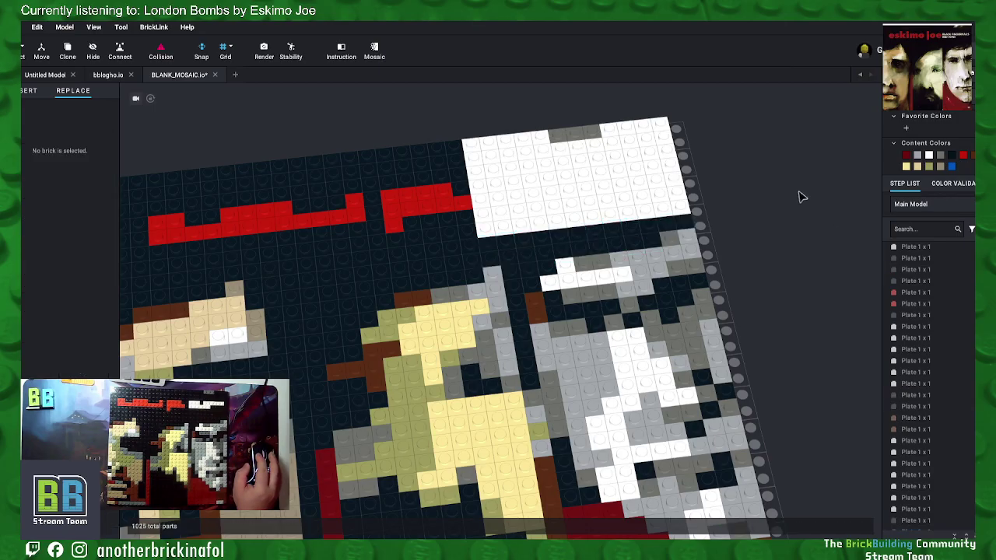
# Step: Recolor the seven plates of the white block's leftmost column black to separate it from the red lettering
pyautogui.keyDown('ctrl'); pyautogui.click(472, 147); pyautogui.keyUp('ctrl')
pyautogui.keyDown('ctrl'); pyautogui.click(472, 165); pyautogui.keyUp('ctrl')
pyautogui.keyDown('ctrl'); pyautogui.click(476, 181); pyautogui.keyUp('ctrl')
pyautogui.keyDown('ctrl'); pyautogui.click(479, 196); pyautogui.keyUp('ctrl')
pyautogui.keyDown('ctrl'); pyautogui.click(483, 212); pyautogui.keyUp('ctrl')
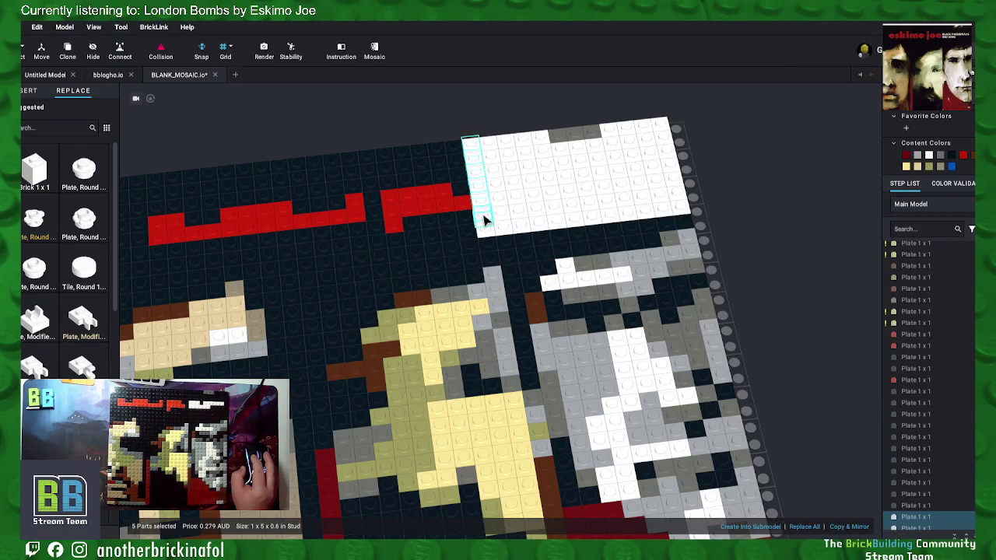
pyautogui.keyDown('ctrl'); pyautogui.click(483, 220); pyautogui.keyUp('ctrl')
pyautogui.keyDown('ctrl'); pyautogui.click(487, 233); pyautogui.keyUp('ctrl')
pyautogui.click(948, 156)
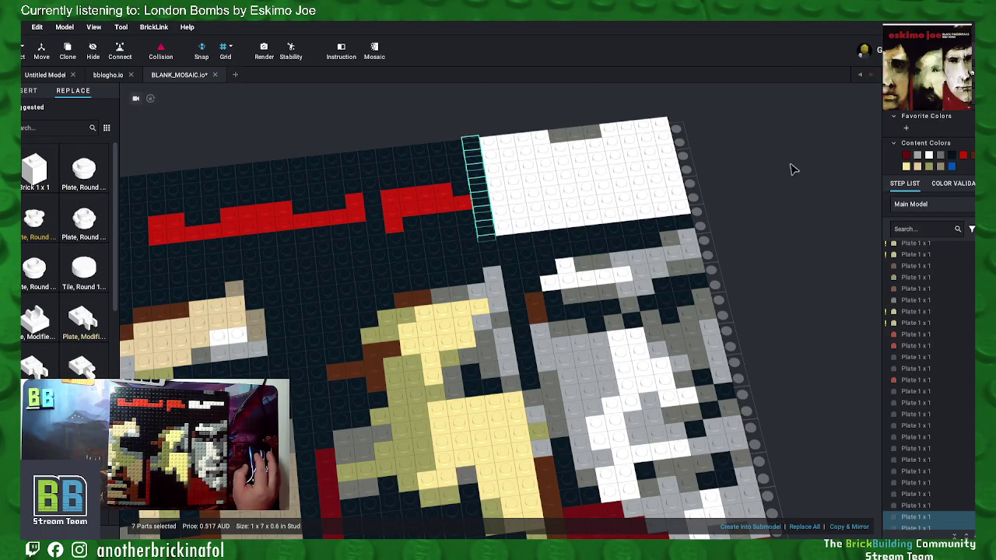
# Step: Recolor the white block's third row, the single plate below its fourth stud, and the rest of the rightmost column black
pyautogui.click(498, 171)
pyautogui.keyDown('ctrl'); pyautogui.click(514, 168); pyautogui.keyUp('ctrl')
pyautogui.keyDown('ctrl'); pyautogui.click(532, 167); pyautogui.keyUp('ctrl')
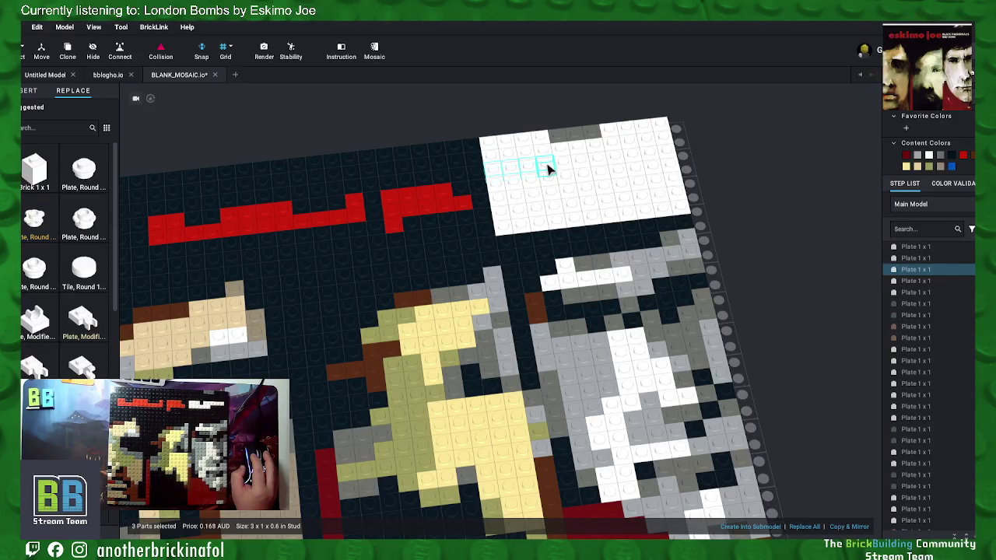
pyautogui.keyDown('ctrl'); pyautogui.click(546, 167); pyautogui.keyUp('ctrl')
pyautogui.keyDown('ctrl'); pyautogui.click(550, 179); pyautogui.keyUp('ctrl')
pyautogui.moveTo(585, 166)
pyautogui.mouseDown()
pyautogui.moveTo(666, 156)
pyautogui.moveTo(684, 214)
pyautogui.mouseUp()
pyautogui.click(951, 160)
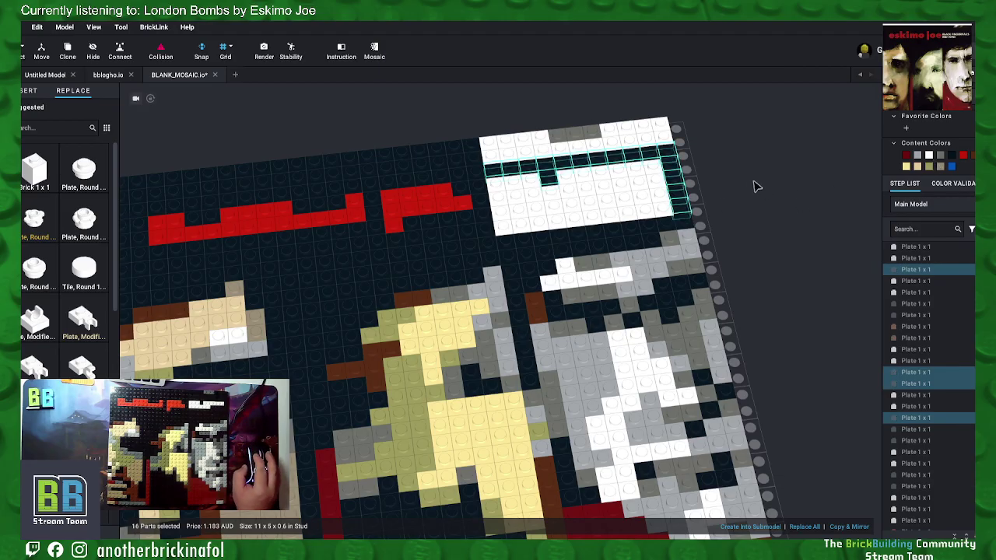
pyautogui.click(751, 180)
# Step: Recolor four adjacent white plates at the right end of the block's fifth row black, forming a notch
pyautogui.moveTo(656, 182); pyautogui.dragTo(604, 192)
pyautogui.click(954, 158)
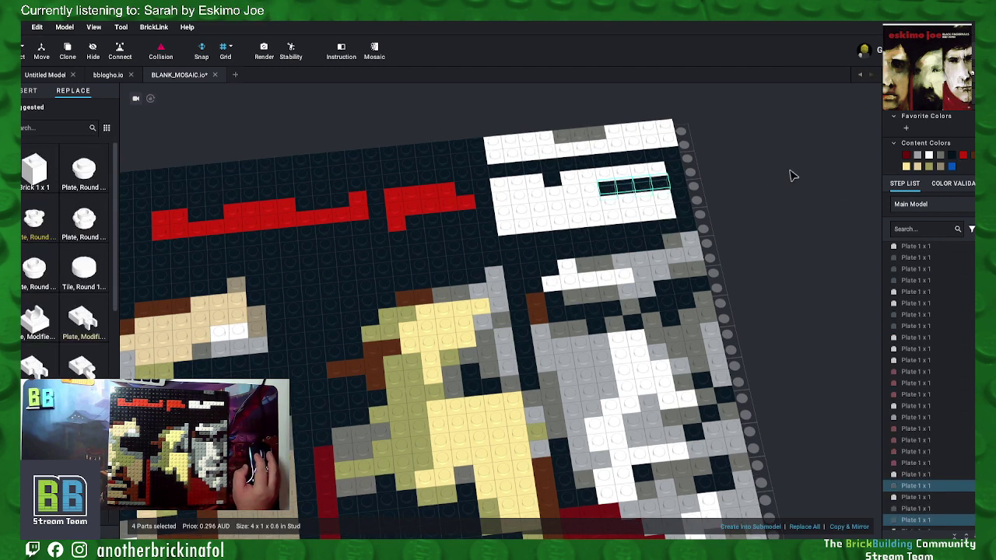
pyautogui.click(509, 218)
pyautogui.moveTo(509, 218); pyautogui.dragTo(511, 222, button='right')
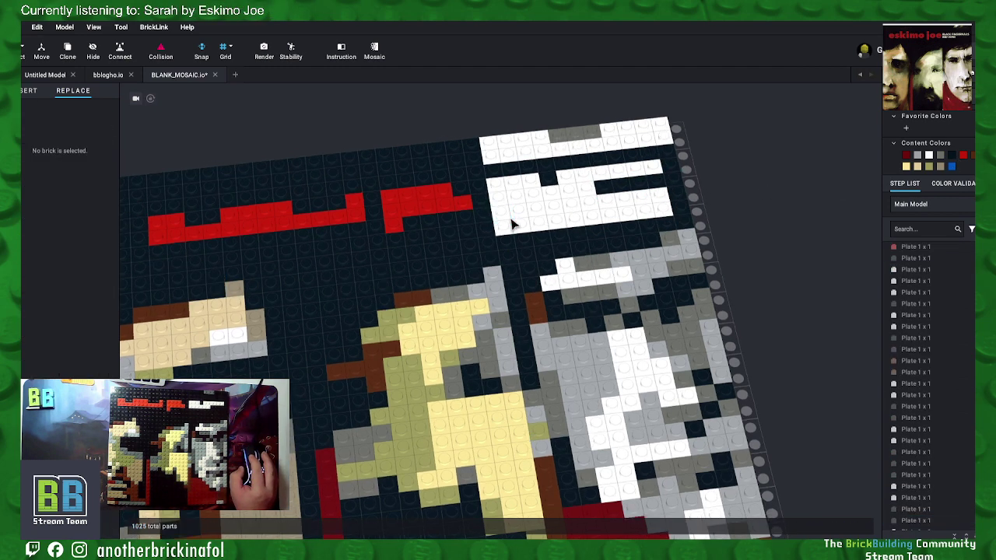
# Step: Recolor the bottom two rows of the remaining lower white block black, 20 plates in all
pyautogui.click(507, 219)
pyautogui.keyDown('ctrl'); pyautogui.click(509, 232); pyautogui.keyUp('ctrl')
pyautogui.keyDown('ctrl'); pyautogui.click(525, 218); pyautogui.keyUp('ctrl')
pyautogui.keyDown('ctrl'); pyautogui.click(526, 232); pyautogui.keyUp('ctrl')
pyautogui.keyDown('ctrl'); pyautogui.click(541, 214); pyautogui.keyUp('ctrl')
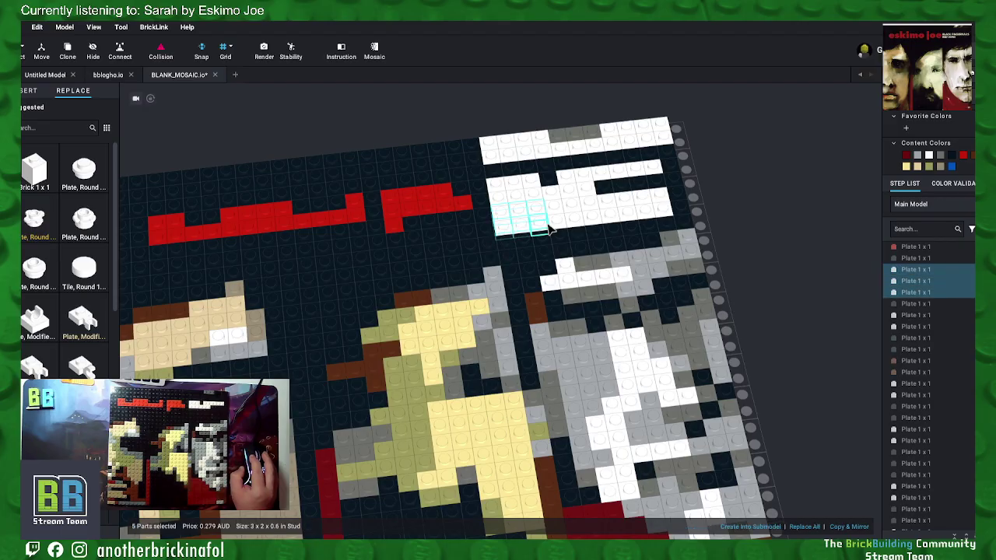
pyautogui.keyDown('ctrl'); pyautogui.click(544, 229); pyautogui.keyUp('ctrl')
pyautogui.keyDown('ctrl'); pyautogui.click(558, 214); pyautogui.keyUp('ctrl')
pyautogui.keyDown('ctrl'); pyautogui.click(562, 225); pyautogui.keyUp('ctrl')
pyautogui.moveTo(564, 226); pyautogui.dragTo(570, 223, button='right')
pyautogui.keyDown('ctrl'); pyautogui.click(574, 211); pyautogui.keyUp('ctrl')
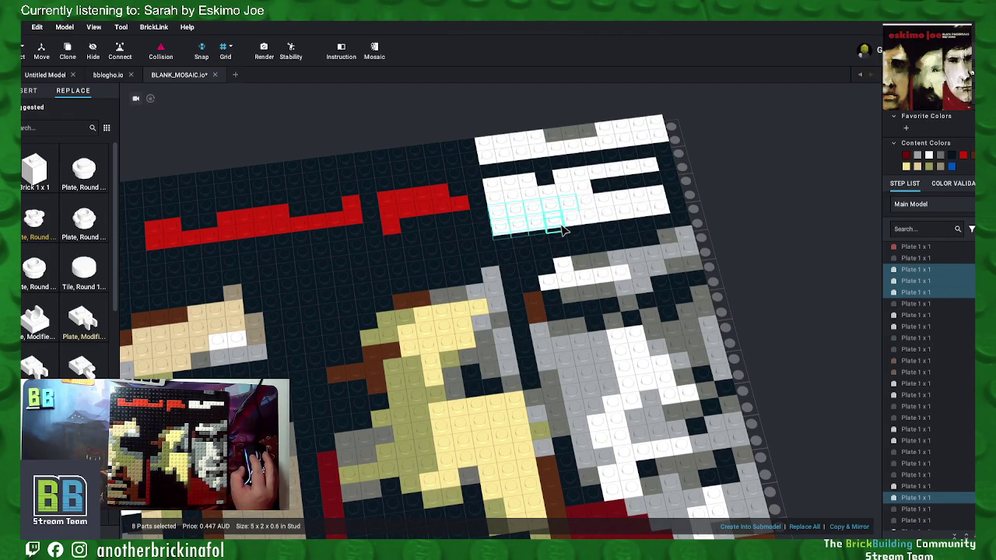
pyautogui.keyDown('ctrl'); pyautogui.click(589, 217); pyautogui.keyUp('ctrl')
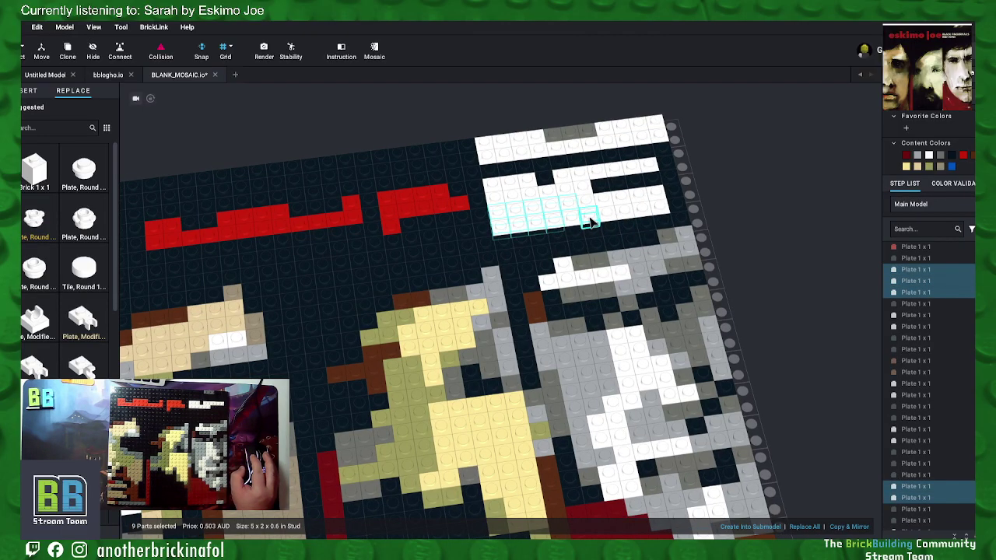
pyautogui.keyDown('ctrl'); pyautogui.click(595, 207); pyautogui.keyUp('ctrl')
pyautogui.keyDown('ctrl'); pyautogui.click(600, 203); pyautogui.keyUp('ctrl')
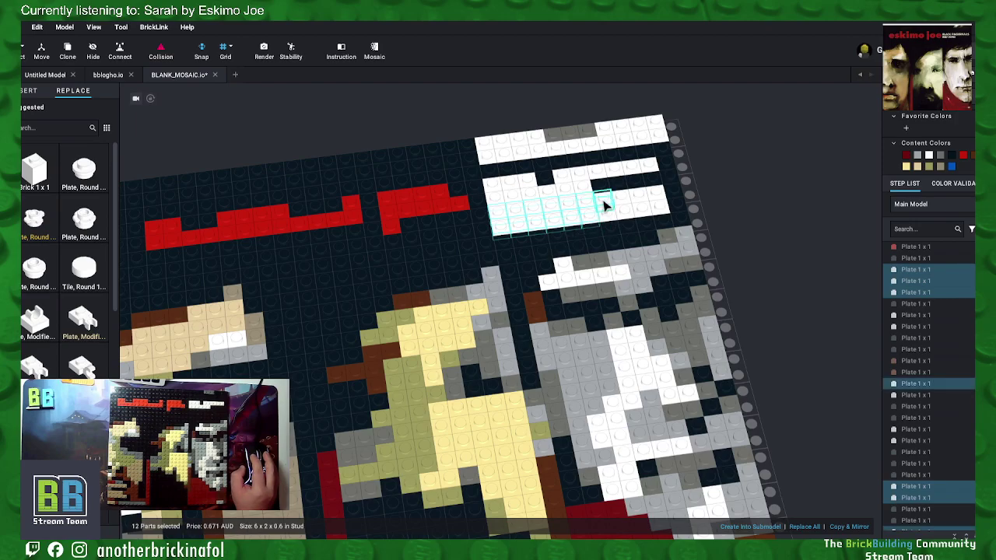
pyautogui.keyDown('ctrl'); pyautogui.click(615, 219); pyautogui.keyUp('ctrl')
pyautogui.keyDown('ctrl'); pyautogui.click(628, 215); pyautogui.keyUp('ctrl')
pyautogui.keyDown('ctrl'); pyautogui.click(628, 201); pyautogui.keyUp('ctrl')
pyautogui.keyDown('ctrl'); pyautogui.click(637, 207); pyautogui.keyUp('ctrl')
pyautogui.keyDown('ctrl'); pyautogui.click(643, 204); pyautogui.keyUp('ctrl')
pyautogui.keyDown('ctrl'); pyautogui.click(651, 211); pyautogui.keyUp('ctrl')
pyautogui.keyDown('ctrl'); pyautogui.click(663, 203); pyautogui.keyUp('ctrl')
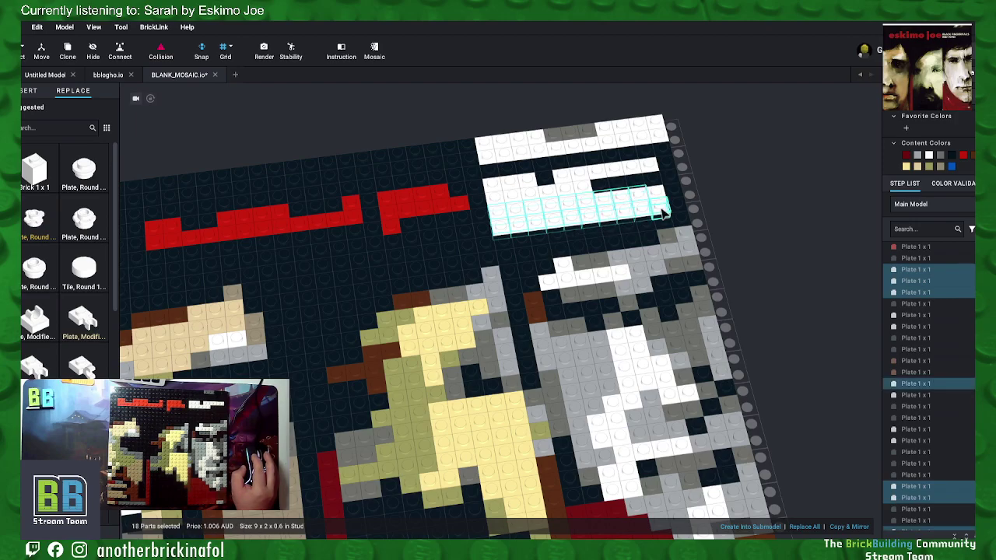
pyautogui.keyDown('ctrl'); pyautogui.click(657, 194); pyautogui.keyUp('ctrl')
pyautogui.click(951, 156)
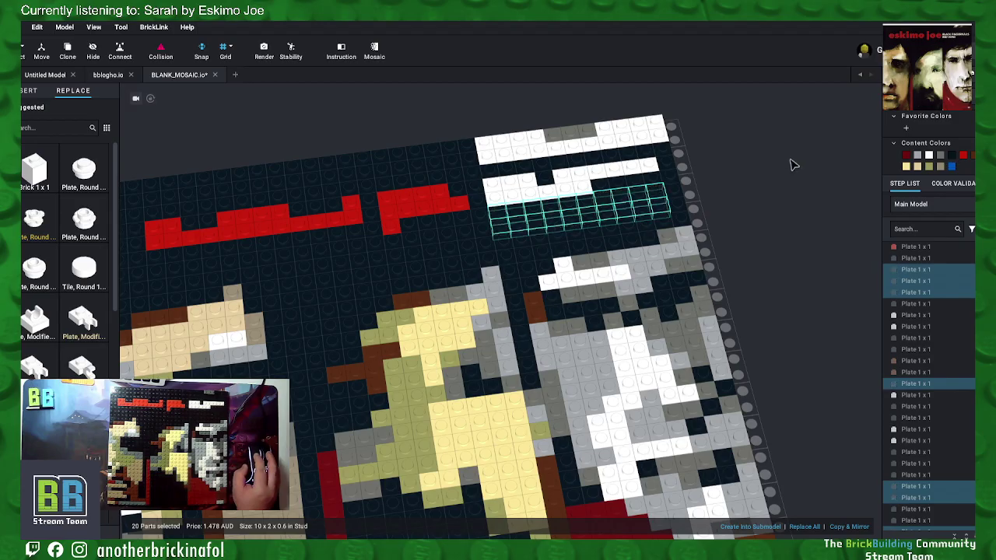
pyautogui.click(782, 164)
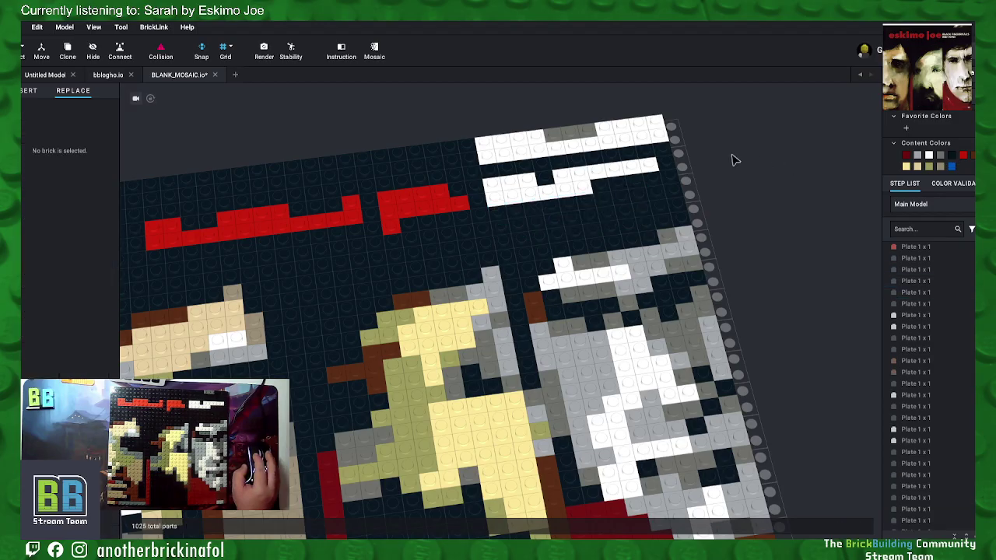
# Step: Recolor all remaining white plates in the mosaic's top two rows black, leaving the short grey run in the top row out
pyautogui.click(483, 148)
pyautogui.keyDown('ctrl'); pyautogui.click(511, 141); pyautogui.keyUp('ctrl')
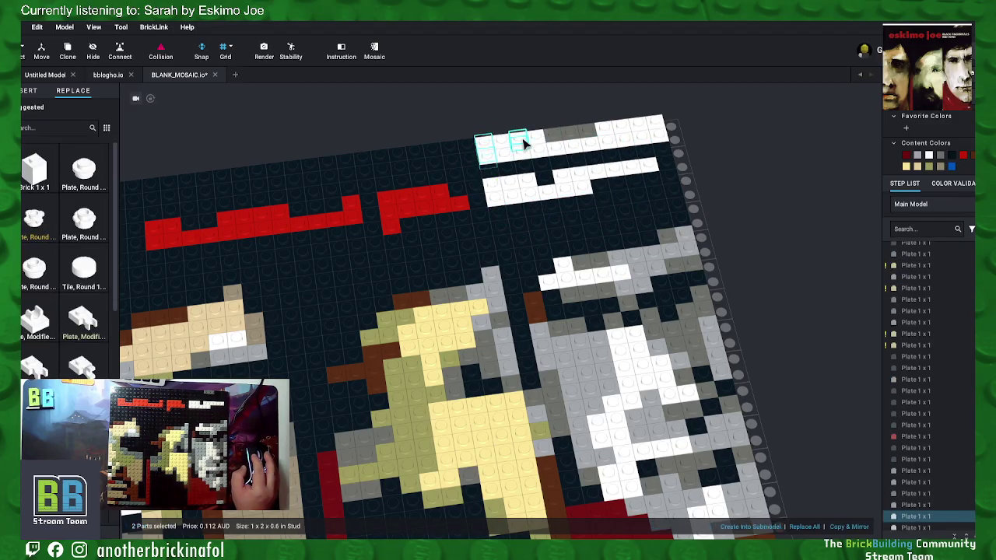
pyautogui.keyDown('ctrl'); pyautogui.click(518, 145); pyautogui.keyUp('ctrl')
pyautogui.keyDown('ctrl'); pyautogui.click(502, 148); pyautogui.keyUp('ctrl')
pyautogui.keyDown('ctrl'); pyautogui.click(523, 145); pyautogui.keyUp('ctrl')
pyautogui.keyDown('ctrl'); pyautogui.click(534, 142); pyautogui.keyUp('ctrl')
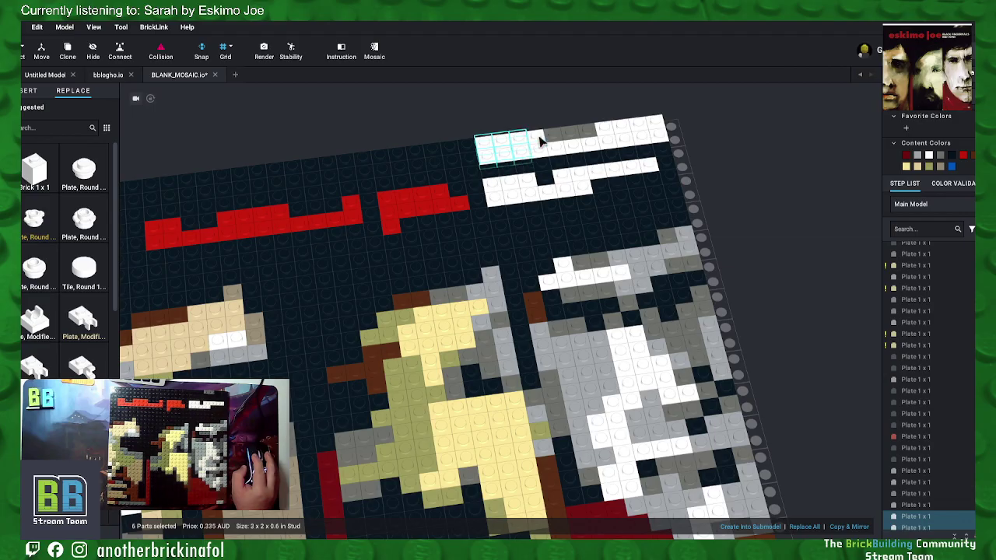
pyautogui.keyDown('ctrl'); pyautogui.click(551, 144); pyautogui.keyUp('ctrl')
pyautogui.keyDown('ctrl'); pyautogui.click(566, 147); pyautogui.keyUp('ctrl')
pyautogui.keyDown('ctrl'); pyautogui.click(580, 148); pyautogui.keyUp('ctrl')
pyautogui.keyDown('ctrl'); pyautogui.click(591, 150); pyautogui.keyUp('ctrl')
pyautogui.keyDown('ctrl'); pyautogui.click(601, 146); pyautogui.keyUp('ctrl')
pyautogui.keyDown('ctrl'); pyautogui.click(607, 137); pyautogui.keyUp('ctrl')
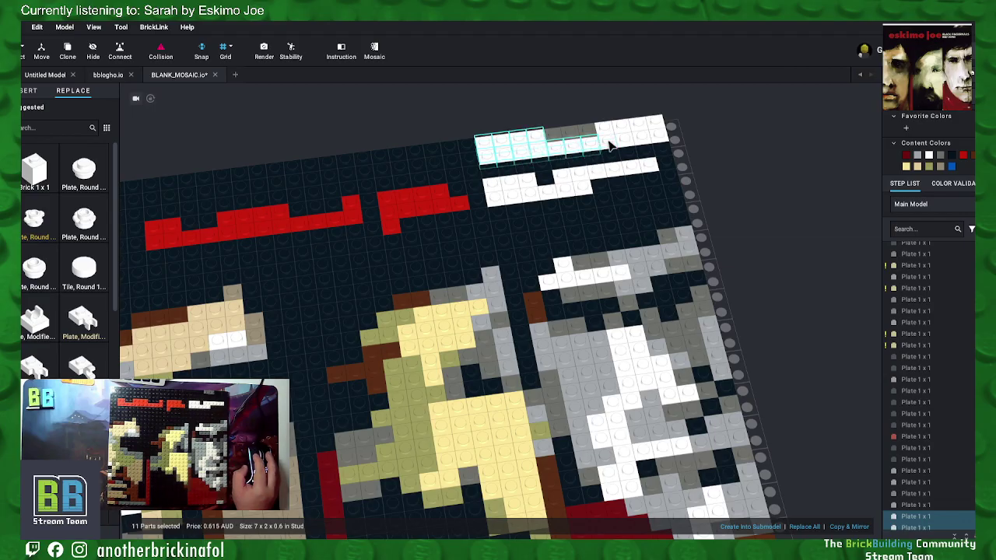
pyautogui.keyDown('ctrl'); pyautogui.click(618, 133); pyautogui.keyUp('ctrl')
pyautogui.keyDown('ctrl'); pyautogui.click(626, 132); pyautogui.keyUp('ctrl')
pyautogui.keyDown('ctrl'); pyautogui.click(634, 131); pyautogui.keyUp('ctrl')
pyautogui.keyDown('ctrl'); pyautogui.click(644, 130); pyautogui.keyUp('ctrl')
pyautogui.keyDown('ctrl'); pyautogui.click(656, 132); pyautogui.keyUp('ctrl')
pyautogui.keyDown('ctrl'); pyautogui.click(662, 125); pyautogui.keyUp('ctrl')
pyautogui.keyDown('ctrl'); pyautogui.click(663, 137); pyautogui.keyUp('ctrl')
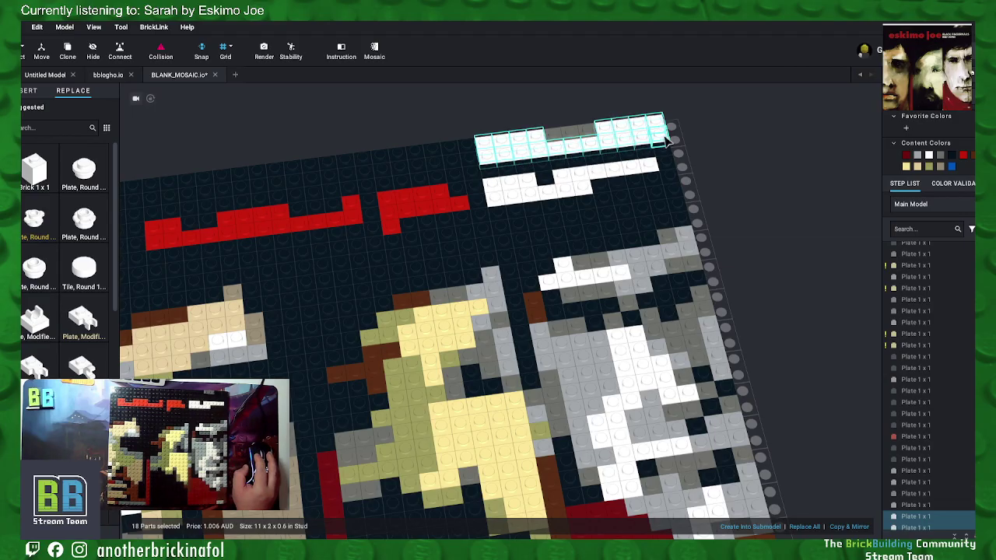
pyautogui.click(944, 165)
pyautogui.click(803, 206)
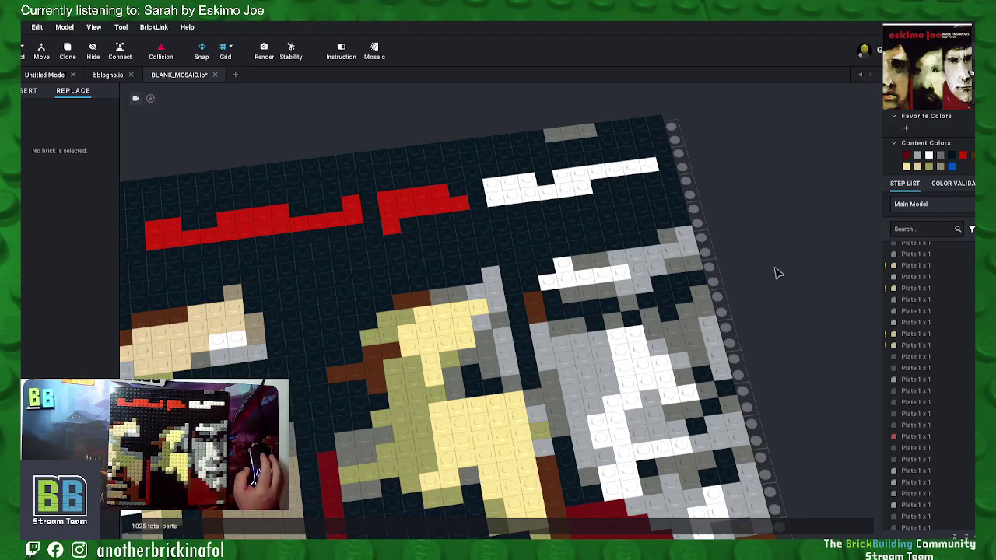
# Step: Save the mosaic under the file name mosaic_eskimojoe_bfrw_1x1.io
pyautogui.scroll(5, 510, 367)
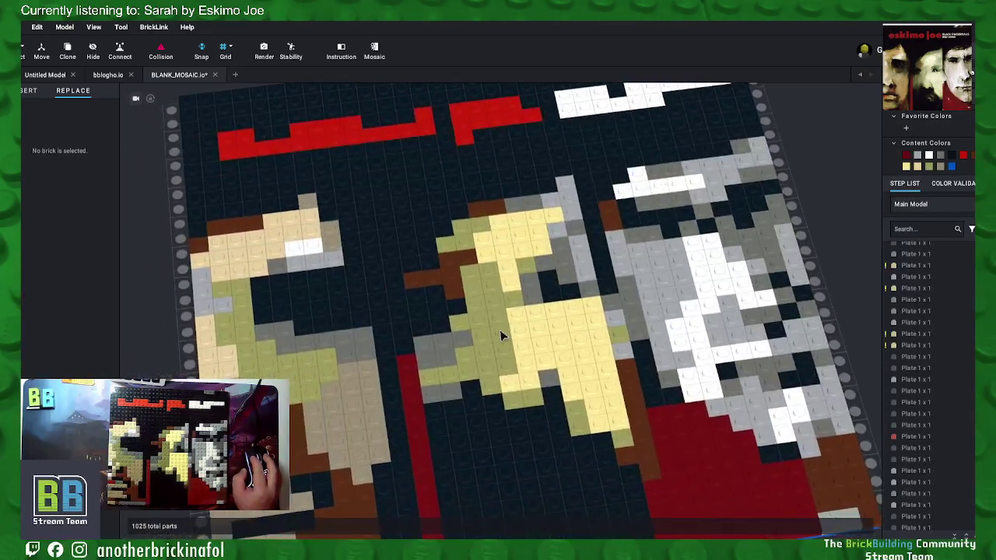
pyautogui.scroll(-8, 548, 319)
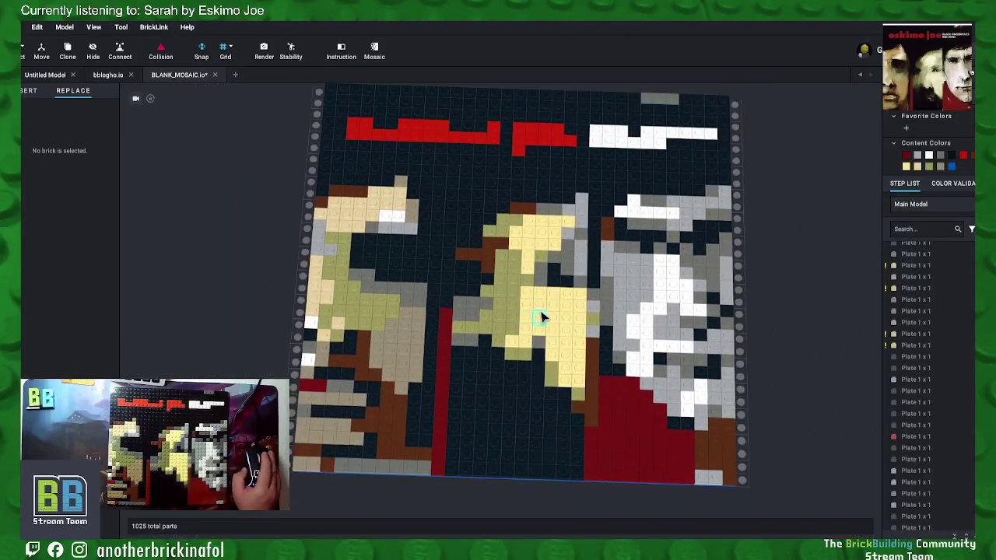
pyautogui.moveTo(778, 329); pyautogui.dragTo(778, 345, button='right')
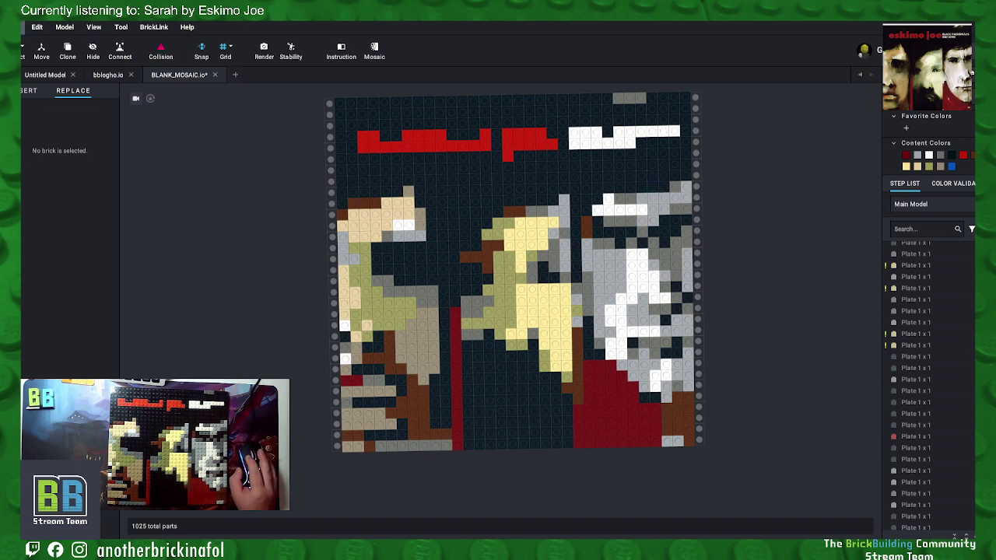
pyautogui.click(23, 27)
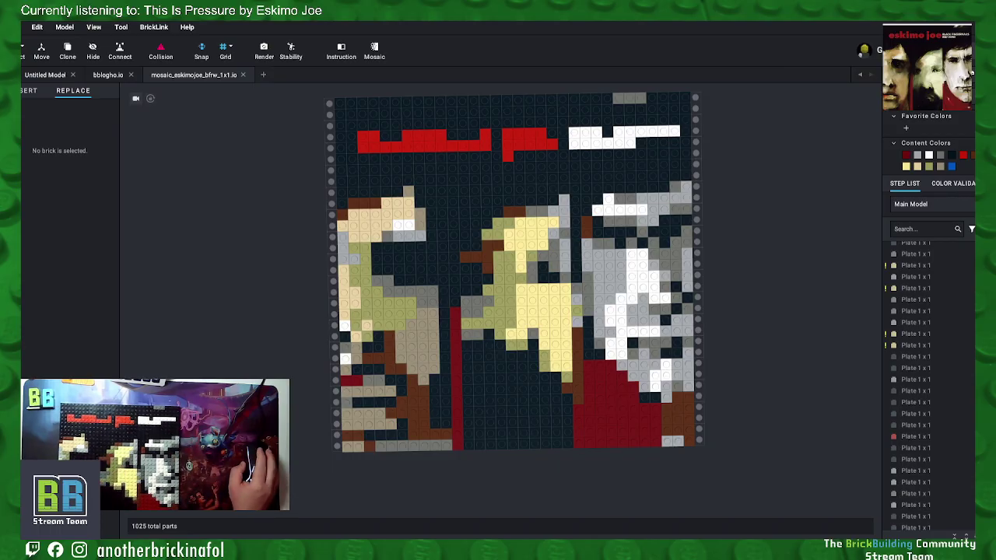
# Step: Merge the vertical run of four light grey 1x1 plates on the mosaic's right edge, beside the white face, into a 1x4 plate
pyautogui.scroll(3, 673, 275)
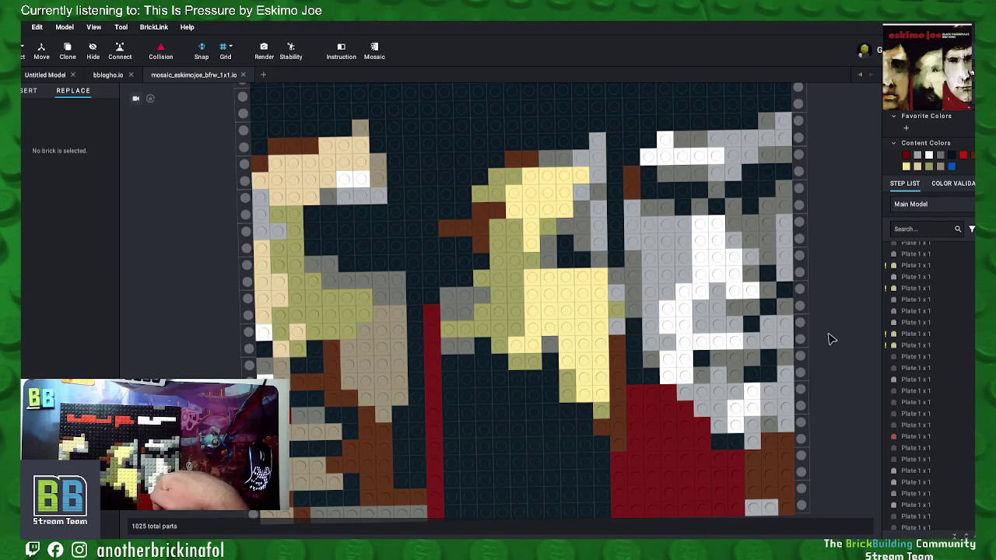
pyautogui.moveTo(827, 387)
pyautogui.mouseDown(button='right')
pyautogui.moveTo(830, 355)
pyautogui.moveTo(820, 394)
pyautogui.mouseUp(button='right')
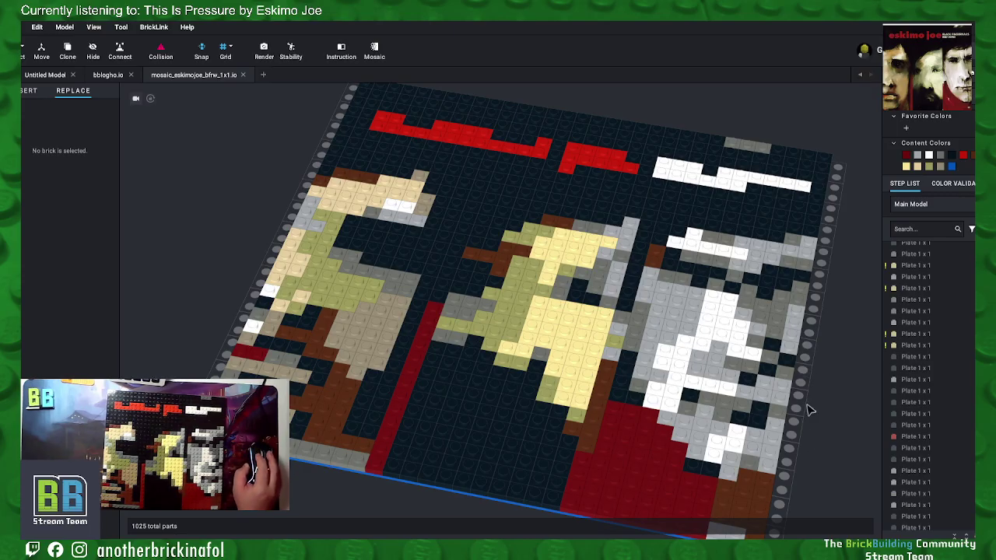
pyautogui.scroll(5, 846, 399)
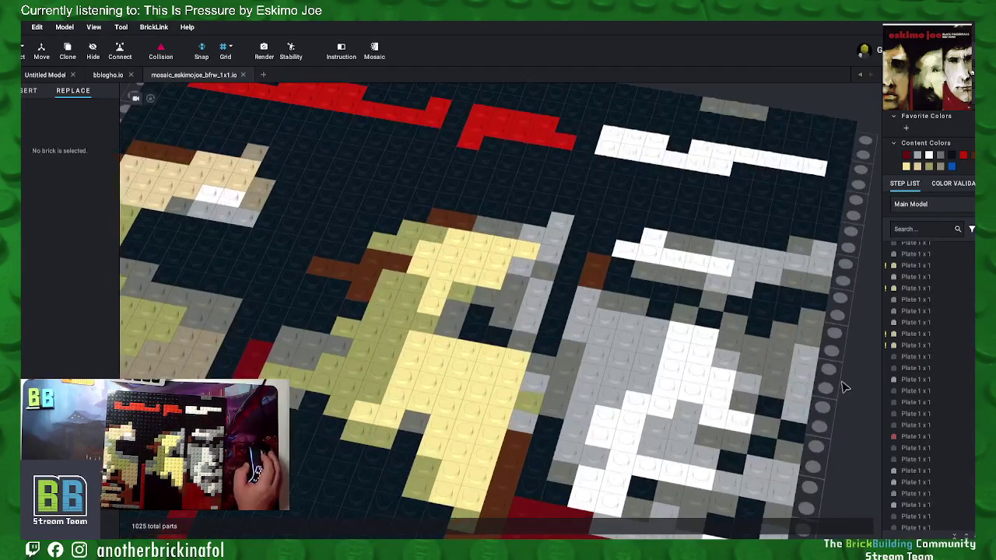
pyautogui.scroll(4, 840, 403)
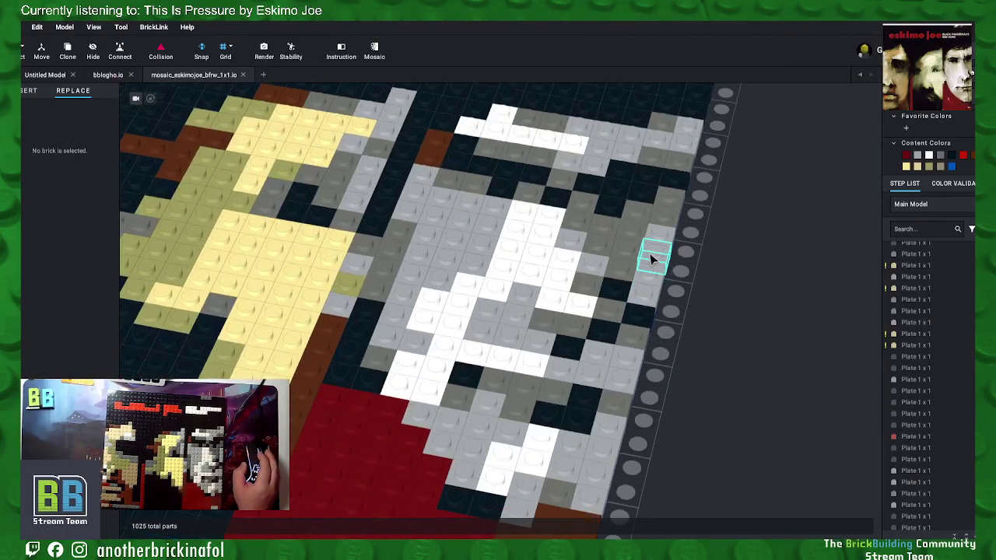
pyautogui.moveTo(753, 285); pyautogui.dragTo(749, 314, button='middle')
pyautogui.scroll(1, 677, 292)
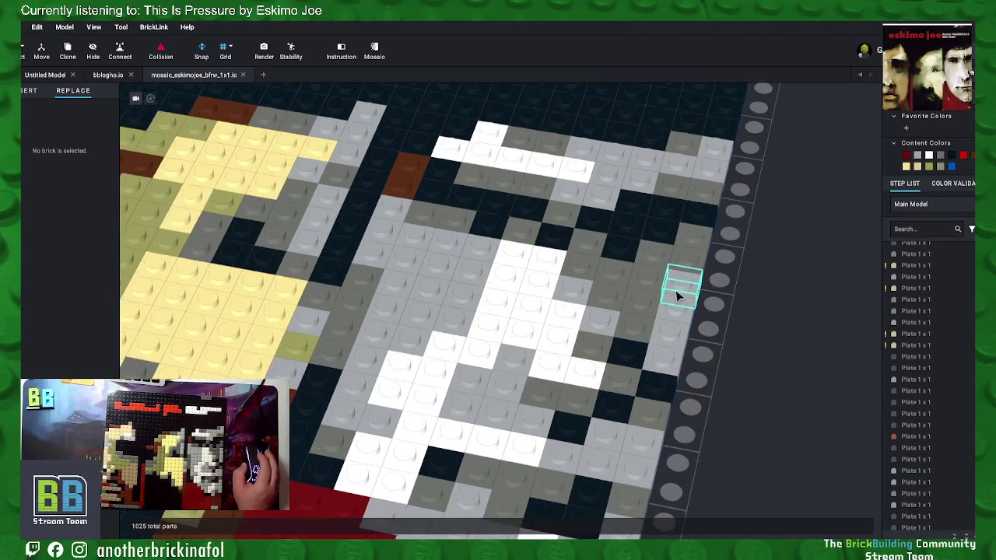
pyautogui.scroll(1, 716, 338)
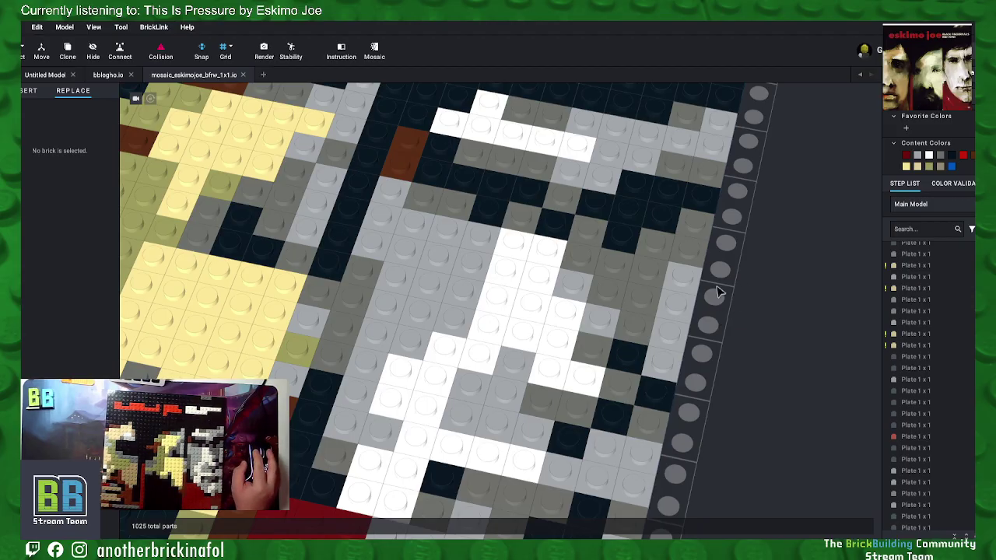
pyautogui.click(688, 285)
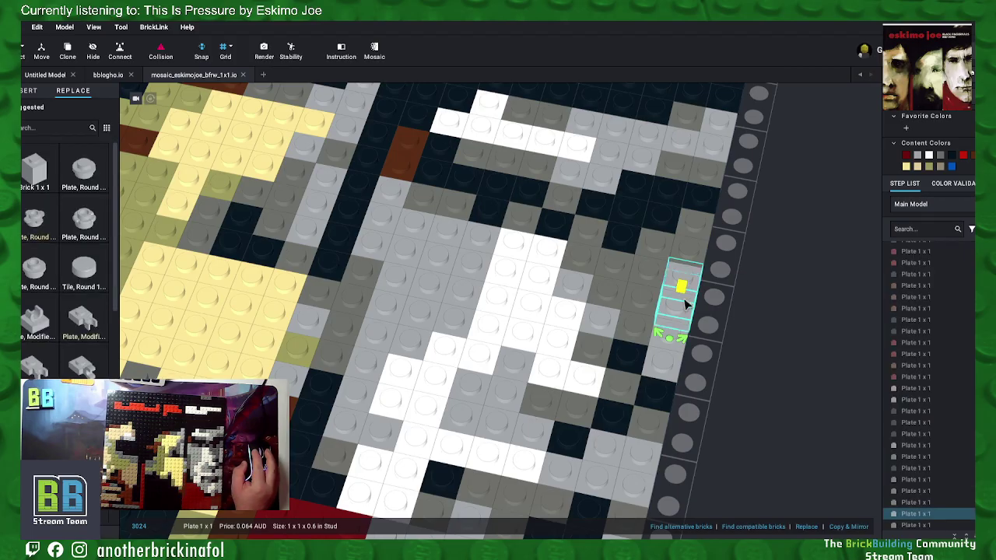
pyautogui.keyDown('ctrl'); pyautogui.click(682, 307); pyautogui.keyUp('ctrl')
pyautogui.keyDown('ctrl'); pyautogui.click(676, 337); pyautogui.keyUp('ctrl')
pyautogui.keyDown('ctrl'); pyautogui.click(667, 368); pyautogui.keyUp('ctrl')
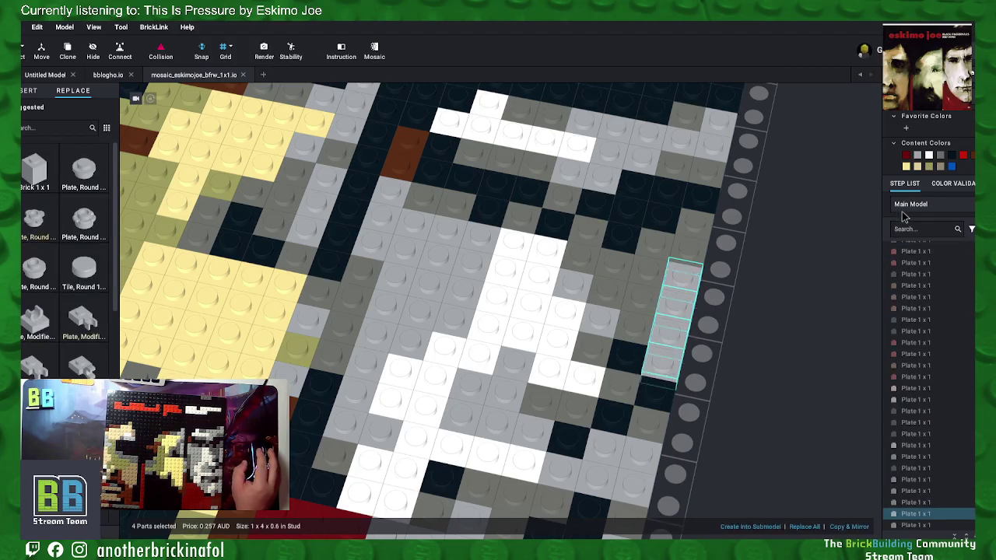
pyautogui.rightClick(682, 282)
pyautogui.click(698, 364)
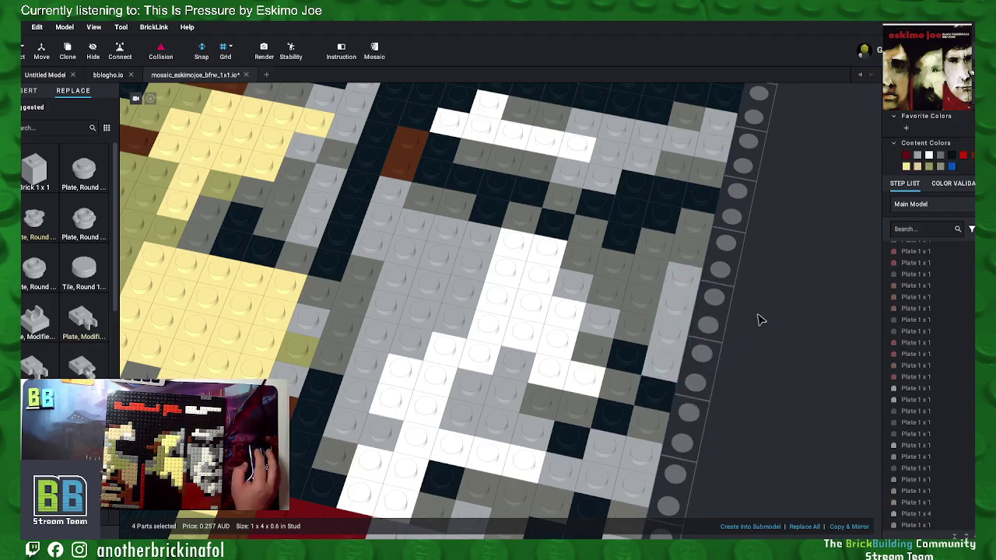
pyautogui.click(735, 338)
pyautogui.scroll(2, 743, 340)
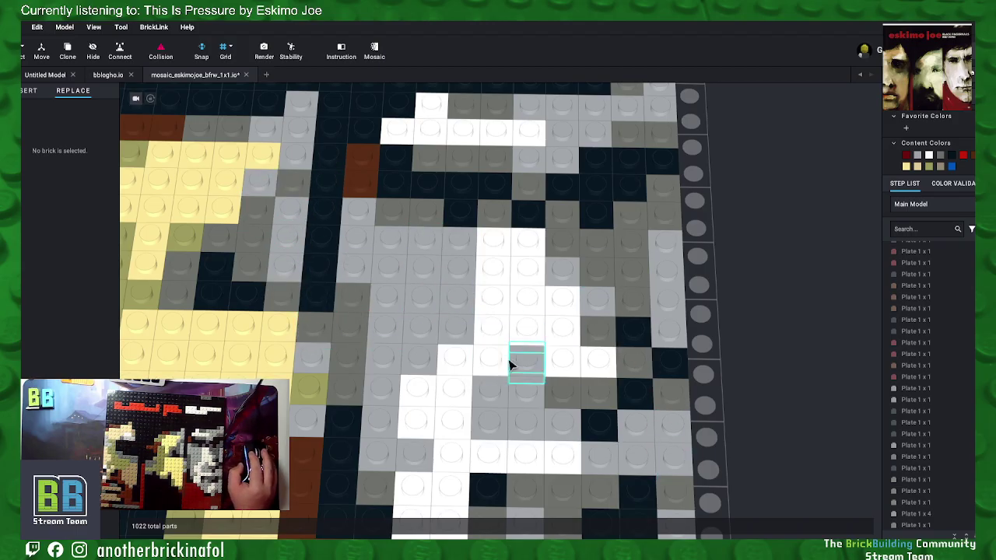
pyautogui.moveTo(739, 233); pyautogui.dragTo(762, 284, button='middle')
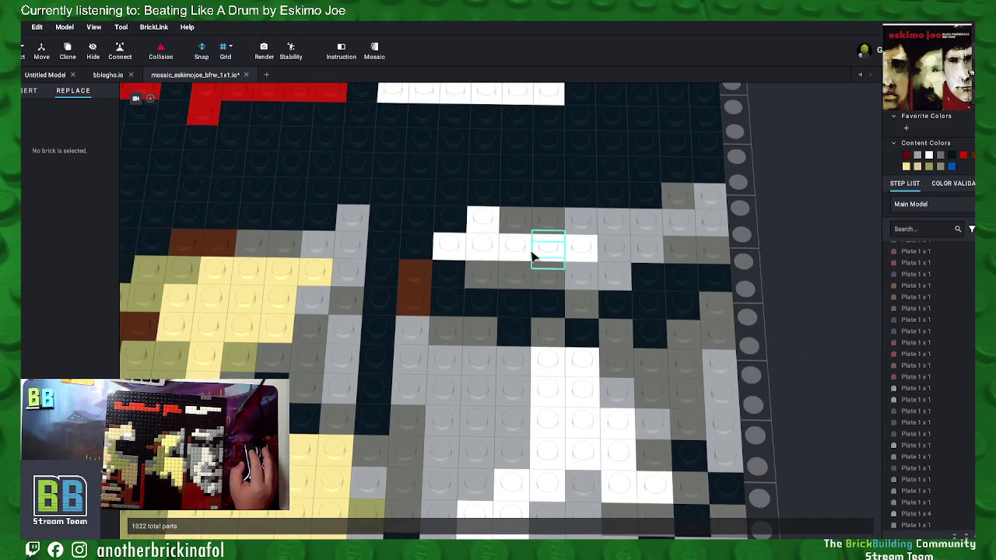
pyautogui.click(482, 278)
pyautogui.keyDown('ctrl'); pyautogui.click(514, 278); pyautogui.keyUp('ctrl')
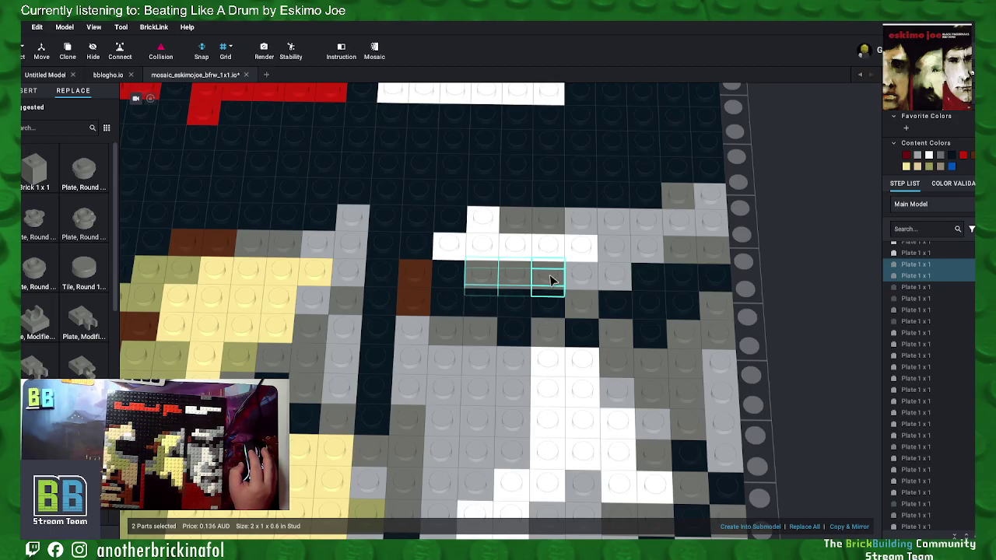
pyautogui.keyDown('ctrl'); pyautogui.click(549, 280); pyautogui.keyUp('ctrl')
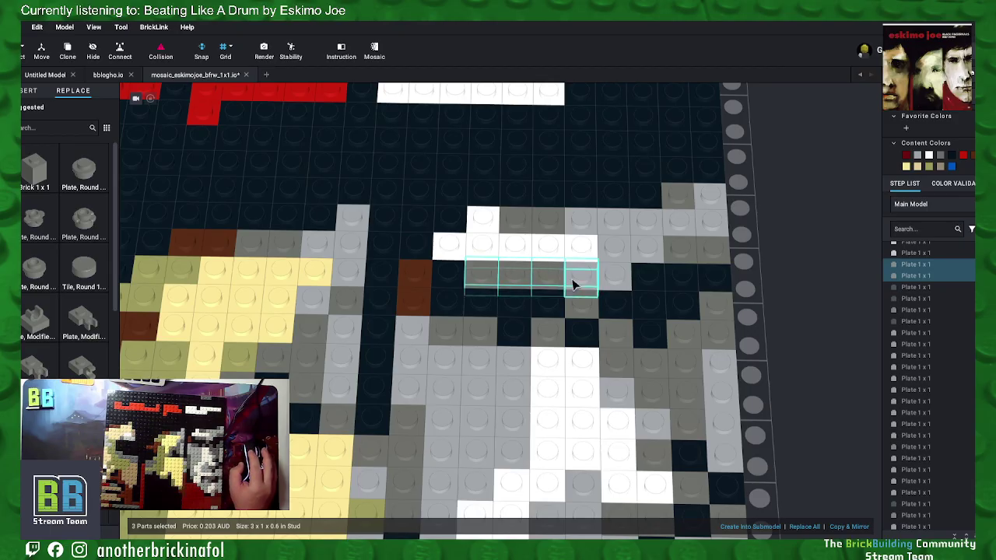
pyautogui.click(832, 283)
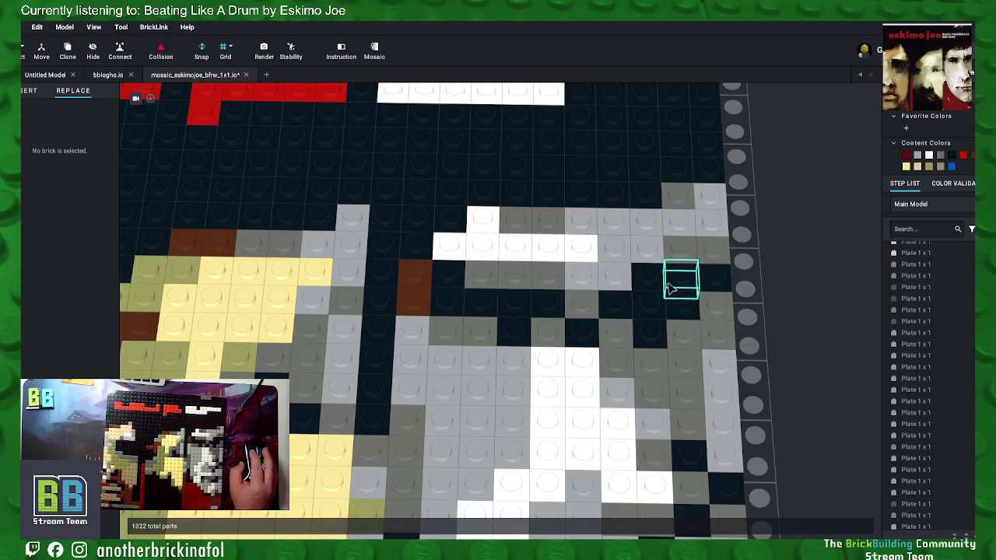
# Step: Merge the three dark grey plates directly below the right face's white eyebrow row into a 1x3 plate
pyautogui.click(481, 278)
pyautogui.keyDown('ctrl'); pyautogui.click(515, 278); pyautogui.keyUp('ctrl')
pyautogui.keyDown('ctrl'); pyautogui.click(548, 278); pyautogui.keyUp('ctrl')
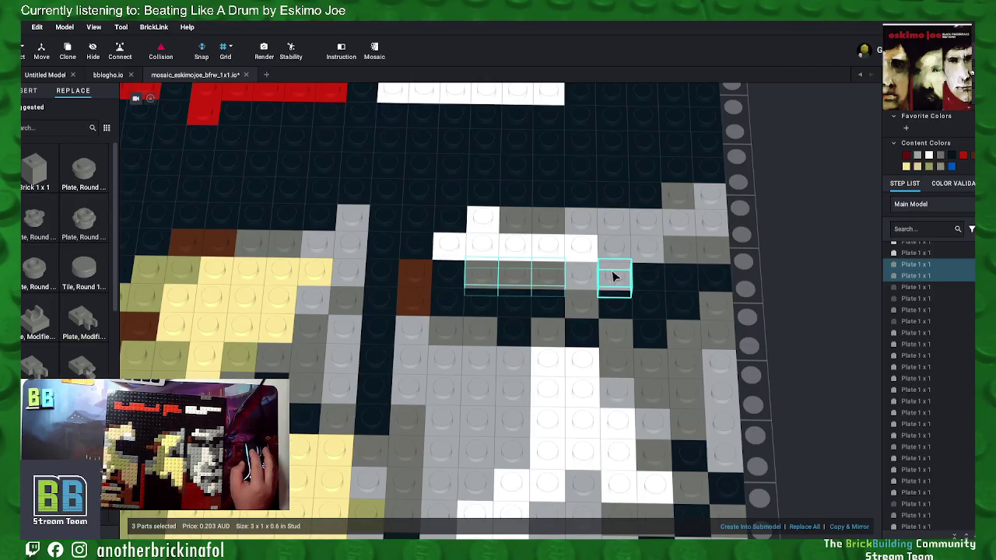
pyautogui.rightClick(546, 278)
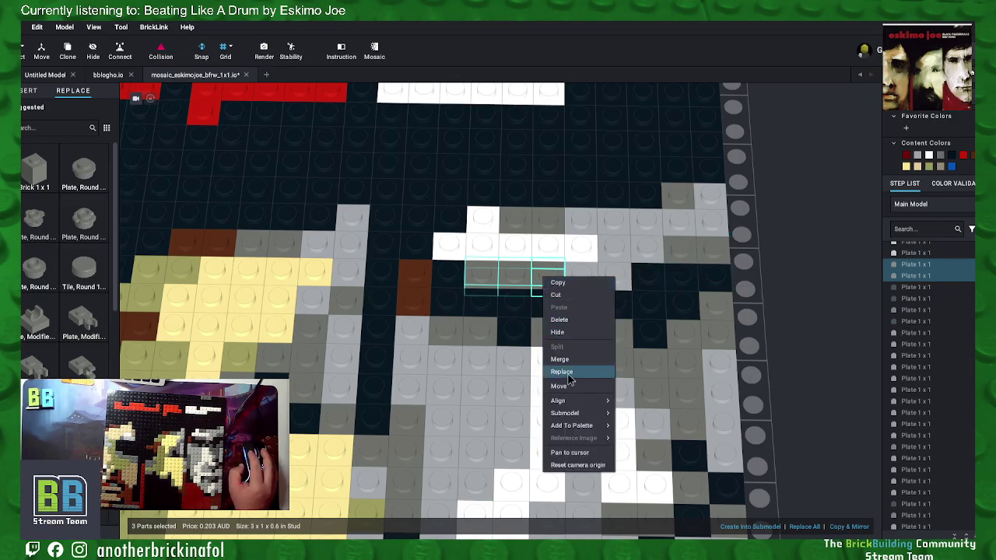
pyautogui.click(579, 365)
# Step: Merge the two dark grey plates above the white eyebrow row, and likewise the dark grey pair at the mosaic's right edge
pyautogui.click(515, 220)
pyautogui.keyDown('ctrl'); pyautogui.click(548, 220); pyautogui.keyUp('ctrl')
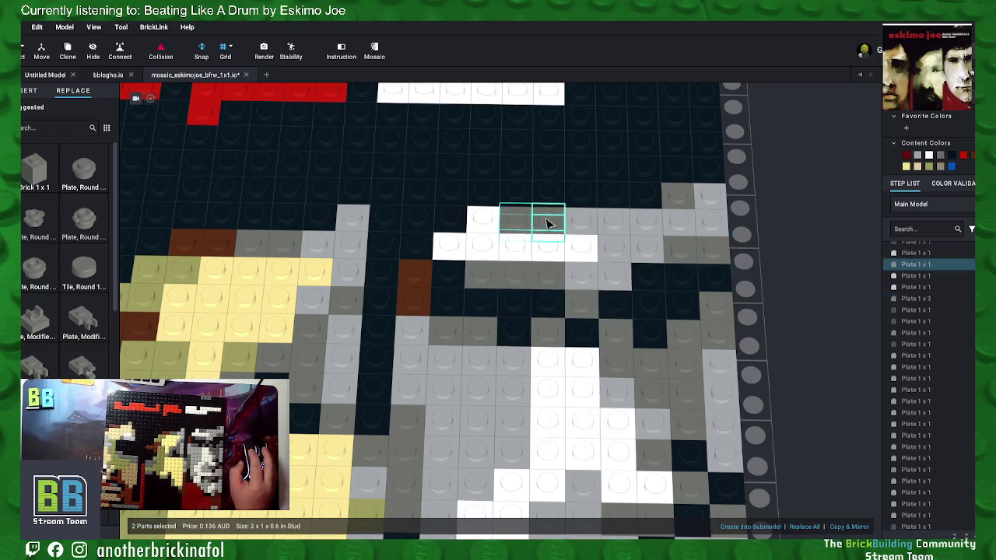
pyautogui.rightClick(554, 222)
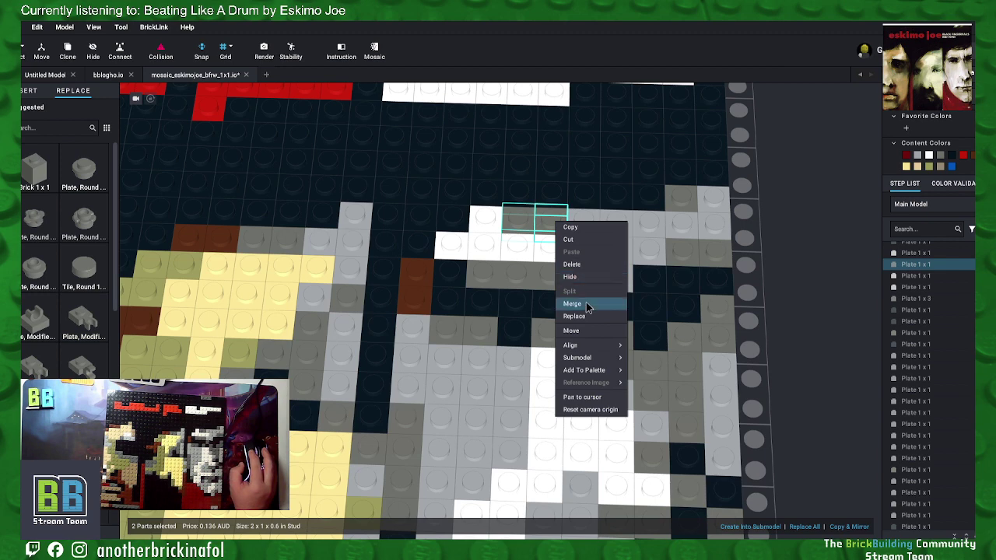
pyautogui.click(589, 308)
pyautogui.click(683, 251)
pyautogui.keyDown('ctrl'); pyautogui.click(714, 254); pyautogui.keyUp('ctrl')
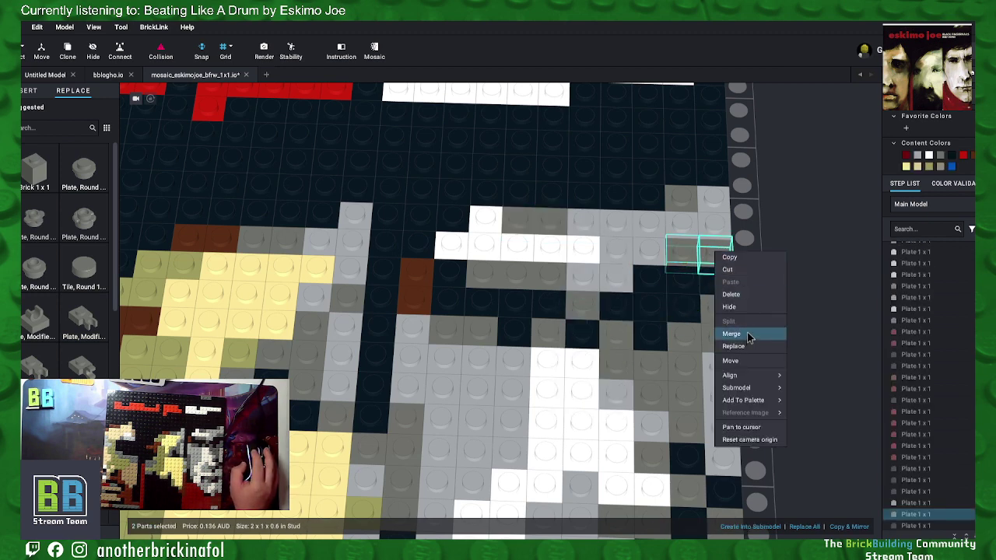
pyautogui.click(732, 333)
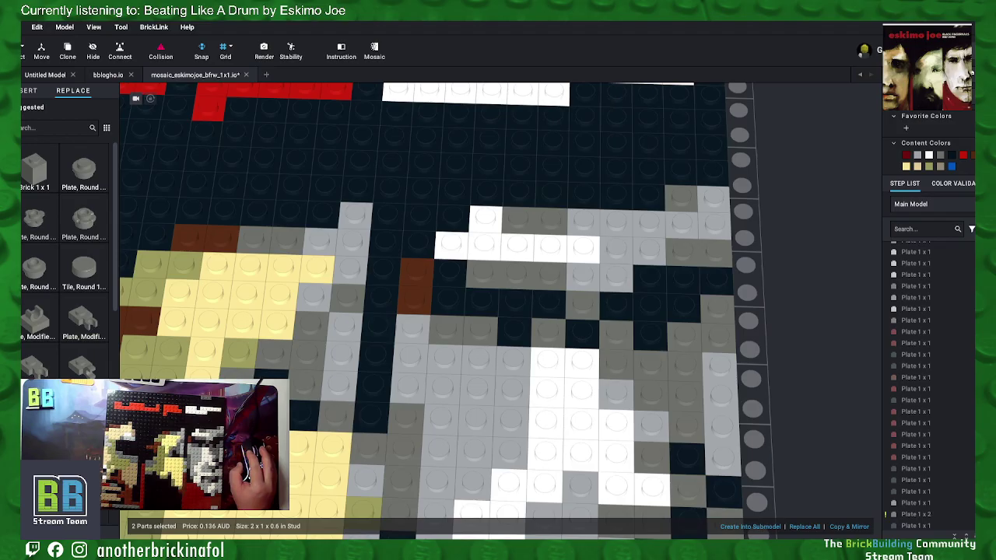
# Step: Merge the three light grey plates forming an L at the right edge, directly above the dark grey pair
pyautogui.click(715, 220)
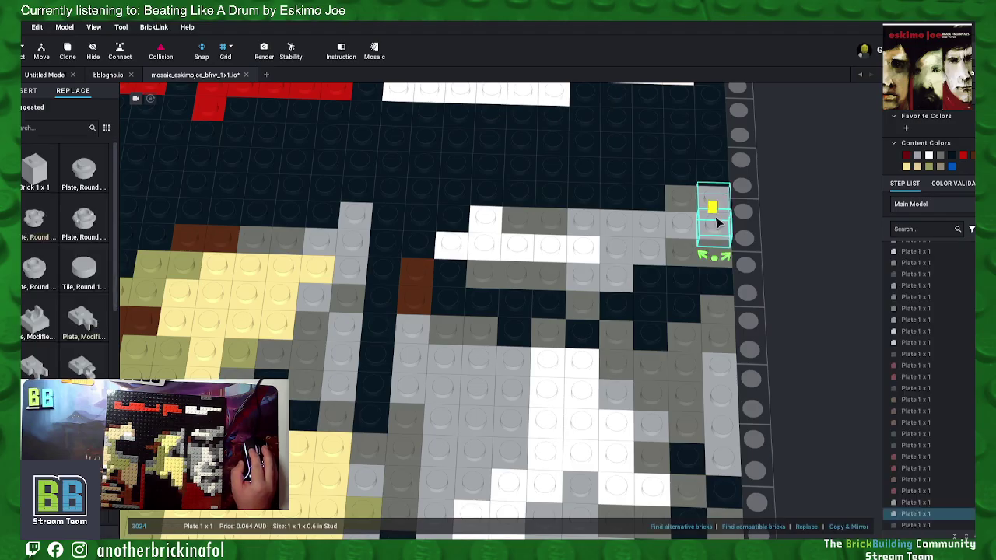
pyautogui.keyDown('ctrl'); pyautogui.click(717, 231); pyautogui.keyUp('ctrl')
pyautogui.keyDown('ctrl'); pyautogui.click(692, 230); pyautogui.keyUp('ctrl')
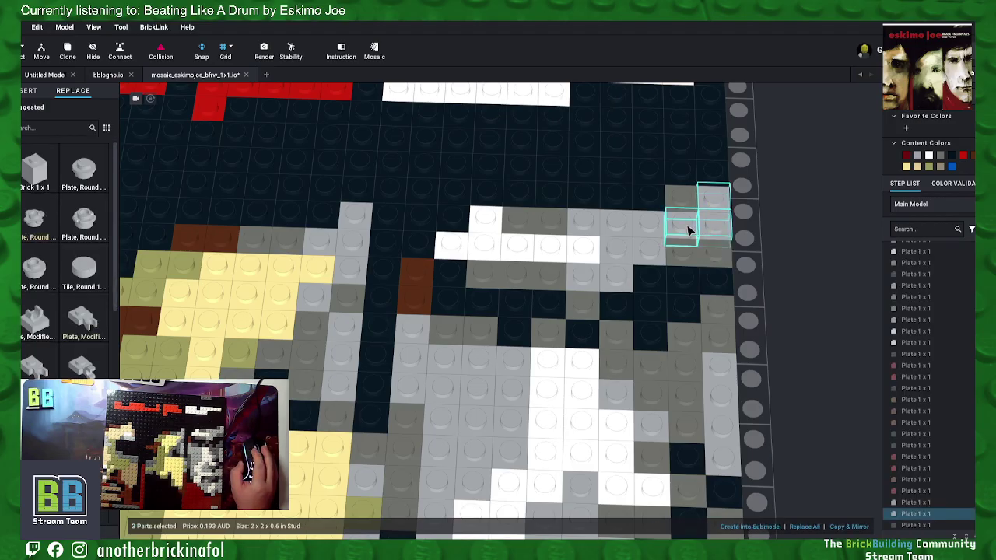
pyautogui.rightClick(687, 227)
pyautogui.click(702, 334)
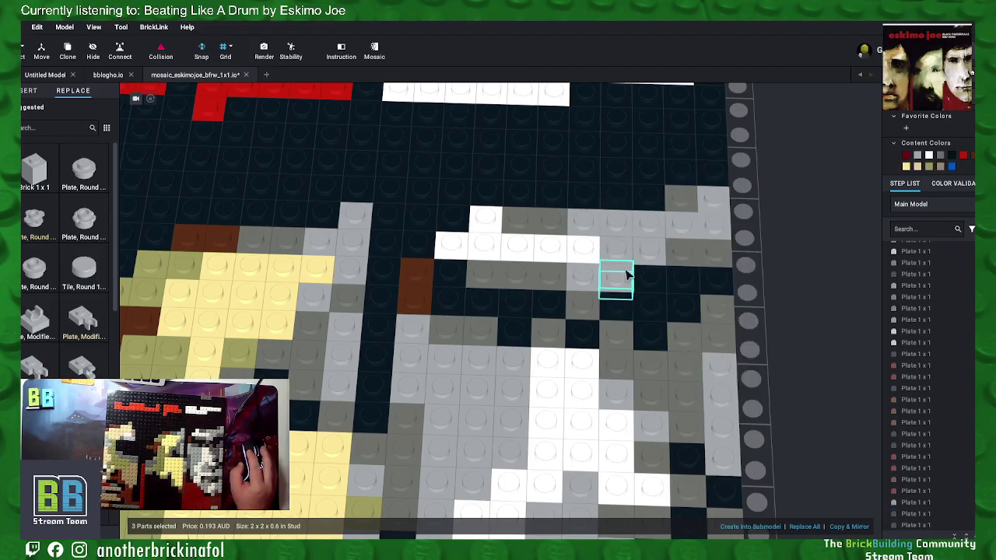
# Step: Merge the two light grey plates to the right of the dark grey 1x3 into a 1x2 plate
pyautogui.click(596, 276)
pyautogui.keyDown('ctrl'); pyautogui.click(619, 280); pyautogui.keyUp('ctrl')
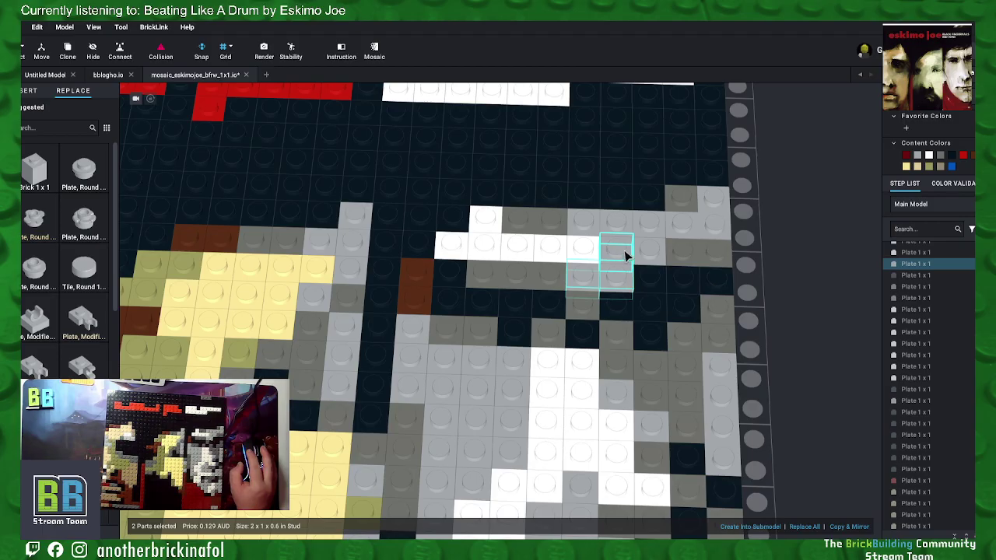
pyautogui.rightClick(615, 276)
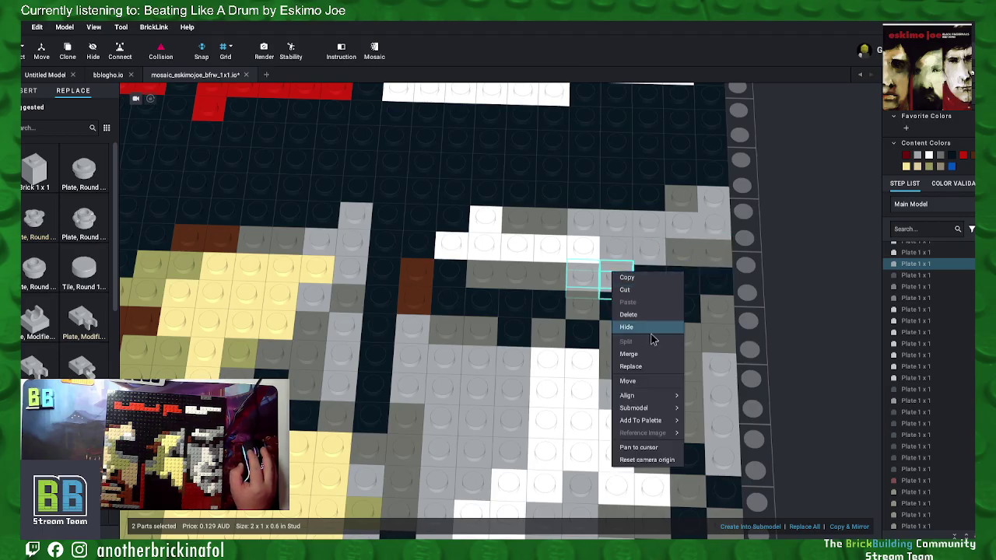
pyautogui.click(629, 354)
# Step: Merge the three light grey plates forming an L around the right end of the white eyebrow row into a 2x2 corner plate
pyautogui.click(588, 226)
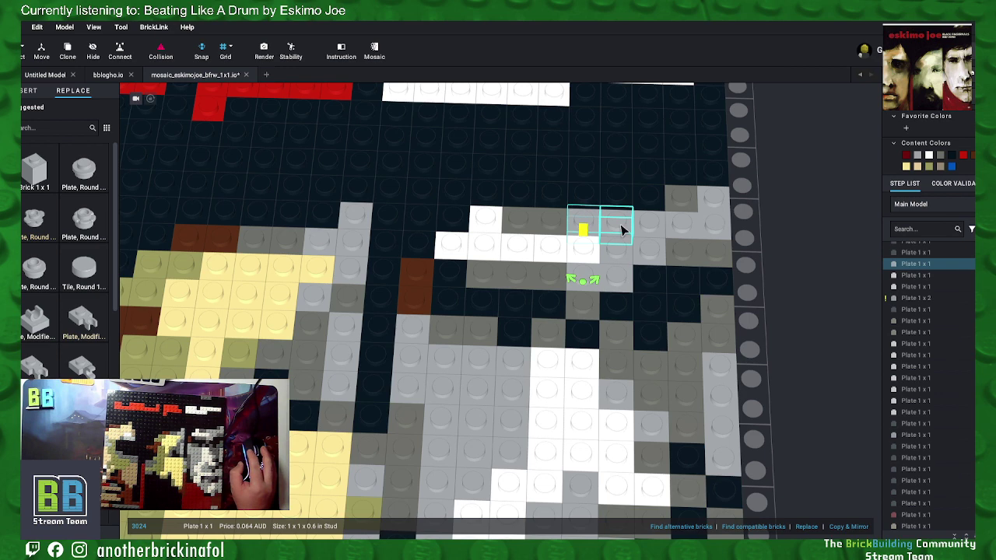
pyautogui.keyDown('ctrl'); pyautogui.click(621, 229); pyautogui.keyUp('ctrl')
pyautogui.keyDown('ctrl'); pyautogui.click(618, 249); pyautogui.keyUp('ctrl')
pyautogui.rightClick(617, 249)
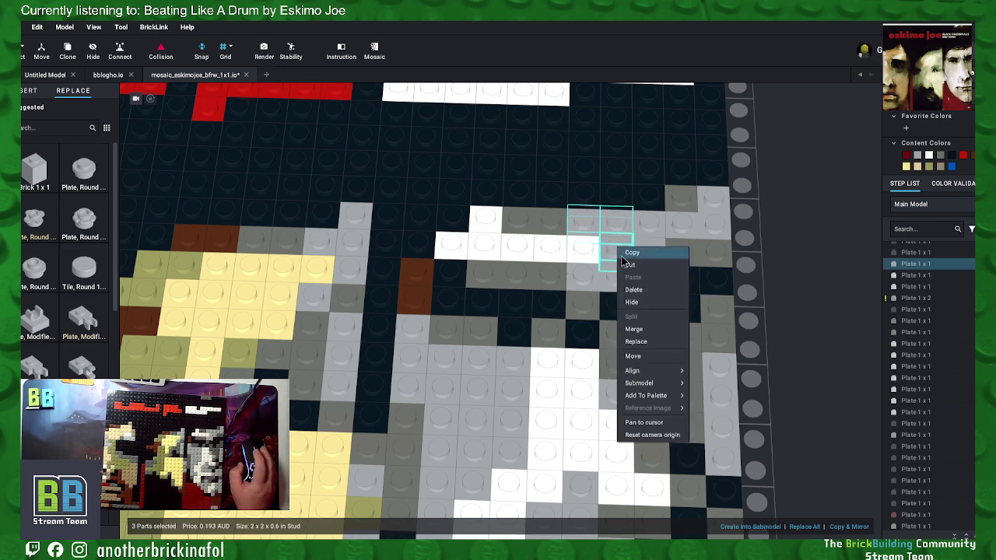
pyautogui.click(635, 329)
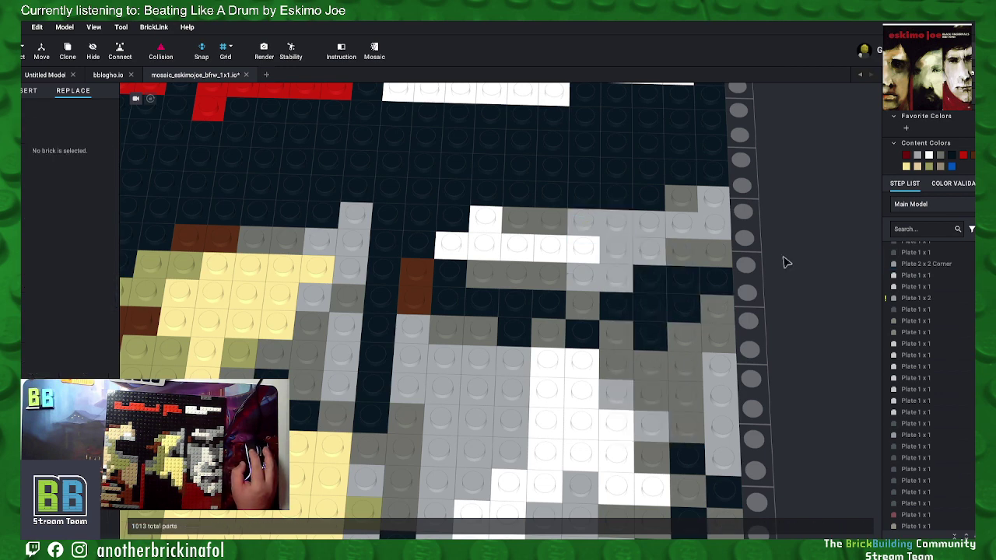
# Step: Merge the two stacked light grey plates directly right of the eyebrow's light grey corner plate into a 1x2 plate
pyautogui.click(647, 250)
pyautogui.keyDown('ctrl'); pyautogui.click(650, 226); pyautogui.keyUp('ctrl')
pyautogui.rightClick(652, 229)
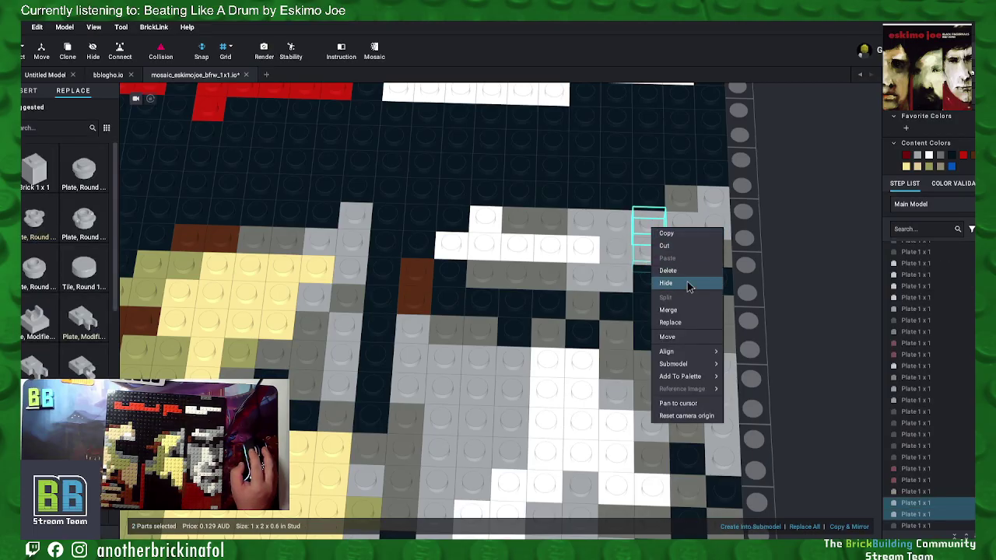
pyautogui.click(680, 312)
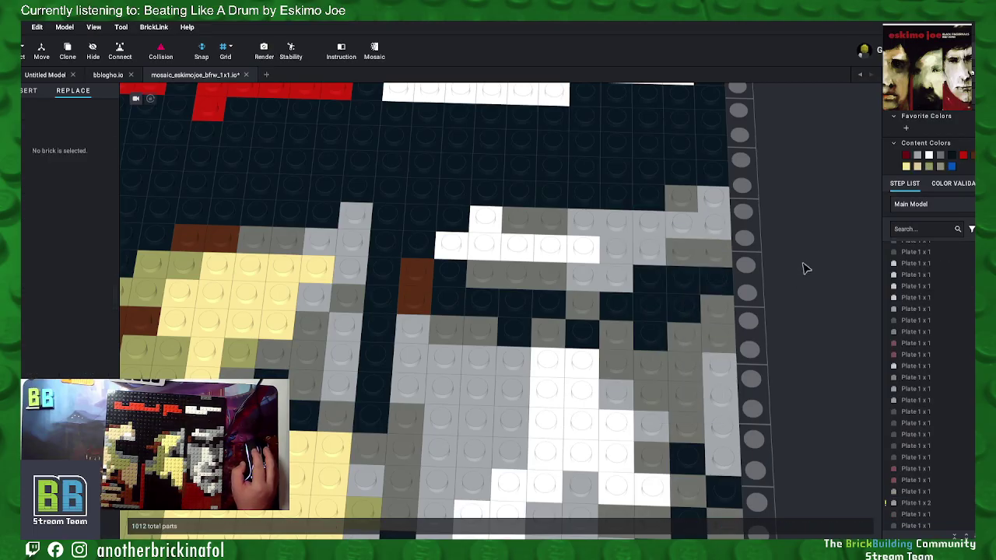
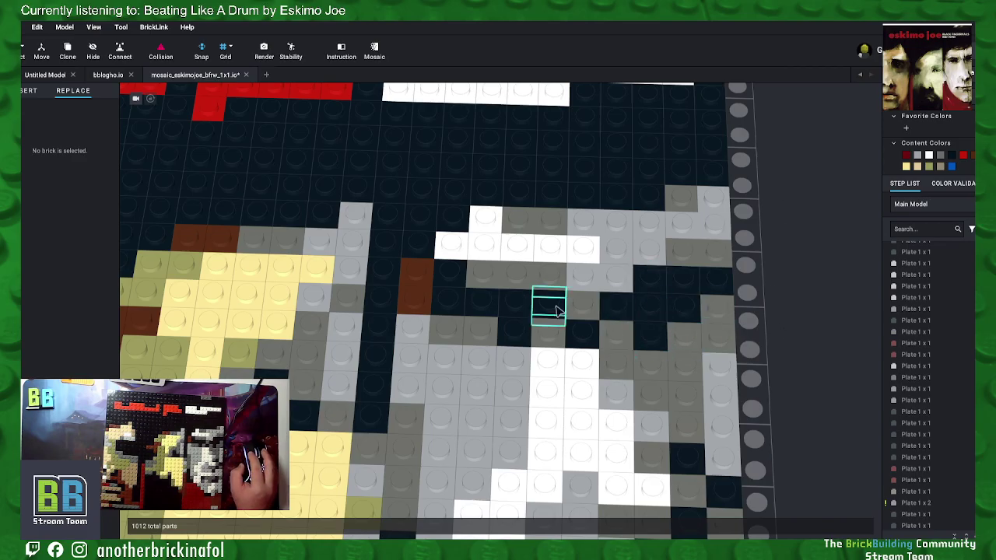
# Step: Merge the two neighbouring L-shaped trios of black plates below the right face's eyebrow into 2x2 corner plates
pyautogui.click(450, 278)
pyautogui.keyDown('ctrl'); pyautogui.click(484, 303); pyautogui.keyUp('ctrl')
pyautogui.rightClick(483, 303)
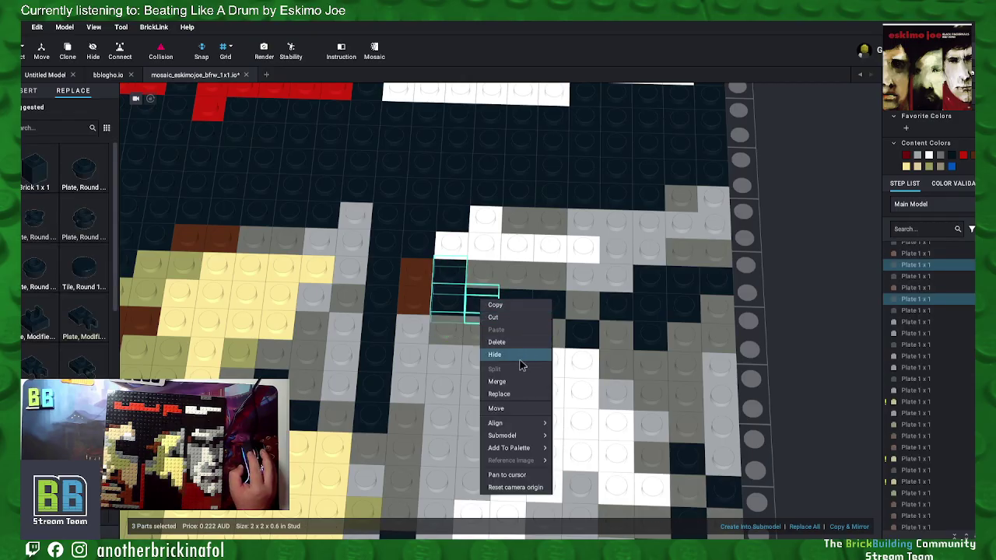
pyautogui.click(516, 381)
pyautogui.keyDown('ctrl'); pyautogui.click(513, 300); pyautogui.keyUp('ctrl')
pyautogui.keyDown('ctrl'); pyautogui.click(547, 305); pyautogui.keyUp('ctrl')
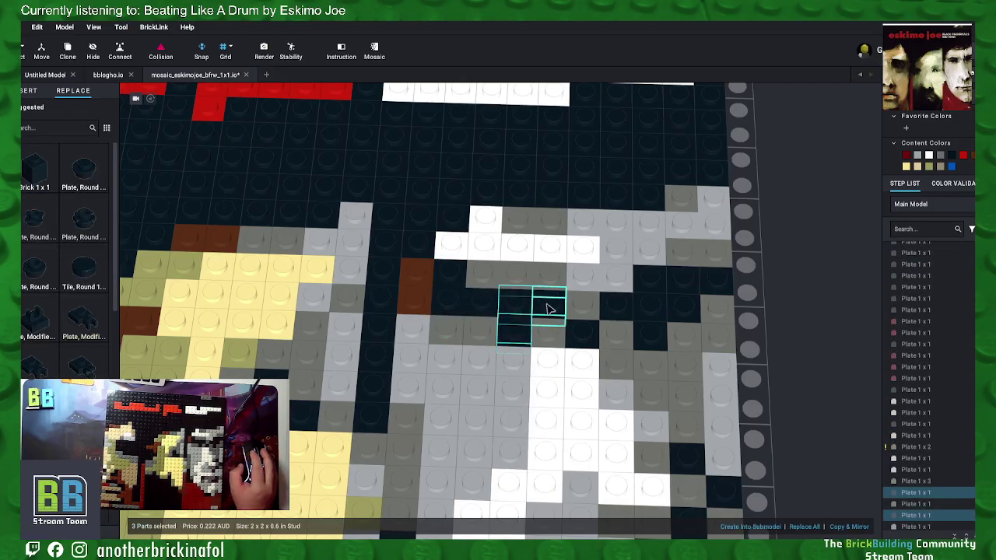
pyautogui.rightClick(546, 305)
pyautogui.click(567, 387)
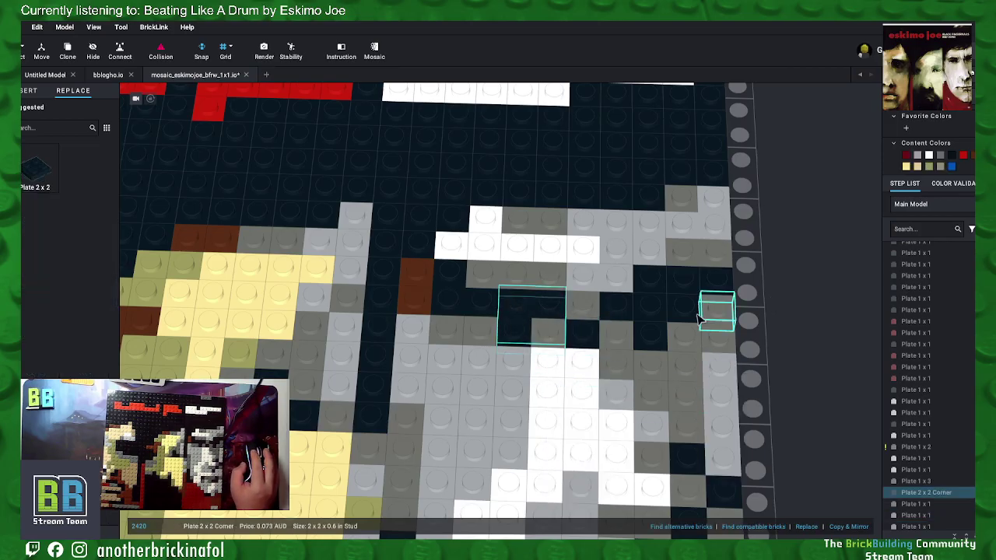
# Step: Merge the two dark grey plates directly below the black corner plate beside the brown pair into a 1x2 plate
pyautogui.rightClick(476, 327)
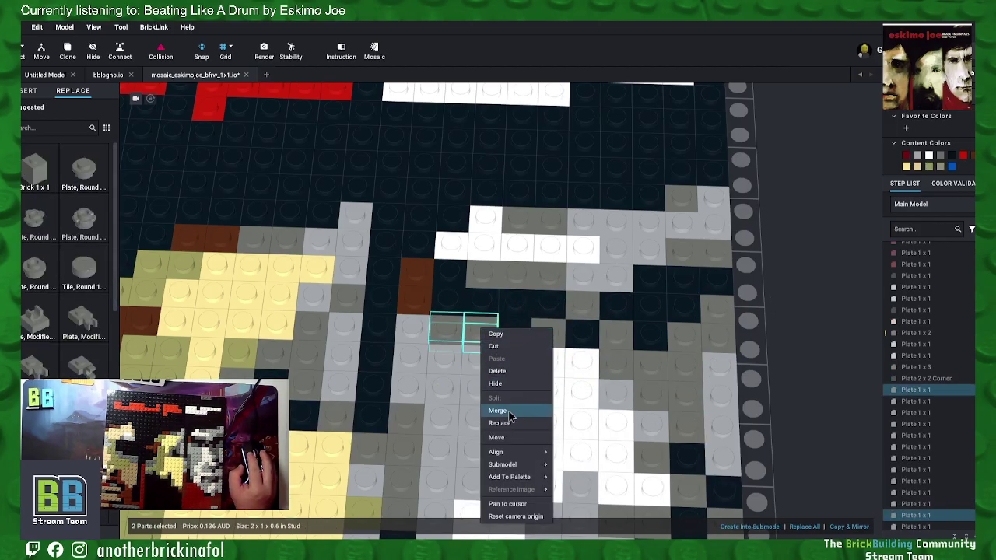
pyautogui.click(739, 368)
pyautogui.click(795, 347)
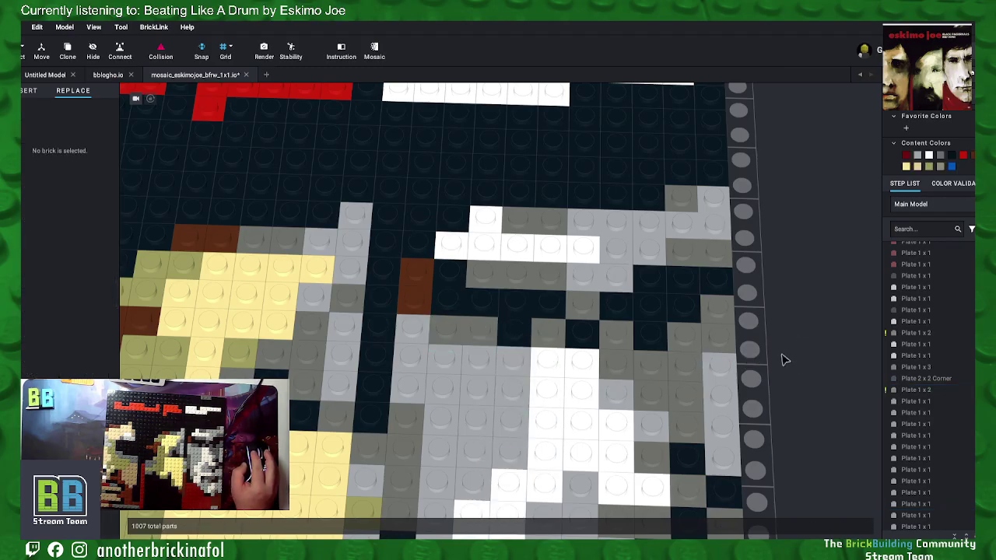
# Step: Merge the two stacked dark grey plates at the mosaic's right edge, directly above the light grey column, into a 1x2 plate
pyautogui.click(720, 314)
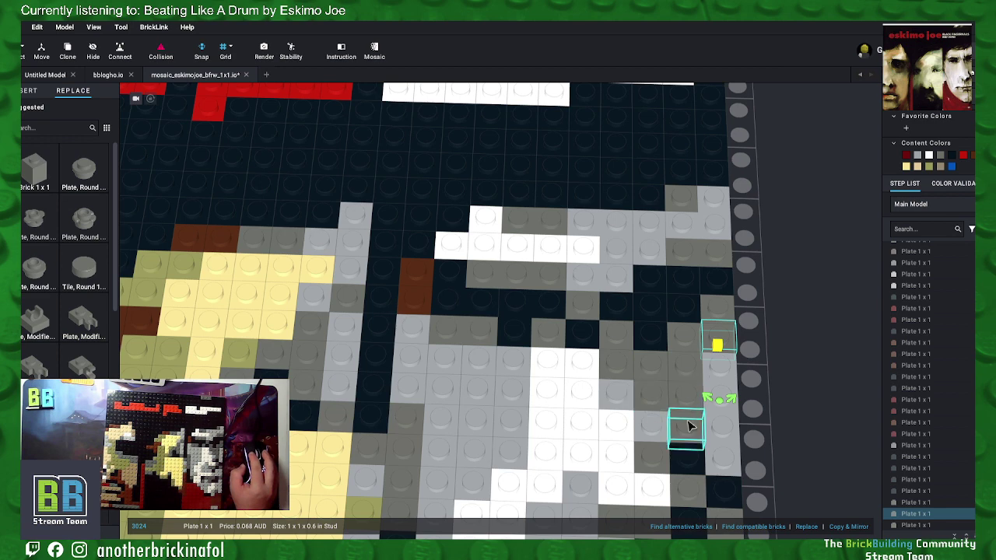
pyautogui.click(802, 310)
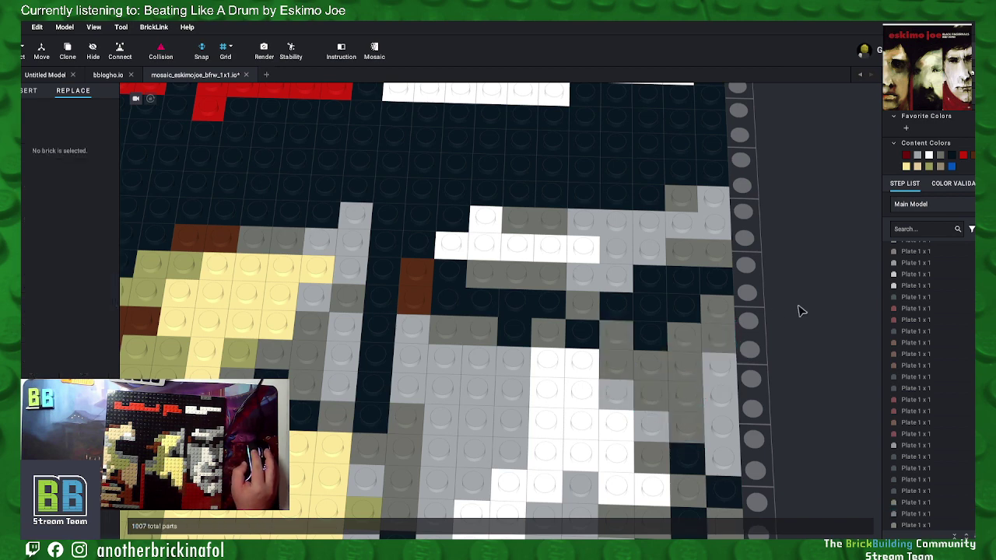
pyautogui.click(720, 340)
pyautogui.keyDown('ctrl'); pyautogui.click(717, 311); pyautogui.keyUp('ctrl')
pyautogui.rightClick(723, 312)
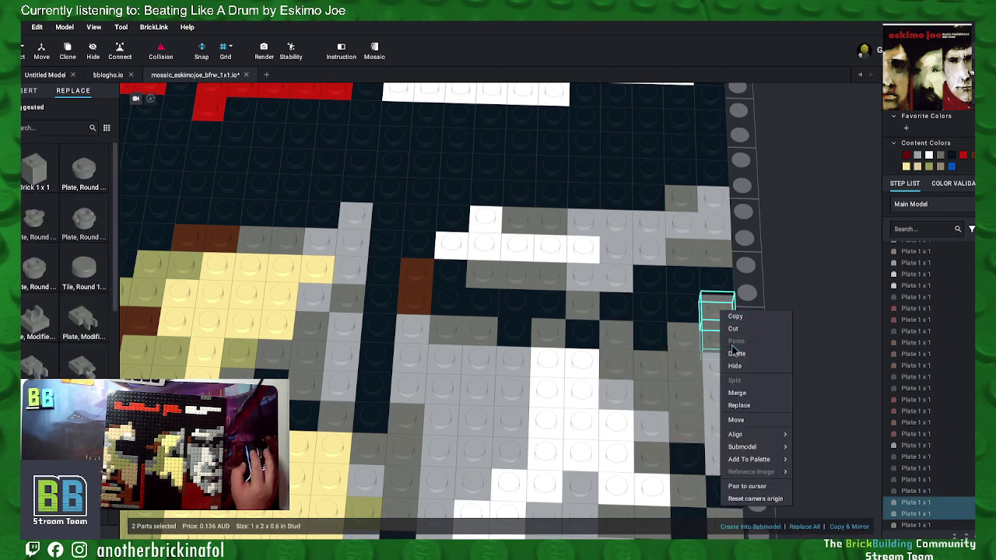
pyautogui.click(738, 394)
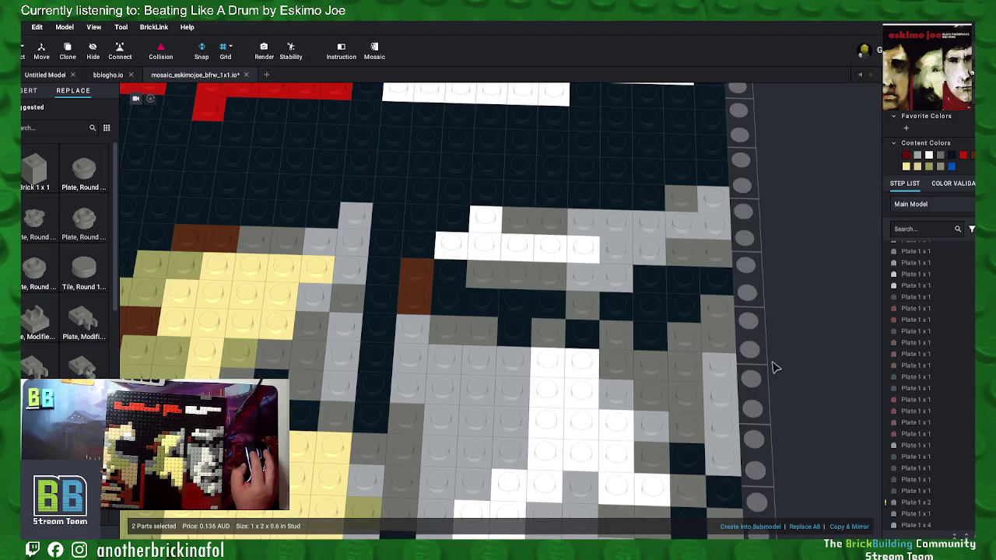
# Step: Merge the two staggered vertical pairs of dark grey plates right of the white cheek area into 1x2 plates
pyautogui.click(622, 372)
pyautogui.rightClick(623, 372)
pyautogui.click(651, 362)
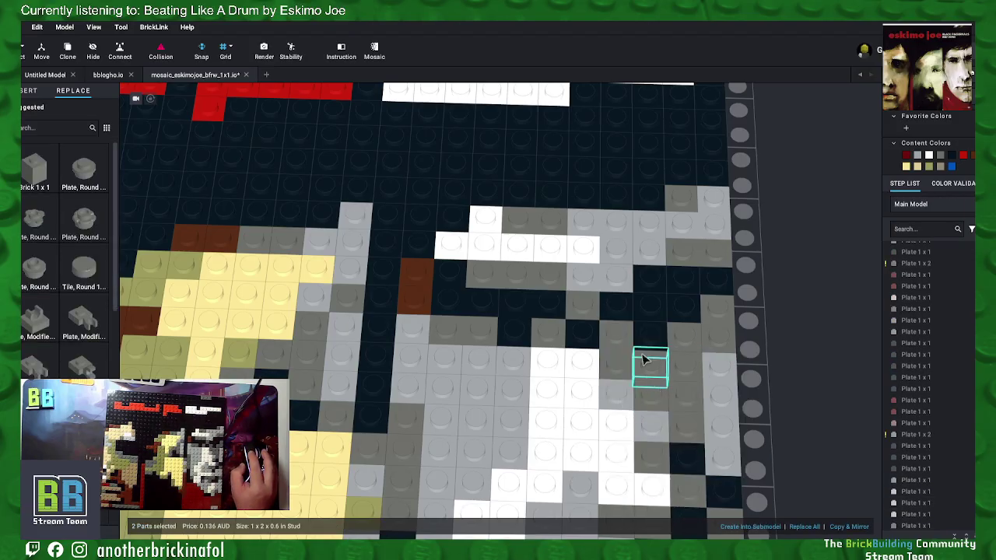
pyautogui.keyDown('ctrl'); pyautogui.click(653, 392); pyautogui.keyUp('ctrl')
pyautogui.rightClick(653, 393)
pyautogui.click(667, 413)
# Step: Merge the column of four dark grey plates beside the right edge's light grey column into a 1x4 plate
pyautogui.click(685, 346)
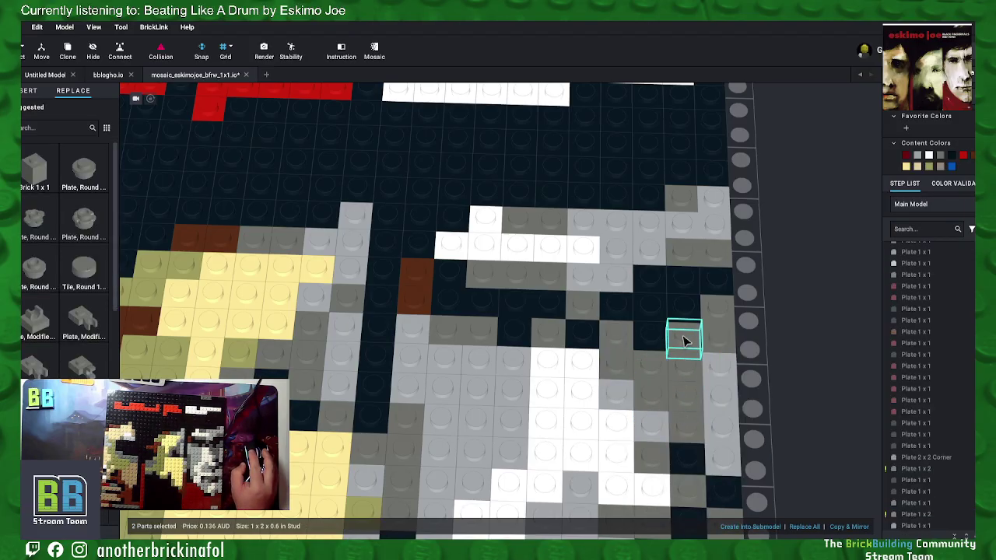
pyautogui.keyDown('ctrl'); pyautogui.click(689, 395); pyautogui.keyUp('ctrl')
pyautogui.keyDown('ctrl'); pyautogui.click(689, 432); pyautogui.keyUp('ctrl')
pyautogui.keyDown('ctrl'); pyautogui.click(691, 366); pyautogui.keyUp('ctrl')
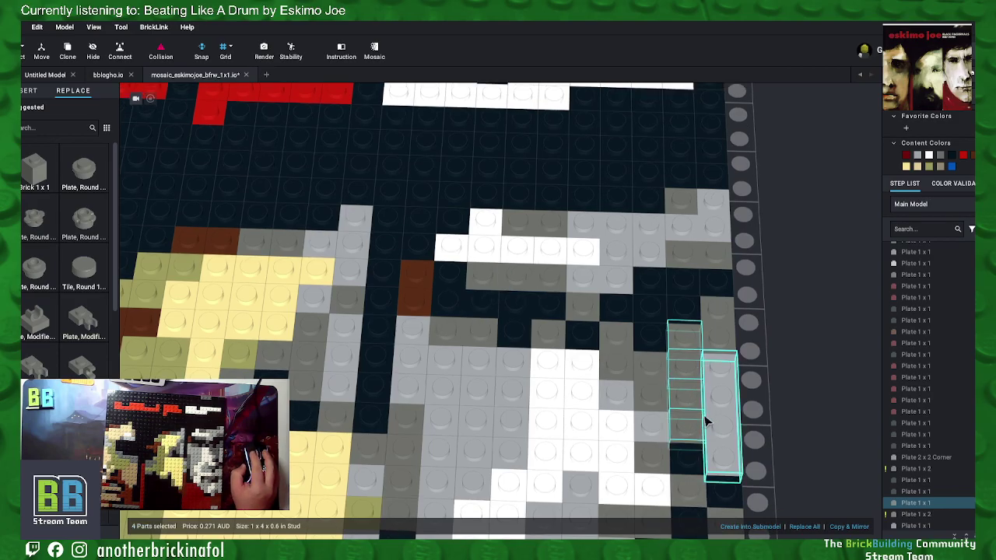
pyautogui.rightClick(699, 412)
pyautogui.click(709, 413)
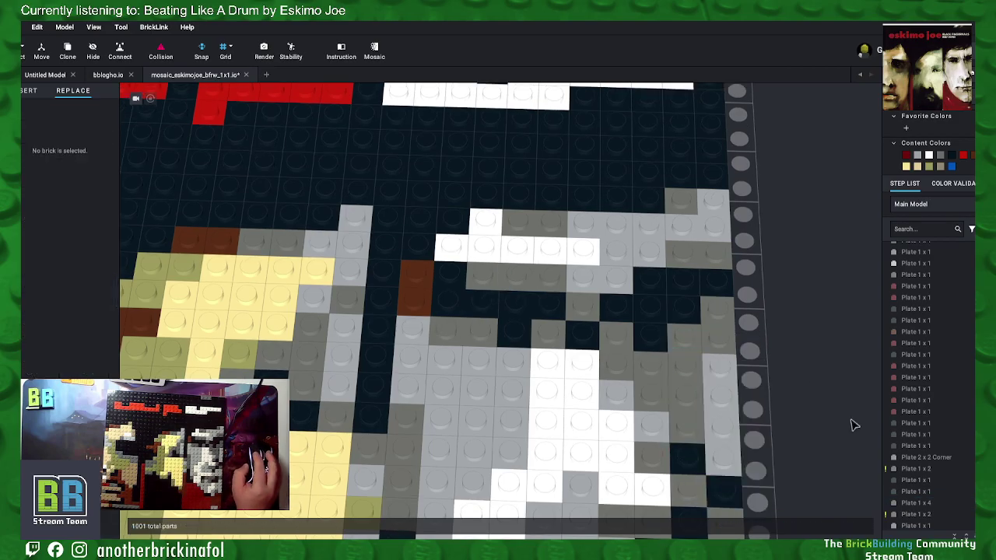
# Step: Merge the four white plates at the top of the right face's white area into a 2x2 plate
pyautogui.moveTo(817, 391); pyautogui.dragTo(809, 308, button='middle')
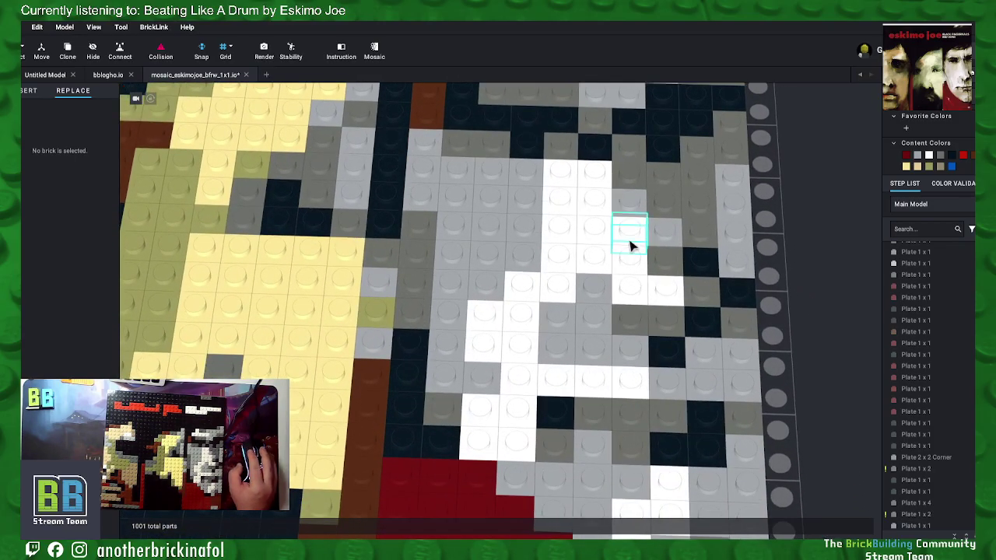
pyautogui.click(566, 190)
pyautogui.keyDown('ctrl'); pyautogui.click(591, 208); pyautogui.keyUp('ctrl')
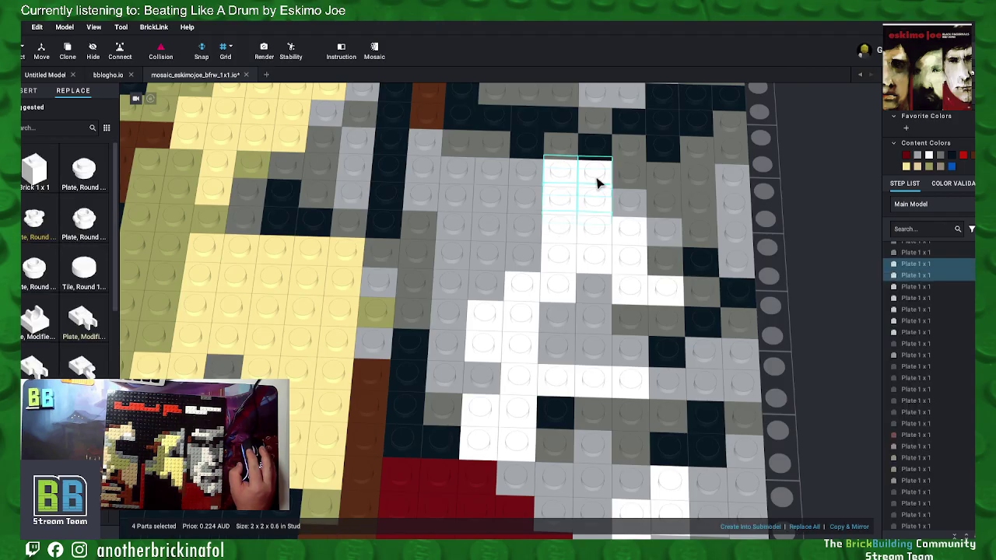
pyautogui.rightClick(596, 182)
pyautogui.click(623, 262)
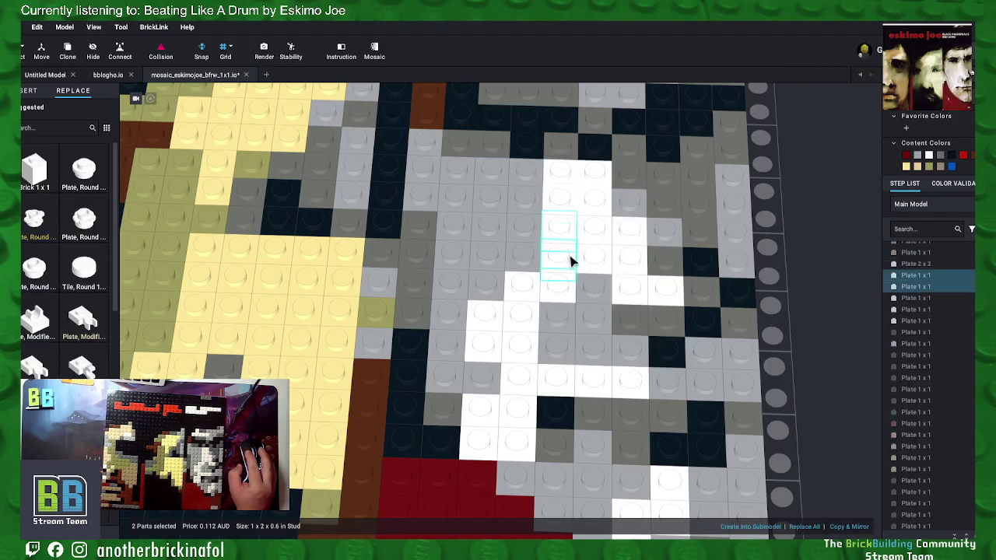
# Step: Merge the six white plates directly below the white 2x2 plate into a 2x3 plate
pyautogui.keyDown('ctrl'); pyautogui.click(625, 233); pyautogui.keyUp('ctrl')
pyautogui.keyDown('ctrl'); pyautogui.click(629, 263); pyautogui.keyUp('ctrl')
pyautogui.rightClick(629, 263)
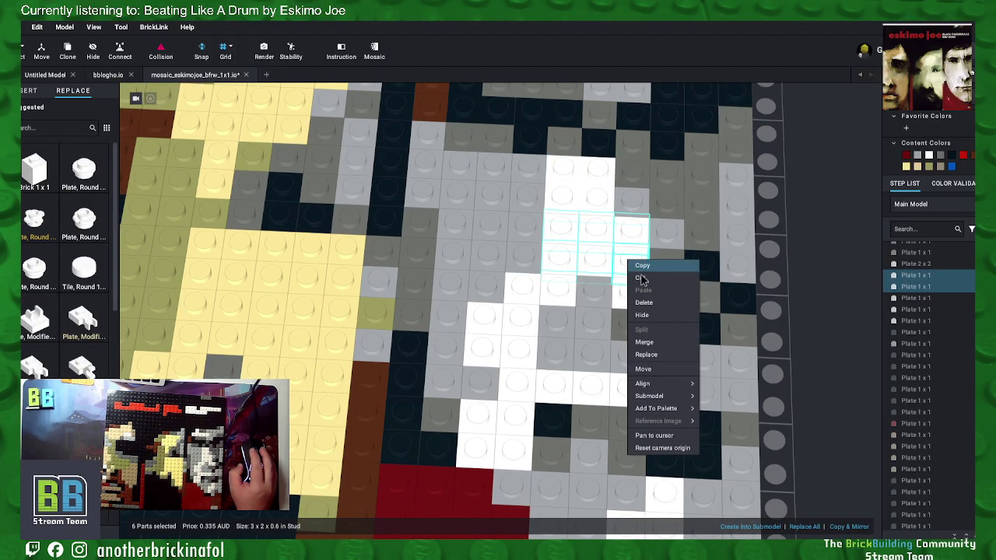
pyautogui.click(644, 340)
# Step: Merge the two horizontal pairs of white plates below the white 2x3 plate, on either side of the single light grey plate, into 1x2 plates
pyautogui.click(665, 304)
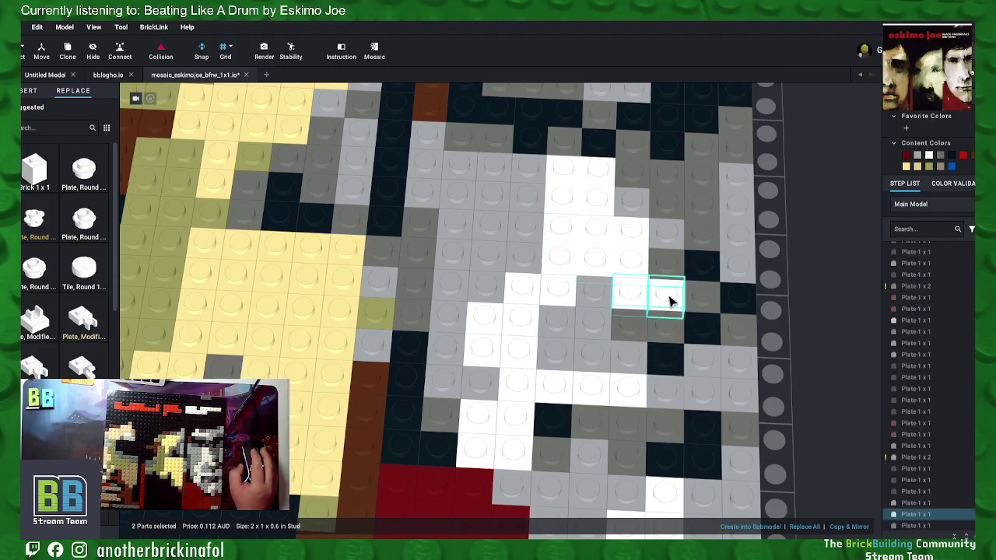
pyautogui.rightClick(665, 303)
pyautogui.click(689, 379)
pyautogui.click(556, 298)
pyautogui.keyDown('ctrl'); pyautogui.click(523, 289); pyautogui.keyUp('ctrl')
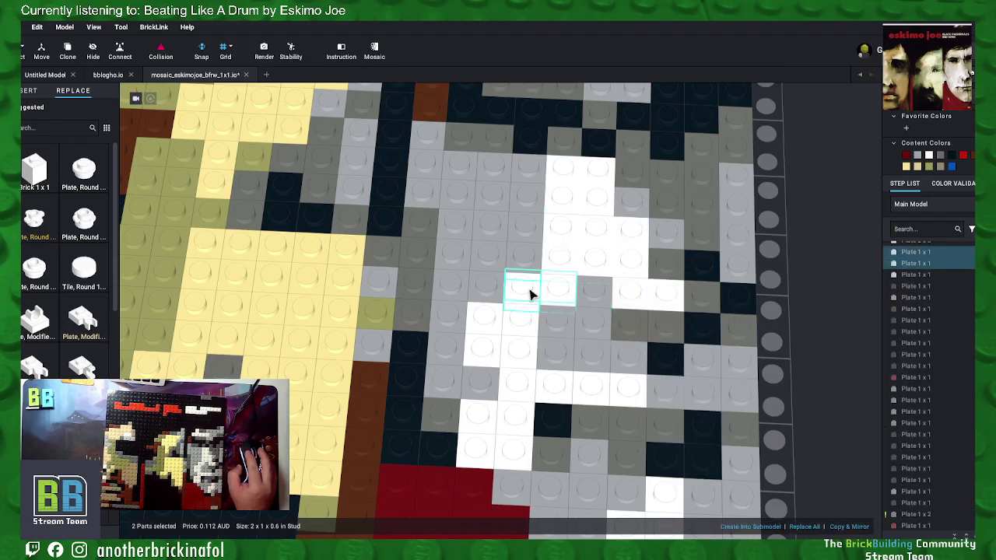
pyautogui.rightClick(529, 290)
pyautogui.click(562, 379)
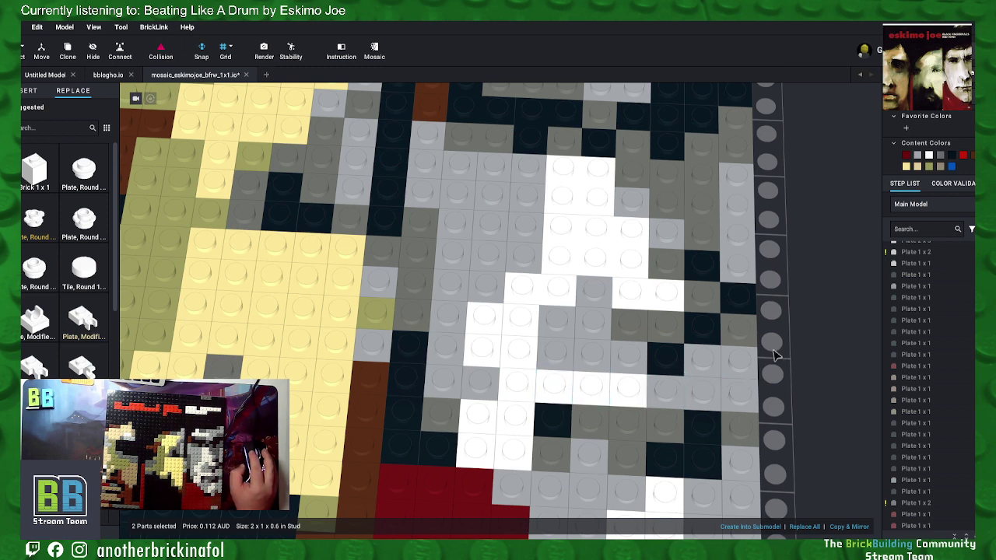
# Step: Merge the square of four white plates below the left white 1x2 plate into a 2x2 plate
pyautogui.click(482, 334)
pyautogui.keyDown('ctrl'); pyautogui.click(522, 351); pyautogui.keyUp('ctrl')
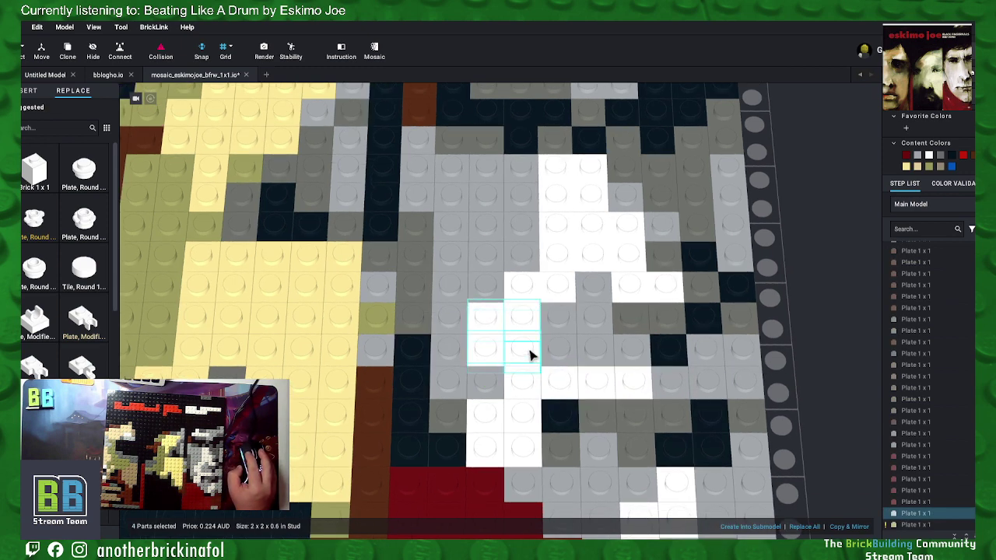
pyautogui.rightClick(531, 355)
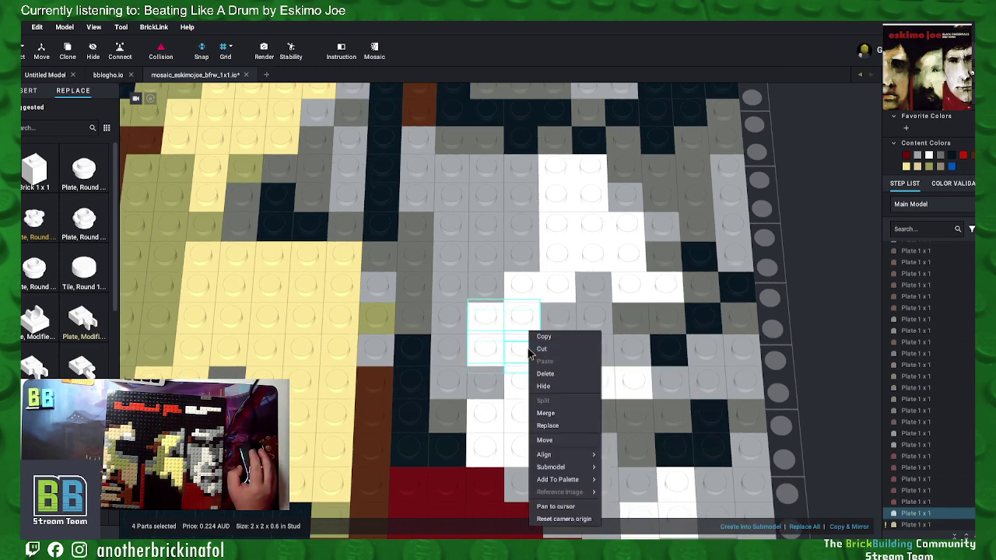
pyautogui.click(554, 413)
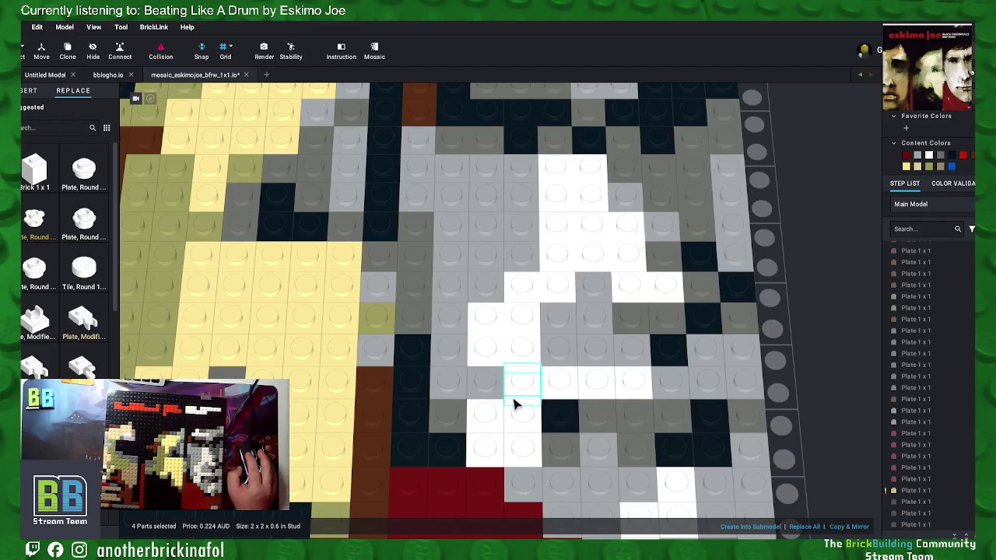
# Step: Merge the square of four white plates just above the dark red area into a 2x2 plate
pyautogui.click(489, 420)
pyautogui.keyDown('ctrl'); pyautogui.click(495, 440); pyautogui.keyUp('ctrl')
pyautogui.keyDown('ctrl'); pyautogui.click(514, 424); pyautogui.keyUp('ctrl')
pyautogui.keyDown('ctrl'); pyautogui.click(525, 454); pyautogui.keyUp('ctrl')
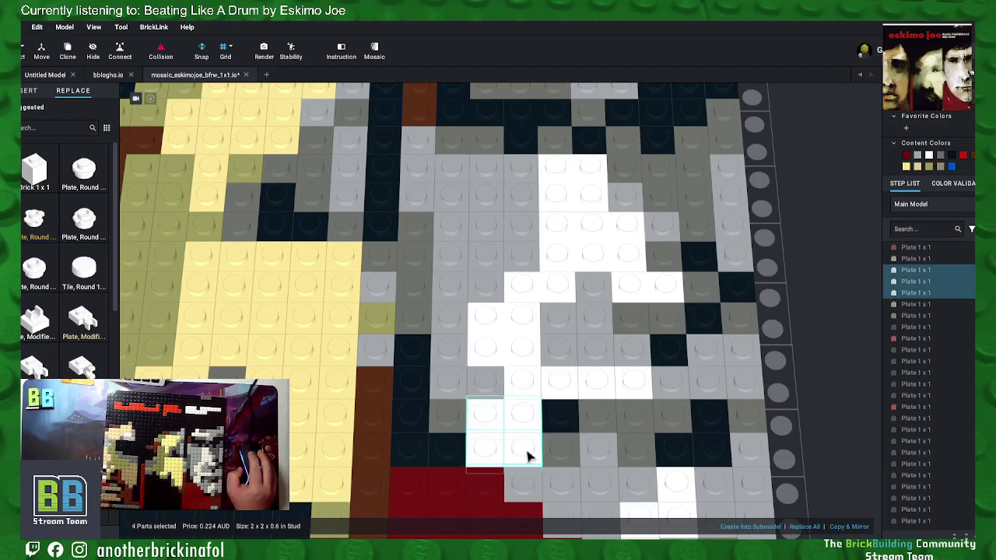
pyautogui.rightClick(527, 456)
pyautogui.click(563, 416)
# Step: Merge the row of four white plates between the two lower white 2x2 plates into a 1x4 plate
pyautogui.click(527, 386)
pyautogui.keyDown('ctrl'); pyautogui.click(560, 387); pyautogui.keyUp('ctrl')
pyautogui.keyDown('ctrl'); pyautogui.click(598, 389); pyautogui.keyUp('ctrl')
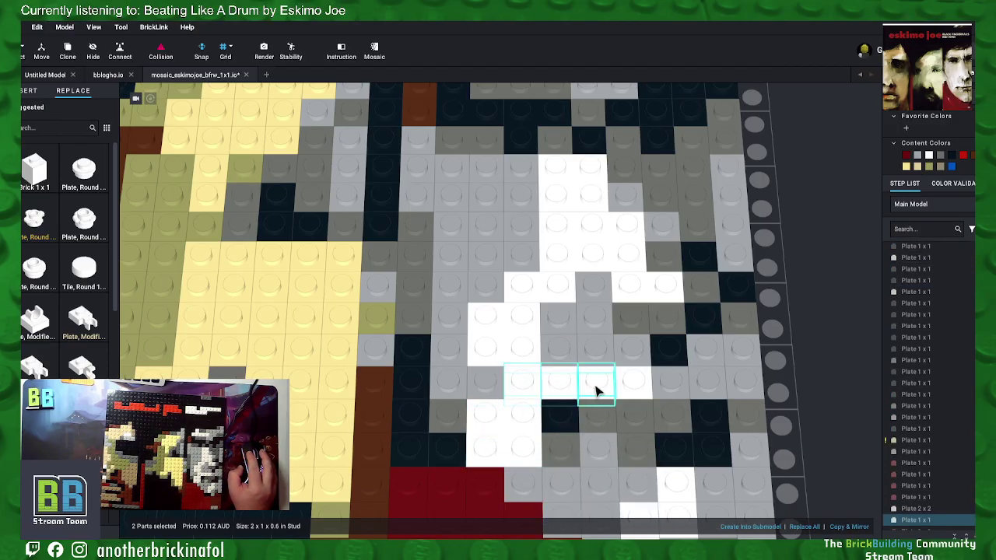
pyautogui.keyDown('ctrl'); pyautogui.click(632, 390); pyautogui.keyUp('ctrl')
pyautogui.rightClick(642, 389)
pyautogui.click(655, 413)
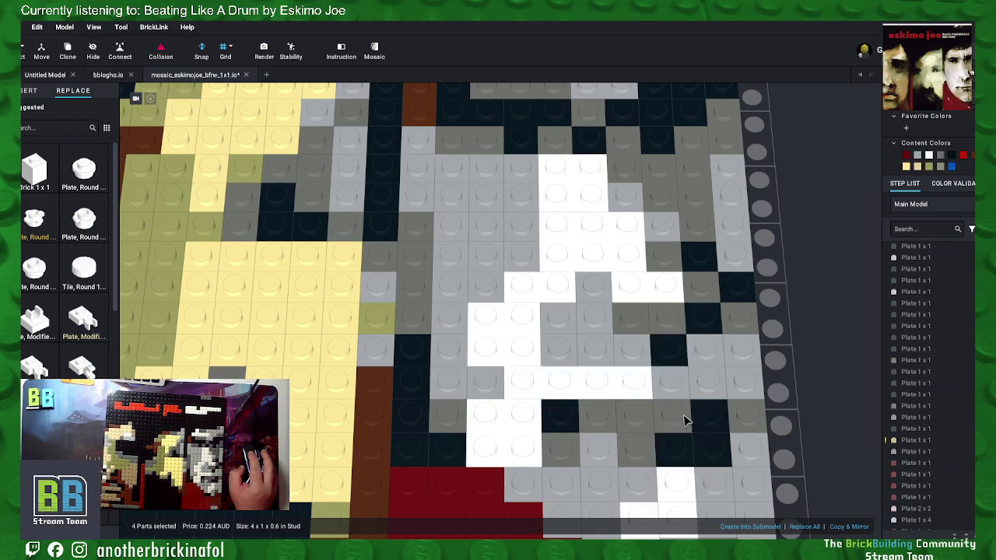
# Step: Merge the three light grey plates directly above the white 1x4 plate into a 1x3 plate
pyautogui.click(566, 350)
pyautogui.keyDown('ctrl'); pyautogui.click(607, 357); pyautogui.keyUp('ctrl')
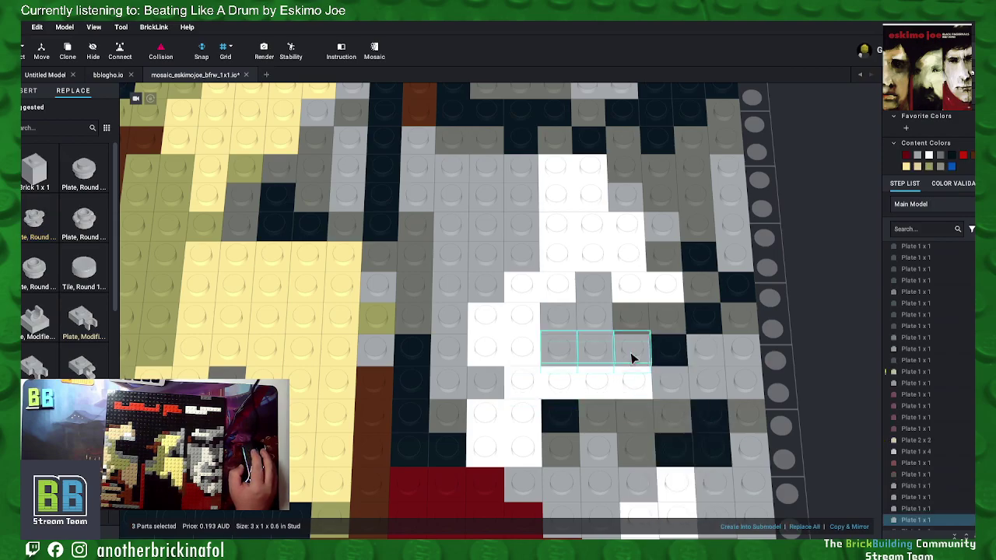
pyautogui.rightClick(632, 358)
pyautogui.click(643, 411)
# Step: Merge the three light grey plates forming an L above the light grey 1x3 plate into a 2x2 corner plate
pyautogui.keyDown('ctrl'); pyautogui.click(587, 325); pyautogui.keyUp('ctrl')
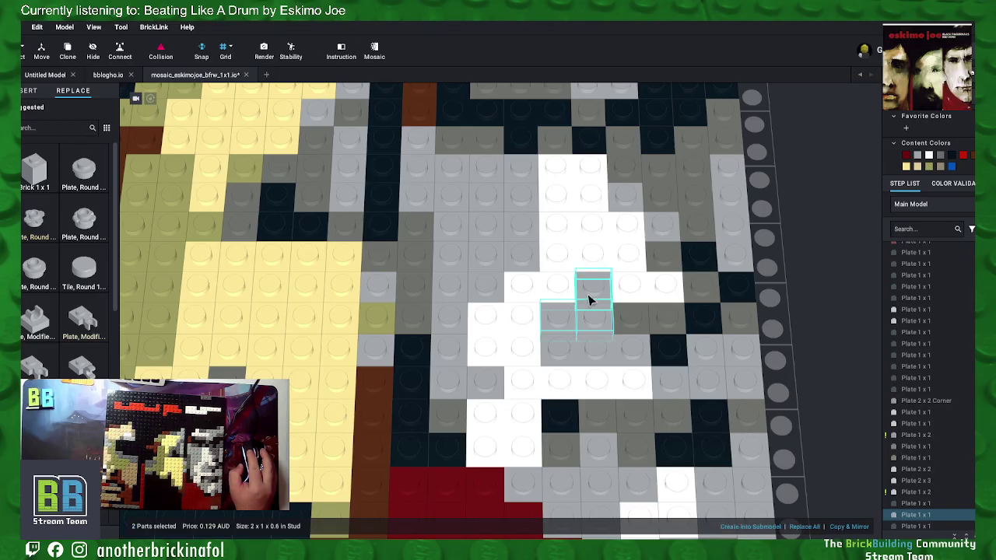
pyautogui.rightClick(595, 293)
pyautogui.click(610, 369)
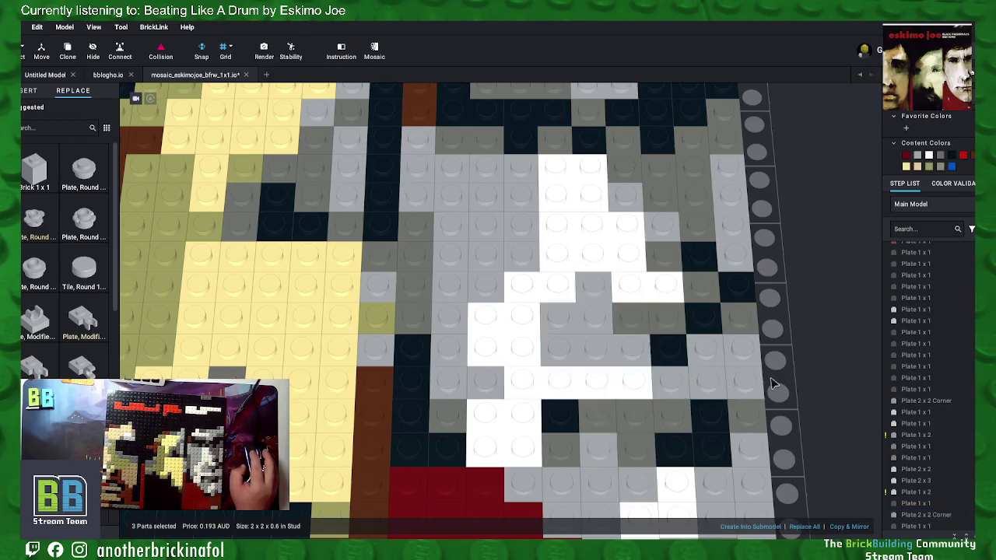
# Step: Merge the two dark grey plates directly below the white pair on the right face's nose into a 1x2 plate
pyautogui.click(631, 323)
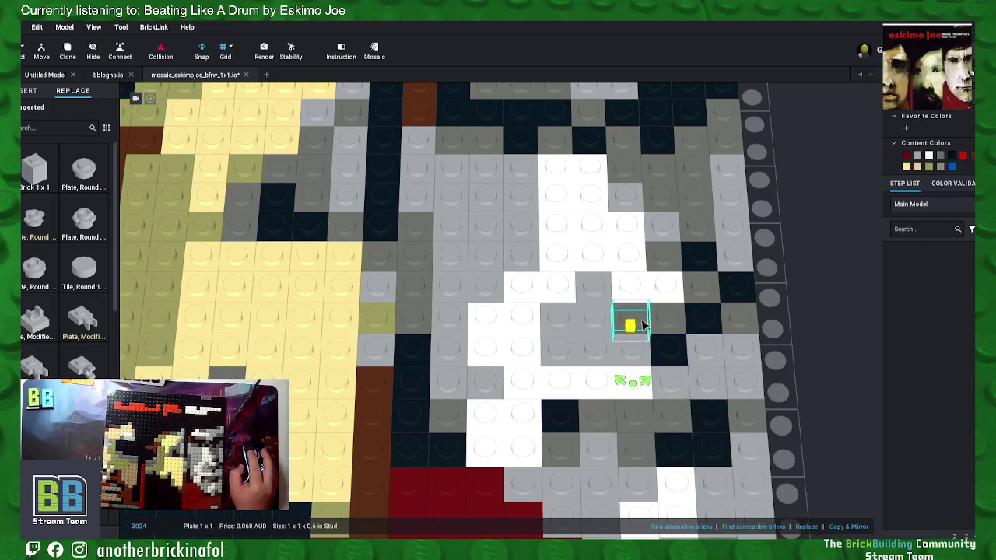
pyautogui.keyDown('ctrl'); pyautogui.click(667, 322); pyautogui.keyUp('ctrl')
pyautogui.rightClick(668, 321)
pyautogui.click(704, 404)
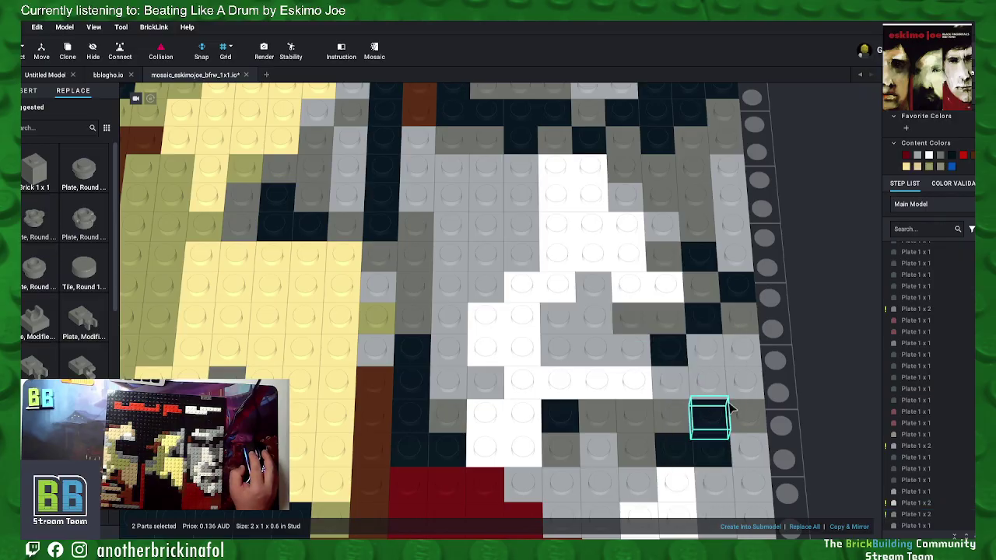
# Step: Merge the row of three light grey plates between the white 1x4 plate and the mosaic's right edge into a 1x3 plate
pyautogui.click(670, 385)
pyautogui.keyDown('ctrl'); pyautogui.click(710, 386); pyautogui.keyUp('ctrl')
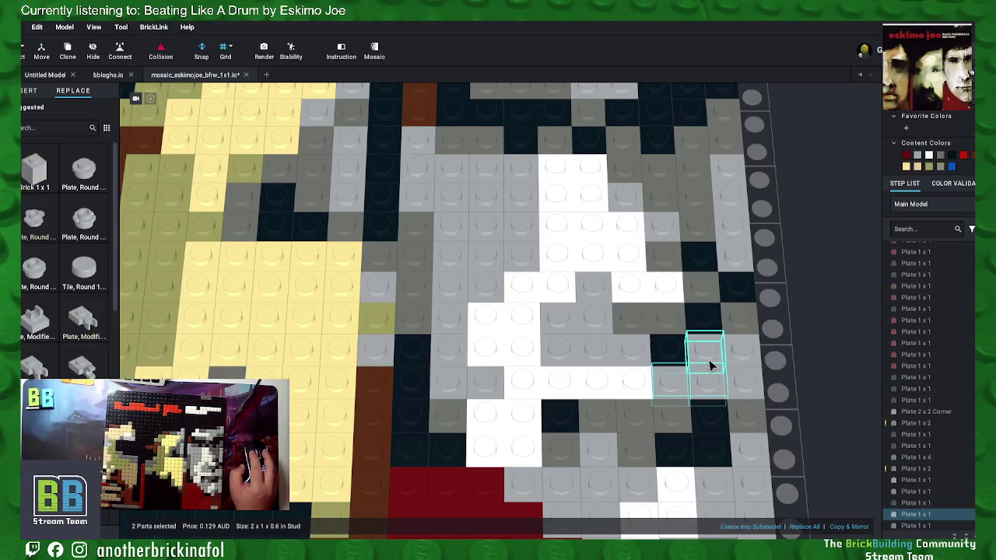
pyautogui.rightClick(739, 381)
pyautogui.click(765, 426)
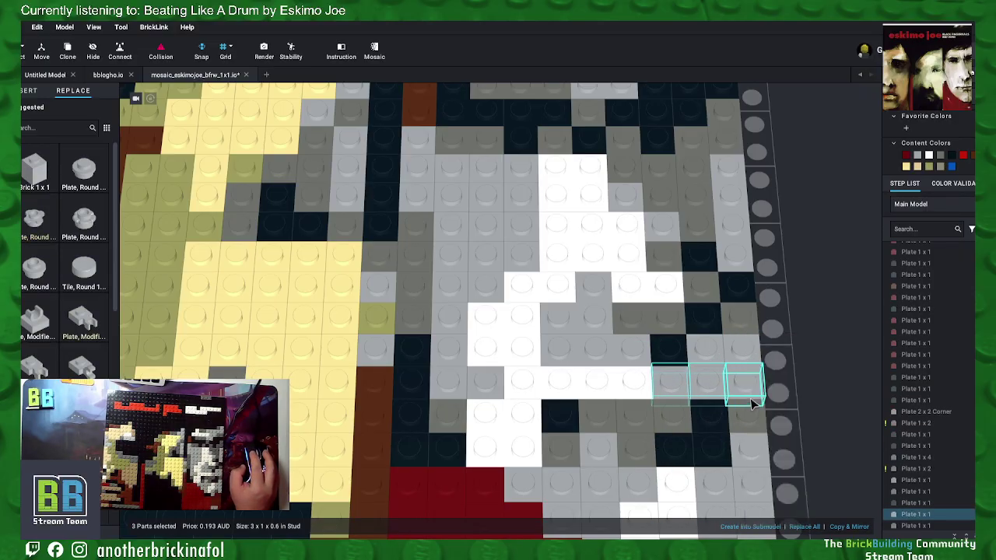
pyautogui.rightClick(738, 380)
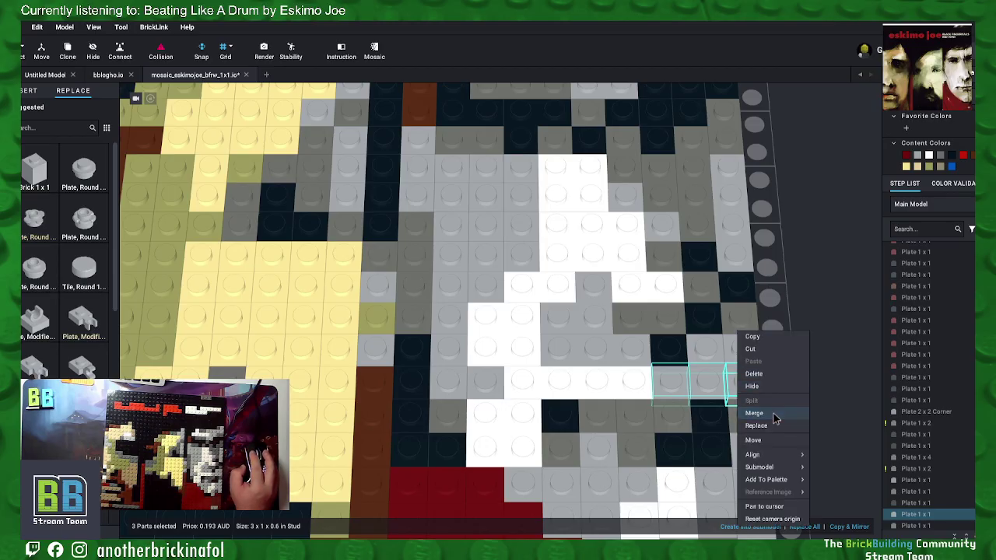
# Step: Merge the two light grey plates directly above the light grey 1x3 plate at the mosaic's right edge into a 1x2 plate
pyautogui.click(706, 350)
pyautogui.keyDown('ctrl'); pyautogui.click(735, 351); pyautogui.keyUp('ctrl')
pyautogui.rightClick(743, 350)
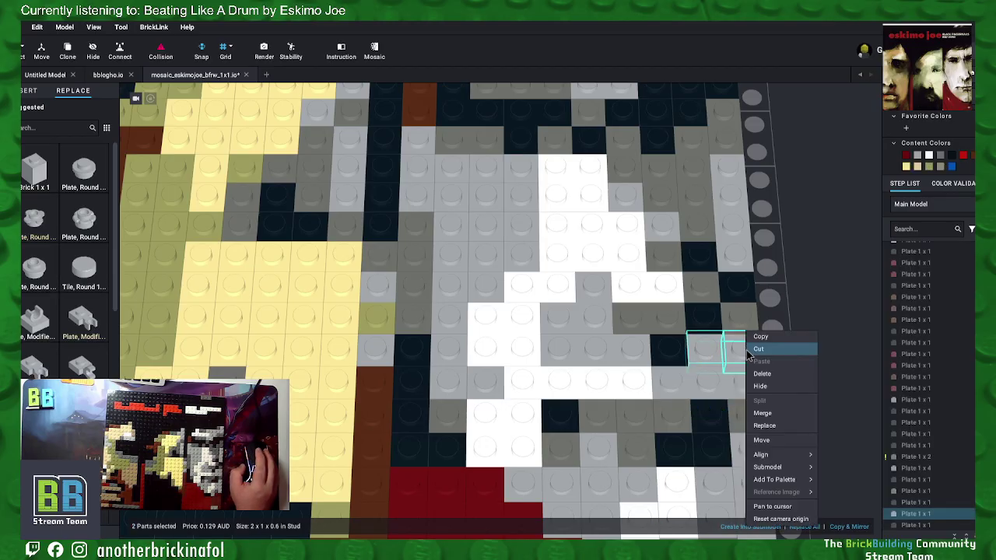
pyautogui.click(773, 415)
# Step: Merge the three light grey plates wrapping the upper-left corner of the upper white 2x2 plate beside the nose into a 2x2 corner plate
pyautogui.moveTo(818, 420); pyautogui.dragTo(830, 377, button='middle')
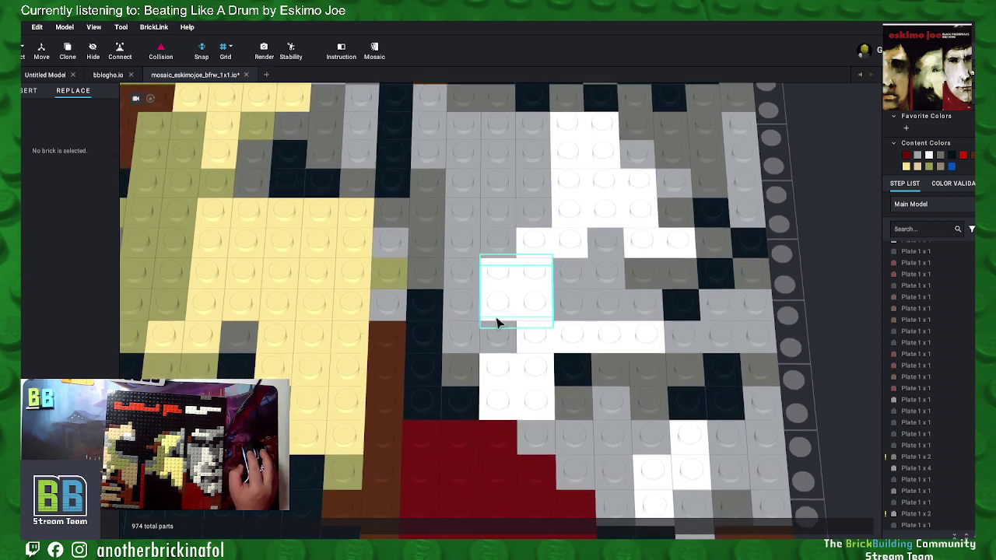
pyautogui.click(494, 242)
pyautogui.keyDown('ctrl'); pyautogui.click(468, 244); pyautogui.keyUp('ctrl')
pyautogui.rightClick(469, 274)
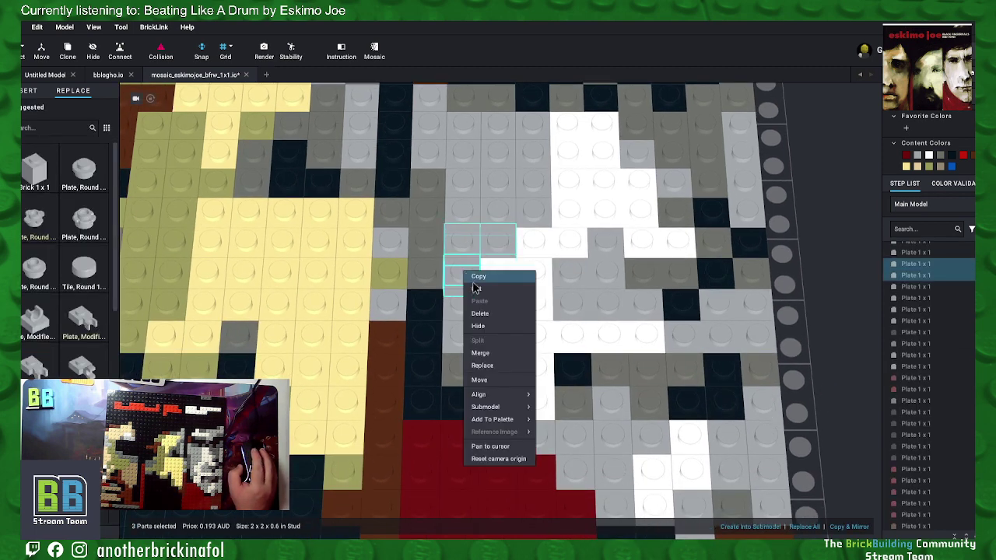
pyautogui.click(480, 353)
# Step: Merge the three light grey plates wrapping the lower-left corner of the same white 2x2 plate into a 2x2 corner plate
pyautogui.click(469, 338)
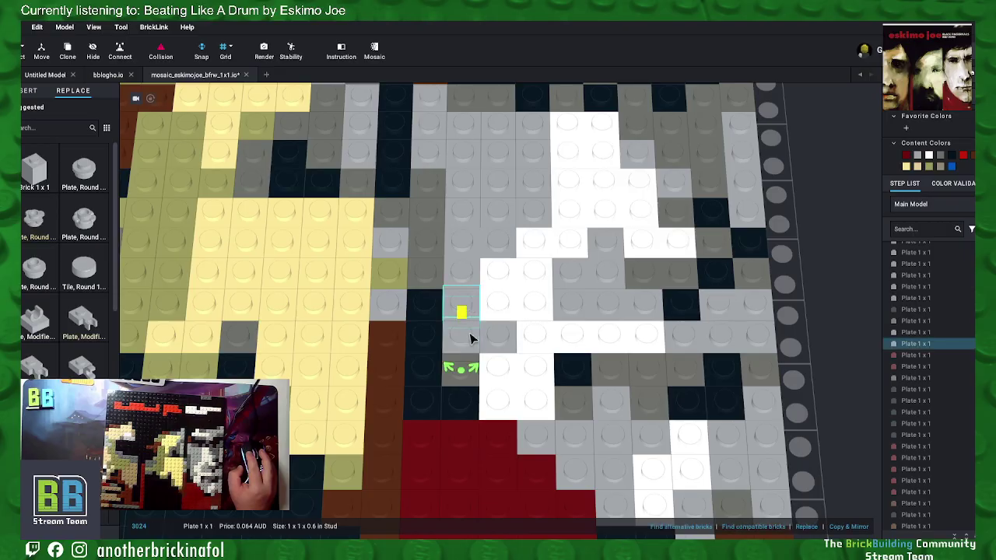
pyautogui.keyDown('ctrl'); pyautogui.click(469, 338); pyautogui.keyUp('ctrl')
pyautogui.keyDown('ctrl'); pyautogui.click(496, 338); pyautogui.keyUp('ctrl')
pyautogui.rightClick(497, 338)
pyautogui.click(527, 413)
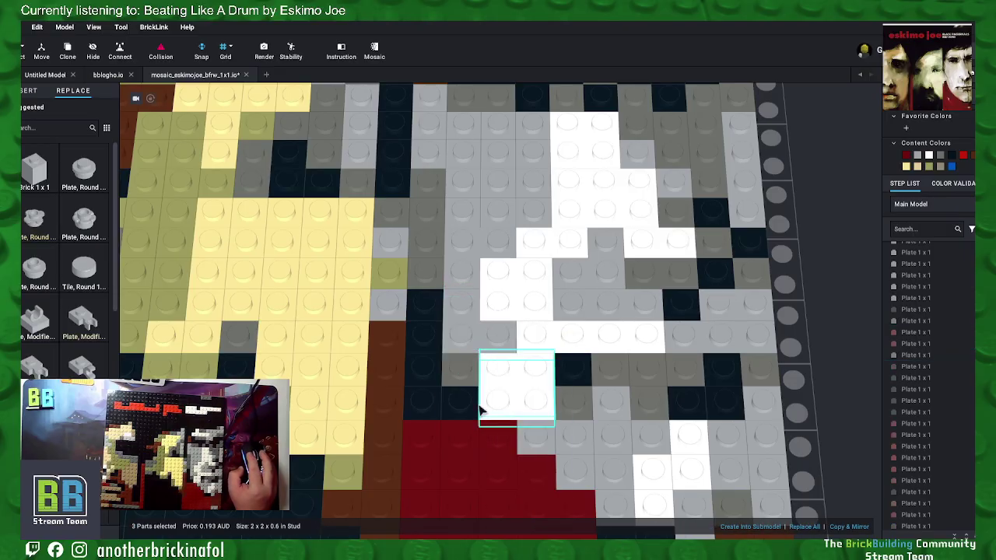
# Step: Merge the three black plates forming an L directly above the dark red area into a 2x2 corner plate
pyautogui.click(462, 403)
pyautogui.keyDown('ctrl'); pyautogui.click(424, 404); pyautogui.keyUp('ctrl')
pyautogui.keyDown('ctrl'); pyautogui.click(426, 377); pyautogui.keyUp('ctrl')
pyautogui.rightClick(425, 375)
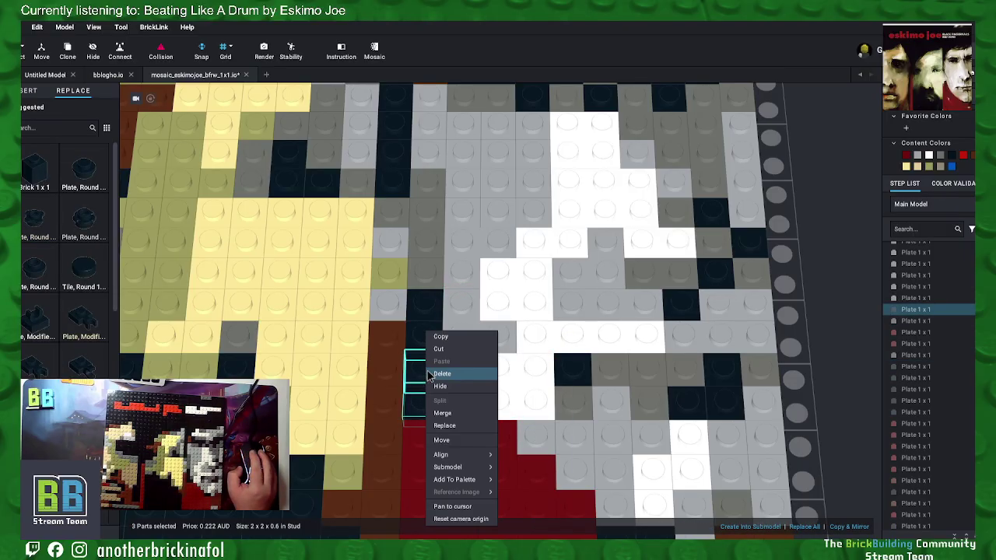
pyautogui.click(442, 413)
# Step: Merge the two black plates stacked above the black corner plate into a 1x2 plate
pyautogui.click(424, 341)
pyautogui.keyDown('ctrl'); pyautogui.click(433, 307); pyautogui.keyUp('ctrl')
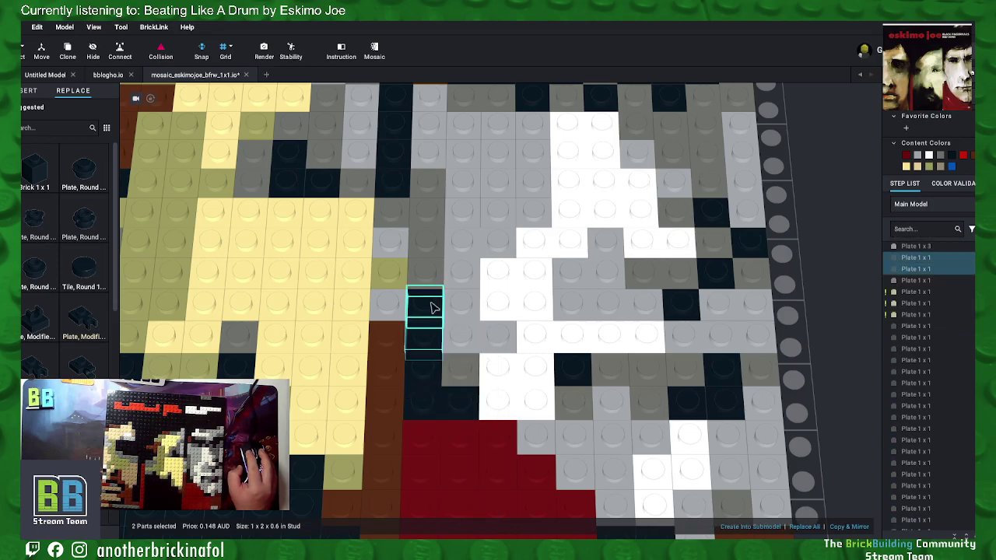
pyautogui.rightClick(433, 307)
pyautogui.click(450, 345)
# Step: Merge the three black plates forming an L at the right end of the right face's mouth into a 2x2 corner plate
pyautogui.click(717, 407)
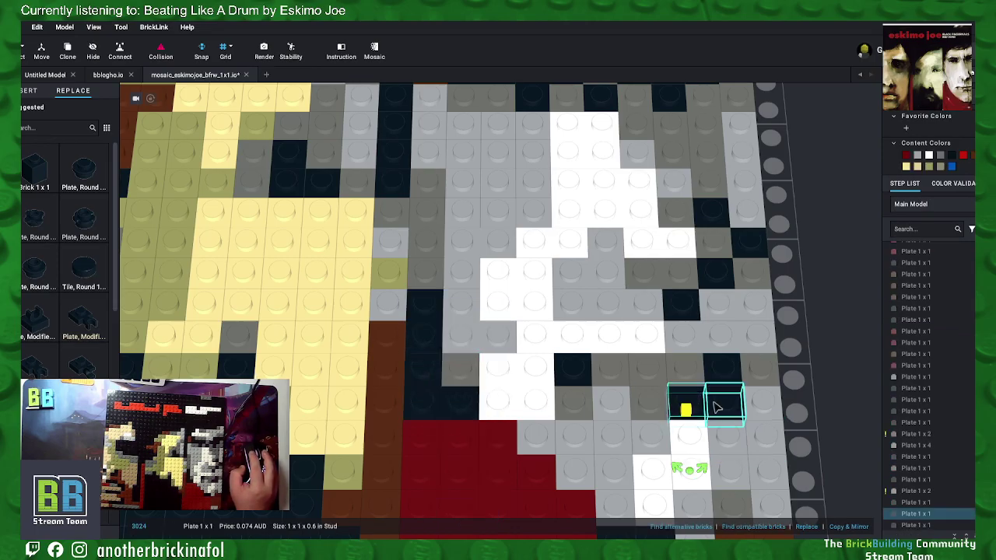
pyautogui.keyDown('ctrl'); pyautogui.click(715, 402); pyautogui.keyUp('ctrl')
pyautogui.keyDown('ctrl'); pyautogui.click(720, 374); pyautogui.keyUp('ctrl')
pyautogui.rightClick(719, 374)
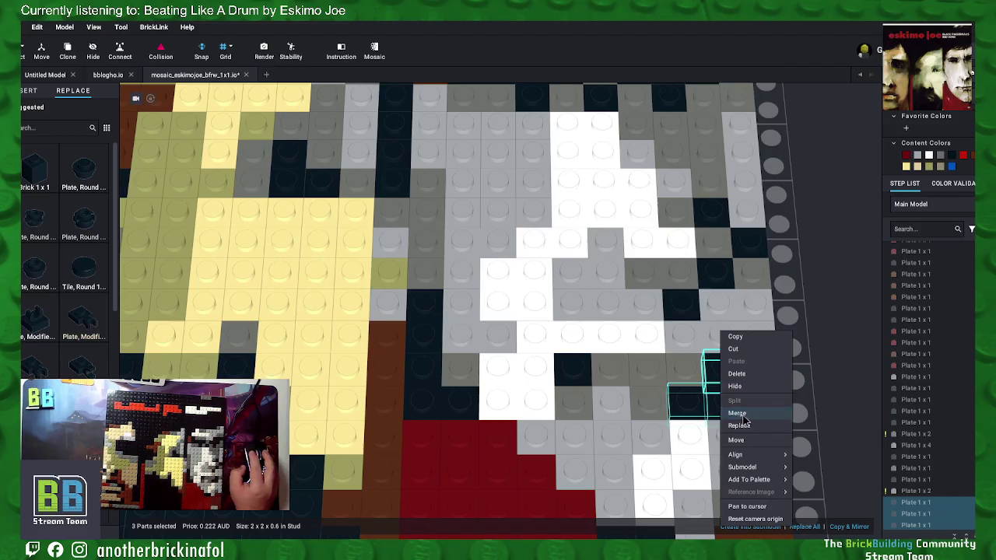
pyautogui.click(743, 416)
# Step: Merge the column of three light grey plates below the brown plates on the right face's left edge into a 1x3 plate
pyautogui.moveTo(809, 200); pyautogui.dragTo(858, 279, button='middle')
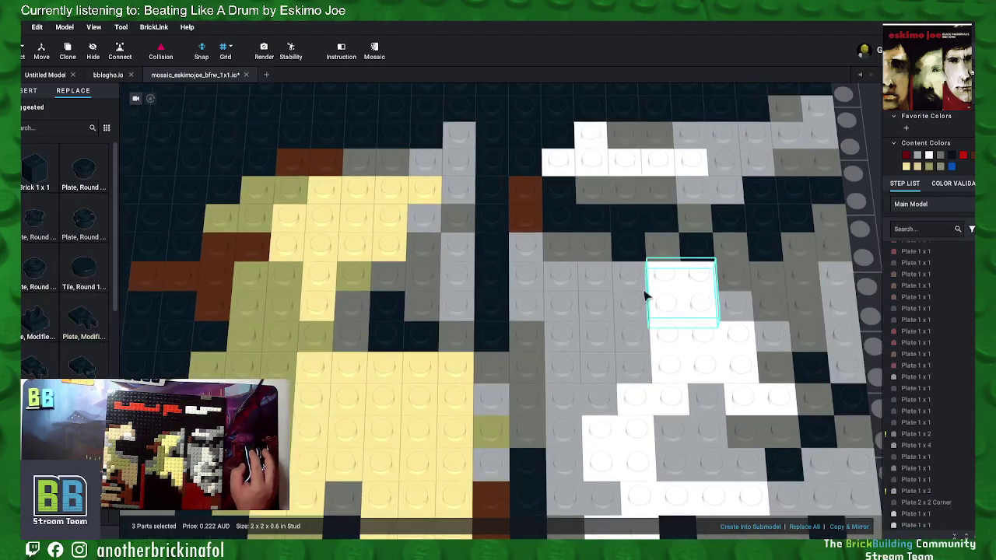
pyautogui.click(536, 308)
pyautogui.keyDown('ctrl'); pyautogui.click(530, 278); pyautogui.keyUp('ctrl')
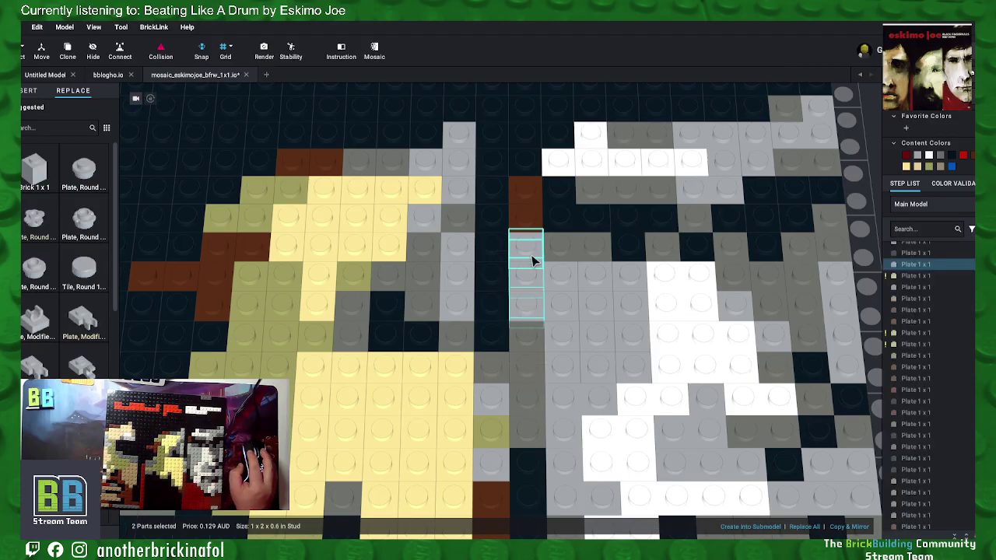
pyautogui.rightClick(530, 253)
pyautogui.click(544, 329)
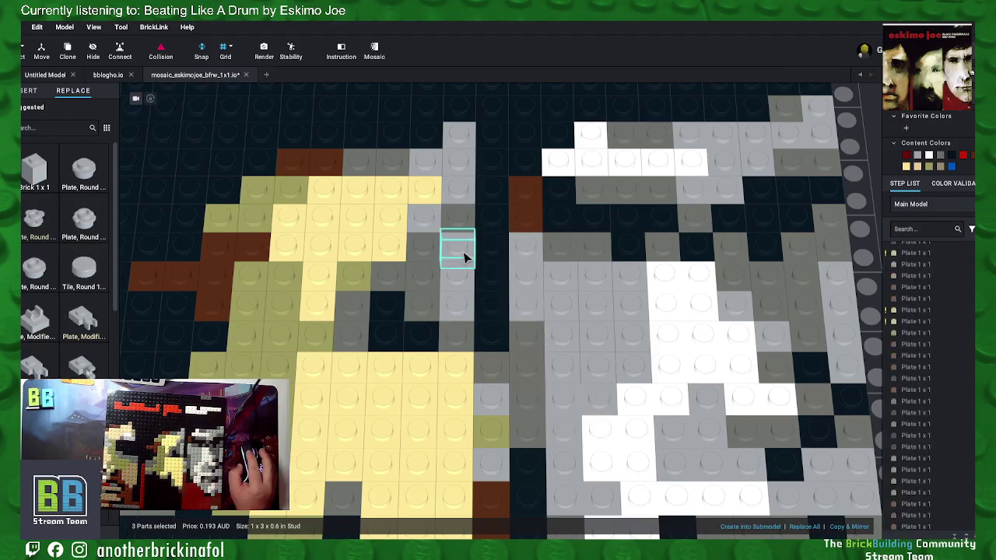
# Step: Merge the column of three light grey plates on the middle face's right edge, beside the black strip, into a 1x3 plate
pyautogui.click(464, 260)
pyautogui.keyDown('ctrl'); pyautogui.click(459, 303); pyautogui.keyUp('ctrl')
pyautogui.rightClick(459, 306)
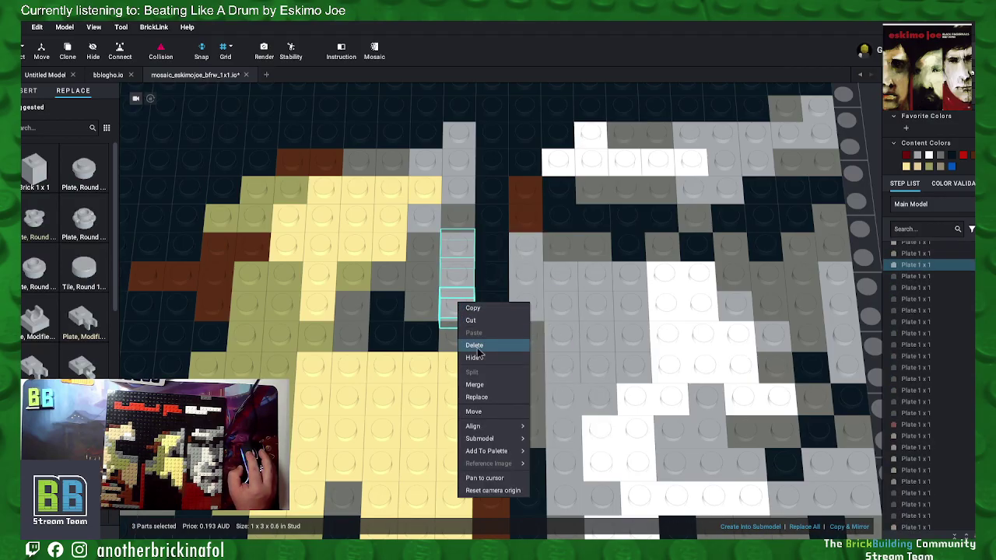
pyautogui.click(486, 388)
# Step: Merge the six light grey plates left of the topmost white 2x2 plate on the right face's nose into a 2x3 plate
pyautogui.click(565, 288)
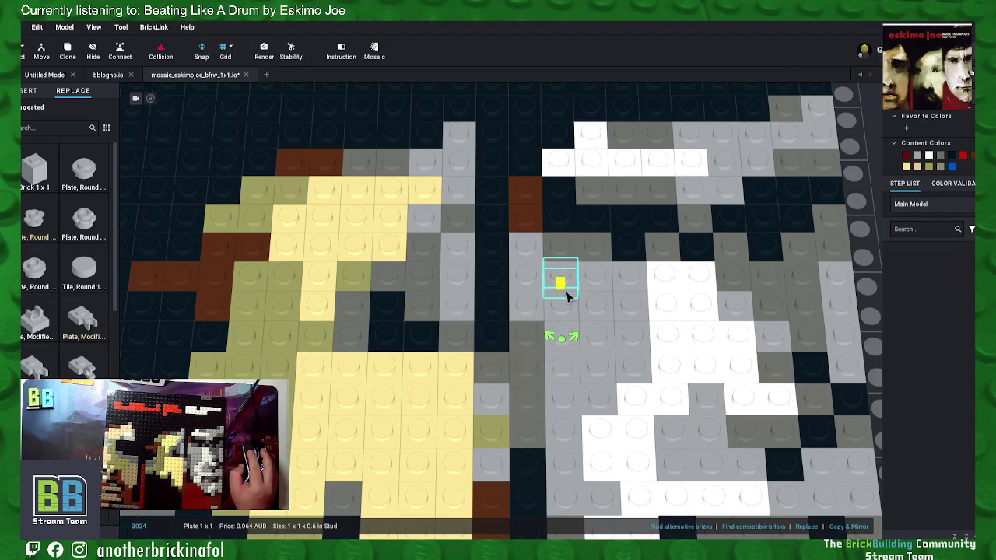
pyautogui.keyDown('ctrl'); pyautogui.click(564, 306); pyautogui.keyUp('ctrl')
pyautogui.keyDown('ctrl'); pyautogui.click(596, 280); pyautogui.keyUp('ctrl')
pyautogui.keyDown('ctrl'); pyautogui.click(603, 307); pyautogui.keyUp('ctrl')
pyautogui.keyDown('ctrl'); pyautogui.click(634, 298); pyautogui.keyUp('ctrl')
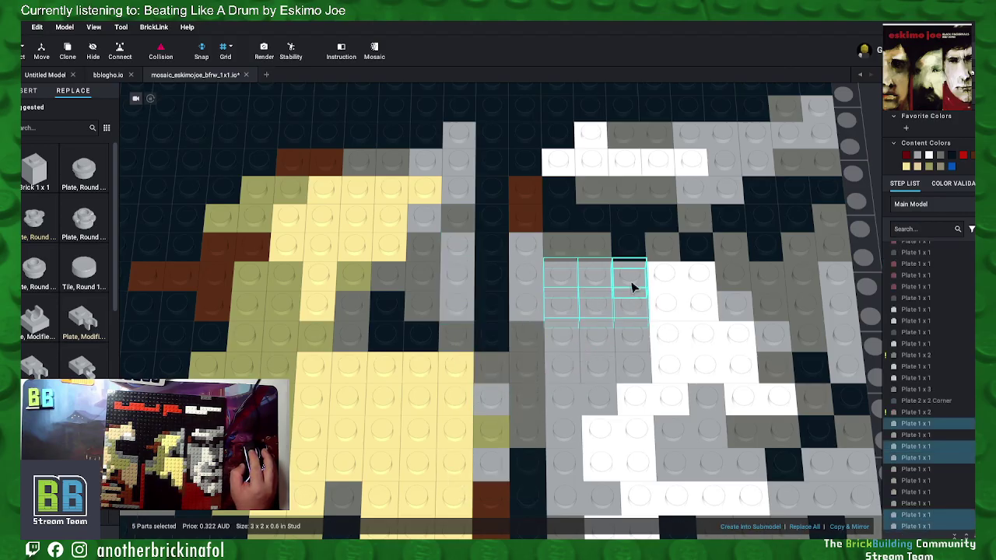
pyautogui.keyDown('ctrl'); pyautogui.click(636, 282); pyautogui.keyUp('ctrl')
pyautogui.rightClick(636, 280)
pyautogui.click(654, 363)
# Step: Merge the six light grey plates directly below the light grey 2x3 plate on the right face into another 2x3 plate
pyautogui.click(565, 342)
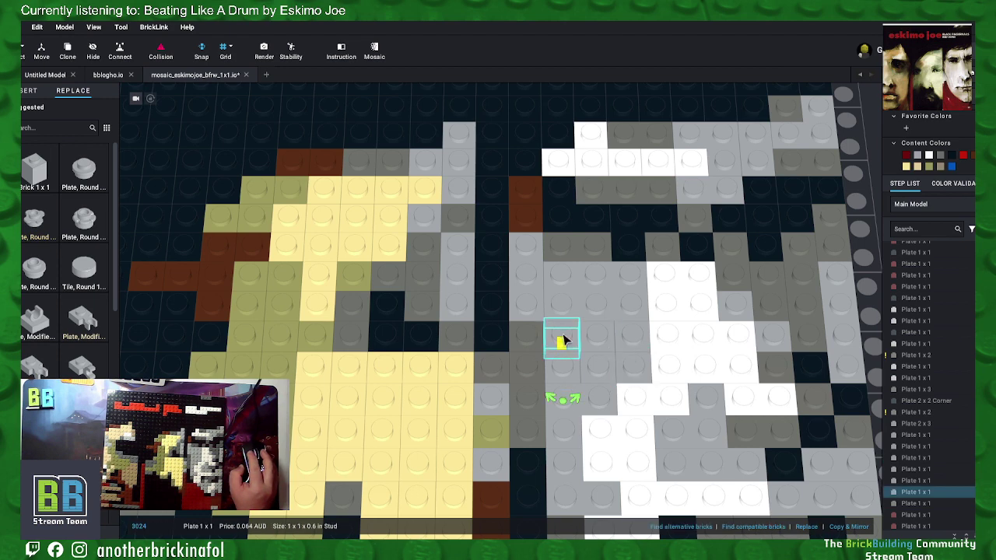
pyautogui.keyDown('ctrl'); pyautogui.click(565, 364); pyautogui.keyUp('ctrl')
pyautogui.keyDown('ctrl'); pyautogui.click(597, 346); pyautogui.keyUp('ctrl')
pyautogui.keyDown('ctrl'); pyautogui.click(600, 364); pyautogui.keyUp('ctrl')
pyautogui.keyDown('ctrl'); pyautogui.click(631, 343); pyautogui.keyUp('ctrl')
pyautogui.keyDown('ctrl'); pyautogui.click(634, 367); pyautogui.keyUp('ctrl')
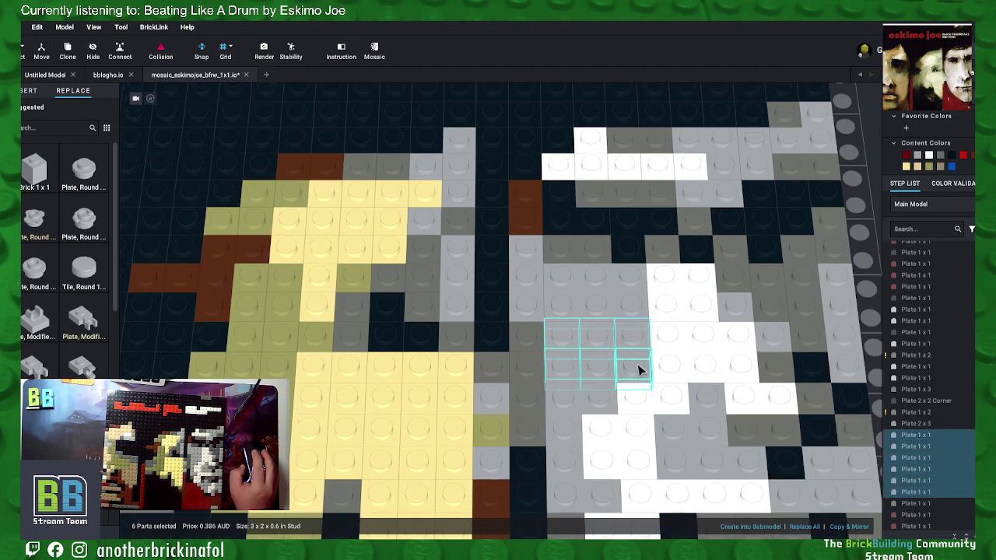
pyautogui.rightClick(638, 369)
pyautogui.click(657, 415)
pyautogui.click(898, 412)
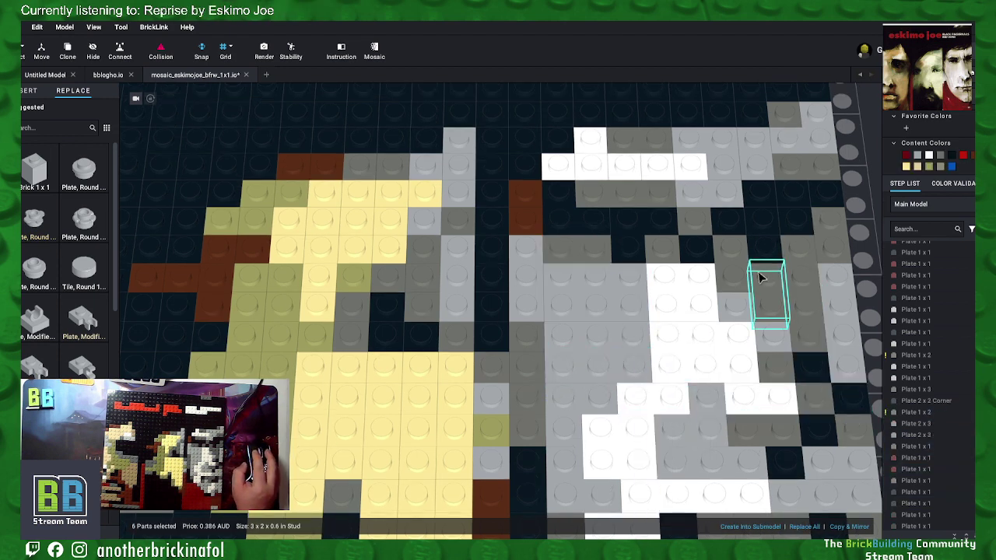
pyautogui.moveTo(773, 477); pyautogui.dragTo(720, 353, button='middle')
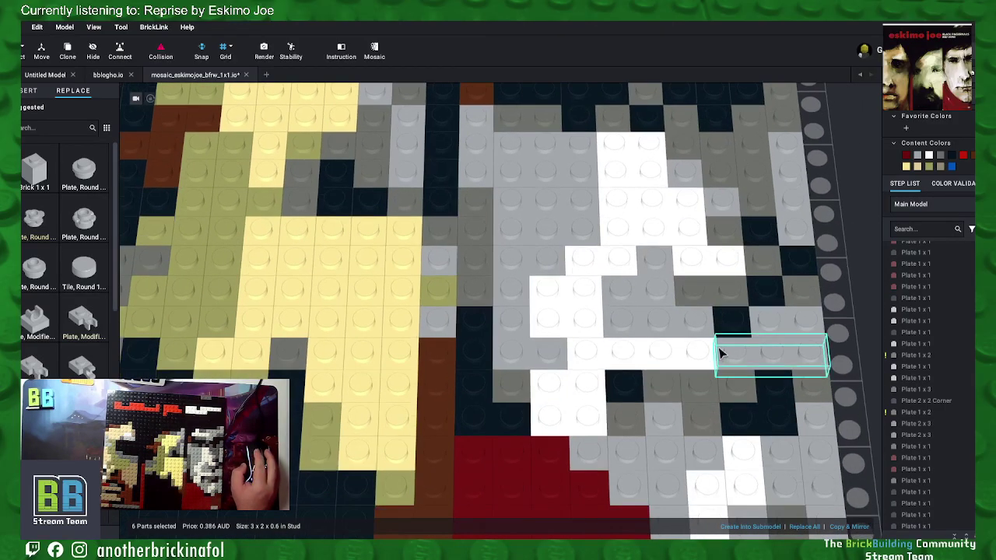
pyautogui.scroll(-1, 720, 352)
pyautogui.click(850, 357)
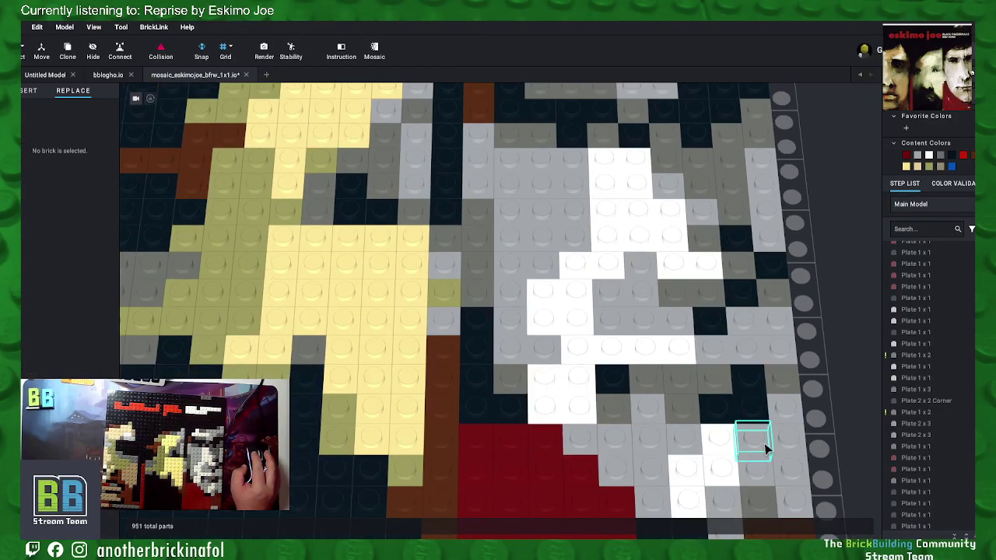
pyautogui.scroll(-6, 767, 450)
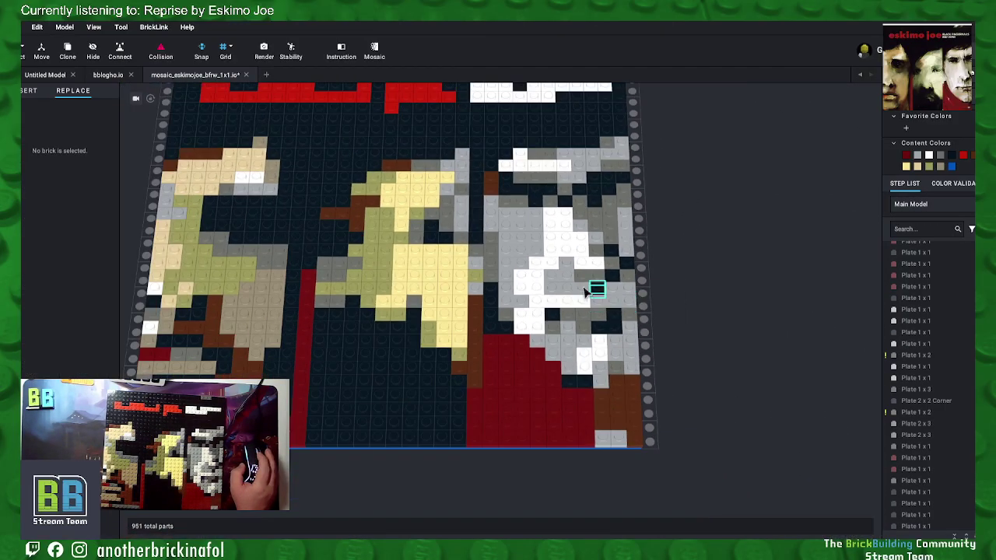
# Step: Review the model's parts list and its physical dimensions and weight in the model information, and close it
pyautogui.click(66, 28)
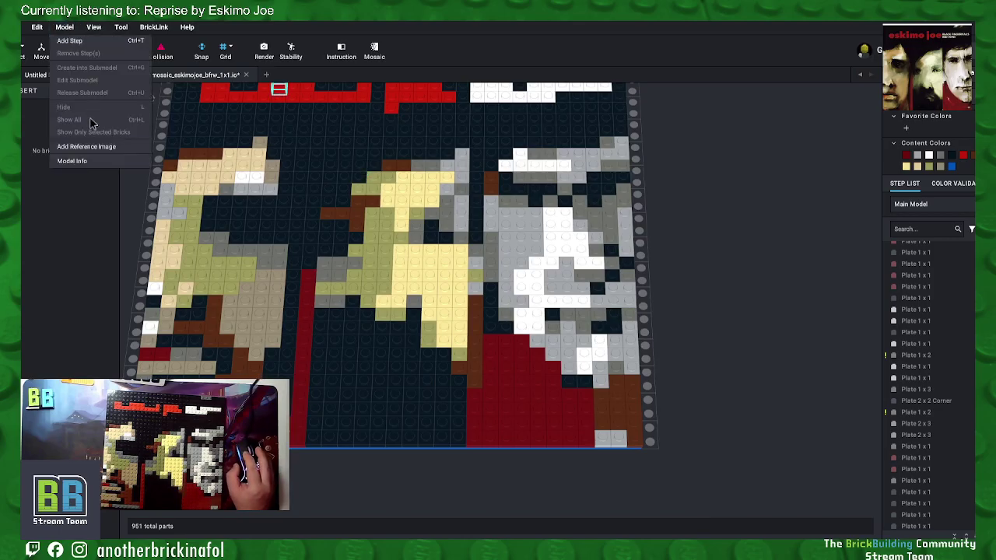
pyautogui.click(88, 163)
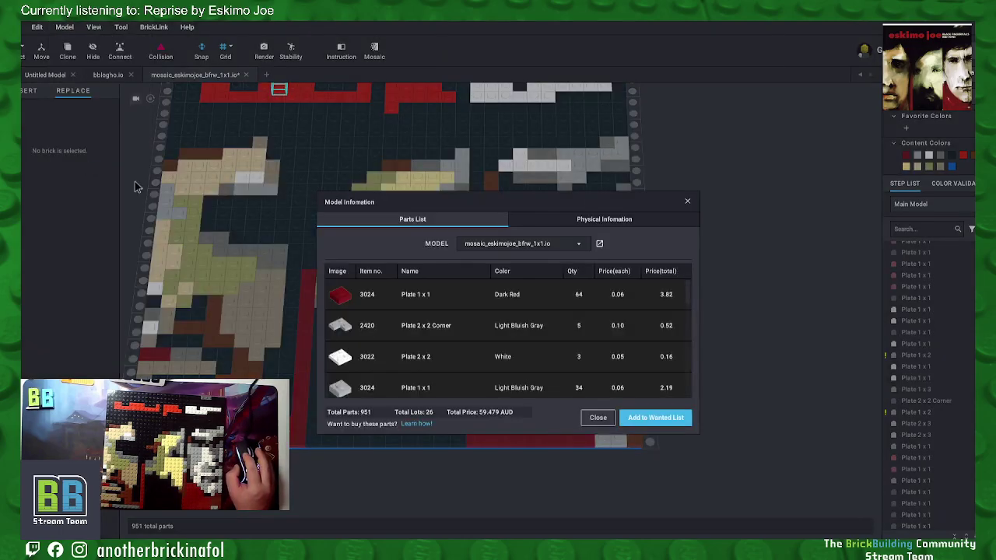
pyautogui.click(619, 223)
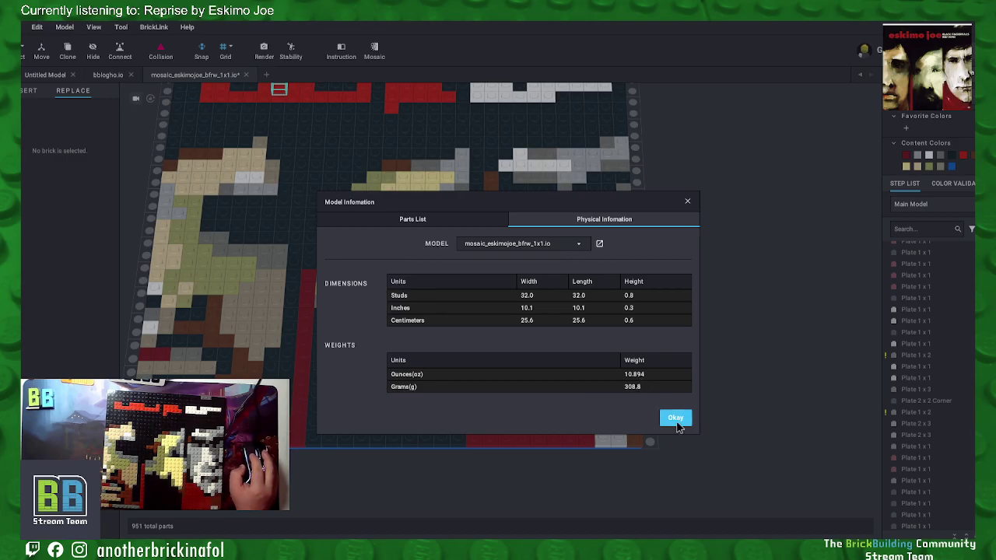
pyautogui.click(676, 419)
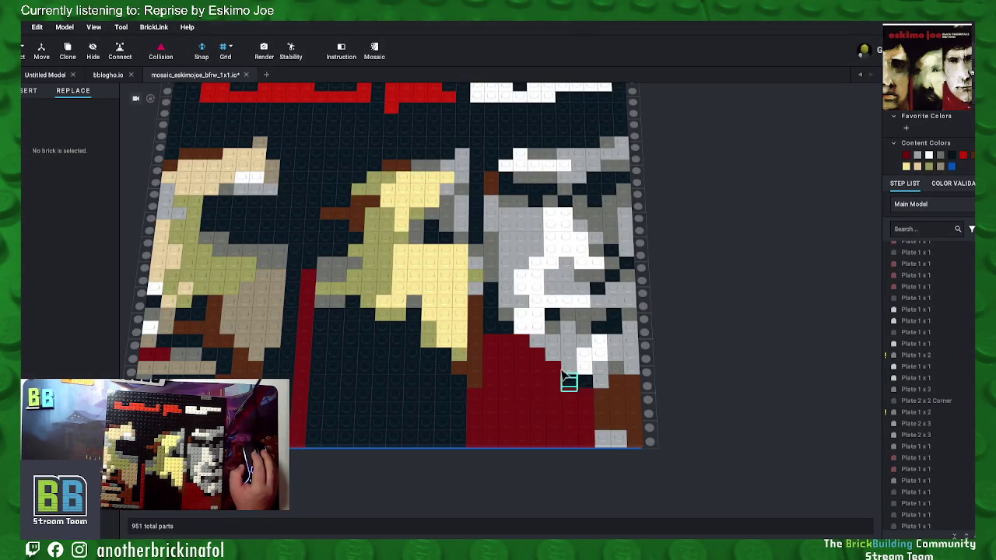
pyautogui.click(620, 289)
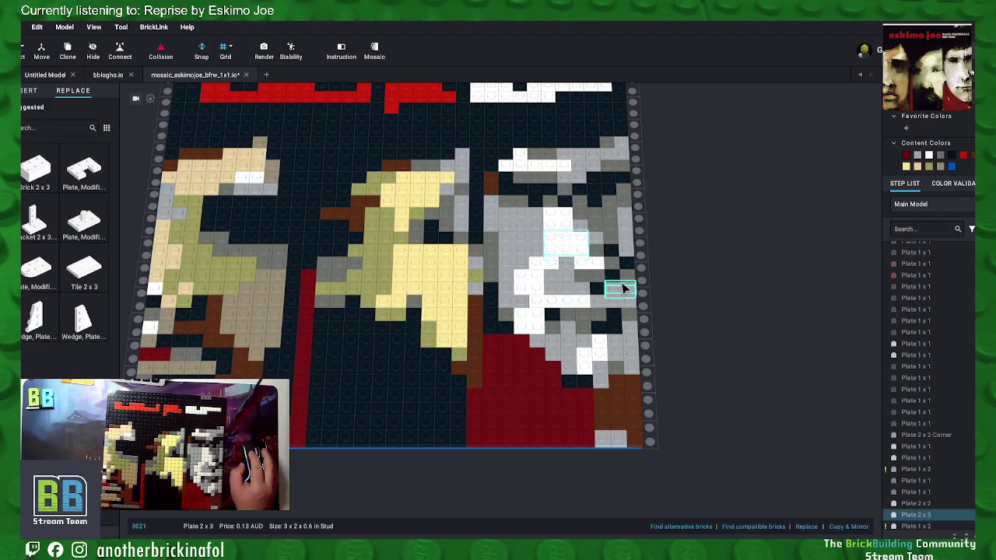
pyautogui.click(711, 326)
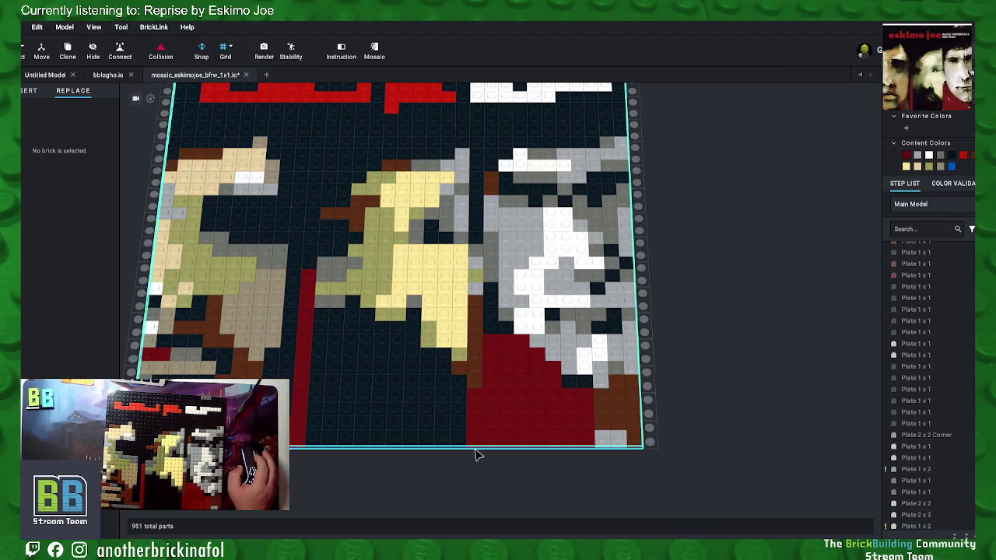
# Step: Merge the two grey plates beside the dark red pair at the left face's mouth into a 1x2 plate
pyautogui.scroll(2, 506, 481)
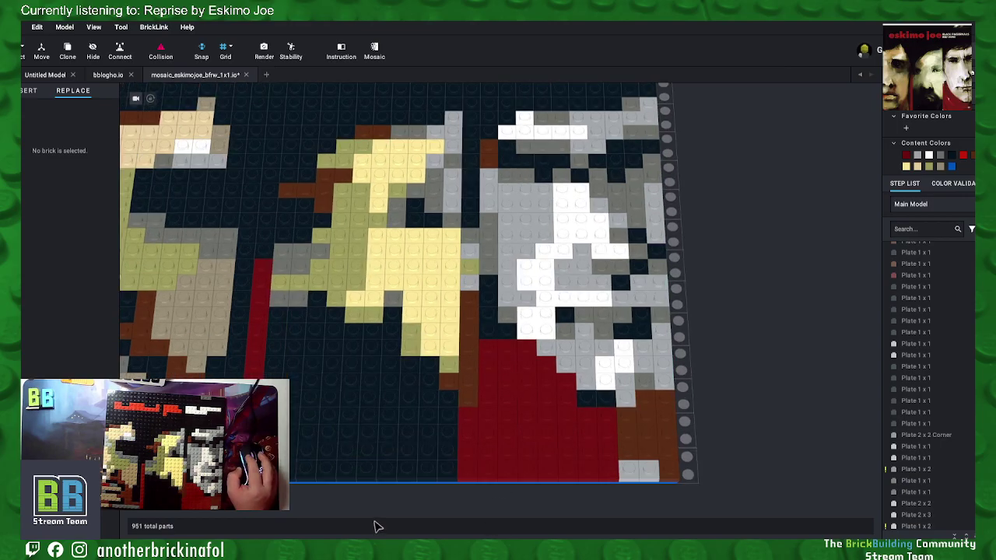
pyautogui.moveTo(332, 510); pyautogui.dragTo(523, 471, button='middle')
pyautogui.scroll(3, 467, 331)
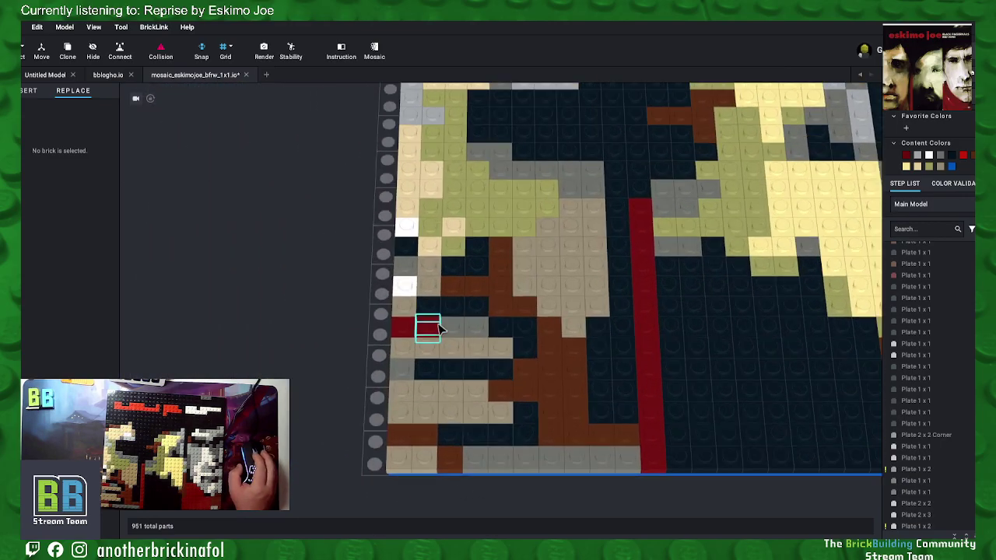
pyautogui.click(431, 333)
pyautogui.keyDown('ctrl'); pyautogui.click(467, 336); pyautogui.keyUp('ctrl')
pyautogui.rightClick(465, 340)
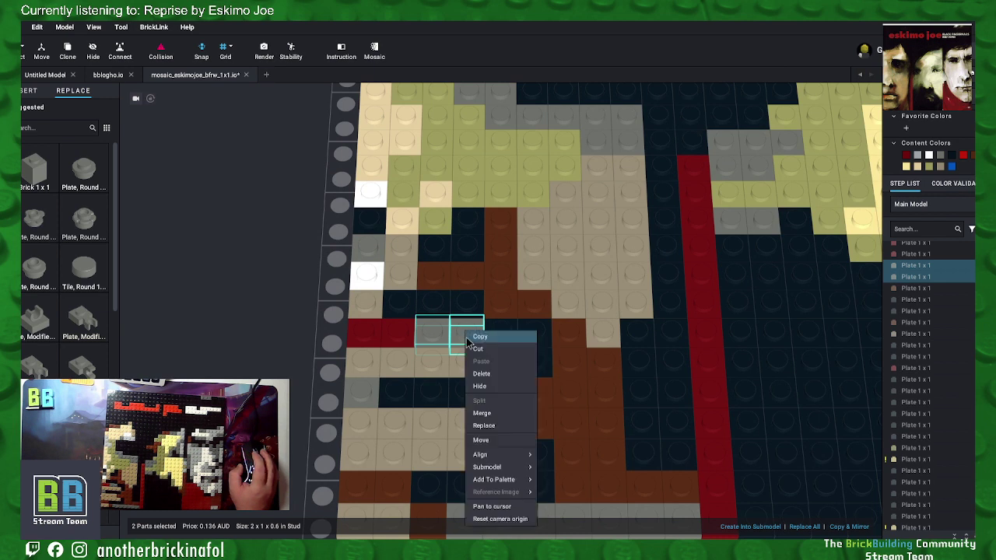
pyautogui.click(484, 412)
# Step: Merge the two dark red plates at the left edge of the left face's mouth into a 1x2 plate
pyautogui.click(396, 336)
pyautogui.keyDown('ctrl'); pyautogui.click(362, 334); pyautogui.keyUp('ctrl')
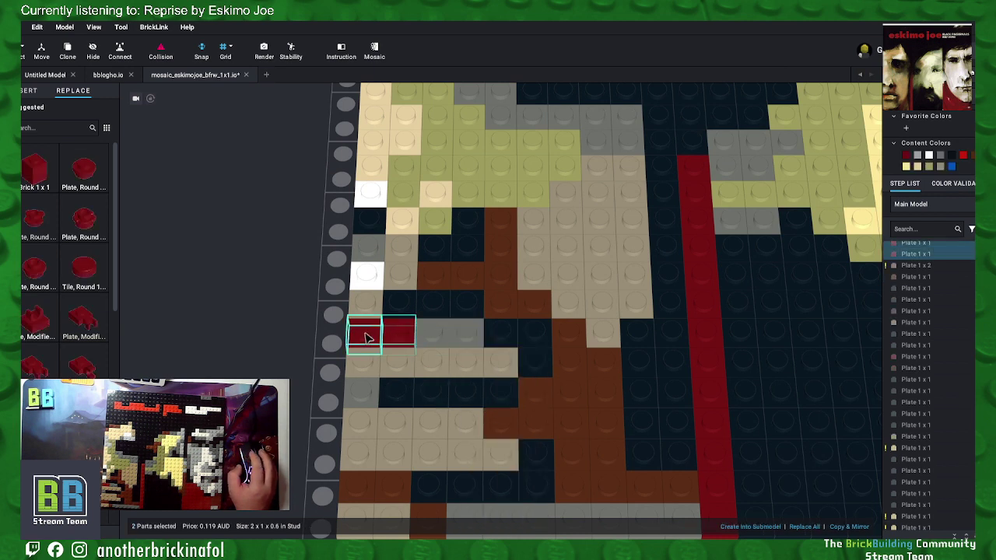
pyautogui.rightClick(366, 331)
pyautogui.click(389, 404)
# Step: Merge the row of three black plates directly above the dark red and grey mouth row into a 1x3 plate
pyautogui.click(401, 308)
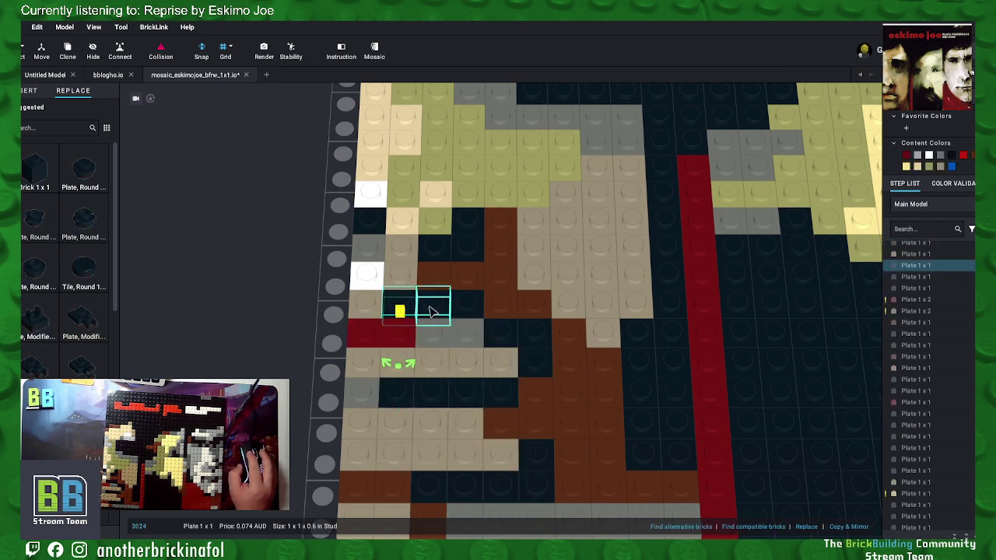
pyautogui.keyDown('ctrl'); pyautogui.click(433, 309); pyautogui.keyUp('ctrl')
pyautogui.keyDown('ctrl'); pyautogui.click(466, 308); pyautogui.keyUp('ctrl')
pyautogui.rightClick(471, 310)
pyautogui.click(498, 393)
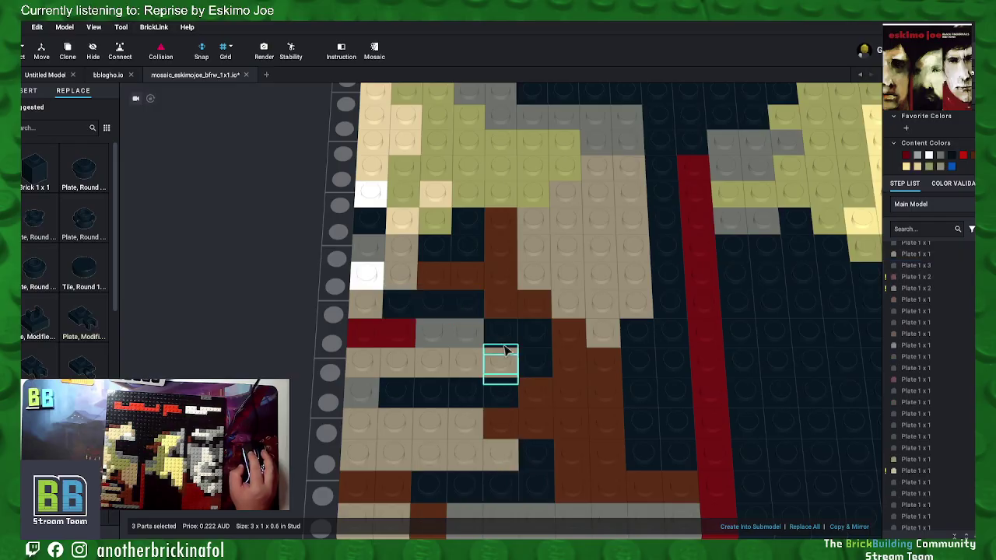
# Step: Merge the three black plates in an L shape right of the grey 1x2 mouth plate into a 2x2 corner plate
pyautogui.click(502, 334)
pyautogui.keyDown('ctrl'); pyautogui.click(537, 362); pyautogui.keyUp('ctrl')
pyautogui.rightClick(546, 332)
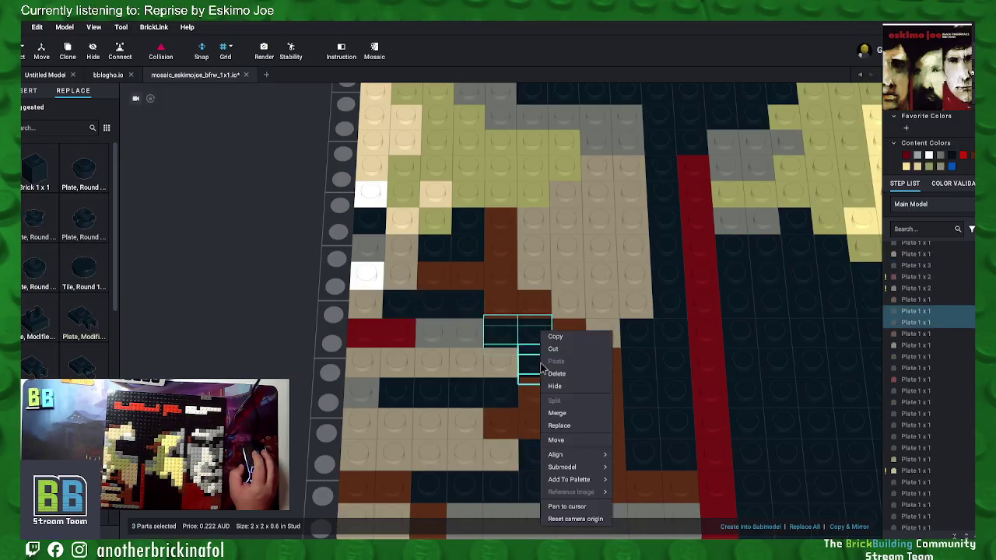
pyautogui.click(557, 413)
# Step: Merge the row of four black plates between the dark tan areas below the left face's mouth into a 1x4 plate
pyautogui.click(500, 395)
pyautogui.keyDown('ctrl'); pyautogui.click(465, 393); pyautogui.keyUp('ctrl')
pyautogui.keyDown('ctrl'); pyautogui.click(432, 395); pyautogui.keyUp('ctrl')
pyautogui.keyDown('ctrl'); pyautogui.click(396, 394); pyautogui.keyUp('ctrl')
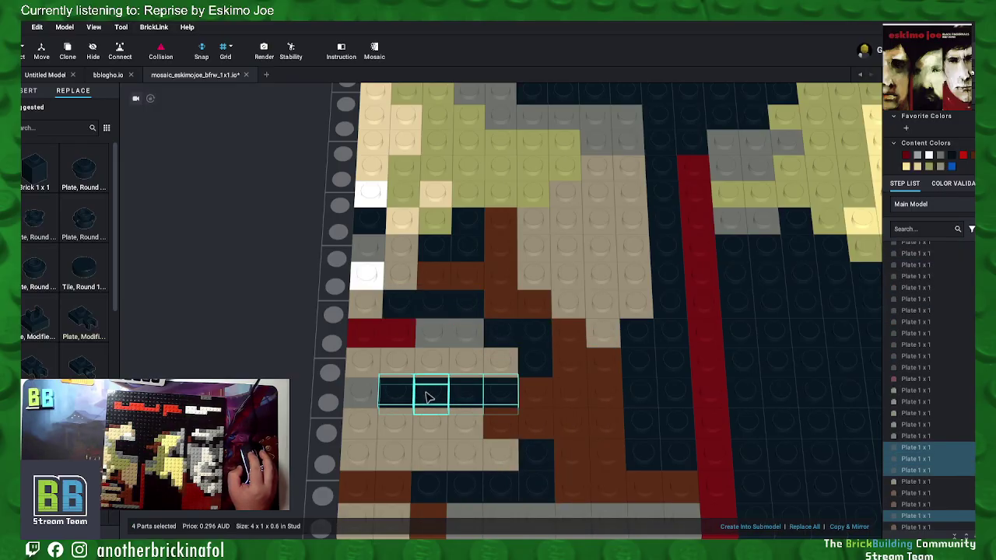
pyautogui.rightClick(429, 395)
pyautogui.click(457, 429)
pyautogui.rightClick(463, 398)
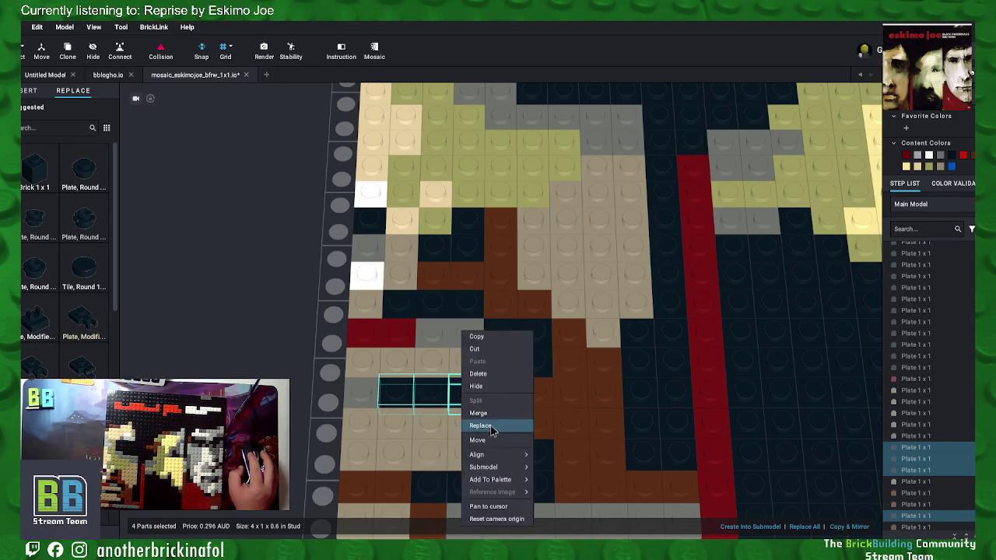
pyautogui.click(490, 426)
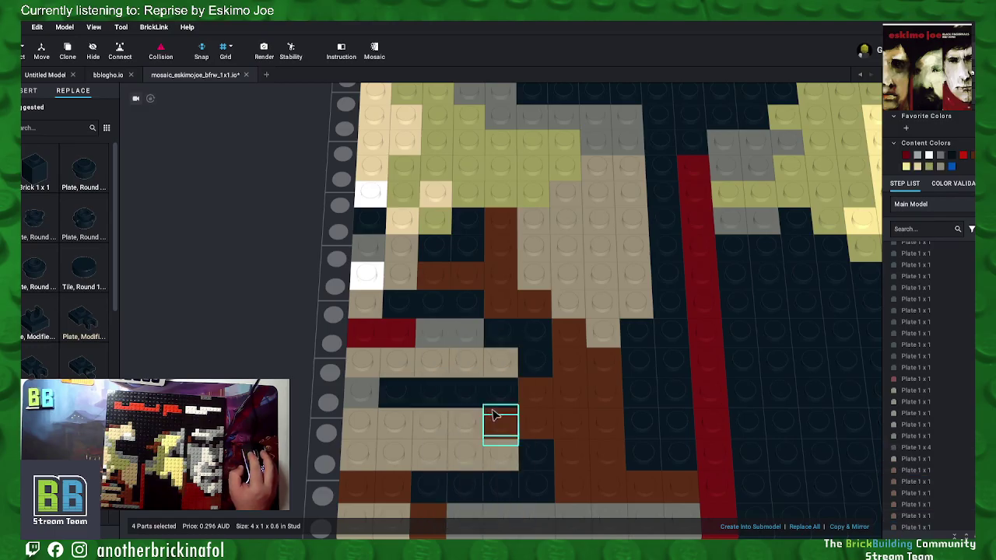
# Step: Merge the three black plates at the lower right end of the left face's dark tan chin into a 2x2 corner plate
pyautogui.click(504, 489)
pyautogui.keyDown('ctrl'); pyautogui.click(541, 486); pyautogui.keyUp('ctrl')
pyautogui.keyDown('ctrl'); pyautogui.click(540, 466); pyautogui.keyUp('ctrl')
pyautogui.rightClick(543, 460)
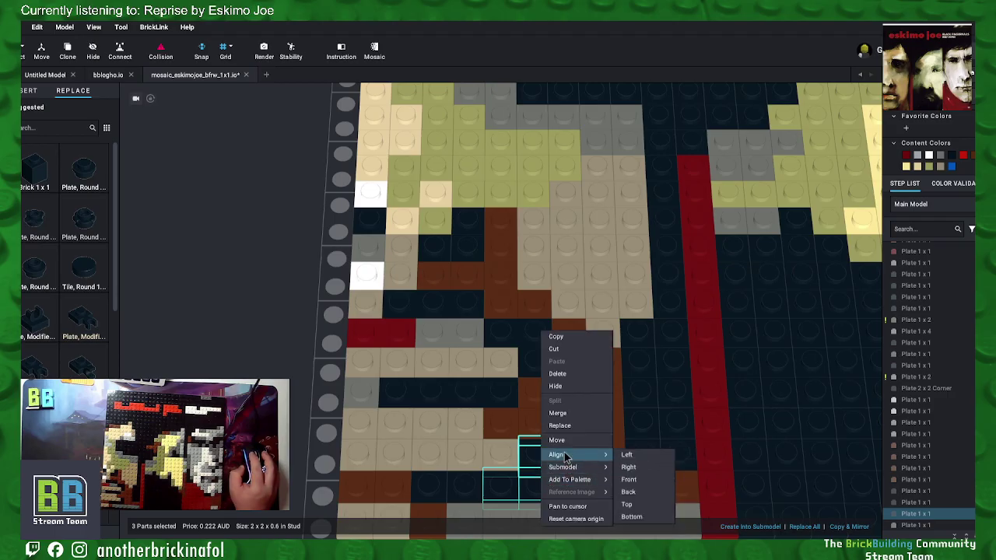
pyautogui.click(568, 423)
# Step: Merge the remaining two black plates below the left face's dark tan chin into a 1x2 plate and clear the selection
pyautogui.click(468, 487)
pyautogui.keyDown('ctrl'); pyautogui.click(433, 488); pyautogui.keyUp('ctrl')
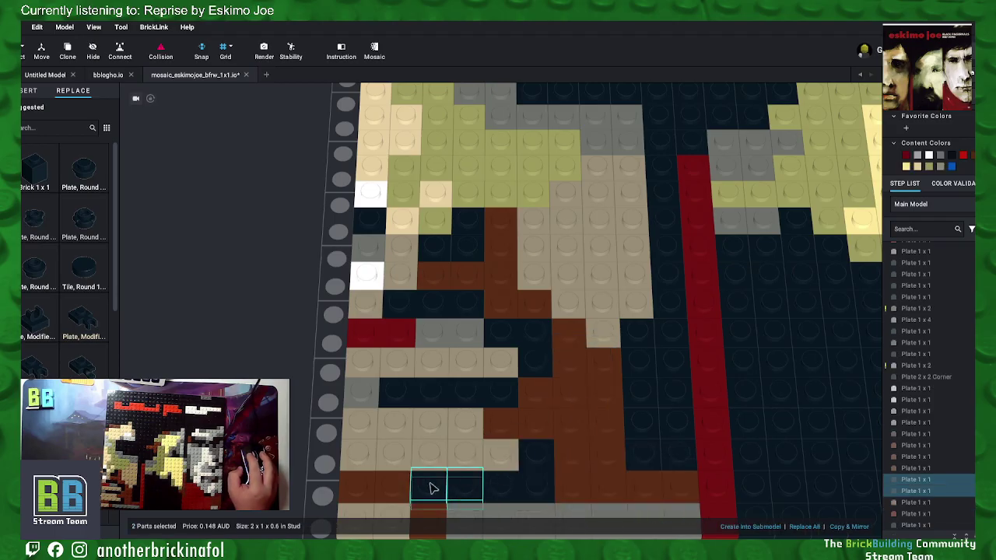
pyautogui.rightClick(433, 488)
pyautogui.click(445, 416)
pyautogui.click(238, 315)
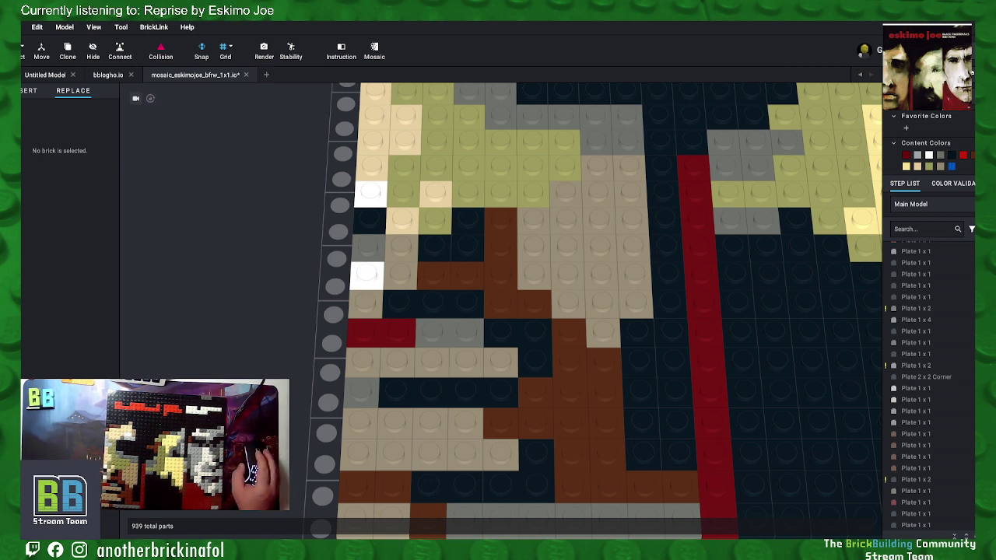
# Step: Merge the three dark tan plates at the right end of the left face's two-row chin into a 2x2 corner plate
pyautogui.click(465, 443)
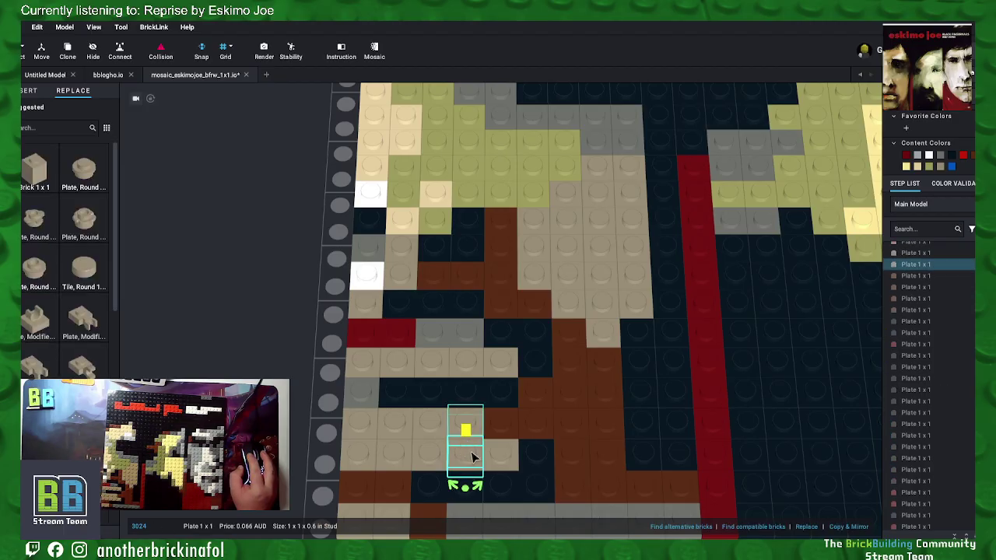
pyautogui.keyDown('ctrl'); pyautogui.click(499, 462); pyautogui.keyUp('ctrl')
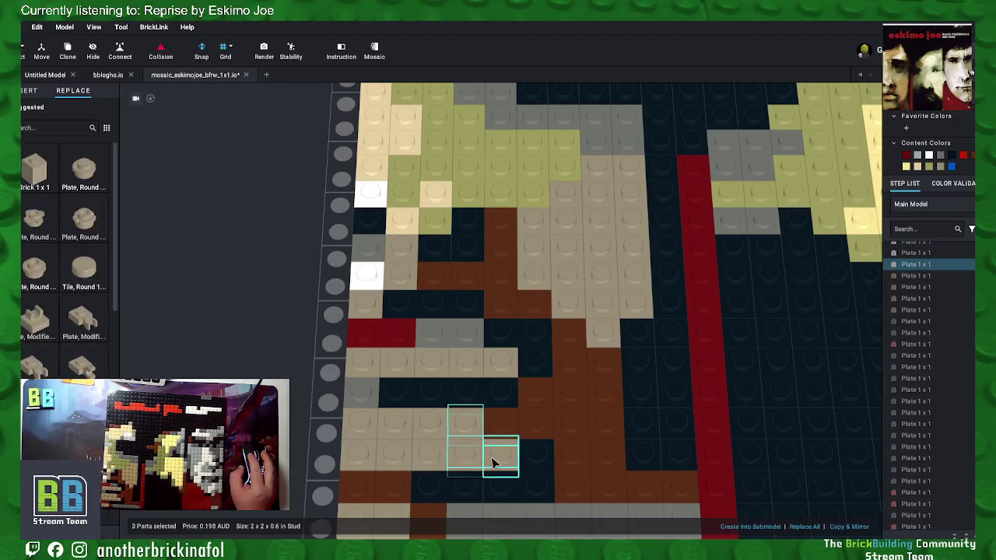
pyautogui.rightClick(492, 462)
pyautogui.click(510, 413)
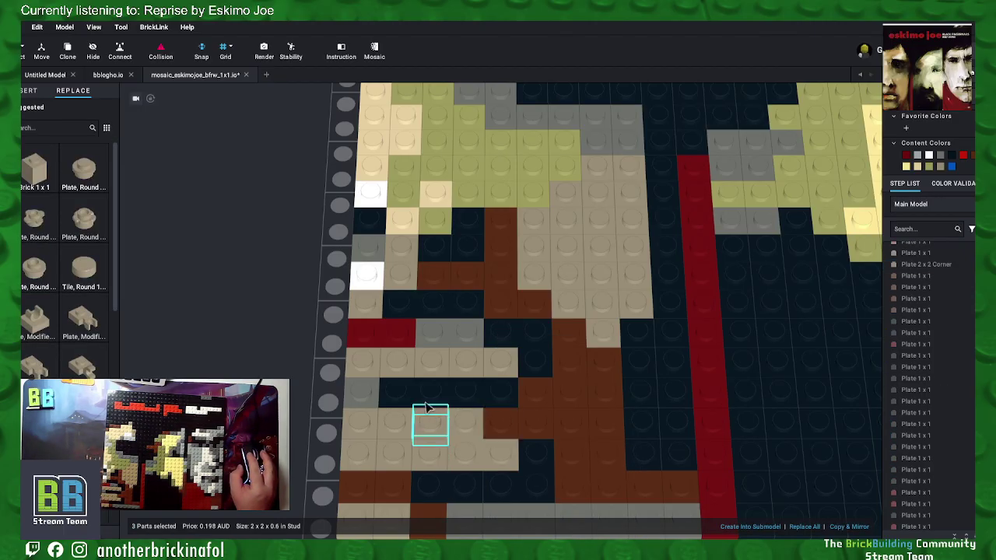
# Step: Merge the row of five dark tan plates below the dark red and grey mouth row into a 1x3 and a 1x2 plate
pyautogui.click(436, 366)
pyautogui.keyDown('ctrl'); pyautogui.click(467, 362); pyautogui.keyUp('ctrl')
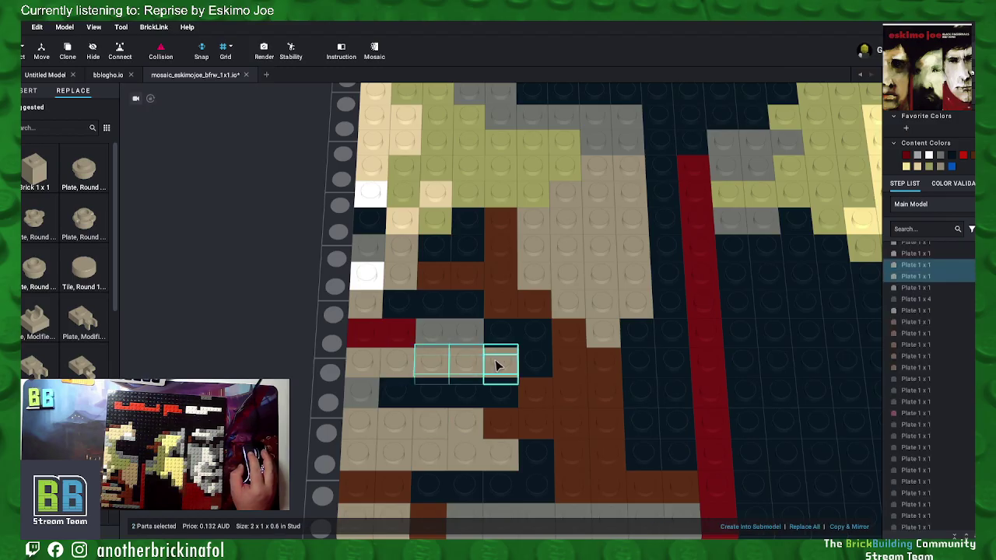
pyautogui.keyDown('ctrl'); pyautogui.click(495, 363); pyautogui.keyUp('ctrl')
pyautogui.rightClick(502, 364)
pyautogui.click(517, 413)
pyautogui.click(397, 365)
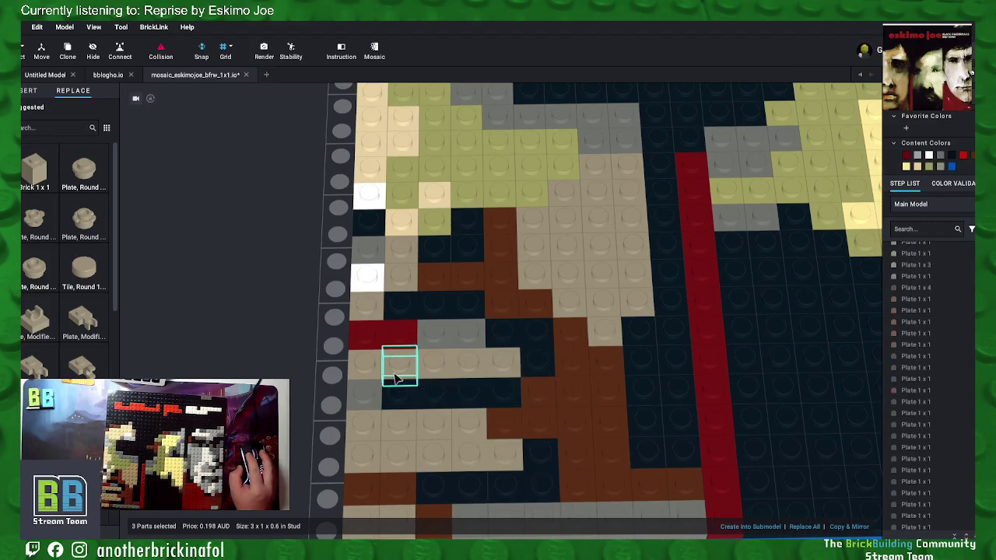
pyautogui.keyDown('ctrl'); pyautogui.click(364, 370); pyautogui.keyUp('ctrl')
pyautogui.click(378, 417)
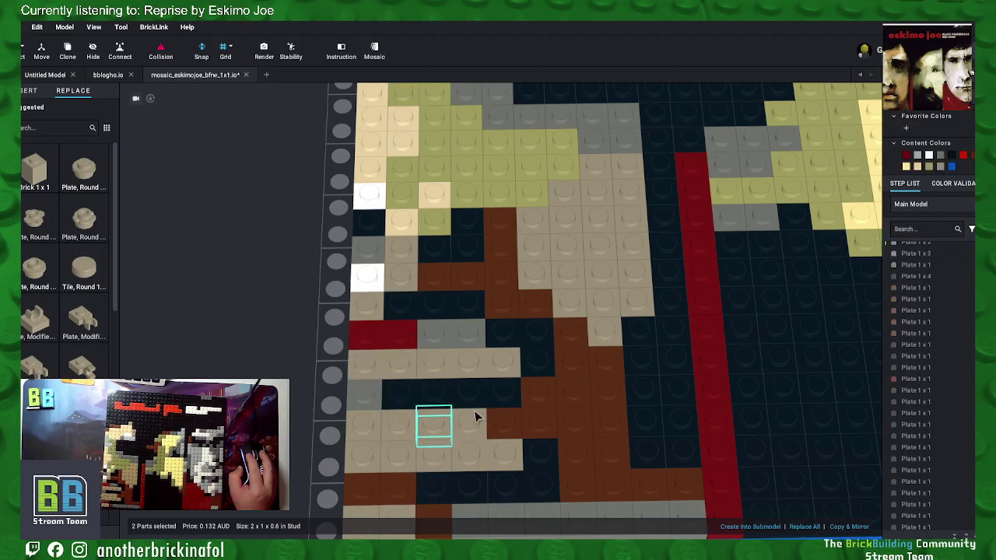
# Step: Merge the two stacked dark tan plates beside the lower white plate on the left face into a 1x2 plate
pyautogui.click(401, 260)
pyautogui.keyDown('ctrl'); pyautogui.click(405, 258); pyautogui.keyUp('ctrl')
pyautogui.rightClick(406, 256)
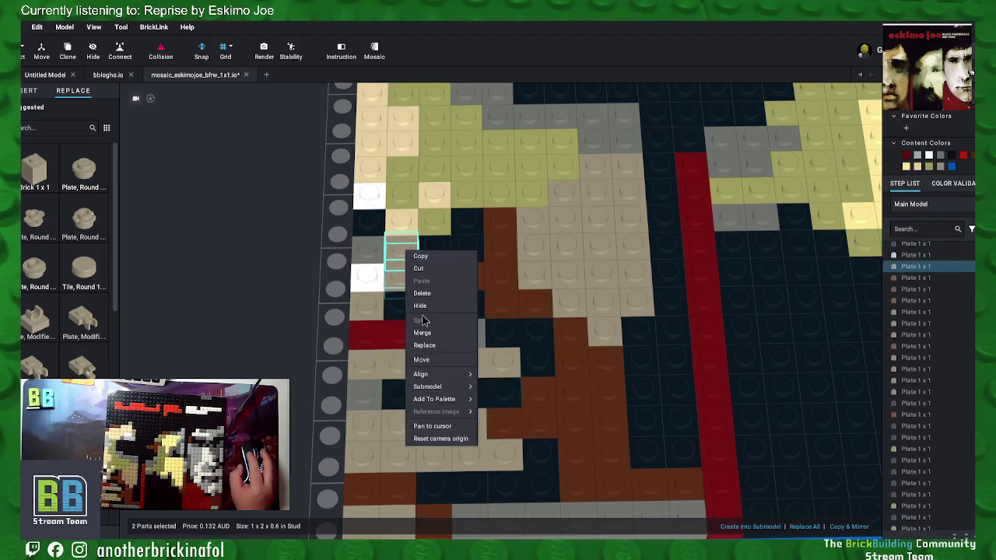
pyautogui.click(418, 330)
# Step: Merge the three black plates above the short brown row on the left face into a 2x2 corner plate
pyautogui.keyDown('ctrl'); pyautogui.click(467, 254); pyautogui.keyUp('ctrl')
pyautogui.keyDown('ctrl'); pyautogui.click(467, 222); pyautogui.keyUp('ctrl')
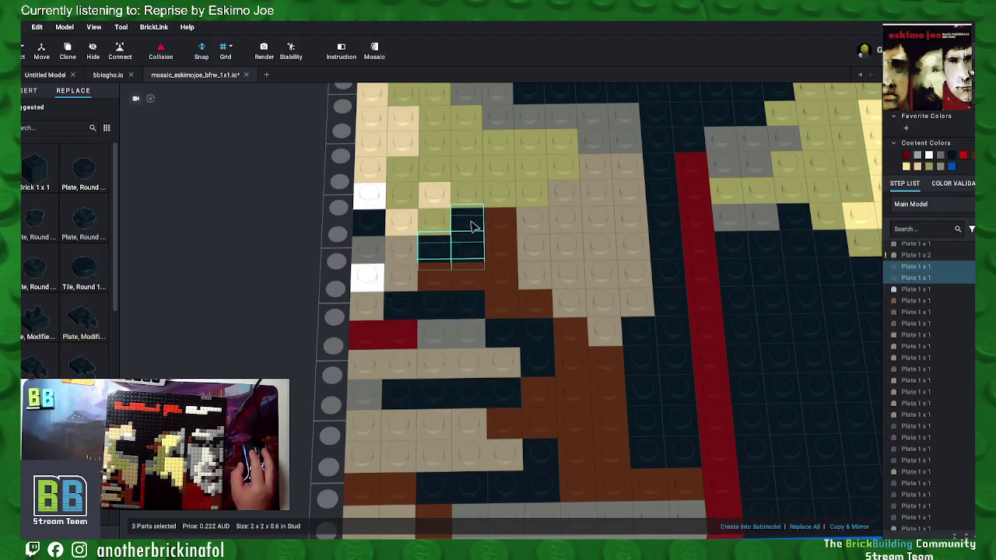
pyautogui.rightClick(470, 222)
pyautogui.click(490, 304)
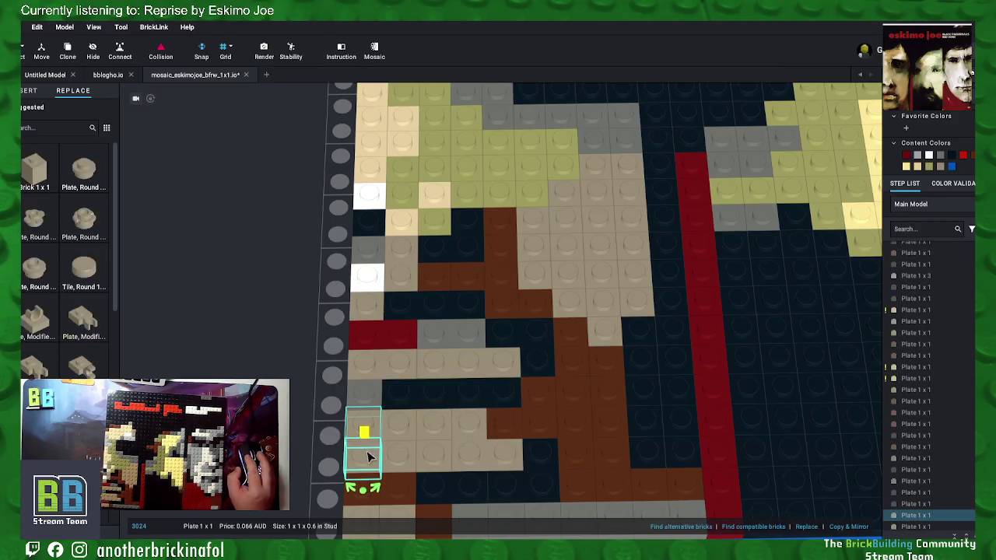
# Step: Merge the remaining six dark tan plates of the left face's two-row chin into a 2x3 plate
pyautogui.keyDown('ctrl'); pyautogui.click(400, 459); pyautogui.keyUp('ctrl')
pyautogui.keyDown('ctrl'); pyautogui.click(433, 445); pyautogui.keyUp('ctrl')
pyautogui.rightClick(436, 457)
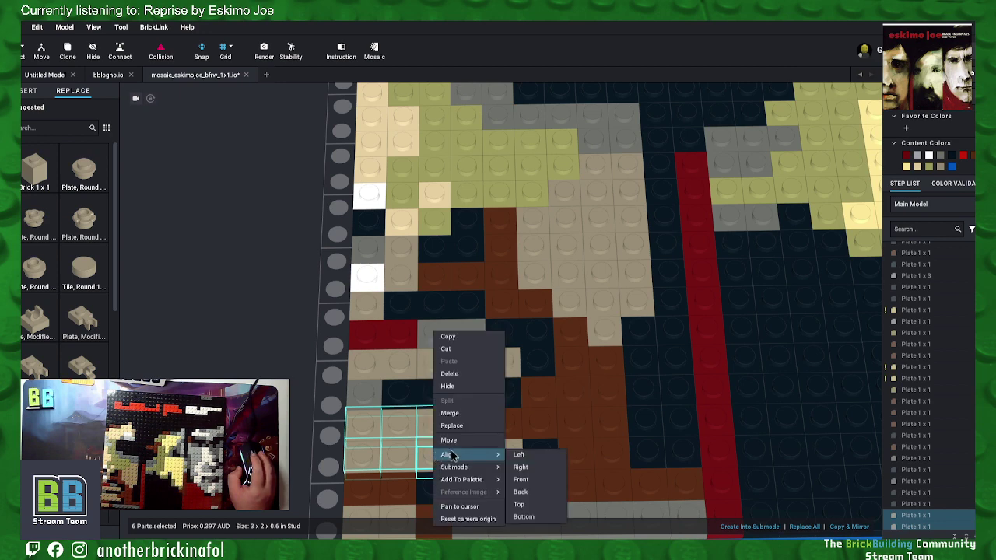
pyautogui.click(462, 415)
# Step: Merge the two dark tan plates in the mosaic's bottom-left corner into a 1x2 plate
pyautogui.moveTo(203, 498); pyautogui.dragTo(249, 315, button='middle')
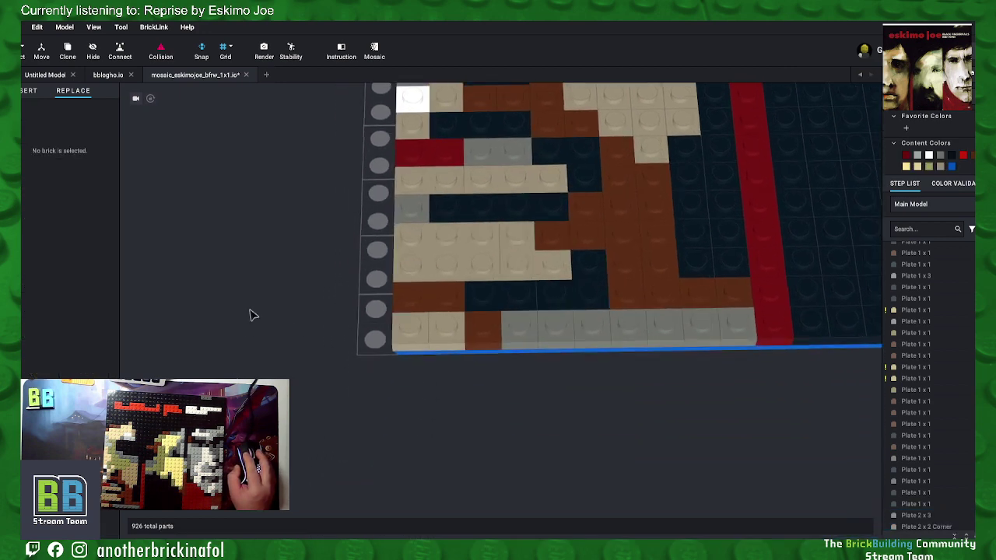
pyautogui.click(402, 337)
pyautogui.keyDown('ctrl'); pyautogui.click(444, 338); pyautogui.keyUp('ctrl')
pyautogui.rightClick(445, 338)
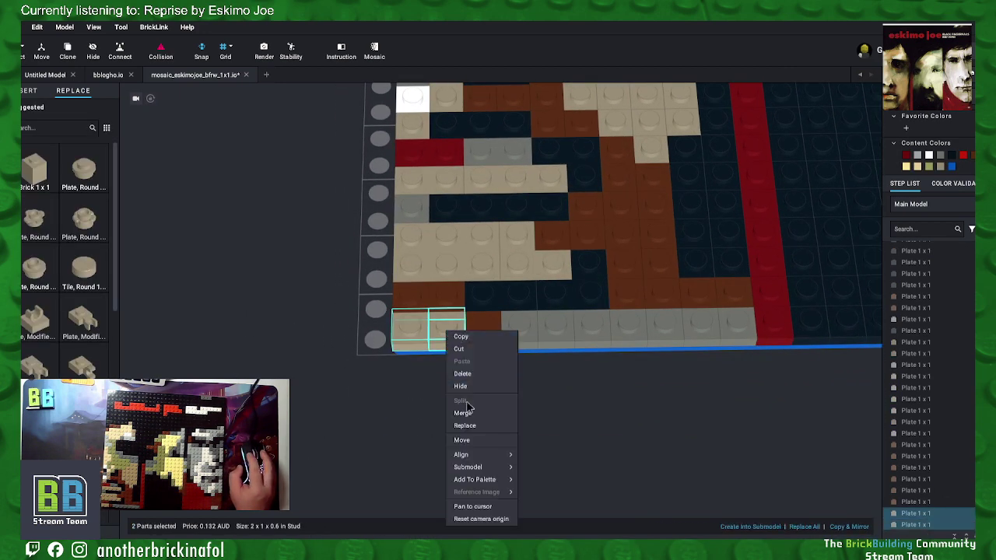
pyautogui.click(458, 384)
# Step: Merge the two brown plates directly above the bottom-left dark tan 1x2 plate into a 1x2 plate
pyautogui.click(410, 296)
pyautogui.keyDown('ctrl'); pyautogui.click(449, 299); pyautogui.keyUp('ctrl')
pyautogui.rightClick(452, 300)
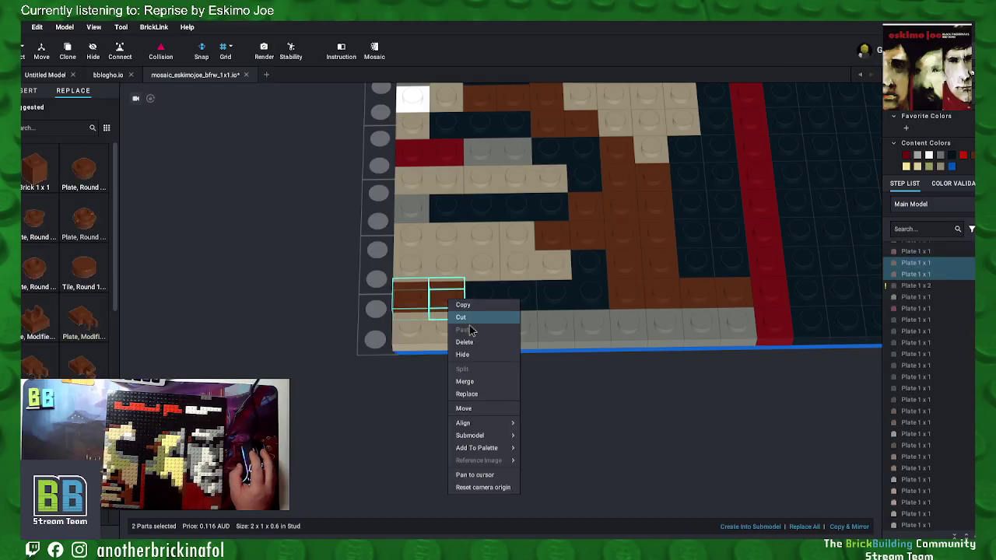
pyautogui.click(480, 384)
# Step: Merge the three brown plates around the lowest dark tan plate of the left face's cheek into a 2x2 corner plate
pyautogui.moveTo(731, 411); pyautogui.dragTo(700, 469, button='middle')
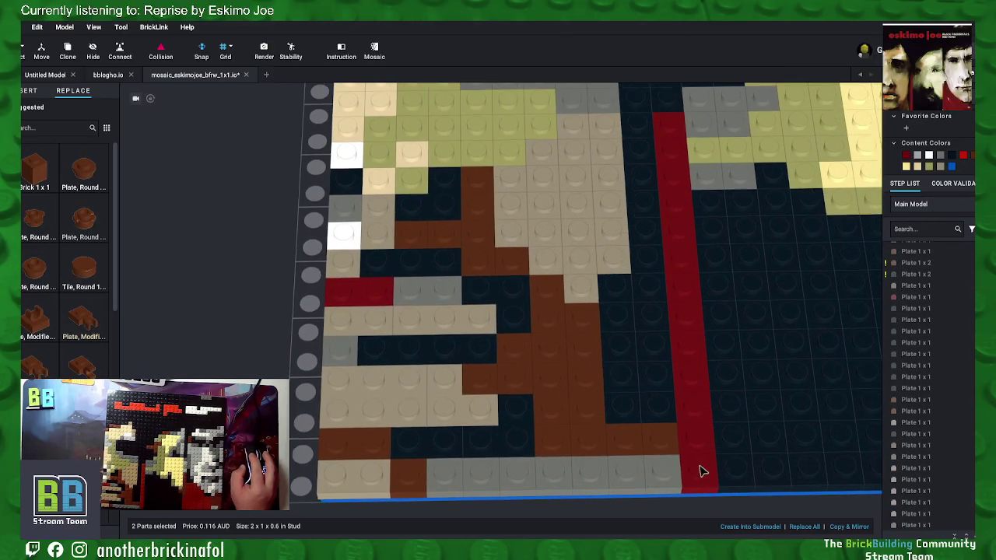
pyautogui.click(554, 329)
pyautogui.keyDown('ctrl'); pyautogui.click(547, 292); pyautogui.keyUp('ctrl')
pyautogui.keyDown('ctrl'); pyautogui.click(582, 323); pyautogui.keyUp('ctrl')
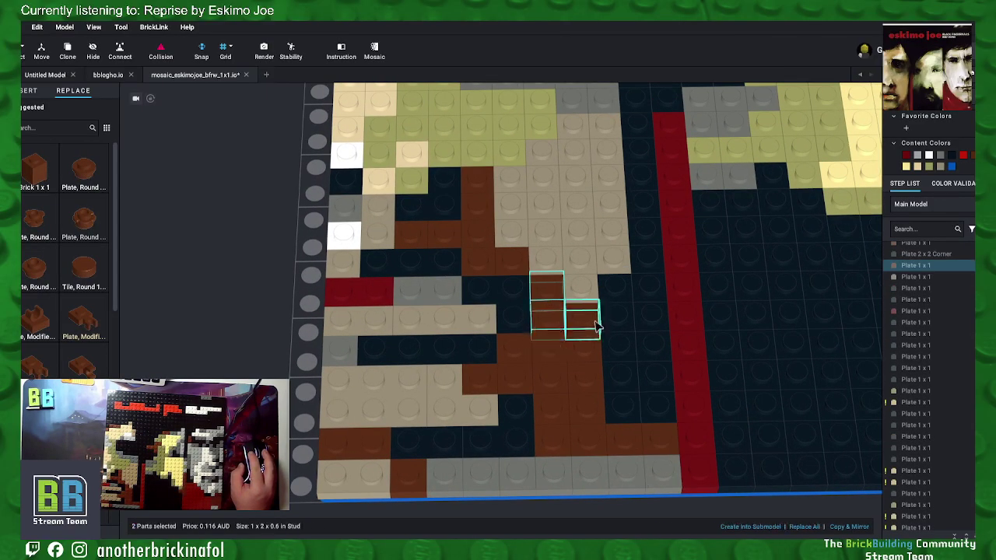
pyautogui.rightClick(582, 320)
pyautogui.click(610, 407)
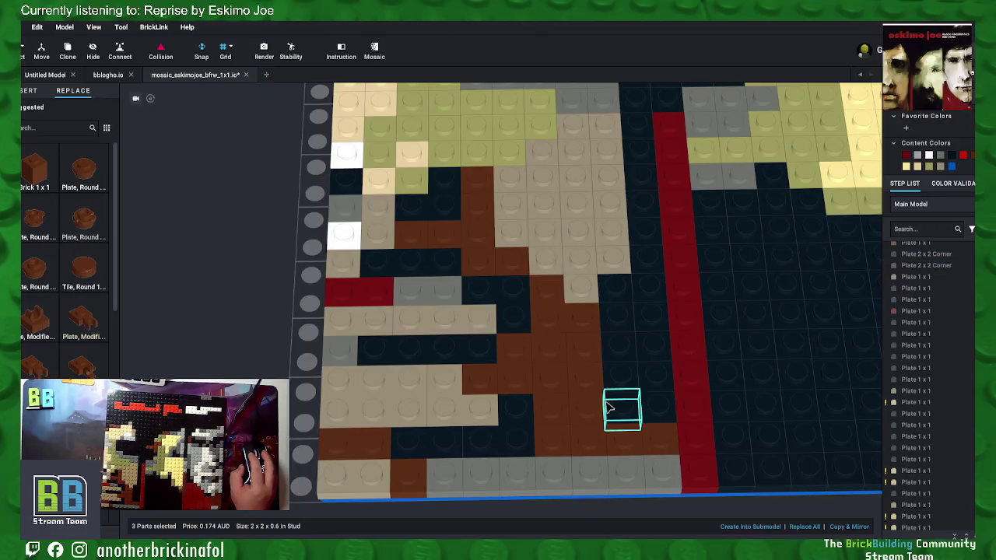
# Step: Merge the three brown plates between the dark tan chin and the brown column into a 2x2 corner plate
pyautogui.click(521, 349)
pyautogui.moveTo(520, 359); pyautogui.dragTo(515, 378, button='right')
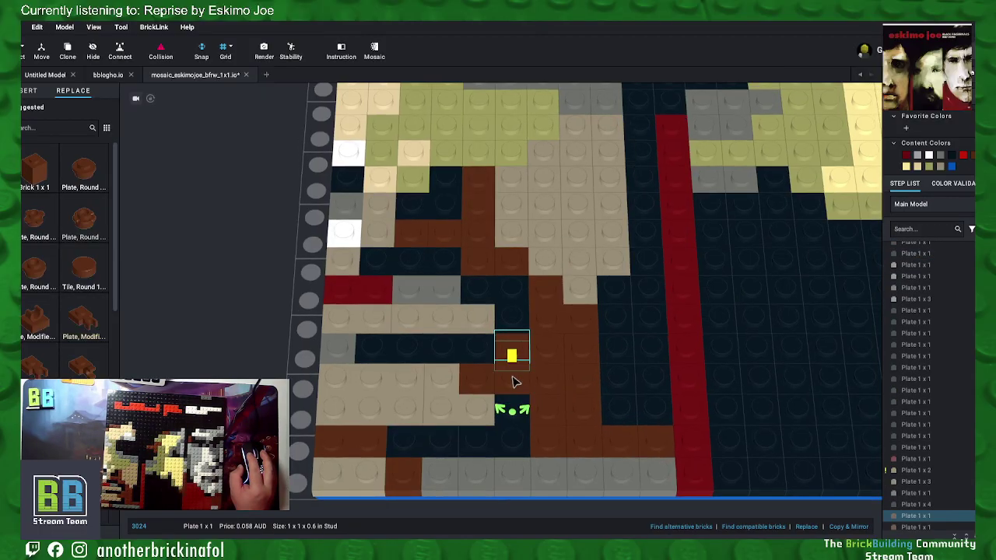
pyautogui.keyDown('ctrl'); pyautogui.click(513, 379); pyautogui.keyUp('ctrl')
pyautogui.keyDown('ctrl'); pyautogui.click(486, 378); pyautogui.keyUp('ctrl')
pyautogui.rightClick(511, 376)
pyautogui.click(529, 412)
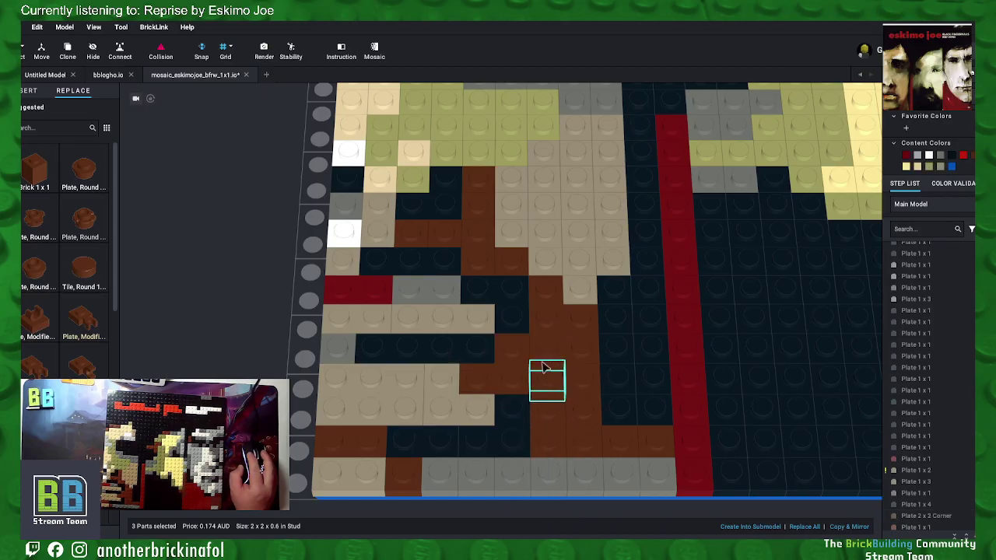
# Step: Merge the two-wide, four-high block of eight brown plates below the upper brown corner plate into a 2x4 plate
pyautogui.click(546, 355)
pyautogui.click(592, 330)
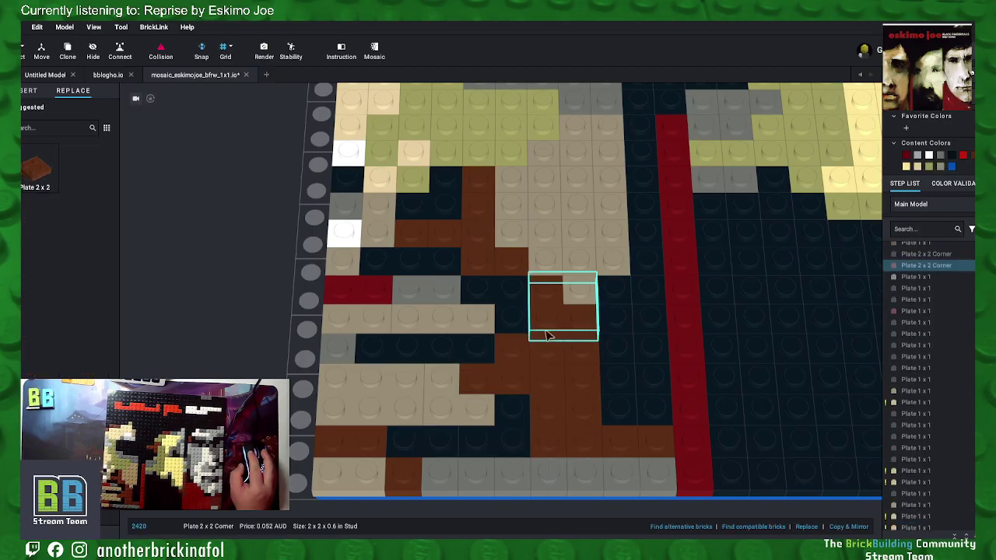
pyautogui.click(508, 363)
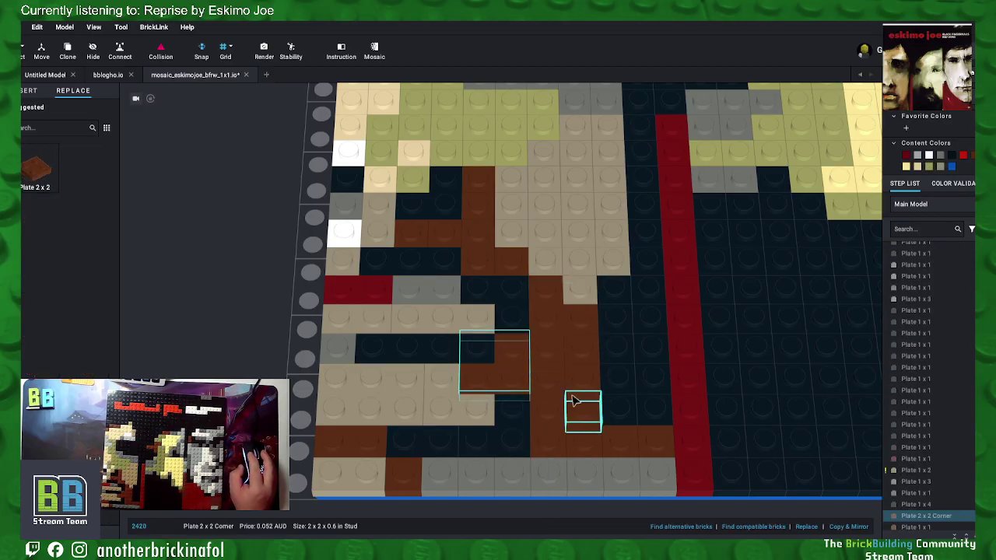
pyautogui.click(546, 351)
pyautogui.keyDown('ctrl'); pyautogui.click(551, 378); pyautogui.keyUp('ctrl')
pyautogui.keyDown('ctrl'); pyautogui.click(558, 409); pyautogui.keyUp('ctrl')
pyautogui.keyDown('ctrl'); pyautogui.click(579, 409); pyautogui.keyUp('ctrl')
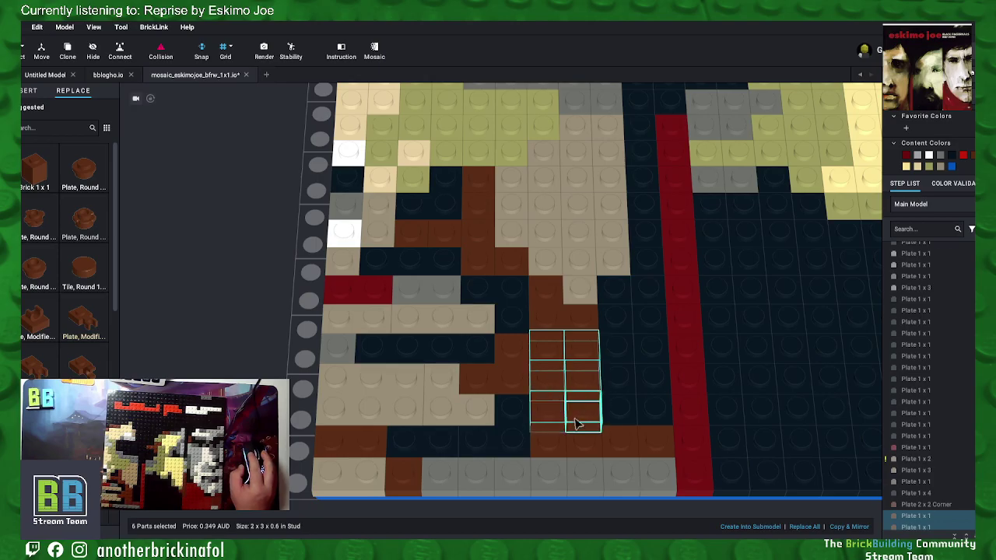
pyautogui.keyDown('ctrl'); pyautogui.click(549, 441); pyautogui.keyUp('ctrl')
pyautogui.keyDown('ctrl'); pyautogui.click(583, 439); pyautogui.keyUp('ctrl')
pyautogui.rightClick(586, 442)
pyautogui.click(610, 416)
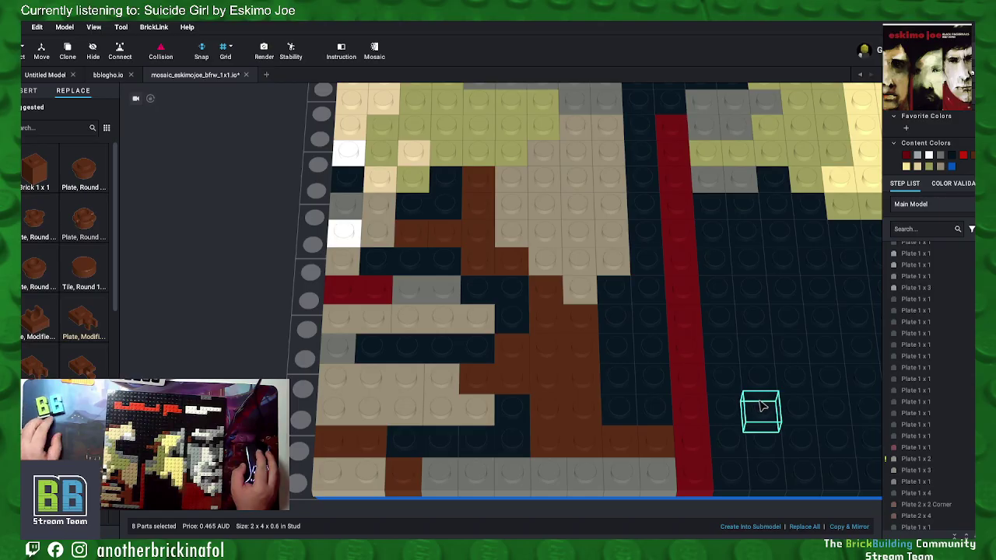
# Step: Merge the two brown plates between the bottom of the brown column and the dark red line into a 1x2 plate
pyautogui.click(672, 454)
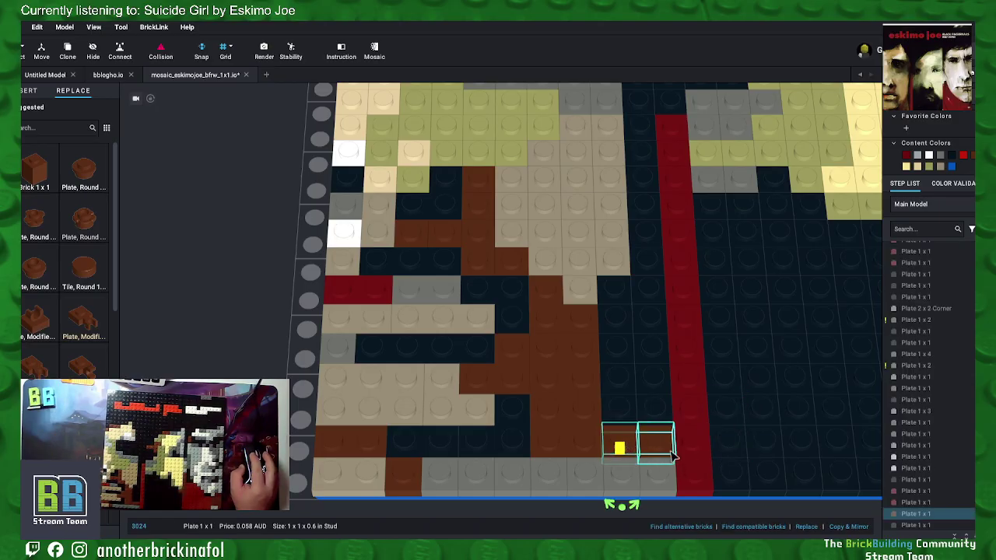
pyautogui.keyDown('shift'); pyautogui.click(657, 443); pyautogui.keyUp('shift')
pyautogui.rightClick(659, 449)
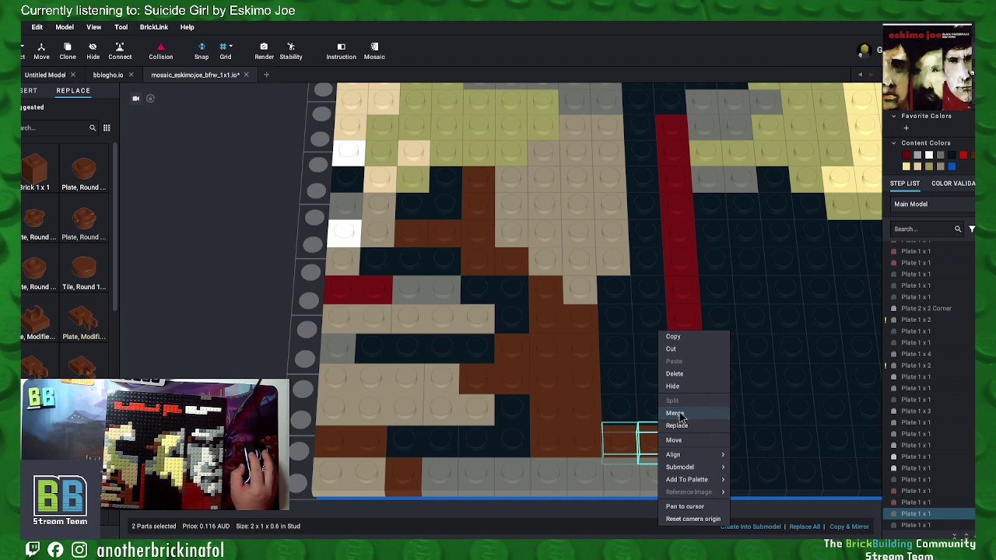
pyautogui.click(686, 413)
# Step: Merge the first four dark grey plates right of the brown plate in the bottom row into a 1x4 plate
pyautogui.click(438, 482)
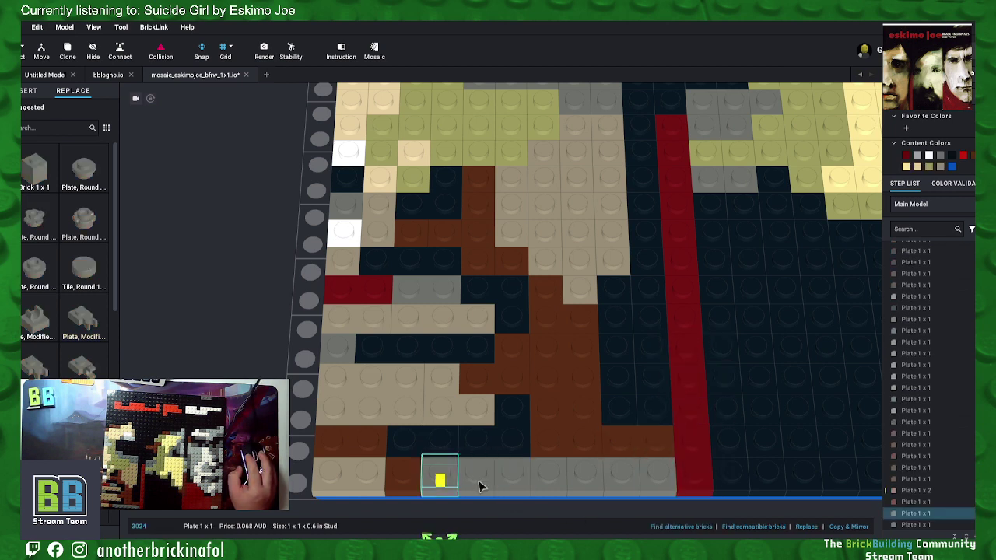
pyautogui.keyDown('shift'); pyautogui.click(480, 483); pyautogui.keyUp('shift')
pyautogui.keyDown('shift'); pyautogui.click(515, 483); pyautogui.keyUp('shift')
pyautogui.rightClick(549, 482)
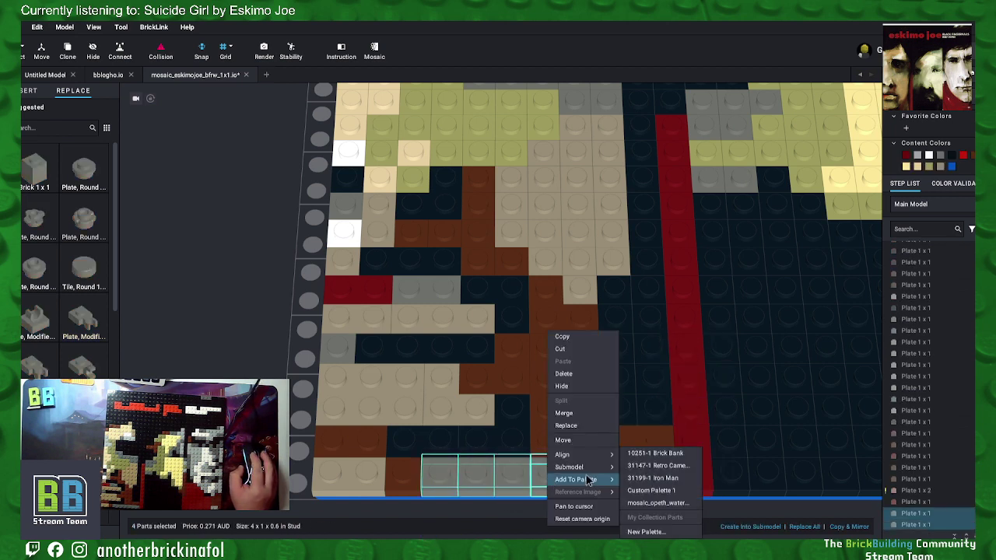
pyautogui.moveTo(577, 471)
pyautogui.click(582, 417)
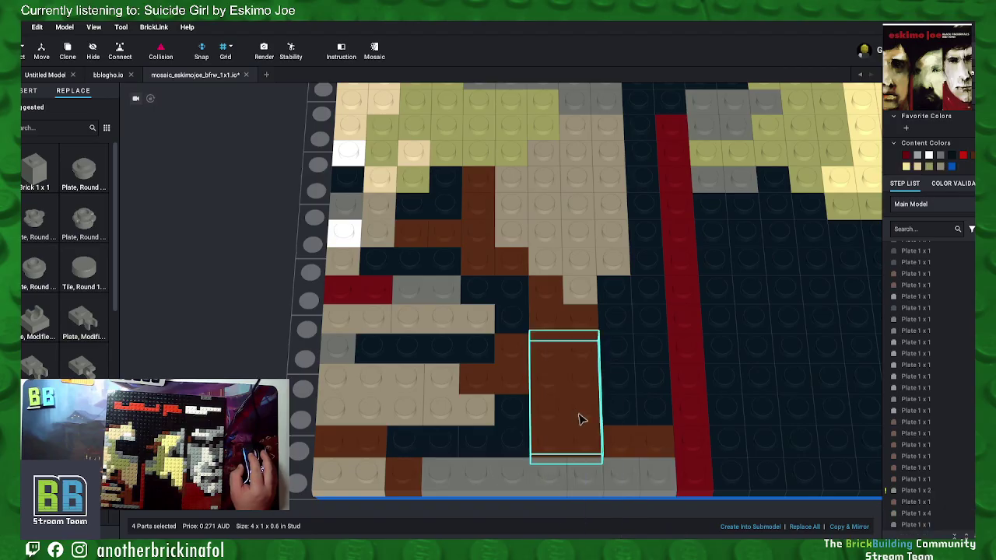
# Step: Merge the remaining three dark grey bottom-row plates beside the dark red line into a 1x3 plate
pyautogui.click(584, 473)
pyautogui.keyDown('shift'); pyautogui.click(622, 476); pyautogui.keyUp('shift')
pyautogui.keyDown('shift'); pyautogui.click(657, 477); pyautogui.keyUp('shift')
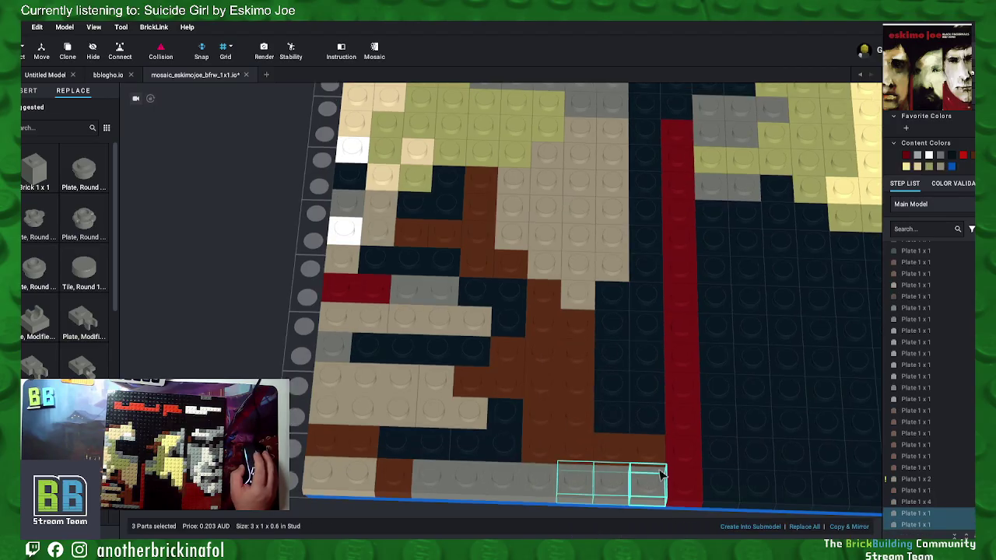
pyautogui.rightClick(644, 476)
pyautogui.click(662, 415)
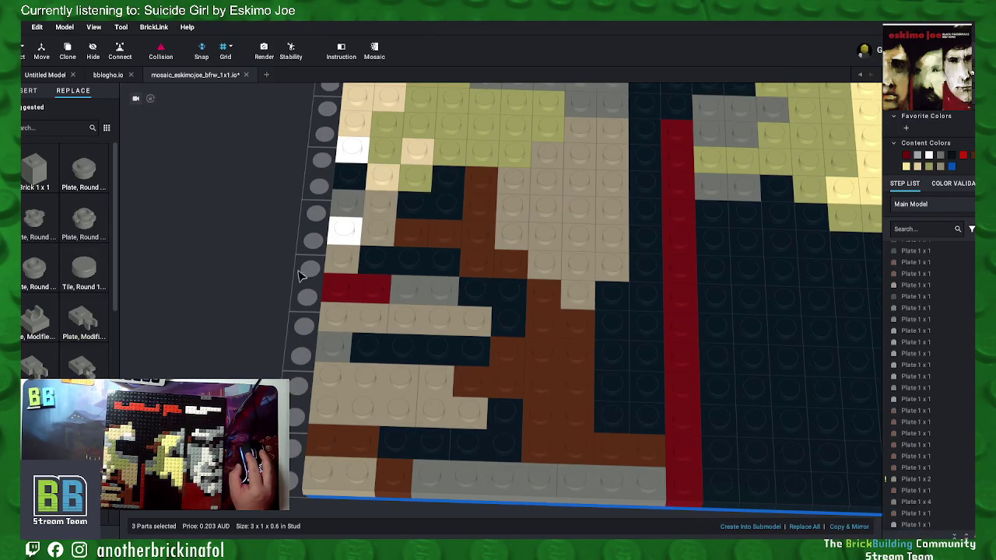
# Step: Merge the three brown plates at the bend below the left face's dark tan cheek edge into a 2x2 corner plate
pyautogui.scroll(3, 264, 241)
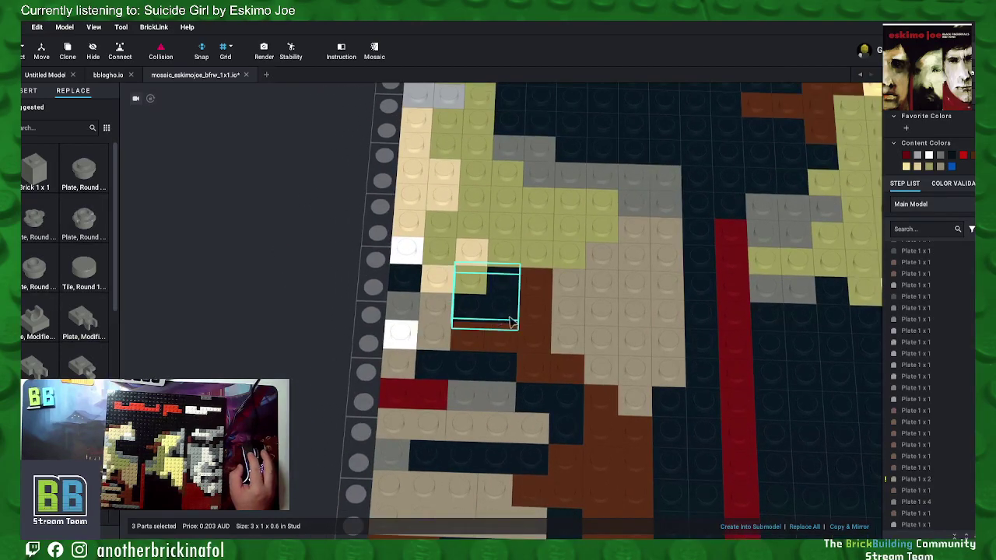
pyautogui.click(543, 371)
pyautogui.keyDown('shift'); pyautogui.click(567, 367); pyautogui.keyUp('shift')
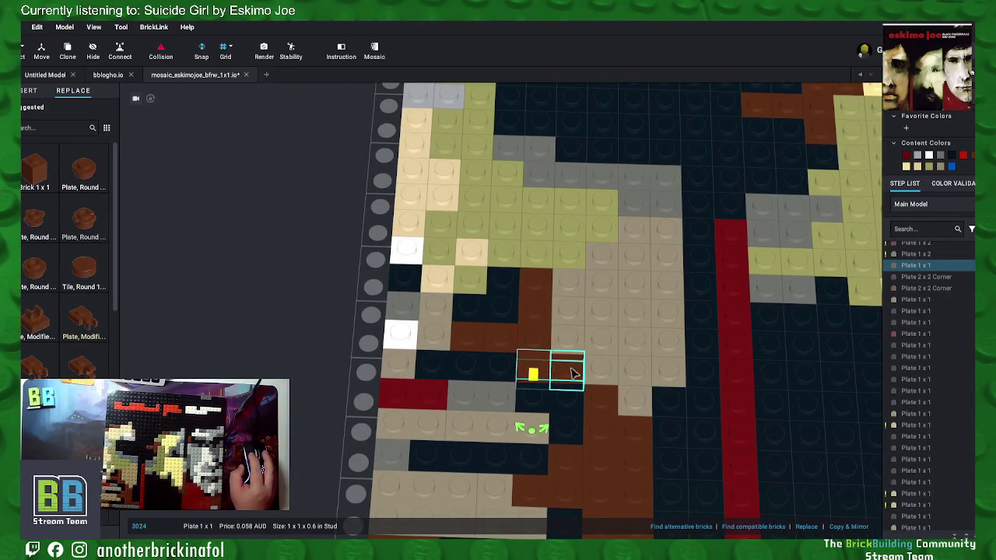
pyautogui.keyDown('shift'); pyautogui.click(537, 338); pyautogui.keyUp('shift')
pyautogui.rightClick(537, 337)
pyautogui.click(541, 384)
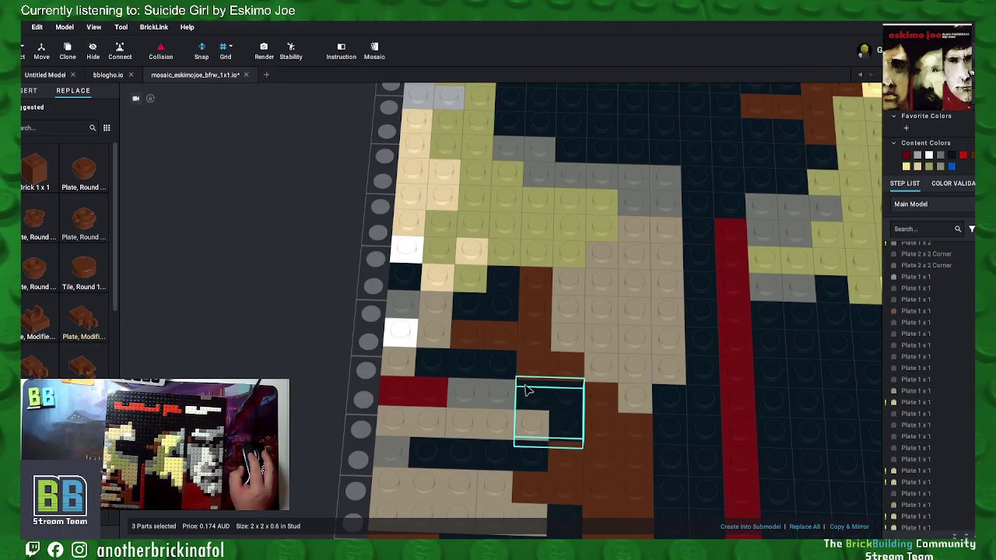
# Step: Merge the two side-by-side brown plates left of the brown corner plate into a 1x2 plate
pyautogui.click(467, 334)
pyautogui.keyDown('shift'); pyautogui.click(501, 338); pyautogui.keyUp('shift')
pyautogui.rightClick(502, 339)
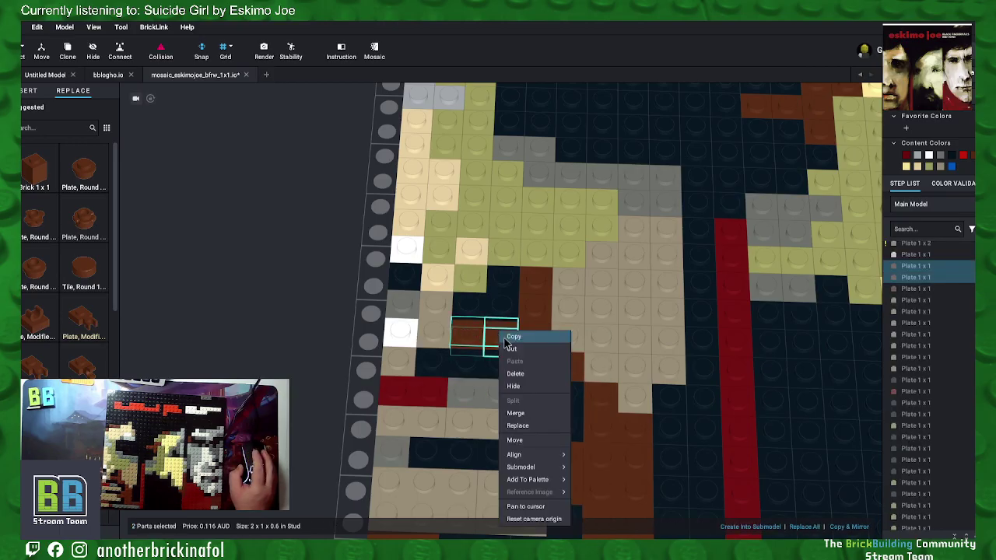
pyautogui.click(516, 410)
# Step: Merge the two stacked brown plates above the brown corner plate into a 1x2 plate and clear the selection
pyautogui.keyDown('shift'); pyautogui.click(539, 284); pyautogui.keyUp('shift')
pyautogui.rightClick(542, 282)
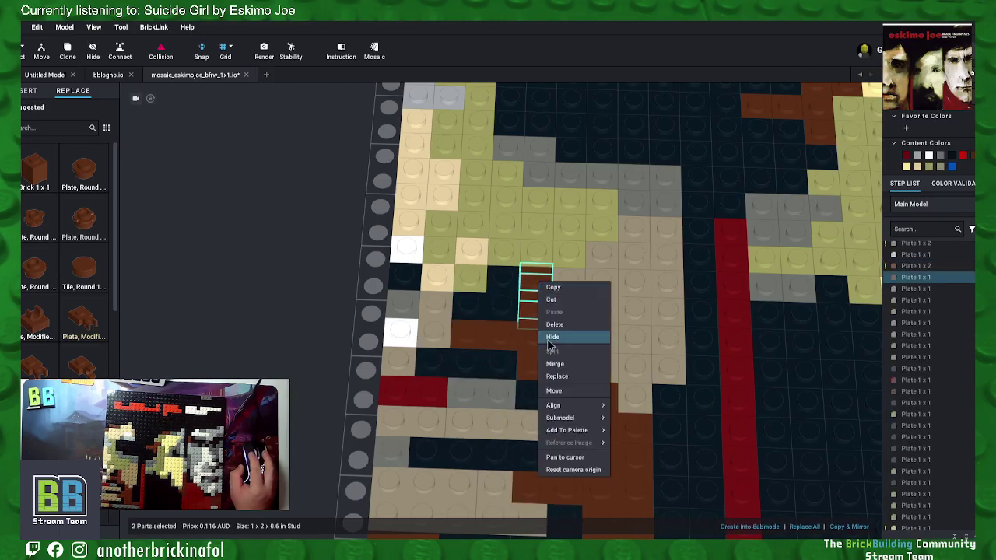
pyautogui.click(555, 364)
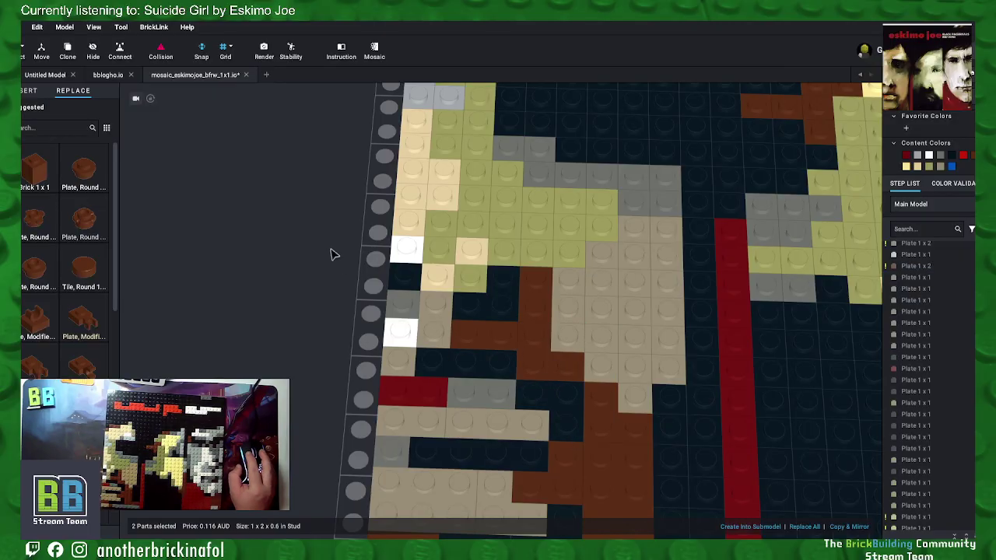
pyautogui.click(331, 256)
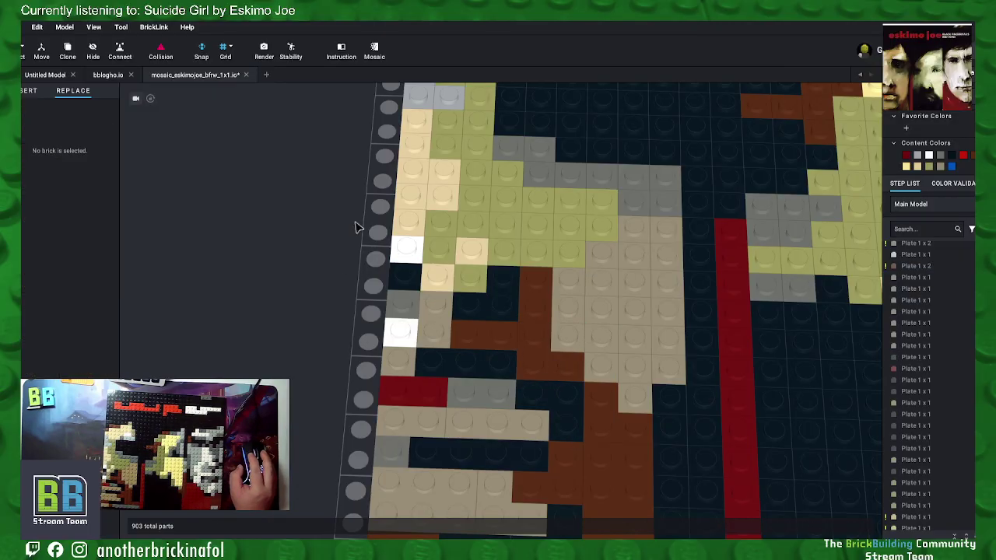
# Step: Merge the three tan plates directly above the upper white plate on the left edge into a 2x2 corner plate
pyautogui.moveTo(316, 203); pyautogui.dragTo(346, 256, button='middle')
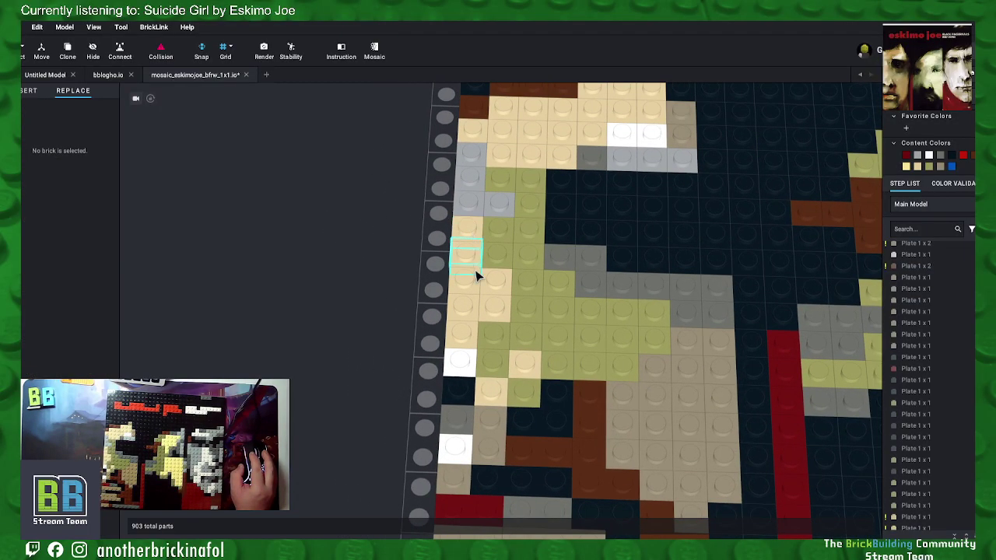
pyautogui.click(461, 337)
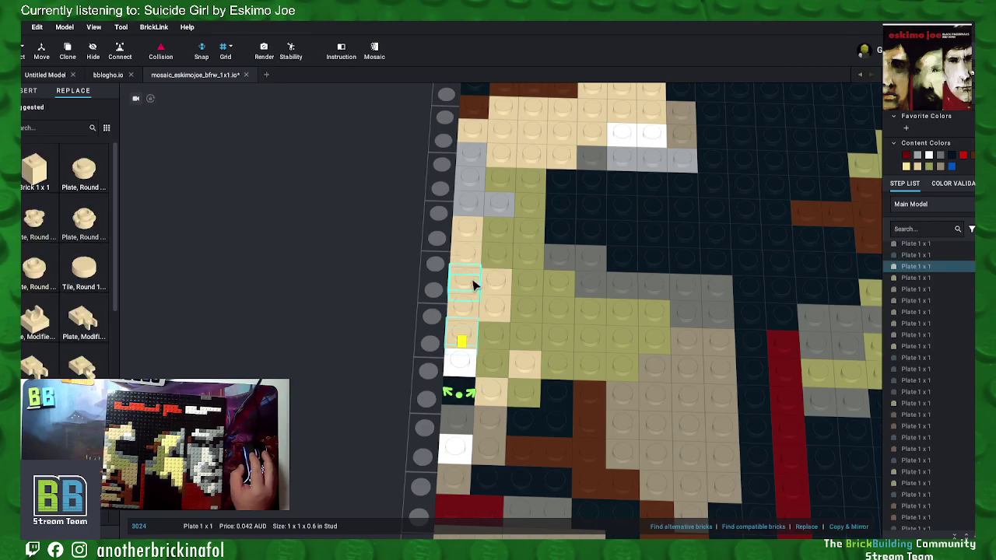
pyautogui.keyDown('ctrl'); pyautogui.click(463, 311); pyautogui.keyUp('ctrl')
pyautogui.moveTo(484, 311); pyautogui.dragTo(494, 311, button='right')
pyautogui.keyDown('ctrl'); pyautogui.click(496, 312); pyautogui.keyUp('ctrl')
pyautogui.rightClick(498, 311)
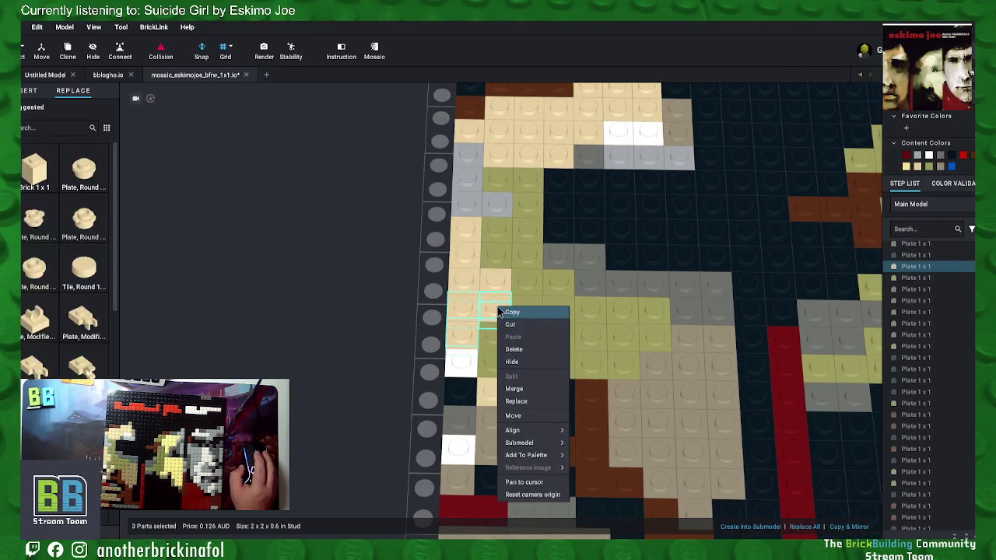
pyautogui.click(534, 391)
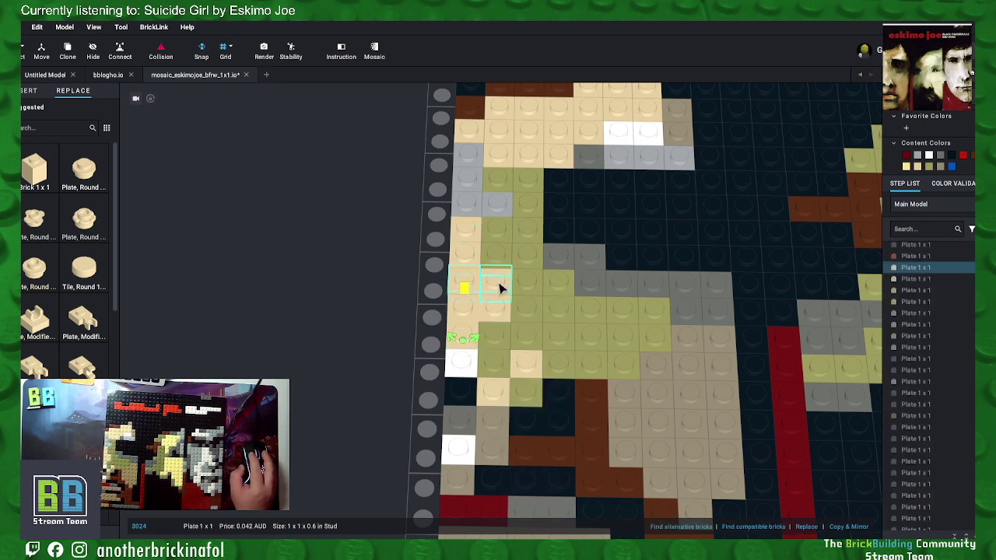
# Step: Merge the two side-by-side tan plates above the tan corner plate, and the two stacked above those, into 1x2 plates
pyautogui.rightClick(502, 284)
pyautogui.click(523, 364)
pyautogui.click(466, 255)
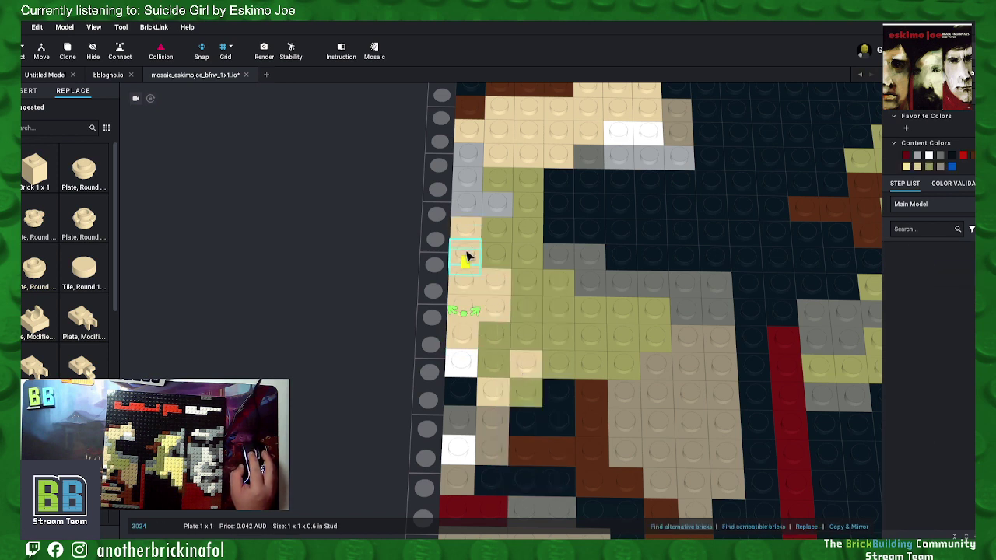
pyautogui.keyDown('ctrl'); pyautogui.click(469, 232); pyautogui.keyUp('ctrl')
pyautogui.rightClick(469, 230)
pyautogui.click(486, 312)
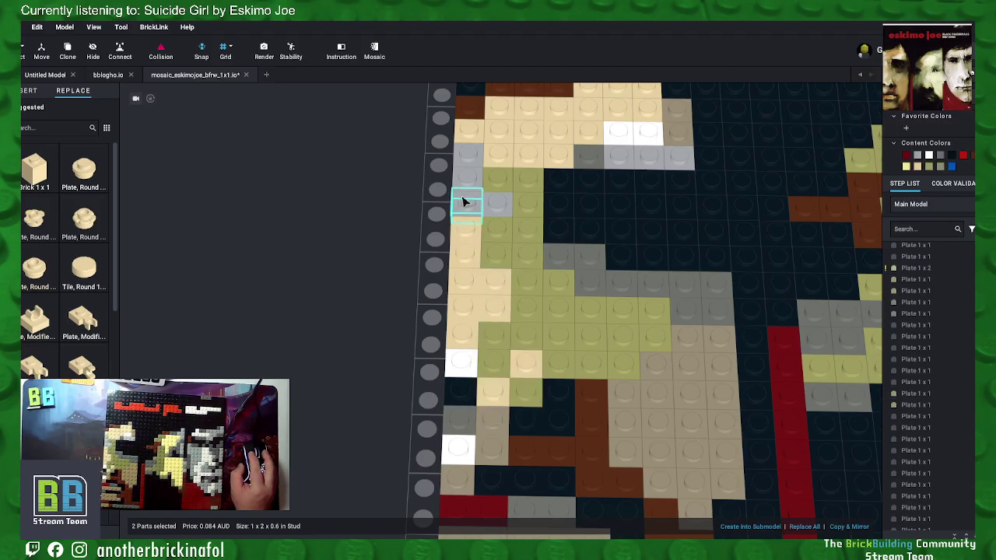
# Step: Merge the two side-by-side light grey plates on the left edge, and the two stacked above them, into 1x2 plates
pyautogui.click(467, 200)
pyautogui.keyDown('ctrl'); pyautogui.click(497, 199); pyautogui.keyUp('ctrl')
pyautogui.rightClick(502, 203)
pyautogui.click(512, 286)
pyautogui.click(467, 177)
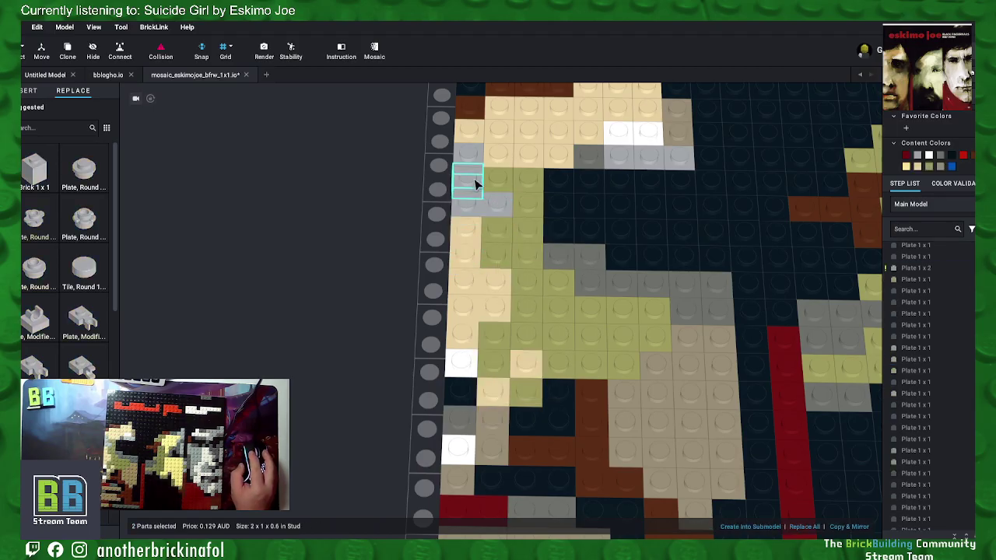
pyautogui.keyDown('ctrl'); pyautogui.click(467, 150); pyautogui.keyUp('ctrl')
pyautogui.rightClick(472, 158)
pyautogui.click(486, 235)
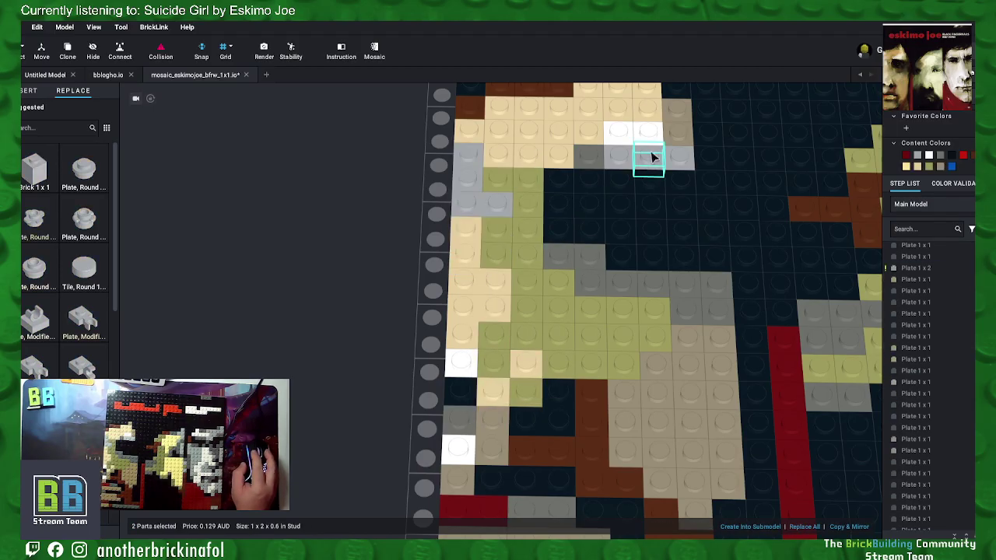
# Step: Merge the three light grey plates below the left face's forehead into a 1x3 plate and the two white plates above into a 1x2
pyautogui.click(645, 160)
pyautogui.keyDown('ctrl'); pyautogui.click(679, 161); pyautogui.keyUp('ctrl')
pyautogui.rightClick(679, 161)
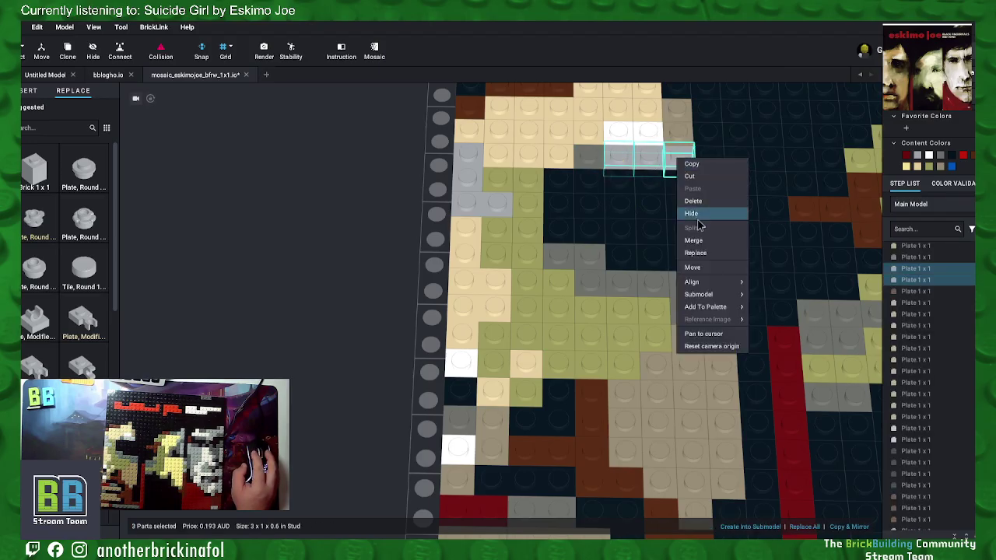
pyautogui.click(711, 238)
pyautogui.click(647, 135)
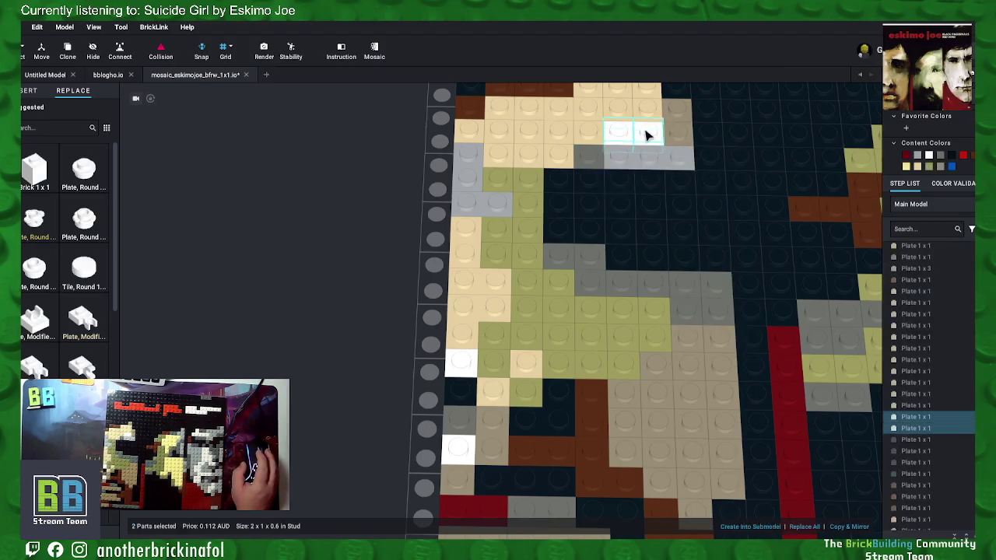
pyautogui.rightClick(647, 136)
pyautogui.click(681, 212)
# Step: Merge the two stacked dark tan plates right of the white forehead plate into a 1x2 plate
pyautogui.click(677, 134)
pyautogui.keyDown('ctrl'); pyautogui.click(688, 116); pyautogui.keyUp('ctrl')
pyautogui.keyDown('ctrl'); pyautogui.click(687, 115); pyautogui.keyUp('ctrl')
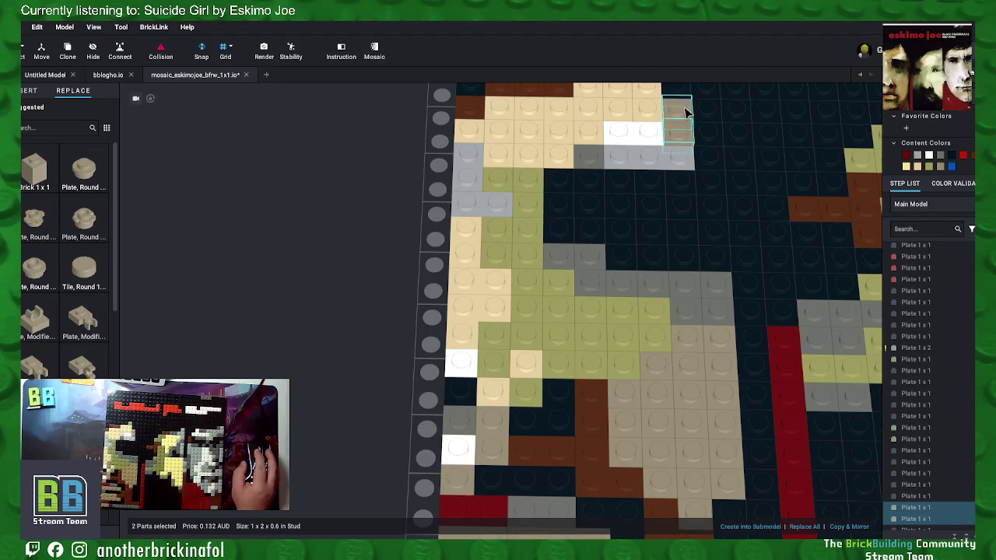
pyautogui.rightClick(685, 112)
pyautogui.click(705, 192)
# Step: Merge the three tan plates around the single brown plate at the forehead's left edge into a 2x2 corner plate
pyautogui.moveTo(576, 179); pyautogui.dragTo(597, 237, button='middle')
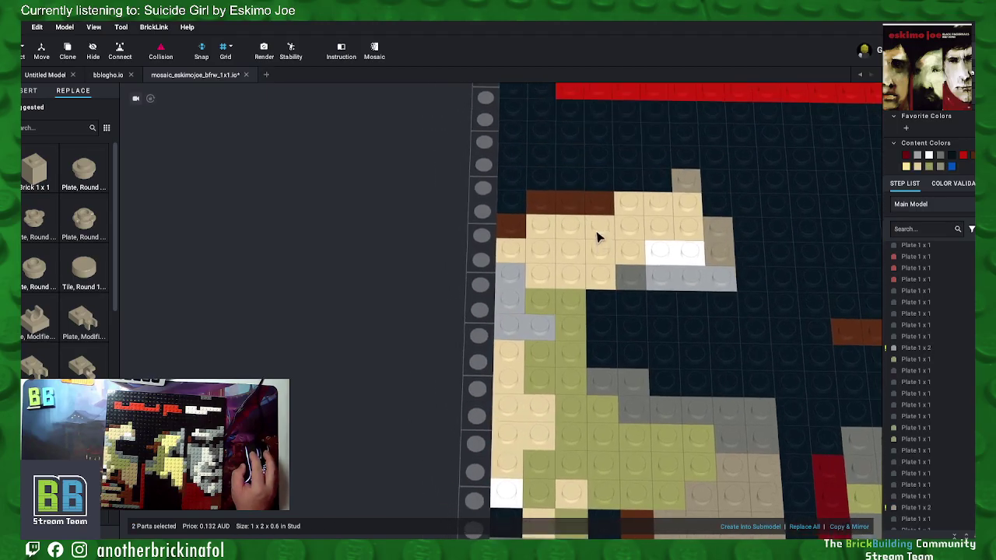
pyautogui.keyDown('ctrl'); pyautogui.click(541, 224); pyautogui.keyUp('ctrl')
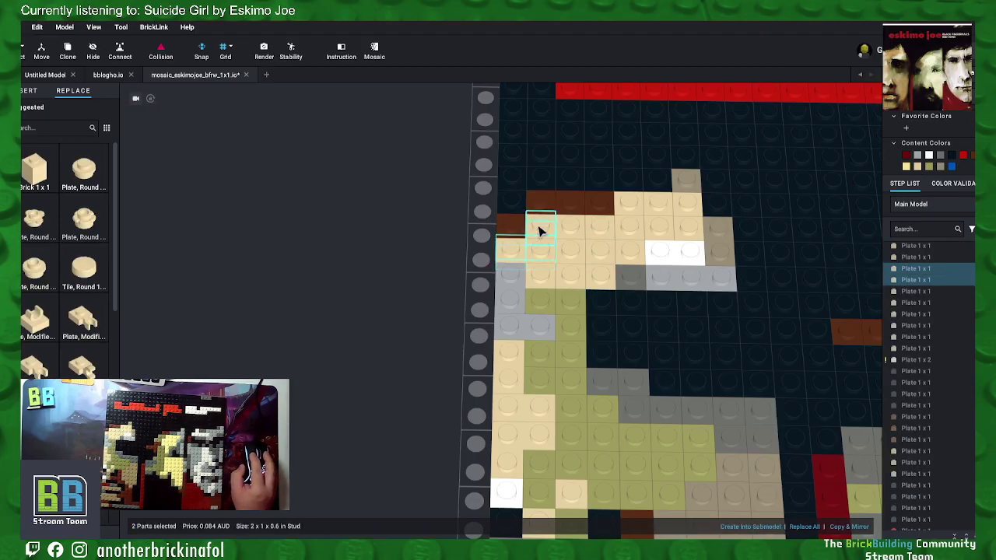
pyautogui.rightClick(540, 226)
pyautogui.click(555, 310)
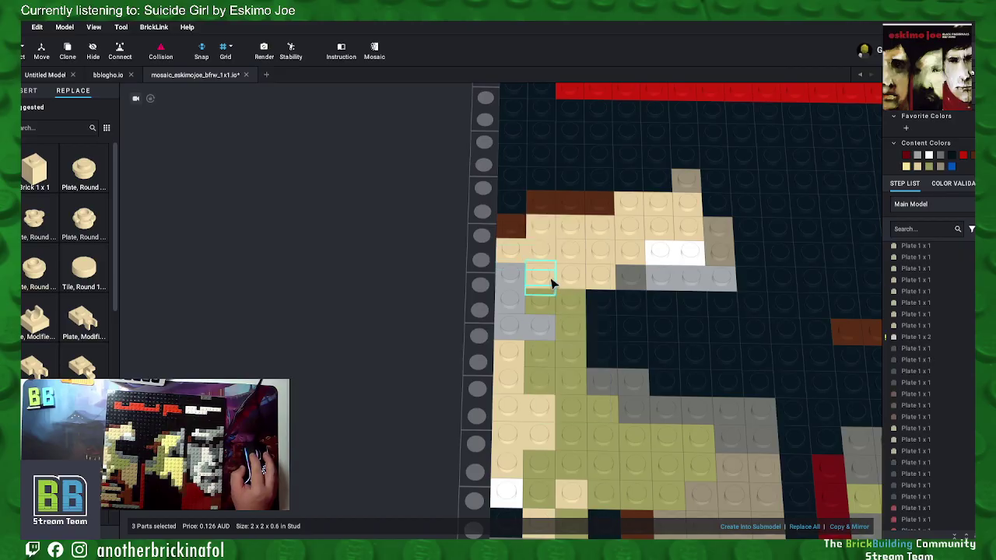
# Step: Merge the next three tan forehead plates, two in the lowest row and one above, into a 2x2 corner plate
pyautogui.keyDown('ctrl'); pyautogui.click(572, 278); pyautogui.keyUp('ctrl')
pyautogui.keyDown('ctrl'); pyautogui.click(571, 253); pyautogui.keyUp('ctrl')
pyautogui.rightClick(571, 253)
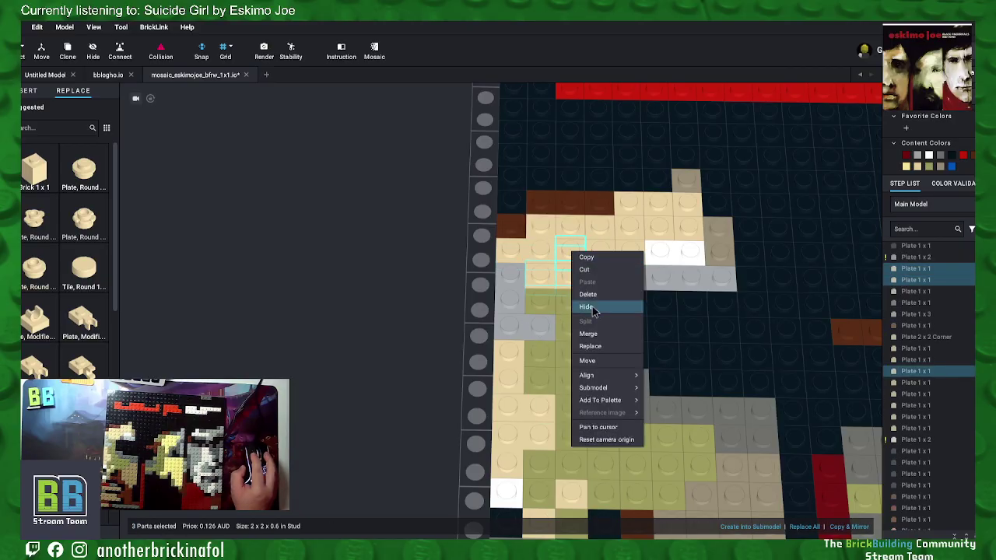
pyautogui.click(592, 333)
pyautogui.rightClick(573, 267)
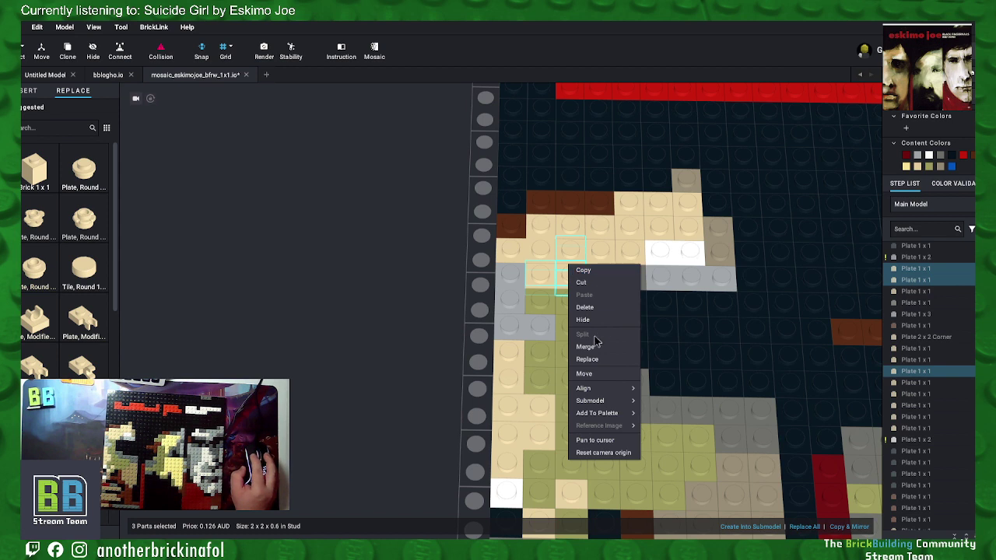
pyautogui.click(588, 347)
# Step: Merge the three tan forehead plates around the dark grey plate's upper-left corner into a 2x2 corner plate
pyautogui.click(601, 277)
pyautogui.keyDown('ctrl'); pyautogui.click(605, 251); pyautogui.keyUp('ctrl')
pyautogui.keyDown('ctrl'); pyautogui.click(635, 252); pyautogui.keyUp('ctrl')
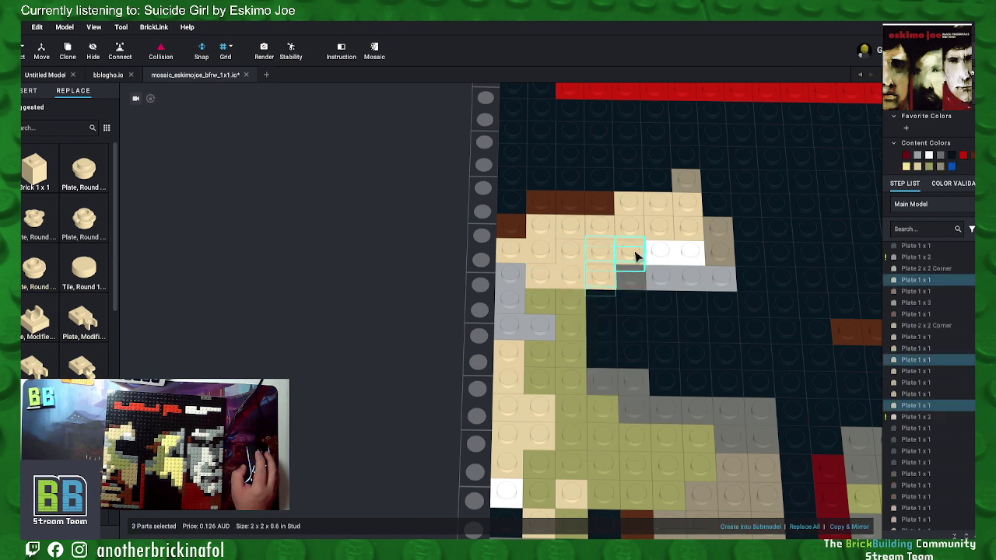
pyautogui.rightClick(634, 252)
pyautogui.click(653, 334)
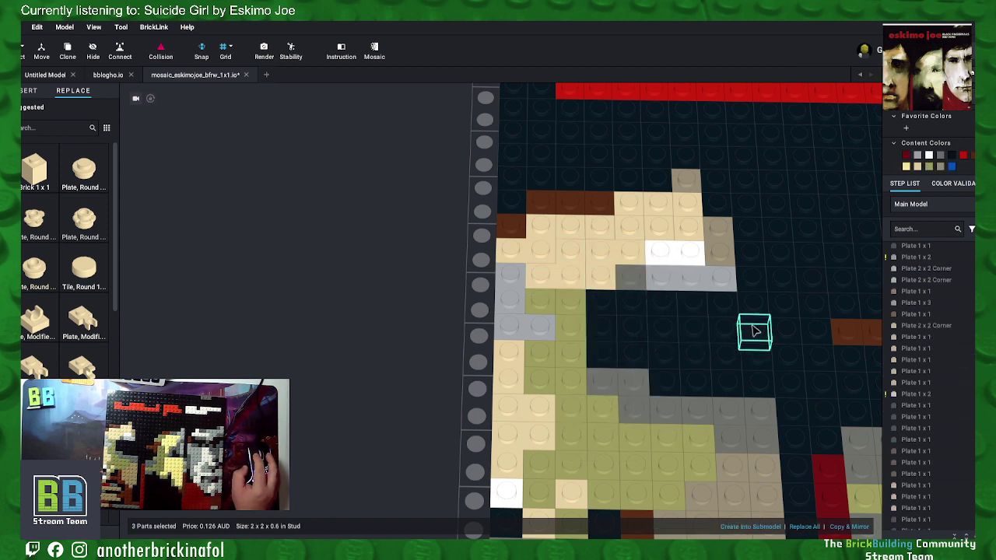
# Step: Merge the two side-by-side tan plates beneath the brown hair row into a 1x2 plate
pyautogui.click(580, 229)
pyautogui.keyDown('ctrl'); pyautogui.click(610, 231); pyautogui.keyUp('ctrl')
pyautogui.rightClick(596, 227)
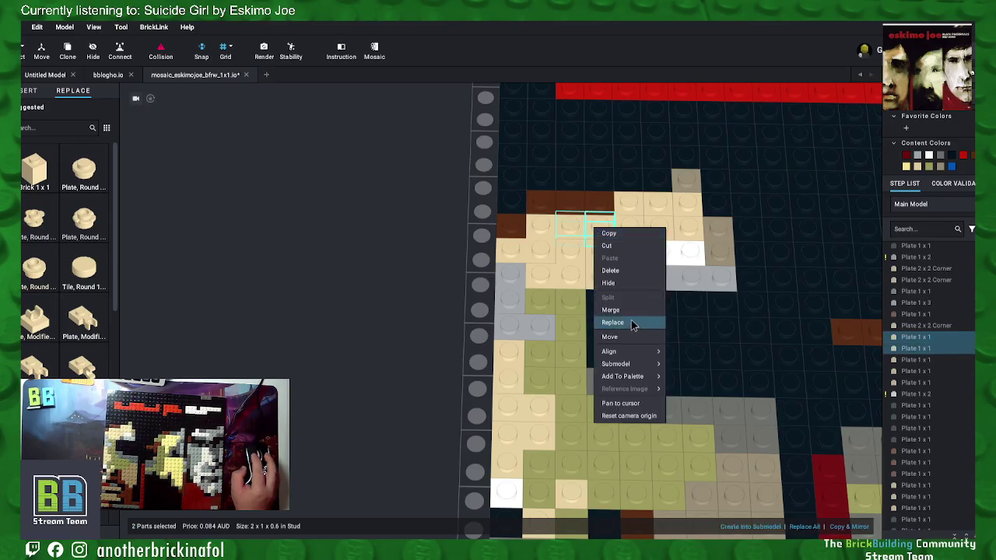
pyautogui.click(631, 311)
# Step: Merge the block of six tan plates at the forehead's upper right into a 2x3 plate
pyautogui.click(638, 233)
pyautogui.keyDown('ctrl'); pyautogui.click(637, 207); pyautogui.keyUp('ctrl')
pyautogui.keyDown('ctrl'); pyautogui.click(659, 206); pyautogui.keyUp('ctrl')
pyautogui.keyDown('ctrl'); pyautogui.click(656, 225); pyautogui.keyUp('ctrl')
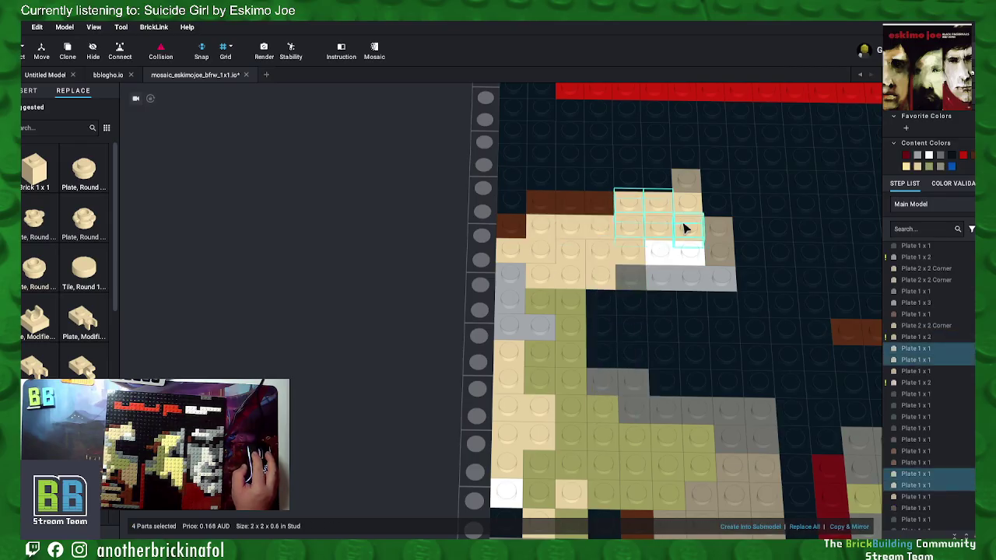
pyautogui.keyDown('ctrl'); pyautogui.click(686, 229); pyautogui.keyUp('ctrl')
pyautogui.keyDown('ctrl'); pyautogui.click(689, 209); pyautogui.keyUp('ctrl')
pyautogui.rightClick(689, 209)
pyautogui.click(722, 287)
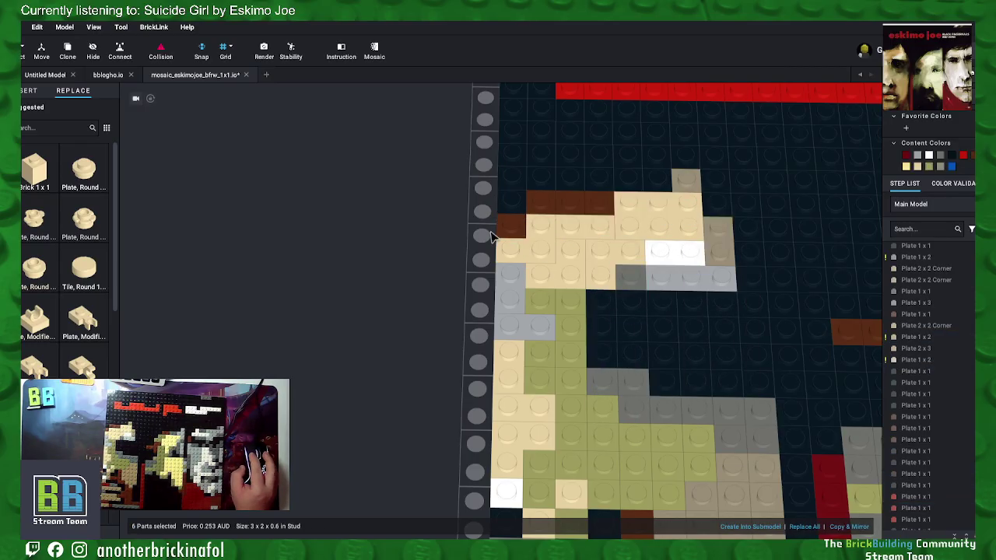
# Step: Merge the three brown hair plates in the row above the tan forehead into a 1x3 plate
pyautogui.click(545, 203)
pyautogui.keyDown('ctrl'); pyautogui.click(571, 205); pyautogui.keyUp('ctrl')
pyautogui.keyDown('ctrl'); pyautogui.click(593, 209); pyautogui.keyUp('ctrl')
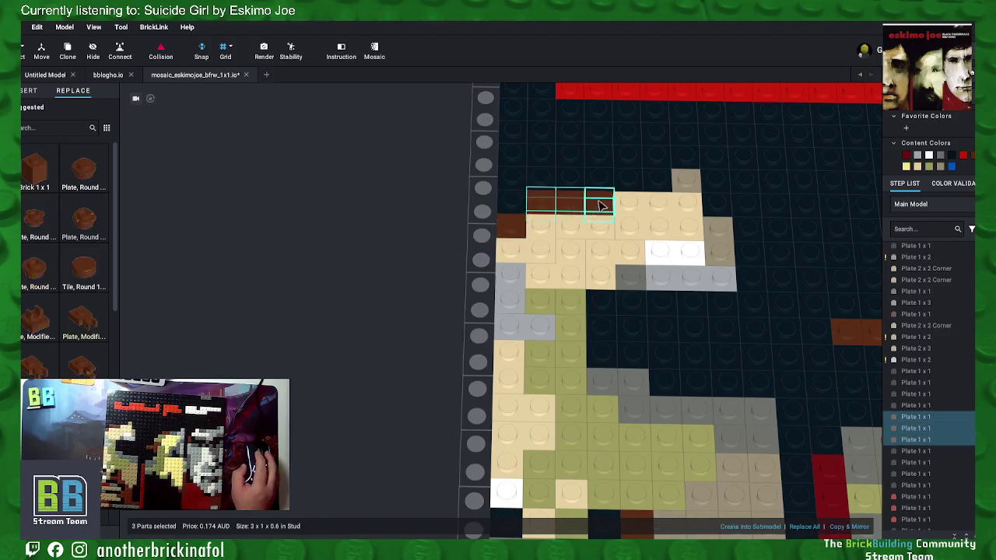
pyautogui.rightClick(599, 204)
pyautogui.click(622, 285)
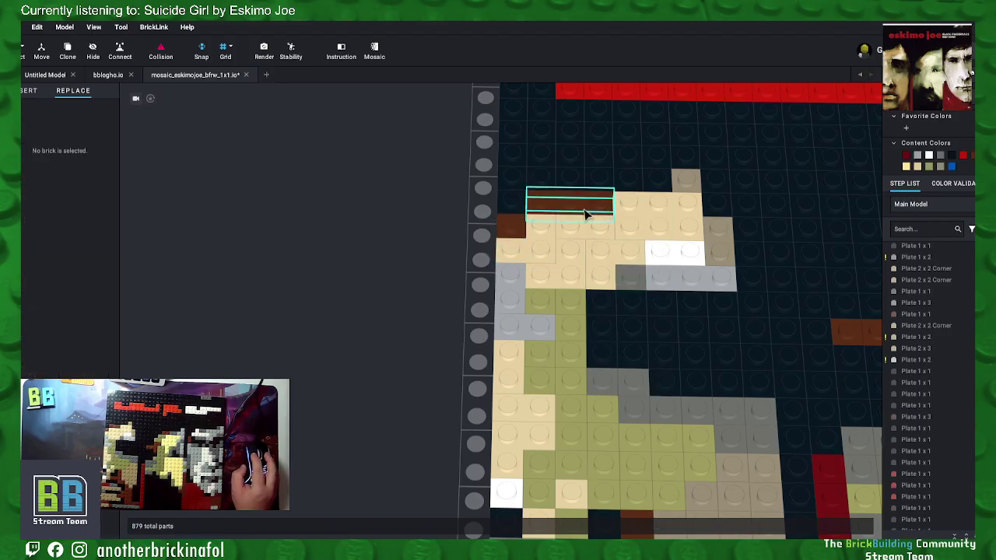
# Step: Merge the eight dark background plates filling the first notch in the red lettering, up to the mosaic's top edge, into a 2x4 plate
pyautogui.moveTo(584, 221); pyautogui.dragTo(584, 296, button='middle')
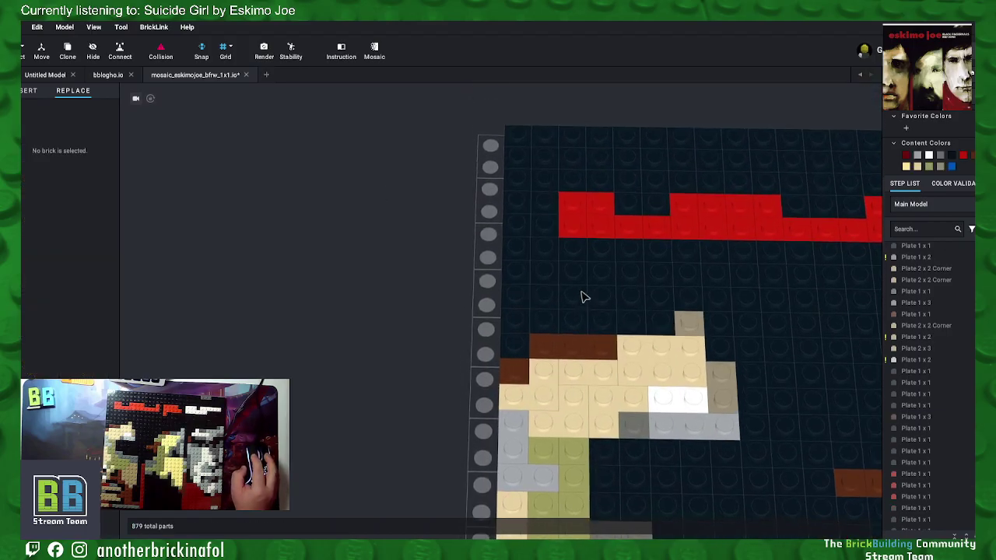
pyautogui.click(634, 206)
pyautogui.keyDown('ctrl'); pyautogui.click(662, 204); pyautogui.keyUp('ctrl')
pyautogui.keyDown('ctrl'); pyautogui.click(661, 184); pyautogui.keyUp('ctrl')
pyautogui.keyDown('ctrl'); pyautogui.click(637, 162); pyautogui.keyUp('ctrl')
pyautogui.moveTo(637, 167); pyautogui.dragTo(633, 148, button='right')
pyautogui.keyDown('ctrl'); pyautogui.click(636, 158); pyautogui.keyUp('ctrl')
pyautogui.keyDown('ctrl'); pyautogui.click(655, 161); pyautogui.keyUp('ctrl')
pyautogui.keyDown('ctrl'); pyautogui.click(654, 141); pyautogui.keyUp('ctrl')
pyautogui.keyDown('ctrl'); pyautogui.click(630, 141); pyautogui.keyUp('ctrl')
pyautogui.rightClick(635, 188)
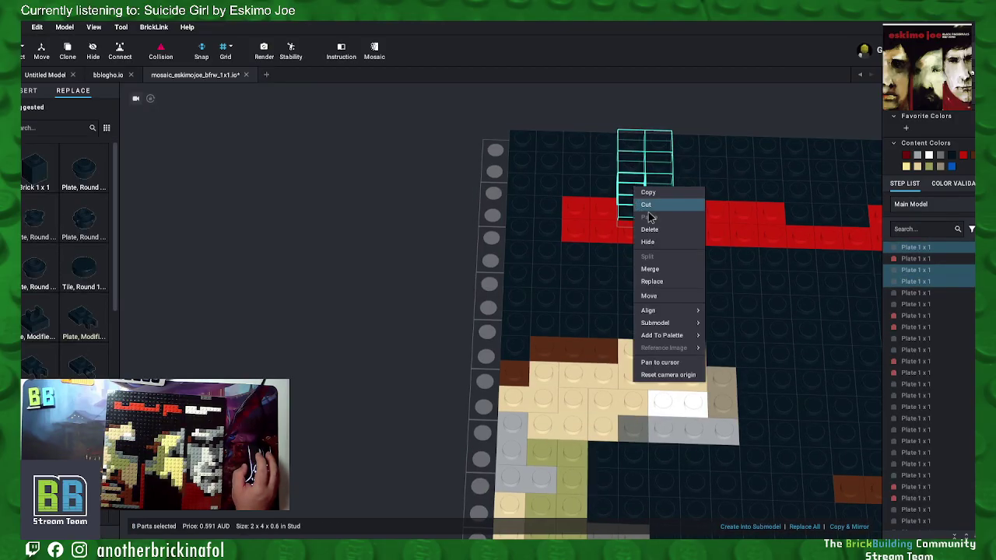
pyautogui.click(643, 269)
# Step: Merge the six dark plates above the red lettering's left end into a 2x3 plate
pyautogui.click(578, 189)
pyautogui.keyDown('ctrl'); pyautogui.click(603, 189); pyautogui.keyUp('ctrl')
pyautogui.keyDown('ctrl'); pyautogui.click(596, 168); pyautogui.keyUp('ctrl')
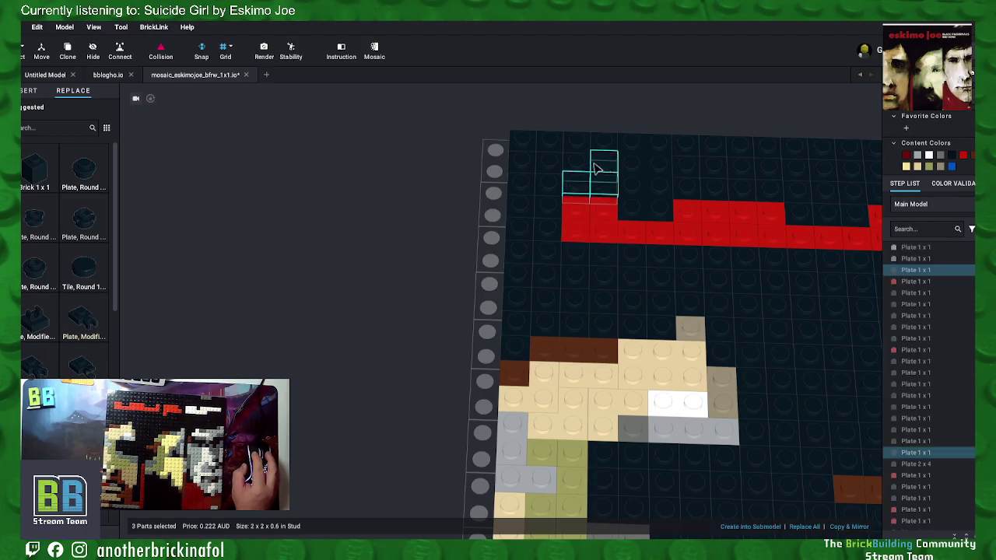
pyautogui.keyDown('ctrl'); pyautogui.click(603, 140); pyautogui.keyUp('ctrl')
pyautogui.rightClick(603, 148)
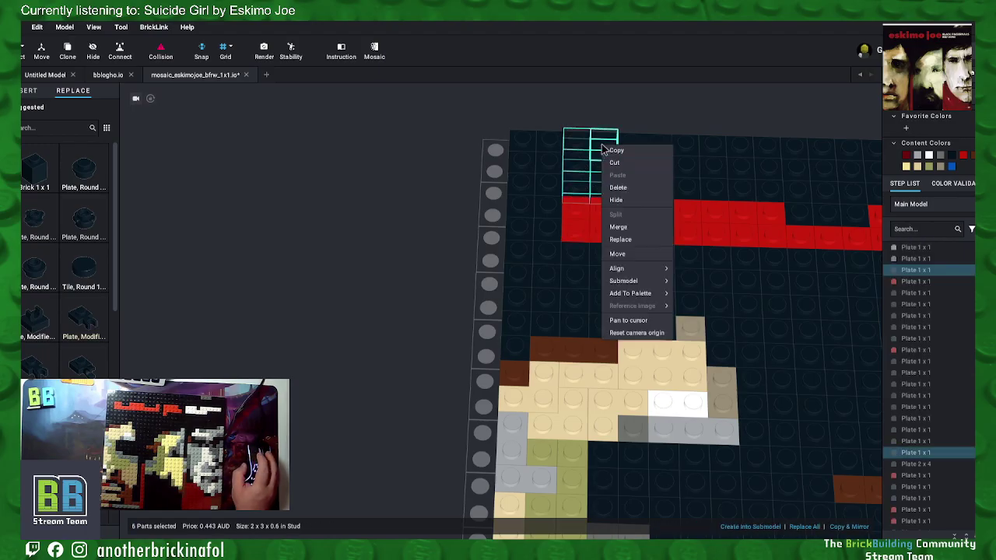
pyautogui.click(622, 228)
# Step: Merge the eight dark plates in the mosaic's upper-left corner into a 2x4 plate
pyautogui.moveTo(629, 231); pyautogui.dragTo(549, 165)
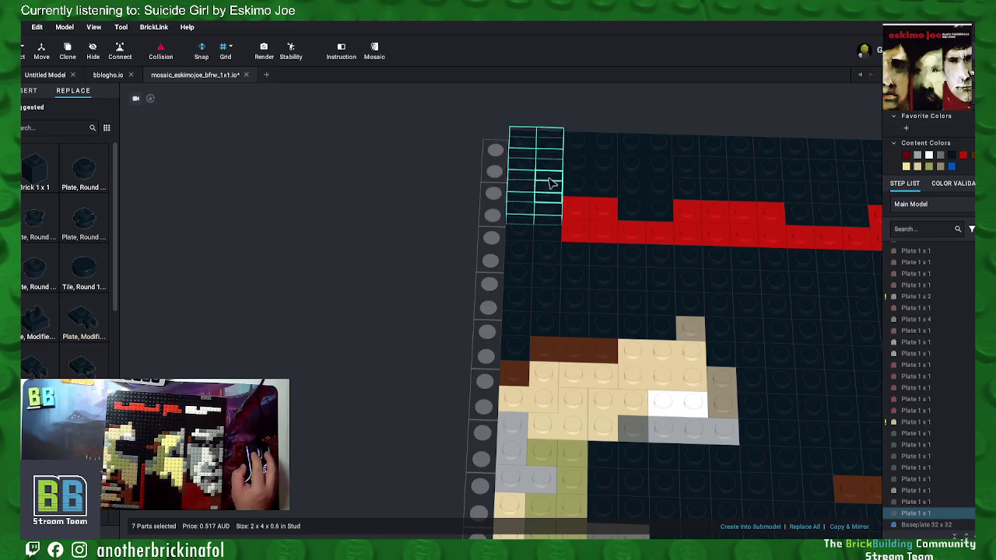
pyautogui.rightClick(551, 185)
pyautogui.click(571, 268)
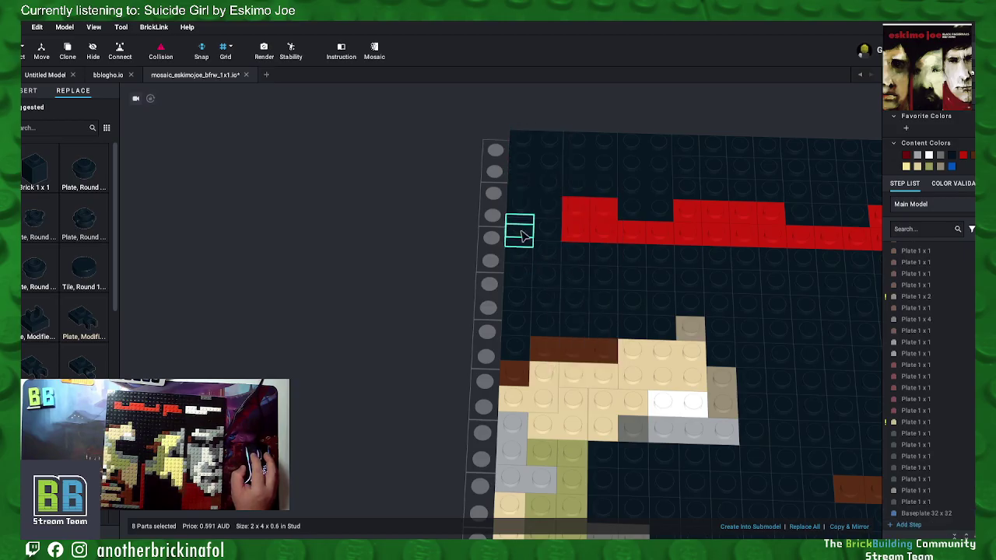
# Step: Merge the eight dark left-edge plates directly below the corner 2x4 plate into another 2x4 plate
pyautogui.click(520, 233)
pyautogui.keyDown('ctrl'); pyautogui.click(522, 257); pyautogui.keyUp('ctrl')
pyautogui.keyDown('ctrl'); pyautogui.click(524, 279); pyautogui.keyUp('ctrl')
pyautogui.keyDown('ctrl'); pyautogui.click(524, 301); pyautogui.keyUp('ctrl')
pyautogui.moveTo(541, 301); pyautogui.dragTo(546, 269, button='right')
pyautogui.keyDown('ctrl'); pyautogui.click(550, 265); pyautogui.keyUp('ctrl')
pyautogui.keyDown('ctrl'); pyautogui.click(550, 285); pyautogui.keyUp('ctrl')
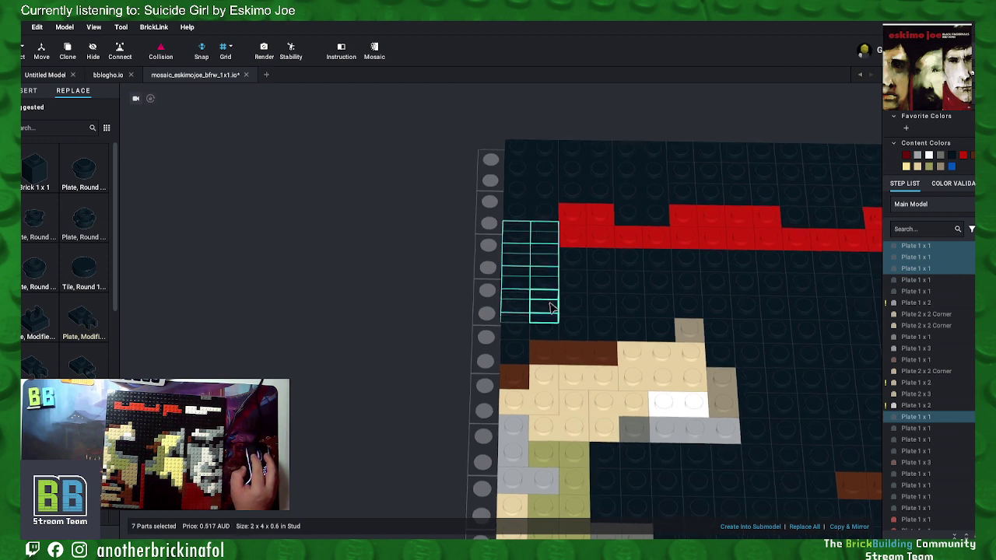
pyautogui.keyDown('ctrl'); pyautogui.click(551, 306); pyautogui.keyUp('ctrl')
pyautogui.moveTo(550, 306); pyautogui.dragTo(552, 312, button='right')
pyautogui.rightClick(549, 308)
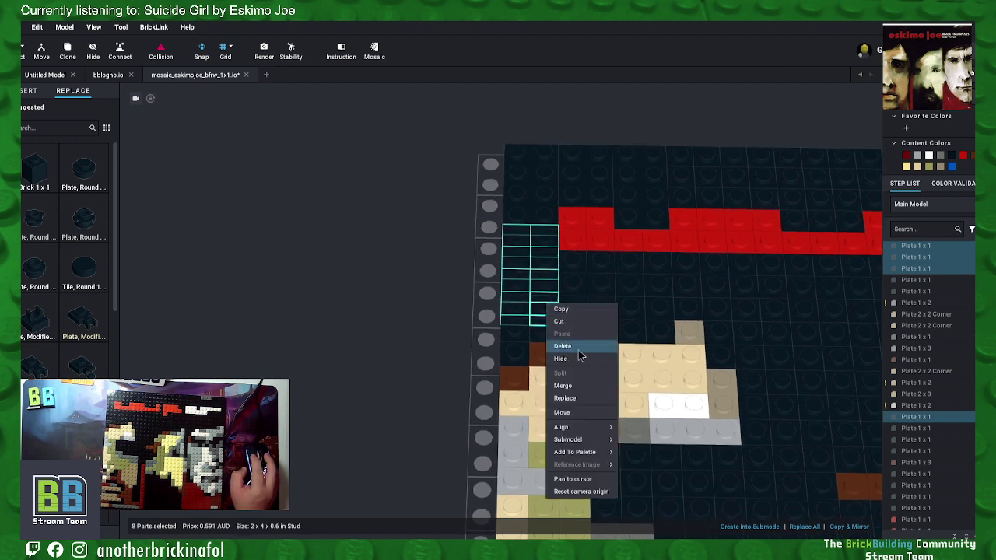
pyautogui.click(573, 384)
# Step: Merge the three dark plates around the brown hair row's upper-left corner into a 2x2 corner plate
pyautogui.click(521, 332)
pyautogui.keyDown('ctrl'); pyautogui.click(520, 332); pyautogui.keyUp('ctrl')
pyautogui.keyDown('ctrl'); pyautogui.click(543, 334); pyautogui.keyUp('ctrl')
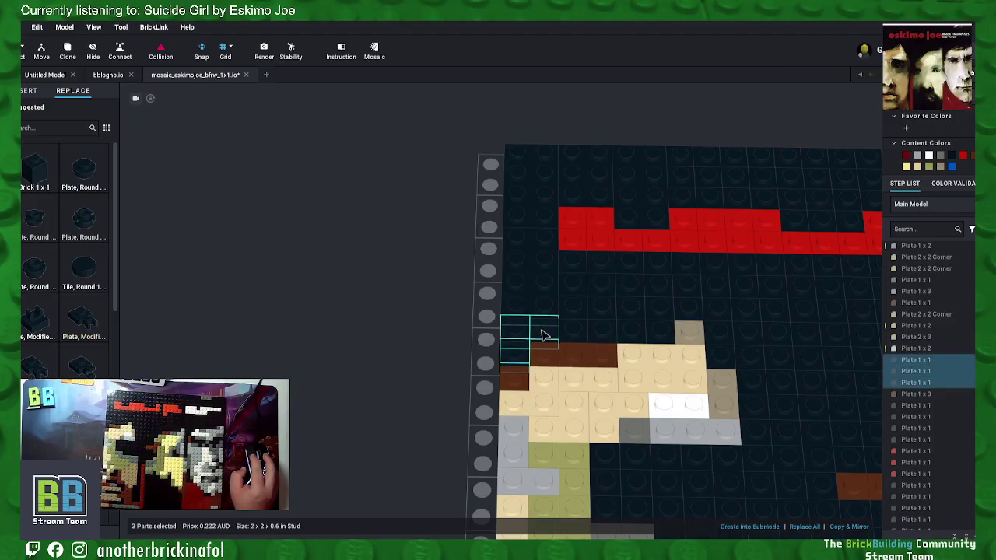
pyautogui.rightClick(548, 333)
pyautogui.click(574, 409)
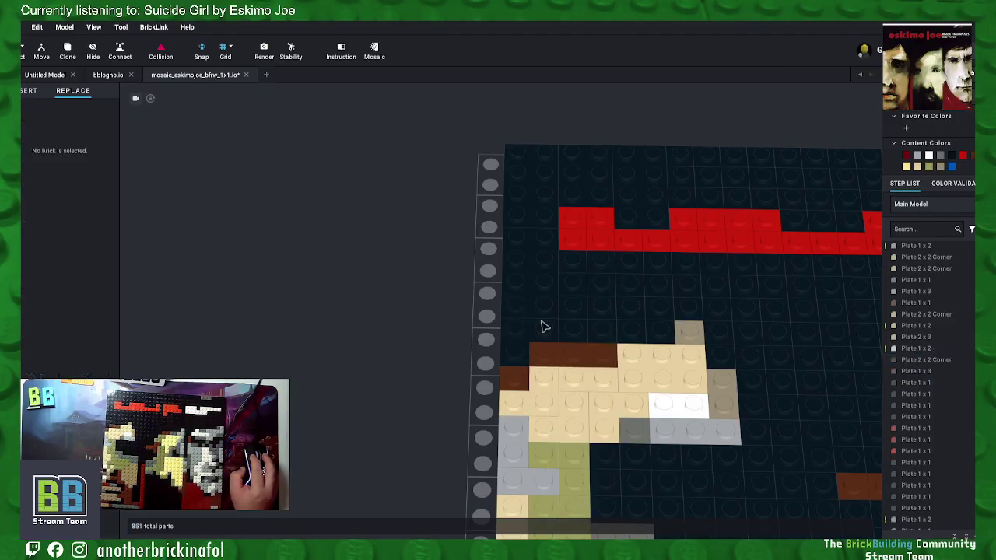
# Step: Merge the eight dark plates between the red lettering's left end and the brown hair row into a 2x4 plate
pyautogui.moveTo(740, 331); pyautogui.dragTo(675, 334, button='middle')
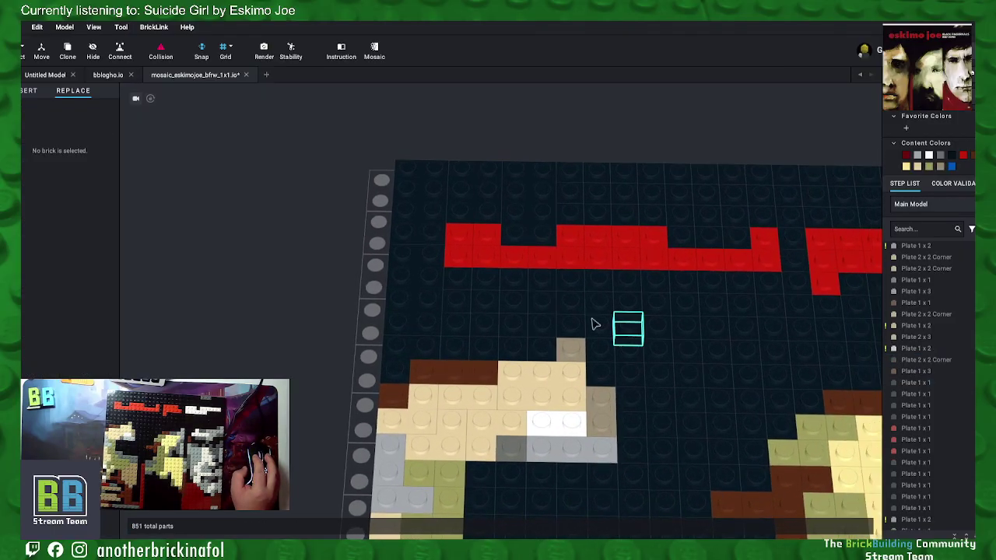
pyautogui.click(464, 286)
pyautogui.keyDown('ctrl'); pyautogui.click(464, 307); pyautogui.keyUp('ctrl')
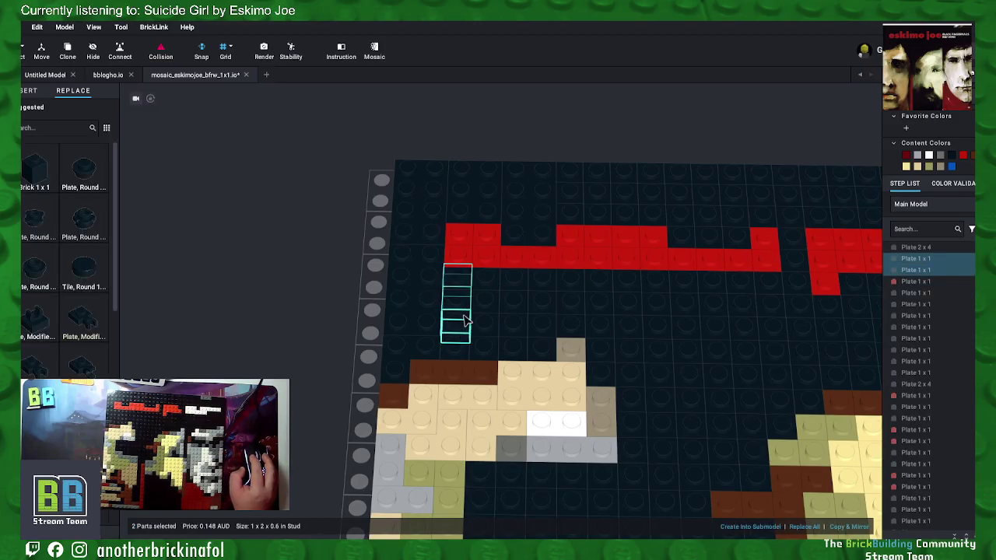
pyautogui.keyDown('ctrl'); pyautogui.click(463, 326); pyautogui.keyUp('ctrl')
pyautogui.keyDown('ctrl'); pyautogui.click(463, 350); pyautogui.keyUp('ctrl')
pyautogui.keyDown('ctrl'); pyautogui.click(484, 351); pyautogui.keyUp('ctrl')
pyautogui.keyDown('ctrl'); pyautogui.click(488, 318); pyautogui.keyUp('ctrl')
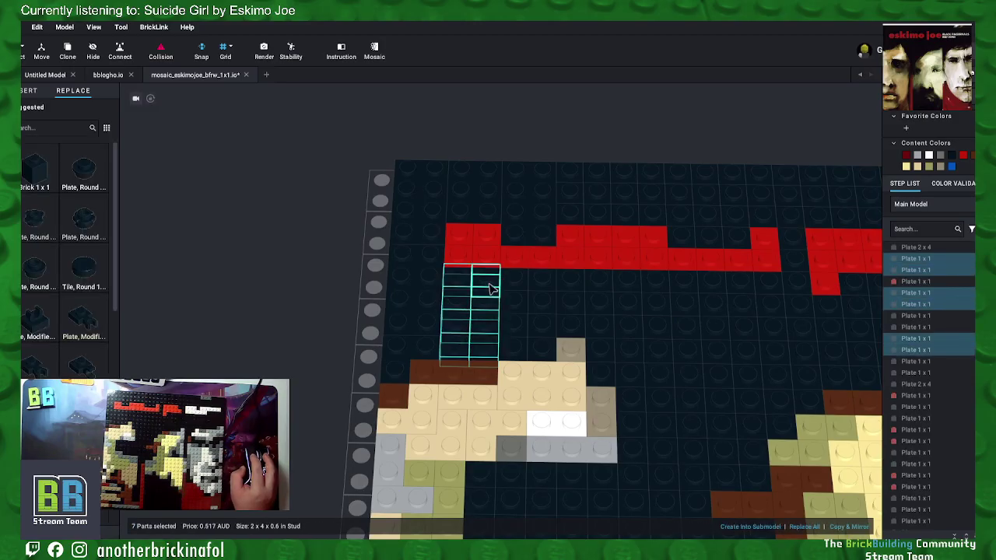
pyautogui.rightClick(492, 280)
pyautogui.click(537, 358)
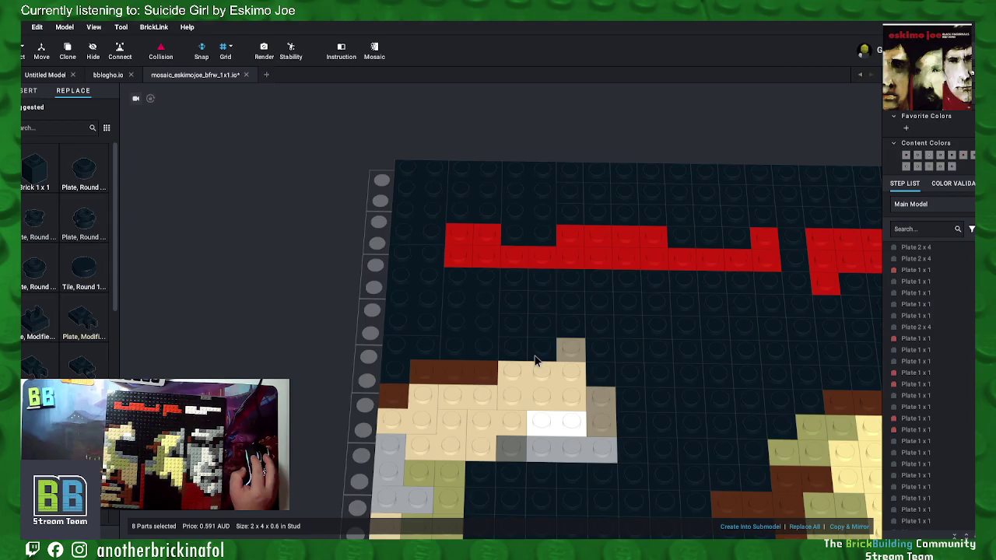
# Step: Merge the next eight dark plates, between the red lettering and the tan forehead, into a 2x4 plate
pyautogui.click(522, 287)
pyautogui.keyDown('ctrl'); pyautogui.click(518, 312); pyautogui.keyUp('ctrl')
pyautogui.keyDown('ctrl'); pyautogui.click(542, 324); pyautogui.keyUp('ctrl')
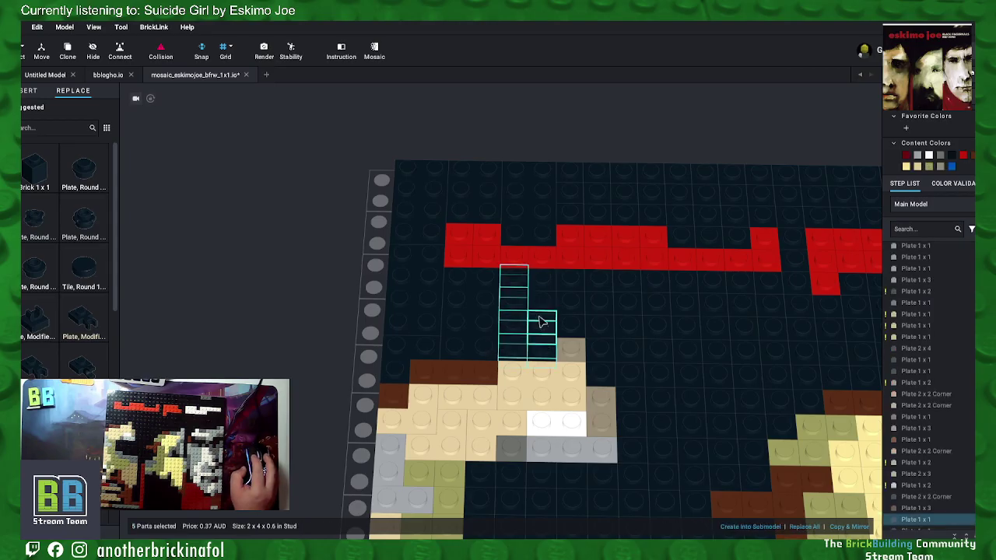
pyautogui.keyDown('ctrl'); pyautogui.click(547, 304); pyautogui.keyUp('ctrl')
pyautogui.rightClick(549, 285)
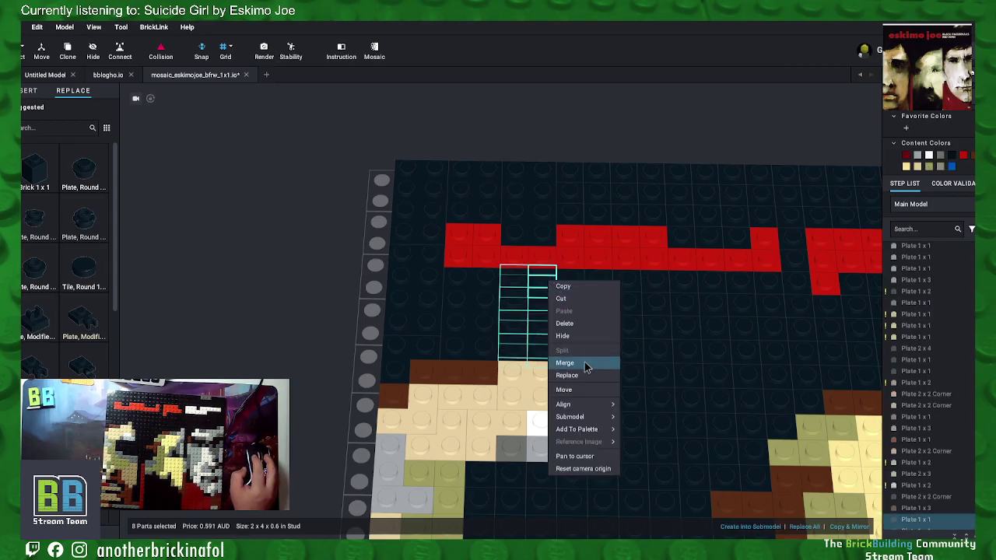
pyautogui.click(583, 362)
# Step: Merge the six dark plates between the red lettering and the single dark tan plate into a 2x3 plate
pyautogui.click(598, 304)
pyautogui.click(579, 287)
pyautogui.click(579, 288)
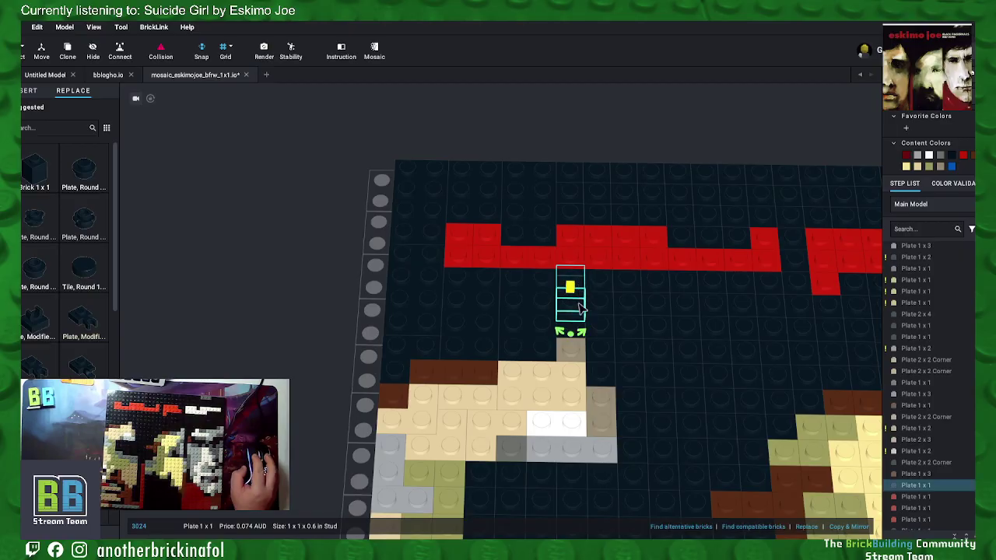
pyautogui.keyDown('ctrl'); pyautogui.click(599, 328); pyautogui.keyUp('ctrl')
pyautogui.keyDown('ctrl'); pyautogui.click(600, 304); pyautogui.keyUp('ctrl')
pyautogui.keyDown('ctrl'); pyautogui.click(601, 281); pyautogui.keyUp('ctrl')
pyautogui.rightClick(603, 281)
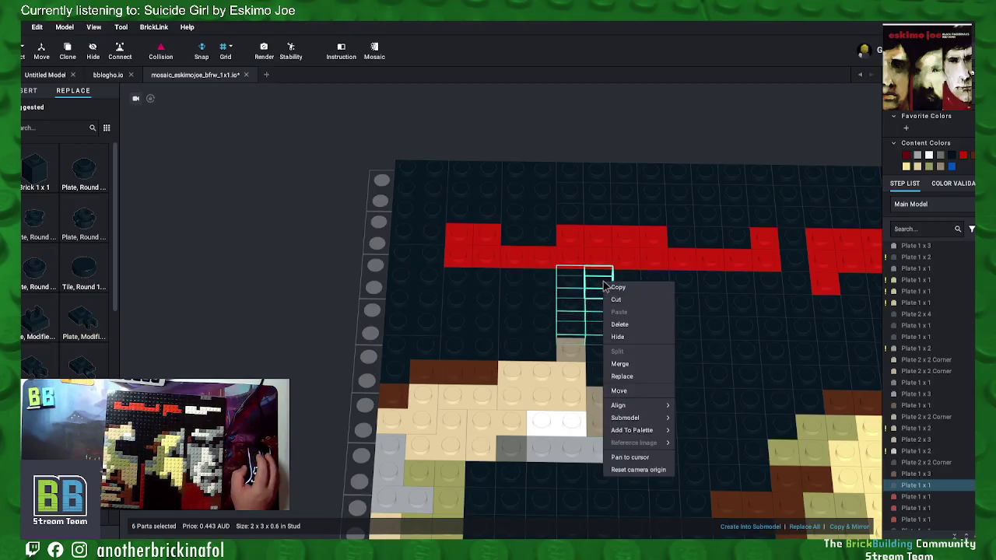
pyautogui.click(625, 362)
# Step: Merge the six dark top-edge plates just right of the first notch's 2x4 plate into a 2x3 plate
pyautogui.click(569, 212)
pyautogui.keyDown('ctrl'); pyautogui.click(599, 207); pyautogui.keyUp('ctrl')
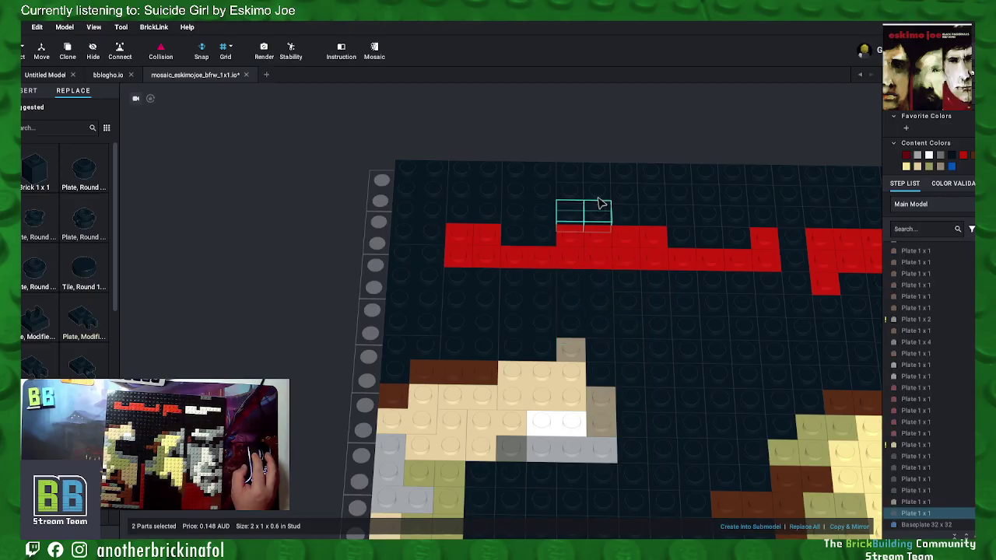
pyautogui.keyDown('ctrl'); pyautogui.click(569, 173); pyautogui.keyUp('ctrl')
pyautogui.keyDown('ctrl'); pyautogui.click(597, 177); pyautogui.keyUp('ctrl')
pyautogui.rightClick(603, 174)
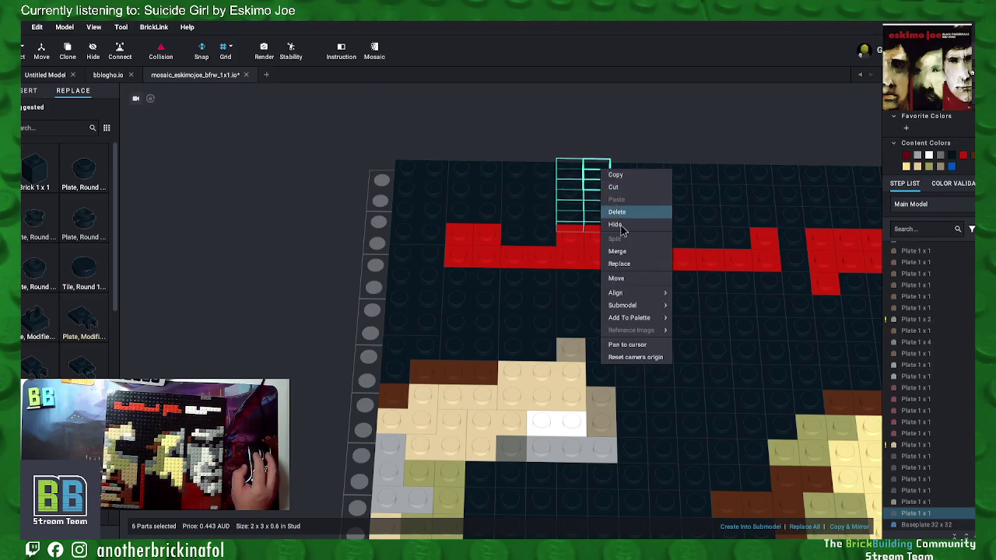
pyautogui.click(624, 253)
# Step: Merge the six dark top-edge plates above the right half of the raised middle red section into a 2x3 plate
pyautogui.click(653, 216)
pyautogui.keyDown('ctrl'); pyautogui.click(637, 204); pyautogui.keyUp('ctrl')
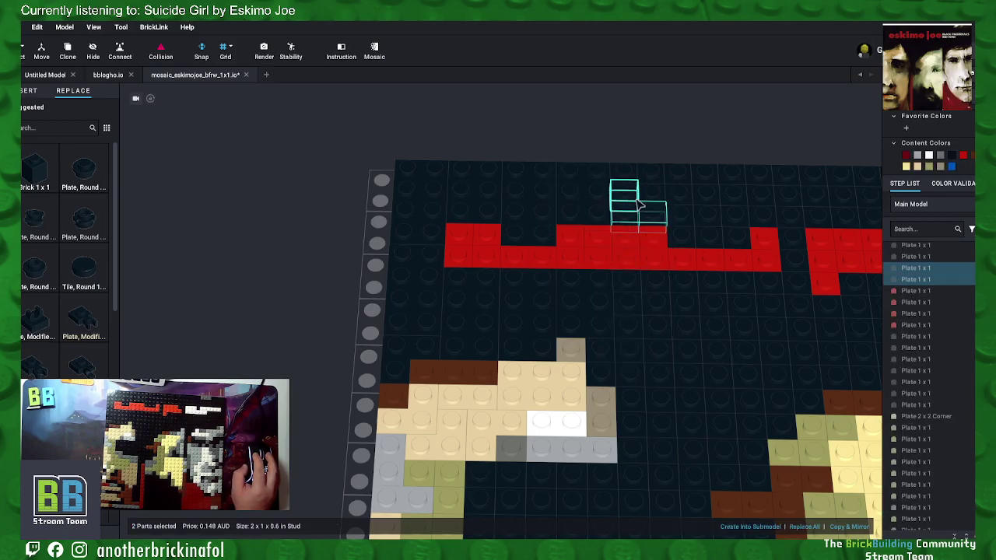
pyautogui.keyDown('ctrl'); pyautogui.click(646, 185); pyautogui.keyUp('ctrl')
pyautogui.keyDown('ctrl'); pyautogui.click(643, 176); pyautogui.keyUp('ctrl')
pyautogui.rightClick(653, 179)
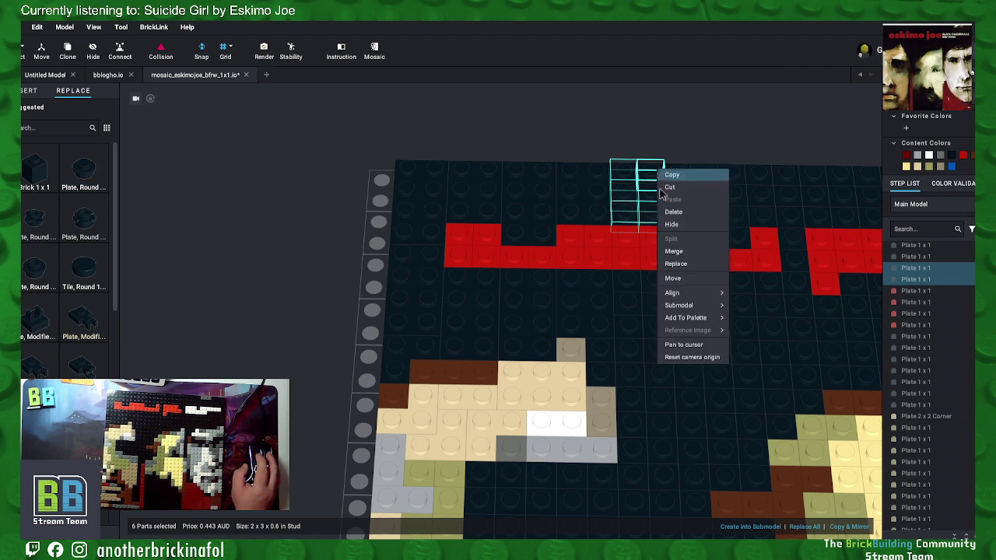
pyautogui.click(673, 251)
# Step: Merge the eight dark plates from the second notch in the red lettering up to the top edge into a 2x4 plate
pyautogui.click(709, 241)
pyautogui.keyDown('ctrl'); pyautogui.click(708, 240); pyautogui.keyUp('ctrl')
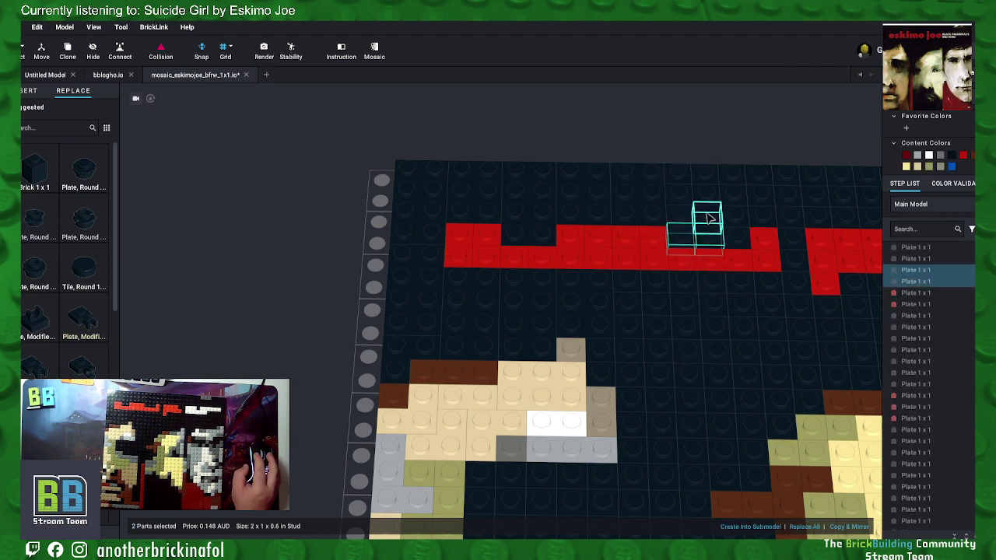
pyautogui.keyDown('ctrl'); pyautogui.click(706, 215); pyautogui.keyUp('ctrl')
pyautogui.keyDown('ctrl'); pyautogui.click(680, 212); pyautogui.keyUp('ctrl')
pyautogui.keyDown('ctrl'); pyautogui.click(680, 191); pyautogui.keyUp('ctrl')
pyautogui.keyDown('ctrl'); pyautogui.click(705, 186); pyautogui.keyUp('ctrl')
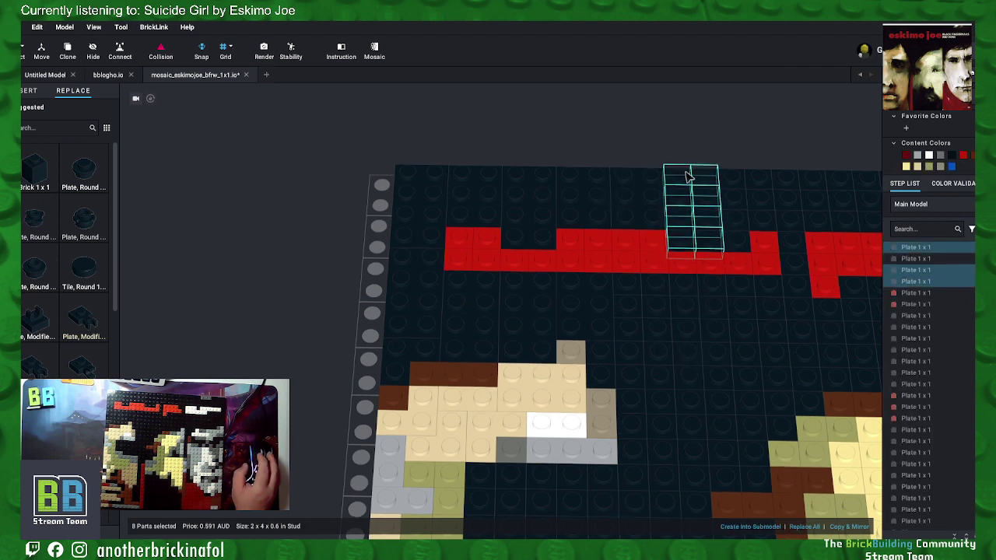
pyautogui.rightClick(688, 176)
pyautogui.click(704, 254)
# Step: Merge the three dark plates around the upper-left corner of the first red word's last letter into a 2x2 corner plate
pyautogui.click(759, 240)
pyautogui.click(740, 242)
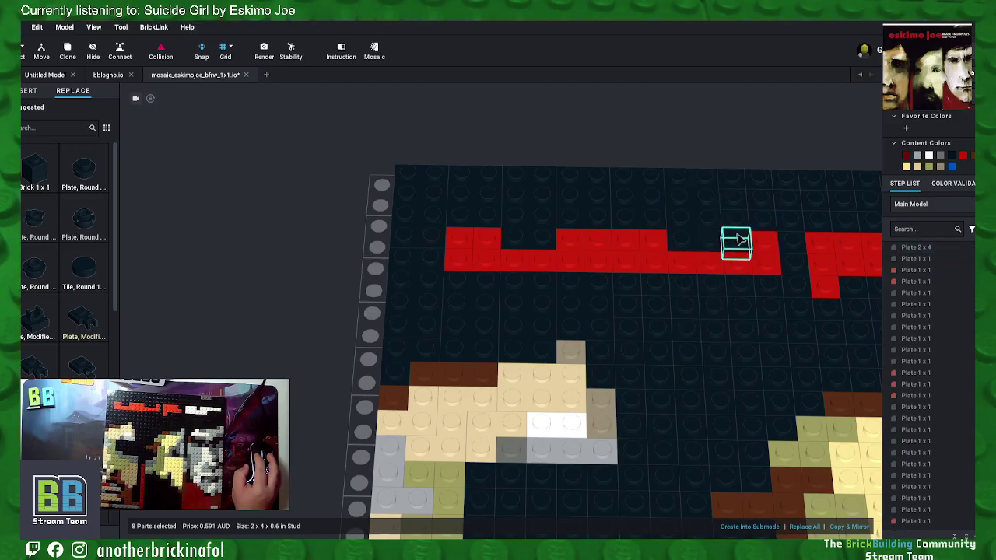
pyautogui.keyDown('ctrl'); pyautogui.click(745, 221); pyautogui.keyUp('ctrl')
pyautogui.rightClick(763, 223)
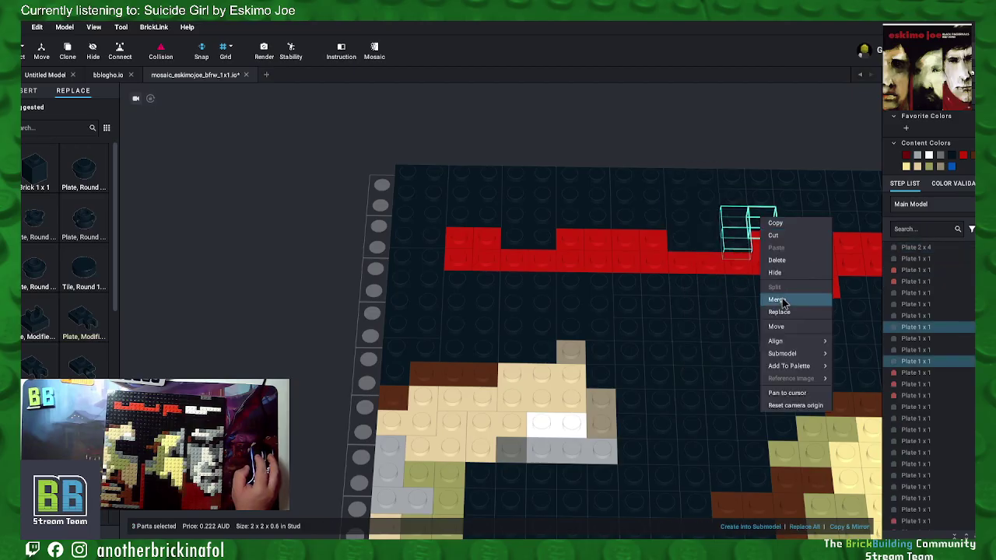
pyautogui.click(780, 301)
# Step: Merge the eight dark plates in the top two rows above the gap between the red words into a horizontal 2x4 plate
pyautogui.keyDown('ctrl'); pyautogui.click(766, 201); pyautogui.keyUp('ctrl')
pyautogui.keyDown('ctrl'); pyautogui.click(792, 202); pyautogui.keyUp('ctrl')
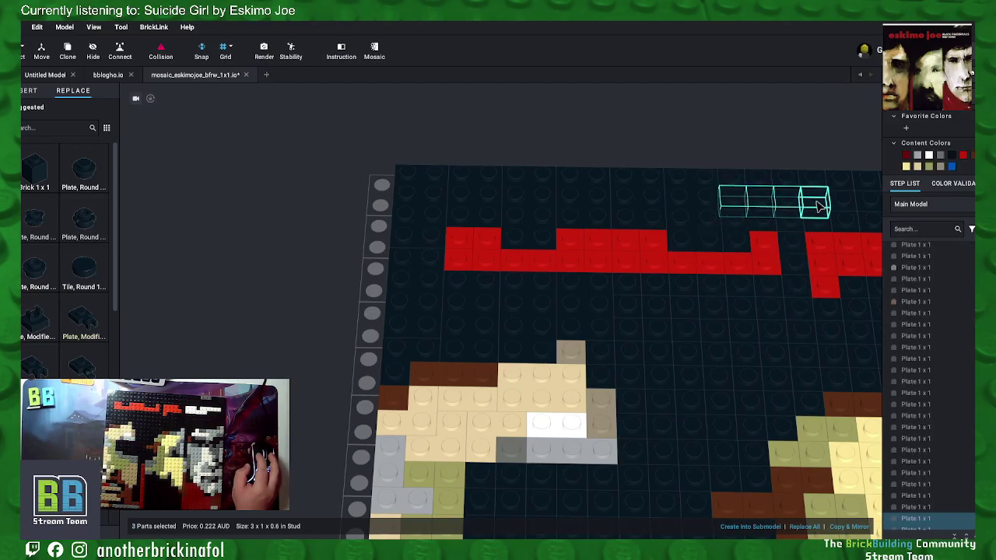
pyautogui.keyDown('ctrl'); pyautogui.click(817, 203); pyautogui.keyUp('ctrl')
pyautogui.keyDown('ctrl'); pyautogui.click(815, 186); pyautogui.keyUp('ctrl')
pyautogui.keyDown('ctrl'); pyautogui.click(791, 185); pyautogui.keyUp('ctrl')
pyautogui.keyDown('ctrl'); pyautogui.click(764, 185); pyautogui.keyUp('ctrl')
pyautogui.keyDown('ctrl'); pyautogui.click(731, 176); pyautogui.keyUp('ctrl')
pyautogui.rightClick(735, 179)
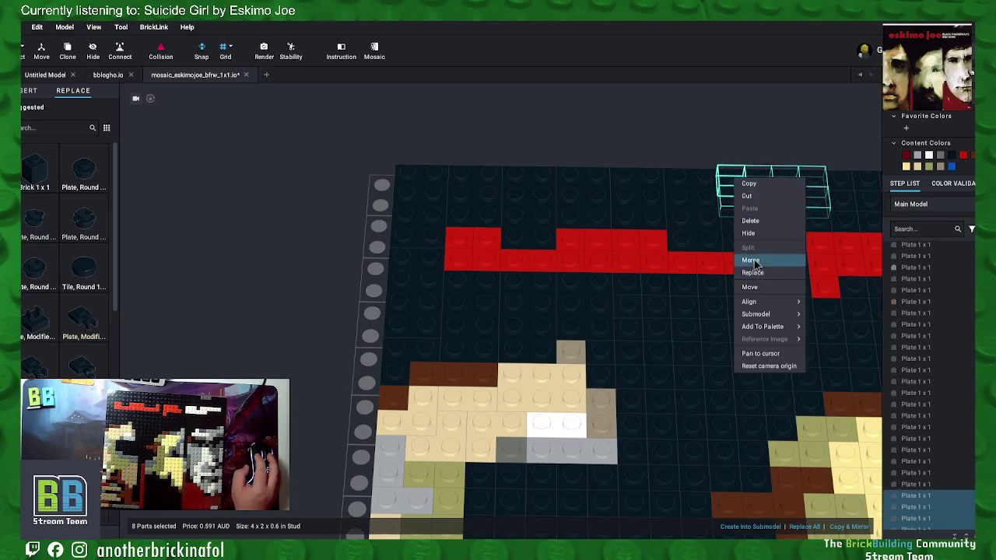
pyautogui.click(750, 262)
# Step: Merge the three dark plates around the second red word's upper-left corner into a 2x2 corner plate
pyautogui.click(790, 245)
pyautogui.keyDown('ctrl'); pyautogui.click(817, 221); pyautogui.keyUp('ctrl')
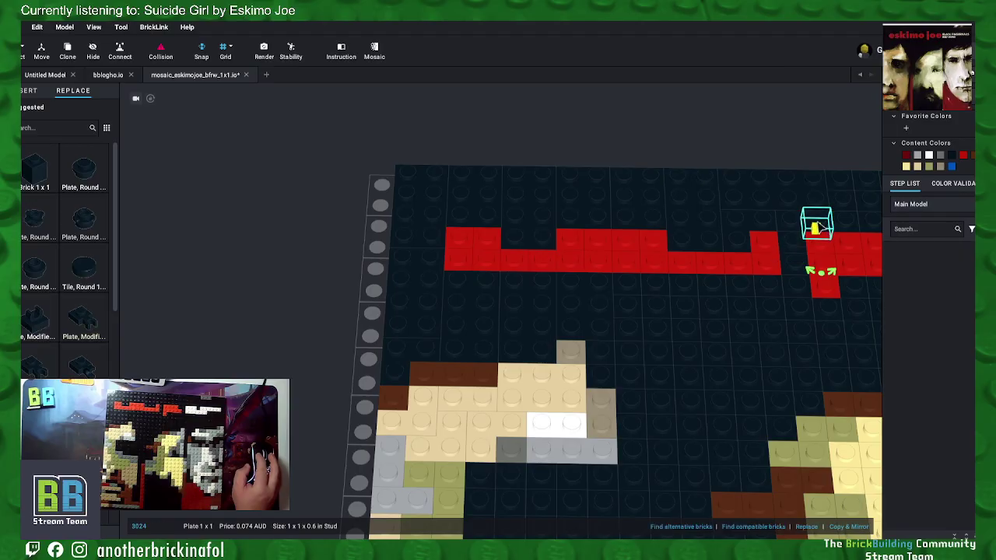
pyautogui.rightClick(801, 226)
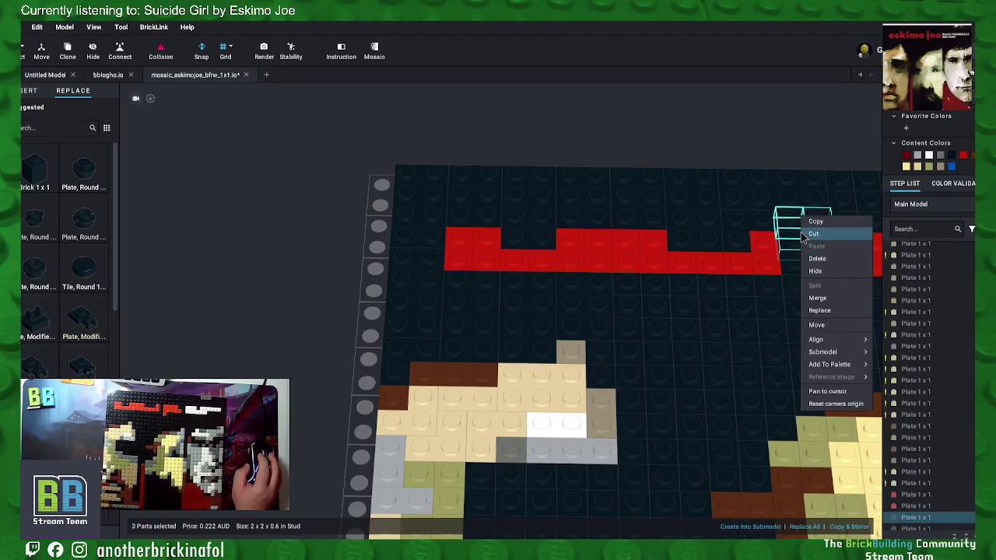
pyautogui.click(811, 296)
pyautogui.moveTo(841, 166); pyautogui.dragTo(718, 184, button='middle')
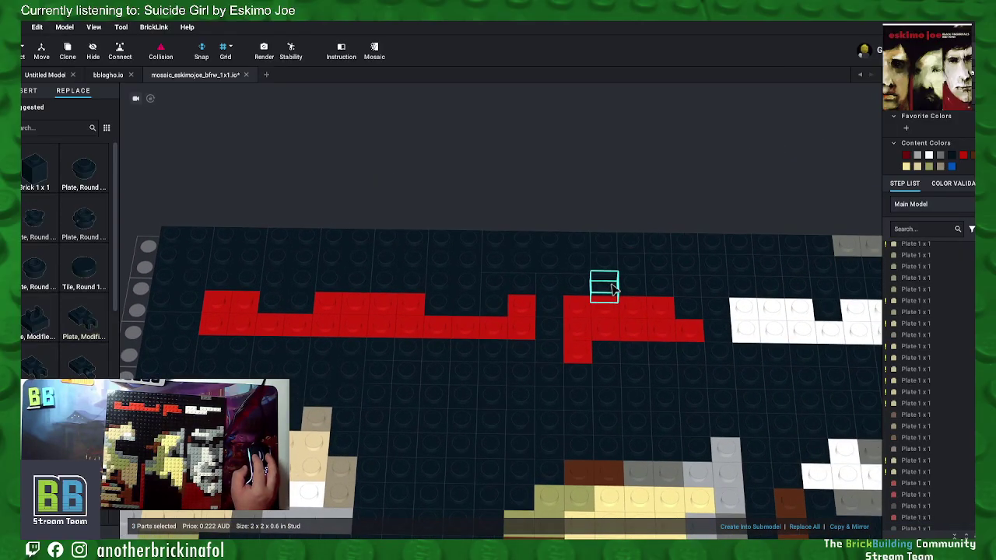
pyautogui.keyDown('ctrl'); pyautogui.click(632, 261); pyautogui.keyUp('ctrl')
pyautogui.keyDown('ctrl'); pyautogui.click(605, 238); pyautogui.keyUp('ctrl')
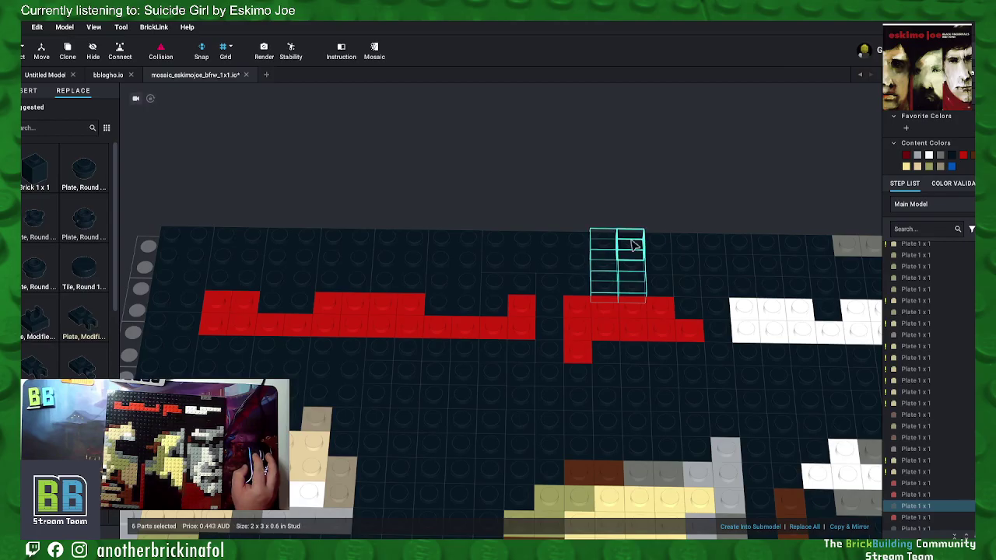
pyautogui.rightClick(634, 238)
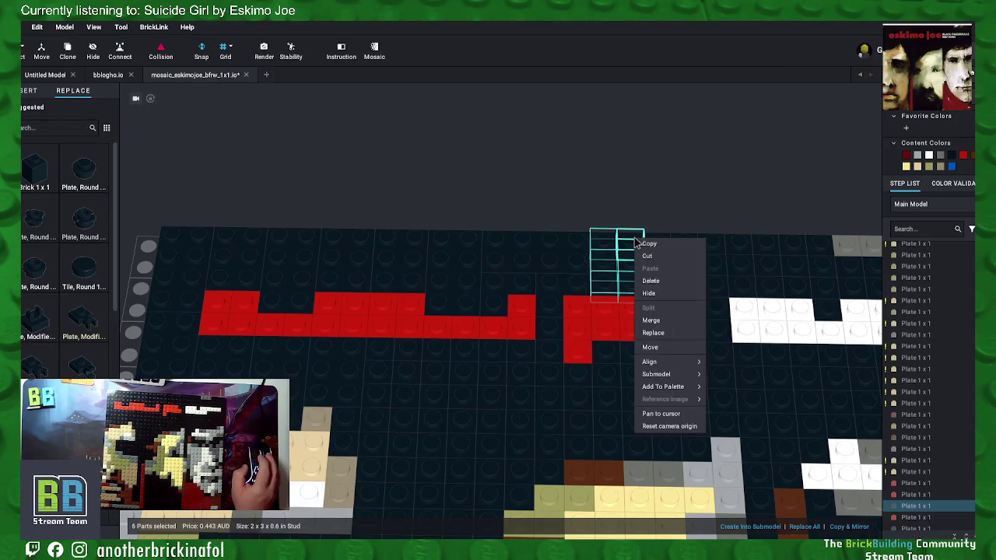
pyautogui.click(696, 180)
pyautogui.click(731, 229)
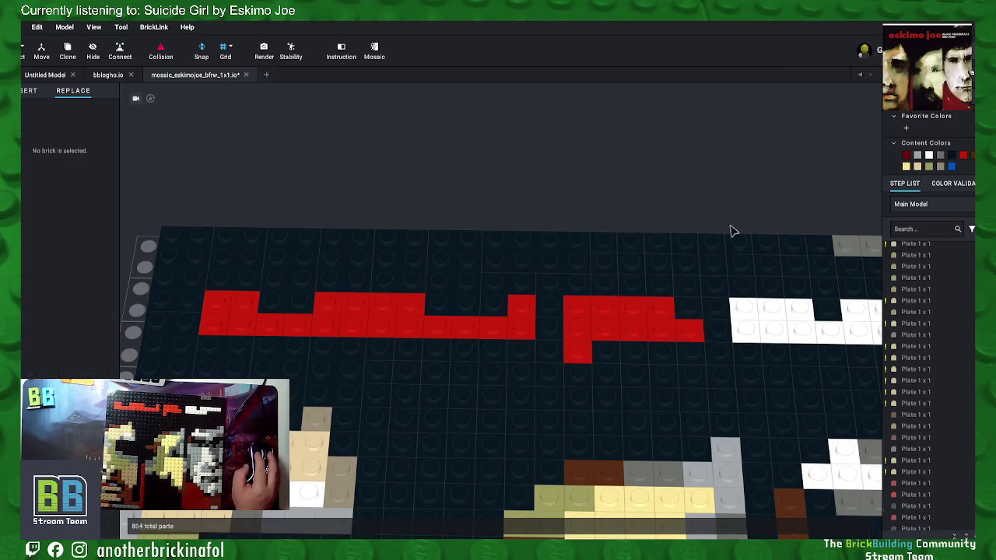
# Step: Merge the three dark plates around the second red word's upper-right corner into a 2x2 corner plate
pyautogui.click(692, 311)
pyautogui.keyDown('ctrl'); pyautogui.click(663, 290); pyautogui.keyUp('ctrl')
pyautogui.rightClick(666, 290)
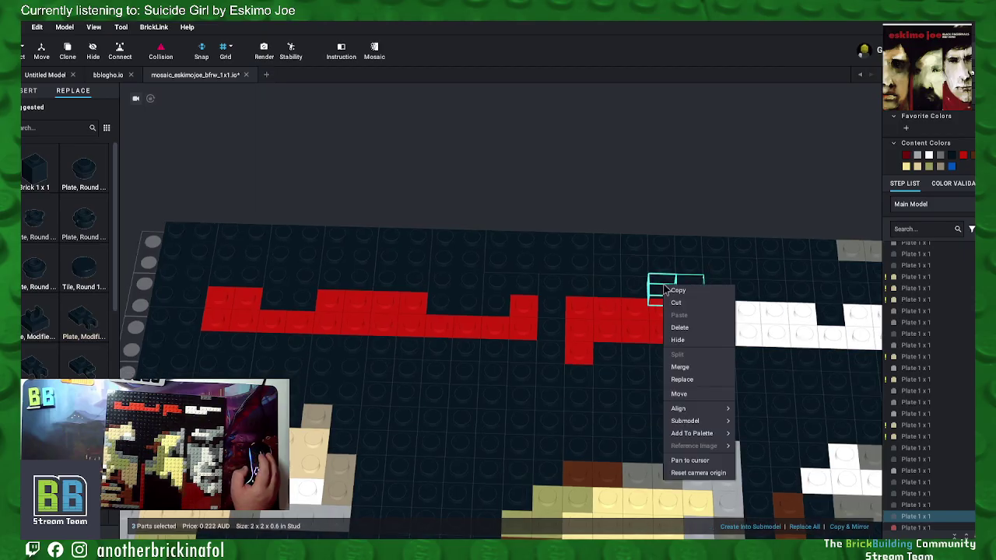
pyautogui.click(697, 366)
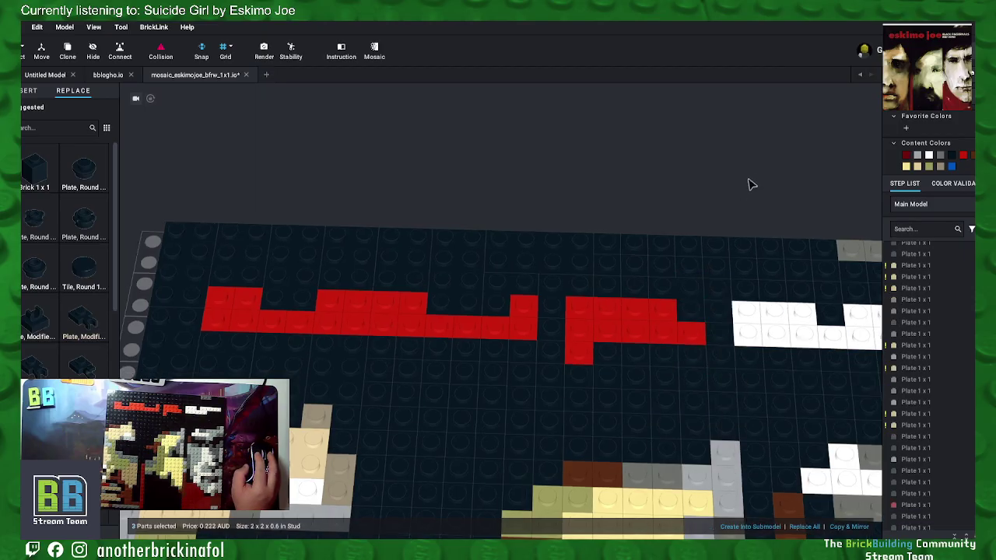
# Step: Merge the three dark plates around the white word's upper-left corner into a 2x2 corner plate
pyautogui.click(716, 315)
pyautogui.keyDown('ctrl'); pyautogui.click(717, 289); pyautogui.keyUp('ctrl')
pyautogui.keyDown('ctrl'); pyautogui.click(747, 291); pyautogui.keyUp('ctrl')
pyautogui.rightClick(747, 294)
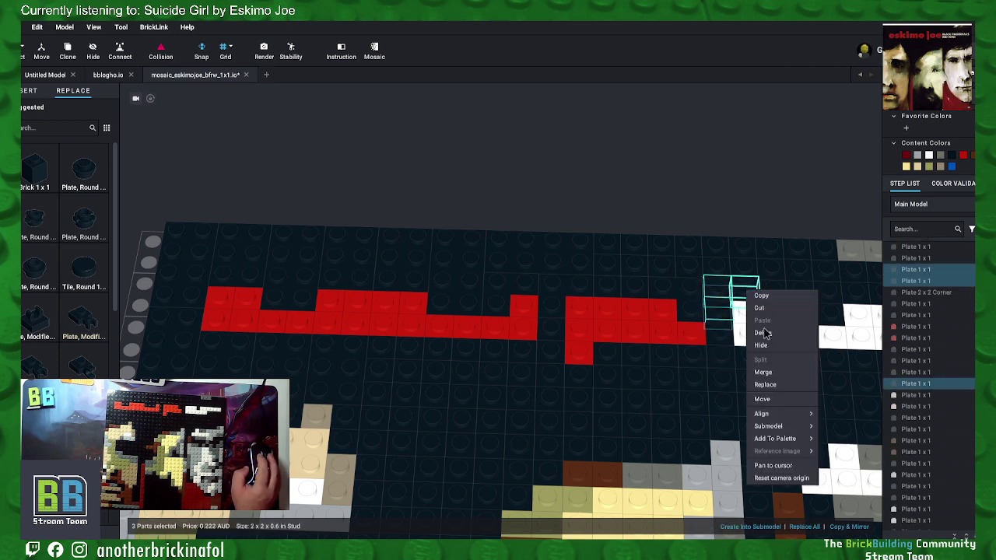
pyautogui.click(766, 373)
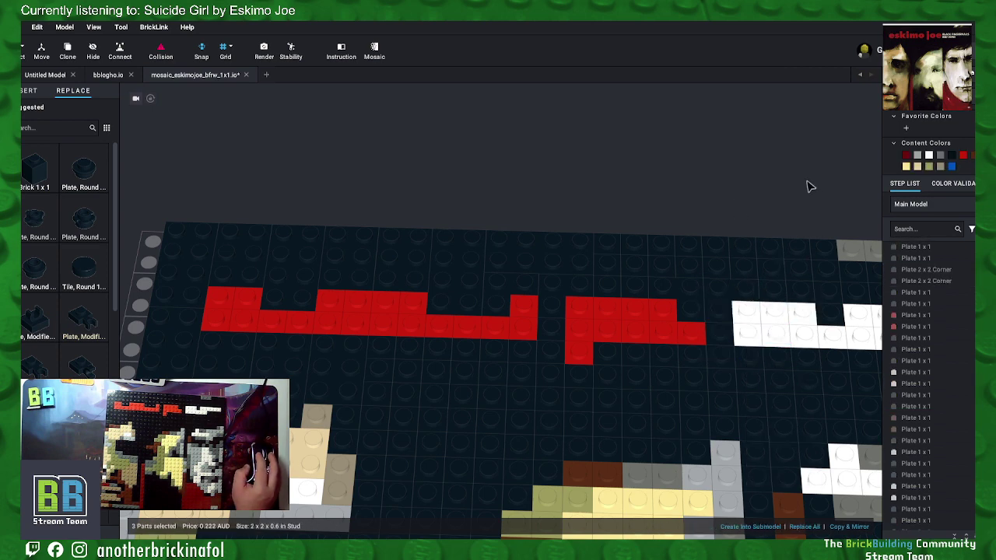
# Step: Merge the six dark plates between the middle of the second red word and the mosaic's top edge into a 2x3 plate
pyautogui.moveTo(809, 187); pyautogui.dragTo(740, 204, button='middle')
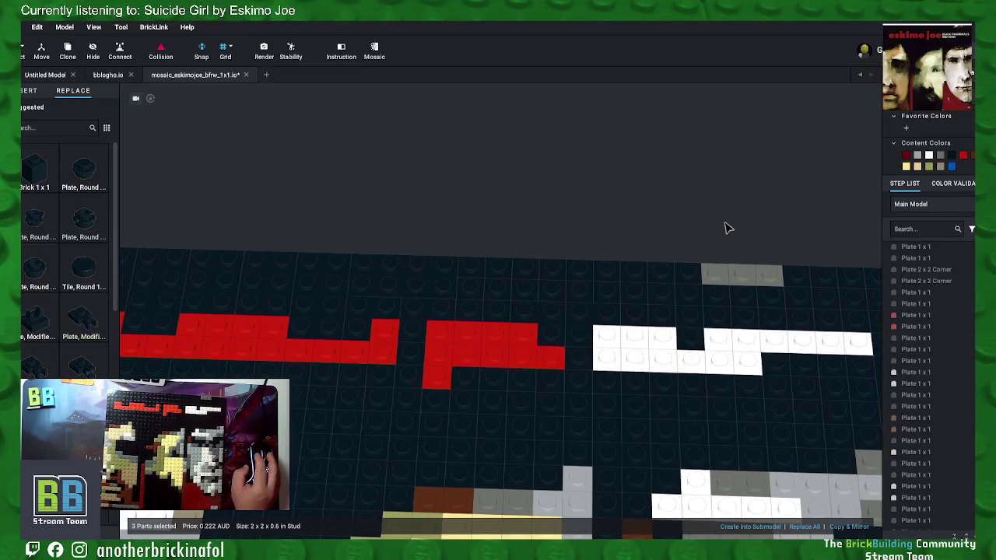
pyautogui.hotkey('ctrl', 'v')
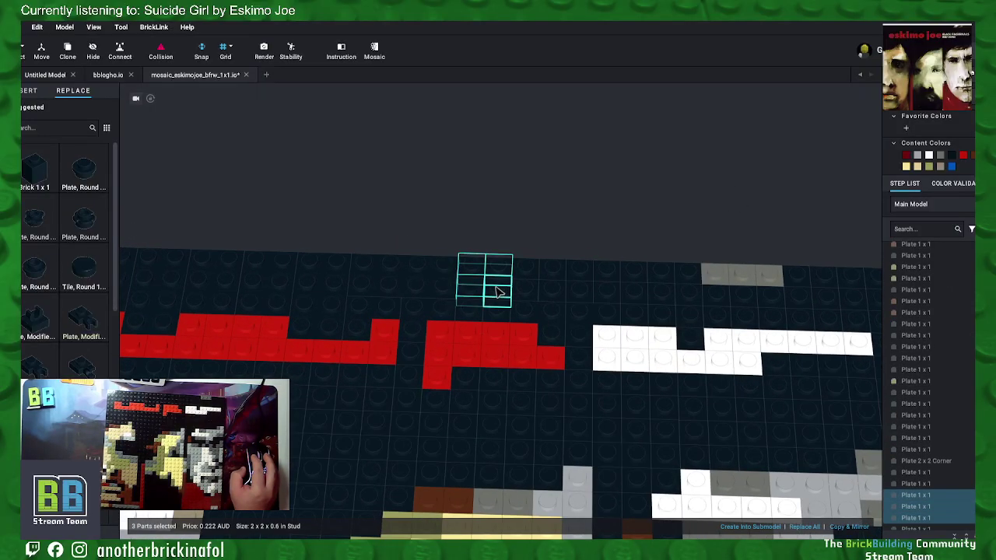
pyautogui.click(498, 319)
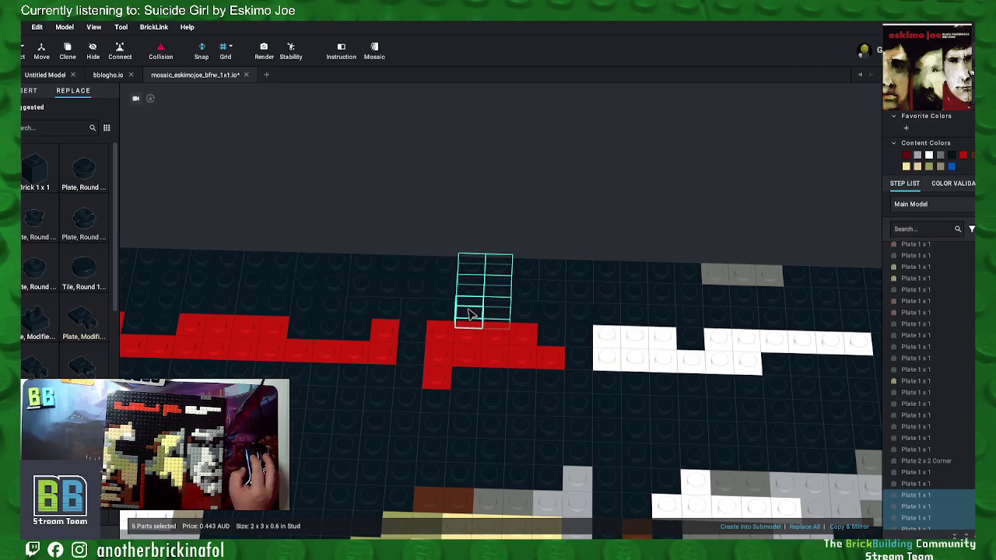
pyautogui.rightClick(471, 310)
pyautogui.click(487, 391)
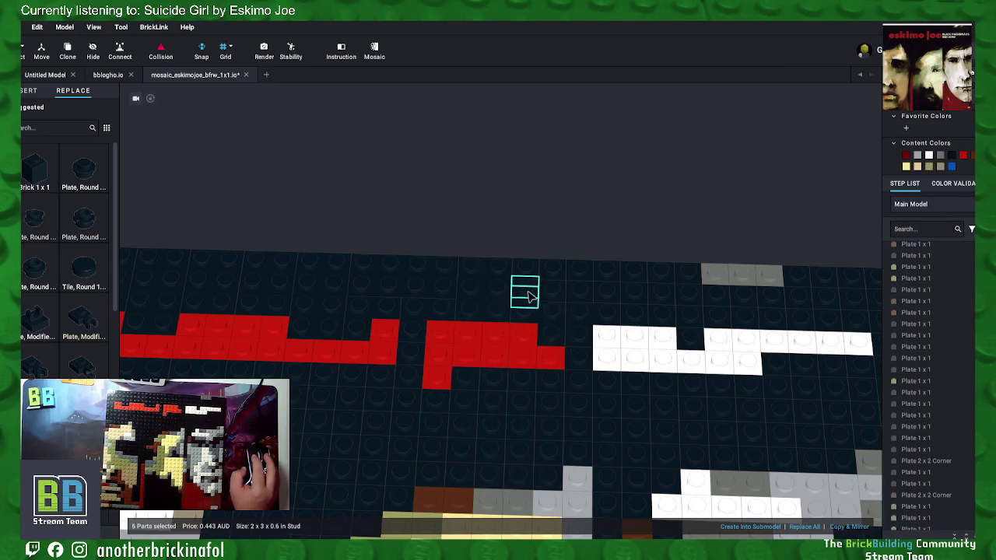
# Step: Merge the eight dark plates in the top two rows above the gap between the red and white words into a horizontal 2x4 plate
pyautogui.moveTo(524, 288); pyautogui.dragTo(583, 274)
pyautogui.keyDown('ctrl'); pyautogui.click(600, 267); pyautogui.keyUp('ctrl')
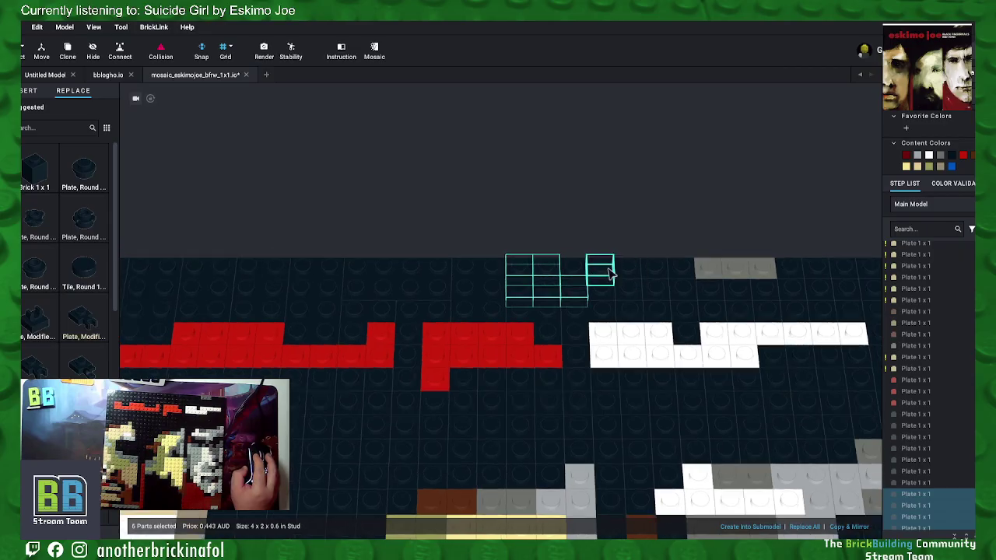
pyautogui.keyDown('ctrl'); pyautogui.click(600, 289); pyautogui.keyUp('ctrl')
pyautogui.rightClick(605, 268)
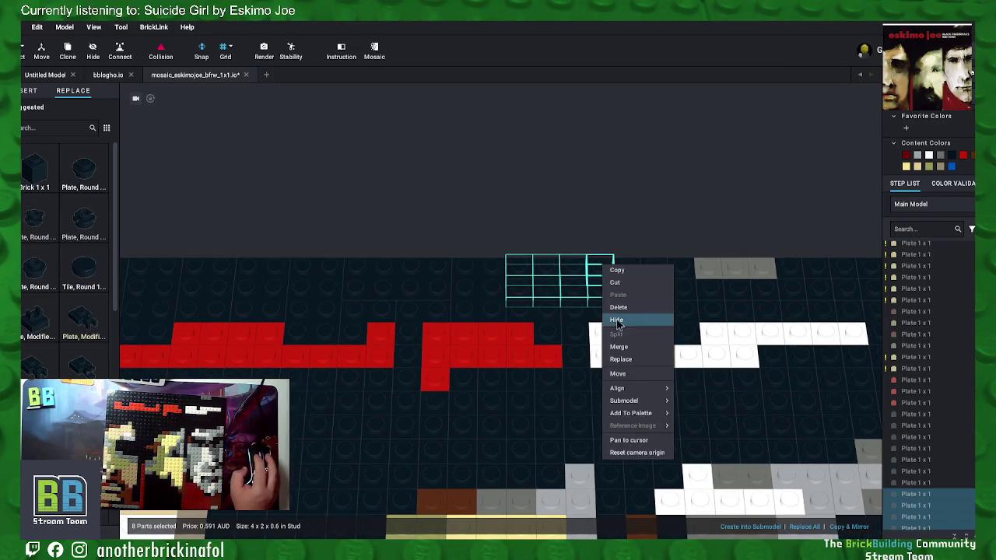
pyautogui.click(622, 347)
# Step: Merge the six dark plates above the white word's second and third columns, up to the top edge, into a 2x3 plate
pyautogui.click(634, 266)
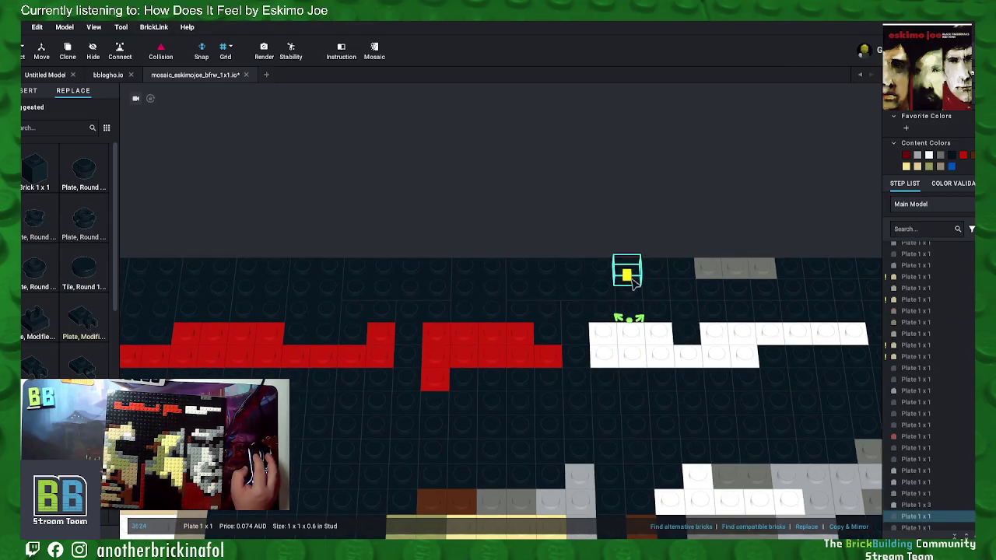
pyautogui.keyDown('ctrl'); pyautogui.click(635, 299); pyautogui.keyUp('ctrl')
pyautogui.keyDown('ctrl'); pyautogui.click(655, 265); pyautogui.keyUp('ctrl')
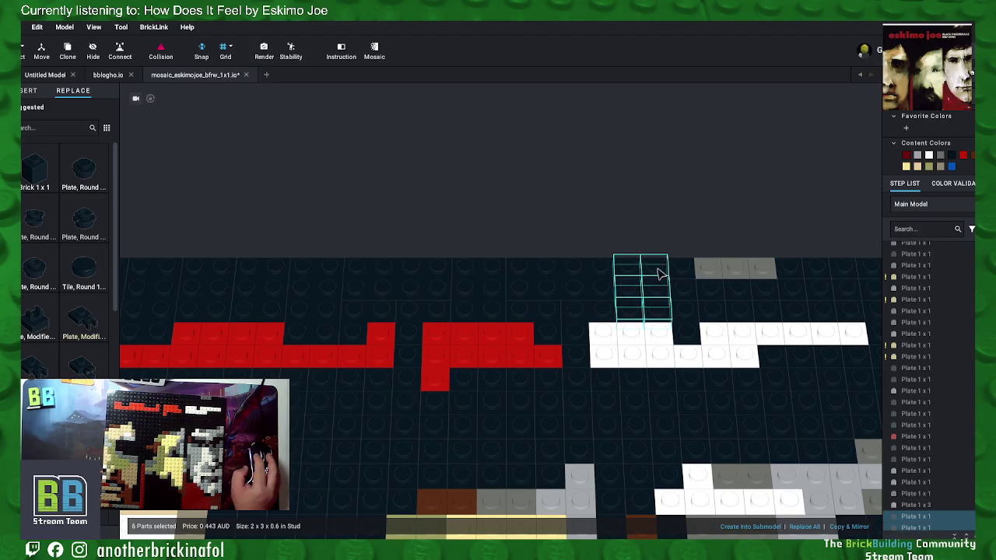
pyautogui.rightClick(660, 270)
pyautogui.click(687, 354)
# Step: Merge the three dark plates around the lower-left corner of the grey strip on the top edge into a 2x2 corner plate
pyautogui.click(682, 273)
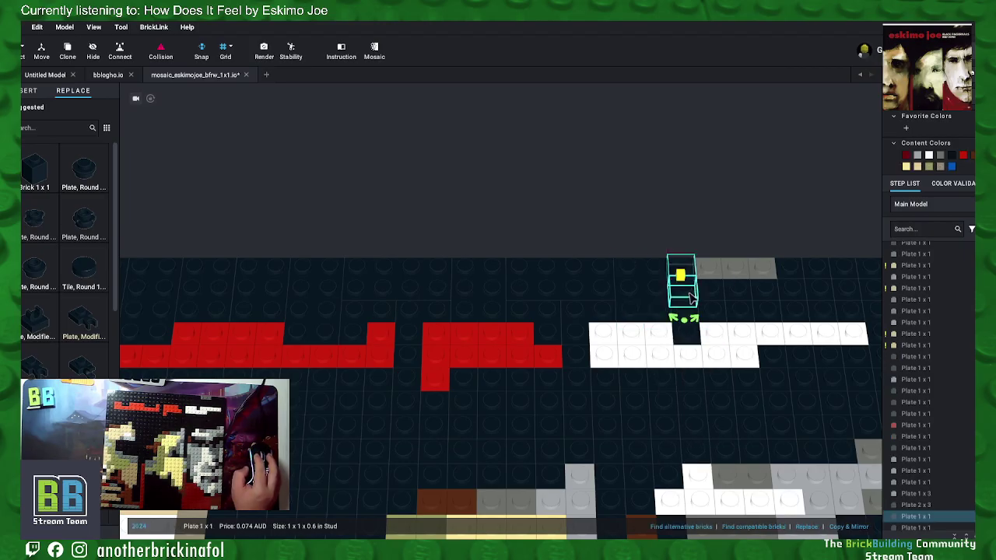
pyautogui.keyDown('ctrl'); pyautogui.click(710, 289); pyautogui.keyUp('ctrl')
pyautogui.keyDown('ctrl'); pyautogui.click(687, 321); pyautogui.keyUp('ctrl')
pyautogui.rightClick(711, 290)
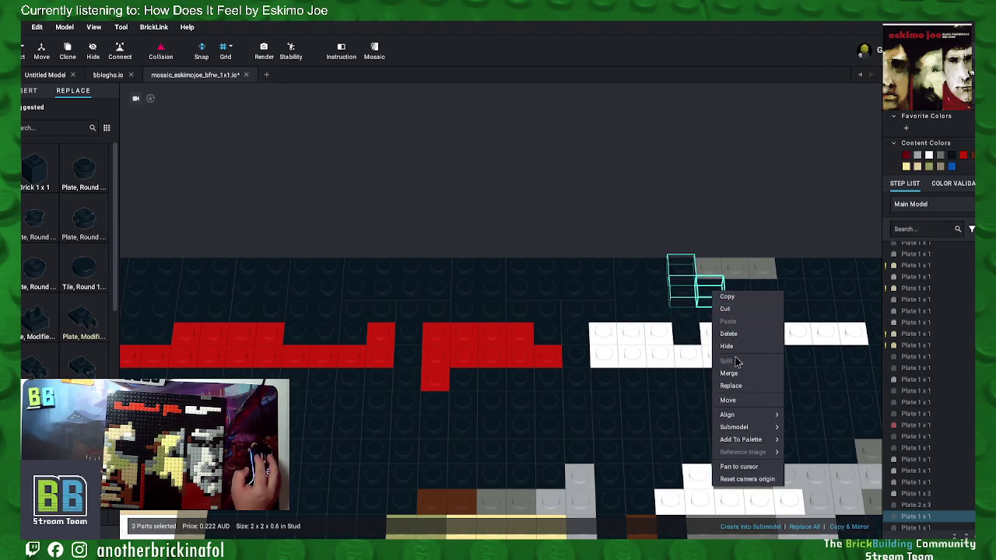
pyautogui.click(731, 373)
# Step: Merge the three dark plates in and above the white word's notch into a 2x2 corner, and the four beneath the grey strip into a 2x2 plate
pyautogui.click(684, 319)
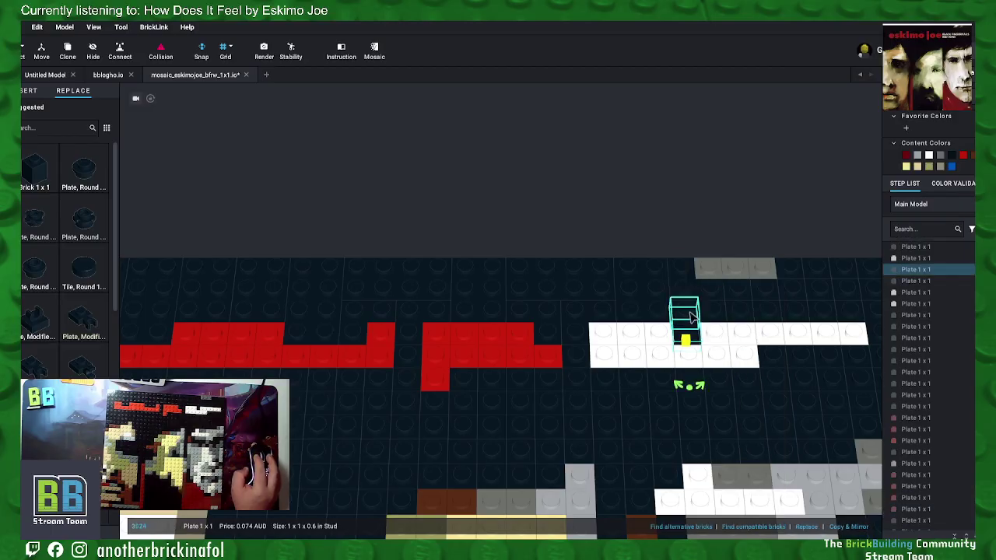
pyautogui.keyDown('ctrl'); pyautogui.click(711, 311); pyautogui.keyUp('ctrl')
pyautogui.rightClick(717, 314)
pyautogui.click(731, 393)
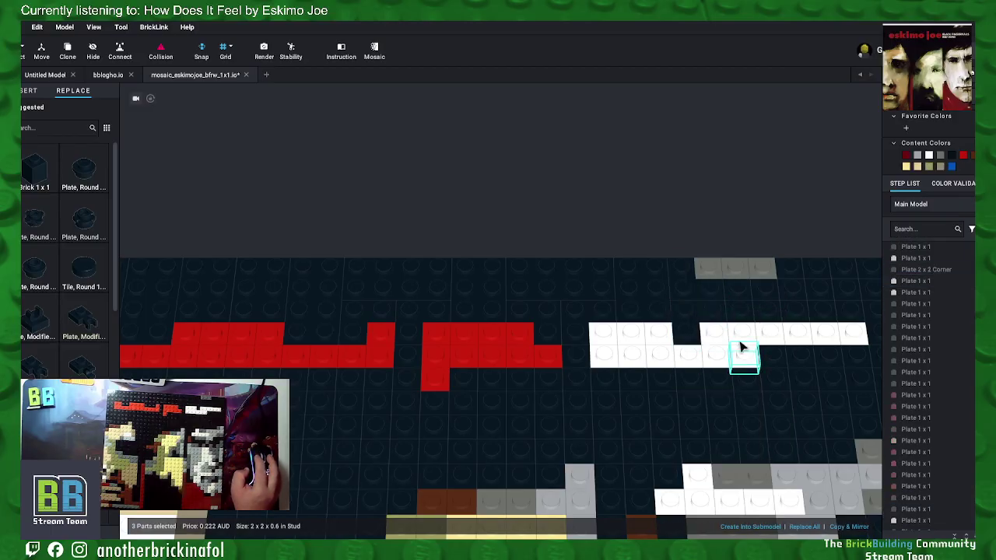
pyautogui.rightClick(770, 317)
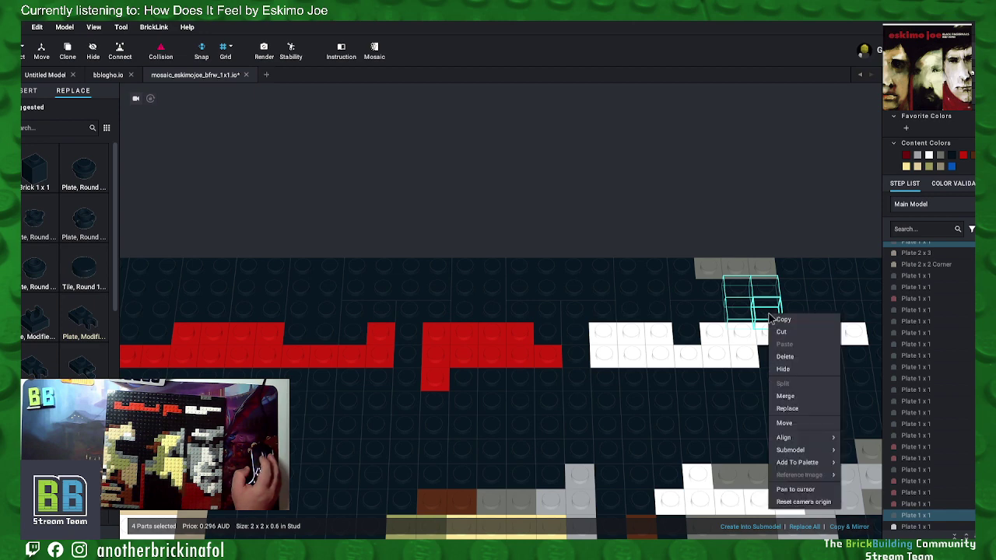
pyautogui.click(799, 395)
# Step: Merge the six dark plates immediately right of the grey strip, down to the white lettering, into a 2x3 plate
pyautogui.moveTo(829, 246); pyautogui.dragTo(731, 263, button='right')
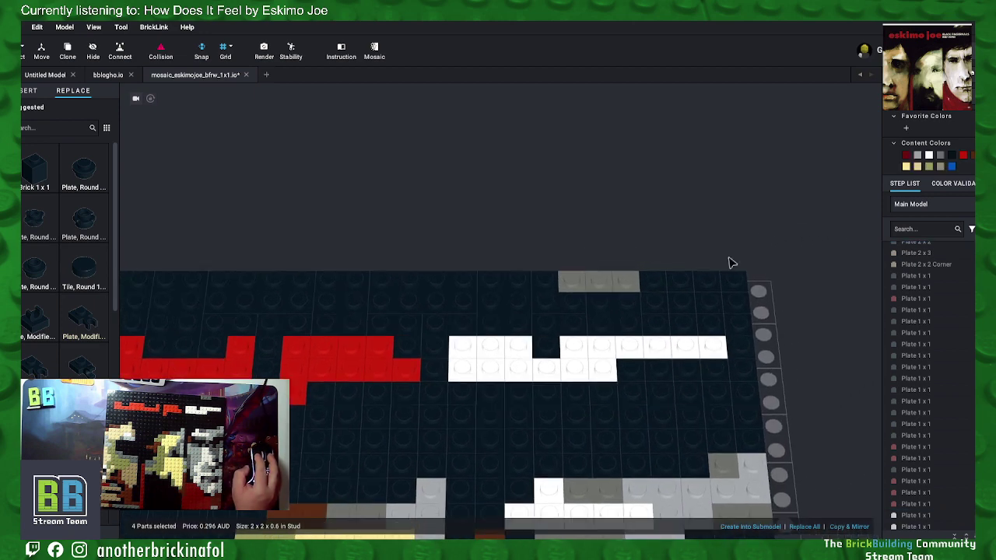
pyautogui.moveTo(655, 285)
pyautogui.mouseDown()
pyautogui.moveTo(658, 307)
pyautogui.moveTo(676, 329)
pyautogui.mouseUp()
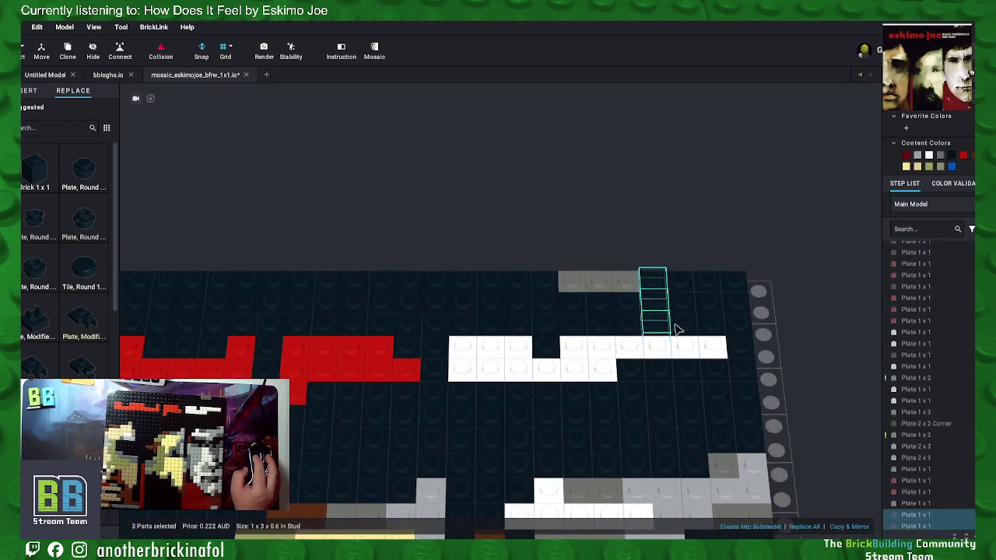
pyautogui.rightClick(688, 284)
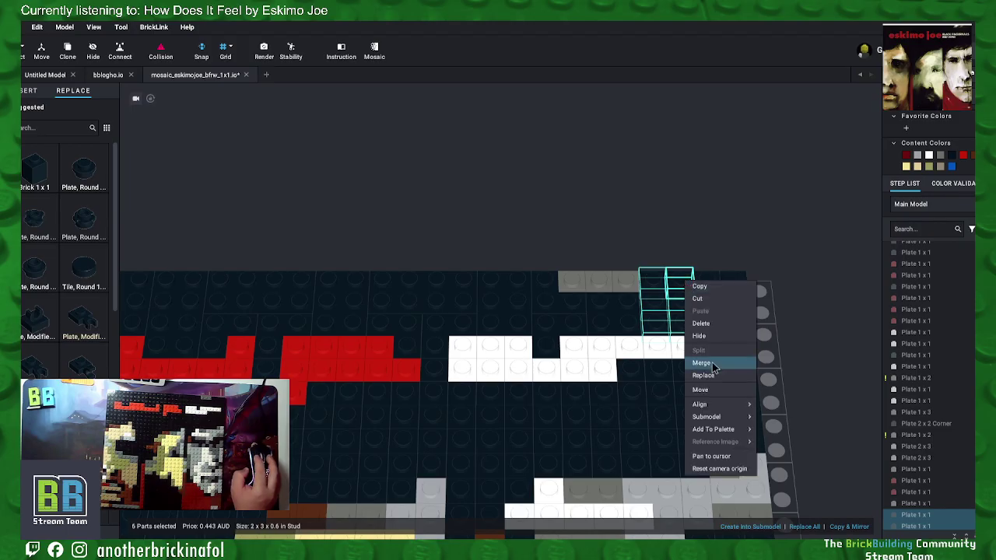
pyautogui.click(709, 363)
# Step: Merge the six dark plates in the mosaic's top-right corner into a 2x3 plate
pyautogui.moveTo(720, 330); pyautogui.dragTo(712, 282)
pyautogui.keyDown('ctrl'); pyautogui.click(741, 326); pyautogui.keyUp('ctrl')
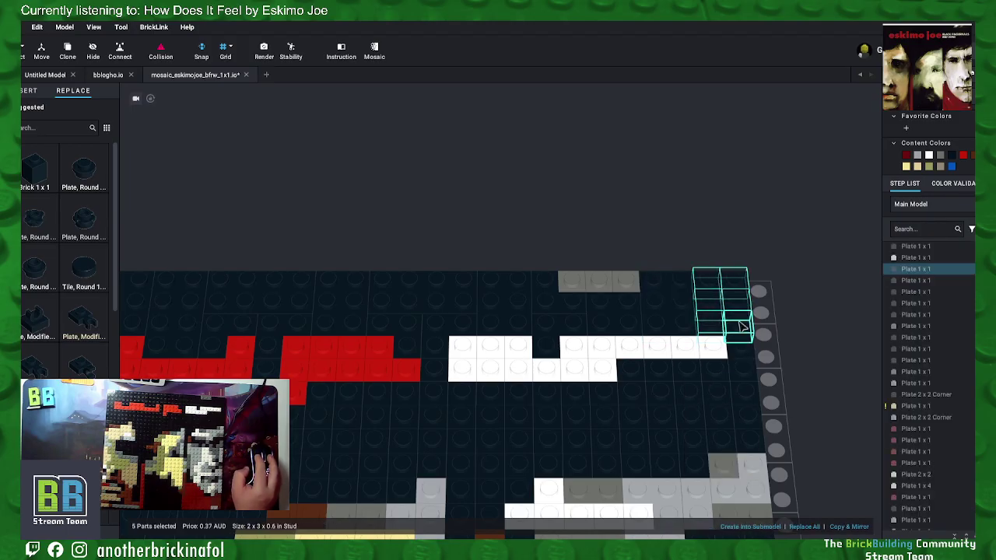
pyautogui.rightClick(741, 325)
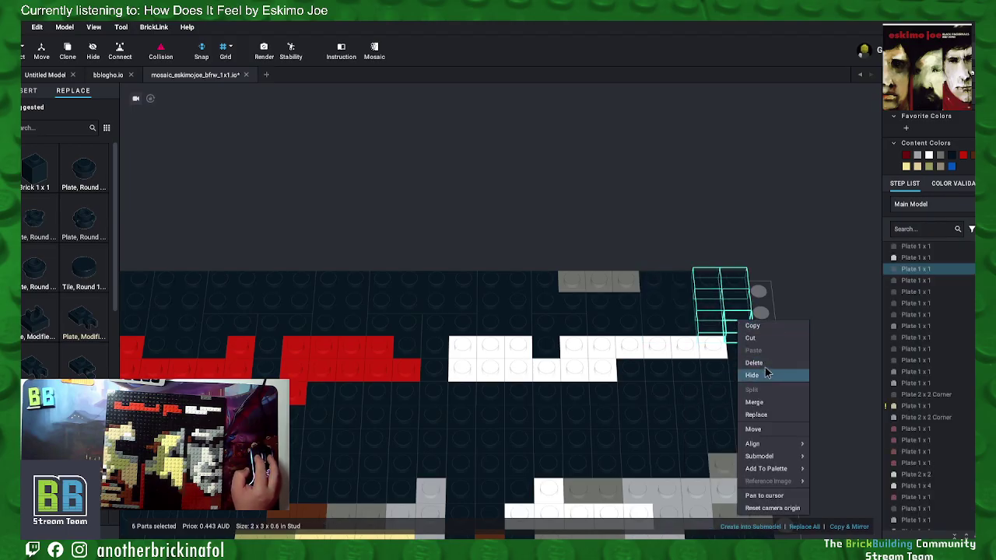
pyautogui.click(748, 397)
# Step: Merge the three dark plates wrapping around the lower-right end of the white lettering into a 2x2 corner plate
pyautogui.moveTo(741, 394); pyautogui.dragTo(747, 350)
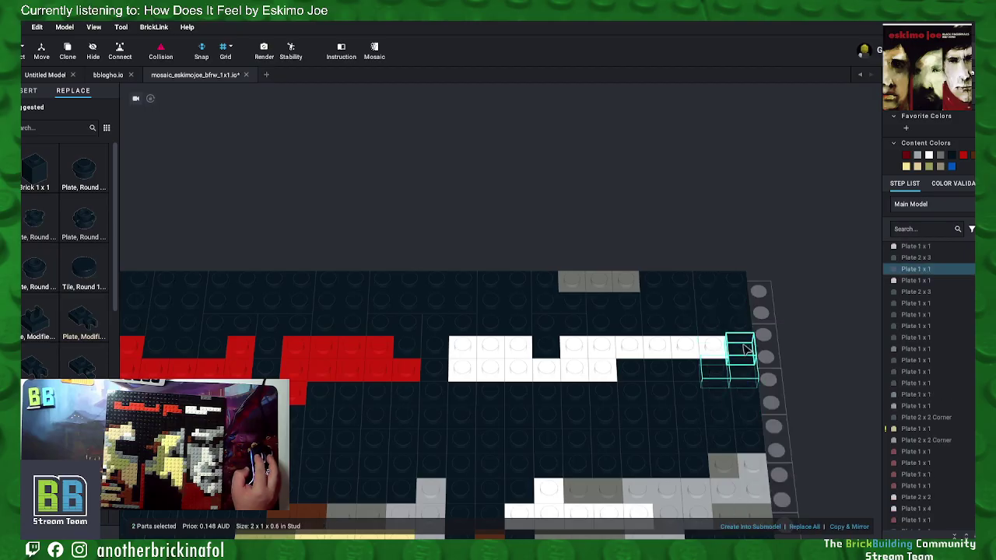
pyautogui.rightClick(747, 350)
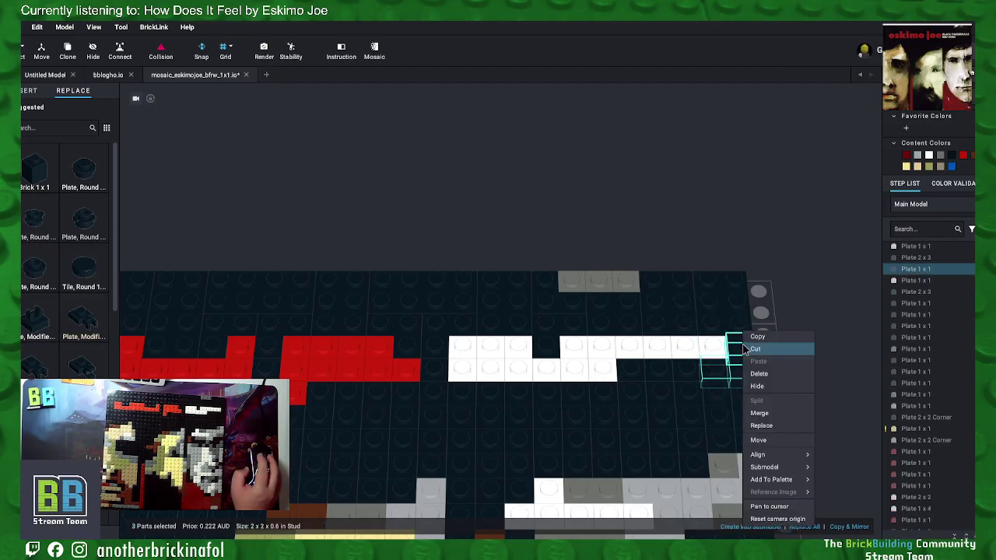
pyautogui.click(757, 413)
# Step: Merge the six dark plates on the mosaic's right edge, between the new corner plate and the grey area below, into a 2x3 plate
pyautogui.click(723, 400)
pyautogui.keyDown('shift'); pyautogui.click(747, 416); pyautogui.keyUp('shift')
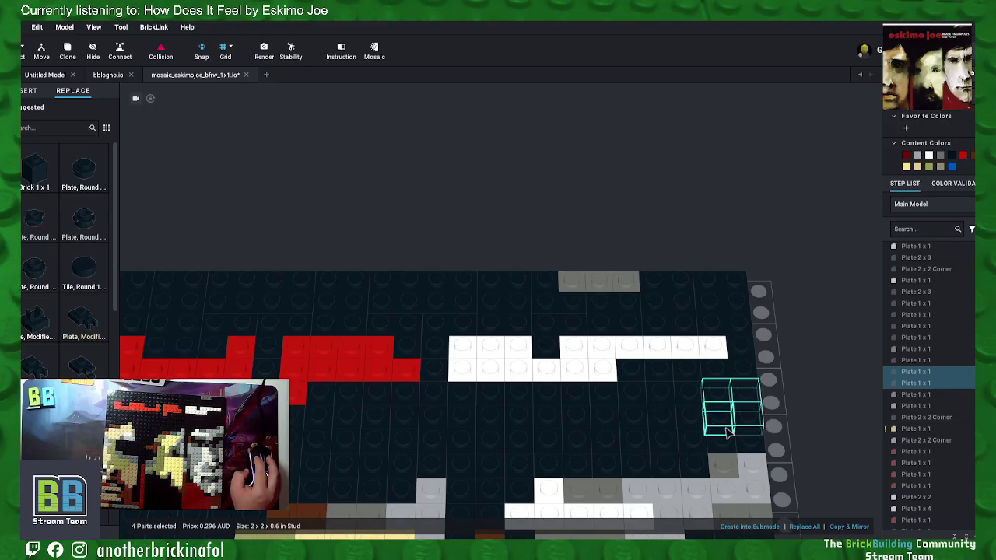
pyautogui.keyDown('shift'); pyautogui.click(727, 433); pyautogui.keyUp('shift')
pyautogui.rightClick(752, 441)
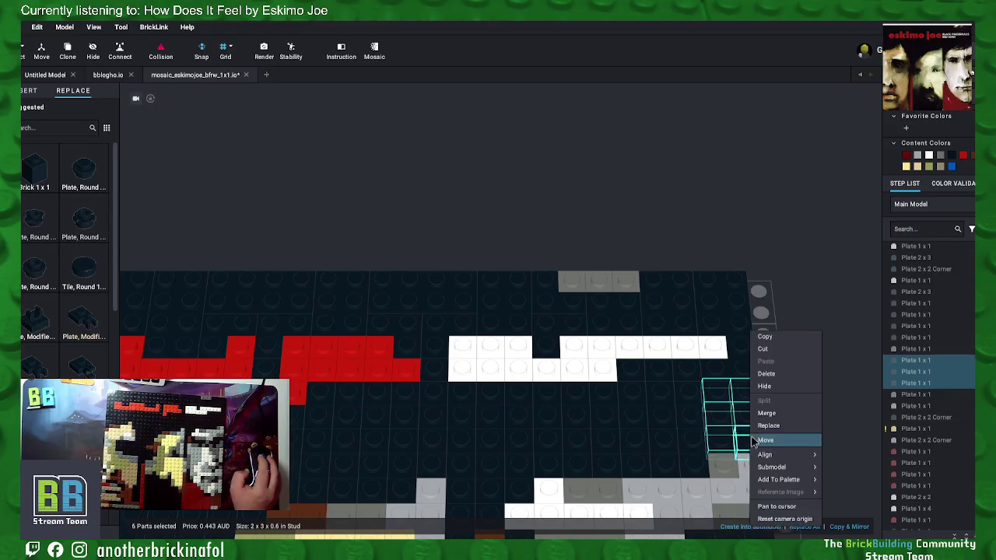
pyautogui.click(766, 413)
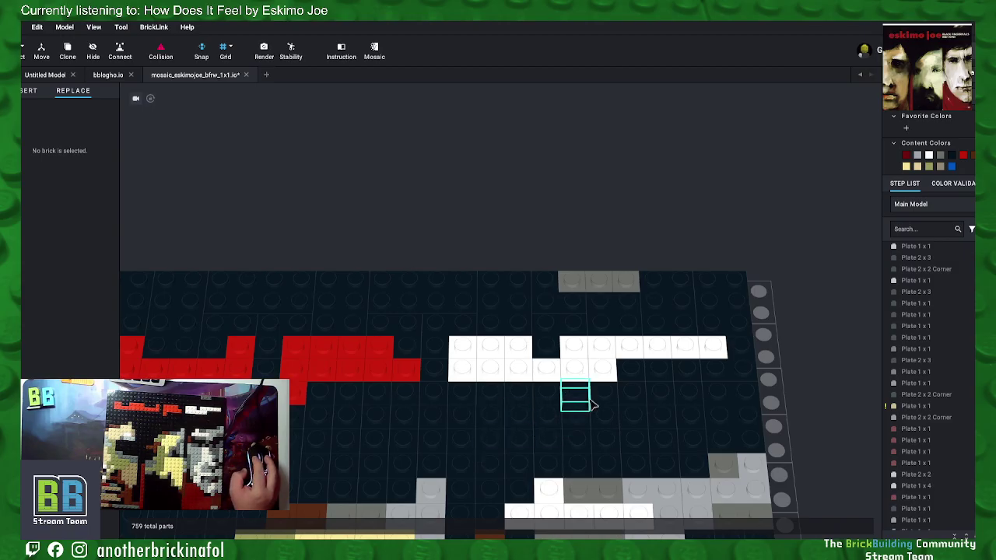
# Step: Merge the last four white plates in the upper row of the white lettering into a 1x4 plate
pyautogui.moveTo(599, 394)
pyautogui.mouseDown(button='middle')
pyautogui.moveTo(578, 378)
pyautogui.moveTo(596, 378)
pyautogui.mouseUp(button='middle')
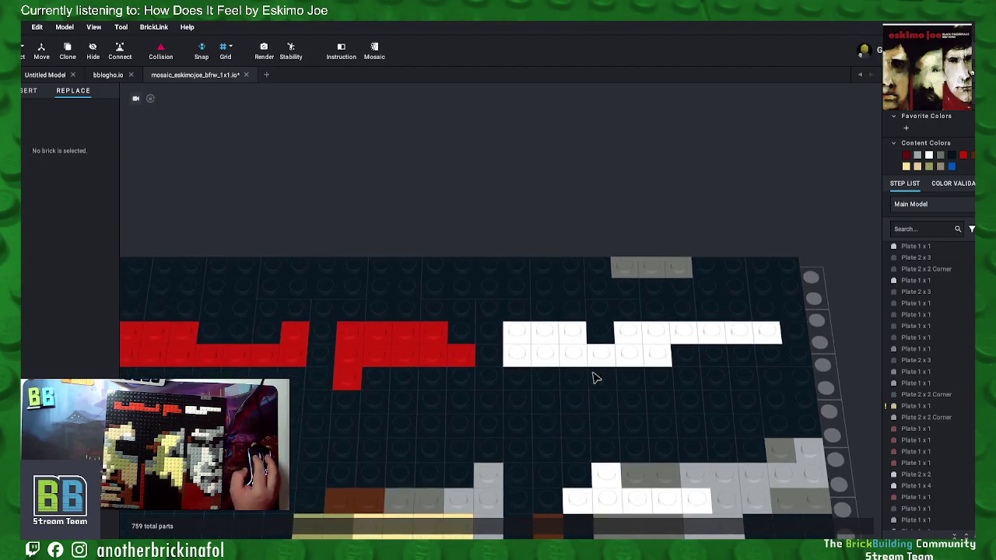
pyautogui.click(704, 334)
pyautogui.keyDown('ctrl'); pyautogui.click(735, 336); pyautogui.keyUp('ctrl')
pyautogui.rightClick(759, 335)
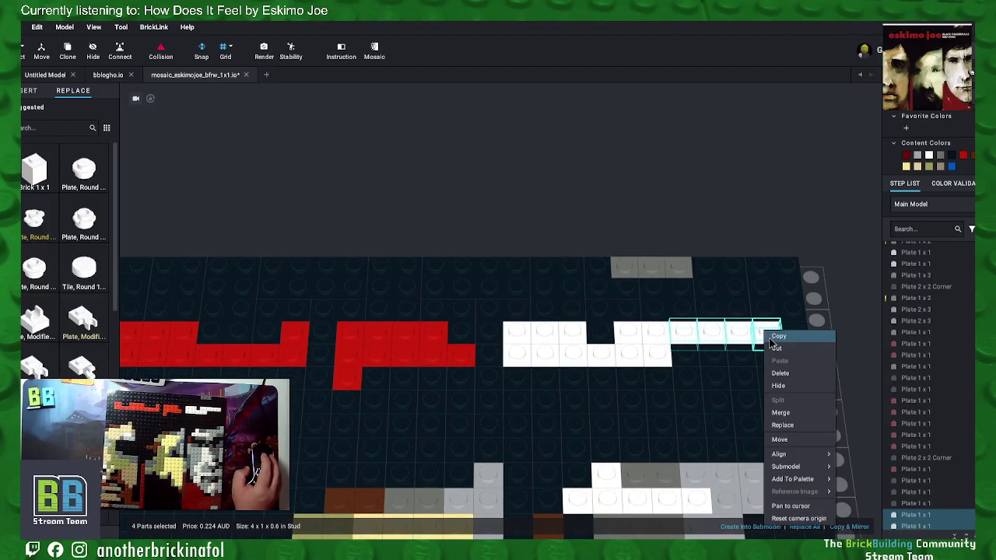
pyautogui.click(799, 412)
# Step: Merge the first four plates of the white lettering into a 2x2 plate and the next three into a 2x2 corner plate
pyautogui.click(529, 341)
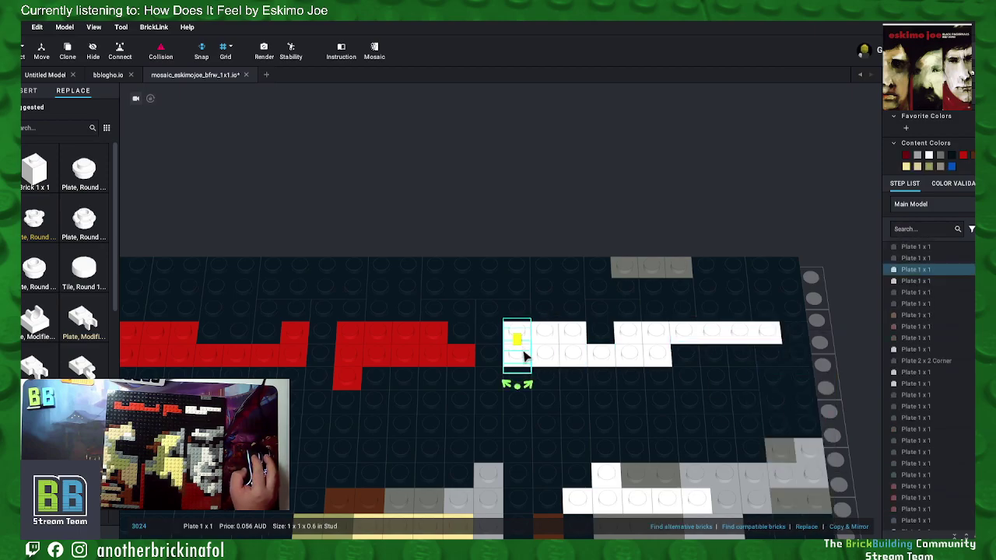
pyautogui.keyDown('ctrl'); pyautogui.click(533, 356); pyautogui.keyUp('ctrl')
pyautogui.rightClick(550, 335)
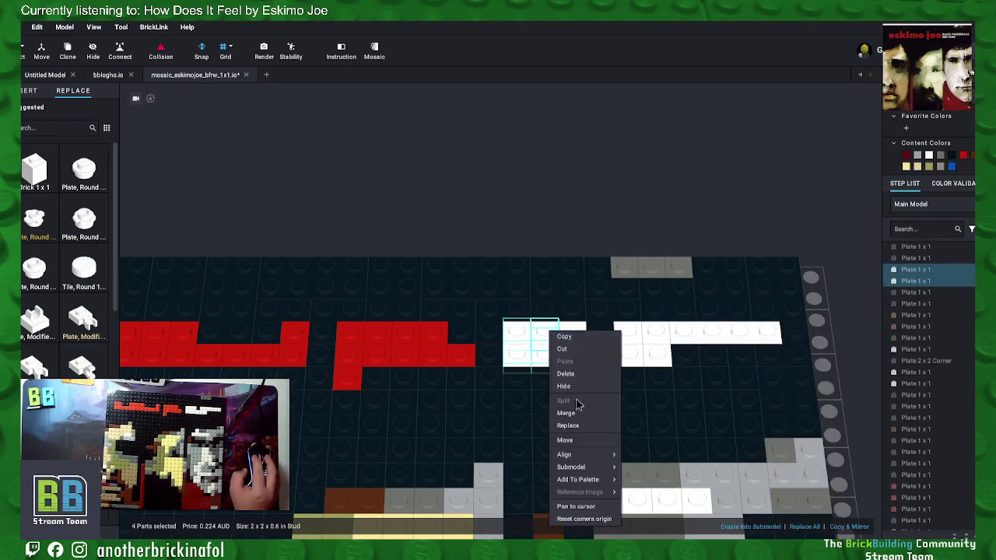
pyautogui.click(577, 411)
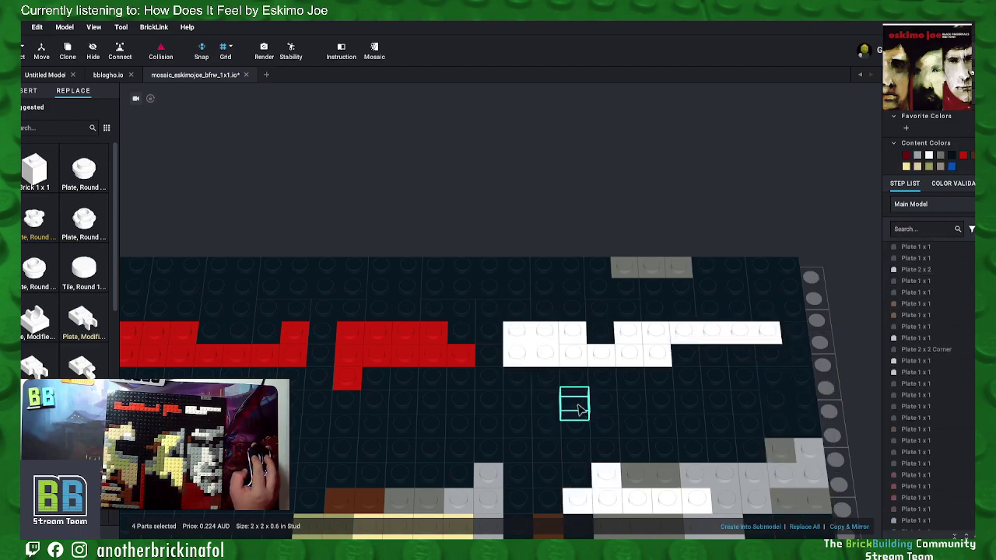
pyautogui.rightClick(601, 361)
pyautogui.click(623, 414)
# Step: Merge the four white plates between the new corner plate and the 1x4 plate of the white lettering into a 2x2 plate
pyautogui.click(638, 359)
pyautogui.keyDown('ctrl'); pyautogui.click(634, 330); pyautogui.keyUp('ctrl')
pyautogui.keyDown('ctrl'); pyautogui.click(655, 331); pyautogui.keyUp('ctrl')
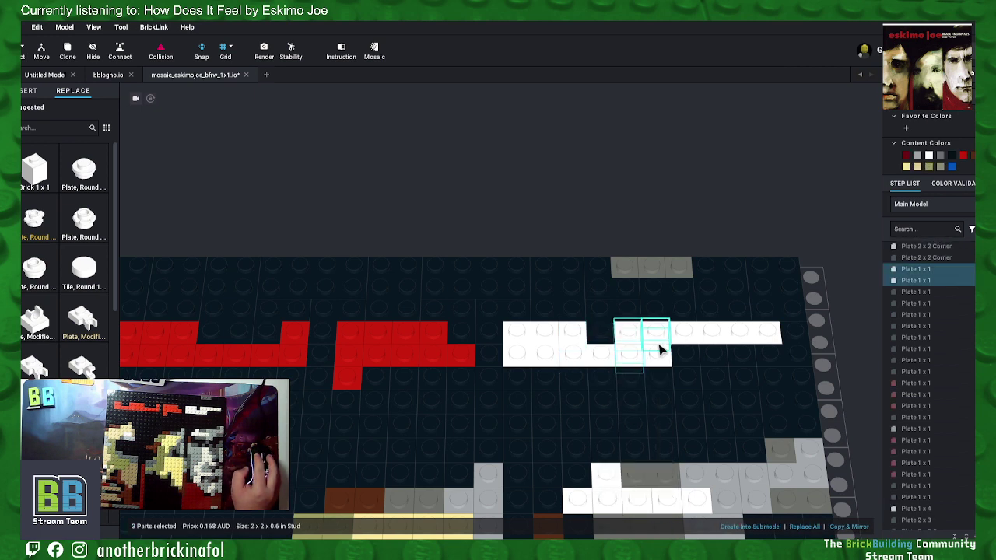
pyautogui.rightClick(660, 365)
pyautogui.click(686, 416)
pyautogui.click(433, 336)
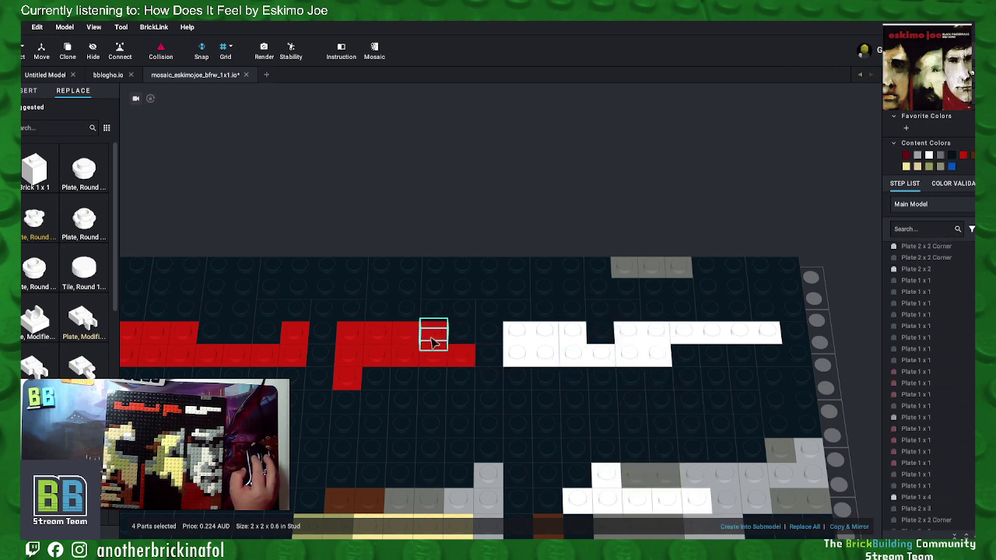
pyautogui.keyDown('ctrl'); pyautogui.click(432, 358); pyautogui.keyUp('ctrl')
pyautogui.keyDown('ctrl'); pyautogui.click(459, 360); pyautogui.keyUp('ctrl')
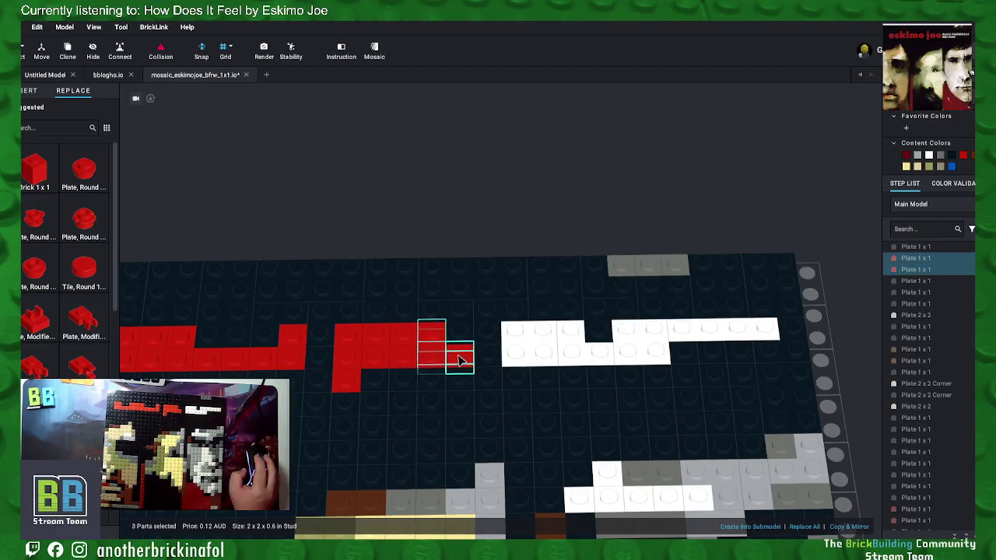
pyautogui.click(378, 357)
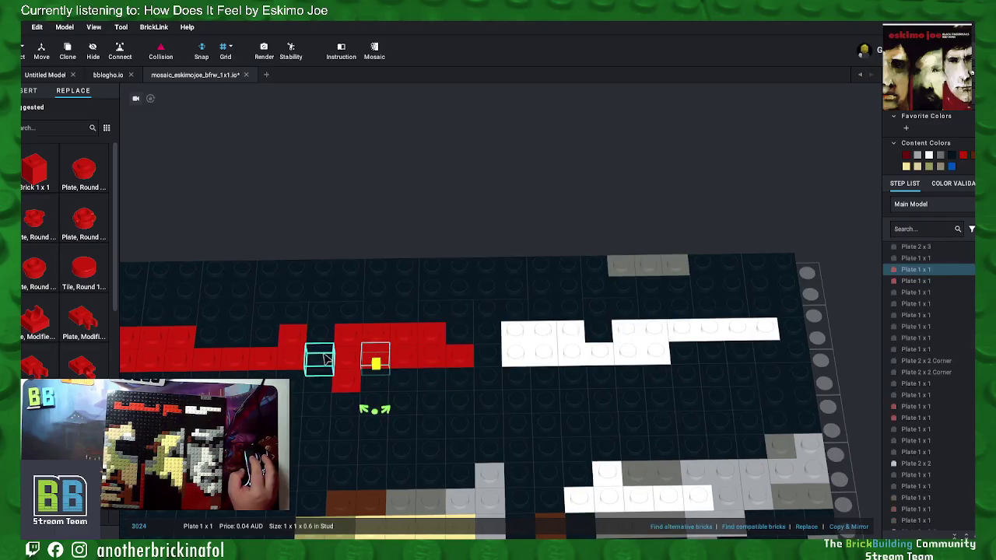
# Step: Merge the three red plates at the right end of the long red letter group into a 2x2 corner plate
pyautogui.click(275, 336)
pyautogui.click(295, 337)
pyautogui.keyDown('ctrl'); pyautogui.click(294, 361); pyautogui.keyUp('ctrl')
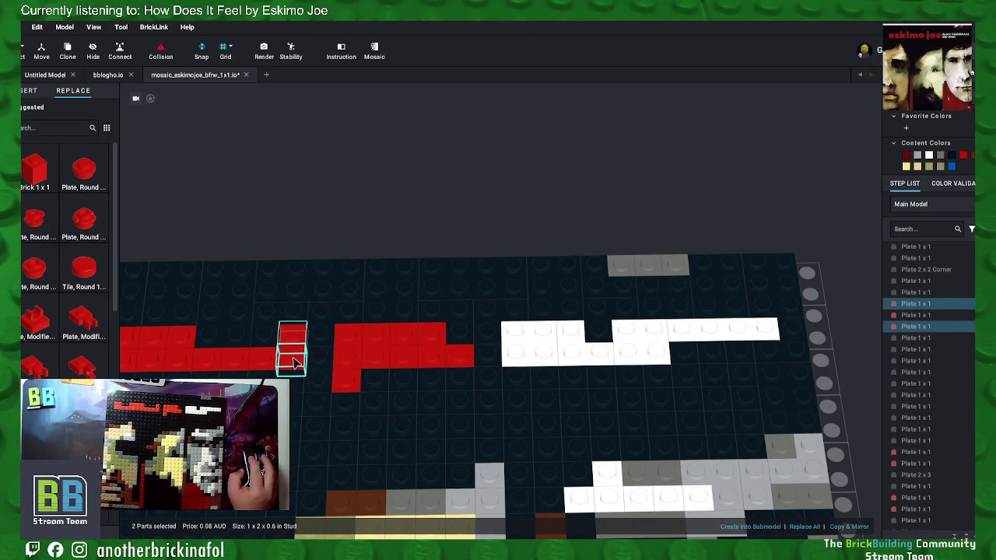
pyautogui.keyDown('ctrl'); pyautogui.click(265, 361); pyautogui.keyUp('ctrl')
pyautogui.rightClick(266, 364)
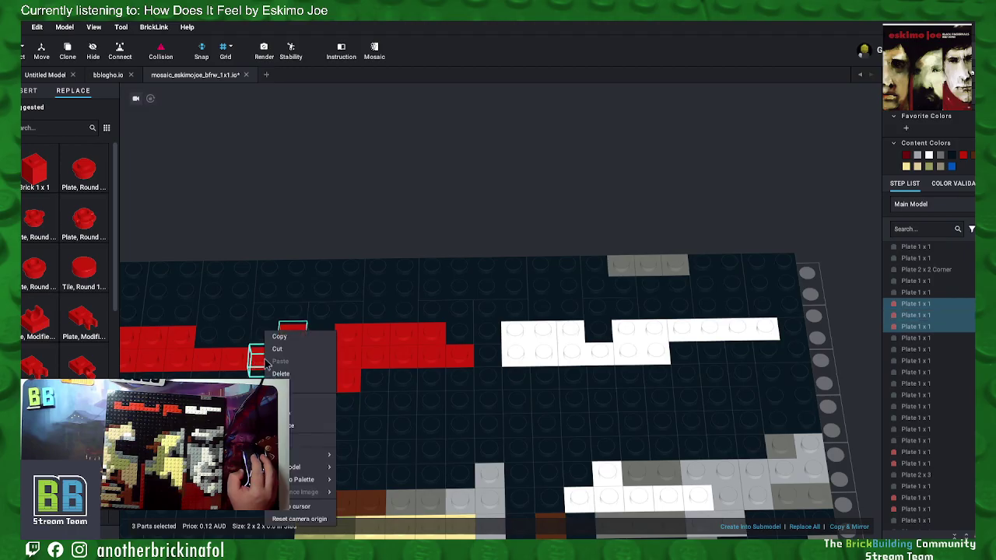
pyautogui.click(292, 415)
pyautogui.moveTo(272, 343); pyautogui.dragTo(356, 350, button='middle')
pyautogui.click(304, 357)
pyautogui.keyDown('ctrl'); pyautogui.click(308, 378); pyautogui.keyUp('ctrl')
pyautogui.keyDown('ctrl'); pyautogui.click(309, 379); pyautogui.keyUp('ctrl')
pyautogui.keyDown('ctrl'); pyautogui.click(332, 359); pyautogui.keyUp('ctrl')
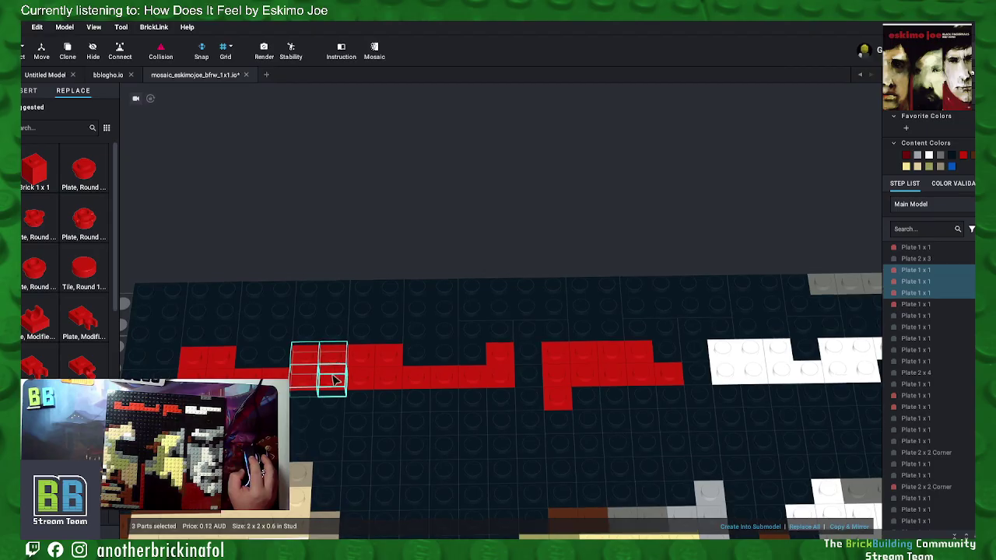
pyautogui.keyDown('ctrl'); pyautogui.click(337, 380); pyautogui.keyUp('ctrl')
pyautogui.keyDown('ctrl'); pyautogui.click(361, 360); pyautogui.keyUp('ctrl')
pyautogui.keyDown('ctrl'); pyautogui.click(366, 380); pyautogui.keyUp('ctrl')
pyautogui.keyDown('ctrl'); pyautogui.click(388, 360); pyautogui.keyUp('ctrl')
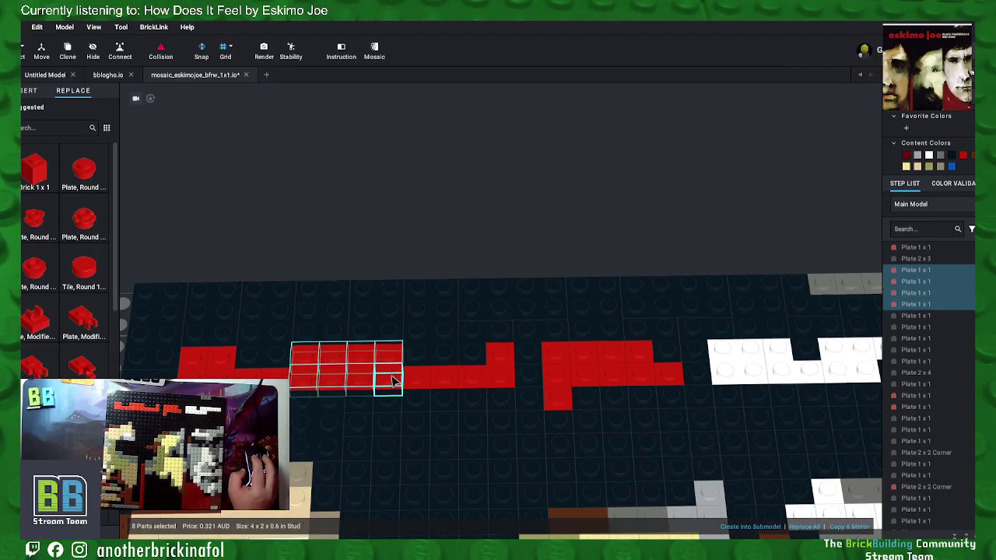
pyautogui.click(343, 323)
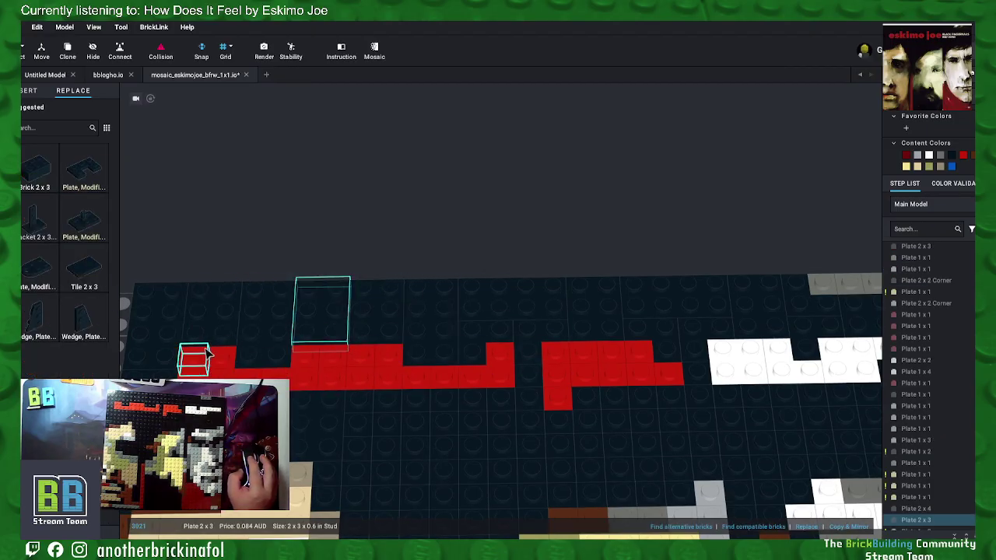
# Step: Merge the four red plates at the left end of the long red letter group into a 2x2 plate
pyautogui.click(194, 356)
pyautogui.keyDown('ctrl'); pyautogui.click(221, 355); pyautogui.keyUp('ctrl')
pyautogui.keyDown('ctrl'); pyautogui.click(224, 368); pyautogui.keyUp('ctrl')
pyautogui.moveTo(204, 371); pyautogui.dragTo(197, 371, button='right')
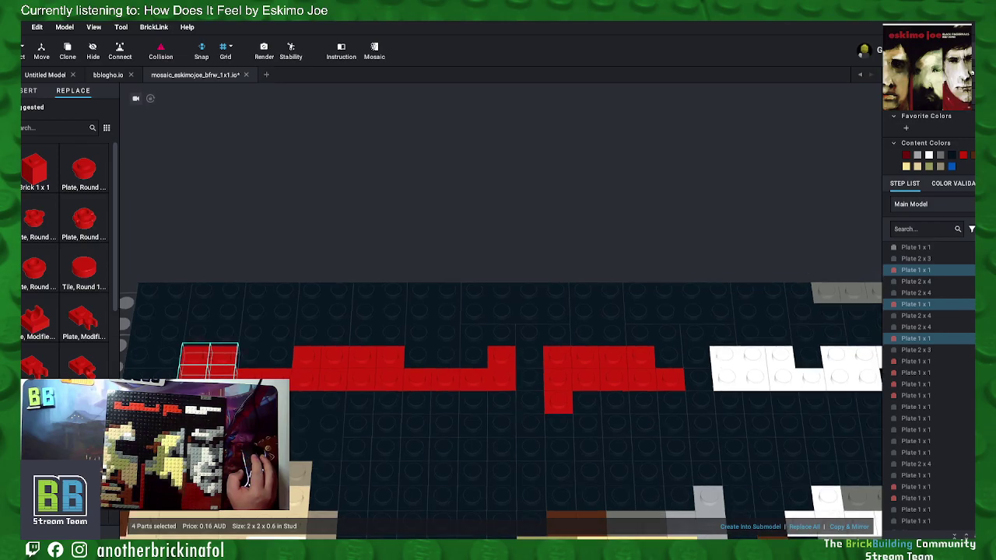
pyautogui.rightClick(218, 331)
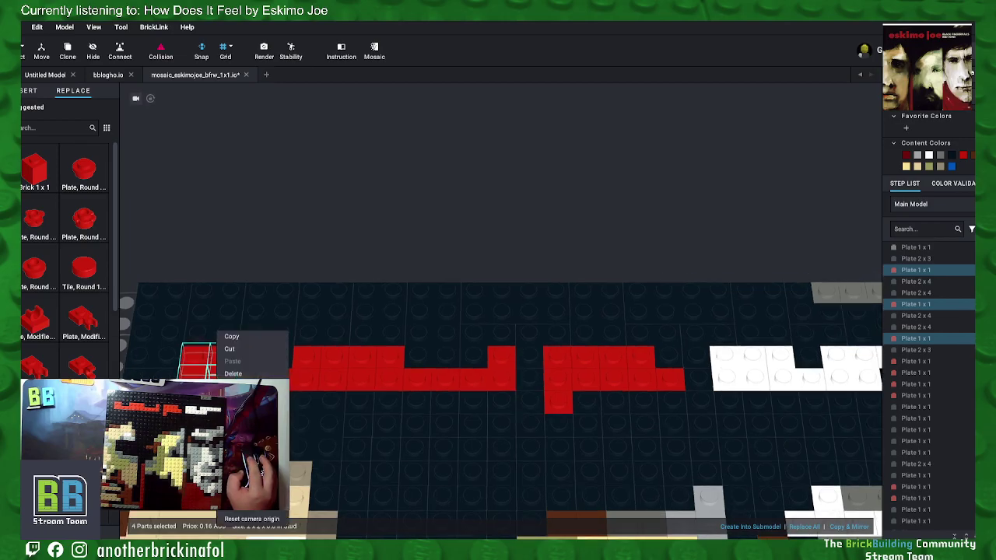
pyautogui.click(248, 436)
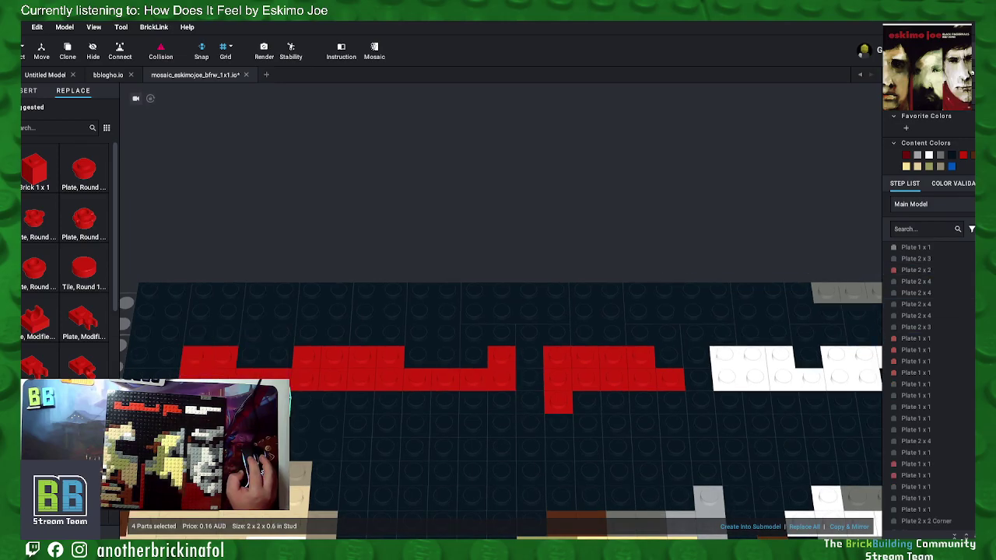
# Step: Merge the two lower-row red plates just right of the new red 2x2 plate into a 1x2 plate
pyautogui.click(250, 376)
pyautogui.keyDown('ctrl'); pyautogui.click(276, 376); pyautogui.keyUp('ctrl')
pyautogui.moveTo(283, 376); pyautogui.dragTo(277, 377, button='right')
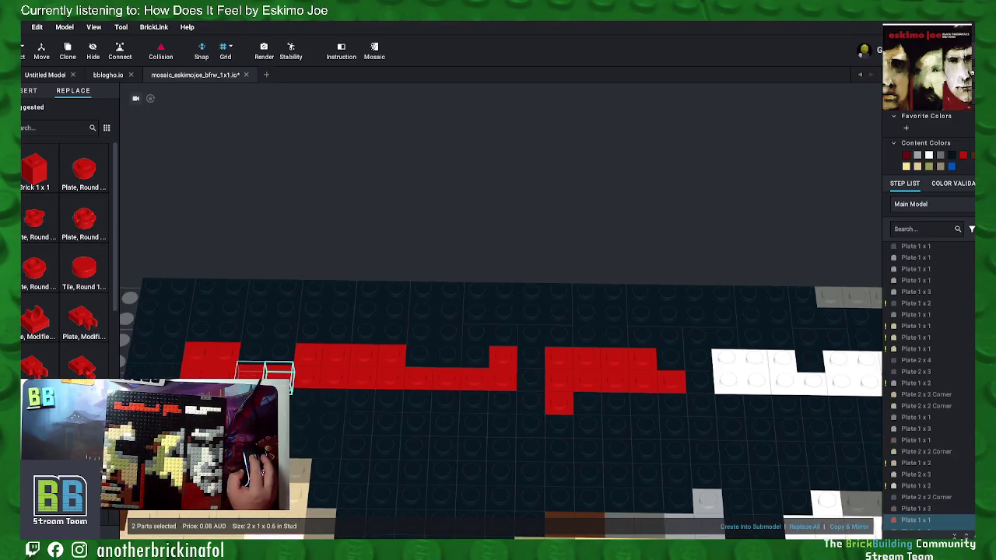
pyautogui.rightClick(277, 377)
pyautogui.click(312, 415)
# Step: Merge the left four plates of the eight-plate red block in the long letter group into a 2x2 plate
pyautogui.click(306, 380)
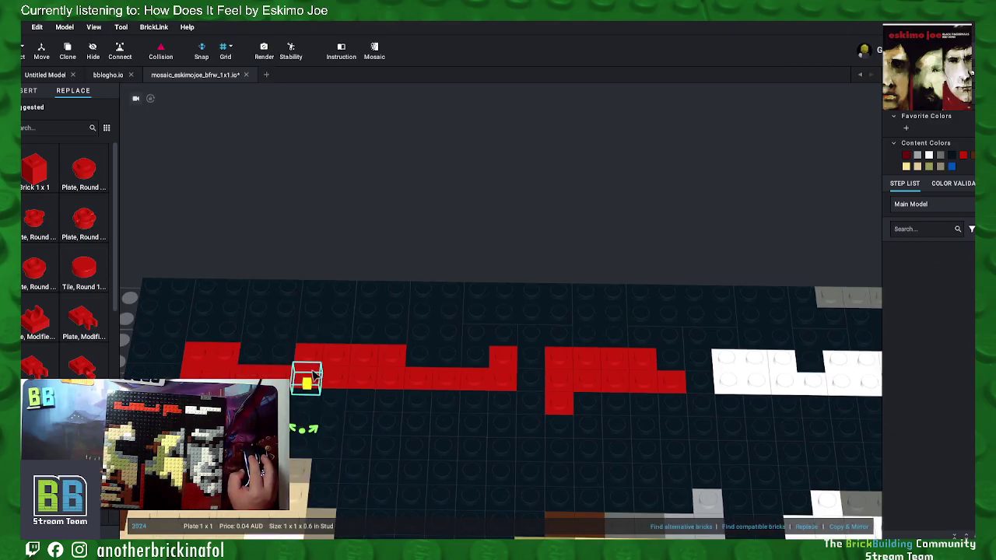
pyautogui.keyDown('ctrl'); pyautogui.click(311, 359); pyautogui.keyUp('ctrl')
pyautogui.keyDown('ctrl'); pyautogui.click(338, 359); pyautogui.keyUp('ctrl')
pyautogui.keyDown('ctrl'); pyautogui.click(336, 382); pyautogui.keyUp('ctrl')
pyautogui.rightClick(335, 382)
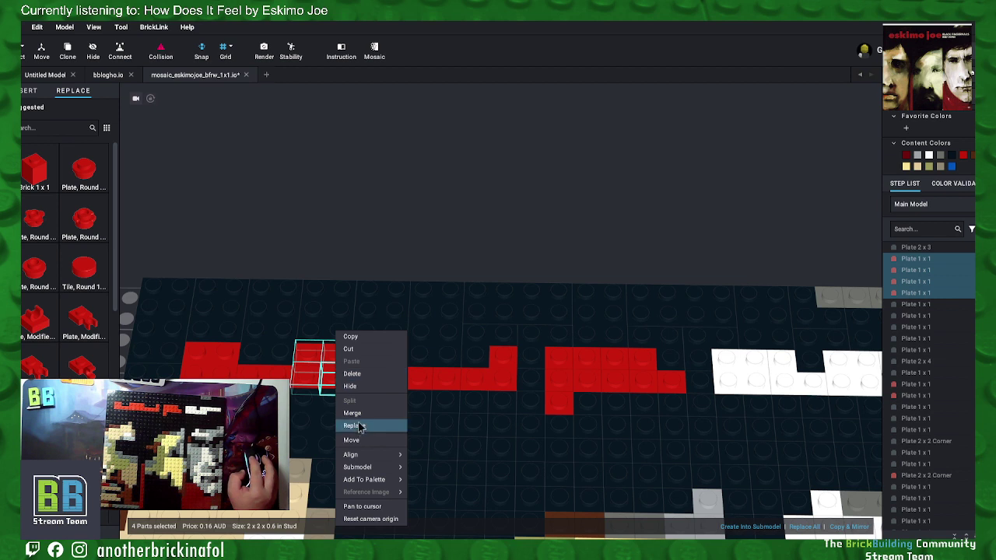
pyautogui.click(359, 414)
# Step: Merge the remaining four plates of the eight-plate red block into a second 2x2 plate
pyautogui.click(365, 380)
pyautogui.keyDown('ctrl'); pyautogui.click(364, 359); pyautogui.keyUp('ctrl')
pyautogui.keyDown('ctrl'); pyautogui.click(391, 364); pyautogui.keyUp('ctrl')
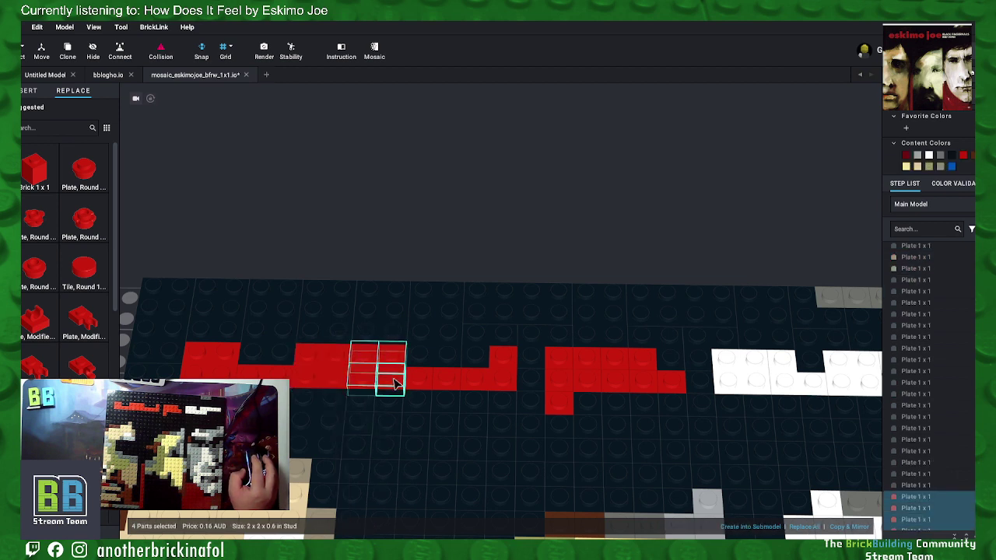
pyautogui.rightClick(397, 382)
pyautogui.click(422, 413)
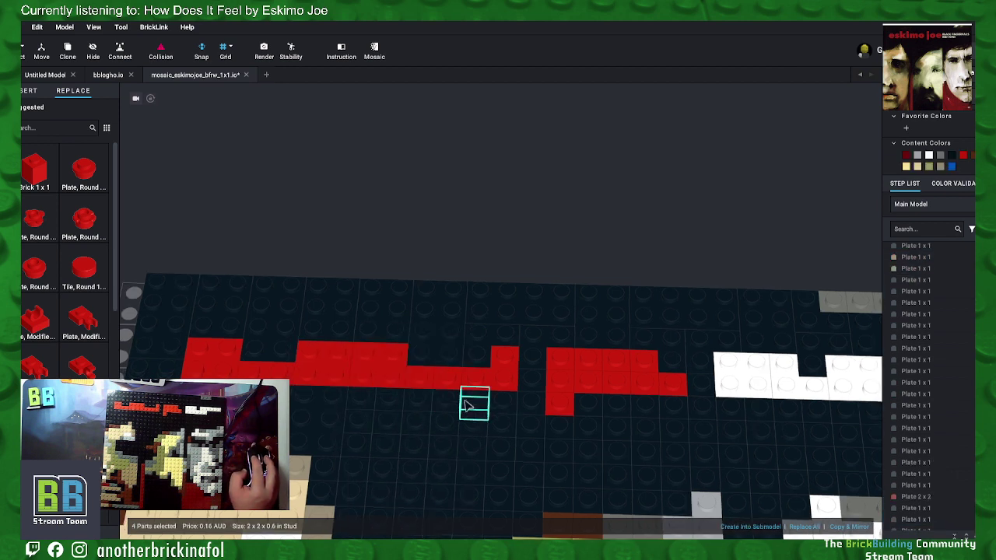
# Step: Merge the two lower-row red plates between the eight-stud block and the end corner plate into a 1x2 plate
pyautogui.click(421, 378)
pyautogui.keyDown('ctrl'); pyautogui.click(448, 381); pyautogui.keyUp('ctrl')
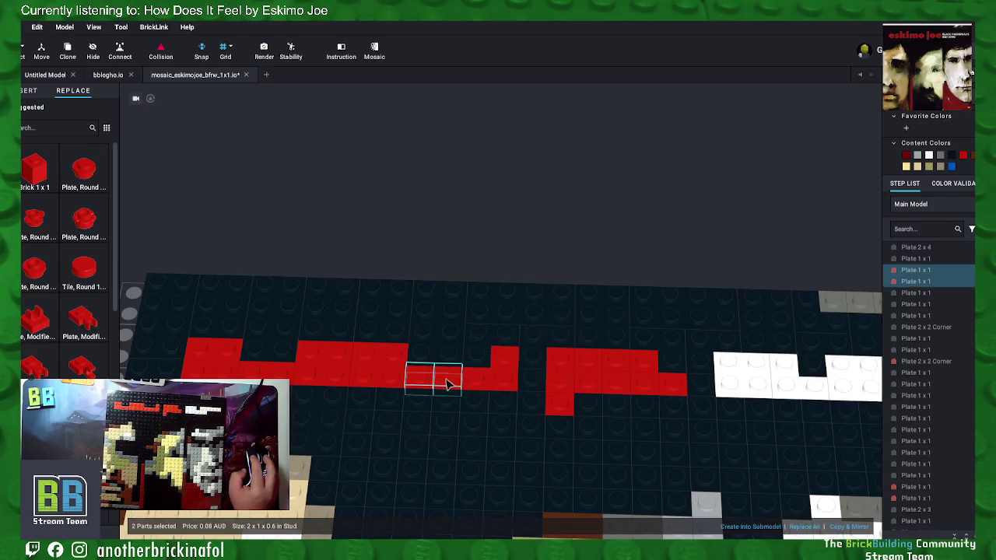
pyautogui.rightClick(447, 381)
pyautogui.click(475, 416)
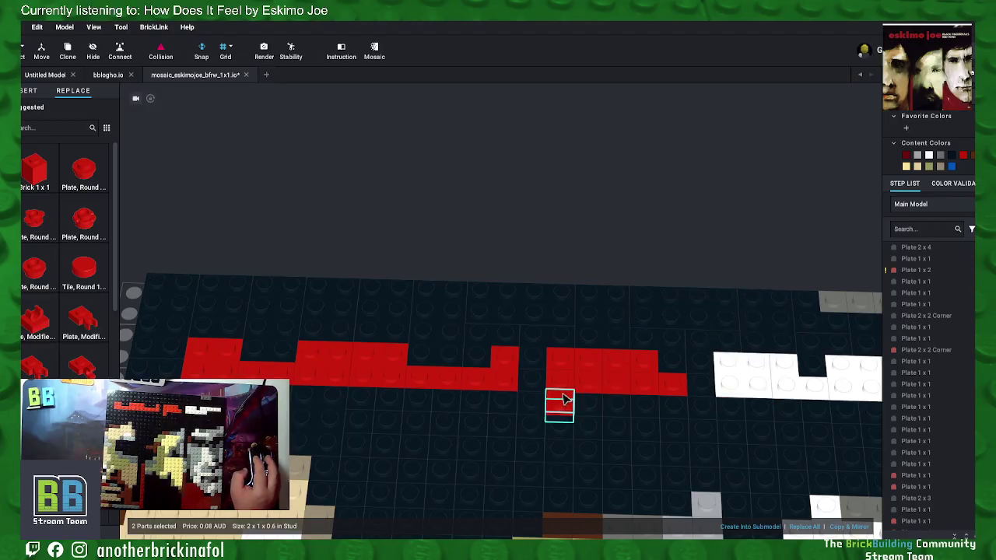
# Step: Merge the four middle red plates of the short red letter group into a 2x2 plate
pyautogui.click(588, 380)
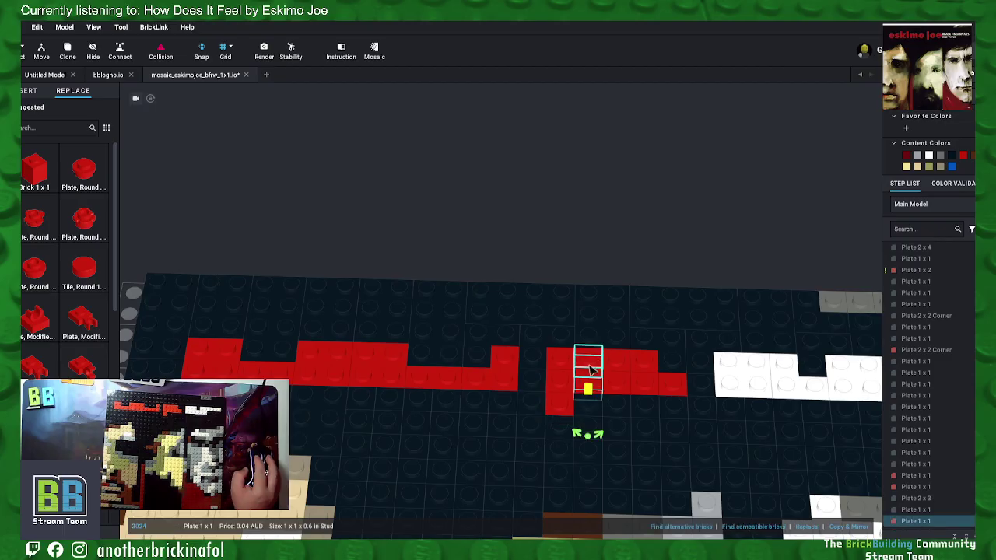
pyautogui.keyDown('ctrl'); pyautogui.click(588, 361); pyautogui.keyUp('ctrl')
pyautogui.keyDown('ctrl'); pyautogui.click(617, 359); pyautogui.keyUp('ctrl')
pyautogui.keyDown('ctrl'); pyautogui.click(618, 380); pyautogui.keyUp('ctrl')
pyautogui.rightClick(618, 380)
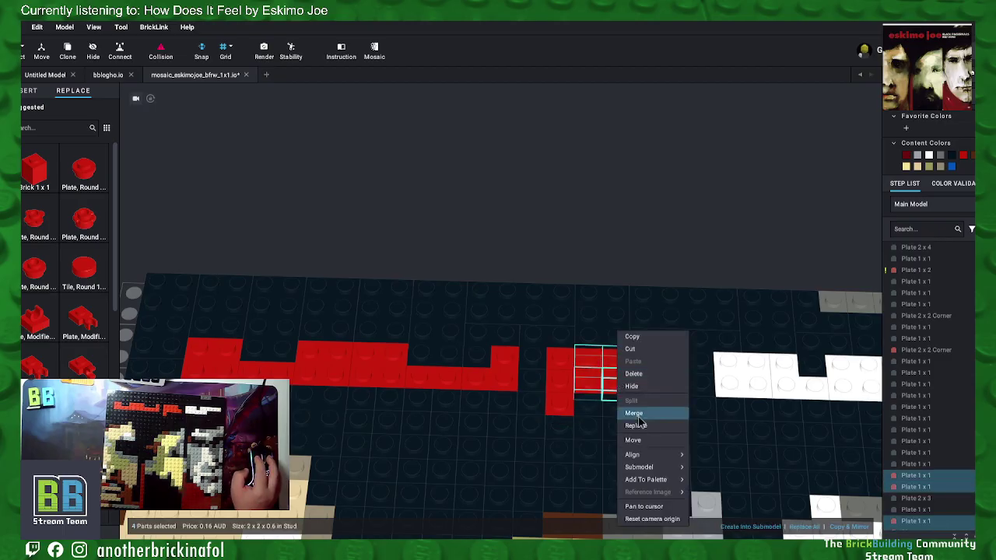
pyautogui.click(633, 413)
# Step: Merge the three red plates at the right end of the short red letter group into a 2x2 corner plate
pyautogui.keyDown('ctrl'); pyautogui.click(681, 391); pyautogui.keyUp('ctrl')
pyautogui.rightClick(680, 390)
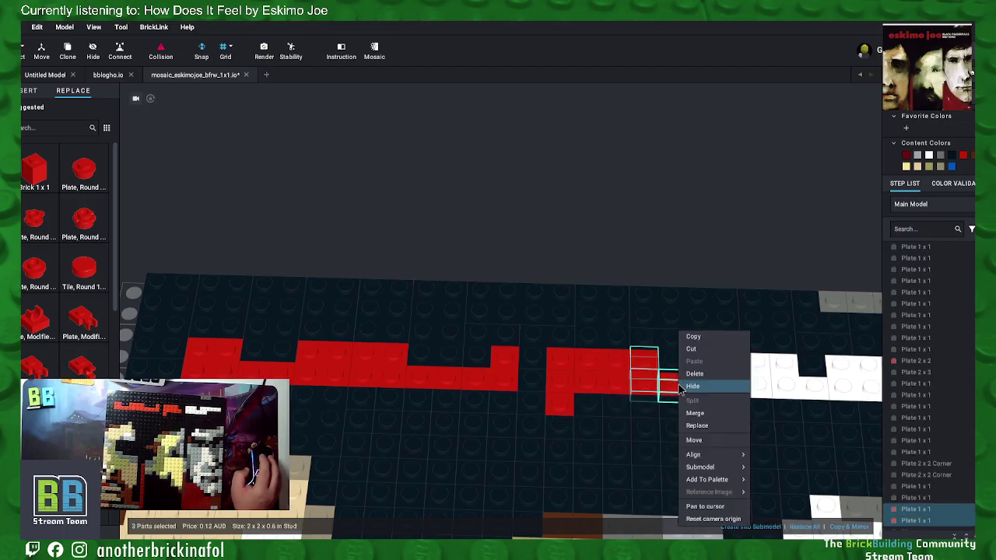
pyautogui.click(705, 416)
# Step: Merge the three stacked red plates at the left edge of the short red letter group into a 1x3 plate
pyautogui.click(567, 365)
pyautogui.keyDown('ctrl'); pyautogui.click(566, 382); pyautogui.keyUp('ctrl')
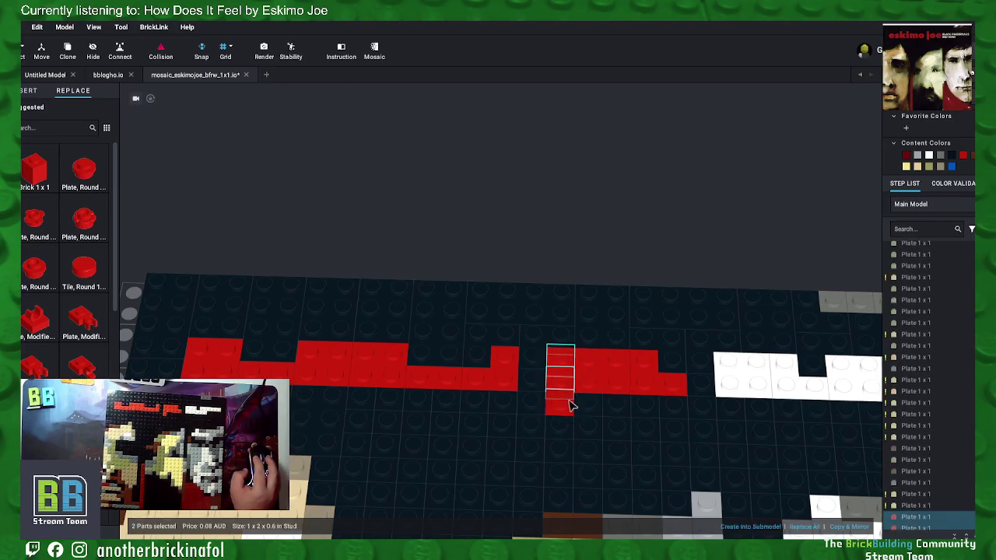
pyautogui.keyDown('ctrl'); pyautogui.click(564, 402); pyautogui.keyUp('ctrl')
pyautogui.rightClick(562, 403)
pyautogui.click(589, 414)
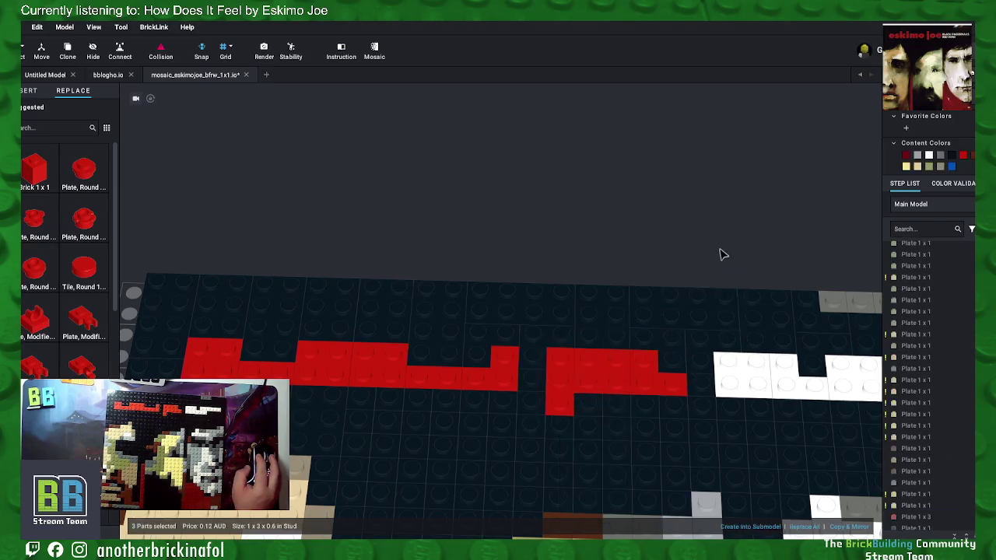
# Step: Merge the three grey plates on the mosaic's top edge above the white lettering into a 1x3 plate
pyautogui.moveTo(698, 240); pyautogui.dragTo(616, 187, button='middle')
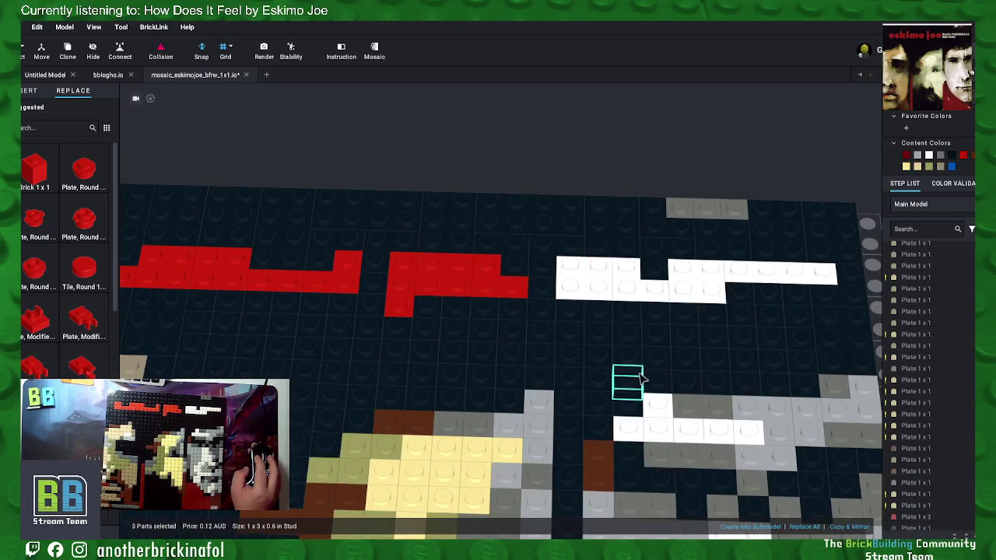
pyautogui.click(681, 212)
pyautogui.keyDown('ctrl'); pyautogui.click(709, 211); pyautogui.keyUp('ctrl')
pyautogui.keyDown('ctrl'); pyautogui.click(735, 208); pyautogui.keyUp('ctrl')
pyautogui.rightClick(734, 208)
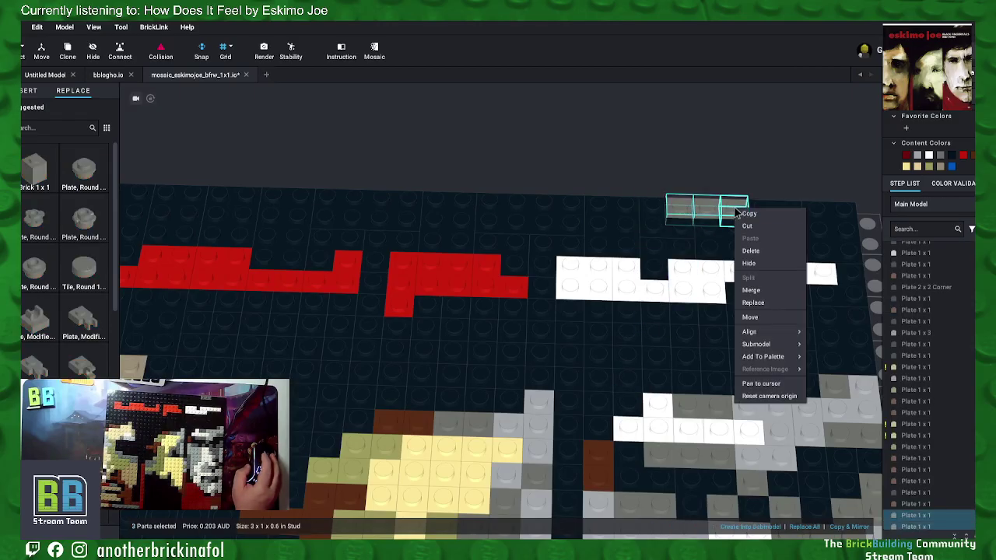
pyautogui.click(752, 290)
# Step: Merge the three white plates at the upper-left of the rightmost face into a 2x2 corner plate
pyautogui.moveTo(775, 400); pyautogui.dragTo(732, 369, button='middle')
pyautogui.click(596, 322)
pyautogui.keyDown('ctrl'); pyautogui.click(624, 324); pyautogui.keyUp('ctrl')
pyautogui.keyDown('ctrl'); pyautogui.click(627, 304); pyautogui.keyUp('ctrl')
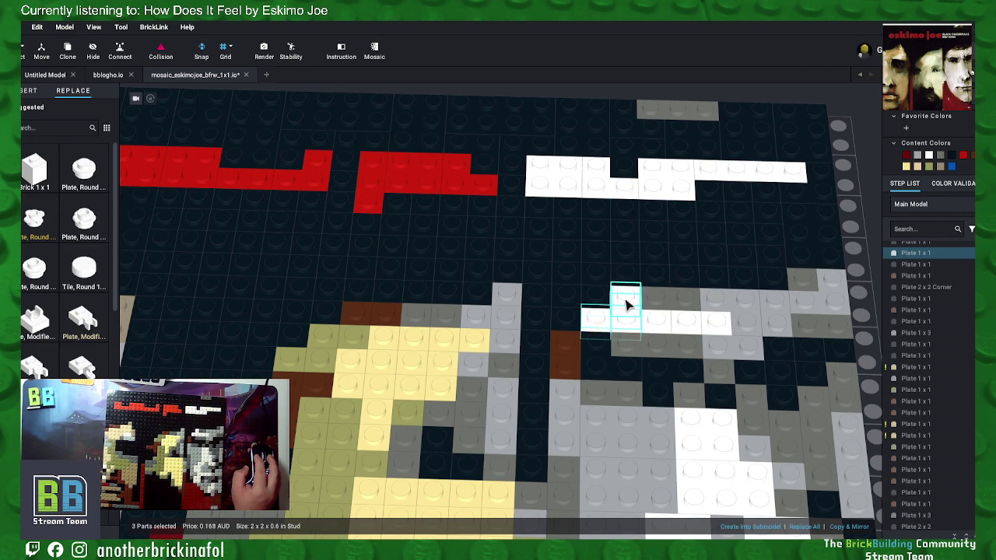
pyautogui.rightClick(627, 303)
pyautogui.click(645, 384)
# Step: Merge the three white plates to the right of the new corner plate on the rightmost face into a 1x3 plate
pyautogui.click(657, 325)
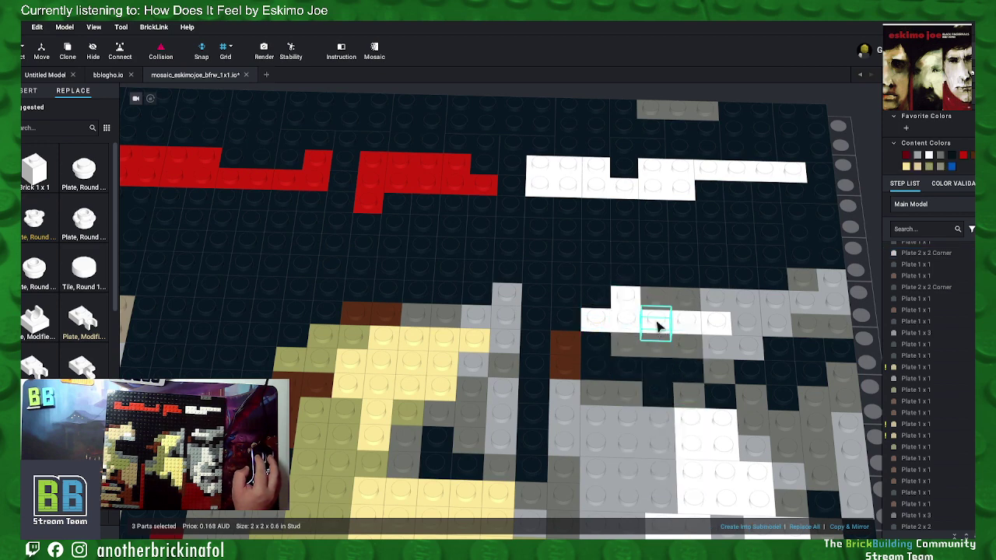
pyautogui.keyDown('ctrl'); pyautogui.click(690, 327); pyautogui.keyUp('ctrl')
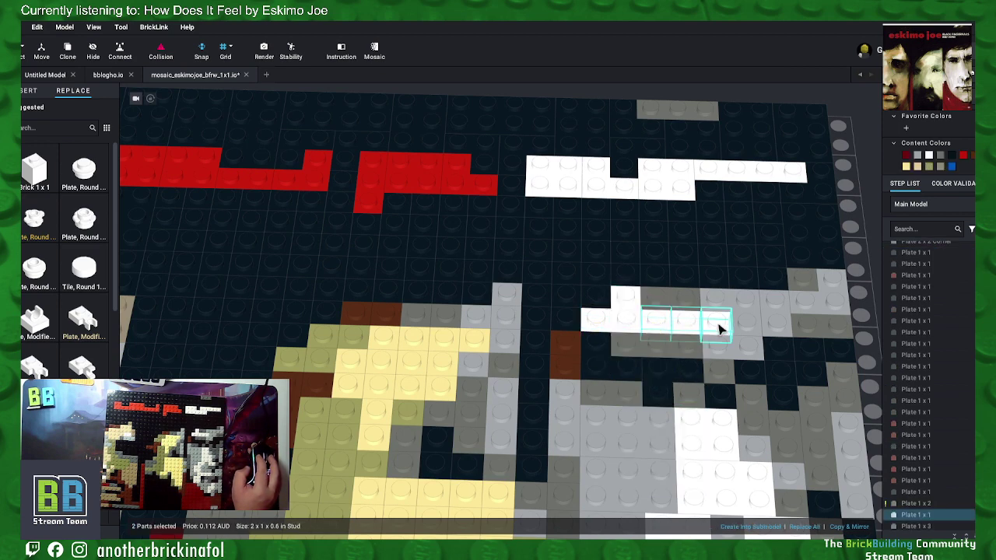
pyautogui.keyDown('ctrl'); pyautogui.click(716, 327); pyautogui.keyUp('ctrl')
pyautogui.rightClick(717, 326)
pyautogui.click(738, 407)
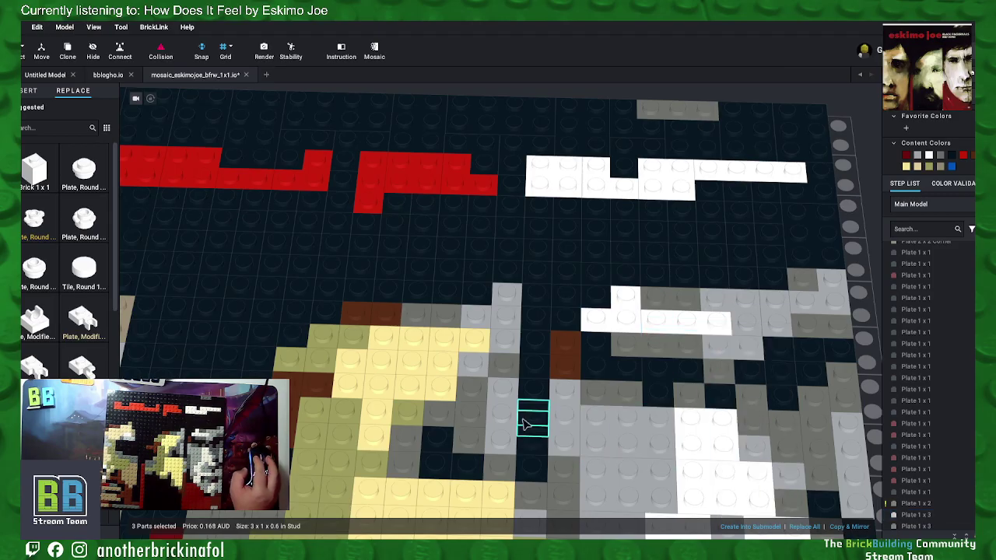
# Step: Merge the two grey plates and the two brown plates along the top edge of the middle face into 1x2 plates
pyautogui.moveTo(523, 421); pyautogui.dragTo(624, 420, button='middle')
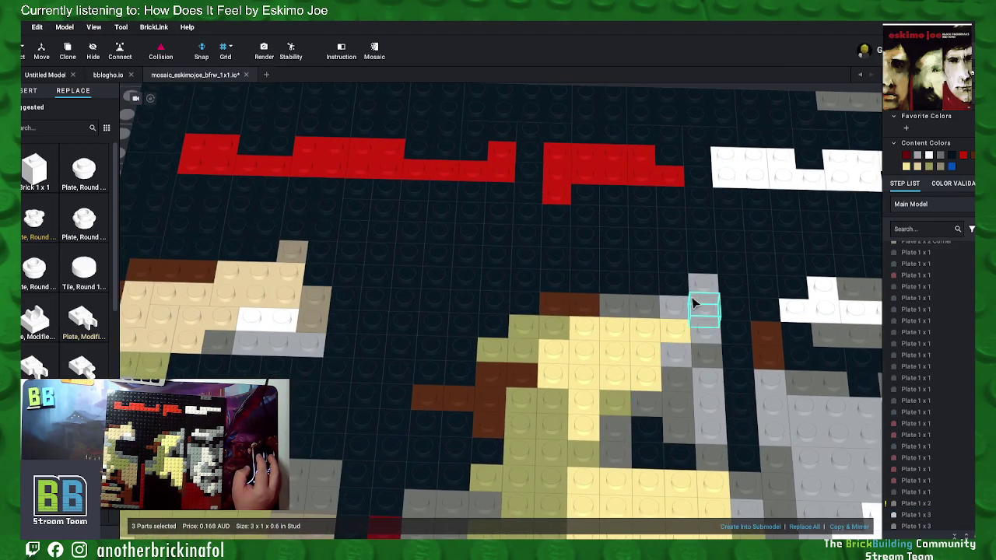
pyautogui.click(615, 312)
pyautogui.keyDown('ctrl'); pyautogui.click(644, 310); pyautogui.keyUp('ctrl')
pyautogui.rightClick(644, 310)
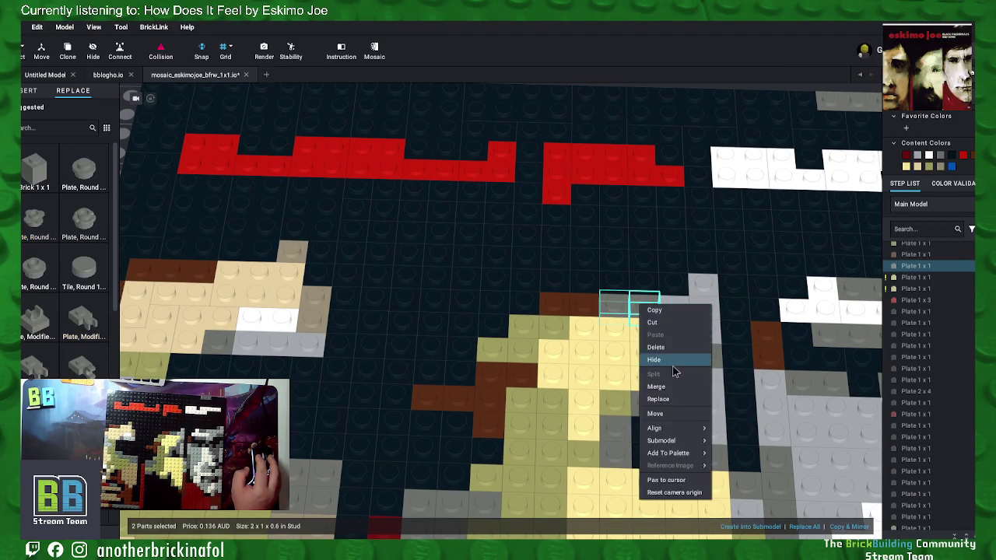
pyautogui.click(665, 389)
pyautogui.click(585, 305)
pyautogui.keyDown('ctrl'); pyautogui.click(568, 310); pyautogui.keyUp('ctrl')
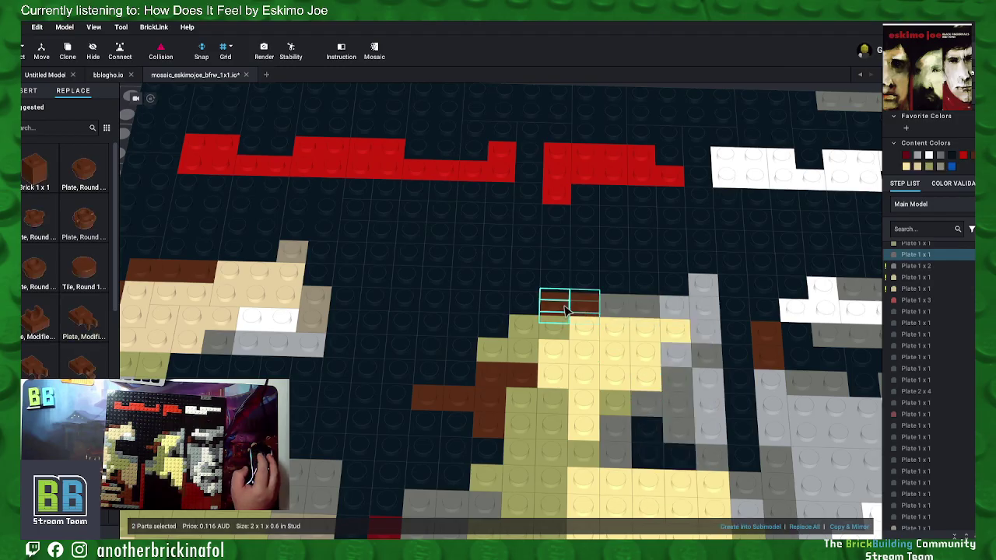
pyautogui.rightClick(566, 310)
pyautogui.click(589, 388)
# Step: Merge the two horizontal pairs of olive plates at the upper-left of the middle face into 1x2 plates
pyautogui.click(523, 328)
pyautogui.keyDown('ctrl'); pyautogui.click(557, 333); pyautogui.keyUp('ctrl')
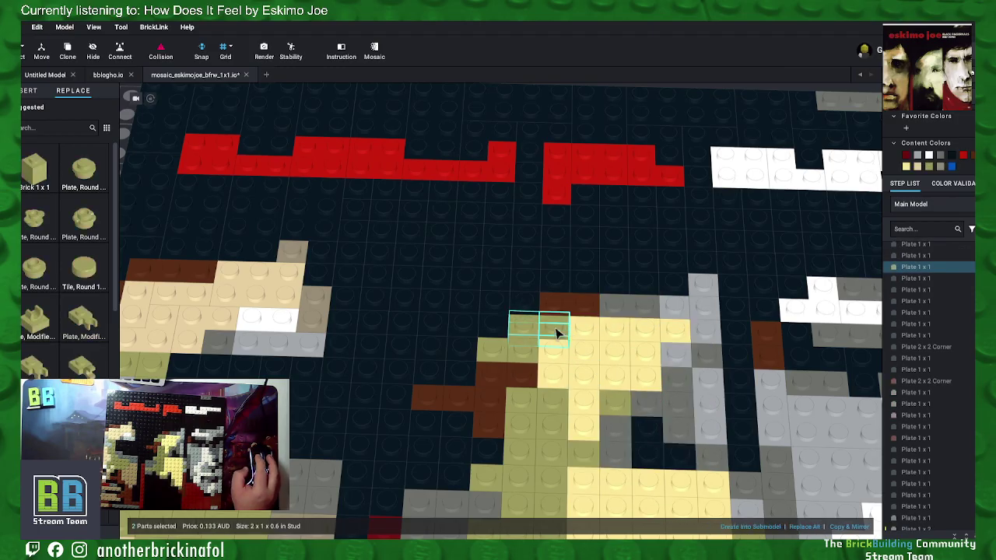
pyautogui.rightClick(558, 333)
pyautogui.click(585, 410)
pyautogui.click(493, 350)
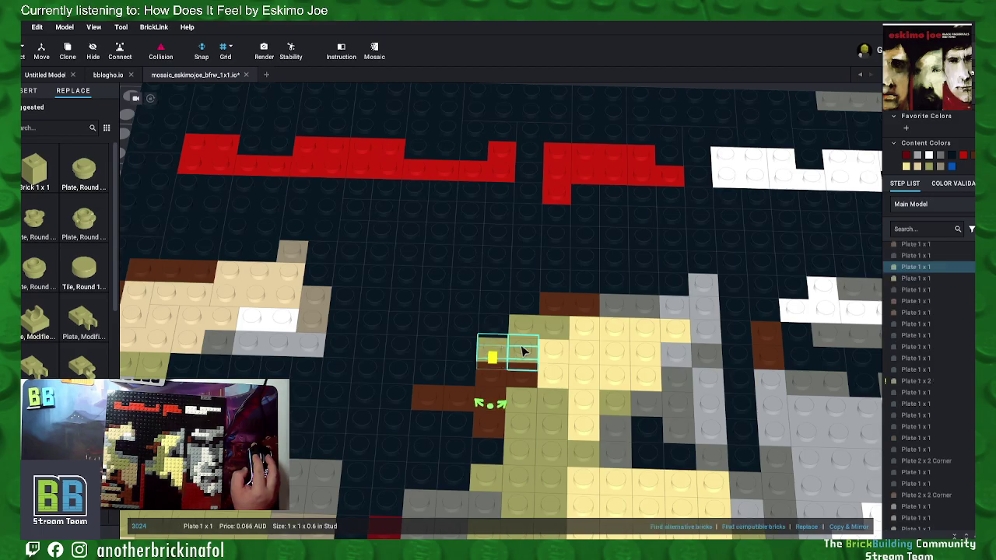
pyautogui.keyDown('ctrl'); pyautogui.click(513, 351); pyautogui.keyUp('ctrl')
pyautogui.rightClick(521, 346)
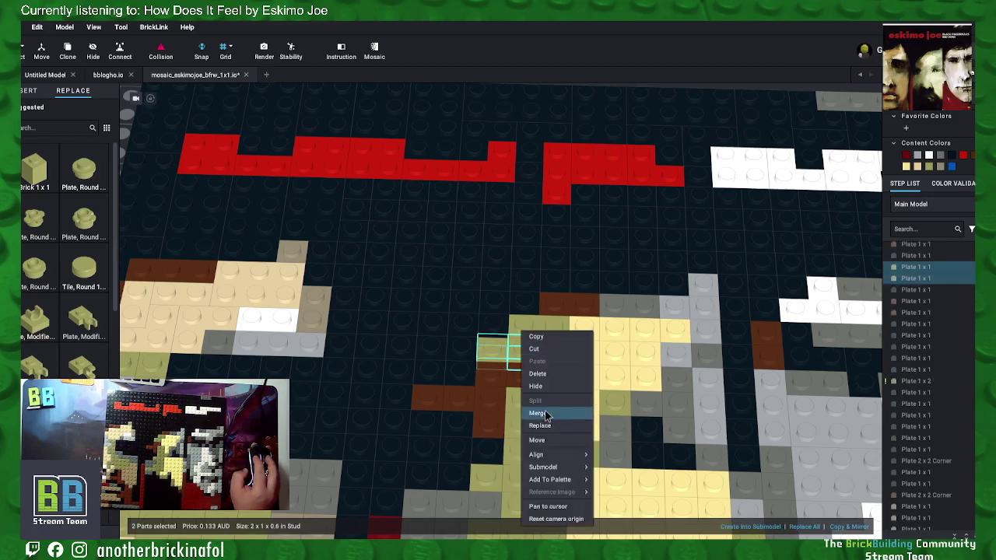
pyautogui.click(546, 414)
# Step: Merge the two brown plates directly below the upper-left olive pairs of the middle face into a 1x2 plate
pyautogui.click(491, 365)
pyautogui.keyDown('ctrl'); pyautogui.click(492, 383); pyautogui.keyUp('ctrl')
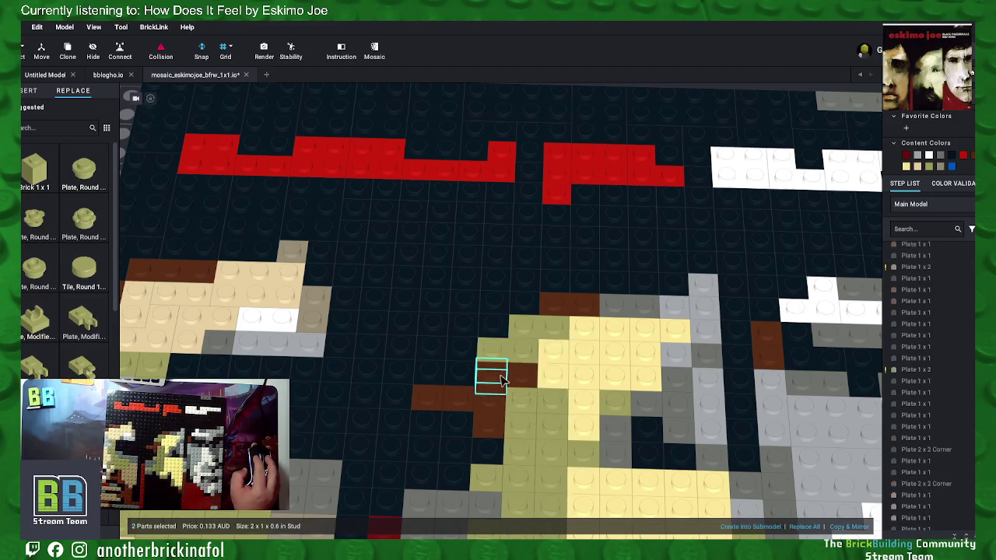
pyautogui.click(522, 379)
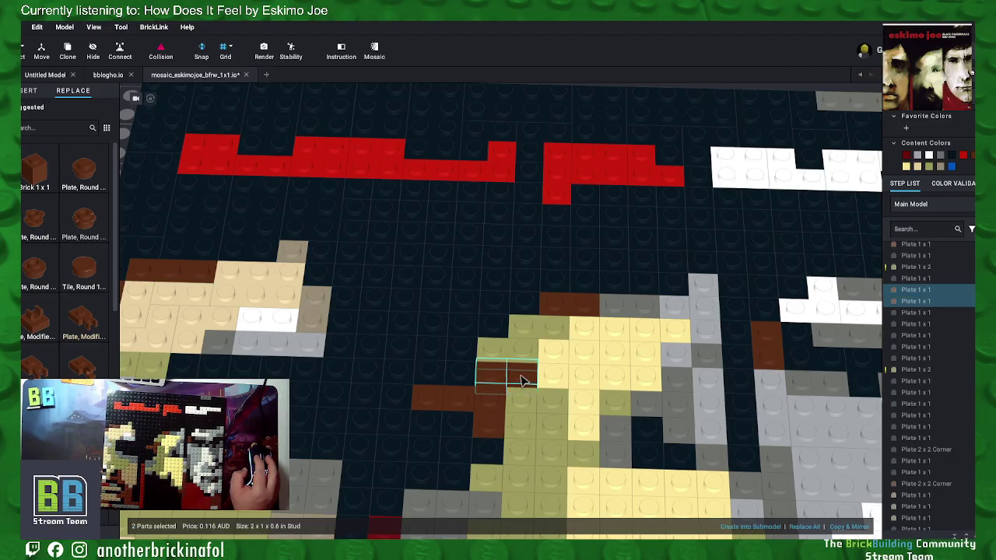
pyautogui.rightClick(522, 380)
pyautogui.click(558, 416)
# Step: Merge the vertical brown pair beside the middle face and the horizontal brown pair to its left into 1x2 plates
pyautogui.click(490, 392)
pyautogui.keyDown('ctrl'); pyautogui.click(491, 403); pyautogui.keyUp('ctrl')
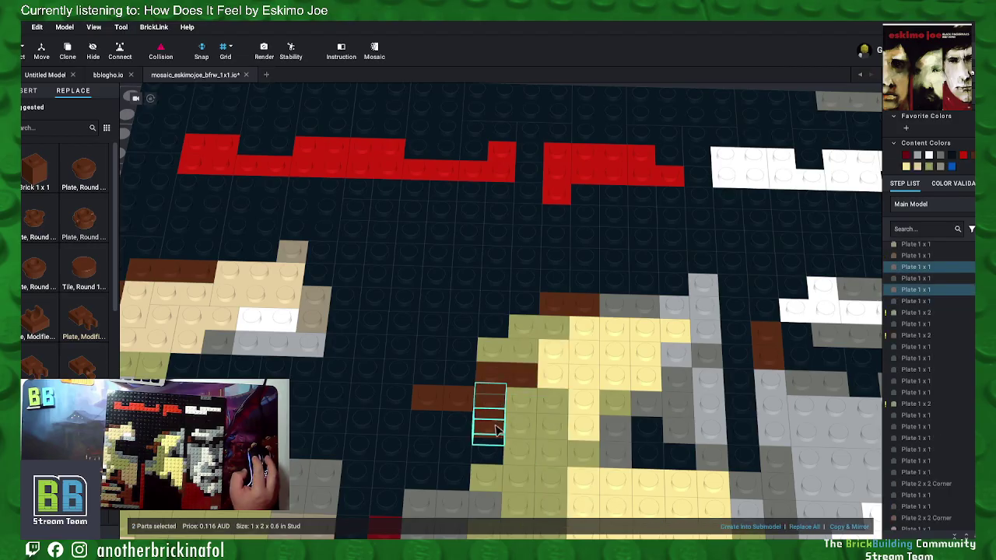
pyautogui.rightClick(492, 401)
pyautogui.click(526, 415)
pyautogui.click(458, 402)
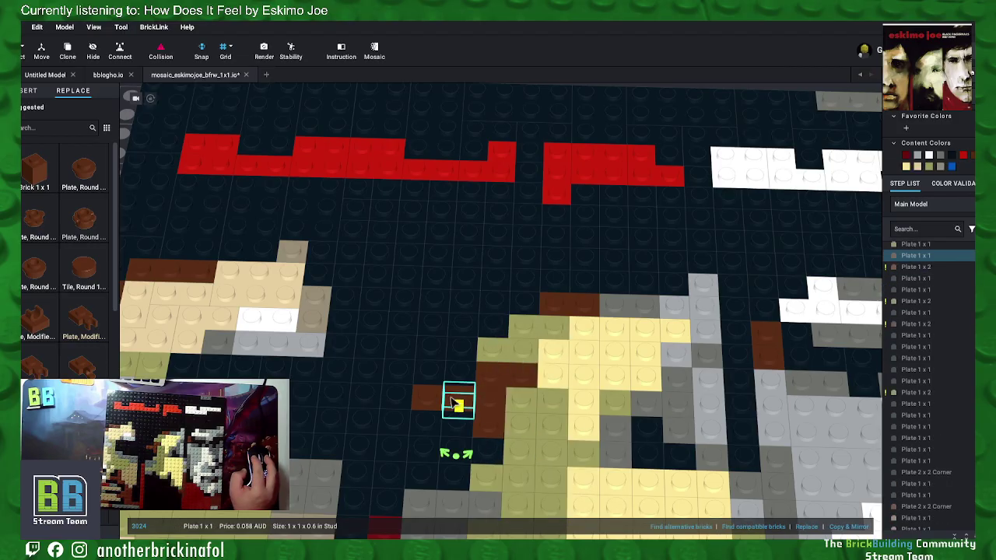
pyautogui.keyDown('ctrl'); pyautogui.click(432, 400); pyautogui.keyUp('ctrl')
pyautogui.rightClick(435, 401)
pyautogui.click(464, 414)
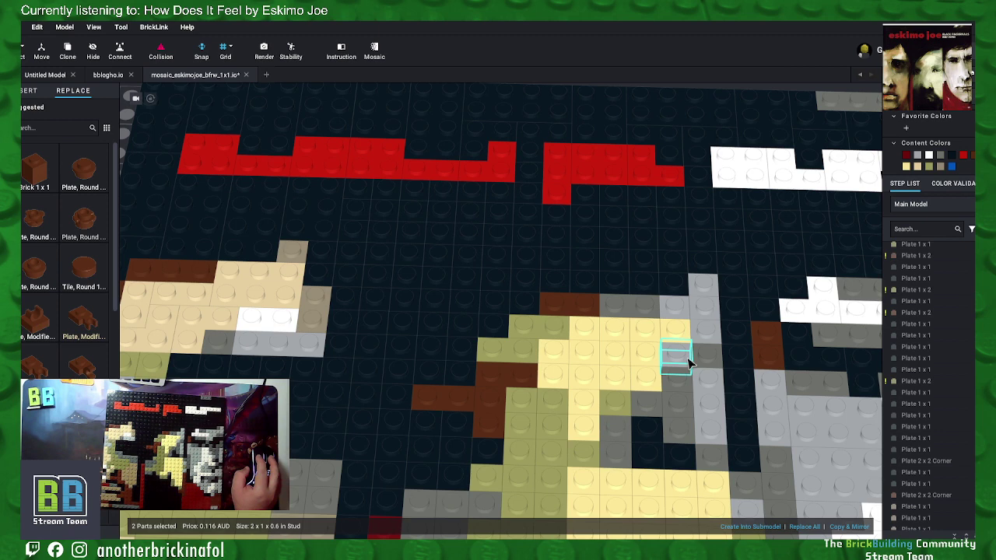
# Step: Merge the two stacked grey plates left of the middle face's dark eye area into a 1x2 plate
pyautogui.moveTo(739, 418); pyautogui.dragTo(721, 387, button='middle')
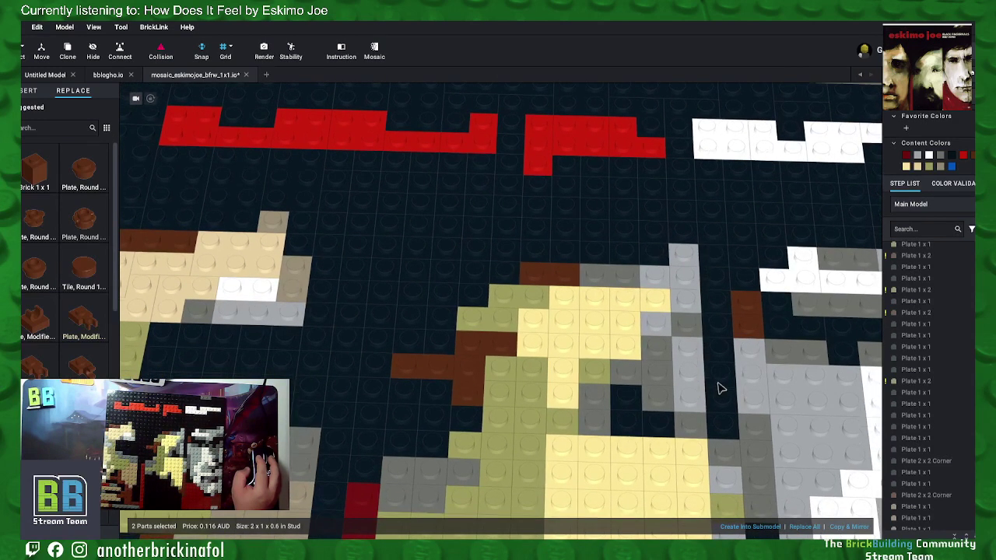
pyautogui.click(599, 399)
pyautogui.keyDown('shift'); pyautogui.click(602, 426); pyautogui.keyUp('shift')
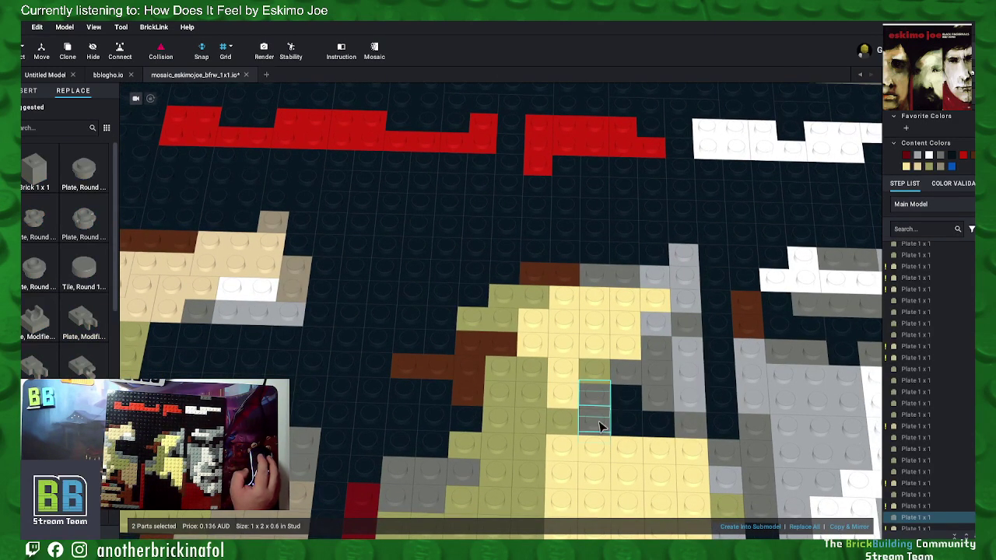
pyautogui.rightClick(602, 425)
pyautogui.click(620, 416)
# Step: Merge the three dark plates in the middle face's eye area into a 2x2 corner plate
pyautogui.click(630, 398)
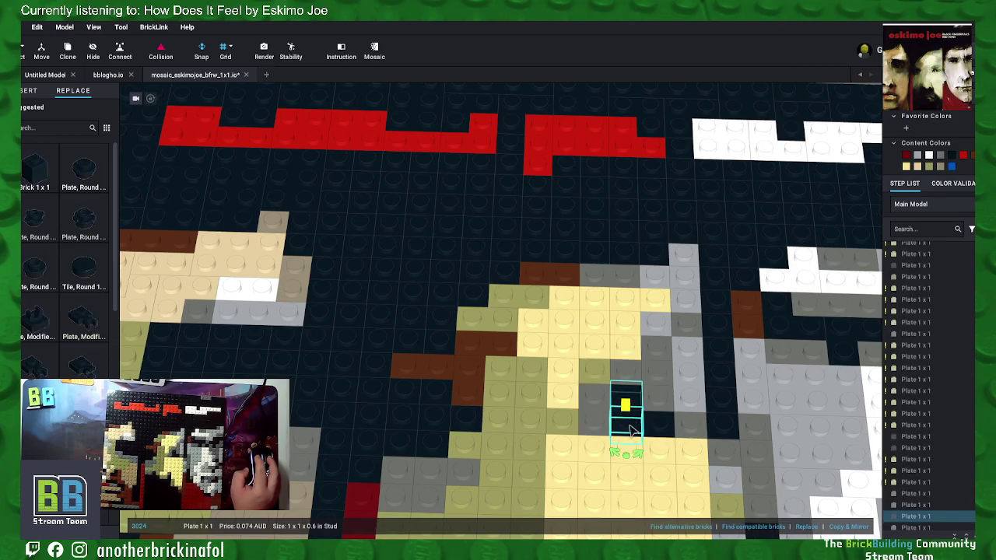
pyautogui.keyDown('shift'); pyautogui.click(633, 425); pyautogui.keyUp('shift')
pyautogui.keyDown('shift'); pyautogui.click(658, 429); pyautogui.keyUp('shift')
pyautogui.rightClick(661, 425)
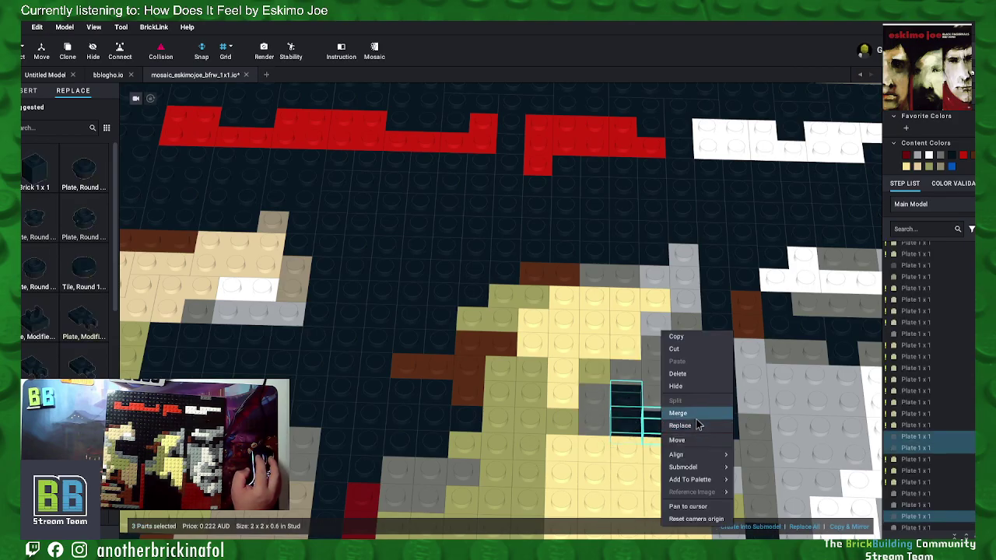
pyautogui.click(698, 416)
# Step: Merge the three grey plates between the middle and rightmost faces into a 2x2 corner plate
pyautogui.moveTo(767, 400); pyautogui.dragTo(700, 366, button='middle')
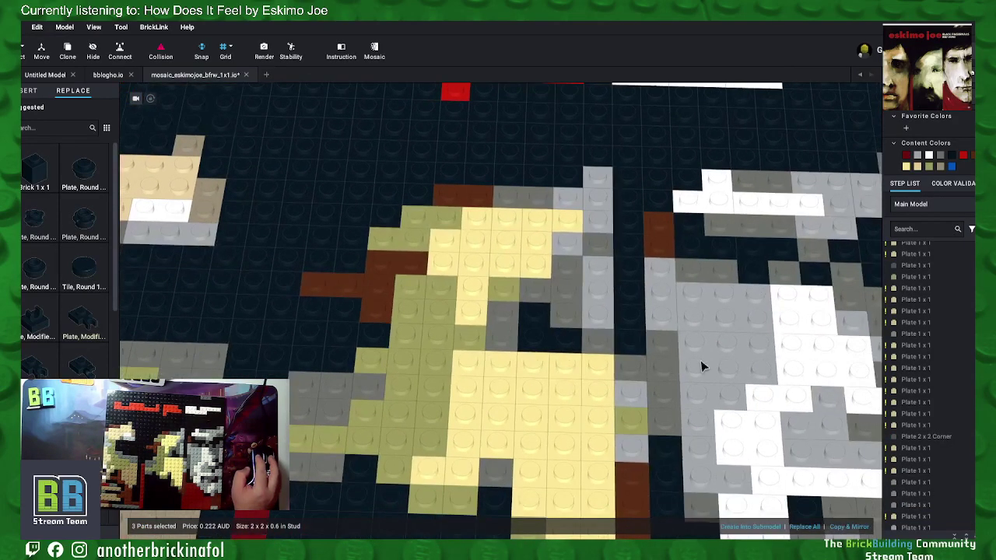
pyautogui.click(630, 368)
pyautogui.keyDown('shift'); pyautogui.click(662, 342); pyautogui.keyUp('shift')
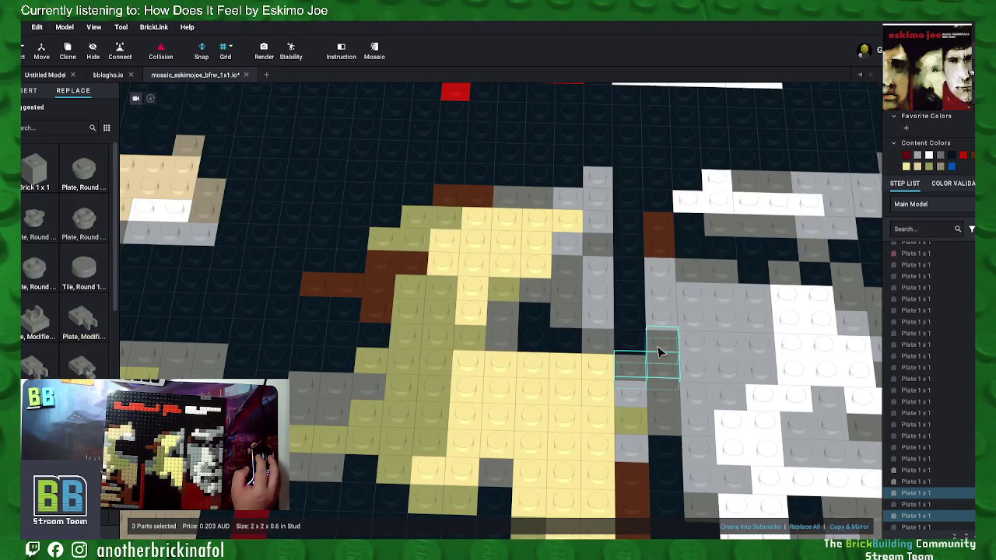
pyautogui.rightClick(661, 333)
pyautogui.click(676, 413)
# Step: Merge the two stacked grey plates below the new grey corner plate between the faces into a 1x2 plate
pyautogui.click(661, 395)
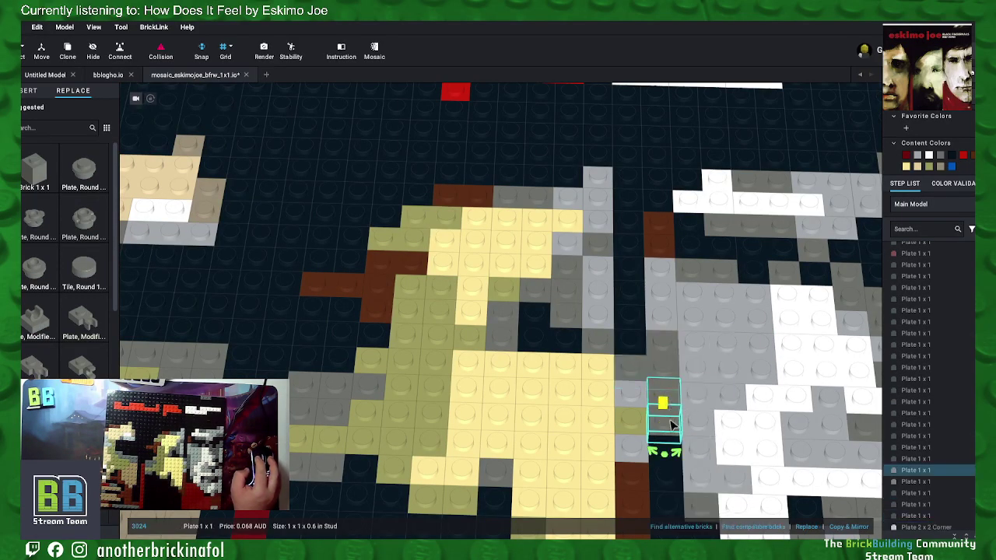
pyautogui.keyDown('shift'); pyautogui.click(671, 424); pyautogui.keyUp('shift')
pyautogui.rightClick(663, 428)
pyautogui.click(688, 410)
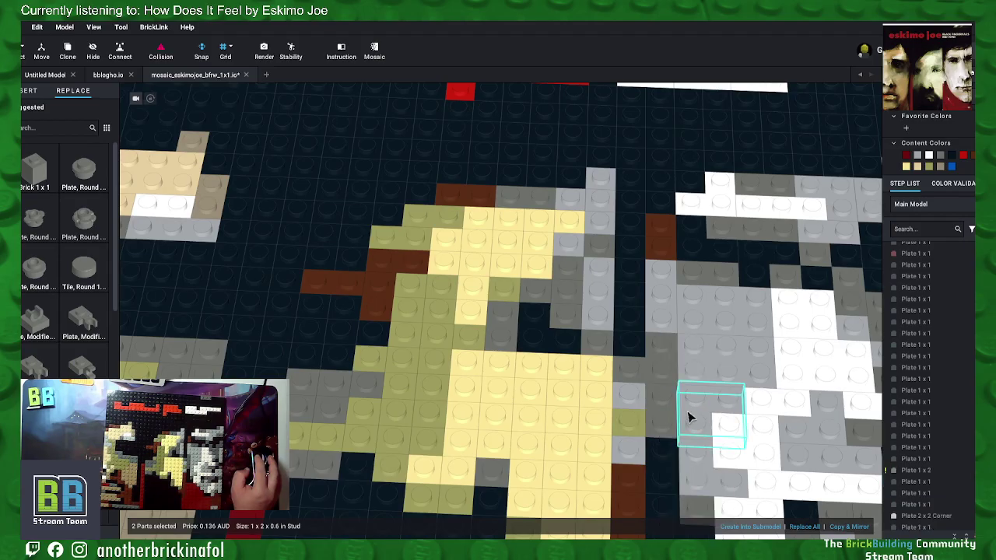
pyautogui.moveTo(687, 412); pyautogui.dragTo(683, 352)
pyautogui.moveTo(761, 370); pyautogui.dragTo(793, 369)
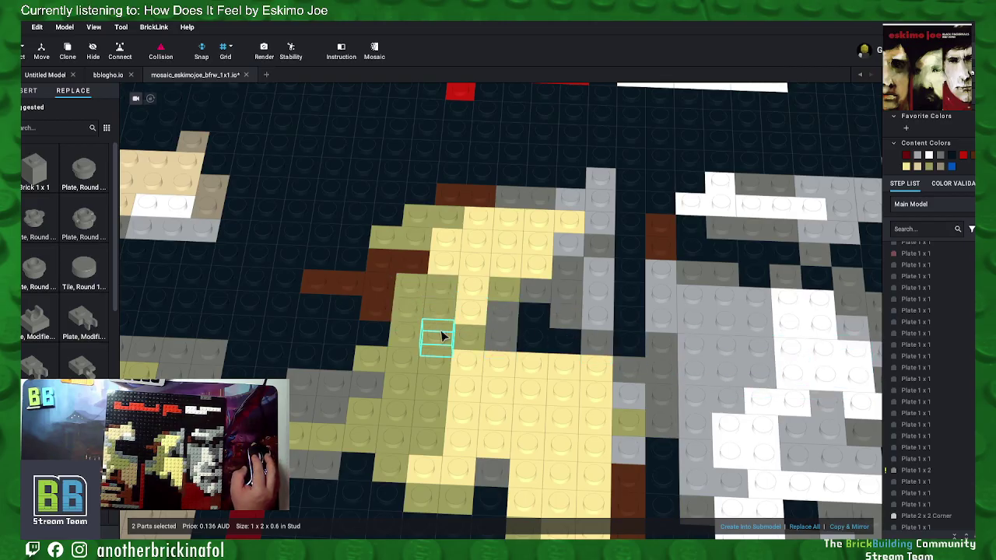
# Step: Merge the horizontal olive pair and the vertical olive pair on the lower edge of the middle face into 1x2 plates
pyautogui.scroll(2, 462, 444)
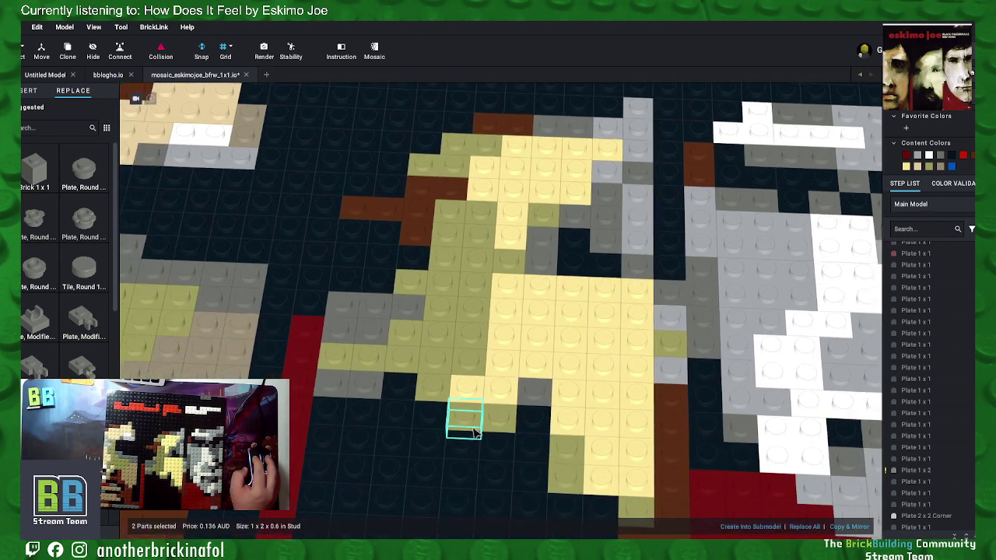
pyautogui.click(462, 418)
pyautogui.keyDown('ctrl'); pyautogui.click(495, 419); pyautogui.keyUp('ctrl')
pyautogui.rightClick(511, 432)
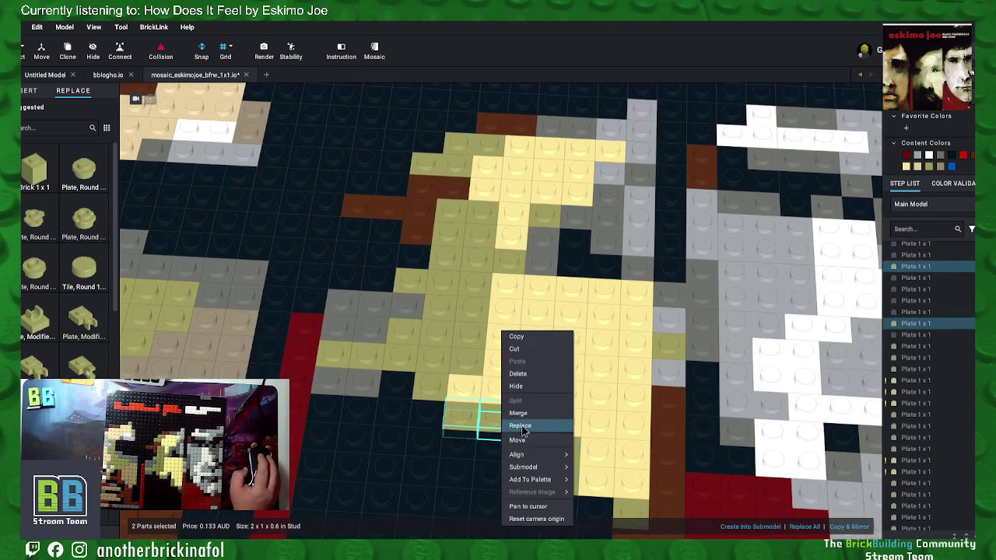
pyautogui.click(544, 424)
pyautogui.click(569, 483)
pyautogui.rightClick(568, 483)
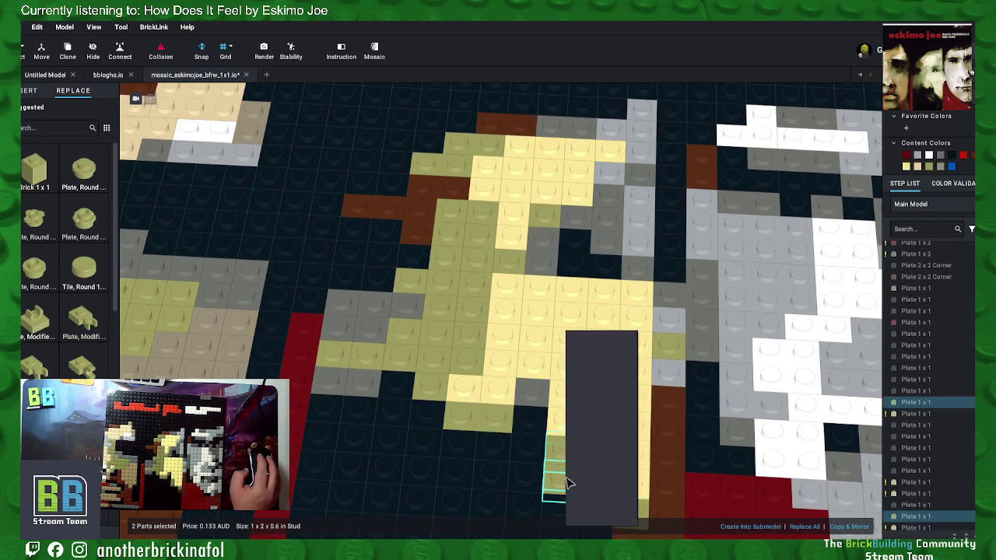
pyautogui.click(595, 418)
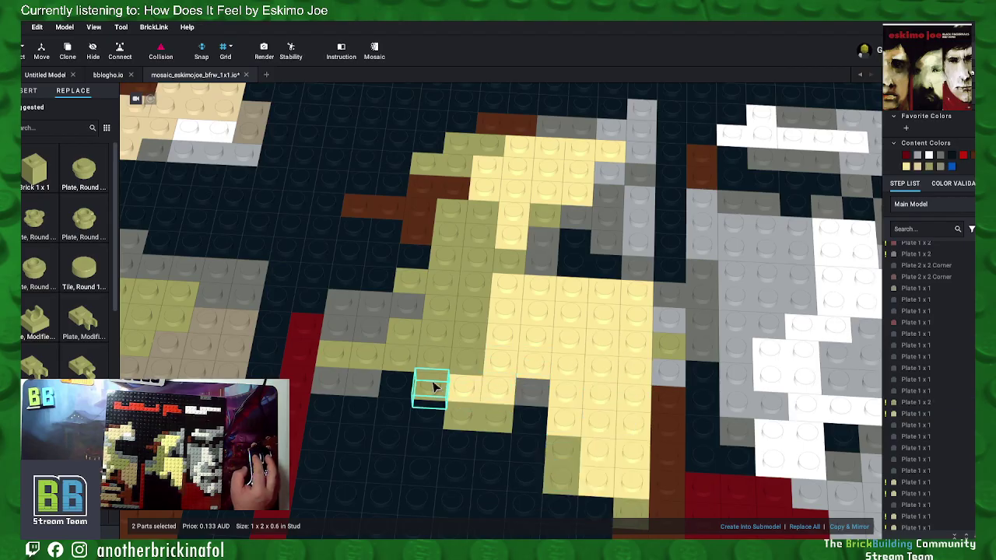
# Step: Merge the horizontal olive pair jutting left from the middle face and the grey pair beneath it into 1x2 plates
pyautogui.click(333, 356)
pyautogui.keyDown('ctrl'); pyautogui.click(355, 354); pyautogui.keyUp('ctrl')
pyautogui.rightClick(365, 333)
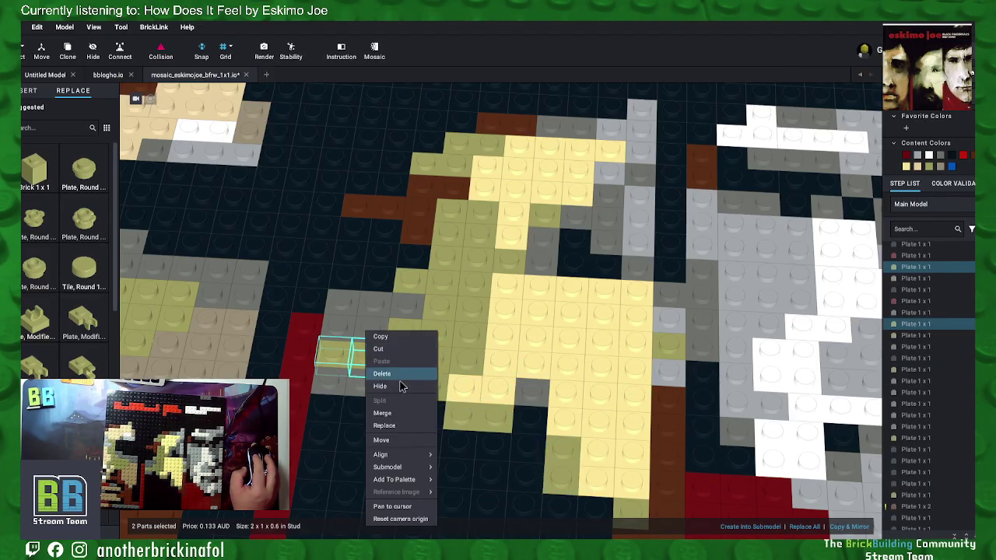
pyautogui.click(381, 413)
pyautogui.click(329, 378)
pyautogui.keyDown('ctrl'); pyautogui.click(348, 384); pyautogui.keyUp('ctrl')
pyautogui.rightClick(357, 383)
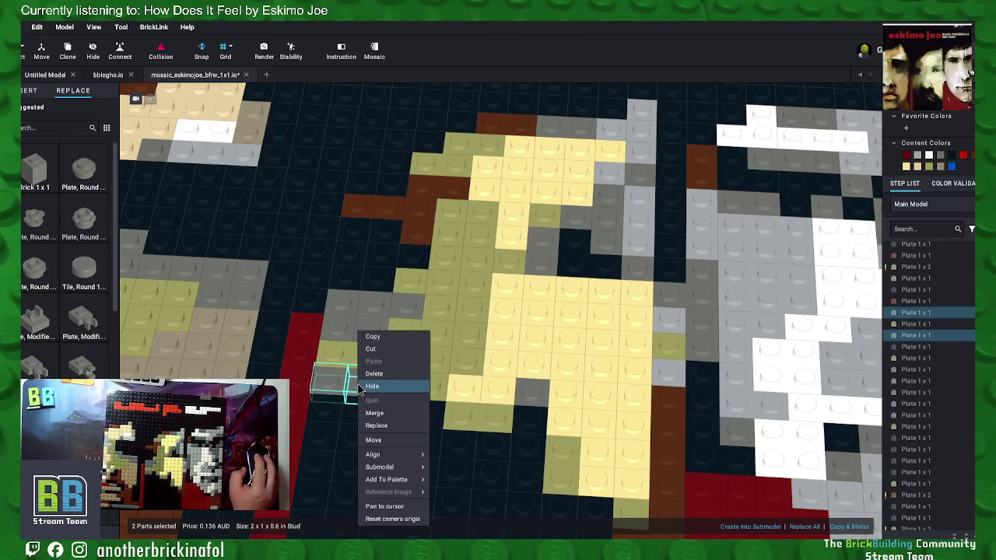
pyautogui.click(377, 413)
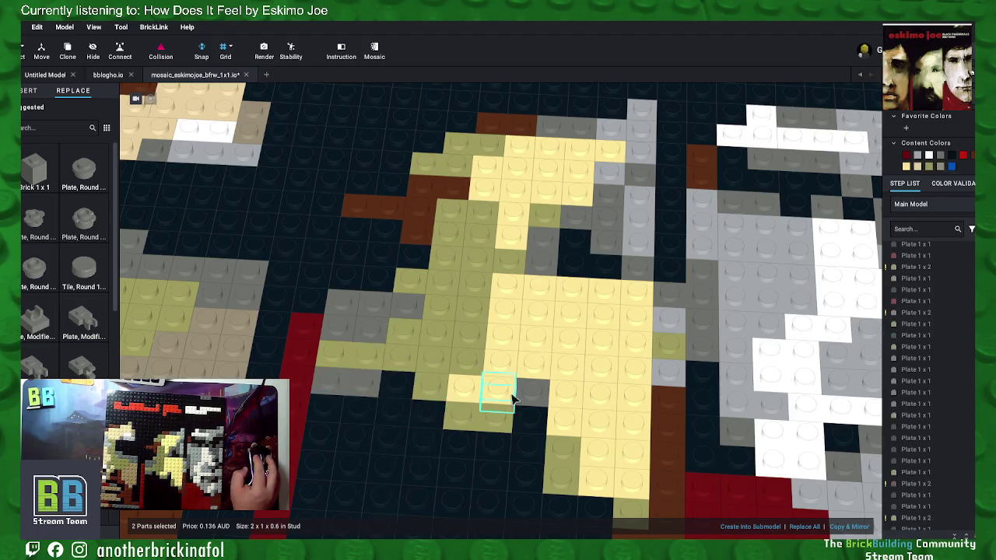
# Step: Merge the two stacked grey plates at the left end of the grey patch beside the middle face into a 1x2 plate
pyautogui.click(346, 314)
pyautogui.keyDown('ctrl'); pyautogui.click(342, 331); pyautogui.keyUp('ctrl')
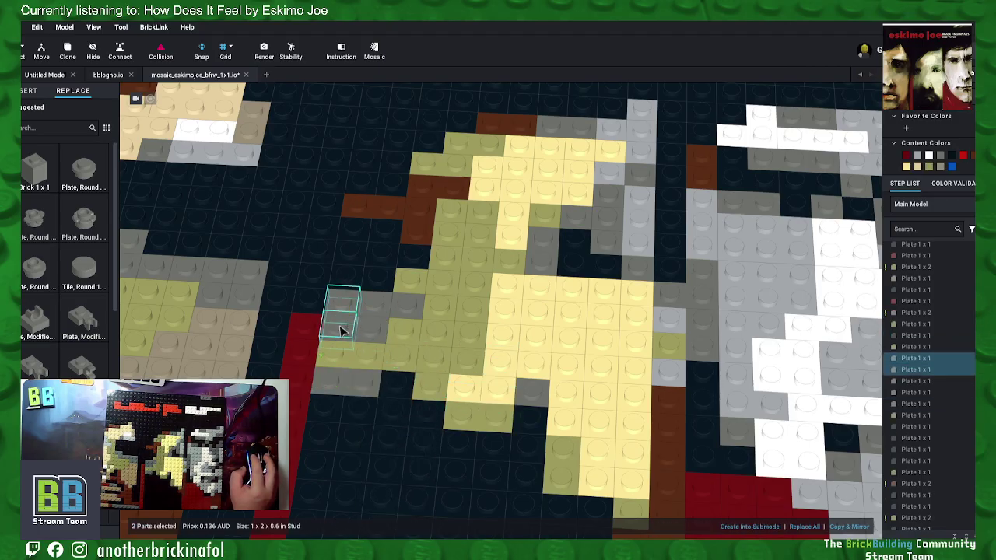
pyautogui.rightClick(351, 332)
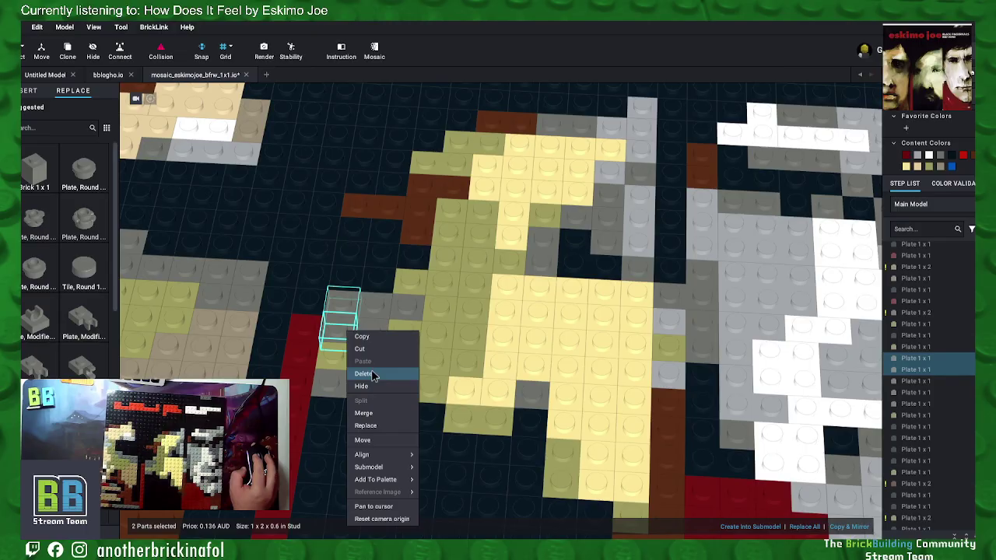
pyautogui.click(363, 413)
# Step: Merge the three remaining grey plates of the patch left of the middle face into a 2x2 corner plate
pyautogui.click(375, 312)
pyautogui.keyDown('ctrl'); pyautogui.click(405, 310); pyautogui.keyUp('ctrl')
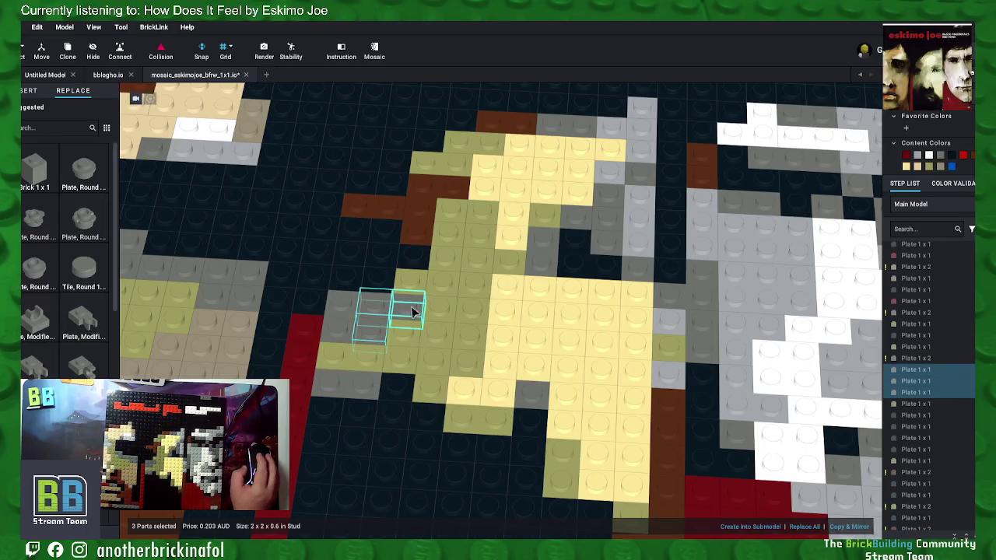
pyautogui.rightClick(405, 310)
pyautogui.click(443, 393)
# Step: Merge the eight dark plates between the leftmost face's brown area and the dark red strip into a 2x4 plate
pyautogui.moveTo(354, 405); pyautogui.dragTo(471, 399, button='right')
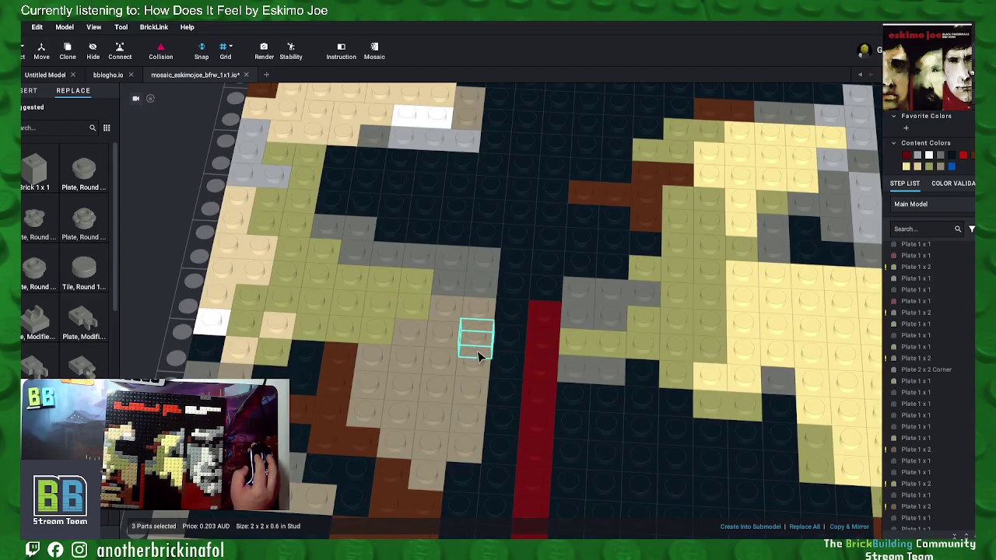
pyautogui.moveTo(600, 456); pyautogui.dragTo(645, 411, button='right')
pyautogui.click(398, 447)
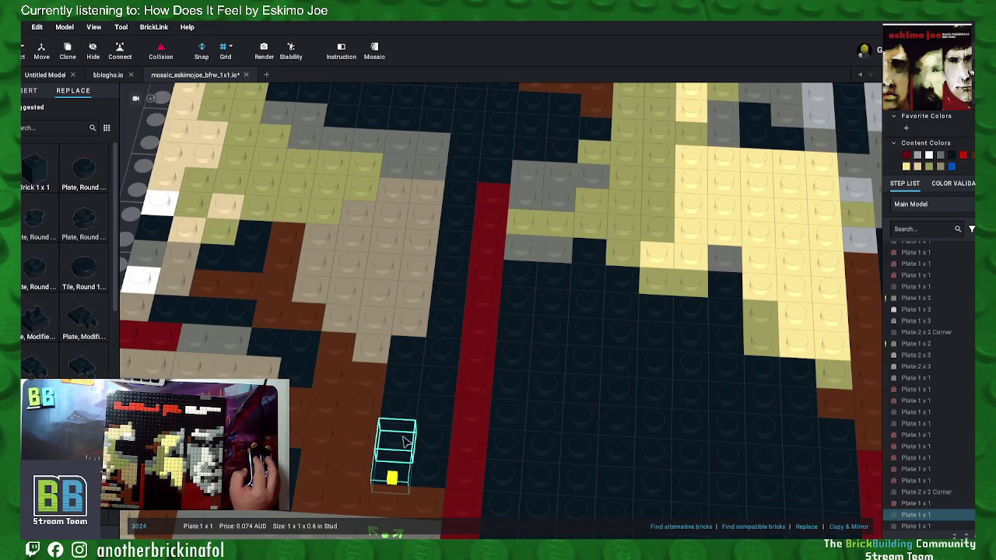
pyautogui.keyDown('ctrl'); pyautogui.click(401, 374); pyautogui.keyUp('ctrl')
pyautogui.keyDown('ctrl'); pyautogui.click(437, 375); pyautogui.keyUp('ctrl')
pyautogui.keyDown('ctrl'); pyautogui.click(439, 404); pyautogui.keyUp('ctrl')
pyautogui.keyDown('ctrl'); pyautogui.click(435, 436); pyautogui.keyUp('ctrl')
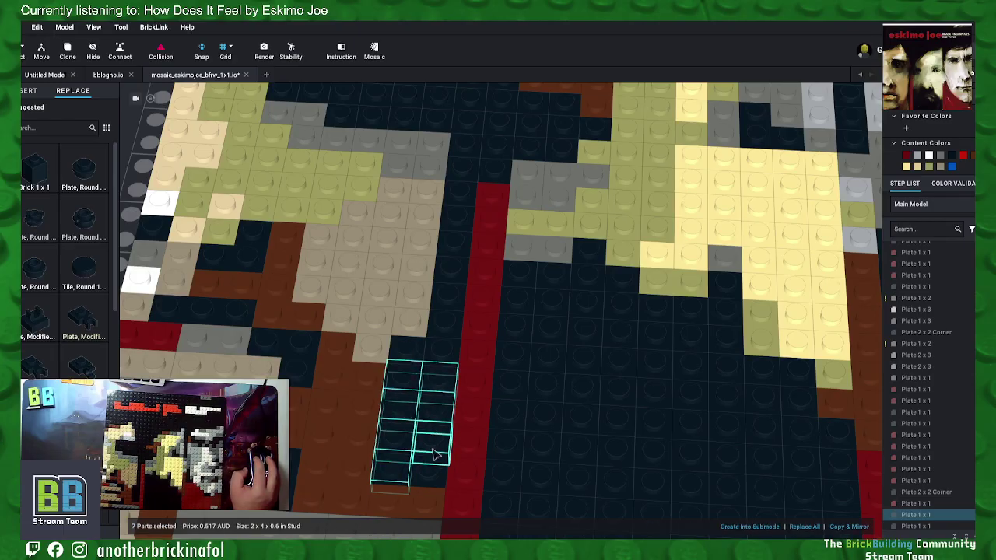
pyautogui.keyDown('ctrl'); pyautogui.click(432, 467); pyautogui.keyUp('ctrl')
pyautogui.rightClick(429, 476)
pyautogui.click(447, 412)
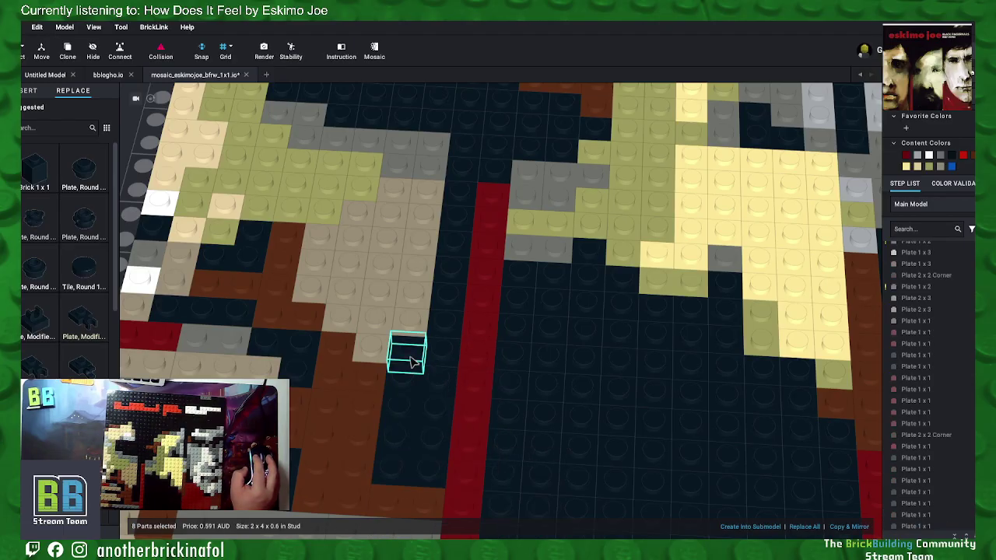
# Step: Merge the three dark plates just above the 2x4 plate beside the dark red strip into a 2x2 corner plate
pyautogui.click(407, 356)
pyautogui.keyDown('ctrl'); pyautogui.click(440, 357); pyautogui.keyUp('ctrl')
pyautogui.keyDown('ctrl'); pyautogui.click(445, 319); pyautogui.keyUp('ctrl')
pyautogui.rightClick(448, 332)
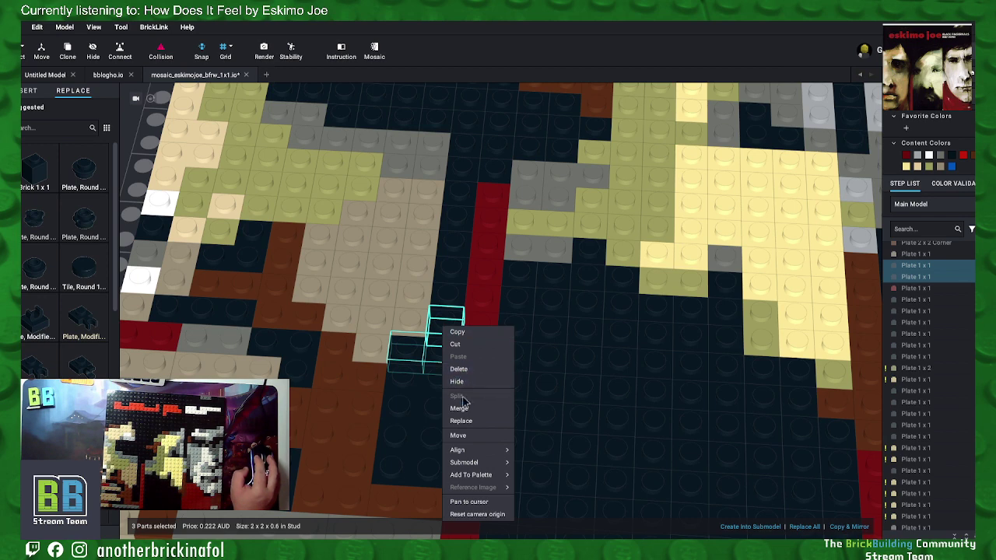
pyautogui.click(457, 435)
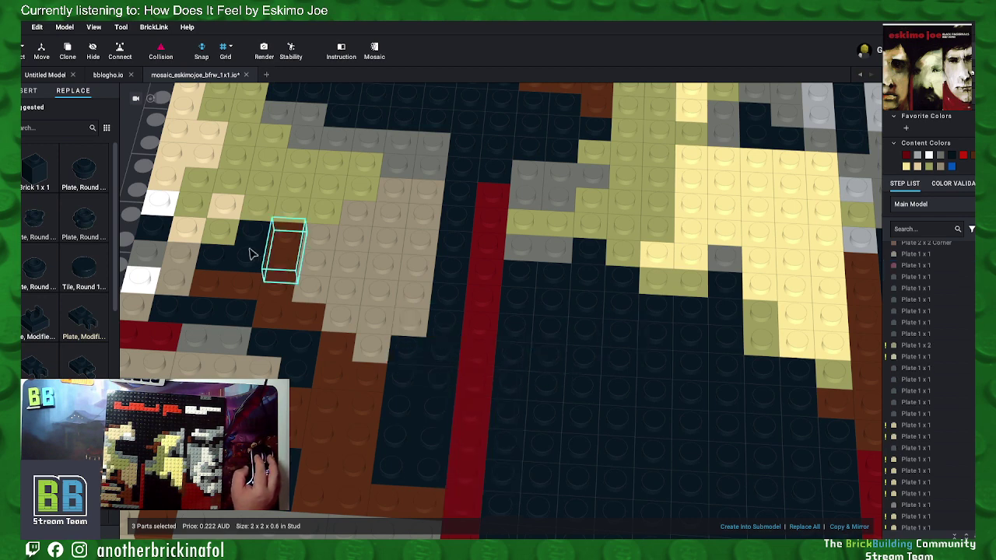
pyautogui.press('Escape')
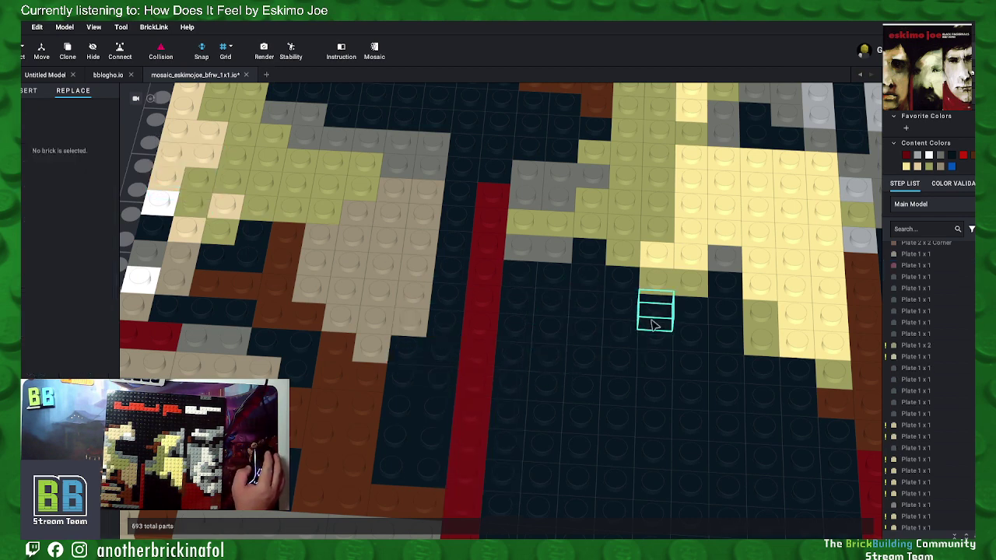
# Step: Merge the three brown plates at the lower end of the brown strip beside the middle face's chin into a 2x2 corner plate
pyautogui.scroll(-3, 654, 325)
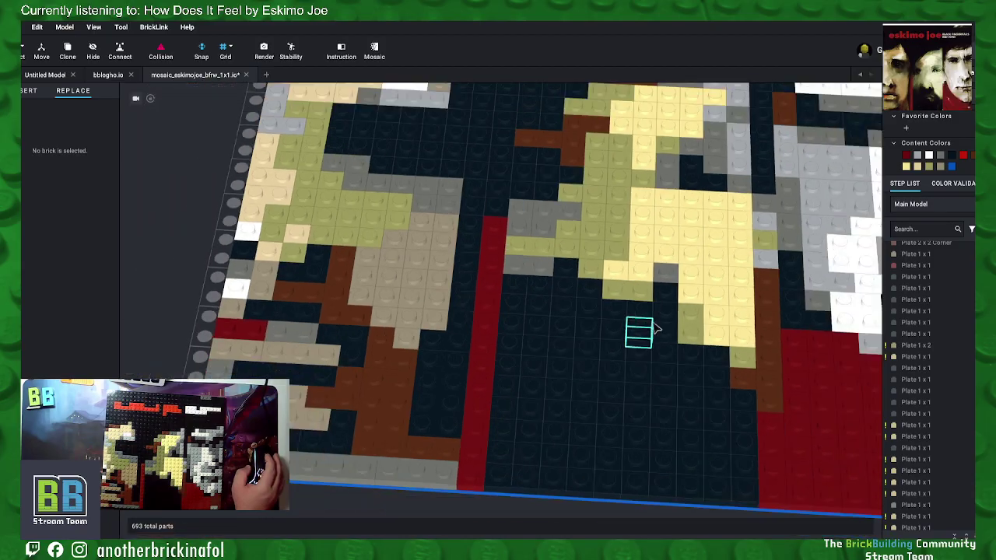
pyautogui.scroll(-2, 656, 329)
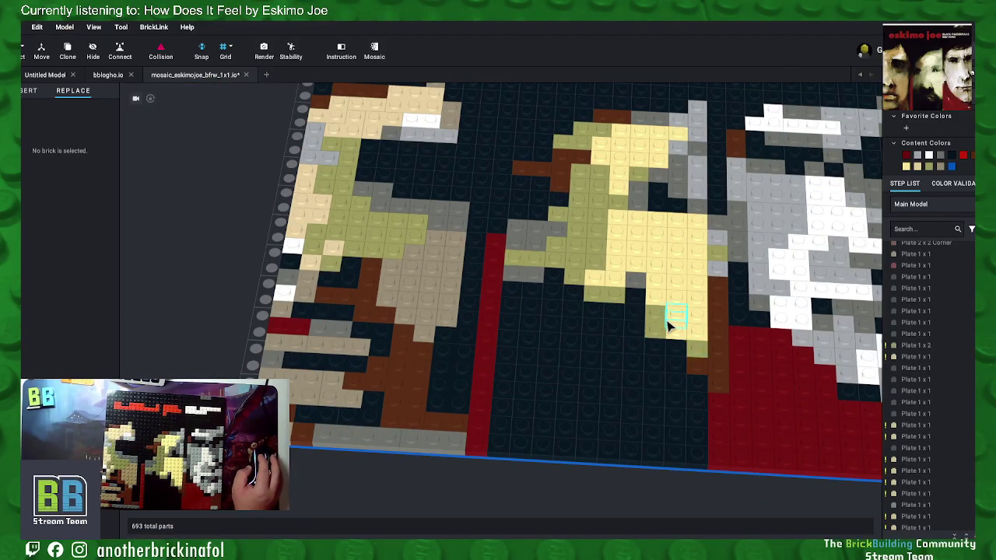
pyautogui.moveTo(778, 288); pyautogui.dragTo(685, 295, button='middle')
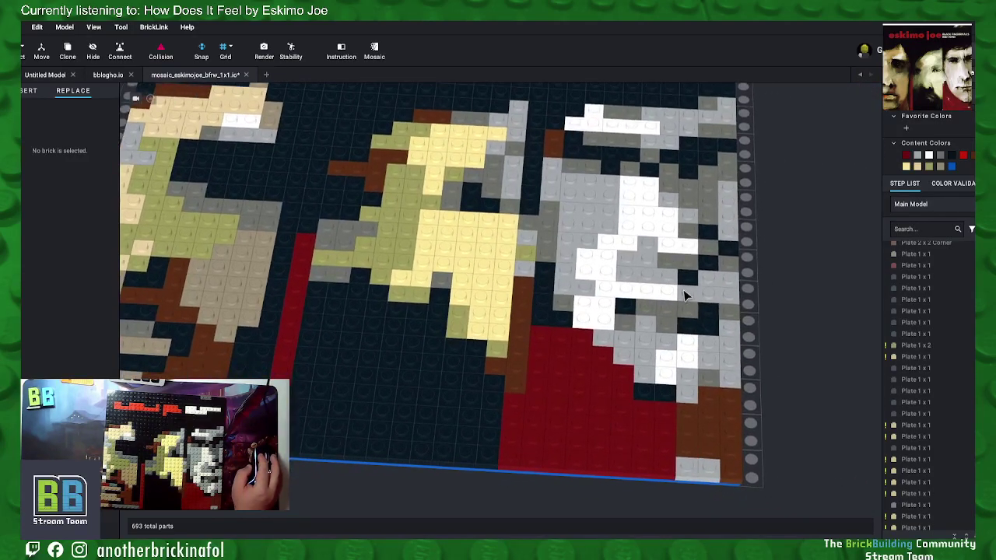
pyautogui.scroll(3, 517, 342)
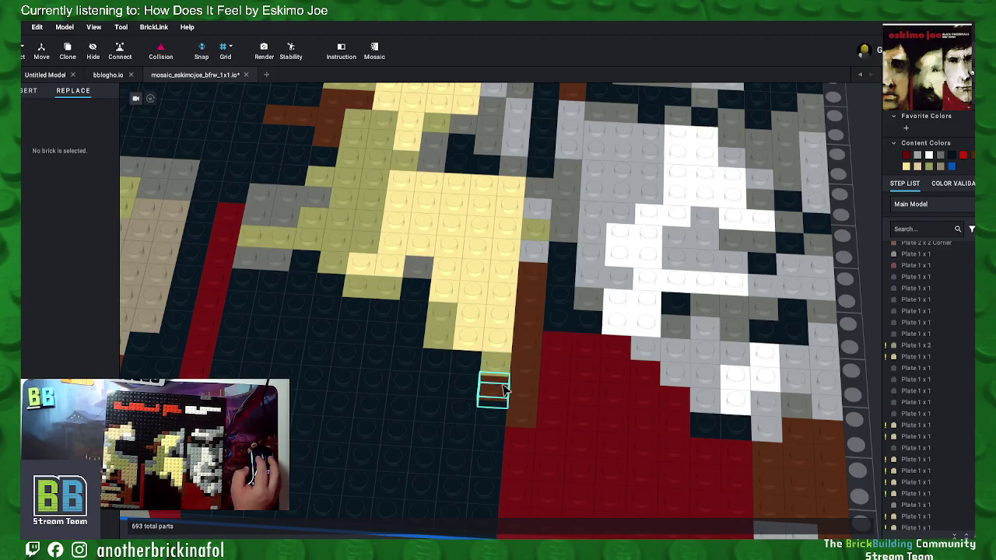
pyautogui.click(504, 391)
pyautogui.keyDown('shift'); pyautogui.click(520, 412); pyautogui.keyUp('shift')
pyautogui.rightClick(528, 416)
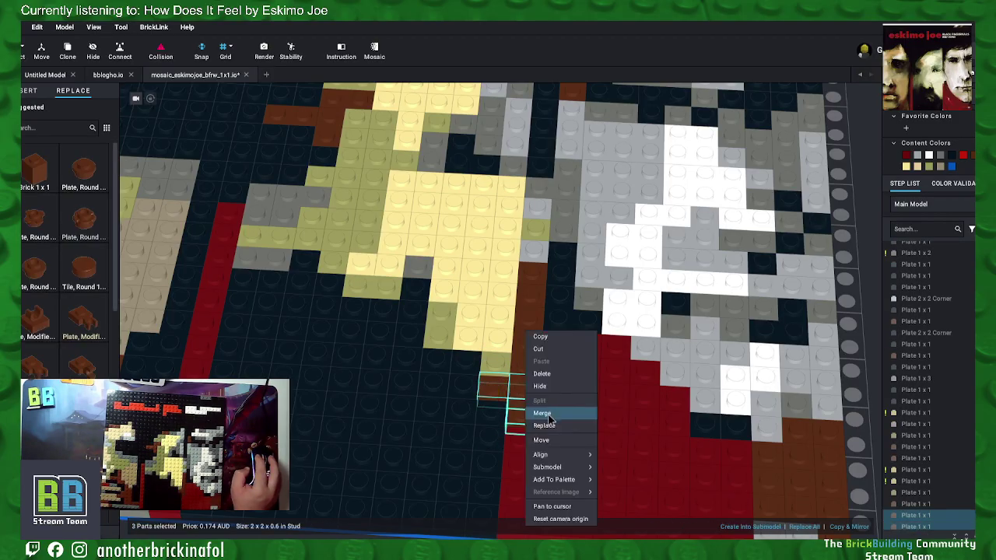
pyautogui.click(542, 413)
# Step: Merge the rest of the brown strip beside the middle face into a 1x3 plate and a 1x2 plate above it
pyautogui.click(526, 372)
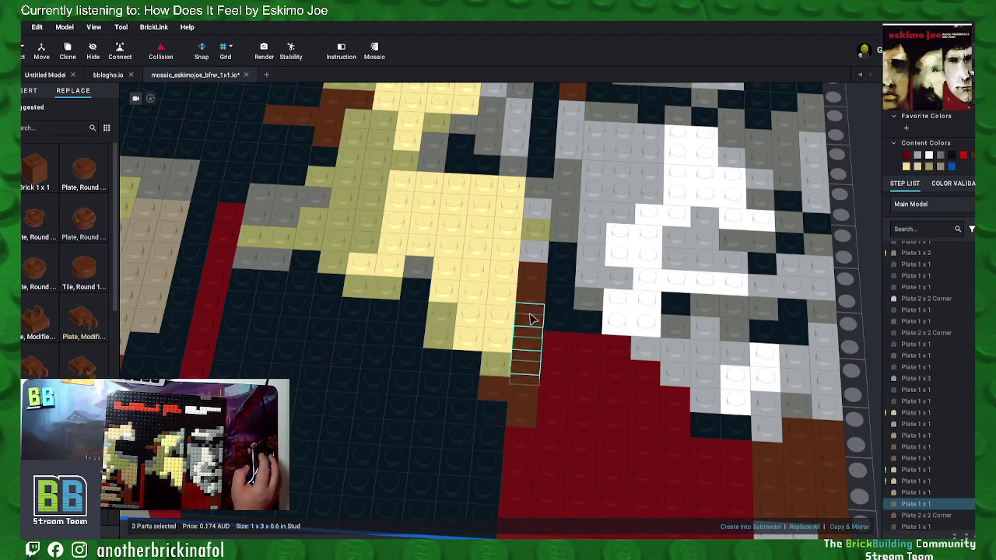
pyautogui.rightClick(529, 319)
pyautogui.click(549, 400)
pyautogui.click(529, 288)
pyautogui.keyDown('shift'); pyautogui.click(536, 276); pyautogui.keyUp('shift')
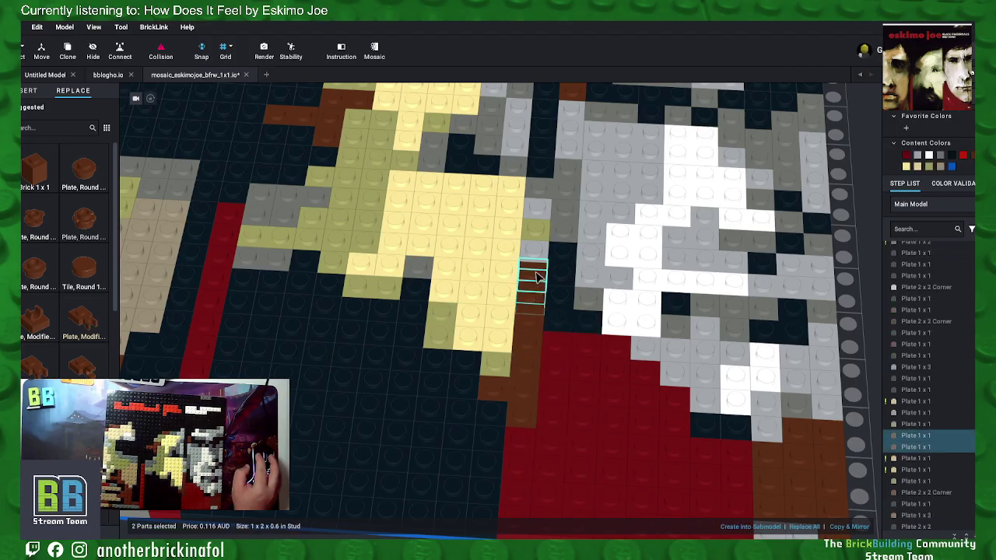
pyautogui.rightClick(535, 276)
pyautogui.click(569, 355)
pyautogui.click(583, 342)
pyautogui.click(587, 290)
pyautogui.keyDown('shift'); pyautogui.click(593, 299); pyautogui.keyUp('shift')
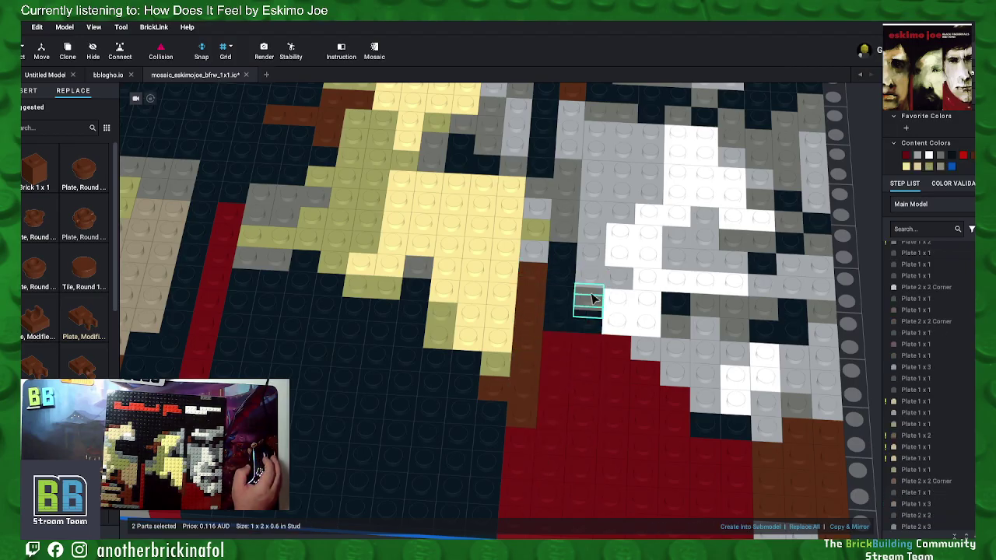
# Step: Merge the two vertical pairs of white plates at the rightmost face's chin into 1x2 plates
pyautogui.scroll(2, 758, 397)
pyautogui.click(803, 426)
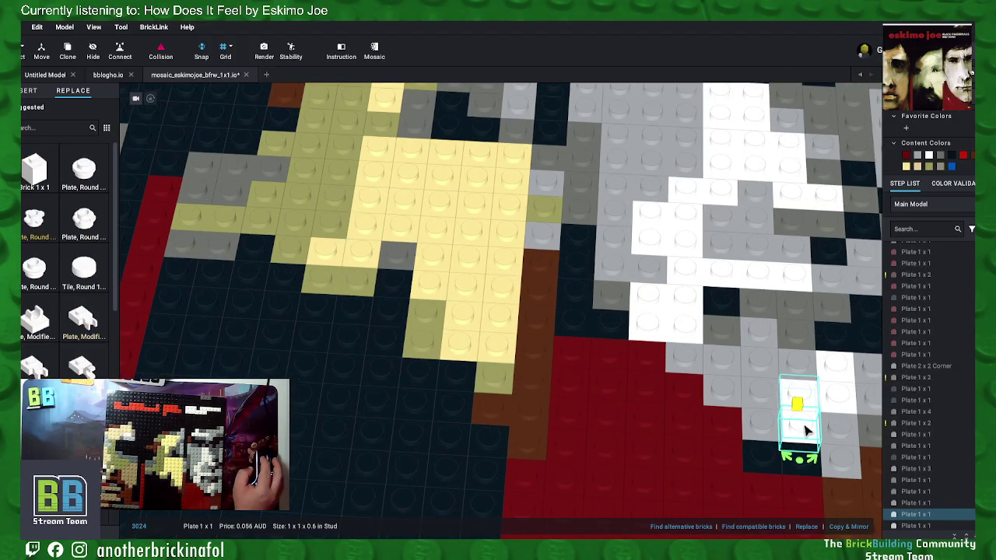
pyautogui.keyDown('shift'); pyautogui.click(834, 404); pyautogui.keyUp('shift')
pyautogui.scroll(-1, 825, 408)
pyautogui.rightClick(817, 410)
pyautogui.press('Escape')
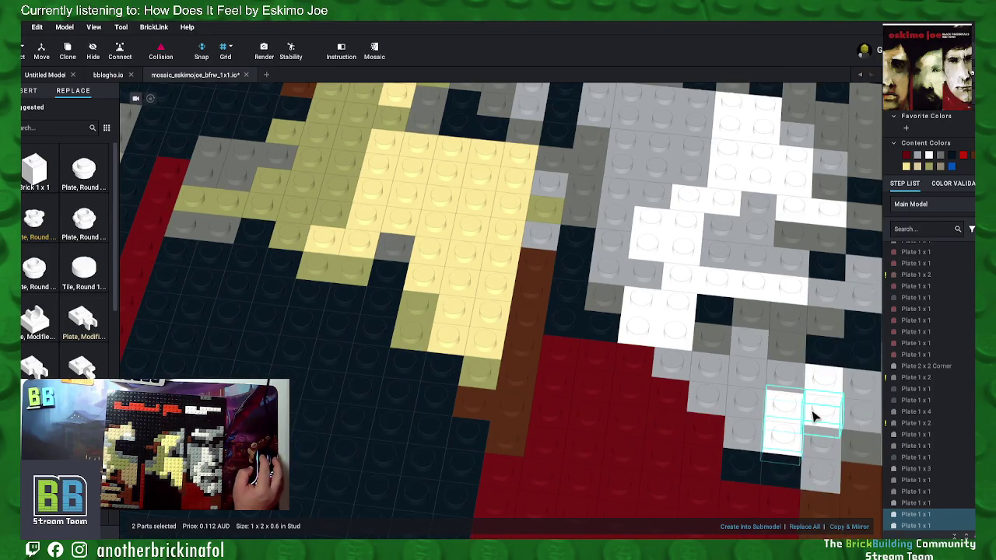
pyautogui.rightClick(813, 416)
pyautogui.click(813, 415)
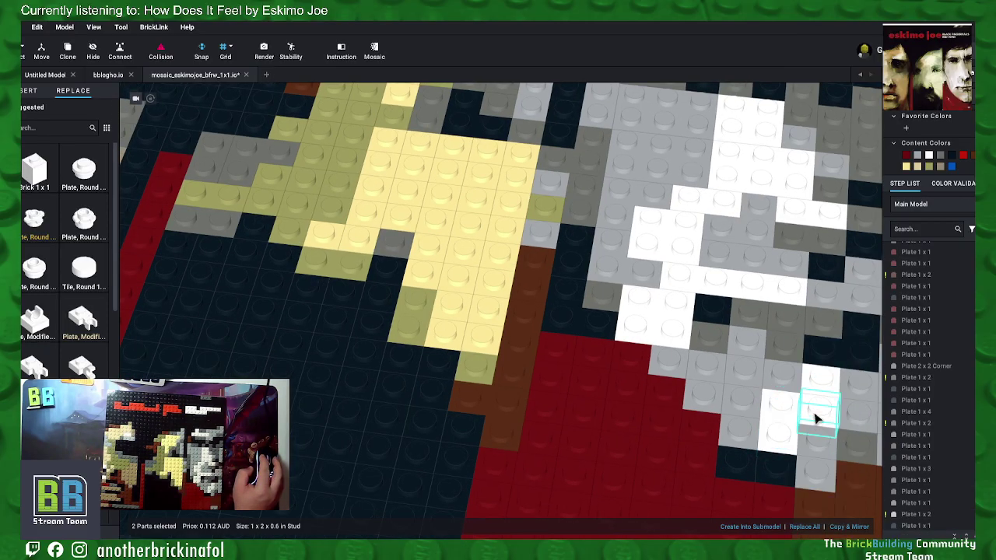
pyautogui.rightClick(823, 386)
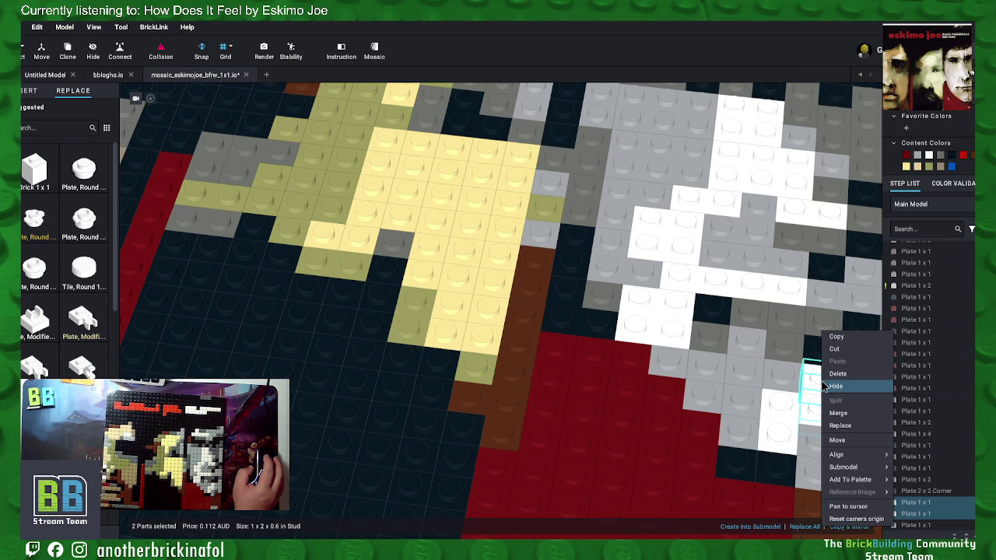
pyautogui.click(842, 421)
# Step: Merge the light grey vertical pair below the white chin plates and the dark horizontal pair beside it into 1x2 plates
pyautogui.click(818, 458)
pyautogui.keyDown('shift'); pyautogui.click(822, 474); pyautogui.keyUp('shift')
pyautogui.rightClick(822, 474)
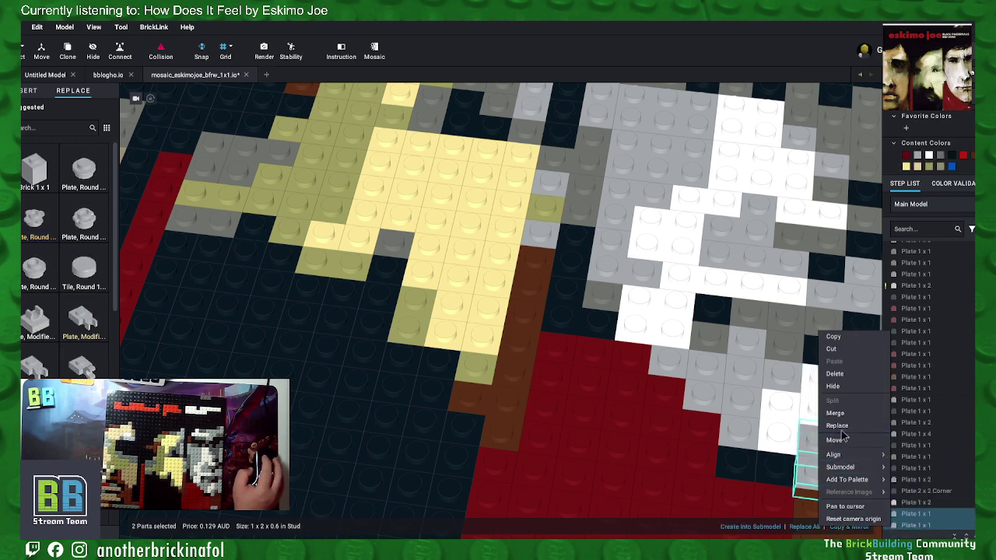
pyautogui.click(837, 413)
pyautogui.click(774, 467)
pyautogui.keyDown('shift'); pyautogui.click(727, 471); pyautogui.keyUp('shift')
pyautogui.rightClick(743, 465)
pyautogui.moveTo(760, 467)
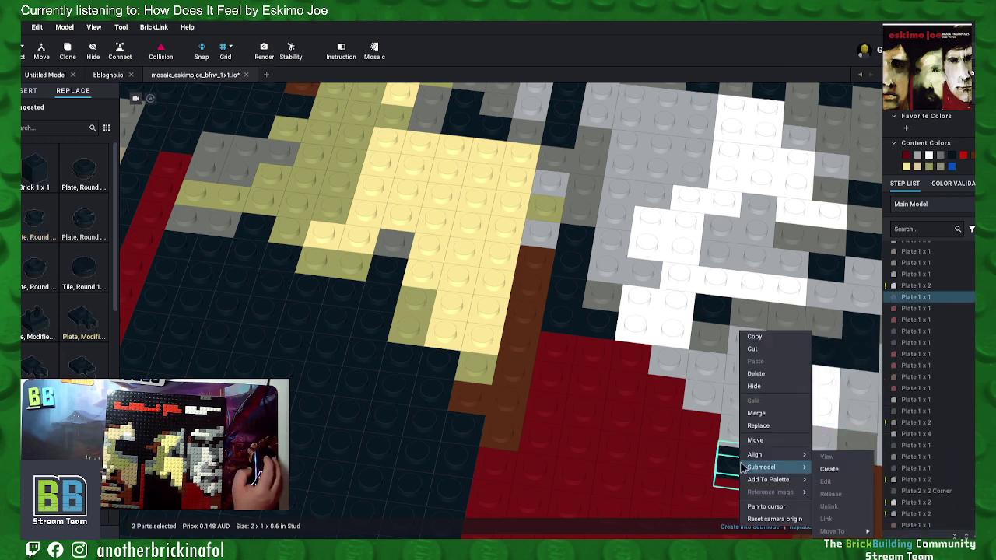
pyautogui.click(758, 413)
# Step: Merge the six light grey plates between the white chin plates and the dark red area into two 2x2 corner plates
pyautogui.click(747, 372)
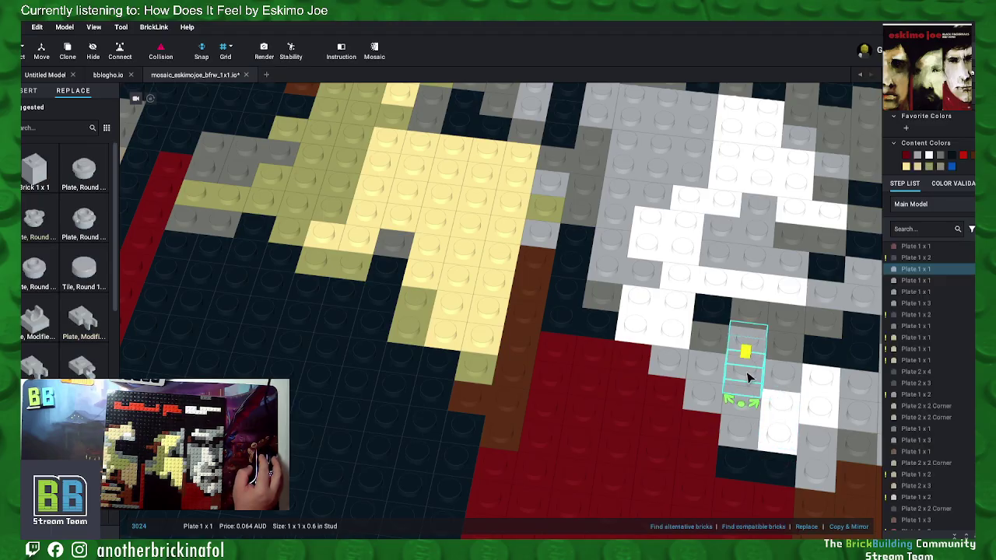
pyautogui.keyDown('shift'); pyautogui.click(784, 380); pyautogui.keyUp('shift')
pyautogui.click(797, 413)
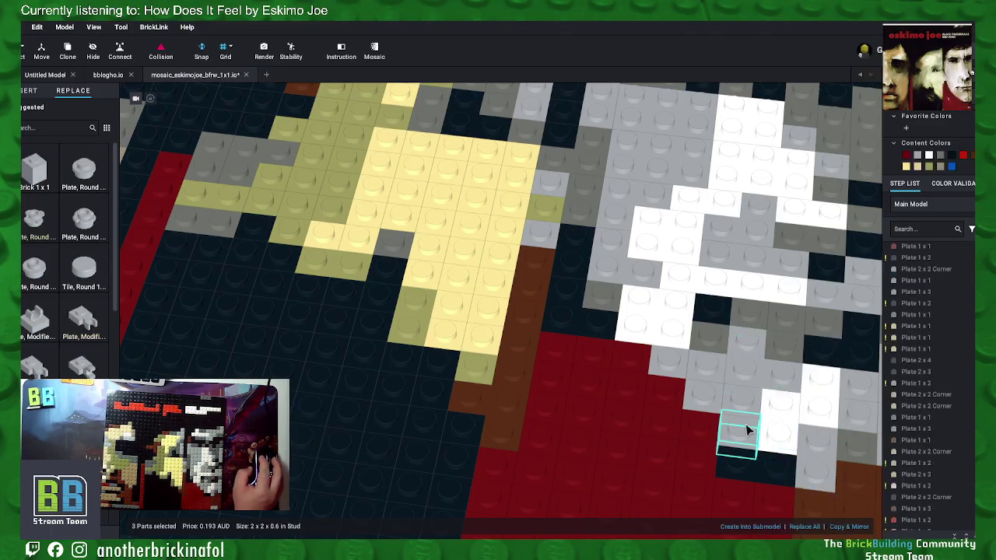
pyautogui.moveTo(743, 416); pyautogui.dragTo(710, 403)
pyautogui.rightClick(710, 402)
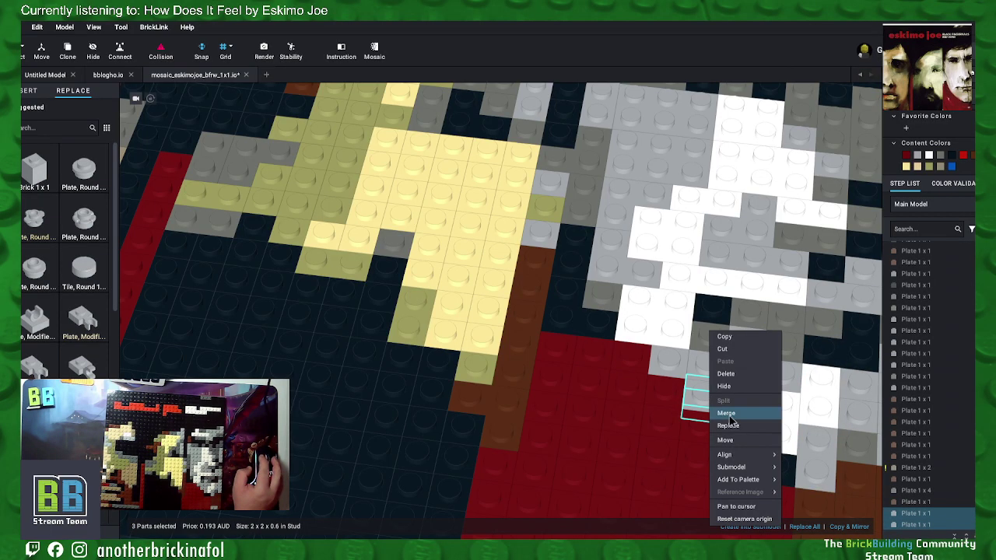
pyautogui.click(732, 417)
# Step: Merge the remaining horizontal light grey pair along the upper edge of the dark red area into a 1x2 plate
pyautogui.click(668, 372)
pyautogui.keyDown('ctrl'); pyautogui.click(704, 371); pyautogui.keyUp('ctrl')
pyautogui.rightClick(704, 371)
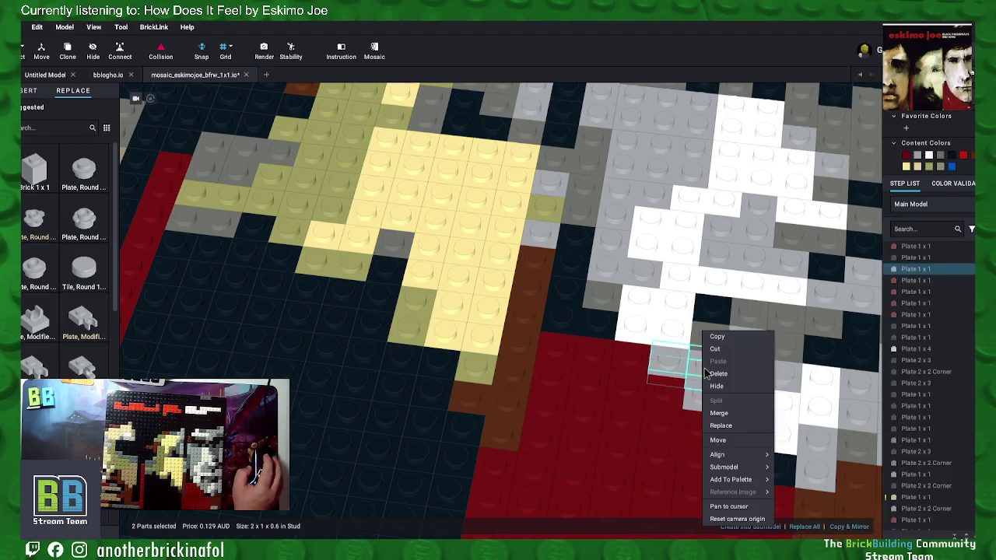
# Step: Merge the three dark grey plates in a row beneath the rightmost face's long white line into a 1x3 plate
pyautogui.moveTo(781, 343); pyautogui.dragTo(675, 335, button='middle')
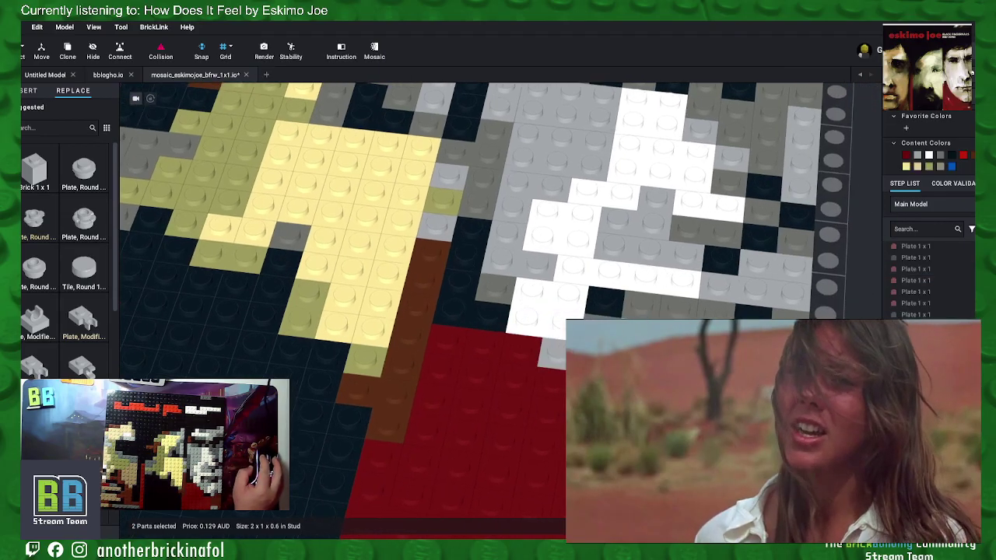
pyautogui.click(642, 311)
pyautogui.keyDown('ctrl'); pyautogui.click(679, 313); pyautogui.keyUp('ctrl')
pyautogui.keyDown('ctrl'); pyautogui.click(715, 317); pyautogui.keyUp('ctrl')
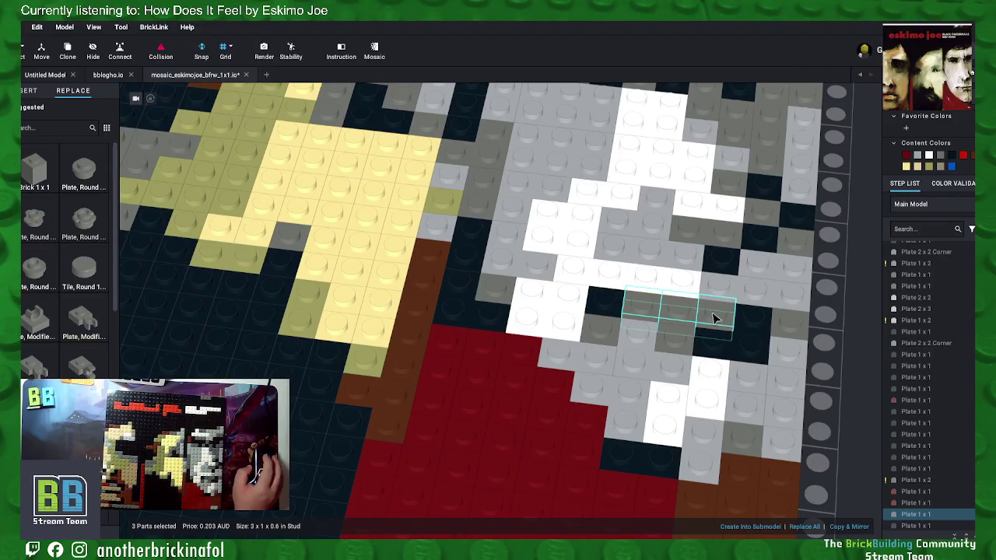
pyautogui.rightClick(716, 317)
pyautogui.click(735, 396)
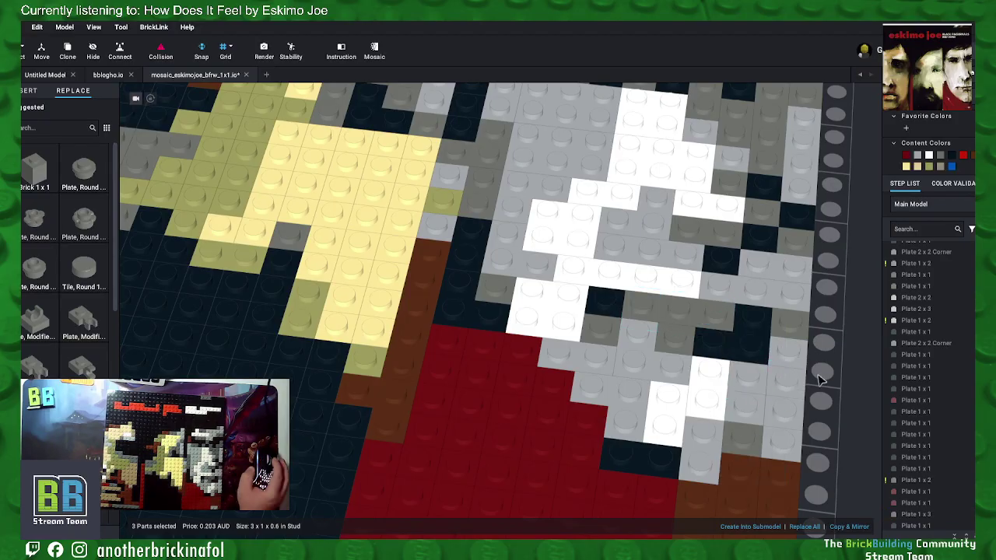
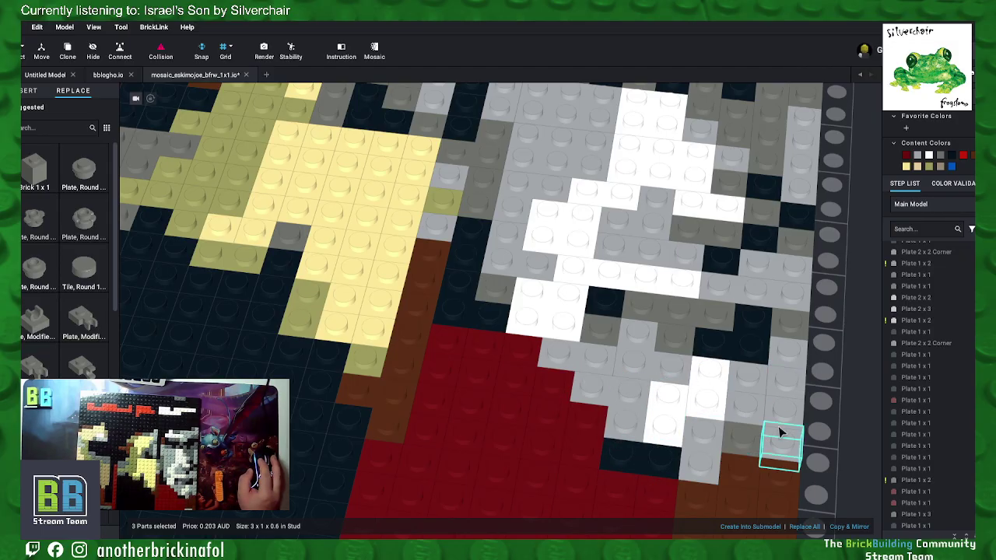
# Step: Merge the six light grey plates between the white chin plates and the mosaic's right edge into two 2x2 corner plates
pyautogui.click(754, 382)
pyautogui.keyDown('ctrl'); pyautogui.click(780, 382); pyautogui.keyUp('ctrl')
pyautogui.keyDown('ctrl'); pyautogui.click(785, 355); pyautogui.keyUp('ctrl')
pyautogui.rightClick(784, 354)
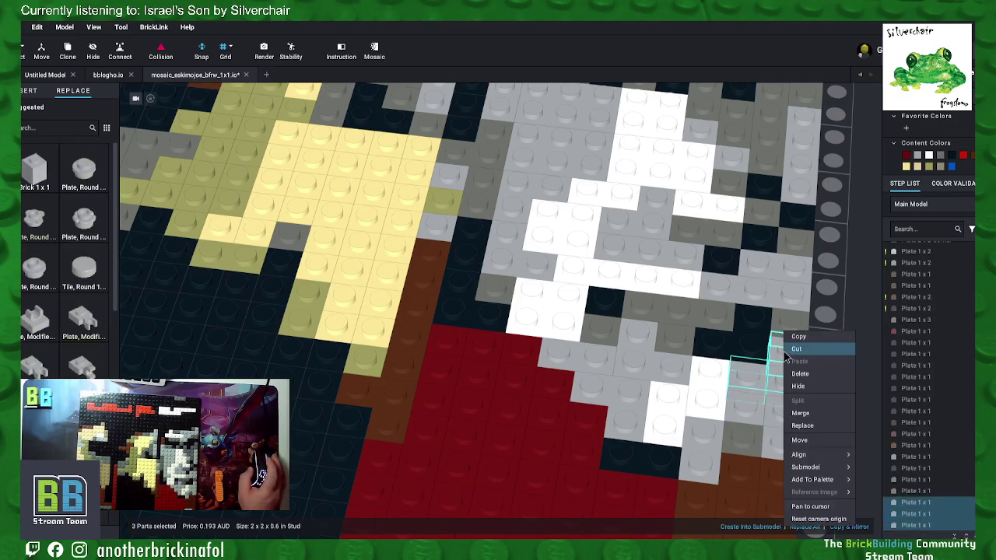
pyautogui.click(799, 414)
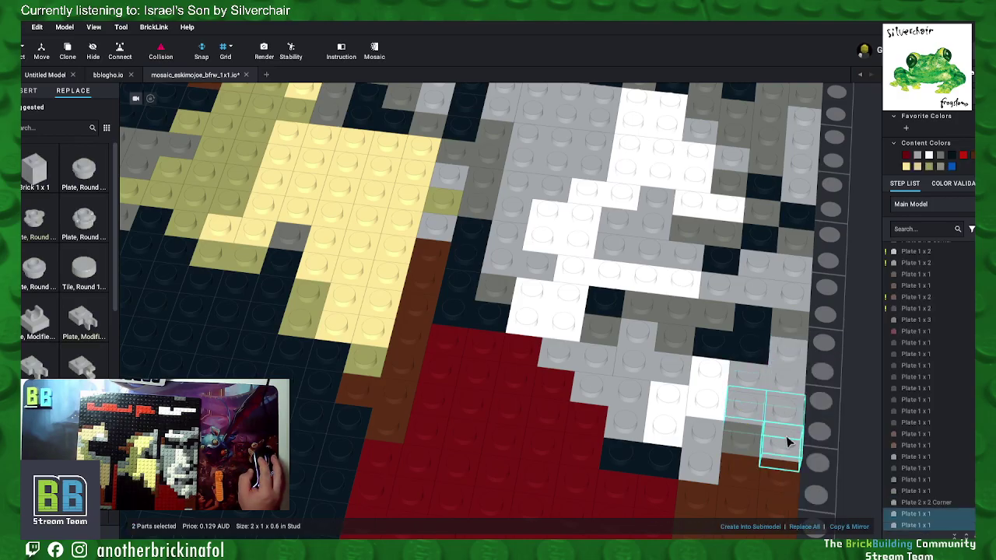
pyautogui.keyDown('ctrl'); pyautogui.click(788, 442); pyautogui.keyUp('ctrl')
pyautogui.rightClick(788, 442)
pyautogui.click(845, 419)
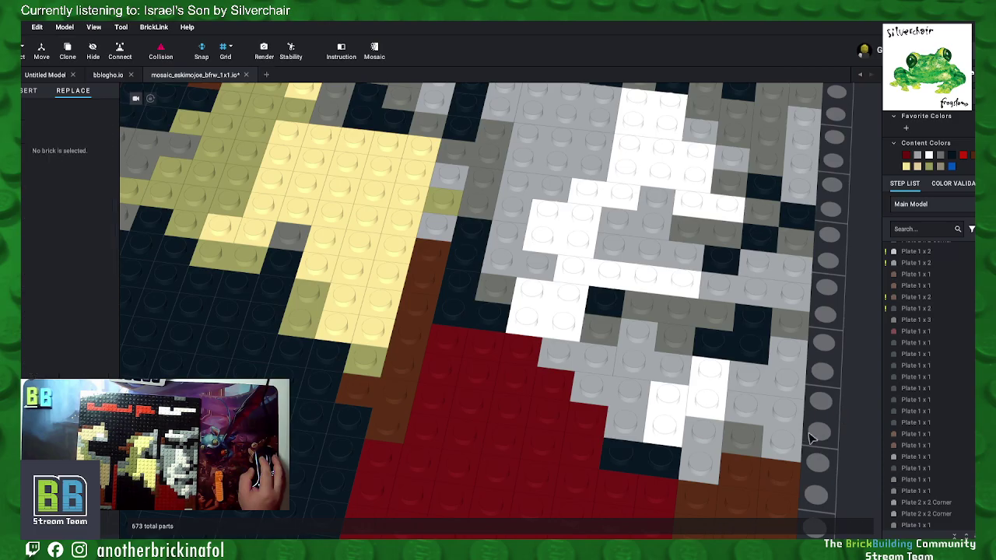
# Step: Merge the three brown plates around the light grey pair at the mosaic's lower right corner into a 2x2 corner plate
pyautogui.moveTo(739, 426); pyautogui.dragTo(740, 365, button='middle')
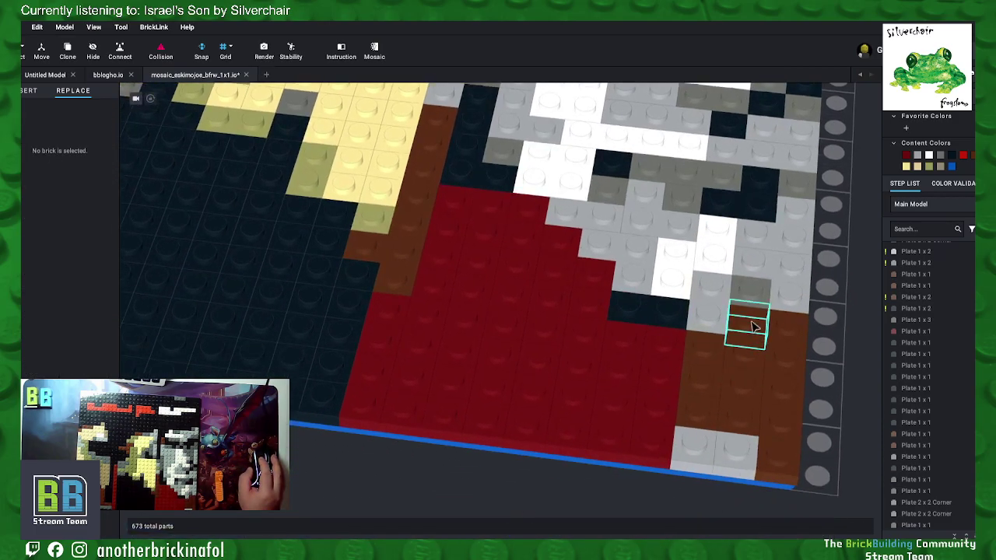
pyautogui.click(782, 467)
pyautogui.keyDown('ctrl'); pyautogui.click(780, 422); pyautogui.keyUp('ctrl')
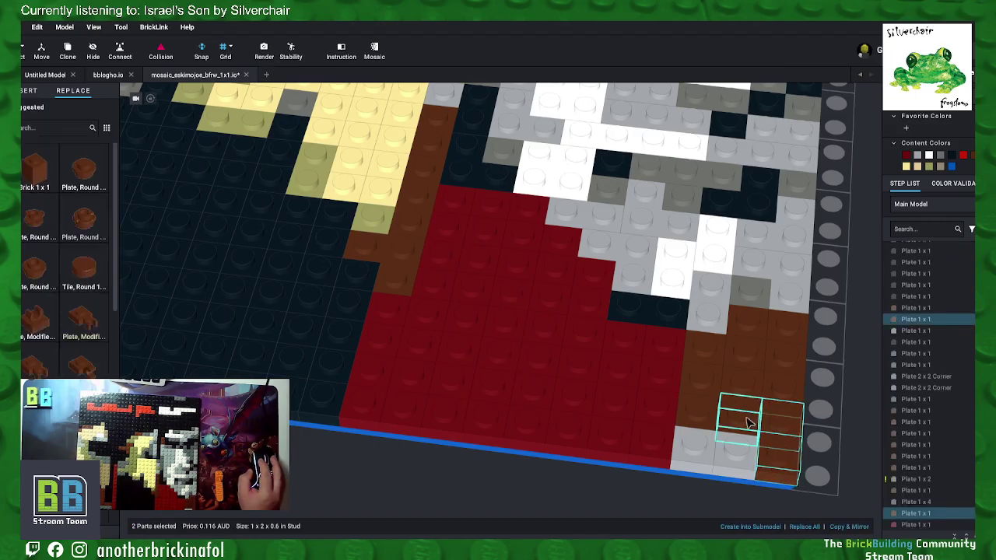
pyautogui.keyDown('ctrl'); pyautogui.click(750, 414); pyautogui.keyUp('ctrl')
pyautogui.rightClick(745, 414)
pyautogui.click(767, 419)
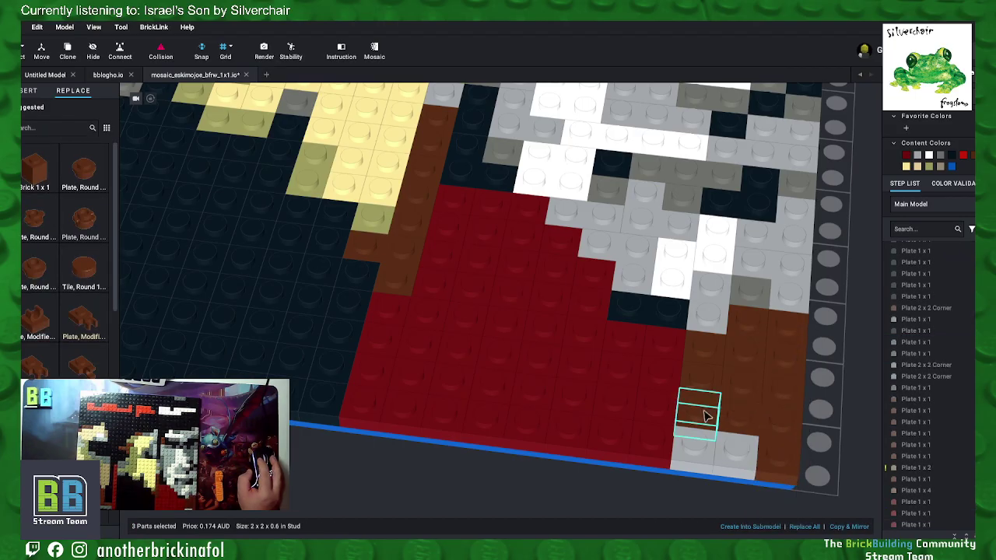
# Step: Merge the column of three brown plates bordering the dark red area into a 1x3 plate
pyautogui.click(707, 417)
pyautogui.keyDown('ctrl'); pyautogui.click(713, 377); pyautogui.keyUp('ctrl')
pyautogui.keyDown('ctrl'); pyautogui.click(715, 357); pyautogui.keyUp('ctrl')
pyautogui.rightClick(715, 359)
pyautogui.click(742, 413)
# Step: Merge the six remaining brown plates along the mosaic's right edge into a 2x3 plate
pyautogui.click(750, 386)
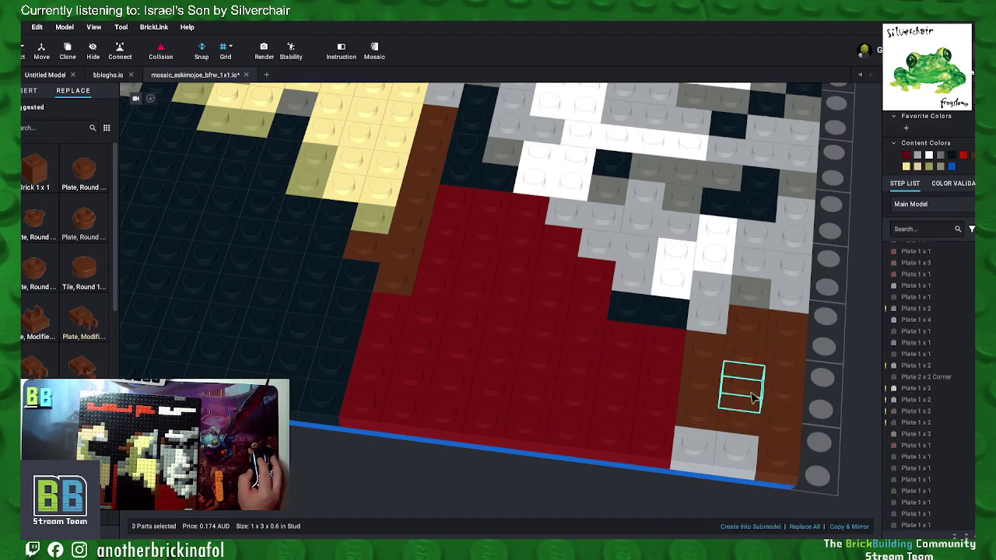
pyautogui.keyDown('ctrl'); pyautogui.click(749, 354); pyautogui.keyUp('ctrl')
pyautogui.keyDown('ctrl'); pyautogui.click(750, 322); pyautogui.keyUp('ctrl')
pyautogui.keyDown('ctrl'); pyautogui.click(777, 324); pyautogui.keyUp('ctrl')
pyautogui.keyDown('ctrl'); pyautogui.click(781, 365); pyautogui.keyUp('ctrl')
pyautogui.keyDown('ctrl'); pyautogui.click(782, 389); pyautogui.keyUp('ctrl')
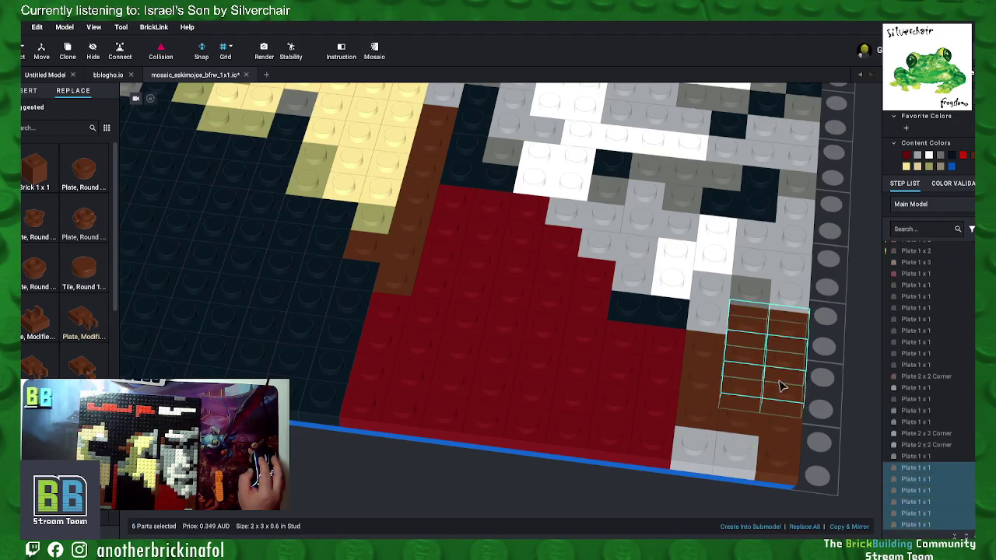
pyautogui.rightClick(783, 382)
pyautogui.click(809, 413)
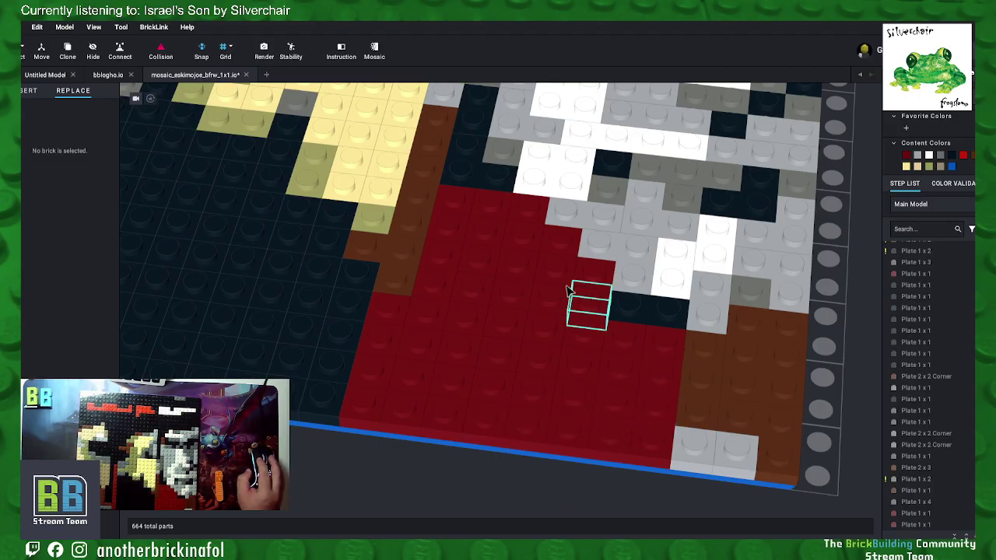
# Step: Merge the eight dark red plates between the black pair and the mosaic's lower edge, beside the brown area, into a 2x4 plate
pyautogui.click(631, 350)
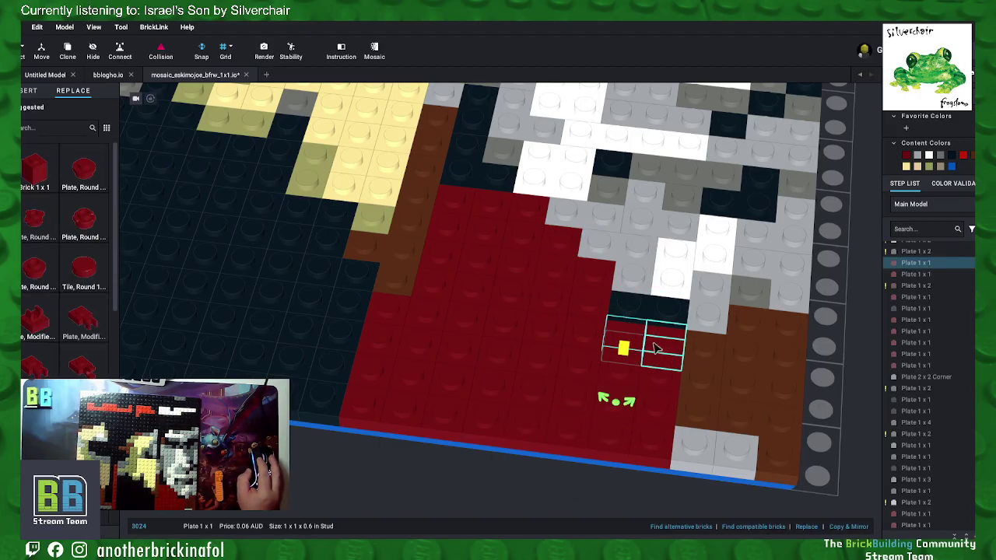
pyautogui.keyDown('ctrl'); pyautogui.click(661, 347); pyautogui.keyUp('ctrl')
pyautogui.keyDown('ctrl'); pyautogui.click(635, 376); pyautogui.keyUp('ctrl')
pyautogui.keyDown('ctrl'); pyautogui.click(656, 377); pyautogui.keyUp('ctrl')
pyautogui.keyDown('ctrl'); pyautogui.click(615, 416); pyautogui.keyUp('ctrl')
pyautogui.keyDown('ctrl'); pyautogui.click(652, 417); pyautogui.keyUp('ctrl')
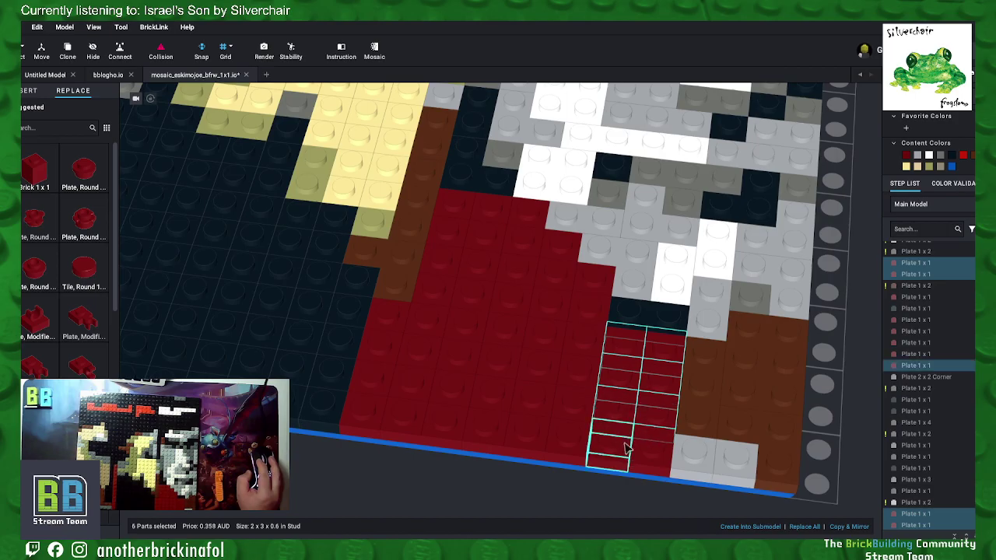
pyautogui.keyDown('ctrl'); pyautogui.click(624, 445); pyautogui.keyUp('ctrl')
pyautogui.keyDown('ctrl'); pyautogui.click(650, 453); pyautogui.keyUp('ctrl')
pyautogui.rightClick(652, 455)
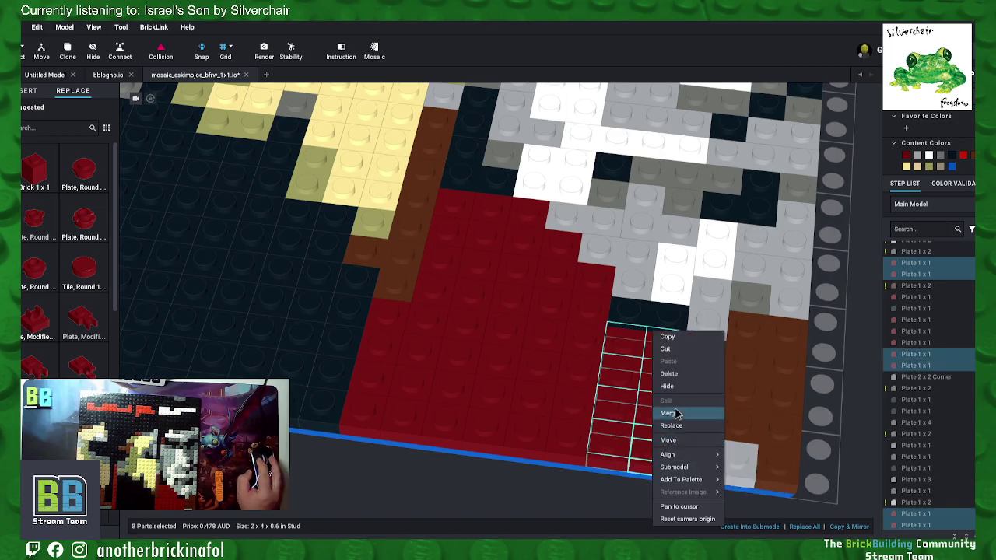
pyautogui.click(677, 413)
pyautogui.click(484, 493)
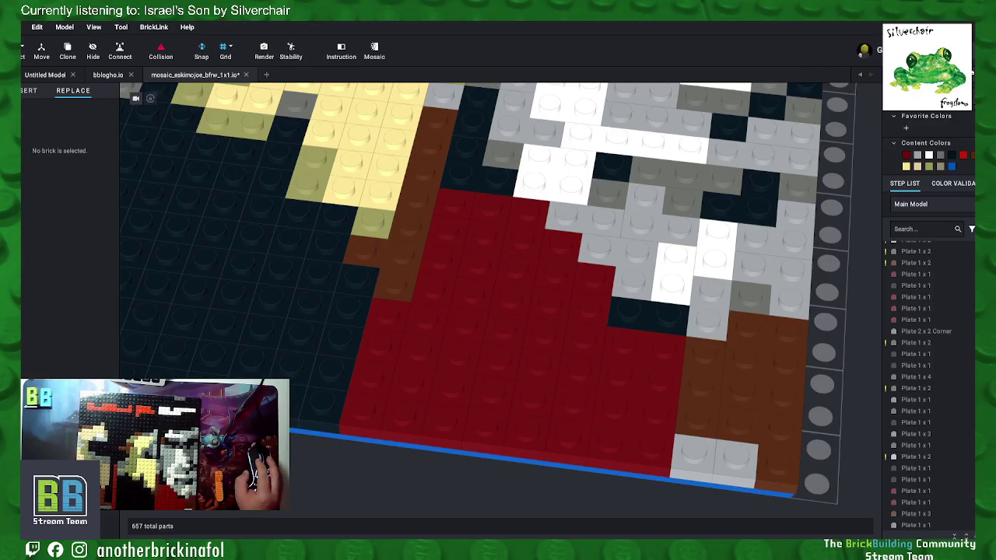
# Step: Merge the next two four-stud columns of dark red plates along the mosaic's lower edge into another 2x4 plate
pyautogui.click(572, 444)
pyautogui.keyDown('ctrl'); pyautogui.click(535, 438); pyautogui.keyUp('ctrl')
pyautogui.keyDown('ctrl'); pyautogui.click(542, 408); pyautogui.keyUp('ctrl')
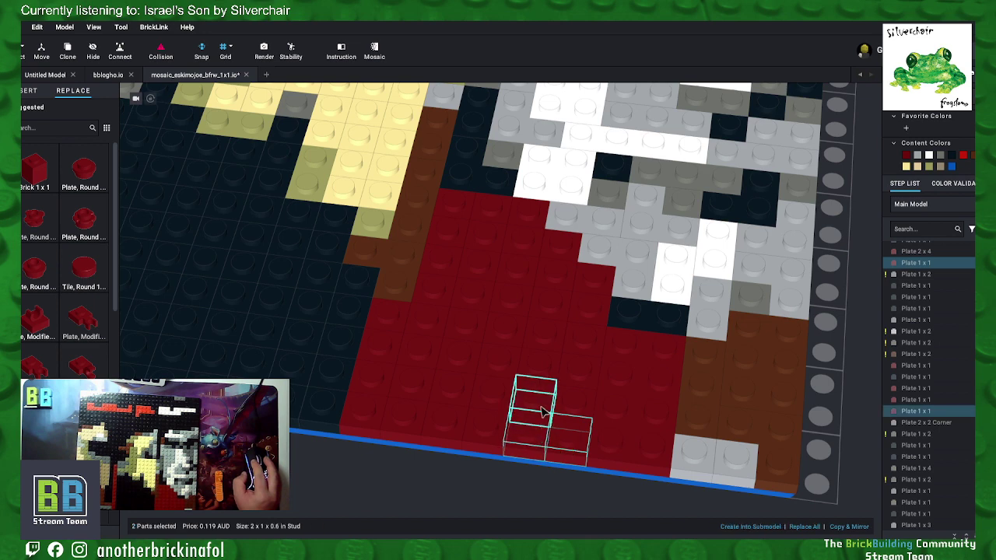
pyautogui.keyDown('ctrl'); pyautogui.click(572, 406); pyautogui.keyUp('ctrl')
pyautogui.keyDown('ctrl'); pyautogui.click(578, 380); pyautogui.keyUp('ctrl')
pyautogui.keyDown('ctrl'); pyautogui.click(544, 352); pyautogui.keyUp('ctrl')
pyautogui.keyDown('ctrl'); pyautogui.click(544, 327); pyautogui.keyUp('ctrl')
pyautogui.keyDown('ctrl'); pyautogui.click(583, 333); pyautogui.keyUp('ctrl')
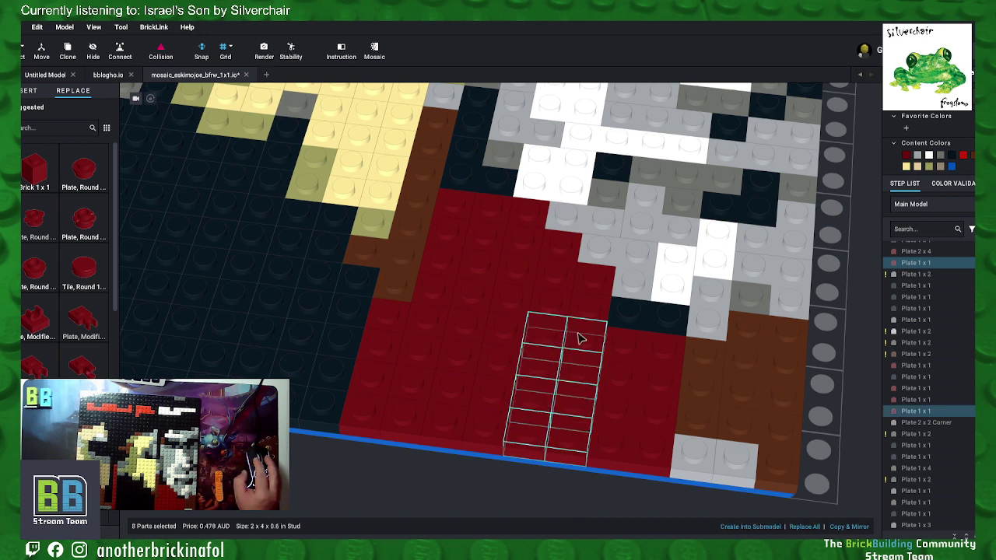
pyautogui.rightClick(579, 333)
pyautogui.click(594, 414)
# Step: Select the dark red plate in the area's uppermost row, just below the white chin plates, for merging
pyautogui.click(527, 214)
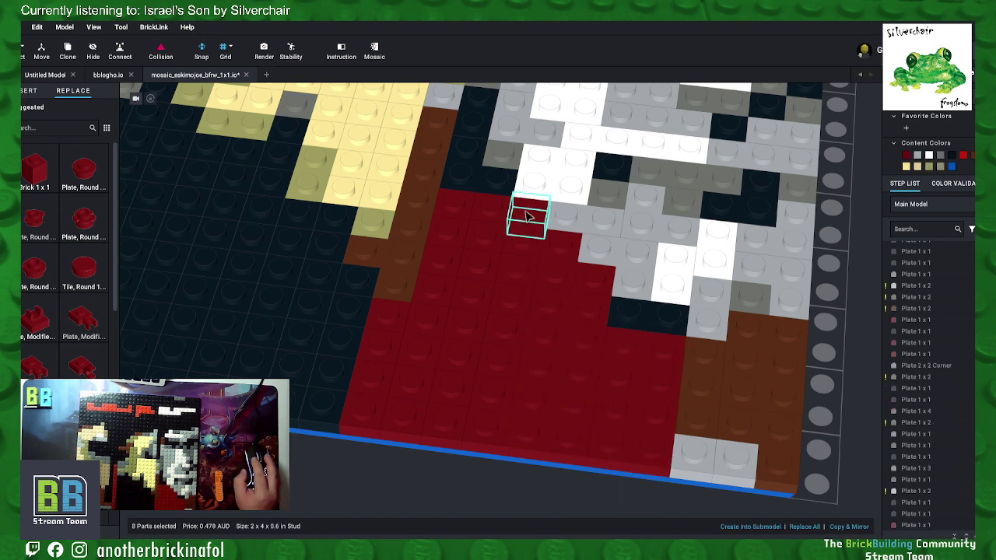
# Step: Merge three dark red 1x1 plates directly below the white and grey chin area into one 2x2 corner plate
pyautogui.keyDown('ctrl'); pyautogui.click(525, 245); pyautogui.keyUp('ctrl')
pyautogui.keyDown('ctrl'); pyautogui.click(562, 249); pyautogui.keyUp('ctrl')
pyautogui.rightClick(562, 249)
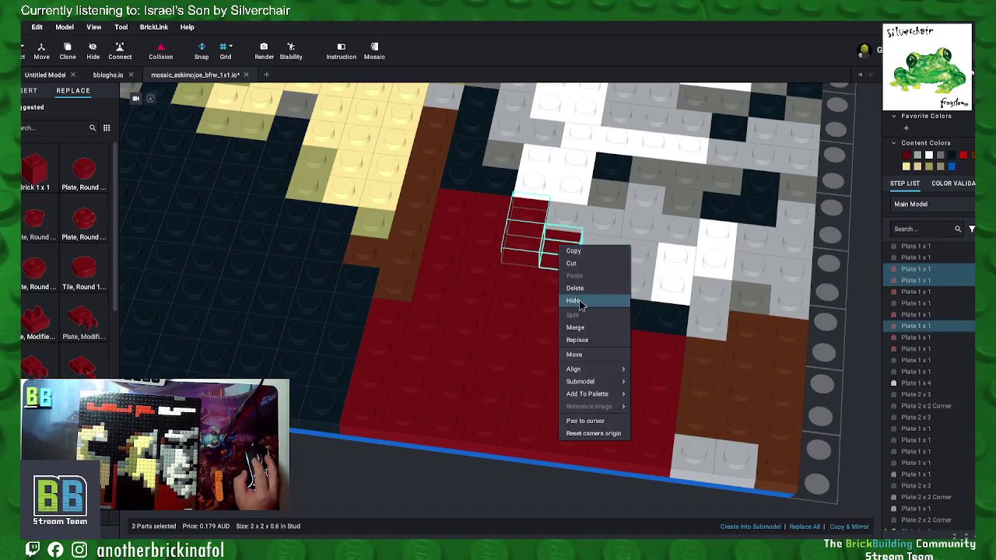
pyautogui.click(585, 330)
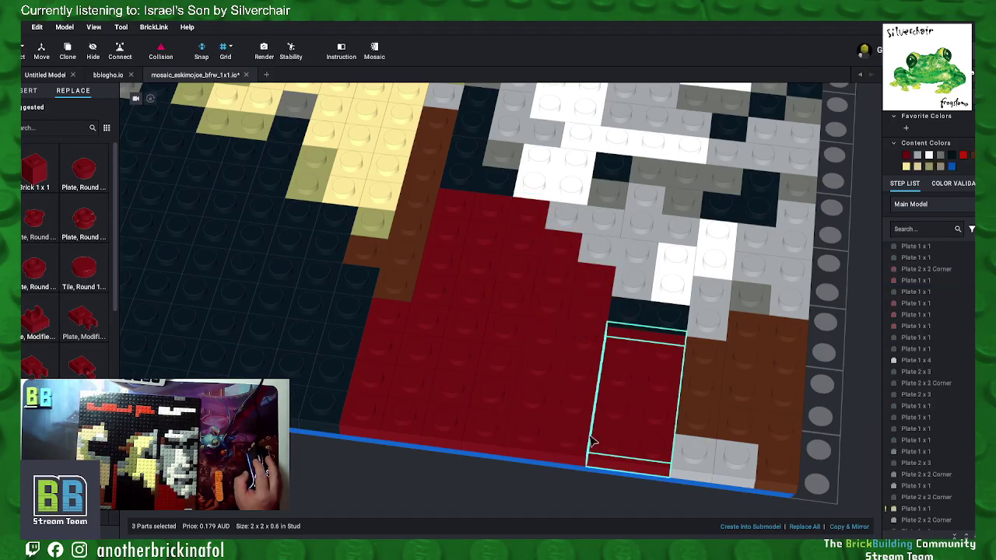
# Step: Merge eight dark red 1x1 plates at the mosaic's bottom edge, in the red area's third and fourth columns, into a 2x4 plate
pyautogui.click(508, 345)
pyautogui.keyDown('ctrl'); pyautogui.click(471, 336); pyautogui.keyUp('ctrl')
pyautogui.keyDown('ctrl'); pyautogui.click(461, 360); pyautogui.keyUp('ctrl')
pyautogui.keyDown('ctrl'); pyautogui.click(499, 360); pyautogui.keyUp('ctrl')
pyautogui.keyDown('ctrl'); pyautogui.click(465, 386); pyautogui.keyUp('ctrl')
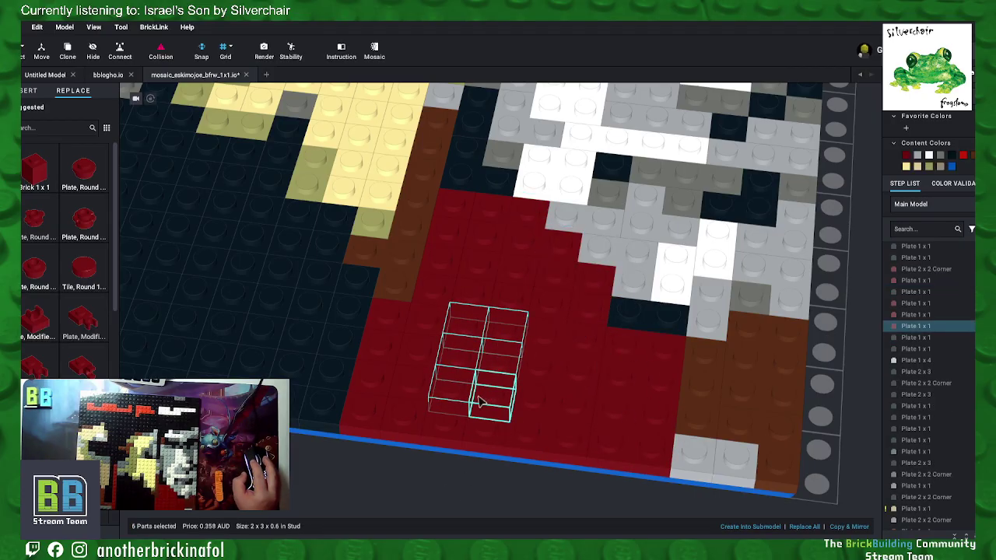
pyautogui.keyDown('ctrl'); pyautogui.click(483, 397); pyautogui.keyUp('ctrl')
pyautogui.keyDown('ctrl'); pyautogui.click(453, 421); pyautogui.keyUp('ctrl')
pyautogui.keyDown('ctrl'); pyautogui.click(488, 425); pyautogui.keyUp('ctrl')
pyautogui.rightClick(489, 425)
pyautogui.click(513, 414)
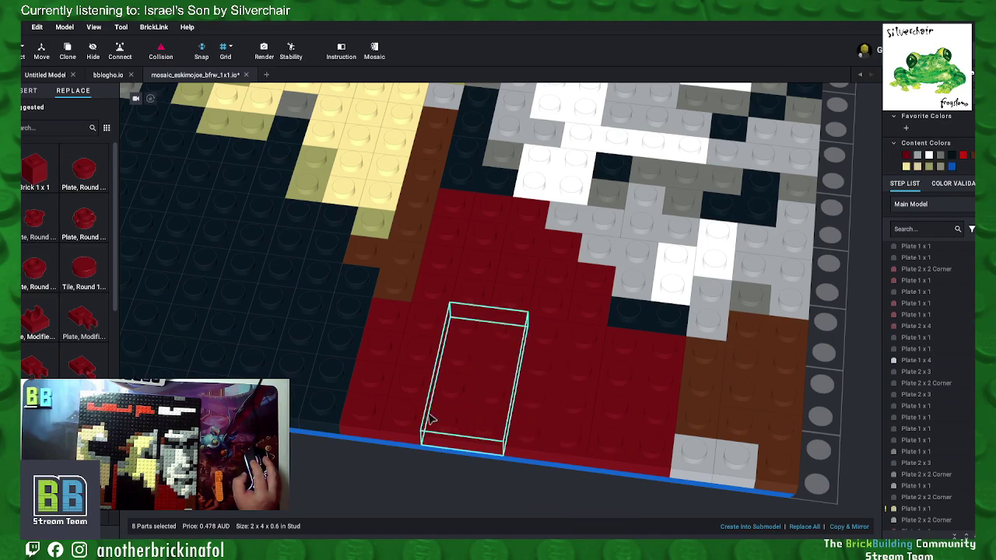
# Step: Merge the eight dark red 1x1 plates in the lower left corner of the red area into a 2x4 plate
pyautogui.click(400, 413)
pyautogui.keyDown('ctrl'); pyautogui.click(382, 393); pyautogui.keyUp('ctrl')
pyautogui.keyDown('ctrl'); pyautogui.click(380, 385); pyautogui.keyUp('ctrl')
pyautogui.keyDown('ctrl'); pyautogui.click(405, 381); pyautogui.keyUp('ctrl')
pyautogui.keyDown('ctrl'); pyautogui.click(413, 356); pyautogui.keyUp('ctrl')
pyautogui.keyDown('ctrl'); pyautogui.click(381, 350); pyautogui.keyUp('ctrl')
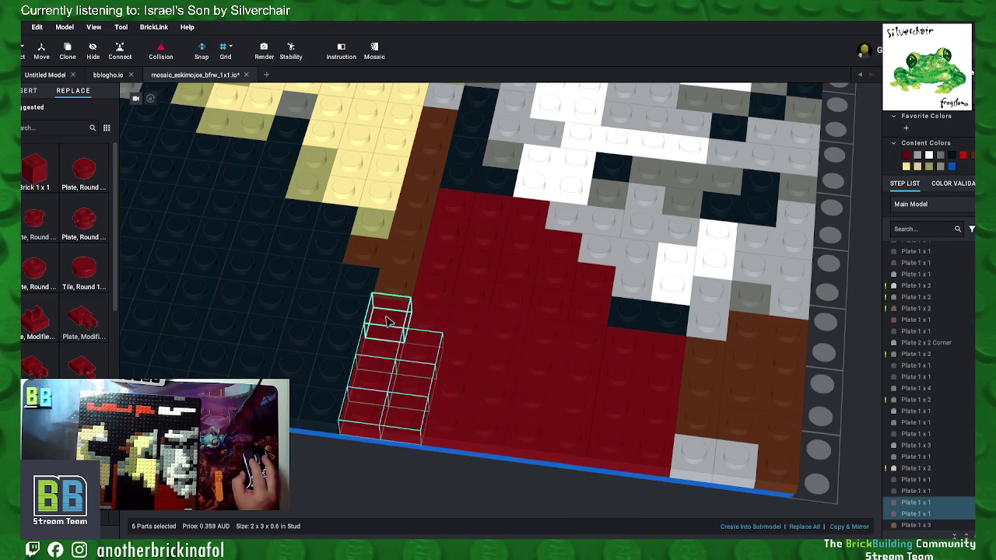
pyautogui.keyDown('ctrl'); pyautogui.click(386, 319); pyautogui.keyUp('ctrl')
pyautogui.keyDown('ctrl'); pyautogui.click(427, 319); pyautogui.keyUp('ctrl')
pyautogui.rightClick(428, 319)
pyautogui.click(443, 401)
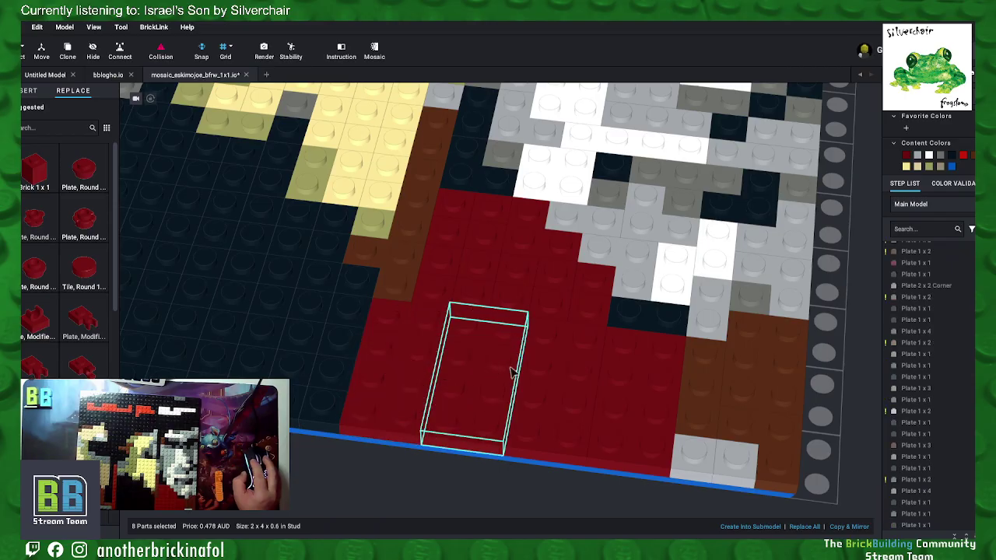
# Step: Merge the eight dark red 1x1 plates beside the brown strip, in the red area's upper four rows, into a 2x4 plate
pyautogui.click(526, 373)
pyautogui.click(473, 297)
pyautogui.keyDown('ctrl'); pyautogui.click(435, 289); pyautogui.keyUp('ctrl')
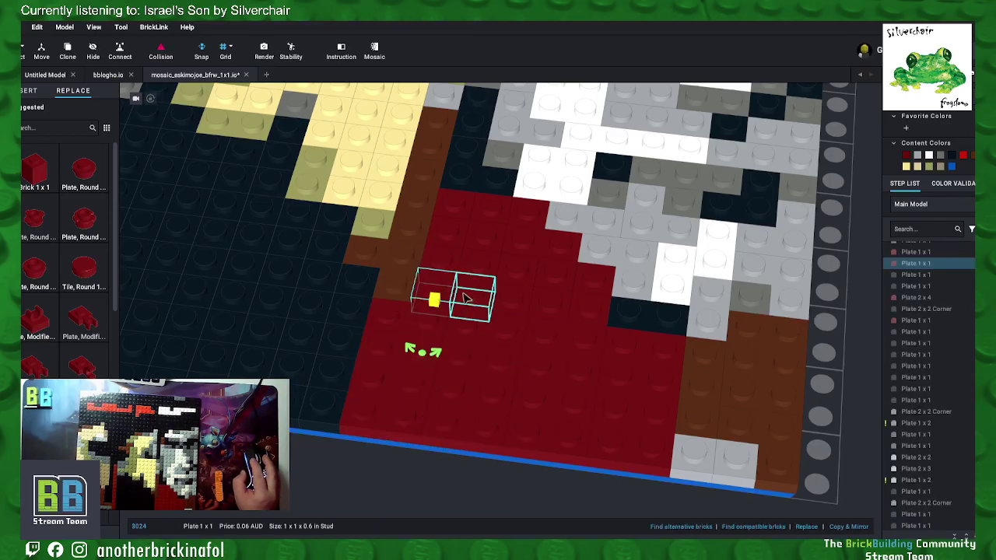
pyautogui.keyDown('ctrl'); pyautogui.click(478, 258); pyautogui.keyUp('ctrl')
pyautogui.keyDown('ctrl'); pyautogui.click(452, 234); pyautogui.keyUp('ctrl')
pyautogui.keyDown('ctrl'); pyautogui.click(454, 247); pyautogui.keyUp('ctrl')
pyautogui.keyDown('ctrl'); pyautogui.click(484, 238); pyautogui.keyUp('ctrl')
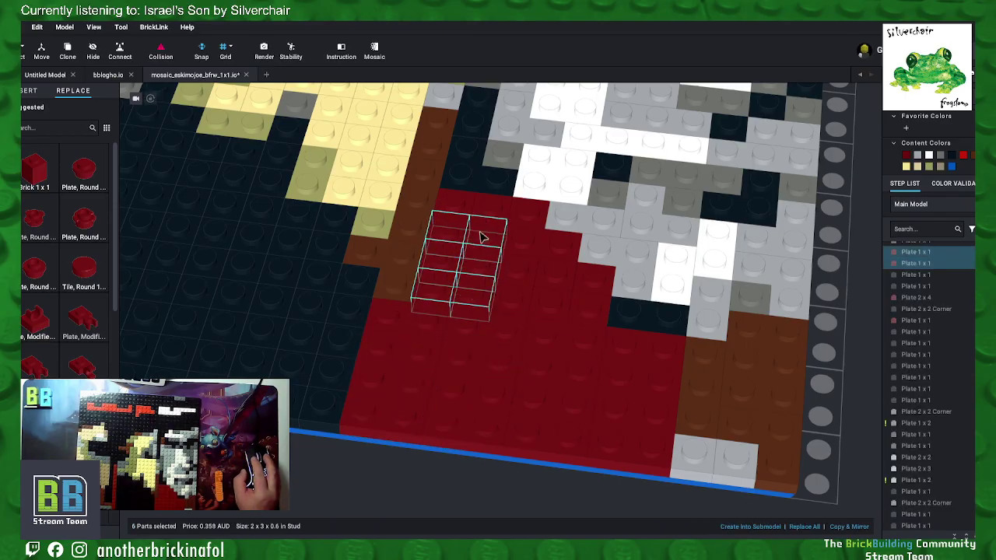
pyautogui.keyDown('ctrl'); pyautogui.click(490, 216); pyautogui.keyUp('ctrl')
pyautogui.keyDown('ctrl'); pyautogui.click(458, 210); pyautogui.keyUp('ctrl')
pyautogui.rightClick(458, 212)
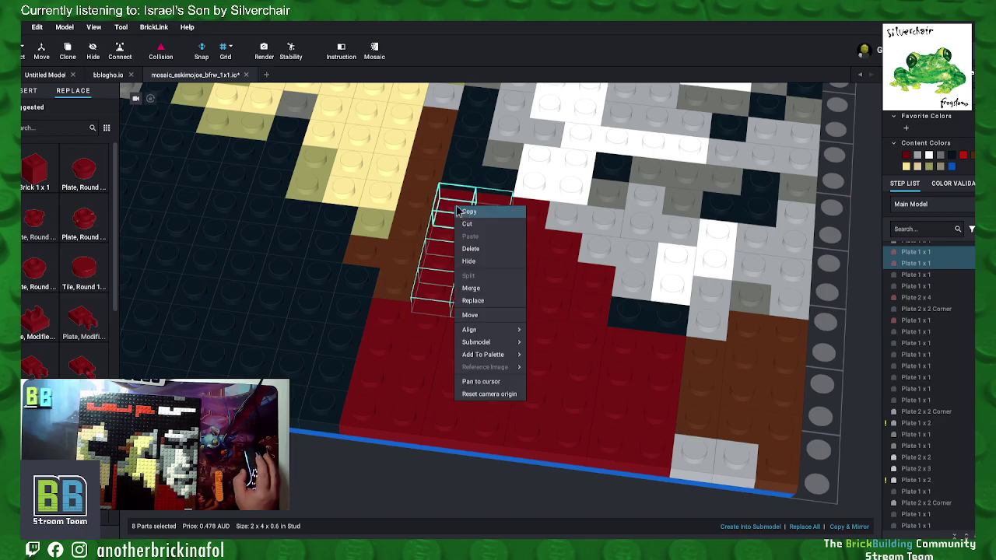
pyautogui.click(468, 288)
# Step: Merge the remaining six dark red 1x1 plates below the corner plate, two rows of three, into a 2x3 plate and clear the selection
pyautogui.click(520, 298)
pyautogui.keyDown('ctrl'); pyautogui.click(547, 282); pyautogui.keyUp('ctrl')
pyautogui.keyDown('ctrl'); pyautogui.click(553, 307); pyautogui.keyUp('ctrl')
pyautogui.keyDown('ctrl'); pyautogui.click(582, 283); pyautogui.keyUp('ctrl')
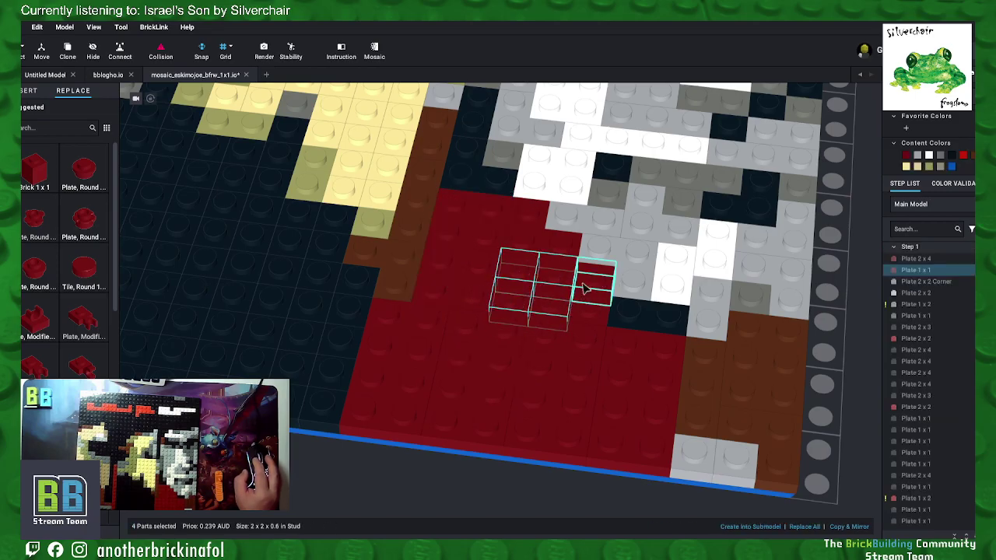
pyautogui.keyDown('ctrl'); pyautogui.click(595, 289); pyautogui.keyUp('ctrl')
pyautogui.keyDown('ctrl'); pyautogui.click(596, 311); pyautogui.keyUp('ctrl')
pyautogui.rightClick(596, 312)
pyautogui.click(615, 387)
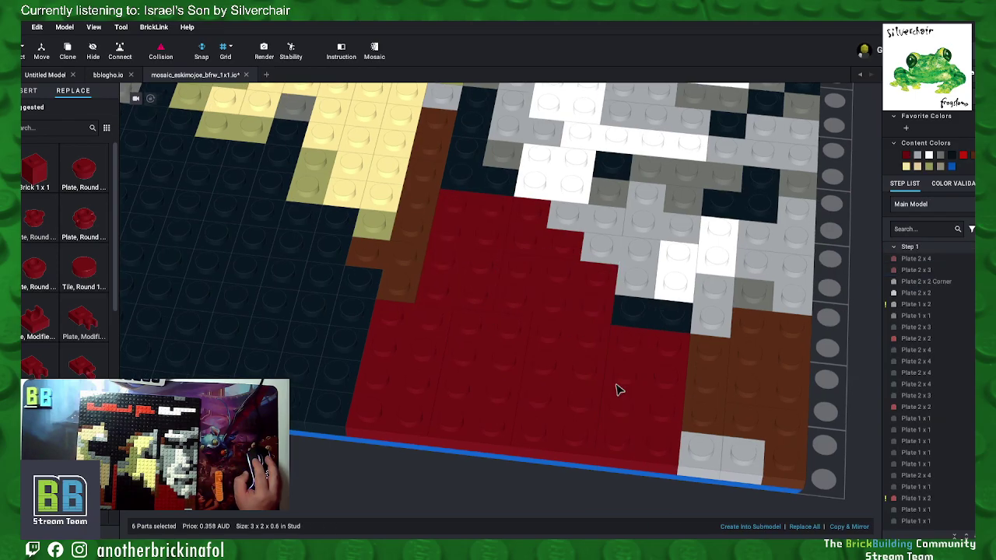
pyautogui.click(371, 478)
# Step: Examine the mosaic from the top lettering to the lower faces, checking individual red, white and black plates
pyautogui.moveTo(313, 475); pyautogui.dragTo(344, 484, button='middle')
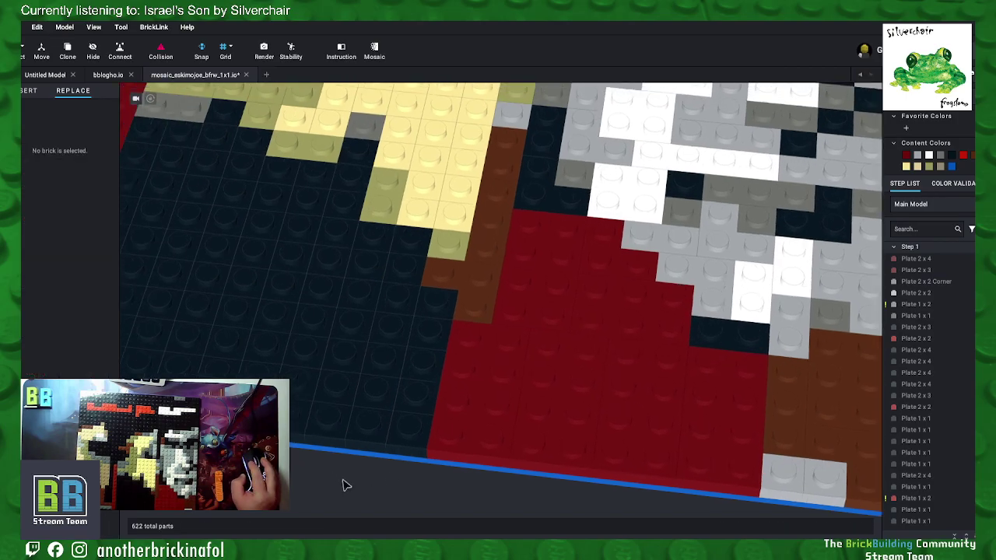
pyautogui.scroll(-3, 569, 340)
pyautogui.scroll(-1, 620, 335)
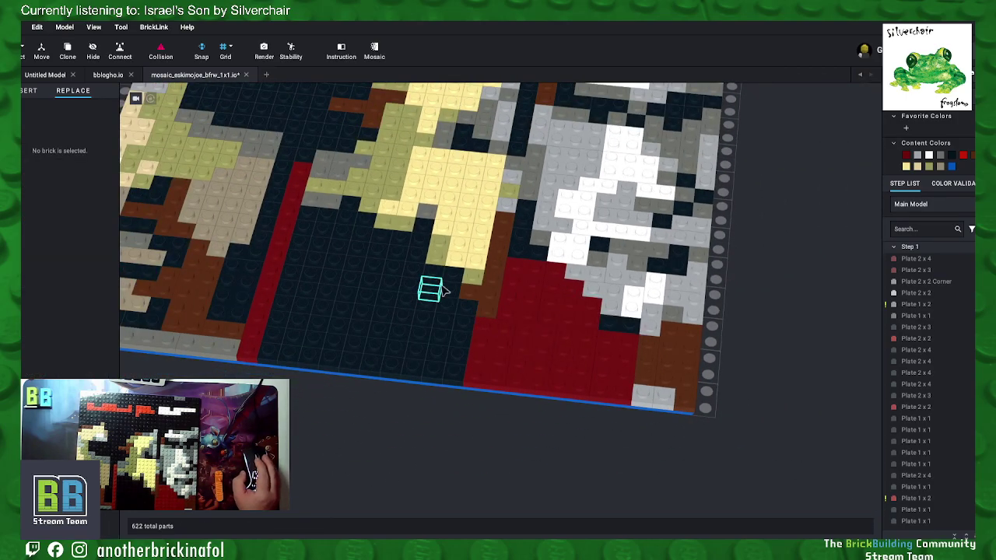
pyautogui.moveTo(445, 290); pyautogui.dragTo(464, 299, button='right')
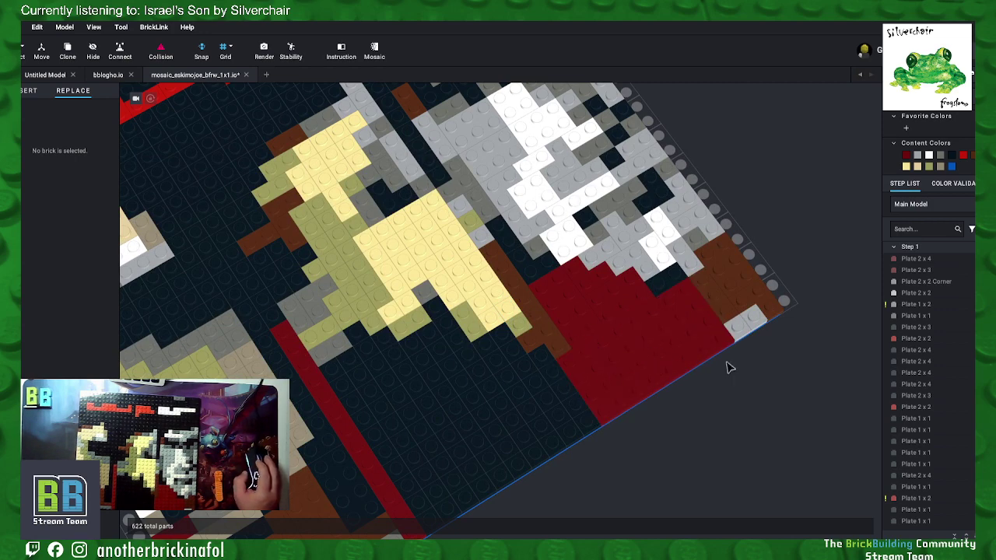
pyautogui.moveTo(395, 267); pyautogui.dragTo(469, 302, button='middle')
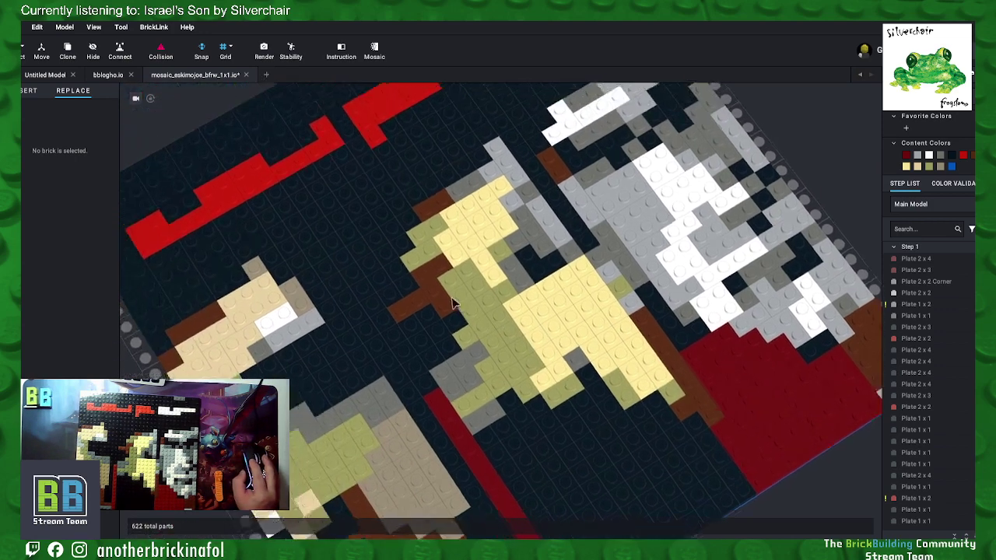
pyautogui.moveTo(591, 375); pyautogui.dragTo(498, 331, button='right')
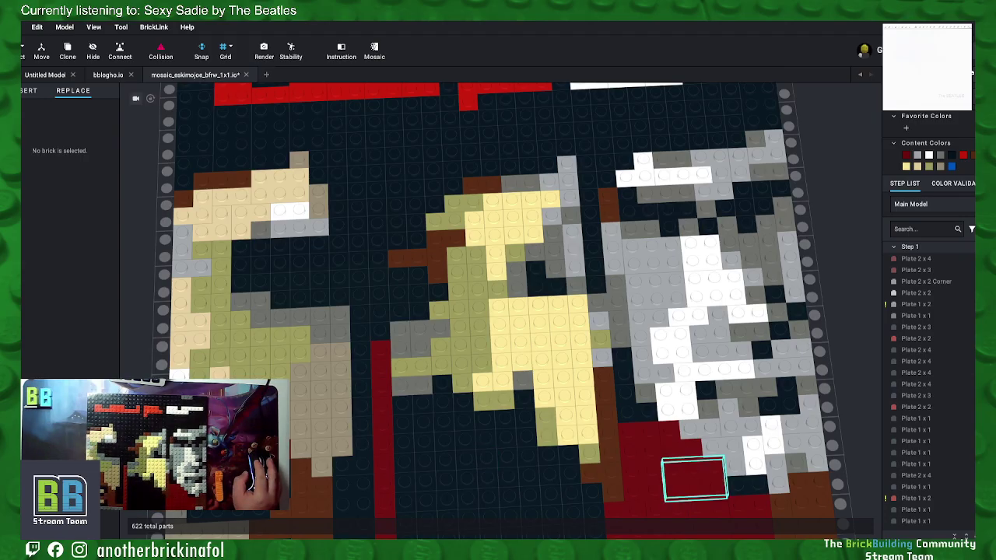
pyautogui.click(646, 467)
pyautogui.scroll(-1, 649, 467)
pyautogui.hotkey('ctrl', 'v')
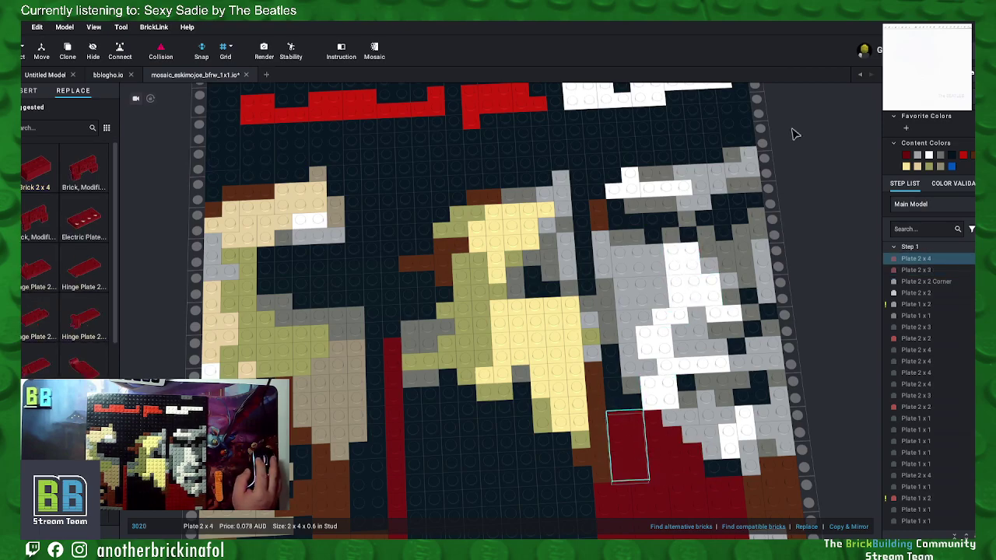
pyautogui.press('Escape')
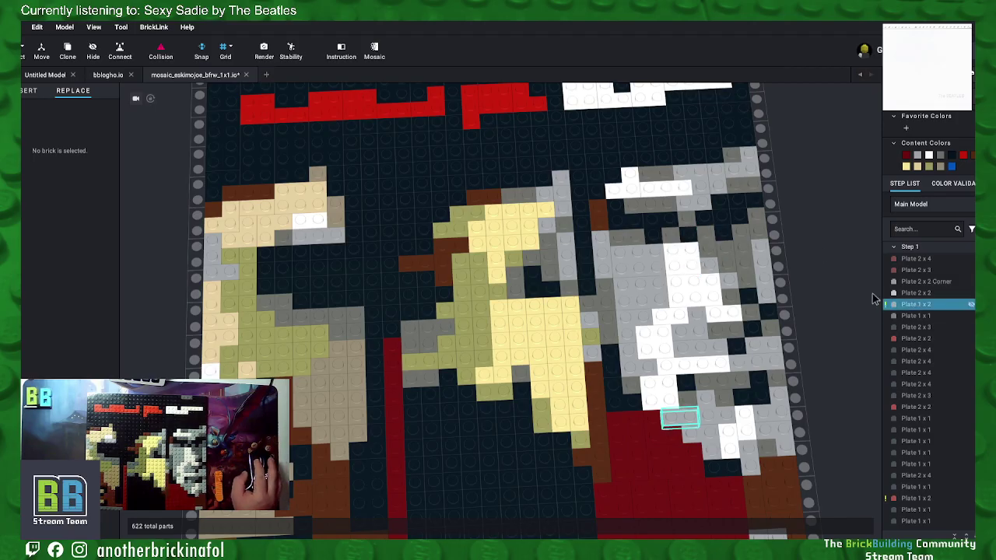
pyautogui.click(681, 268)
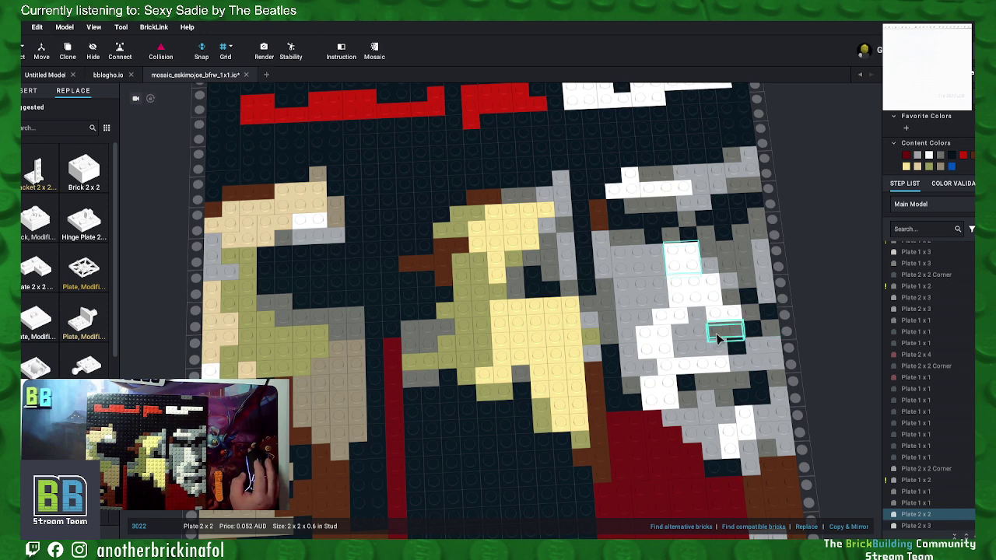
pyautogui.click(799, 343)
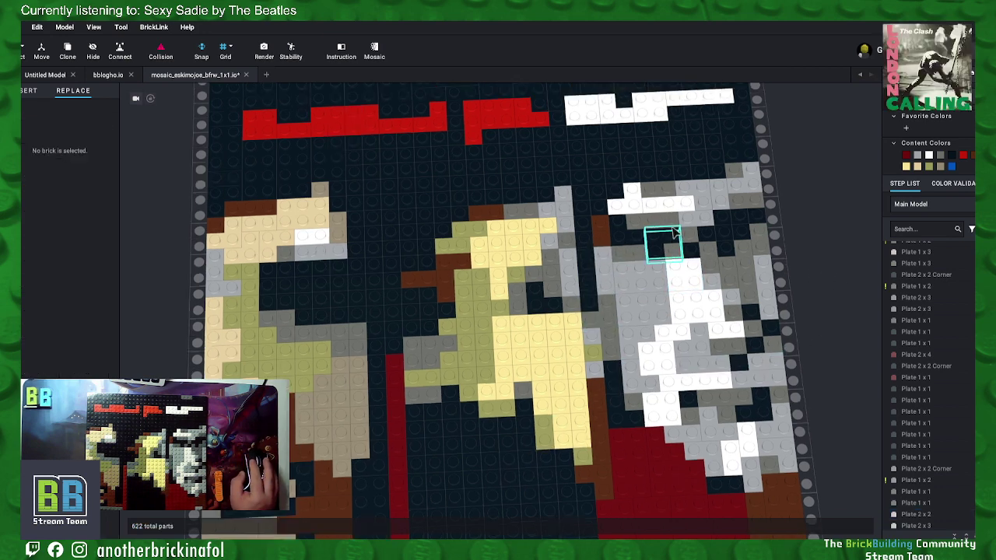
pyautogui.moveTo(675, 231); pyautogui.dragTo(671, 280, button='middle')
pyautogui.click(529, 193)
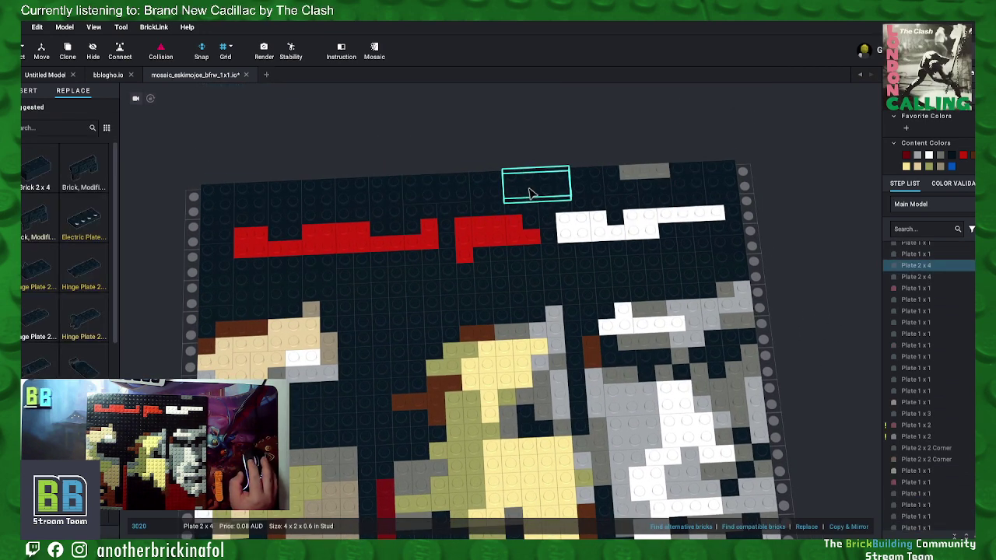
pyautogui.scroll(2, 529, 189)
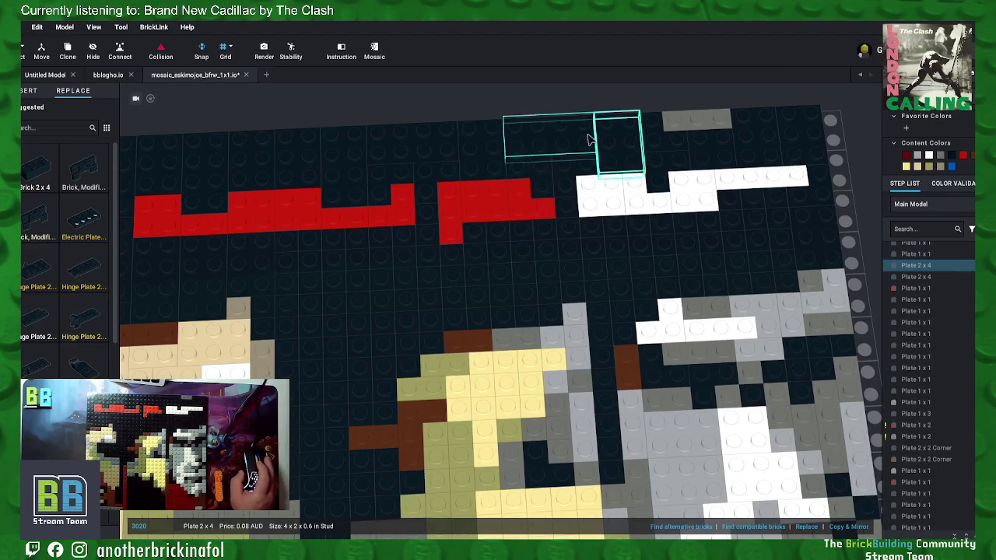
pyautogui.moveTo(712, 385); pyautogui.dragTo(700, 344, button='middle')
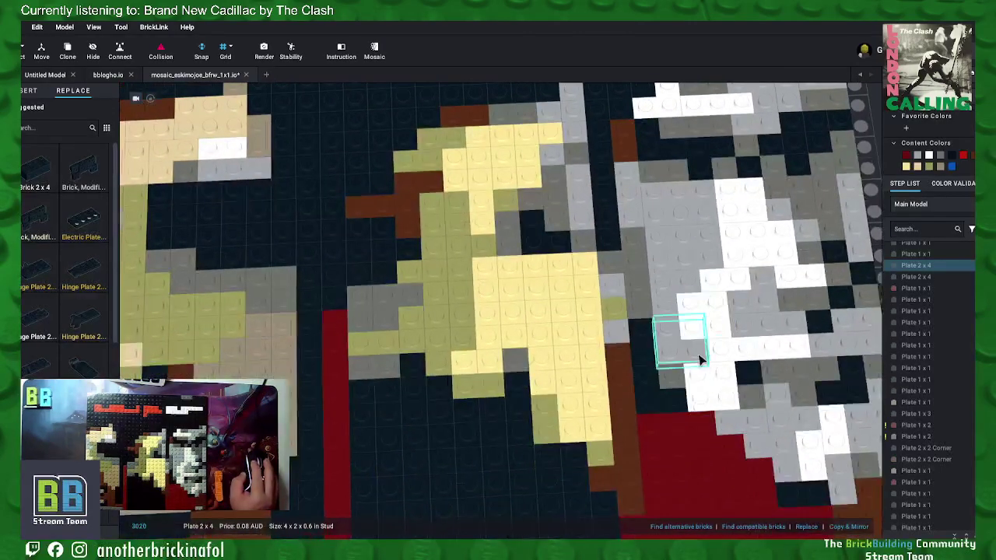
pyautogui.moveTo(596, 402); pyautogui.dragTo(691, 355, button='middle')
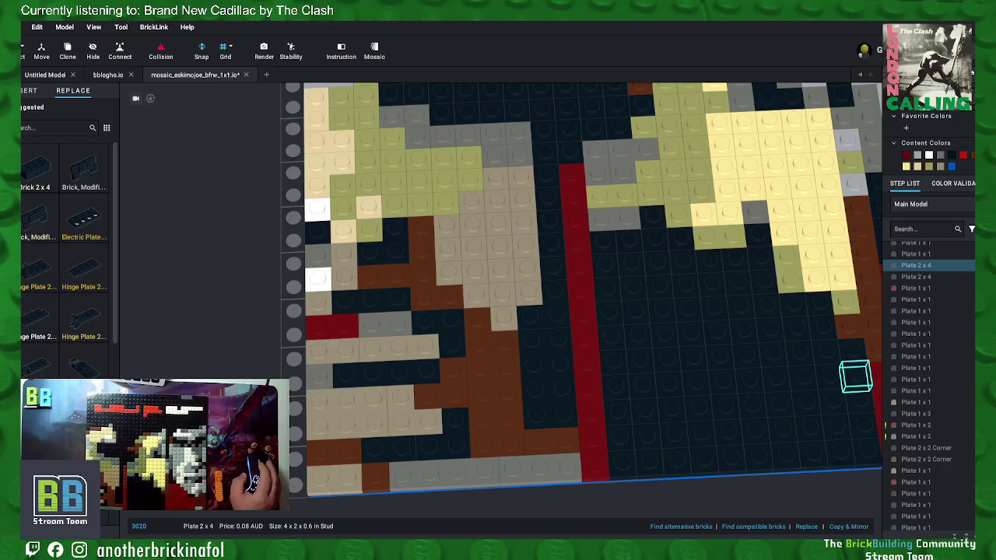
pyautogui.click(574, 201)
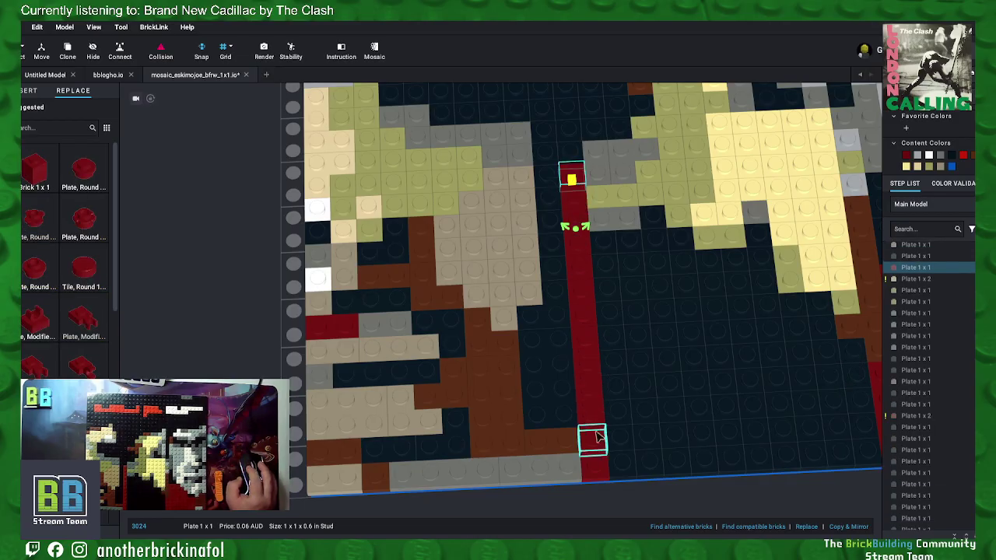
pyautogui.keyDown('shift'); pyautogui.click(576, 243); pyautogui.keyUp('shift')
pyautogui.keyDown('shift'); pyautogui.click(578, 272); pyautogui.keyUp('shift')
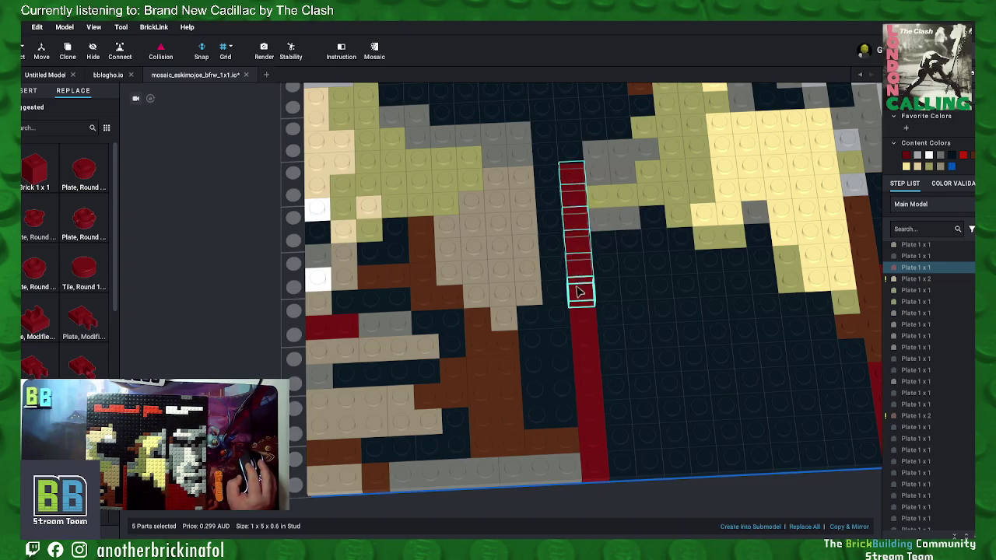
pyautogui.keyDown('shift'); pyautogui.click(582, 299); pyautogui.keyUp('shift')
pyautogui.keyDown('shift'); pyautogui.click(585, 326); pyautogui.keyUp('shift')
pyautogui.keyDown('shift'); pyautogui.click(587, 354); pyautogui.keyUp('shift')
pyautogui.keyDown('shift'); pyautogui.click(589, 393); pyautogui.keyUp('shift')
pyautogui.keyDown('shift'); pyautogui.click(589, 412); pyautogui.keyUp('shift')
pyautogui.keyDown('shift'); pyautogui.click(591, 431); pyautogui.keyUp('shift')
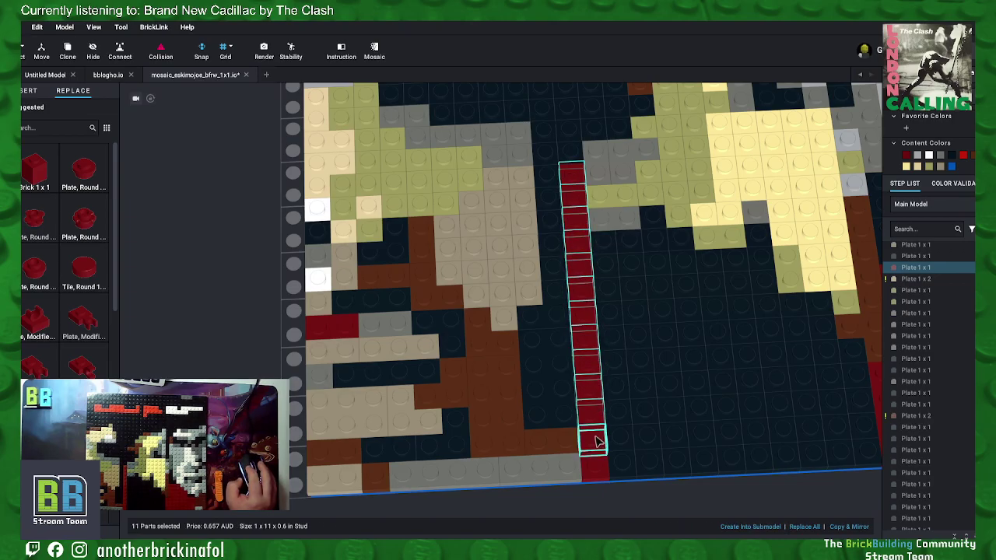
pyautogui.keyDown('shift'); pyautogui.click(594, 451); pyautogui.keyUp('shift')
pyautogui.keyDown('shift'); pyautogui.click(595, 468); pyautogui.keyUp('shift')
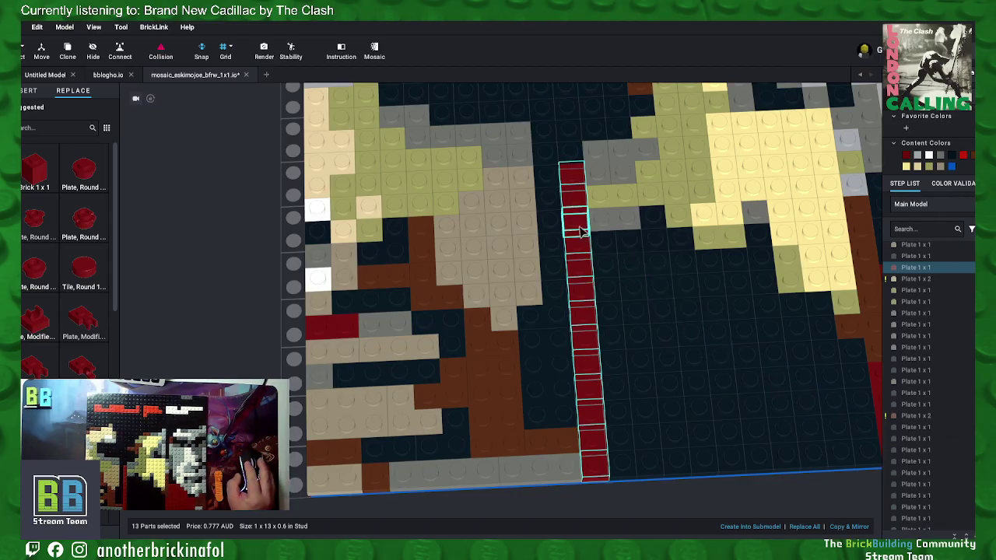
pyautogui.press('Escape')
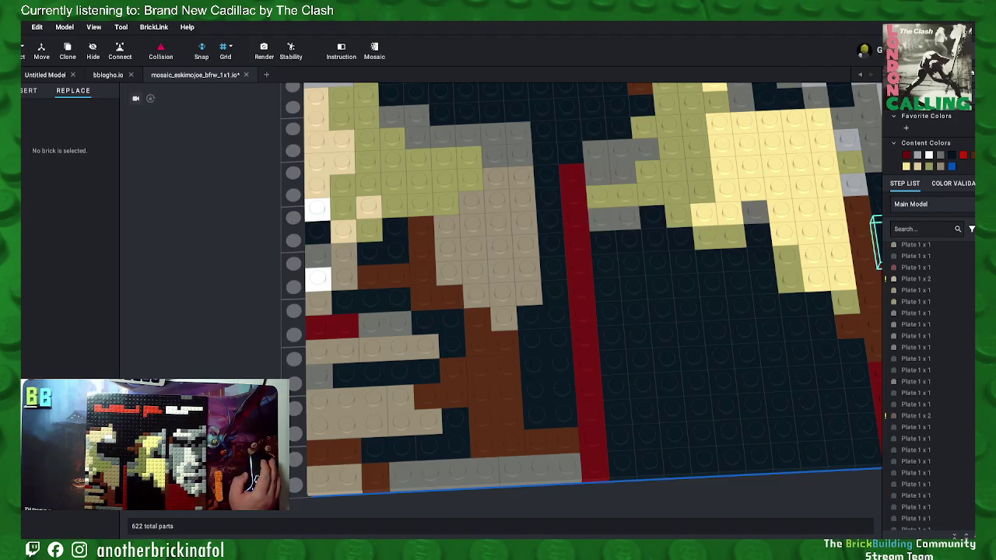
# Step: Merge the lower six dark red 1x1 plates of the narrow vertical strip into one 1x6 plate
pyautogui.moveTo(595, 467); pyautogui.dragTo(589, 321)
pyautogui.rightClick(585, 330)
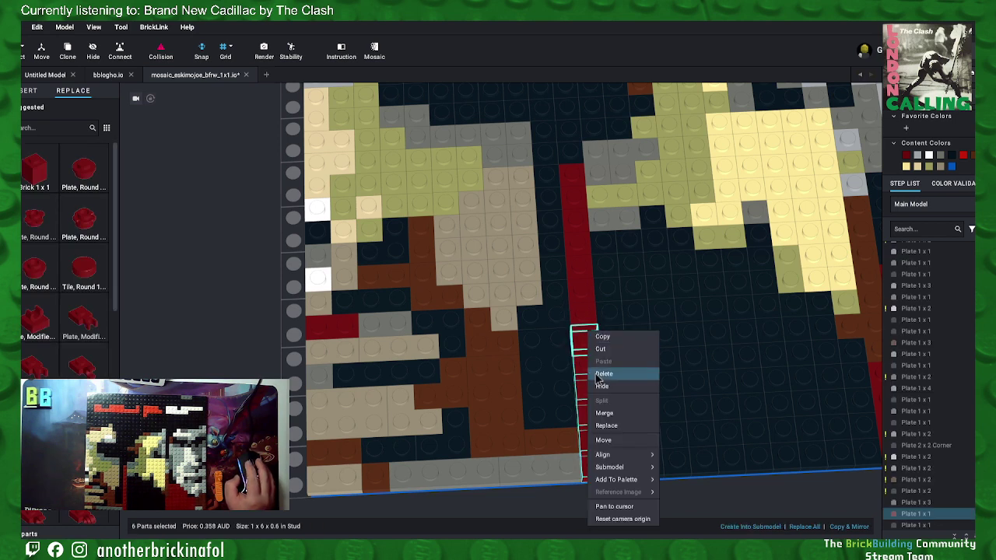
pyautogui.click(606, 406)
# Step: Try to merge the next six dark red 1x1 plates of the vertical strip, leaving out its topmost plate
pyautogui.moveTo(580, 319); pyautogui.dragTo(578, 201)
pyautogui.keyDown('ctrl'); pyautogui.click(578, 201); pyautogui.keyUp('ctrl')
pyautogui.rightClick(579, 201)
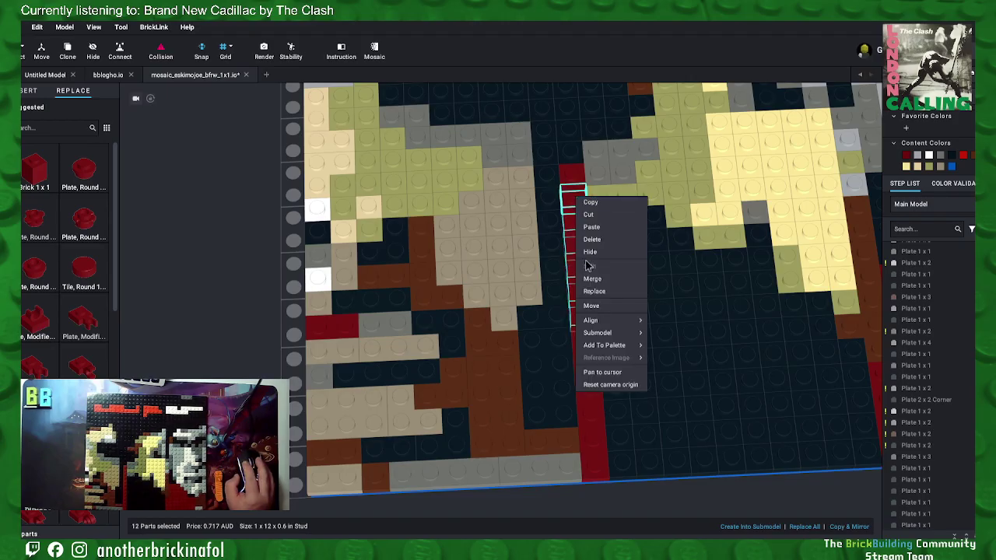
pyautogui.click(592, 278)
pyautogui.rightClick(581, 212)
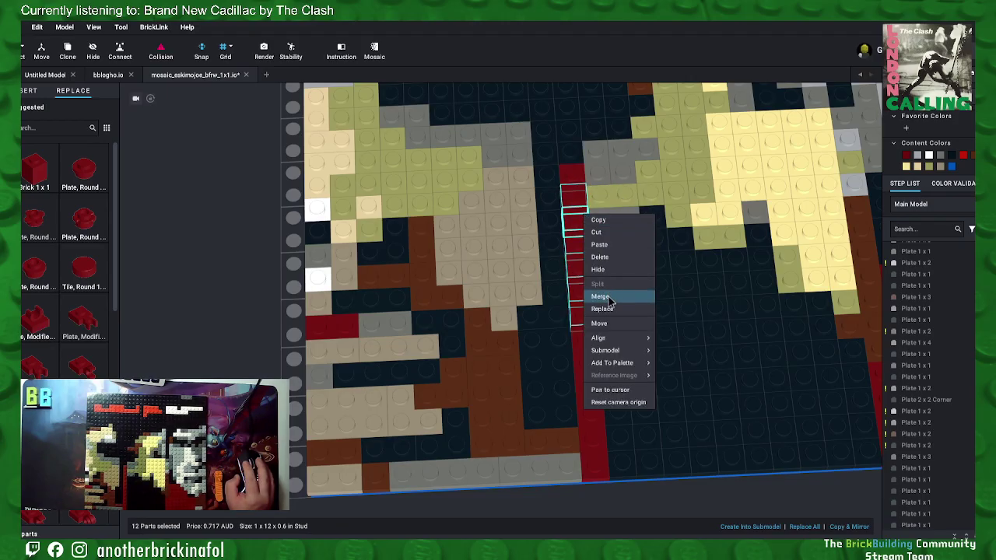
pyautogui.click(603, 299)
pyautogui.rightClick(579, 288)
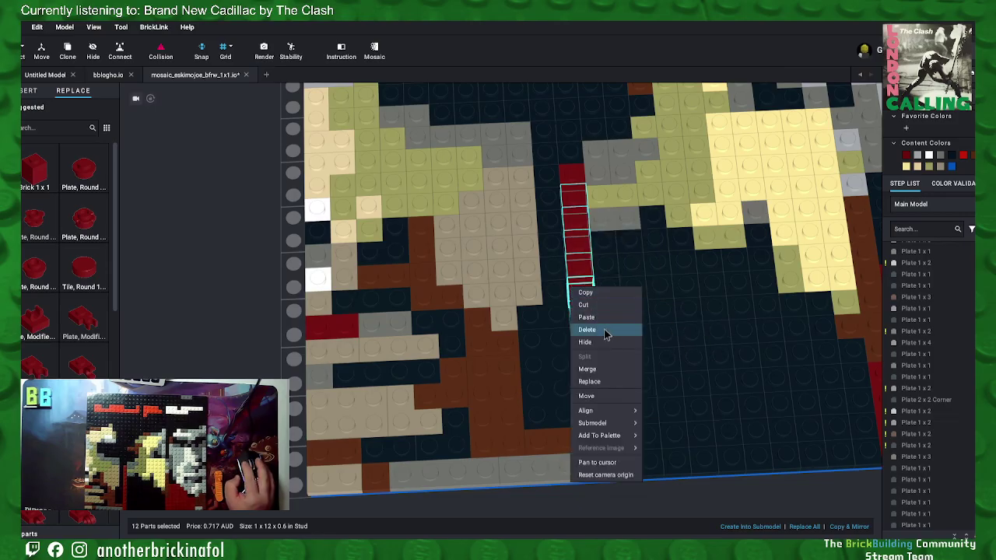
pyautogui.click(598, 302)
pyautogui.click(660, 269)
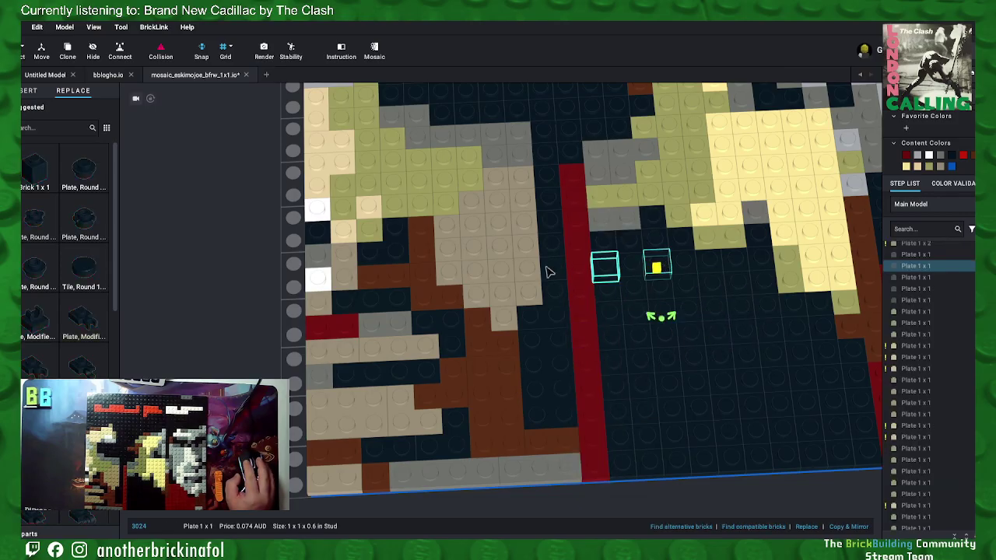
# Step: Merge the six dark red 1x1 plates just below the vertical strip's topmost plate into one 1x6 plate
pyautogui.click(578, 203)
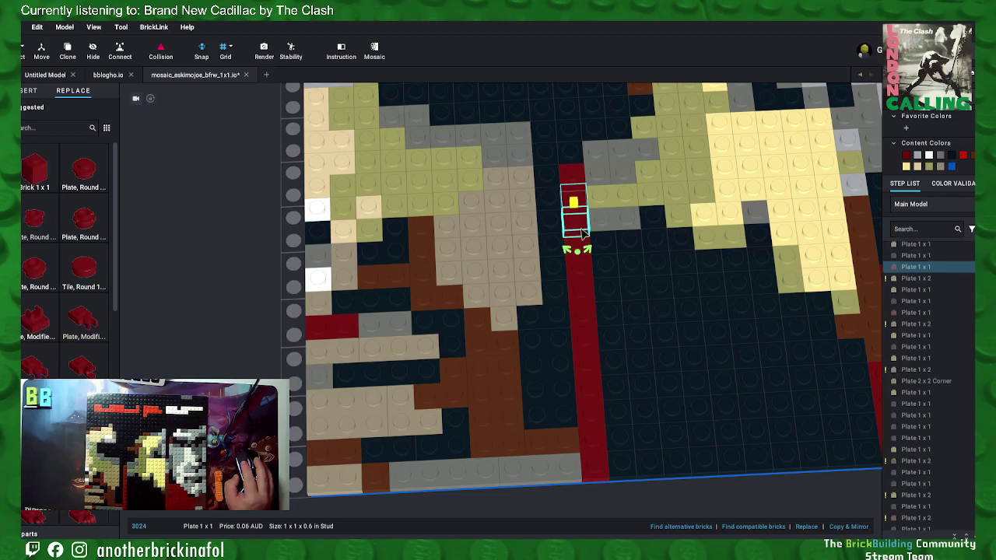
pyautogui.keyDown('ctrl'); pyautogui.click(580, 227); pyautogui.keyUp('ctrl')
pyautogui.keyDown('ctrl'); pyautogui.click(581, 251); pyautogui.keyUp('ctrl')
pyautogui.keyDown('ctrl'); pyautogui.click(582, 274); pyautogui.keyUp('ctrl')
pyautogui.keyDown('ctrl'); pyautogui.click(582, 299); pyautogui.keyUp('ctrl')
pyautogui.keyDown('ctrl'); pyautogui.click(584, 319); pyautogui.keyUp('ctrl')
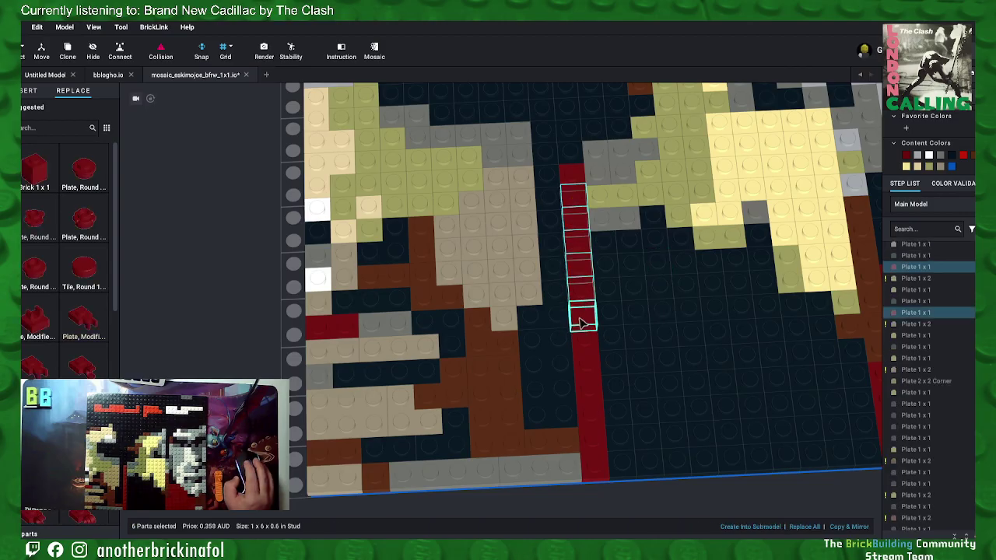
pyautogui.rightClick(585, 319)
pyautogui.click(598, 401)
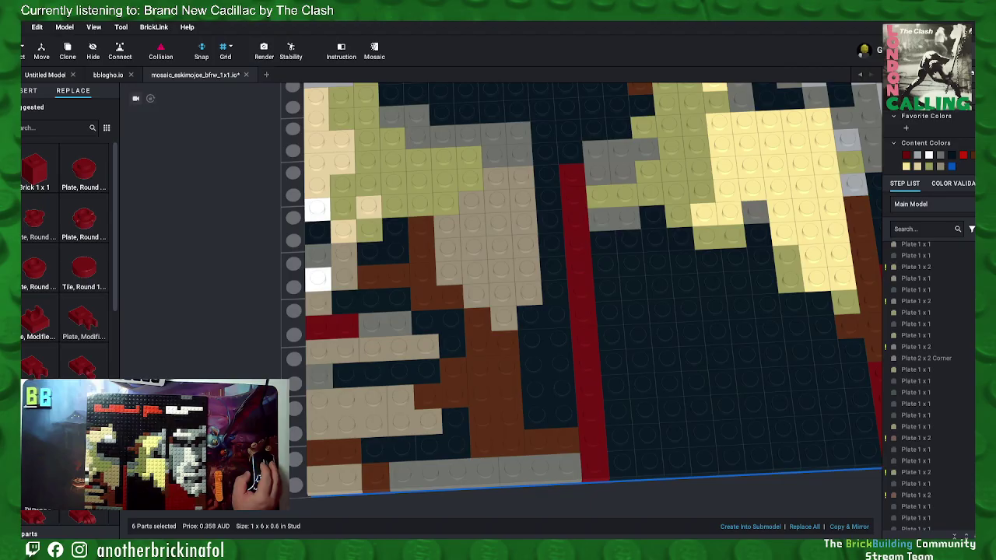
# Step: Split the upper 1x6 plate of the dark red strip back into single 1x1 plates
pyautogui.click(591, 255)
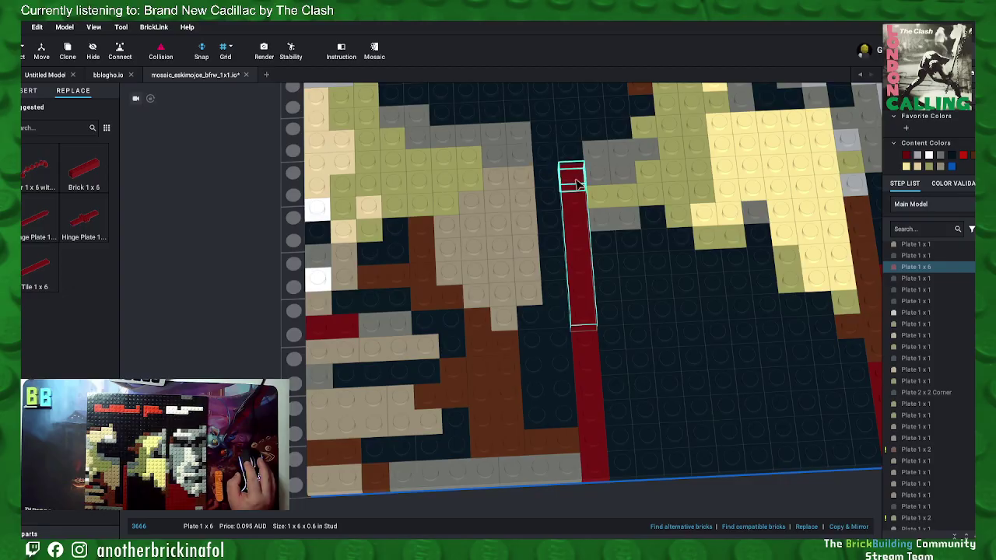
pyautogui.rightClick(575, 202)
pyautogui.click(607, 280)
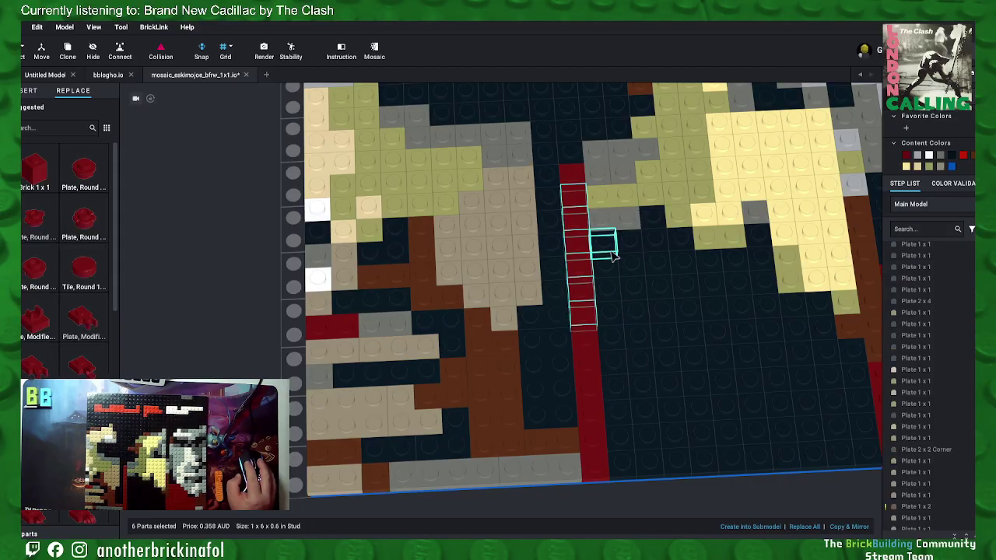
# Step: Merge the top three dark red 1x1 plates of the vertical strip into one 1x3 plate
pyautogui.click(578, 179)
pyautogui.keyDown('ctrl'); pyautogui.click(579, 199); pyautogui.keyUp('ctrl')
pyautogui.keyDown('ctrl'); pyautogui.click(579, 220); pyautogui.keyUp('ctrl')
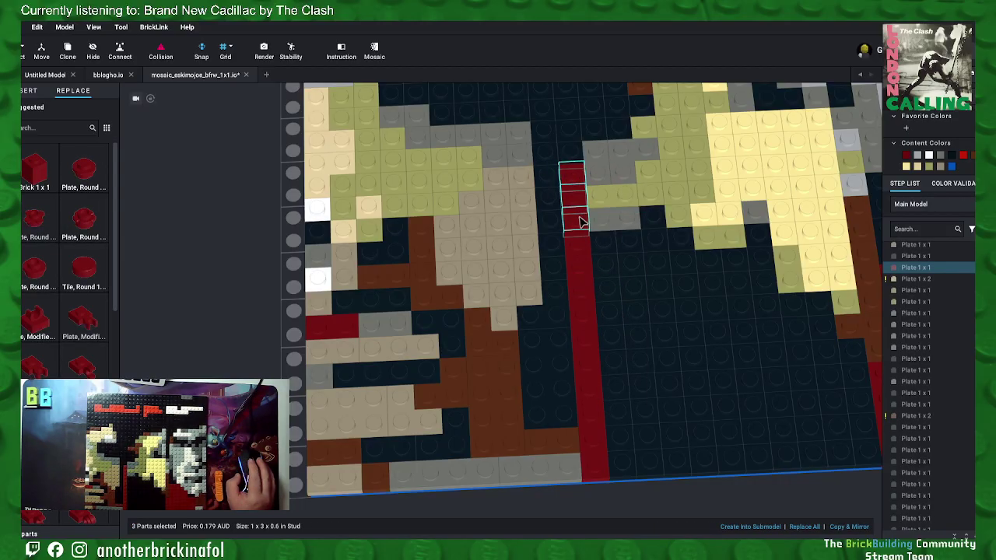
pyautogui.rightClick(579, 222)
pyautogui.click(591, 298)
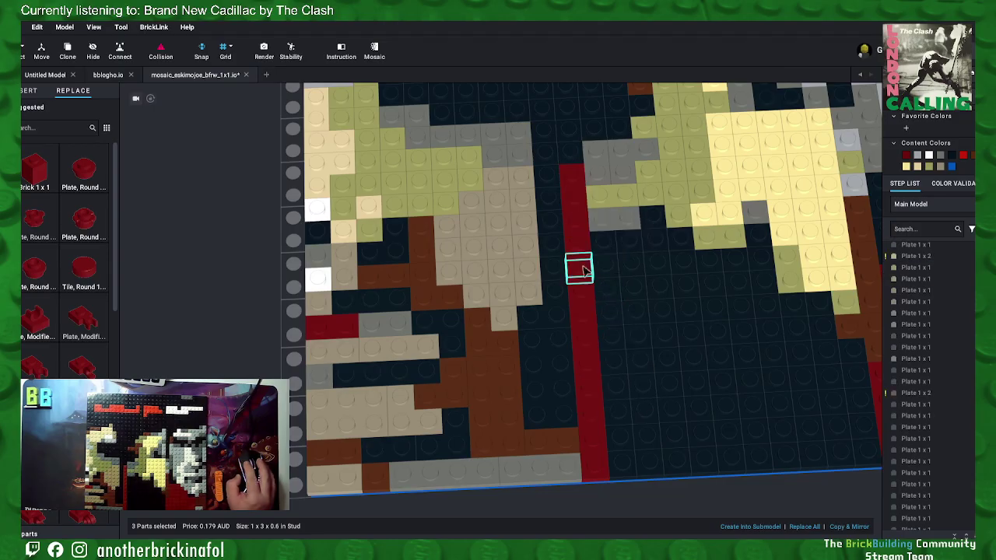
# Step: Merge the remaining four dark red 1x1 plates below the 1x3 plate into one 1x4 plate
pyautogui.click(579, 245)
pyautogui.keyDown('ctrl'); pyautogui.click(581, 268); pyautogui.keyUp('ctrl')
pyautogui.keyDown('ctrl'); pyautogui.click(583, 292); pyautogui.keyUp('ctrl')
pyautogui.keyDown('ctrl'); pyautogui.click(585, 318); pyautogui.keyUp('ctrl')
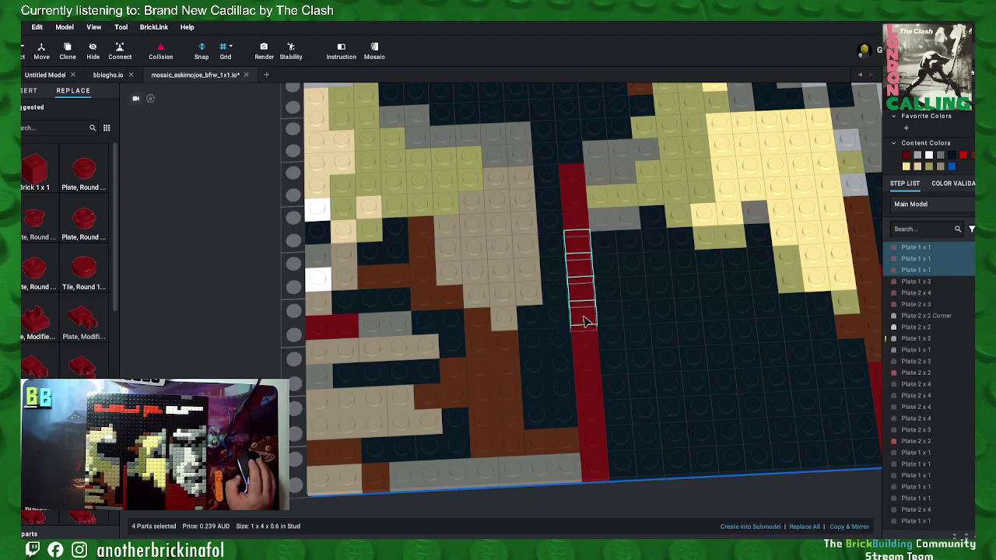
pyautogui.rightClick(585, 320)
pyautogui.click(604, 401)
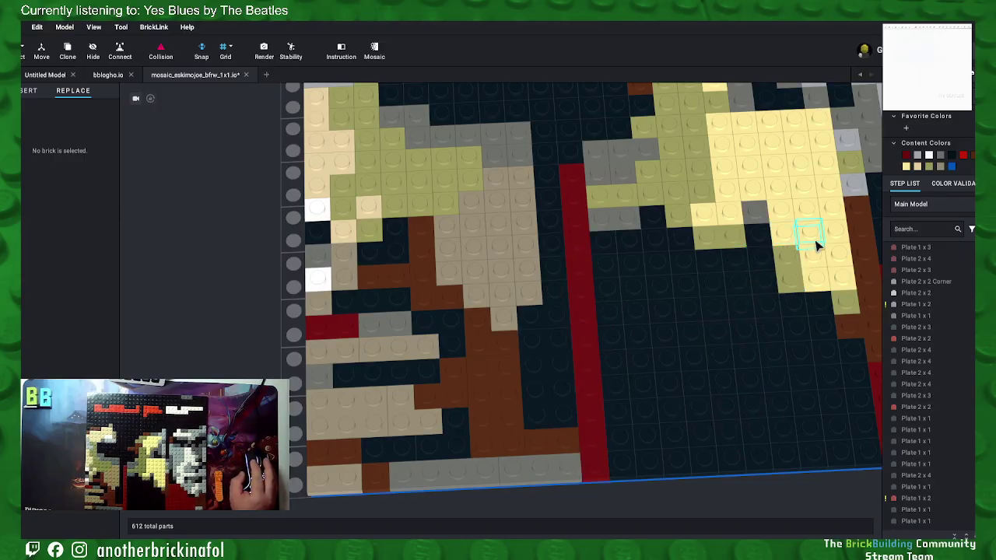
# Step: Merge the two side-by-side light yellow 1x1 plates at the lower-left end of the middle face's yellow area into a 1x2 plate
pyautogui.moveTo(802, 265); pyautogui.dragTo(762, 313, button='middle')
pyautogui.click(610, 328)
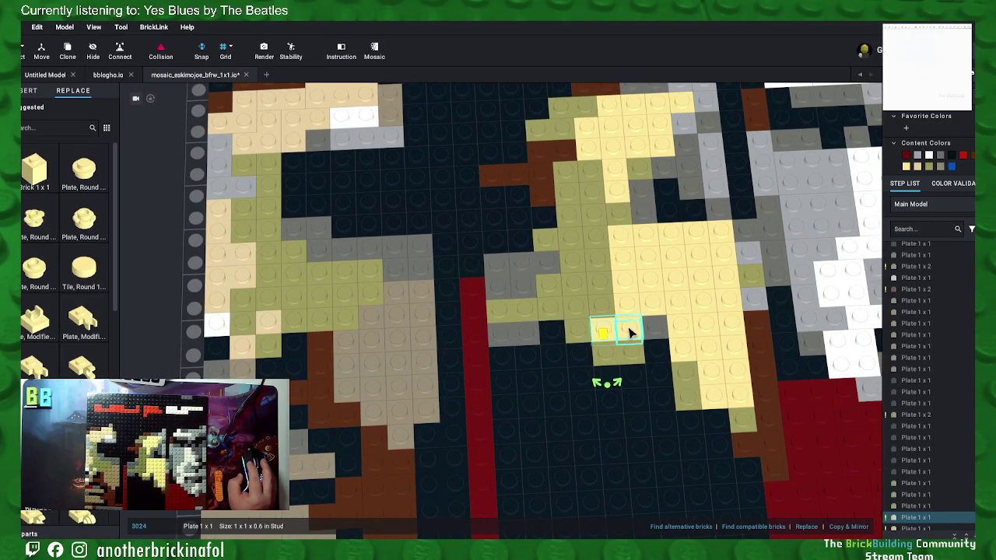
pyautogui.keyDown('ctrl'); pyautogui.click(629, 329); pyautogui.keyUp('ctrl')
pyautogui.rightClick(629, 329)
pyautogui.click(646, 410)
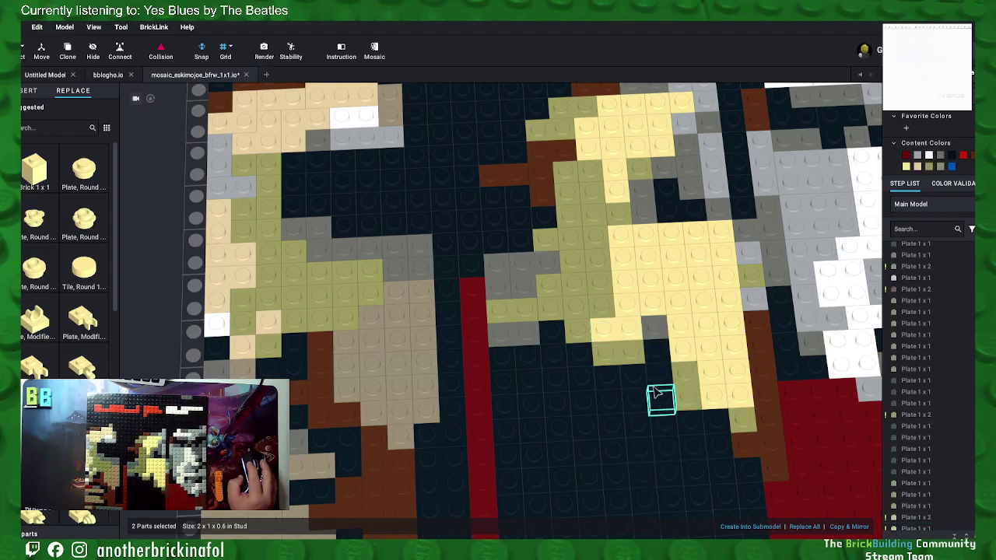
# Step: Merge the two vertically adjacent light yellow 1x1 plates beside the single dark grey plate into a 1x2 plate
pyautogui.click(703, 356)
pyautogui.moveTo(704, 356); pyautogui.dragTo(678, 327)
pyautogui.keyDown('ctrl'); pyautogui.click(685, 355); pyautogui.keyUp('ctrl')
pyautogui.rightClick(685, 355)
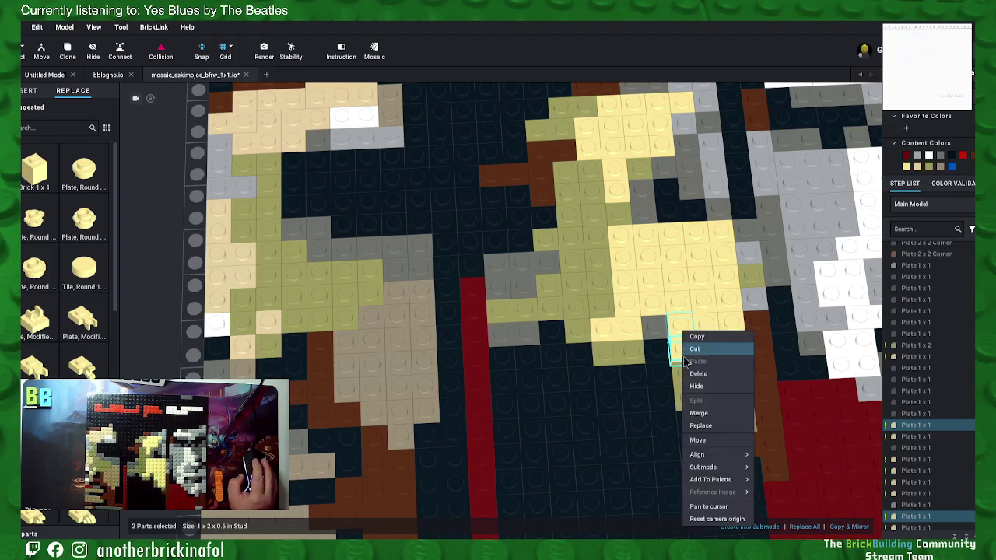
pyautogui.click(701, 412)
# Step: Merge the two neighbouring lower columns of light yellow 1x1 plates, the outermost into a 1x4 plate
pyautogui.click(716, 375)
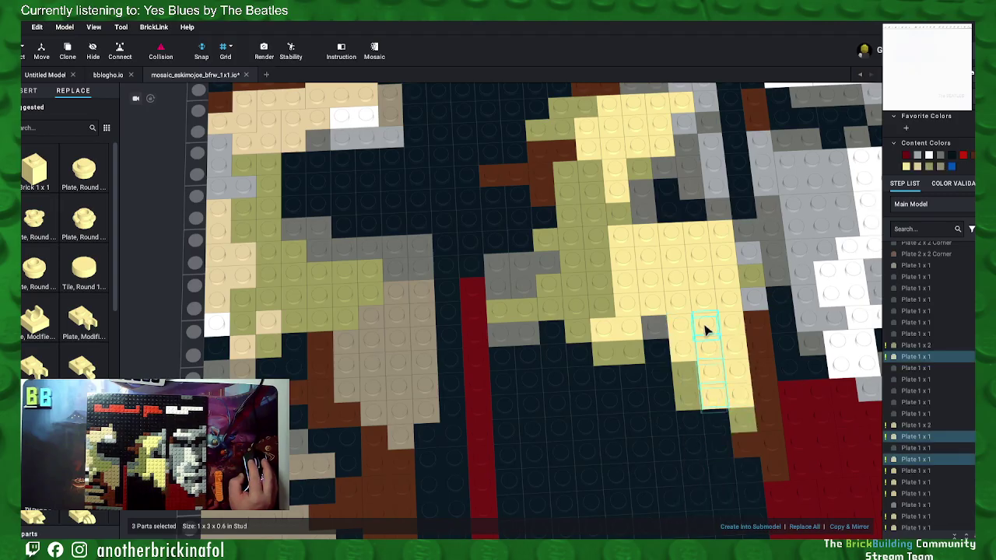
pyautogui.rightClick(707, 329)
pyautogui.click(734, 331)
pyautogui.moveTo(734, 330); pyautogui.dragTo(755, 420)
pyautogui.rightClick(754, 420)
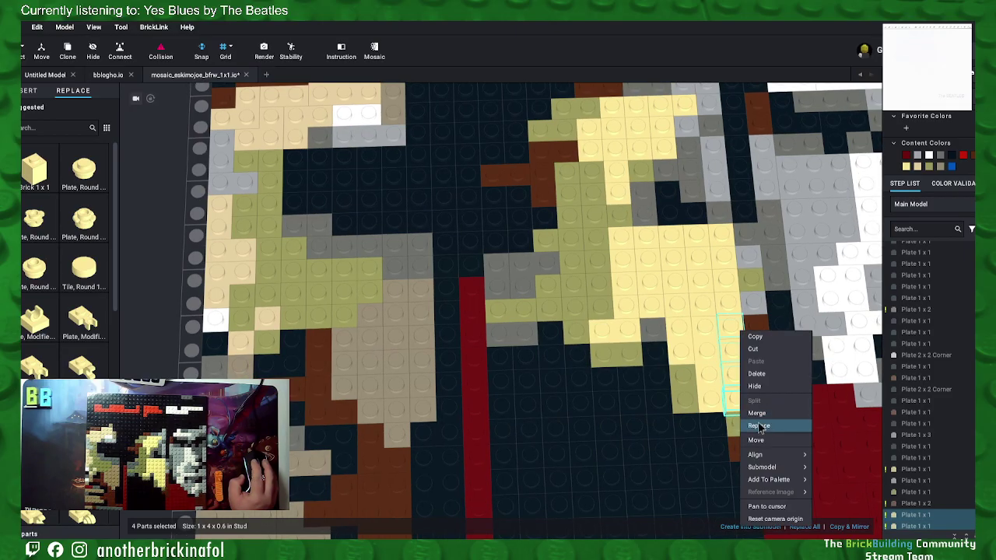
pyautogui.click(758, 422)
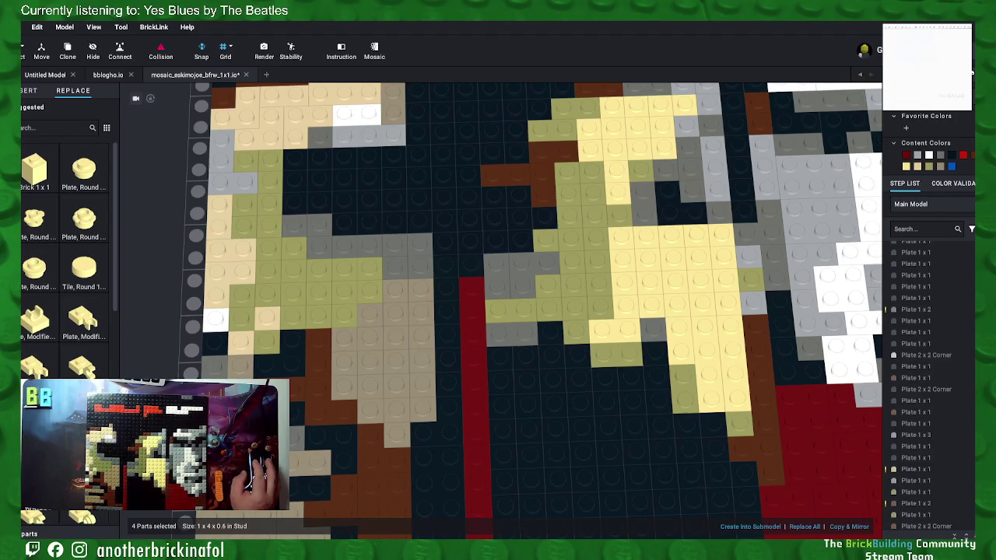
# Step: Clear the plate selection and review the model information's parts list, including the part totals and price
pyautogui.click(700, 284)
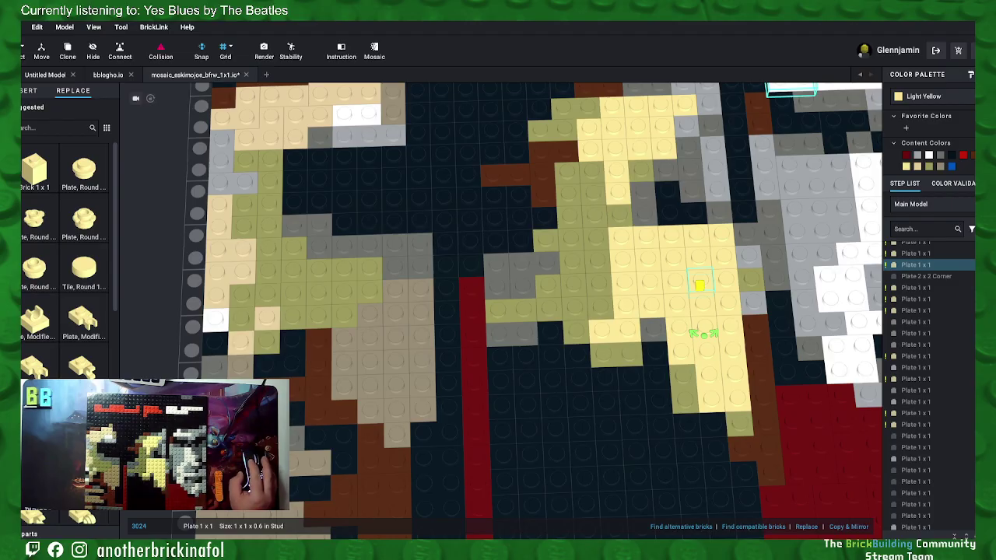
pyautogui.click(846, 131)
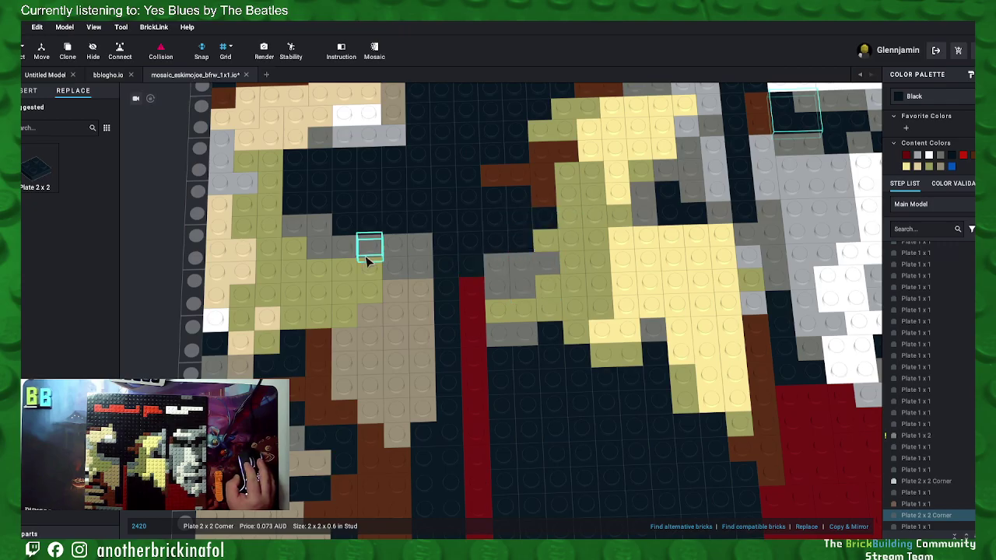
pyautogui.click(152, 261)
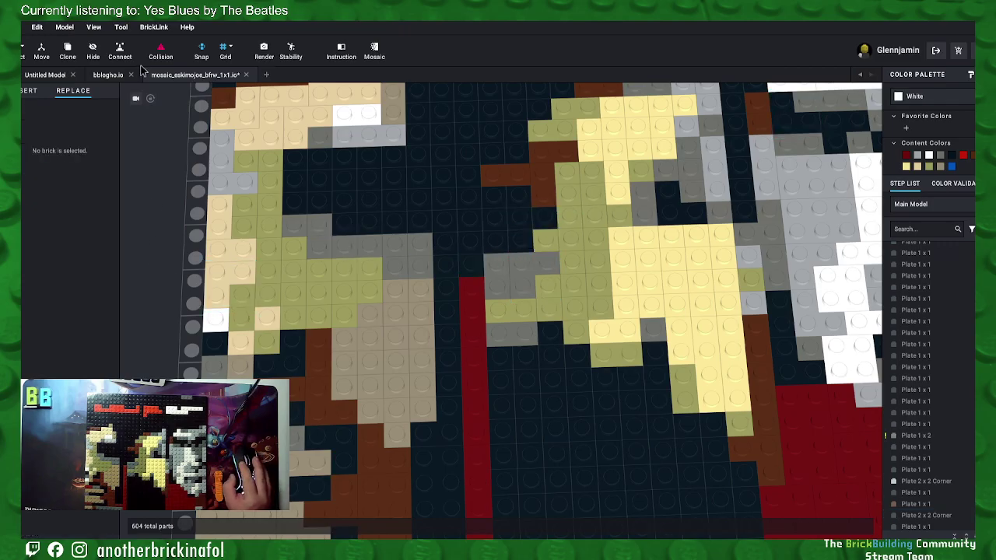
pyautogui.click(65, 26)
pyautogui.click(70, 161)
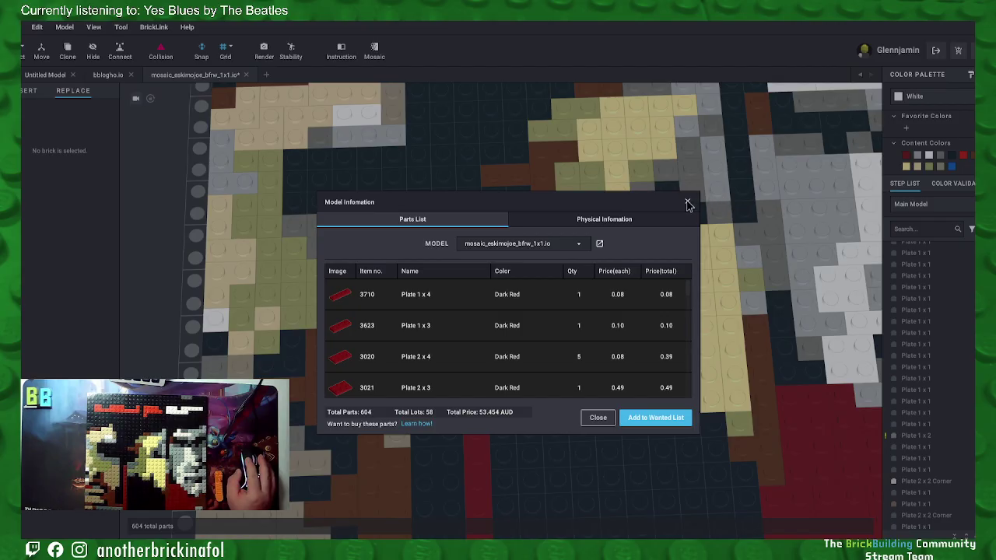
pyautogui.click(687, 203)
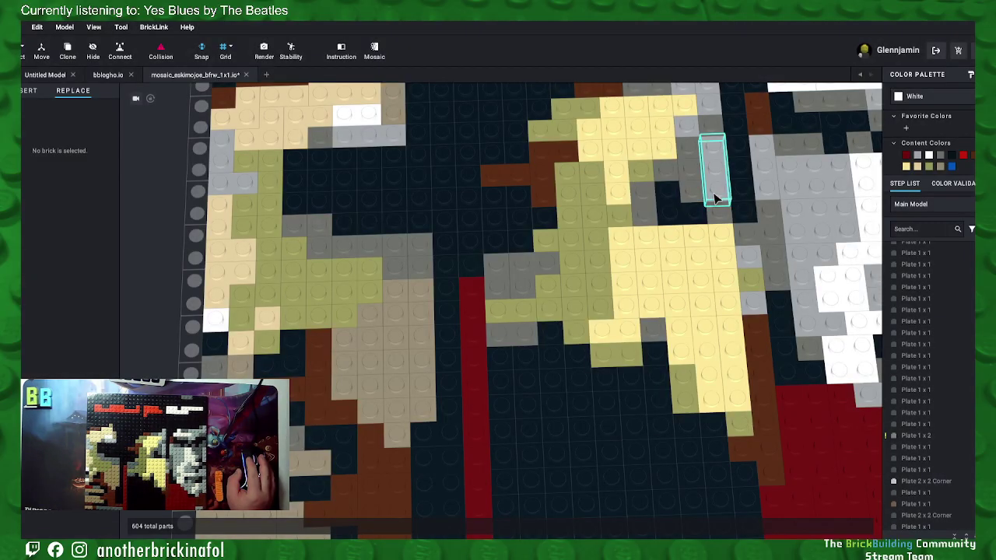
# Step: Merge the leftmost column of four light yellow 1x1 plates in the middle face's large block into a 1x4 plate
pyautogui.click(627, 246)
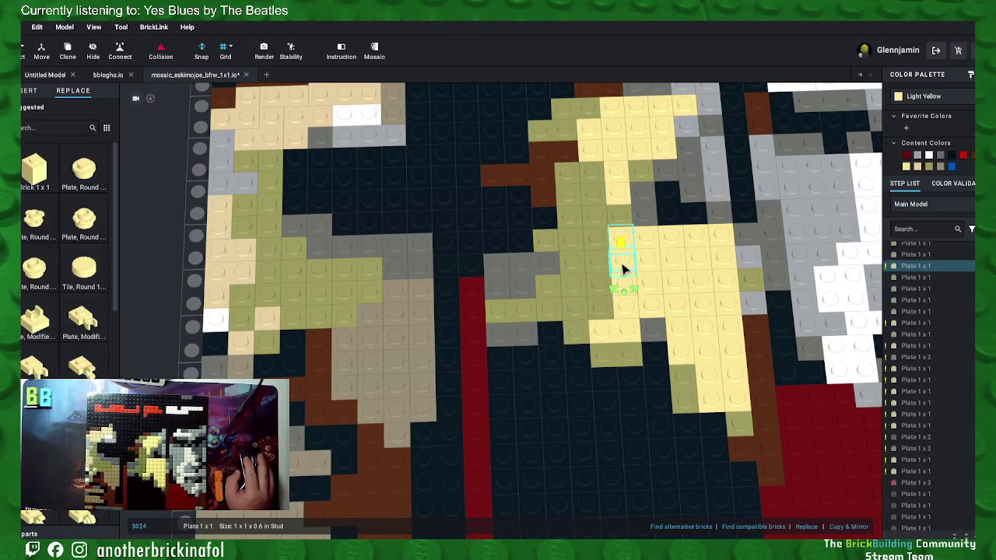
pyautogui.keyDown('shift'); pyautogui.click(627, 268); pyautogui.keyUp('shift')
pyautogui.keyDown('shift'); pyautogui.click(629, 284); pyautogui.keyUp('shift')
pyautogui.keyDown('shift'); pyautogui.click(631, 309); pyautogui.keyUp('shift')
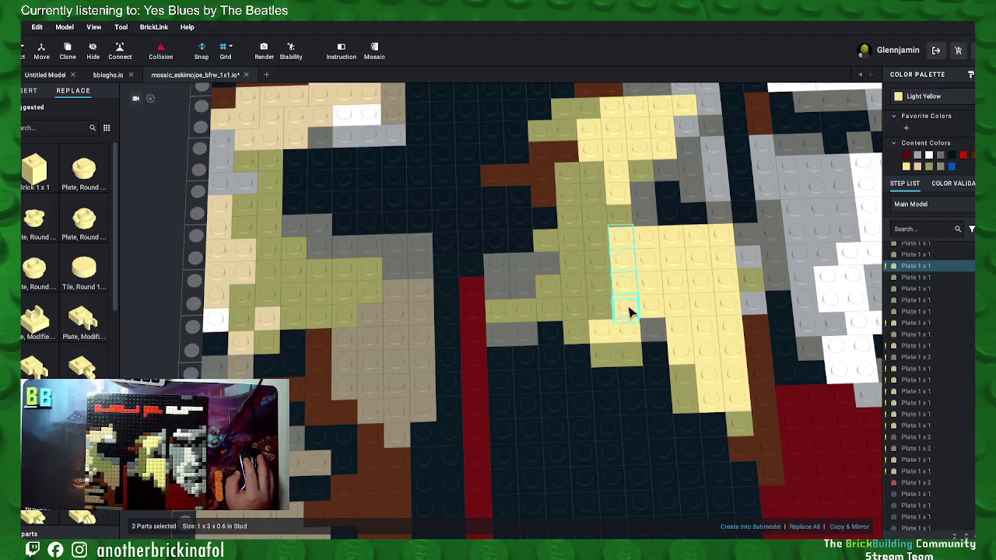
pyautogui.rightClick(628, 285)
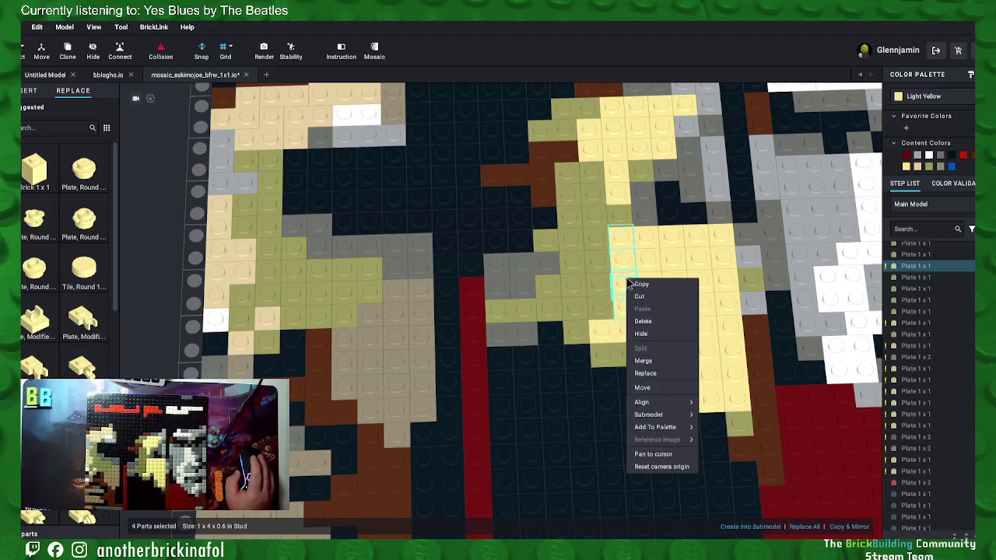
pyautogui.click(653, 363)
# Step: Merge the second column of four light yellow 1x1 plates in the block into a 1x4 plate
pyautogui.click(646, 241)
pyautogui.keyDown('shift'); pyautogui.click(648, 269); pyautogui.keyUp('shift')
pyautogui.keyDown('shift'); pyautogui.click(651, 288); pyautogui.keyUp('shift')
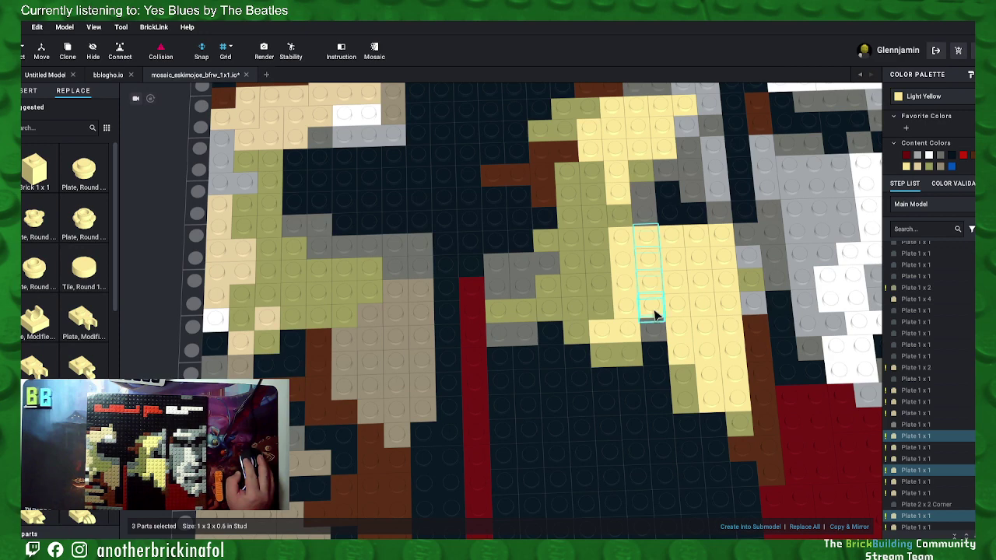
pyautogui.keyDown('shift'); pyautogui.click(651, 311); pyautogui.keyUp('shift')
pyautogui.rightClick(654, 306)
pyautogui.click(675, 392)
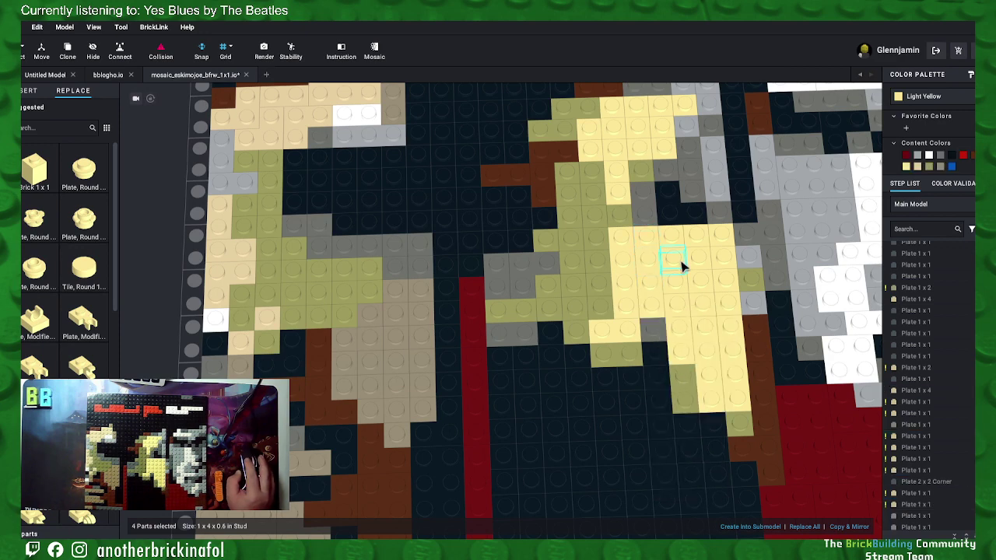
# Step: Try to merge the third column of four light yellow 1x1 plates in the block
pyautogui.keyDown('shift'); pyautogui.click(677, 240); pyautogui.keyUp('shift')
pyautogui.keyDown('shift'); pyautogui.click(678, 261); pyautogui.keyUp('shift')
pyautogui.keyDown('shift'); pyautogui.click(677, 288); pyautogui.keyUp('shift')
pyautogui.keyDown('shift'); pyautogui.click(680, 307); pyautogui.keyUp('shift')
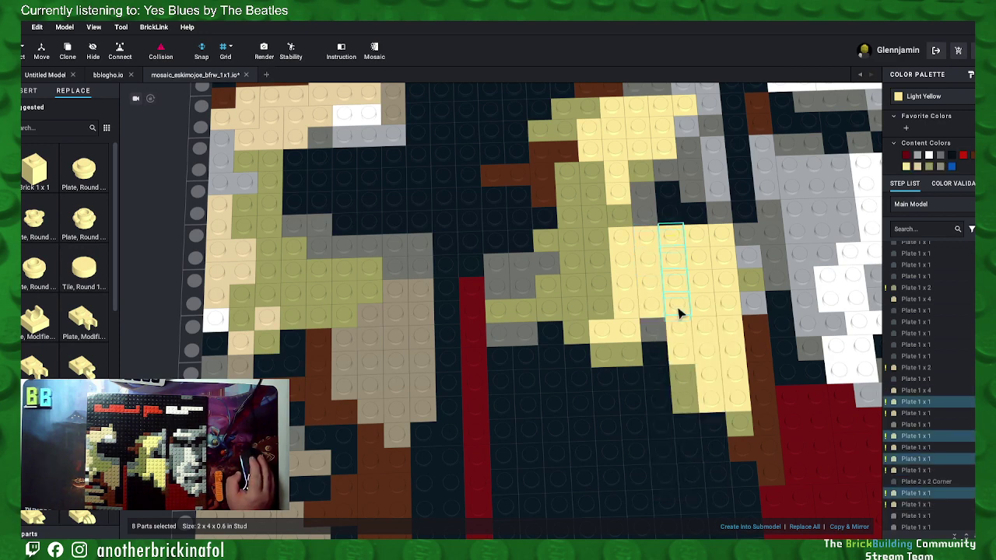
pyautogui.rightClick(677, 311)
pyautogui.click(699, 392)
pyautogui.rightClick(677, 267)
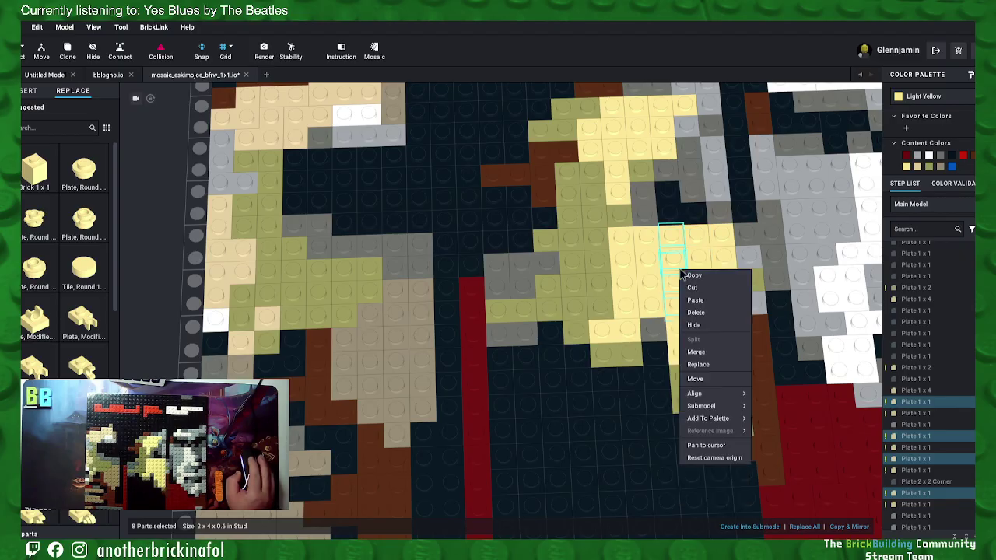
pyautogui.click(707, 355)
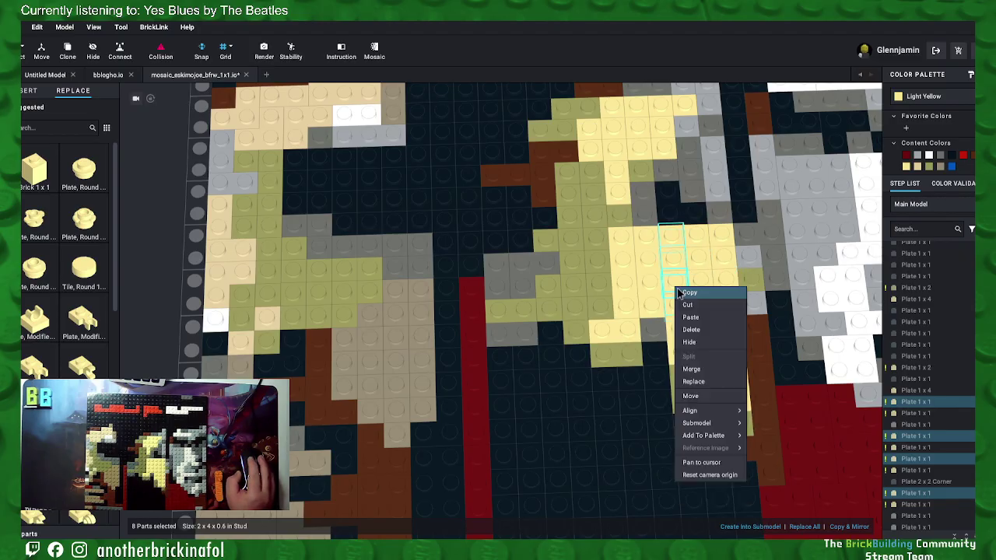
pyautogui.click(702, 366)
pyautogui.click(711, 305)
# Step: Merge the fourth column of four light yellow 1x1 plates in the block into a 1x4 plate
pyautogui.click(701, 231)
pyautogui.keyDown('ctrl'); pyautogui.click(706, 262); pyautogui.keyUp('ctrl')
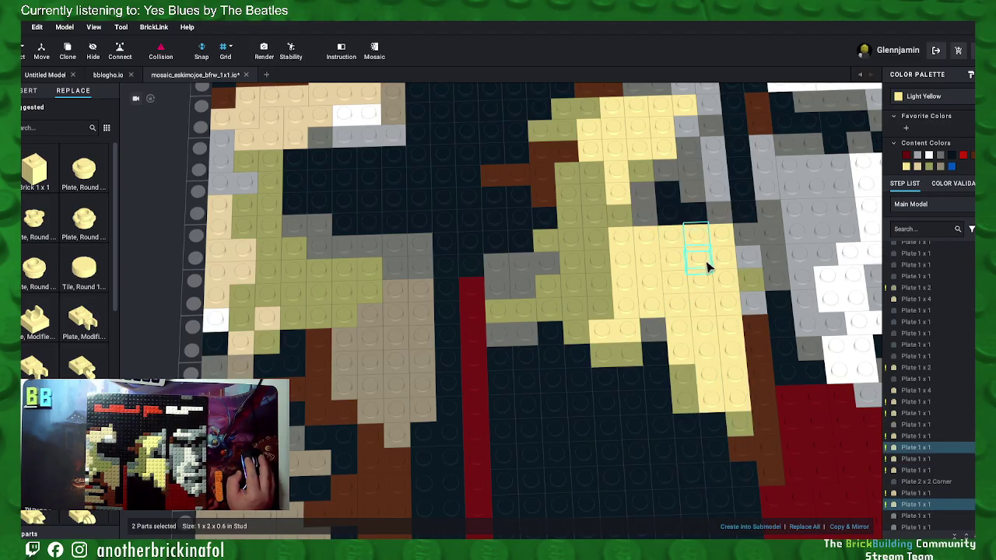
pyautogui.keyDown('ctrl'); pyautogui.click(706, 285); pyautogui.keyUp('ctrl')
pyautogui.keyDown('ctrl'); pyautogui.click(706, 306); pyautogui.keyUp('ctrl')
pyautogui.rightClick(705, 305)
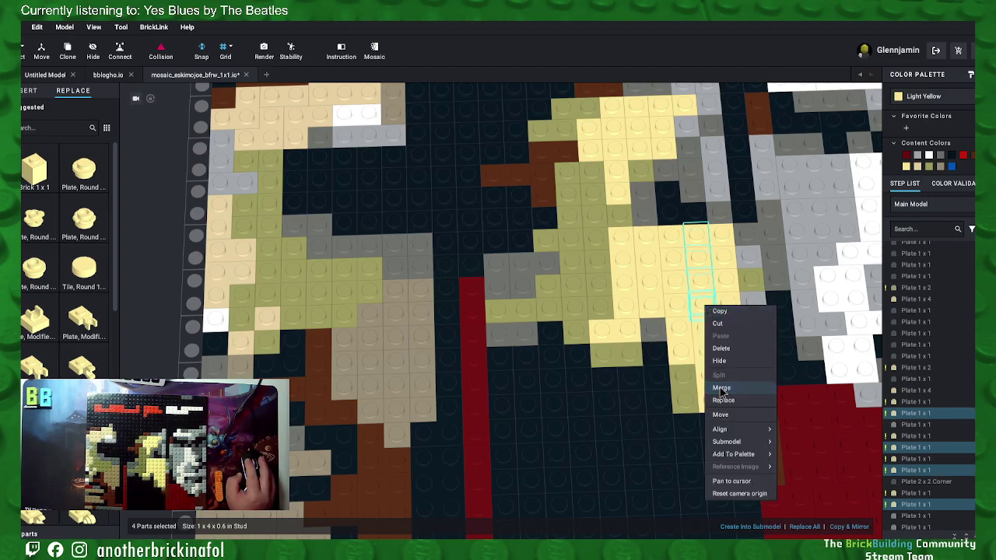
pyautogui.click(722, 388)
# Step: Merge the rightmost column of four light yellow 1x1 plates in the block into a 1x4 plate
pyautogui.click(722, 236)
pyautogui.keyDown('ctrl'); pyautogui.click(729, 282); pyautogui.keyUp('ctrl')
pyautogui.keyDown('ctrl'); pyautogui.click(729, 305); pyautogui.keyUp('ctrl')
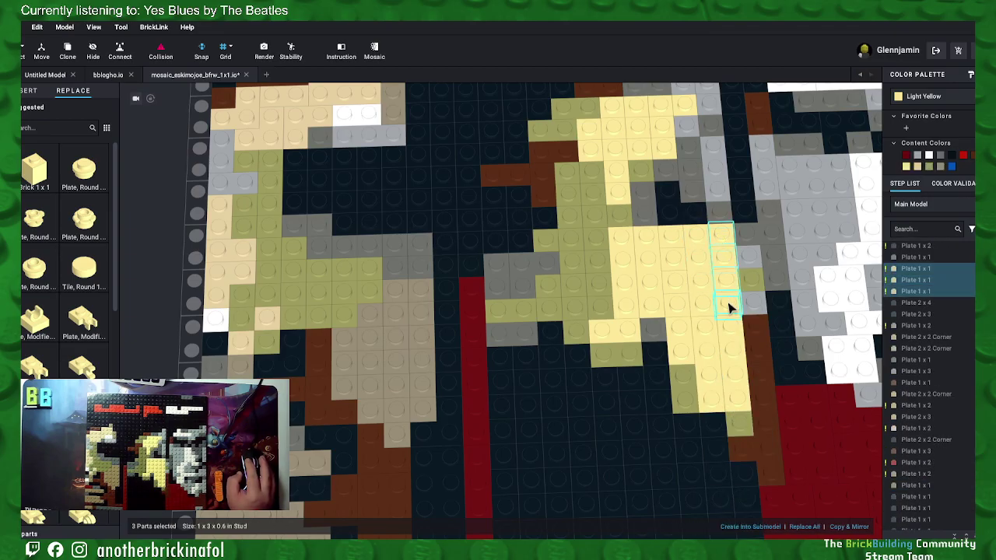
pyautogui.rightClick(727, 306)
pyautogui.click(743, 388)
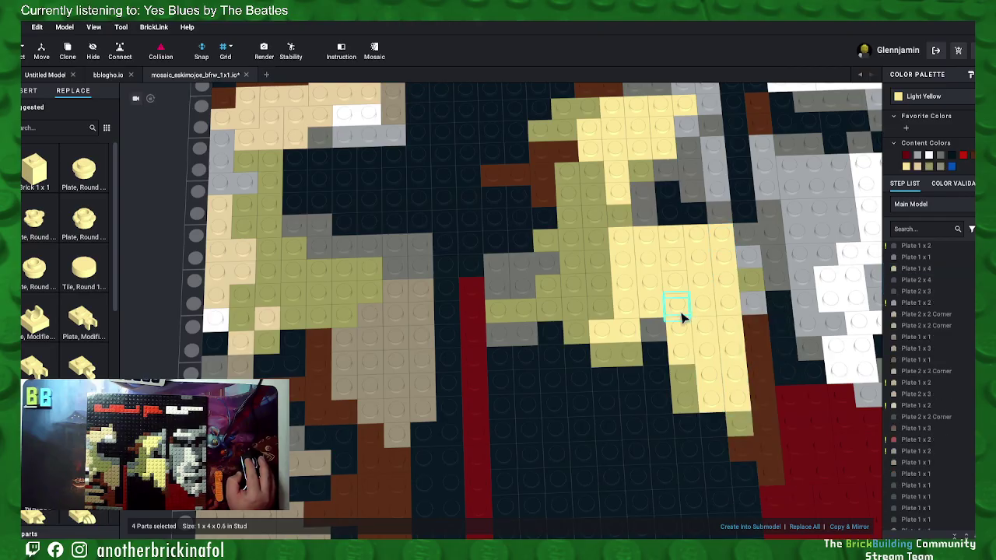
# Step: Merge the third column of four light yellow 1x1 plates in the block into a 1x4 plate
pyautogui.click(682, 307)
pyautogui.rightClick(679, 309)
pyautogui.click(674, 243)
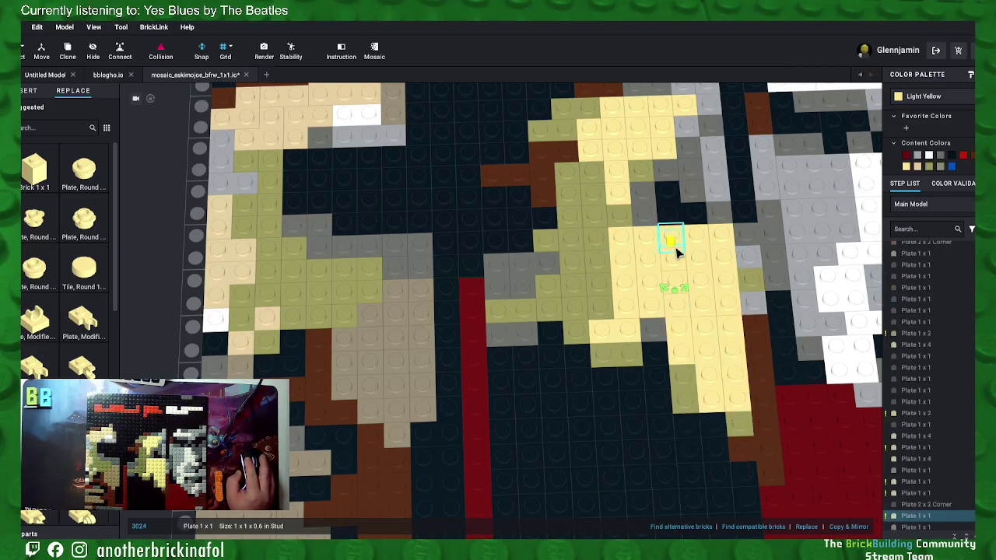
pyautogui.keyDown('ctrl'); pyautogui.click(678, 259); pyautogui.keyUp('ctrl')
pyautogui.keyDown('ctrl'); pyautogui.click(681, 281); pyautogui.keyUp('ctrl')
pyautogui.keyDown('ctrl'); pyautogui.click(681, 305); pyautogui.keyUp('ctrl')
pyautogui.rightClick(681, 310)
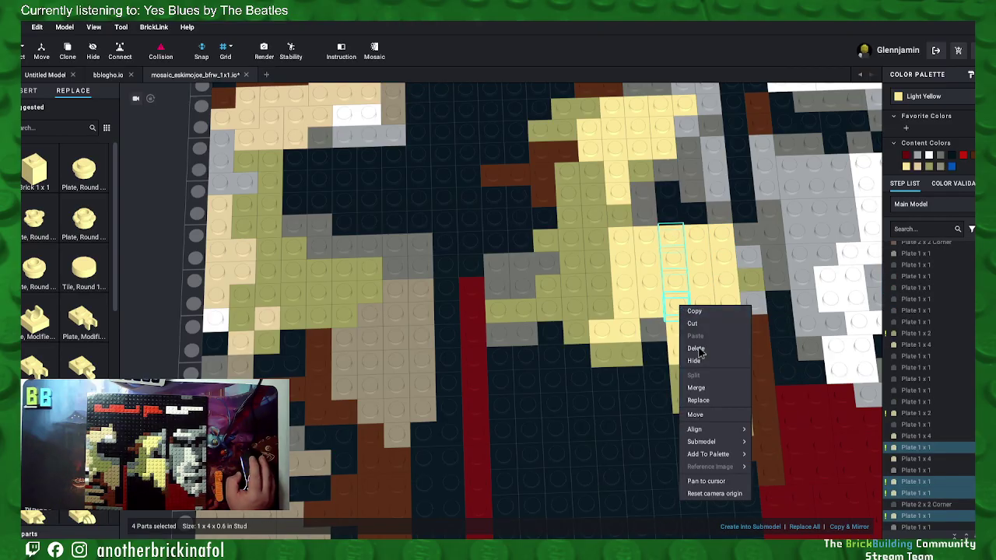
pyautogui.click(696, 386)
pyautogui.rightClick(673, 304)
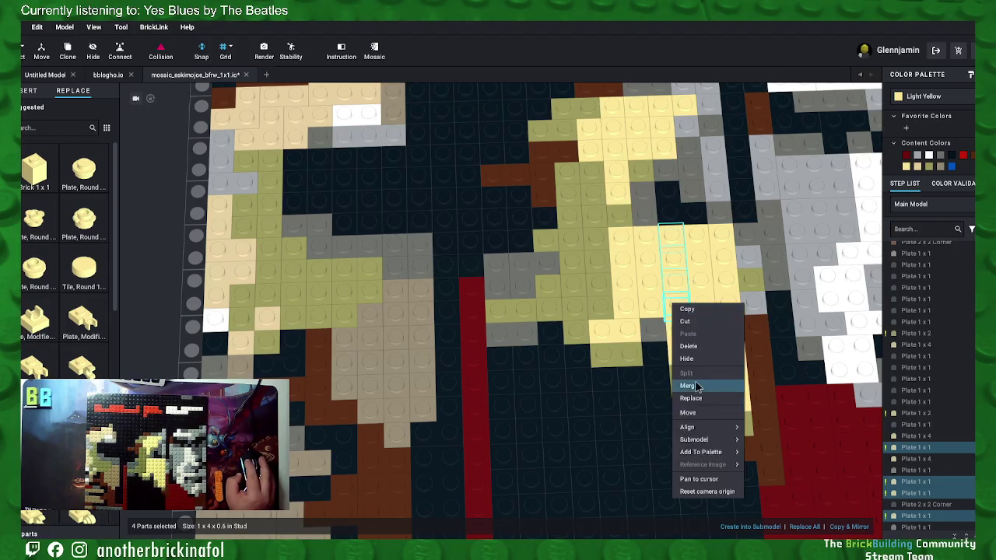
pyautogui.click(693, 385)
pyautogui.click(702, 270)
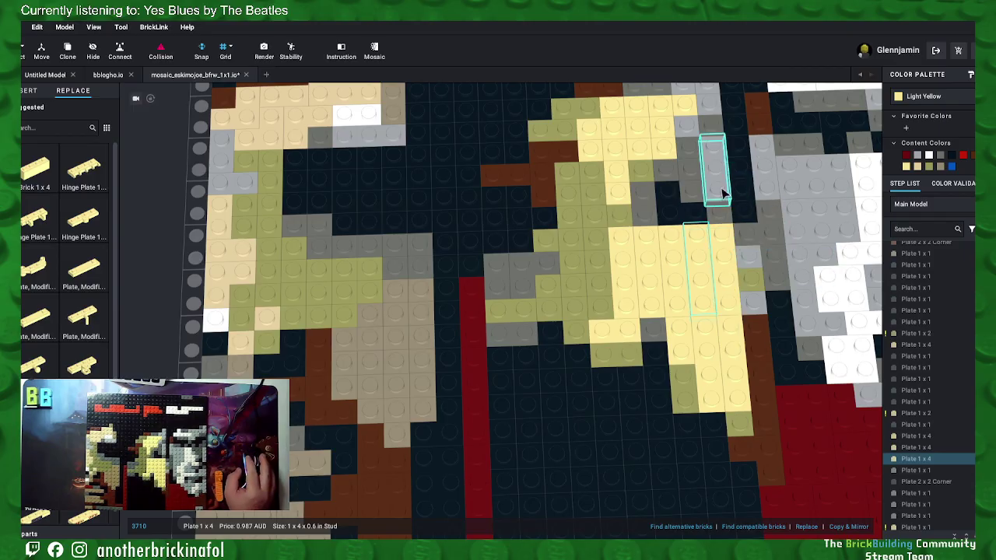
# Step: Merge the top row of four light yellow 1x1 plates on the forehead into a 1x4 plate
pyautogui.click(622, 107)
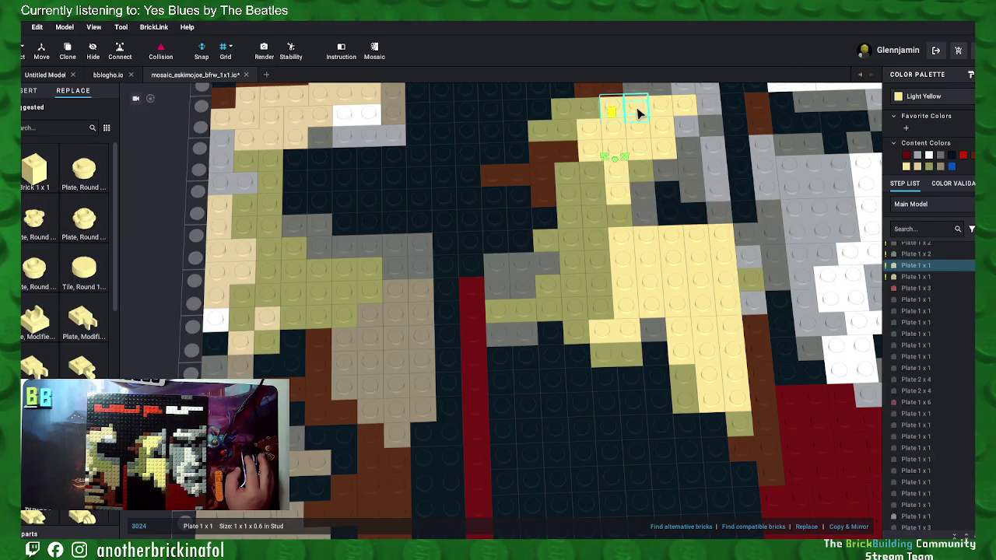
pyautogui.keyDown('ctrl'); pyautogui.click(646, 107); pyautogui.keyUp('ctrl')
pyautogui.keyDown('ctrl'); pyautogui.click(658, 112); pyautogui.keyUp('ctrl')
pyautogui.keyDown('ctrl'); pyautogui.click(680, 106); pyautogui.keyUp('ctrl')
pyautogui.rightClick(682, 106)
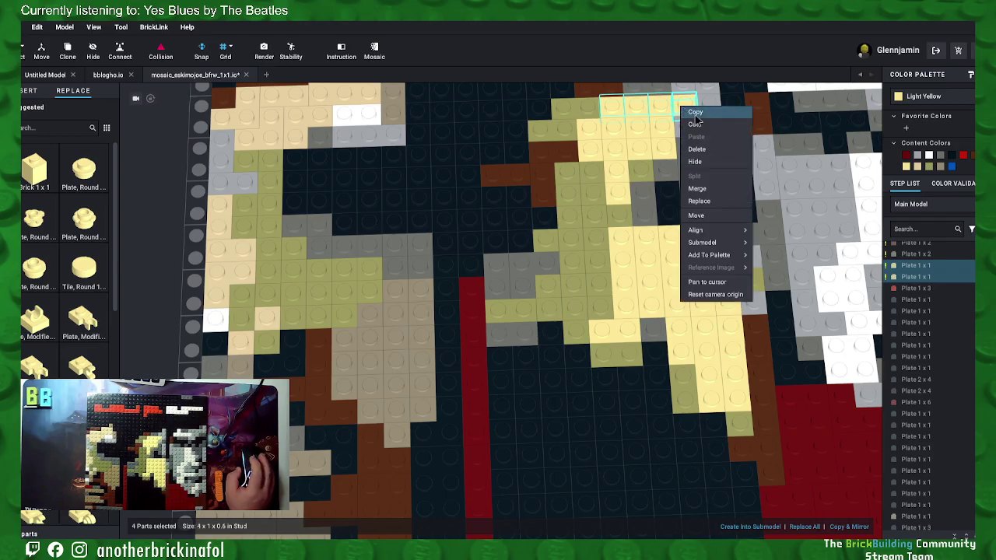
pyautogui.click(710, 194)
# Step: Merge the second row of four light yellow 1x1 plates on the forehead into a 1x4 plate
pyautogui.click(588, 125)
pyautogui.keyDown('ctrl'); pyautogui.click(611, 128); pyautogui.keyUp('ctrl')
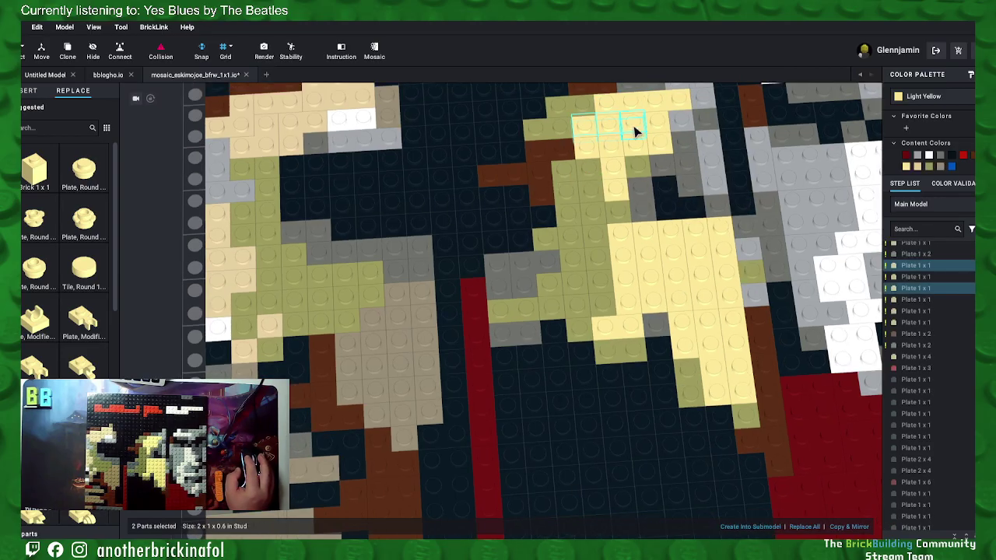
pyautogui.keyDown('ctrl'); pyautogui.click(636, 131); pyautogui.keyUp('ctrl')
pyautogui.rightClick(657, 128)
pyautogui.click(694, 205)
# Step: Merge the third row of four light yellow 1x1 plates on the forehead into a 1x4 plate
pyautogui.click(585, 151)
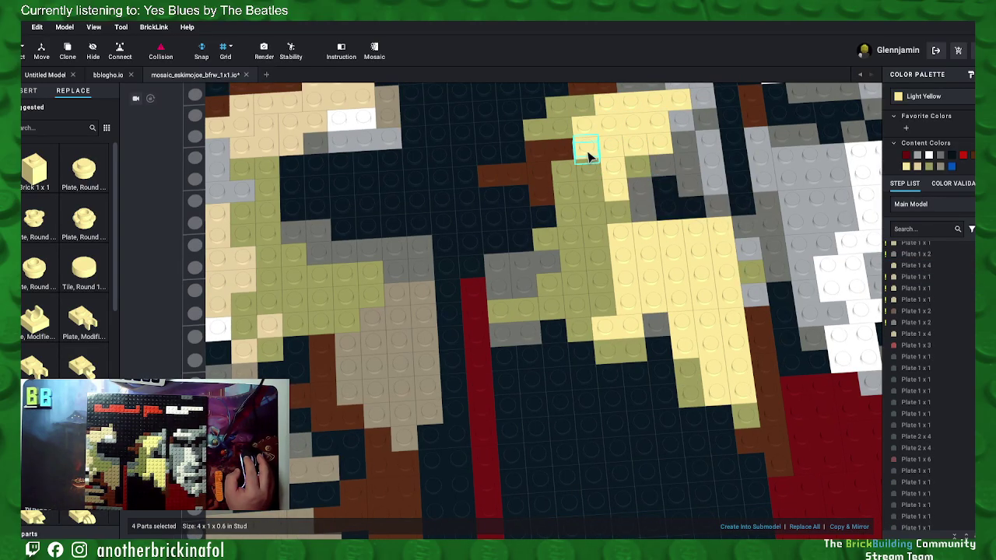
pyautogui.keyDown('ctrl'); pyautogui.click(612, 153); pyautogui.keyUp('ctrl')
pyautogui.keyDown('ctrl'); pyautogui.click(636, 150); pyautogui.keyUp('ctrl')
pyautogui.keyDown('ctrl'); pyautogui.click(661, 148); pyautogui.keyUp('ctrl')
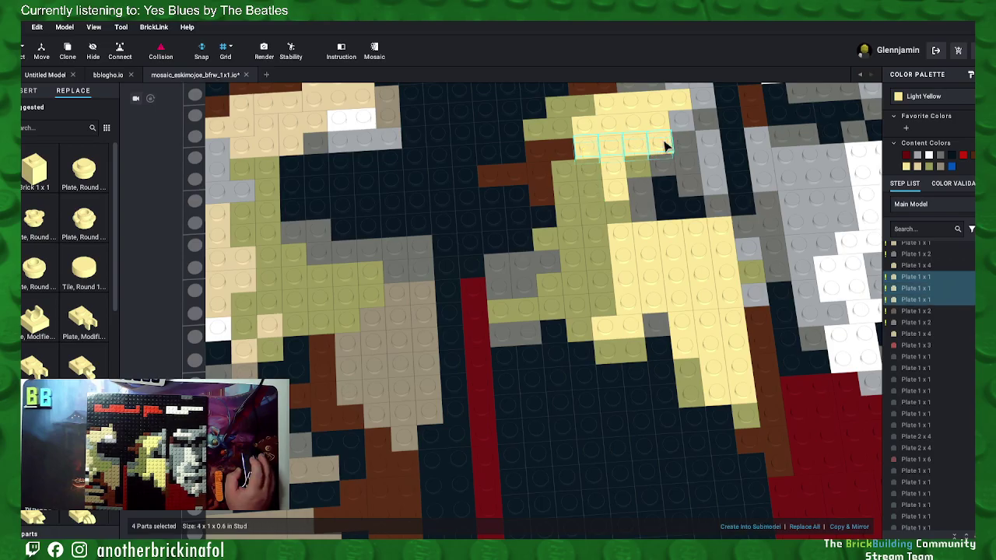
pyautogui.rightClick(667, 144)
pyautogui.click(680, 224)
# Step: Merge the two stacked light yellow 1x1 plates beneath the forehead rows into a 1x2 plate
pyautogui.click(612, 167)
pyautogui.keyDown('ctrl'); pyautogui.click(615, 190); pyautogui.keyUp('ctrl')
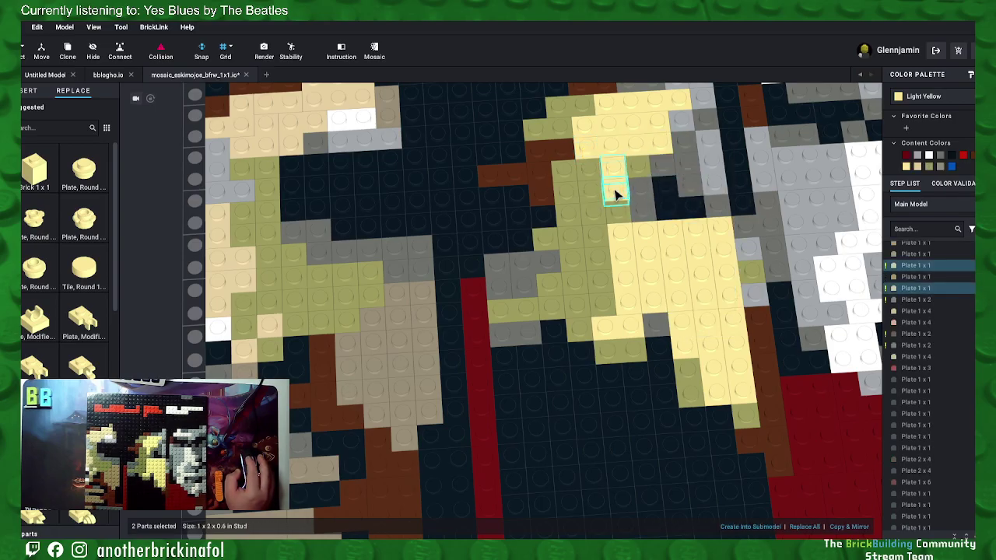
pyautogui.rightClick(620, 192)
pyautogui.click(650, 272)
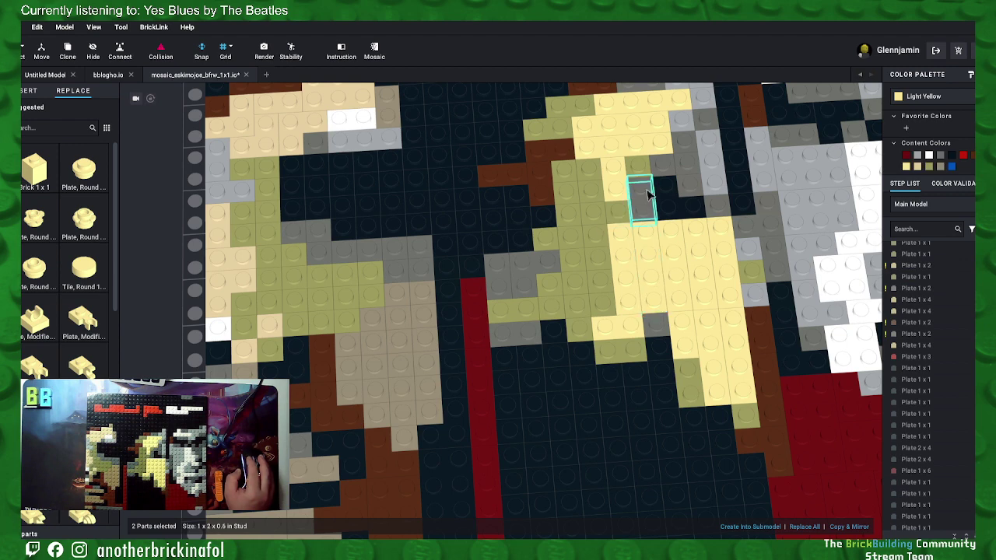
# Step: Merge the column of three dark bluish gray 1x1 plates beside the forehead into a 1x3 plate
pyautogui.click(688, 171)
pyautogui.keyDown('ctrl'); pyautogui.click(685, 151); pyautogui.keyUp('ctrl')
pyautogui.keyDown('ctrl'); pyautogui.click(691, 191); pyautogui.keyUp('ctrl')
pyautogui.rightClick(690, 190)
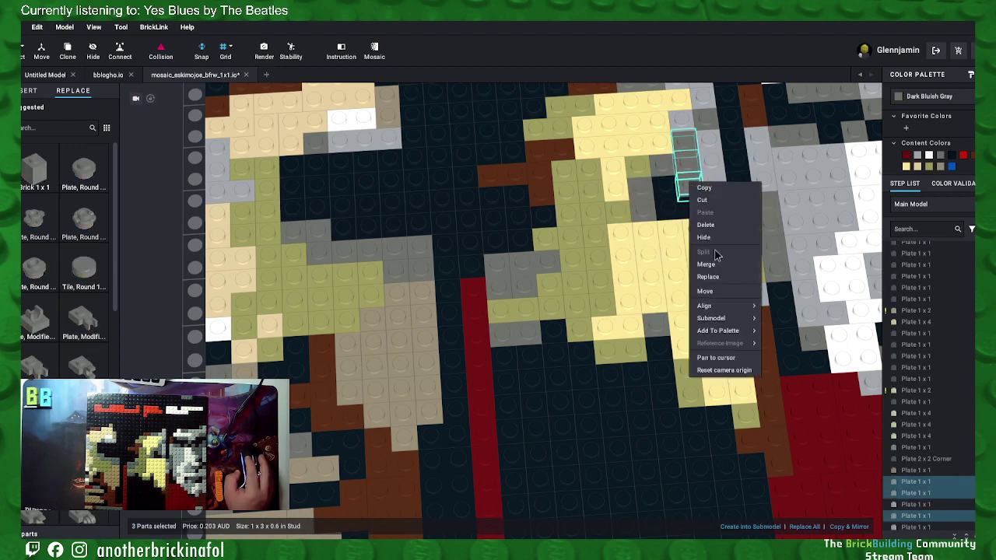
pyautogui.click(713, 271)
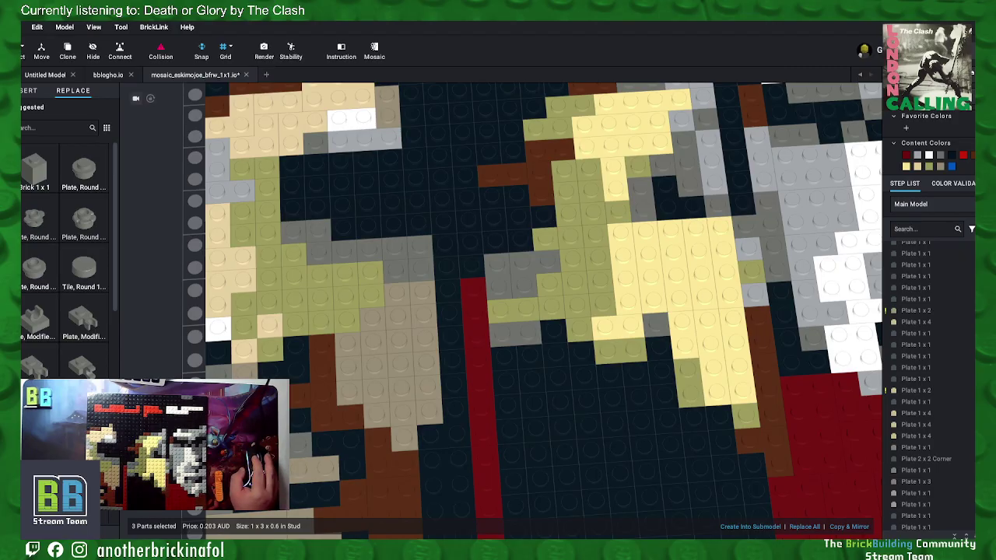
# Step: Merge the square of four olive 1x1 plates below the forehead's left end into a 2x2 plate
pyautogui.click(565, 169)
pyautogui.keyDown('ctrl'); pyautogui.click(590, 198); pyautogui.keyUp('ctrl')
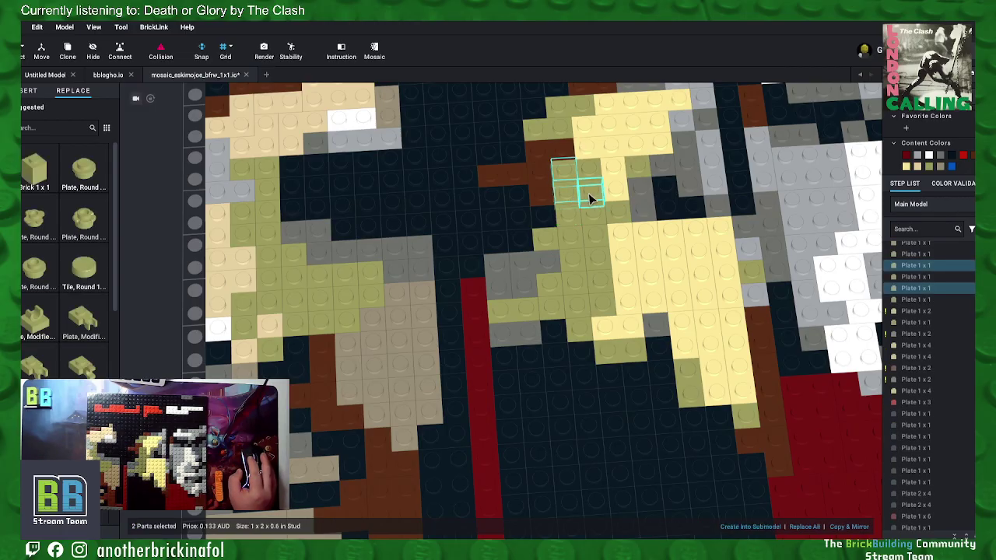
pyautogui.keyDown('ctrl'); pyautogui.click(565, 194); pyautogui.keyUp('ctrl')
pyautogui.keyDown('ctrl'); pyautogui.click(589, 171); pyautogui.keyUp('ctrl')
pyautogui.rightClick(592, 171)
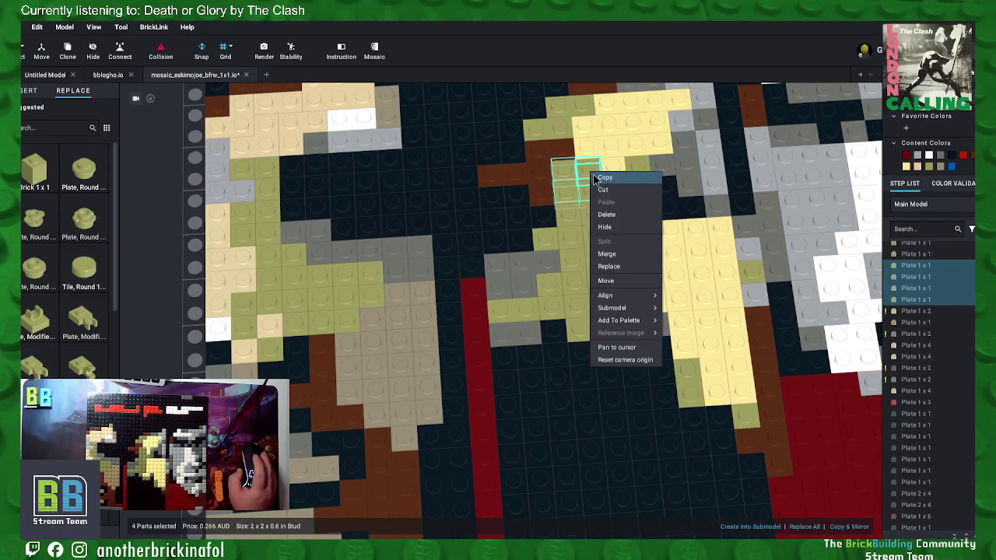
pyautogui.click(617, 257)
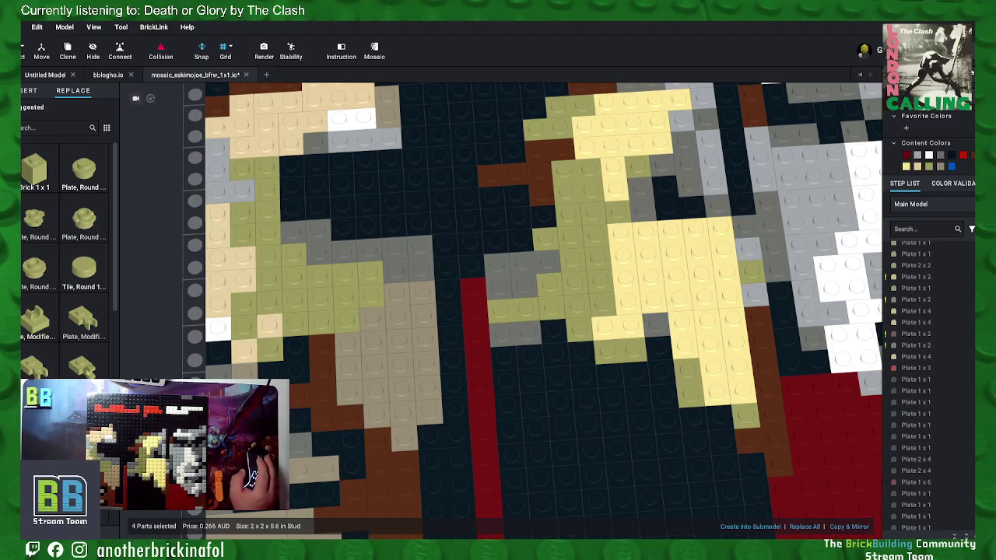
# Step: Merge the two stacked olive 1x1 plates beside the gray nose area into a vertical 1x2 plate
pyautogui.click(550, 300)
pyautogui.keyDown('ctrl'); pyautogui.click(548, 281); pyautogui.keyUp('ctrl')
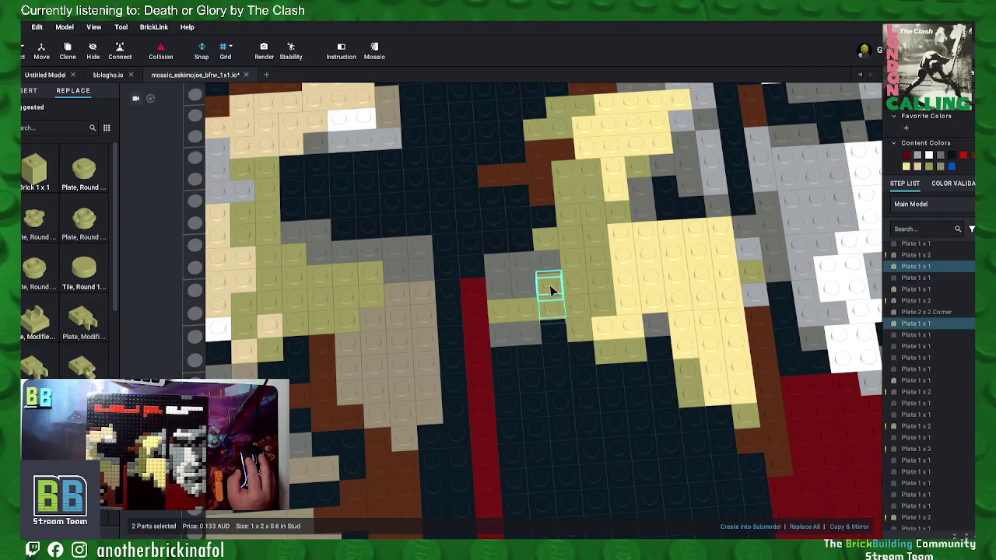
pyautogui.rightClick(550, 286)
pyautogui.click(569, 368)
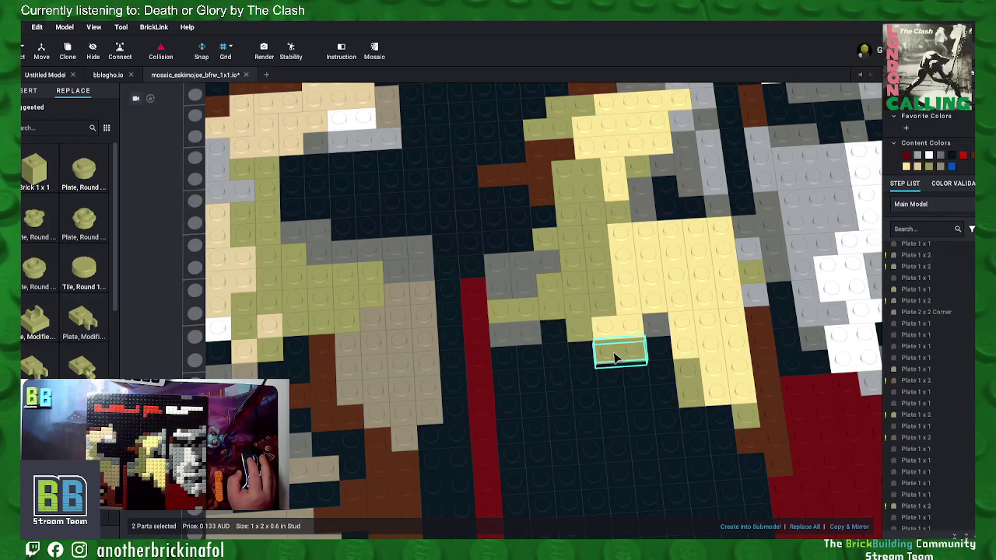
pyautogui.click(582, 327)
pyautogui.keyDown('ctrl'); pyautogui.click(582, 307); pyautogui.keyUp('ctrl')
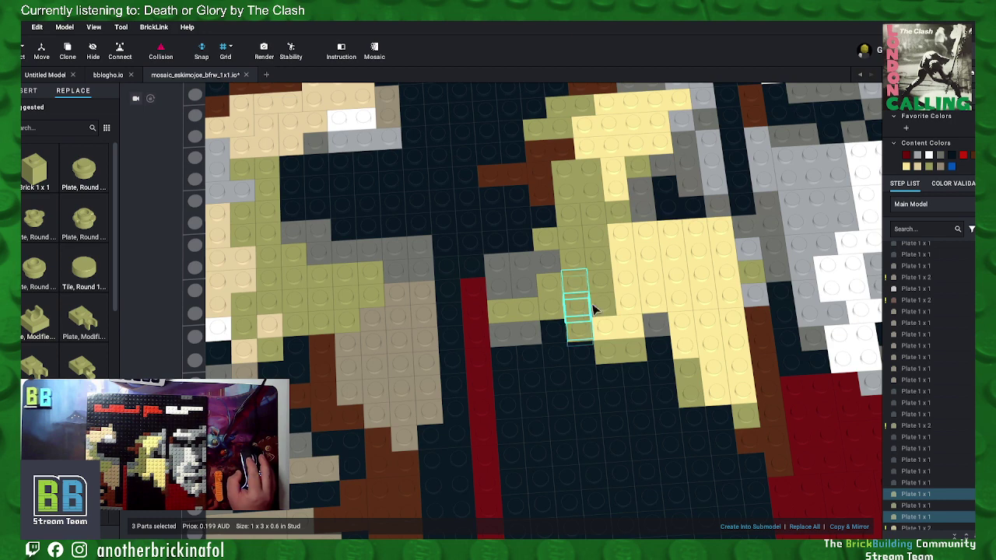
pyautogui.click(645, 298)
# Step: Merge the lowest two olive 1x1 plates of the column left of the light yellow mouth row into a 1x2 plate
pyautogui.click(580, 327)
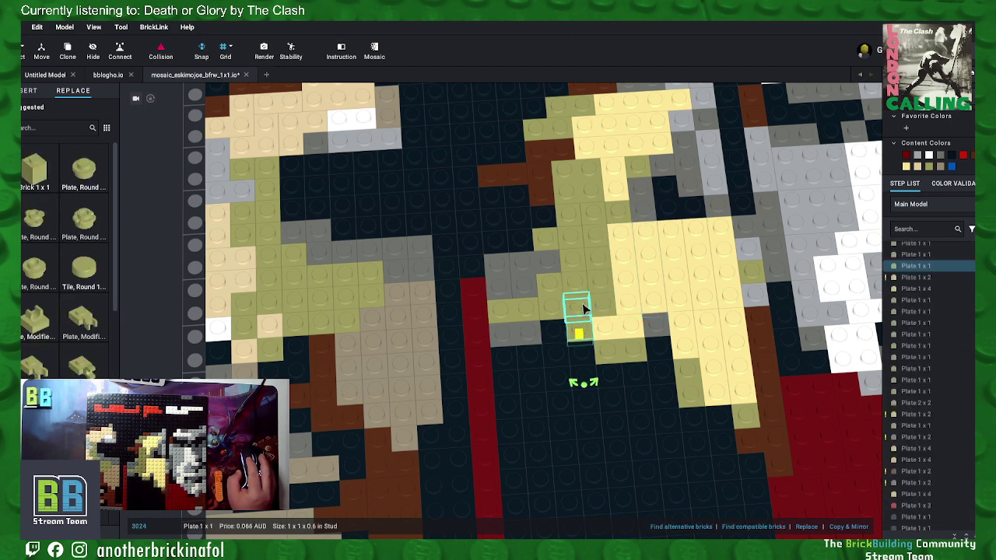
pyautogui.keyDown('ctrl'); pyautogui.click(584, 307); pyautogui.keyUp('ctrl')
pyautogui.rightClick(582, 304)
pyautogui.click(602, 382)
pyautogui.click(602, 304)
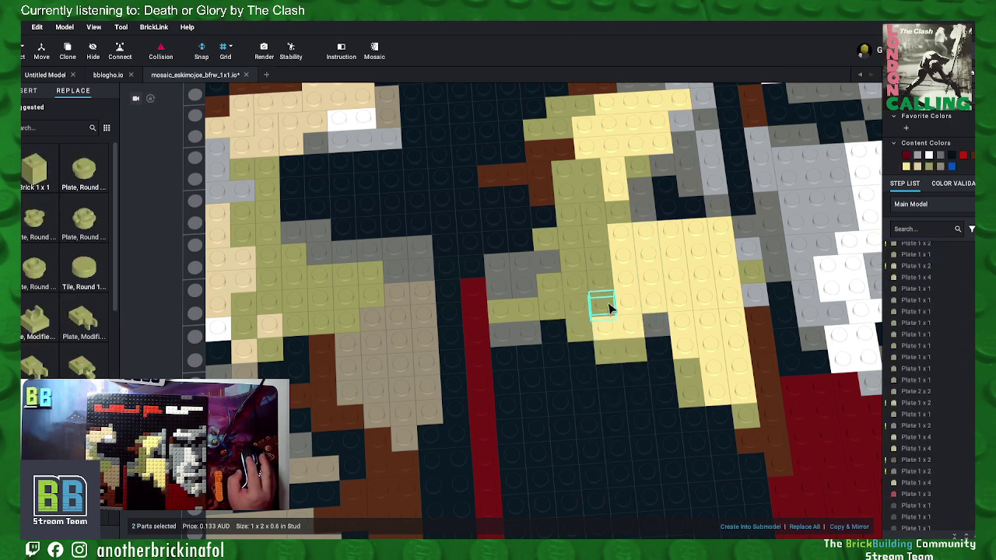
pyautogui.keyDown('ctrl'); pyautogui.click(637, 305); pyautogui.keyUp('ctrl')
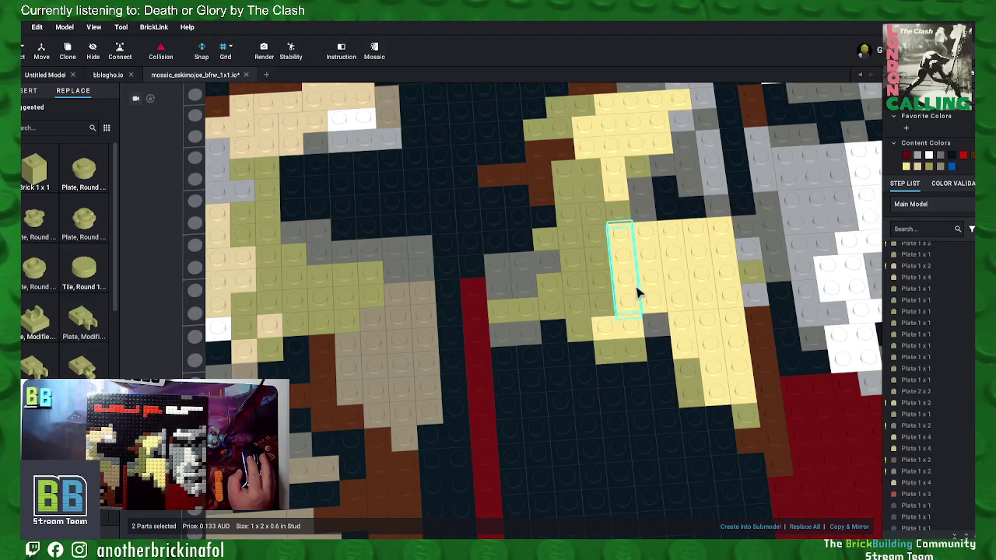
pyautogui.click(585, 283)
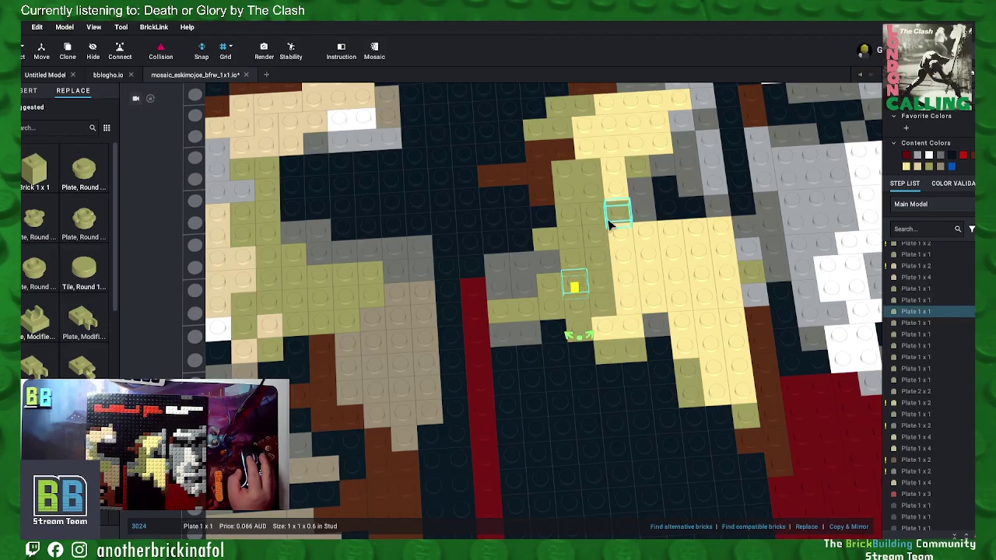
# Step: Merge the row of three olive 1x1 plates level with the light yellow block's top row into a 1x3 plate
pyautogui.click(550, 242)
pyautogui.keyDown('ctrl'); pyautogui.click(576, 240); pyautogui.keyUp('ctrl')
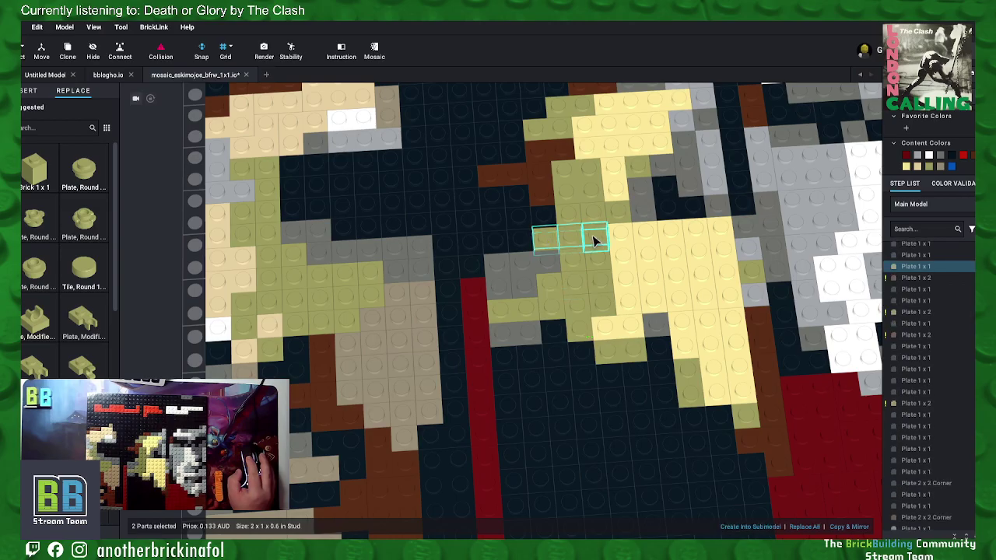
pyautogui.keyDown('ctrl'); pyautogui.click(594, 238); pyautogui.keyUp('ctrl')
pyautogui.rightClick(594, 237)
pyautogui.click(617, 315)
# Step: Merge the row of three olive 1x1 plates directly beneath the olive 2x2 plate into a 1x3 plate
pyautogui.click(568, 215)
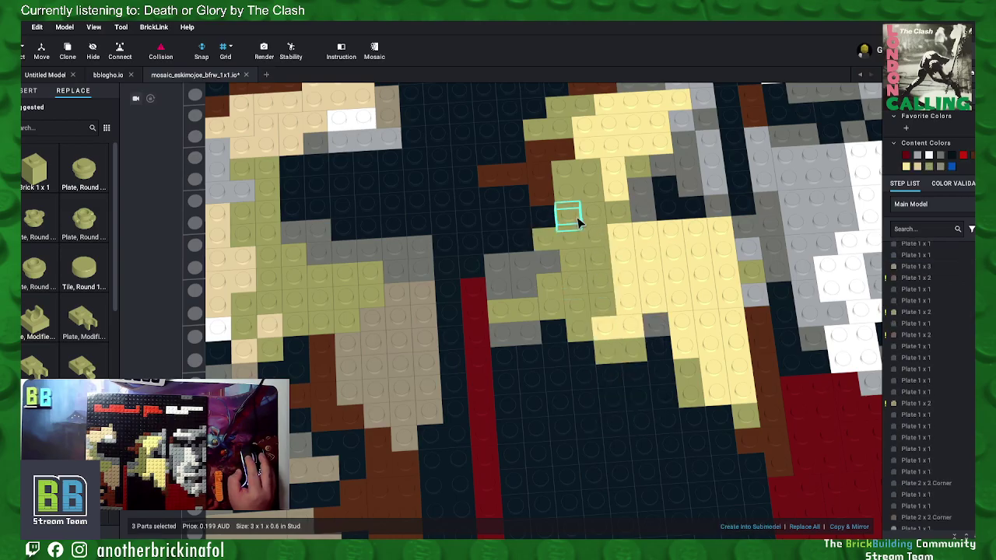
pyautogui.keyDown('ctrl'); pyautogui.click(591, 213); pyautogui.keyUp('ctrl')
pyautogui.keyDown('ctrl'); pyautogui.click(614, 211); pyautogui.keyUp('ctrl')
pyautogui.rightClick(616, 214)
pyautogui.click(641, 299)
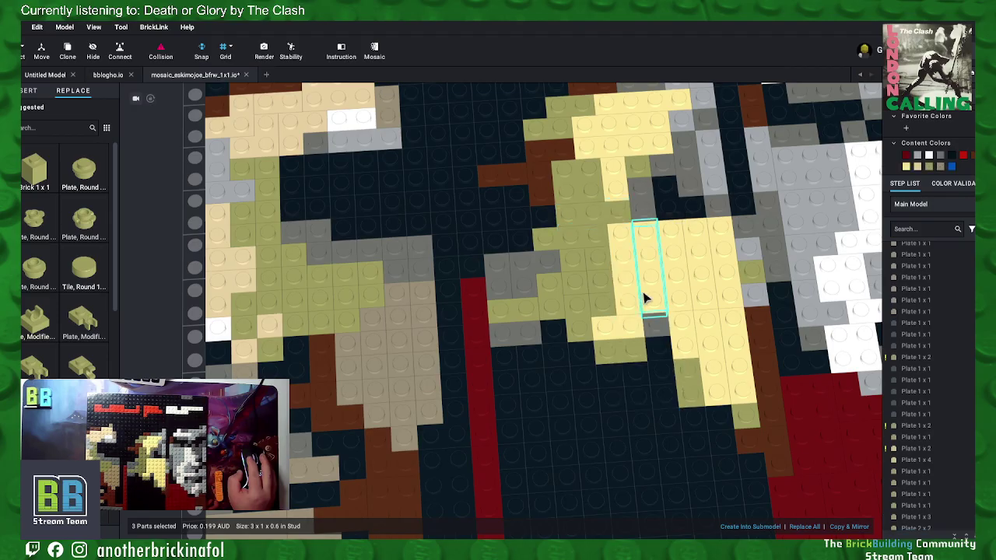
# Step: Merge the two olive 1x1 plates directly above the column's lowest olive 1x2 plate into another 1x2 plate
pyautogui.click(573, 262)
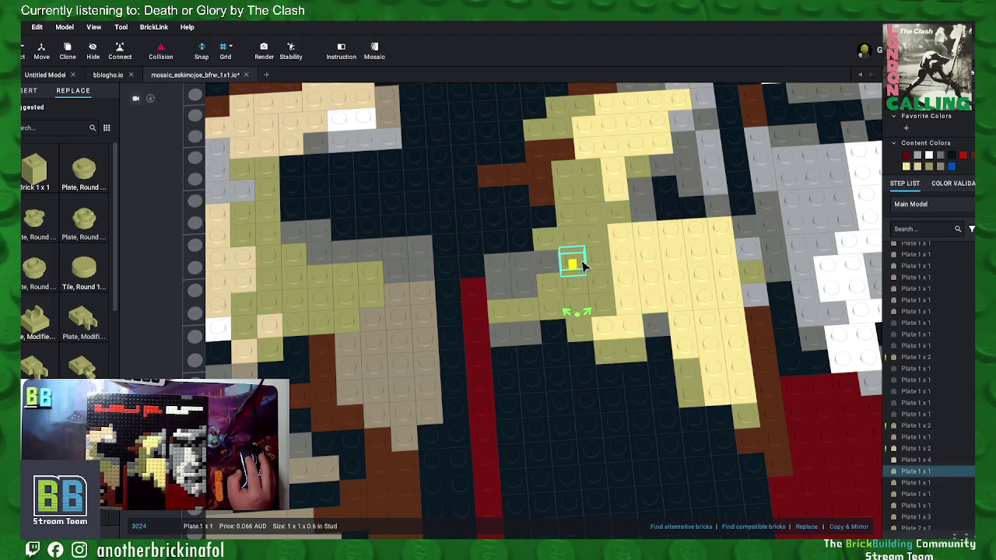
pyautogui.keyDown('ctrl'); pyautogui.click(576, 284); pyautogui.keyUp('ctrl')
pyautogui.rightClick(577, 284)
pyautogui.click(600, 368)
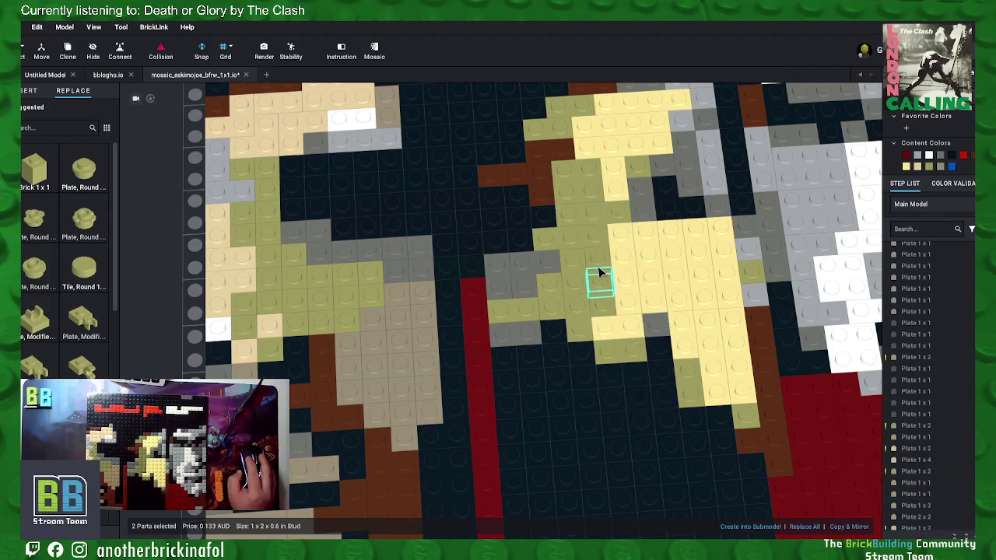
# Step: Merge the column of three olive 1x1 plates bordering the light yellow block into a 1x3 plate
pyautogui.click(598, 257)
pyautogui.keyDown('ctrl'); pyautogui.click(597, 274); pyautogui.keyUp('ctrl')
pyautogui.keyDown('ctrl'); pyautogui.click(600, 294); pyautogui.keyUp('ctrl')
pyautogui.rightClick(606, 305)
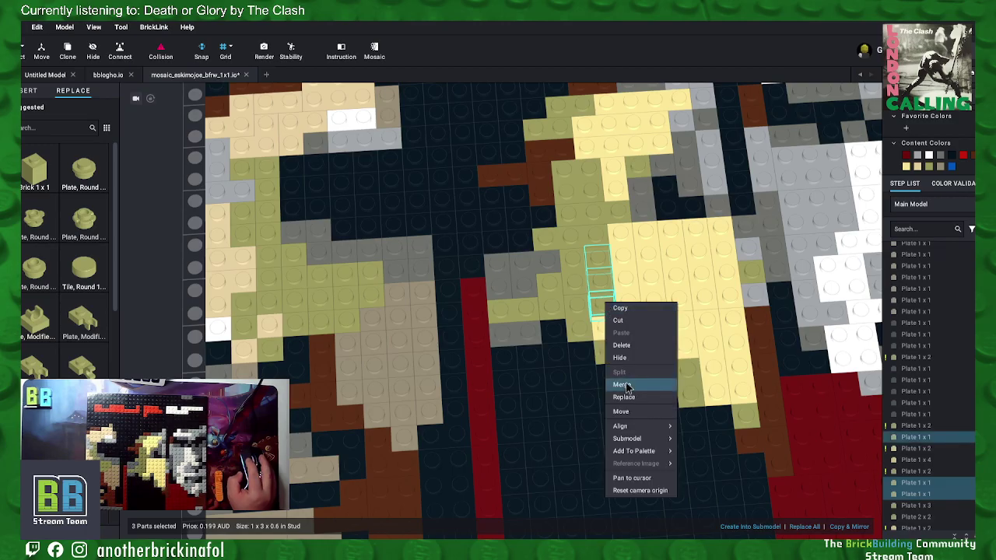
pyautogui.click(622, 384)
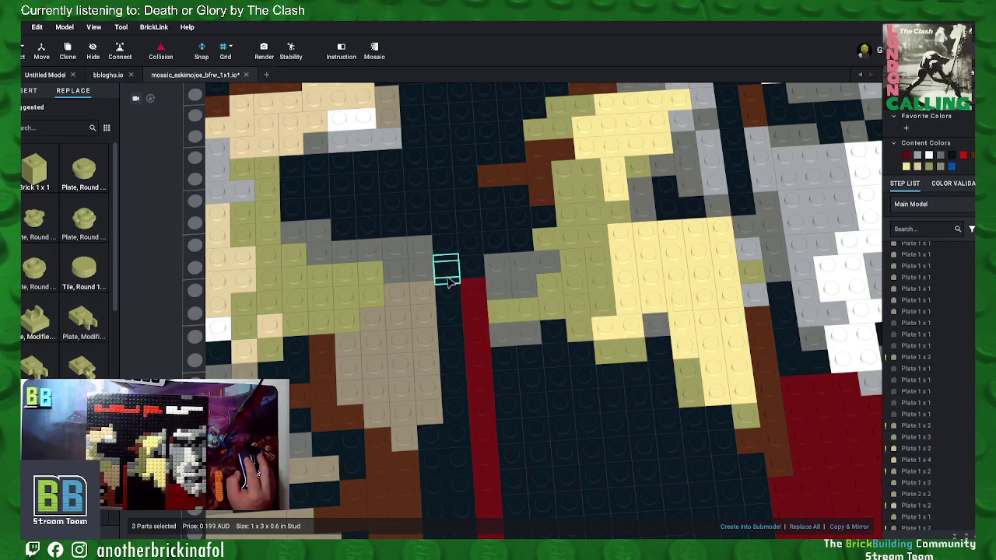
# Step: Select all olive 1x3 plates by type and color to check them, restore default selection and clear the selection
pyautogui.moveTo(467, 288); pyautogui.dragTo(503, 289, button='right')
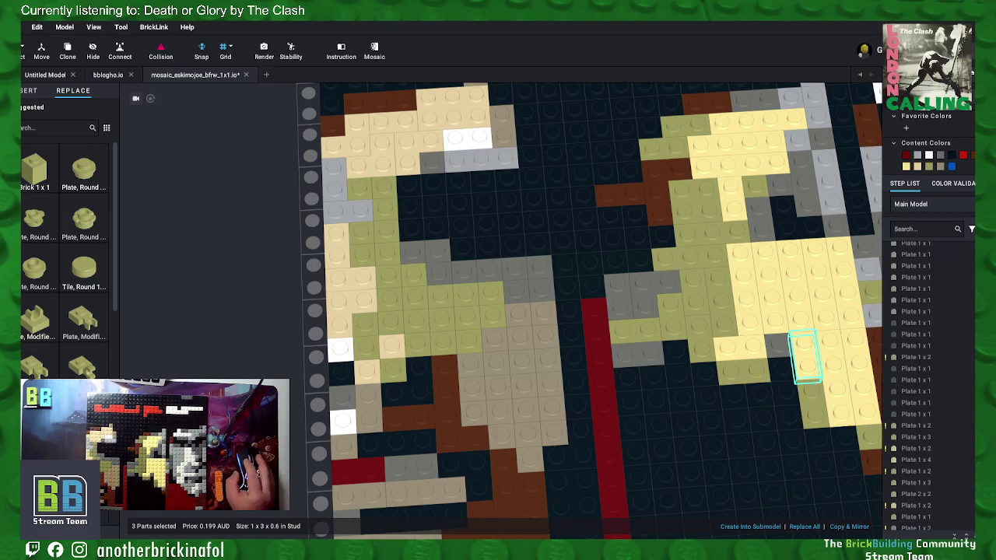
pyautogui.click(720, 304)
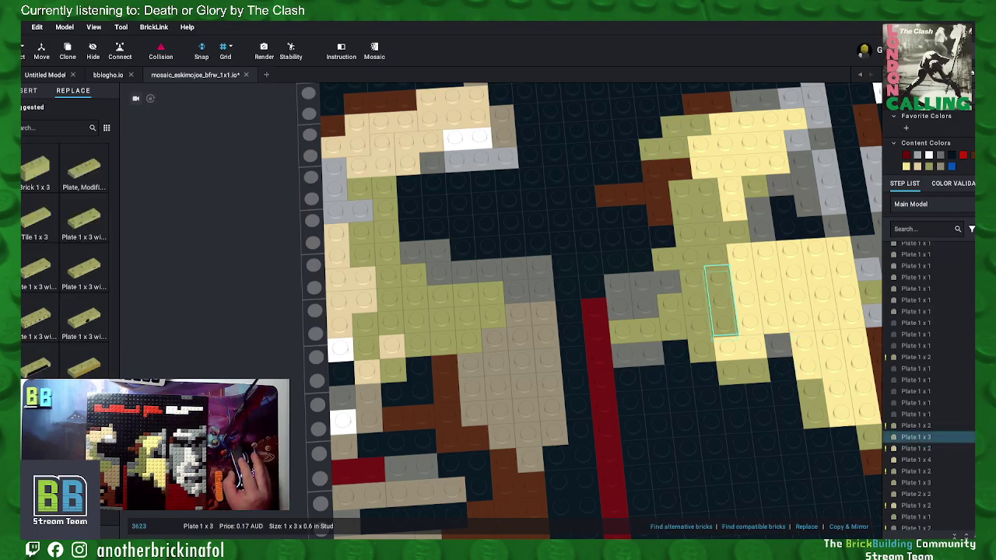
pyautogui.click(24, 51)
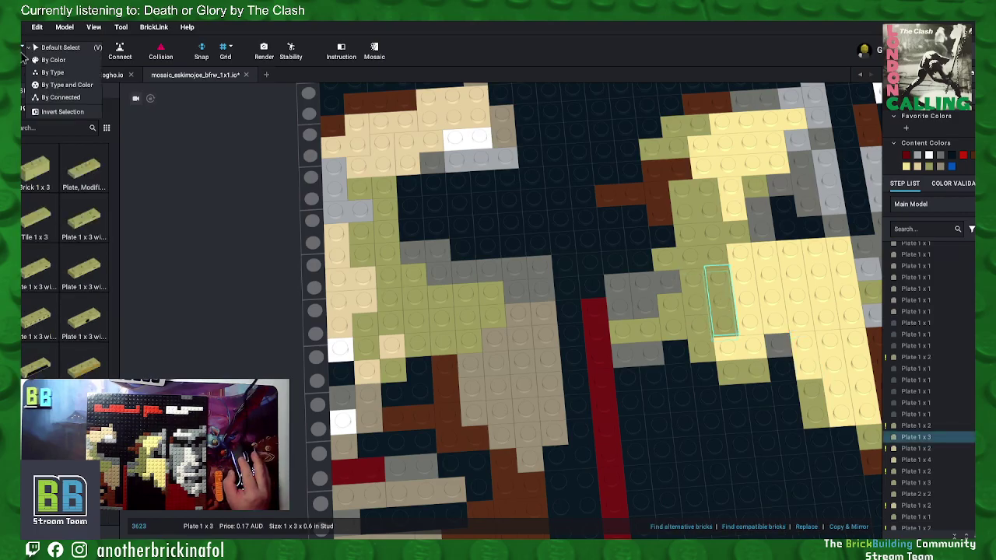
pyautogui.click(49, 85)
pyautogui.click(711, 263)
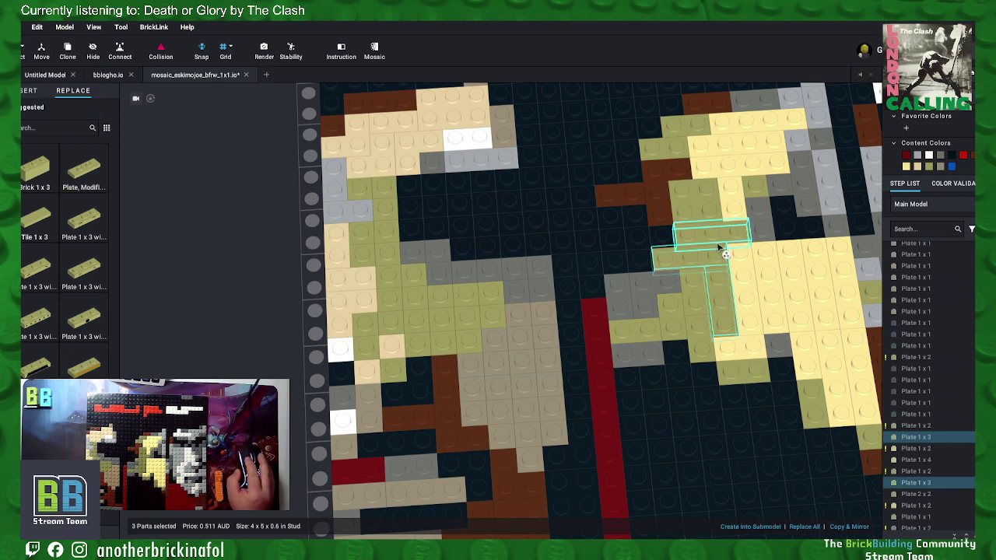
pyautogui.click(25, 51)
pyautogui.click(56, 48)
pyautogui.press('Escape')
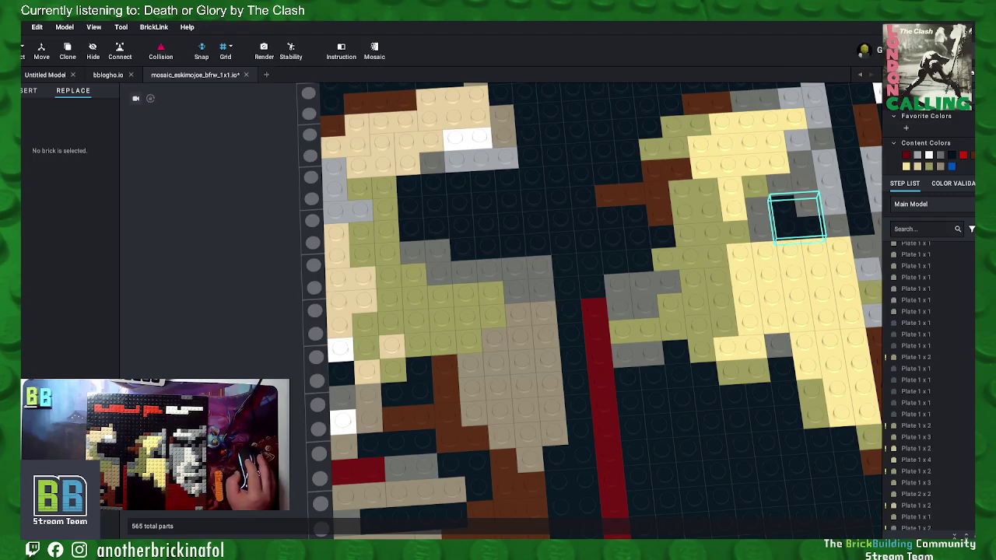
# Step: Merge the two stacked olive 1x1 plates beside the left face's upper white 1x1 plate into a 1x2 plate
pyautogui.click(462, 295)
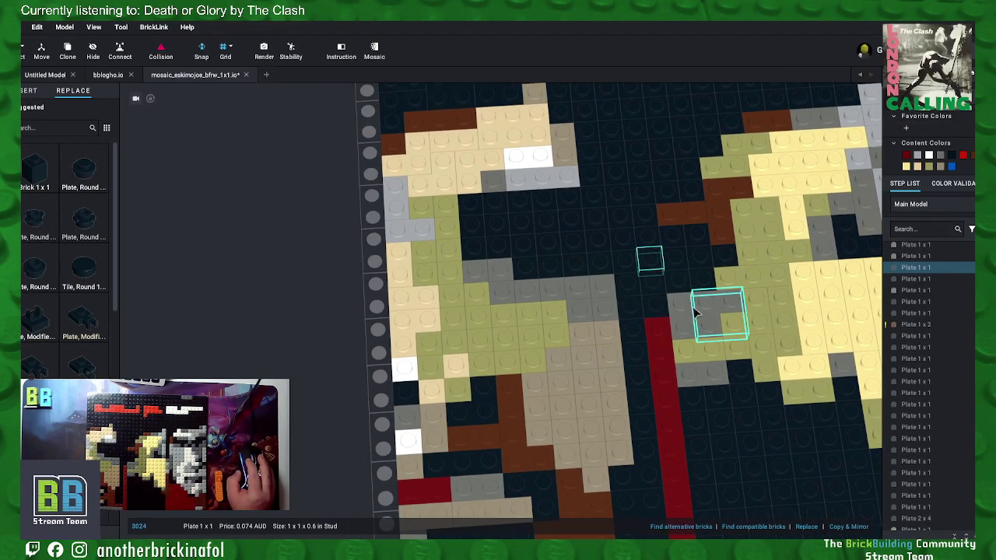
pyautogui.click(436, 364)
pyautogui.keyDown('ctrl'); pyautogui.click(435, 346); pyautogui.keyUp('ctrl')
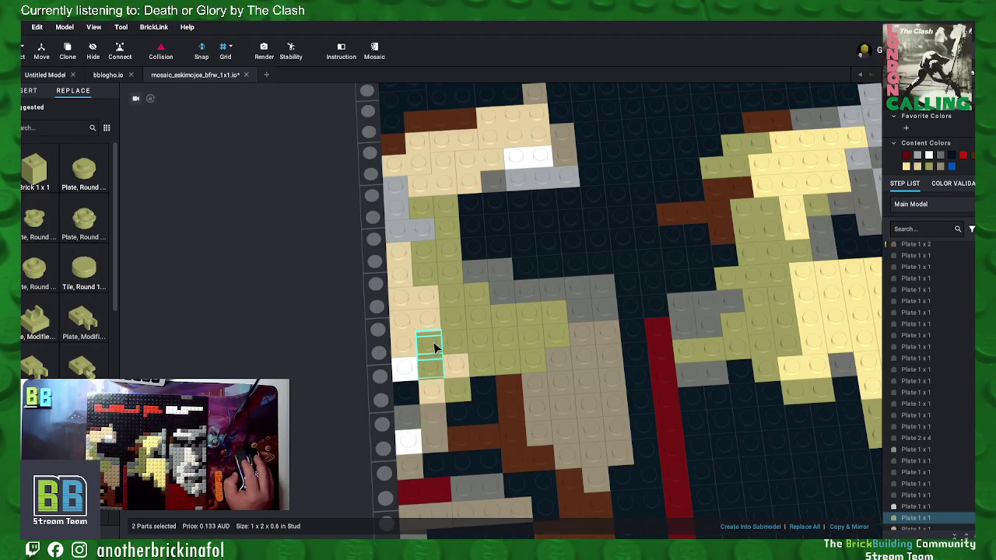
pyautogui.rightClick(437, 335)
pyautogui.click(452, 413)
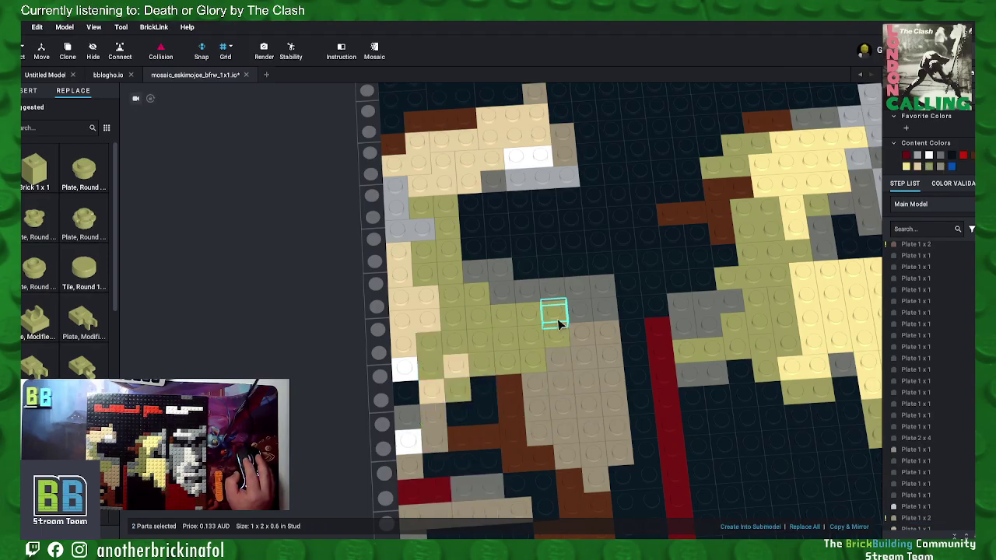
# Step: Merge the left face's topmost row of two olive 1x1 plates into a 1x2 plate
pyautogui.click(421, 209)
pyautogui.keyDown('ctrl'); pyautogui.click(444, 207); pyautogui.keyUp('ctrl')
pyautogui.rightClick(444, 207)
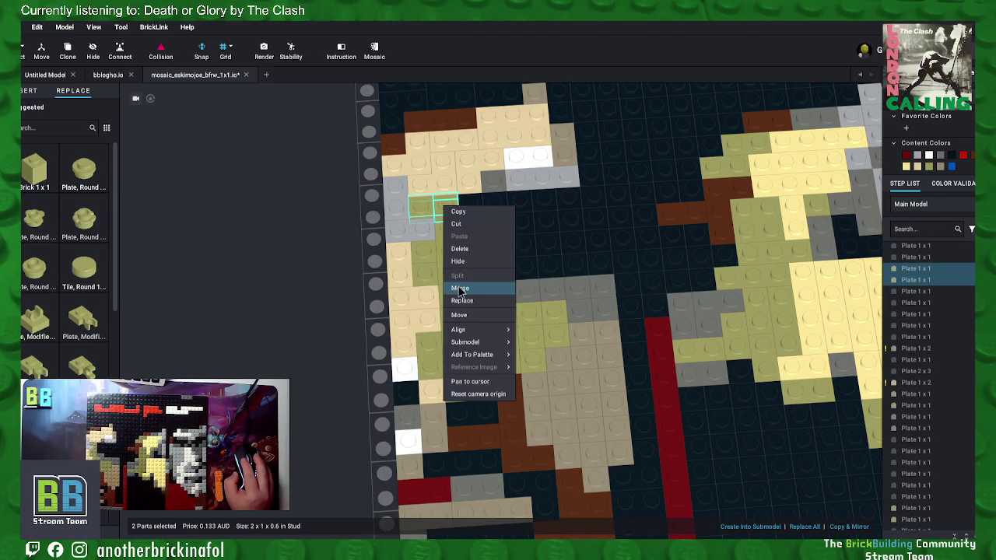
pyautogui.click(422, 267)
# Step: Merge the two stacked olive 1x1 plates directly beneath the left face's light gray row into a 1x2 plate
pyautogui.click(422, 252)
pyautogui.keyDown('ctrl'); pyautogui.click(433, 273); pyautogui.keyUp('ctrl')
pyautogui.rightClick(432, 274)
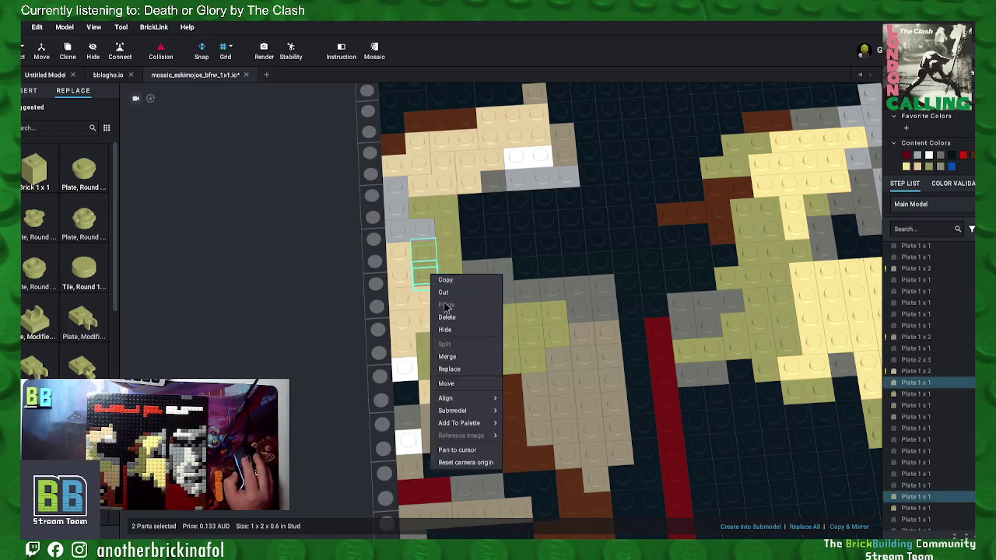
pyautogui.click(446, 357)
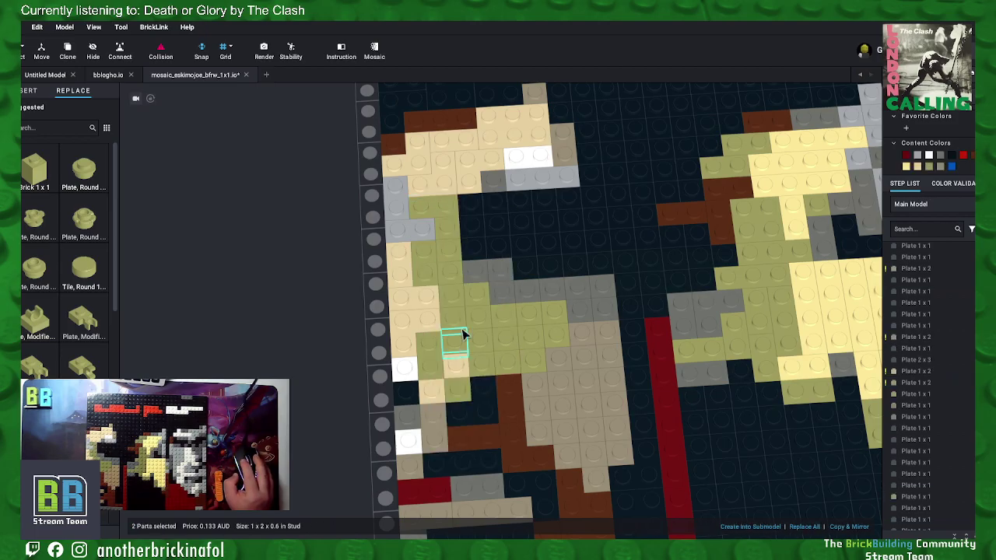
# Step: Merge the column of six olive 1x1 plates above the left face's lone tan 1x1 plate into three stacked 1x2 plates
pyautogui.click(446, 224)
pyautogui.keyDown('ctrl'); pyautogui.click(450, 257); pyautogui.keyUp('ctrl')
pyautogui.rightClick(454, 251)
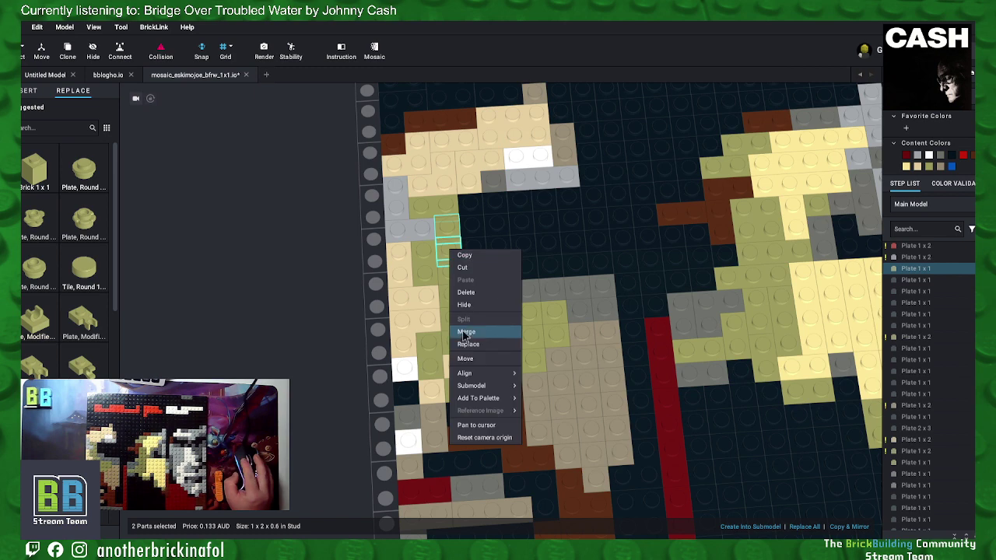
pyautogui.click(465, 332)
pyautogui.click(455, 285)
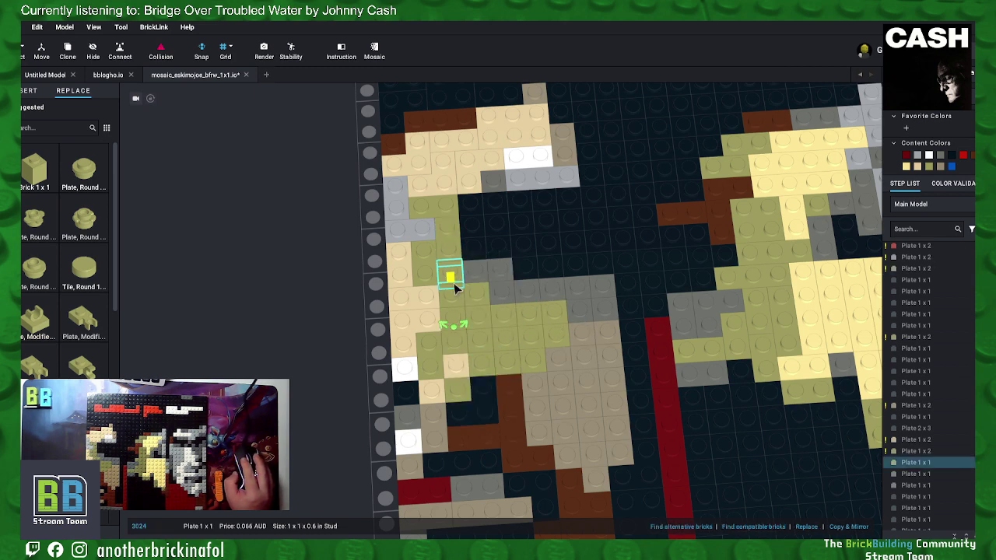
pyautogui.keyDown('ctrl'); pyautogui.click(451, 289); pyautogui.keyUp('ctrl')
pyautogui.rightClick(457, 295)
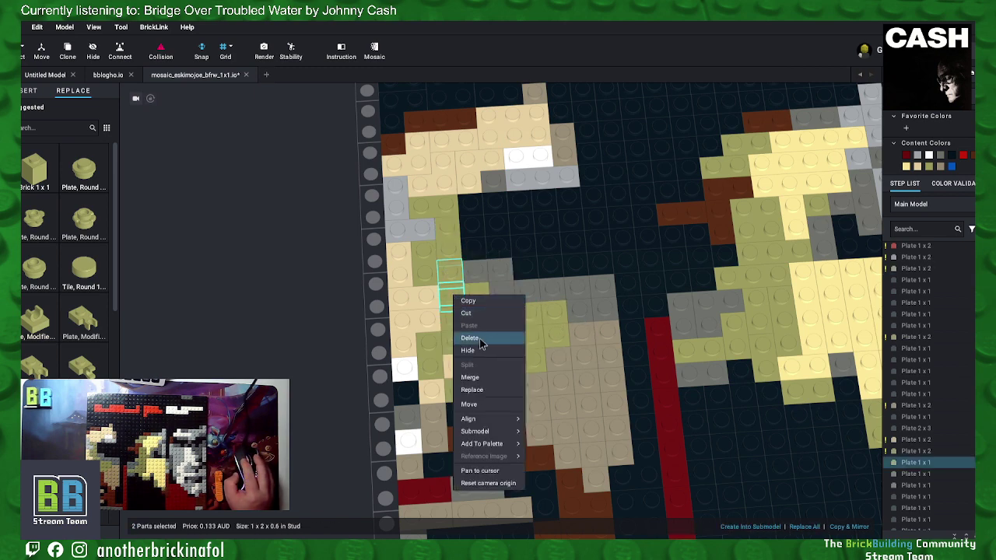
pyautogui.click(470, 377)
pyautogui.click(455, 319)
pyautogui.keyDown('ctrl'); pyautogui.click(458, 345); pyautogui.keyUp('ctrl')
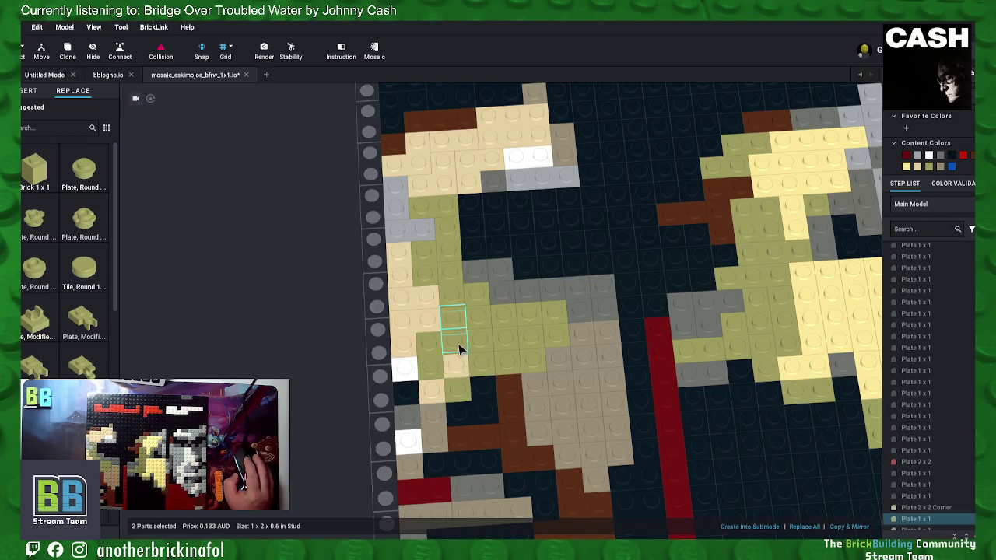
pyautogui.rightClick(459, 348)
pyautogui.click(473, 413)
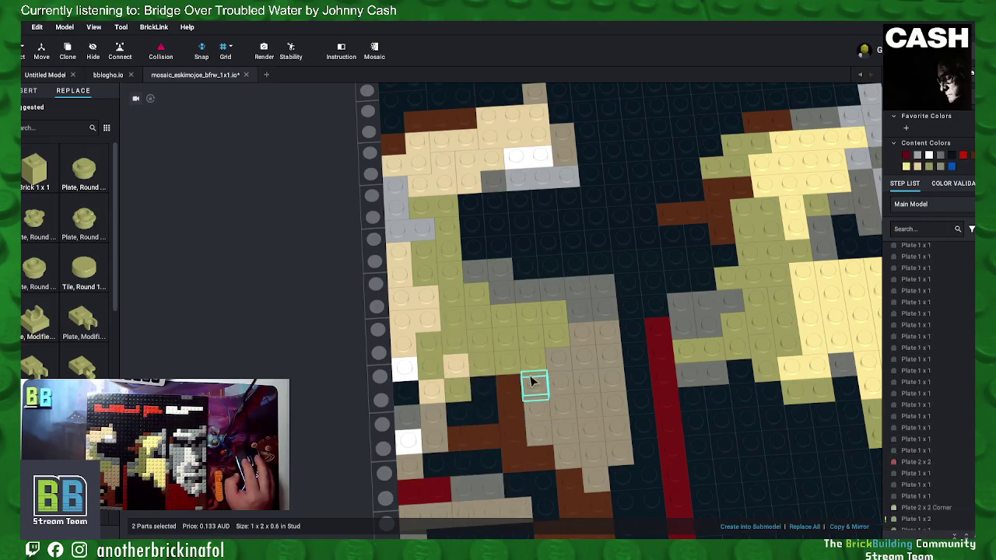
# Step: Merge the two stacked olive 1x1 plates at the lower-left edge of the left face's dark gray area into a 1x2 plate
pyautogui.click(476, 294)
pyautogui.keyDown('ctrl'); pyautogui.click(483, 319); pyautogui.keyUp('ctrl')
pyautogui.rightClick(484, 317)
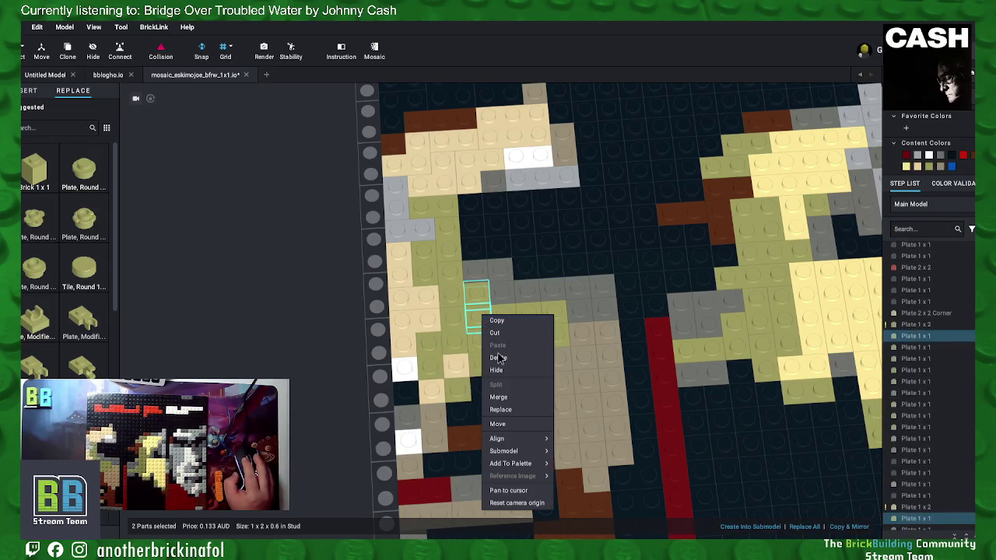
pyautogui.click(498, 397)
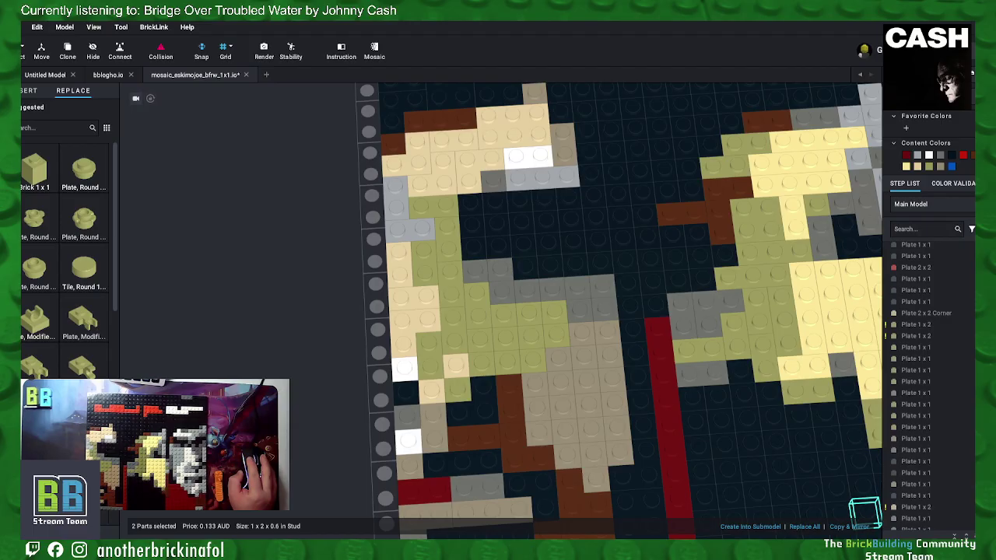
# Step: Merge the four olive 1x1 plates at the right end of the left face's olive area into a 2x2 plate
pyautogui.click(531, 340)
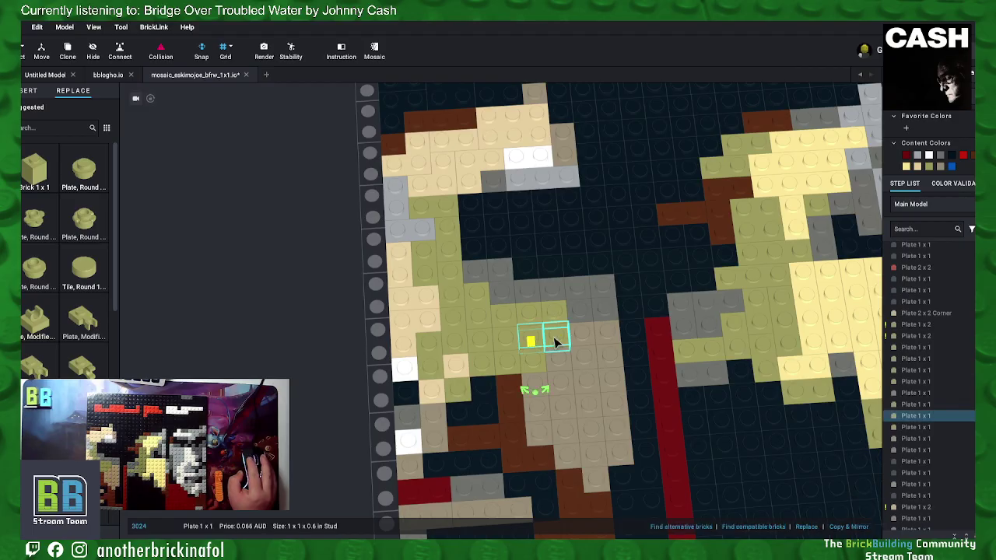
pyautogui.keyDown('ctrl'); pyautogui.click(554, 341); pyautogui.keyUp('ctrl')
pyautogui.keyDown('ctrl'); pyautogui.click(553, 318); pyautogui.keyUp('ctrl')
pyautogui.keyDown('ctrl'); pyautogui.click(533, 320); pyautogui.keyUp('ctrl')
pyautogui.rightClick(533, 317)
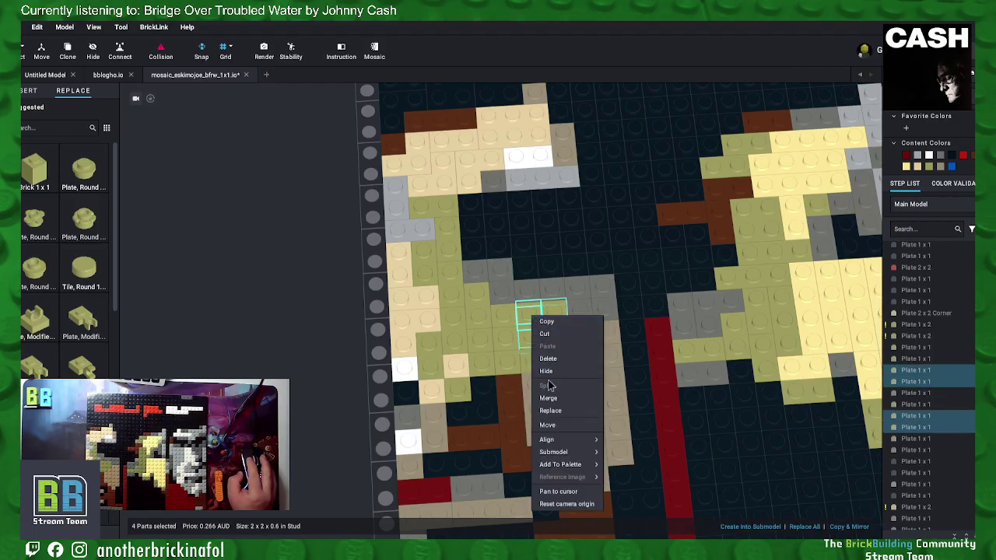
pyautogui.click(550, 398)
# Step: Merge the two stacked olive 1x1 plates directly left of the olive 2x2 plate into a 1x2 plate
pyautogui.click(503, 319)
pyautogui.keyDown('ctrl'); pyautogui.click(507, 342); pyautogui.keyUp('ctrl')
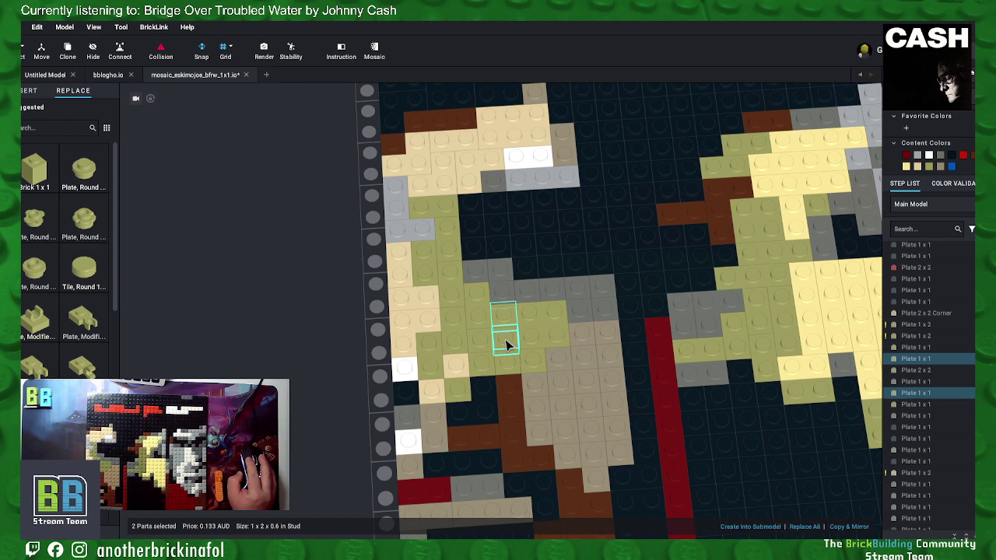
pyautogui.rightClick(509, 331)
pyautogui.click(545, 413)
# Step: Merge the last two olive 1x1 plates in the row directly above the brown column into a horizontal 1x2 plate
pyautogui.click(511, 367)
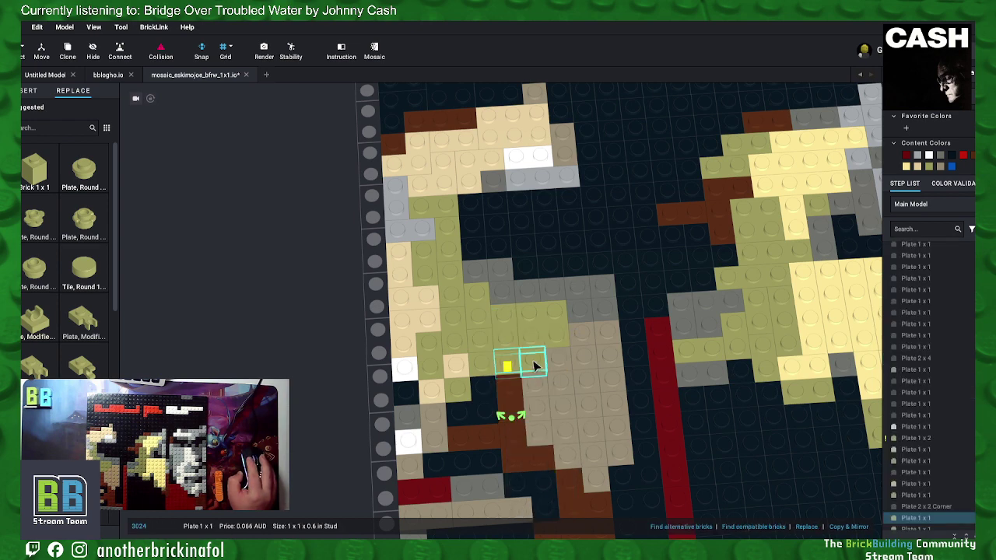
pyautogui.keyDown('ctrl'); pyautogui.click(532, 364); pyautogui.keyUp('ctrl')
pyautogui.rightClick(532, 362)
pyautogui.click(546, 413)
# Step: Merge the two stacked olive 1x1 plates beside the lone tan 1x1 plate into a vertical 1x2 plate
pyautogui.click(477, 343)
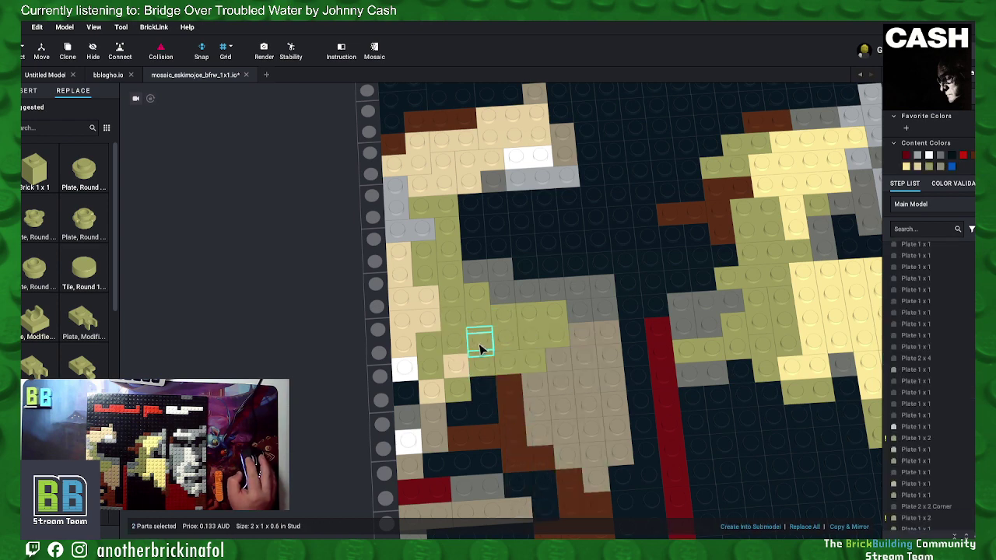
pyautogui.keyDown('ctrl'); pyautogui.click(482, 364); pyautogui.keyUp('ctrl')
pyautogui.rightClick(484, 333)
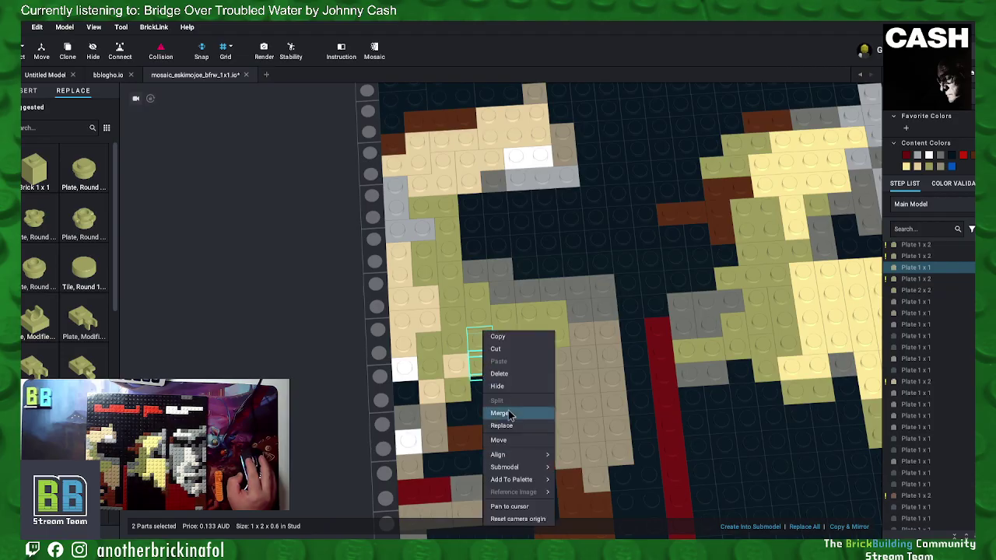
pyautogui.click(500, 413)
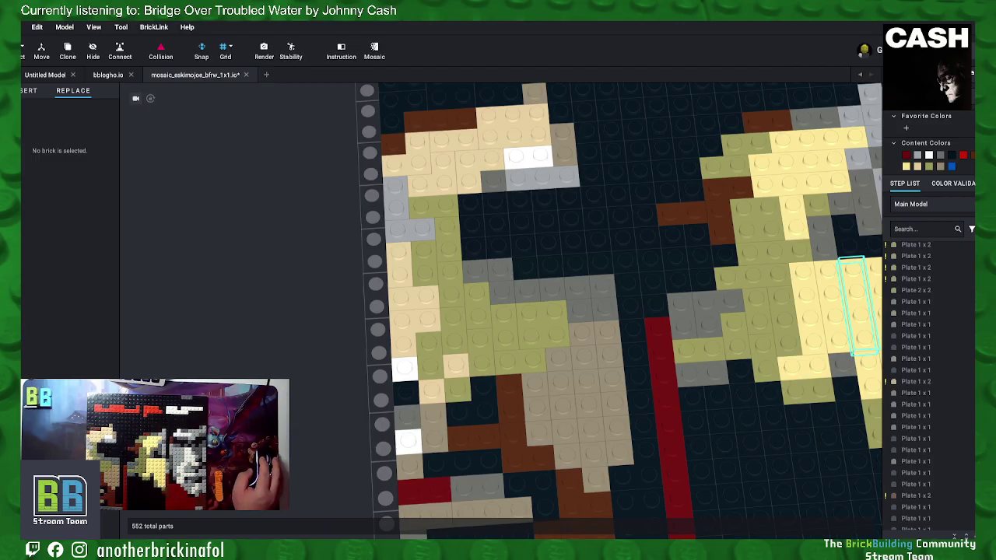
# Step: Examine the left and middle faces for merged olive plates and areas of 1x1 plates still to combine
pyautogui.click(562, 319)
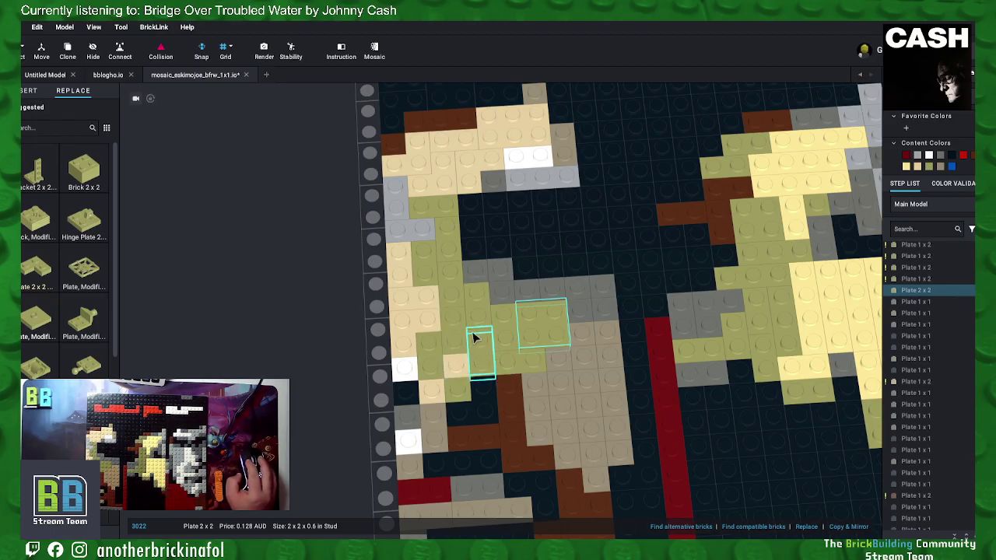
pyautogui.click(818, 209)
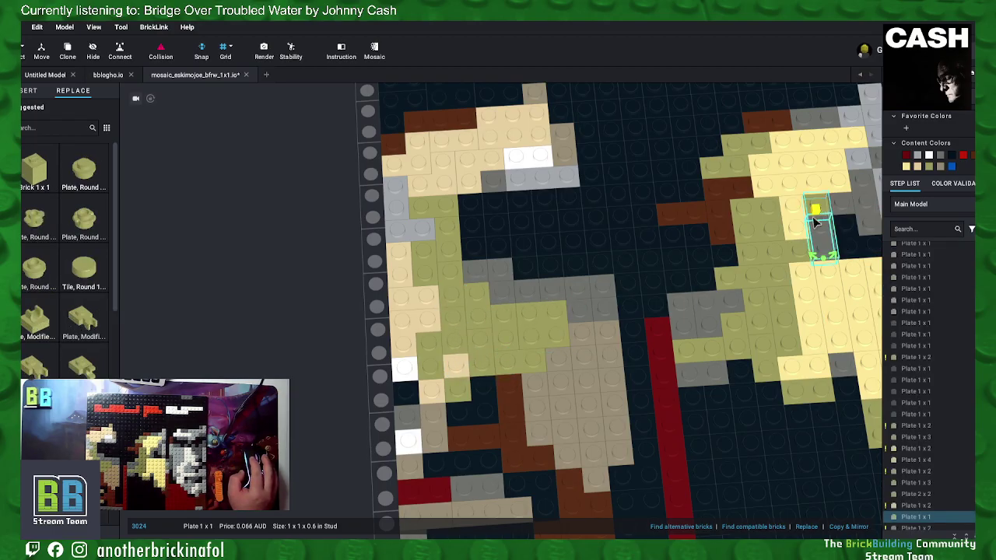
pyautogui.click(284, 255)
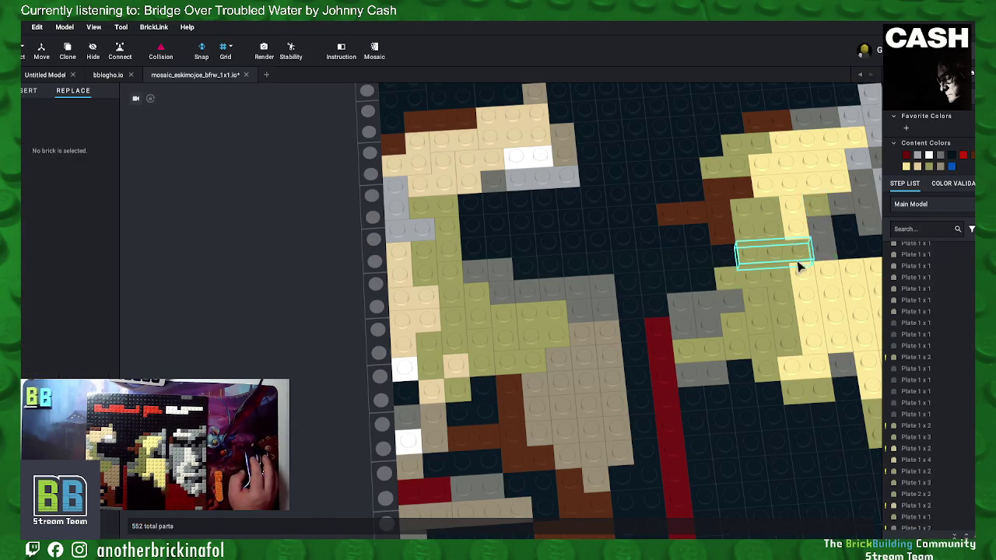
pyautogui.moveTo(773, 265); pyautogui.dragTo(724, 245, button='middle')
pyautogui.click(658, 312)
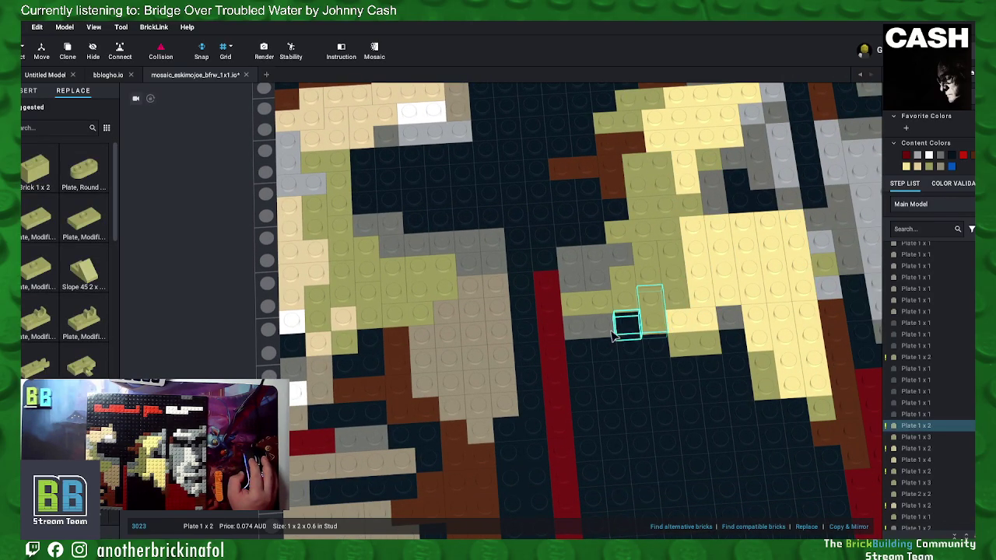
pyautogui.moveTo(781, 236); pyautogui.dragTo(638, 236, button='middle')
pyautogui.moveTo(424, 305); pyautogui.dragTo(609, 332, button='middle')
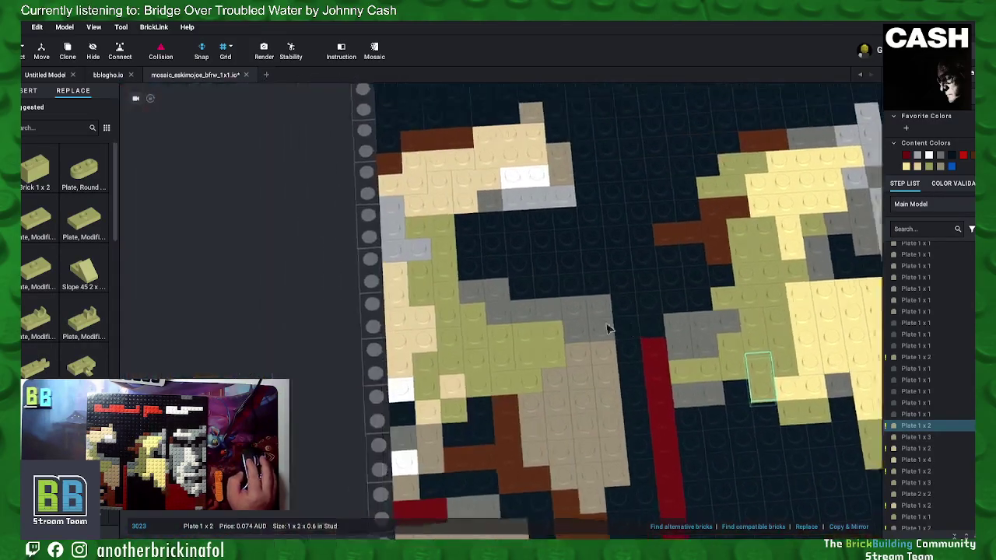
pyautogui.moveTo(550, 363); pyautogui.dragTo(608, 333, button='middle')
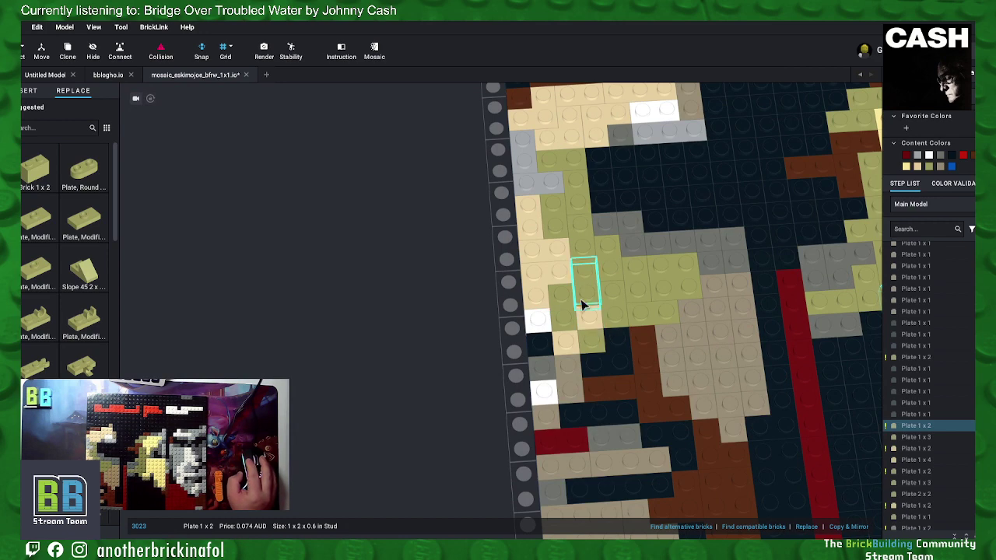
pyautogui.moveTo(651, 389); pyautogui.dragTo(640, 329, button='middle')
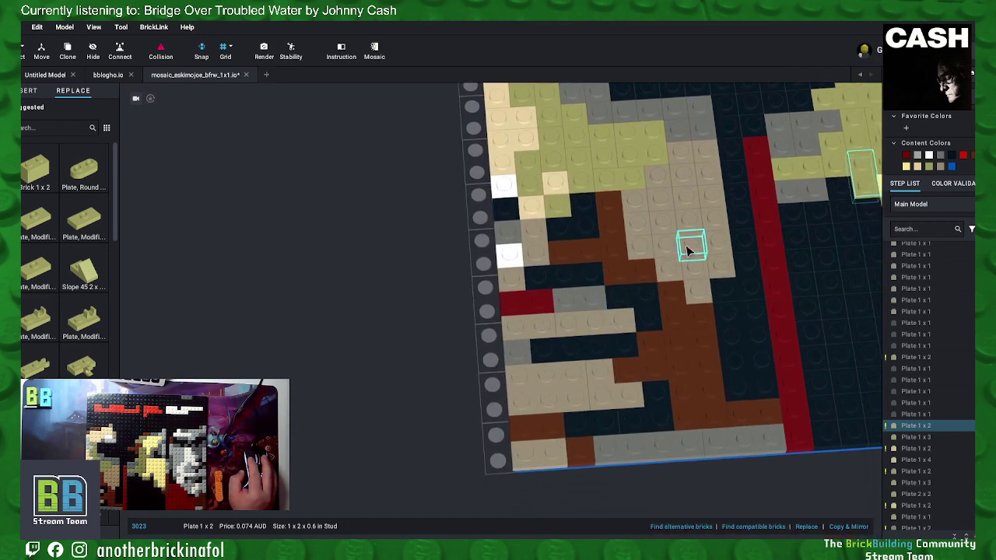
pyautogui.moveTo(687, 249); pyautogui.dragTo(658, 302, button='middle')
pyautogui.moveTo(629, 249); pyautogui.dragTo(627, 279, button='middle')
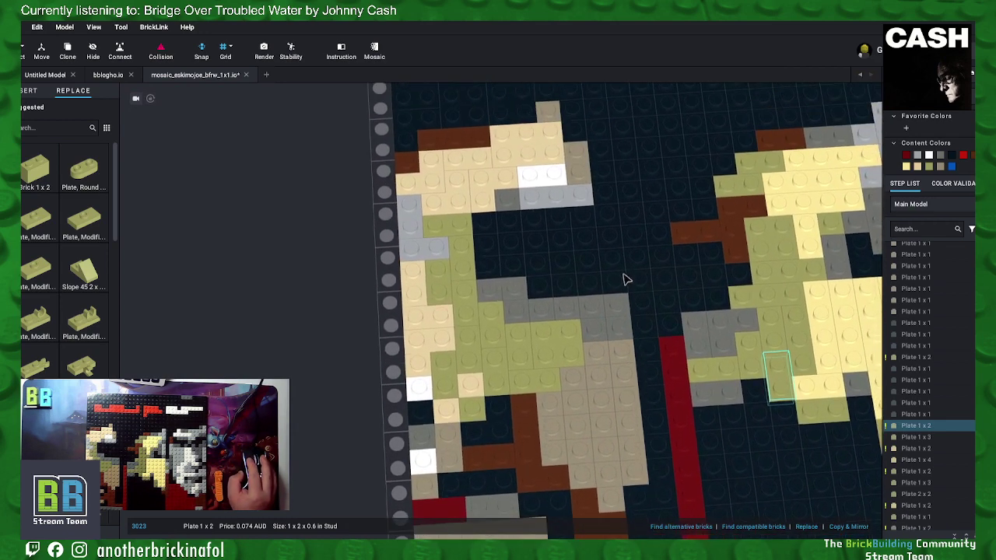
# Step: Merge the three dark 1x1 plates wrapping around the upper end of the dark red line into a 2x2 corner plate
pyautogui.click(668, 332)
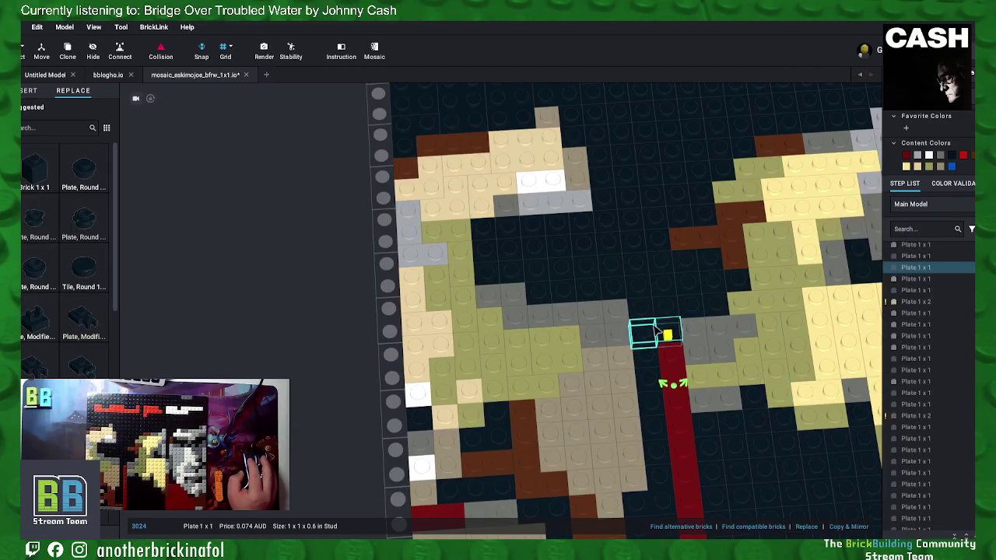
pyautogui.keyDown('ctrl'); pyautogui.click(644, 332); pyautogui.keyUp('ctrl')
pyautogui.keyDown('ctrl'); pyautogui.click(644, 354); pyautogui.keyUp('ctrl')
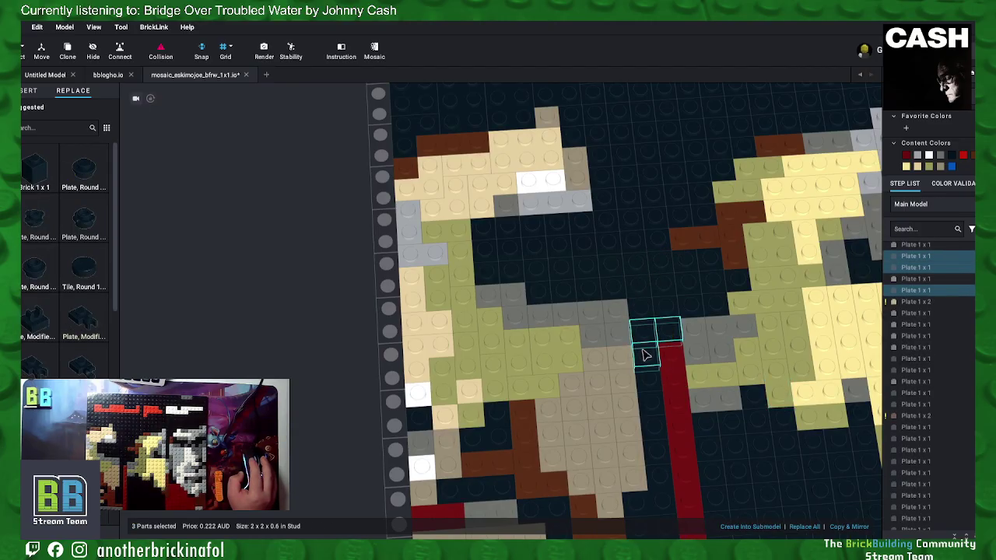
pyautogui.rightClick(644, 354)
pyautogui.click(661, 416)
# Step: Merge the four stacked dark 1x1 plates between the left face's dark tan area and the dark red line into a 1x4 plate
pyautogui.click(654, 385)
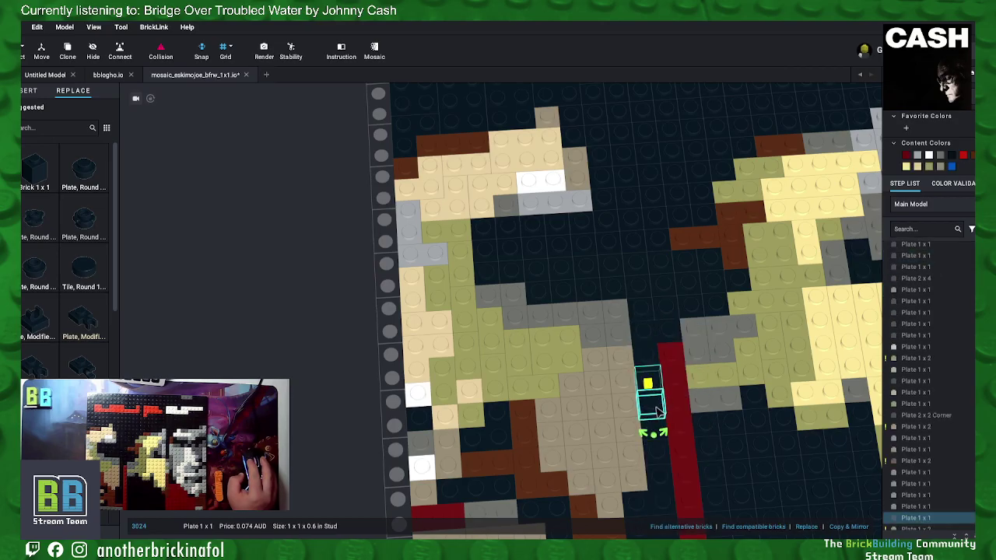
pyautogui.keyDown('ctrl'); pyautogui.click(655, 409); pyautogui.keyUp('ctrl')
pyautogui.keyDown('ctrl'); pyautogui.click(658, 435); pyautogui.keyUp('ctrl')
pyautogui.rightClick(658, 458)
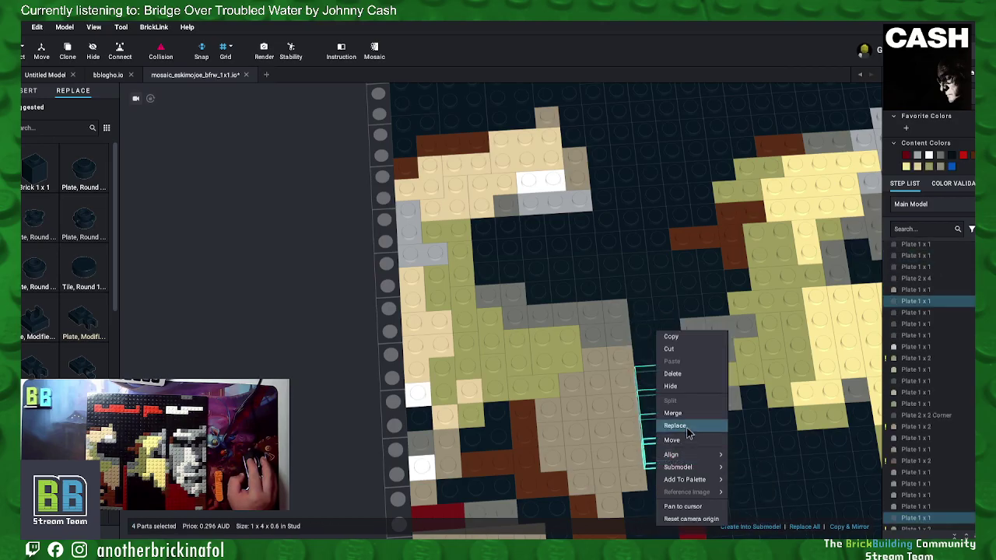
pyautogui.click(675, 425)
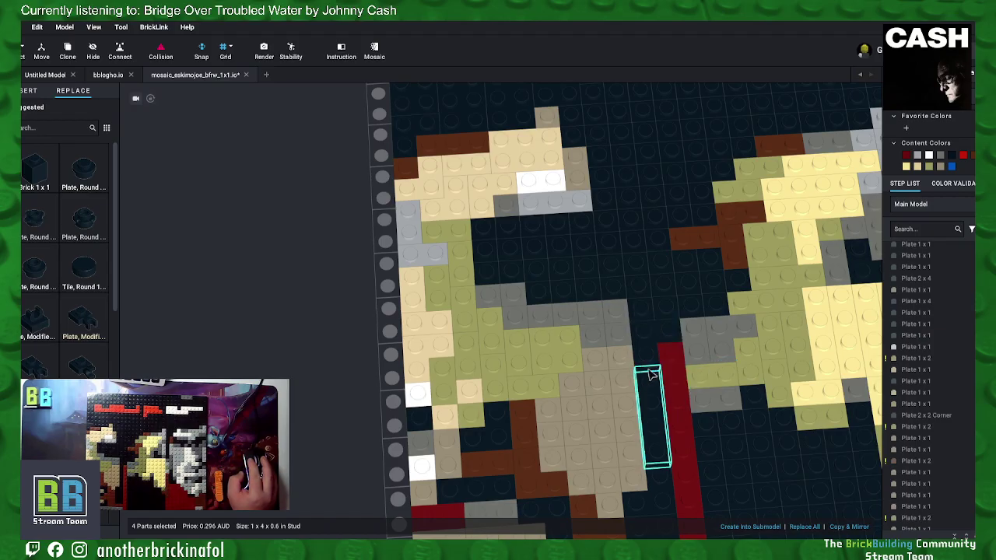
# Step: Merge the three gray 1x1 plates at the outer end of the left face's gray strip into a 2x2 corner plate
pyautogui.moveTo(633, 372); pyautogui.dragTo(677, 371, button='middle')
pyautogui.click(552, 299)
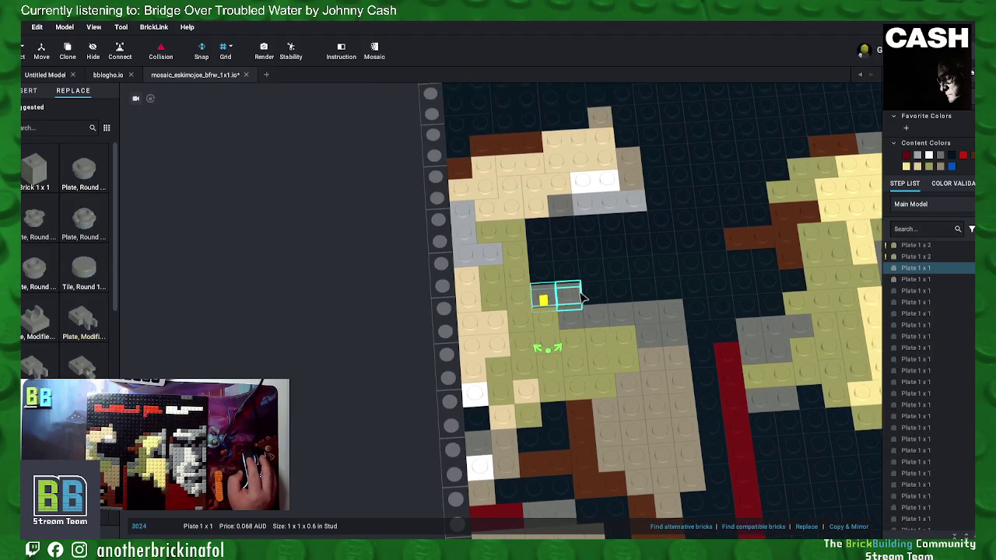
pyautogui.keyDown('ctrl'); pyautogui.click(568, 299); pyautogui.keyUp('ctrl')
pyautogui.rightClick(571, 324)
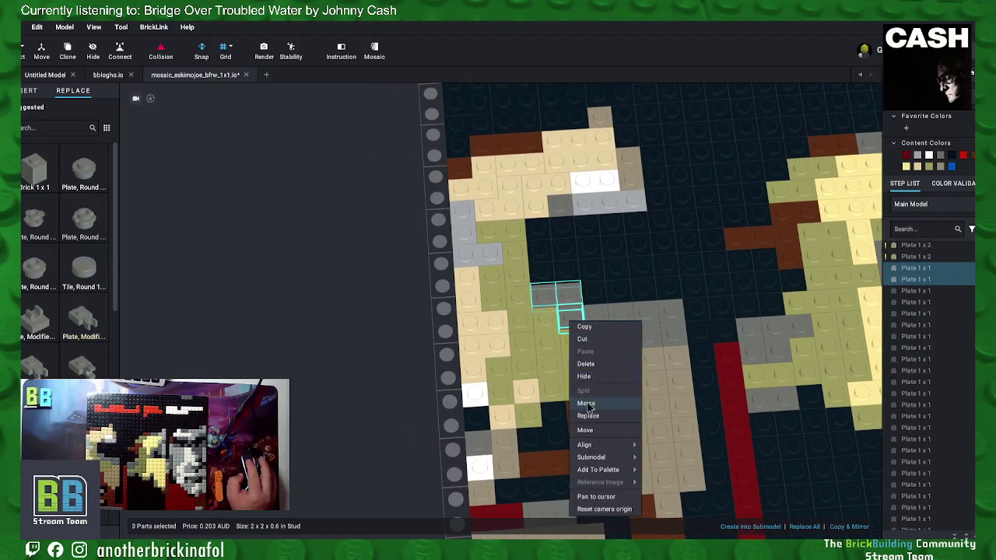
pyautogui.click(591, 405)
# Step: Merge the remaining 1x1 plates of the left face's gray strip into a 1x2 plate and a 2x2 plate at its inner end
pyautogui.click(599, 320)
pyautogui.keyDown('ctrl'); pyautogui.click(621, 319); pyautogui.keyUp('ctrl')
pyautogui.rightClick(622, 318)
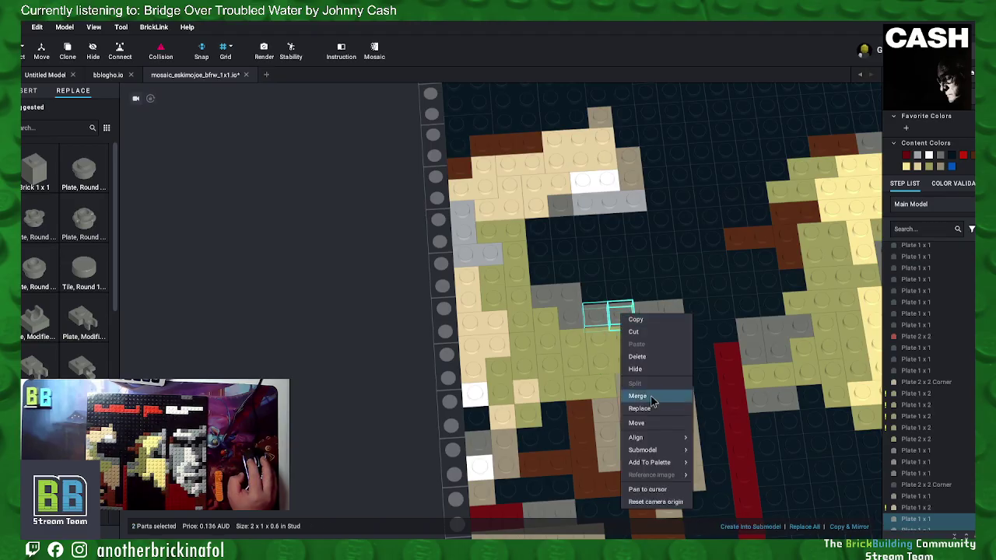
pyautogui.click(643, 396)
pyautogui.click(646, 314)
pyautogui.keyDown('ctrl'); pyautogui.click(661, 334); pyautogui.keyUp('ctrl')
pyautogui.rightClick(676, 336)
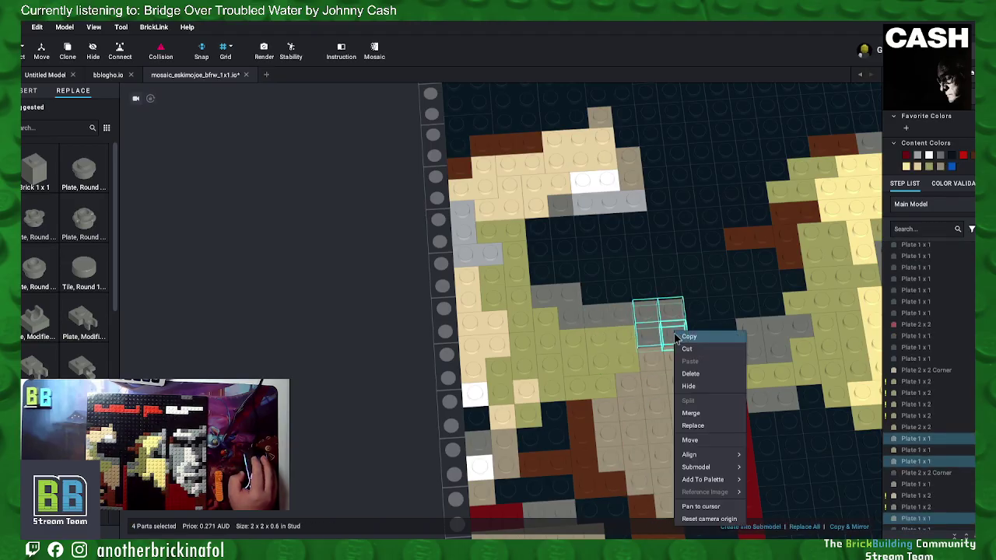
pyautogui.click(695, 413)
# Step: Merge the six dark 1x1 plates between the left face's olive column and gray strip into a vertical 2x3 plate
pyautogui.click(511, 293)
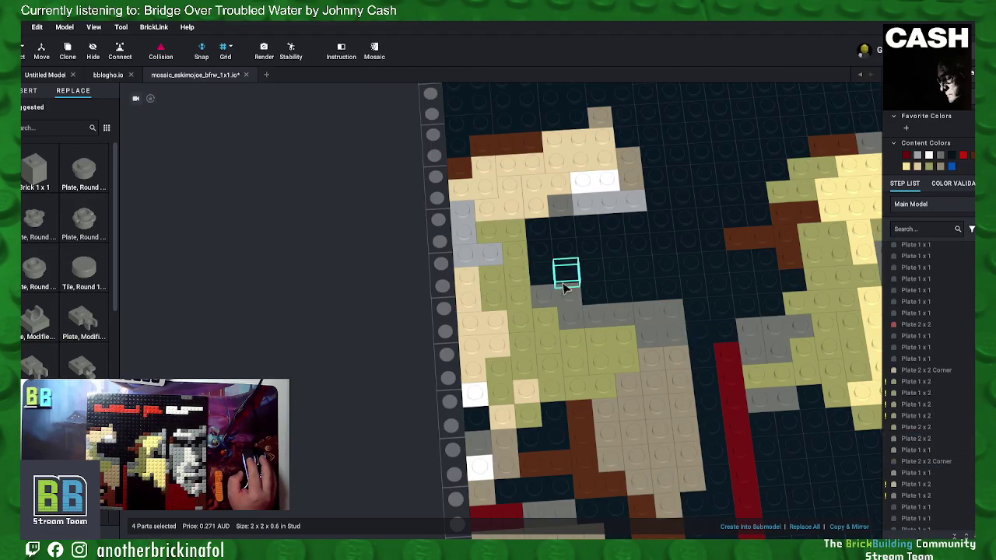
pyautogui.click(548, 235)
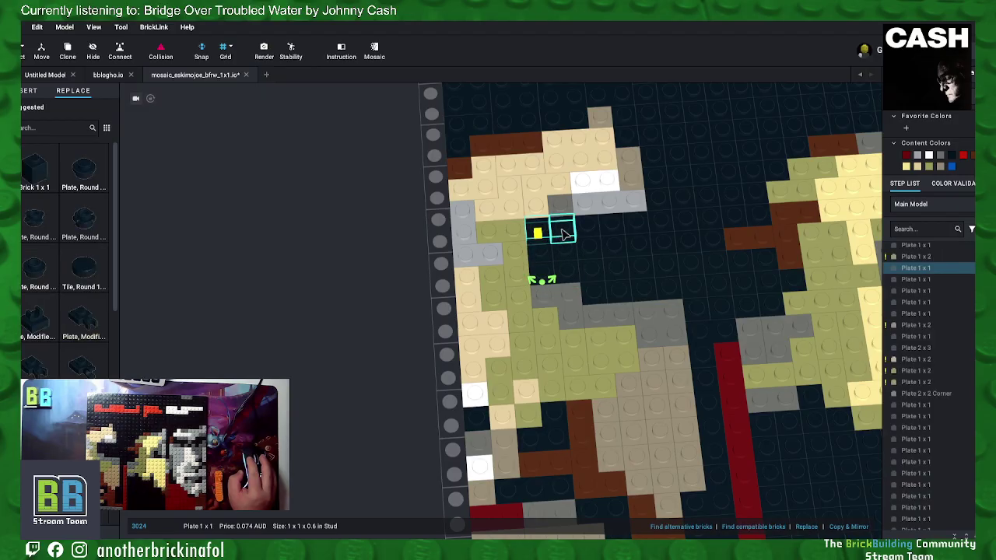
pyautogui.keyDown('ctrl'); pyautogui.click(561, 232); pyautogui.keyUp('ctrl')
pyautogui.keyDown('ctrl'); pyautogui.click(547, 253); pyautogui.keyUp('ctrl')
pyautogui.keyDown('ctrl'); pyautogui.click(565, 253); pyautogui.keyUp('ctrl')
pyautogui.keyDown('ctrl'); pyautogui.click(546, 275); pyautogui.keyUp('ctrl')
pyautogui.keyDown('ctrl'); pyautogui.click(567, 275); pyautogui.keyUp('ctrl')
pyautogui.rightClick(566, 276)
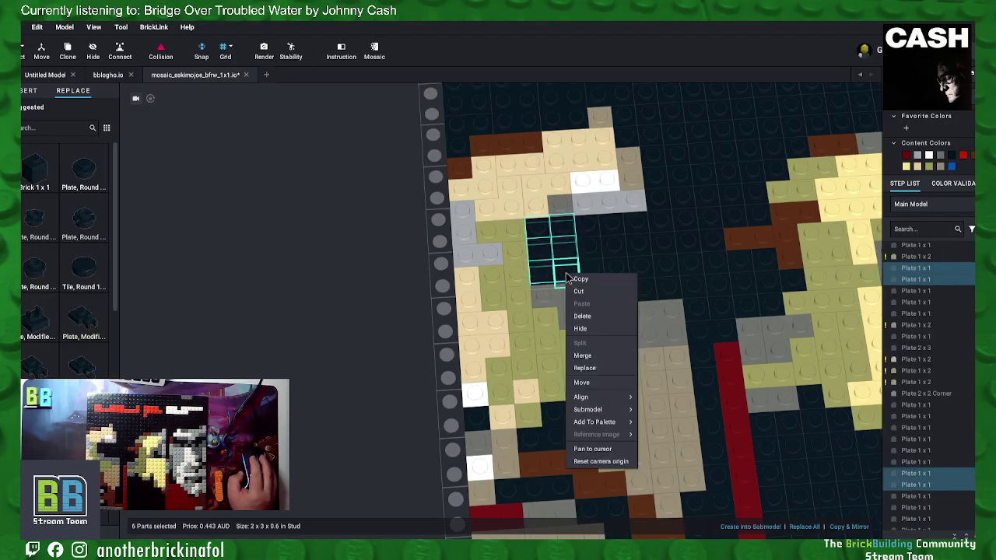
pyautogui.click(599, 359)
# Step: Merge the eight dark 1x1 plates beside the new dark 2x3 plate into a vertical 2x4 plate
pyautogui.click(589, 253)
pyautogui.keyDown('ctrl'); pyautogui.click(589, 252); pyautogui.keyUp('ctrl')
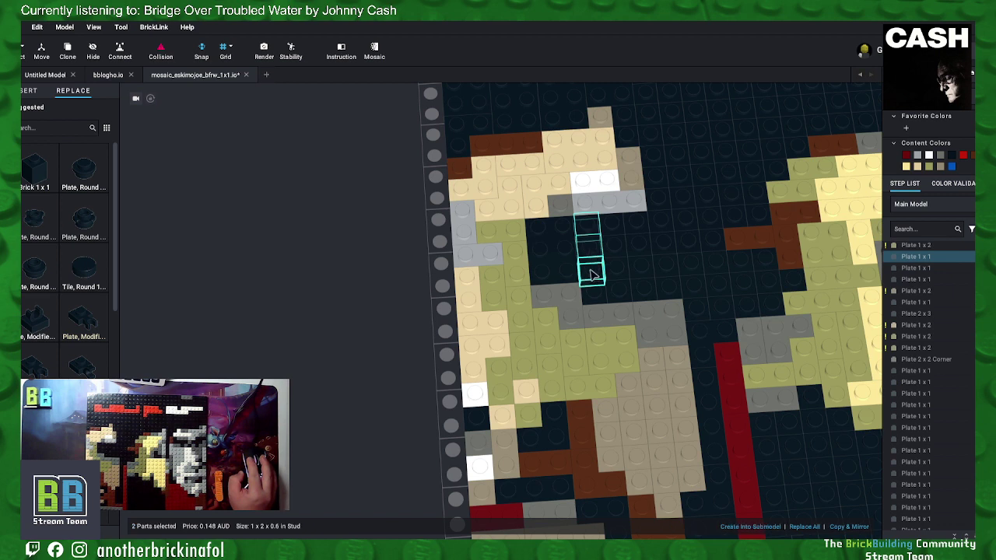
pyautogui.keyDown('ctrl'); pyautogui.click(592, 275); pyautogui.keyUp('ctrl')
pyautogui.keyDown('ctrl'); pyautogui.click(596, 295); pyautogui.keyUp('ctrl')
pyautogui.keyDown('ctrl'); pyautogui.click(619, 294); pyautogui.keyUp('ctrl')
pyautogui.keyDown('ctrl'); pyautogui.click(618, 272); pyautogui.keyUp('ctrl')
pyautogui.keyDown('ctrl'); pyautogui.click(617, 251); pyautogui.keyUp('ctrl')
pyautogui.keyDown('ctrl'); pyautogui.click(620, 235); pyautogui.keyUp('ctrl')
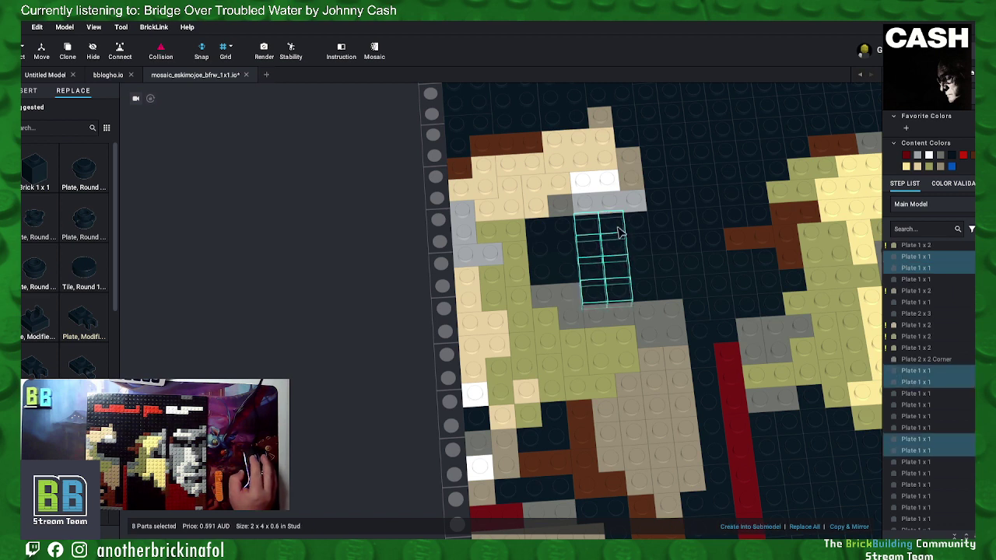
pyautogui.rightClick(620, 232)
pyautogui.click(649, 312)
# Step: Merge the next two columns of dark 1x1 plates above the gray 2x2 plate into another vertical 2x4 plate
pyautogui.click(637, 225)
pyautogui.keyDown('ctrl'); pyautogui.click(661, 221); pyautogui.keyUp('ctrl')
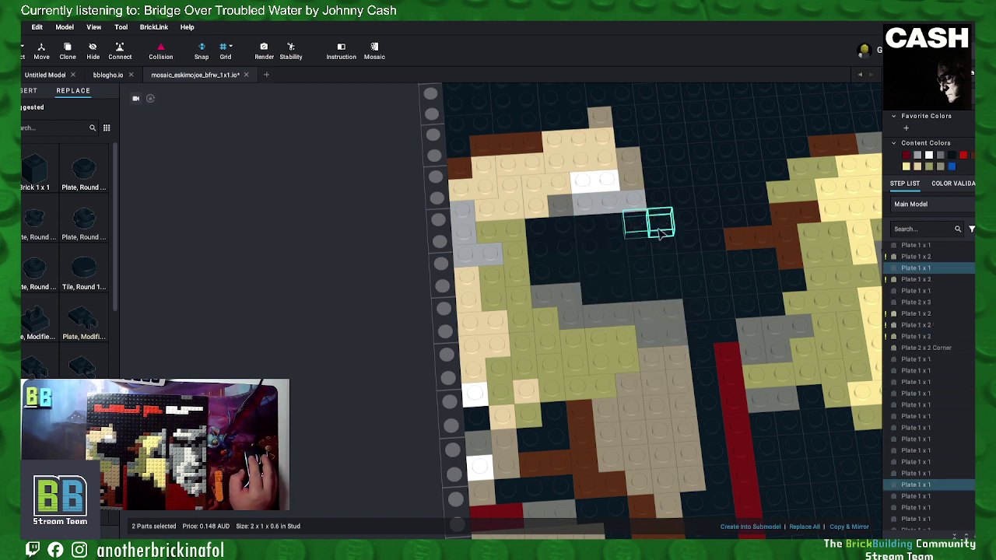
pyautogui.keyDown('ctrl'); pyautogui.click(653, 263); pyautogui.keyUp('ctrl')
pyautogui.keyDown('ctrl'); pyautogui.click(668, 287); pyautogui.keyUp('ctrl')
pyautogui.keyDown('ctrl'); pyautogui.click(642, 286); pyautogui.keyUp('ctrl')
pyautogui.keyDown('ctrl'); pyautogui.click(655, 278); pyautogui.keyUp('ctrl')
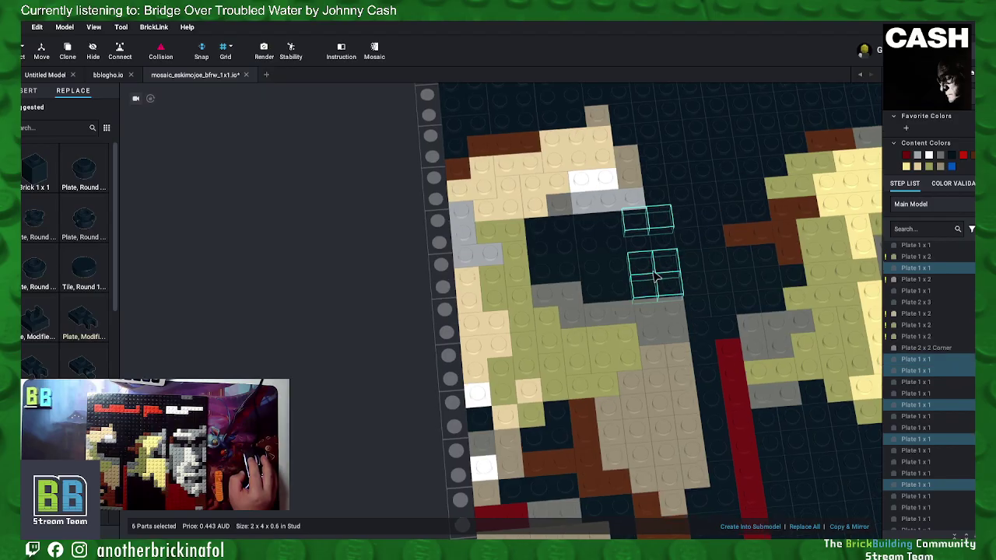
pyautogui.keyDown('ctrl'); pyautogui.click(661, 243); pyautogui.keyUp('ctrl')
pyautogui.keyDown('ctrl'); pyautogui.click(666, 250); pyautogui.keyUp('ctrl')
pyautogui.rightClick(668, 248)
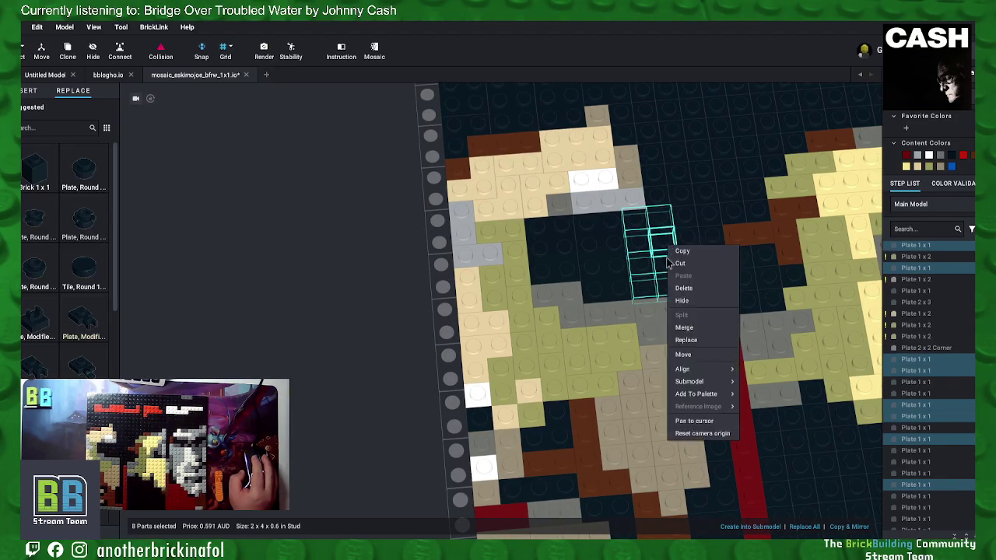
pyautogui.click(685, 328)
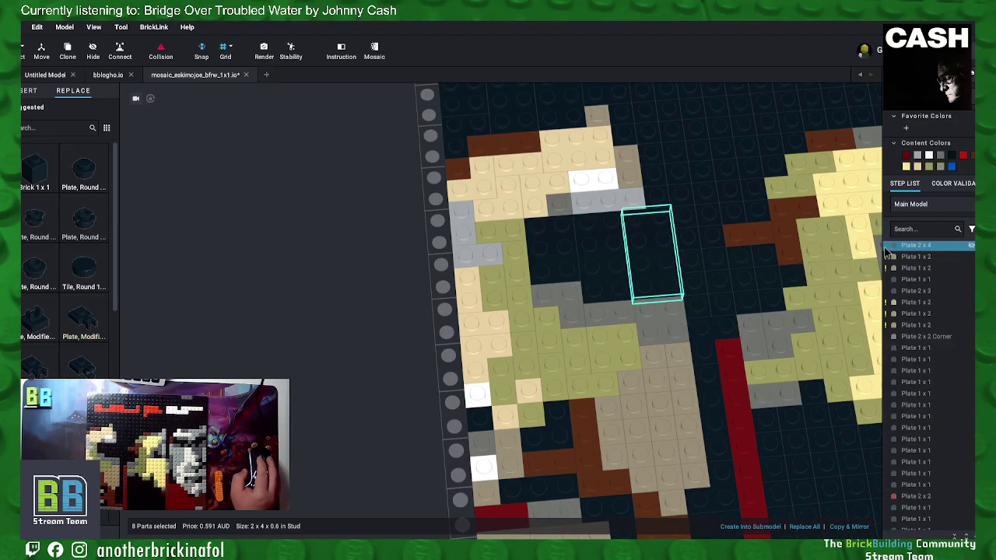
# Step: Merge the three dark 1x1 plates directly above the middle face's gray patch into a 2x2 corner plate
pyautogui.moveTo(674, 251); pyautogui.dragTo(658, 313, button='middle')
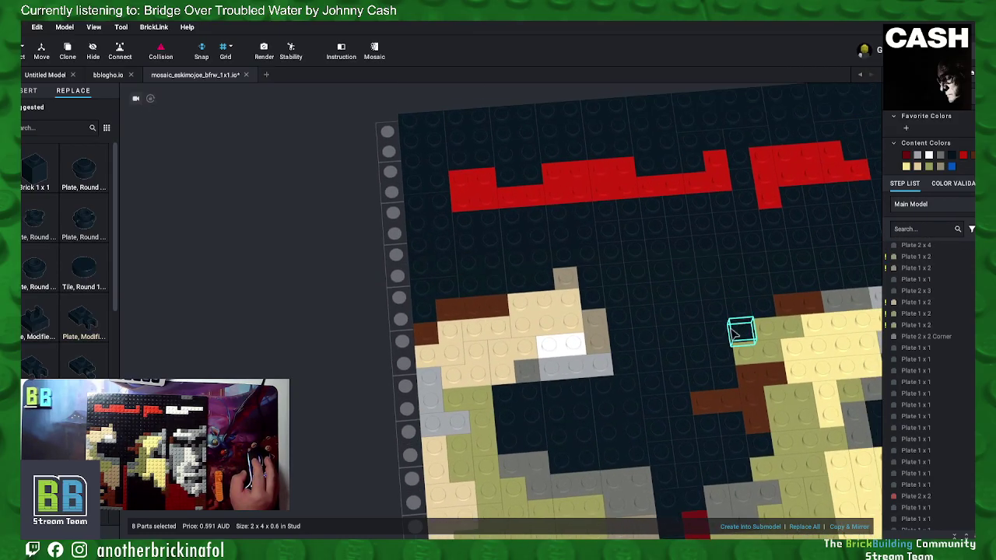
pyautogui.moveTo(819, 391); pyautogui.dragTo(761, 327, button='middle')
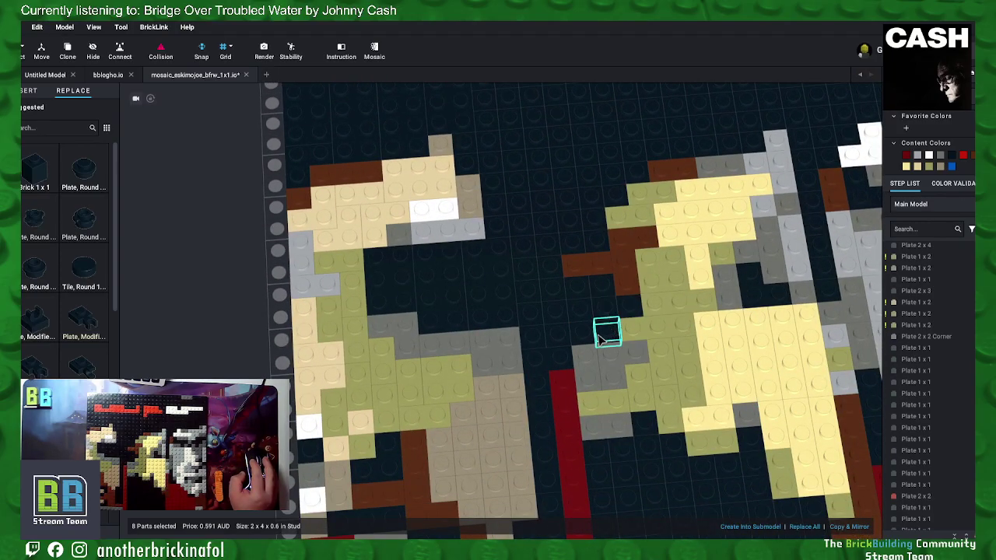
pyautogui.click(628, 308)
pyautogui.keyDown('ctrl'); pyautogui.click(604, 309); pyautogui.keyUp('ctrl')
pyautogui.keyDown('ctrl'); pyautogui.click(606, 335); pyautogui.keyUp('ctrl')
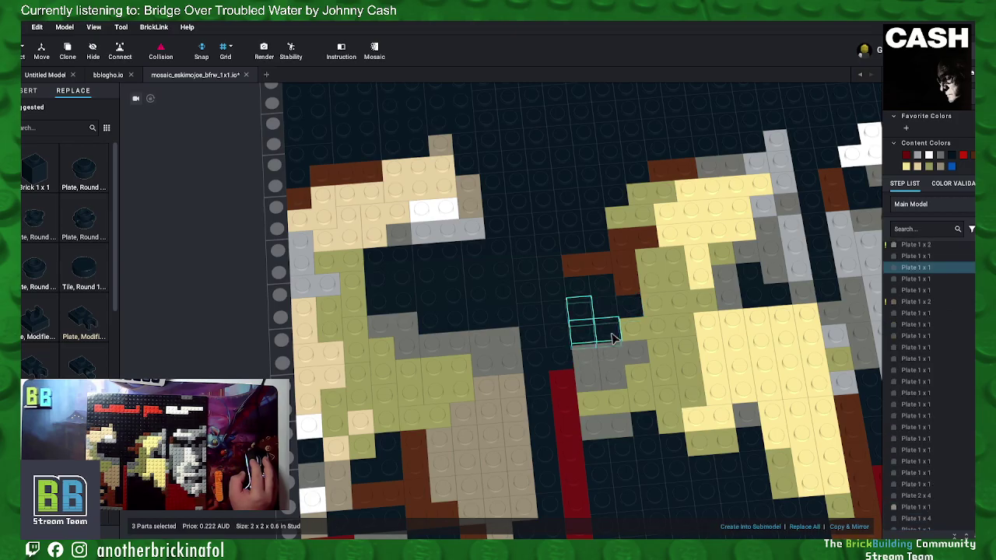
pyautogui.rightClick(616, 332)
pyautogui.click(631, 417)
# Step: Merge the three dark 1x1 plates between the middle face's brown patch and olive area into a 2x2 corner plate
pyautogui.click(603, 289)
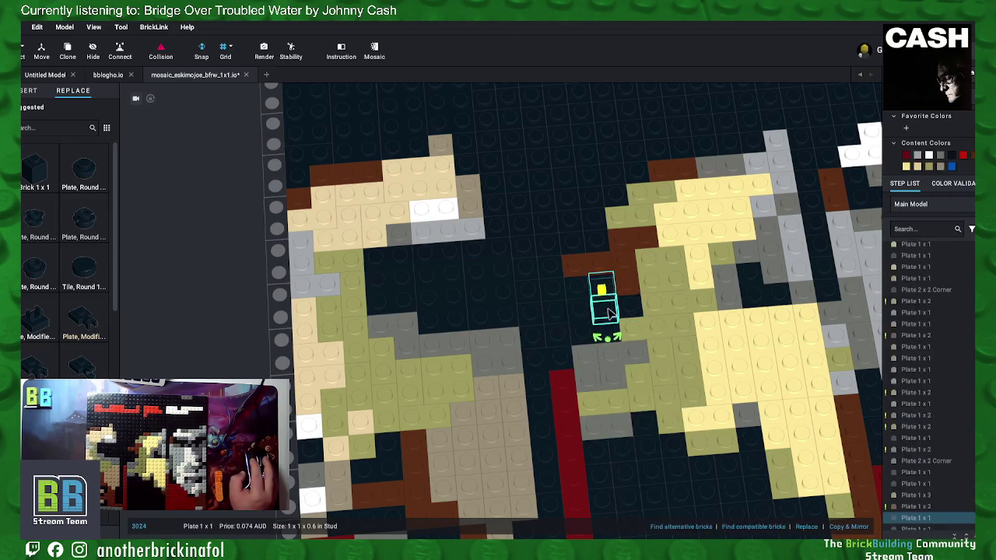
pyautogui.keyDown('ctrl'); pyautogui.click(608, 311); pyautogui.keyUp('ctrl')
pyautogui.keyDown('ctrl'); pyautogui.click(632, 309); pyautogui.keyUp('ctrl')
pyautogui.rightClick(632, 308)
pyautogui.click(657, 389)
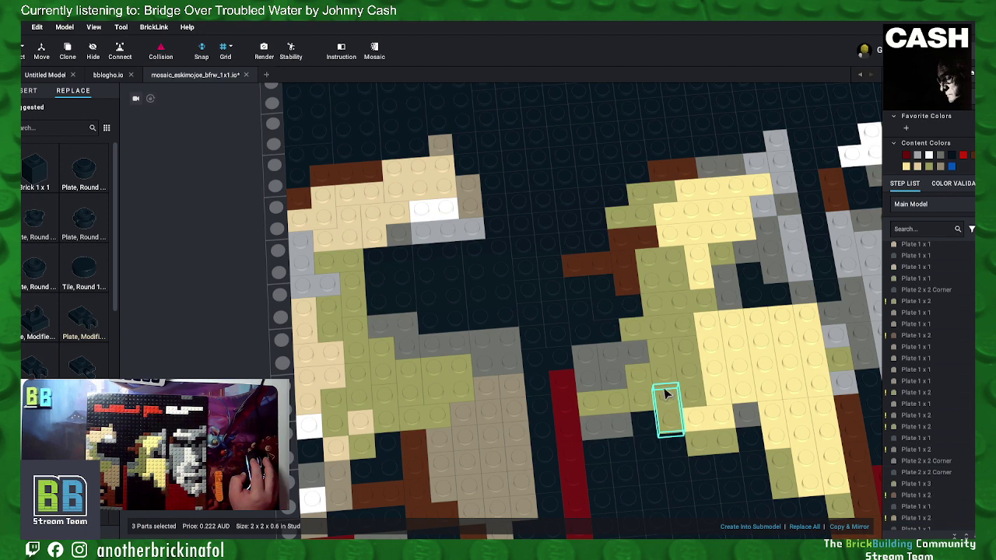
pyautogui.click(577, 291)
pyautogui.keyDown('ctrl'); pyautogui.click(558, 291); pyautogui.keyUp('ctrl')
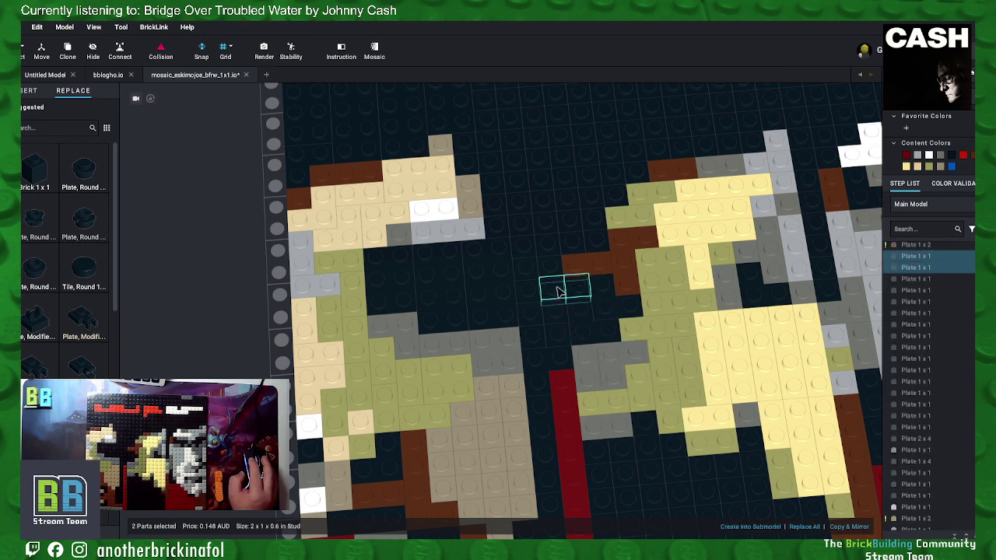
pyautogui.click(532, 335)
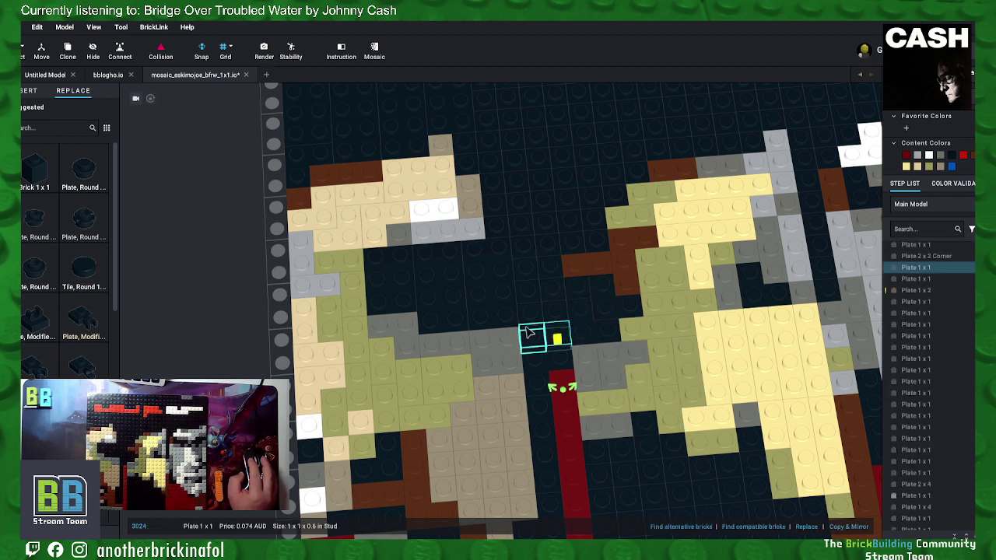
# Step: Merge six dark 1x1 plates directly beneath the middle of the long red shape into a vertical 2x3 plate
pyautogui.moveTo(584, 196); pyautogui.dragTo(591, 240, button='middle')
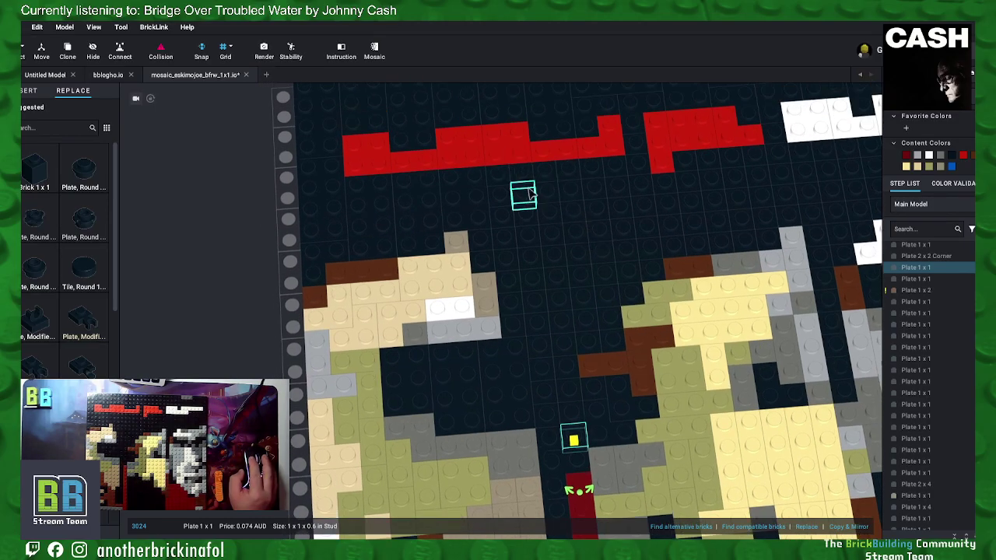
pyautogui.click(506, 179)
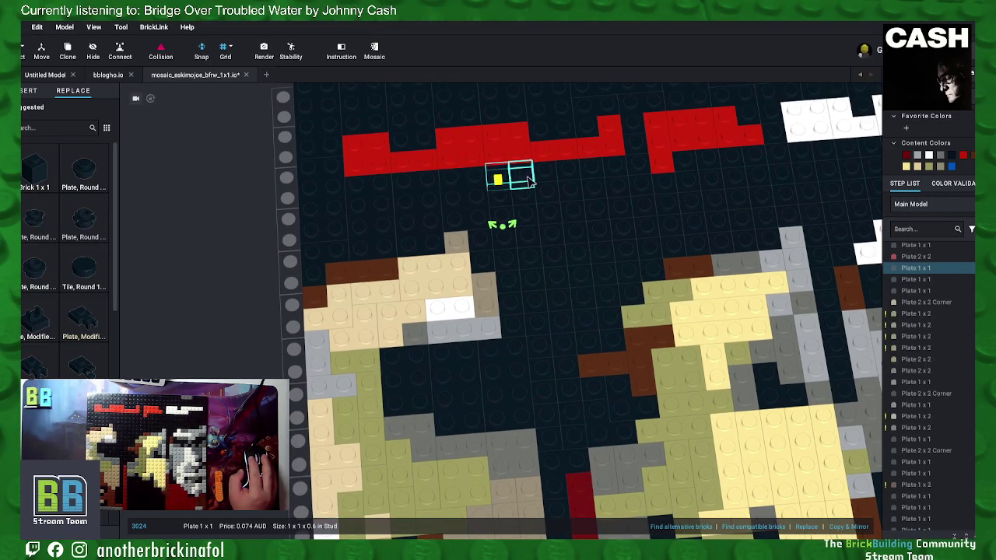
pyautogui.keyDown('ctrl'); pyautogui.click(524, 177); pyautogui.keyUp('ctrl')
pyautogui.keyDown('ctrl'); pyautogui.click(505, 200); pyautogui.keyUp('ctrl')
pyautogui.keyDown('ctrl'); pyautogui.click(523, 203); pyautogui.keyUp('ctrl')
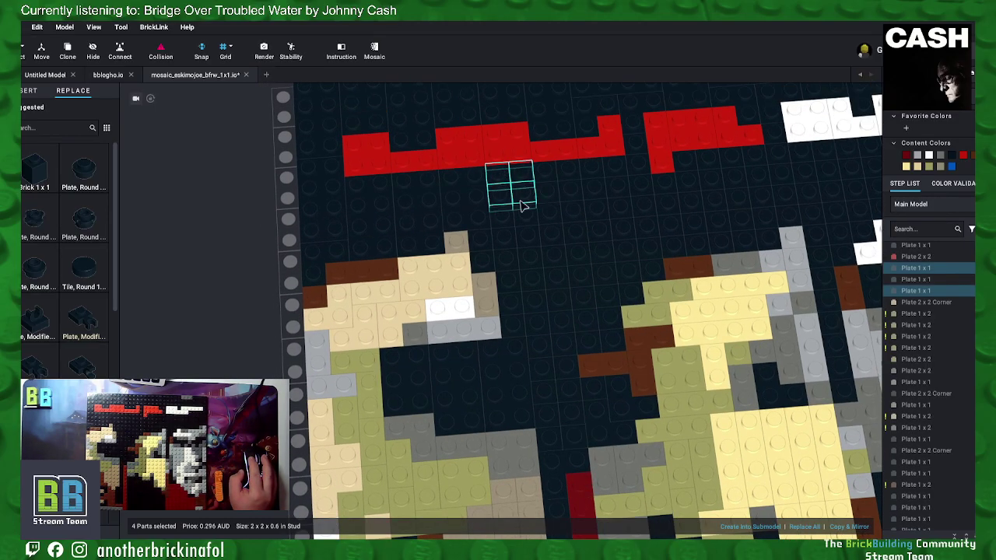
pyautogui.keyDown('ctrl'); pyautogui.click(503, 219); pyautogui.keyUp('ctrl')
pyautogui.rightClick(523, 215)
pyautogui.click(556, 299)
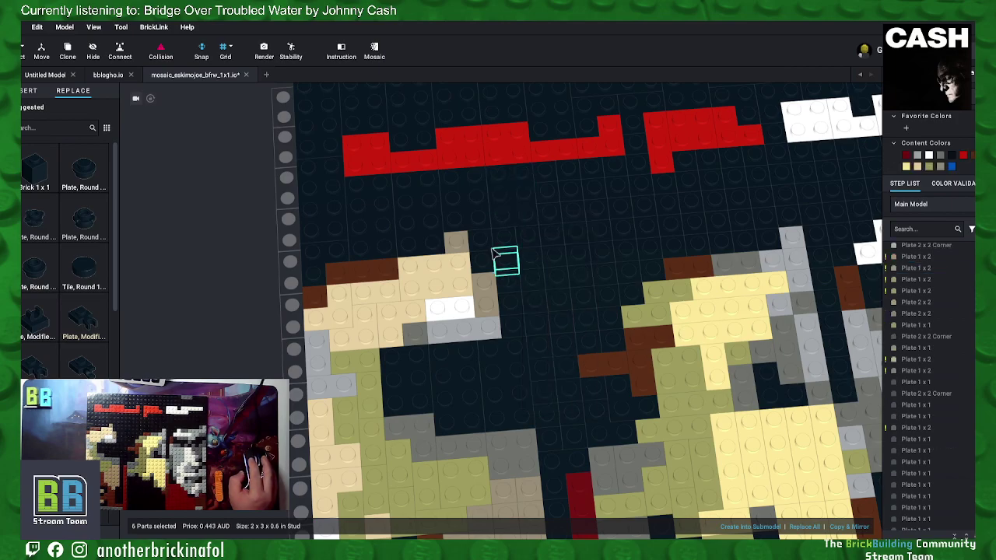
# Step: Merge the six dark 1x1 plates beside the lone dark tan plate atop the left face into a horizontal 2x3 plate
pyautogui.click(484, 252)
pyautogui.keyDown('ctrl'); pyautogui.click(486, 265); pyautogui.keyUp('ctrl')
pyautogui.keyDown('ctrl'); pyautogui.click(505, 240); pyautogui.keyUp('ctrl')
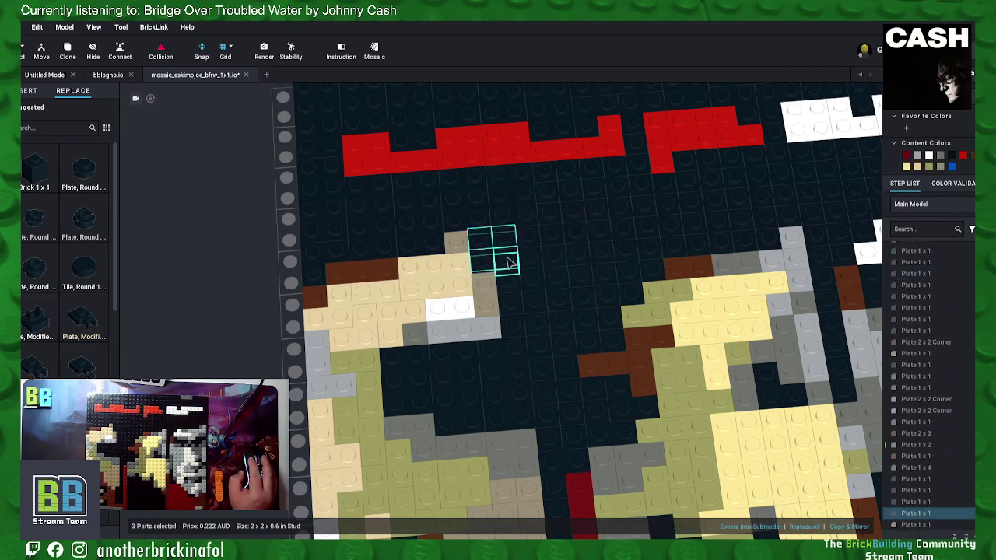
pyautogui.keyDown('ctrl'); pyautogui.click(508, 262); pyautogui.keyUp('ctrl')
pyautogui.keyDown('ctrl'); pyautogui.click(529, 240); pyautogui.keyUp('ctrl')
pyautogui.rightClick(533, 263)
pyautogui.click(553, 340)
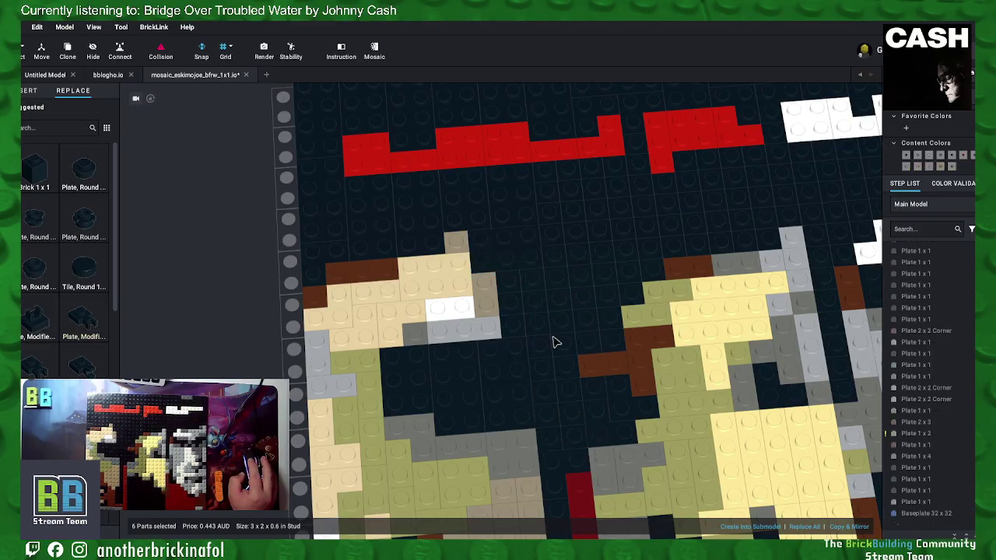
# Step: Merge the six dark 1x1 plates beside the left face's dark tan and light gray forehead edge into a vertical 2x3 plate
pyautogui.click(529, 284)
pyautogui.keyDown('ctrl'); pyautogui.click(511, 304); pyautogui.keyUp('ctrl')
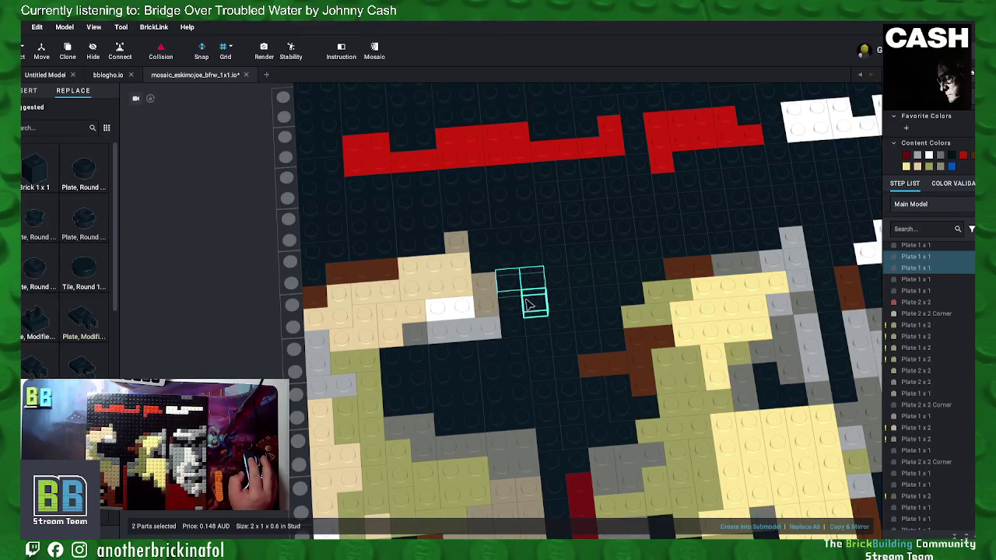
pyautogui.keyDown('ctrl'); pyautogui.click(537, 325); pyautogui.keyUp('ctrl')
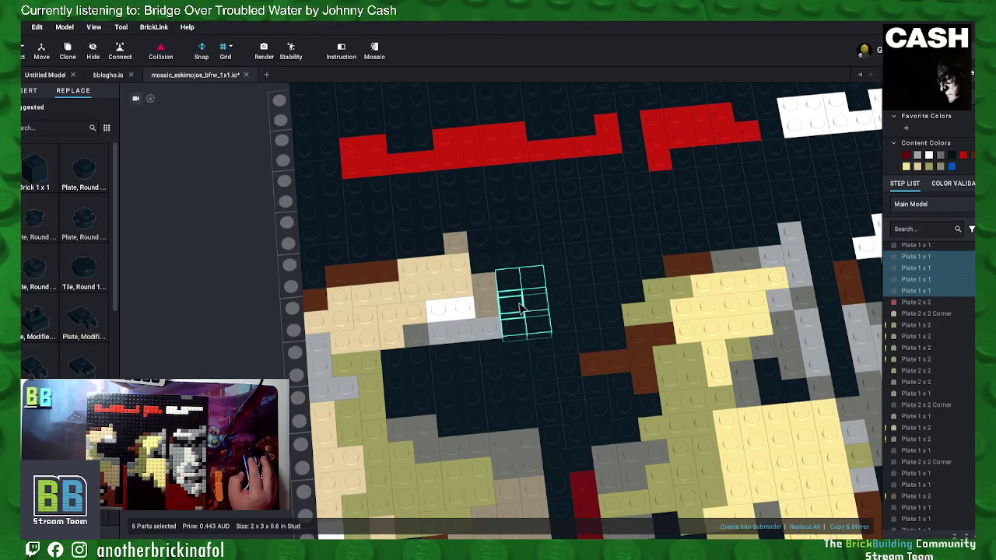
pyautogui.rightClick(536, 305)
pyautogui.click(564, 388)
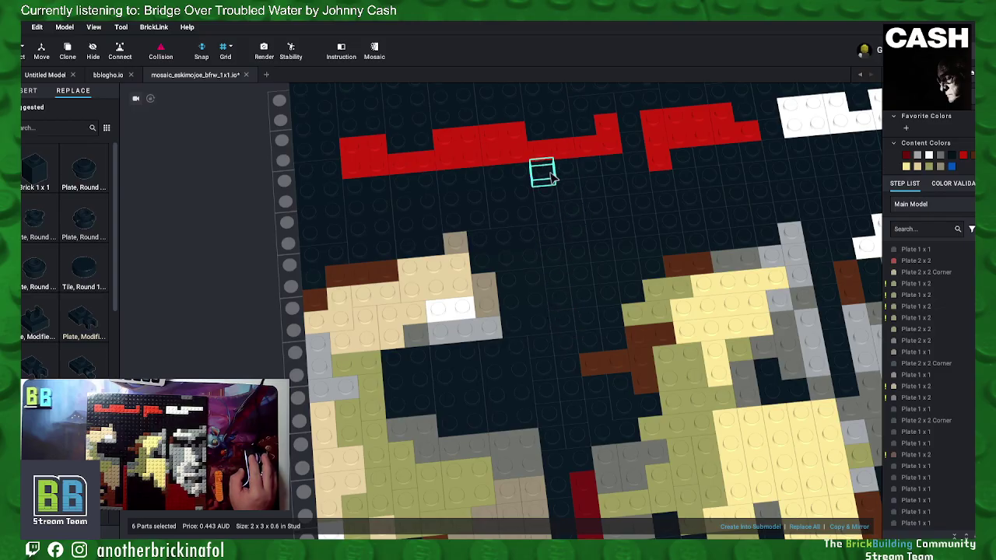
# Step: Merge the dark 1x1 plates beneath the inner end of the long red shape into two side-by-side vertical 2x4 plates
pyautogui.moveTo(549, 178)
pyautogui.mouseDown()
pyautogui.moveTo(550, 237)
pyautogui.moveTo(572, 196)
pyautogui.mouseUp()
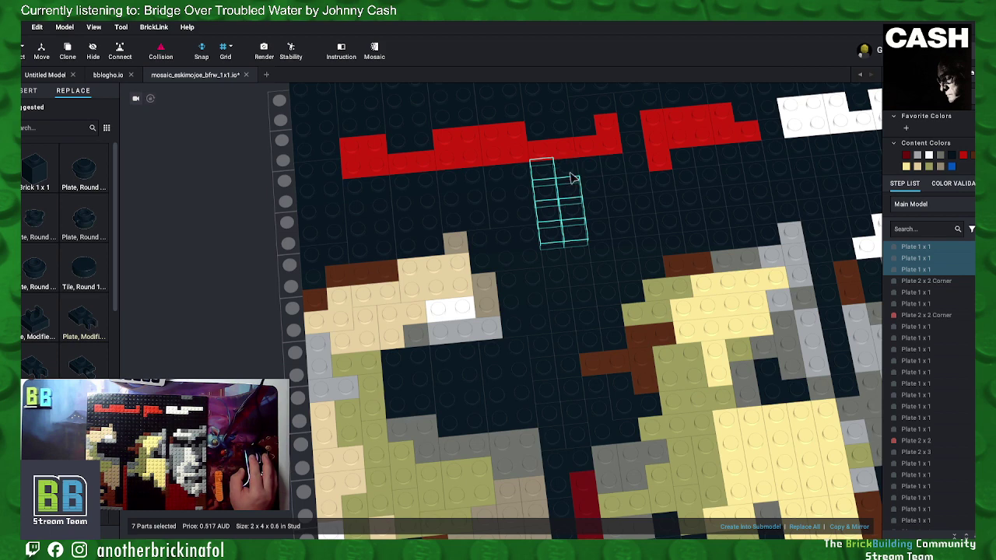
pyautogui.rightClick(572, 179)
pyautogui.click(583, 254)
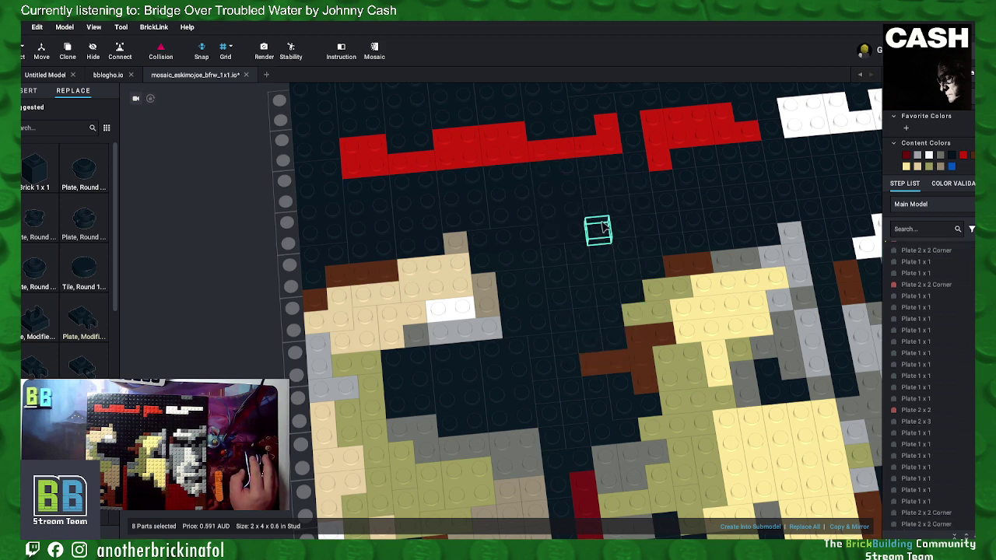
pyautogui.click(595, 171)
pyautogui.moveTo(601, 232); pyautogui.dragTo(620, 184)
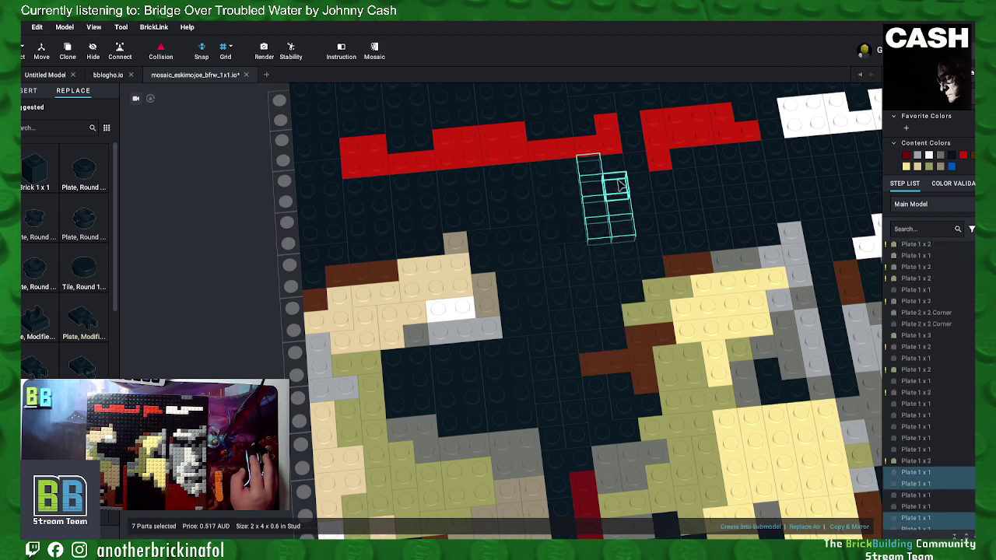
pyautogui.rightClick(620, 166)
pyautogui.click(646, 252)
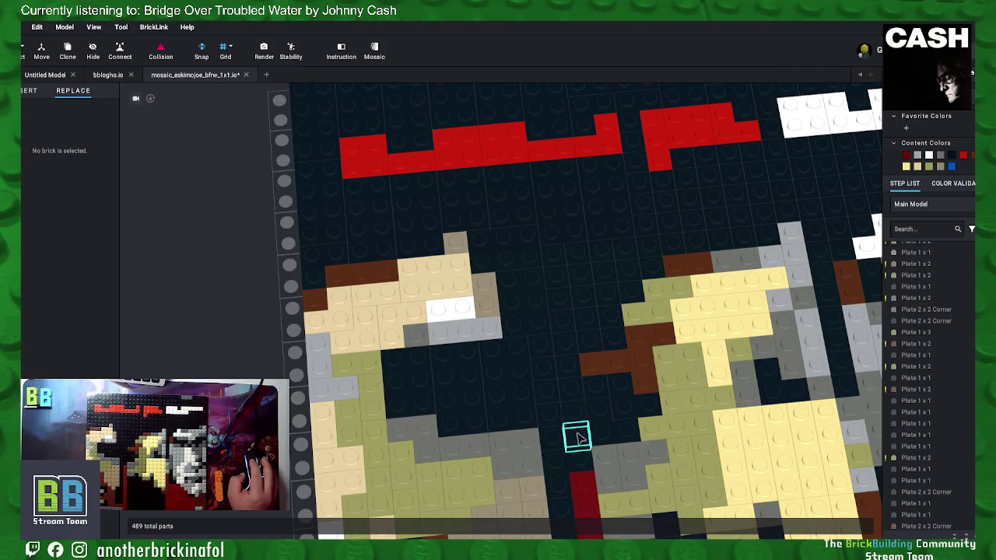
# Step: Merge the eight dark 1x1 plates just above the dark red column, beside the brown nose tip, into a vertical 2x4 plate
pyautogui.click(578, 438)
pyautogui.keyDown('shift'); pyautogui.click(572, 416); pyautogui.keyUp('shift')
pyautogui.keyDown('shift'); pyautogui.click(560, 397); pyautogui.keyUp('shift')
pyautogui.keyDown('shift'); pyautogui.click(549, 376); pyautogui.keyUp('shift')
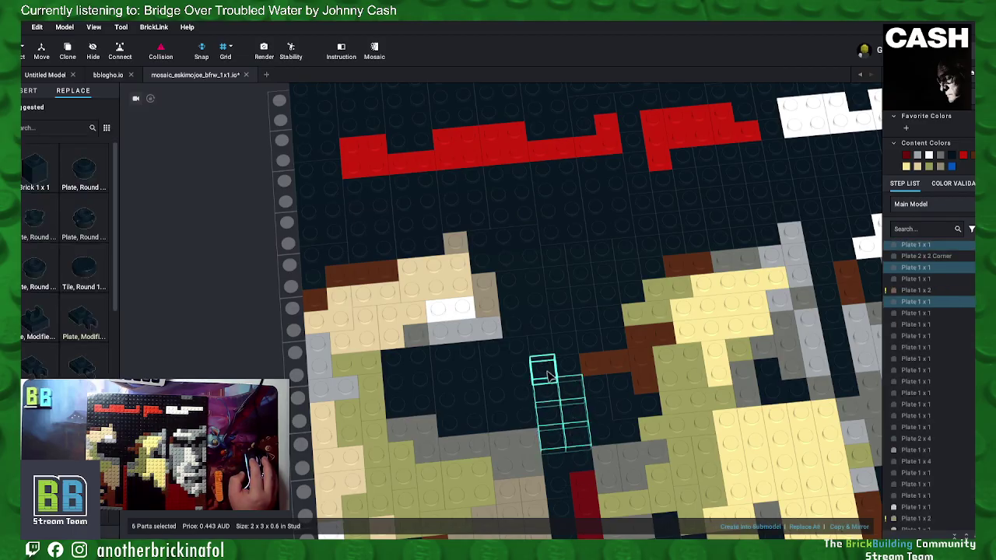
pyautogui.keyDown('shift'); pyautogui.click(572, 372); pyautogui.keyUp('shift')
pyautogui.rightClick(573, 372)
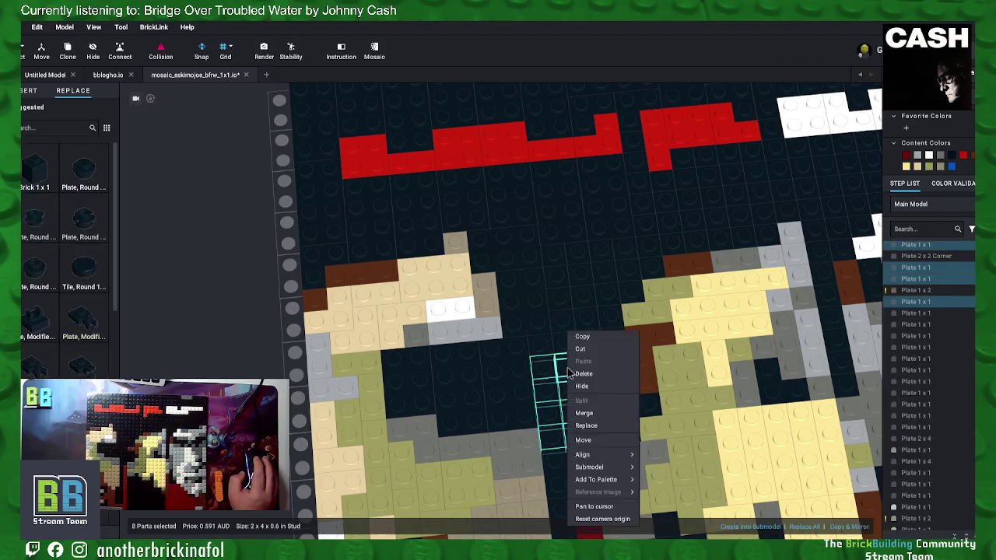
pyautogui.click(615, 415)
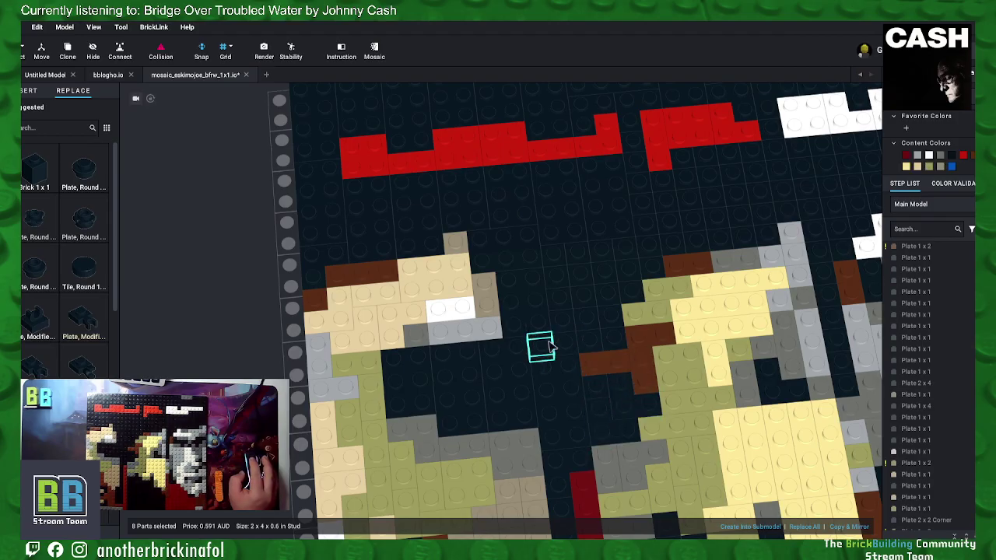
# Step: Merge the three dark 1x1 plates directly above the new 2x4 plate, beside the brown nose, into a 2x2 corner plate
pyautogui.click(540, 346)
pyautogui.keyDown('shift'); pyautogui.click(564, 343); pyautogui.keyUp('shift')
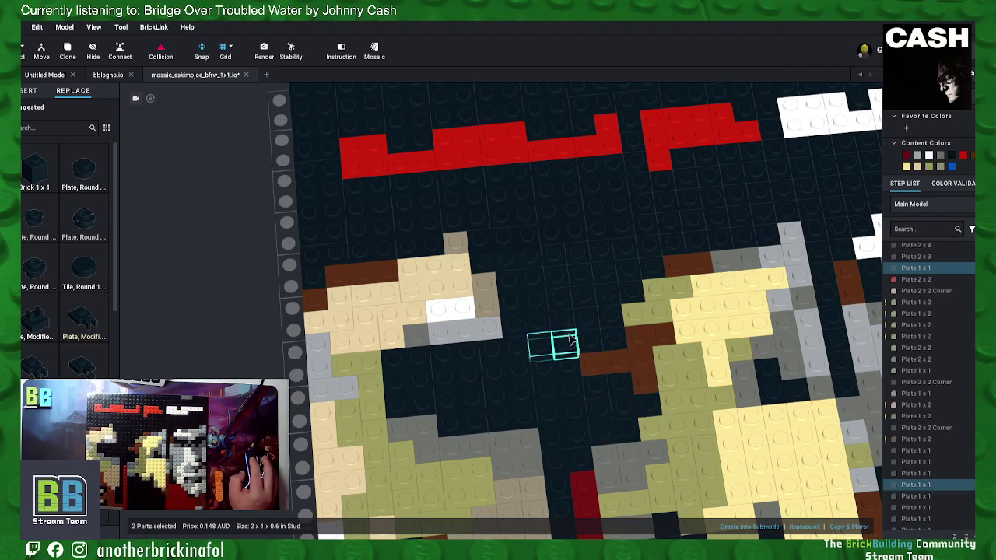
pyautogui.keyDown('shift'); pyautogui.click(561, 321); pyautogui.keyUp('shift')
pyautogui.rightClick(566, 324)
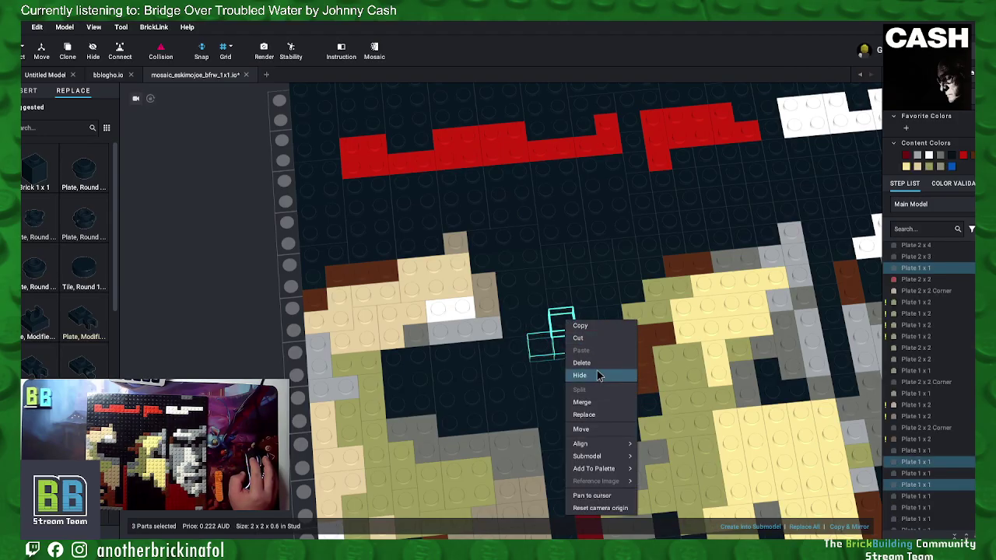
pyautogui.click(589, 402)
# Step: Merge the dark 1x1 plates between the corner plate and the middle face's olive forehead edge into two side-by-side vertical 2x3 plates
pyautogui.moveTo(575, 322); pyautogui.dragTo(566, 265)
pyautogui.keyDown('shift'); pyautogui.click(576, 258); pyautogui.keyUp('shift')
pyautogui.rightClick(575, 259)
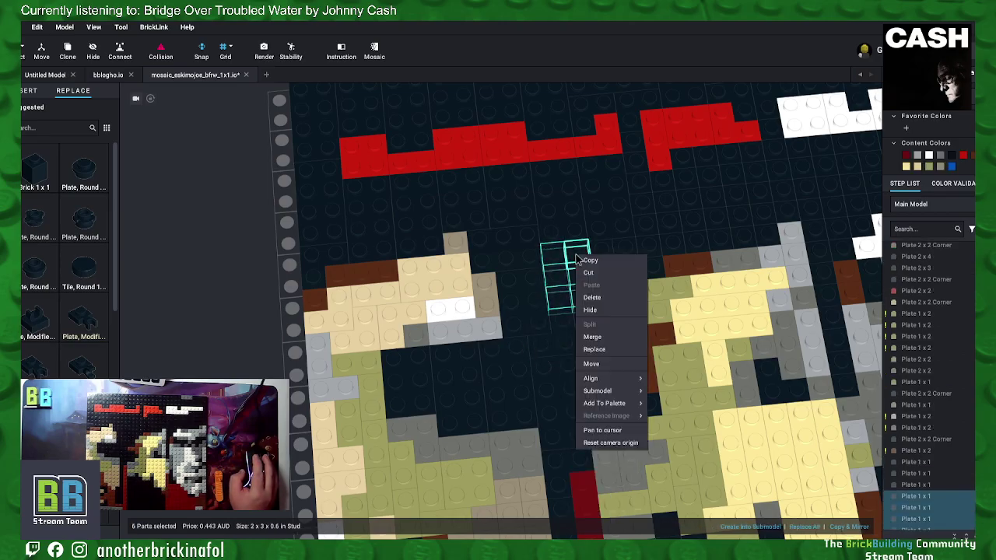
pyautogui.click(605, 342)
pyautogui.moveTo(603, 276); pyautogui.dragTo(632, 271)
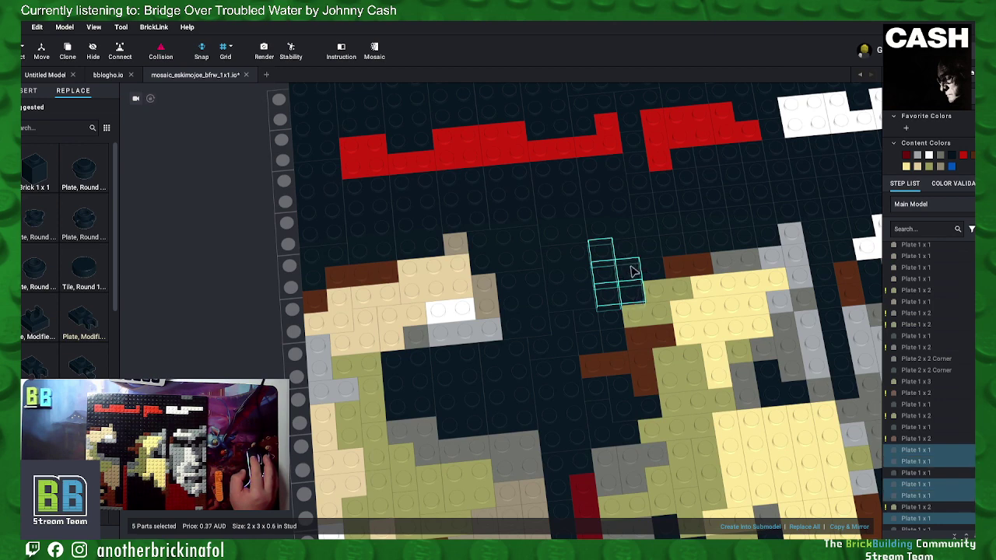
pyautogui.rightClick(630, 264)
pyautogui.click(648, 338)
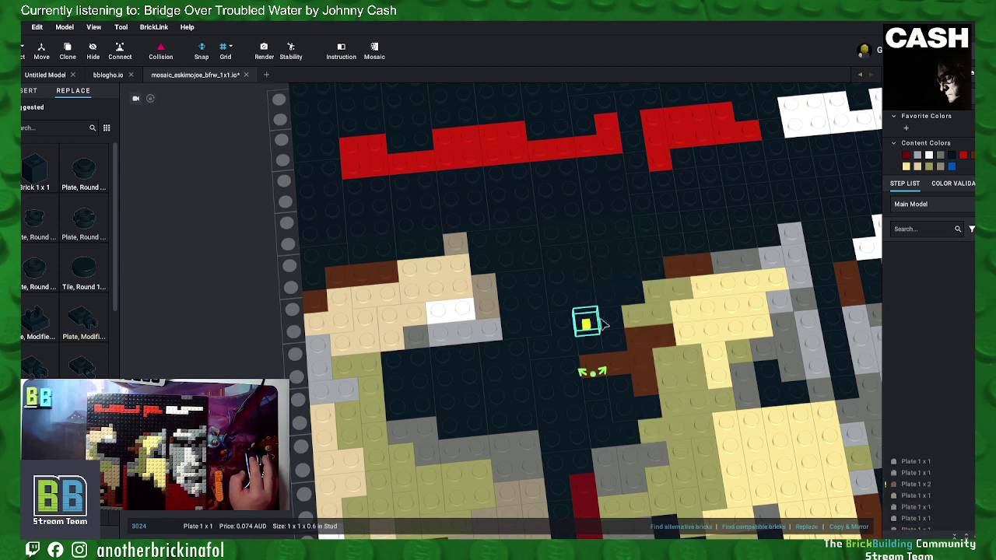
# Step: Merge the four dark 1x1 plates directly above the middle face's brown nose tip into a 2x2 plate
pyautogui.keyDown('shift'); pyautogui.click(605, 336); pyautogui.keyUp('shift')
pyautogui.keyDown('shift'); pyautogui.click(618, 340); pyautogui.keyUp('shift')
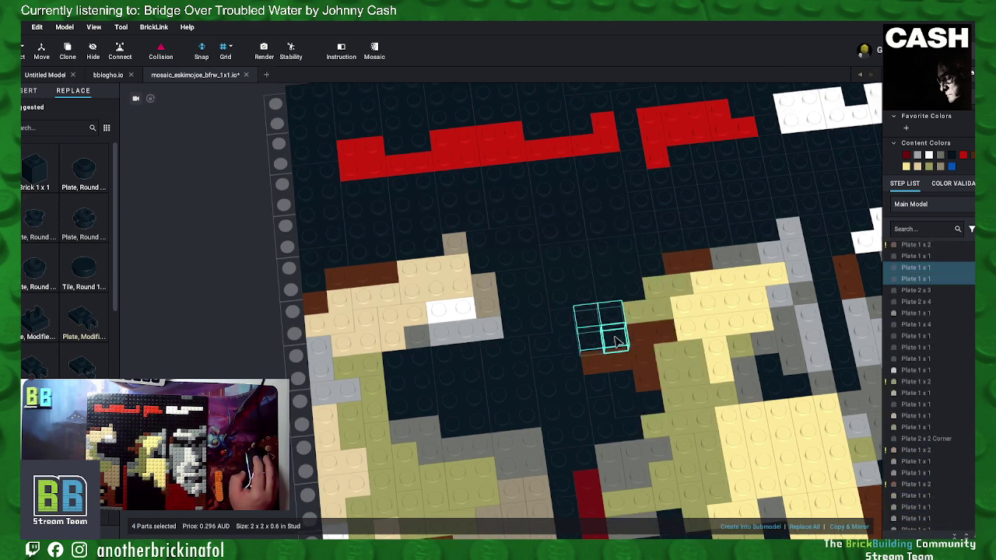
pyautogui.rightClick(614, 340)
pyautogui.click(646, 414)
# Step: Delete the two dark 2x2 corner plates beneath the brown nose and move the adjoining dark 1x1 plate into the notch beside the olive area
pyautogui.moveTo(726, 311); pyautogui.dragTo(687, 336, button='right')
pyautogui.click(537, 466)
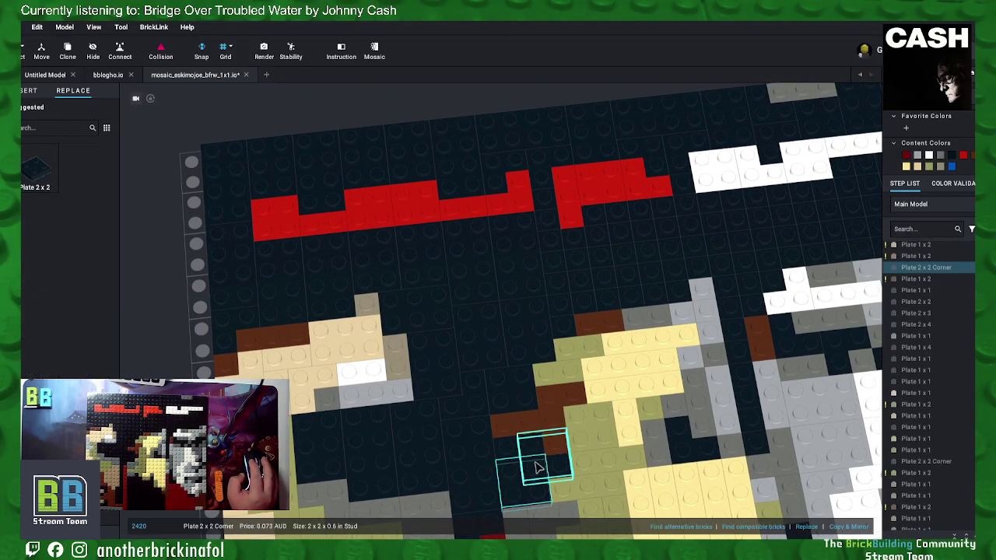
pyautogui.hotkey('ctrl', 'v')
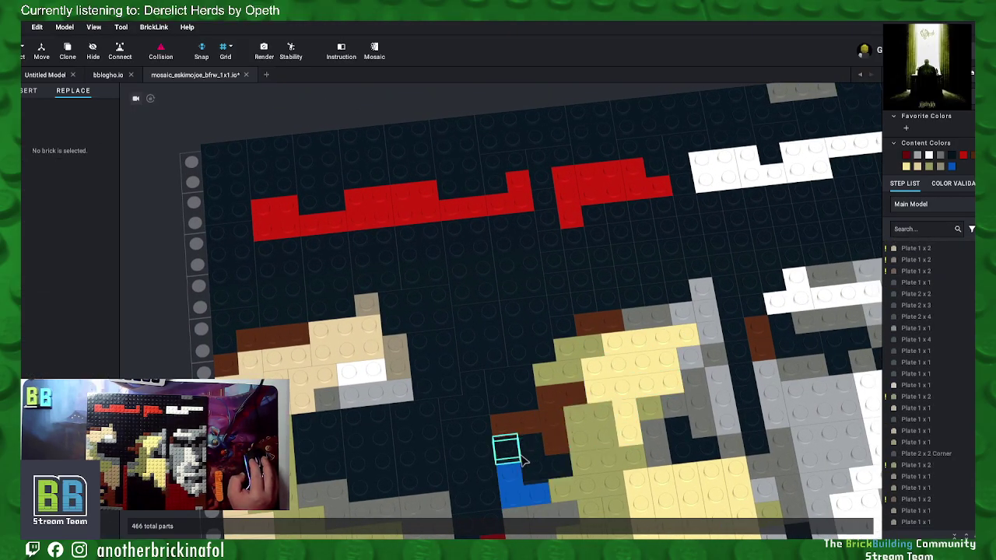
pyautogui.click(538, 465)
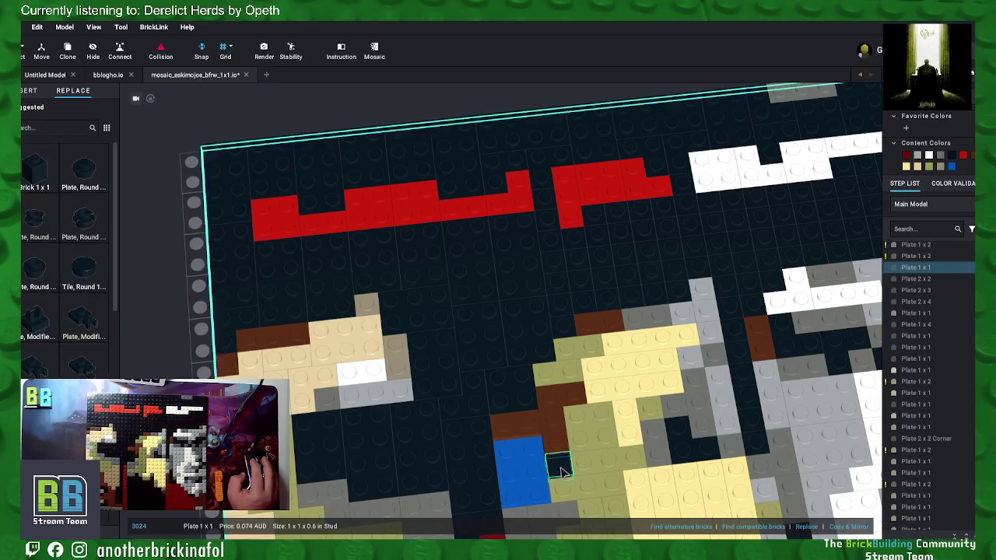
# Step: Copy a dark vertical 2x3 plate from above the nose into the exposed blue gap beneath it
pyautogui.click(491, 325)
pyautogui.hotkey('ctrl', 'c')
pyautogui.hotkey('ctrl', 'v')
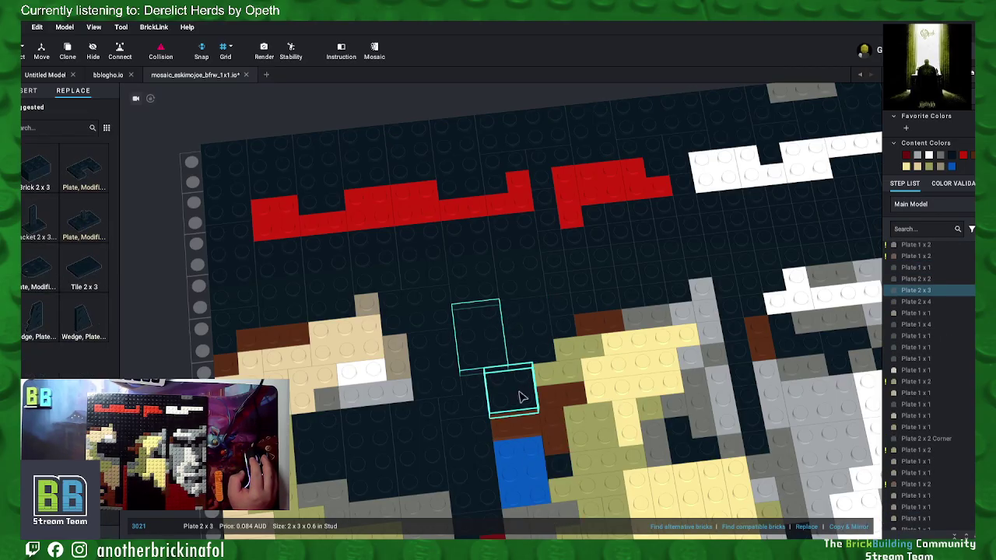
pyautogui.click(526, 473)
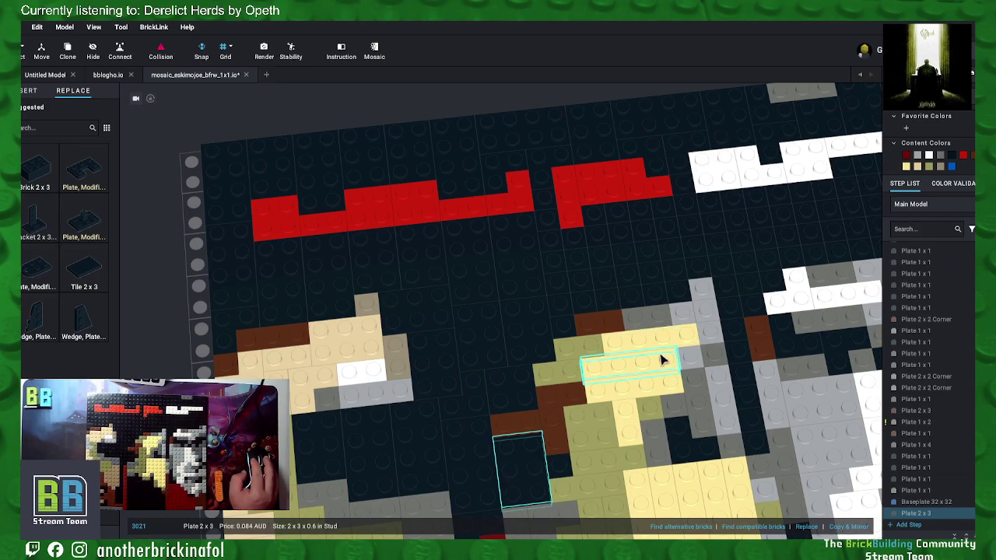
# Step: Merge the three dark 1x1 plates around the outer corner of the middle face's brown hairline into a 2x2 corner plate
pyautogui.moveTo(662, 359); pyautogui.dragTo(638, 378, button='middle')
pyautogui.click(515, 366)
pyautogui.keyDown('ctrl'); pyautogui.click(534, 347); pyautogui.keyUp('ctrl')
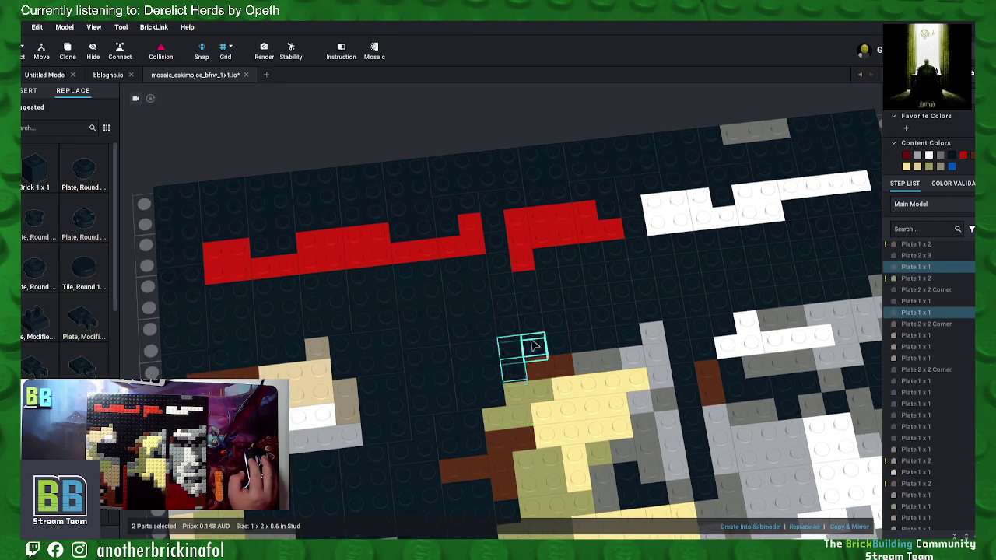
pyautogui.rightClick(535, 353)
pyautogui.click(572, 413)
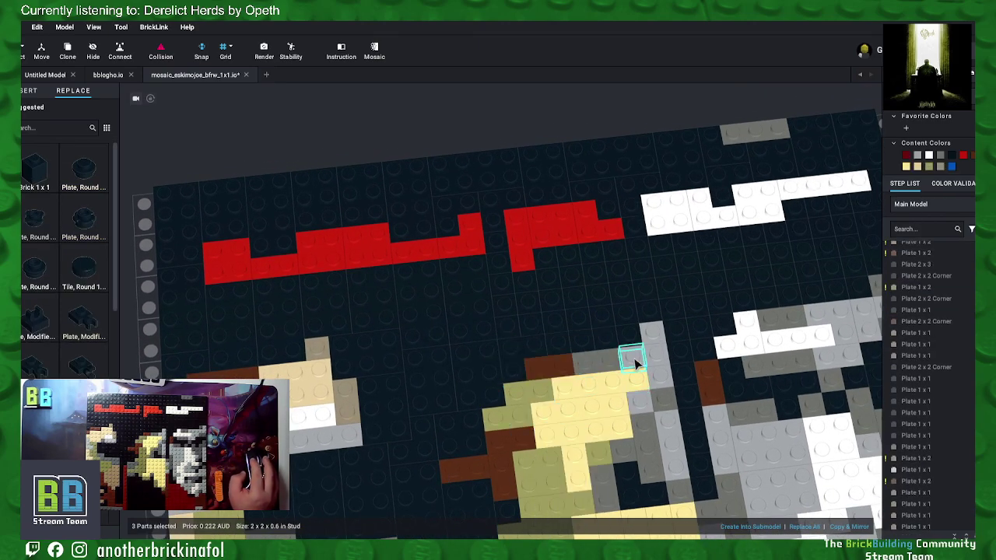
# Step: Merge the two dark 1x1 plates in the gap between the two red shapes into a vertical 1x2 plate
pyautogui.click(498, 243)
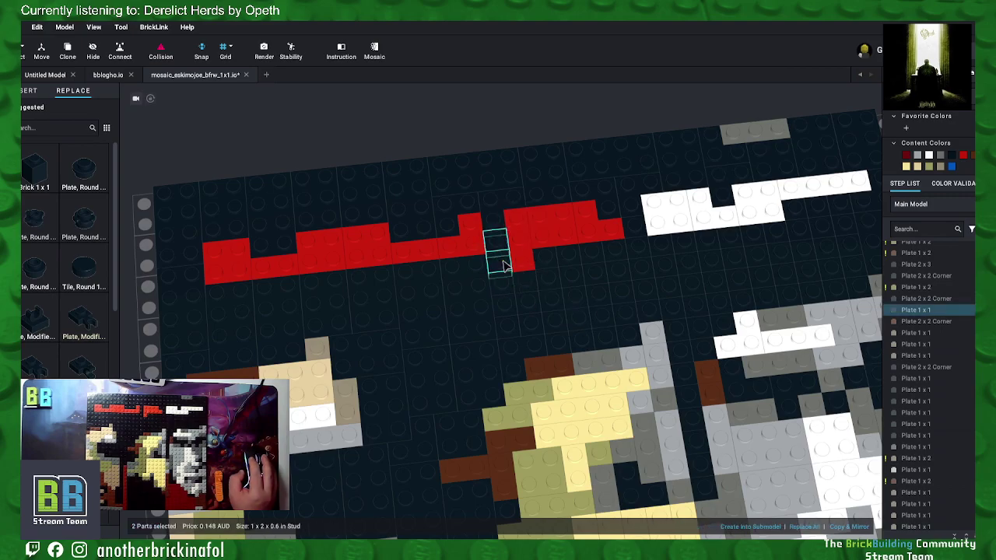
pyautogui.rightClick(501, 264)
pyautogui.click(519, 343)
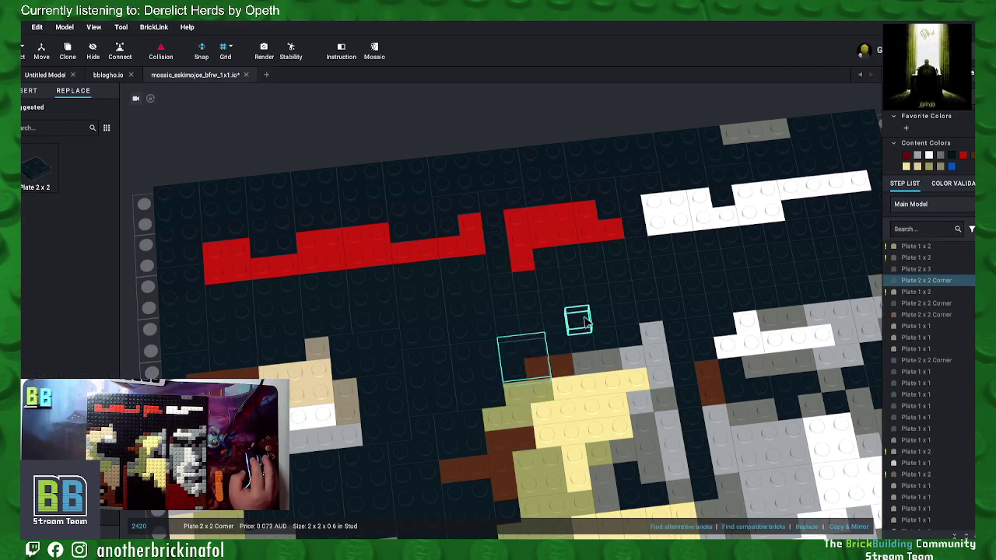
# Step: Merge the six dark 1x1 plates directly beneath the downward leg of the short red shape into a vertical 2x3 plate
pyautogui.click(529, 329)
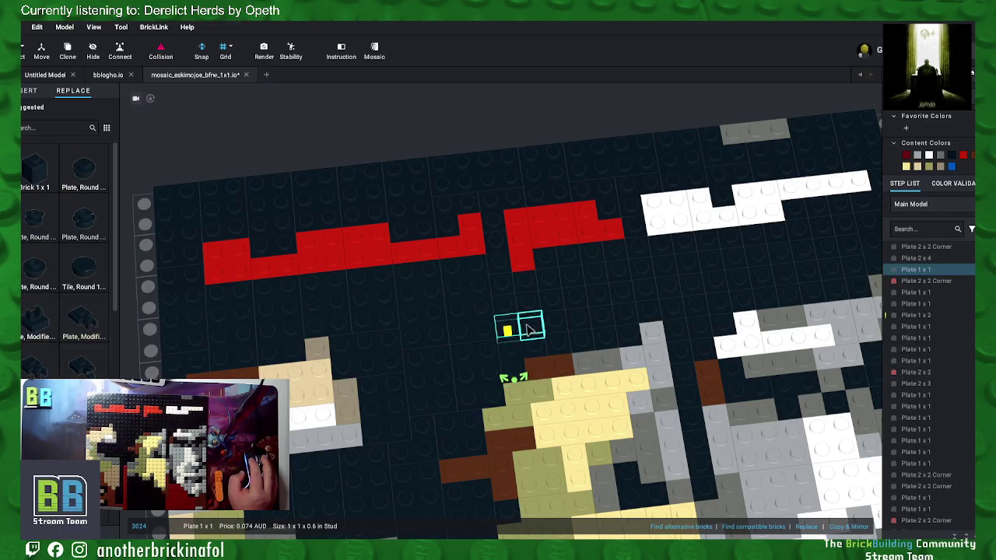
pyautogui.keyDown('shift'); pyautogui.click(507, 330); pyautogui.keyUp('shift')
pyautogui.keyDown('shift'); pyautogui.click(528, 303); pyautogui.keyUp('shift')
pyautogui.keyDown('shift'); pyautogui.click(523, 278); pyautogui.keyUp('shift')
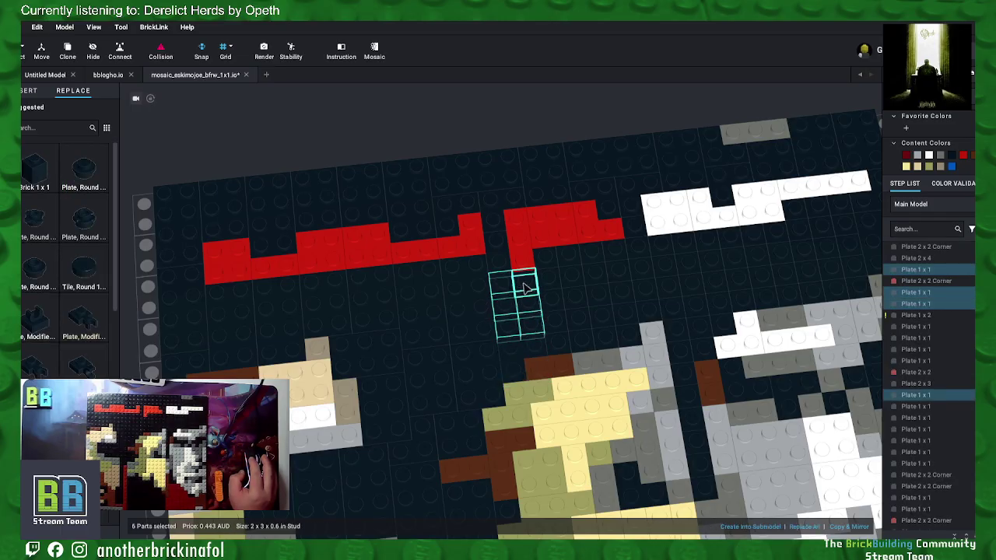
pyautogui.rightClick(528, 283)
# Step: Merge the six dark 1x1 plates beside the short red shape's downward leg, beneath its bar, into a vertical 2x3 plate
pyautogui.moveTo(682, 356); pyautogui.dragTo(659, 373, button='middle')
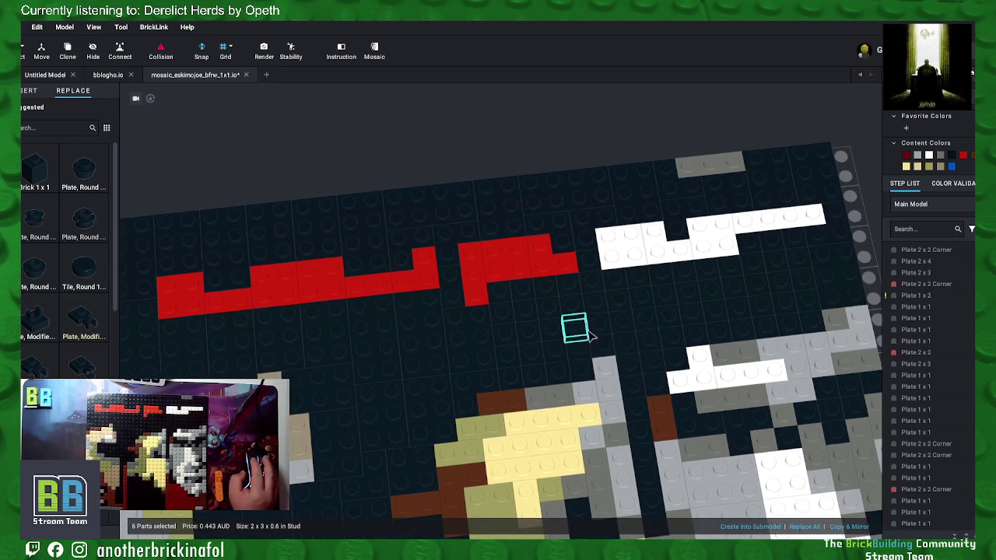
pyautogui.click(500, 294)
pyautogui.keyDown('ctrl'); pyautogui.click(503, 315); pyautogui.keyUp('ctrl')
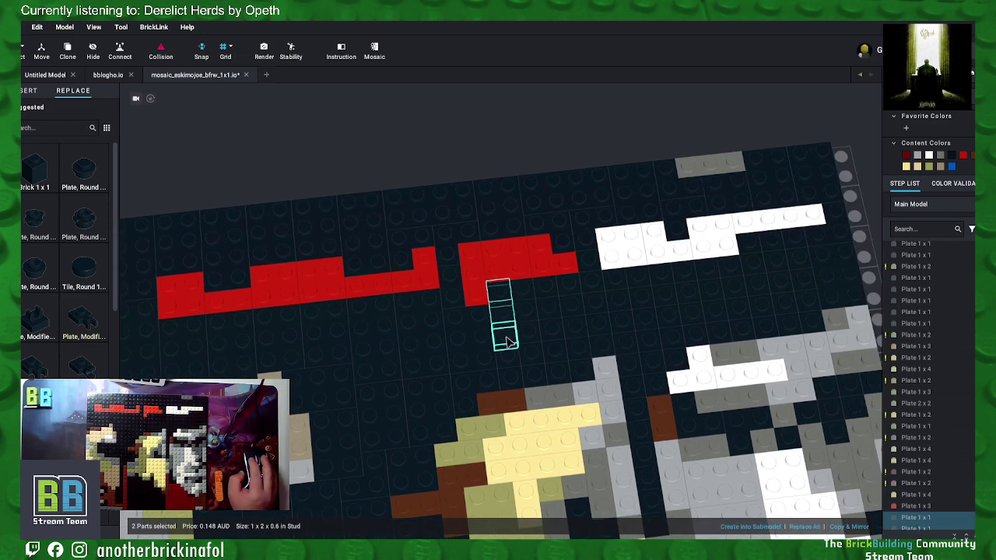
pyautogui.keyDown('ctrl'); pyautogui.click(527, 334); pyautogui.keyUp('ctrl')
pyautogui.keyDown('ctrl'); pyautogui.click(529, 295); pyautogui.keyUp('ctrl')
pyautogui.rightClick(529, 292)
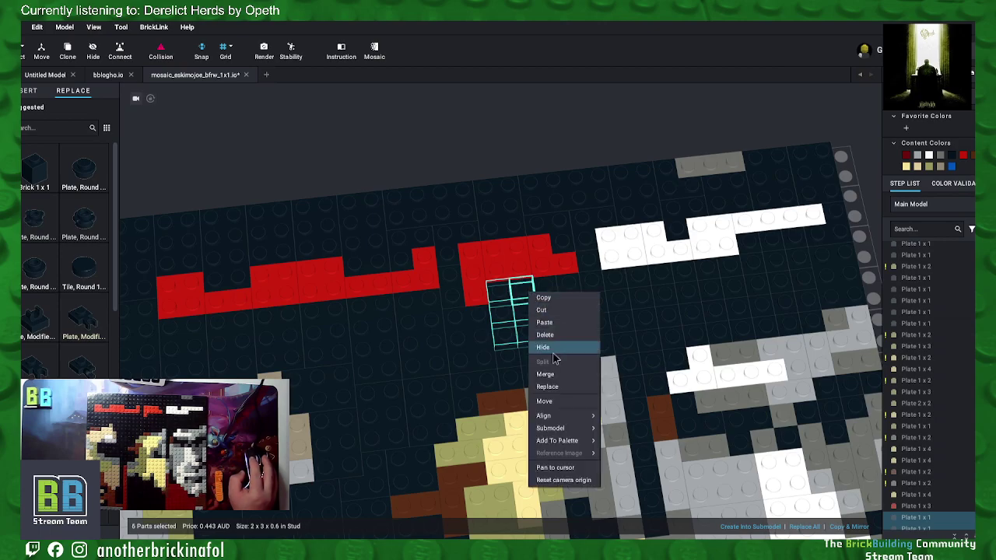
pyautogui.click(550, 375)
# Step: Merge the eight dark 1x1 plates above the middle face's brown and dark gray hairline into a horizontal 2x4 plate
pyautogui.click(514, 363)
pyautogui.keyDown('ctrl'); pyautogui.click(517, 382); pyautogui.keyUp('ctrl')
pyautogui.keyDown('ctrl'); pyautogui.click(536, 359); pyautogui.keyUp('ctrl')
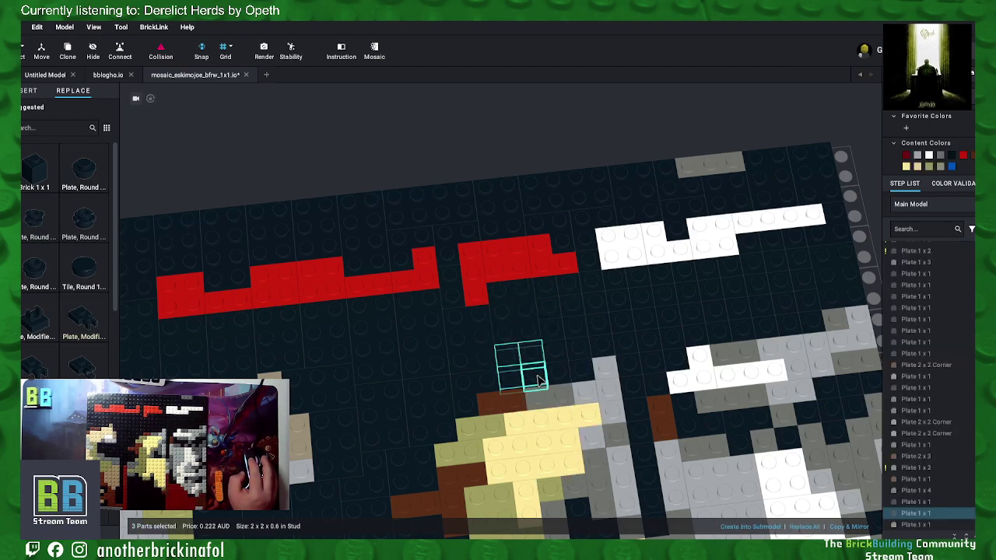
pyautogui.keyDown('ctrl'); pyautogui.click(536, 378); pyautogui.keyUp('ctrl')
pyautogui.keyDown('ctrl'); pyautogui.click(557, 356); pyautogui.keyUp('ctrl')
pyautogui.keyDown('ctrl'); pyautogui.click(561, 374); pyautogui.keyUp('ctrl')
pyautogui.rightClick(587, 351)
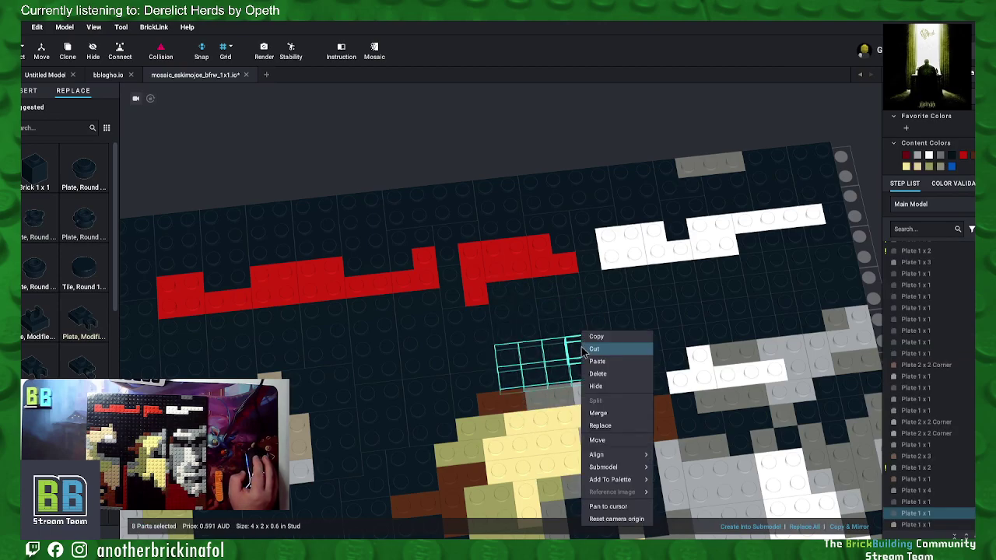
pyautogui.click(603, 413)
# Step: Merge the six dark 1x1 plates beneath the stepped end of the short red shape into a vertical 2x3 plate
pyautogui.click(553, 330)
pyautogui.keyDown('ctrl'); pyautogui.click(572, 309); pyautogui.keyUp('ctrl')
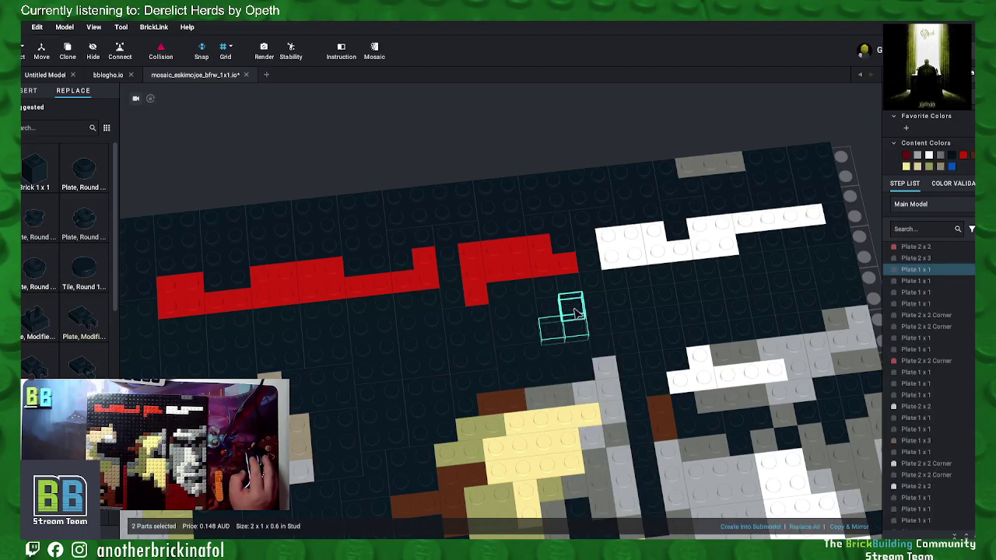
pyautogui.keyDown('ctrl'); pyautogui.click(570, 288); pyautogui.keyUp('ctrl')
pyautogui.rightClick(571, 286)
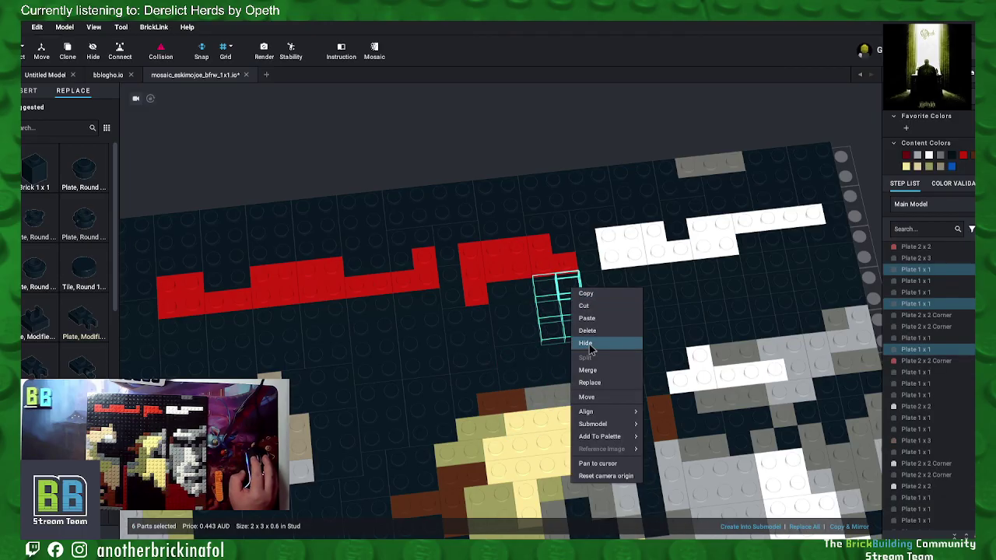
pyautogui.click(604, 368)
# Step: Merge the three dark 1x1 plates around the white shape's corner nearest the short red shape into a 2x2 corner plate
pyautogui.moveTo(766, 336); pyautogui.dragTo(687, 344, button='middle')
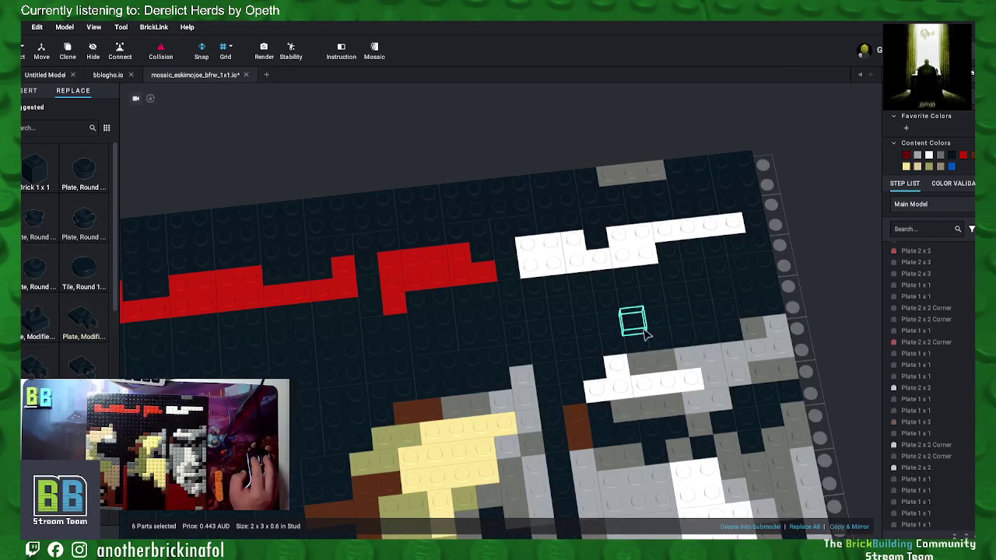
pyautogui.click(506, 272)
pyautogui.keyDown('ctrl'); pyautogui.click(511, 293); pyautogui.keyUp('ctrl')
pyautogui.keyDown('ctrl'); pyautogui.click(534, 287); pyautogui.keyUp('ctrl')
pyautogui.rightClick(537, 290)
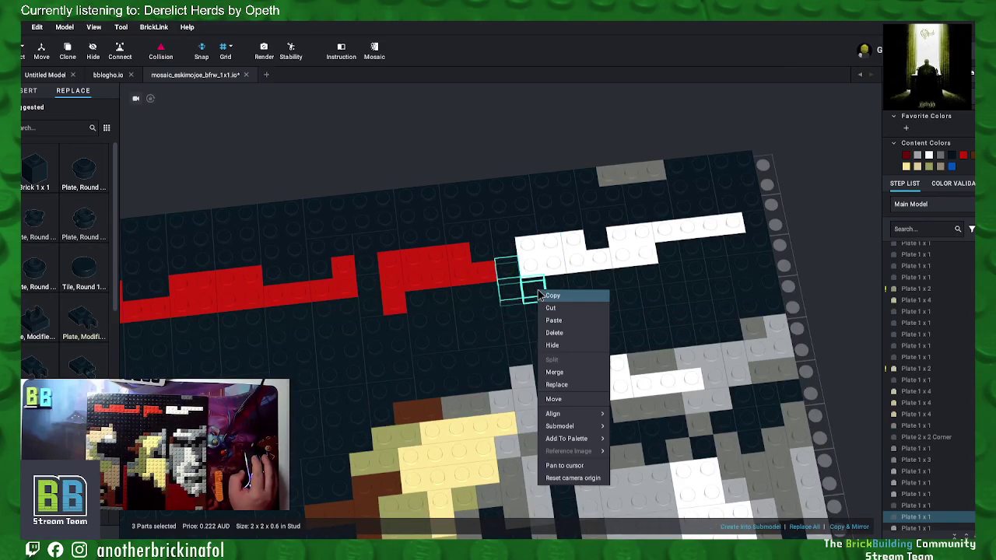
pyautogui.click(557, 368)
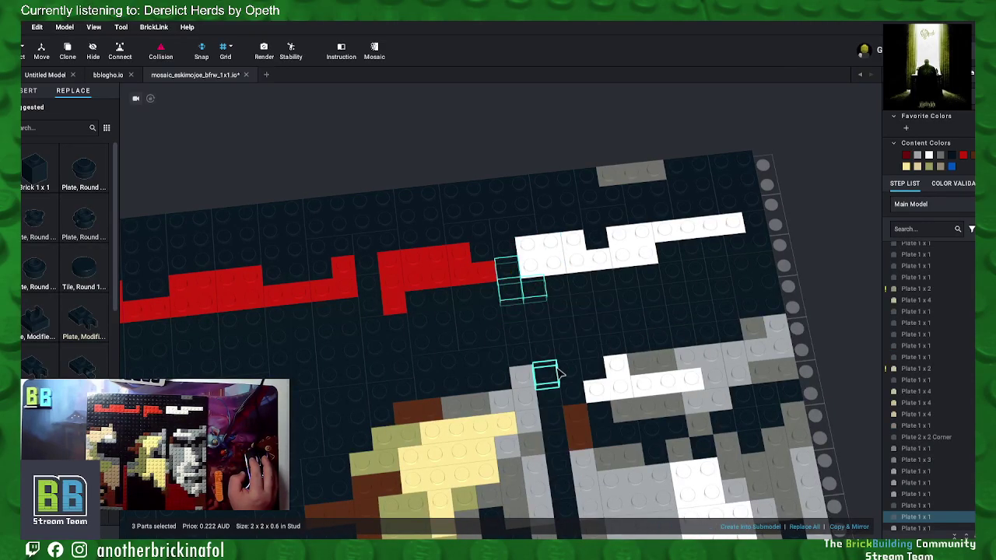
pyautogui.rightClick(537, 292)
pyautogui.click(553, 374)
# Step: Merge the six dark 1x1 plates between that corner plate and the middle face's light gray peak into a vertical 2x3 plate
pyautogui.click(515, 310)
pyautogui.keyDown('ctrl'); pyautogui.click(517, 333); pyautogui.keyUp('ctrl')
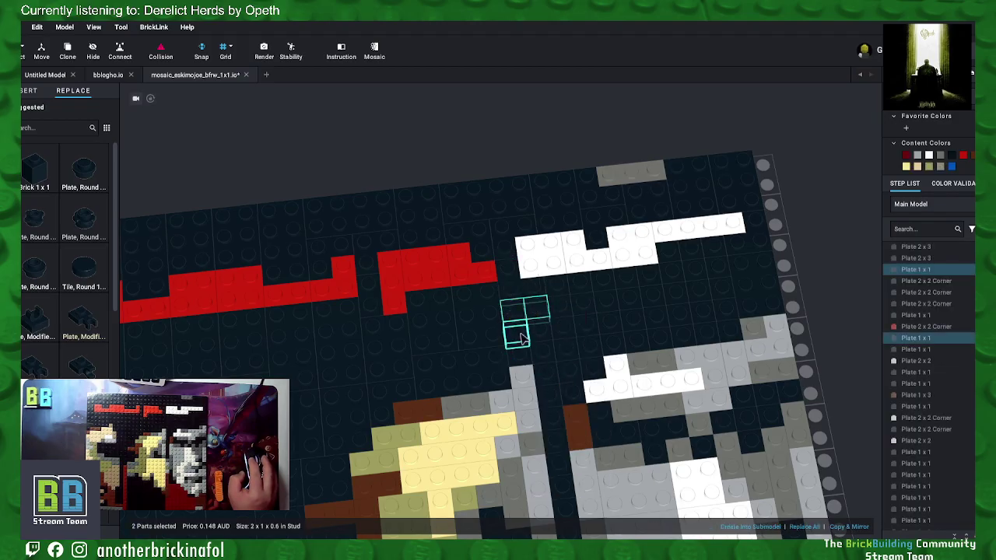
pyautogui.keyDown('ctrl'); pyautogui.click(536, 334); pyautogui.keyUp('ctrl')
pyautogui.keyDown('ctrl'); pyautogui.click(520, 356); pyautogui.keyUp('ctrl')
pyautogui.keyDown('ctrl'); pyautogui.click(542, 355); pyautogui.keyUp('ctrl')
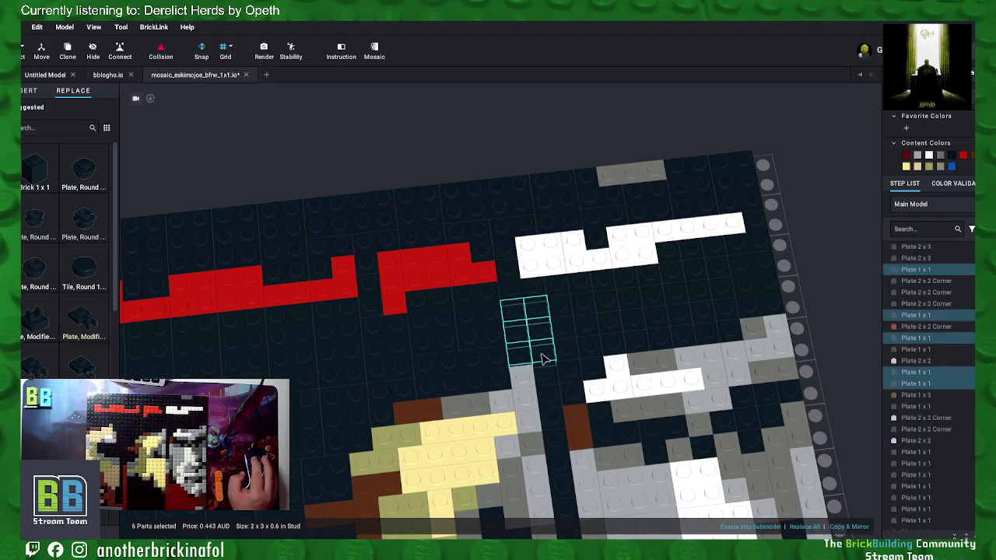
pyautogui.rightClick(542, 356)
pyautogui.click(557, 413)
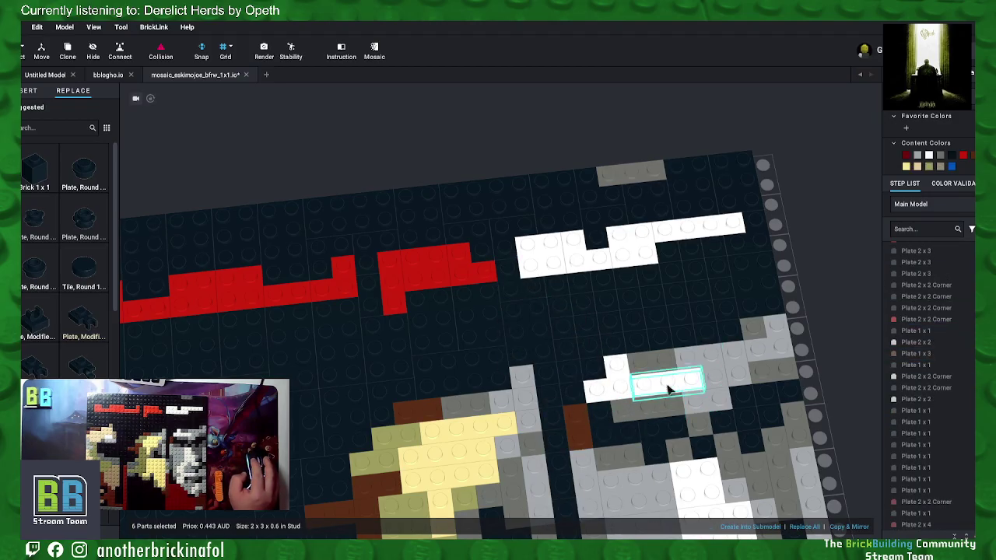
# Step: Merge the three dark 1x1 plates directly beneath the white shape's thin arm into a horizontal 1x3 plate
pyautogui.moveTo(676, 384); pyautogui.dragTo(674, 408, button='middle')
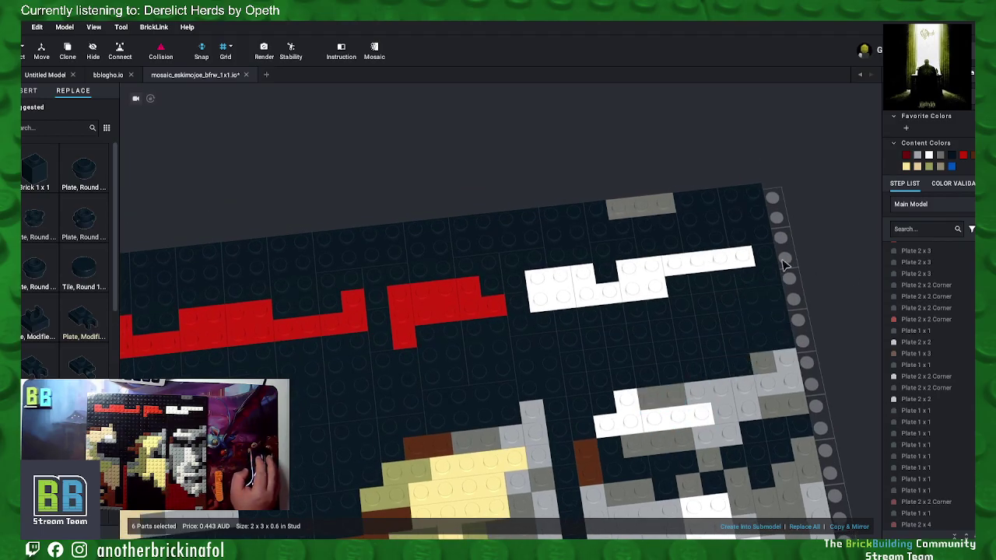
pyautogui.click(675, 287)
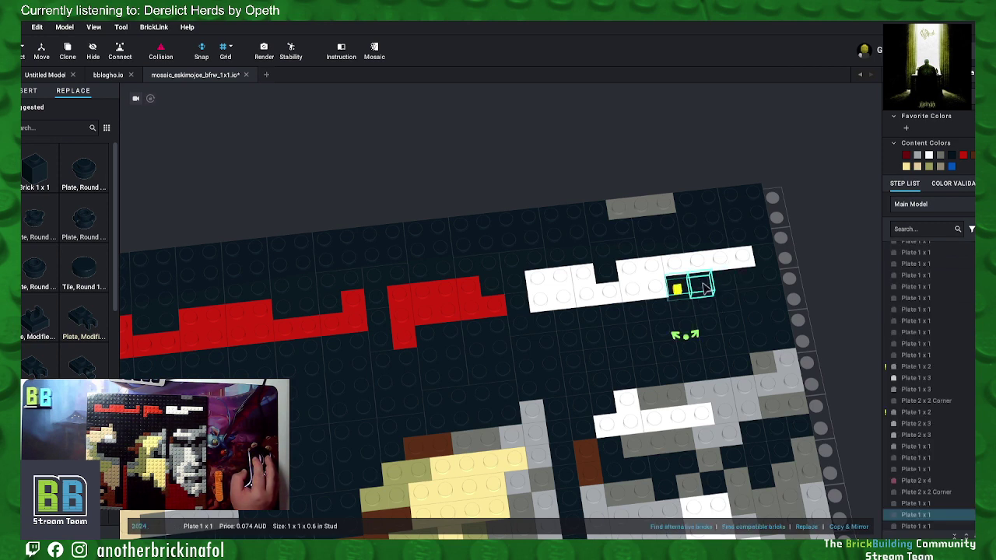
pyautogui.keyDown('ctrl'); pyautogui.click(702, 287); pyautogui.keyUp('ctrl')
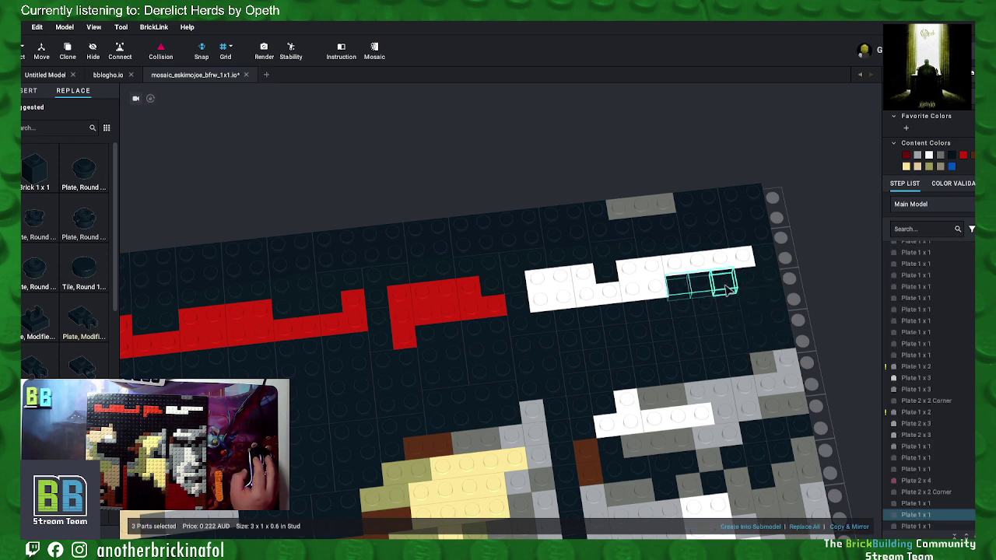
pyautogui.rightClick(727, 289)
pyautogui.click(759, 368)
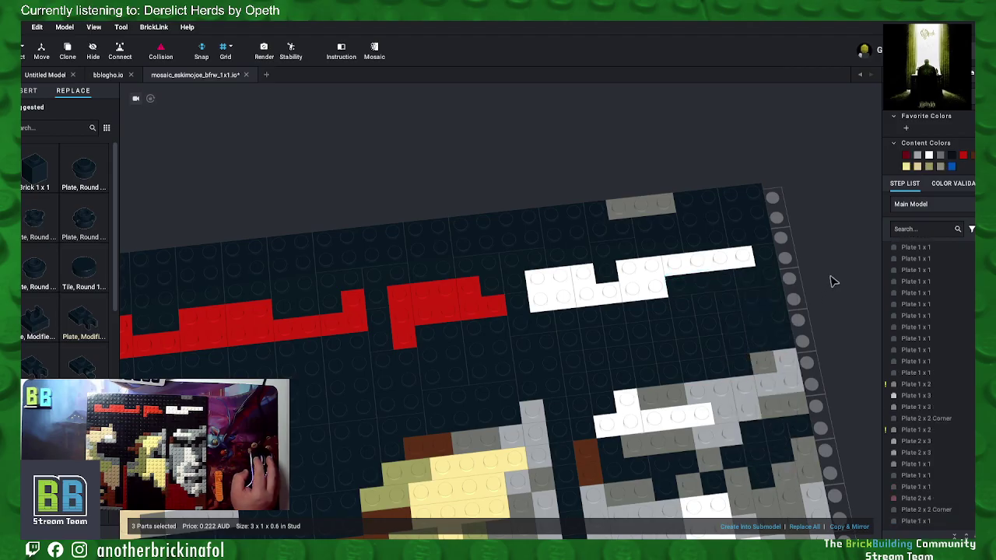
# Step: Merge the eight dark 1x1 plates between the thin arm's outer part and the right face's light gray hairline into a vertical 2x4 plate
pyautogui.click(728, 303)
pyautogui.keyDown('ctrl'); pyautogui.click(708, 329); pyautogui.keyUp('ctrl')
pyautogui.keyDown('ctrl'); pyautogui.click(730, 328); pyautogui.keyUp('ctrl')
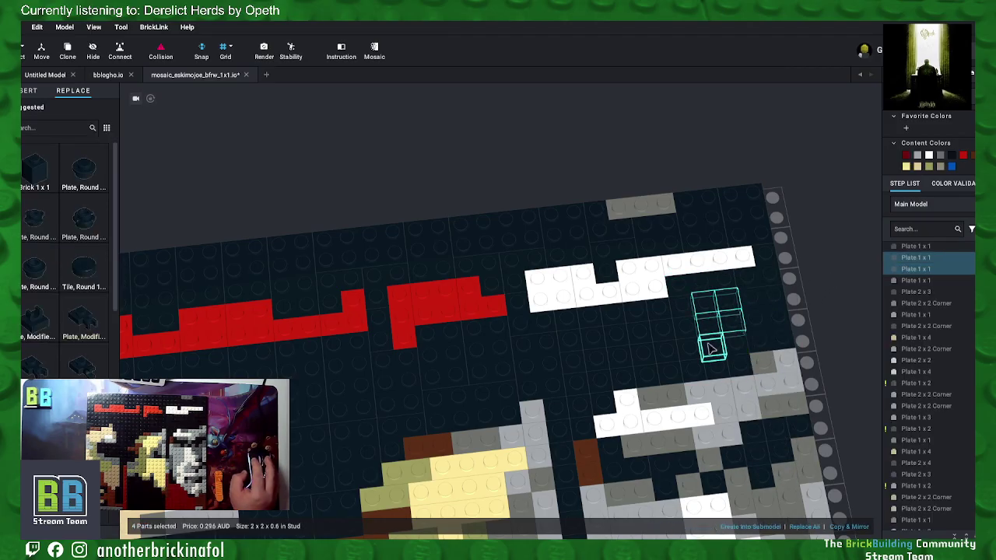
pyautogui.keyDown('ctrl'); pyautogui.click(712, 346); pyautogui.keyUp('ctrl')
pyautogui.keyDown('ctrl'); pyautogui.click(736, 345); pyautogui.keyUp('ctrl')
pyautogui.keyDown('ctrl'); pyautogui.click(716, 368); pyautogui.keyUp('ctrl')
pyautogui.rightClick(741, 369)
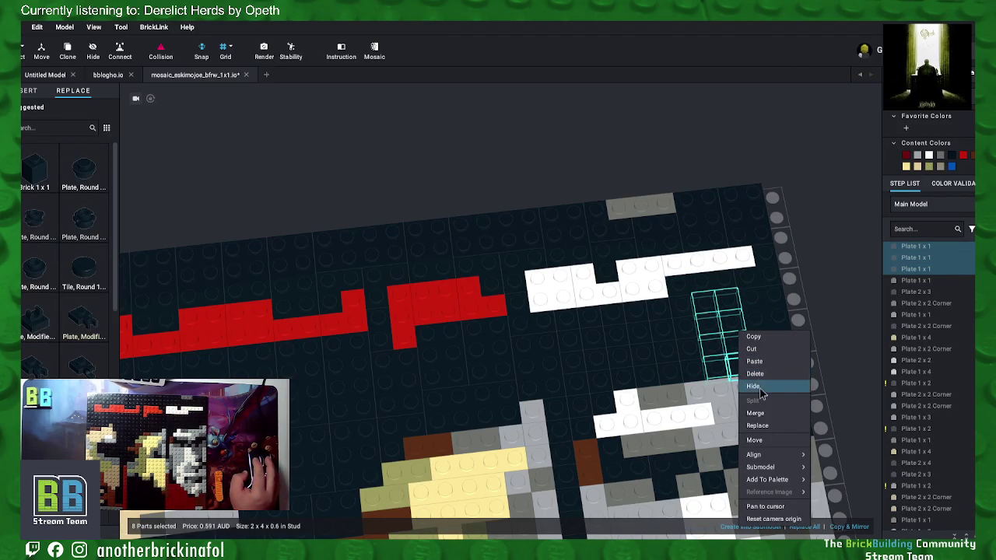
pyautogui.click(751, 411)
# Step: Merge the eight dark 1x1 plates beside that 2x4 plate, above the right face's dark gray hairline, into another vertical 2x4 plate
pyautogui.click(681, 305)
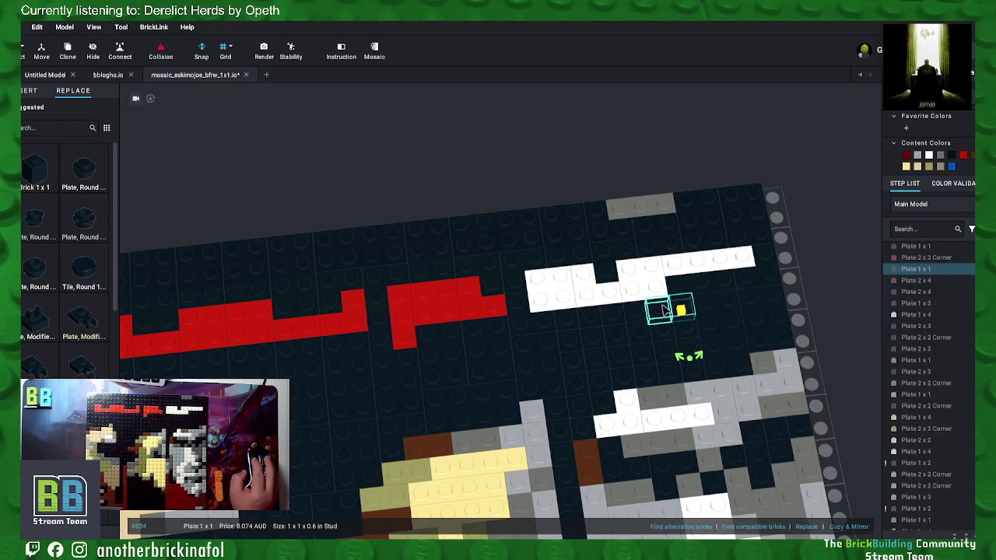
pyautogui.keyDown('ctrl'); pyautogui.click(659, 311); pyautogui.keyUp('ctrl')
pyautogui.keyDown('ctrl'); pyautogui.click(663, 332); pyautogui.keyUp('ctrl')
pyautogui.keyDown('ctrl'); pyautogui.click(686, 330); pyautogui.keyUp('ctrl')
pyautogui.moveTo(668, 353); pyautogui.dragTo(684, 347, button='right')
pyautogui.keyDown('ctrl'); pyautogui.click(689, 341); pyautogui.keyUp('ctrl')
pyautogui.keyDown('ctrl'); pyautogui.click(693, 361); pyautogui.keyUp('ctrl')
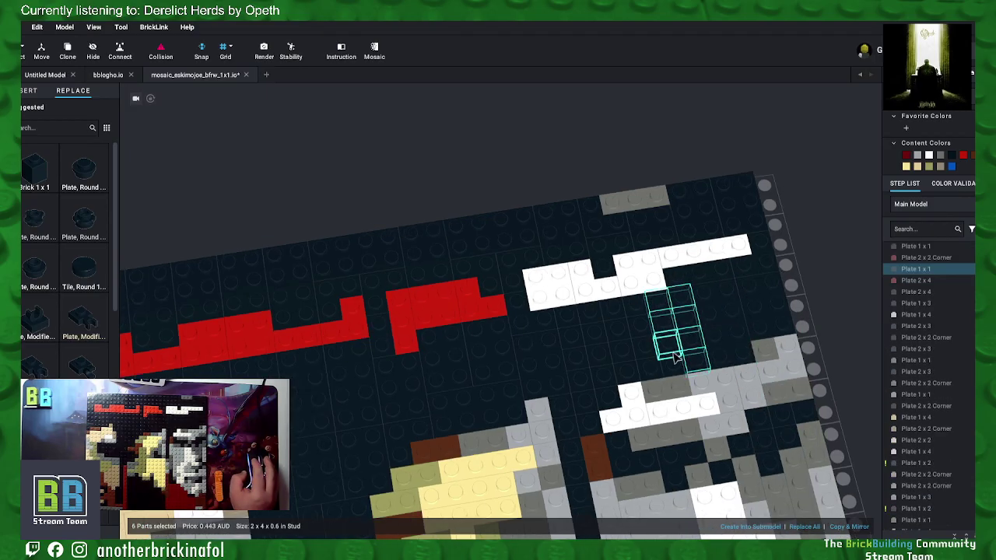
pyautogui.rightClick(670, 350)
pyautogui.click(705, 391)
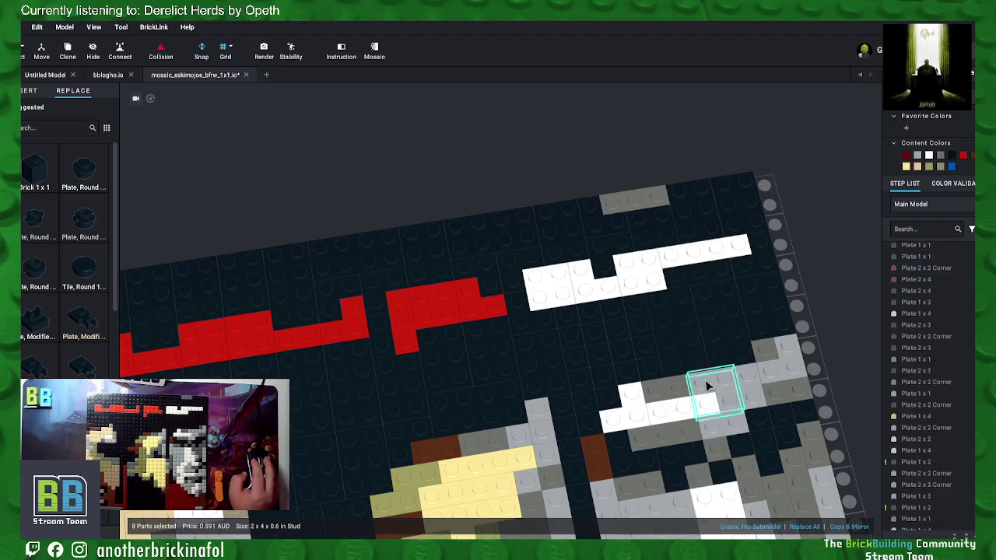
# Step: Merge the eight dark 1x1 plates between the white shape and the right face's white hair peak into a vertical 2x4 plate
pyautogui.click(635, 309)
pyautogui.keyDown('ctrl'); pyautogui.click(618, 330); pyautogui.keyUp('ctrl')
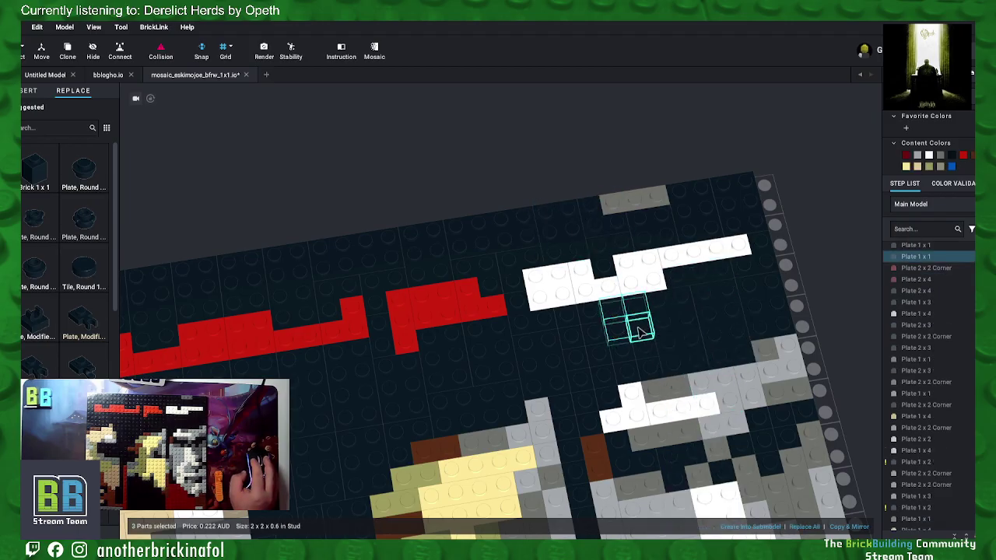
pyautogui.keyDown('ctrl'); pyautogui.click(638, 329); pyautogui.keyUp('ctrl')
pyautogui.keyDown('ctrl'); pyautogui.click(624, 352); pyautogui.keyUp('ctrl')
pyautogui.keyDown('ctrl'); pyautogui.click(642, 351); pyautogui.keyUp('ctrl')
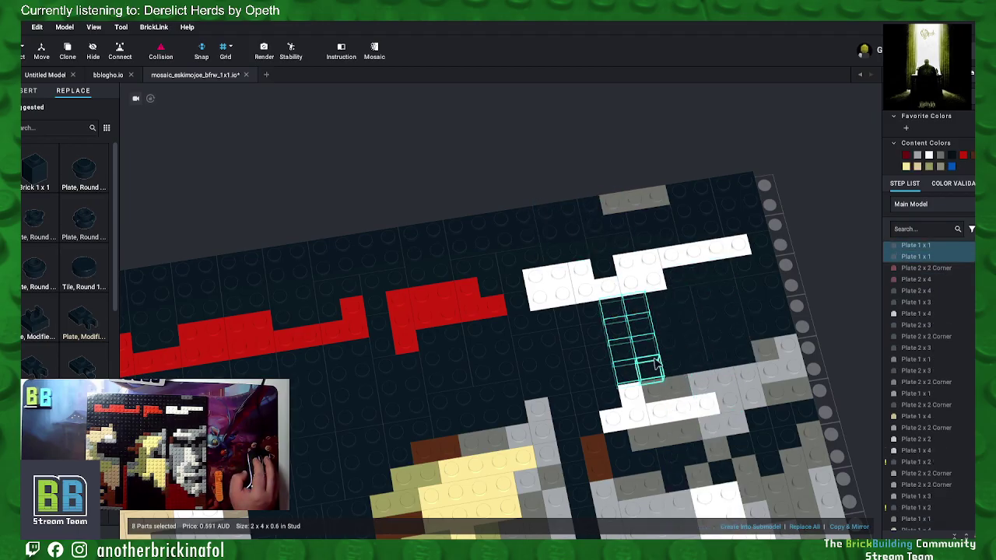
pyautogui.rightClick(644, 352)
pyautogui.click(675, 412)
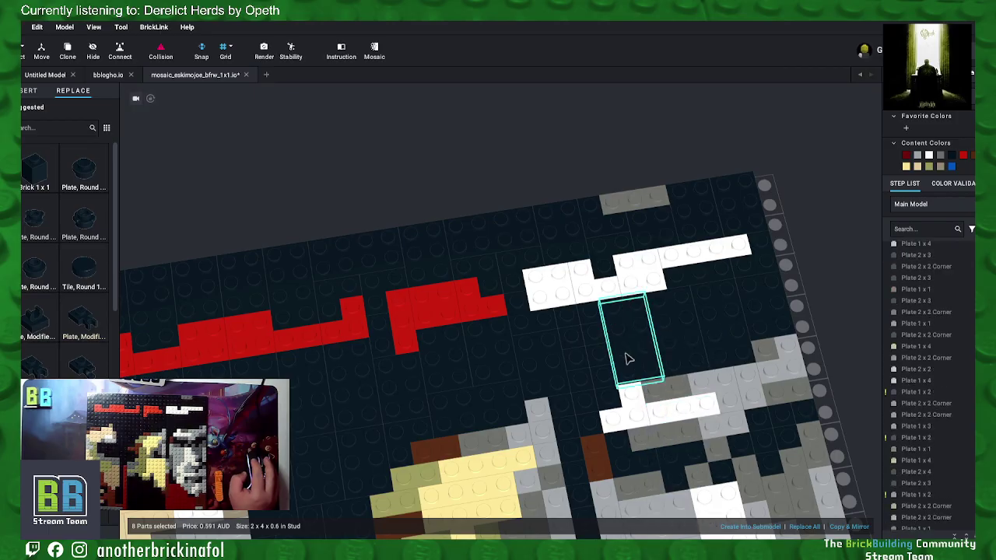
# Step: Merge the eight dark 1x1 plates beneath the white shape's blocky end, next to the previous 2x4 plate, into a vertical 2x4 plate
pyautogui.click(592, 318)
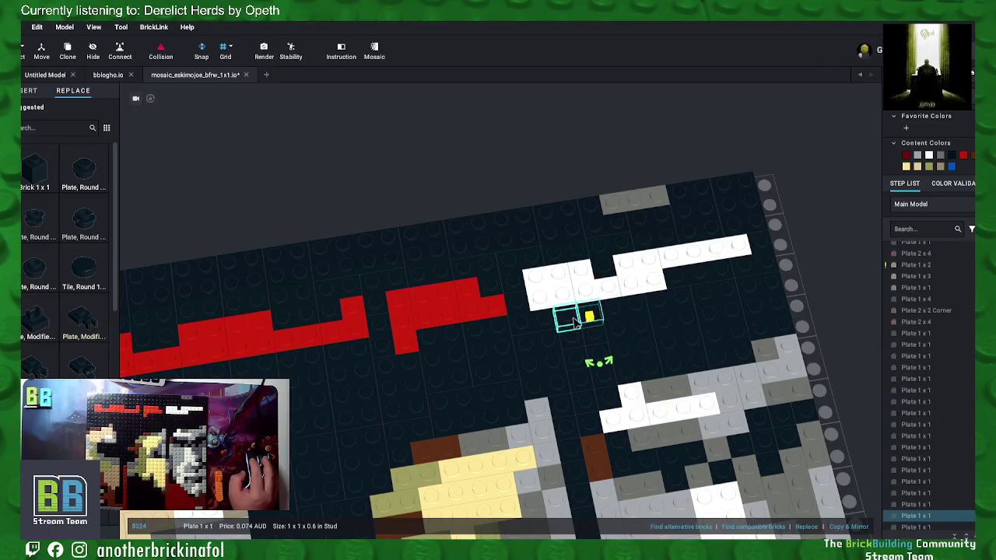
pyautogui.keyDown('ctrl'); pyautogui.click(569, 317); pyautogui.keyUp('ctrl')
pyautogui.keyDown('ctrl'); pyautogui.click(574, 339); pyautogui.keyUp('ctrl')
pyautogui.keyDown('ctrl'); pyautogui.click(598, 338); pyautogui.keyUp('ctrl')
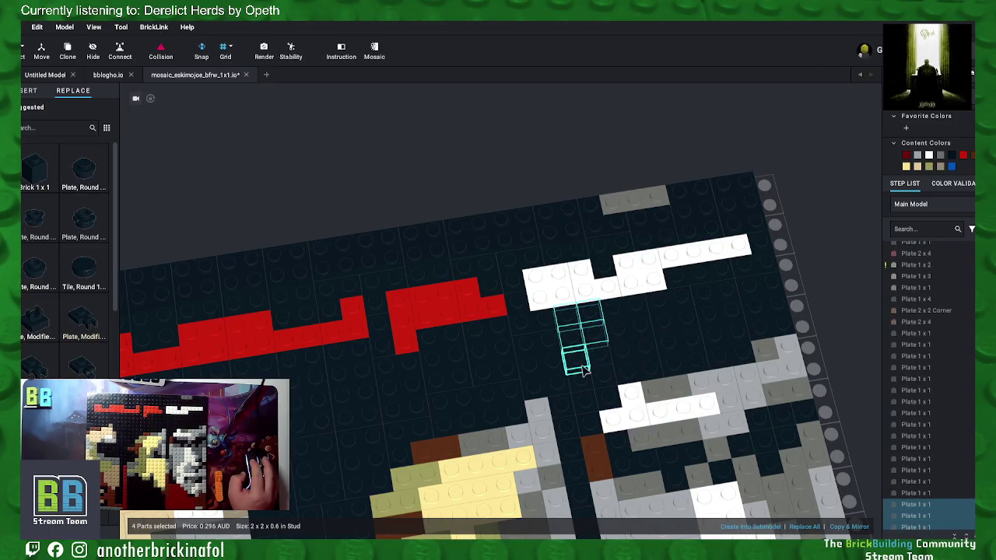
pyautogui.keyDown('ctrl'); pyautogui.click(576, 363); pyautogui.keyUp('ctrl')
pyautogui.keyDown('ctrl'); pyautogui.click(600, 359); pyautogui.keyUp('ctrl')
pyautogui.keyDown('ctrl'); pyautogui.click(582, 382); pyautogui.keyUp('ctrl')
pyautogui.keyDown('ctrl'); pyautogui.click(604, 379); pyautogui.keyUp('ctrl')
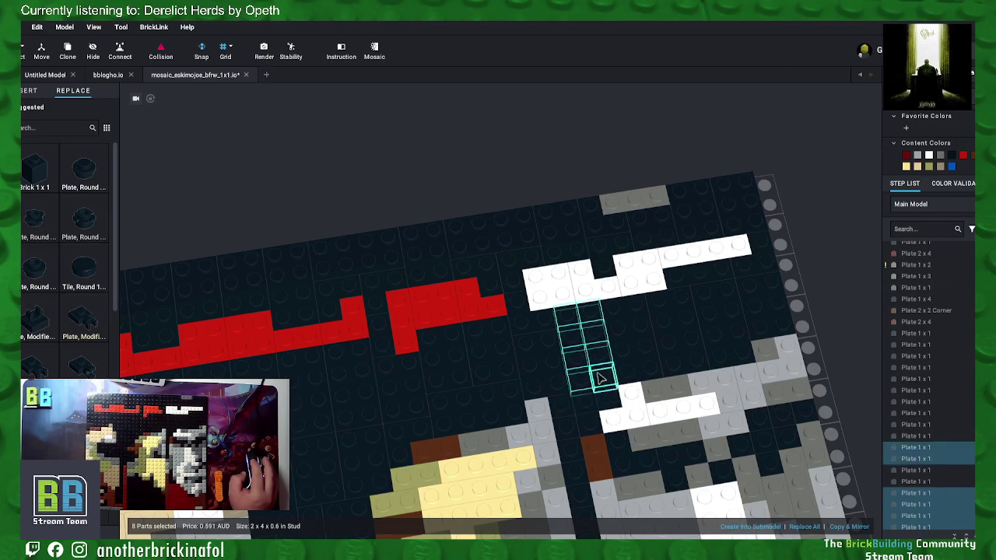
pyautogui.rightClick(604, 400)
pyautogui.click(620, 408)
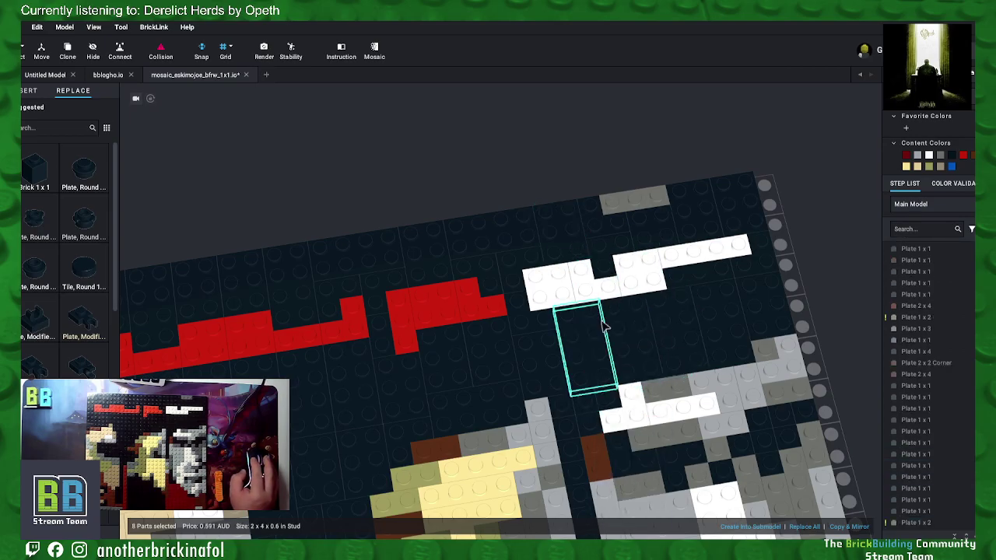
# Step: Merge the three dark 1x1 plates between the right face's white hair tip and brown plate into a 2x2 corner plate
pyautogui.click(605, 403)
pyautogui.keyDown('ctrl'); pyautogui.click(591, 405); pyautogui.keyUp('ctrl')
pyautogui.rightClick(594, 424)
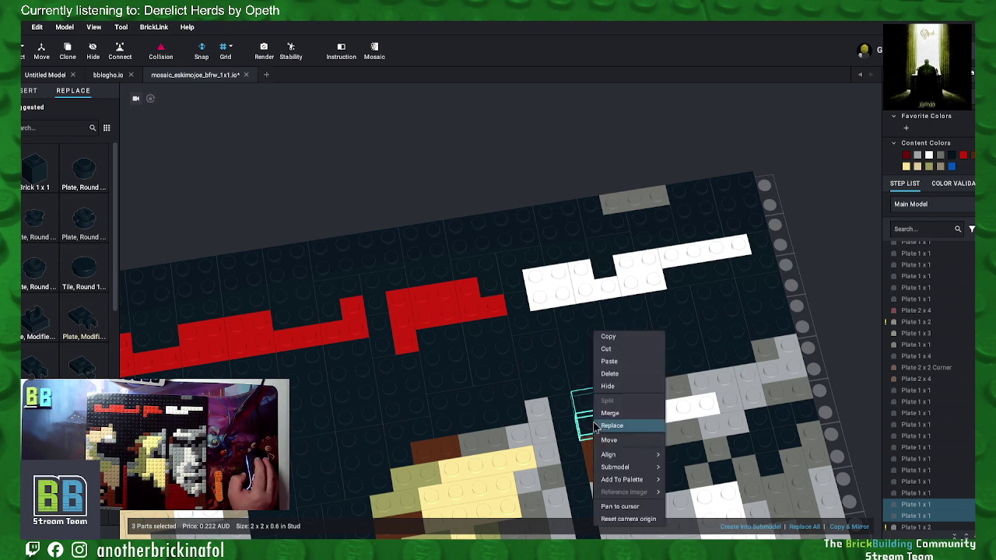
pyautogui.click(614, 412)
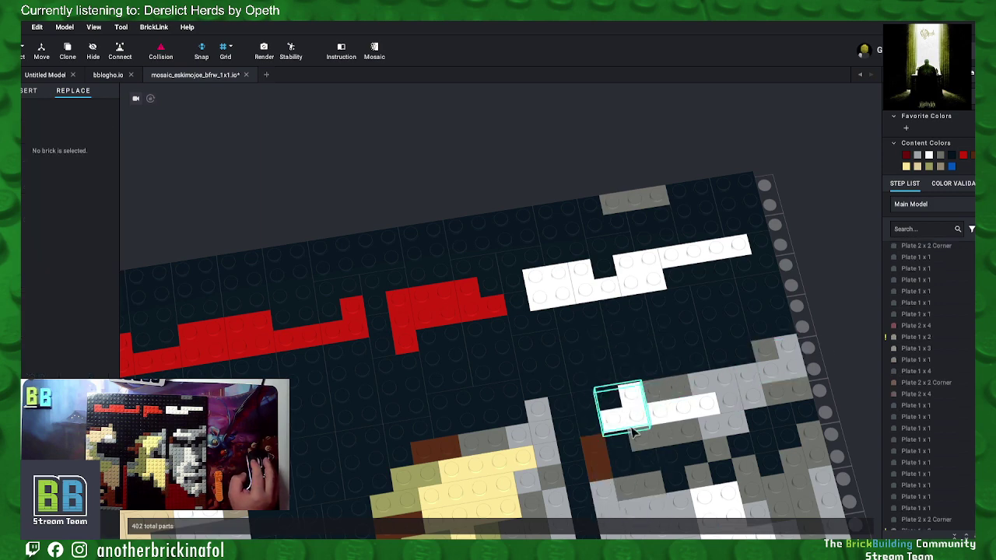
# Step: Merge the four dark 1x1 plates between the middle face's light gray peak and the right face's brown plate into a vertical 1x4 plate
pyautogui.scroll(5, 611, 389)
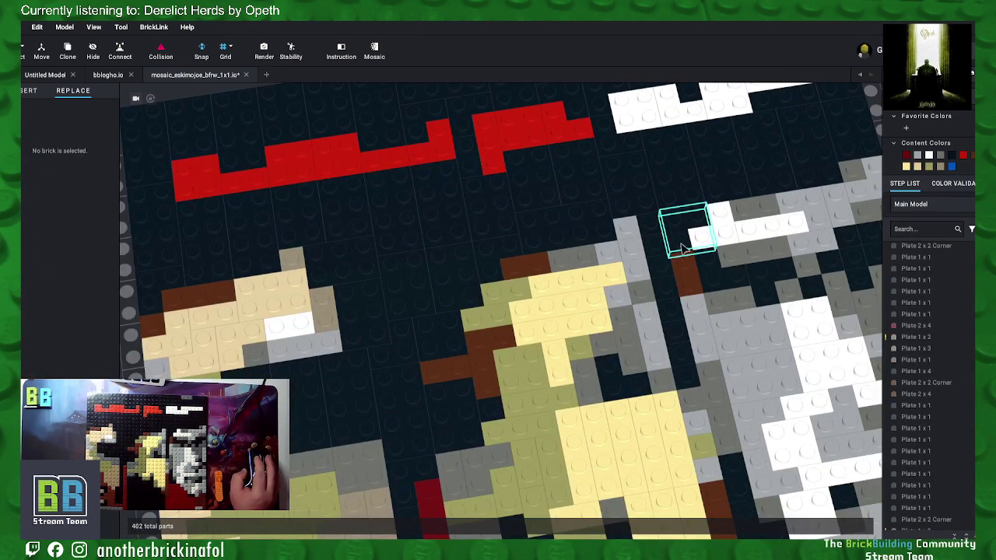
pyautogui.click(653, 227)
pyautogui.keyDown('ctrl'); pyautogui.click(658, 246); pyautogui.keyUp('ctrl')
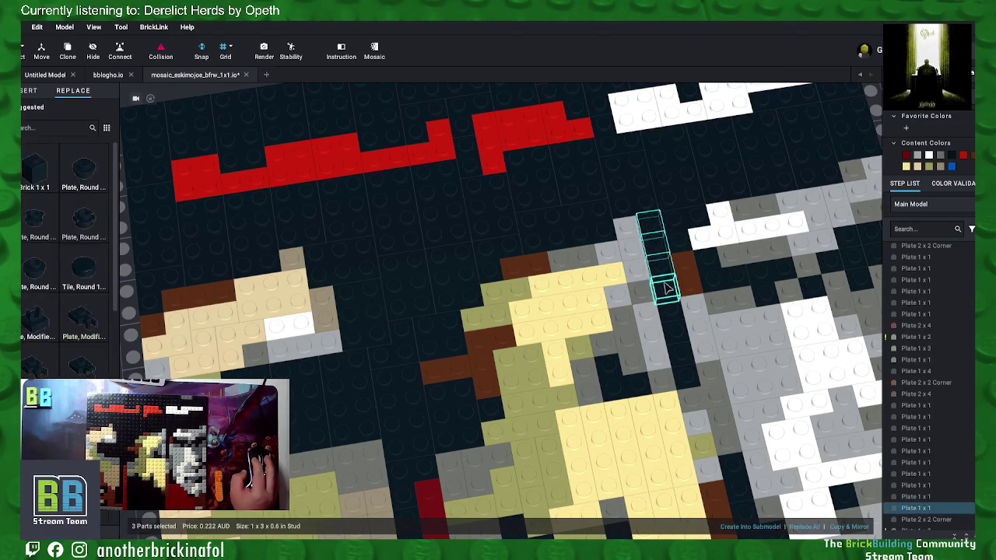
pyautogui.rightClick(667, 292)
pyautogui.click(689, 371)
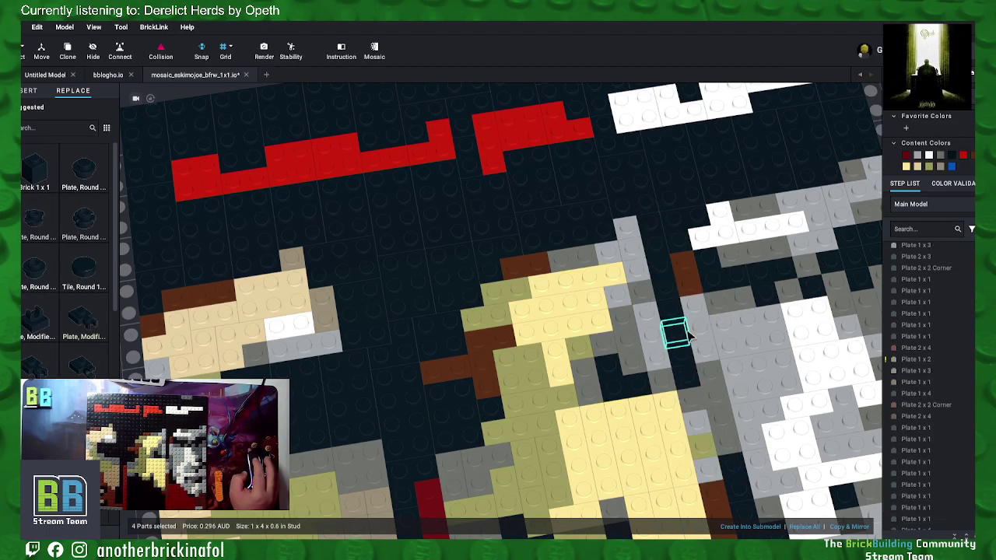
# Step: Merge the next four dark 1x1 plates down the gap between the middle and right faces into a vertical 1x4 plate
pyautogui.click(673, 311)
pyautogui.keyDown('ctrl'); pyautogui.click(684, 348); pyautogui.keyUp('ctrl')
pyautogui.keyDown('ctrl'); pyautogui.click(686, 378); pyautogui.keyUp('ctrl')
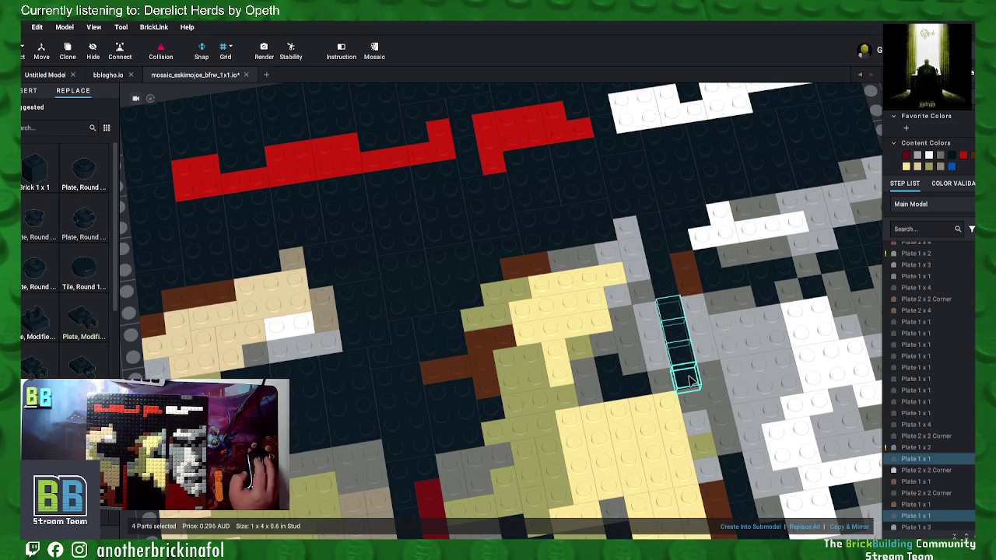
pyautogui.rightClick(686, 378)
pyautogui.click(712, 416)
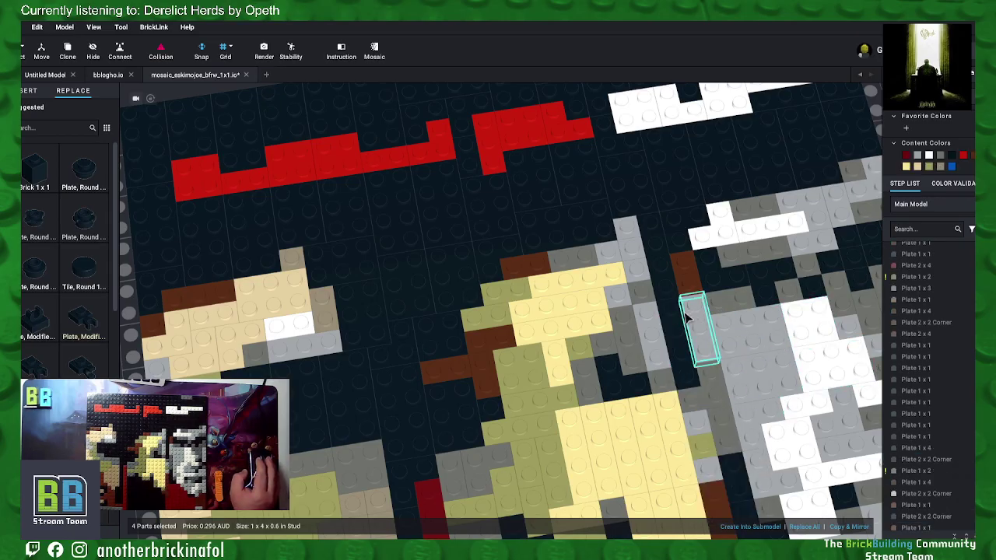
# Step: Merge the three light gray 1x1 plates of the middle face's hair peak into a vertical 1x3 plate
pyautogui.click(634, 251)
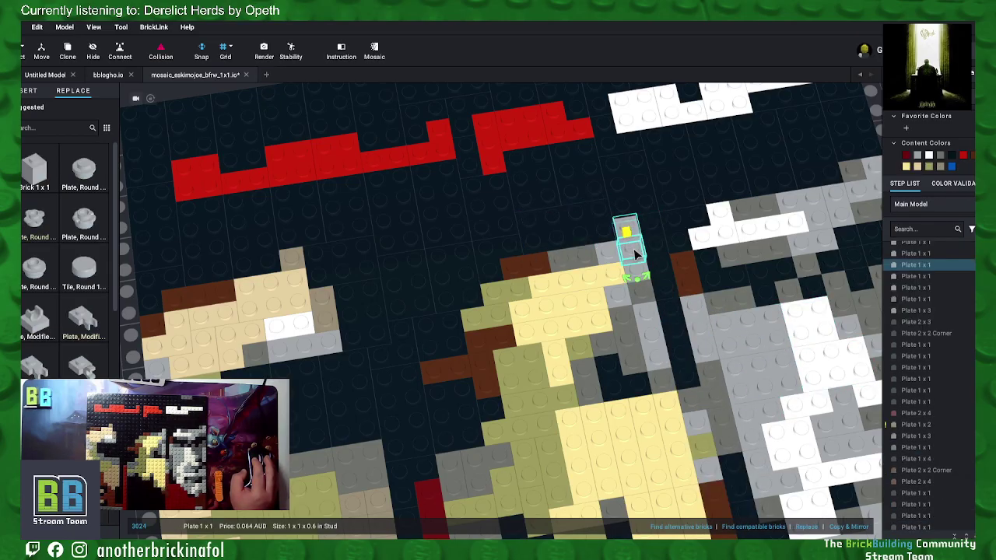
pyautogui.keyDown('ctrl'); pyautogui.click(633, 271); pyautogui.keyUp('ctrl')
pyautogui.keyDown('ctrl'); pyautogui.click(639, 277); pyautogui.keyUp('ctrl')
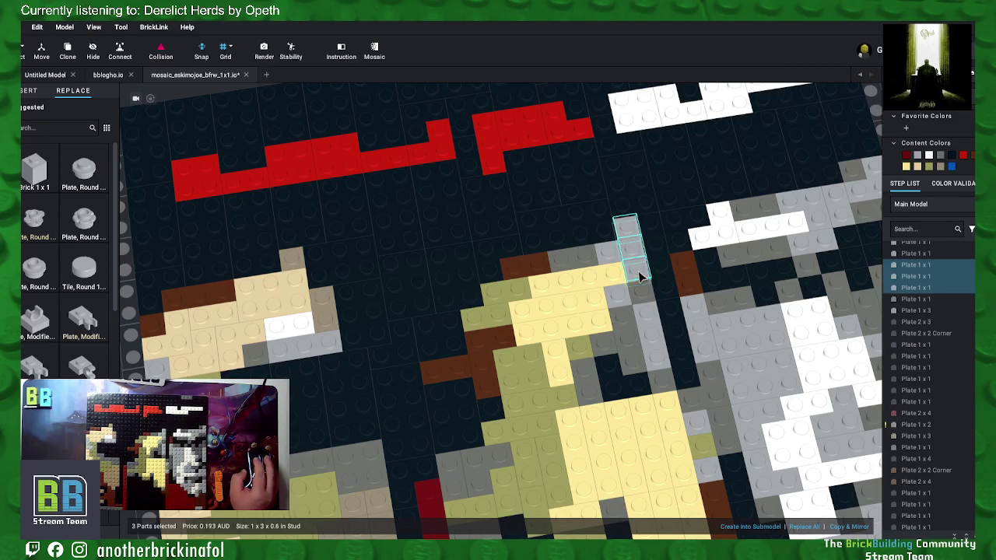
pyautogui.rightClick(638, 272)
pyautogui.click(667, 355)
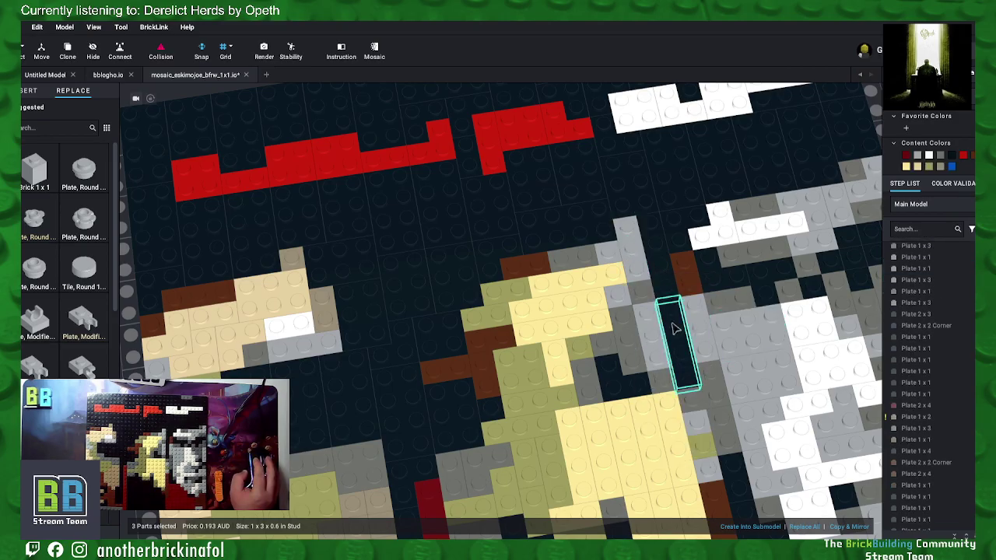
# Step: Merge the three dark 1x1 plates beneath the right face's gray hairline at the mosaic's outer edge into a 2x2 corner plate
pyautogui.moveTo(795, 375); pyautogui.dragTo(720, 337, button='middle')
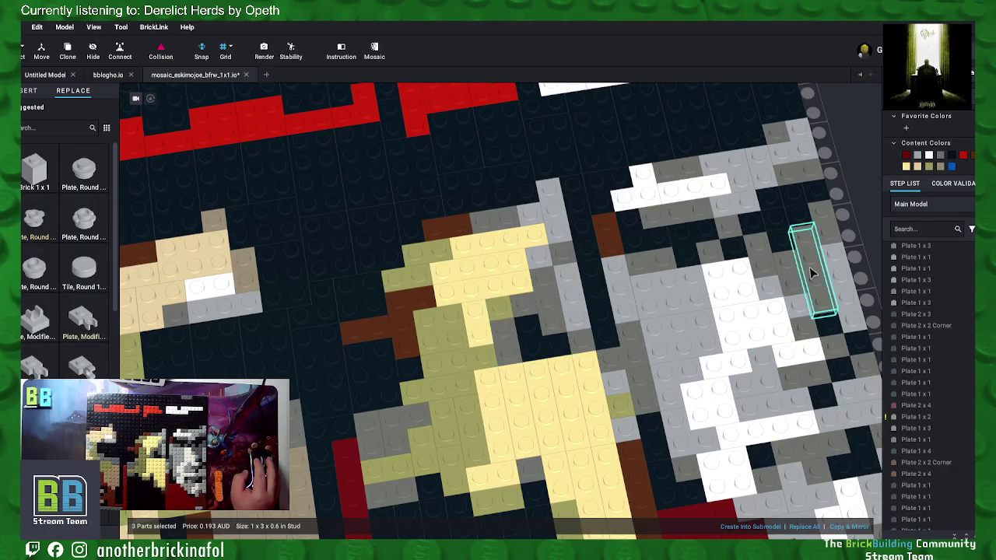
pyautogui.moveTo(789, 195); pyautogui.dragTo(749, 243, button='middle')
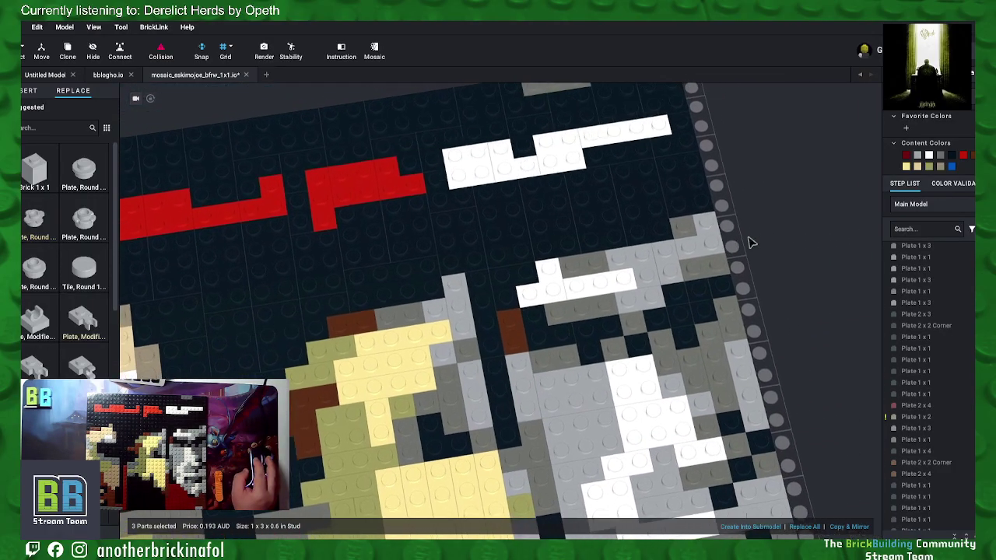
pyautogui.click(702, 299)
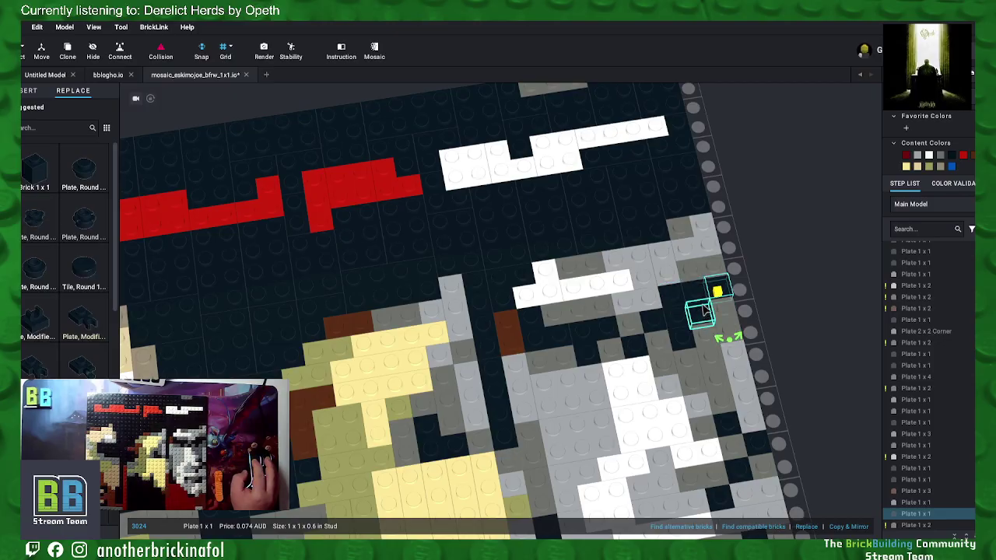
pyautogui.keyDown('ctrl'); pyautogui.click(704, 298); pyautogui.keyUp('ctrl')
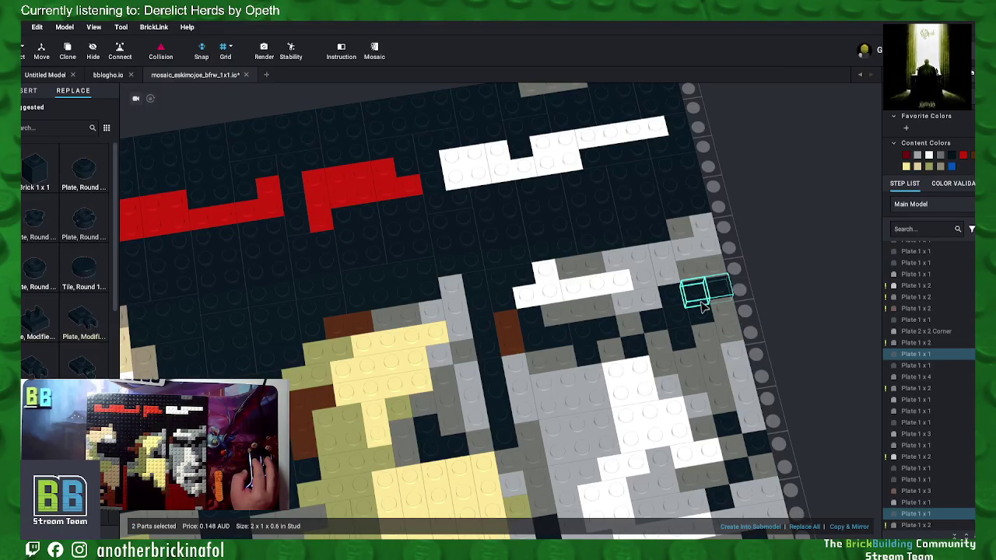
pyautogui.keyDown('ctrl'); pyautogui.click(706, 315); pyautogui.keyUp('ctrl')
pyautogui.rightClick(701, 298)
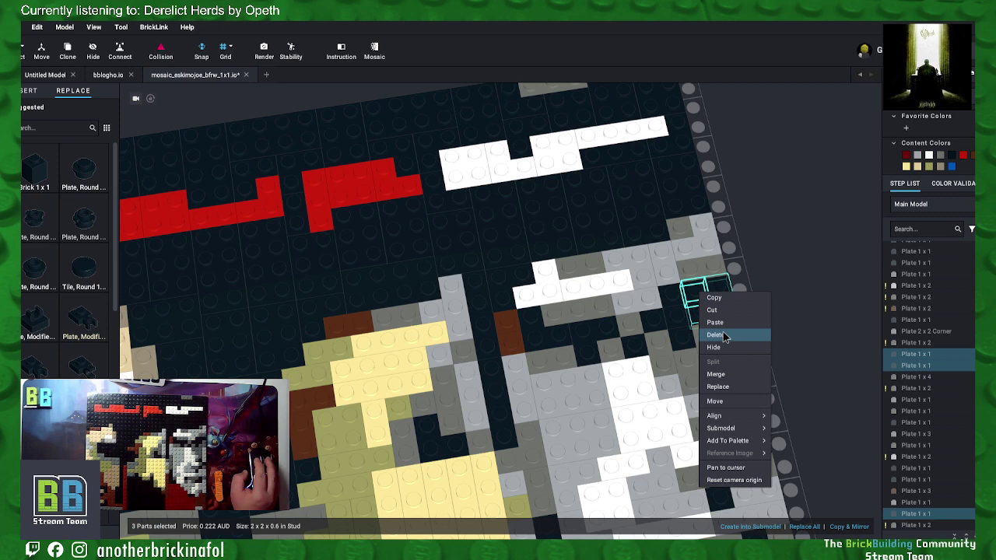
pyautogui.click(726, 374)
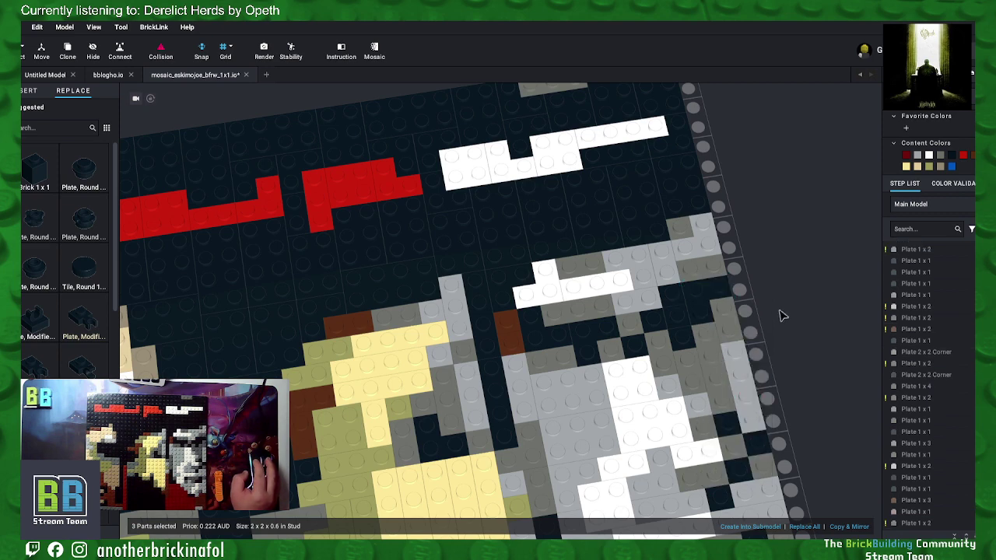
# Step: Merge the three dark 1x1 plates diagonally inward from that corner plate, above the right face's dark gray cheek, into a 2x2 corner plate
pyautogui.click(652, 321)
pyautogui.keyDown('ctrl'); pyautogui.click(677, 317); pyautogui.keyUp('ctrl')
pyautogui.rightClick(689, 330)
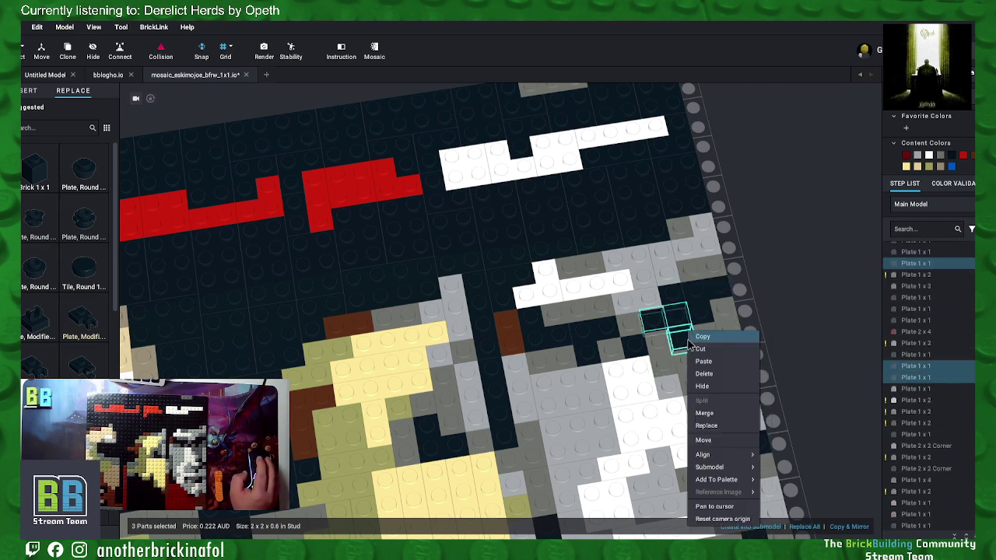
pyautogui.click(720, 405)
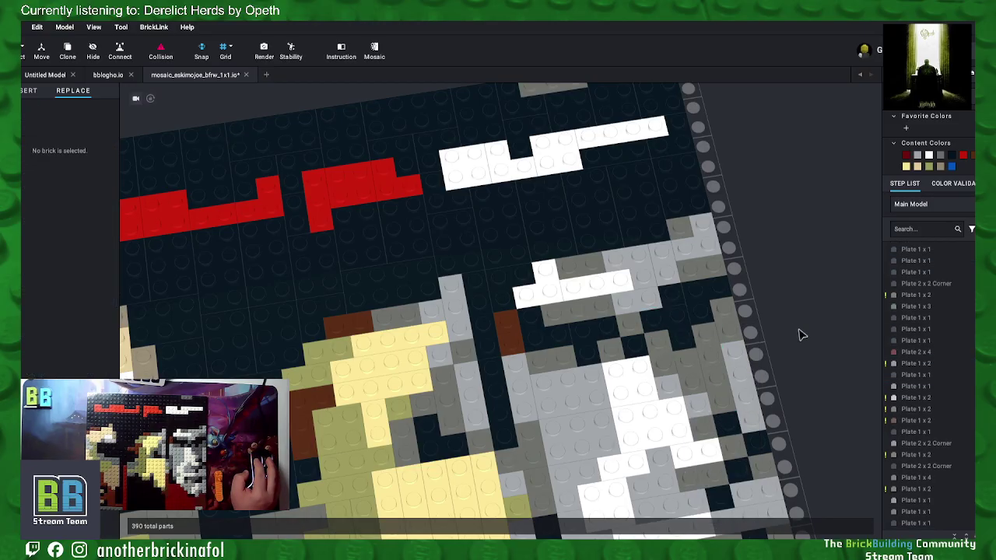
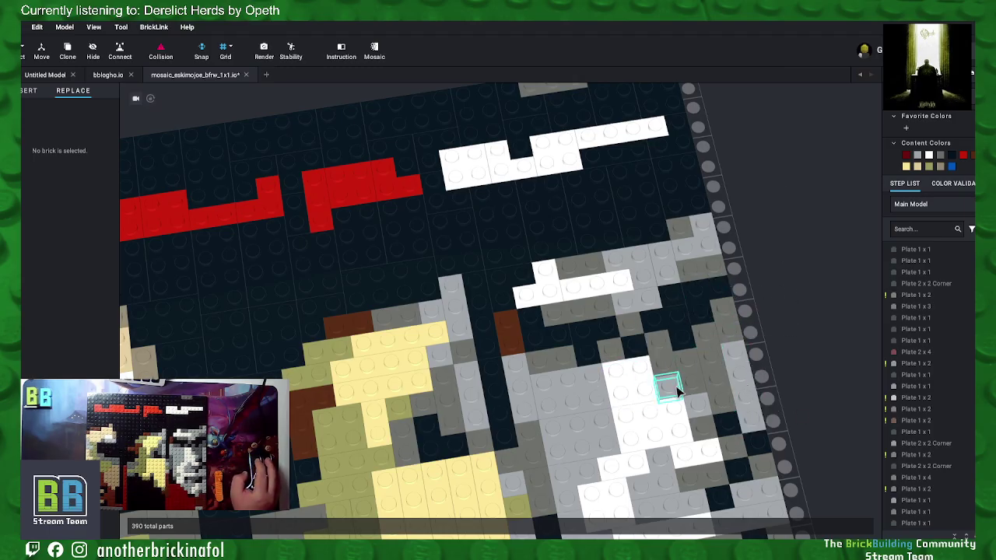
# Step: Merge the eight dark 1x1 plates at the mosaic's lower edge beside the large dark red block into a vertical 2x4 plate
pyautogui.moveTo(506, 459); pyautogui.dragTo(553, 370, button='middle')
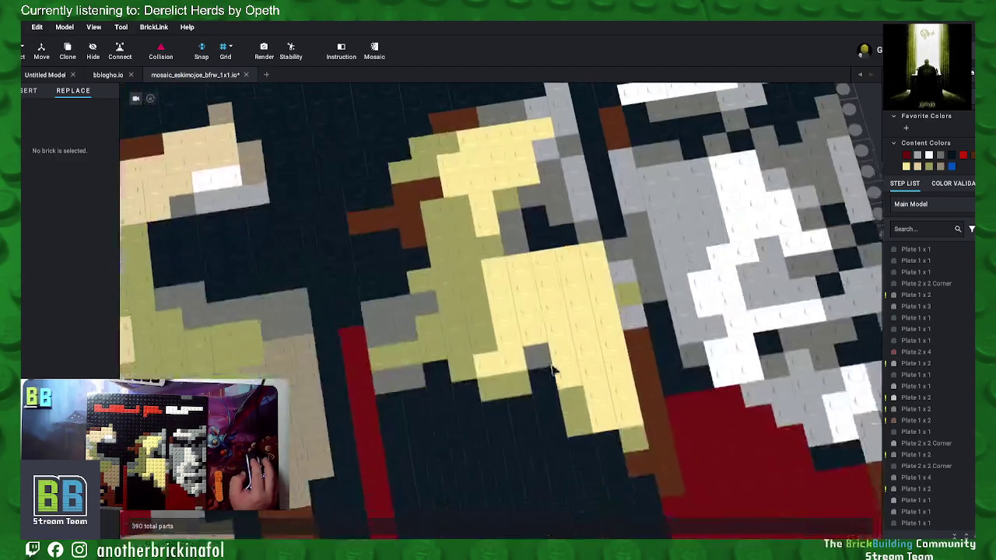
pyautogui.scroll(-2, 573, 396)
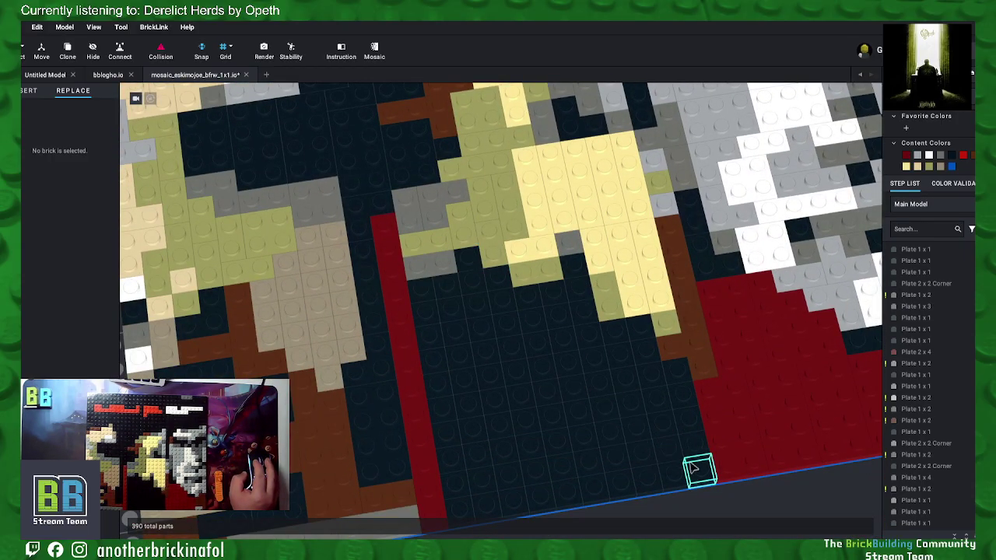
pyautogui.moveTo(700, 476)
pyautogui.mouseDown()
pyautogui.moveTo(678, 472)
pyautogui.moveTo(668, 414)
pyautogui.moveTo(681, 397)
pyautogui.mouseUp()
pyautogui.rightClick(687, 401)
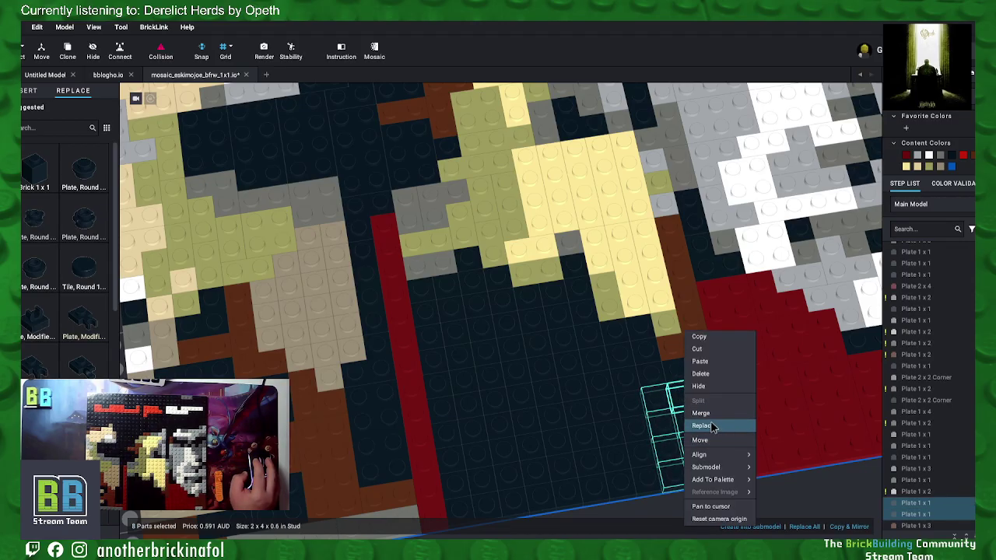
pyautogui.click(700, 413)
# Step: Merge the next two groups of eight dark 1x1 plates along the lower edge, heading toward the dark red stripe, into vertical 2x4 plates
pyautogui.moveTo(632, 408)
pyautogui.mouseDown()
pyautogui.moveTo(612, 412)
pyautogui.moveTo(637, 434)
pyautogui.moveTo(631, 456)
pyautogui.moveTo(654, 489)
pyautogui.mouseUp()
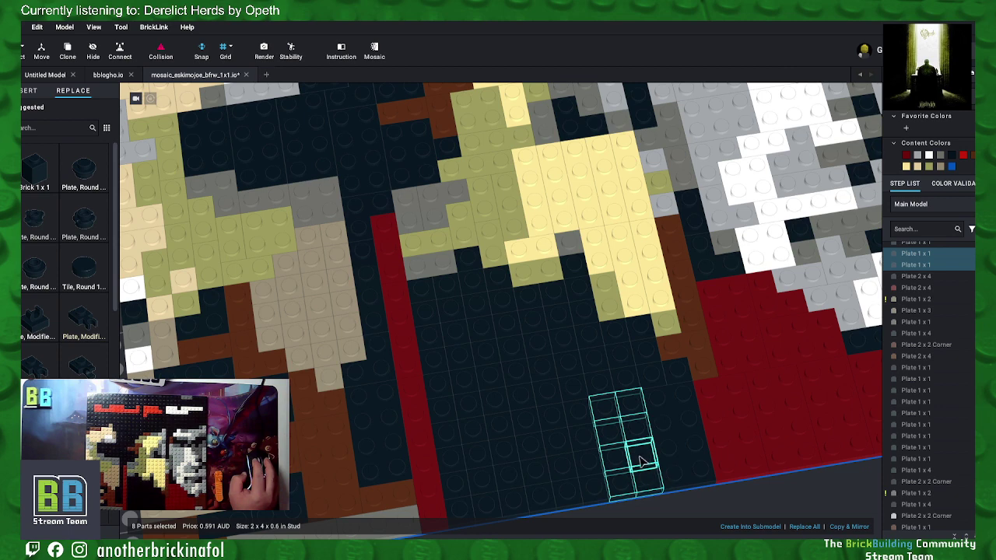
pyautogui.rightClick(643, 461)
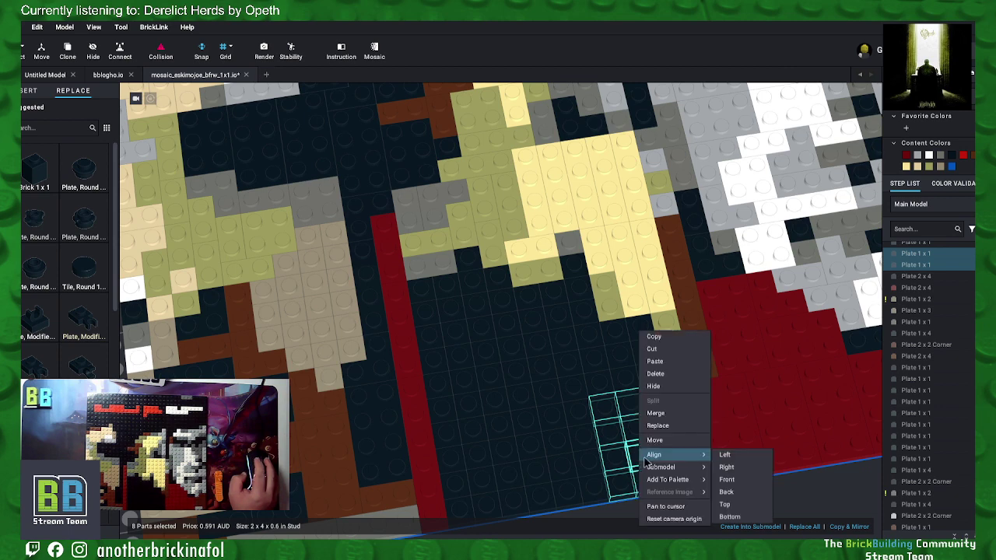
pyautogui.click(661, 414)
pyautogui.click(557, 420)
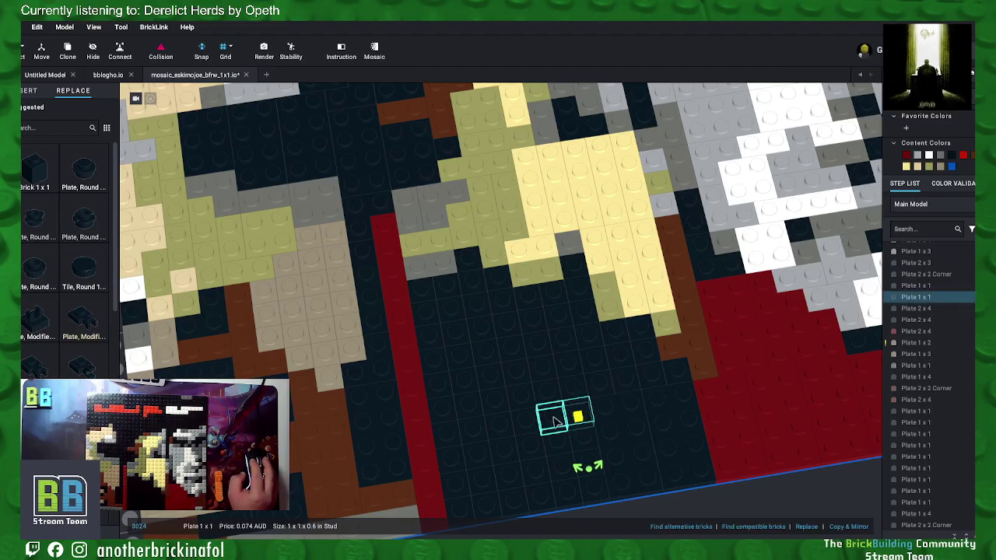
pyautogui.moveTo(557, 420)
pyautogui.mouseDown()
pyautogui.moveTo(561, 437)
pyautogui.moveTo(588, 439)
pyautogui.moveTo(567, 463)
pyautogui.moveTo(575, 494)
pyautogui.moveTo(596, 490)
pyautogui.mouseUp()
pyautogui.rightClick(598, 492)
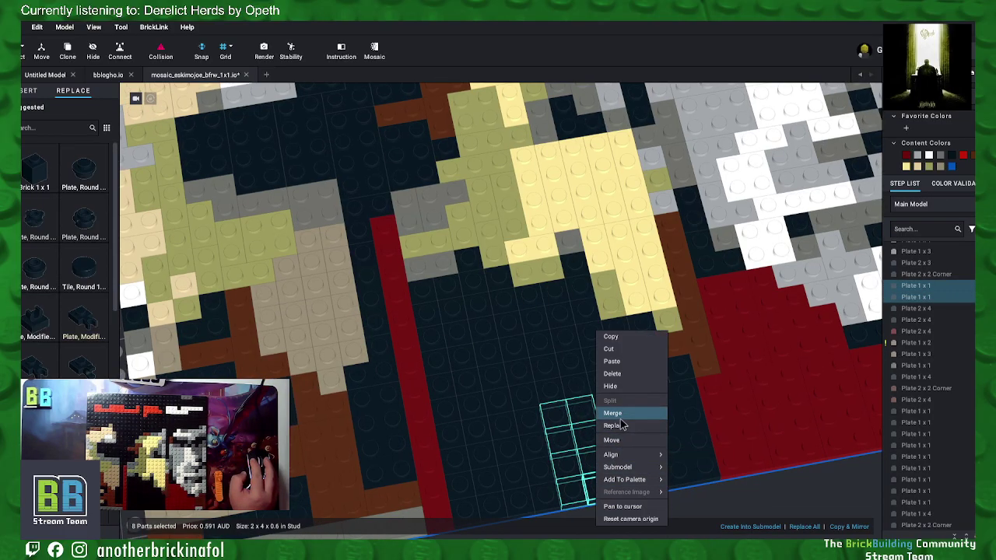
pyautogui.click(620, 415)
# Step: Merge the last sixteen dark 1x1 plates along the lower edge up to the dark red stripe into two vertical 2x4 plates
pyautogui.moveTo(527, 420); pyautogui.dragTo(549, 500)
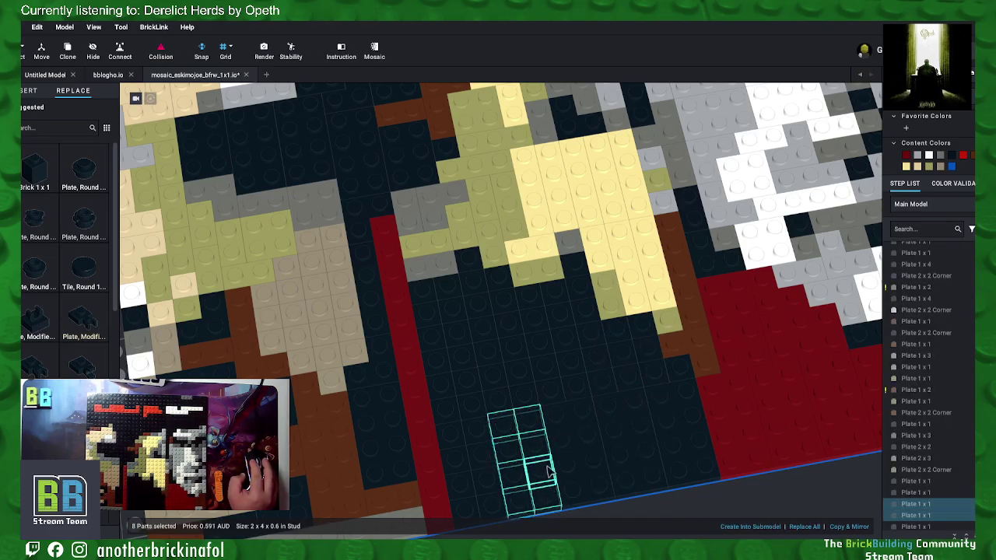
pyautogui.rightClick(549, 471)
pyautogui.click(561, 420)
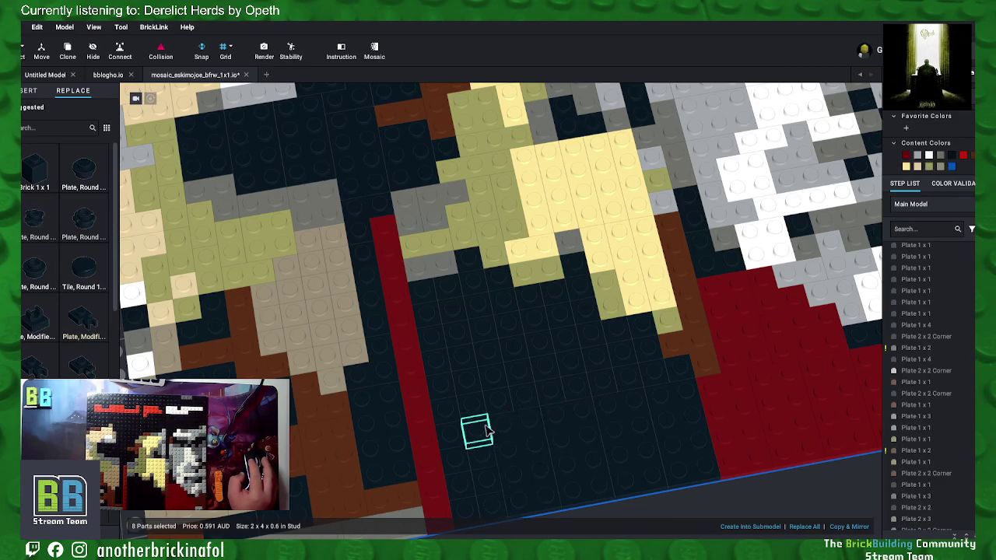
pyautogui.moveTo(486, 431)
pyautogui.mouseDown()
pyautogui.moveTo(460, 442)
pyautogui.moveTo(484, 458)
pyautogui.moveTo(470, 514)
pyautogui.mouseUp()
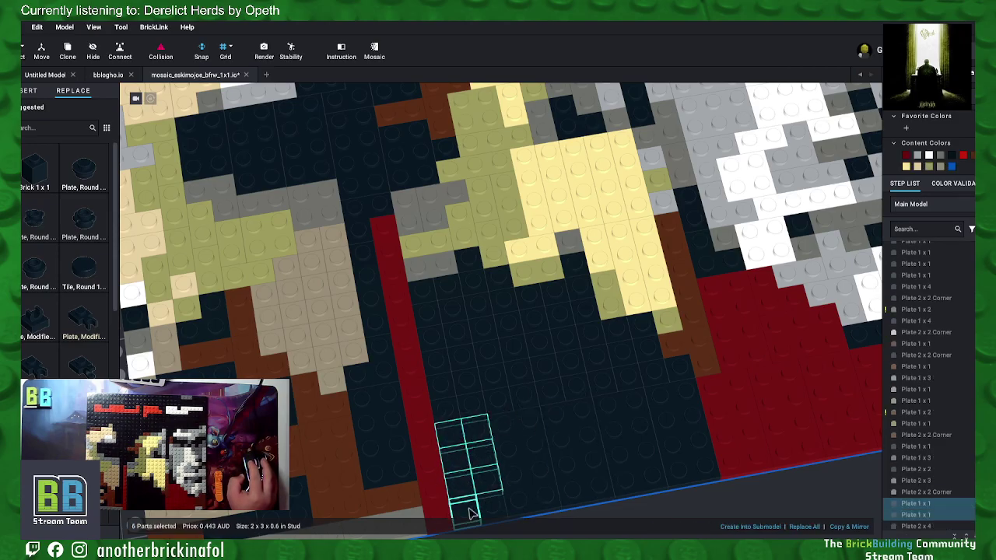
pyautogui.rightClick(490, 484)
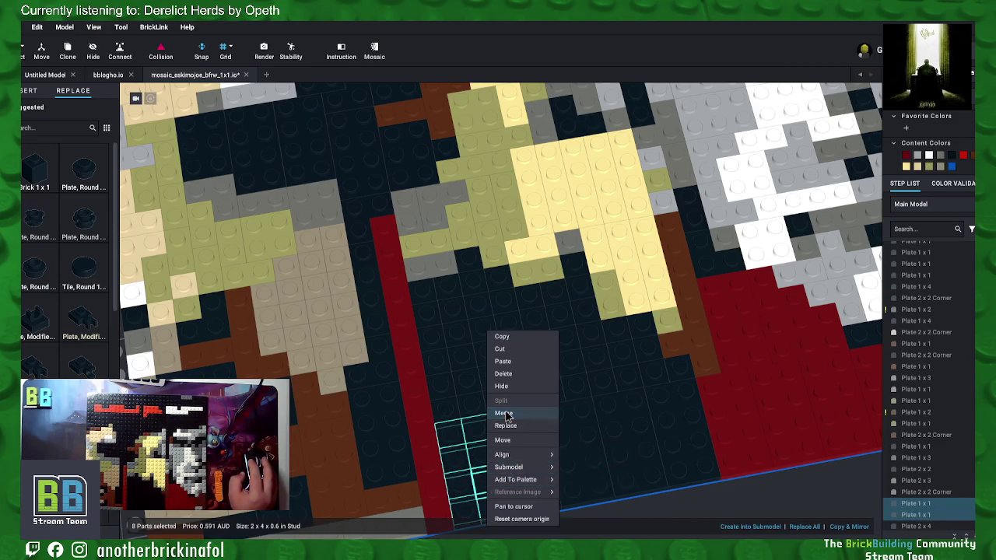
pyautogui.click(514, 416)
# Step: Merge eight dark 1x1 plates higher along the dark red stripe into a vertical 2x4 plate, and three beside the gray chin plates into a 2x2 corner
pyautogui.moveTo(463, 403)
pyautogui.mouseDown()
pyautogui.moveTo(442, 394)
pyautogui.moveTo(463, 399)
pyautogui.moveTo(471, 383)
pyautogui.moveTo(442, 369)
pyautogui.moveTo(463, 358)
pyautogui.moveTo(439, 342)
pyautogui.mouseUp()
pyautogui.rightClick(460, 340)
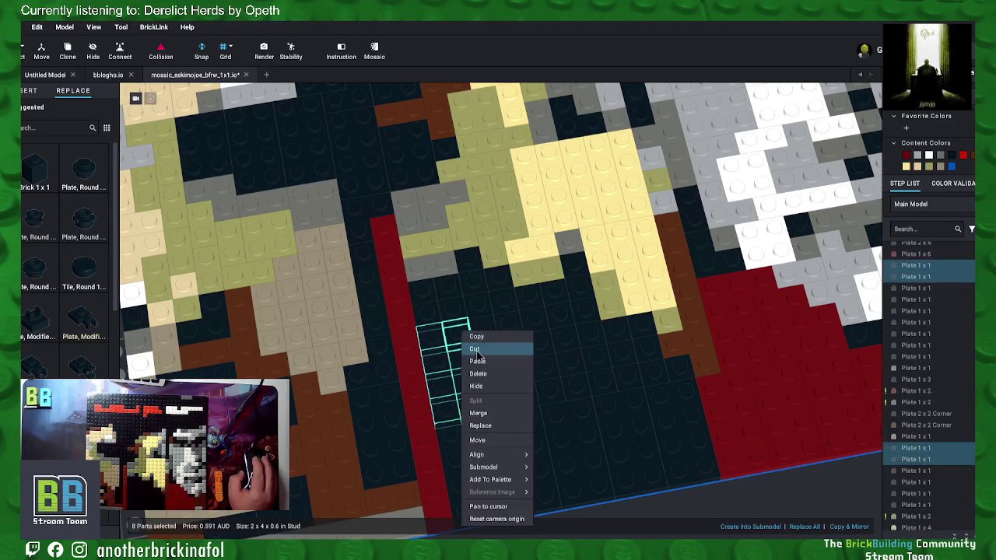
pyautogui.click(501, 413)
pyautogui.moveTo(473, 265); pyautogui.dragTo(501, 284)
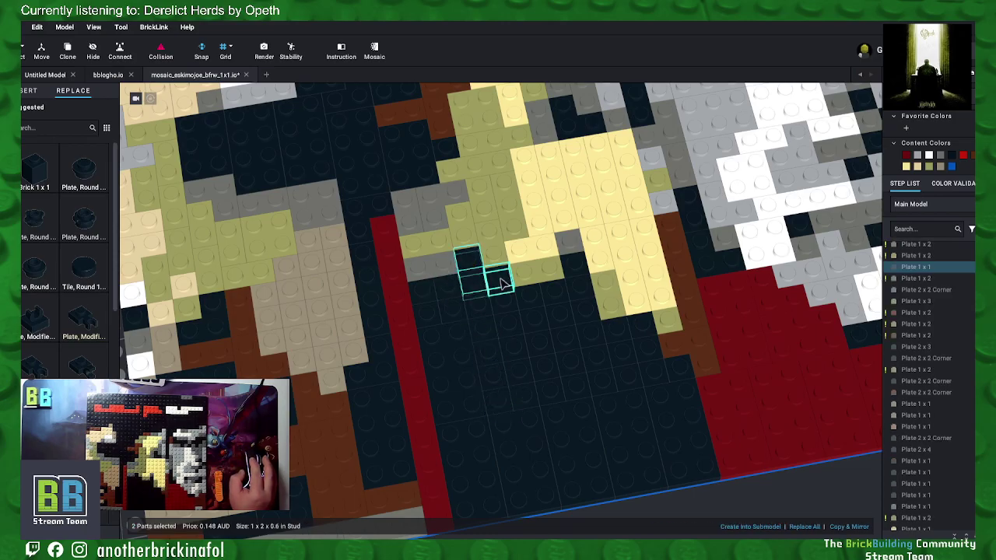
pyautogui.rightClick(500, 285)
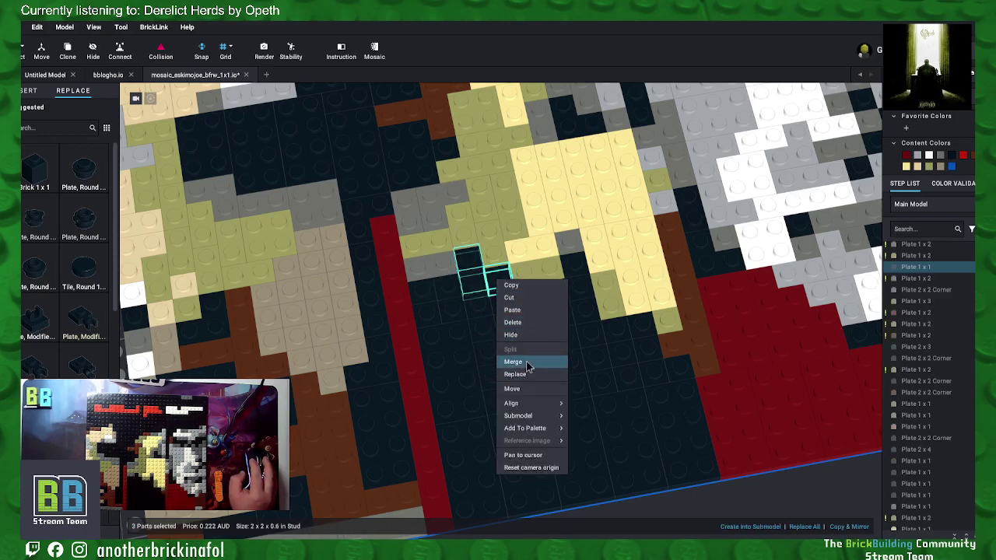
pyautogui.click(512, 388)
# Step: Merge the six dark 1x1 plates beside the upper 2x4 plate along the dark red stripe into a vertical 2x3 plate
pyautogui.click(504, 400)
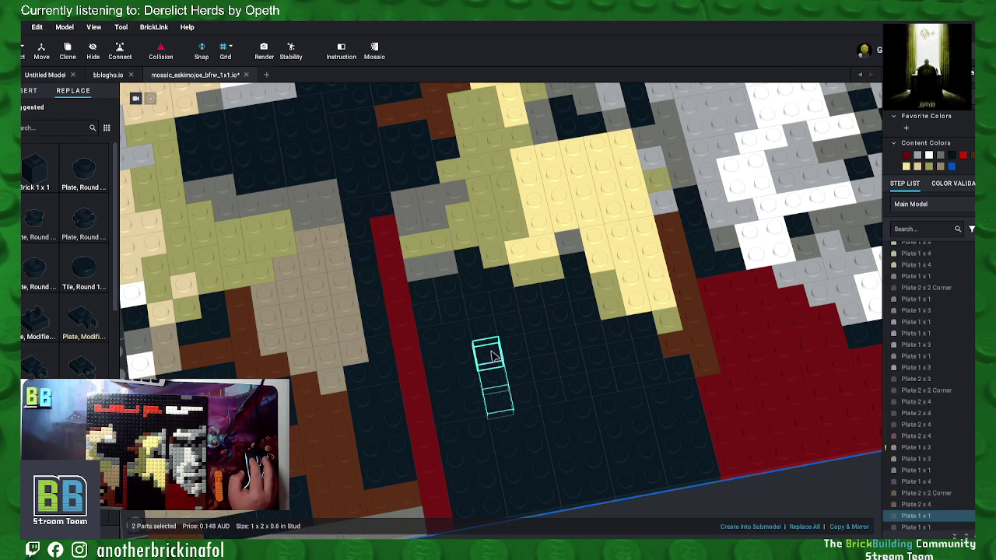
pyautogui.keyDown('ctrl'); pyautogui.click(533, 376); pyautogui.keyUp('ctrl')
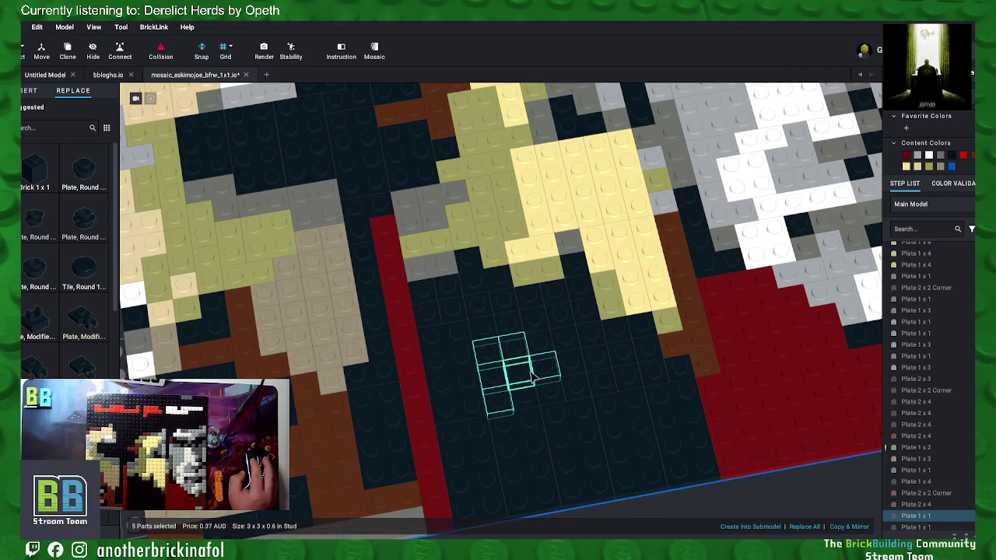
pyautogui.keyDown('ctrl'); pyautogui.click(519, 393); pyautogui.keyUp('ctrl')
pyautogui.rightClick(527, 399)
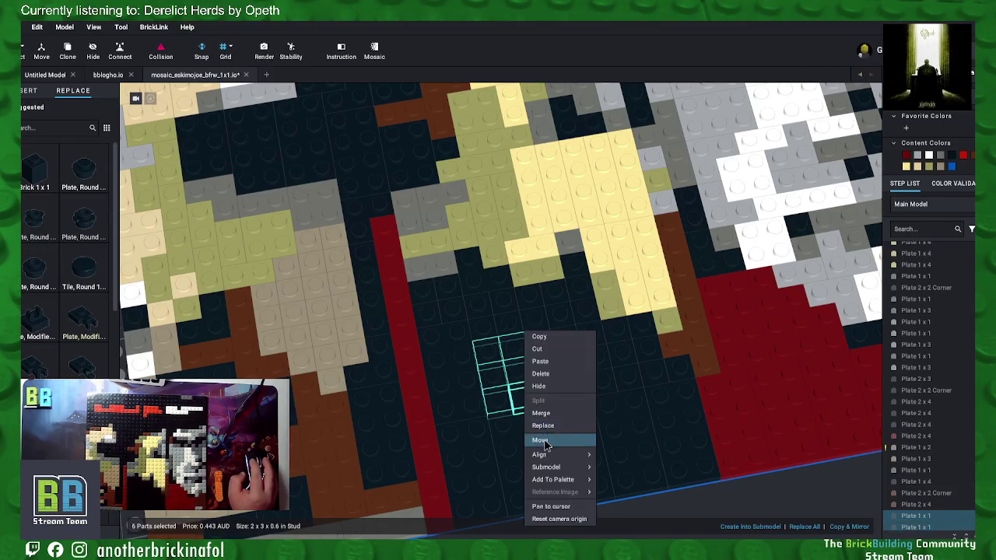
pyautogui.click(542, 413)
# Step: Merge the eight dark 1x1 plates directly above that 2x3 plate, below the middle face's olive chin, into a horizontal 2x4 plate
pyautogui.moveTo(578, 411); pyautogui.dragTo(649, 342)
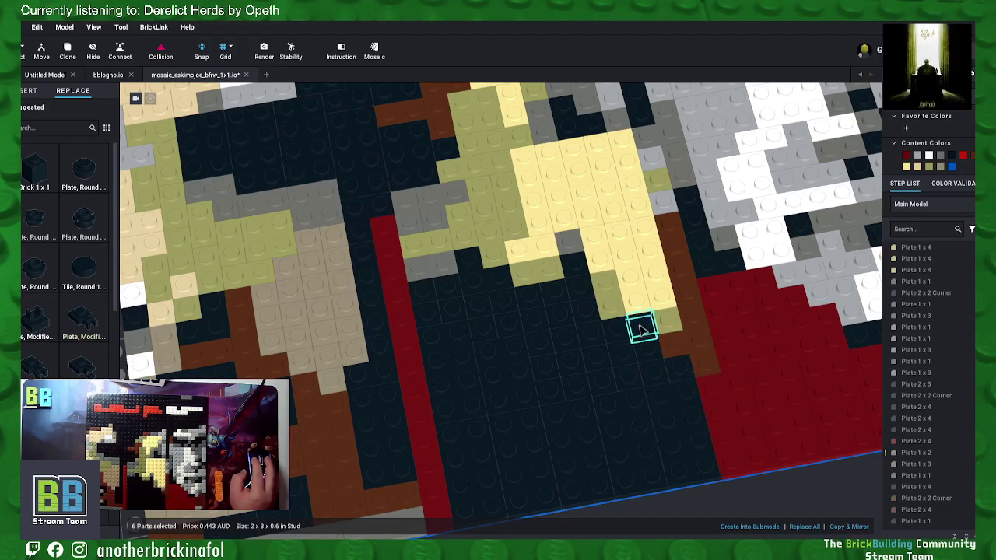
pyautogui.click(504, 301)
pyautogui.click(479, 303)
pyautogui.keyDown('ctrl'); pyautogui.click(484, 328); pyautogui.keyUp('ctrl')
pyautogui.keyDown('ctrl'); pyautogui.click(504, 300); pyautogui.keyUp('ctrl')
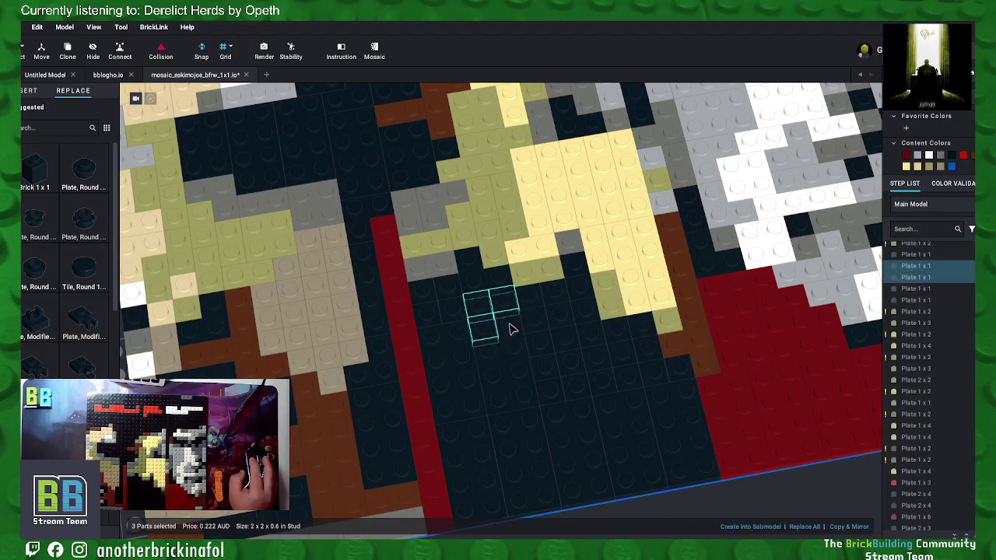
pyautogui.keyDown('ctrl'); pyautogui.click(530, 319); pyautogui.keyUp('ctrl')
pyautogui.keyDown('ctrl'); pyautogui.click(545, 308); pyautogui.keyUp('ctrl')
pyautogui.keyDown('ctrl'); pyautogui.click(560, 302); pyautogui.keyUp('ctrl')
pyautogui.rightClick(557, 319)
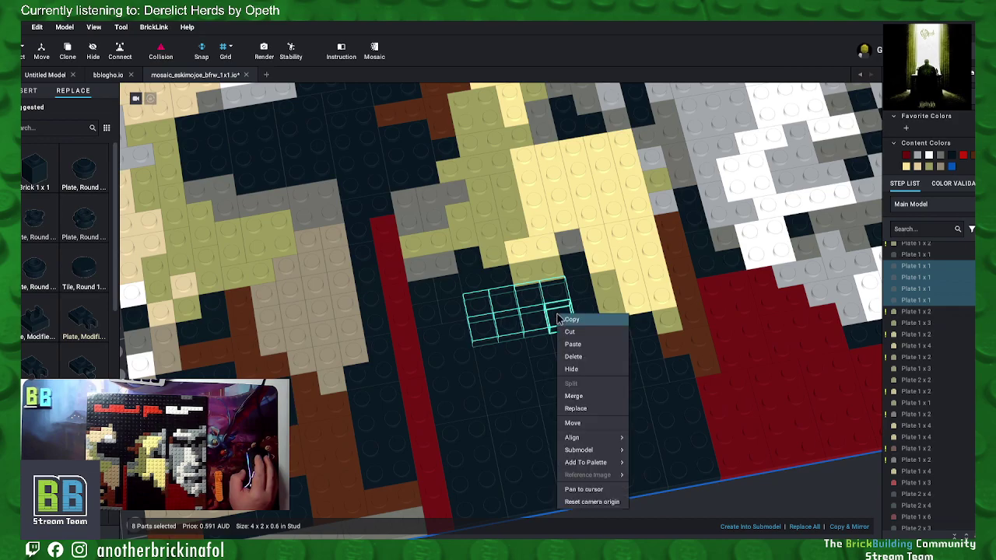
pyautogui.click(576, 396)
# Step: Merge the four dark 1x1 plates between the dark red stripe and the horizontal 2x4 plate into a 2x2 plate
pyautogui.click(456, 311)
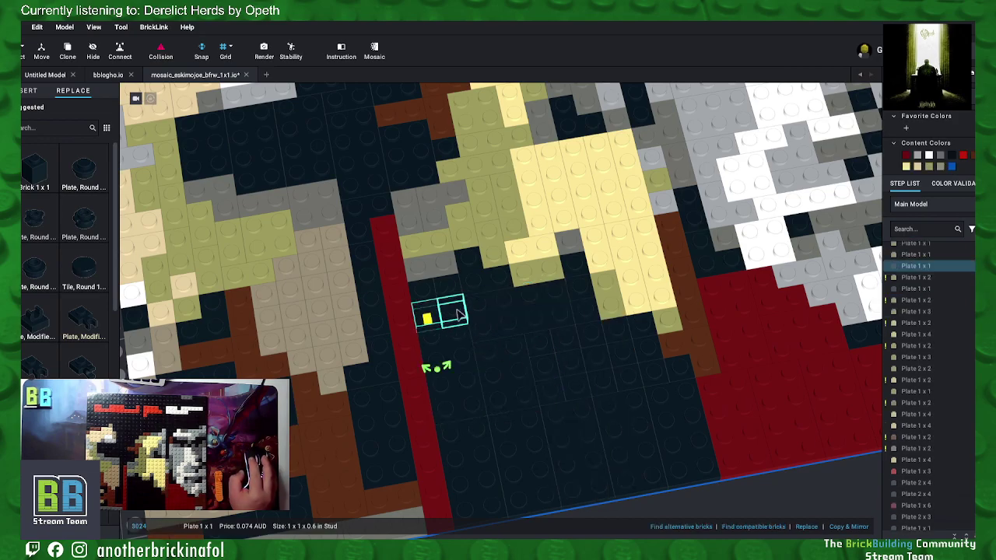
pyautogui.keyDown('ctrl'); pyautogui.click(445, 296); pyautogui.keyUp('ctrl')
pyautogui.rightClick(435, 295)
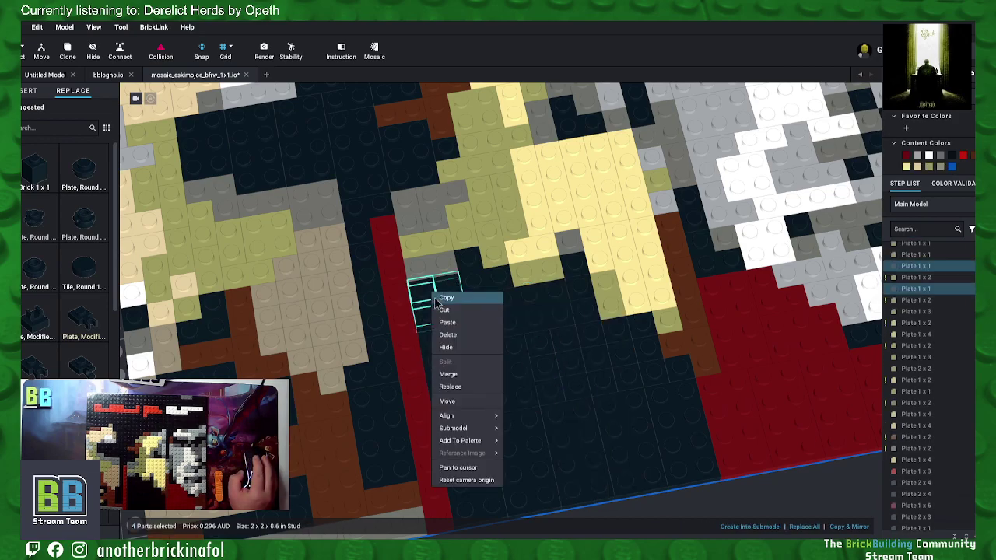
pyautogui.click(459, 378)
# Step: Merge the six dark 1x1 plates below the far end of the horizontal 2x4 plate into a vertical 2x3 plate
pyautogui.click(554, 343)
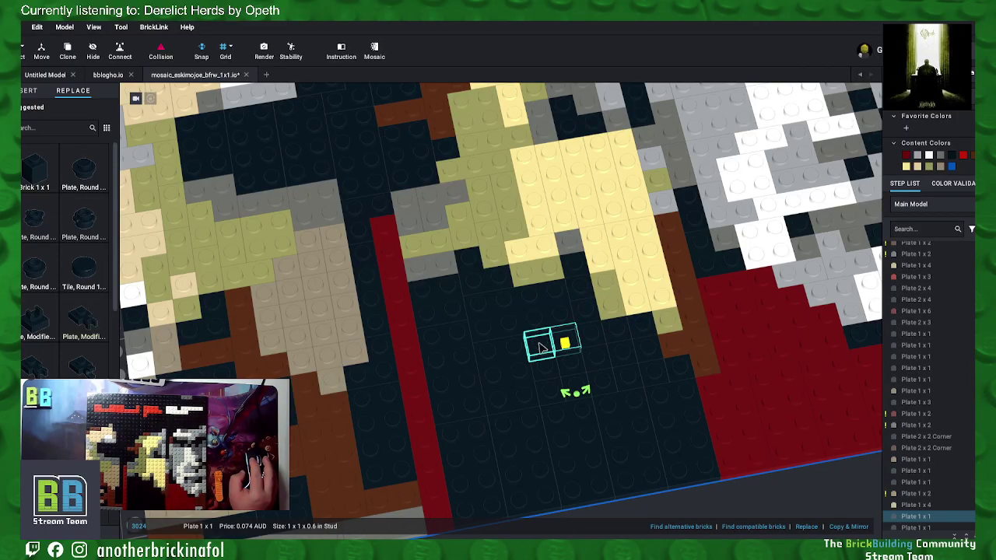
pyautogui.keyDown('ctrl'); pyautogui.click(537, 362); pyautogui.keyUp('ctrl')
pyautogui.keyDown('ctrl'); pyautogui.click(574, 372); pyautogui.keyUp('ctrl')
pyautogui.keyDown('ctrl'); pyautogui.click(551, 386); pyautogui.keyUp('ctrl')
pyautogui.keyDown('ctrl'); pyautogui.click(577, 393); pyautogui.keyUp('ctrl')
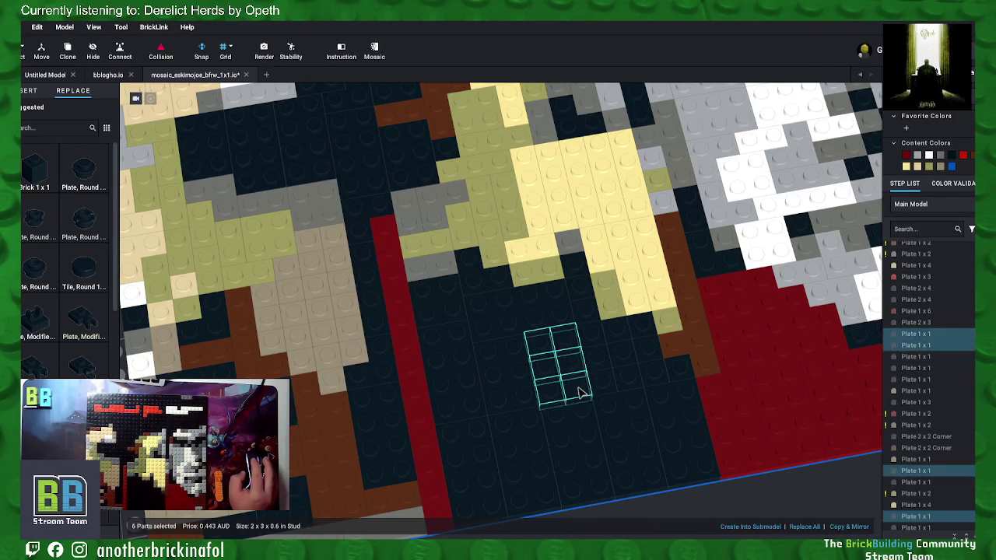
pyautogui.rightClick(582, 393)
pyautogui.click(596, 413)
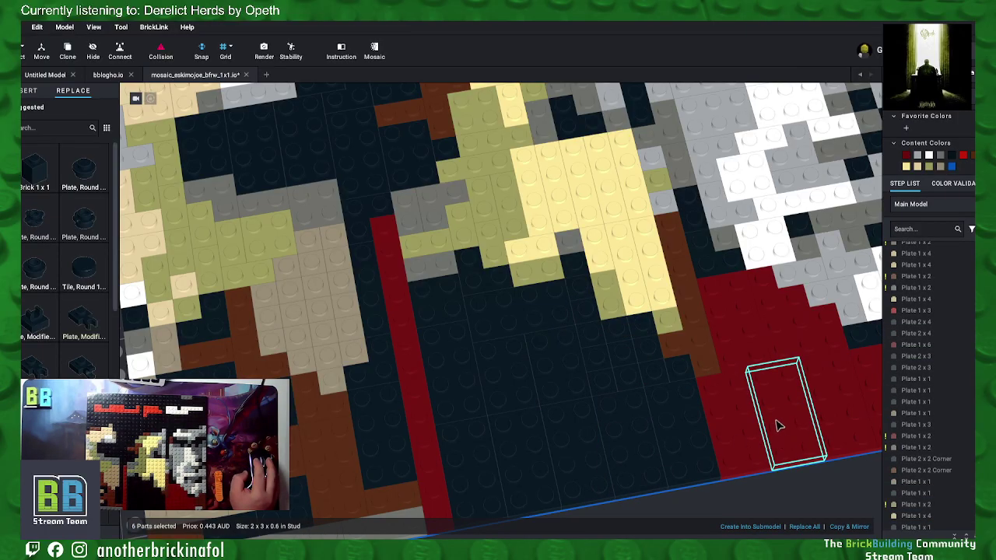
# Step: Merge three dark 1x1 plates below the neck's brown edge into a 2x2 corner plate, and the three diagonally beside them into another
pyautogui.click(675, 367)
pyautogui.keyDown('ctrl'); pyautogui.click(652, 356); pyautogui.keyUp('ctrl')
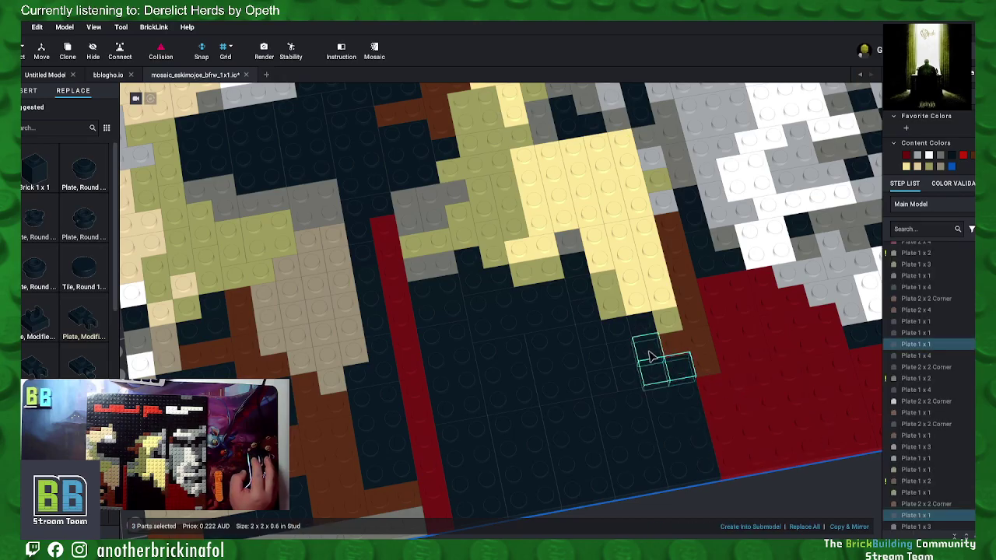
pyautogui.rightClick(652, 357)
pyautogui.click(662, 411)
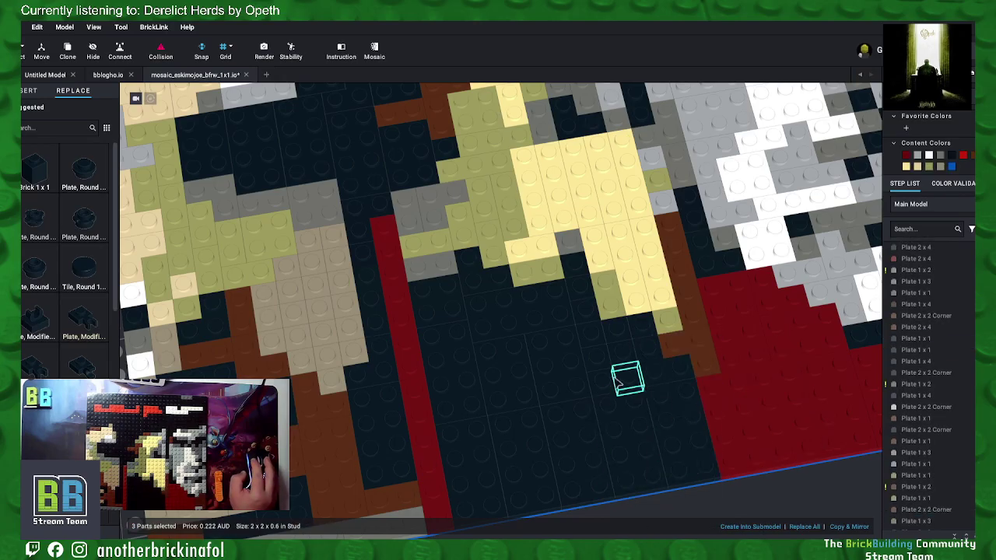
pyautogui.click(627, 381)
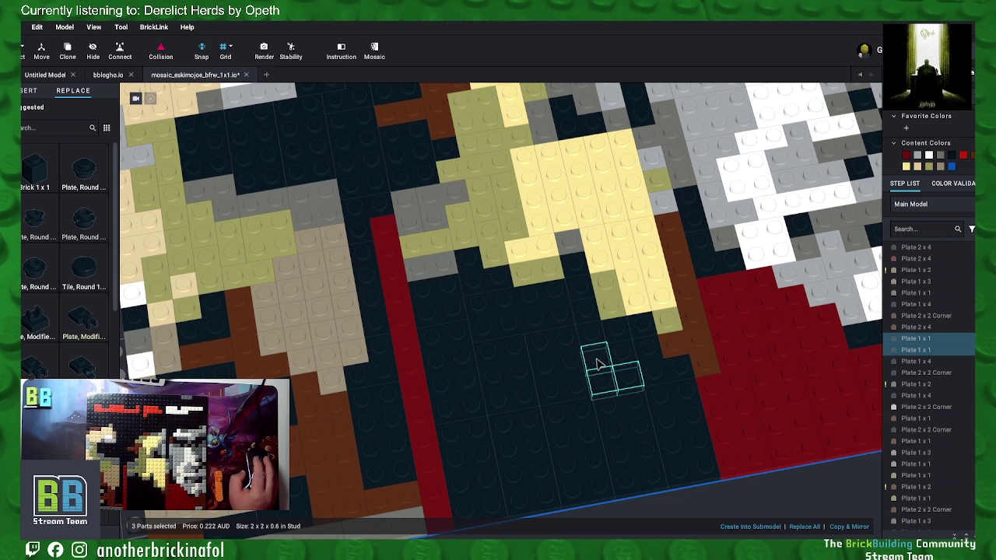
pyautogui.rightClick(597, 364)
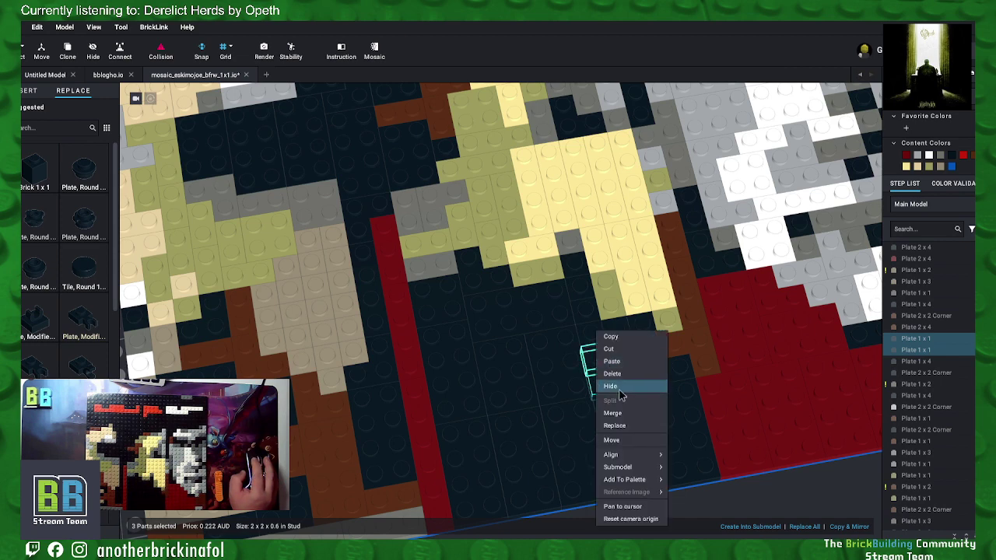
pyautogui.click(618, 413)
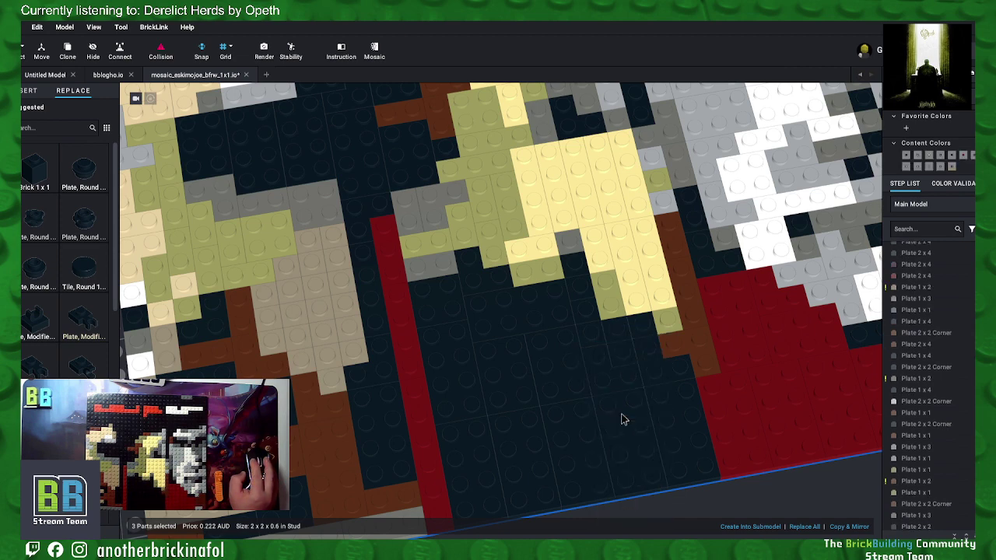
# Step: Merge the three dark 1x1 plates under the neck's olive edge into a 2x2 corner plate, and the four below the gray throat plate into a vertical 1x4
pyautogui.rightClick(633, 328)
pyautogui.click(652, 407)
pyautogui.moveTo(614, 358)
pyautogui.mouseDown()
pyautogui.moveTo(596, 342)
pyautogui.moveTo(584, 268)
pyautogui.mouseUp()
pyautogui.rightClick(582, 269)
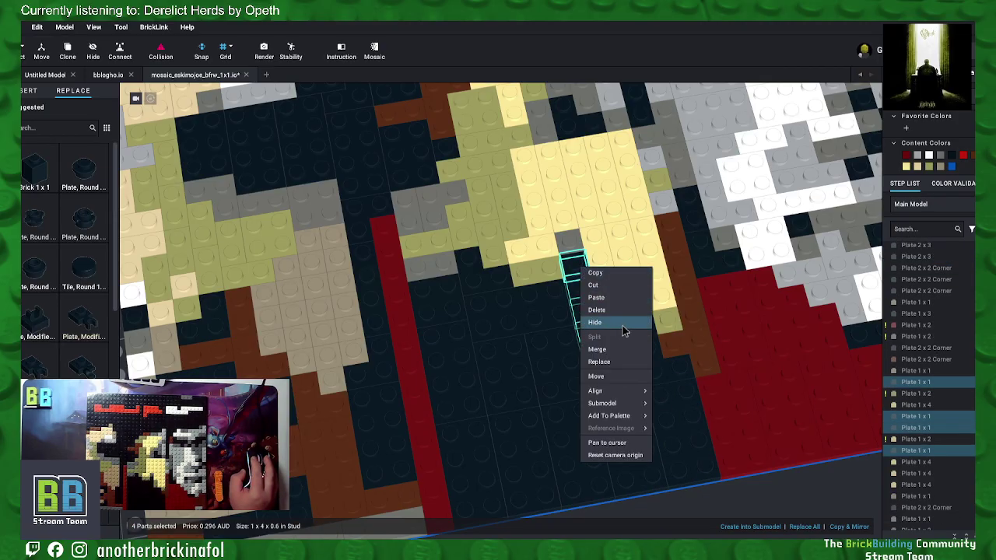
pyautogui.click(623, 331)
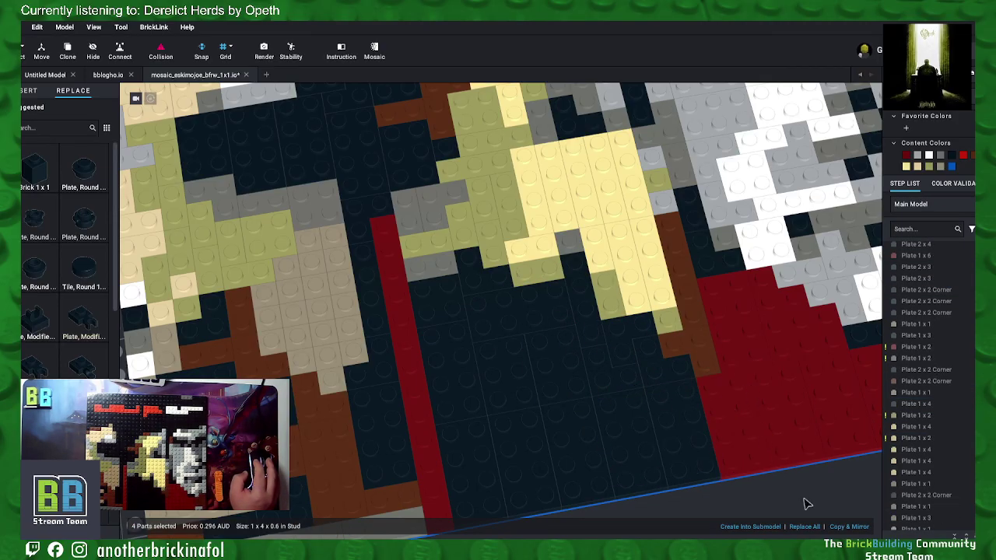
pyautogui.click(767, 486)
pyautogui.moveTo(521, 408); pyautogui.dragTo(580, 393, button='middle')
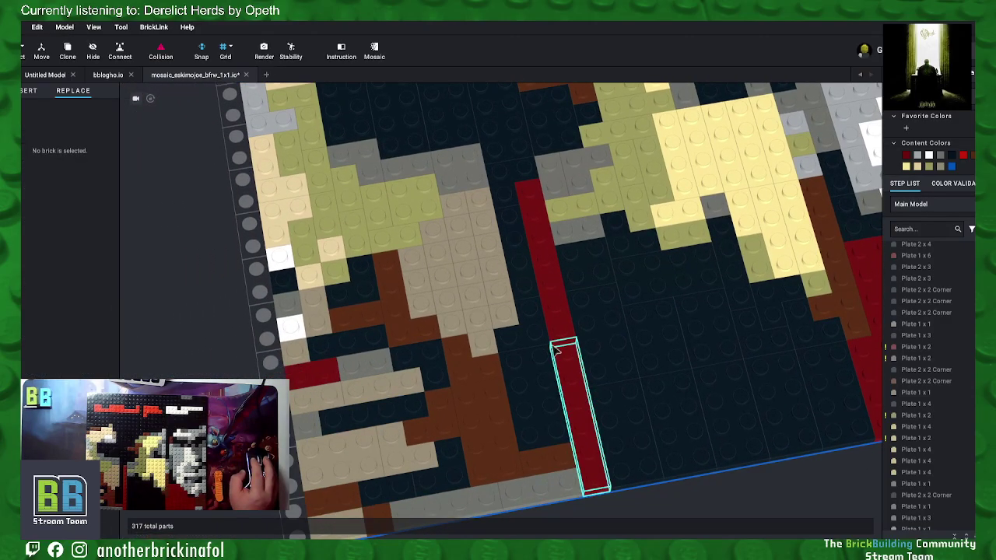
pyautogui.moveTo(478, 344); pyautogui.dragTo(429, 305, button='middle')
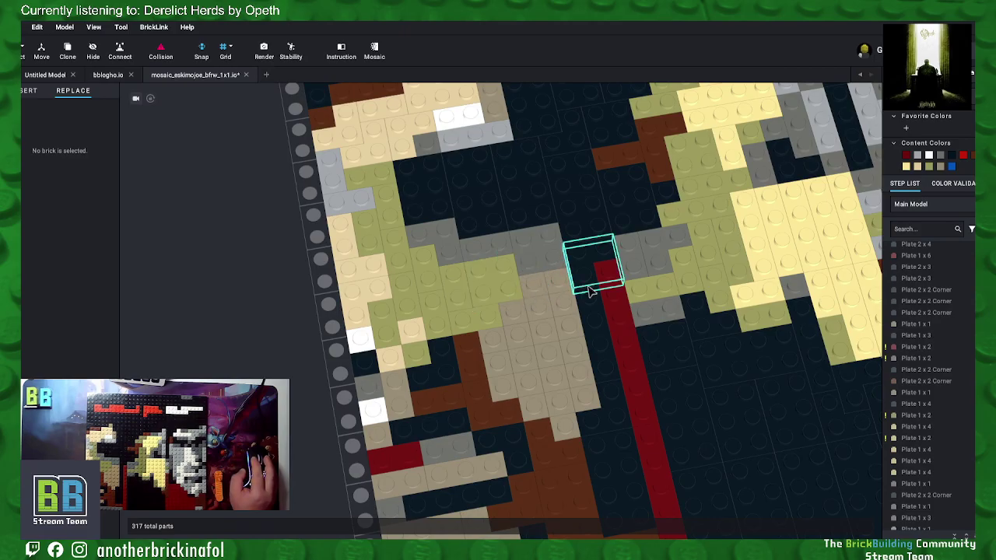
pyautogui.moveTo(588, 287); pyautogui.dragTo(571, 348, button='middle')
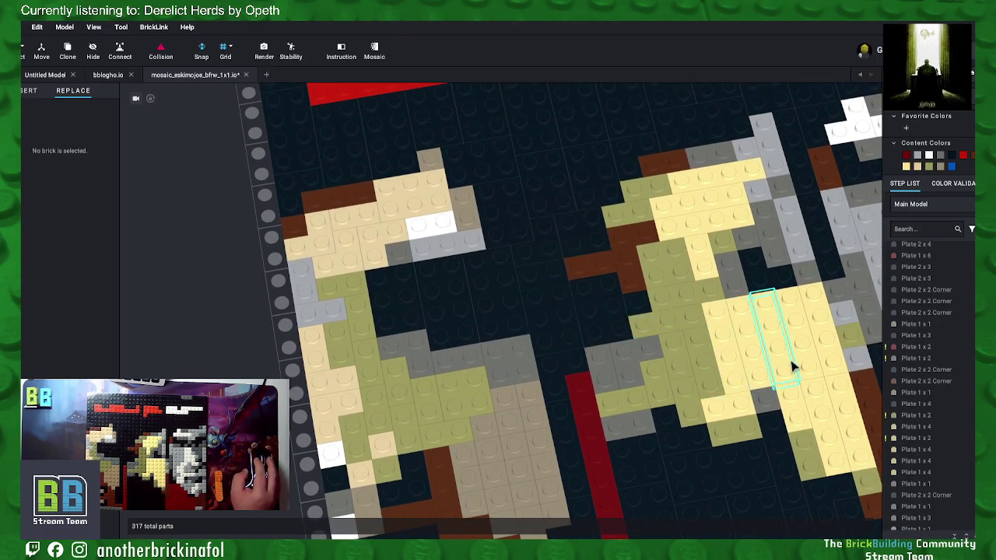
# Step: Merge the two brown 1x1 plates at the outer end of the gray-white face's brow into a vertical 1x2 plate
pyautogui.moveTo(792, 361); pyautogui.dragTo(746, 413, button='middle')
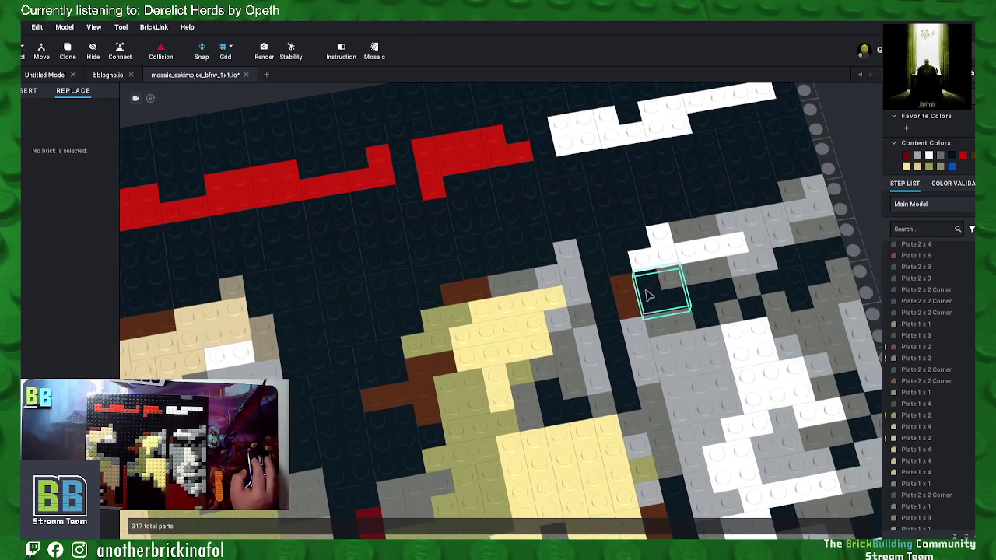
pyautogui.click(624, 286)
pyautogui.keyDown('ctrl'); pyautogui.click(626, 306); pyautogui.keyUp('ctrl')
pyautogui.rightClick(625, 305)
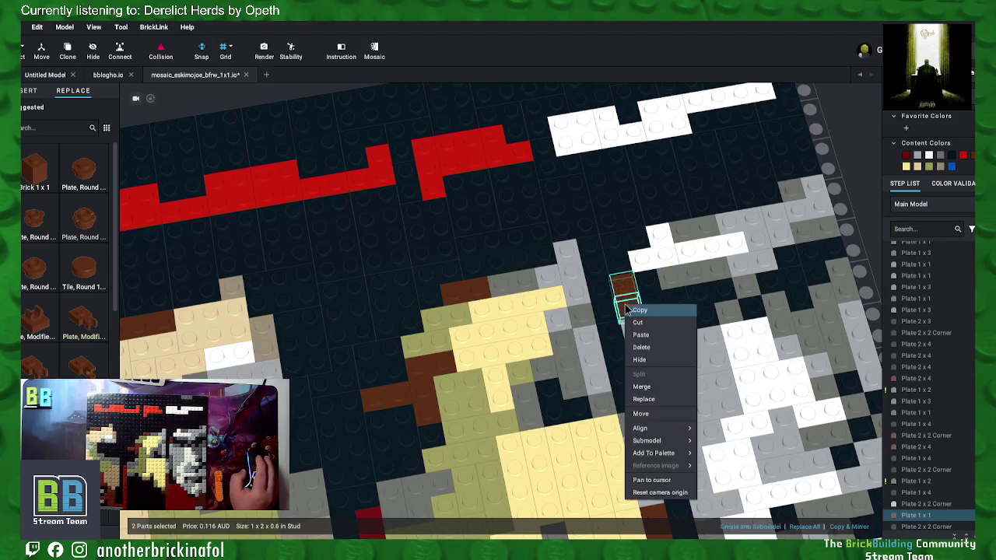
pyautogui.click(643, 387)
# Step: Examine the lettering, the faces and the dark background of the mosaic for 1x1 plates still left unmerged
pyautogui.moveTo(817, 356); pyautogui.dragTo(794, 321, button='middle')
pyautogui.moveTo(771, 379); pyautogui.dragTo(711, 289, button='middle')
pyautogui.moveTo(640, 240); pyautogui.dragTo(664, 291, button='middle')
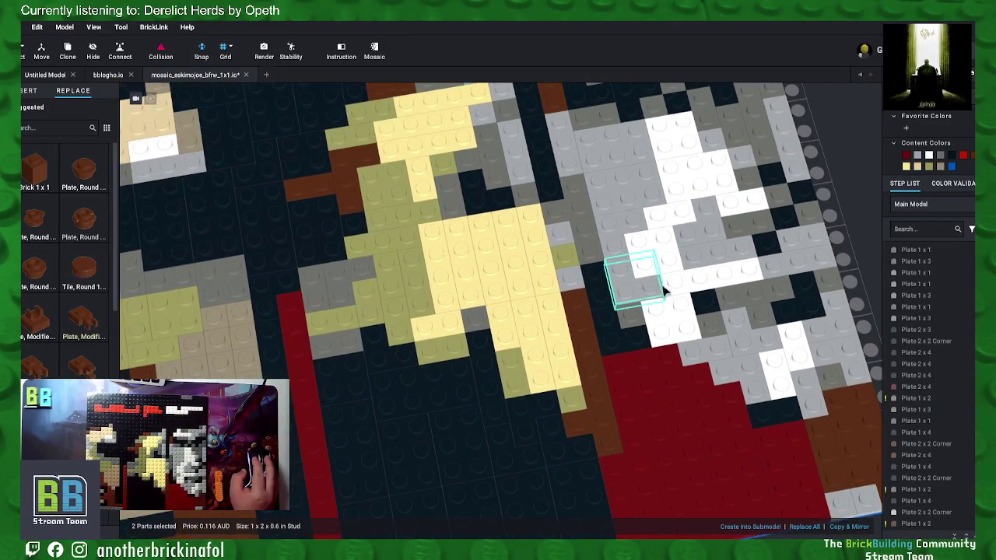
pyautogui.moveTo(559, 233); pyautogui.dragTo(562, 352, button='middle')
pyautogui.scroll(2, 699, 299)
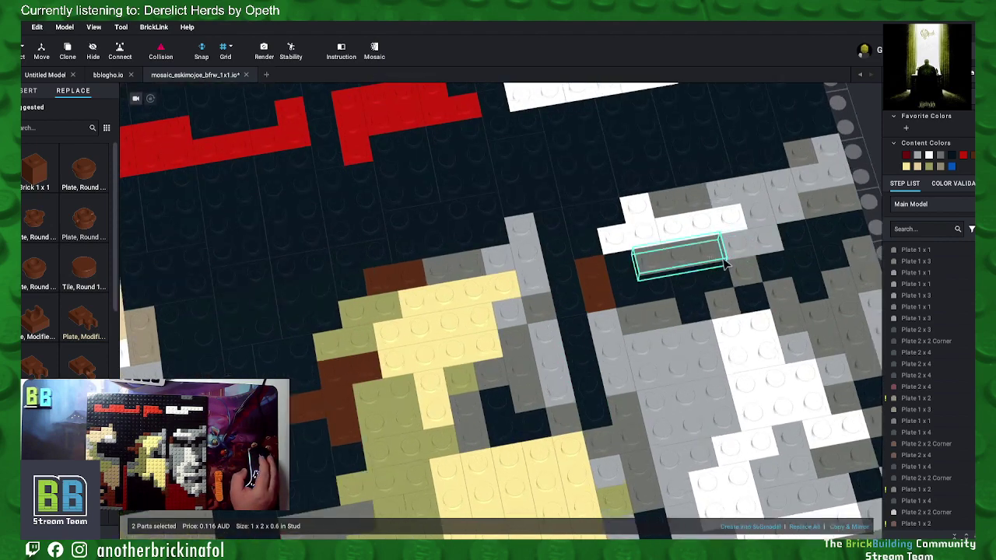
pyautogui.moveTo(821, 150); pyautogui.dragTo(715, 346, button='middle')
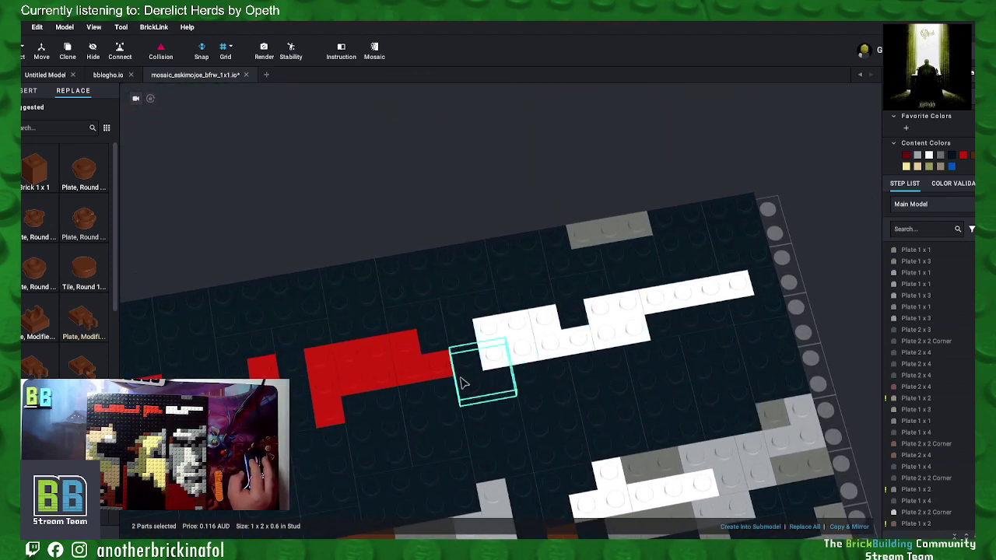
pyautogui.moveTo(462, 380); pyautogui.dragTo(643, 285, button='middle')
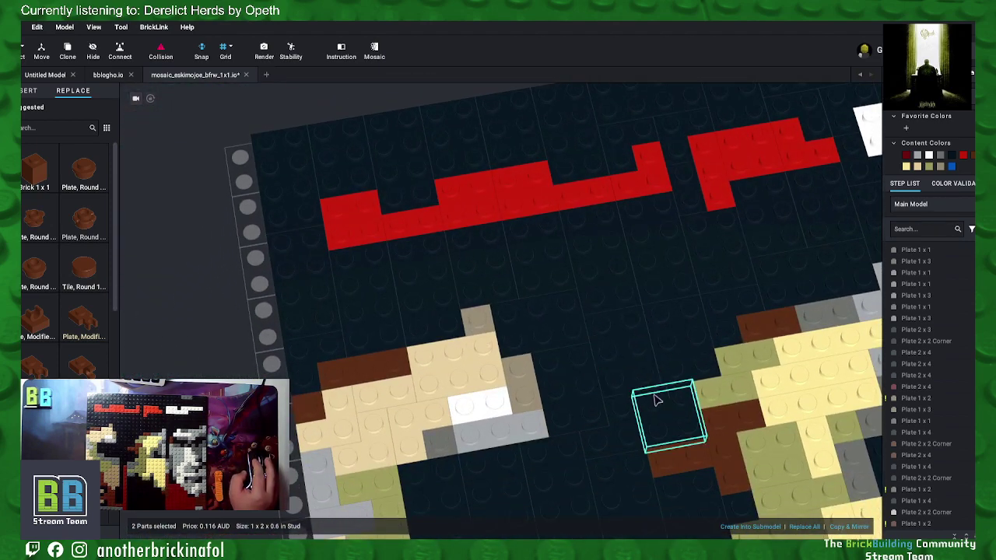
pyautogui.moveTo(658, 402); pyautogui.dragTo(660, 325, button='middle')
pyautogui.moveTo(719, 418); pyautogui.dragTo(706, 334, button='middle')
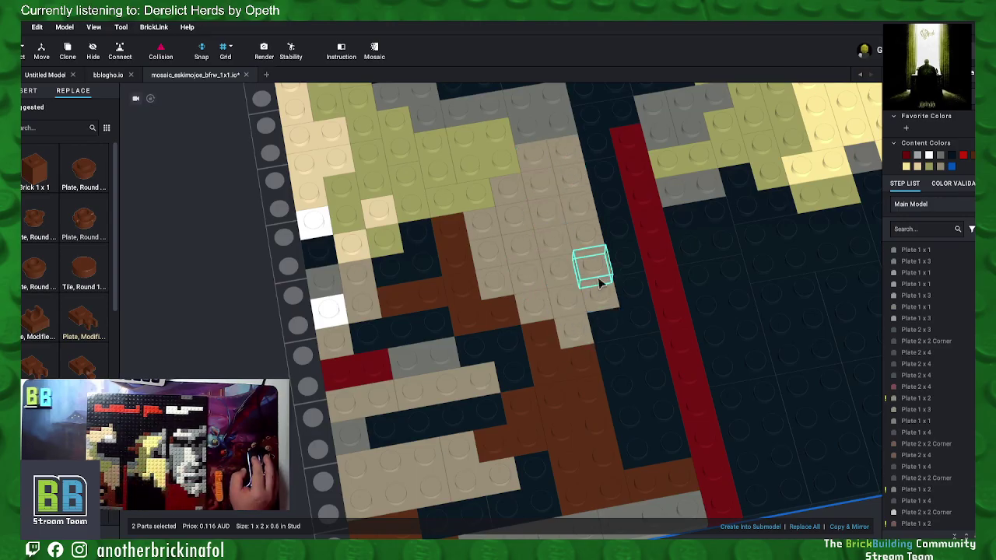
pyautogui.moveTo(580, 215); pyautogui.dragTo(583, 239, button='middle')
pyautogui.click(258, 287)
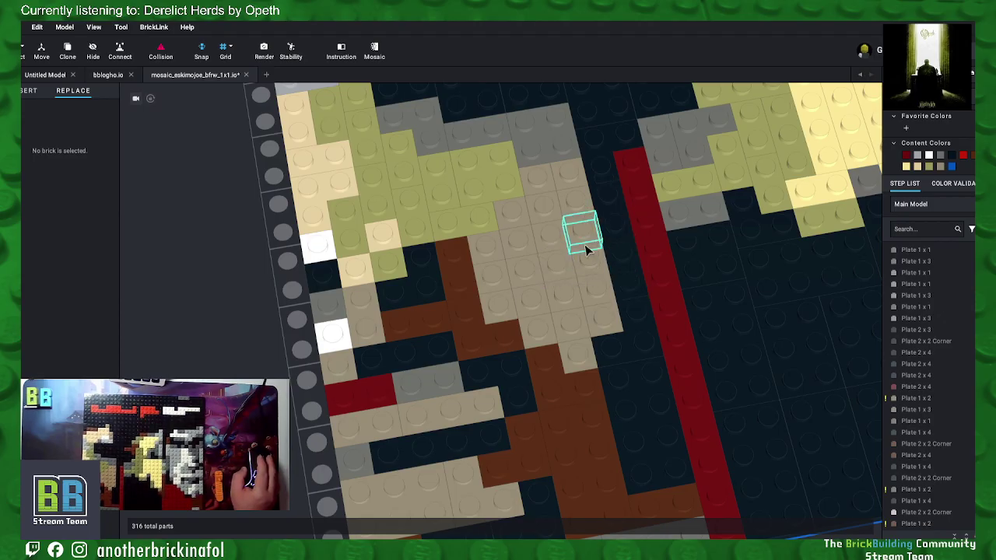
# Step: Merge the three dark tan 1x1 plates at the lower tip of the first face's dark tan block into a 2x2 corner plate
pyautogui.click(575, 358)
pyautogui.keyDown('ctrl'); pyautogui.click(571, 330); pyautogui.keyUp('ctrl')
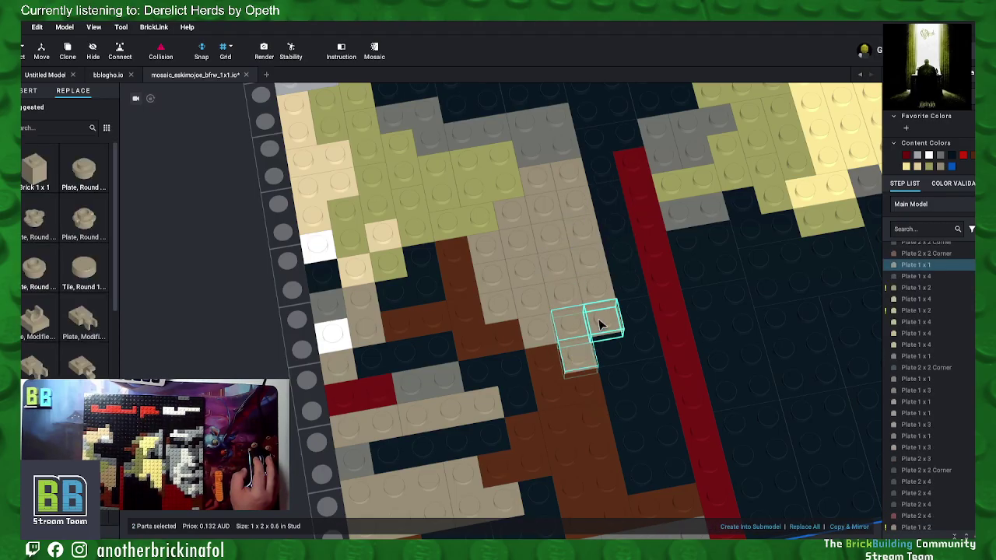
pyautogui.rightClick(605, 320)
pyautogui.click(632, 403)
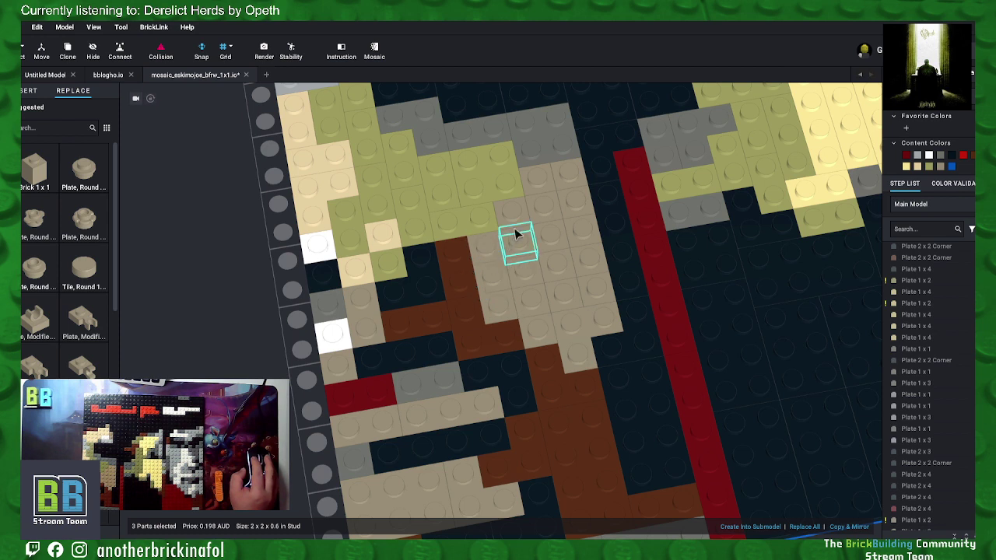
# Step: Merge the six dark tan 1x1 plates directly below the gray plates of the first face into a vertical 2x3 plate
pyautogui.click(533, 189)
pyautogui.keyDown('ctrl'); pyautogui.click(542, 212); pyautogui.keyUp('ctrl')
pyautogui.keyDown('ctrl'); pyautogui.click(552, 236); pyautogui.keyUp('ctrl')
pyautogui.keyDown('ctrl'); pyautogui.click(582, 231); pyautogui.keyUp('ctrl')
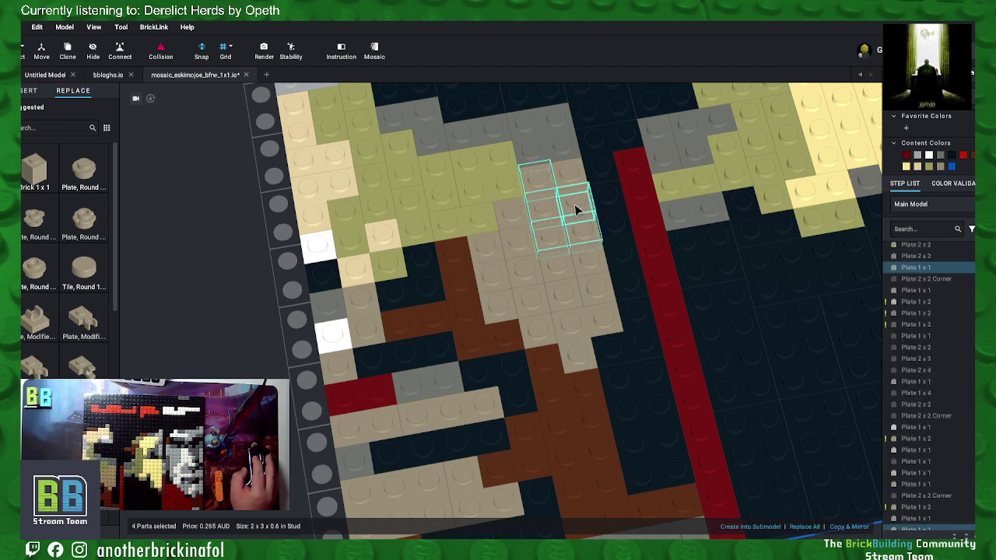
pyautogui.keyDown('ctrl'); pyautogui.click(576, 208); pyautogui.keyUp('ctrl')
pyautogui.keyDown('ctrl'); pyautogui.click(576, 178); pyautogui.keyUp('ctrl')
pyautogui.rightClick(576, 179)
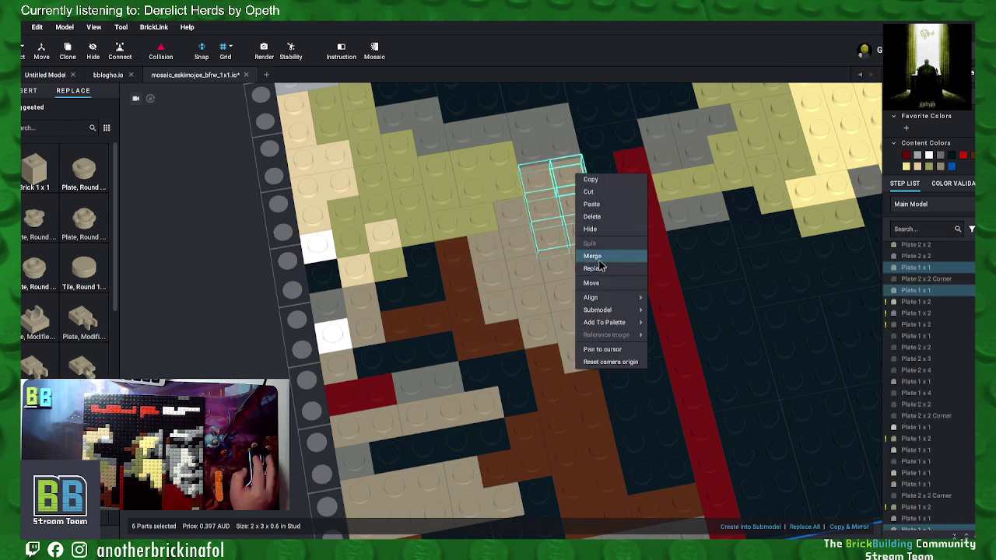
pyautogui.click(596, 257)
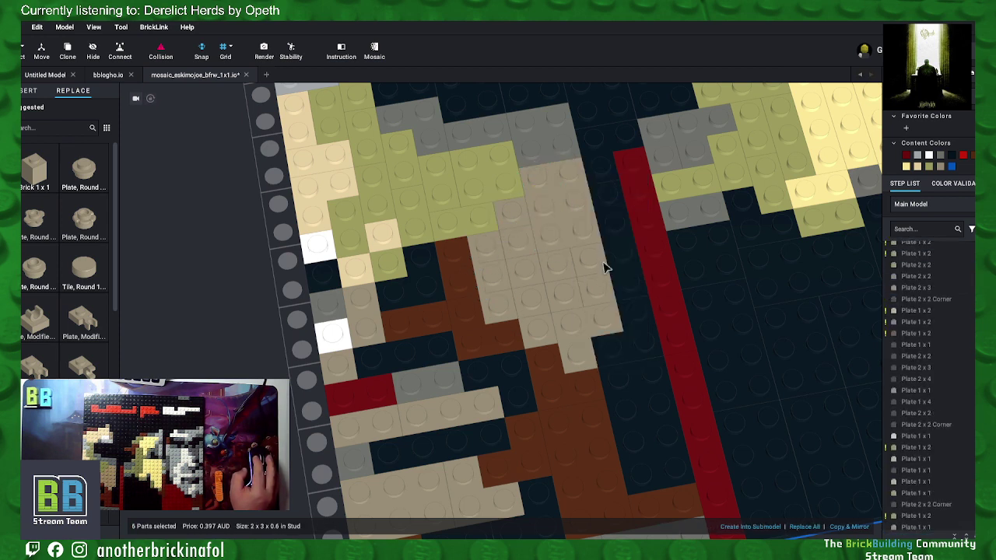
# Step: Merge the three dark tan 1x1 plates along the stepped brown edge, beside the lower corner plate, into a 2x2 corner plate
pyautogui.click(502, 307)
pyautogui.keyDown('ctrl'); pyautogui.click(529, 301); pyautogui.keyUp('ctrl')
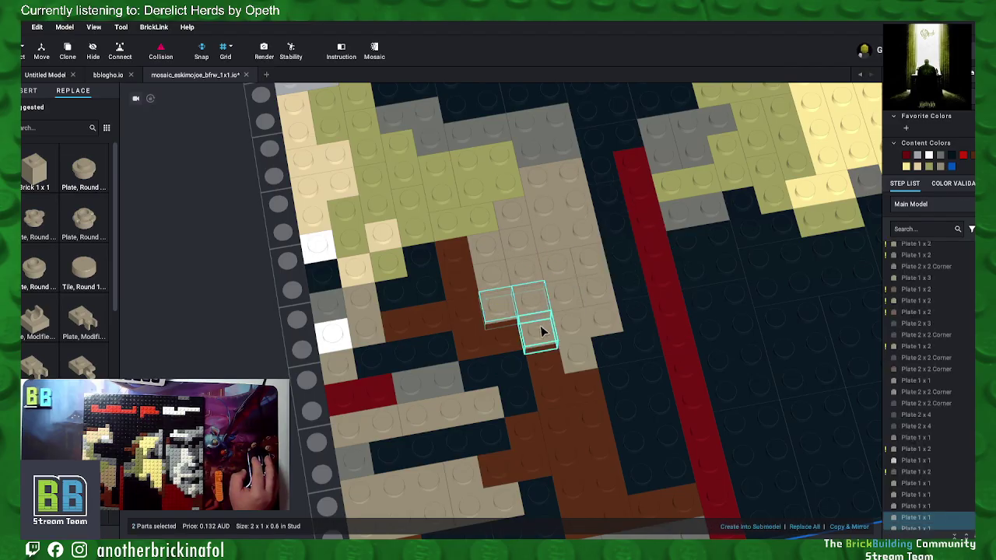
pyautogui.keyDown('ctrl'); pyautogui.click(541, 332); pyautogui.keyUp('ctrl')
pyautogui.rightClick(543, 333)
pyautogui.click(567, 413)
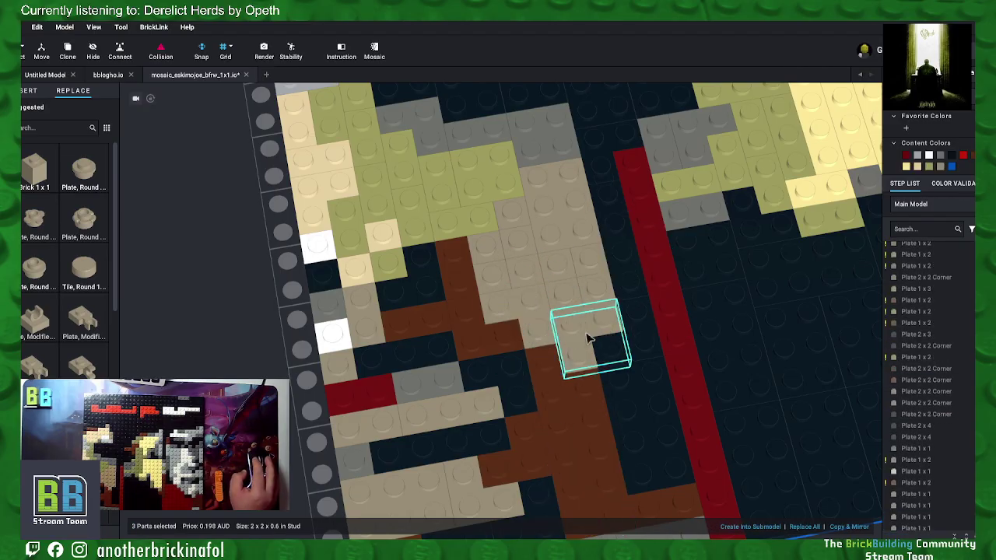
# Step: Merge the two dark tan 1x1 plates beside the brown strip into a vertical 1x2 and the adjacent three into a vertical 1x3
pyautogui.click(486, 251)
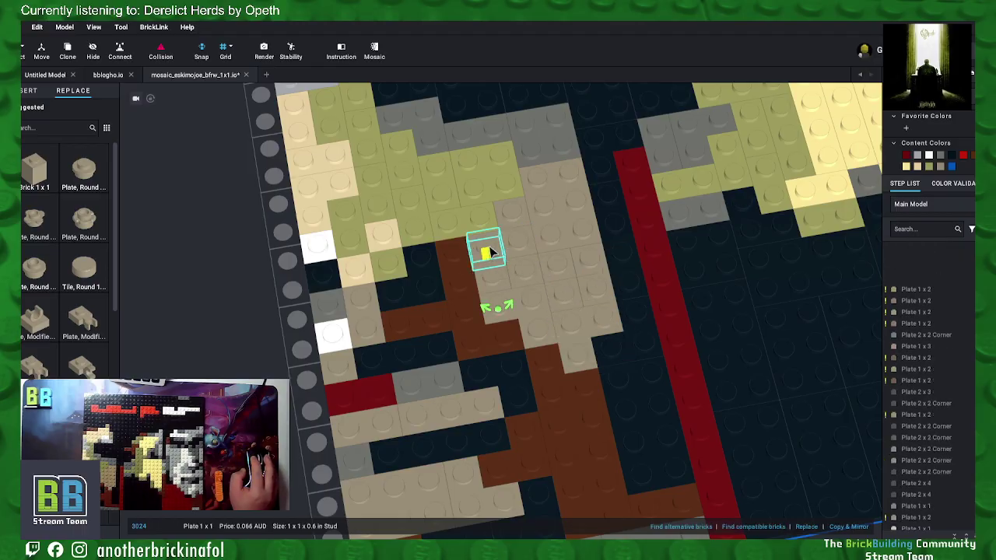
pyautogui.keyDown('ctrl'); pyautogui.click(494, 280); pyautogui.keyUp('ctrl')
pyautogui.rightClick(498, 278)
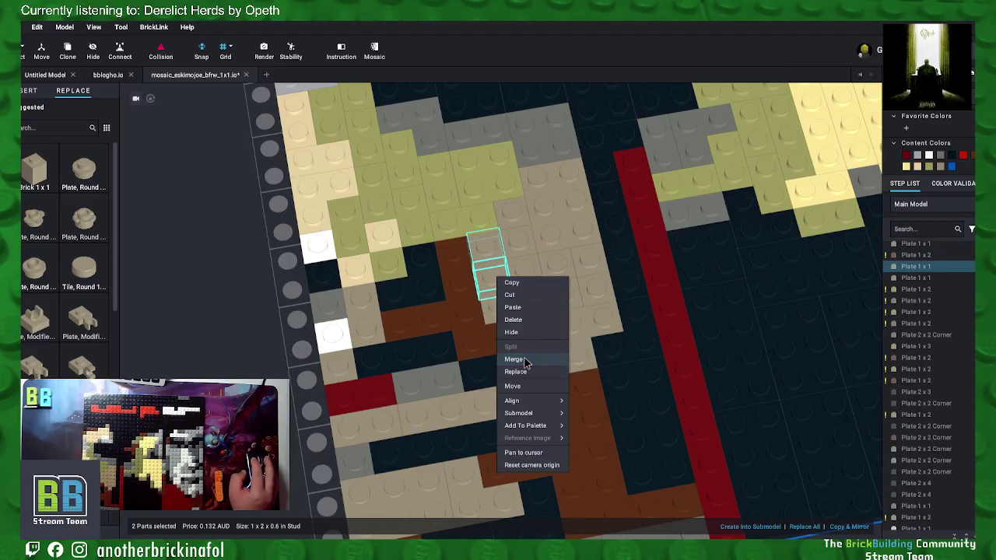
pyautogui.click(518, 358)
pyautogui.click(517, 233)
pyautogui.keyDown('ctrl'); pyautogui.click(523, 273); pyautogui.keyUp('ctrl')
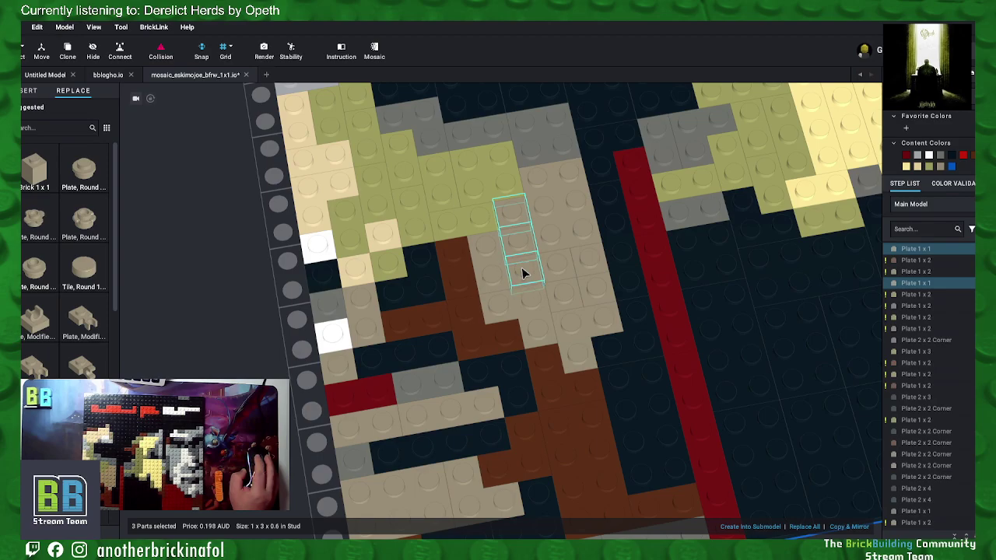
pyautogui.rightClick(523, 272)
pyautogui.click(555, 354)
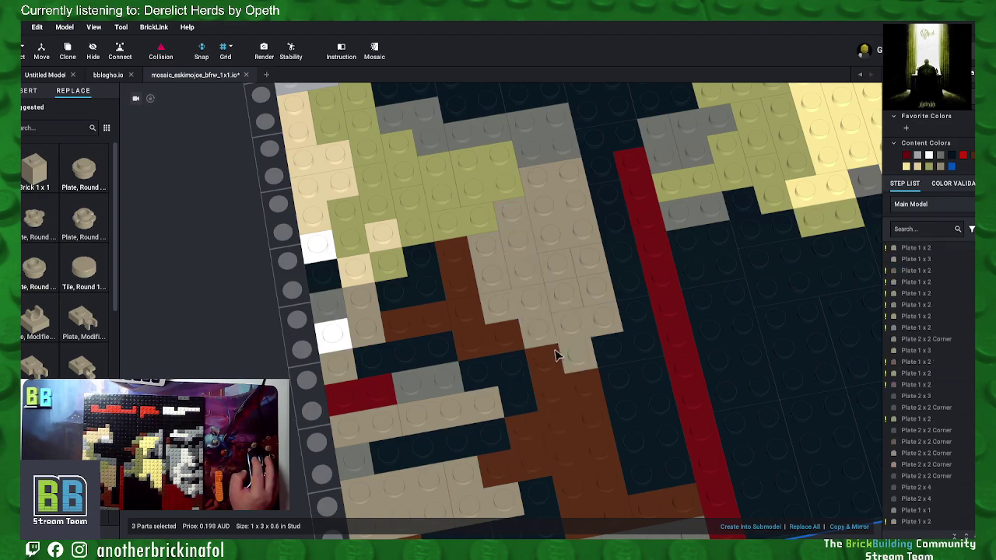
# Step: Merge the four dark tan 1x1 plates between the vertical 2x3 plate and the lower corner plate into a 2x2 plate
pyautogui.click(557, 274)
pyautogui.keyDown('ctrl'); pyautogui.click(564, 298); pyautogui.keyUp('ctrl')
pyautogui.keyDown('ctrl'); pyautogui.click(593, 271); pyautogui.keyUp('ctrl')
pyautogui.keyDown('ctrl'); pyautogui.click(595, 291); pyautogui.keyUp('ctrl')
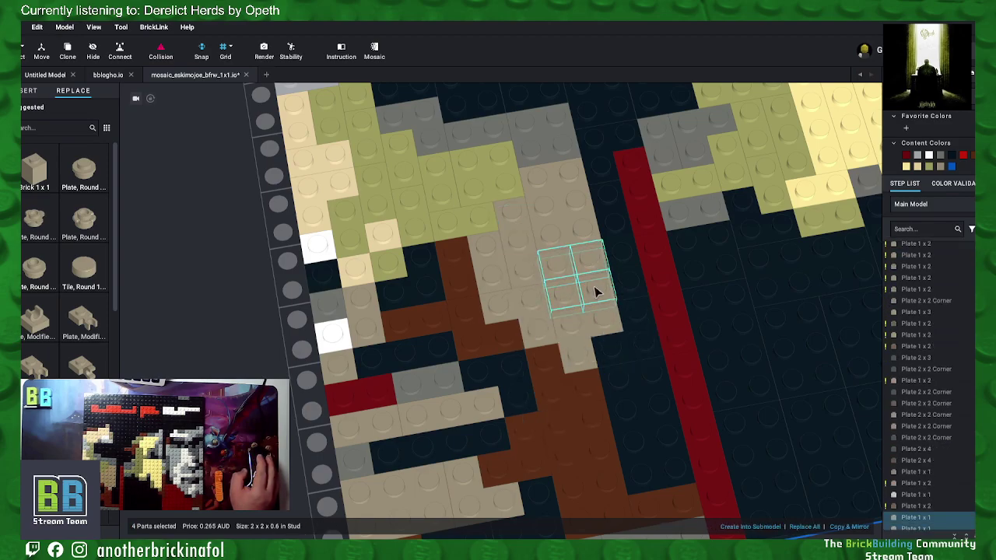
pyautogui.rightClick(595, 287)
pyautogui.click(632, 369)
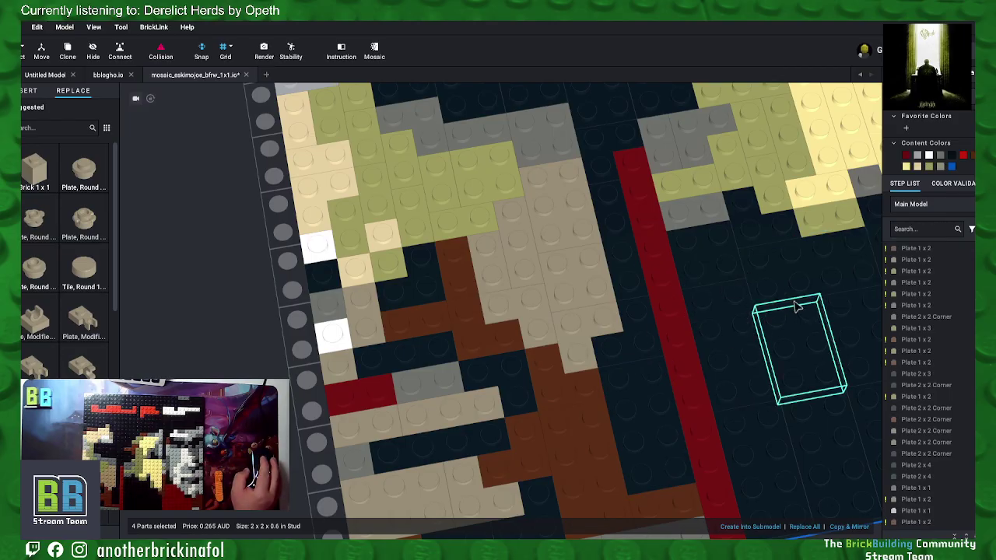
pyautogui.click(265, 318)
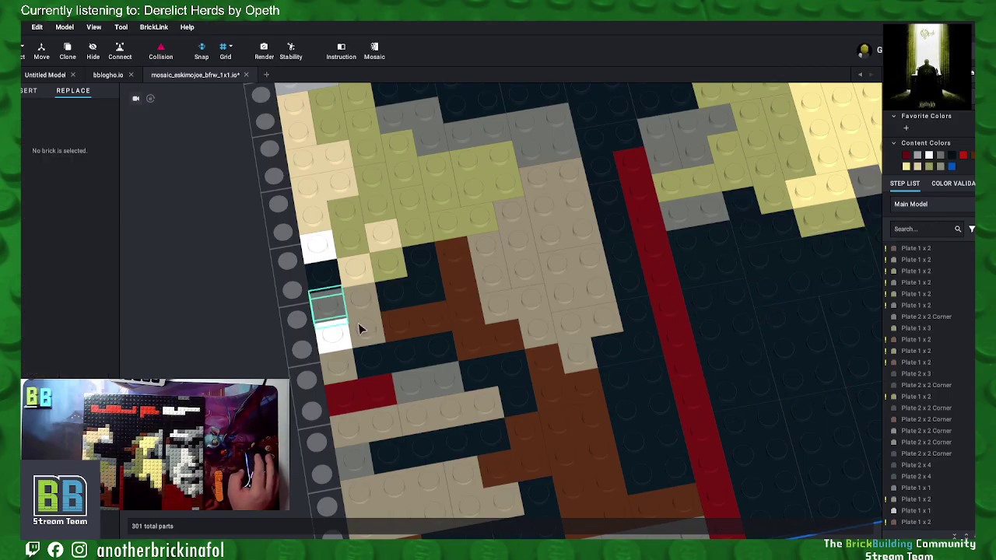
# Step: Examine the complete merged mosaic from an angle and from above
pyautogui.scroll(-5, 688, 334)
pyautogui.moveTo(767, 442); pyautogui.dragTo(855, 280, button='right')
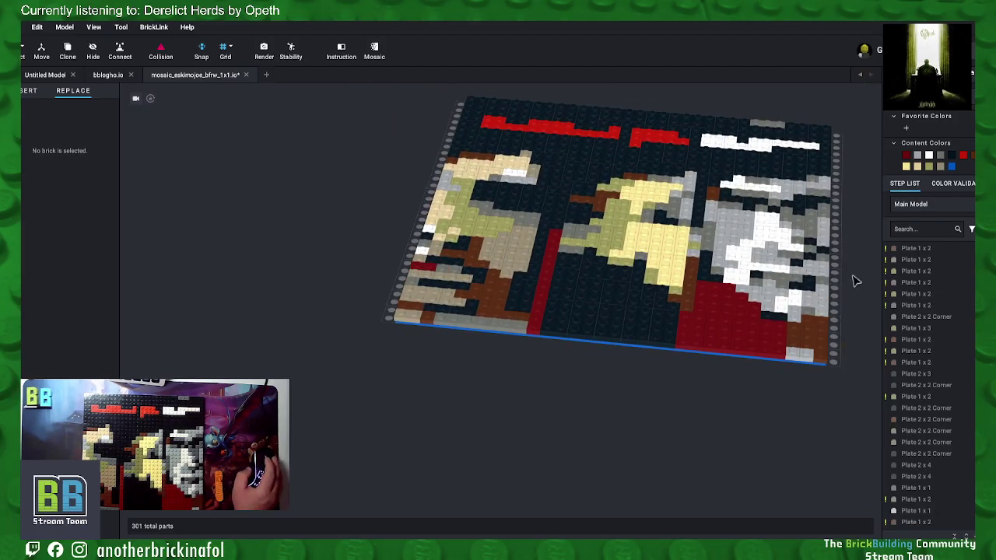
pyautogui.moveTo(843, 213); pyautogui.dragTo(830, 249, button='middle')
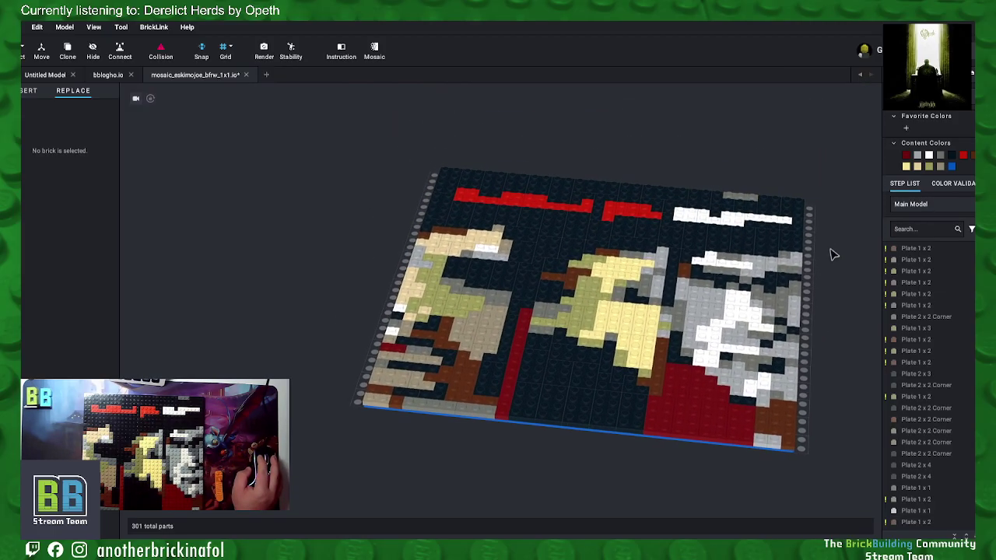
pyautogui.moveTo(588, 357); pyautogui.dragTo(550, 465, button='right')
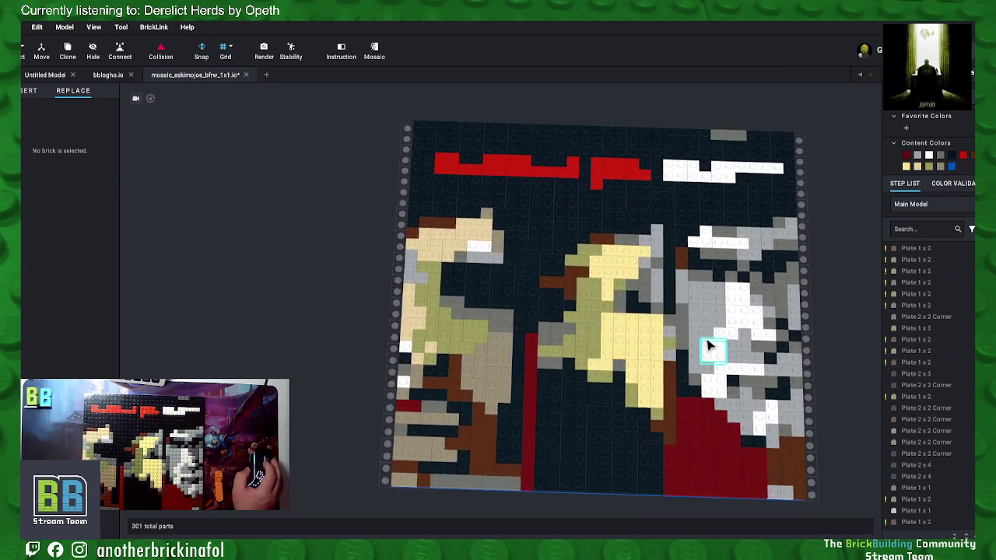
pyautogui.scroll(1, 708, 346)
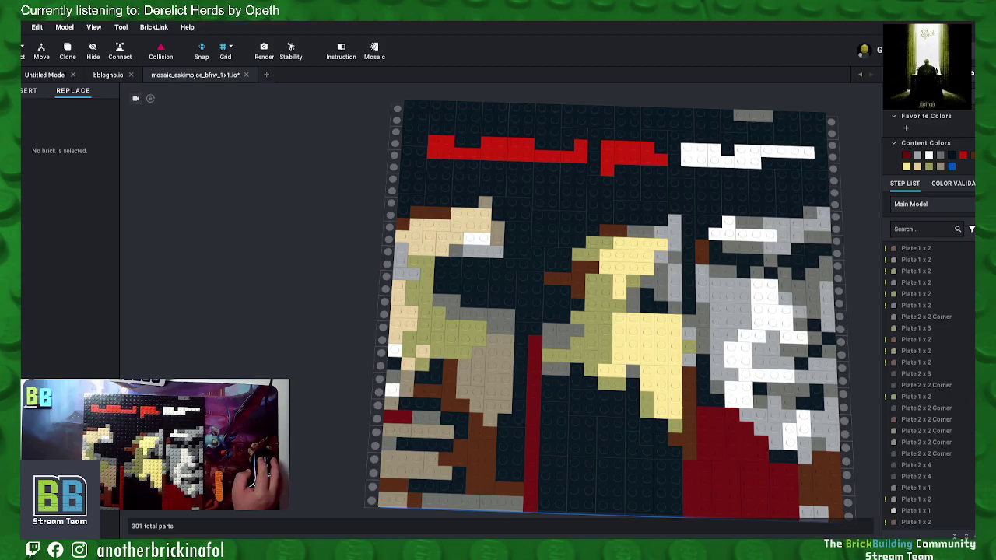
pyautogui.click(770, 311)
pyautogui.moveTo(856, 362); pyautogui.dragTo(763, 317)
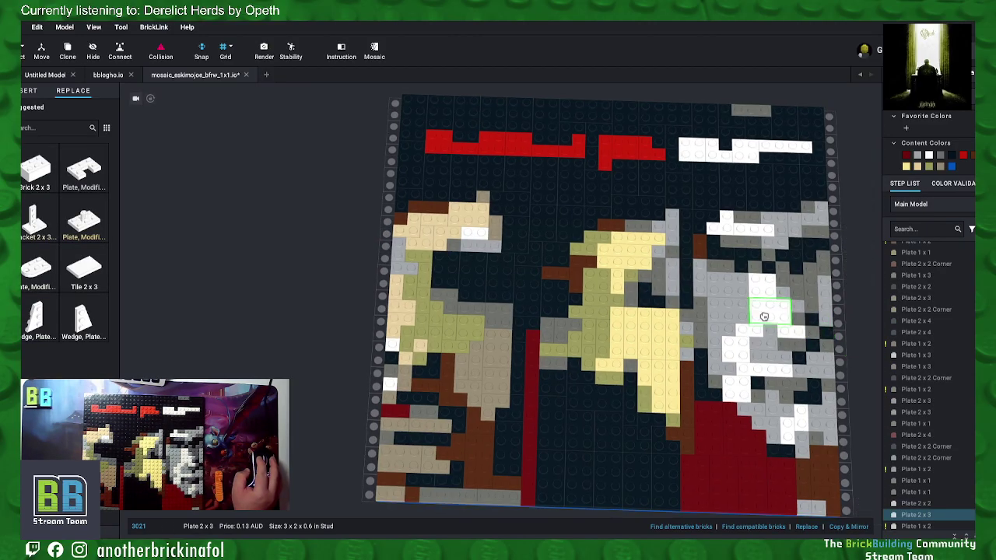
pyautogui.rightClick(285, 285)
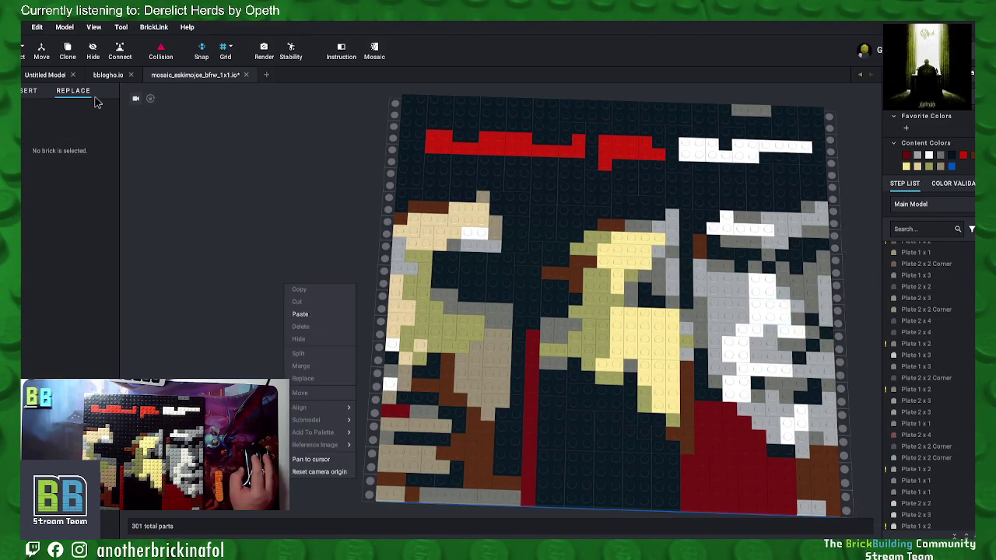
# Step: Save the merged mosaic as a new file named mosaic_eskimojoe_bfrw_plates.io
pyautogui.click(23, 31)
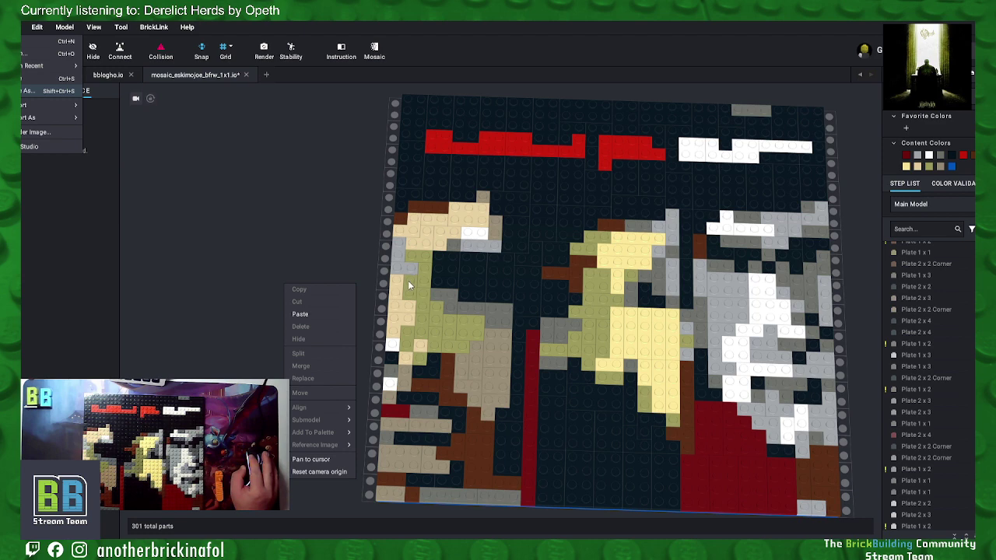
pyautogui.press('Escape')
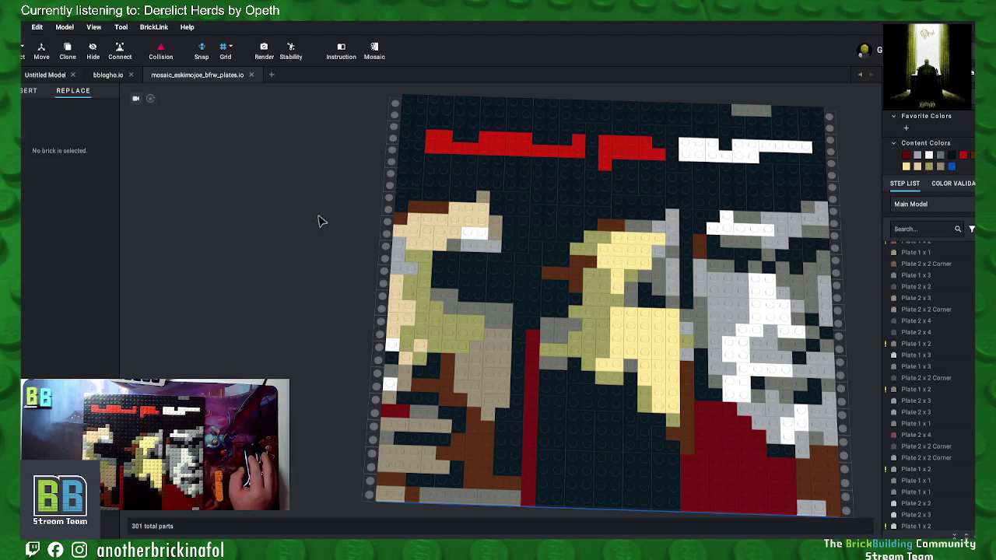
pyautogui.moveTo(310, 226); pyautogui.dragTo(336, 243, button='right')
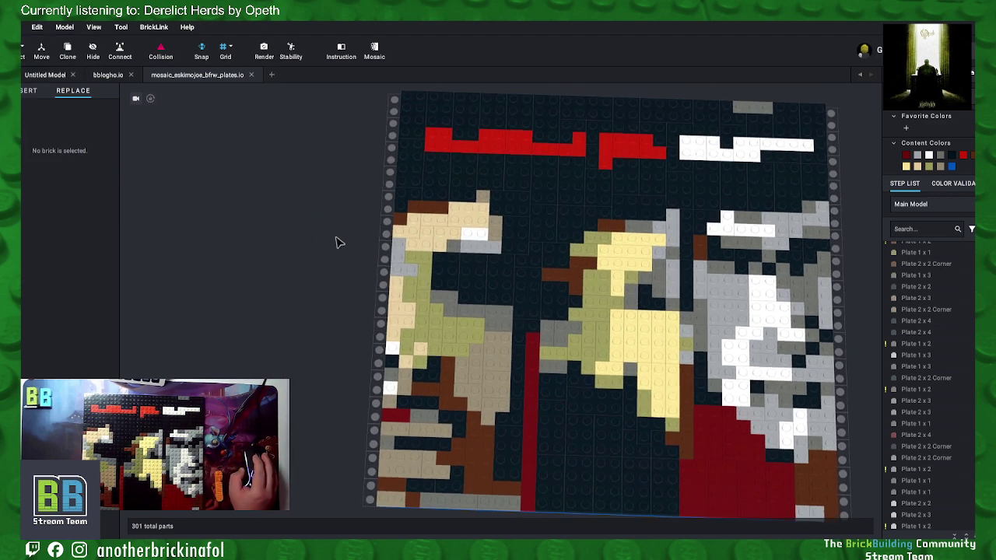
pyautogui.moveTo(243, 248); pyautogui.dragTo(246, 249, button='right')
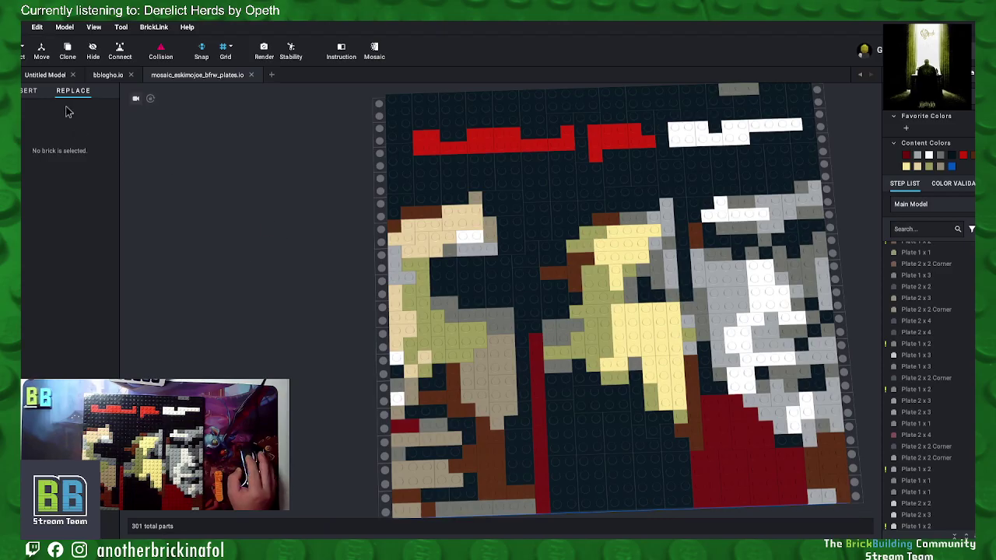
# Step: Open the recent file BLANK_MOSAIC.io
pyautogui.click(24, 26)
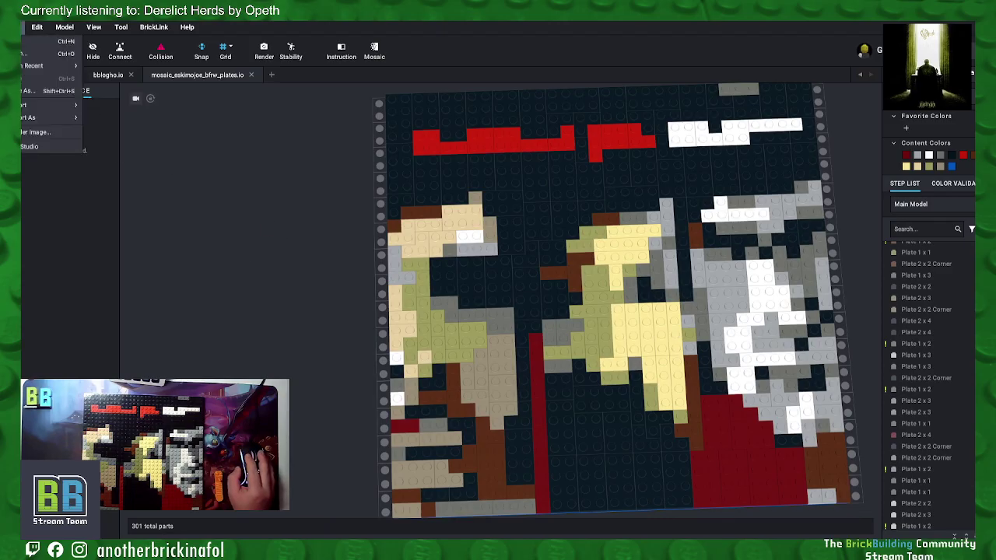
pyautogui.moveTo(26, 67)
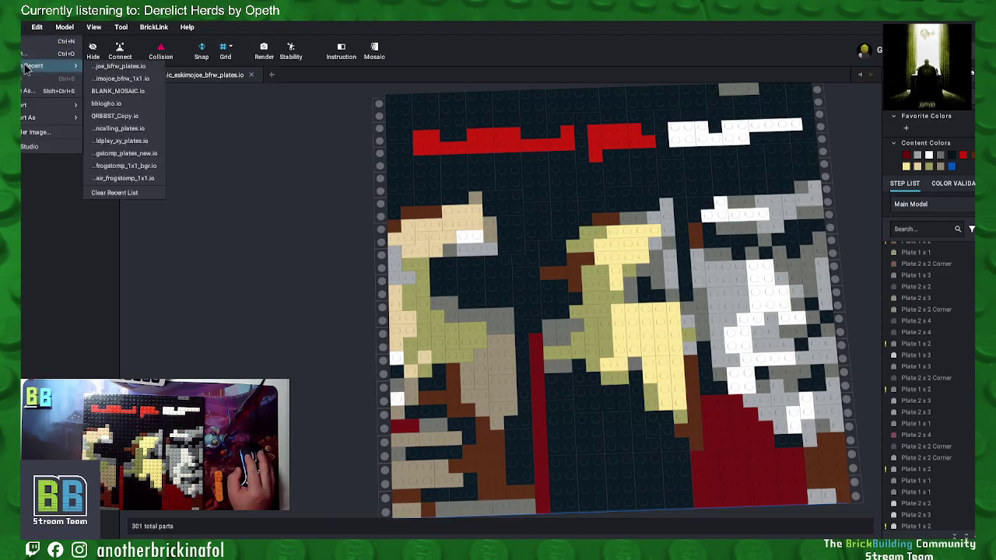
pyautogui.click(120, 91)
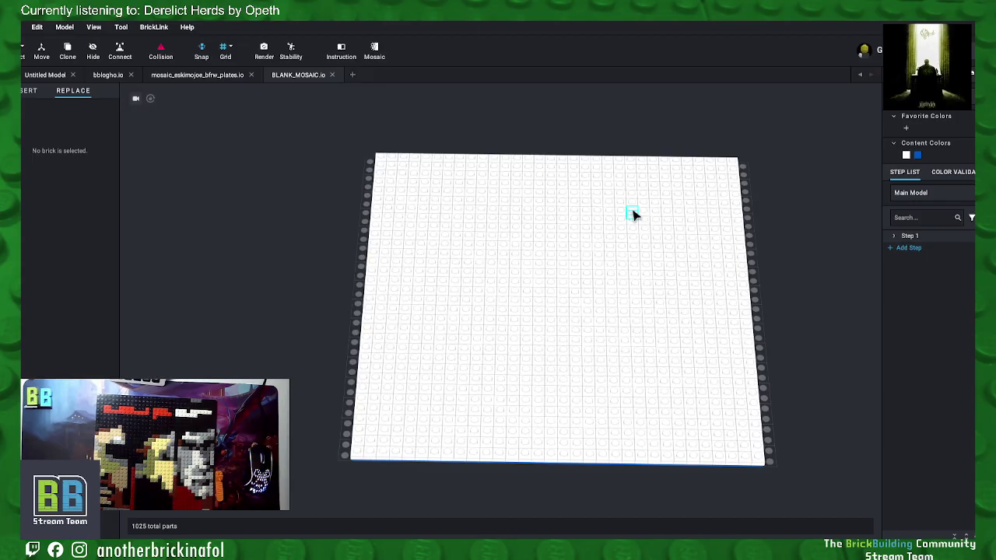
pyautogui.click(381, 159)
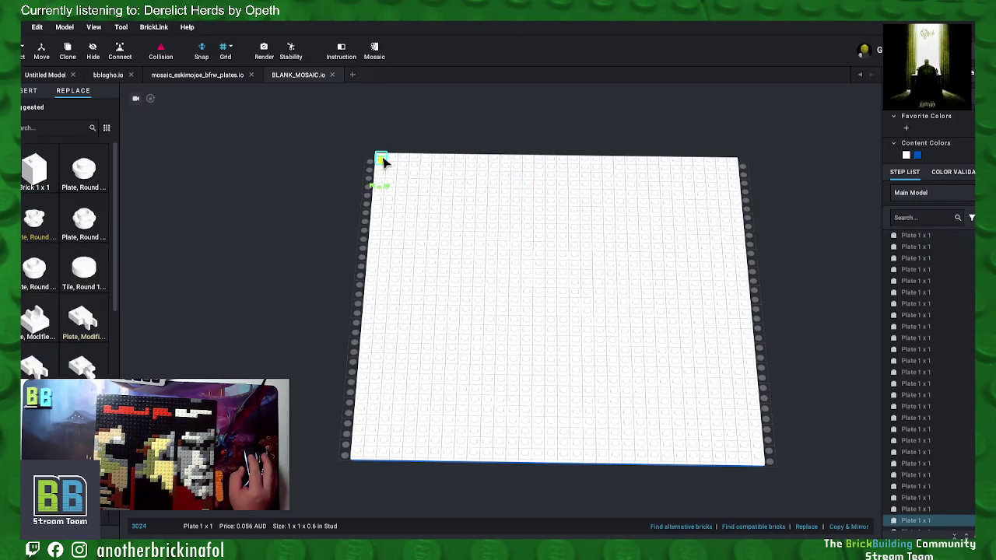
pyautogui.keyDown('ctrl'); pyautogui.click(395, 160); pyautogui.keyUp('ctrl')
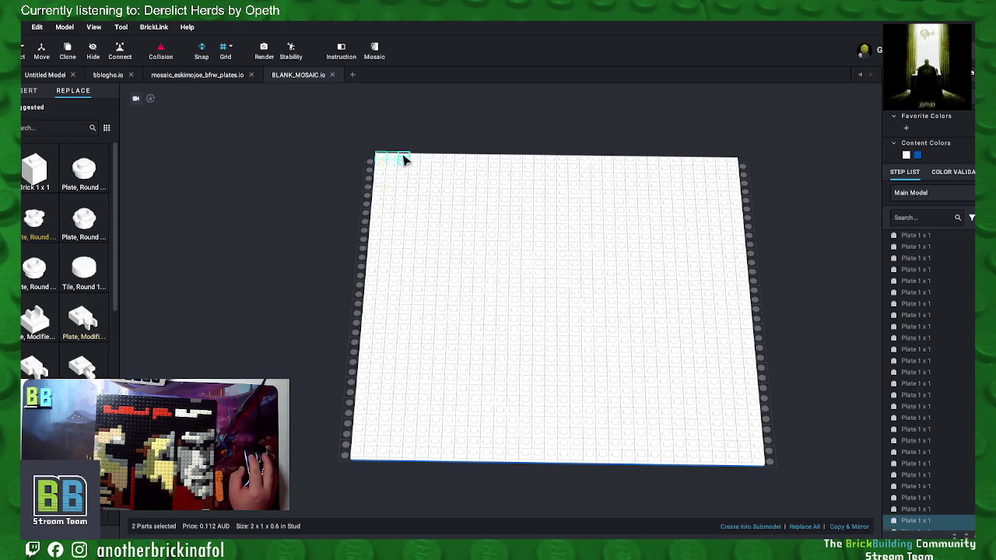
pyautogui.click(438, 148)
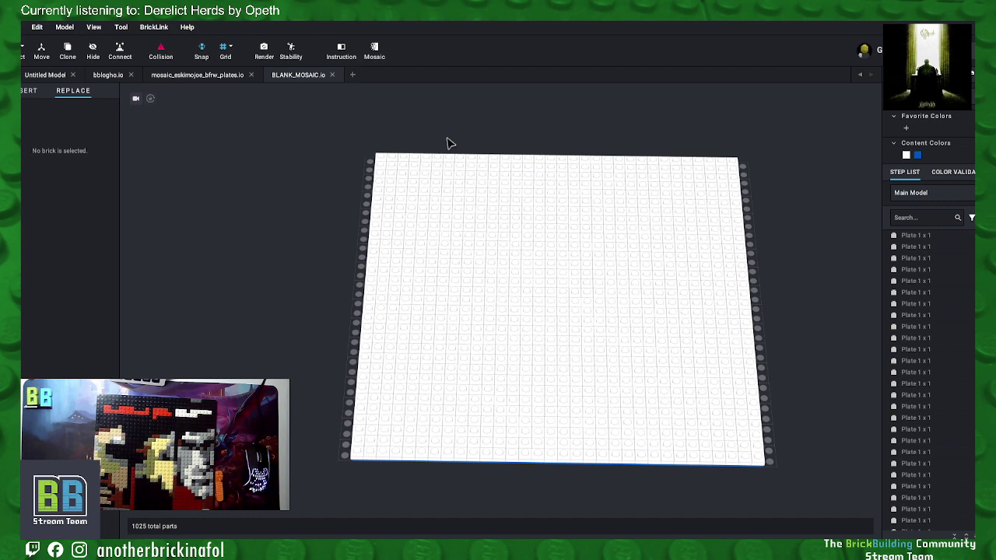
# Step: Recolor all the white 1x1 plates black, leaving the blue 32x32 baseplate out of the selection
pyautogui.moveTo(312, 130)
pyautogui.mouseDown()
pyautogui.moveTo(721, 434)
pyautogui.moveTo(801, 474)
pyautogui.moveTo(378, 229)
pyautogui.moveTo(311, 130)
pyautogui.mouseUp()
pyautogui.click(545, 502)
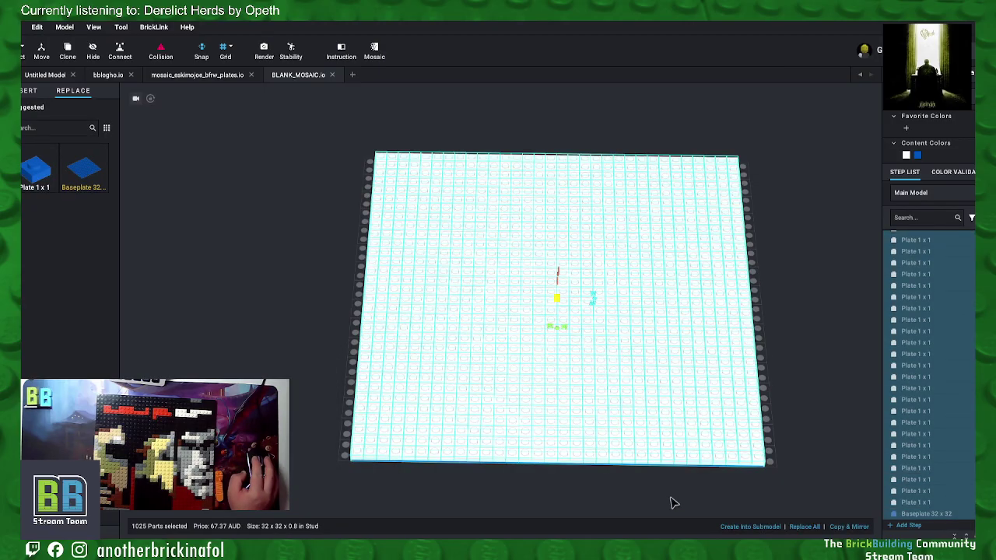
pyautogui.moveTo(671, 502); pyautogui.dragTo(643, 390, button='right')
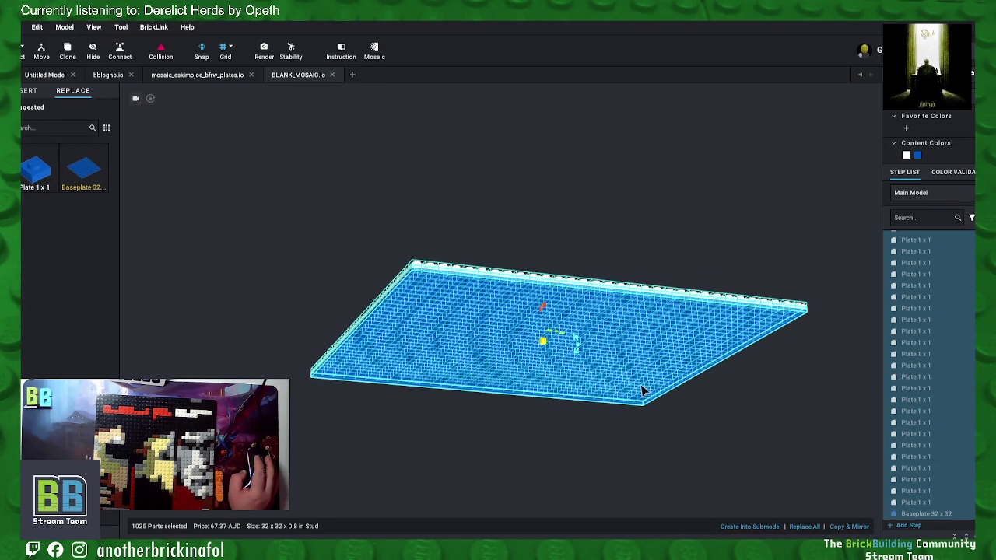
pyautogui.keyDown('ctrl'); pyautogui.click(614, 305); pyautogui.keyUp('ctrl')
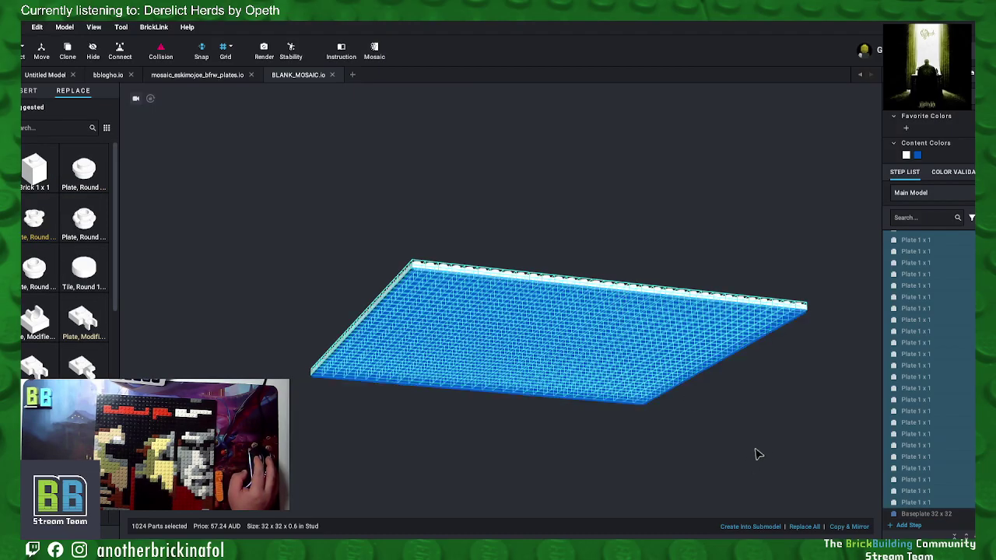
pyautogui.click(909, 127)
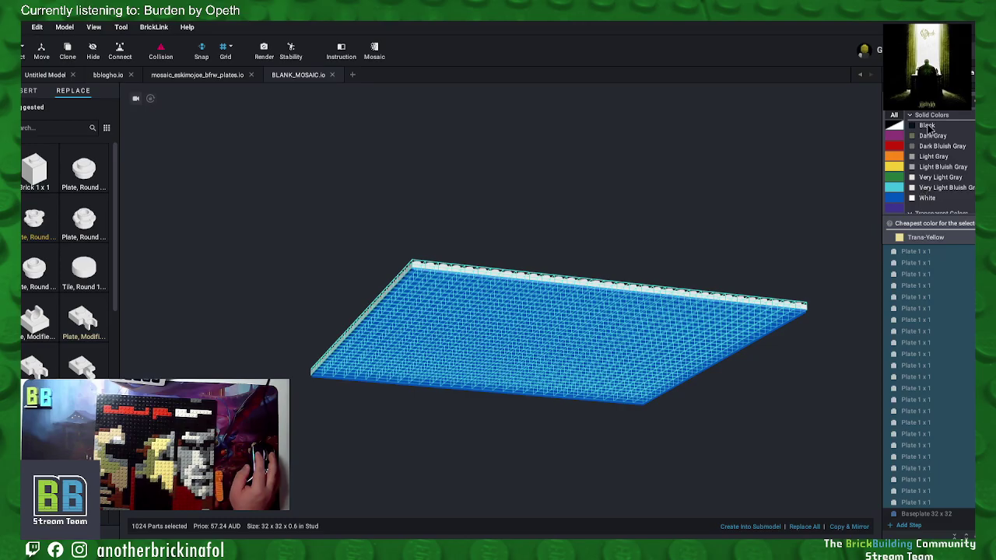
pyautogui.click(927, 128)
pyautogui.click(793, 189)
pyautogui.moveTo(773, 209); pyautogui.dragTo(765, 249, button='right')
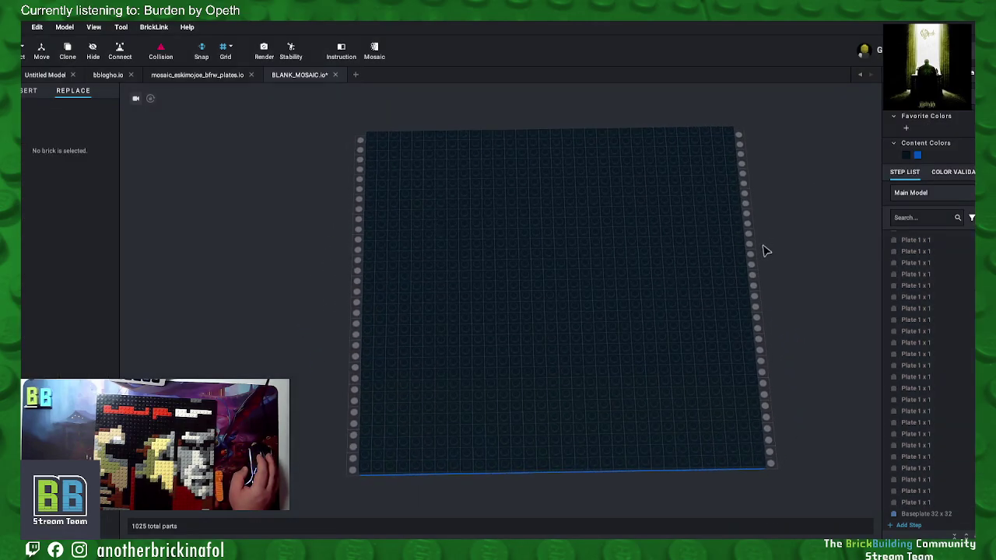
# Step: Recolor a vertical run of eight 1x1 plates tan, starting one stud in from the mosaic's upper-left corner
pyautogui.click(383, 147)
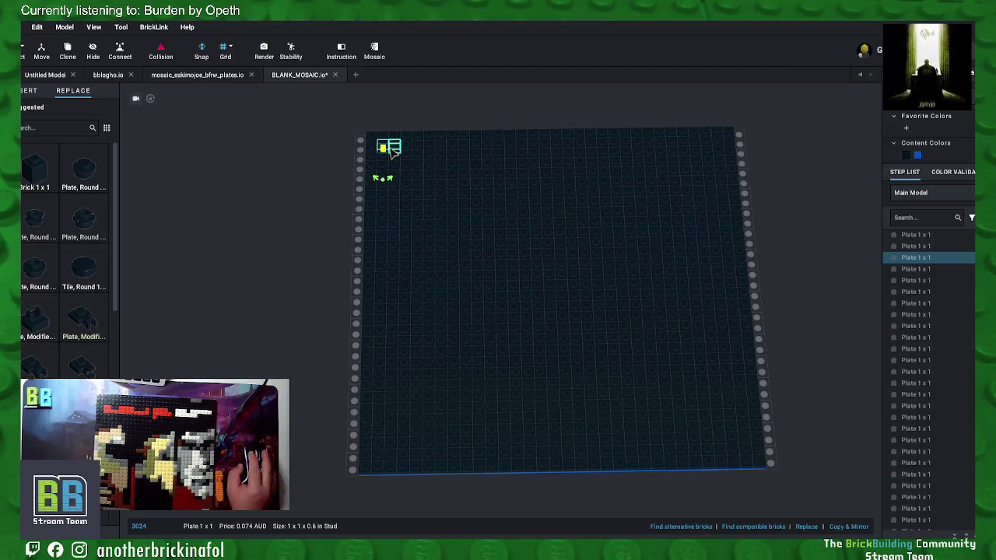
pyautogui.keyDown('shift'); pyautogui.click(382, 165); pyautogui.keyUp('shift')
pyautogui.keyDown('shift'); pyautogui.click(382, 194); pyautogui.keyUp('shift')
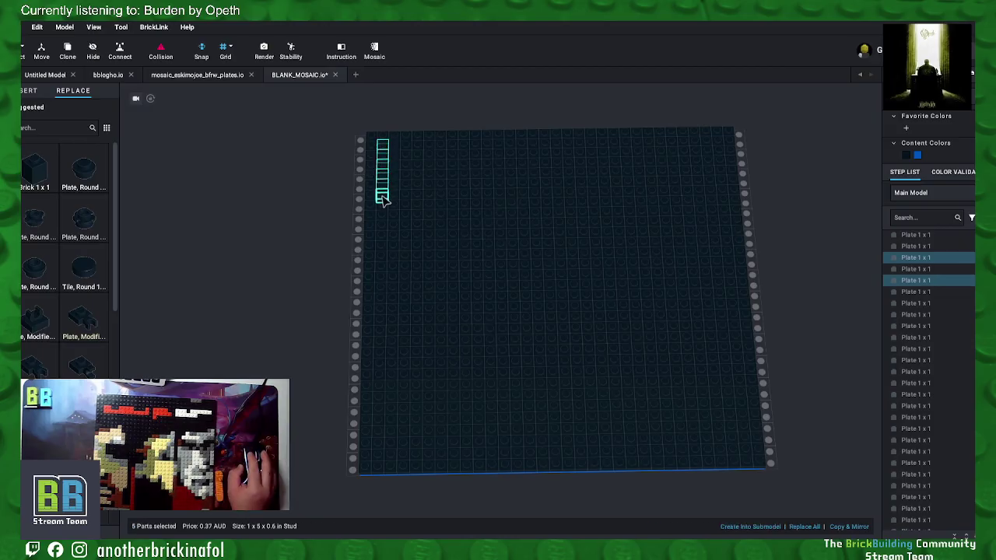
pyautogui.keyDown('shift'); pyautogui.click(383, 206); pyautogui.keyUp('shift')
pyautogui.keyDown('shift'); pyautogui.click(382, 219); pyautogui.keyUp('shift')
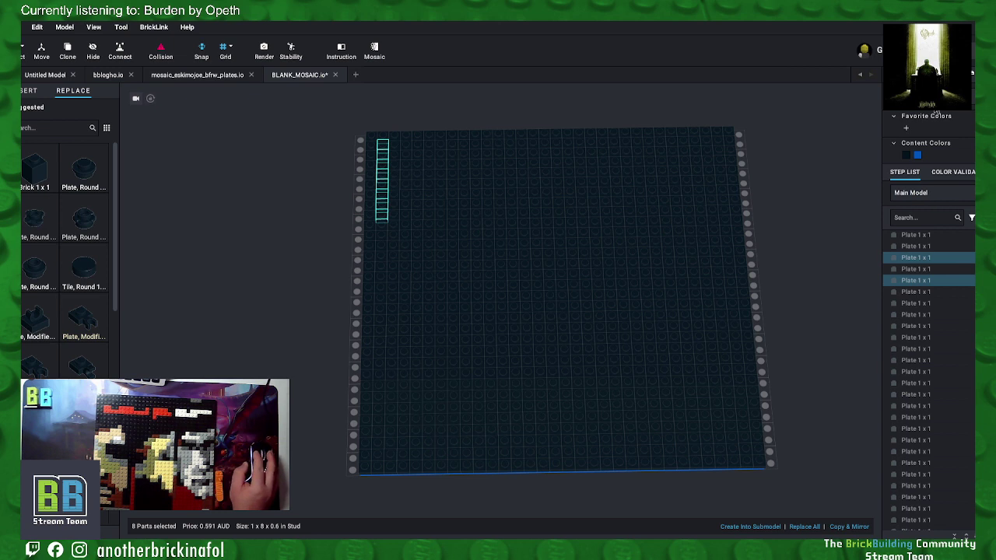
pyautogui.press('c')
pyautogui.click(895, 168)
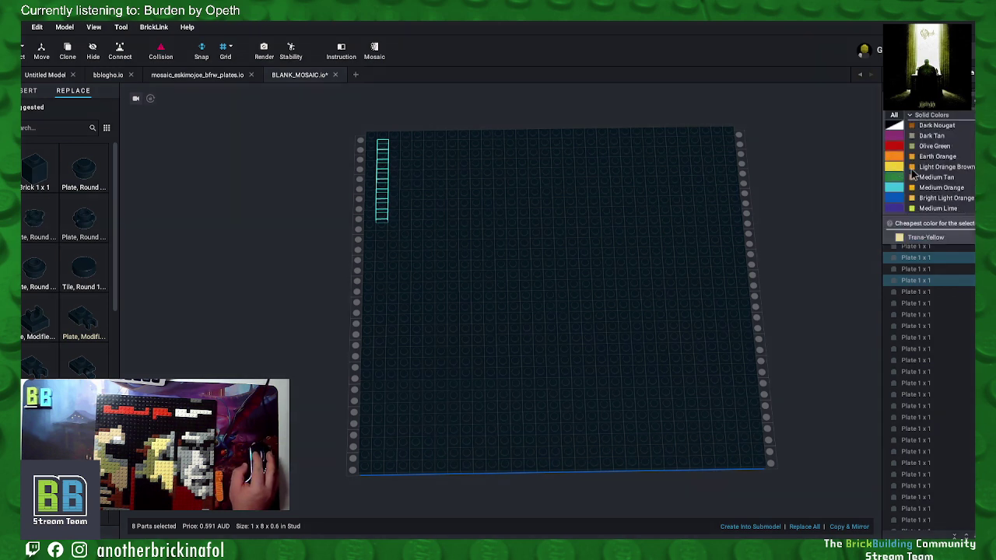
pyautogui.scroll(-2, 936, 175)
pyautogui.click(924, 196)
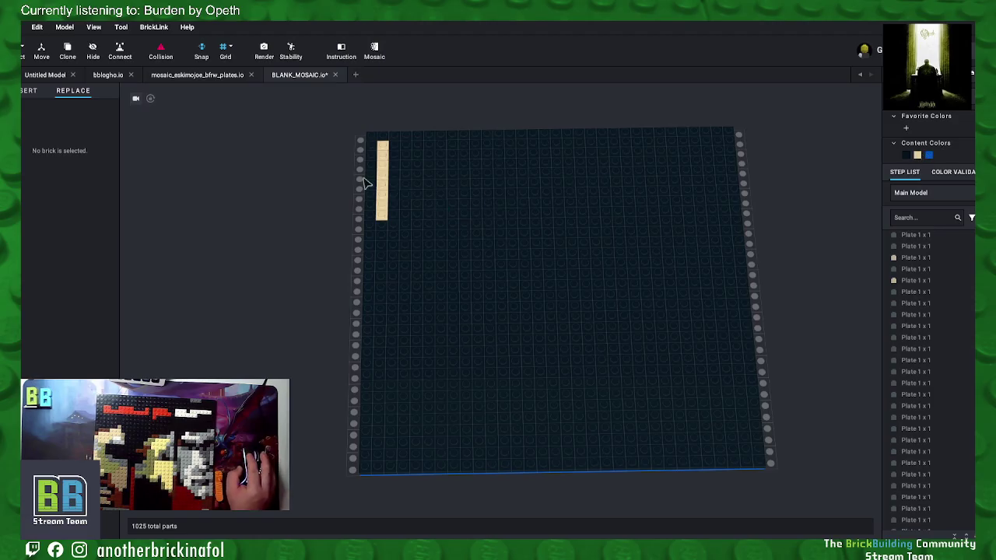
# Step: Add Tan to the favorite colors
pyautogui.moveTo(323, 259); pyautogui.dragTo(303, 250, button='right')
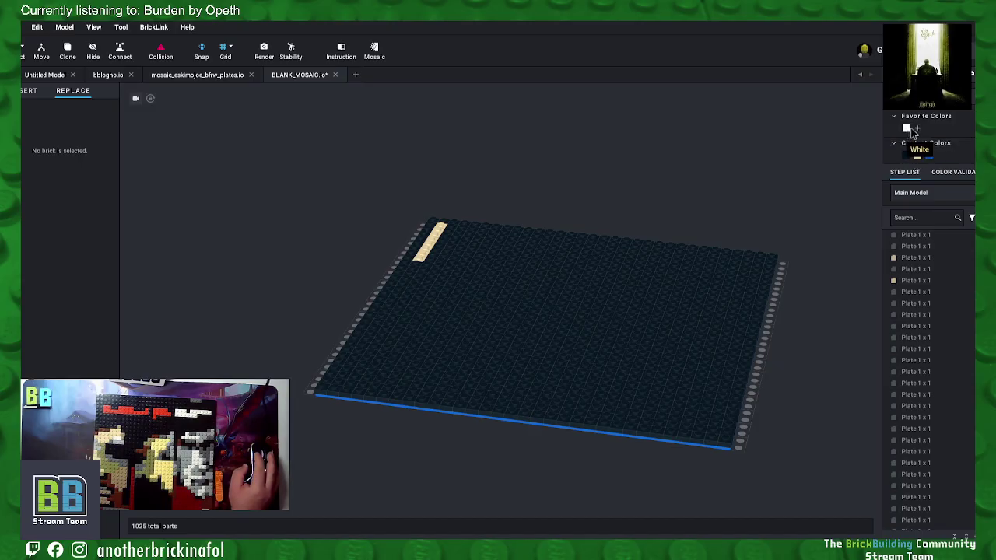
pyautogui.click(921, 98)
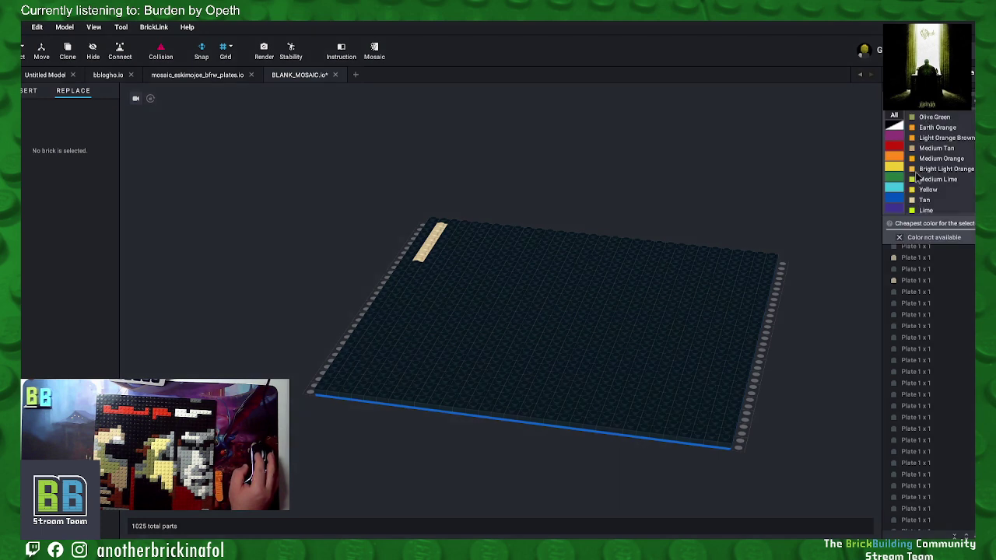
pyautogui.click(924, 203)
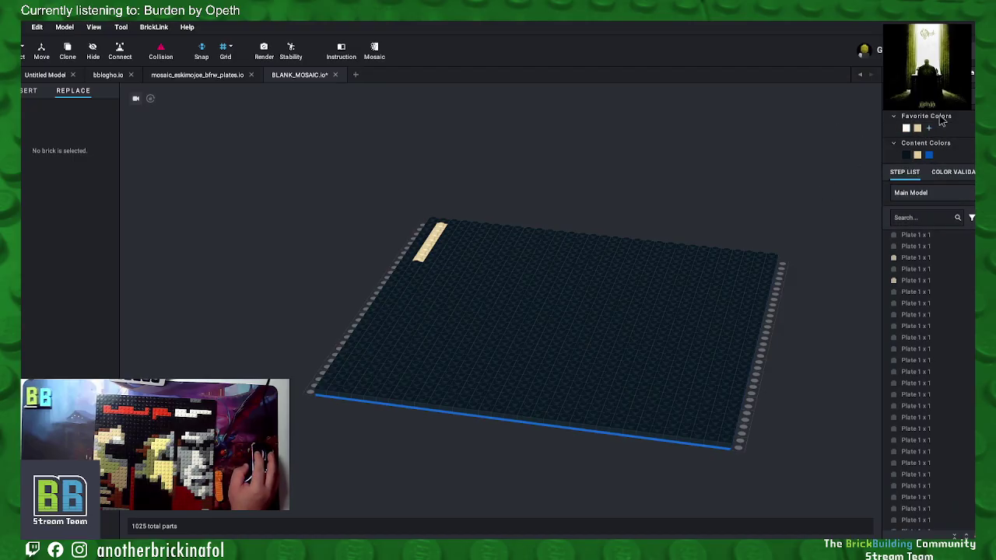
# Step: Remove the Tan and White swatches from the favorite colors
pyautogui.rightClick(918, 128)
pyautogui.click(928, 136)
pyautogui.rightClick(907, 132)
pyautogui.click(915, 137)
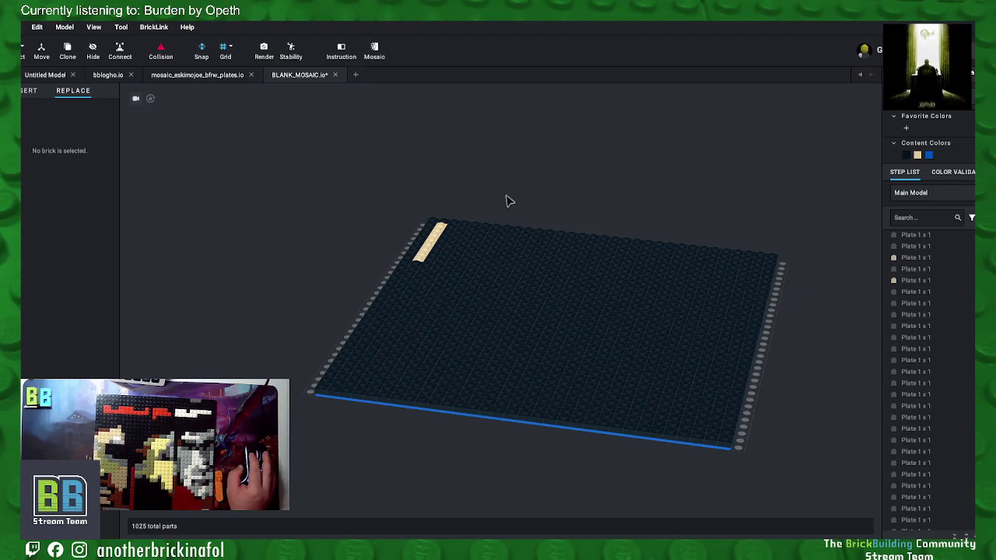
# Step: Recolor the seven 1x1 plates directly right of the tan column tan, starting level with its top
pyautogui.moveTo(318, 221); pyautogui.dragTo(318, 230, button='right')
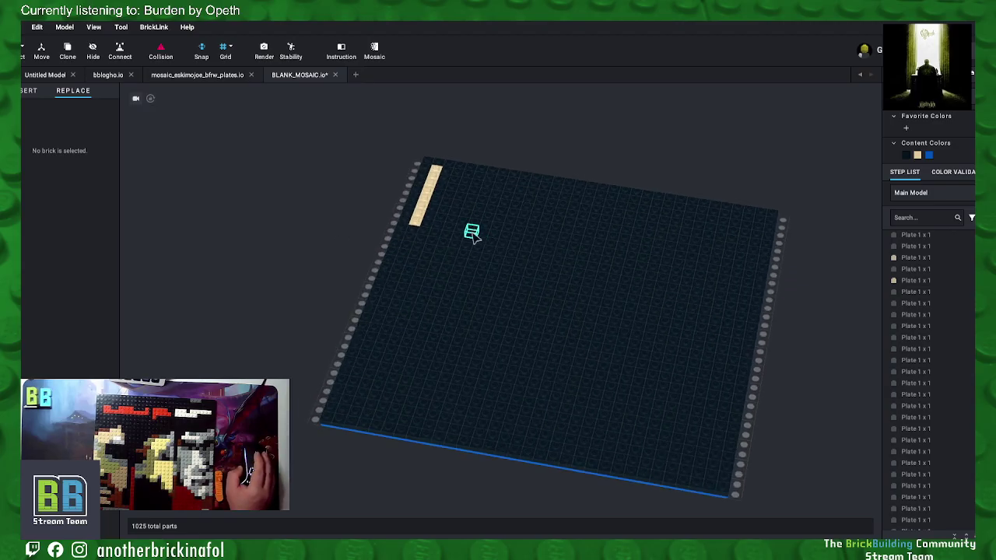
pyautogui.scroll(1, 447, 194)
pyautogui.scroll(2, 447, 198)
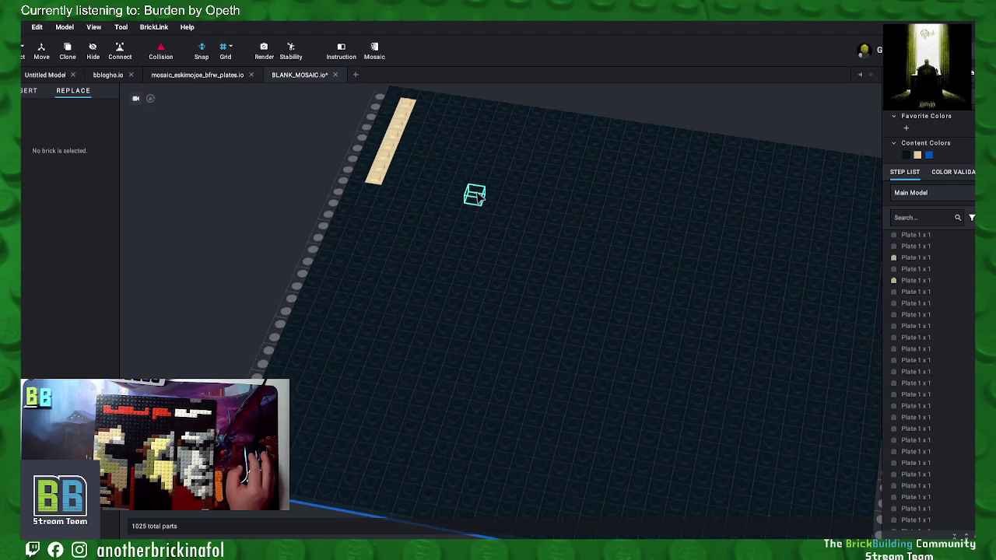
pyautogui.moveTo(425, 177); pyautogui.dragTo(429, 214, button='middle')
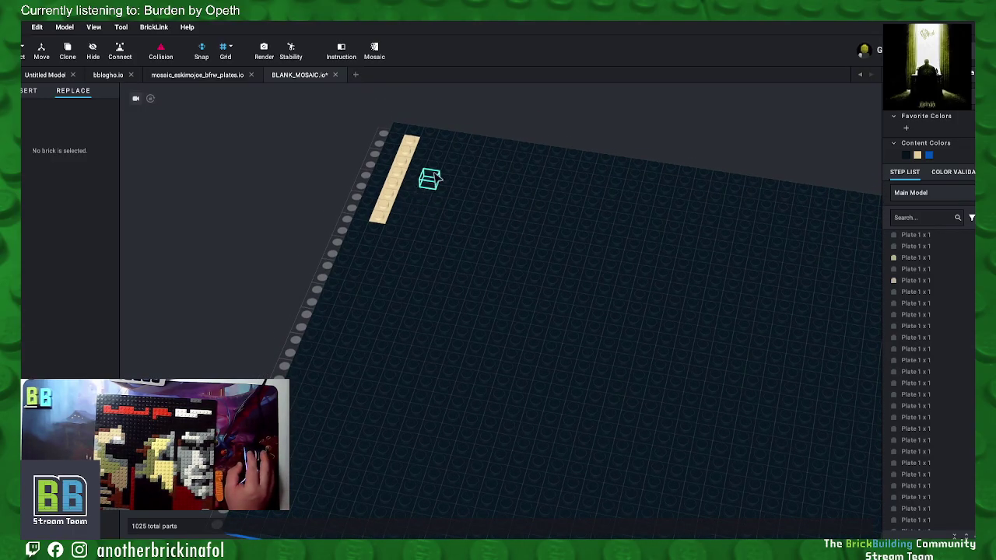
pyautogui.click(430, 140)
pyautogui.moveTo(430, 140); pyautogui.dragTo(401, 212)
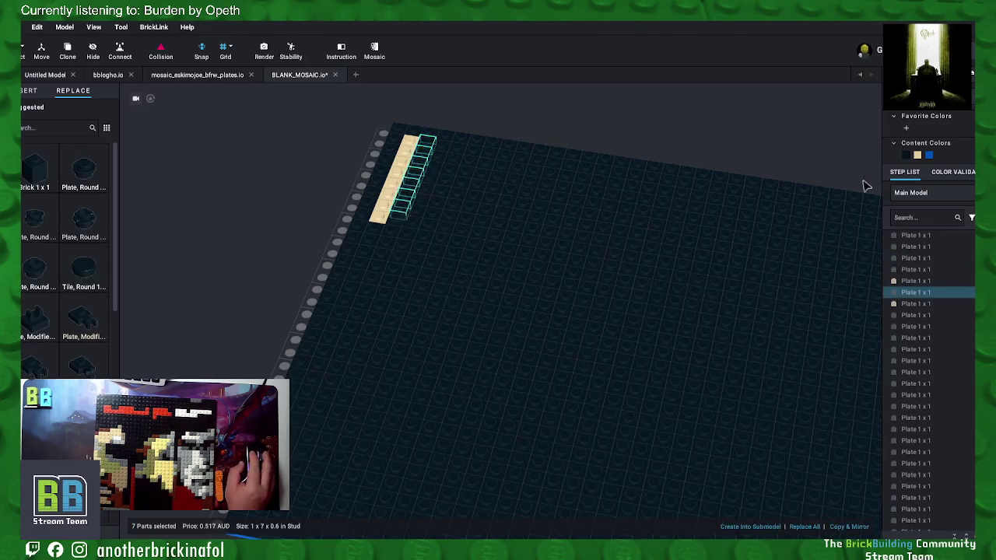
pyautogui.click(917, 157)
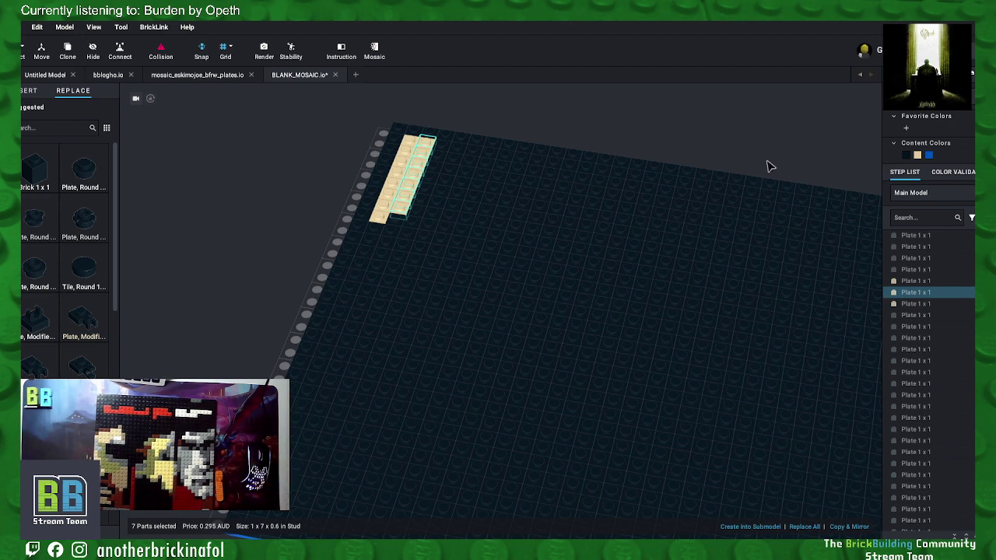
# Step: Recolor a 2x3 block of plates near the left edge below the tan columns and a 3x4 block just right of it tan
pyautogui.click(357, 279)
pyautogui.moveTo(356, 279)
pyautogui.mouseDown()
pyautogui.moveTo(369, 282)
pyautogui.moveTo(354, 307)
pyautogui.moveTo(364, 305)
pyautogui.mouseUp()
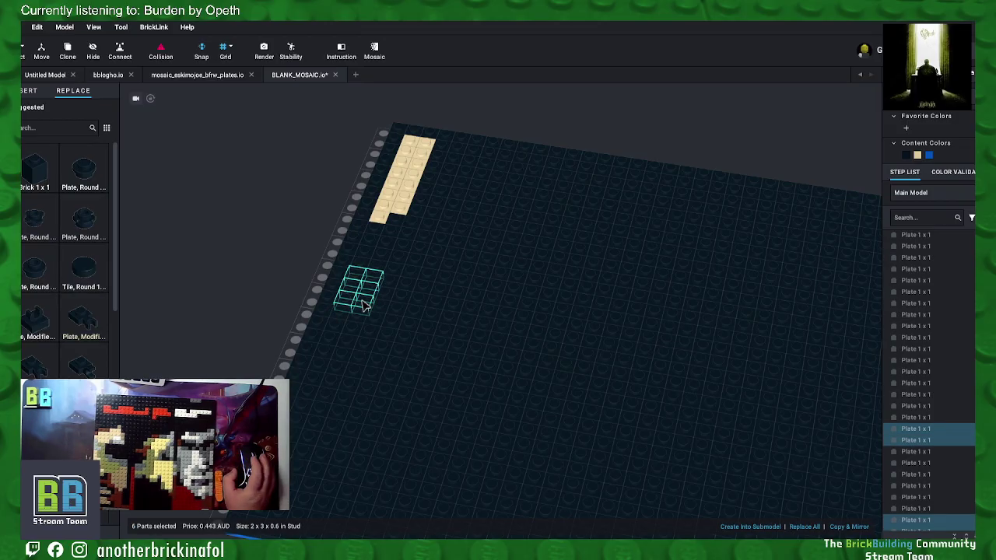
pyautogui.click(917, 154)
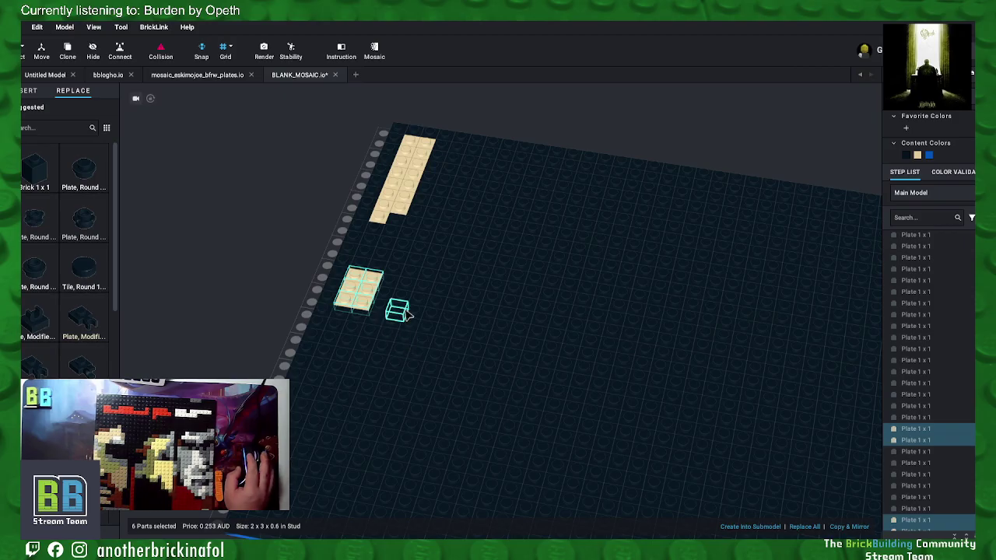
pyautogui.moveTo(409, 312)
pyautogui.mouseDown()
pyautogui.moveTo(407, 290)
pyautogui.moveTo(440, 281)
pyautogui.moveTo(451, 286)
pyautogui.moveTo(433, 319)
pyautogui.mouseUp()
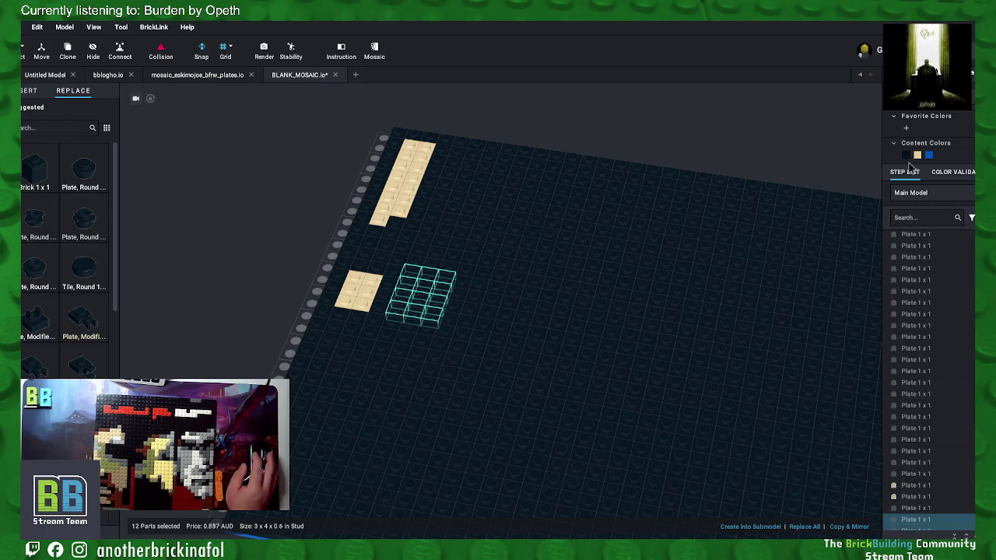
pyautogui.click(917, 157)
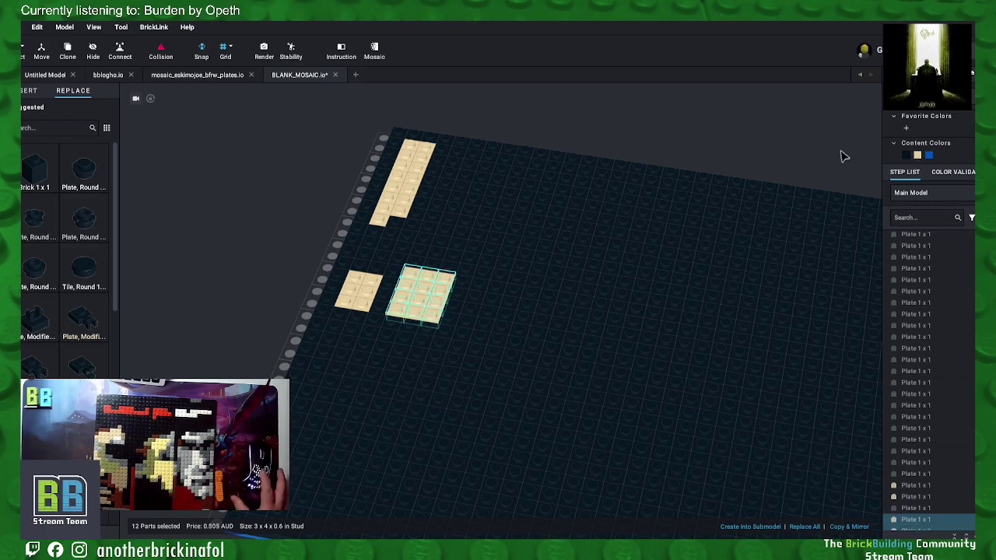
# Step: Recolor five plates tan as a hook rising four studs from the 3x4 block's upper-right corner and turning one stud left
pyautogui.click(455, 260)
pyautogui.keyDown('ctrl'); pyautogui.click(455, 255); pyautogui.keyUp('ctrl')
pyautogui.keyDown('ctrl'); pyautogui.click(460, 243); pyautogui.keyUp('ctrl')
pyautogui.keyDown('ctrl'); pyautogui.click(464, 232); pyautogui.keyUp('ctrl')
pyautogui.keyDown('ctrl'); pyautogui.click(446, 229); pyautogui.keyUp('ctrl')
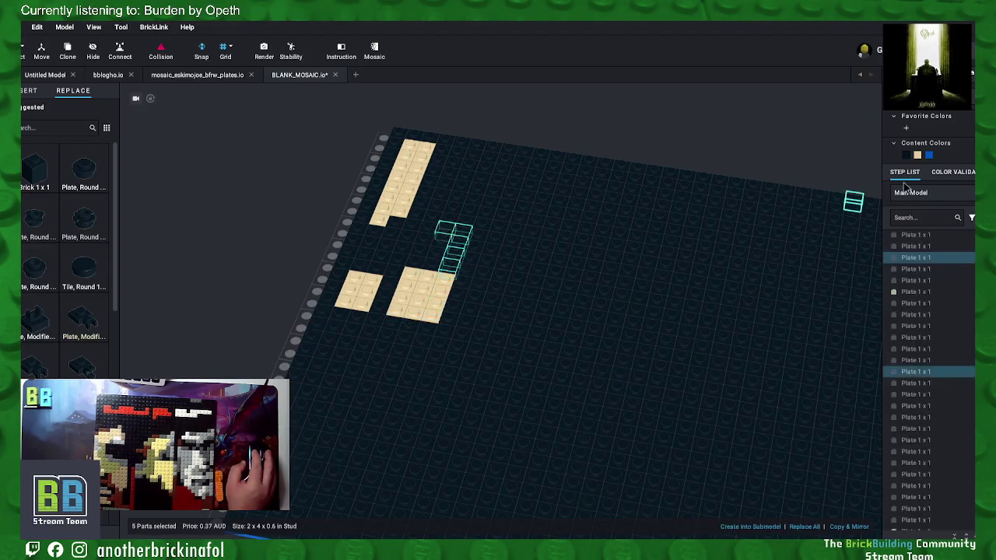
pyautogui.click(917, 156)
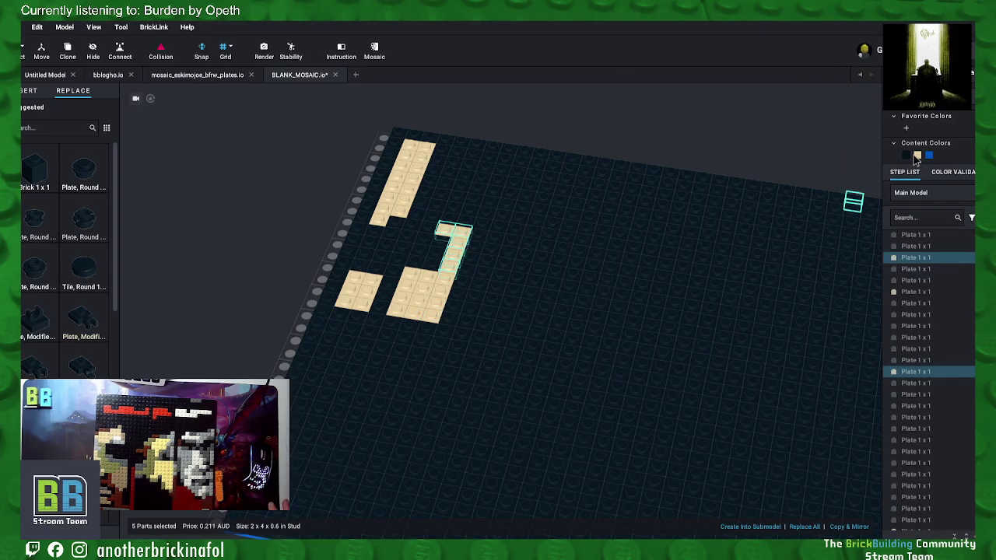
# Step: Recolor 29 plates right of the tan columns tan: a 14-stud top row stepping down through four and three studs into a two-stud-wide, seven-row strip
pyautogui.click(424, 218)
pyautogui.keyDown('ctrl'); pyautogui.click(442, 220); pyautogui.keyUp('ctrl')
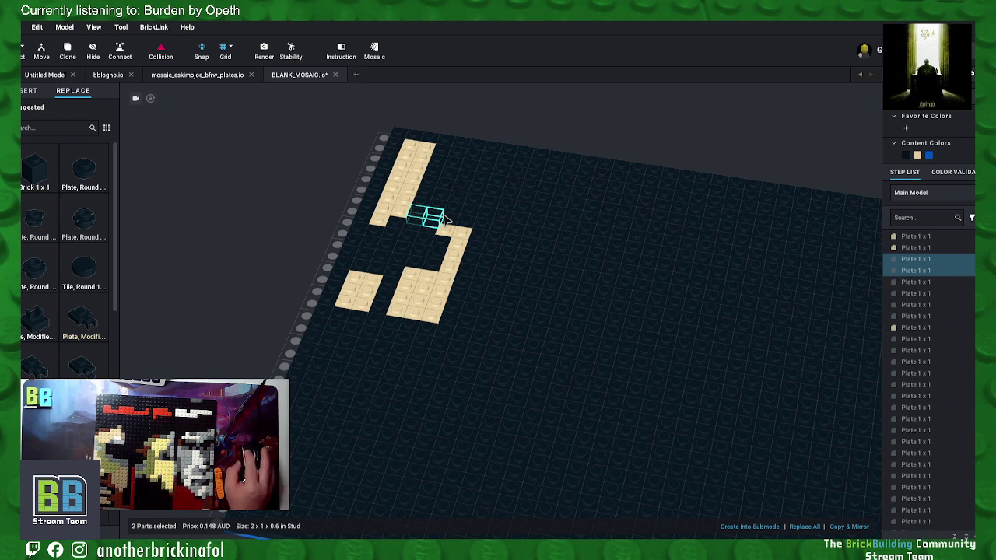
pyautogui.click(441, 211)
pyautogui.keyDown('ctrl'); pyautogui.click(438, 208); pyautogui.keyUp('ctrl')
pyautogui.keyDown('ctrl'); pyautogui.click(422, 205); pyautogui.keyUp('ctrl')
pyautogui.keyDown('ctrl'); pyautogui.click(433, 217); pyautogui.keyUp('ctrl')
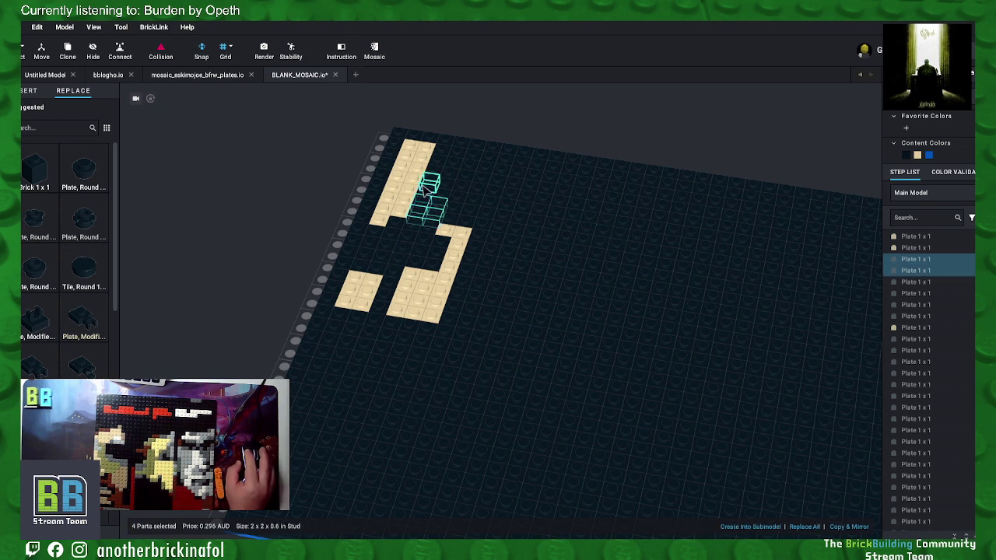
pyautogui.keyDown('ctrl'); pyautogui.click(430, 184); pyautogui.keyUp('ctrl')
pyautogui.keyDown('ctrl'); pyautogui.click(425, 193); pyautogui.keyUp('ctrl')
pyautogui.keyDown('ctrl'); pyautogui.click(439, 195); pyautogui.keyUp('ctrl')
pyautogui.keyDown('ctrl'); pyautogui.click(445, 184); pyautogui.keyUp('ctrl')
pyautogui.keyDown('ctrl'); pyautogui.click(435, 171); pyautogui.keyUp('ctrl')
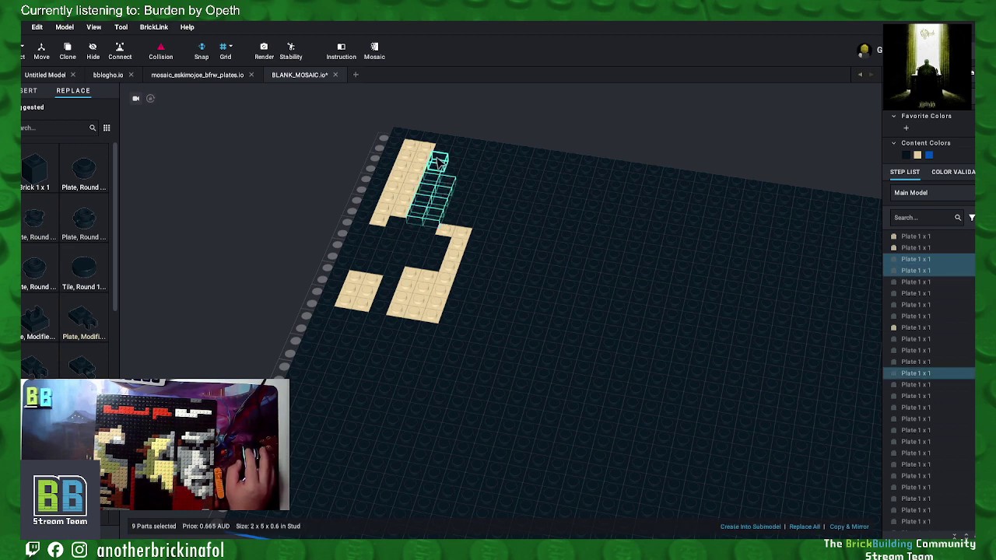
pyautogui.keyDown('ctrl'); pyautogui.click(439, 160); pyautogui.keyUp('ctrl')
pyautogui.keyDown('ctrl'); pyautogui.click(452, 165); pyautogui.keyUp('ctrl')
pyautogui.keyDown('ctrl'); pyautogui.click(464, 174); pyautogui.keyUp('ctrl')
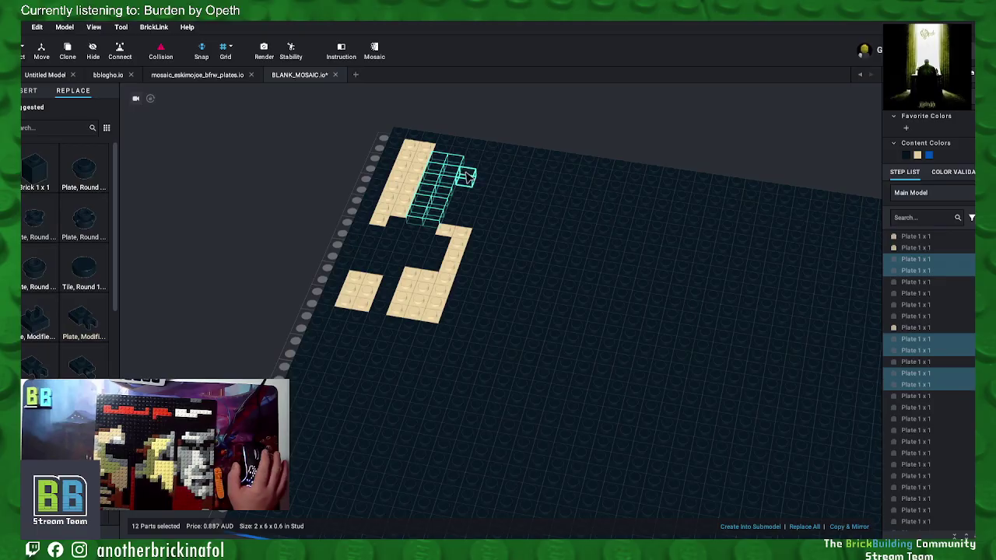
pyautogui.keyDown('ctrl'); pyautogui.click(470, 167); pyautogui.keyUp('ctrl')
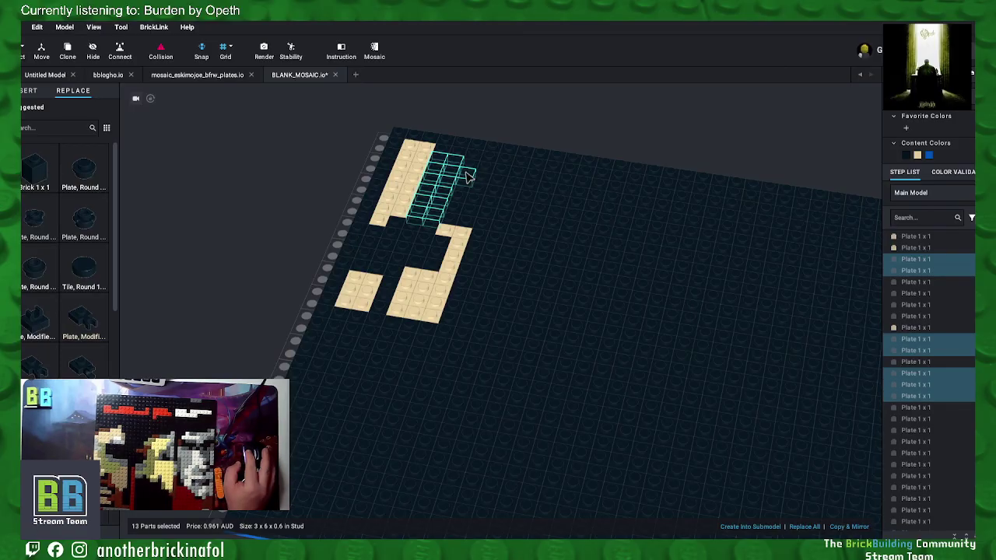
pyautogui.keyDown('ctrl'); pyautogui.click(468, 167); pyautogui.keyUp('ctrl')
pyautogui.keyDown('ctrl'); pyautogui.click(486, 168); pyautogui.keyUp('ctrl')
pyautogui.keyDown('ctrl'); pyautogui.click(443, 149); pyautogui.keyUp('ctrl')
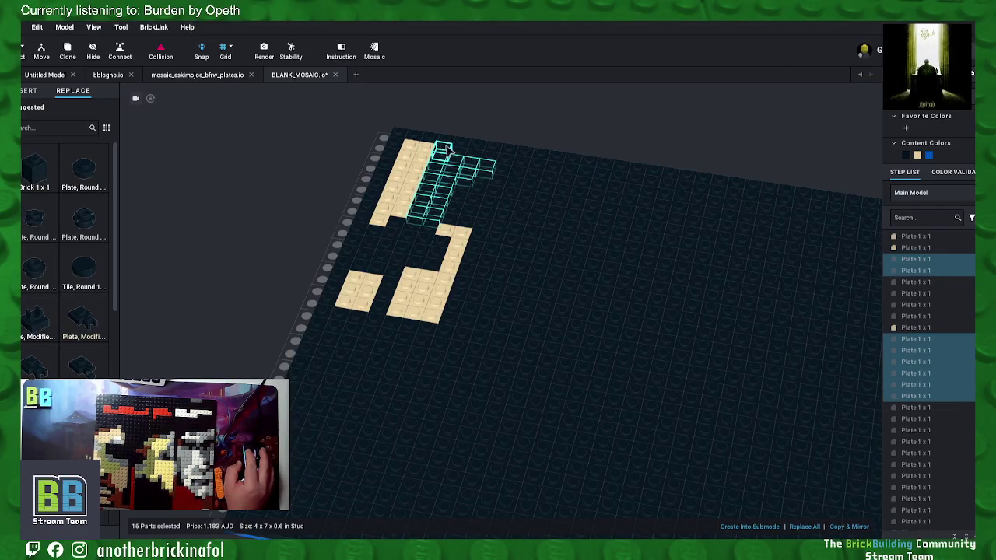
pyautogui.keyDown('ctrl'); pyautogui.click(458, 151); pyautogui.keyUp('ctrl')
pyautogui.keyDown('ctrl'); pyautogui.click(482, 155); pyautogui.keyUp('ctrl')
pyautogui.keyDown('ctrl'); pyautogui.click(500, 159); pyautogui.keyUp('ctrl')
pyautogui.keyDown('ctrl'); pyautogui.click(516, 161); pyautogui.keyUp('ctrl')
pyautogui.keyDown('ctrl'); pyautogui.click(533, 164); pyautogui.keyUp('ctrl')
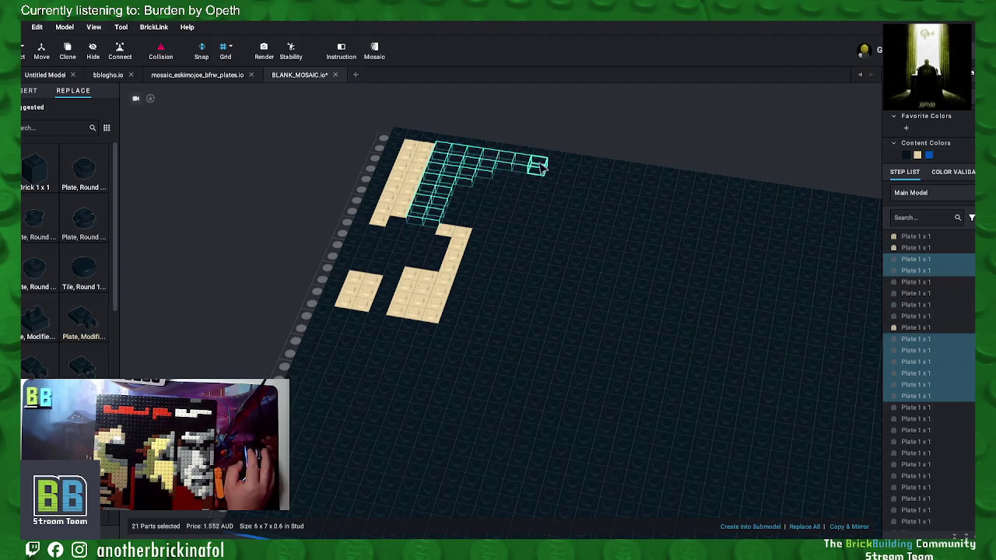
pyautogui.keyDown('ctrl'); pyautogui.click(553, 168); pyautogui.keyUp('ctrl')
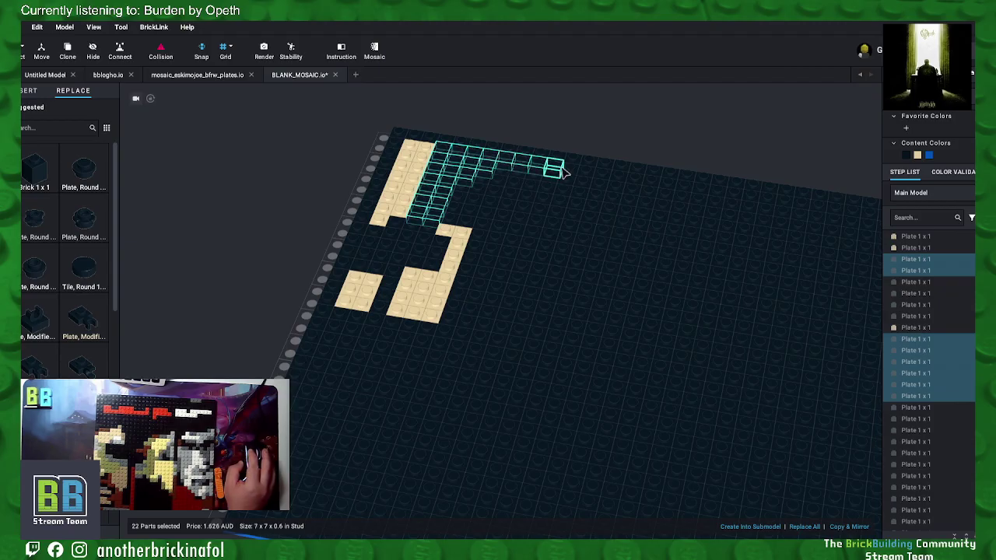
pyautogui.keyDown('ctrl'); pyautogui.click(569, 172); pyautogui.keyUp('ctrl')
pyautogui.keyDown('ctrl'); pyautogui.click(582, 176); pyautogui.keyUp('ctrl')
pyautogui.keyDown('ctrl'); pyautogui.click(595, 180); pyautogui.keyUp('ctrl')
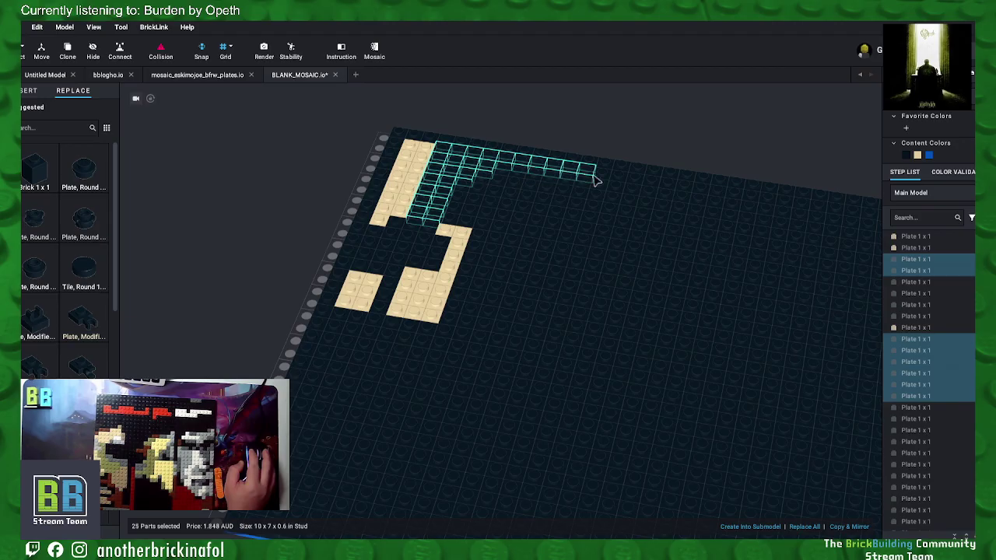
pyautogui.keyDown('ctrl'); pyautogui.click(608, 179); pyautogui.keyUp('ctrl')
pyautogui.keyDown('ctrl'); pyautogui.click(622, 181); pyautogui.keyUp('ctrl')
pyautogui.keyDown('ctrl'); pyautogui.click(637, 183); pyautogui.keyUp('ctrl')
pyautogui.keyDown('ctrl'); pyautogui.click(650, 186); pyautogui.keyUp('ctrl')
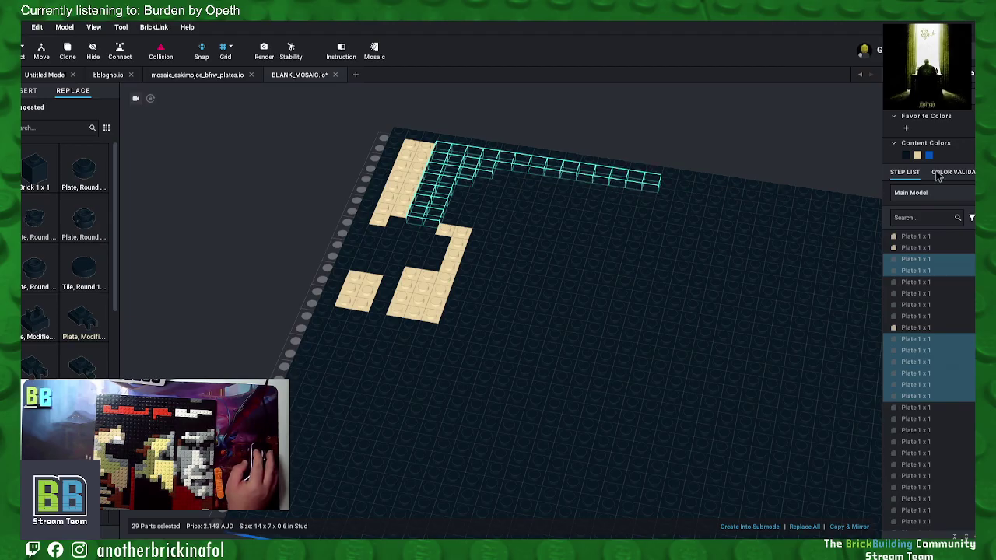
pyautogui.click(918, 156)
pyautogui.click(760, 156)
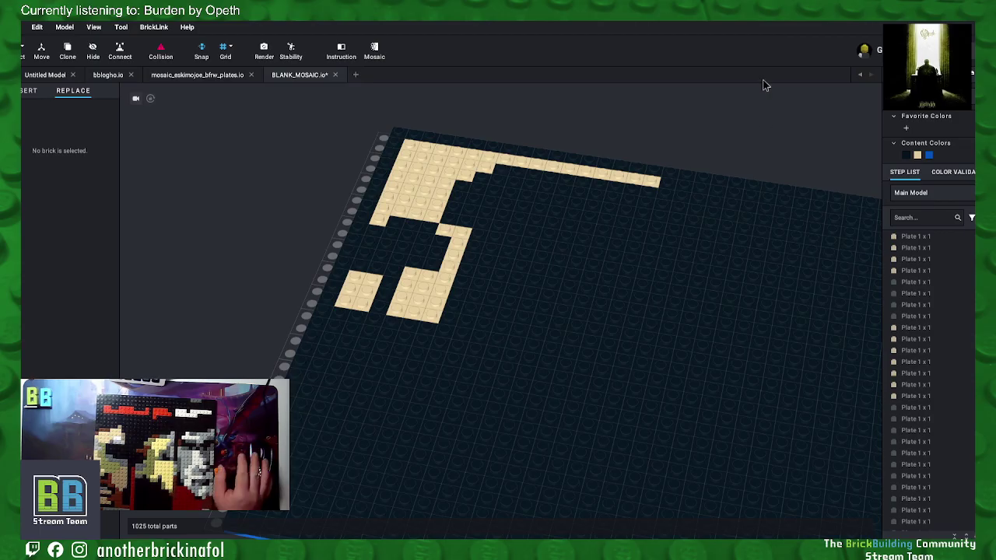
# Step: Recolor the four plates continuing the second tan row rightward tan, and turn the plate at the right end of the long top row black
pyautogui.keyDown('ctrl'); pyautogui.click(502, 176); pyautogui.keyUp('ctrl')
pyautogui.keyDown('ctrl'); pyautogui.click(517, 177); pyautogui.keyUp('ctrl')
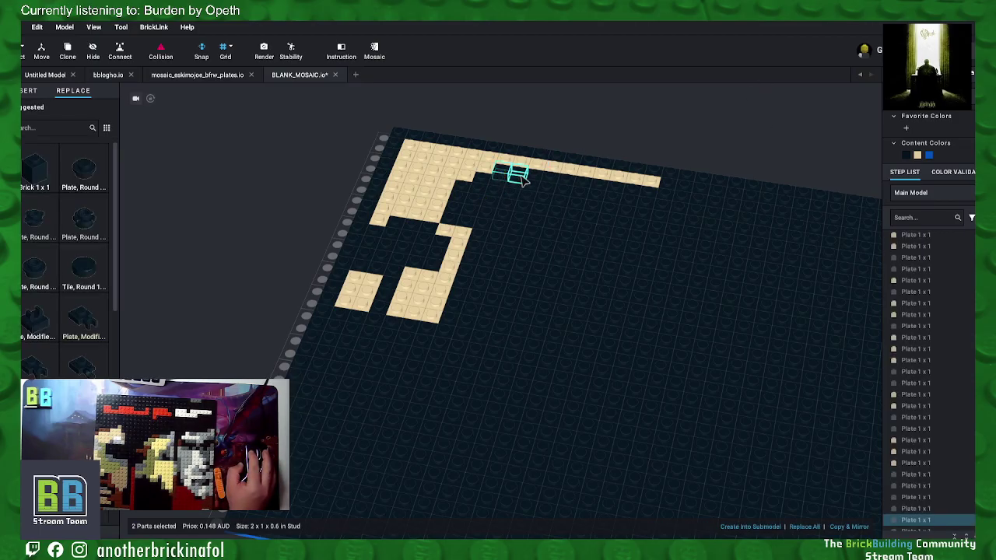
pyautogui.keyDown('ctrl'); pyautogui.click(533, 179); pyautogui.keyUp('ctrl')
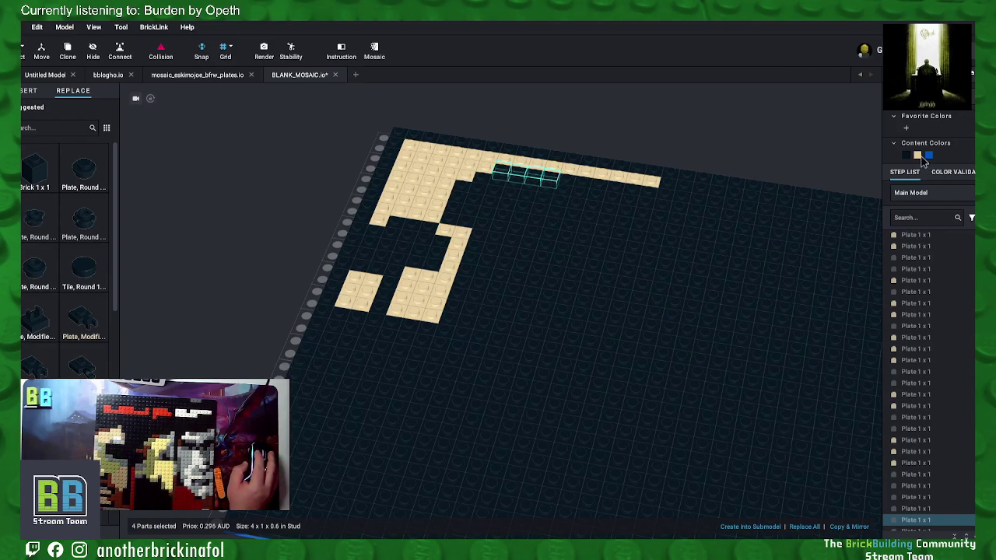
pyautogui.click(919, 156)
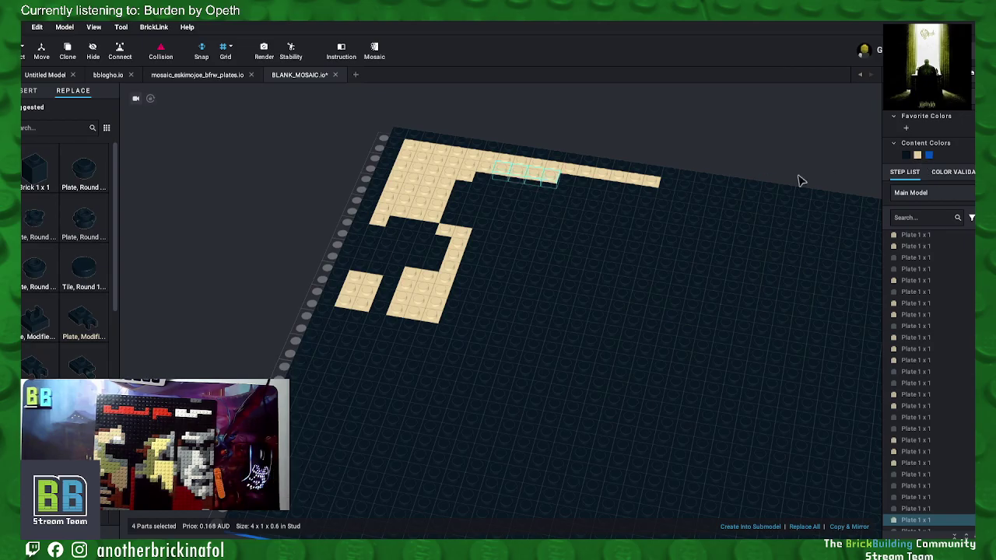
pyautogui.click(650, 186)
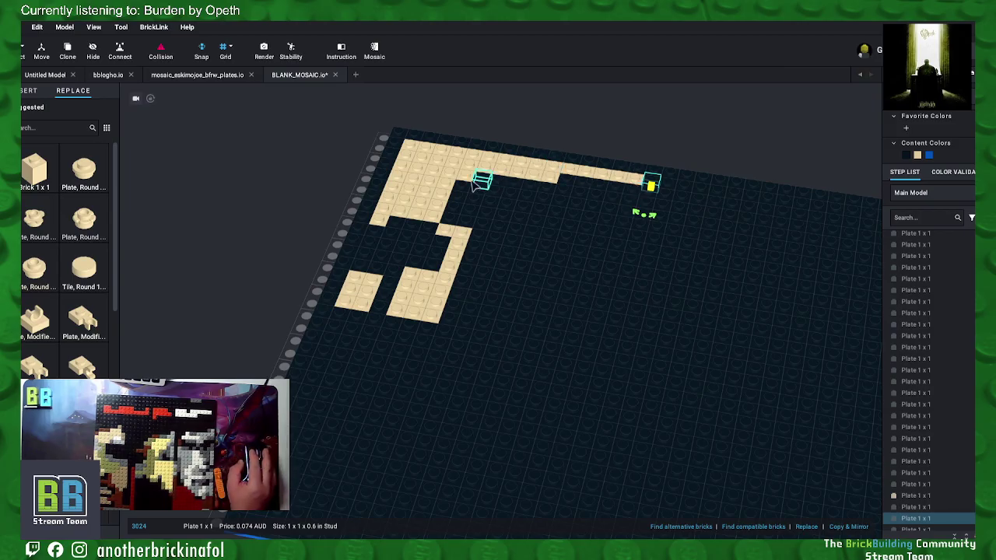
pyautogui.click(564, 179)
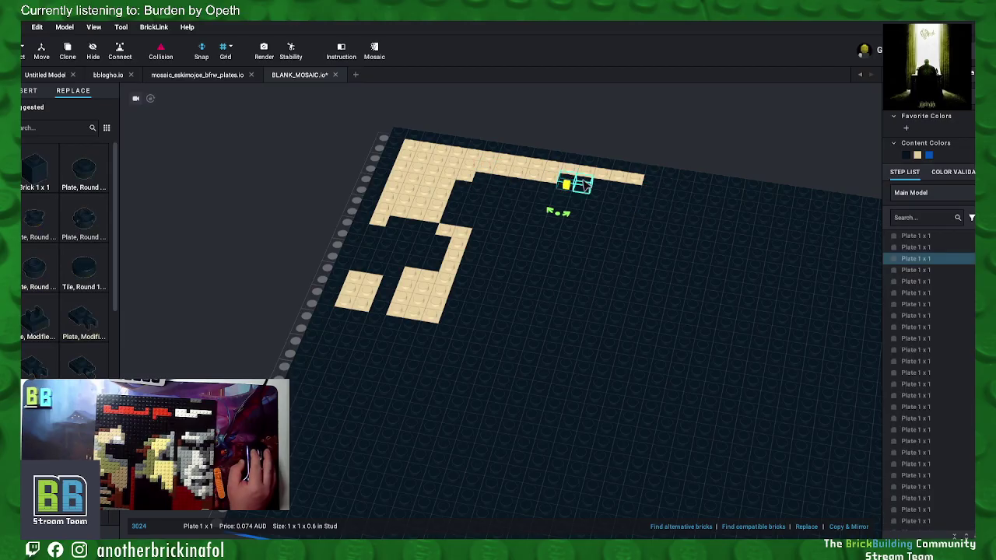
pyautogui.keyDown('shift'); pyautogui.click(589, 185); pyautogui.keyUp('shift')
pyautogui.keyDown('shift'); pyautogui.click(615, 189); pyautogui.keyUp('shift')
pyautogui.keyDown('shift'); pyautogui.click(636, 195); pyautogui.keyUp('shift')
pyautogui.keyDown('shift'); pyautogui.click(646, 196); pyautogui.keyUp('shift')
pyautogui.keyDown('shift'); pyautogui.click(652, 188); pyautogui.keyUp('shift')
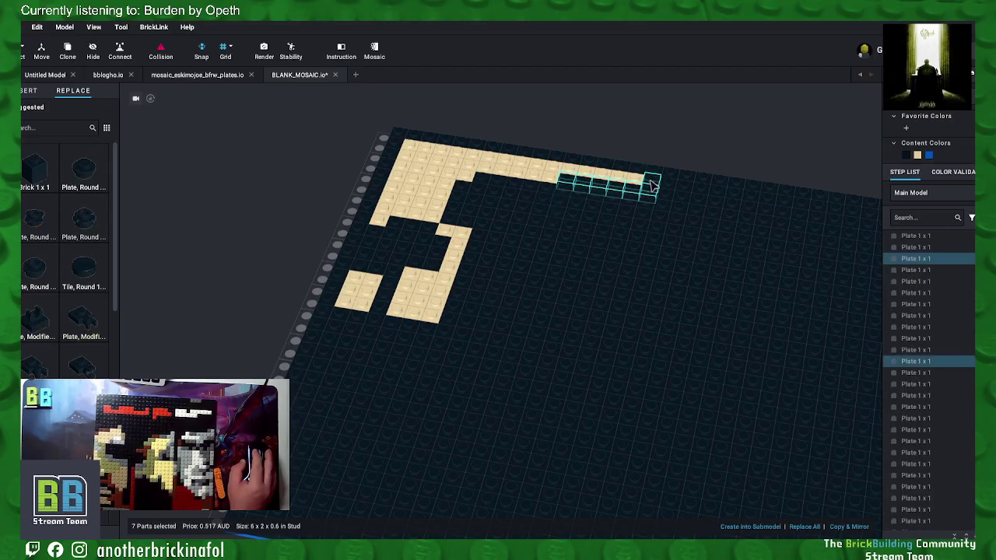
pyautogui.keyDown('shift'); pyautogui.click(655, 183); pyautogui.keyUp('shift')
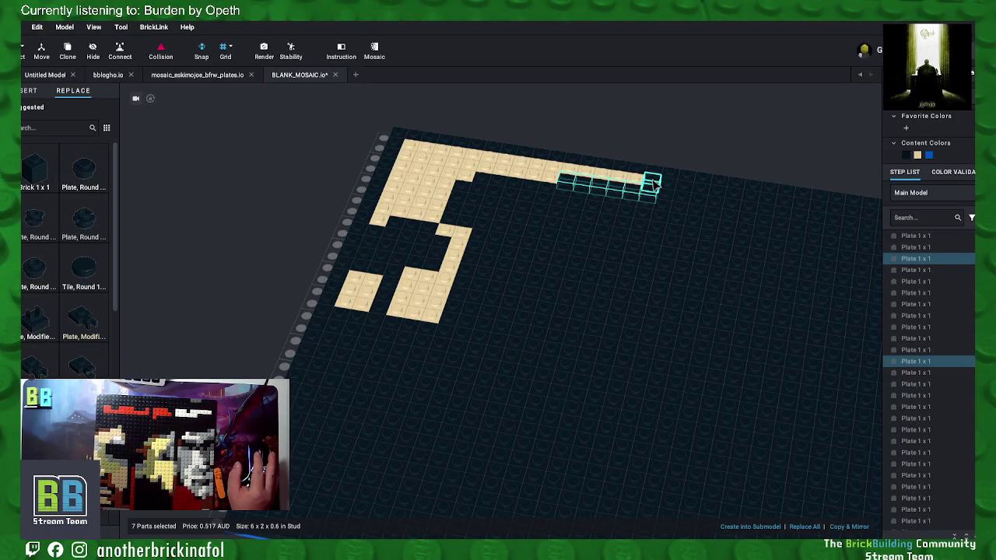
# Step: Recolor eight plates tan, extending the second tan row by six studs and the long row above it by two
pyautogui.click(669, 187)
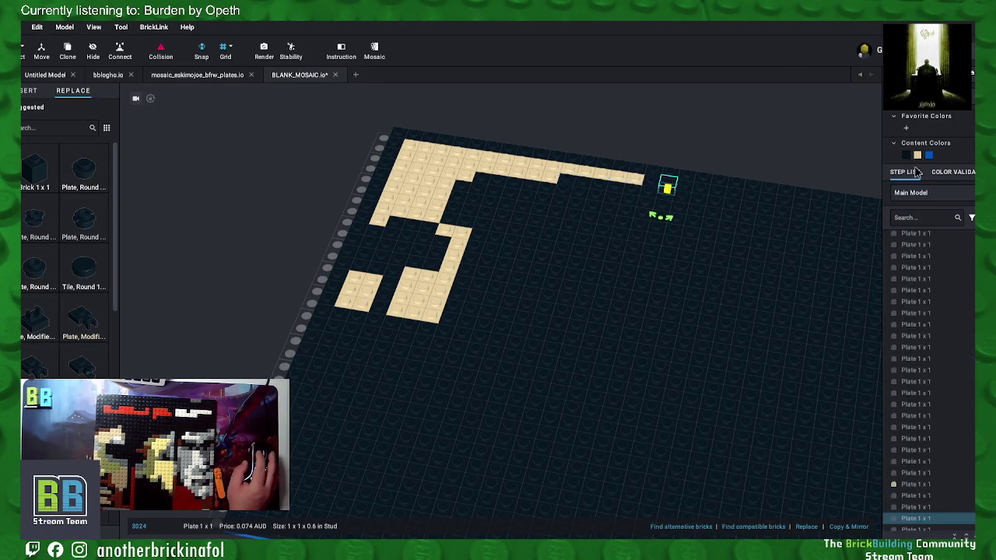
pyautogui.keyDown('shift'); pyautogui.click(651, 187); pyautogui.keyUp('shift')
pyautogui.keyDown('shift'); pyautogui.click(634, 188); pyautogui.keyUp('shift')
pyautogui.keyDown('shift'); pyautogui.click(617, 188); pyautogui.keyUp('shift')
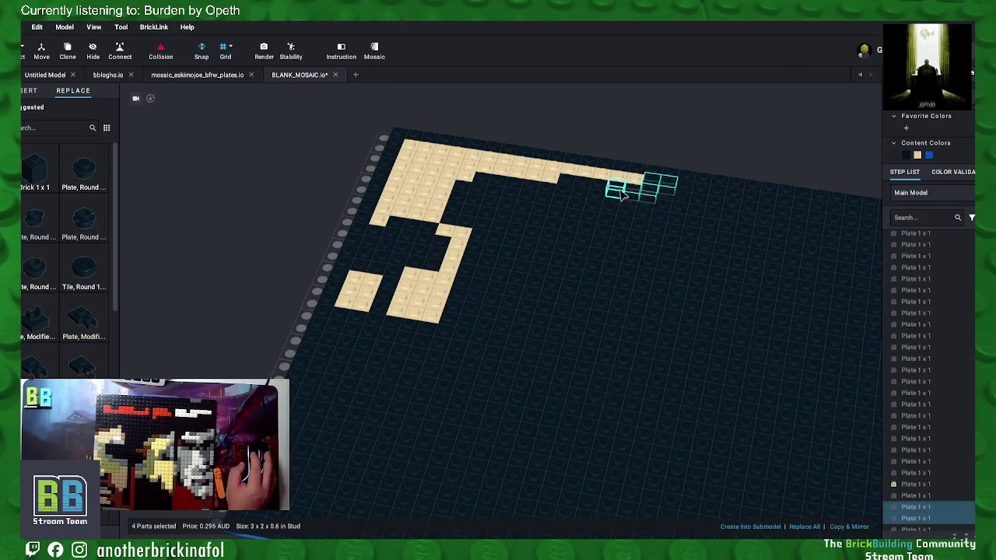
pyautogui.keyDown('shift'); pyautogui.click(601, 189); pyautogui.keyUp('shift')
pyautogui.keyDown('shift'); pyautogui.click(584, 187); pyautogui.keyUp('shift')
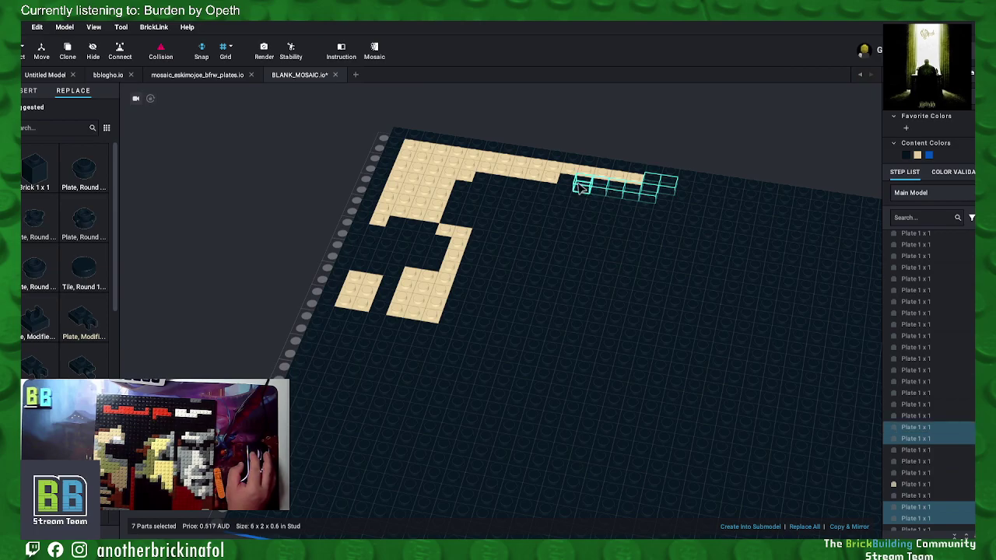
pyautogui.keyDown('shift'); pyautogui.click(566, 182); pyautogui.keyUp('shift')
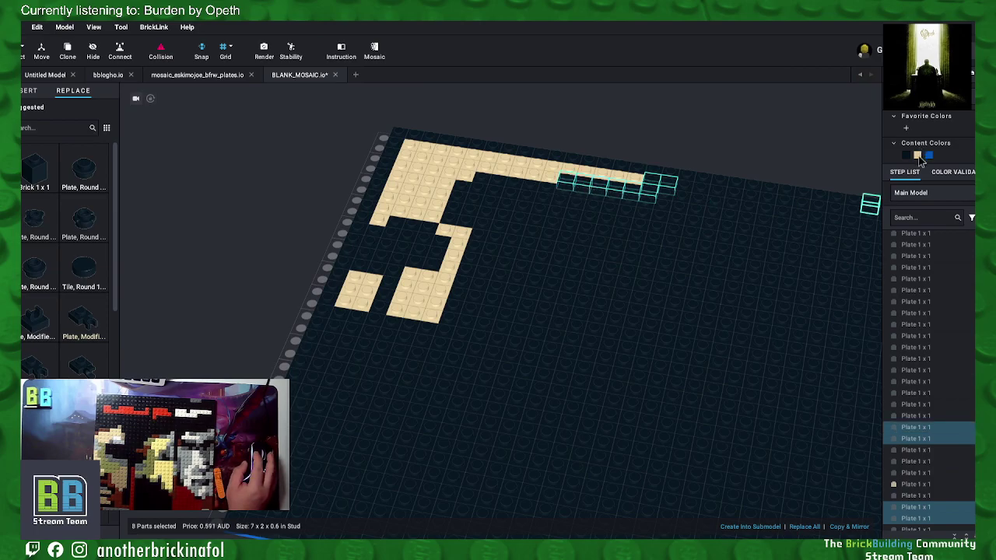
pyautogui.click(917, 155)
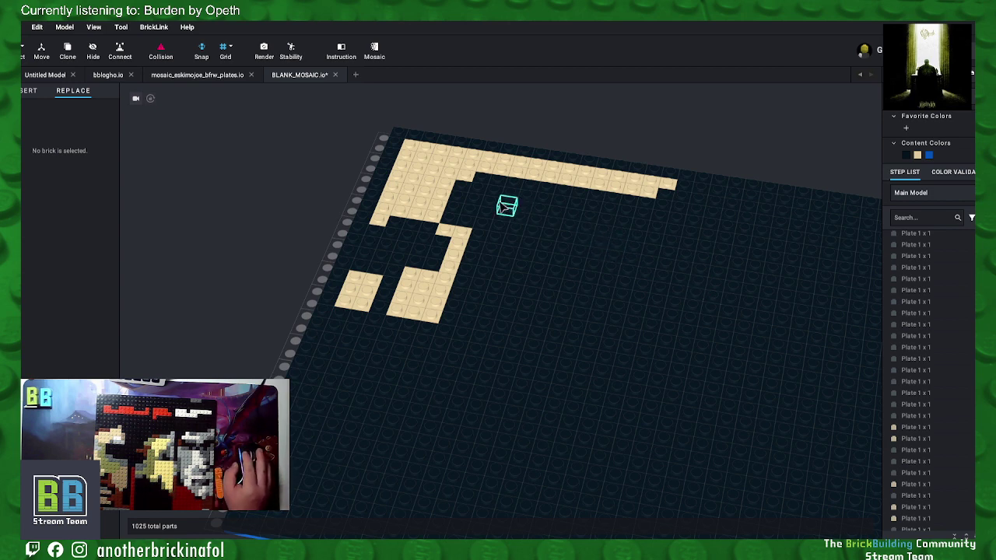
# Step: Recolor two plates directly beneath the second tan row Bright Light Orange, starting beside the stepped tan edge and leaving one black plate between them
pyautogui.click(481, 181)
pyautogui.keyDown('shift'); pyautogui.click(515, 187); pyautogui.keyUp('shift')
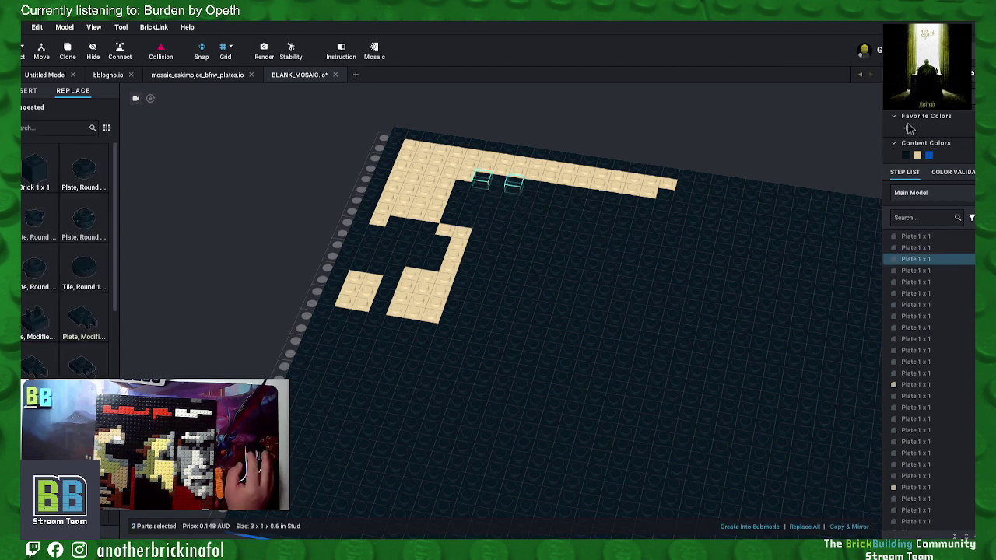
pyautogui.click(906, 128)
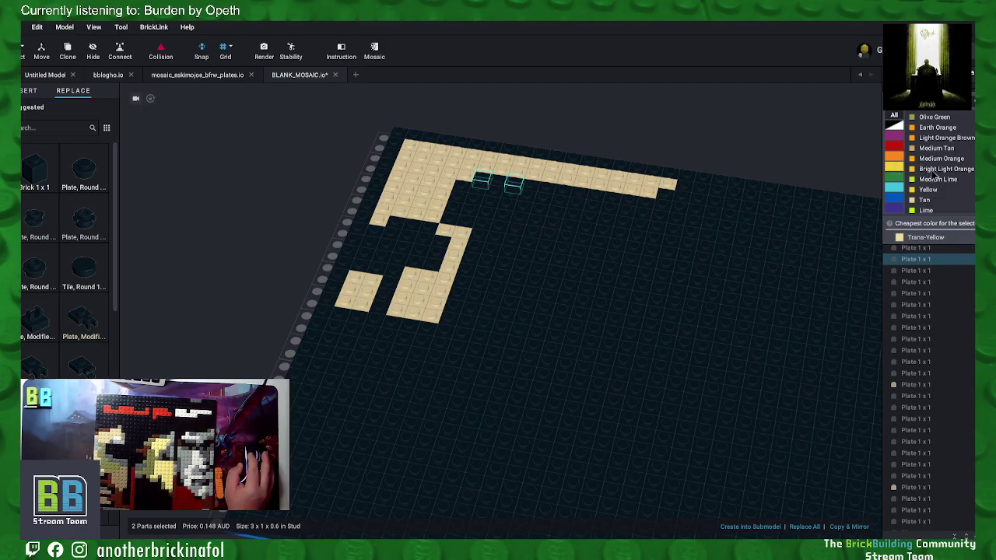
pyautogui.click(934, 170)
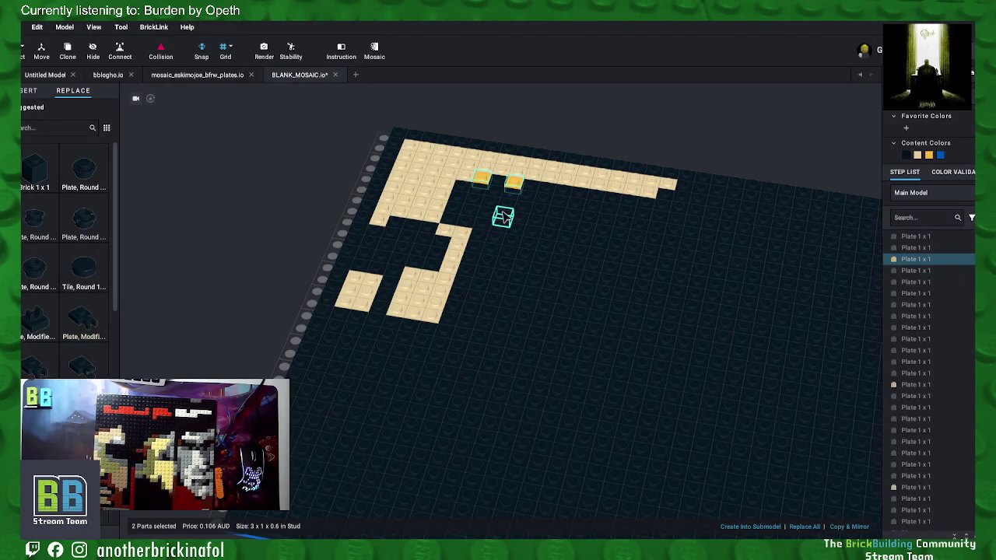
# Step: Recolor two diagonally adjacent plates Orange in the dark gap above the tan hook, starting directly right of the tan block
pyautogui.click(463, 205)
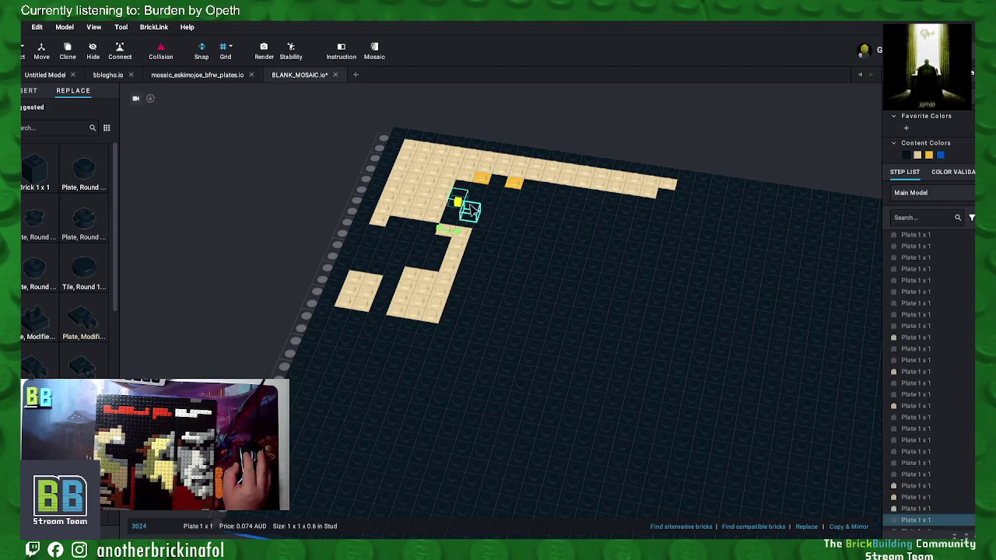
pyautogui.keyDown('shift'); pyautogui.click(470, 209); pyautogui.keyUp('shift')
pyautogui.click(920, 117)
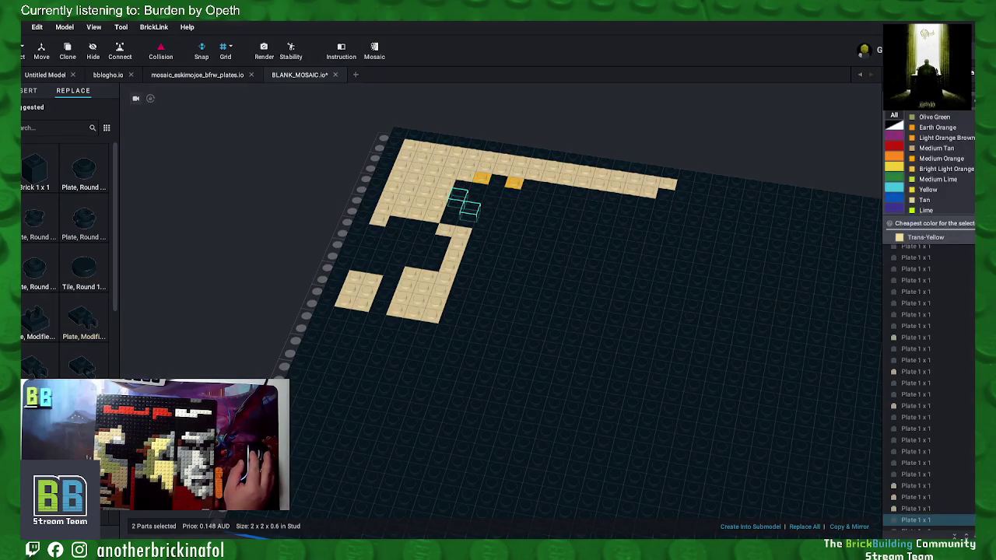
pyautogui.scroll(-5, 930, 201)
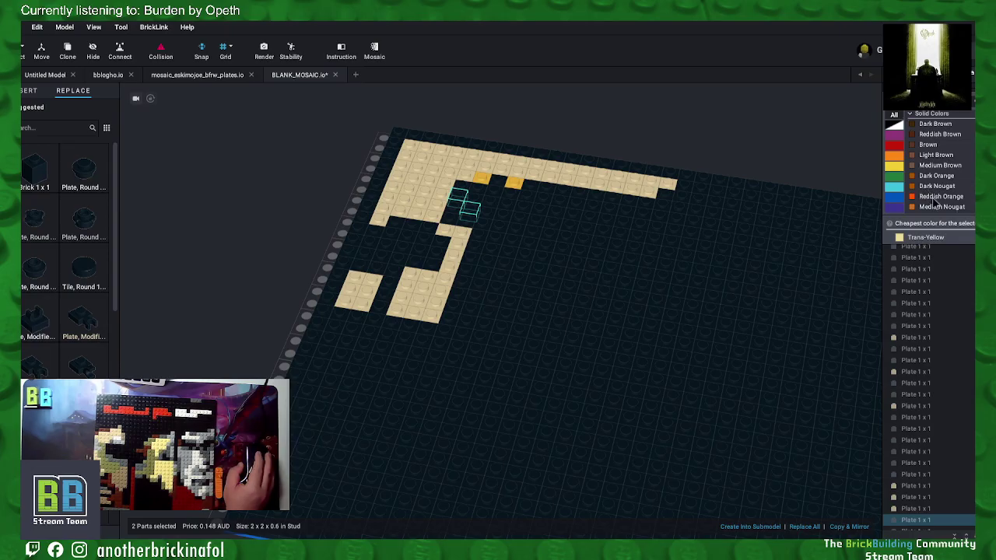
pyautogui.scroll(-3, 931, 205)
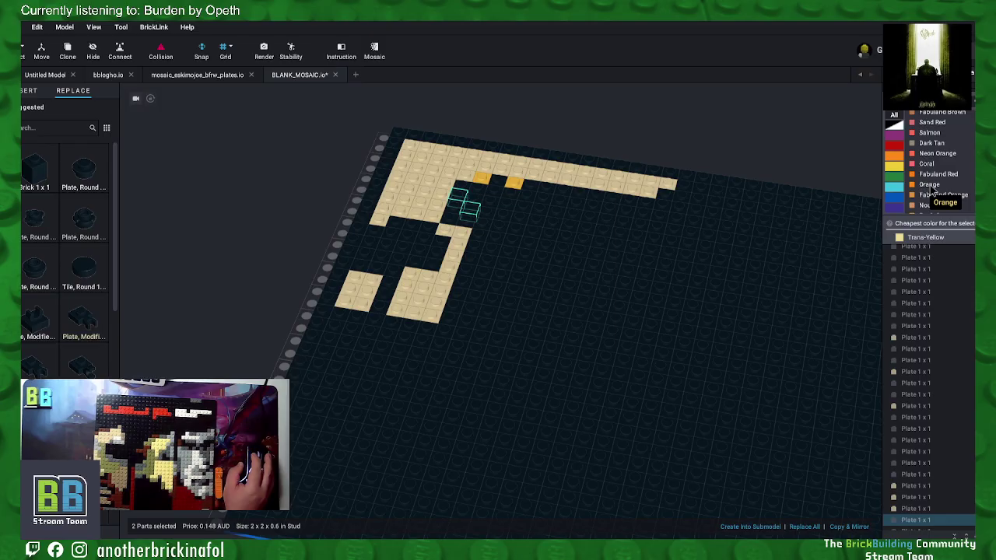
pyautogui.click(930, 185)
pyautogui.click(635, 143)
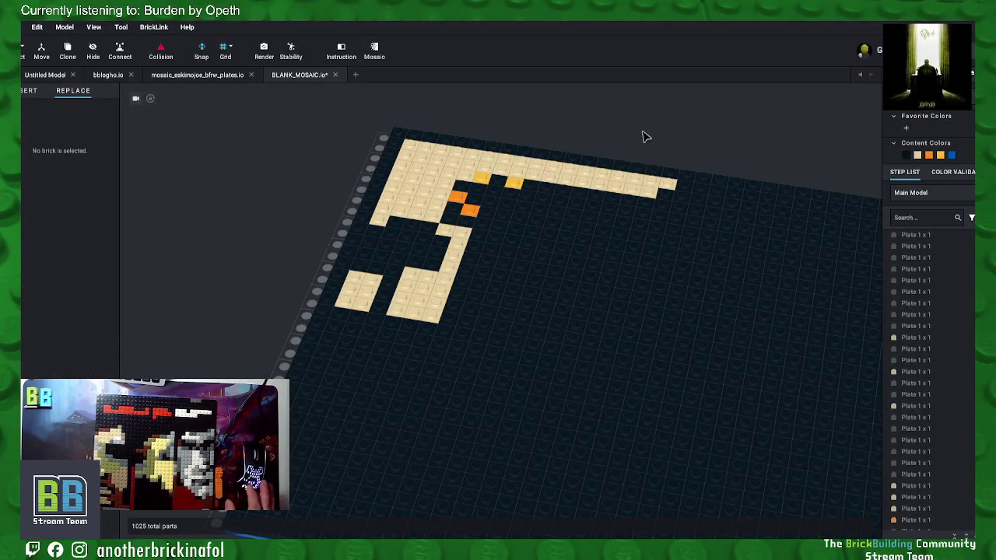
# Step: Recolor the plate three studs right of the upper orange plate Orange, and the plate directly above the hook's left end Bright Light Orange
pyautogui.click(504, 203)
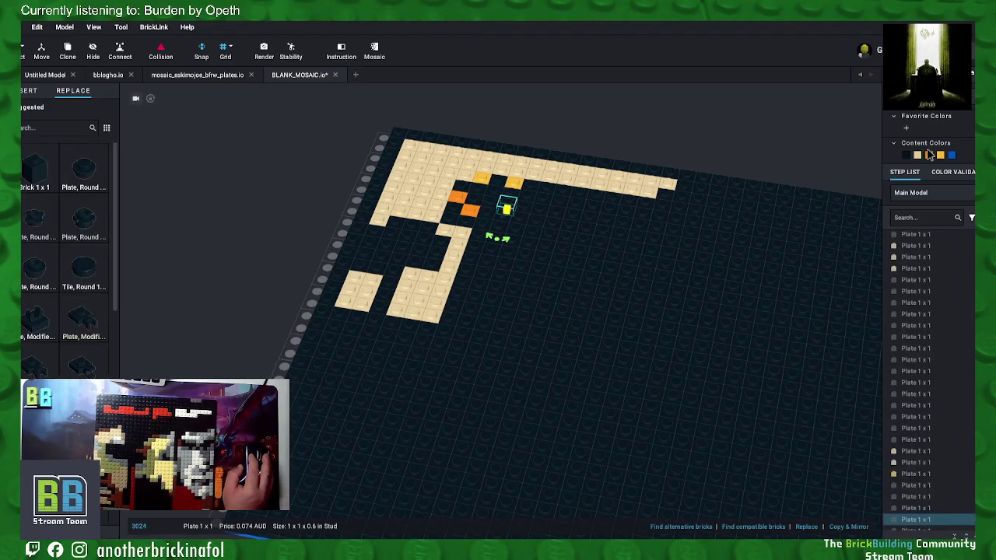
pyautogui.click(930, 157)
pyautogui.click(451, 219)
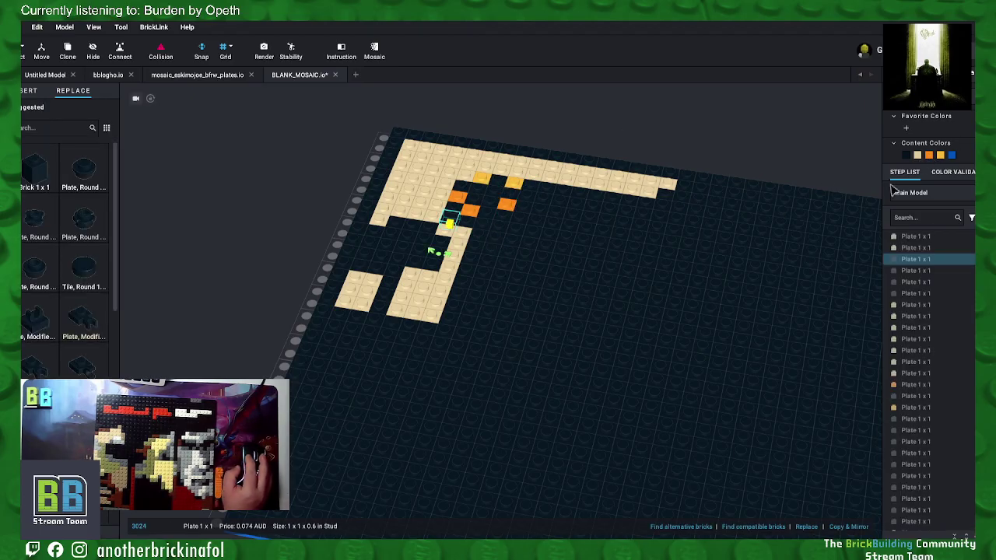
pyautogui.click(940, 155)
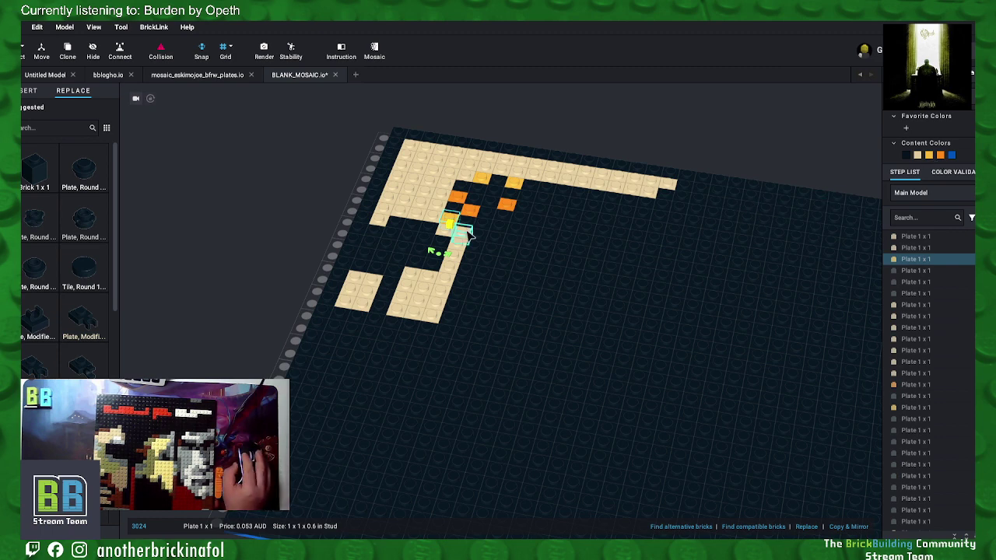
# Step: Recolor two plates below the rightmost orange plate Bright Light Orange, and a vertical pair beside the upper-right light orange plate tan
pyautogui.click(499, 227)
pyautogui.click(520, 220)
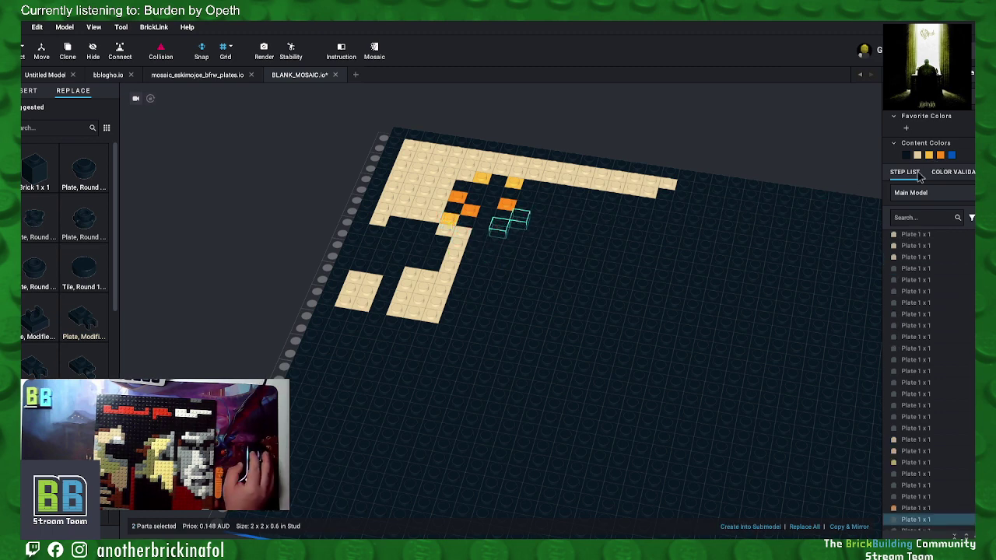
pyautogui.click(650, 117)
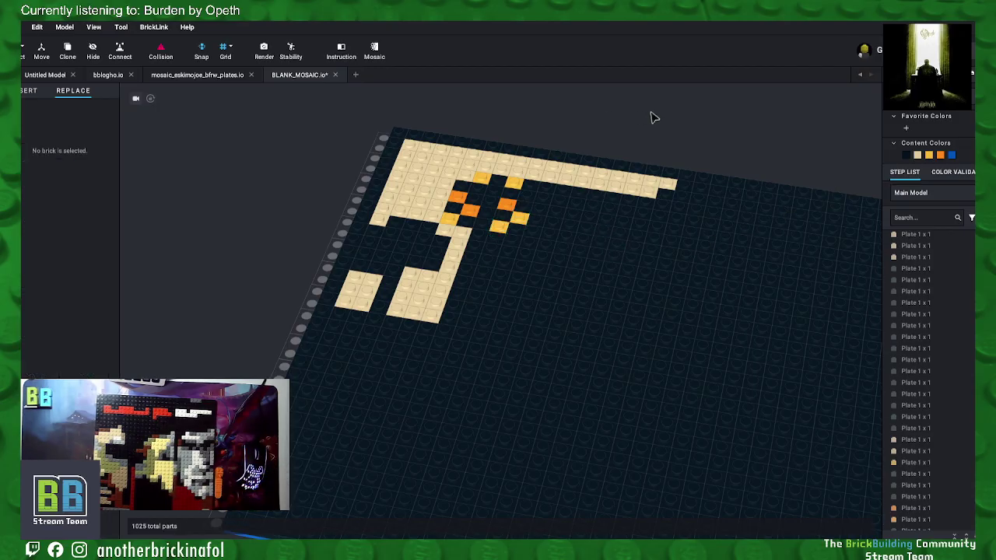
pyautogui.click(526, 199)
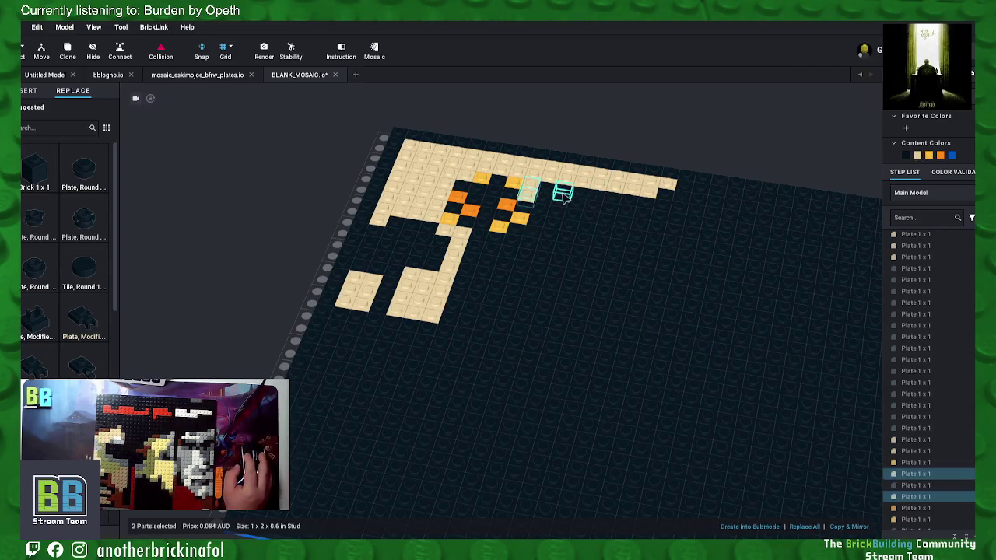
# Step: Recolor a straight column of 11 plates tan, running down from the second tan row directly right of the new tan pair
pyautogui.click(547, 191)
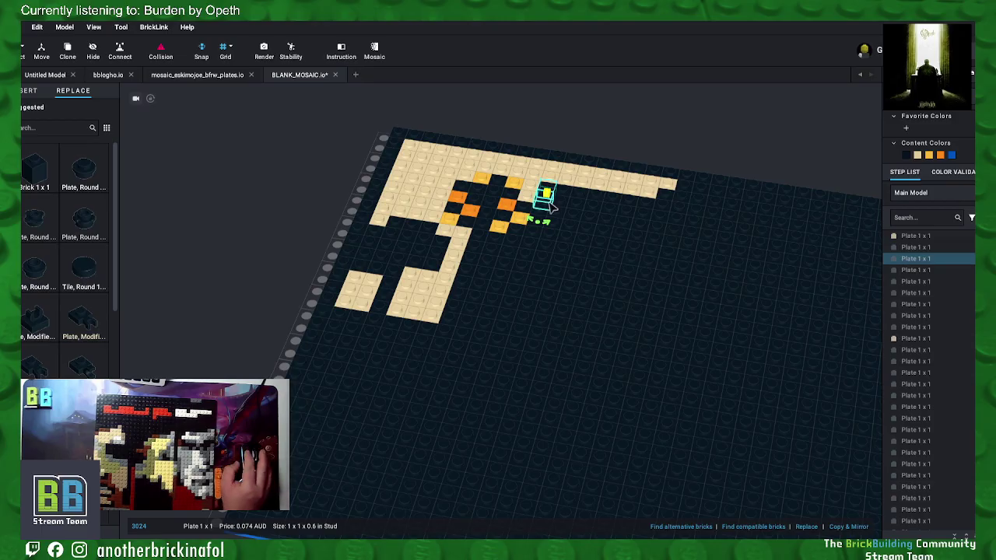
pyautogui.keyDown('ctrl'); pyautogui.click(542, 207); pyautogui.keyUp('ctrl')
pyautogui.keyDown('ctrl'); pyautogui.click(539, 223); pyautogui.keyUp('ctrl')
pyautogui.keyDown('ctrl'); pyautogui.click(539, 233); pyautogui.keyUp('ctrl')
pyautogui.keyDown('ctrl'); pyautogui.click(534, 243); pyautogui.keyUp('ctrl')
pyautogui.keyDown('ctrl'); pyautogui.click(530, 254); pyautogui.keyUp('ctrl')
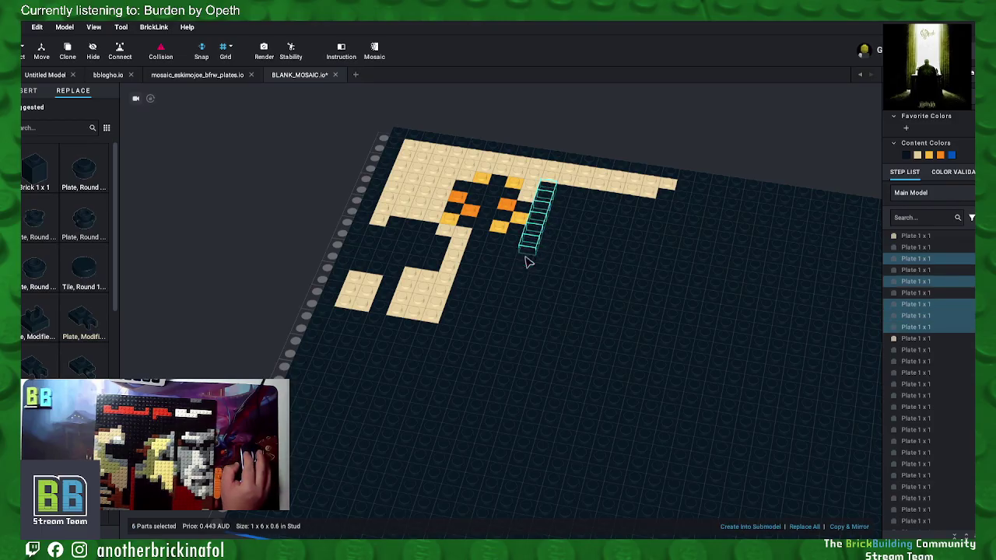
pyautogui.keyDown('ctrl'); pyautogui.click(526, 265); pyautogui.keyUp('ctrl')
pyautogui.keyDown('ctrl'); pyautogui.click(521, 275); pyautogui.keyUp('ctrl')
pyautogui.keyDown('ctrl'); pyautogui.click(518, 285); pyautogui.keyUp('ctrl')
pyautogui.keyDown('ctrl'); pyautogui.click(514, 296); pyautogui.keyUp('ctrl')
pyautogui.keyDown('ctrl'); pyautogui.click(509, 307); pyautogui.keyUp('ctrl')
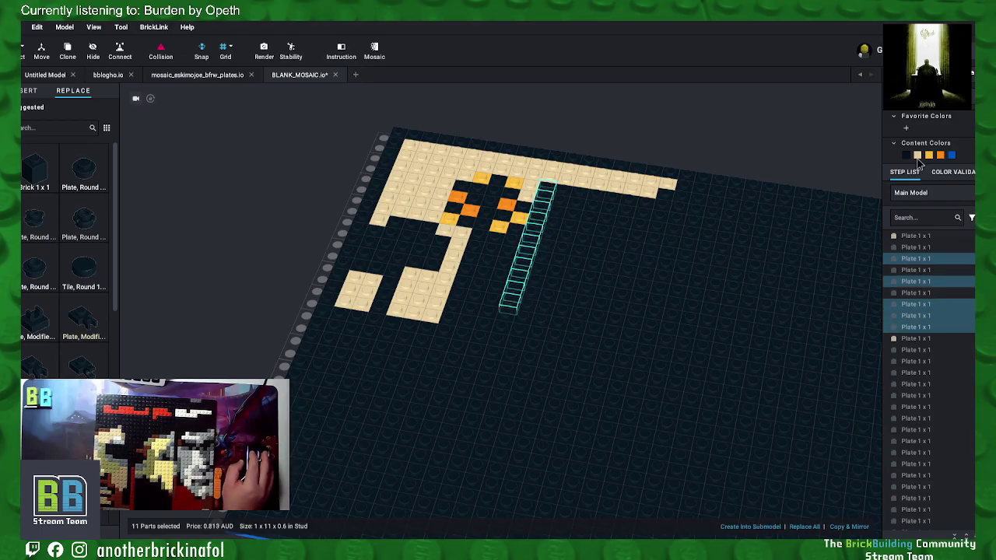
# Step: Select ten black plates in a two-stud-wide, six-stud-long strip along the lower left side of the 11-plate tan column
pyautogui.moveTo(636, 238)
pyautogui.mouseDown(button='right')
pyautogui.moveTo(594, 256)
pyautogui.moveTo(622, 249)
pyautogui.mouseUp(button='right')
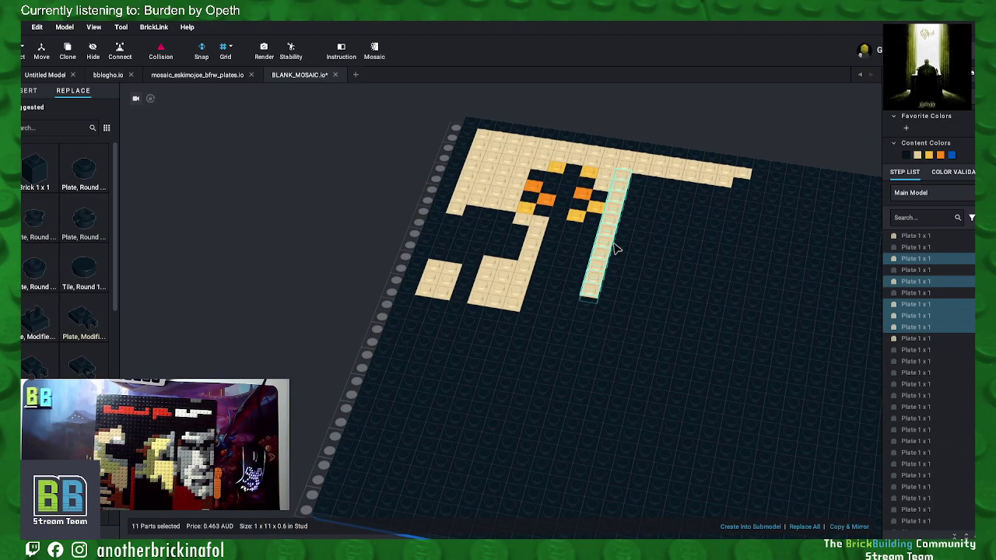
pyautogui.click(568, 308)
pyautogui.keyDown('ctrl'); pyautogui.click(568, 303); pyautogui.keyUp('ctrl')
pyautogui.keyDown('ctrl'); pyautogui.click(552, 297); pyautogui.keyUp('ctrl')
pyautogui.keyDown('ctrl'); pyautogui.click(555, 285); pyautogui.keyUp('ctrl')
pyautogui.keyDown('ctrl'); pyautogui.click(572, 286); pyautogui.keyUp('ctrl')
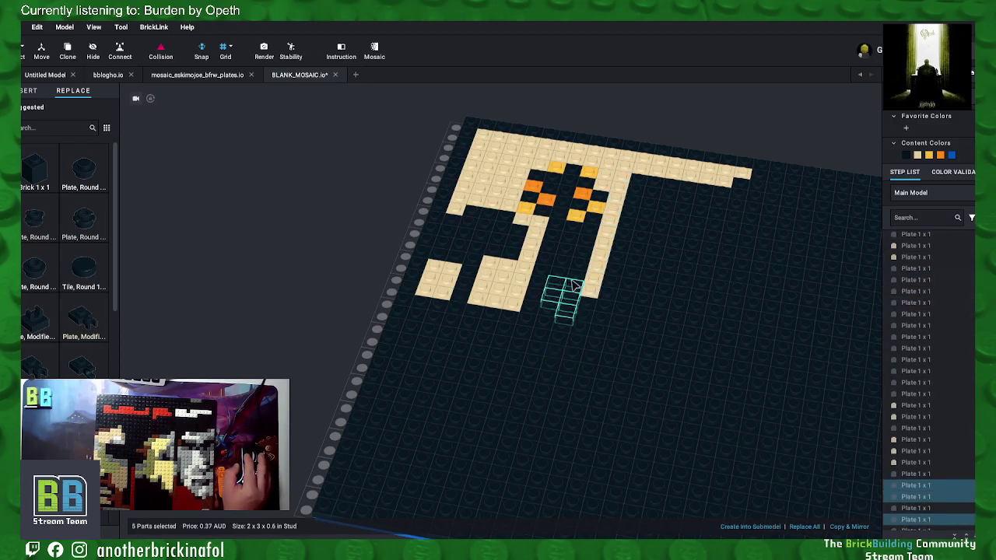
pyautogui.keyDown('ctrl'); pyautogui.click(557, 274); pyautogui.keyUp('ctrl')
pyautogui.keyDown('ctrl'); pyautogui.click(572, 277); pyautogui.keyUp('ctrl')
pyautogui.keyDown('ctrl'); pyautogui.click(562, 262); pyautogui.keyUp('ctrl')
pyautogui.keyDown('ctrl'); pyautogui.click(577, 265); pyautogui.keyUp('ctrl')
pyautogui.keyDown('ctrl'); pyautogui.click(565, 251); pyautogui.keyUp('ctrl')
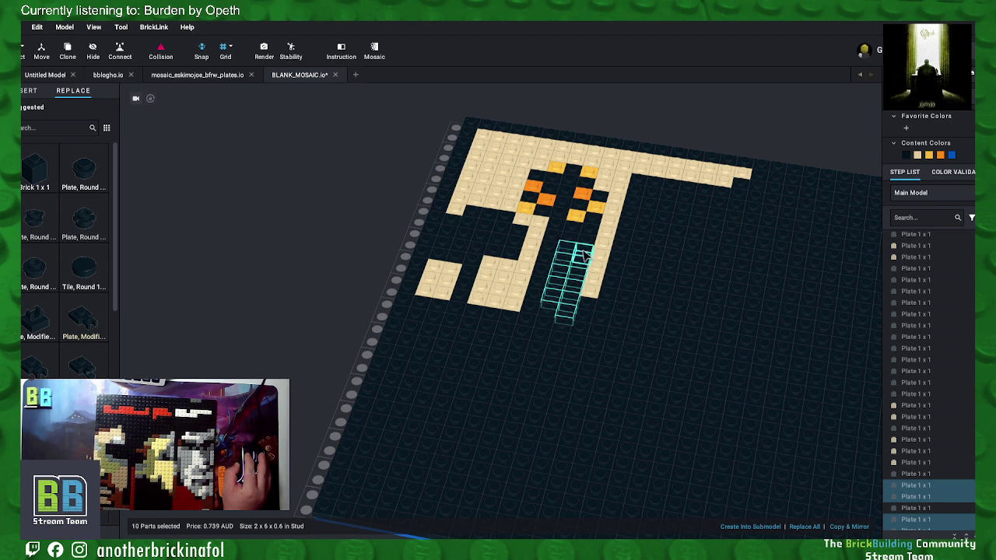
# Step: Complete the selection of the two-column strip between the upper palm's trunk and the tan column, and recolour those plates tan
pyautogui.keyDown('ctrl'); pyautogui.click(580, 254); pyautogui.keyUp('ctrl')
pyautogui.keyDown('ctrl'); pyautogui.click(572, 240); pyautogui.keyUp('ctrl')
pyautogui.keyDown('ctrl'); pyautogui.click(580, 245); pyautogui.keyUp('ctrl')
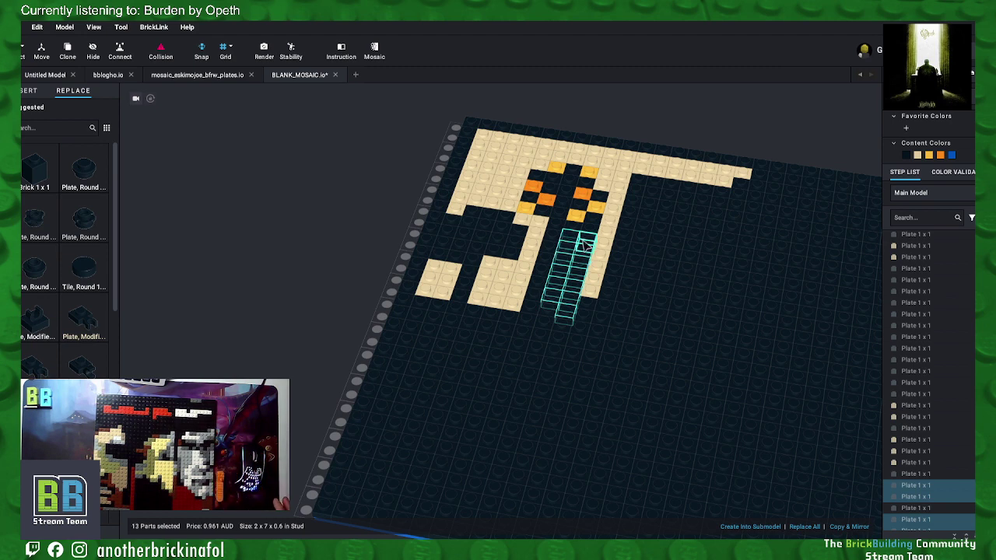
pyautogui.keyDown('ctrl'); pyautogui.click(572, 230); pyautogui.keyUp('ctrl')
pyautogui.keyDown('ctrl'); pyautogui.click(590, 231); pyautogui.keyUp('ctrl')
pyautogui.keyDown('ctrl'); pyautogui.click(592, 220); pyautogui.keyUp('ctrl')
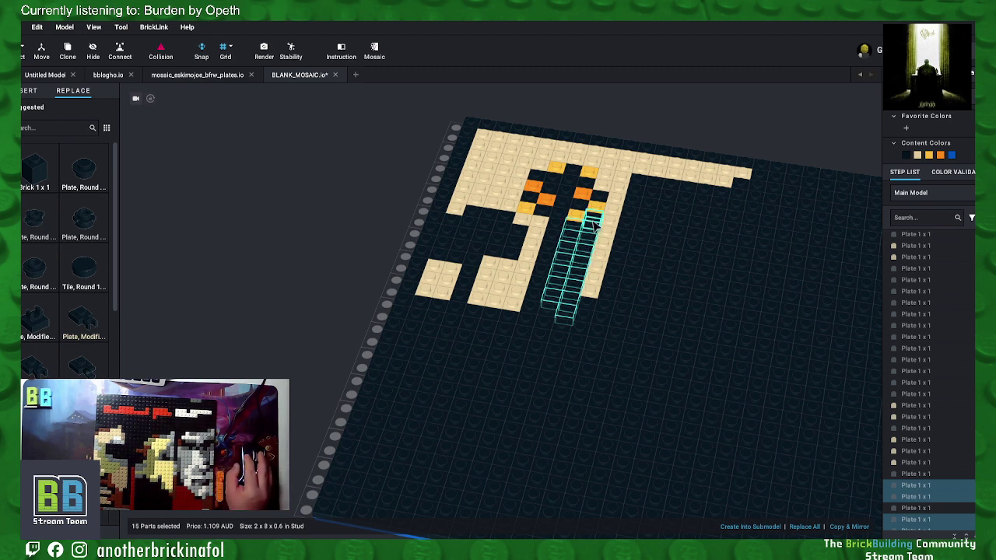
pyautogui.click(879, 173)
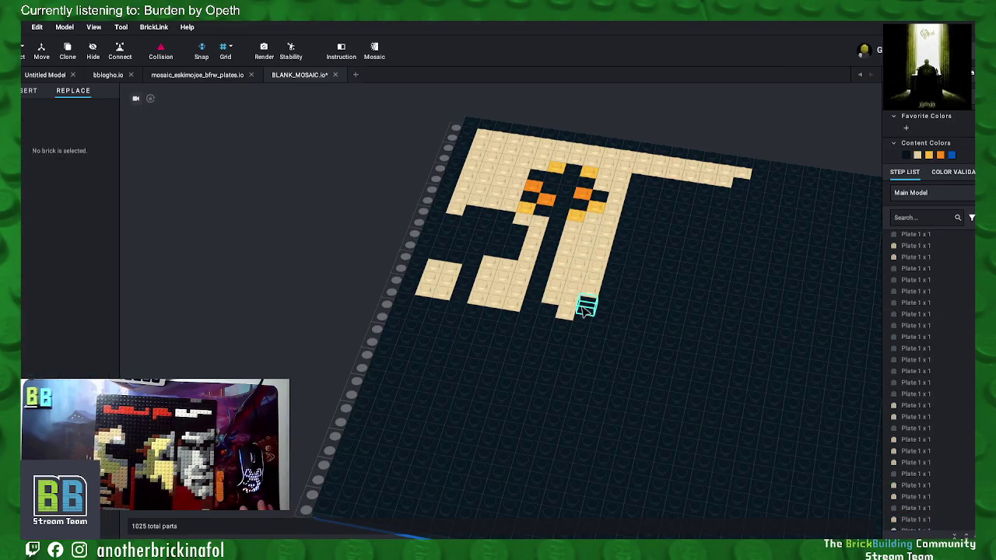
# Step: Recolour four plates orange around the lower palm's crown, two at its lower-left edge and two on its right side
pyautogui.click(447, 250)
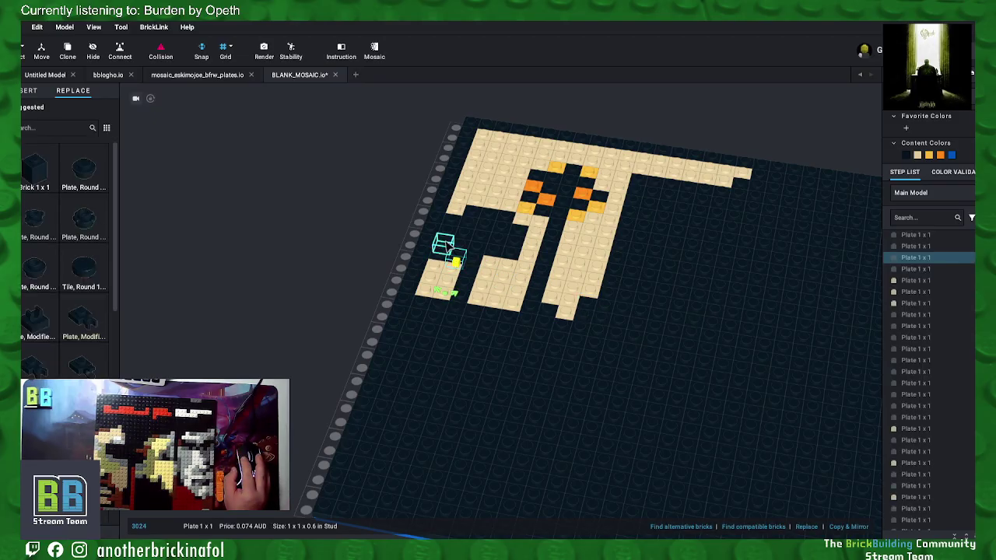
pyautogui.keyDown('shift'); pyautogui.click(872, 204); pyautogui.keyUp('shift')
pyautogui.click(940, 155)
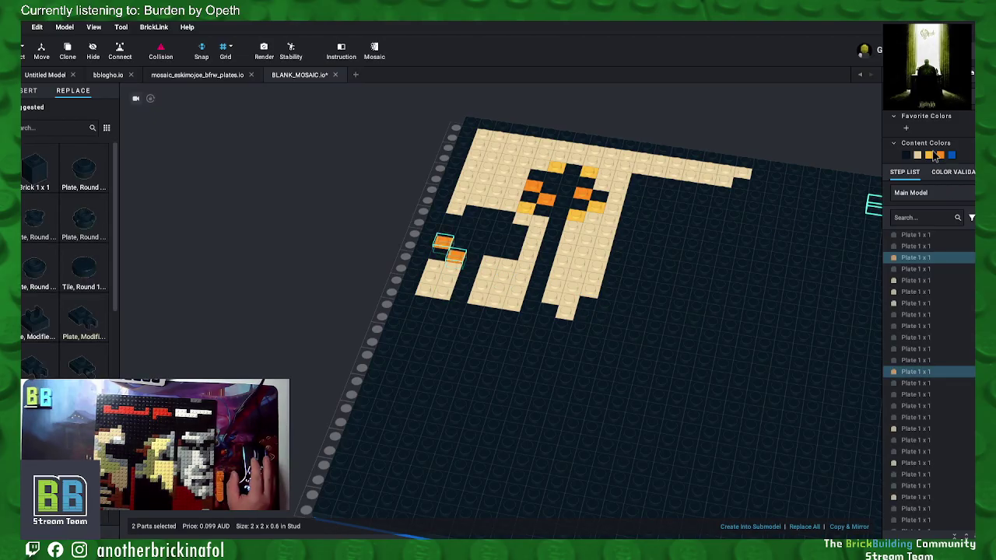
pyautogui.click(495, 251)
pyautogui.keyDown('ctrl'); pyautogui.click(506, 219); pyautogui.keyUp('ctrl')
pyautogui.click(940, 155)
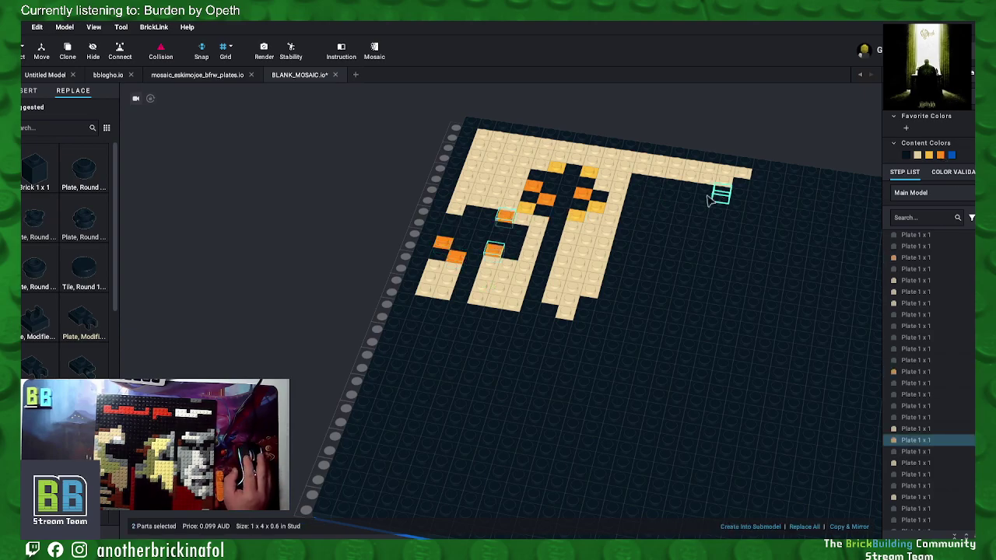
# Step: Recolour three plates light orange around the lower palm's crown, one at its upper-left edge and two on its right side
pyautogui.click(517, 232)
pyautogui.keyDown('ctrl'); pyautogui.click(522, 233); pyautogui.keyUp('ctrl')
pyautogui.keyDown('ctrl'); pyautogui.click(472, 215); pyautogui.keyUp('ctrl')
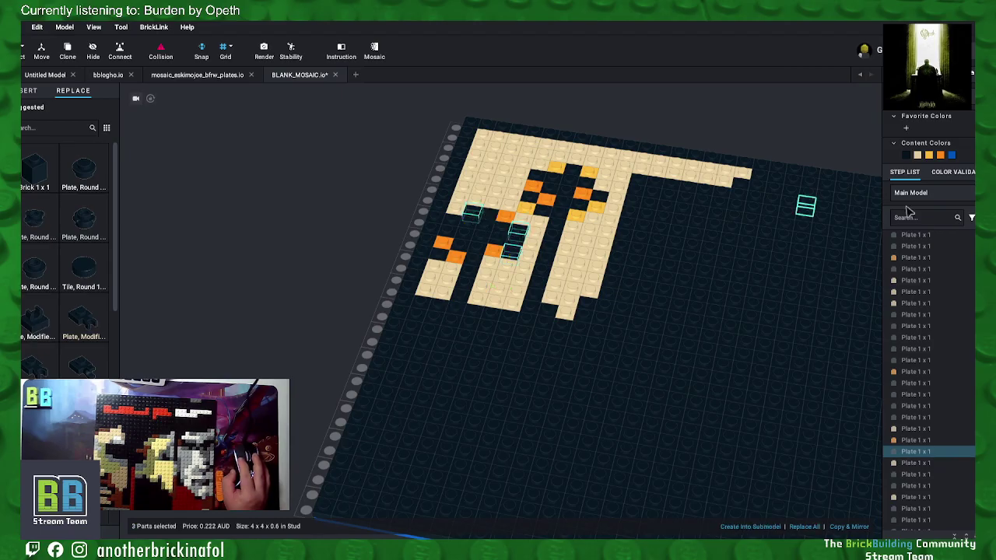
pyautogui.click(929, 157)
pyautogui.click(652, 267)
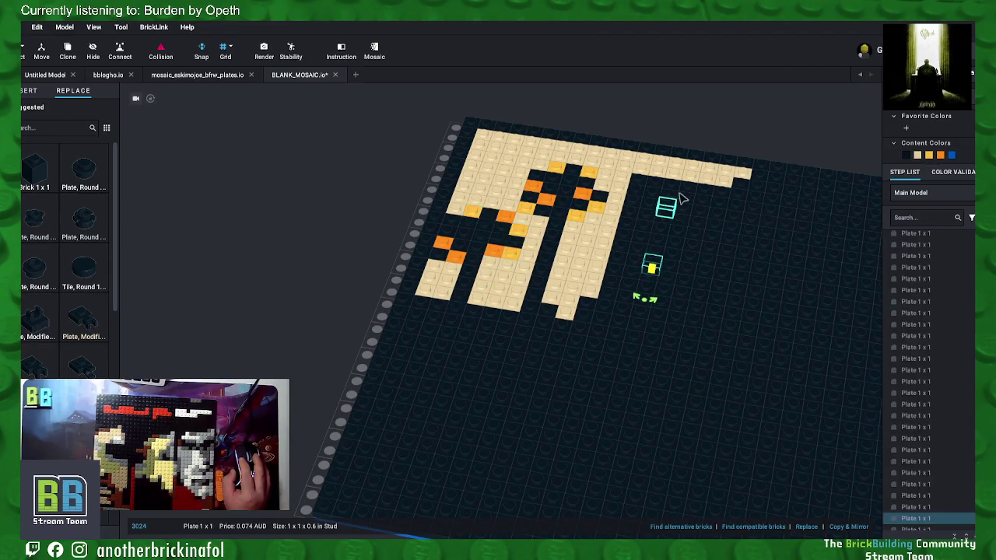
pyautogui.click(762, 111)
# Step: Recolour seven plates brown beneath the tan areas beside the lower trunk: a 2 x 2 block and a row of three
pyautogui.moveTo(561, 267); pyautogui.dragTo(573, 277, button='middle')
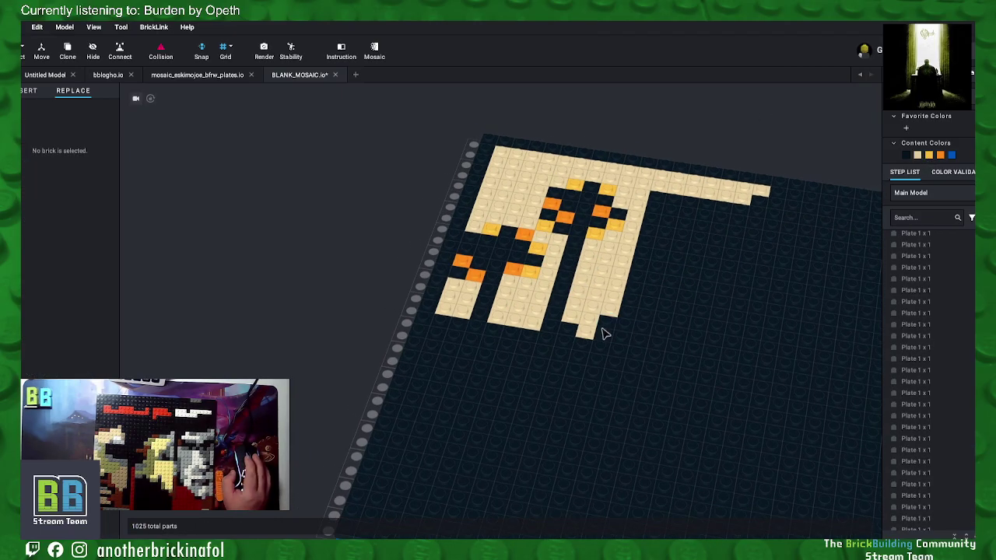
pyautogui.moveTo(601, 328)
pyautogui.mouseDown(button='right')
pyautogui.moveTo(613, 339)
pyautogui.moveTo(609, 331)
pyautogui.mouseUp(button='right')
pyautogui.scroll(-4, 610, 336)
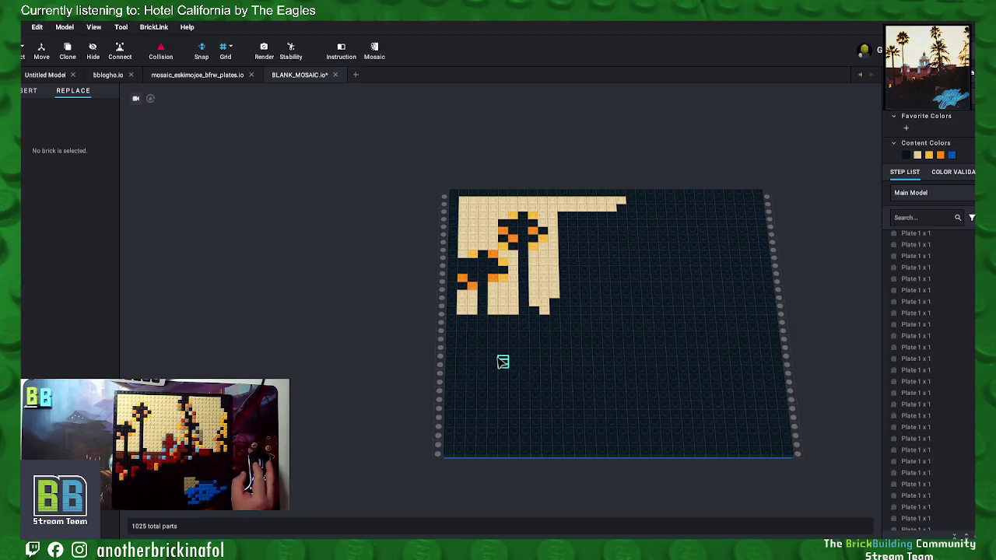
pyautogui.click(496, 320)
pyautogui.keyDown('ctrl'); pyautogui.click(510, 322); pyautogui.keyUp('ctrl')
pyautogui.keyDown('ctrl'); pyautogui.click(462, 319); pyautogui.keyUp('ctrl')
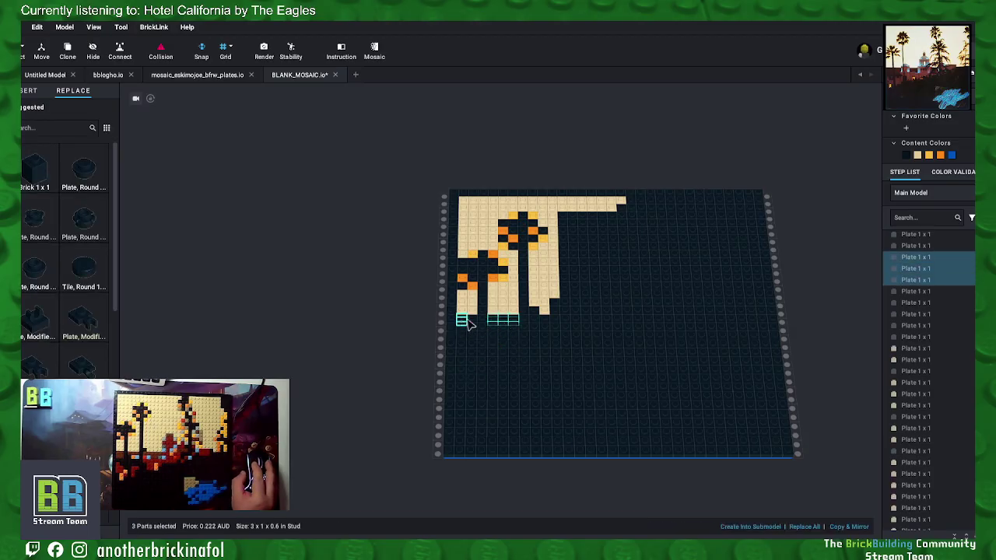
pyautogui.keyDown('ctrl'); pyautogui.click(467, 327); pyautogui.keyUp('ctrl')
pyautogui.keyDown('ctrl'); pyautogui.click(465, 331); pyautogui.keyUp('ctrl')
pyautogui.keyDown('ctrl'); pyautogui.click(492, 326); pyautogui.keyUp('ctrl')
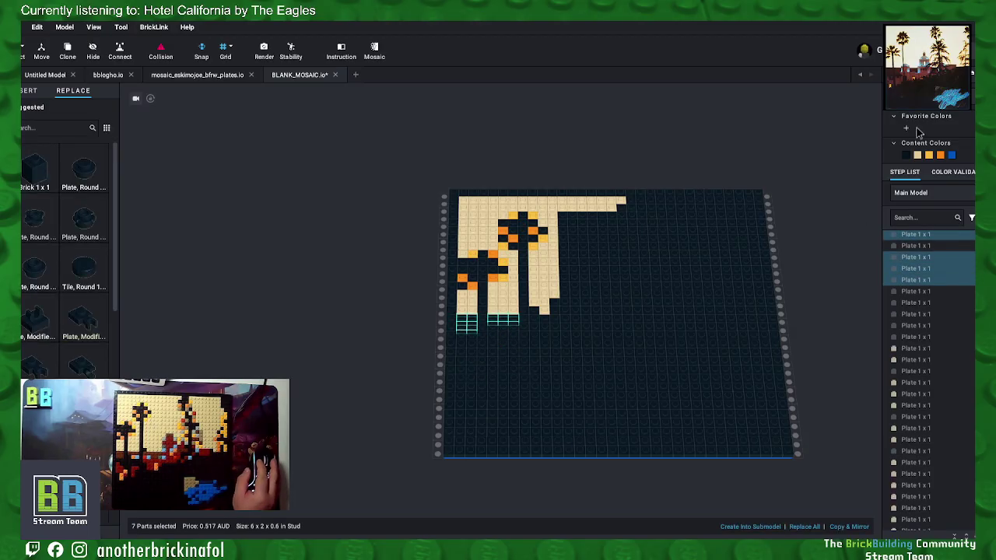
pyautogui.click(910, 128)
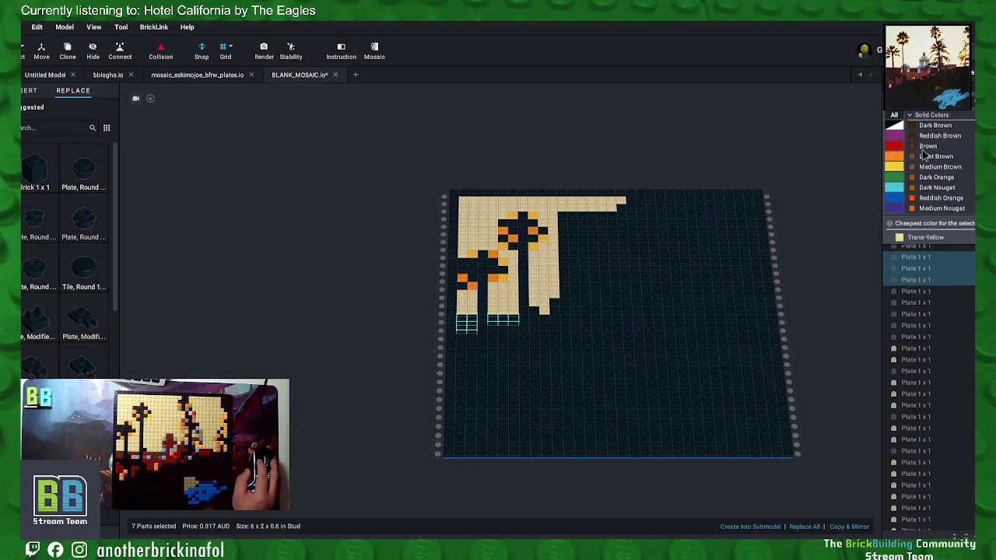
pyautogui.click(927, 152)
pyautogui.click(713, 154)
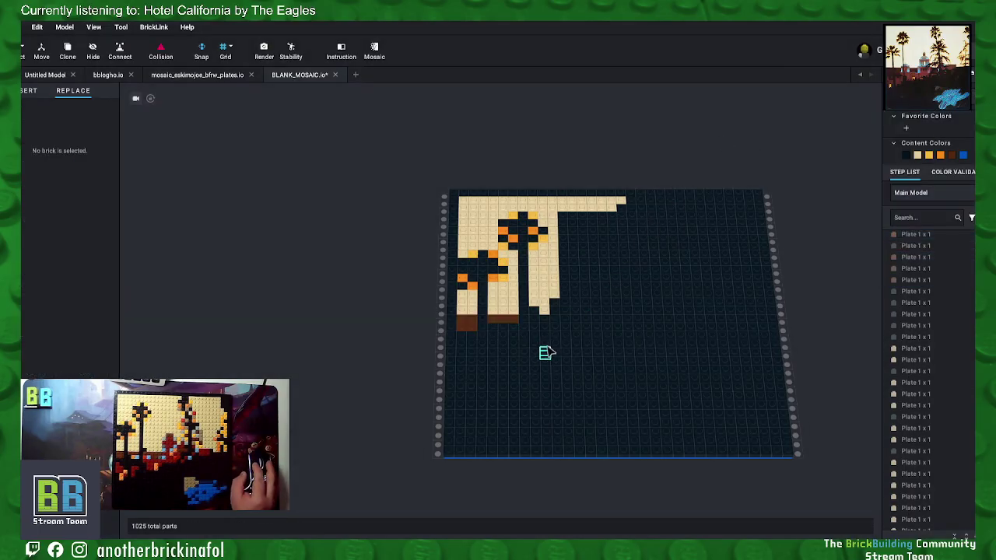
# Step: Below the three-plate brown row, recolour the middle plate orange and the one beside it Medium Blue
pyautogui.scroll(2, 535, 319)
pyautogui.scroll(5, 535, 312)
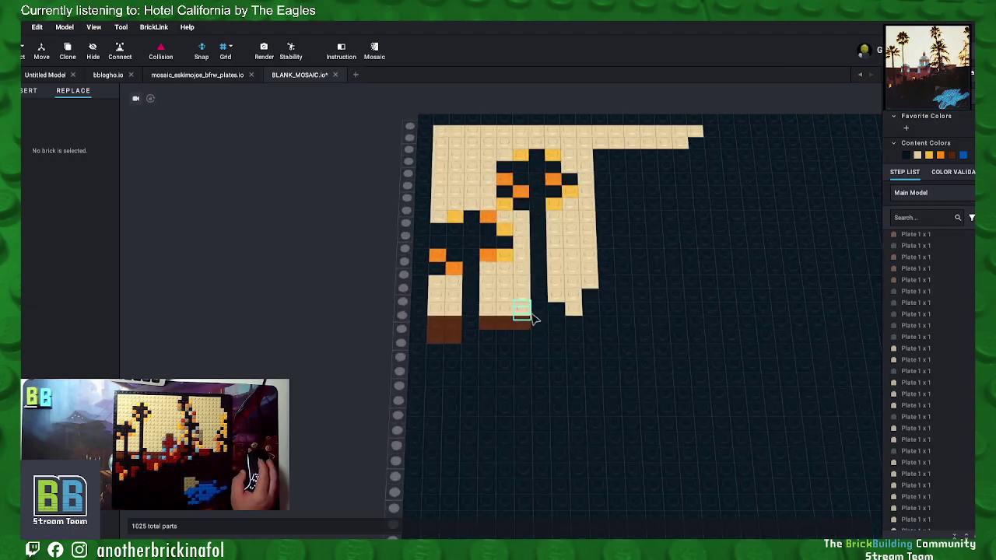
pyautogui.click(507, 350)
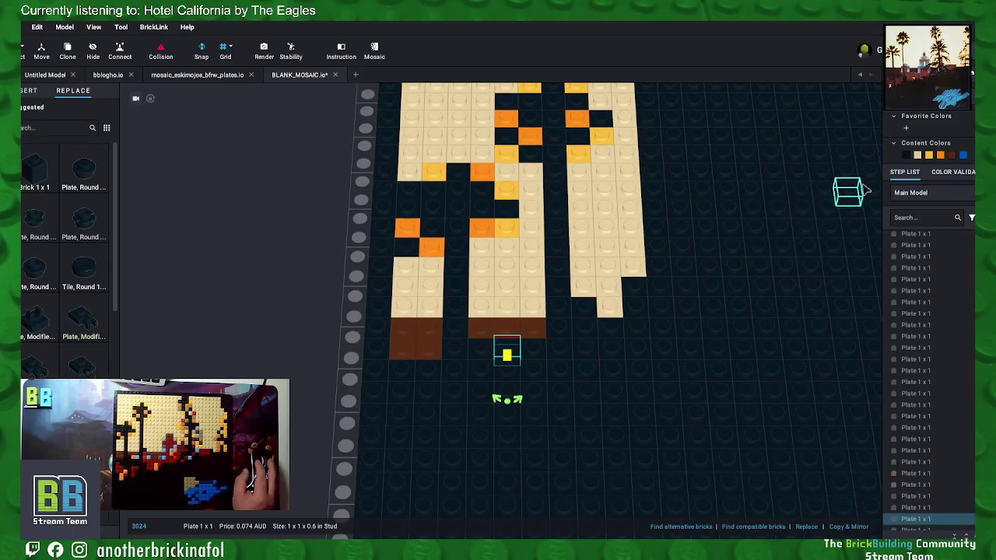
pyautogui.click(535, 354)
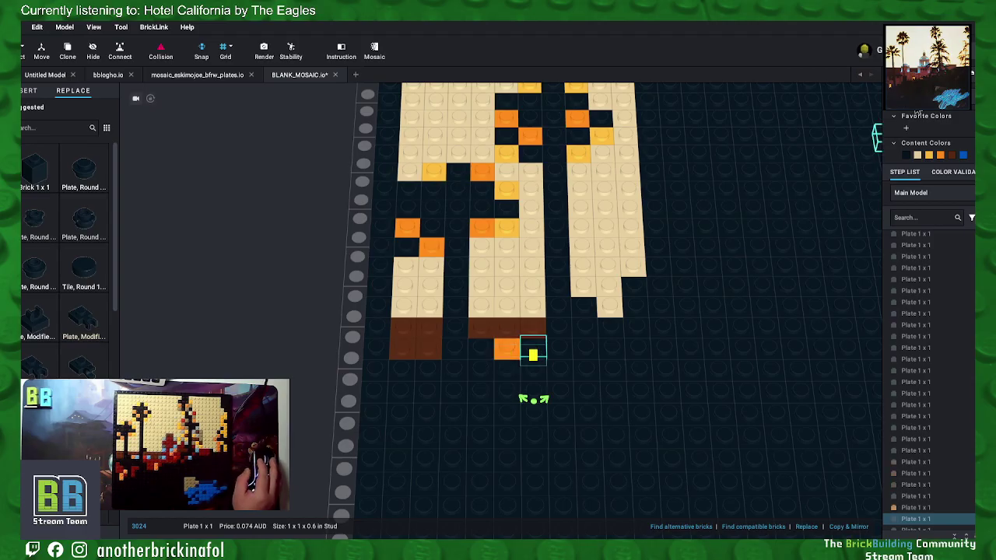
pyautogui.click(877, 137)
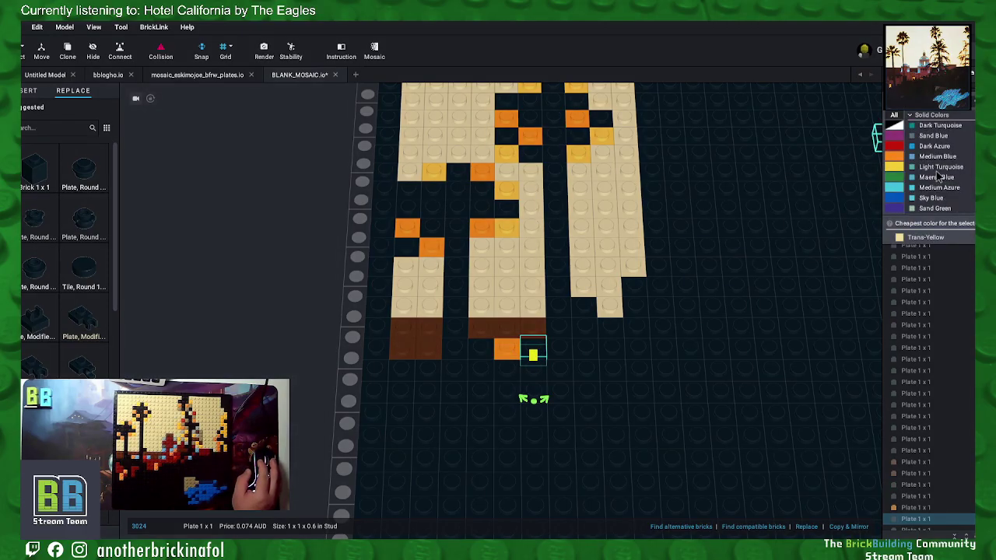
pyautogui.click(943, 154)
pyautogui.click(533, 290)
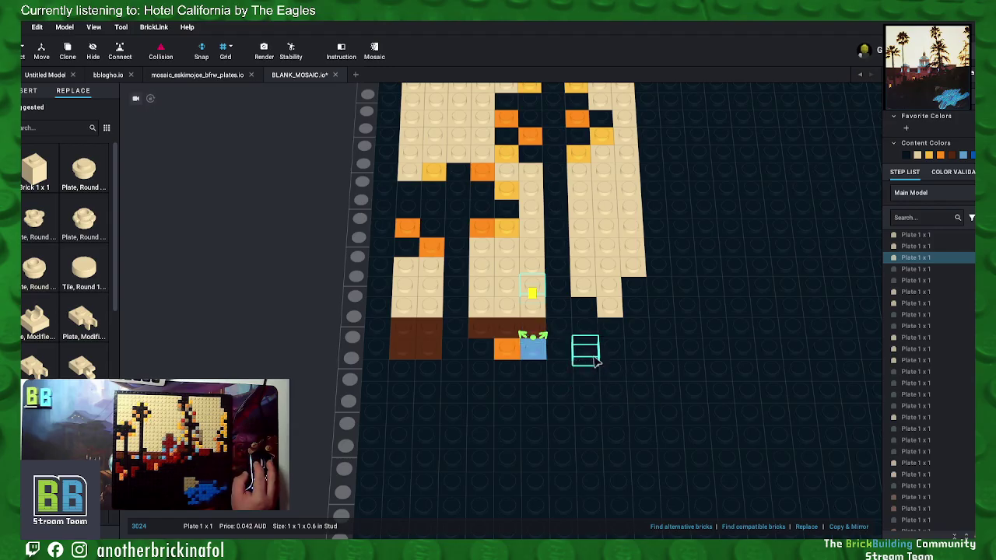
# Step: In the same row across the upper palm's trunk, recolour the adjacent plate Red and the following one Medium Blue
pyautogui.click(585, 354)
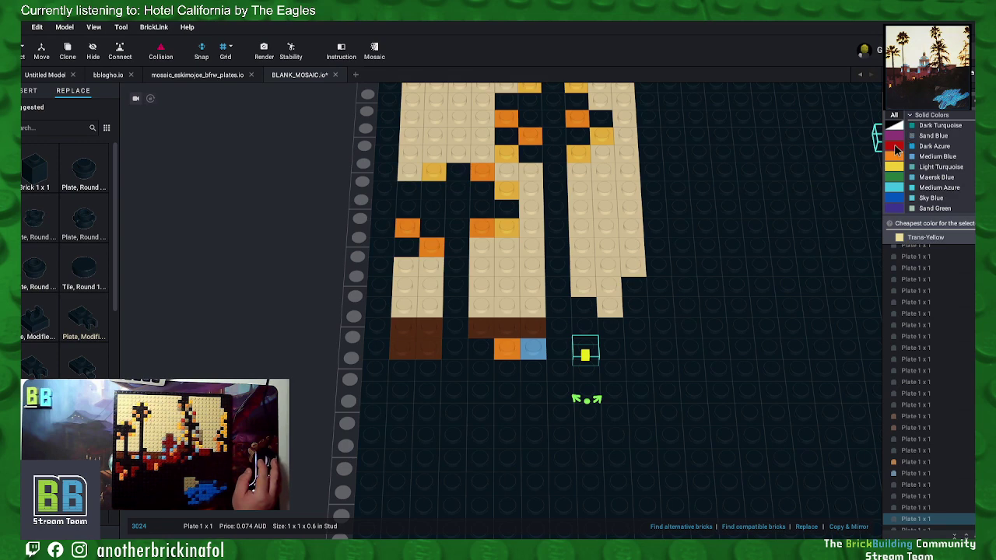
pyautogui.click(922, 166)
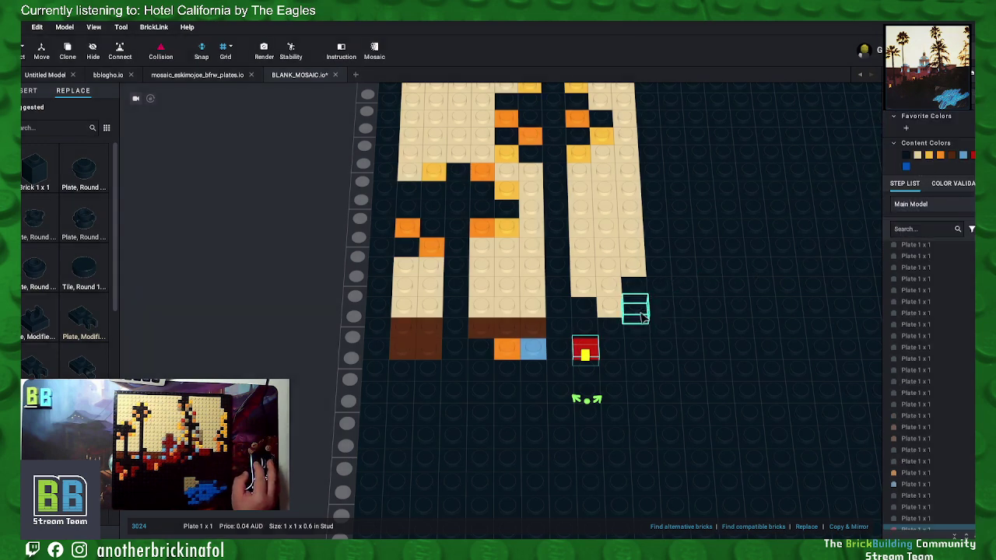
pyautogui.click(611, 352)
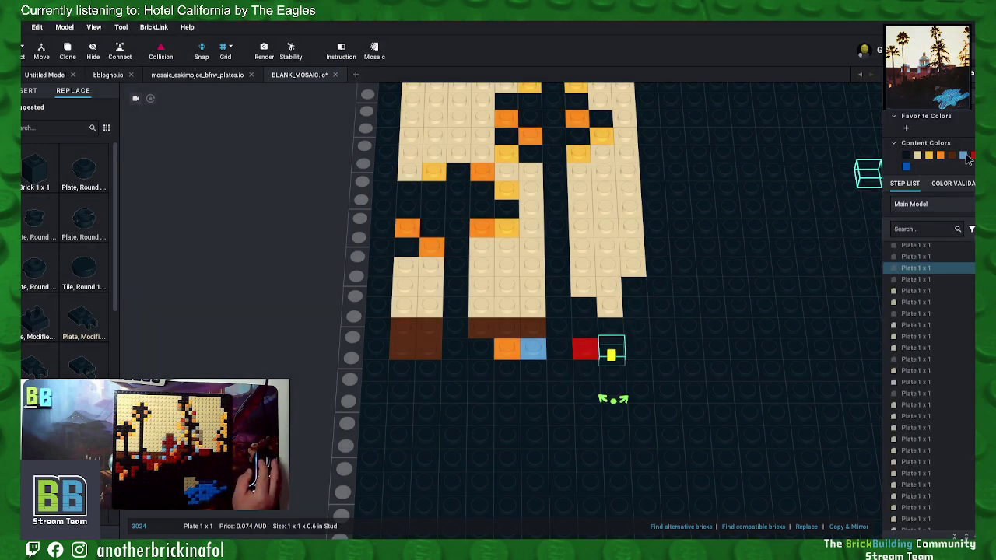
pyautogui.click(963, 155)
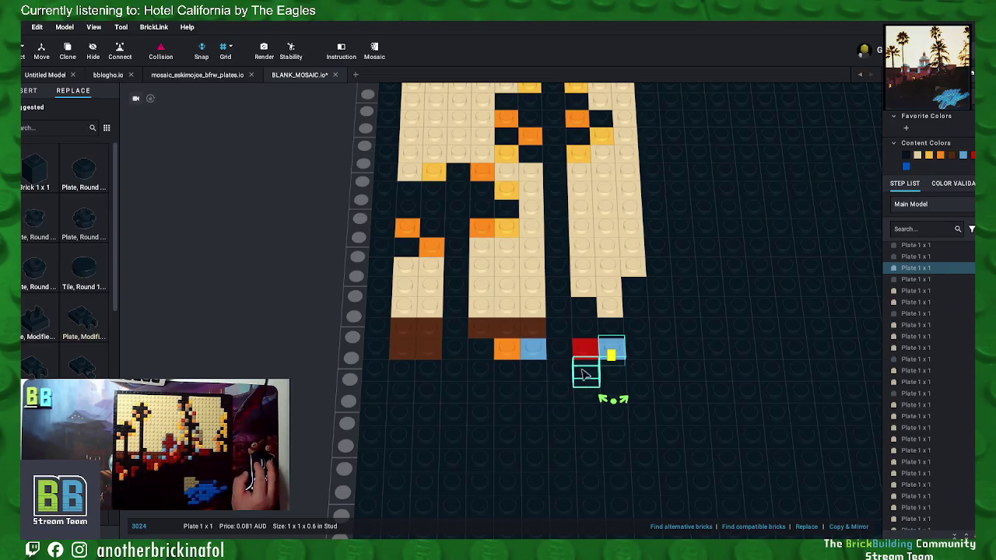
# Step: Recolour a seven-plate stepped block below the red and blue plates and the three plates adjoining its right side Dark Red
pyautogui.moveTo(585, 375)
pyautogui.mouseDown()
pyautogui.moveTo(611, 417)
pyautogui.moveTo(640, 412)
pyautogui.moveTo(641, 387)
pyautogui.moveTo(667, 367)
pyautogui.mouseUp()
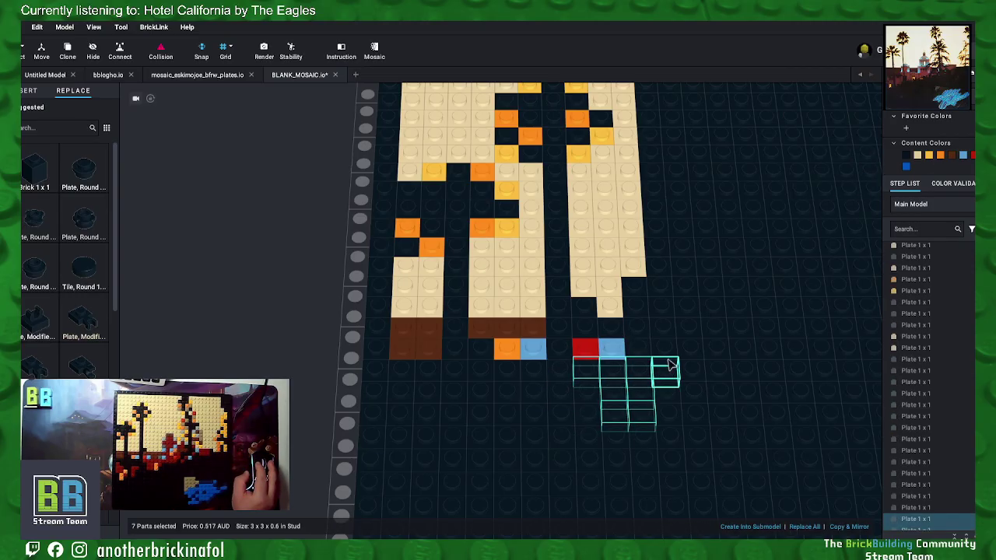
pyautogui.click(929, 120)
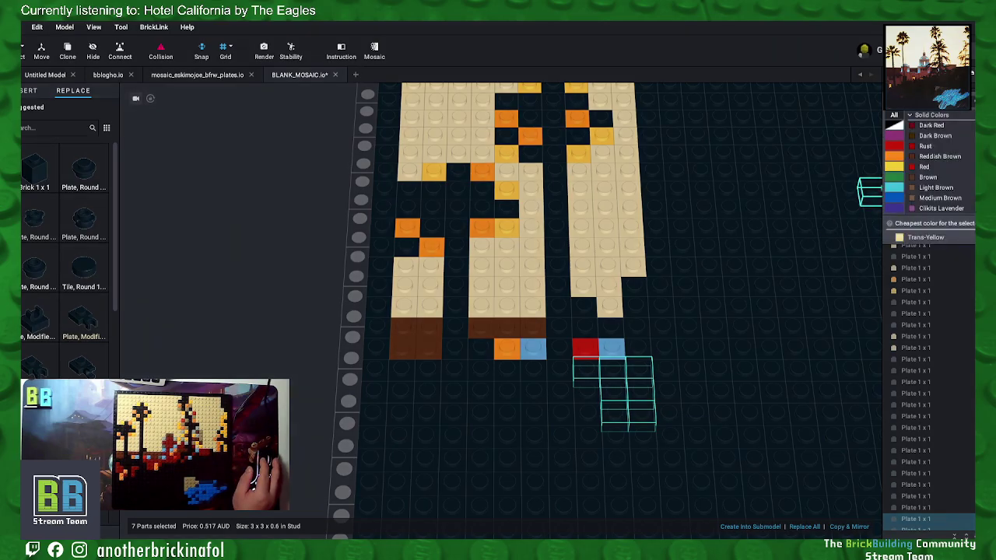
pyautogui.click(935, 132)
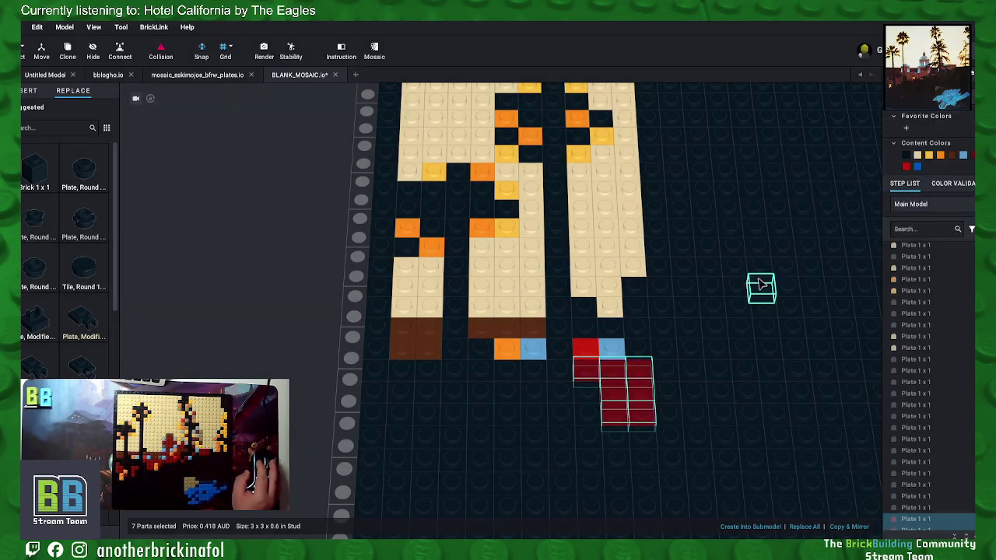
pyautogui.click(664, 373)
pyautogui.moveTo(688, 372); pyautogui.dragTo(689, 391)
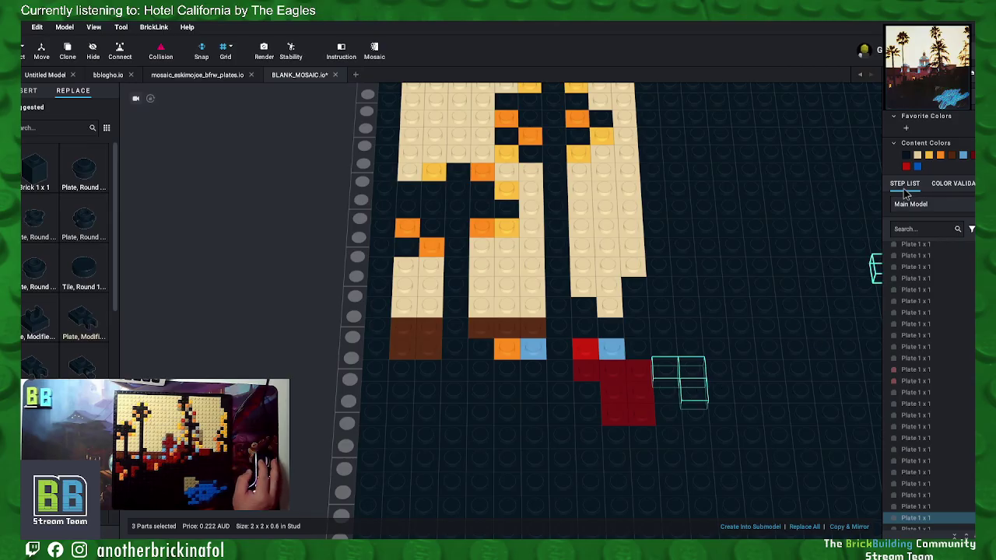
pyautogui.click(971, 155)
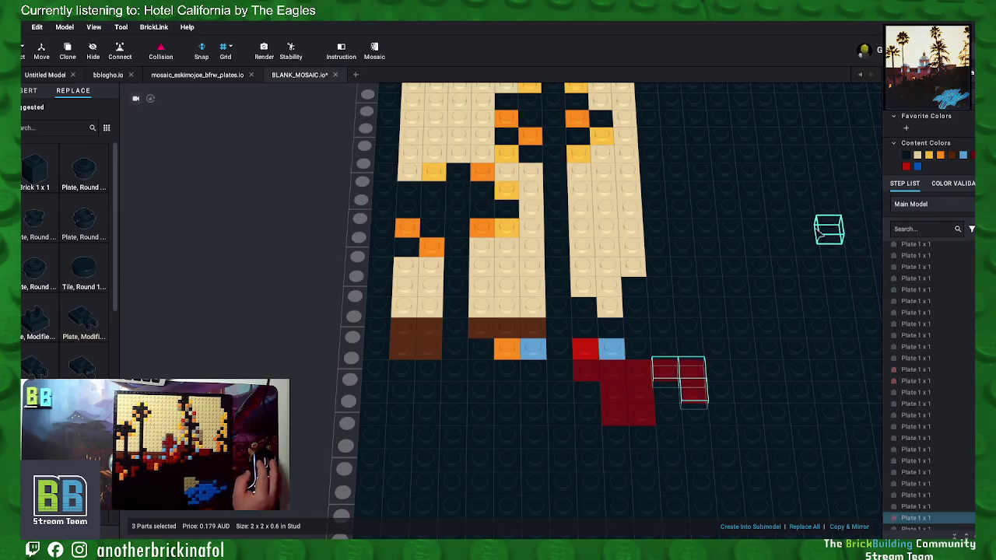
# Step: Extend the Dark Red area with nine plates stepping up to the right and a seven-plate tower rising above them
pyautogui.click(716, 374)
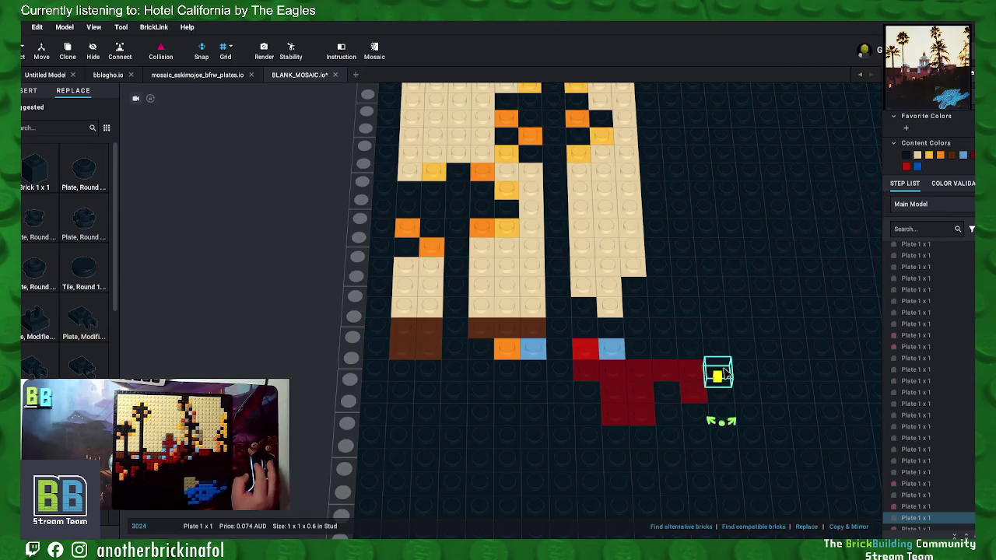
pyautogui.moveTo(749, 373)
pyautogui.mouseDown()
pyautogui.moveTo(754, 356)
pyautogui.moveTo(817, 354)
pyautogui.moveTo(821, 327)
pyautogui.moveTo(794, 325)
pyautogui.mouseUp()
pyautogui.click(974, 156)
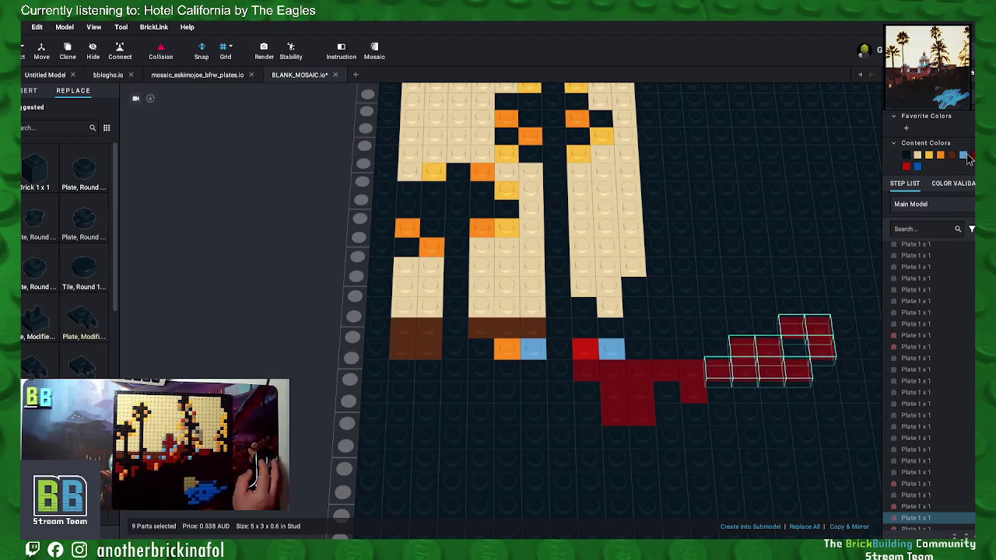
pyautogui.moveTo(793, 348)
pyautogui.mouseDown()
pyautogui.moveTo(723, 329)
pyautogui.moveTo(747, 319)
pyautogui.moveTo(739, 323)
pyautogui.moveTo(736, 284)
pyautogui.moveTo(758, 269)
pyautogui.moveTo(763, 288)
pyautogui.moveTo(972, 160)
pyautogui.mouseUp()
pyautogui.click(973, 157)
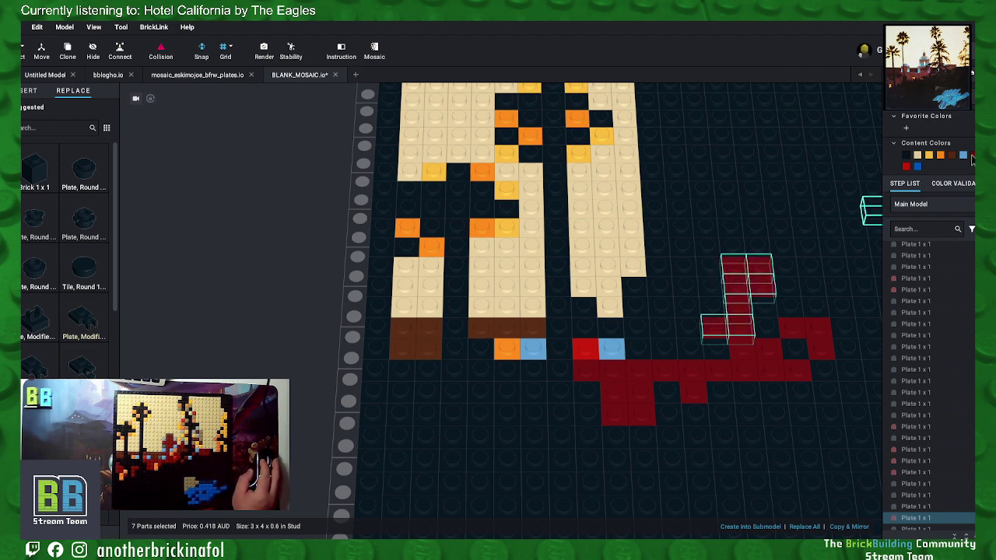
# Step: Cap the Dark Red tower by recolouring two plates above it and one on each side of its top row
pyautogui.moveTo(849, 264); pyautogui.dragTo(709, 272)
pyautogui.click(709, 272)
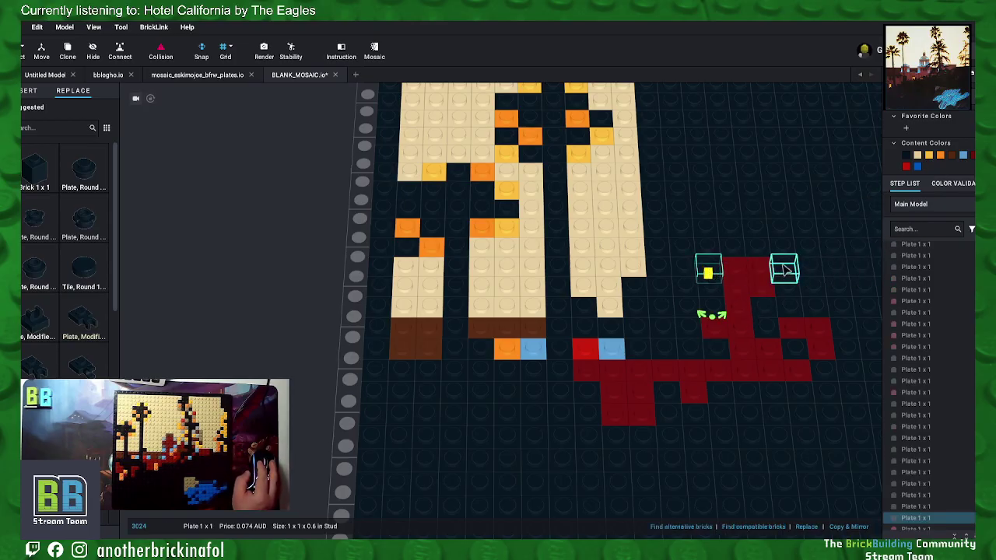
pyautogui.keyDown('ctrl'); pyautogui.click(785, 270); pyautogui.keyUp('ctrl')
pyautogui.keyDown('ctrl'); pyautogui.click(733, 248); pyautogui.keyUp('ctrl')
pyautogui.keyDown('ctrl'); pyautogui.click(760, 248); pyautogui.keyUp('ctrl')
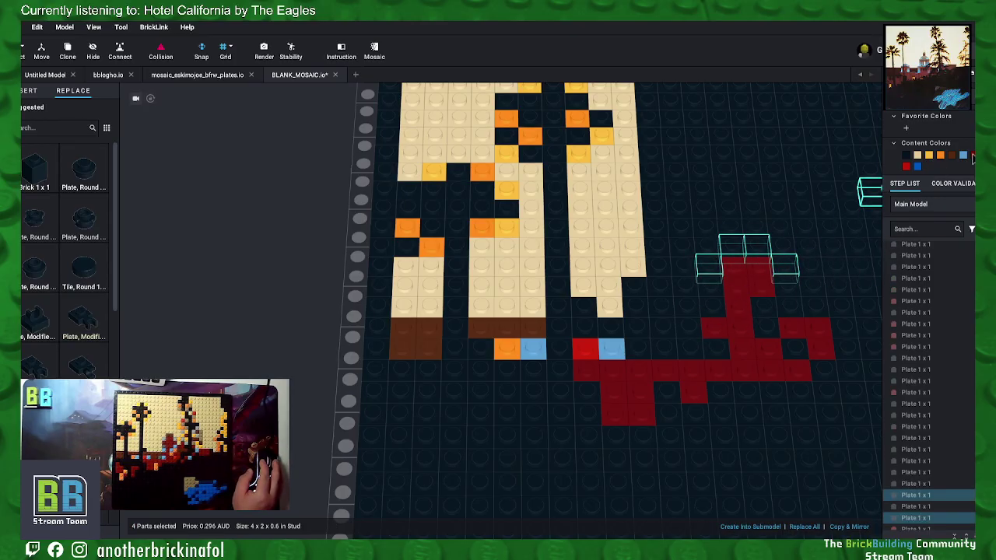
pyautogui.click(972, 157)
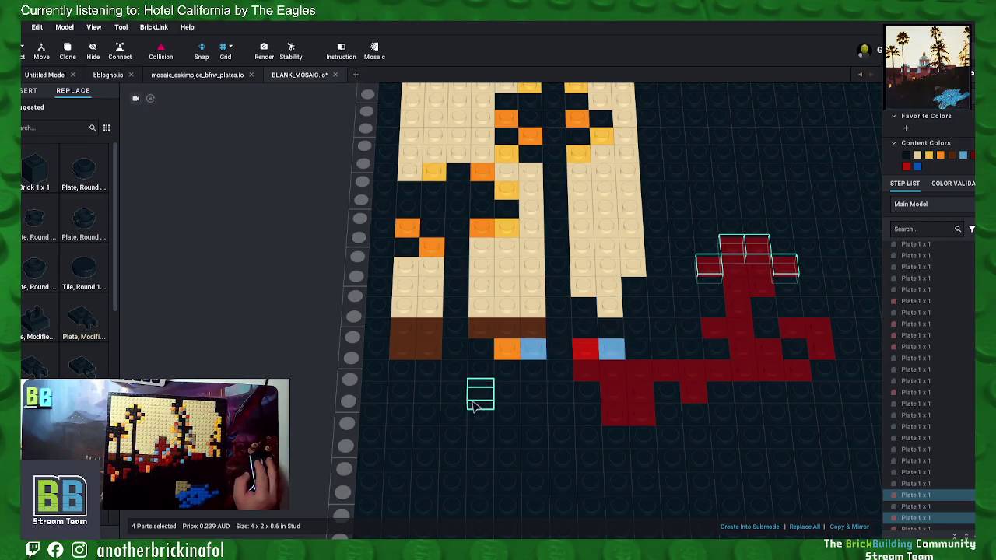
pyautogui.moveTo(474, 405); pyautogui.dragTo(511, 337, button='middle')
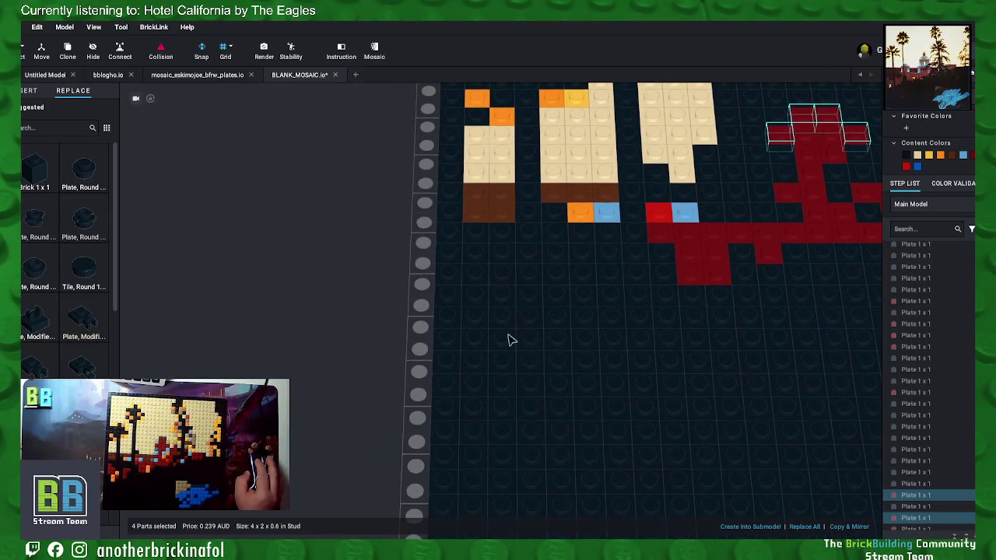
# Step: Below the leftmost brown block, recolour a stepped group of five plates and one plate diagonally below its lower-right corner Dark Red
pyautogui.click(466, 253)
pyautogui.keyDown('ctrl'); pyautogui.click(475, 272); pyautogui.keyUp('ctrl')
pyautogui.keyDown('ctrl'); pyautogui.click(501, 275); pyautogui.keyUp('ctrl')
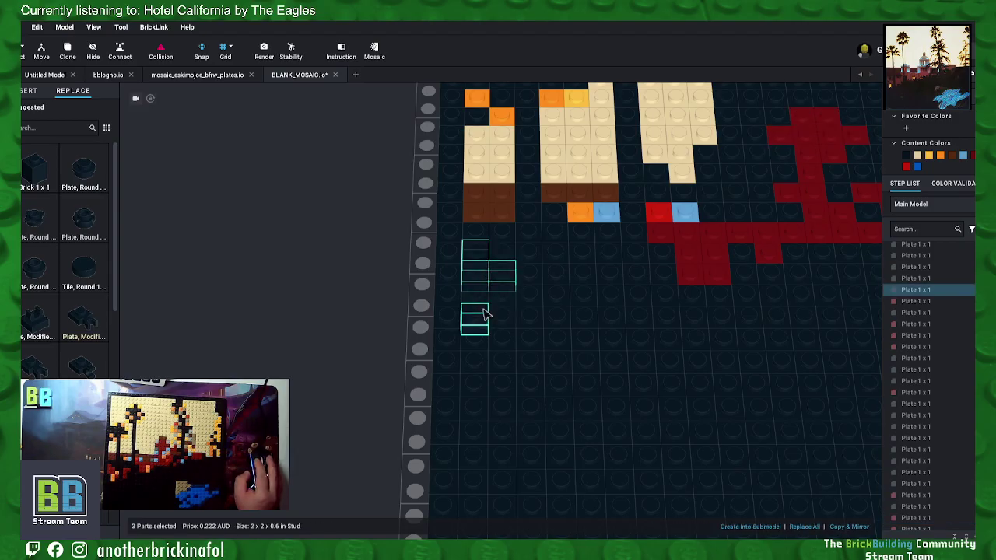
pyautogui.keyDown('ctrl'); pyautogui.click(482, 314); pyautogui.keyUp('ctrl')
pyautogui.keyDown('ctrl'); pyautogui.click(504, 299); pyautogui.keyUp('ctrl')
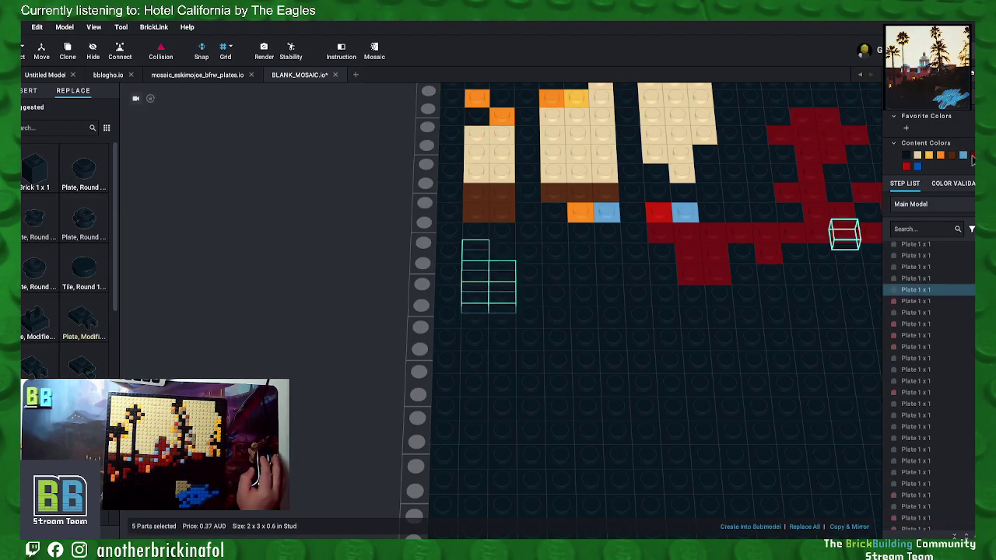
pyautogui.click(972, 156)
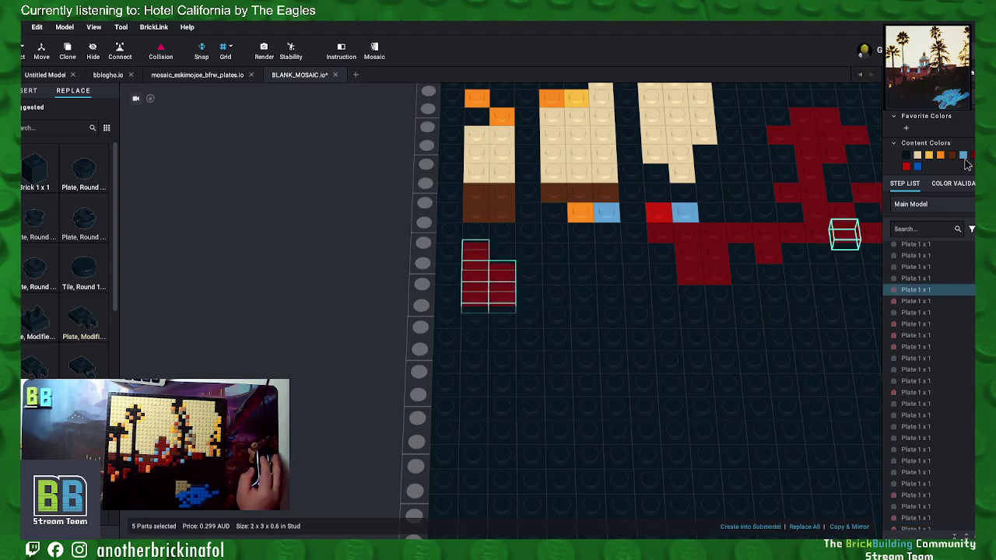
pyautogui.click(537, 314)
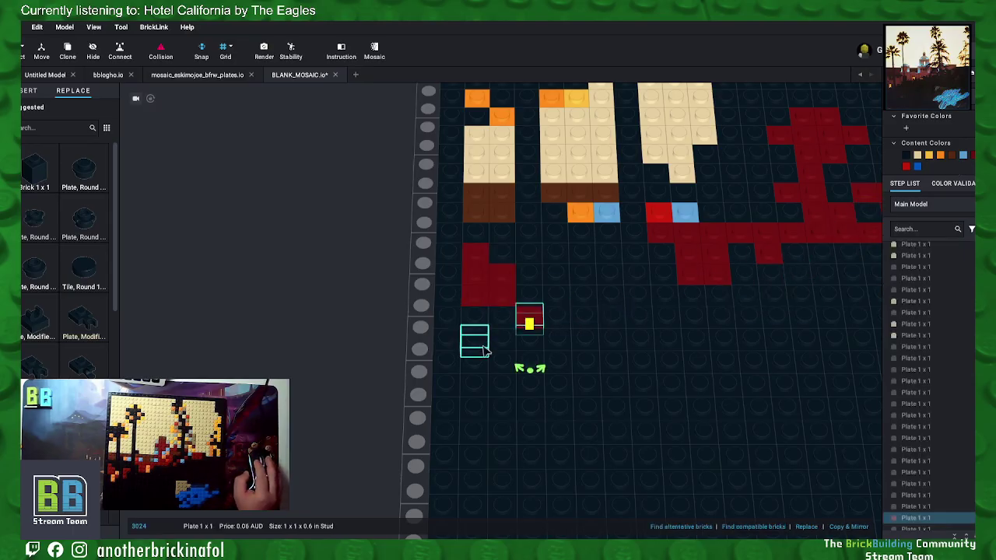
# Step: Recolour the plate above that diagonal Dark Red plate and the two stacked plates beginning beside its left side orange
pyautogui.click(502, 342)
pyautogui.keyDown('ctrl'); pyautogui.click(502, 319); pyautogui.keyUp('ctrl')
pyautogui.keyDown('ctrl'); pyautogui.click(529, 294); pyautogui.keyUp('ctrl')
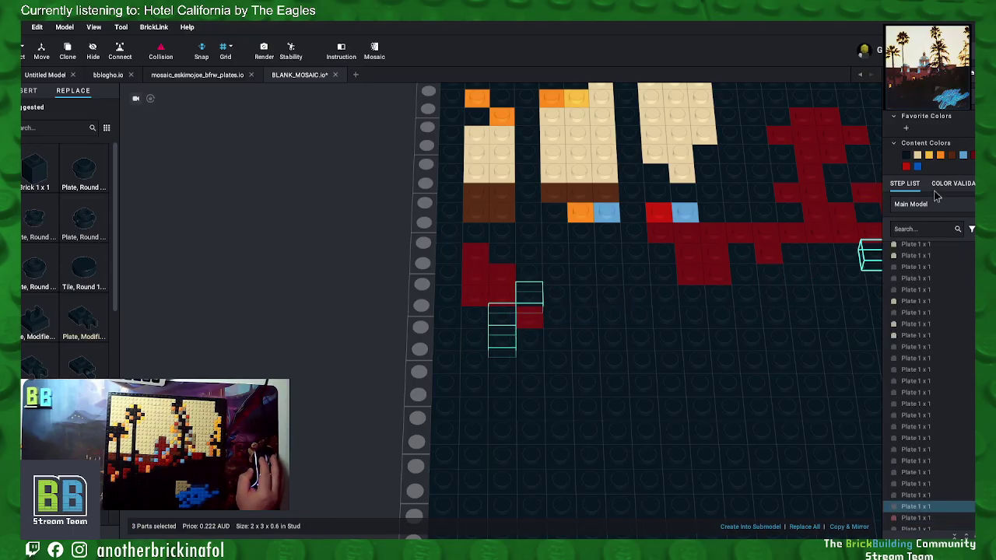
pyautogui.click(940, 155)
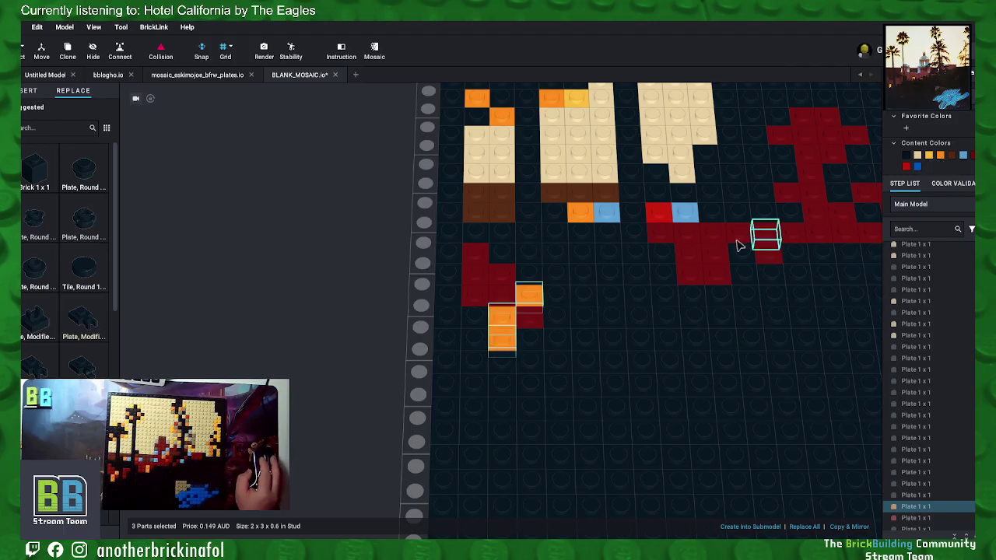
# Step: Recolour a four-plate hooked shape to the right Dark Red and two stacked plates beneath the long Dark Red band orange
pyautogui.moveTo(583, 318)
pyautogui.mouseDown()
pyautogui.moveTo(583, 276)
pyautogui.moveTo(611, 276)
pyautogui.mouseUp()
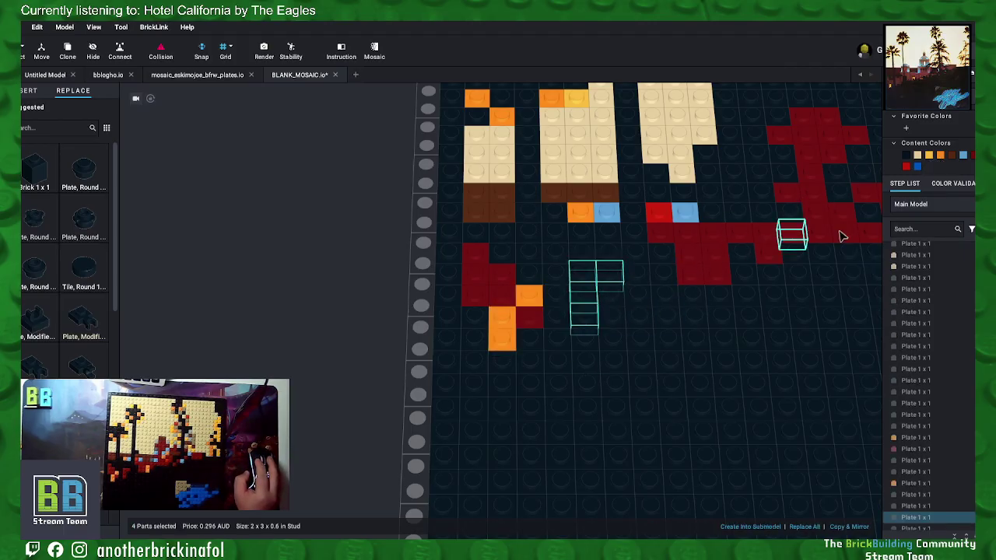
pyautogui.click(972, 156)
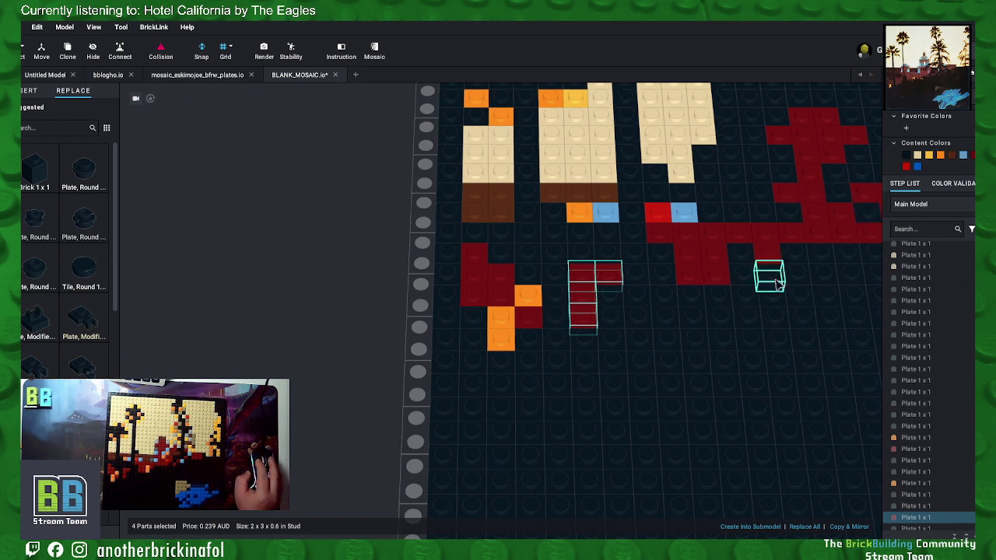
pyautogui.moveTo(778, 284); pyautogui.dragTo(672, 280, button='middle')
pyautogui.moveTo(646, 257); pyautogui.dragTo(645, 280)
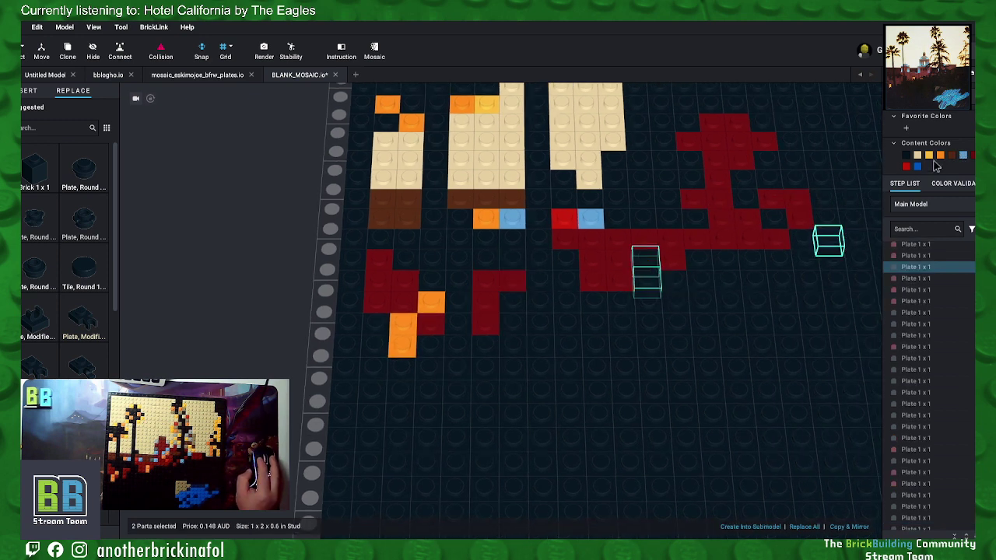
pyautogui.click(939, 155)
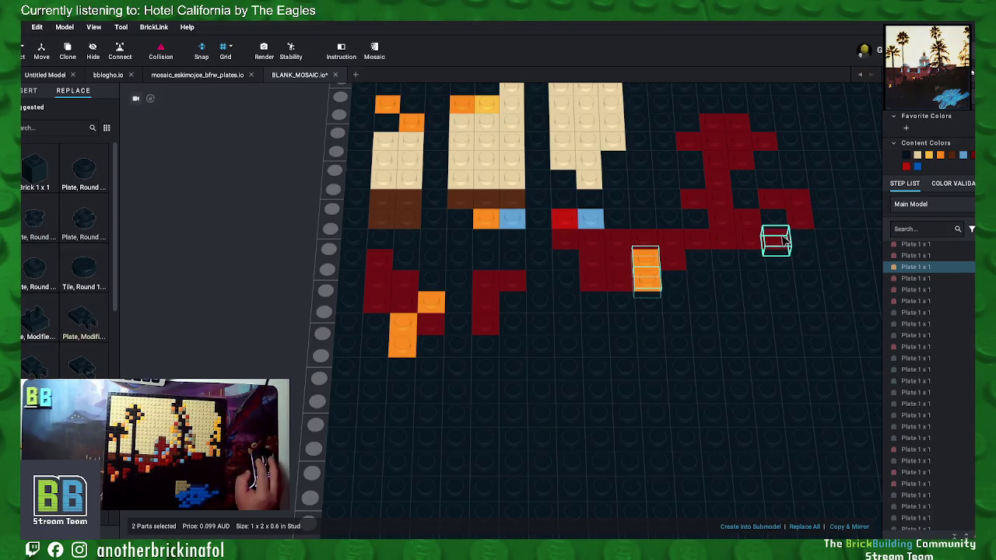
# Step: Left of the Dark Red tower's base, recolour one plate Dark Bluish Gray, and four plates around the tower Medium Blue
pyautogui.moveTo(776, 241); pyautogui.dragTo(733, 278, button='middle')
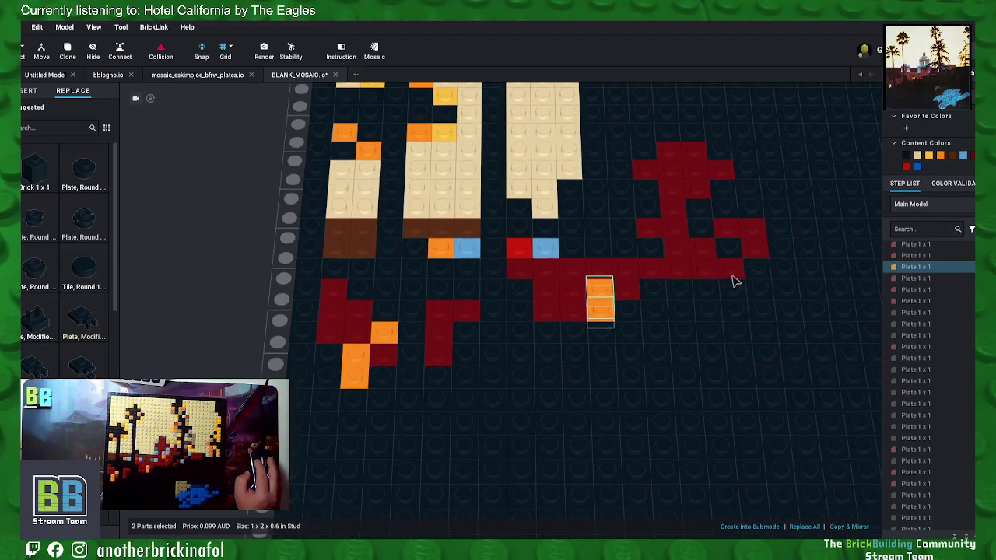
pyautogui.click(623, 249)
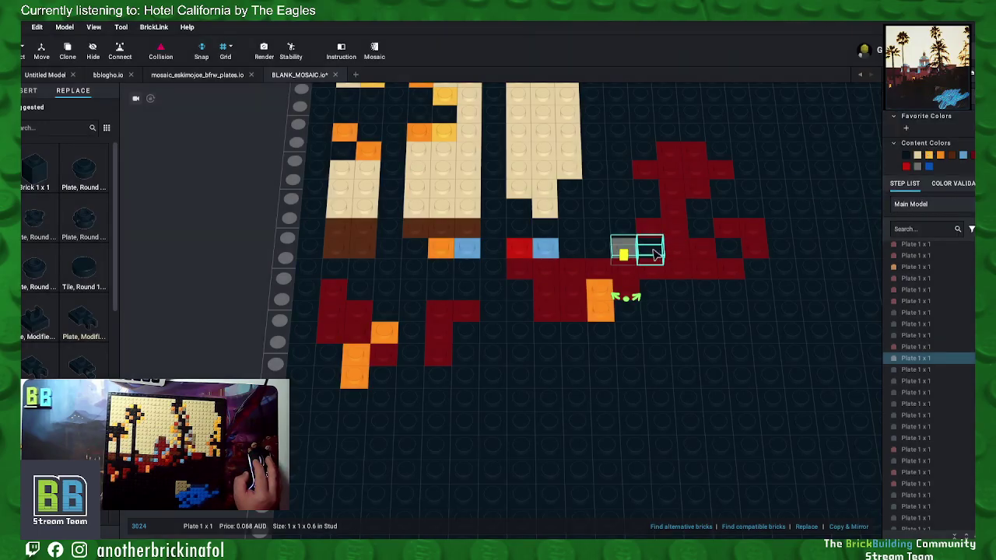
pyautogui.click(654, 253)
pyautogui.keyDown('ctrl'); pyautogui.click(660, 212); pyautogui.keyUp('ctrl')
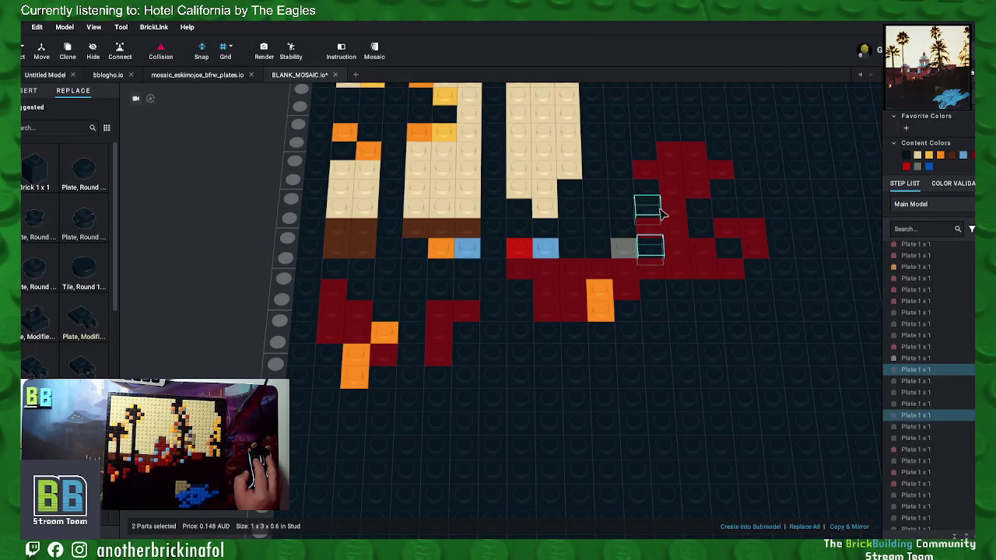
pyautogui.keyDown('ctrl'); pyautogui.click(698, 208); pyautogui.keyUp('ctrl')
pyautogui.keyDown('ctrl'); pyautogui.click(722, 189); pyautogui.keyUp('ctrl')
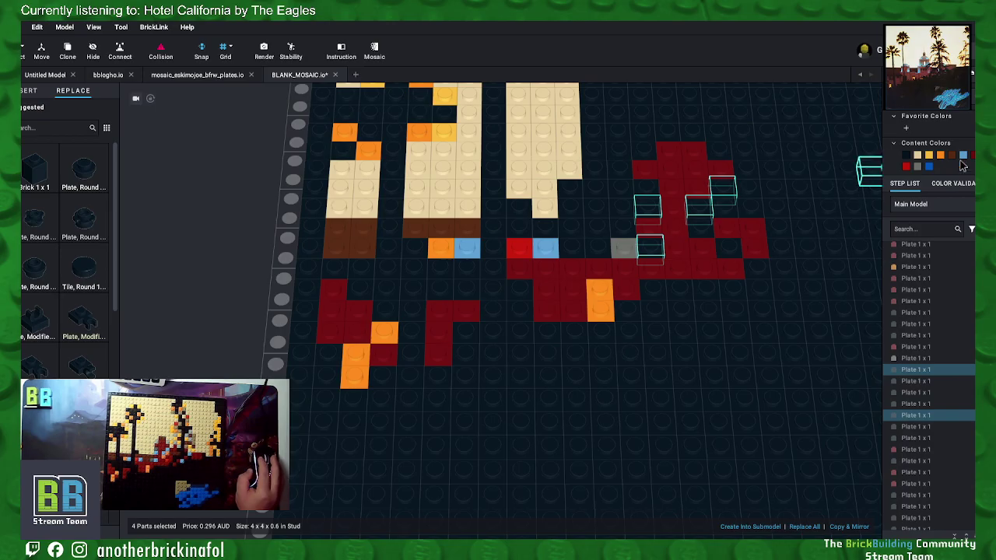
pyautogui.click(962, 155)
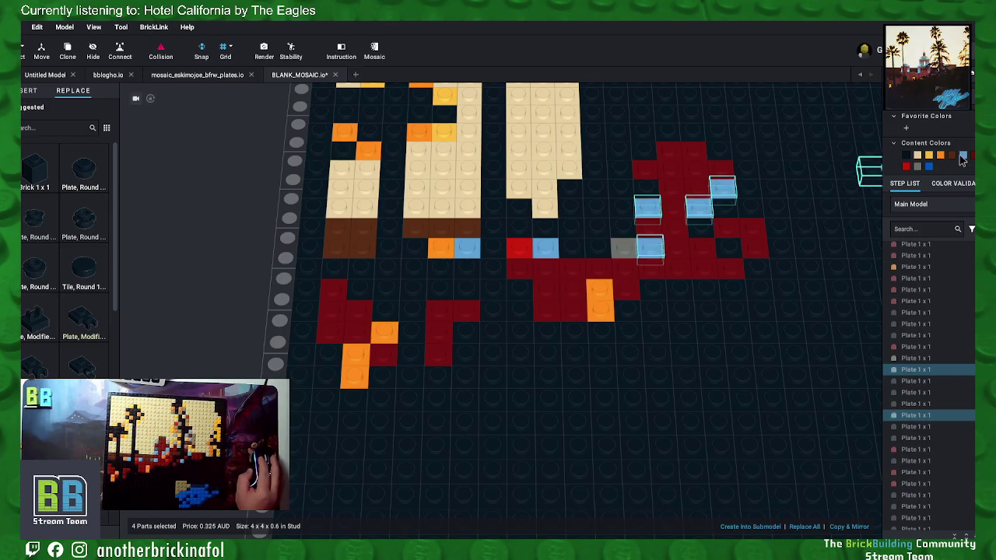
# Step: Recolour two diagonal plates right of the tower orange and the plate above its upper-left Medium Blue plate Dark Bluish Gray
pyautogui.click(702, 229)
pyautogui.keyDown('ctrl'); pyautogui.click(724, 209); pyautogui.keyUp('ctrl')
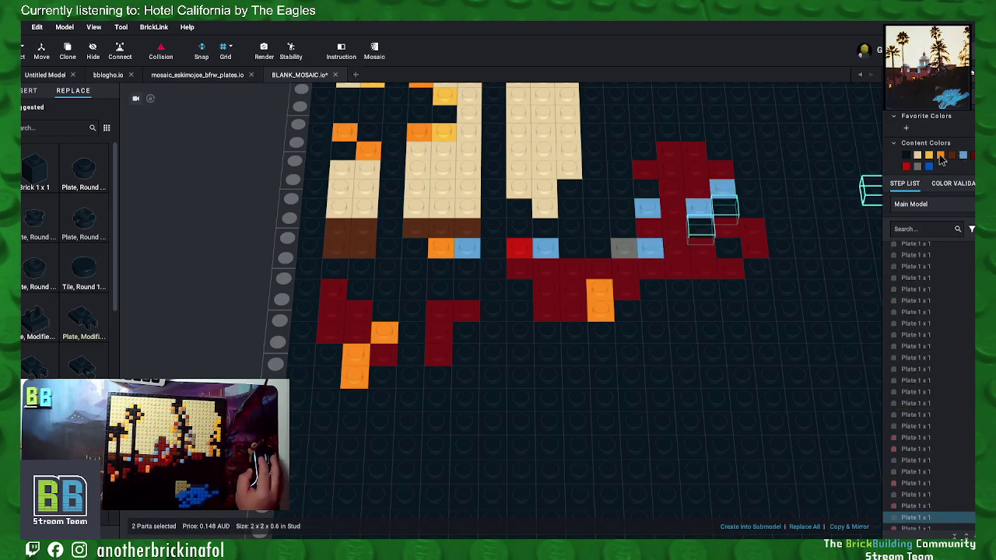
pyautogui.click(940, 158)
pyautogui.click(656, 192)
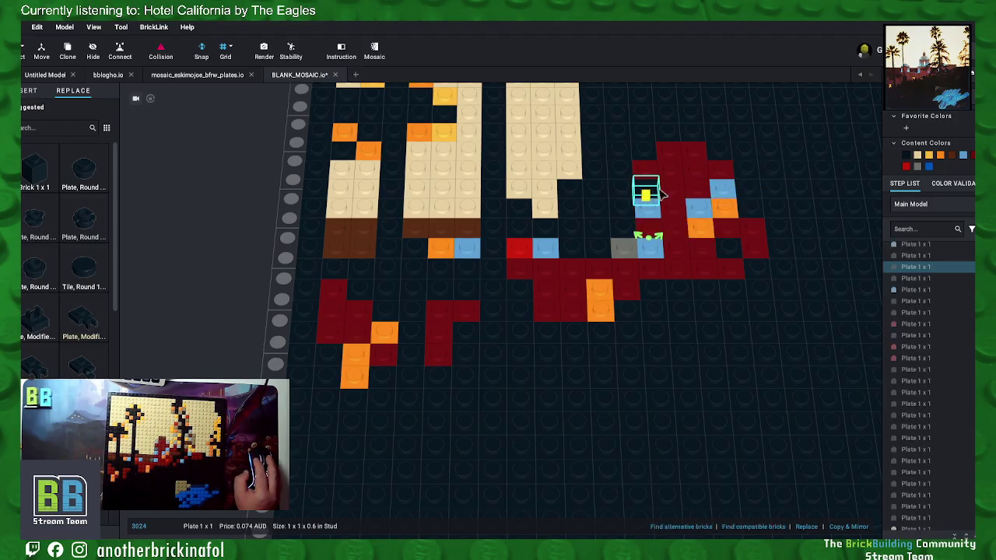
pyautogui.click(916, 166)
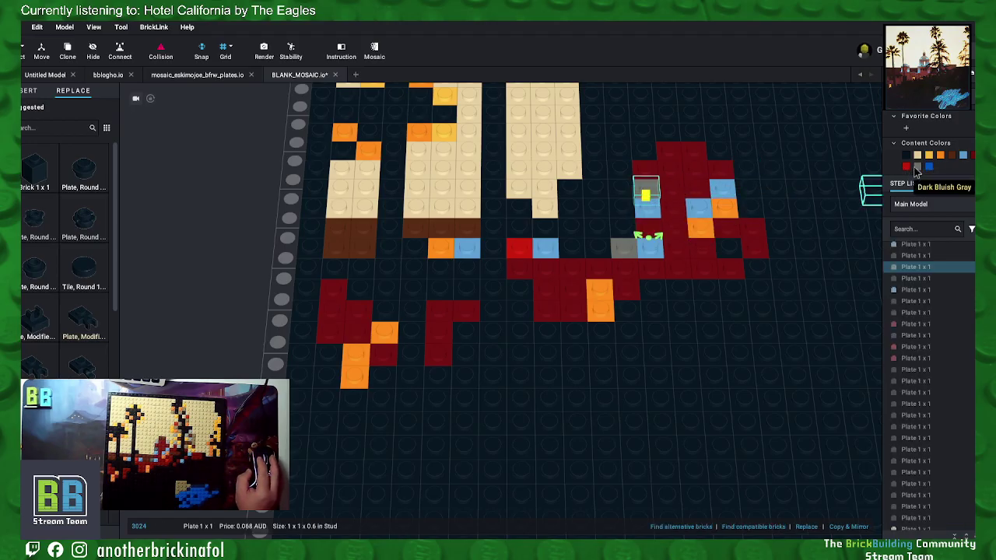
# Step: Recolour the two plates flanking the top row of the Dark Red tower light gray
pyautogui.click(644, 149)
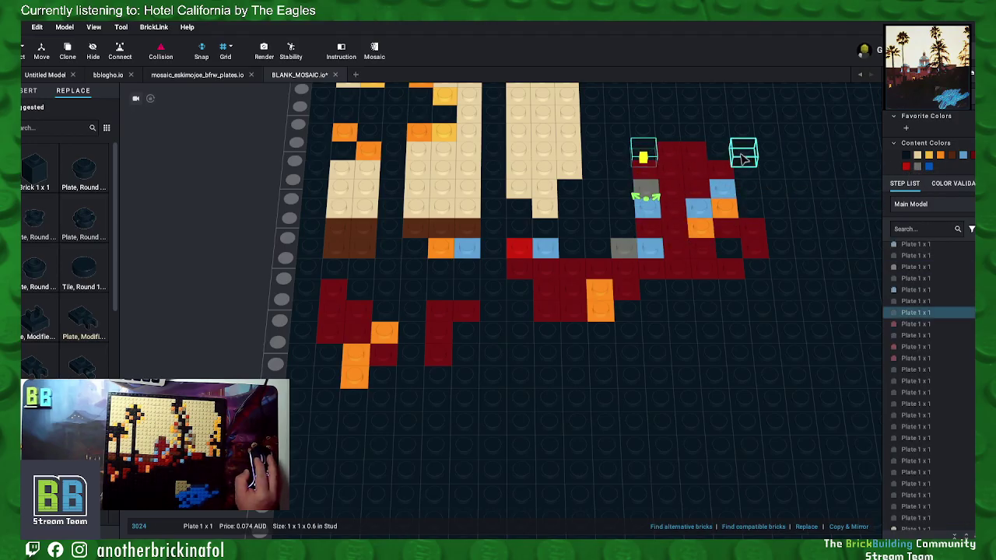
pyautogui.keyDown('ctrl'); pyautogui.click(718, 150); pyautogui.keyUp('ctrl')
pyautogui.click(906, 128)
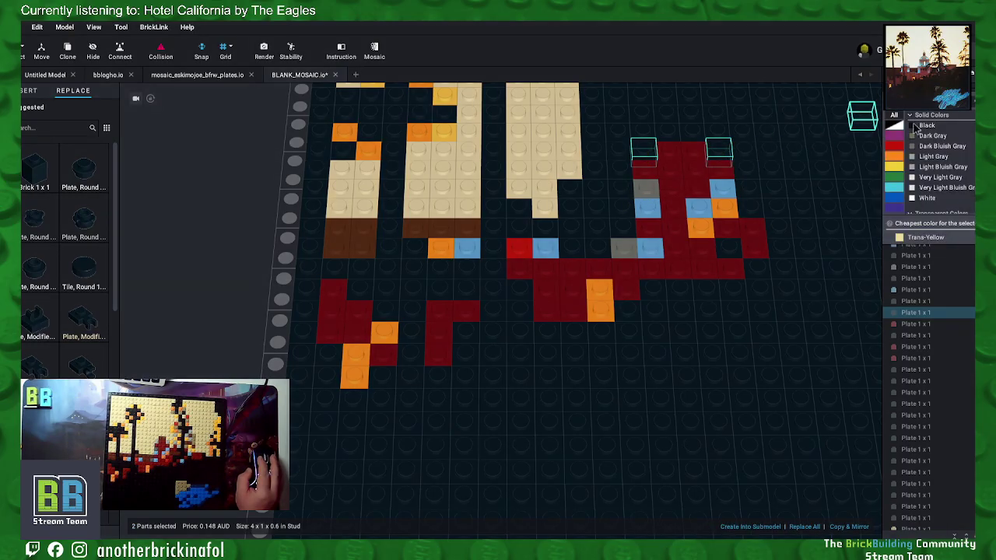
pyautogui.click(931, 177)
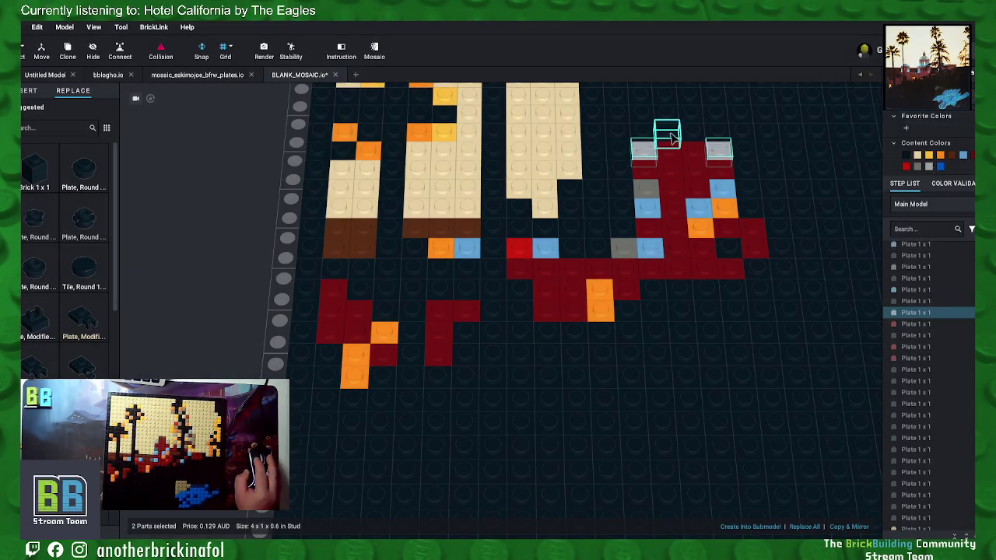
# Step: Recolour the two plates capping the tower and seven plates between the red plate and the tower's left side brown
pyautogui.click(673, 138)
pyautogui.click(950, 156)
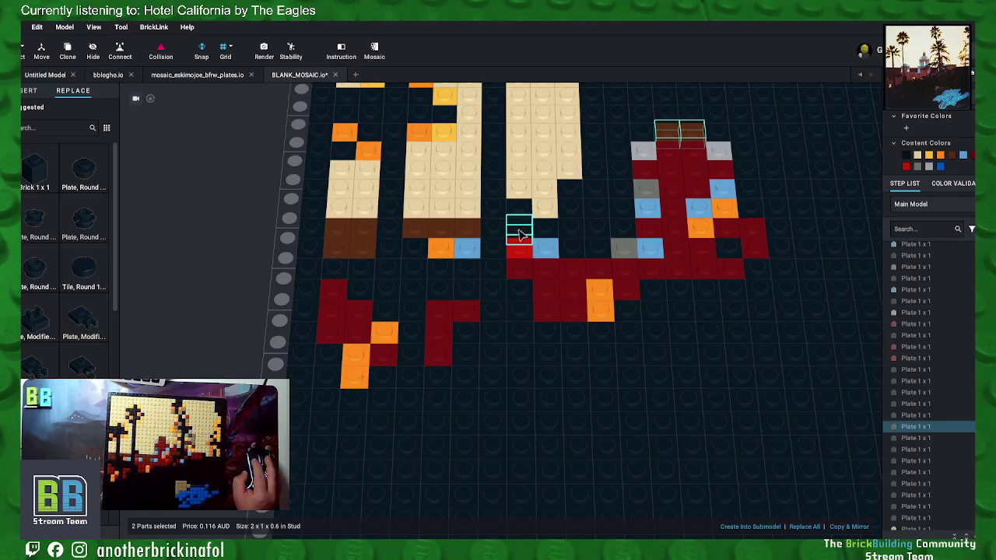
pyautogui.moveTo(520, 234); pyautogui.dragTo(627, 232)
pyautogui.click(951, 155)
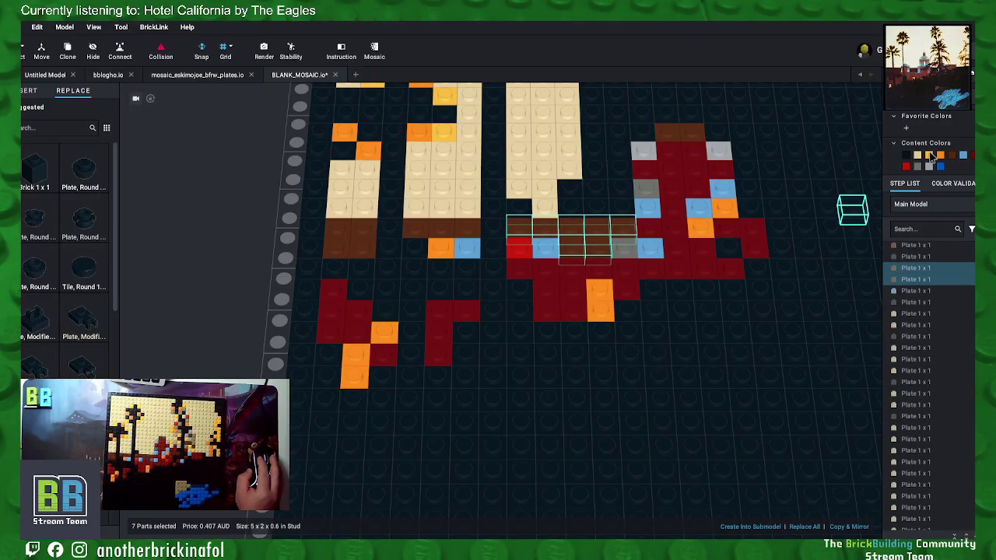
# Step: Recolour the 20 dark plates between the tan sky and the tower's left side, continuing over its top, tan
pyautogui.click(628, 204)
pyautogui.keyDown('ctrl'); pyautogui.click(601, 209); pyautogui.keyUp('ctrl')
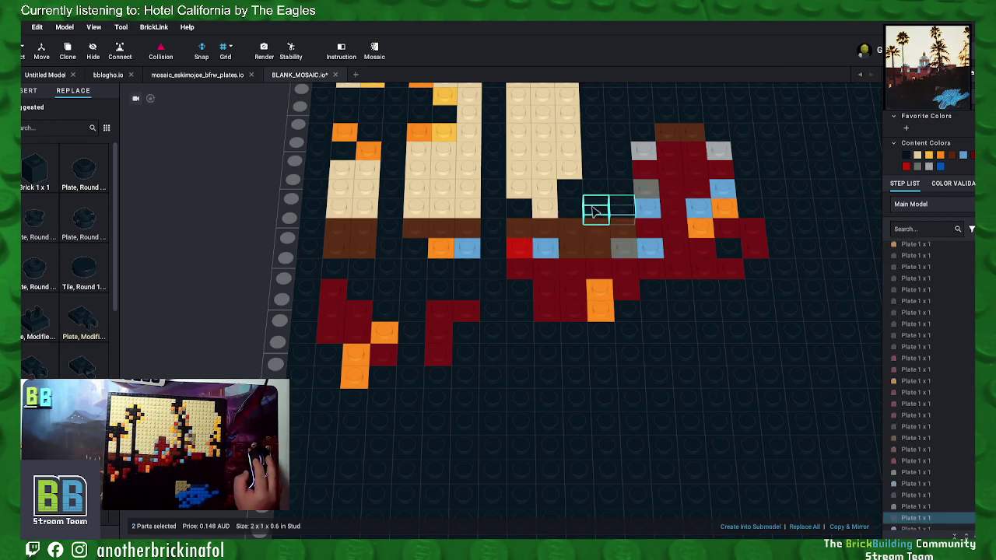
pyautogui.moveTo(577, 206)
pyautogui.mouseDown()
pyautogui.moveTo(572, 187)
pyautogui.moveTo(611, 134)
pyautogui.moveTo(667, 136)
pyautogui.moveTo(683, 174)
pyautogui.mouseUp()
pyautogui.keyDown('ctrl'); pyautogui.click(649, 135); pyautogui.keyUp('ctrl')
pyautogui.moveTo(649, 135); pyautogui.dragTo(655, 131, button='right')
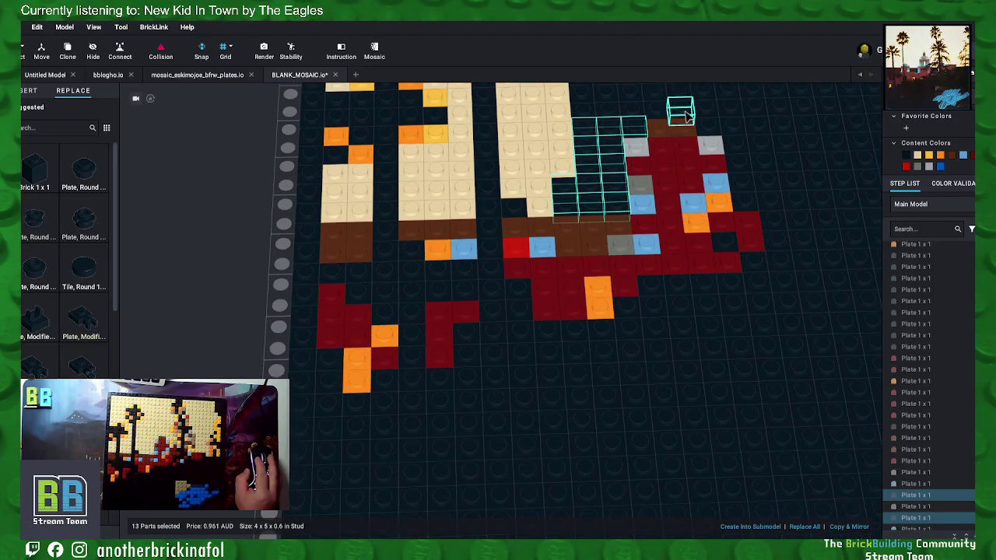
pyautogui.moveTo(706, 126)
pyautogui.mouseDown()
pyautogui.moveTo(685, 113)
pyautogui.moveTo(579, 115)
pyautogui.mouseUp()
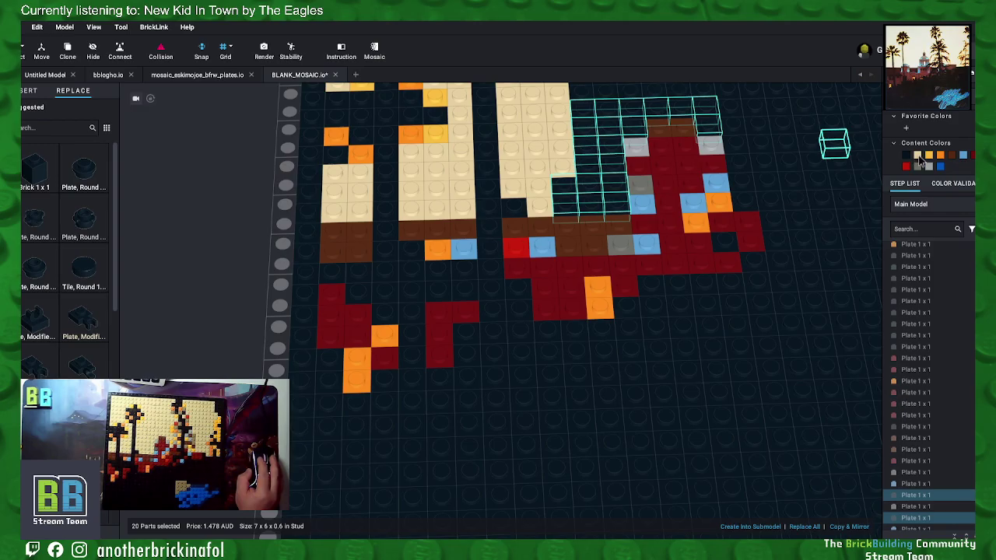
pyautogui.click(918, 156)
# Step: Recolour a block of dark plates three wide and seven high above the tower, up to the top tan rows, tan
pyautogui.moveTo(799, 153); pyautogui.dragTo(746, 264, button='middle')
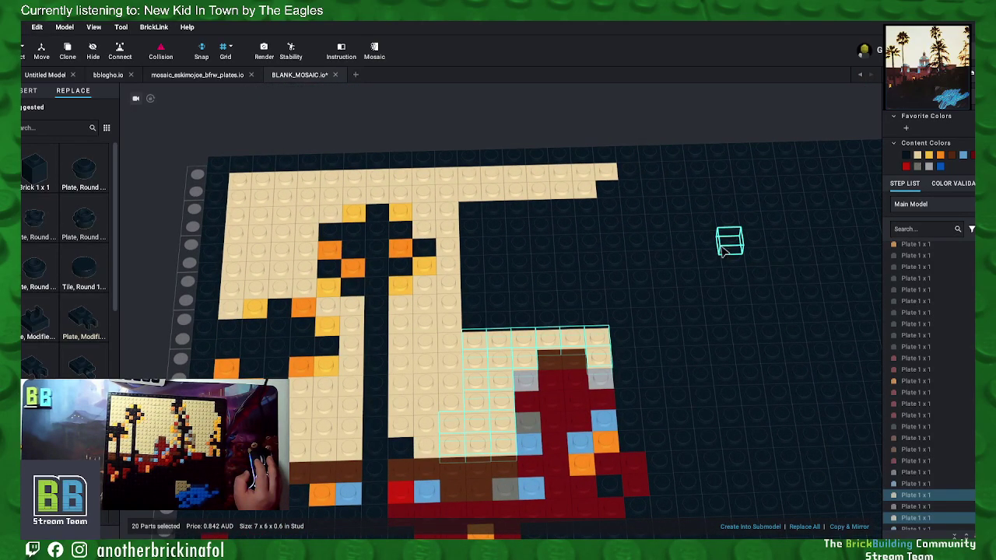
pyautogui.click(597, 320)
pyautogui.keyDown('ctrl'); pyautogui.click(597, 304); pyautogui.keyUp('ctrl')
pyautogui.keyDown('ctrl'); pyautogui.click(598, 283); pyautogui.keyUp('ctrl')
pyautogui.moveTo(598, 283); pyautogui.dragTo(598, 272, button='right')
pyautogui.keyDown('ctrl'); pyautogui.click(596, 270); pyautogui.keyUp('ctrl')
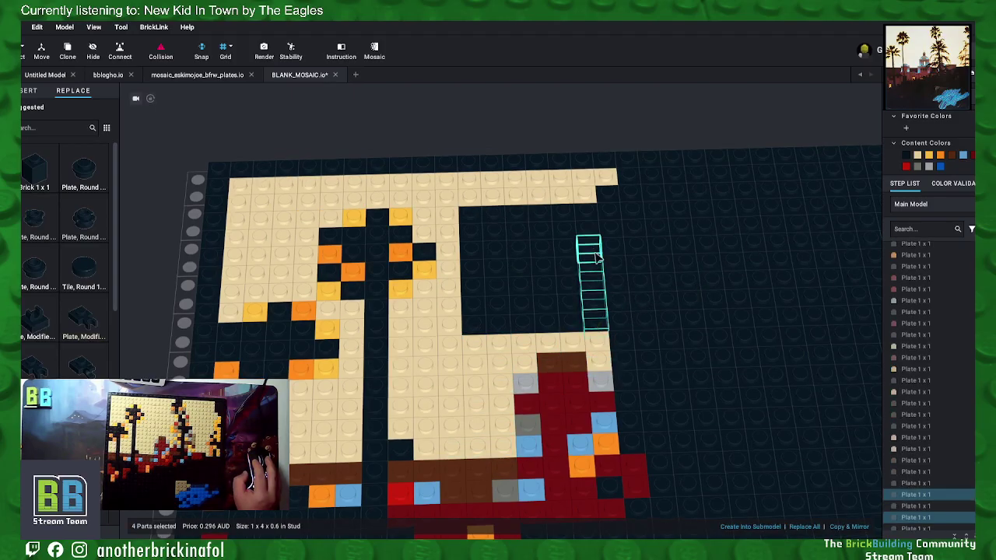
pyautogui.keyDown('ctrl'); pyautogui.click(589, 227); pyautogui.keyUp('ctrl')
pyautogui.keyDown('ctrl'); pyautogui.click(588, 210); pyautogui.keyUp('ctrl')
pyautogui.keyDown('ctrl'); pyautogui.click(565, 210); pyautogui.keyUp('ctrl')
pyautogui.keyDown('ctrl'); pyautogui.click(566, 228); pyautogui.keyUp('ctrl')
pyautogui.keyDown('ctrl'); pyautogui.click(567, 246); pyautogui.keyUp('ctrl')
pyautogui.keyDown('ctrl'); pyautogui.click(569, 265); pyautogui.keyUp('ctrl')
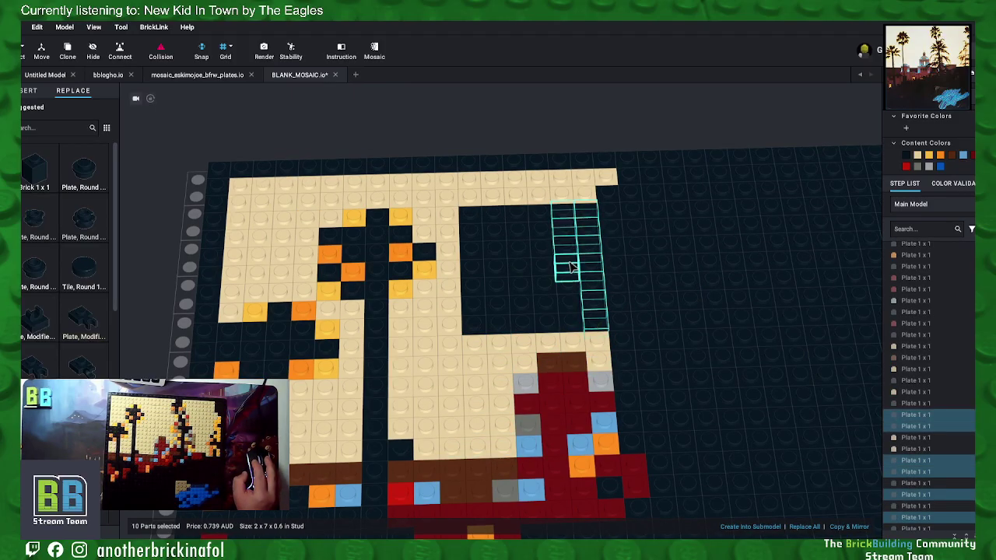
pyautogui.keyDown('ctrl'); pyautogui.click(572, 267); pyautogui.keyUp('ctrl')
pyautogui.keyDown('ctrl'); pyautogui.click(572, 286); pyautogui.keyUp('ctrl')
pyautogui.keyDown('ctrl'); pyautogui.click(573, 304); pyautogui.keyUp('ctrl')
pyautogui.keyDown('ctrl'); pyautogui.click(572, 321); pyautogui.keyUp('ctrl')
pyautogui.keyDown('ctrl'); pyautogui.click(550, 321); pyautogui.keyUp('ctrl')
pyautogui.keyDown('ctrl'); pyautogui.click(550, 301); pyautogui.keyUp('ctrl')
pyautogui.keyDown('ctrl'); pyautogui.click(550, 282); pyautogui.keyUp('ctrl')
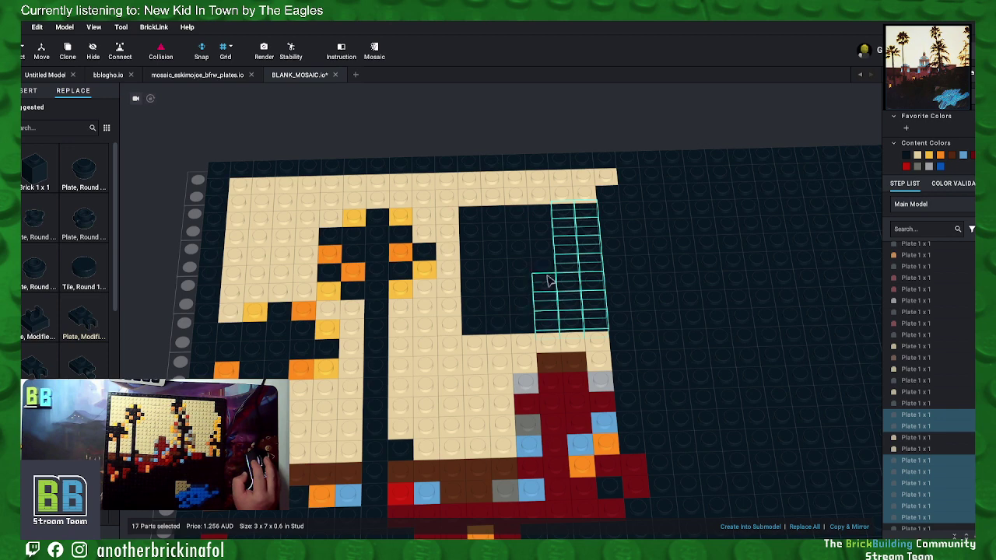
pyautogui.keyDown('ctrl'); pyautogui.click(547, 262); pyautogui.keyUp('ctrl')
pyautogui.keyDown('ctrl'); pyautogui.click(546, 243); pyautogui.keyUp('ctrl')
pyautogui.keyDown('ctrl'); pyautogui.click(545, 225); pyautogui.keyUp('ctrl')
pyautogui.keyDown('ctrl'); pyautogui.click(544, 209); pyautogui.keyUp('ctrl')
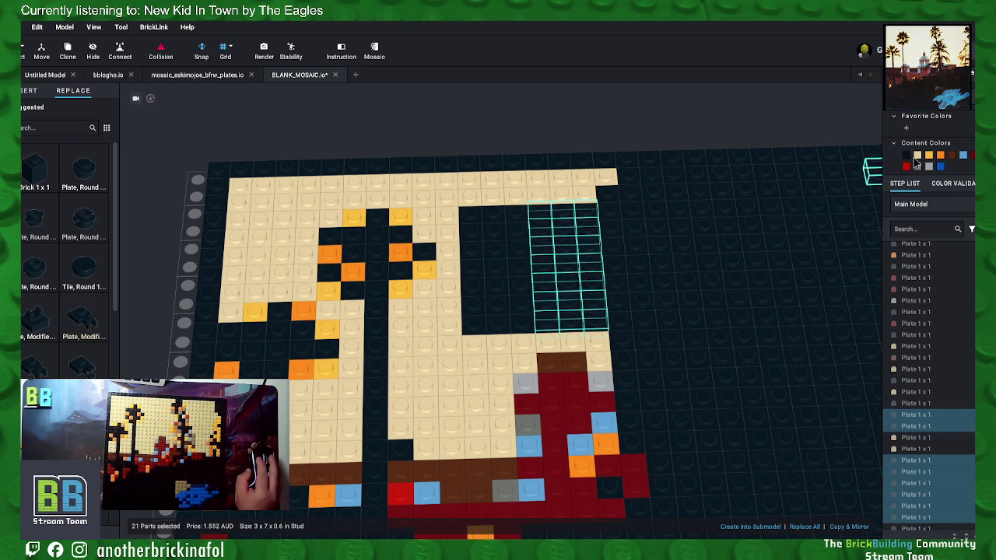
pyautogui.click(916, 157)
# Step: Recolour the remaining dark block three plates wide and seven high inside the tan sky, right of the tall palm, tan
pyautogui.click(476, 221)
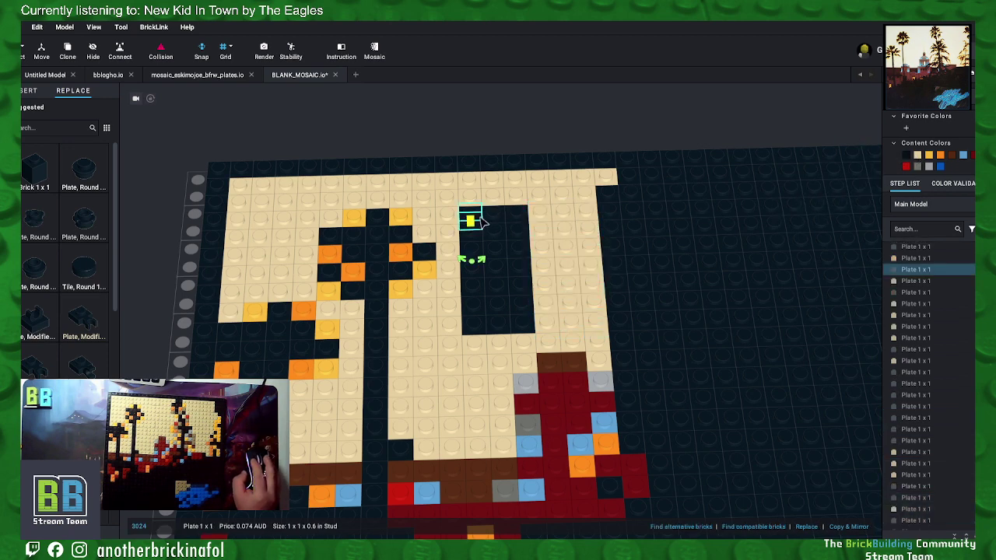
pyautogui.keyDown('ctrl'); pyautogui.click(479, 236); pyautogui.keyUp('ctrl')
pyautogui.keyDown('ctrl'); pyautogui.click(493, 223); pyautogui.keyUp('ctrl')
pyautogui.keyDown('ctrl'); pyautogui.click(507, 232); pyautogui.keyUp('ctrl')
pyautogui.moveTo(494, 223)
pyautogui.mouseDown(button='right')
pyautogui.moveTo(504, 225)
pyautogui.moveTo(507, 265)
pyautogui.mouseUp(button='right')
pyautogui.keyDown('ctrl'); pyautogui.click(509, 220); pyautogui.keyUp('ctrl')
pyautogui.keyDown('ctrl'); pyautogui.click(508, 235); pyautogui.keyUp('ctrl')
pyautogui.keyDown('ctrl'); pyautogui.click(490, 239); pyautogui.keyUp('ctrl')
pyautogui.keyDown('ctrl'); pyautogui.click(470, 249); pyautogui.keyUp('ctrl')
pyautogui.keyDown('ctrl'); pyautogui.click(493, 254); pyautogui.keyUp('ctrl')
pyautogui.keyDown('ctrl'); pyautogui.click(490, 269); pyautogui.keyUp('ctrl')
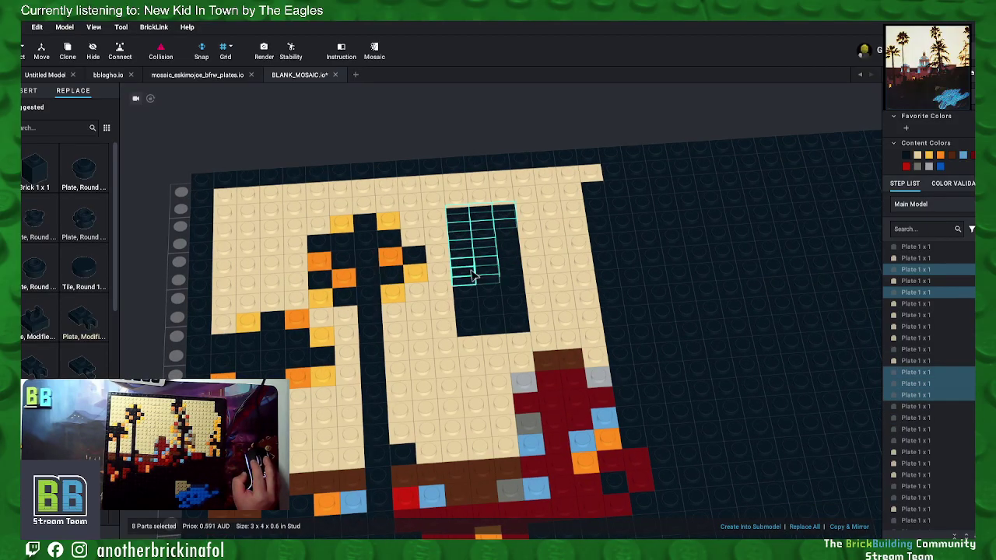
pyautogui.keyDown('ctrl'); pyautogui.click(469, 271); pyautogui.keyUp('ctrl')
pyautogui.keyDown('ctrl'); pyautogui.click(487, 287); pyautogui.keyUp('ctrl')
pyautogui.keyDown('ctrl'); pyautogui.click(510, 289); pyautogui.keyUp('ctrl')
pyautogui.keyDown('ctrl'); pyautogui.click(514, 308); pyautogui.keyUp('ctrl')
pyautogui.keyDown('ctrl'); pyautogui.click(516, 325); pyautogui.keyUp('ctrl')
pyautogui.keyDown('ctrl'); pyautogui.click(496, 324); pyautogui.keyUp('ctrl')
pyautogui.keyDown('ctrl'); pyautogui.click(488, 311); pyautogui.keyUp('ctrl')
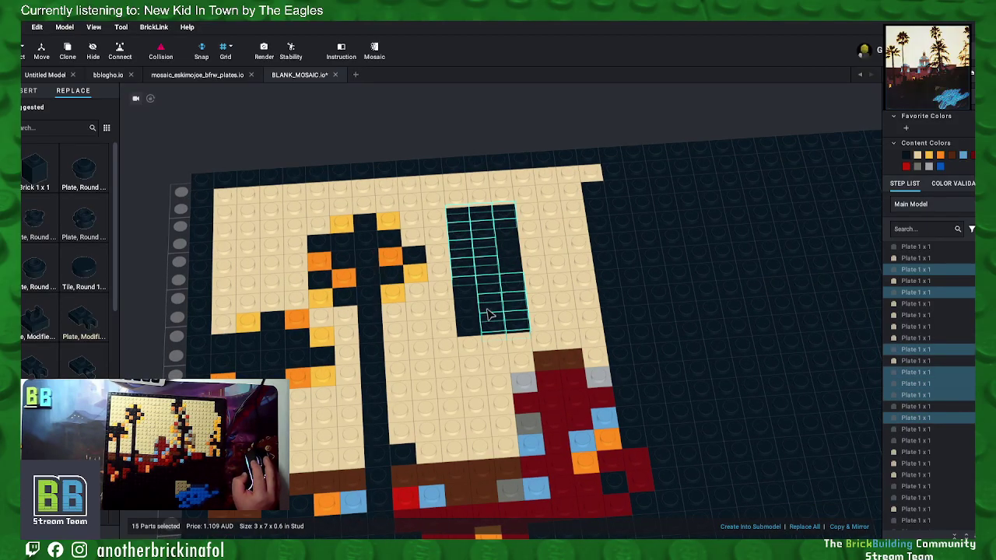
pyautogui.keyDown('ctrl'); pyautogui.click(468, 308); pyautogui.keyUp('ctrl')
pyautogui.keyDown('ctrl'); pyautogui.click(476, 329); pyautogui.keyUp('ctrl')
pyautogui.keyDown('ctrl'); pyautogui.click(470, 291); pyautogui.keyUp('ctrl')
pyautogui.keyDown('ctrl'); pyautogui.click(513, 270); pyautogui.keyUp('ctrl')
pyautogui.keyDown('ctrl'); pyautogui.click(511, 255); pyautogui.keyUp('ctrl')
pyautogui.keyDown('ctrl'); pyautogui.click(508, 236); pyautogui.keyUp('ctrl')
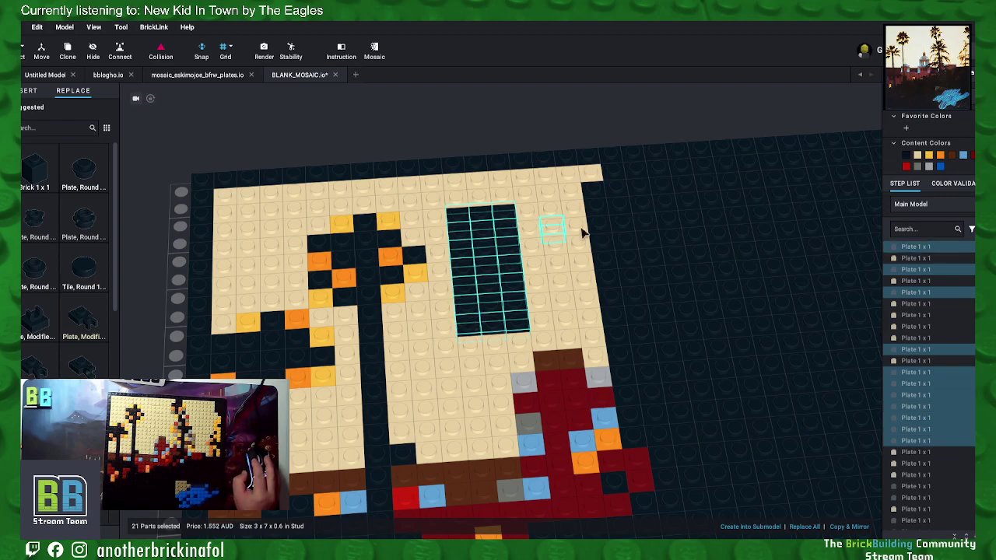
pyautogui.click(917, 155)
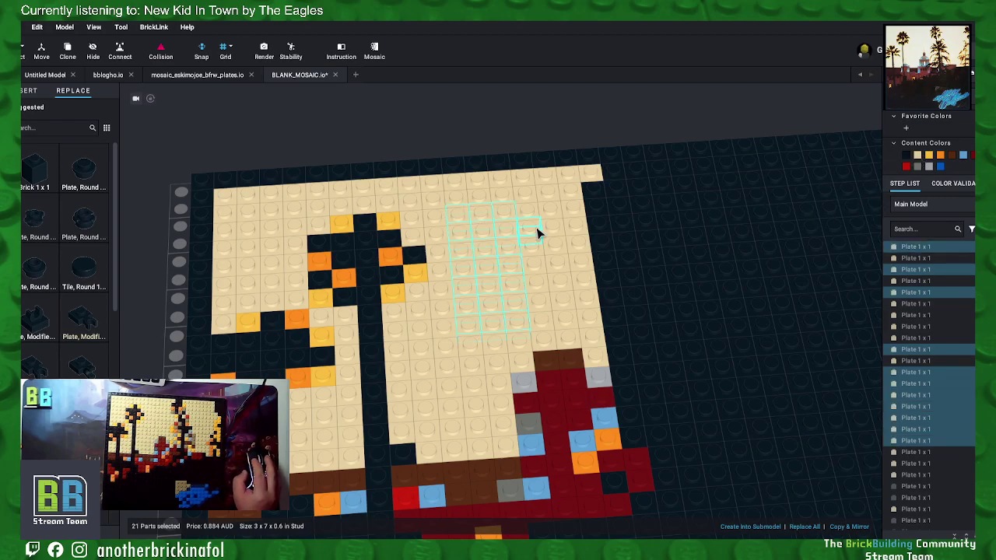
# Step: Recolour the dark plate at the tan sky's right edge, two rows below its top row, orange and the plate below it Dark Tan
pyautogui.click(597, 208)
pyautogui.click(941, 156)
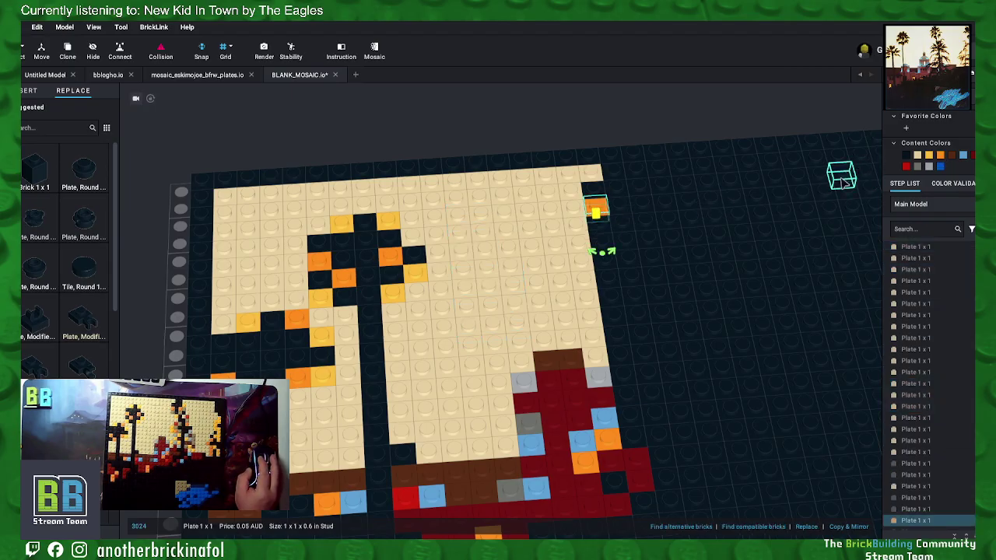
pyautogui.click(605, 227)
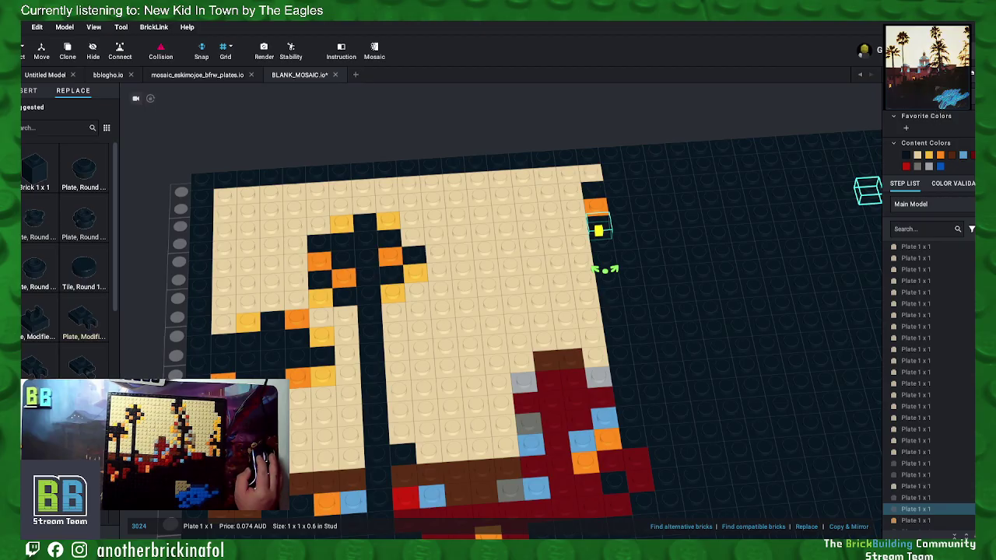
pyautogui.click(929, 100)
pyautogui.click(899, 163)
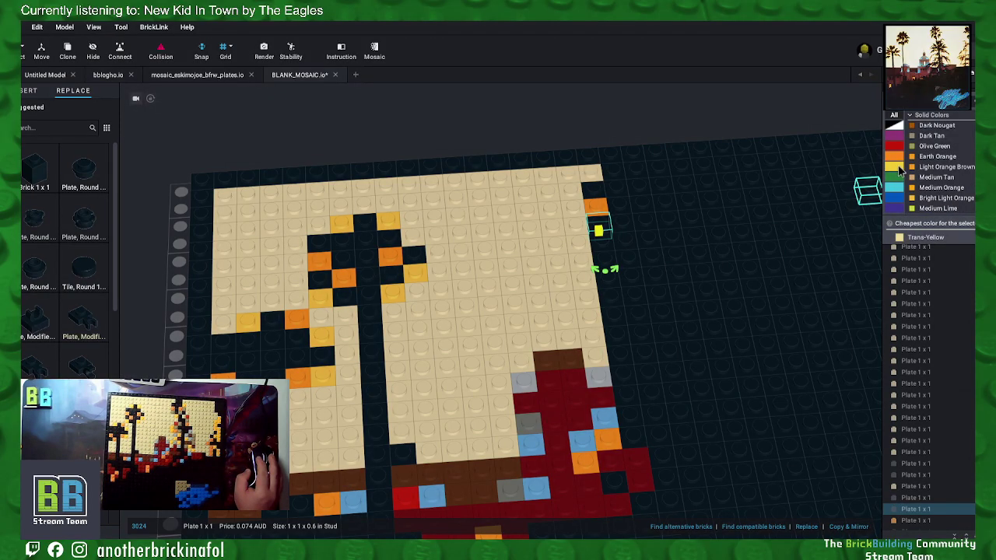
pyautogui.click(901, 178)
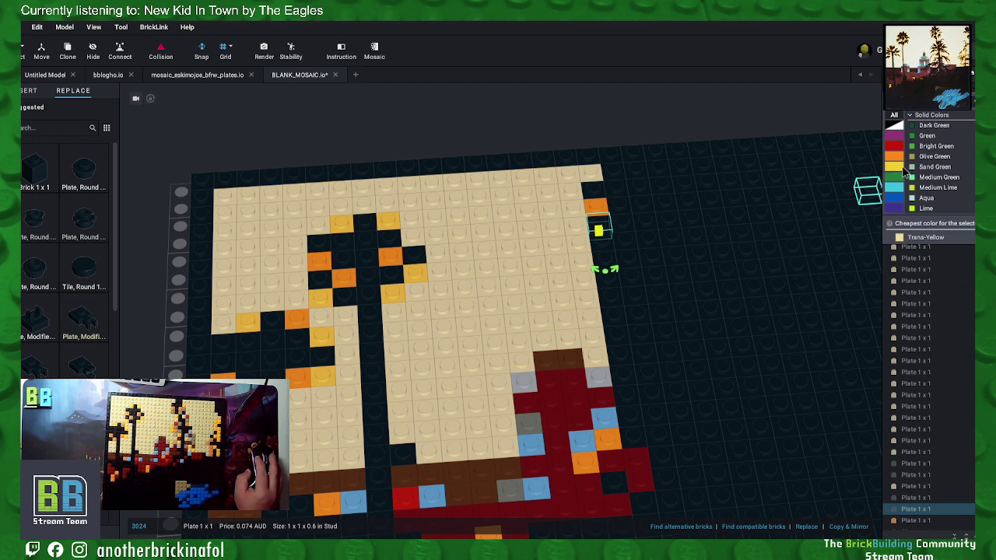
pyautogui.click(902, 168)
pyautogui.click(901, 179)
pyautogui.click(896, 159)
pyautogui.scroll(-3, 939, 166)
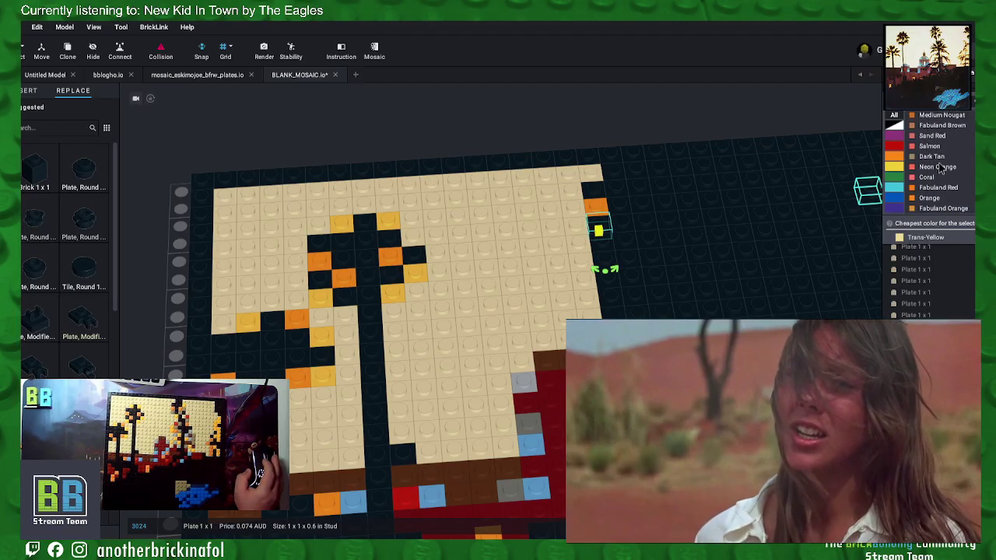
pyautogui.click(895, 171)
pyautogui.scroll(-3, 895, 166)
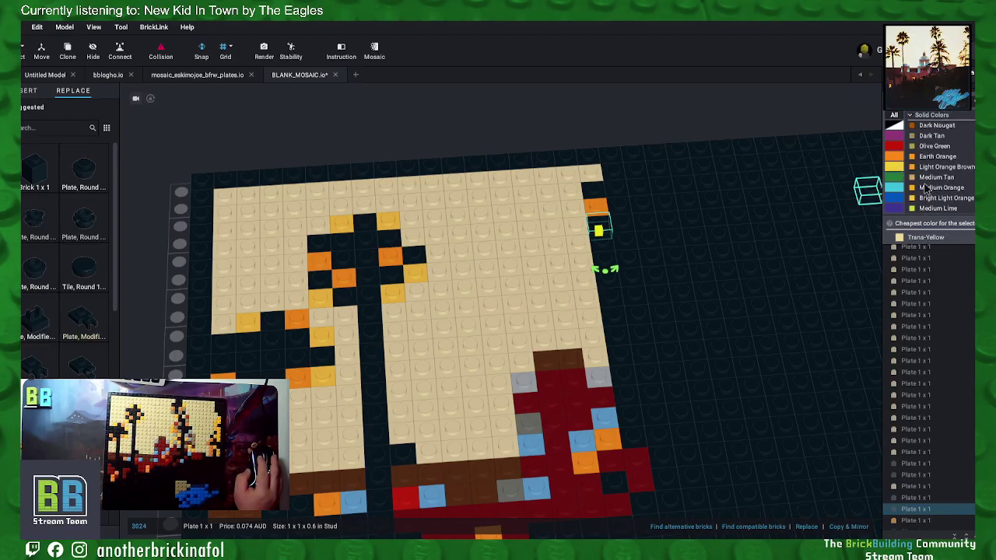
pyautogui.scroll(-3, 926, 187)
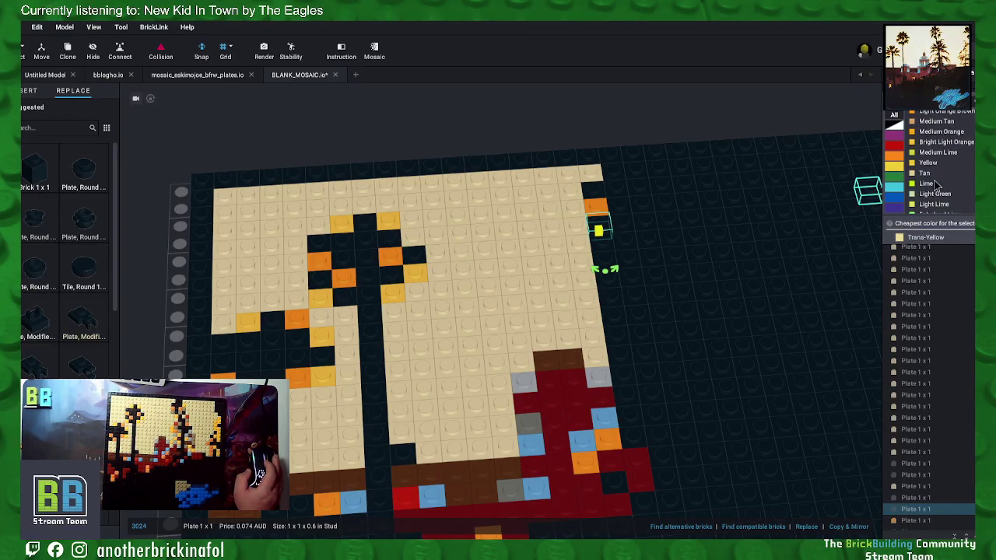
pyautogui.click(896, 146)
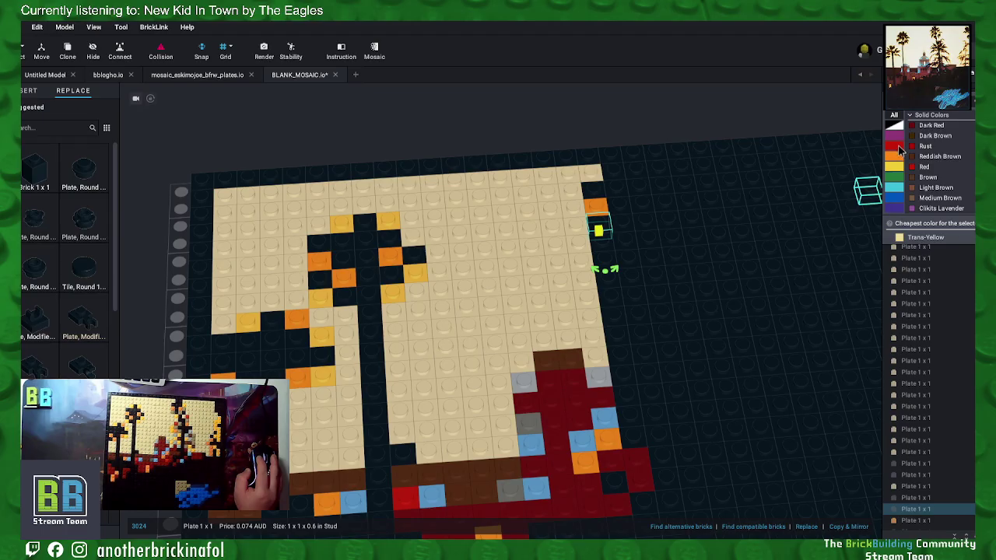
pyautogui.click(895, 158)
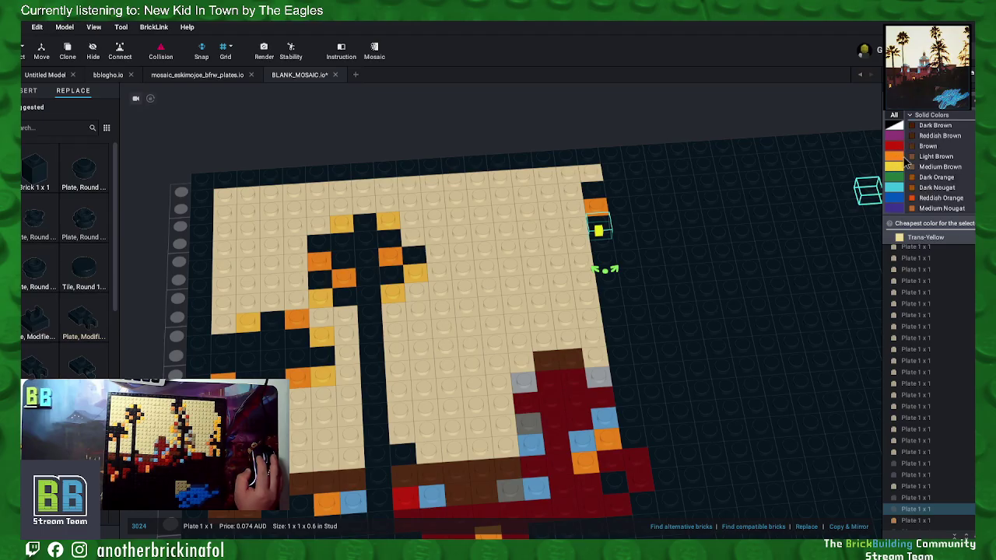
pyautogui.click(896, 167)
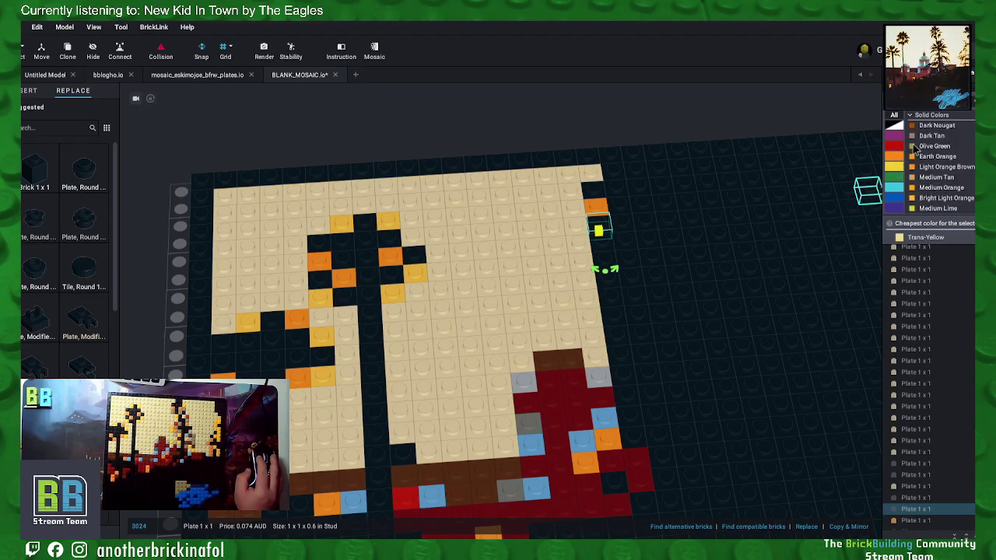
pyautogui.click(916, 148)
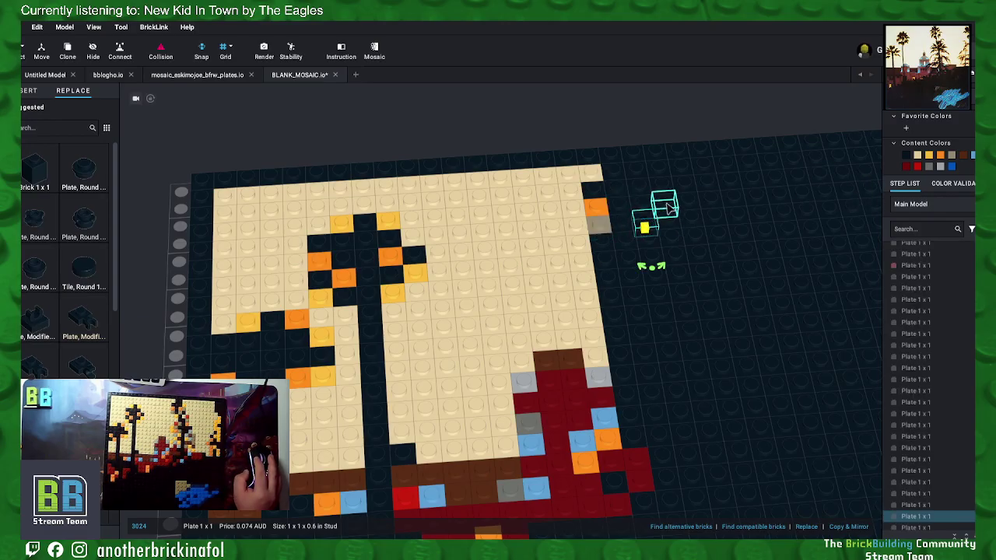
# Step: Recolour four scattered dark plates right of the tan sky Dark Tan: two diagonal neighbours in the upper rows and two lower down
pyautogui.click(653, 218)
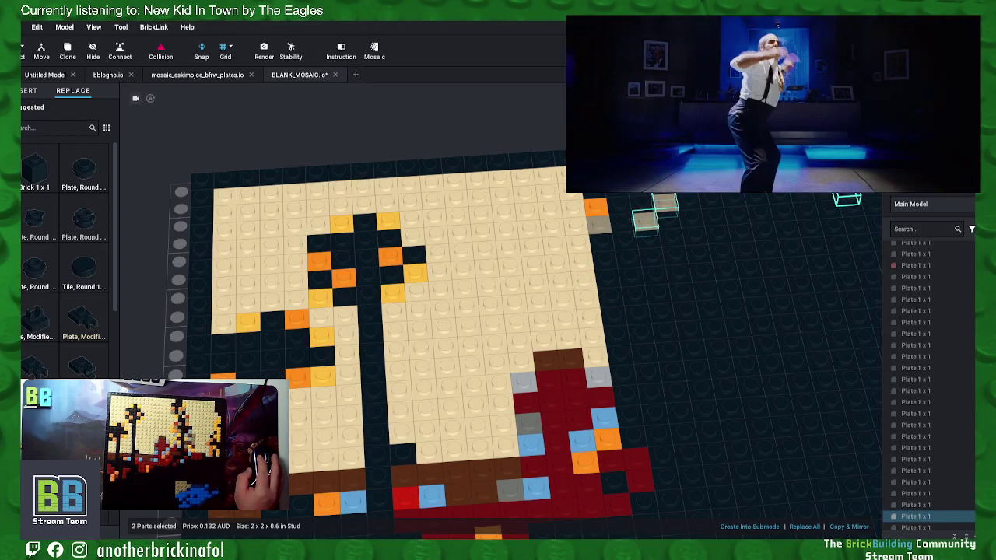
pyautogui.click(644, 223)
pyautogui.click(644, 222)
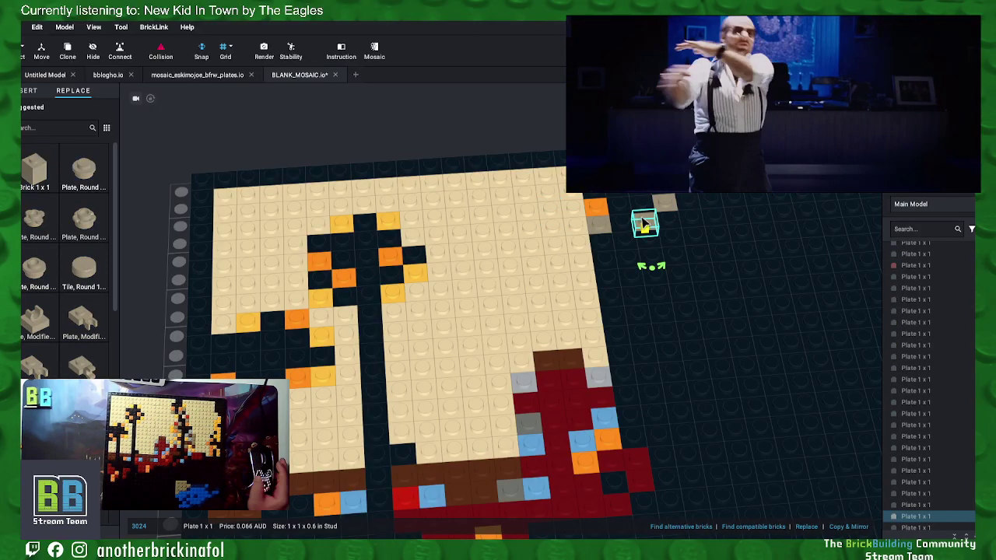
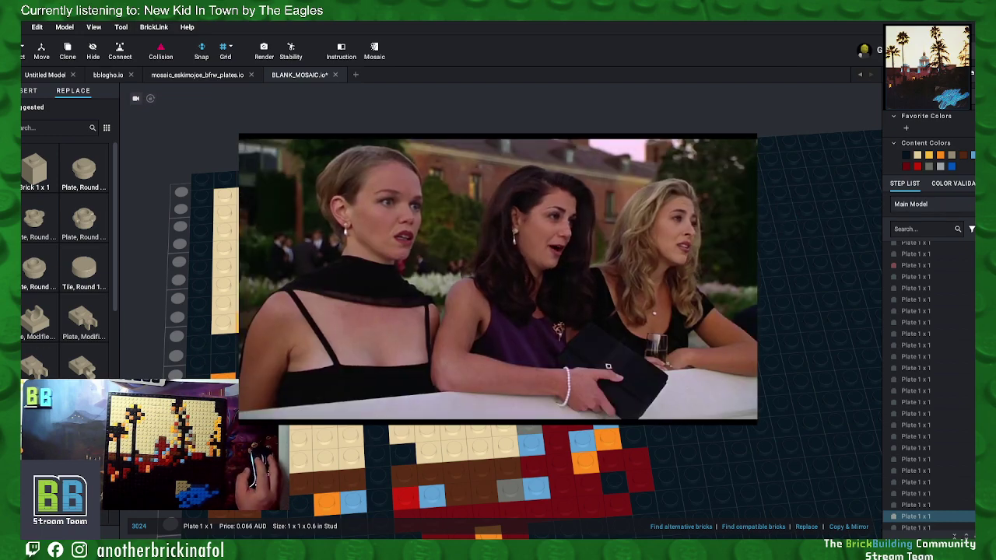
pyautogui.click(931, 166)
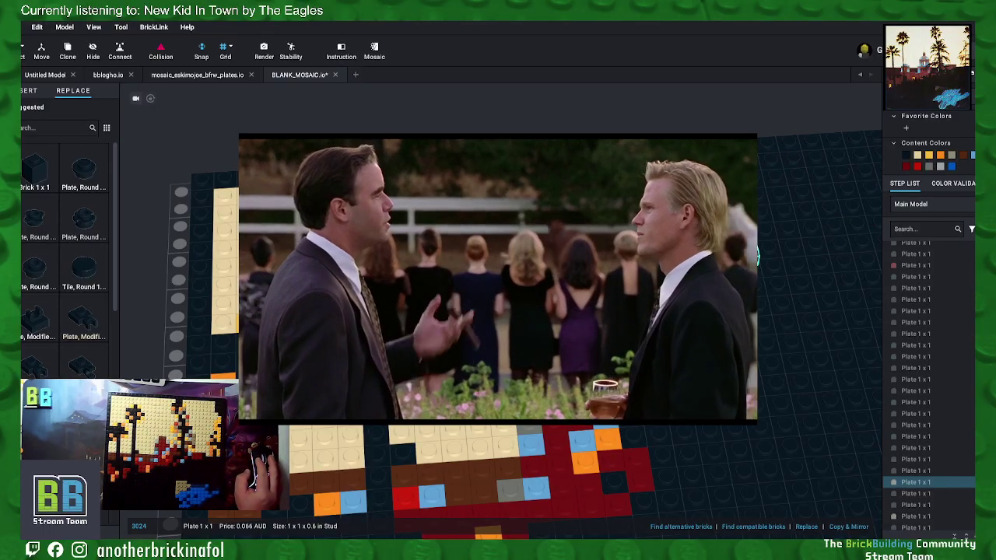
pyautogui.click(697, 256)
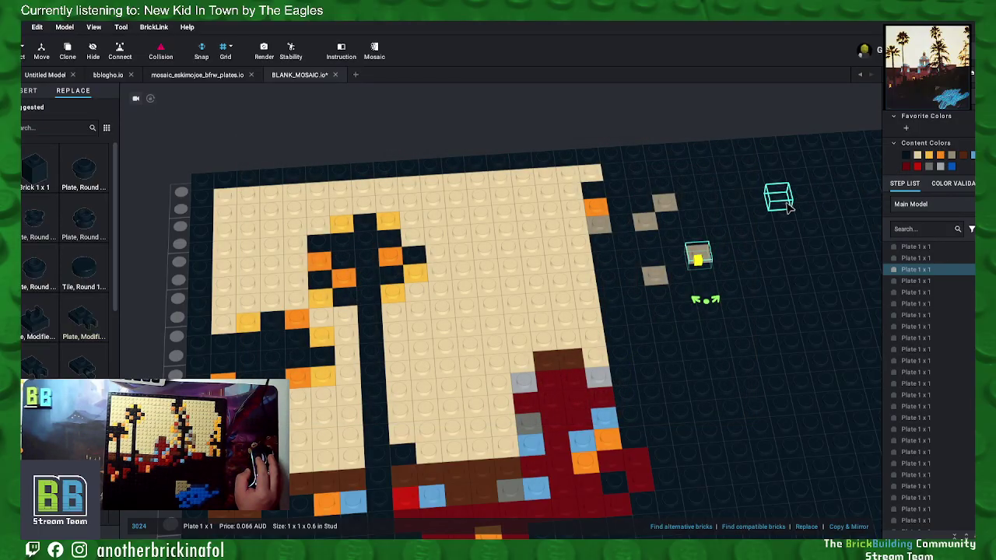
# Step: Recolour the plate below the rightmost Dark Tan plate orange and the plate above it red
pyautogui.click(700, 277)
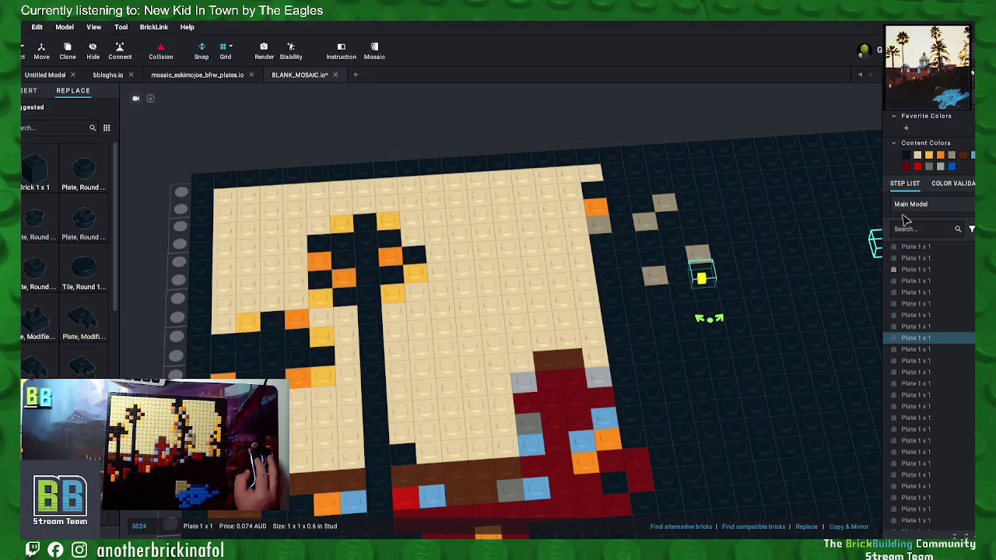
pyautogui.click(941, 157)
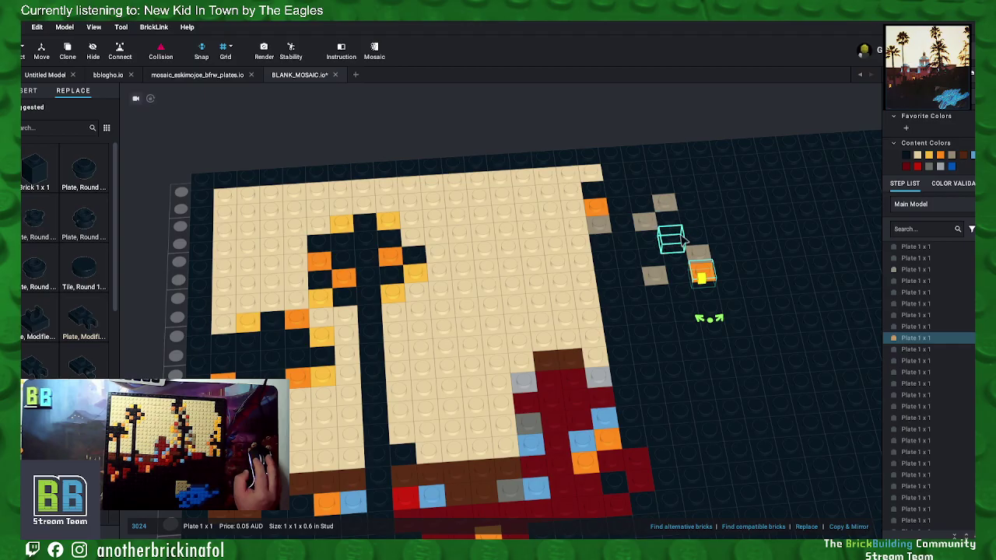
pyautogui.click(694, 240)
pyautogui.click(917, 167)
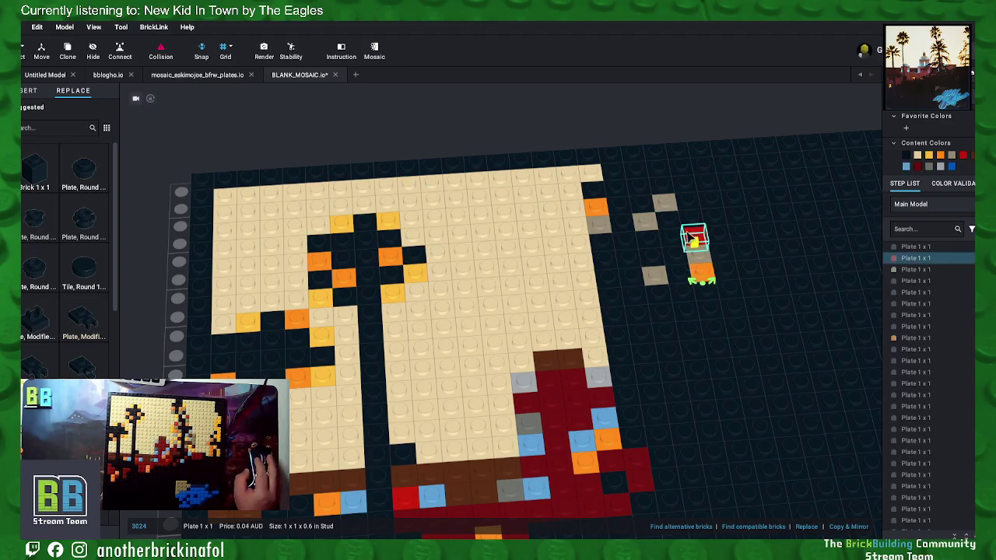
# Step: Recolour the plate left of the lowest Dark Tan plate red and two stacked plates along the sky's right edge Bright Light Orange
pyautogui.click(633, 283)
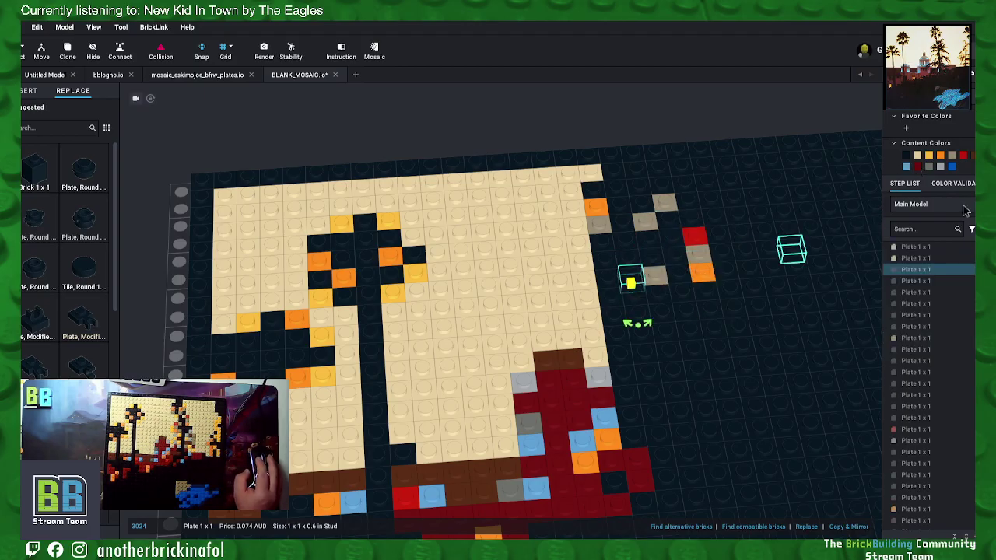
pyautogui.click(965, 158)
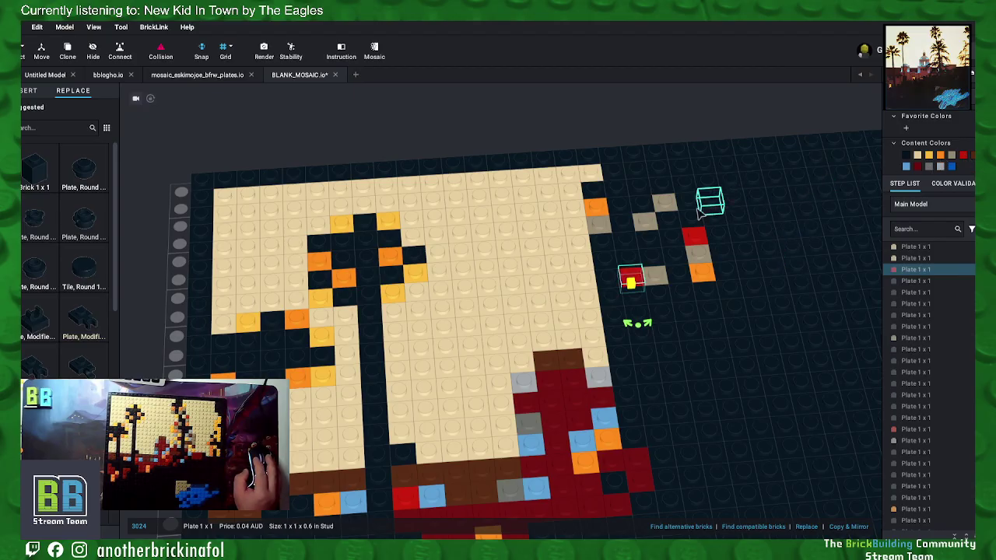
pyautogui.click(612, 303)
pyautogui.keyDown('shift'); pyautogui.click(613, 317); pyautogui.keyUp('shift')
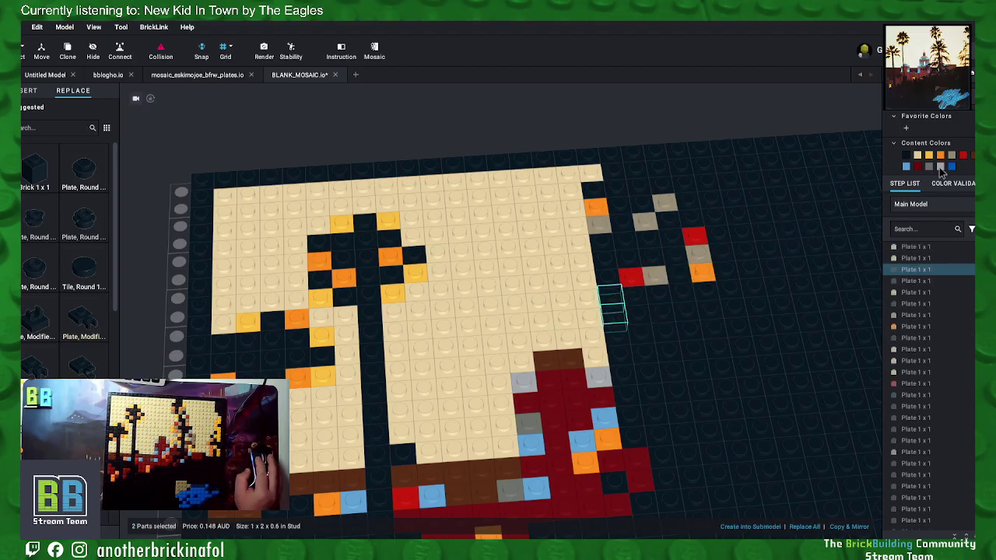
pyautogui.click(928, 156)
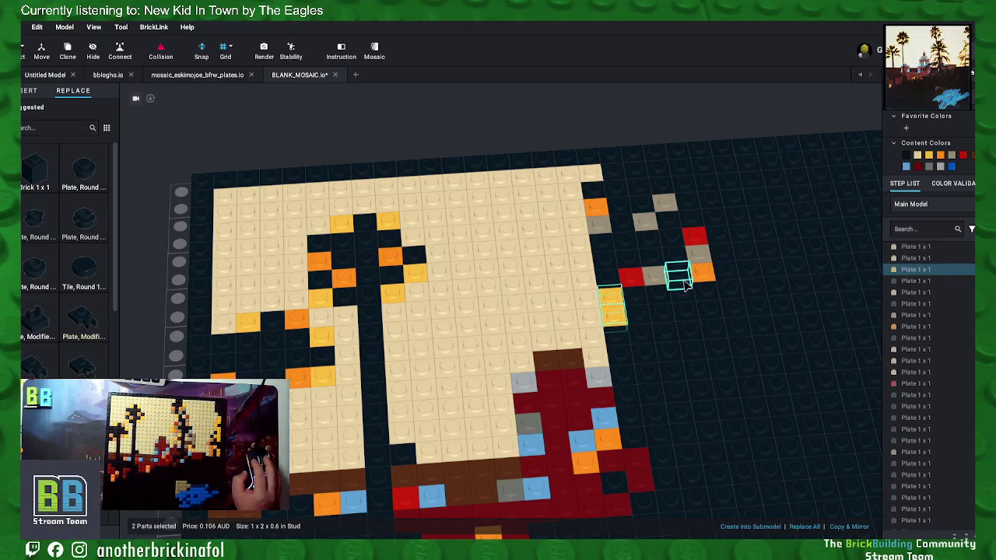
# Step: Recolour the plate beside the lower Bright Light Orange plate orange, and the plates directly above and right of it Dark Tan
pyautogui.click(642, 318)
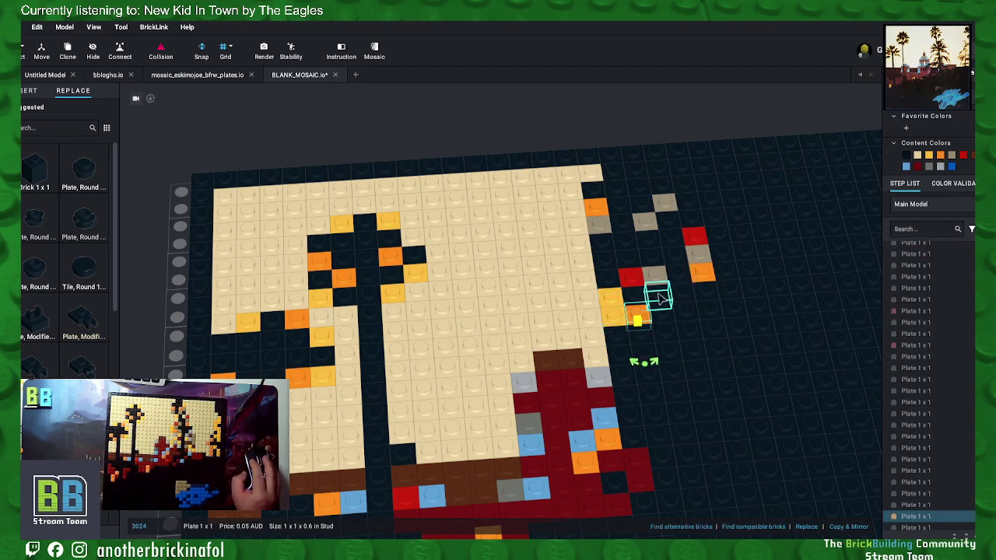
pyautogui.click(941, 158)
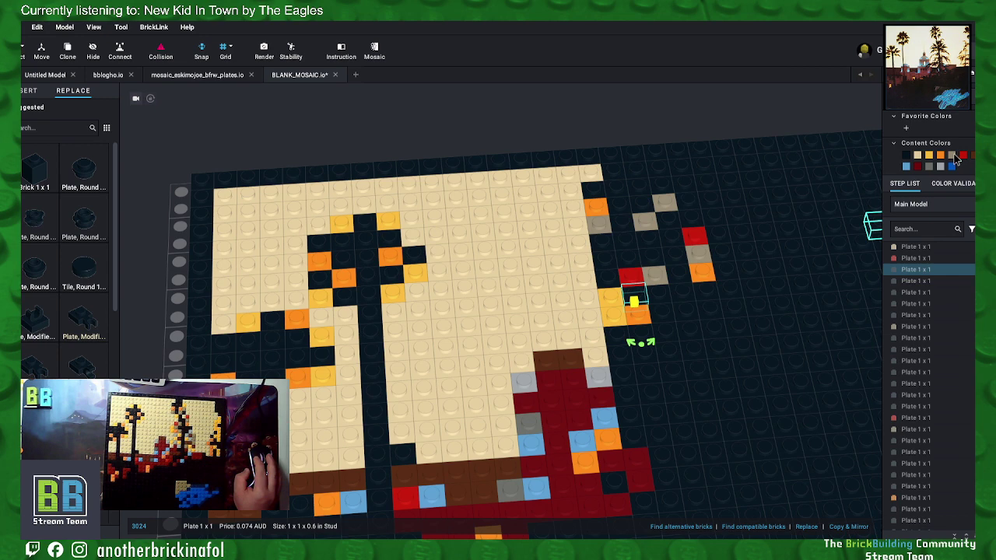
pyautogui.click(954, 155)
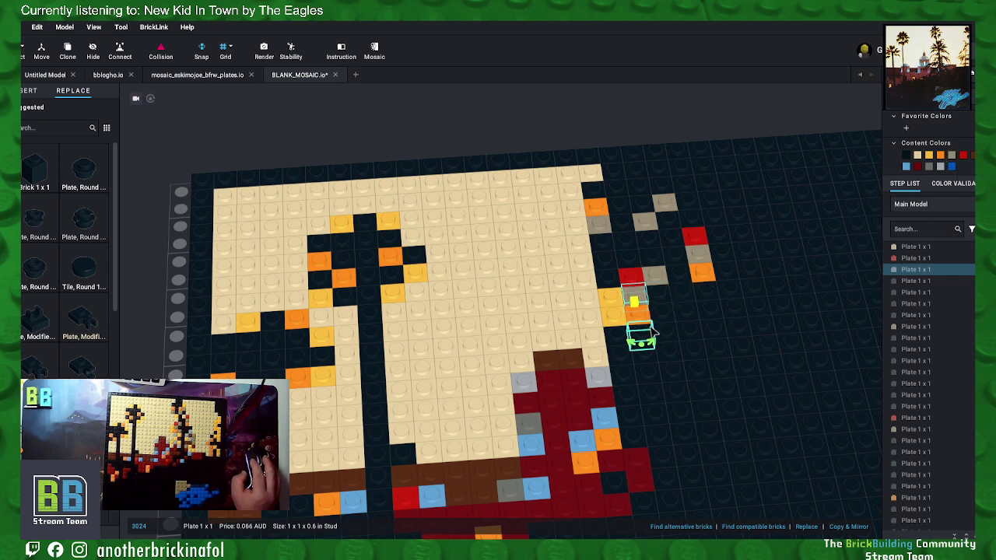
pyautogui.hotkey('ctrl', 'd')
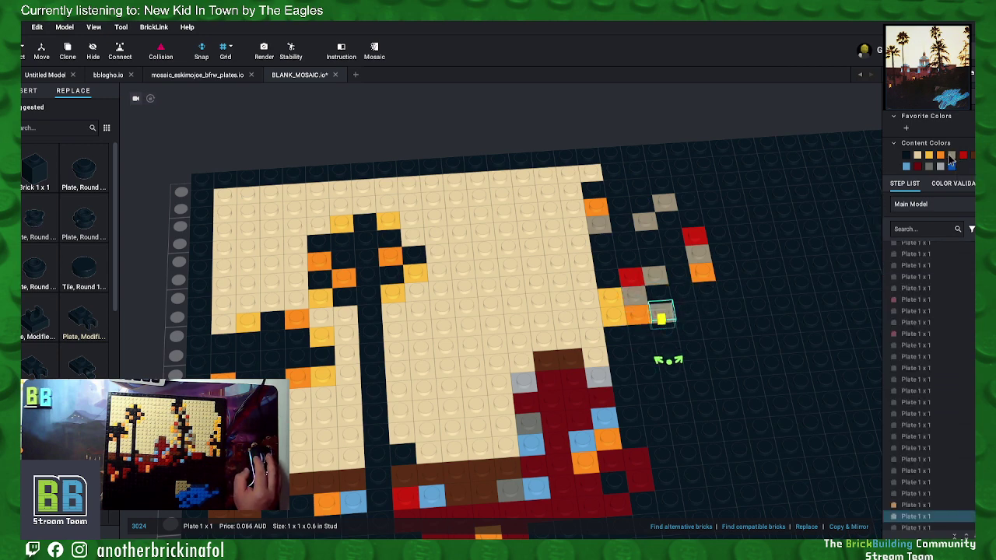
# Step: Recolour three staggered dark plates below the lowest Dark Tan plate, right of the tower top, Bright Light Orange
pyautogui.click(666, 334)
pyautogui.keyDown('shift'); pyautogui.click(644, 354); pyautogui.keyUp('shift')
pyautogui.keyDown('shift'); pyautogui.click(667, 370); pyautogui.keyUp('shift')
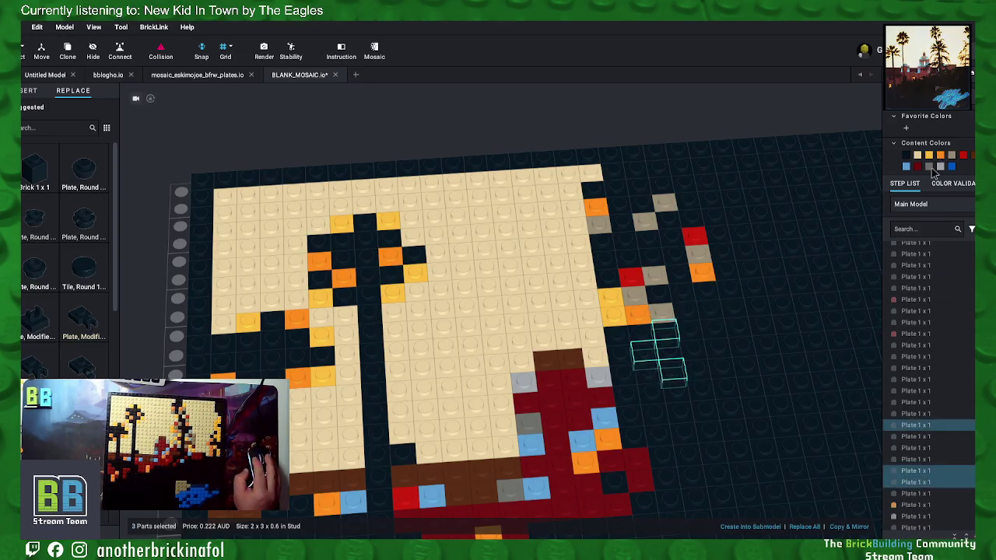
pyautogui.click(928, 155)
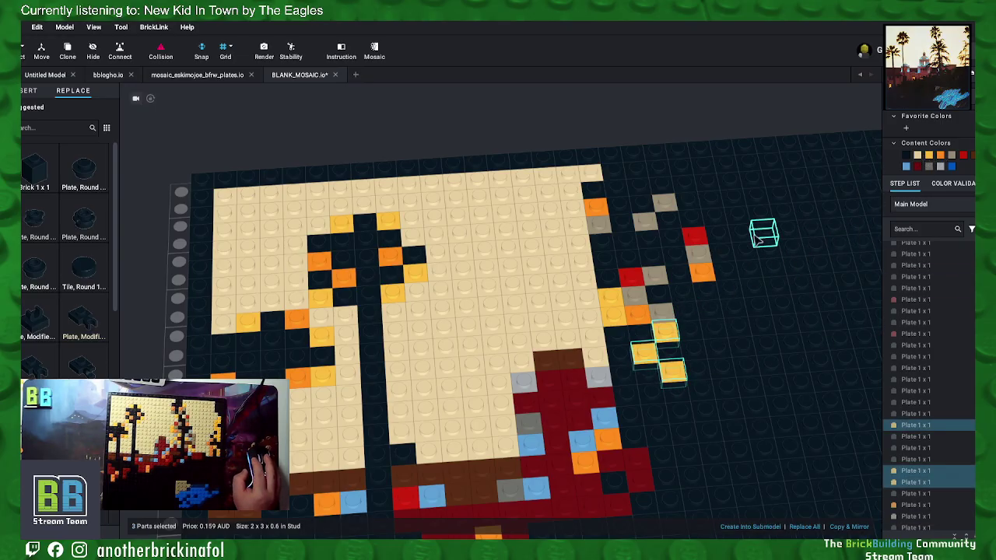
# Step: Recolour three dark plates light grey: one above and one below the middle Bright Light Orange plate, and one below the lowest
pyautogui.click(639, 338)
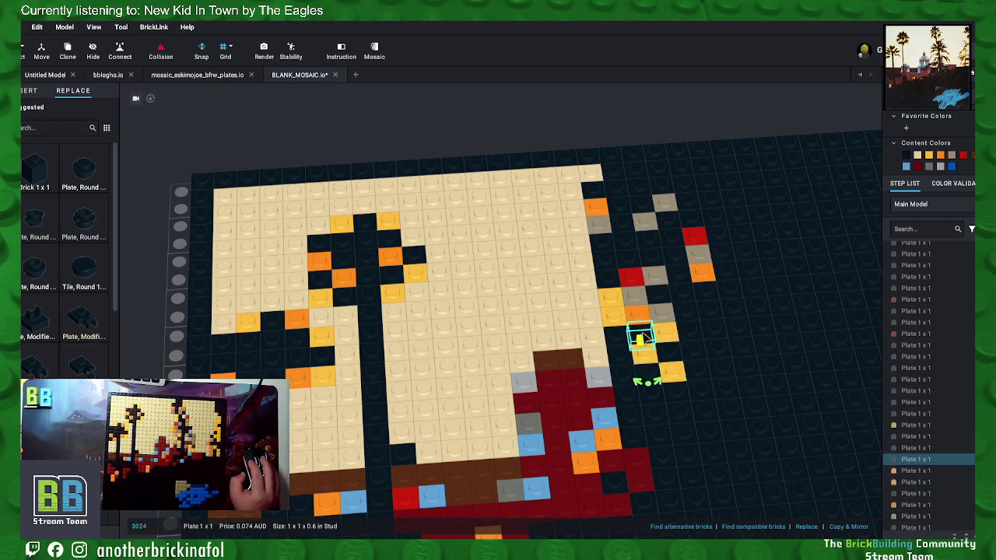
pyautogui.keyDown('shift'); pyautogui.click(647, 369); pyautogui.keyUp('shift')
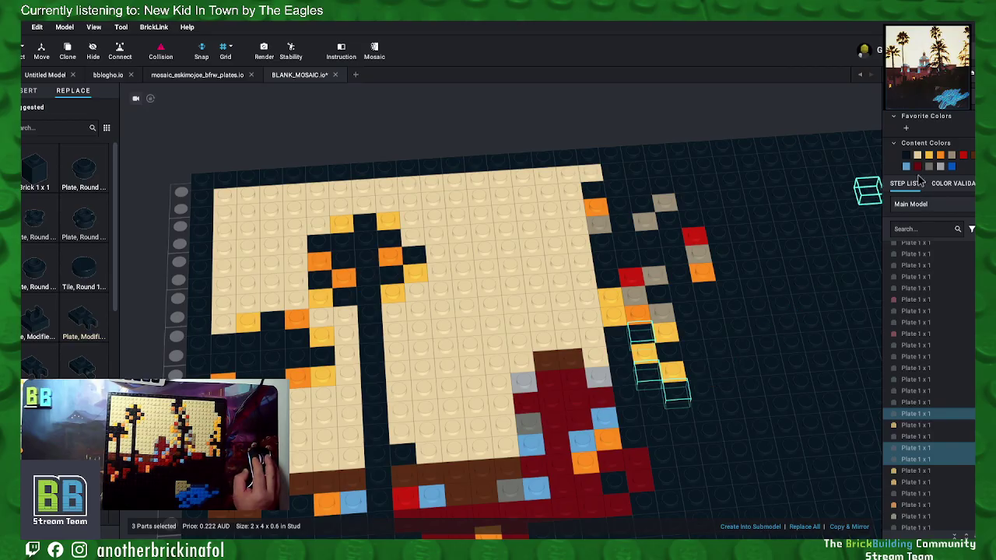
pyautogui.click(941, 167)
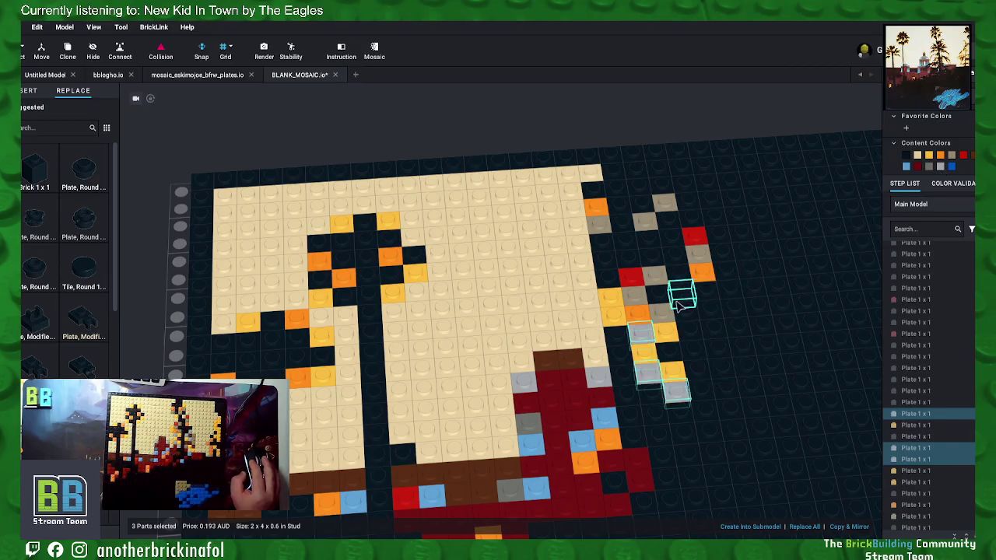
# Step: Recolour three dark plates in the column along the sky's lower right edge tan, and the gap plate between them Bright Light Orange
pyautogui.click(616, 338)
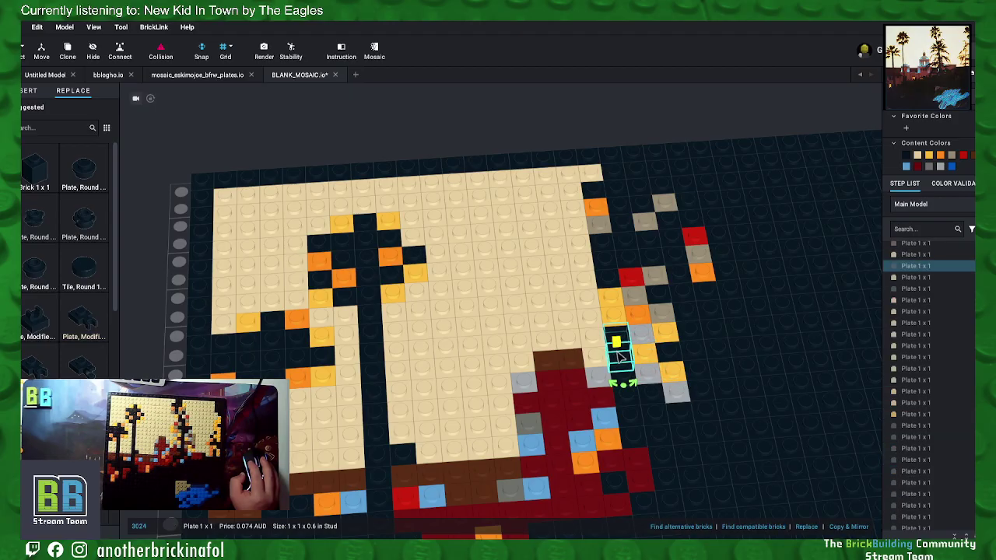
pyautogui.keyDown('ctrl'); pyautogui.click(620, 354); pyautogui.keyUp('ctrl')
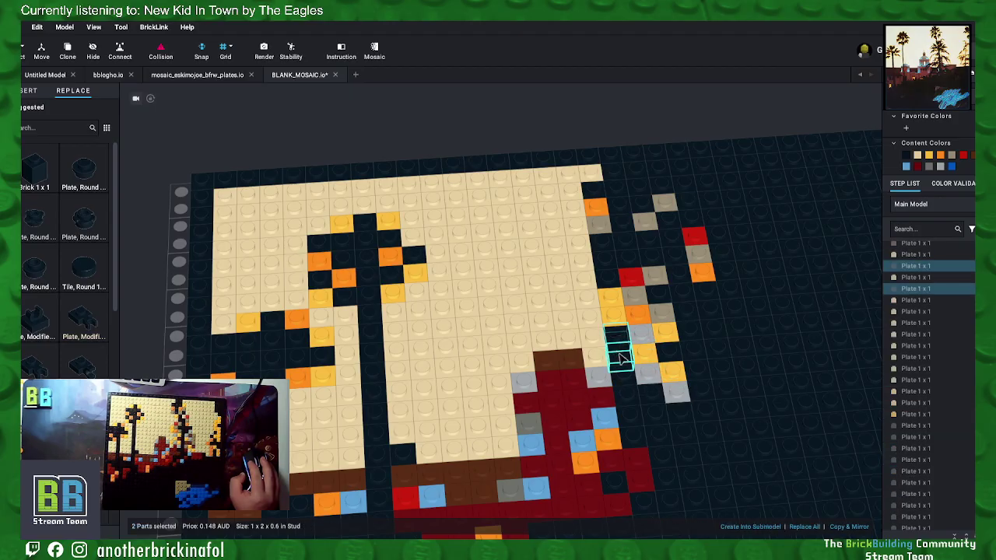
pyautogui.keyDown('ctrl'); pyautogui.click(632, 396); pyautogui.keyUp('ctrl')
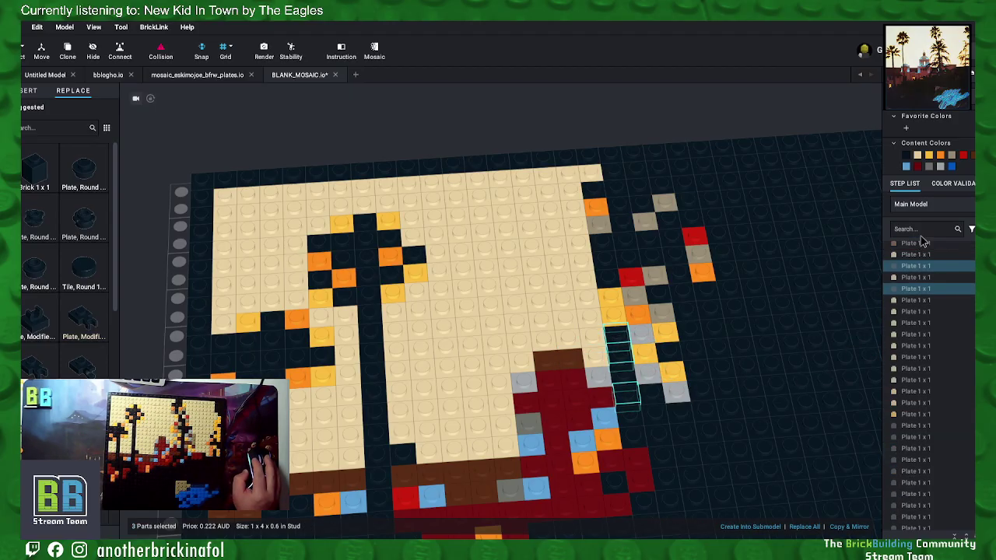
pyautogui.click(927, 157)
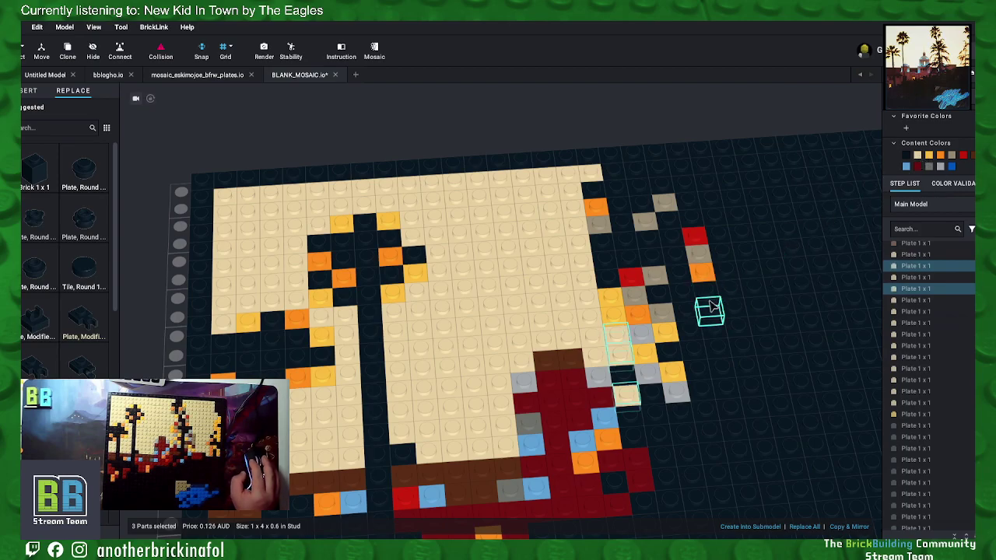
pyautogui.click(623, 379)
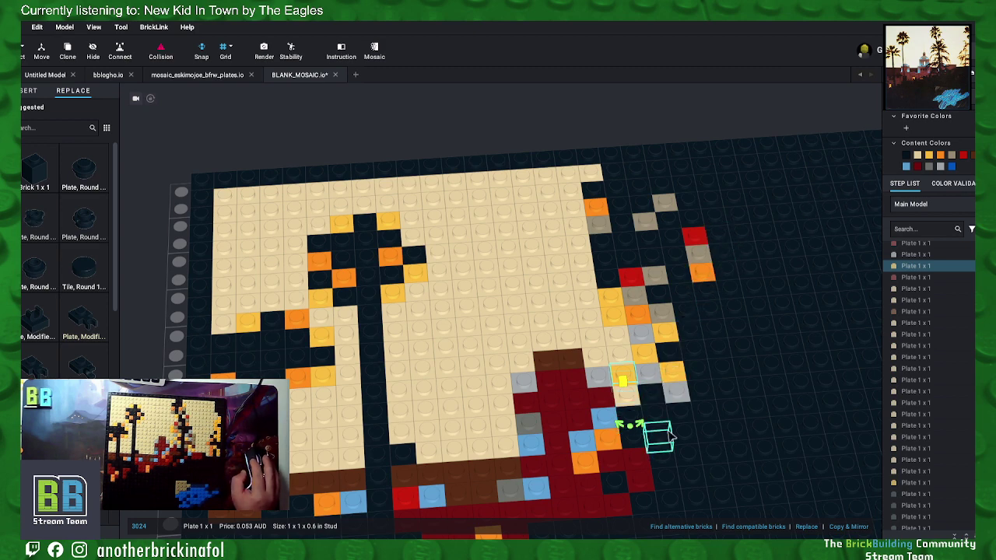
# Step: Recolour three dark plates in an L shape around the lowest tan plate, right of the tower, dark red
pyautogui.click(632, 420)
pyautogui.keyDown('ctrl'); pyautogui.click(655, 416); pyautogui.keyUp('ctrl')
pyautogui.keyDown('ctrl'); pyautogui.click(657, 402); pyautogui.keyUp('ctrl')
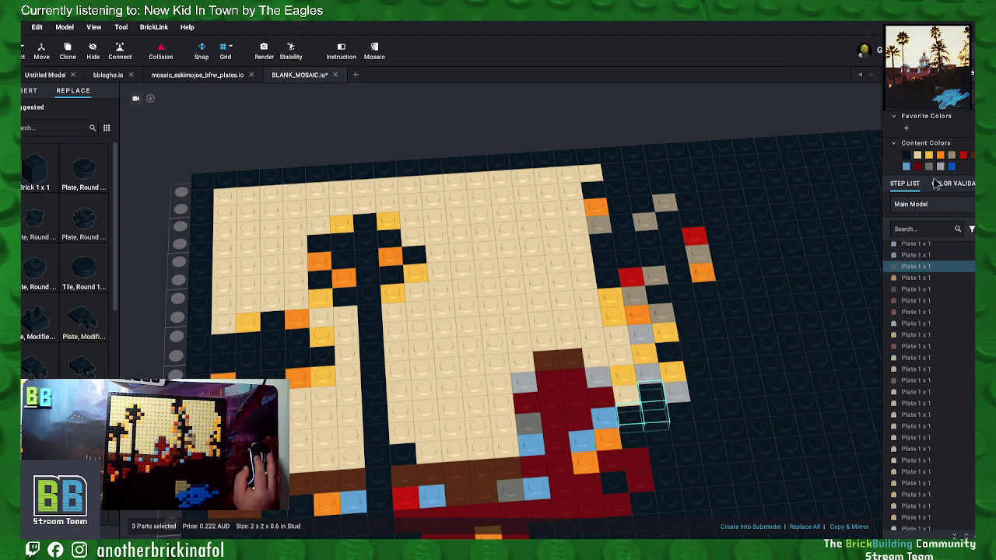
pyautogui.click(917, 166)
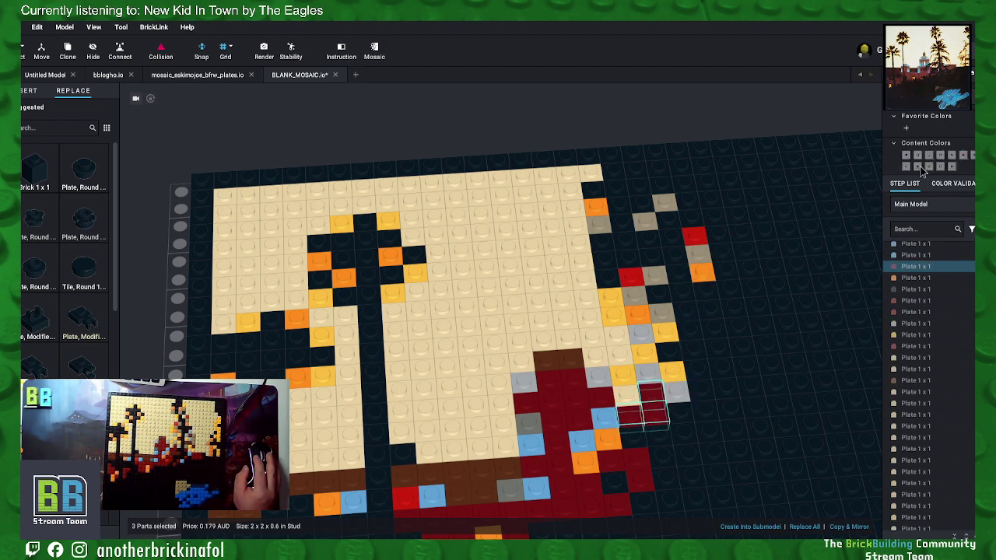
# Step: Recolour the row of three plates below the dark red L brown and the lone dark plate in the tower's base red
pyautogui.click(631, 436)
pyautogui.keyDown('ctrl'); pyautogui.click(657, 435); pyautogui.keyUp('ctrl')
pyautogui.keyDown('ctrl'); pyautogui.click(685, 437); pyautogui.keyUp('ctrl')
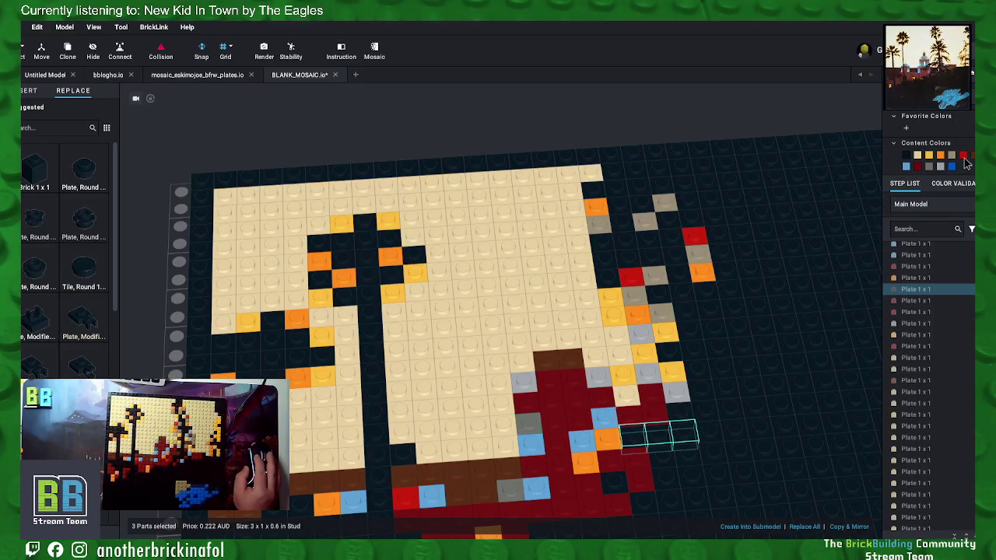
pyautogui.click(972, 157)
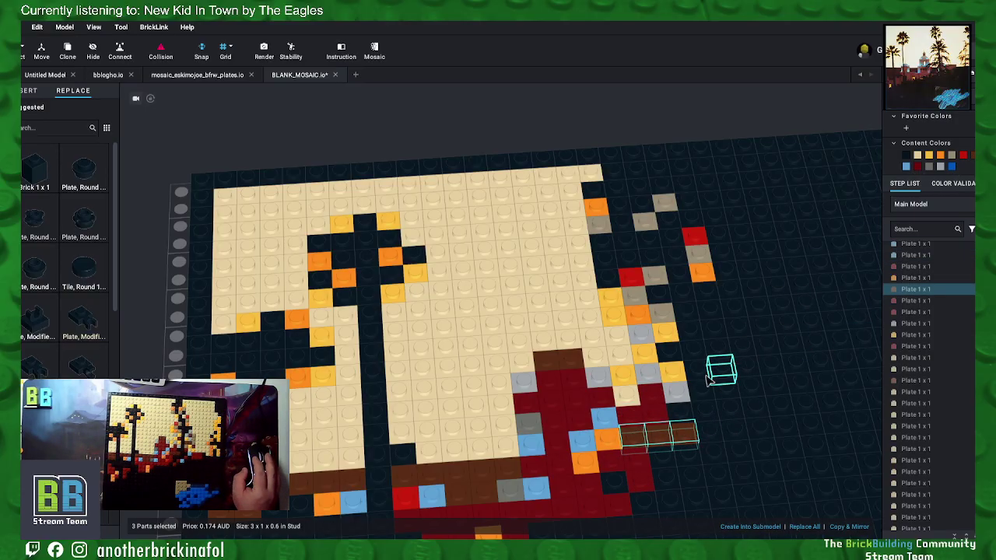
pyautogui.click(613, 483)
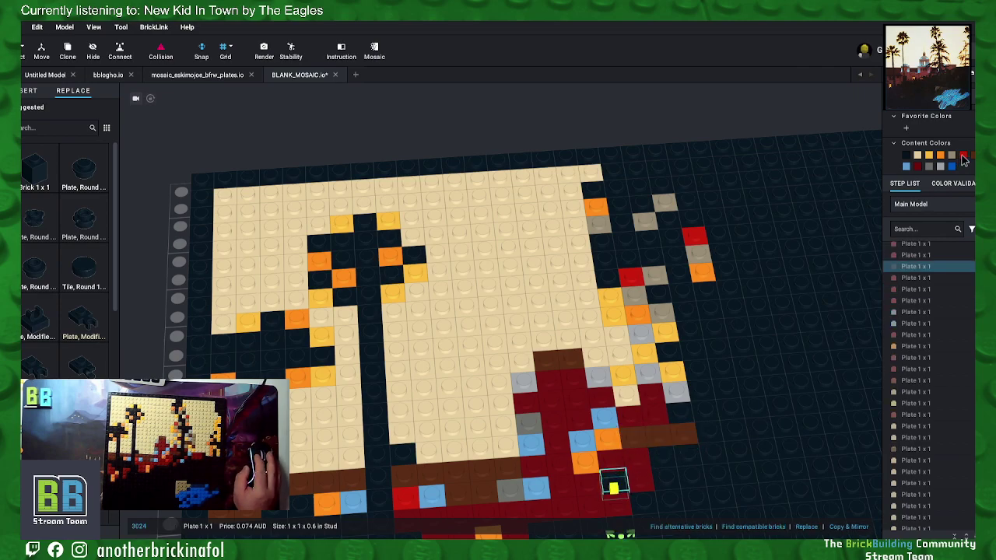
pyautogui.click(963, 156)
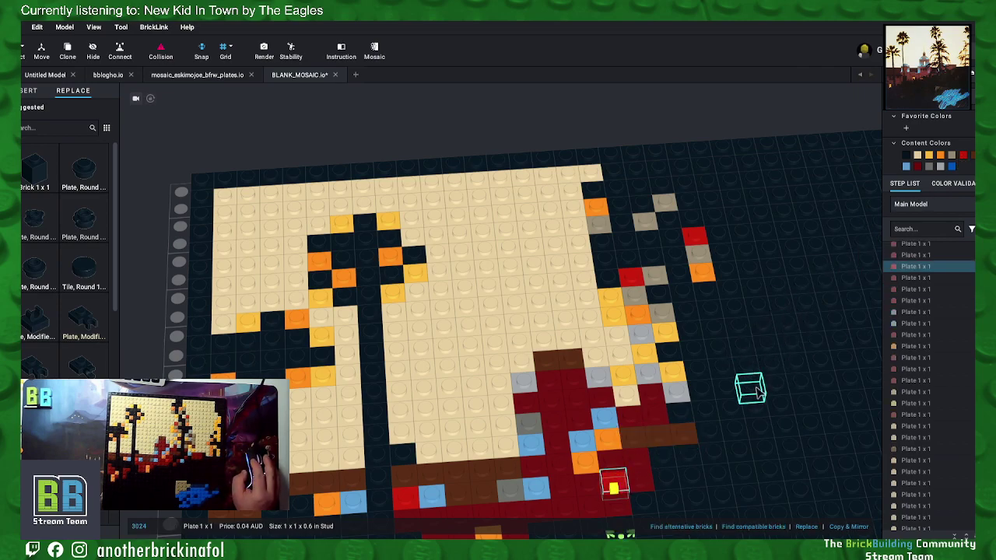
# Step: Recolour two diagonally adjacent plates below the brown row dark red, and the plate right of the upper one light blue
pyautogui.moveTo(762, 392); pyautogui.dragTo(735, 356, button='middle')
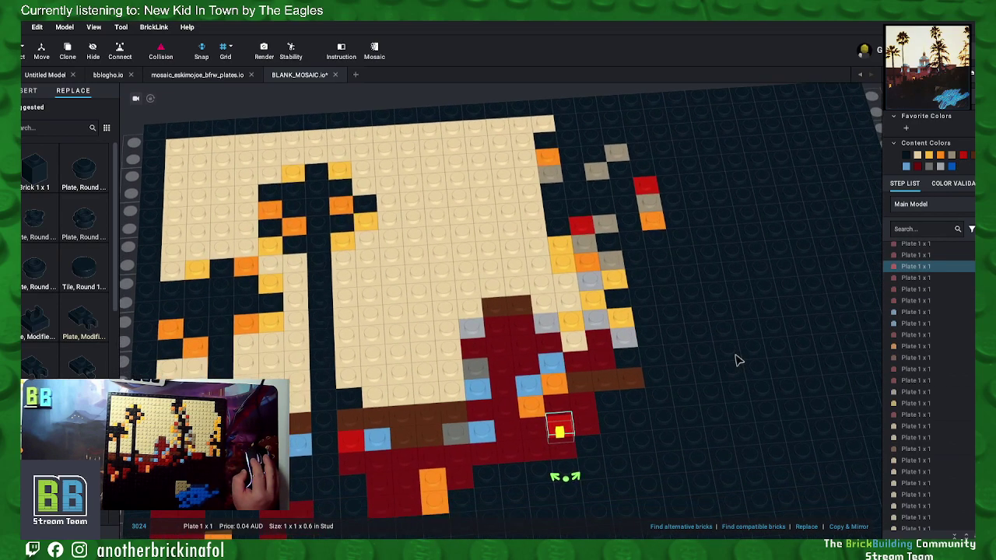
pyautogui.click(613, 448)
pyautogui.keyDown('ctrl'); pyautogui.click(637, 423); pyautogui.keyUp('ctrl')
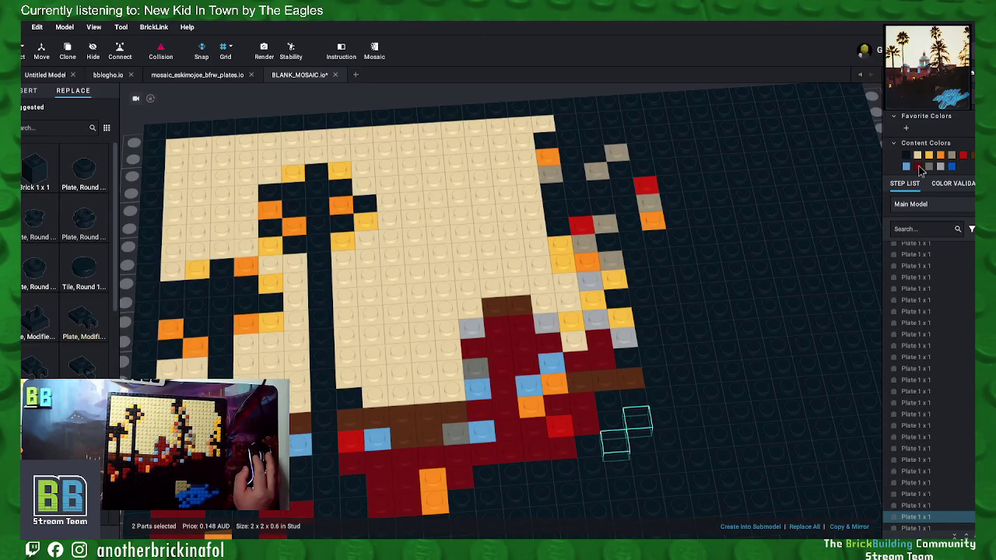
pyautogui.click(918, 167)
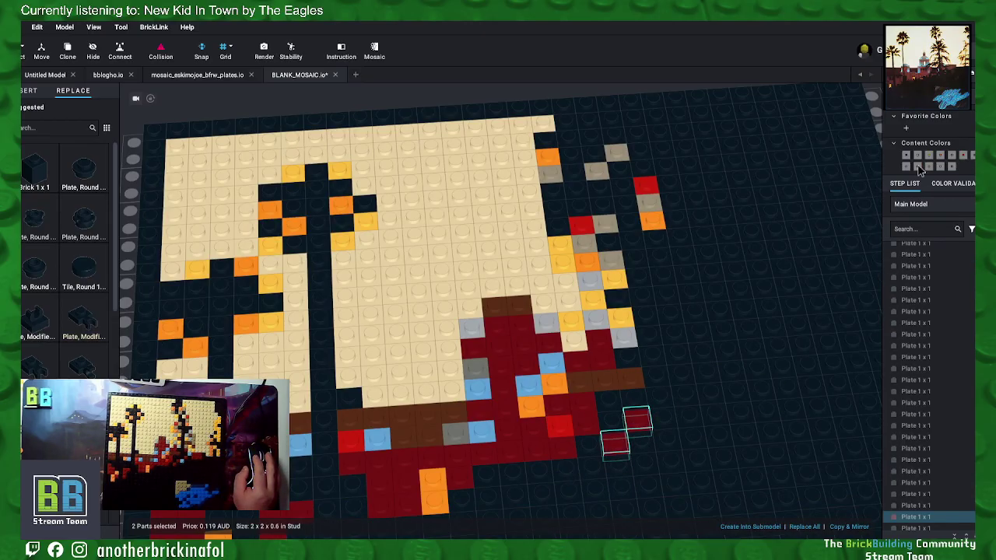
pyautogui.click(663, 422)
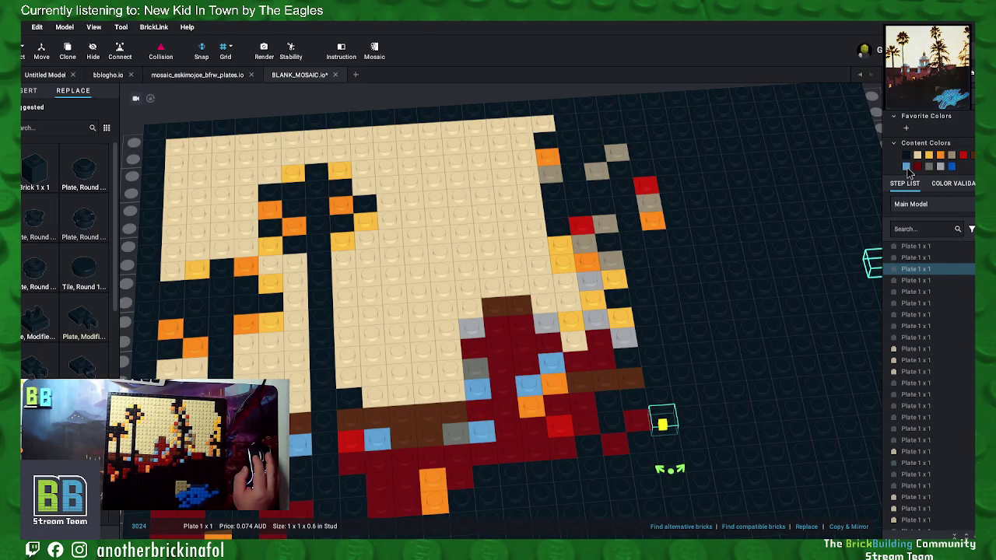
pyautogui.click(907, 167)
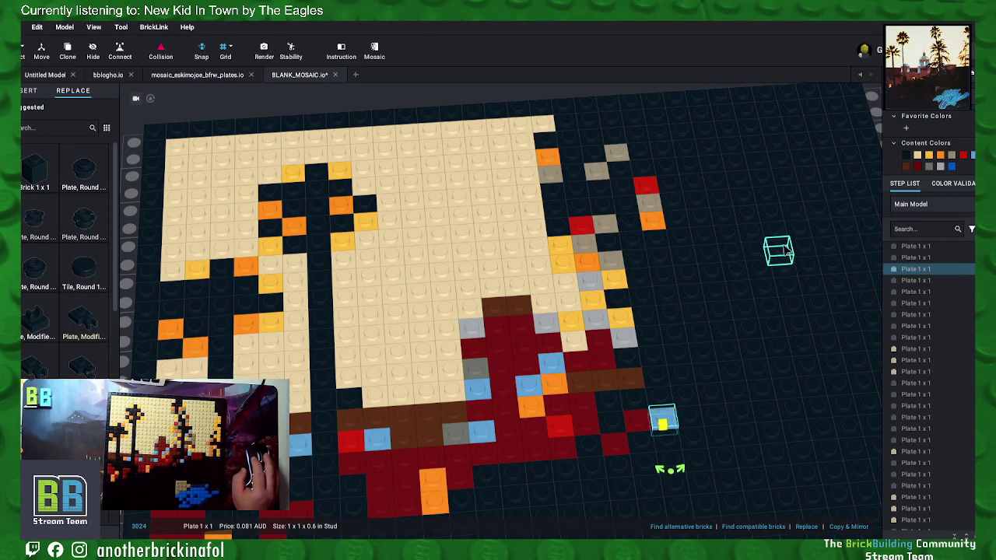
# Step: Continue the diagonal up and right with a dark red and a light blue plate, and recolour the plate diagonally above-left dark red
pyautogui.click(684, 397)
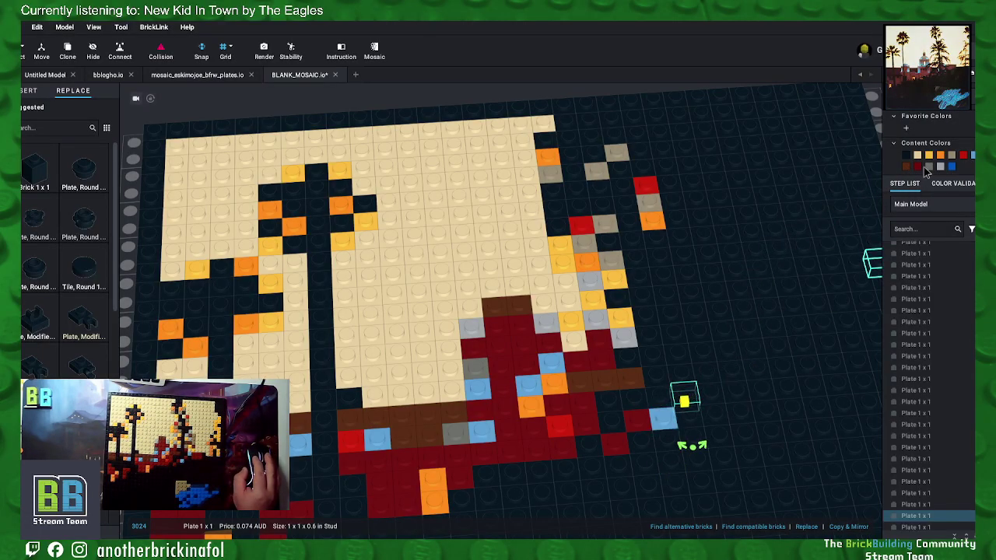
pyautogui.click(917, 168)
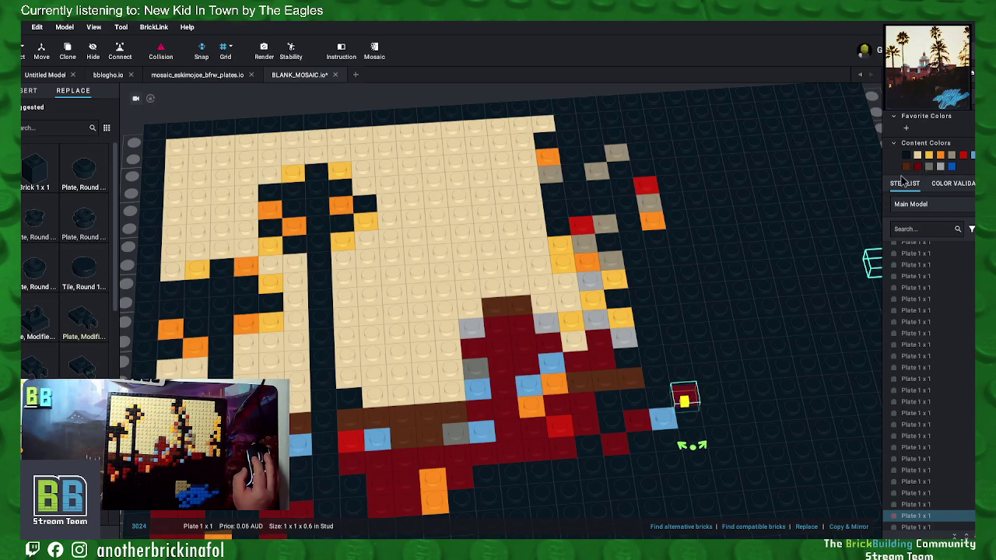
pyautogui.click(705, 376)
pyautogui.click(971, 156)
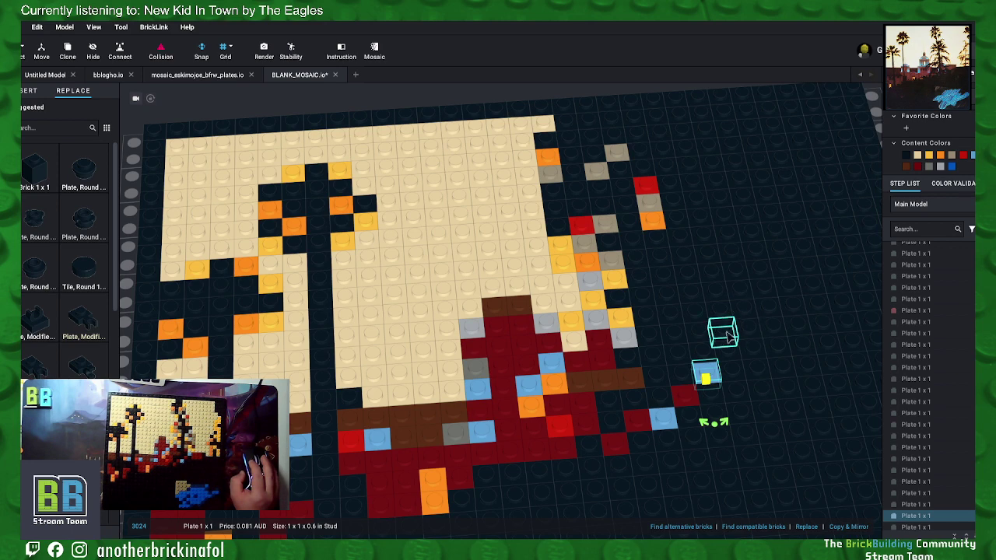
pyautogui.click(678, 361)
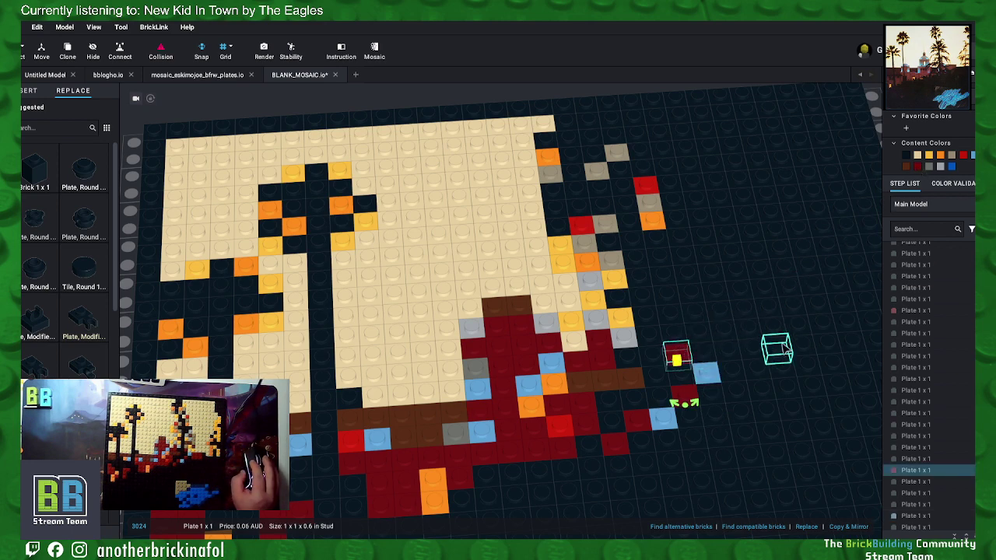
# Step: Recolour a block of plates three wide and two high, directly right of the upper light blue plate, dark red
pyautogui.click(740, 394)
pyautogui.keyDown('ctrl'); pyautogui.click(742, 396); pyautogui.keyUp('ctrl')
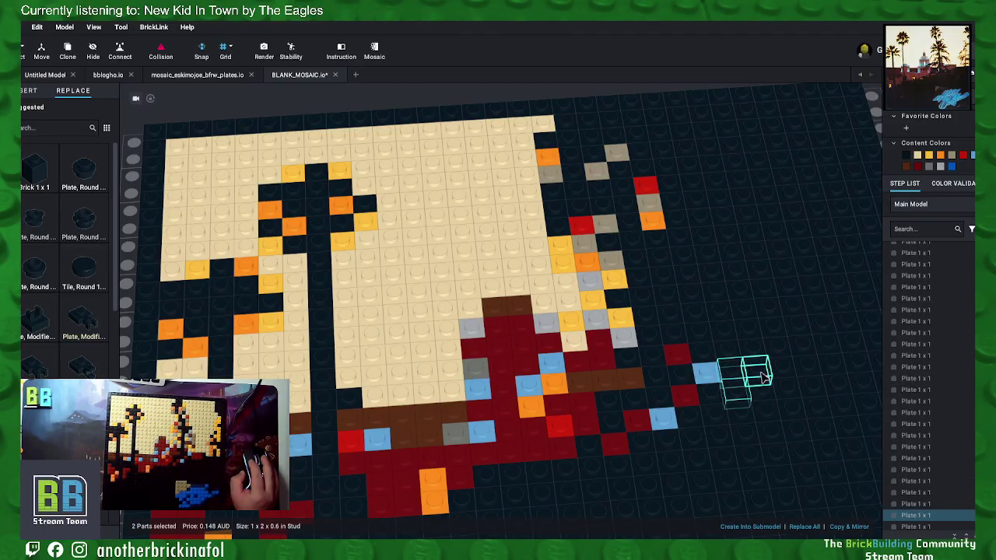
pyautogui.keyDown('ctrl'); pyautogui.click(756, 374); pyautogui.keyUp('ctrl')
pyautogui.keyDown('ctrl'); pyautogui.click(762, 394); pyautogui.keyUp('ctrl')
pyautogui.moveTo(764, 392); pyautogui.dragTo(780, 374, button='right')
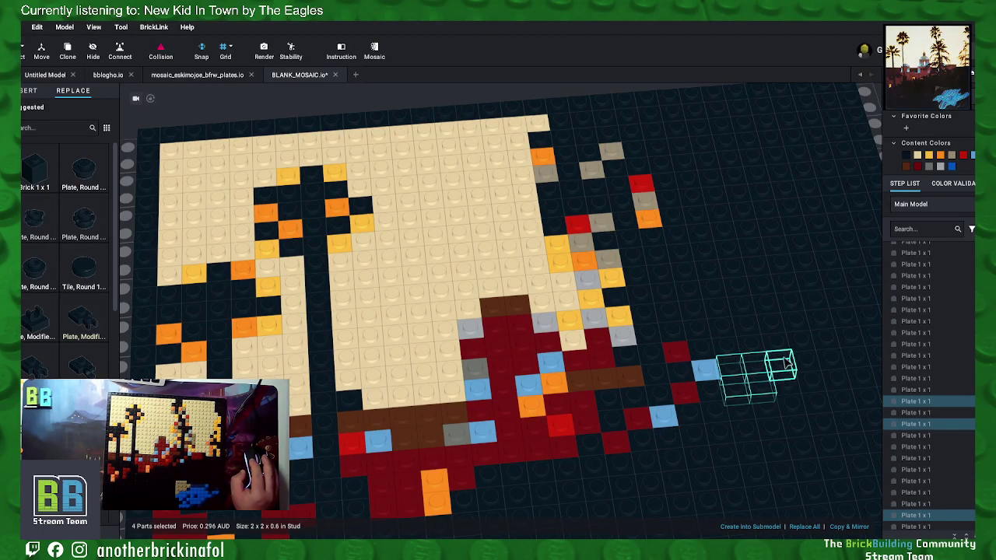
pyautogui.keyDown('ctrl'); pyautogui.click(783, 367); pyautogui.keyUp('ctrl')
pyautogui.keyDown('ctrl'); pyautogui.click(788, 386); pyautogui.keyUp('ctrl')
pyautogui.click(917, 166)
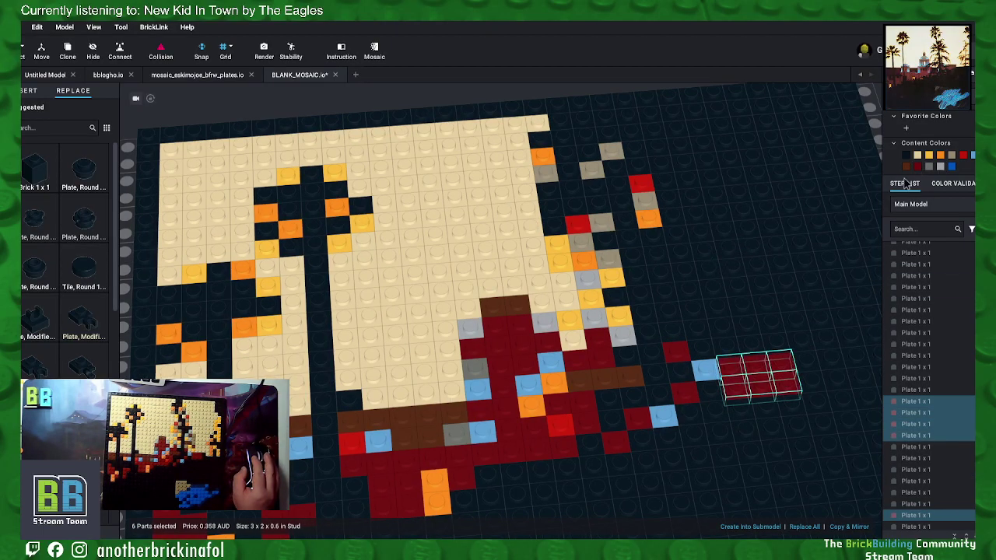
# Step: Recolour two diagonally adjacent plates above the upper light blue plate and the dark red block Bright Light Orange
pyautogui.click(733, 344)
pyautogui.keyDown('ctrl'); pyautogui.click(701, 327); pyautogui.keyUp('ctrl')
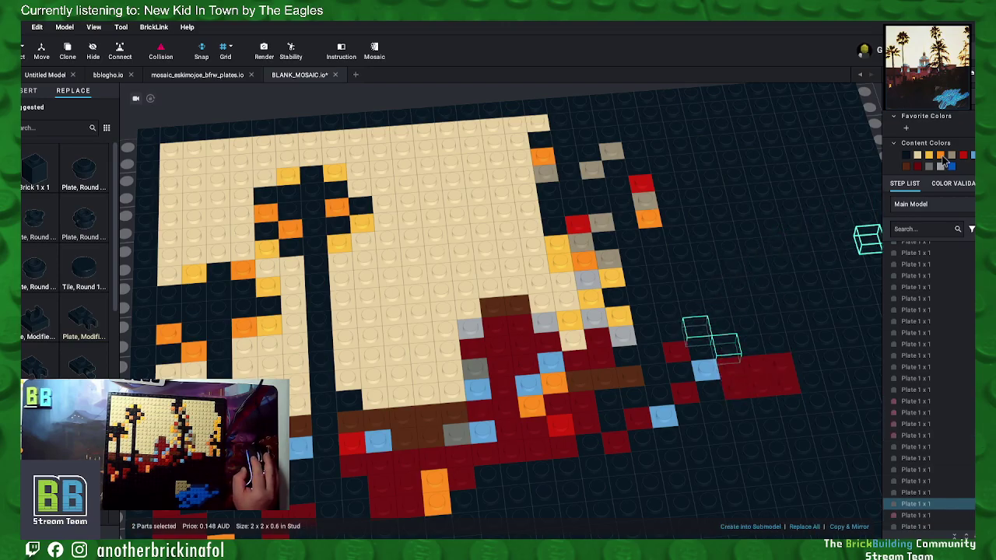
pyautogui.click(941, 156)
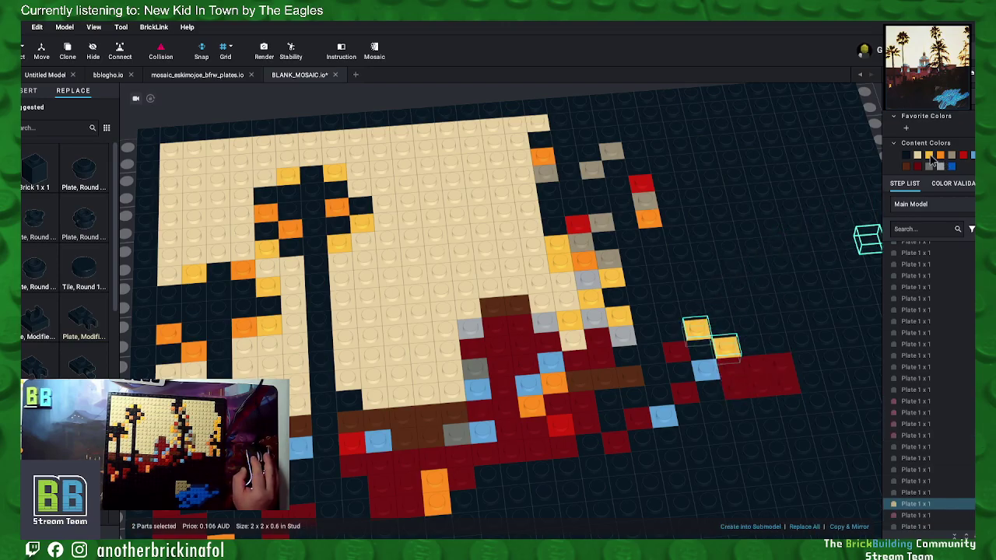
# Step: Recolour the three plates bordering the new Bright Light Orange pair from above and one separate plate two rows higher brown
pyautogui.click(692, 313)
pyautogui.keyDown('ctrl'); pyautogui.click(692, 313); pyautogui.keyUp('ctrl')
pyautogui.click(671, 313)
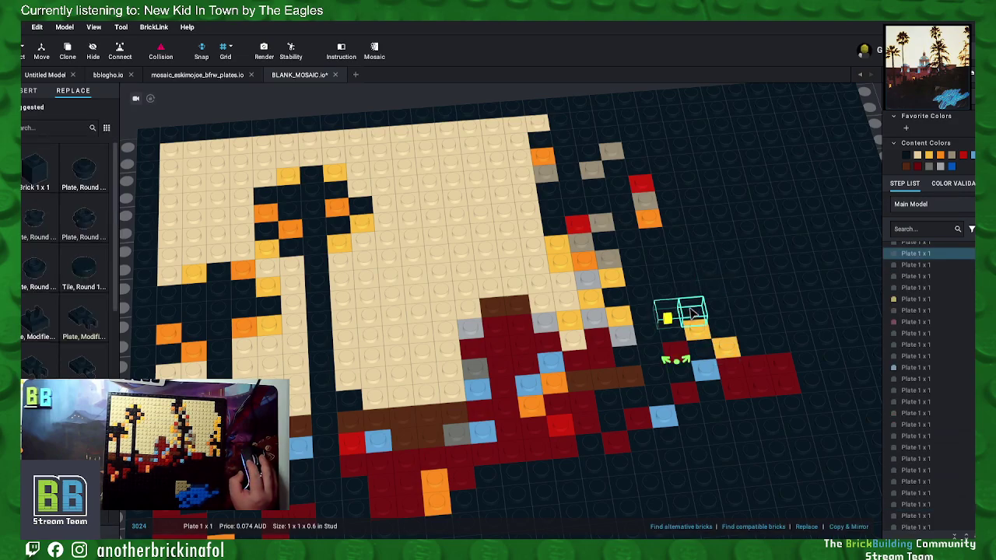
pyautogui.keyDown('ctrl'); pyautogui.click(693, 313); pyautogui.keyUp('ctrl')
pyautogui.keyDown('ctrl'); pyautogui.click(721, 330); pyautogui.keyUp('ctrl')
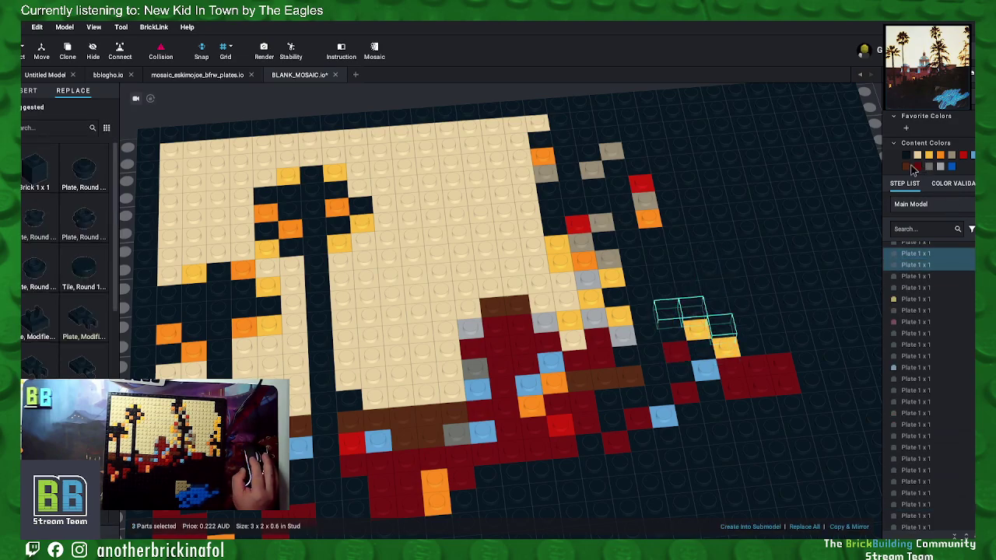
pyautogui.click(915, 167)
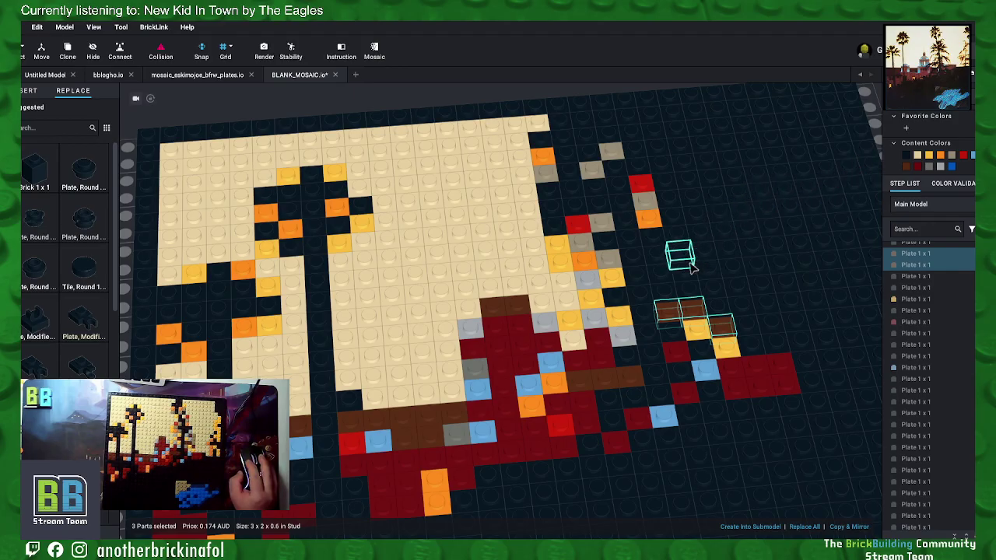
pyautogui.click(692, 266)
pyautogui.click(912, 168)
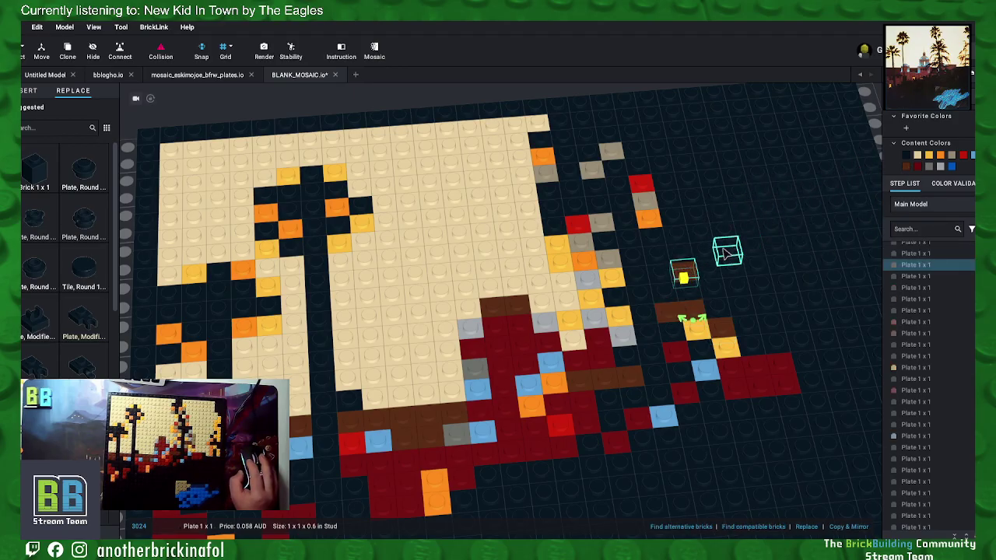
# Step: Recolour the vertical run of three plates beside the separate brown plate, down to the lowest new brown one, Dark Tan
pyautogui.click(712, 260)
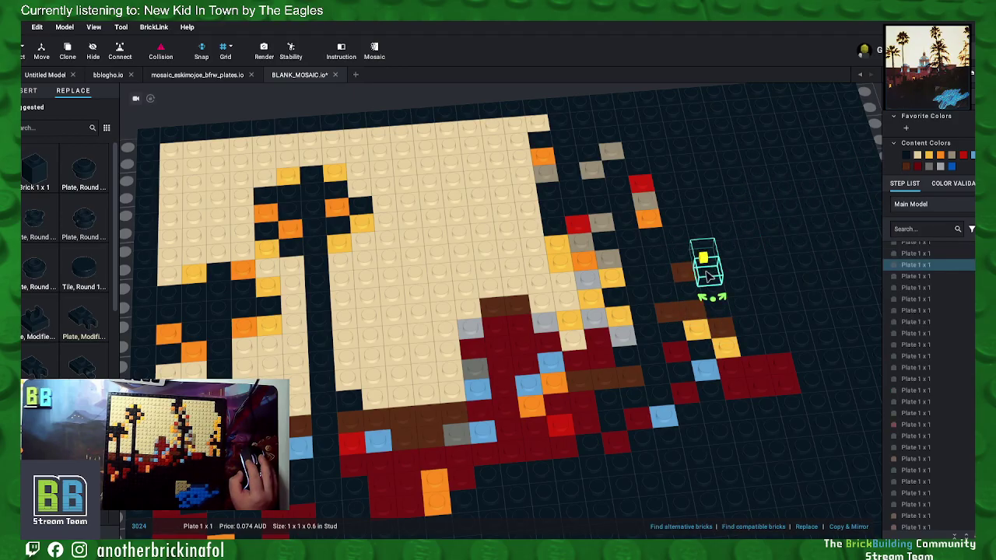
pyautogui.click(709, 274)
pyautogui.keyDown('ctrl'); pyautogui.click(711, 290); pyautogui.keyUp('ctrl')
pyautogui.keyDown('ctrl'); pyautogui.click(718, 307); pyautogui.keyUp('ctrl')
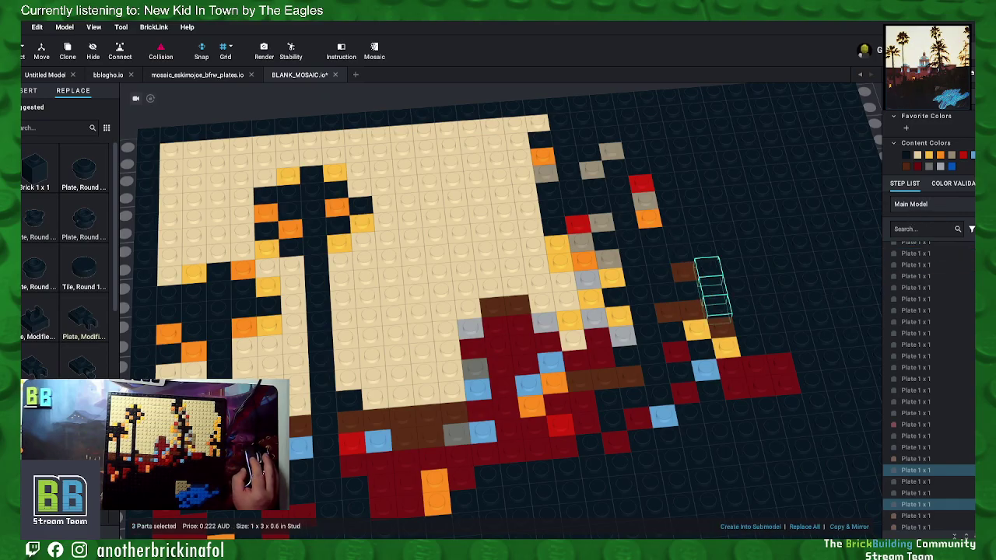
pyautogui.click(944, 160)
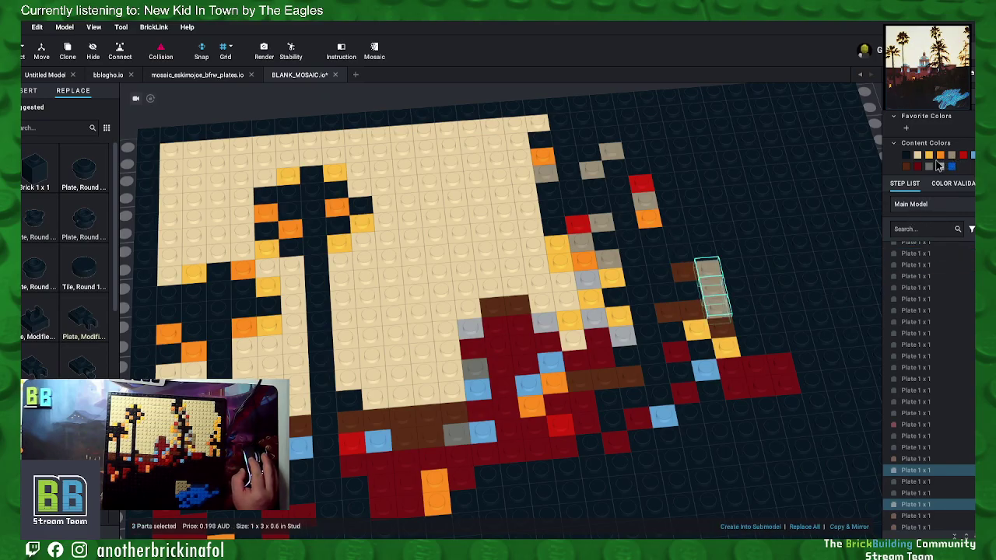
# Step: Recolour three single plates: Dark Tan below the brown pair's left plate, tan above the upper light blue plate, brown between two vertically aligned Bright Light Orange plates
pyautogui.click(672, 335)
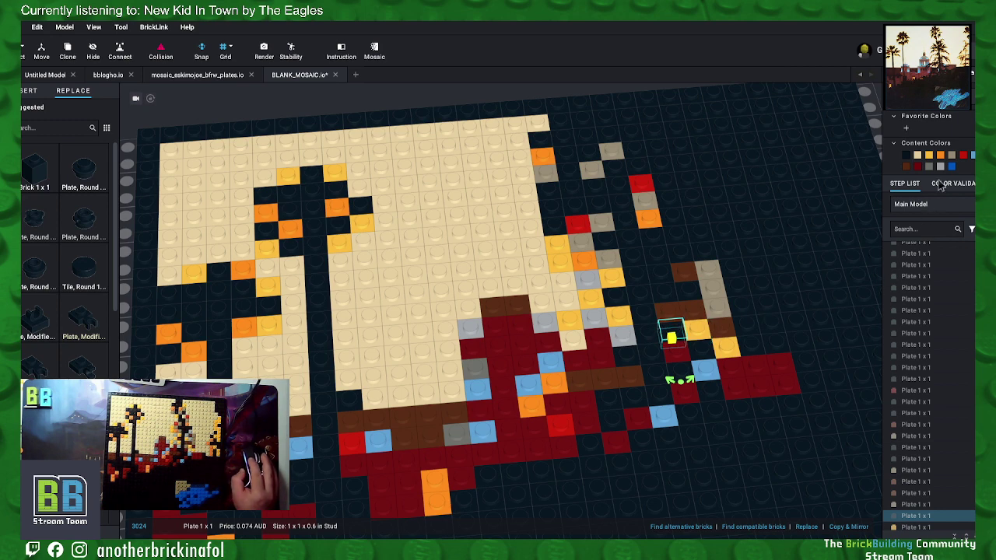
pyautogui.click(956, 156)
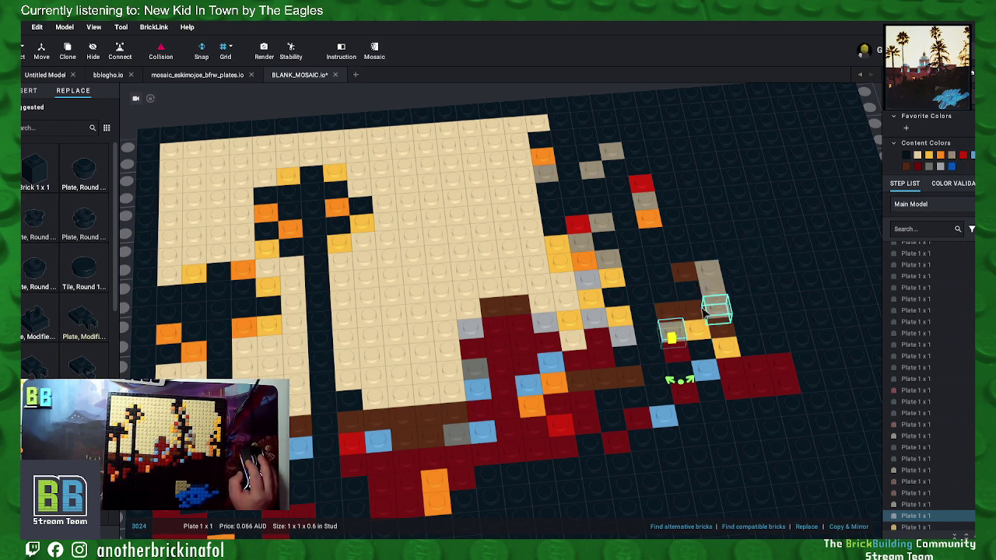
pyautogui.click(700, 354)
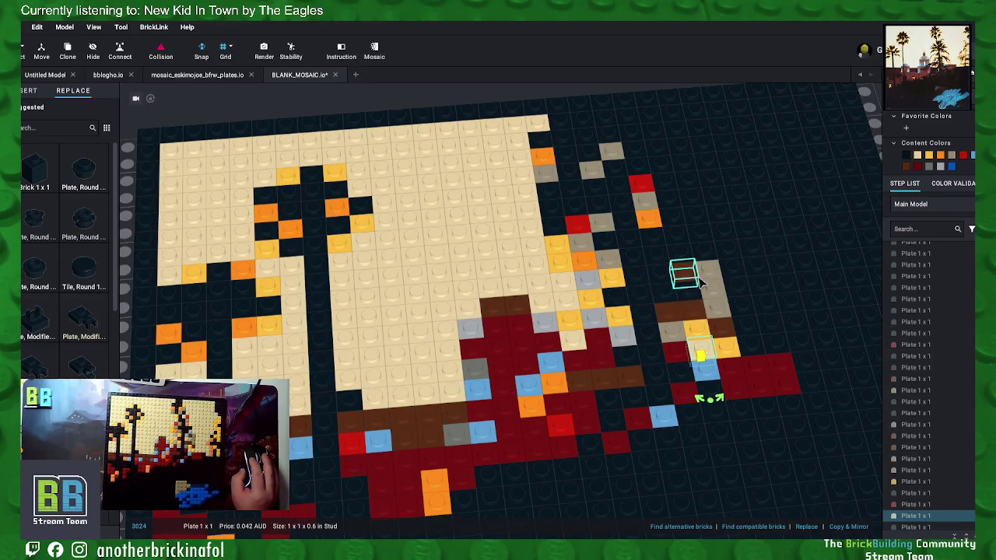
pyautogui.click(616, 301)
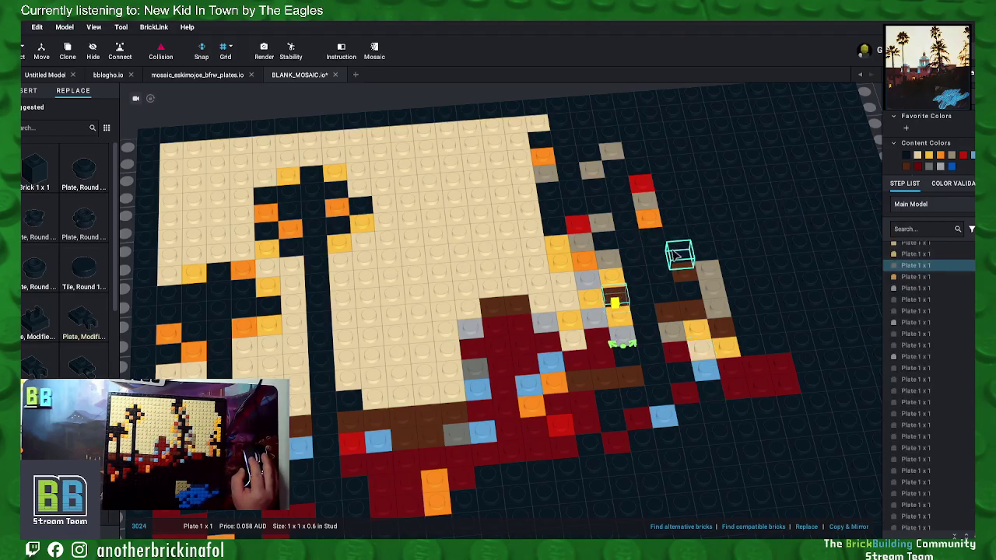
# Step: Recolour the plates above, left of and below the separate brown plate light grey, and the plate beneath the left one Bright Light Orange
pyautogui.click(686, 294)
pyautogui.keyDown('ctrl'); pyautogui.click(661, 271); pyautogui.keyUp('ctrl')
pyautogui.keyDown('ctrl'); pyautogui.click(679, 252); pyautogui.keyUp('ctrl')
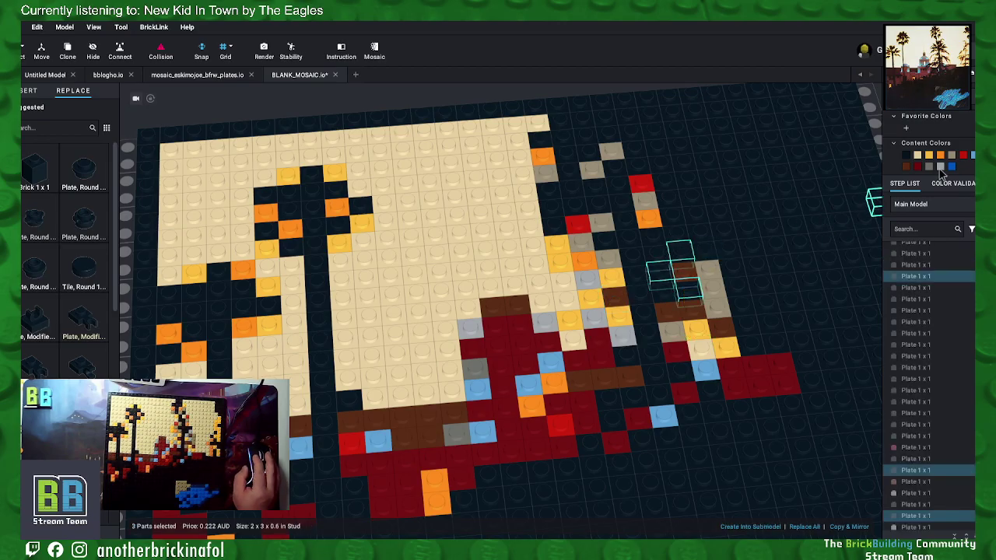
pyautogui.click(938, 167)
pyautogui.click(667, 294)
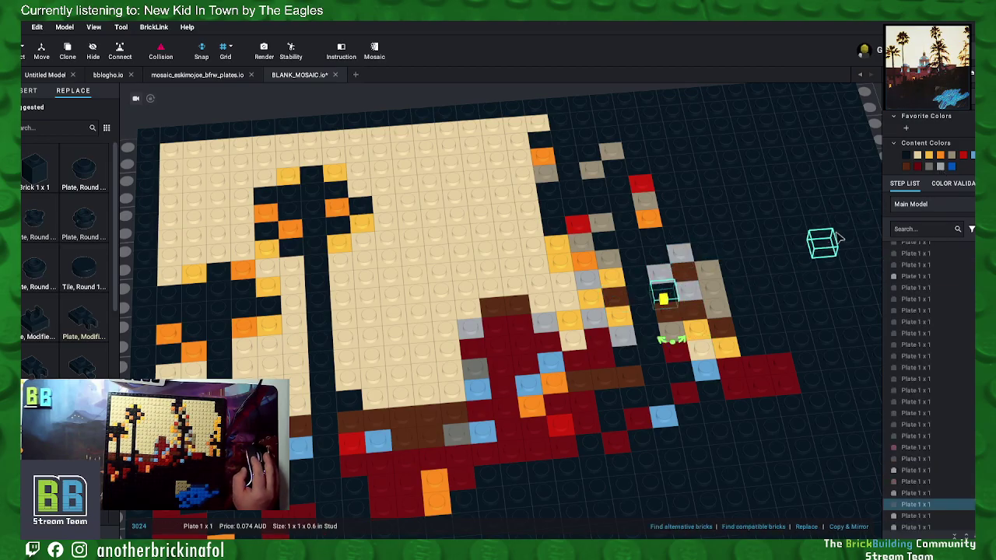
pyautogui.click(929, 156)
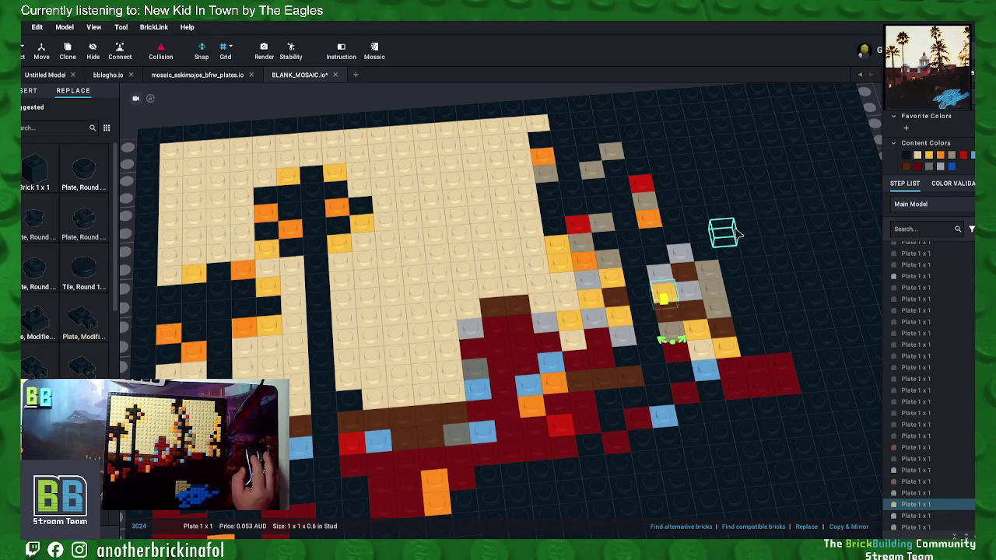
# Step: Near the top of the right-hand palm, recolour the plate left of the upper Dark Tan plate orange and the one above it Bright Light Orange
pyautogui.moveTo(738, 235); pyautogui.dragTo(737, 256, button='middle')
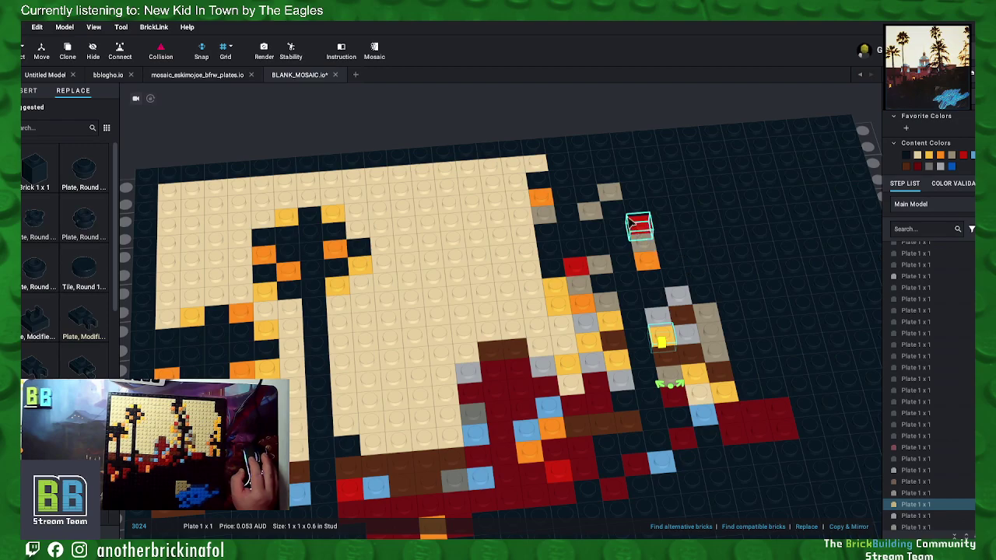
pyautogui.click(586, 198)
pyautogui.click(941, 155)
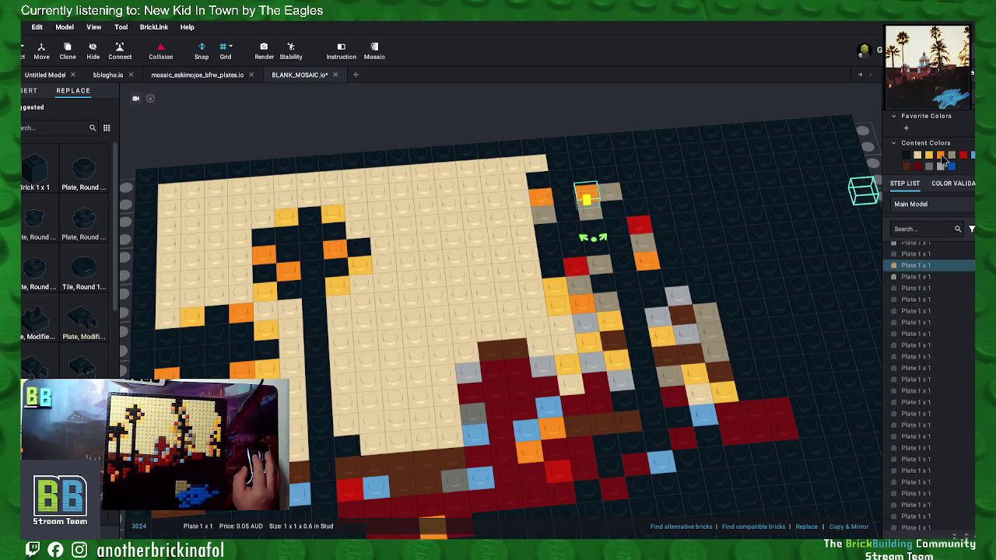
pyautogui.click(605, 177)
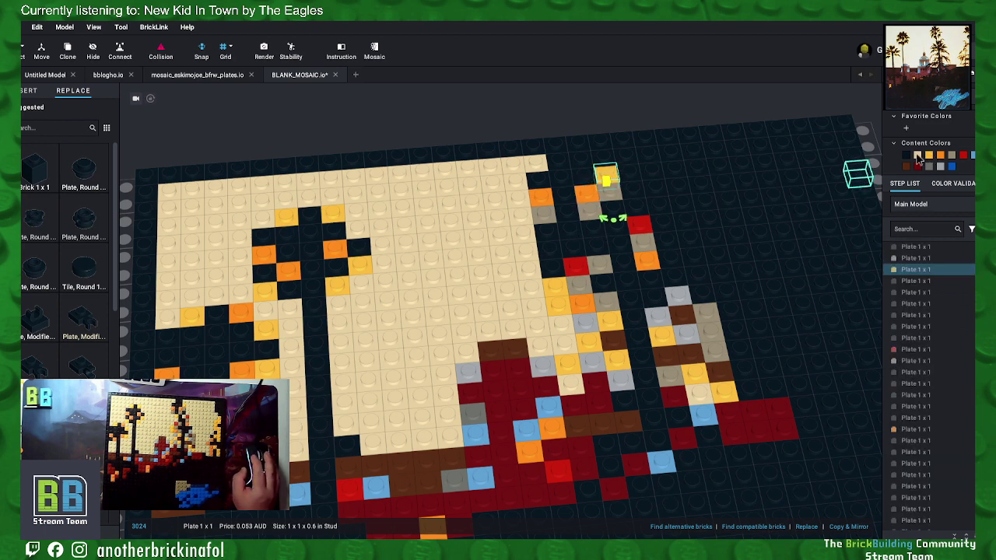
# Step: Recolour ten plates around the palm's upper part tan: five above and left of the lower red plate and palm top, five bordering the upper red plate
pyautogui.click(604, 163)
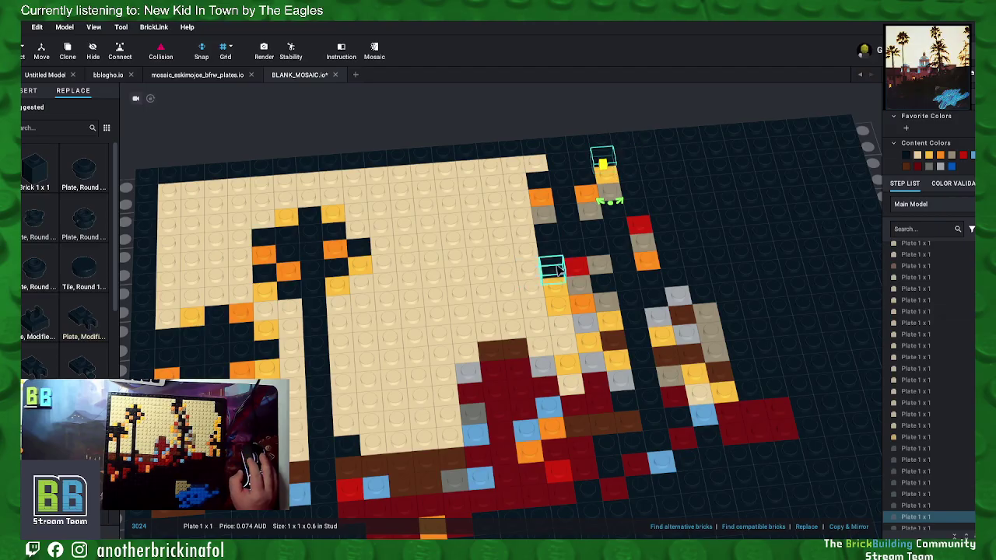
pyautogui.moveTo(557, 268)
pyautogui.mouseDown()
pyautogui.moveTo(544, 222)
pyautogui.moveTo(585, 234)
pyautogui.mouseUp()
pyautogui.click(919, 156)
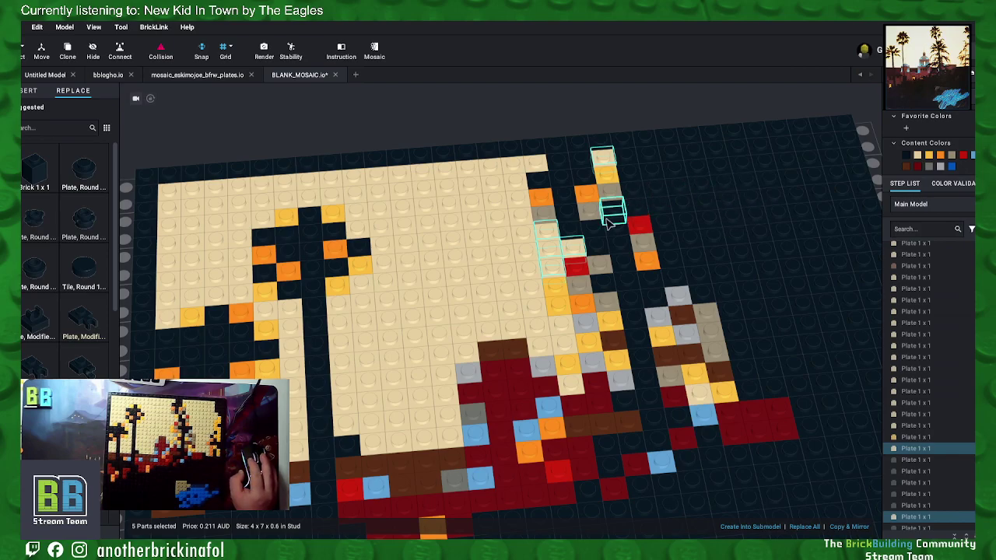
pyautogui.moveTo(636, 218); pyautogui.dragTo(630, 153)
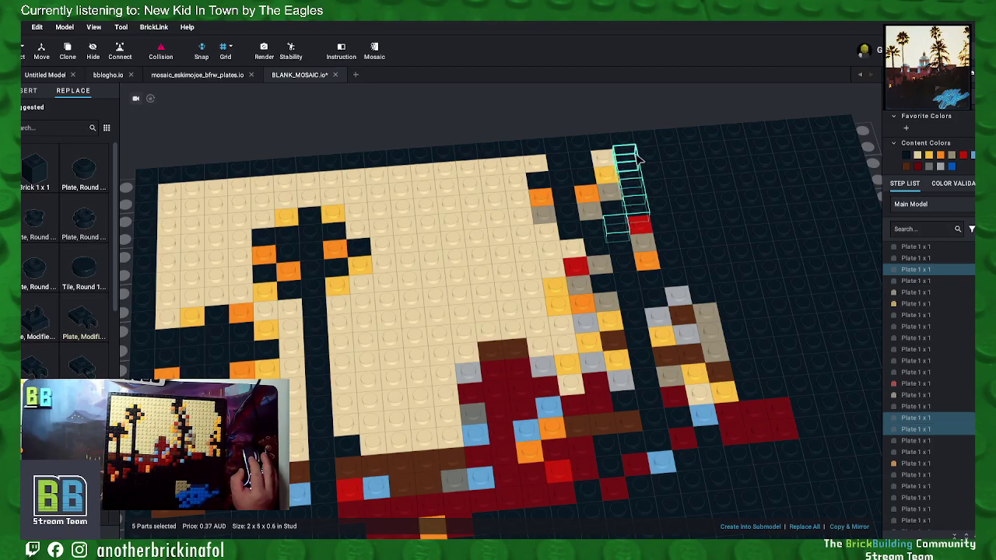
pyautogui.click(919, 156)
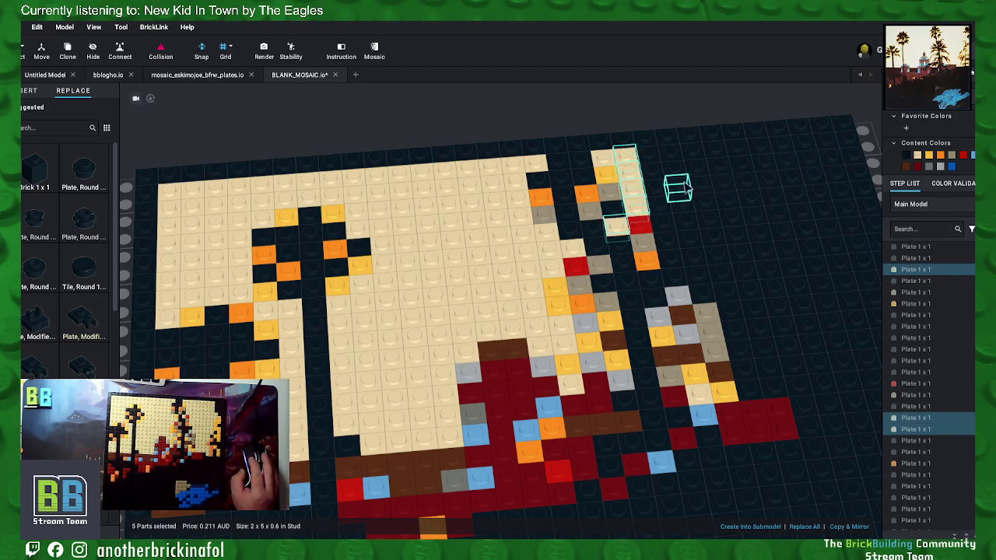
# Step: Recolour the next two columns right of the palm tan, seven plates high and nine plates high, ending above the Dark Tan run
pyautogui.moveTo(672, 264)
pyautogui.mouseDown()
pyautogui.moveTo(670, 197)
pyautogui.moveTo(649, 154)
pyautogui.mouseUp()
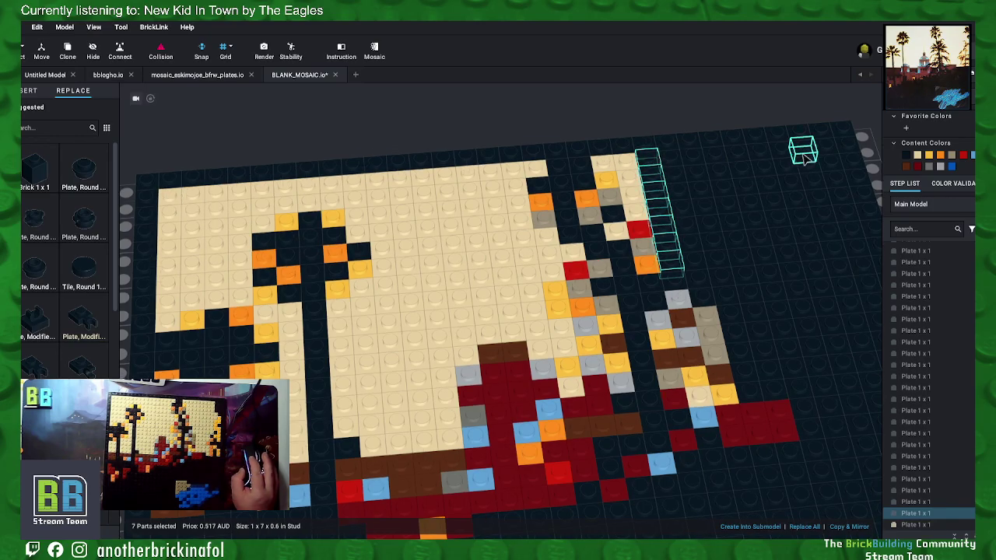
pyautogui.click(918, 158)
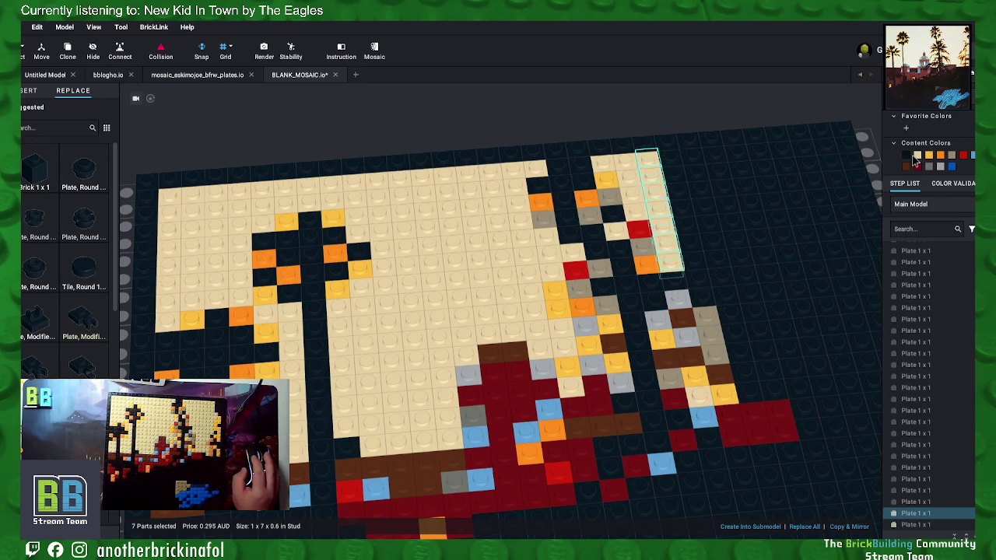
pyautogui.moveTo(702, 296); pyautogui.dragTo(669, 154)
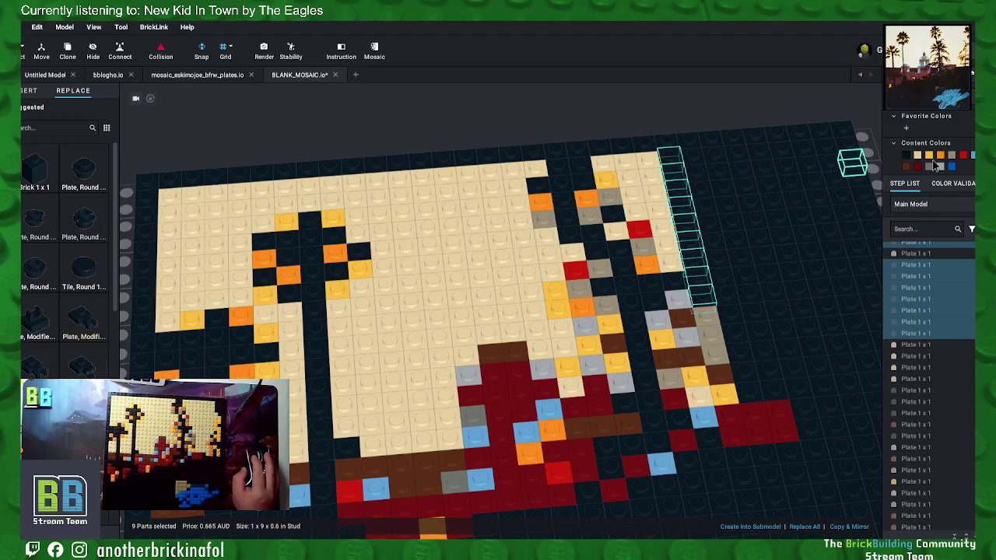
pyautogui.click(917, 158)
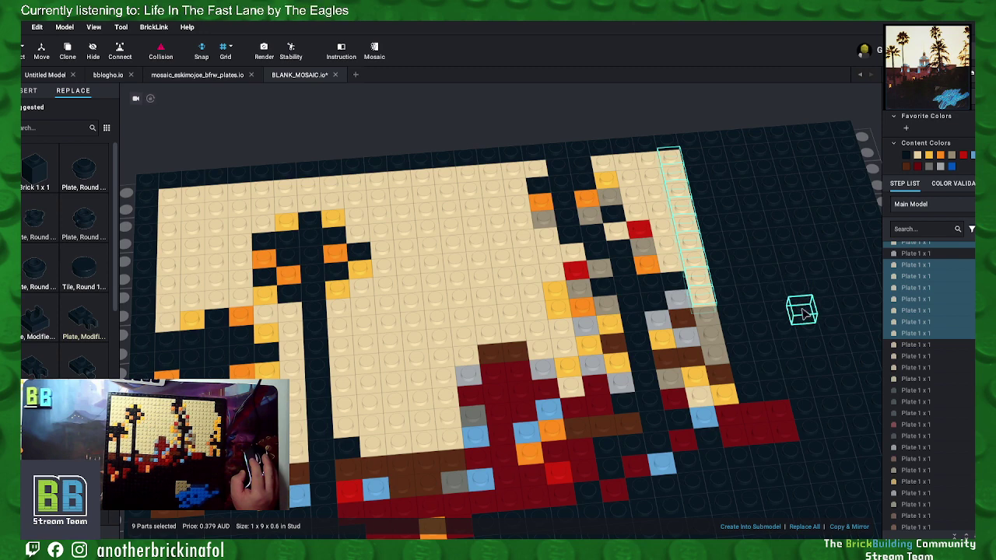
# Step: Recolour the block two plates wide and fourteen high, directly above the dark red block's right end, tan
pyautogui.moveTo(807, 330); pyautogui.dragTo(660, 378, button='middle')
pyautogui.click(615, 389)
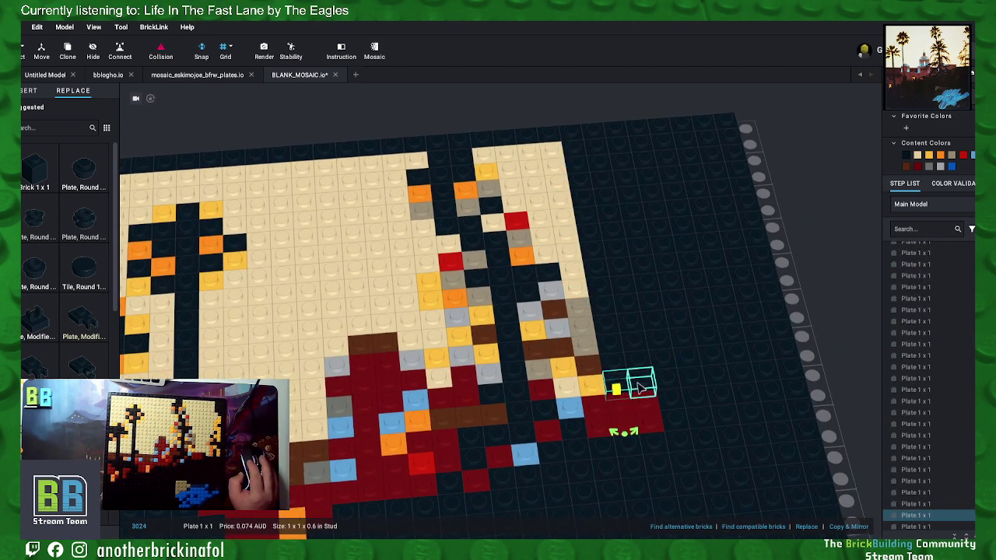
pyautogui.moveTo(639, 381); pyautogui.dragTo(599, 152)
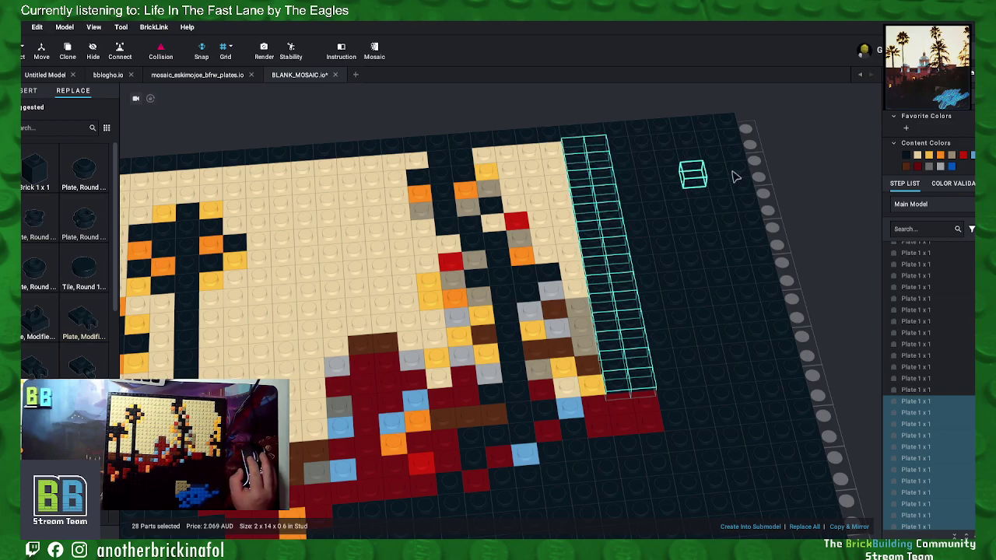
pyautogui.click(918, 155)
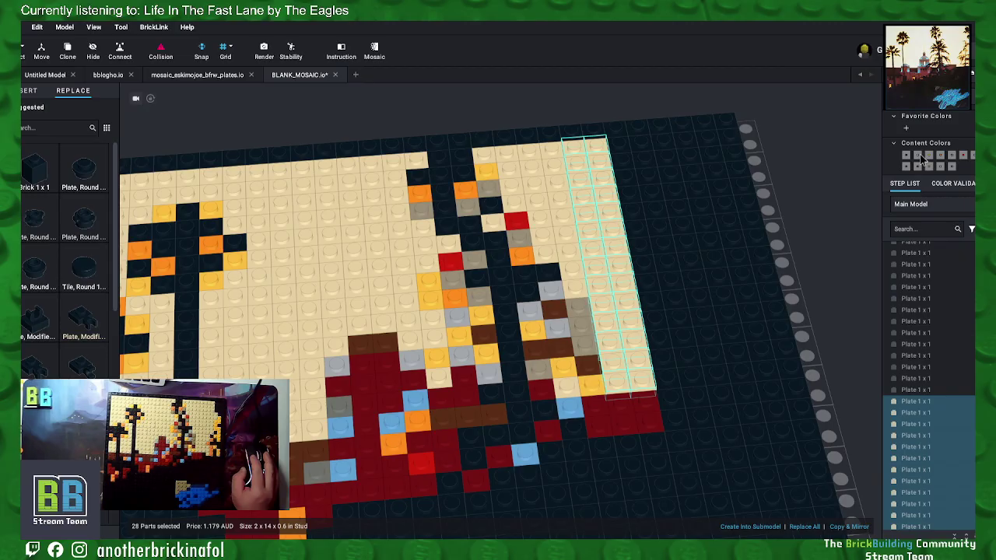
pyautogui.click(854, 202)
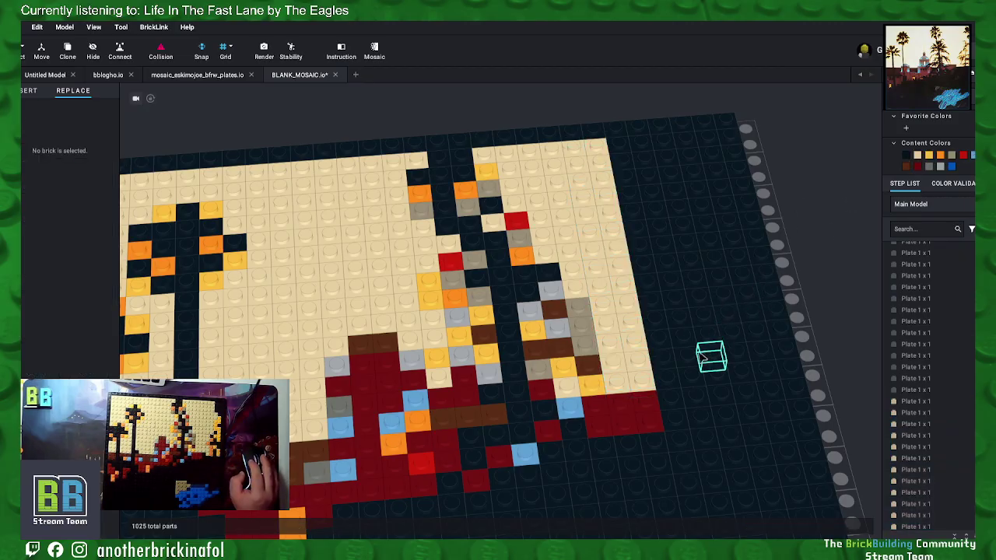
# Step: Recolour ten plates beside the lower right edge of the tan area tan: a run of five, plus two and three in the next column around a one-plate gap
pyautogui.click(669, 389)
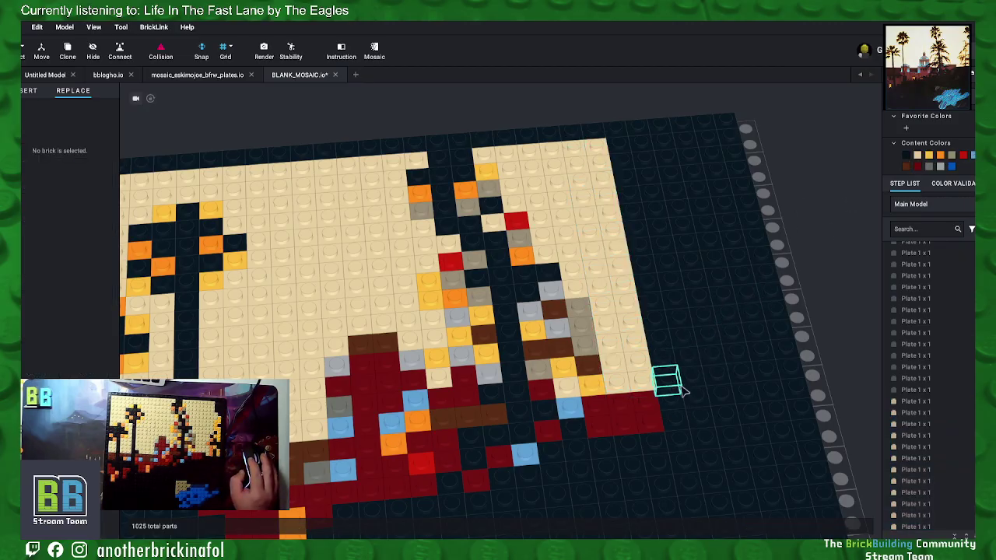
pyautogui.keyDown('ctrl'); pyautogui.click(697, 386); pyautogui.keyUp('ctrl')
pyautogui.keyDown('ctrl'); pyautogui.click(700, 392); pyautogui.keyUp('ctrl')
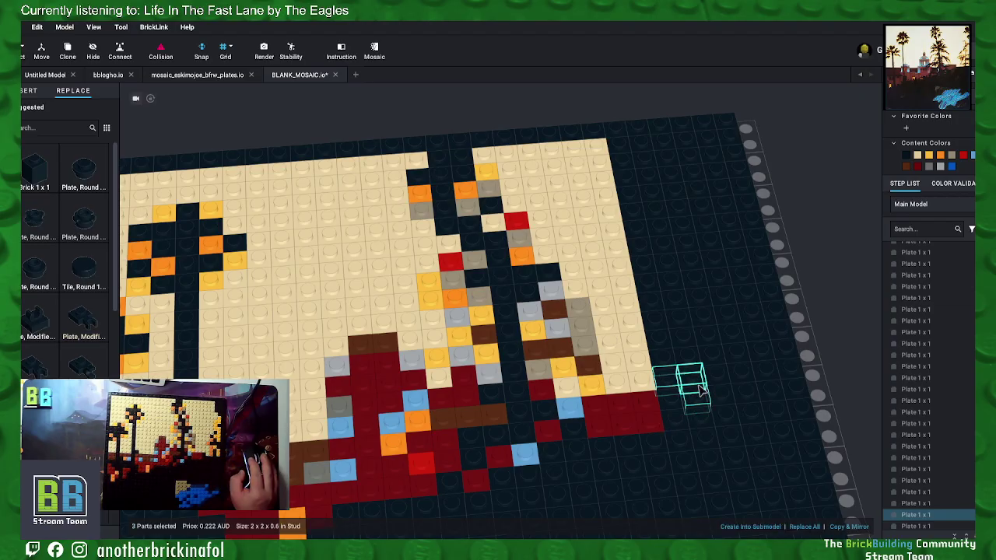
pyautogui.keyDown('ctrl'); pyautogui.click(687, 360); pyautogui.keyUp('ctrl')
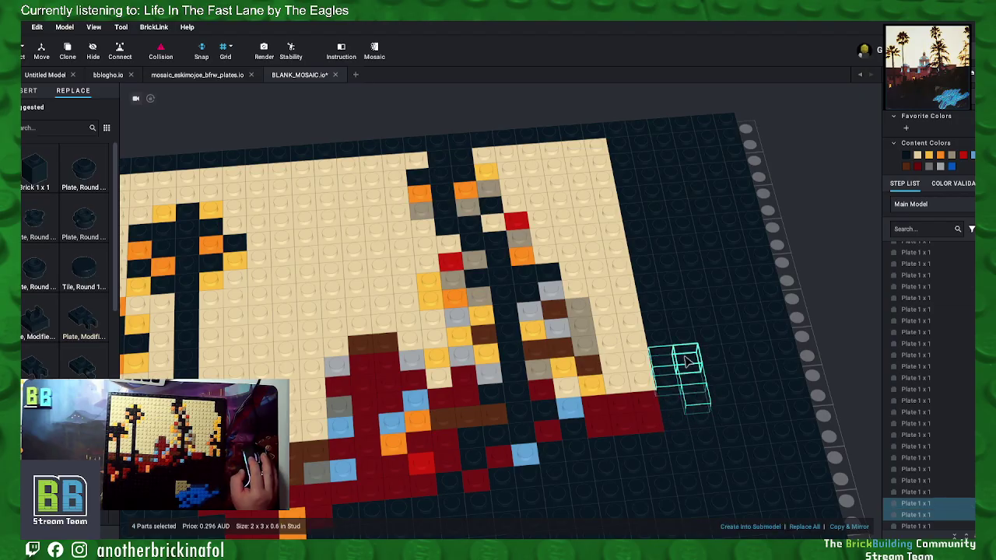
pyautogui.keyDown('ctrl'); pyautogui.click(669, 342); pyautogui.keyUp('ctrl')
pyautogui.keyDown('ctrl'); pyautogui.click(657, 325); pyautogui.keyUp('ctrl')
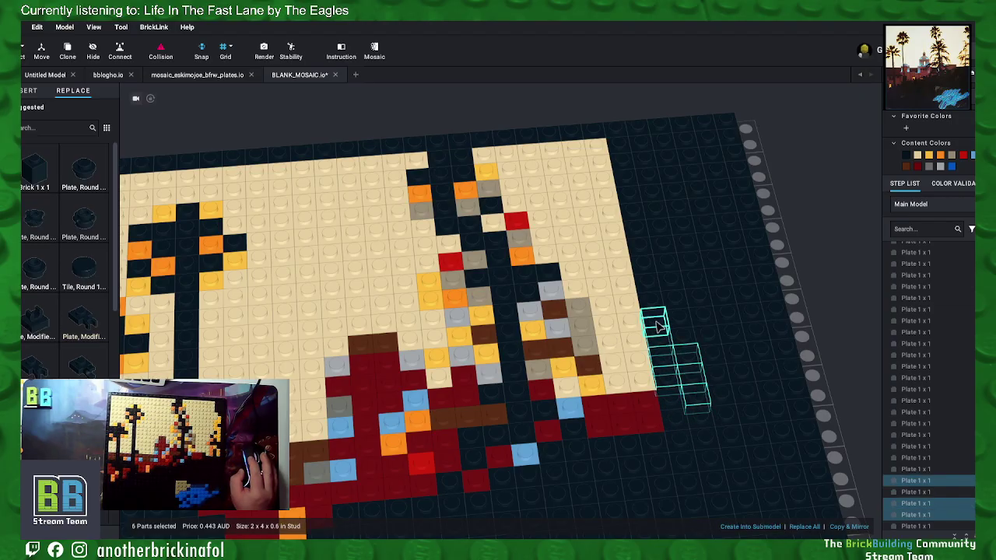
pyautogui.keyDown('ctrl'); pyautogui.click(681, 322); pyautogui.keyUp('ctrl')
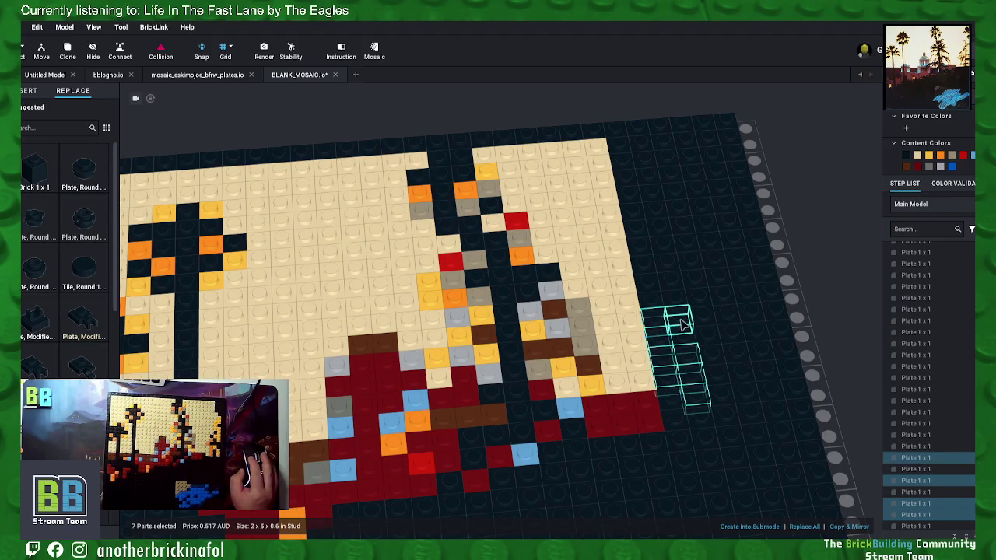
pyautogui.keyDown('ctrl'); pyautogui.click(677, 298); pyautogui.keyUp('ctrl')
pyautogui.keyDown('ctrl'); pyautogui.click(663, 315); pyautogui.keyUp('ctrl')
pyautogui.keyDown('ctrl'); pyautogui.click(652, 299); pyautogui.keyUp('ctrl')
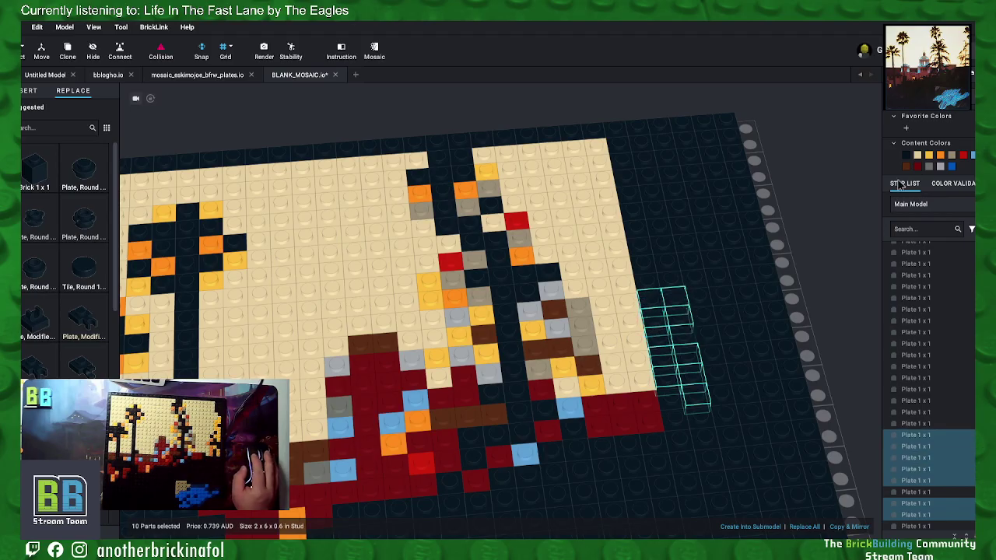
pyautogui.click(918, 156)
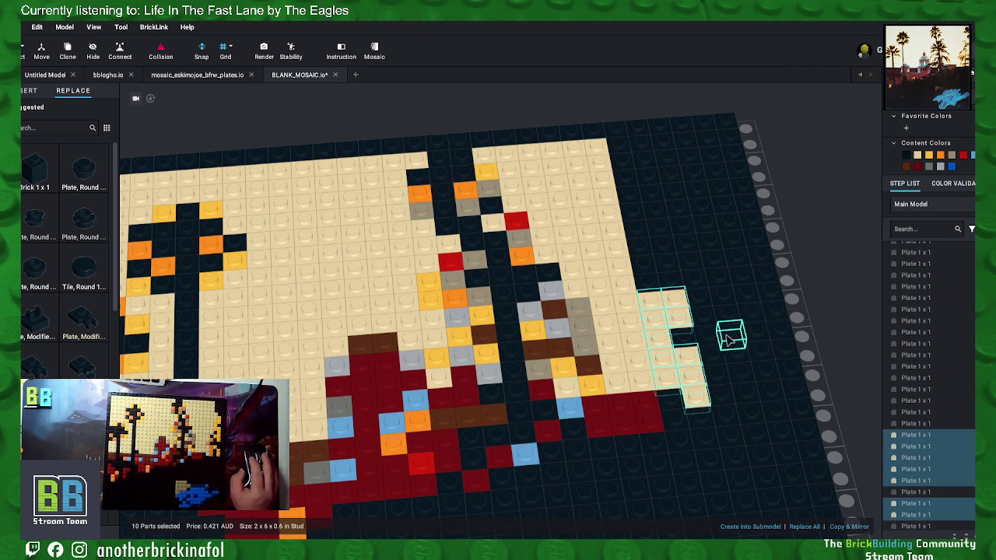
# Step: Recolour the gap plate, the plate diagonally above it and the vertical run of three diagonally below it orange
pyautogui.click(689, 335)
pyautogui.keyDown('ctrl'); pyautogui.click(710, 359); pyautogui.keyUp('ctrl')
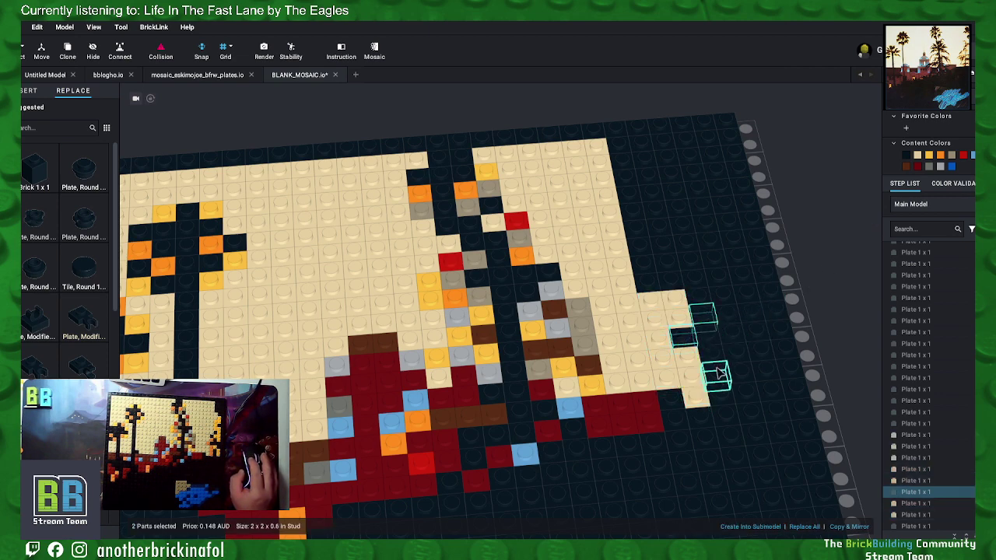
pyautogui.keyDown('ctrl'); pyautogui.click(713, 372); pyautogui.keyUp('ctrl')
pyautogui.keyDown('ctrl'); pyautogui.click(722, 396); pyautogui.keyUp('ctrl')
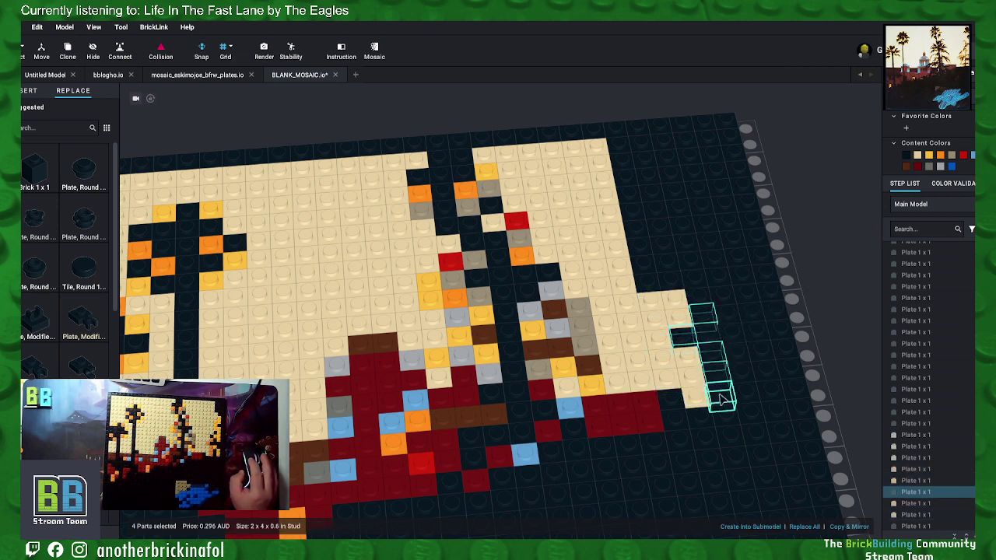
pyautogui.keyDown('ctrl'); pyautogui.click(728, 403); pyautogui.keyUp('ctrl')
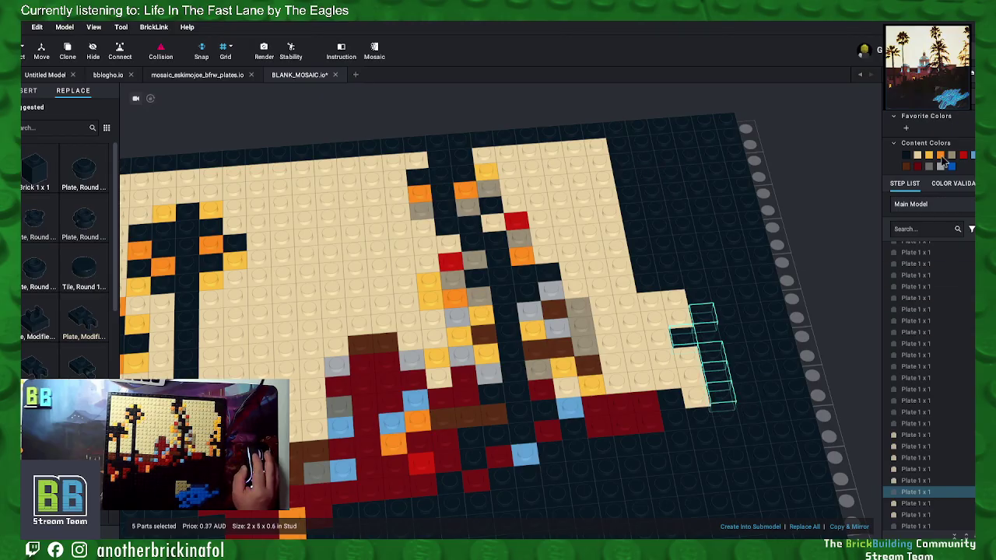
pyautogui.click(941, 155)
# Step: Recolour the plate right of the orange run's top and the vertical pair diagonally below it Bright Light Orange
pyautogui.click(736, 357)
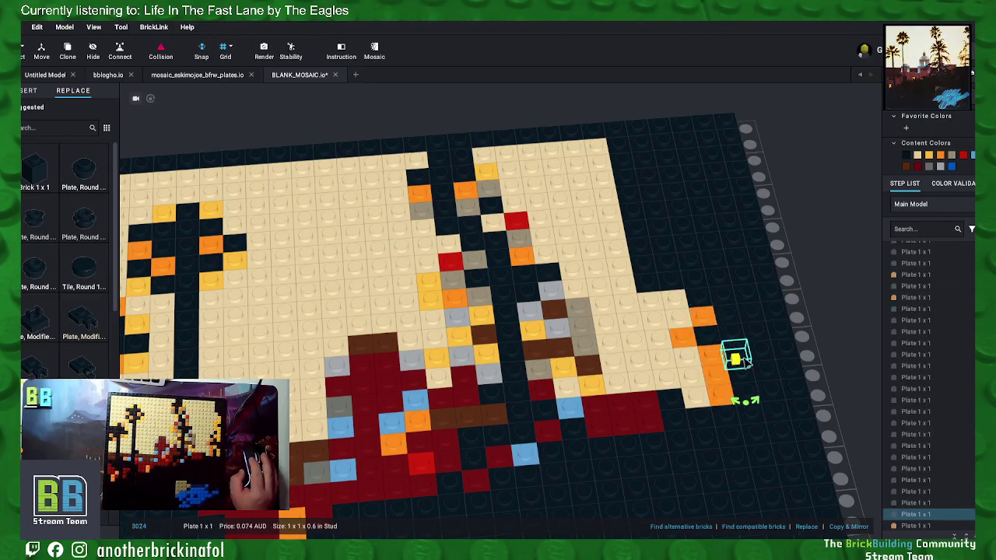
pyautogui.keyDown('ctrl'); pyautogui.click(764, 367); pyautogui.keyUp('ctrl')
pyautogui.keyDown('ctrl'); pyautogui.click(770, 387); pyautogui.keyUp('ctrl')
pyautogui.click(927, 163)
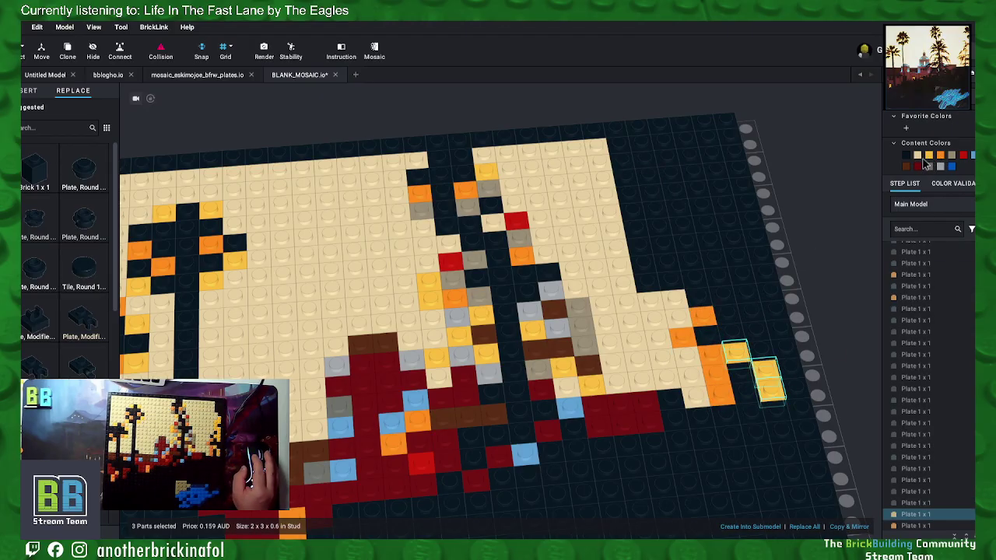
# Step: Recolour ten plates above the existing Bright Light Orange plates Bright Light Orange: vertical runs of four, three and two, plus one beside the run of four
pyautogui.keyDown('ctrl'); pyautogui.click(724, 296); pyautogui.keyUp('ctrl')
pyautogui.moveTo(724, 295)
pyautogui.mouseDown()
pyautogui.moveTo(747, 308)
pyautogui.moveTo(749, 265)
pyautogui.mouseUp()
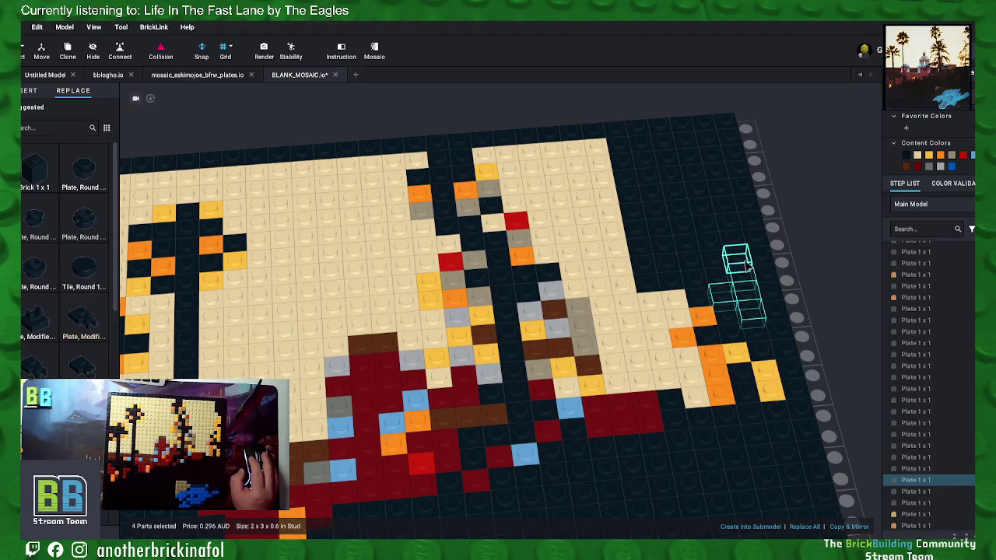
pyautogui.keyDown('ctrl'); pyautogui.click(735, 269); pyautogui.keyUp('ctrl')
pyautogui.keyDown('ctrl'); pyautogui.click(714, 255); pyautogui.keyUp('ctrl')
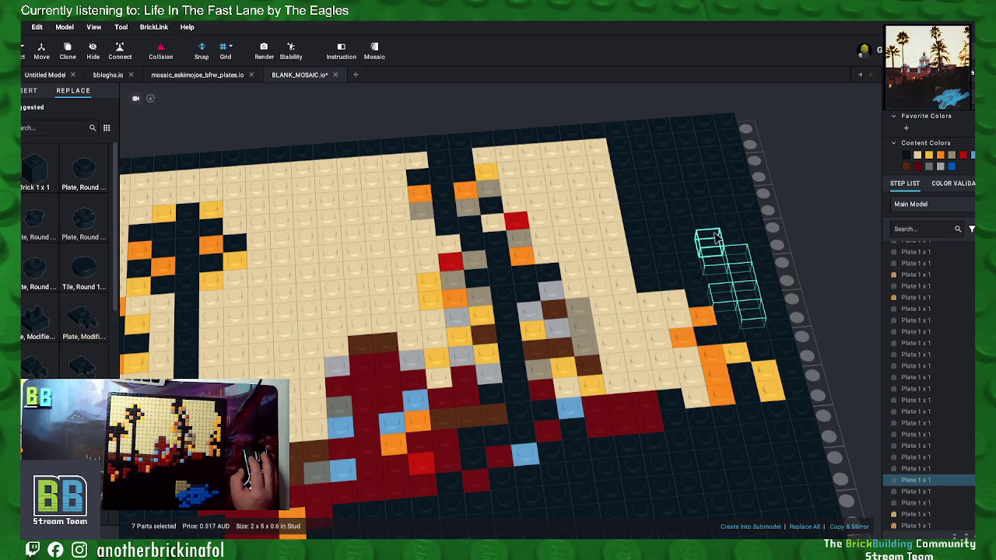
pyautogui.keyDown('ctrl'); pyautogui.click(705, 226); pyautogui.keyUp('ctrl')
pyautogui.keyDown('ctrl'); pyautogui.click(722, 219); pyautogui.keyUp('ctrl')
pyautogui.keyDown('ctrl'); pyautogui.click(725, 204); pyautogui.keyUp('ctrl')
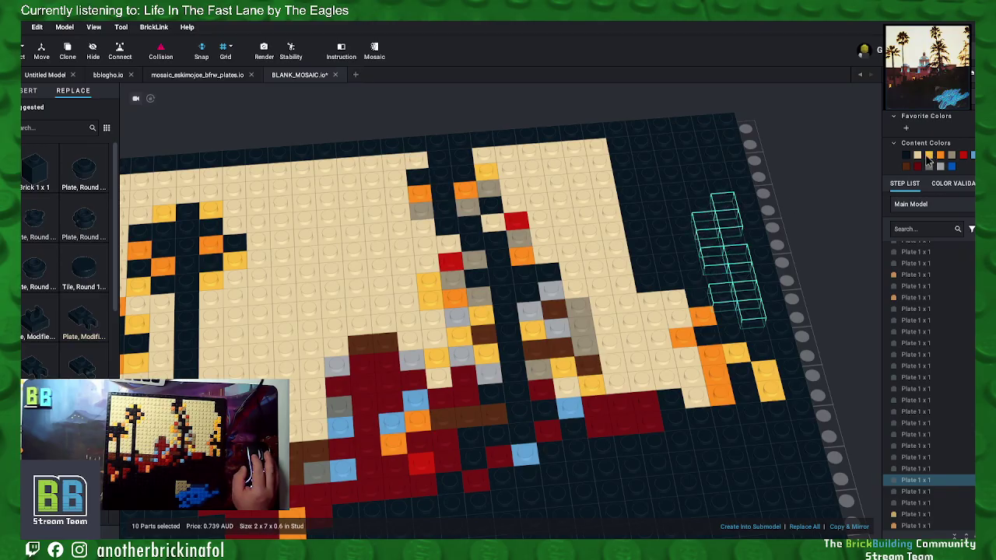
pyautogui.click(928, 156)
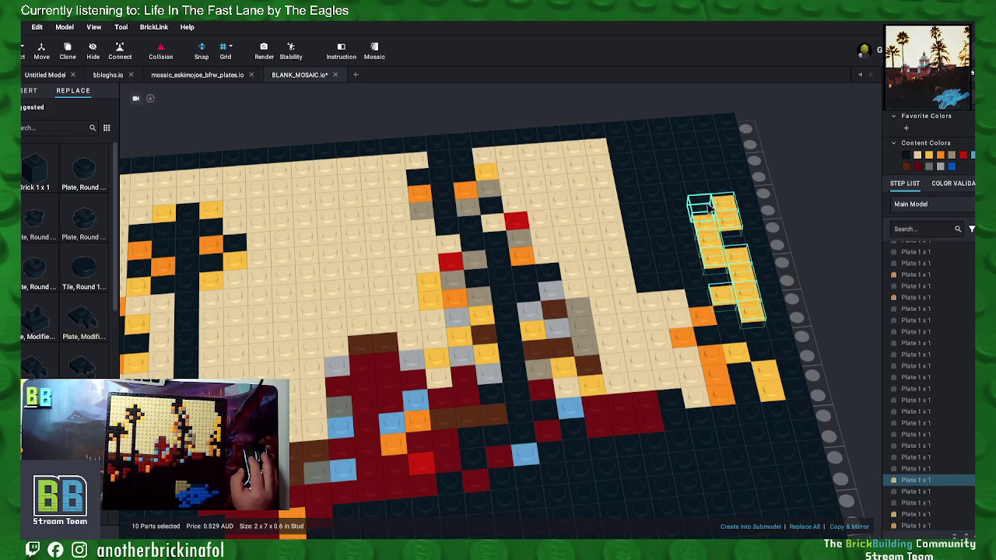
# Step: Recolour the vertical pair left of the Bright Light Orange area's upper end and the vertical run of three diagonally above it tan
pyautogui.click(701, 203)
pyautogui.keyDown('ctrl'); pyautogui.click(673, 193); pyautogui.keyUp('ctrl')
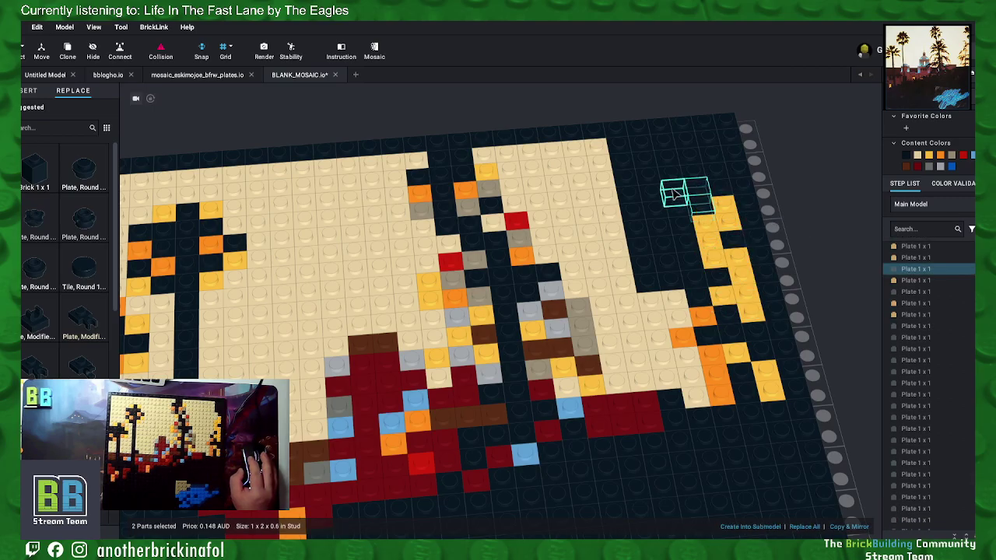
pyautogui.keyDown('ctrl'); pyautogui.click(672, 176); pyautogui.keyUp('ctrl')
pyautogui.keyDown('ctrl'); pyautogui.click(669, 160); pyautogui.keyUp('ctrl')
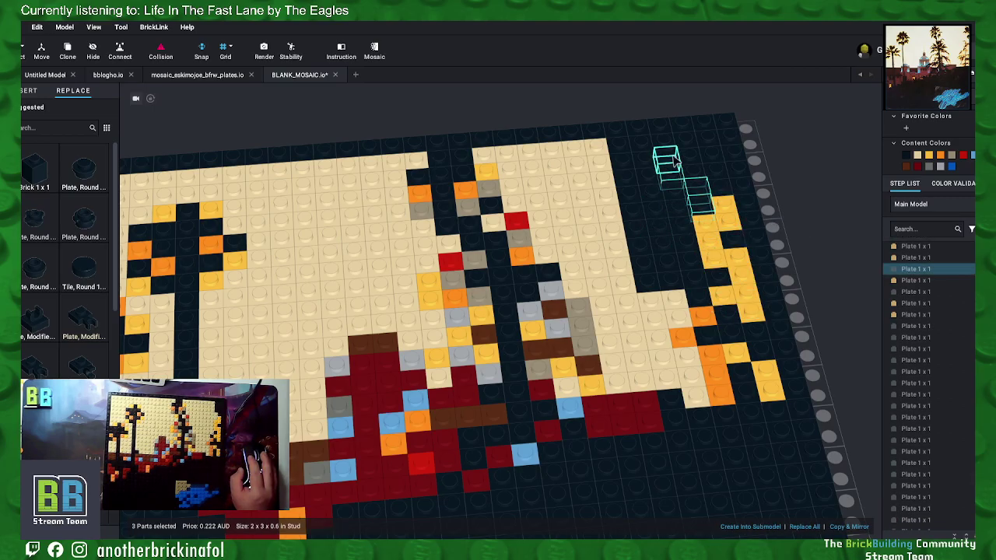
pyautogui.keyDown('ctrl'); pyautogui.click(666, 144); pyautogui.keyUp('ctrl')
pyautogui.click(917, 154)
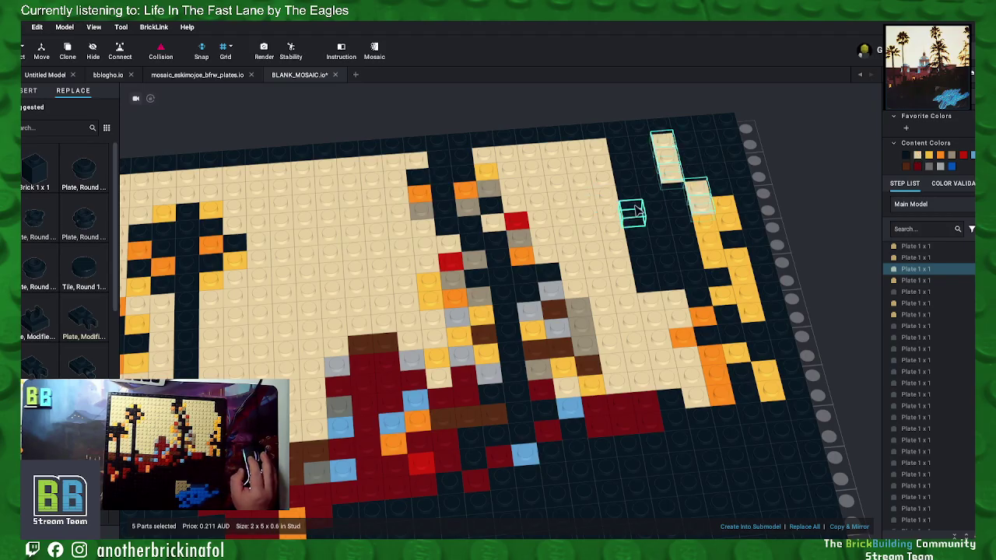
# Step: Recolour the vertical run of six plates directly below the tan run of three tan
pyautogui.click(695, 279)
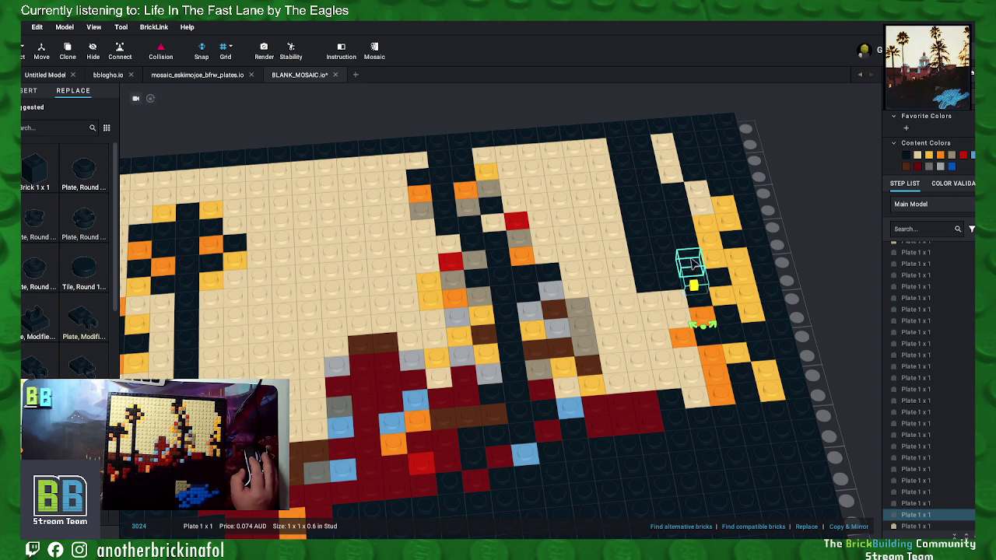
pyautogui.keyDown('ctrl'); pyautogui.click(691, 259); pyautogui.keyUp('ctrl')
pyautogui.keyDown('ctrl'); pyautogui.click(687, 237); pyautogui.keyUp('ctrl')
pyautogui.keyDown('ctrl'); pyautogui.click(682, 215); pyautogui.keyUp('ctrl')
pyautogui.keyDown('ctrl'); pyautogui.click(683, 210); pyautogui.keyUp('ctrl')
pyautogui.keyDown('ctrl'); pyautogui.click(678, 193); pyautogui.keyUp('ctrl')
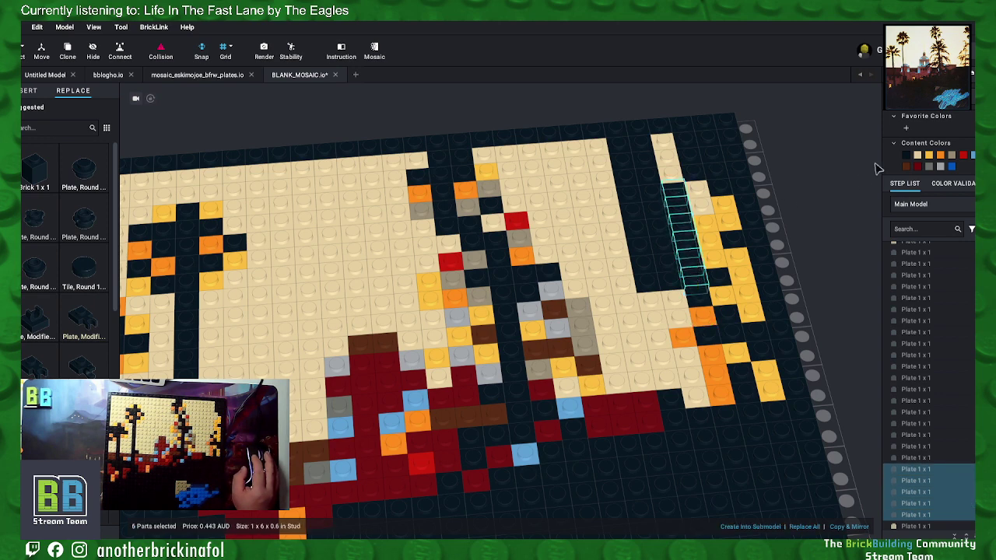
pyautogui.click(918, 158)
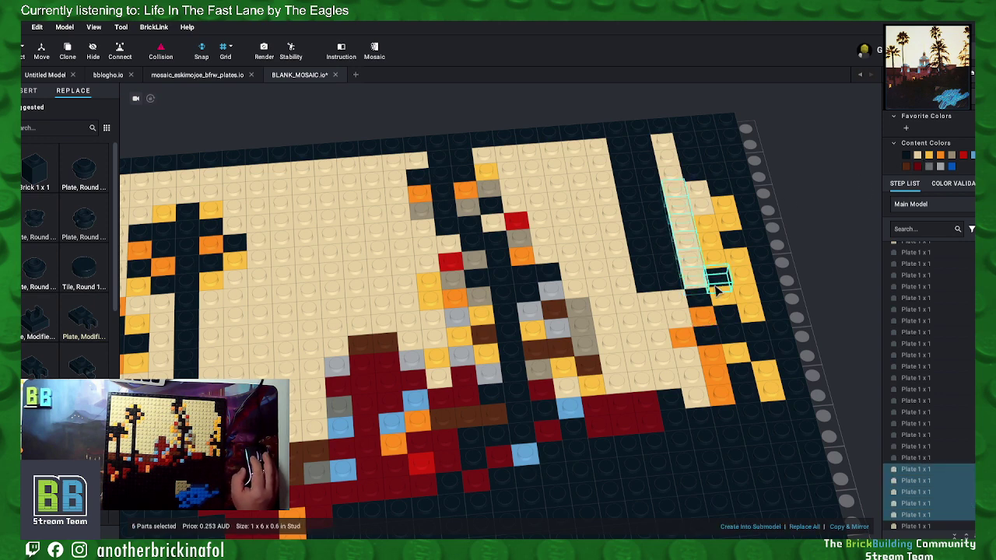
# Step: Recolour the remaining dark block, two plates wide and nine high, between the large tan area and the new tan column tan
pyautogui.click(673, 283)
pyautogui.keyDown('ctrl'); pyautogui.click(651, 284); pyautogui.keyUp('ctrl')
pyautogui.keyDown('ctrl'); pyautogui.click(645, 266); pyautogui.keyUp('ctrl')
pyautogui.keyDown('ctrl'); pyautogui.click(668, 263); pyautogui.keyUp('ctrl')
pyautogui.keyDown('ctrl'); pyautogui.click(665, 245); pyautogui.keyUp('ctrl')
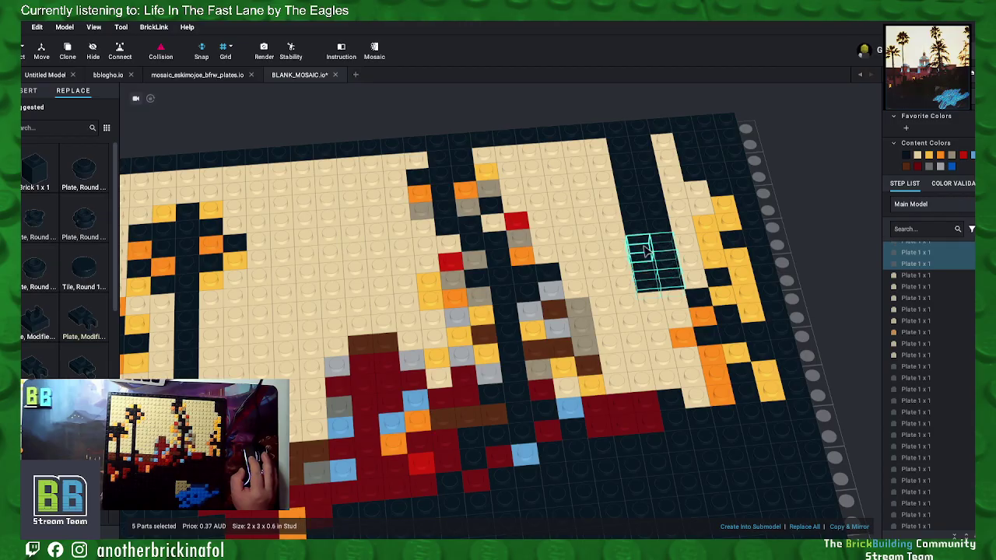
pyautogui.keyDown('ctrl'); pyautogui.click(645, 251); pyautogui.keyUp('ctrl')
pyautogui.keyDown('ctrl'); pyautogui.click(639, 233); pyautogui.keyUp('ctrl')
pyautogui.keyDown('ctrl'); pyautogui.click(659, 228); pyautogui.keyUp('ctrl')
pyautogui.keyDown('ctrl'); pyautogui.click(655, 213); pyautogui.keyUp('ctrl')
pyautogui.keyDown('ctrl'); pyautogui.click(637, 216); pyautogui.keyUp('ctrl')
pyautogui.keyDown('ctrl'); pyautogui.click(633, 199); pyautogui.keyUp('ctrl')
pyautogui.keyDown('ctrl'); pyautogui.click(651, 196); pyautogui.keyUp('ctrl')
pyautogui.keyDown('ctrl'); pyautogui.click(645, 180); pyautogui.keyUp('ctrl')
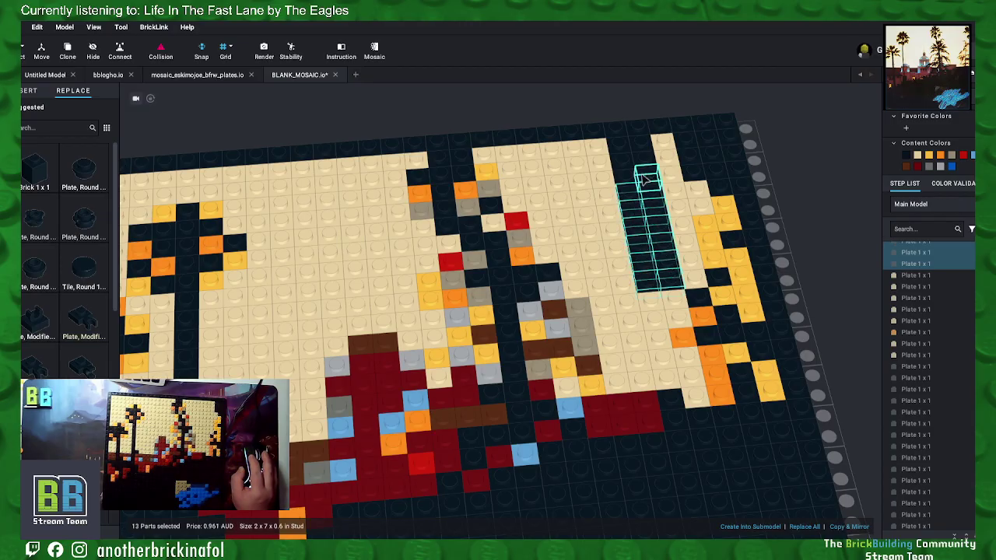
pyautogui.keyDown('ctrl'); pyautogui.click(626, 179); pyautogui.keyUp('ctrl')
pyautogui.keyDown('ctrl'); pyautogui.click(623, 163); pyautogui.keyUp('ctrl')
pyautogui.keyDown('ctrl'); pyautogui.click(643, 162); pyautogui.keyUp('ctrl')
pyautogui.keyDown('ctrl'); pyautogui.click(640, 146); pyautogui.keyUp('ctrl')
pyautogui.keyDown('ctrl'); pyautogui.click(620, 145); pyautogui.keyUp('ctrl')
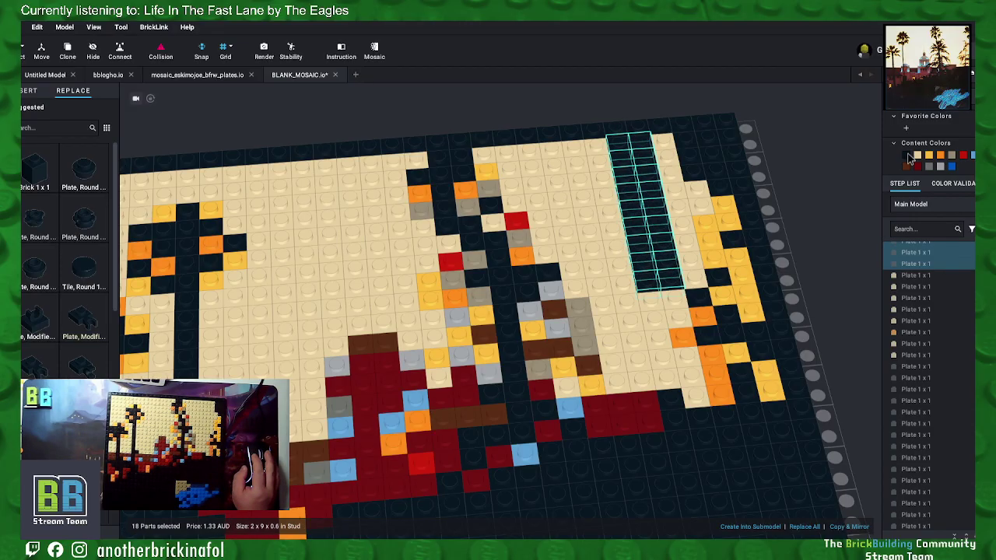
pyautogui.click(917, 155)
pyautogui.click(850, 178)
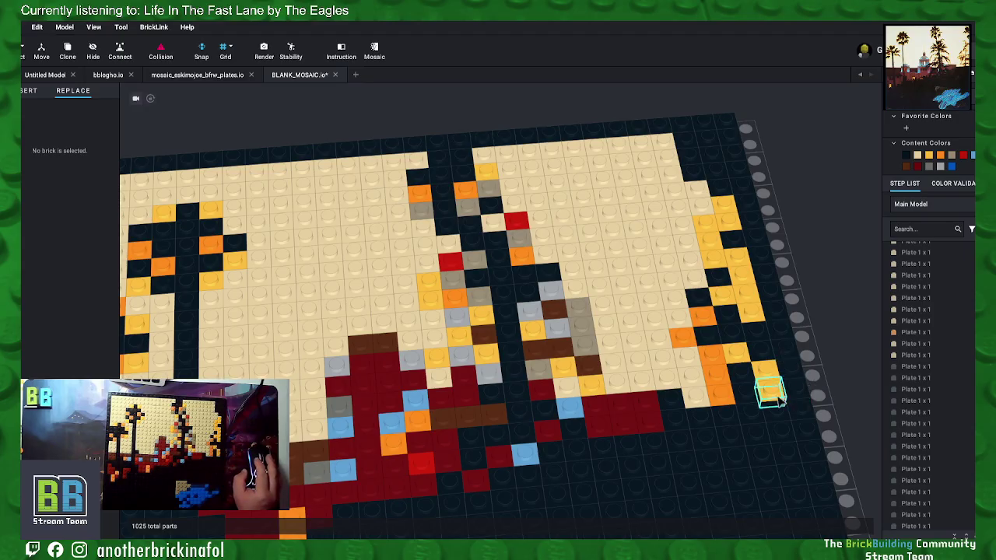
# Step: Recolour eight plates in the mosaic's lower right area blue: two rows of three, joined by two diagonally offset plates in the rows between
pyautogui.moveTo(602, 458); pyautogui.dragTo(627, 387, button='middle')
pyautogui.moveTo(611, 435); pyautogui.dragTo(678, 404, button='middle')
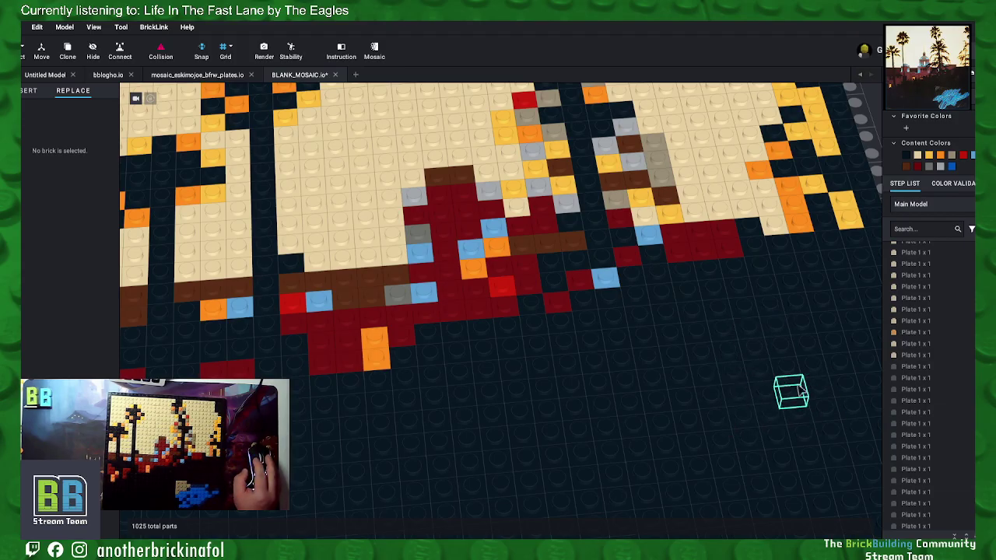
pyautogui.moveTo(772, 428); pyautogui.dragTo(714, 380, button='middle')
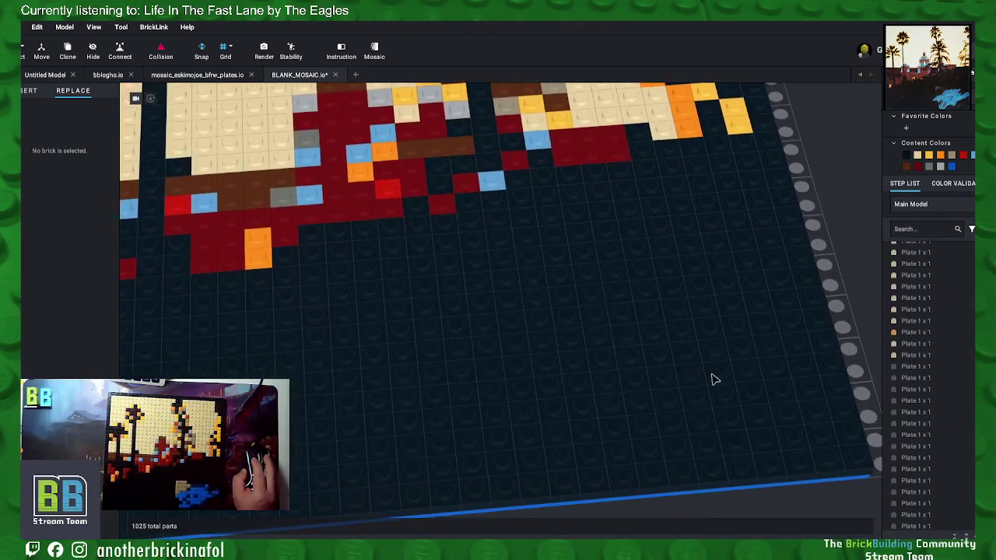
pyautogui.moveTo(727, 385); pyautogui.dragTo(725, 385, button='right')
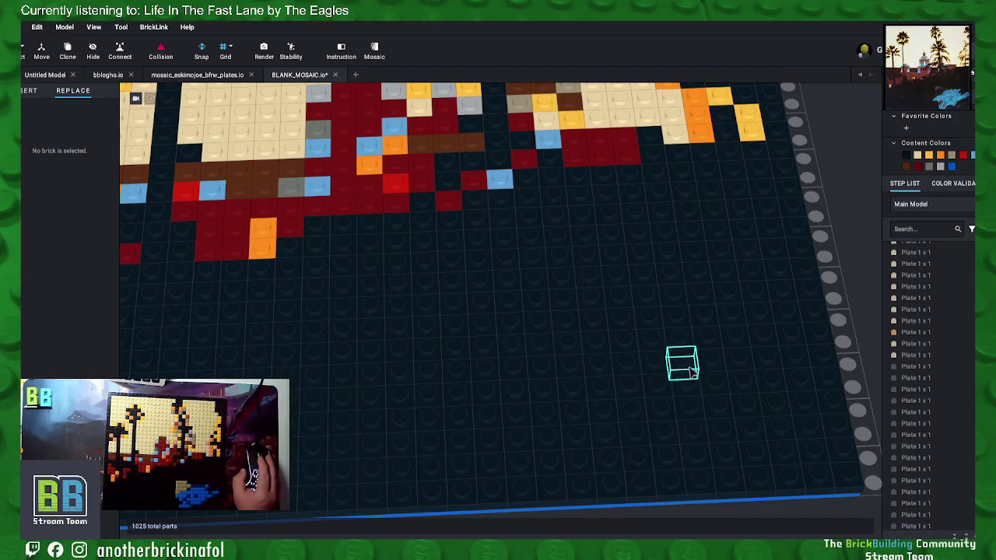
pyautogui.click(519, 462)
pyautogui.keyDown('ctrl'); pyautogui.click(551, 462); pyautogui.keyUp('ctrl')
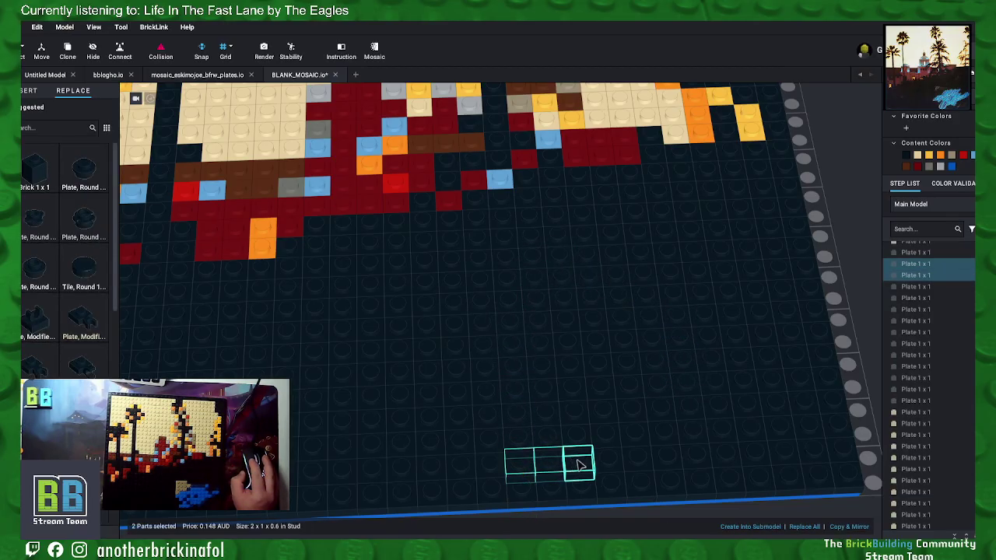
pyautogui.keyDown('ctrl'); pyautogui.click(580, 464); pyautogui.keyUp('ctrl')
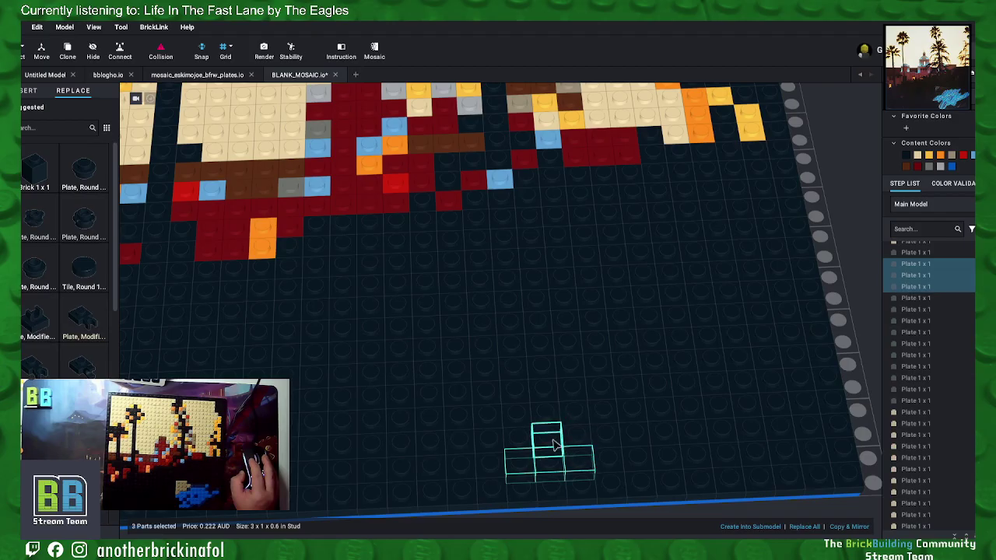
pyautogui.keyDown('ctrl'); pyautogui.click(553, 444); pyautogui.keyUp('ctrl')
pyautogui.keyDown('ctrl'); pyautogui.click(516, 416); pyautogui.keyUp('ctrl')
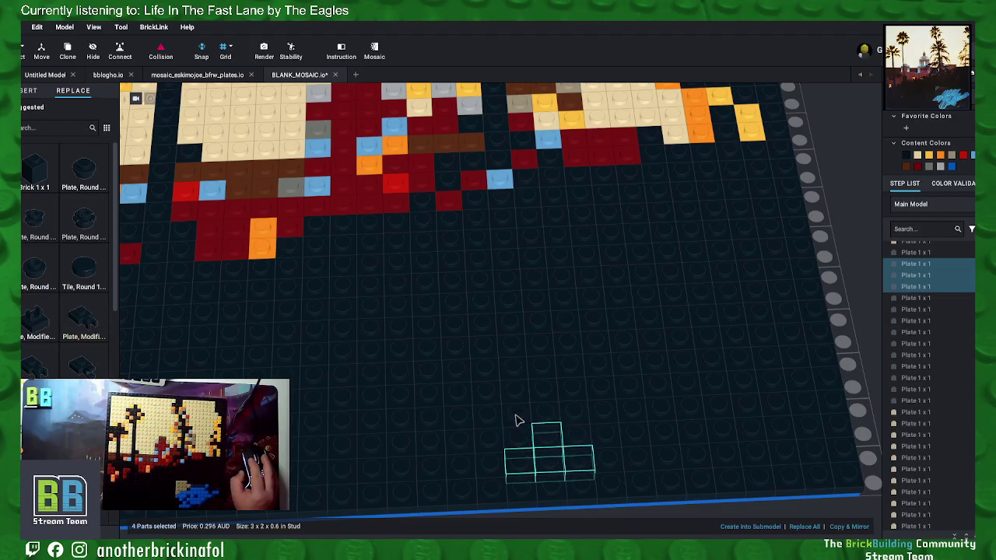
pyautogui.keyDown('ctrl'); pyautogui.click(487, 390); pyautogui.keyUp('ctrl')
pyautogui.keyDown('ctrl'); pyautogui.click(516, 391); pyautogui.keyUp('ctrl')
pyautogui.keyDown('ctrl'); pyautogui.click(544, 390); pyautogui.keyUp('ctrl')
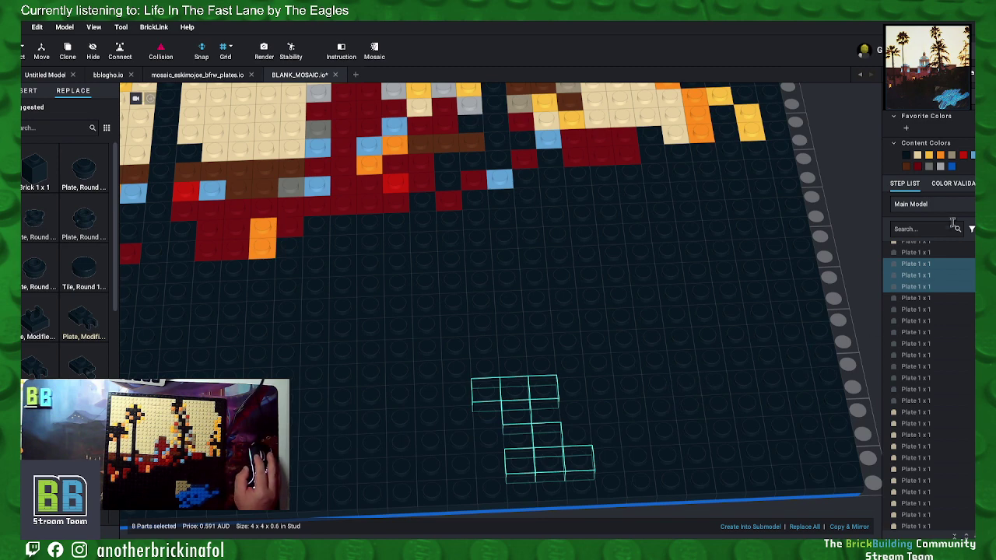
pyautogui.click(952, 166)
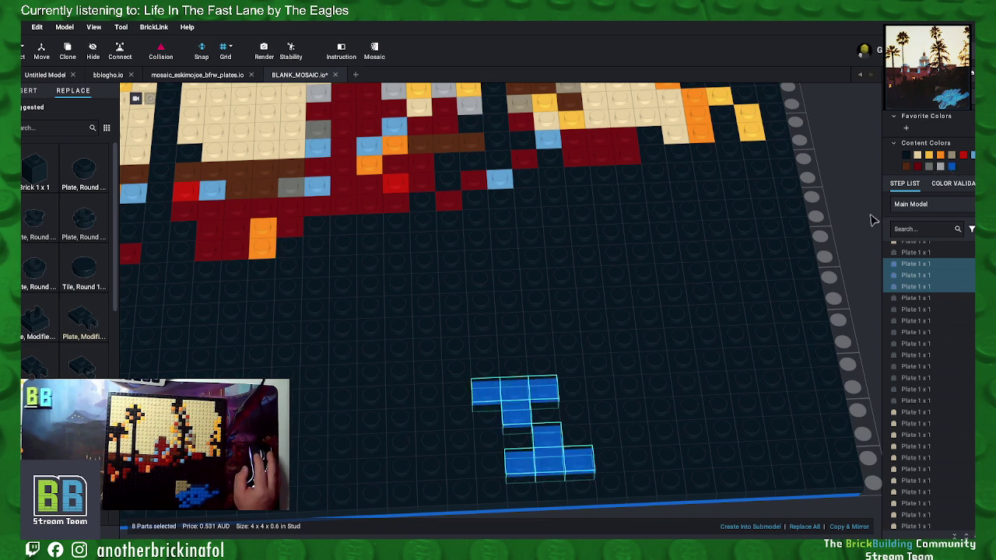
# Step: Recolour the row of eight plates directly above the blue shape blue, starting above the middle of its upper row of three
pyautogui.click(519, 371)
pyautogui.keyDown('ctrl'); pyautogui.click(546, 375); pyautogui.keyUp('ctrl')
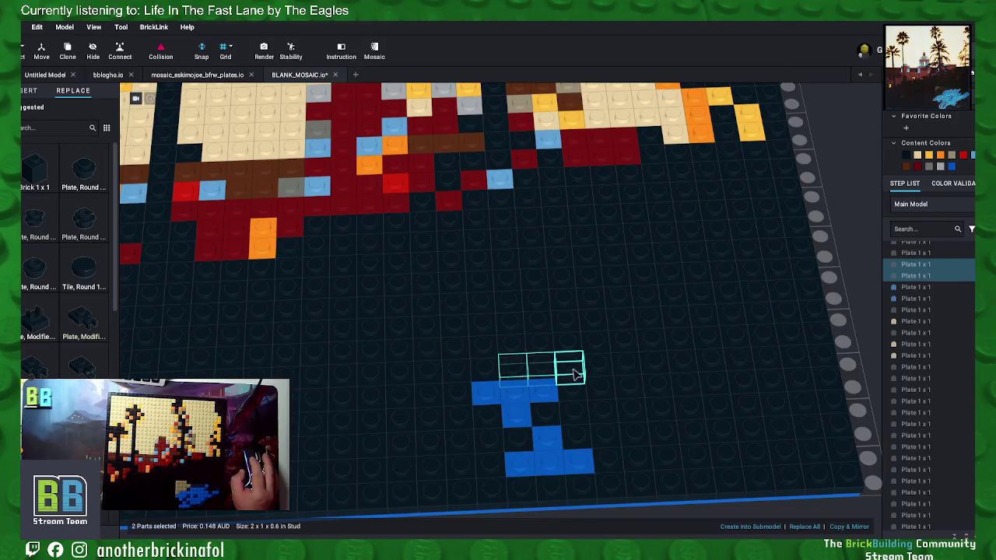
pyautogui.keyDown('ctrl'); pyautogui.click(569, 368); pyautogui.keyUp('ctrl')
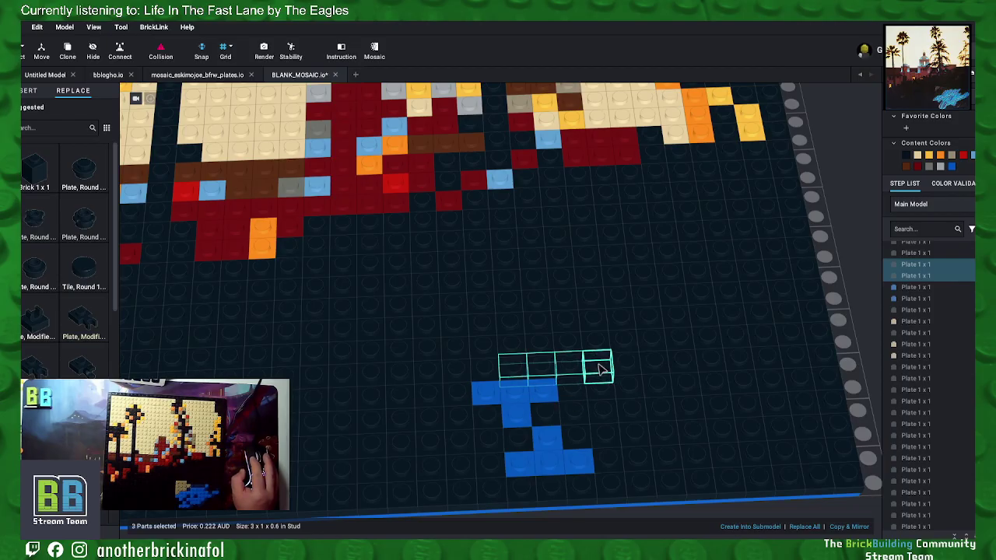
pyautogui.keyDown('ctrl'); pyautogui.click(597, 366); pyautogui.keyUp('ctrl')
pyautogui.keyDown('ctrl'); pyautogui.click(626, 364); pyautogui.keyUp('ctrl')
pyautogui.keyDown('ctrl'); pyautogui.click(653, 363); pyautogui.keyUp('ctrl')
pyautogui.keyDown('ctrl'); pyautogui.click(682, 364); pyautogui.keyUp('ctrl')
pyautogui.keyDown('ctrl'); pyautogui.click(709, 362); pyautogui.keyUp('ctrl')
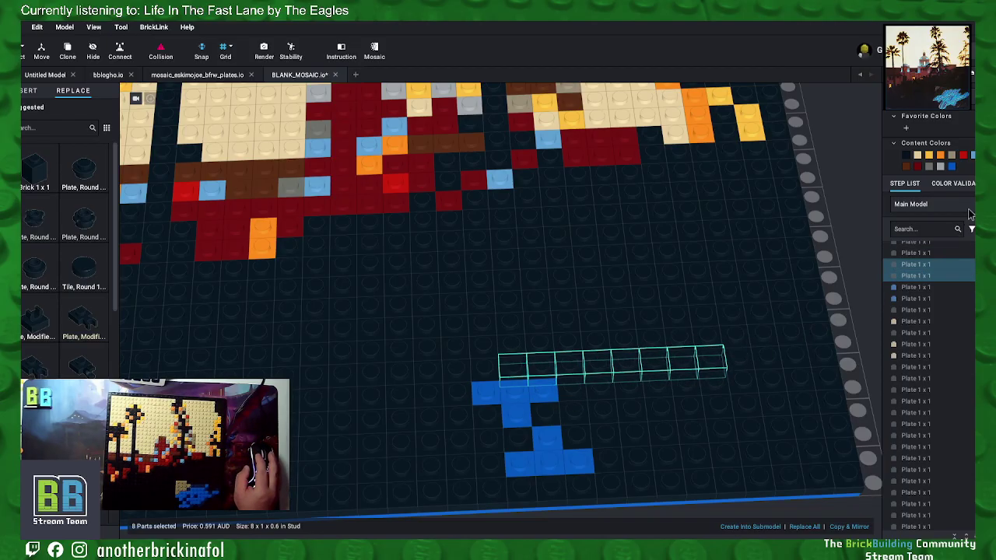
pyautogui.click(952, 166)
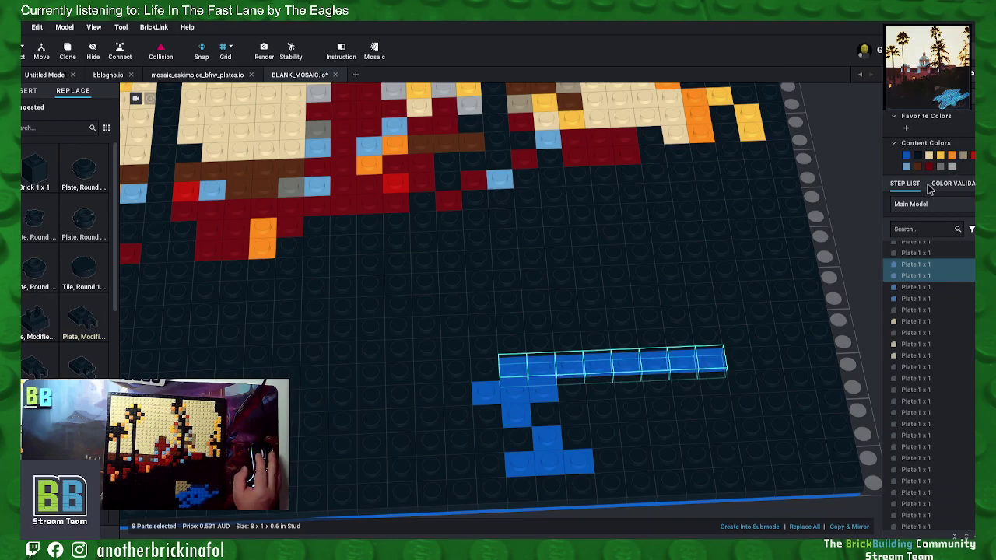
# Step: Recolour eight plates below the long blue row blue: one directly beneath its fourth plate, then a row of four and a row of three
pyautogui.click(600, 398)
pyautogui.keyDown('ctrl'); pyautogui.click(577, 415); pyautogui.keyUp('ctrl')
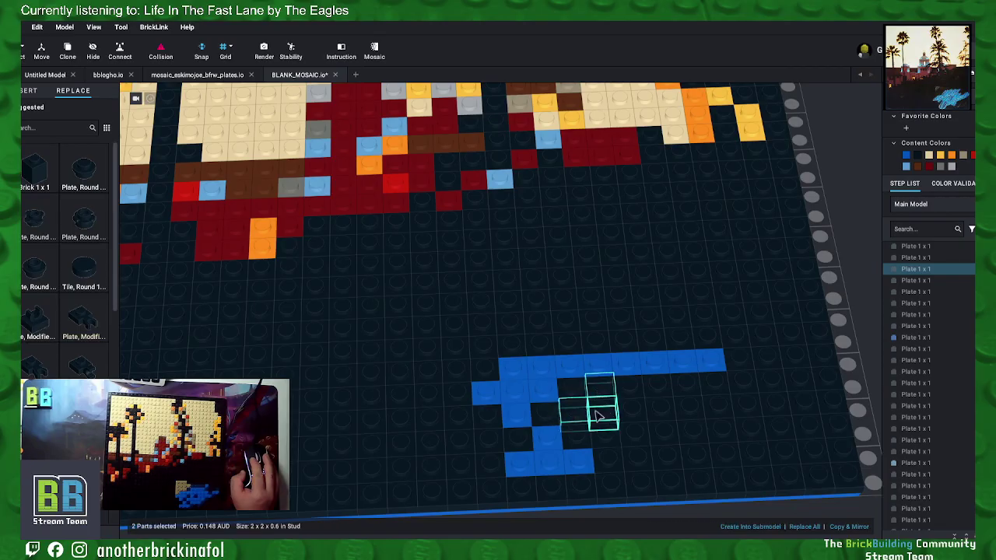
pyautogui.keyDown('ctrl'); pyautogui.click(608, 418); pyautogui.keyUp('ctrl')
pyautogui.keyDown('ctrl'); pyautogui.click(613, 438); pyautogui.keyUp('ctrl')
pyautogui.keyDown('ctrl'); pyautogui.click(636, 418); pyautogui.keyUp('ctrl')
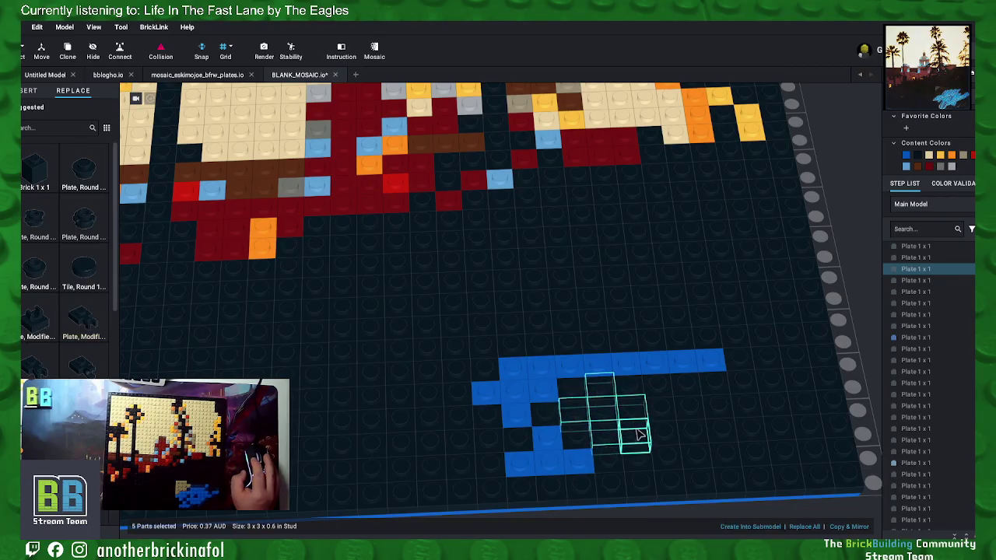
pyautogui.keyDown('ctrl'); pyautogui.click(643, 436); pyautogui.keyUp('ctrl')
pyautogui.keyDown('ctrl'); pyautogui.click(666, 417); pyautogui.keyUp('ctrl')
pyautogui.keyDown('ctrl'); pyautogui.click(669, 437); pyautogui.keyUp('ctrl')
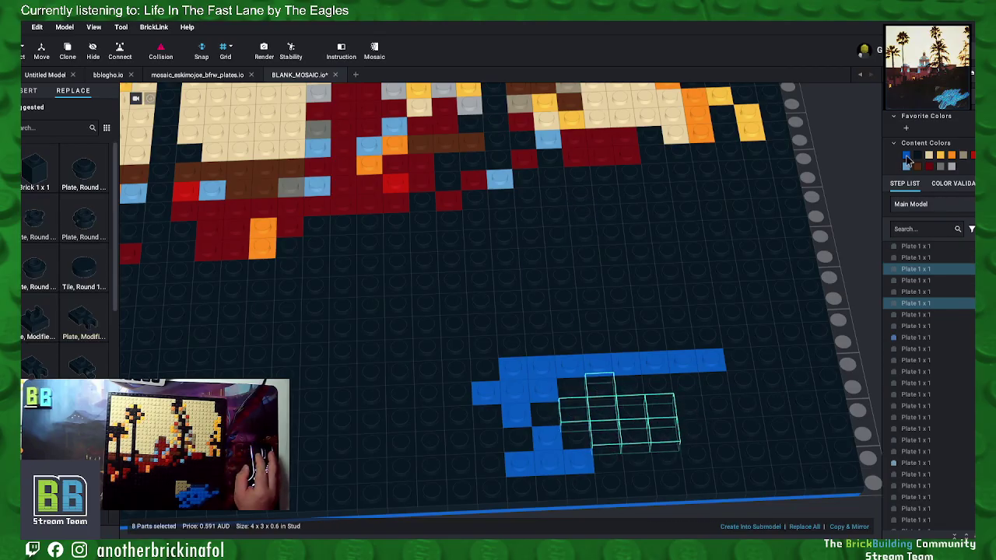
pyautogui.click(906, 156)
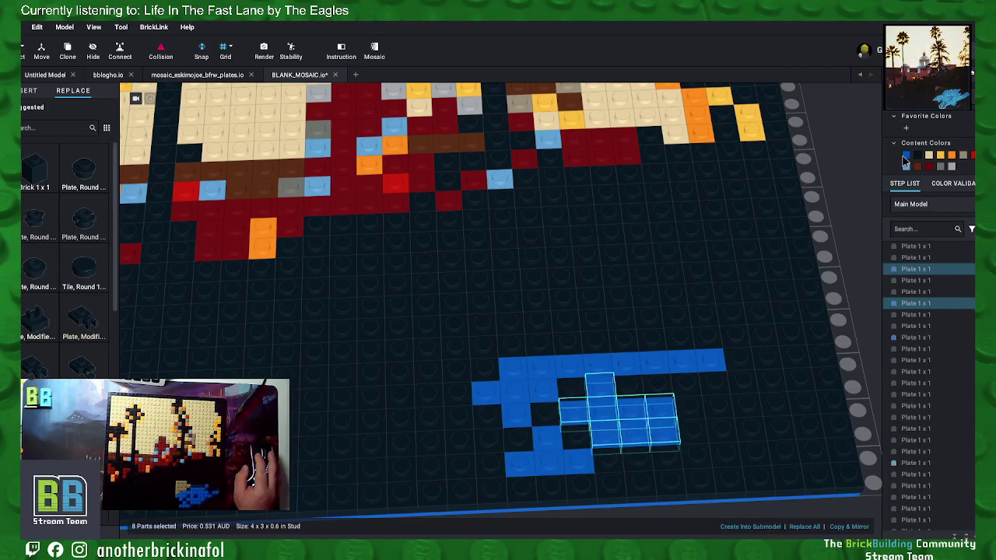
# Step: Recolour the row of four plates beneath the long blue row's right end, plus the plate below its second plate, blue
pyautogui.click(666, 387)
pyautogui.keyDown('ctrl'); pyautogui.click(688, 386); pyautogui.keyUp('ctrl')
pyautogui.keyDown('ctrl'); pyautogui.click(716, 387); pyautogui.keyUp('ctrl')
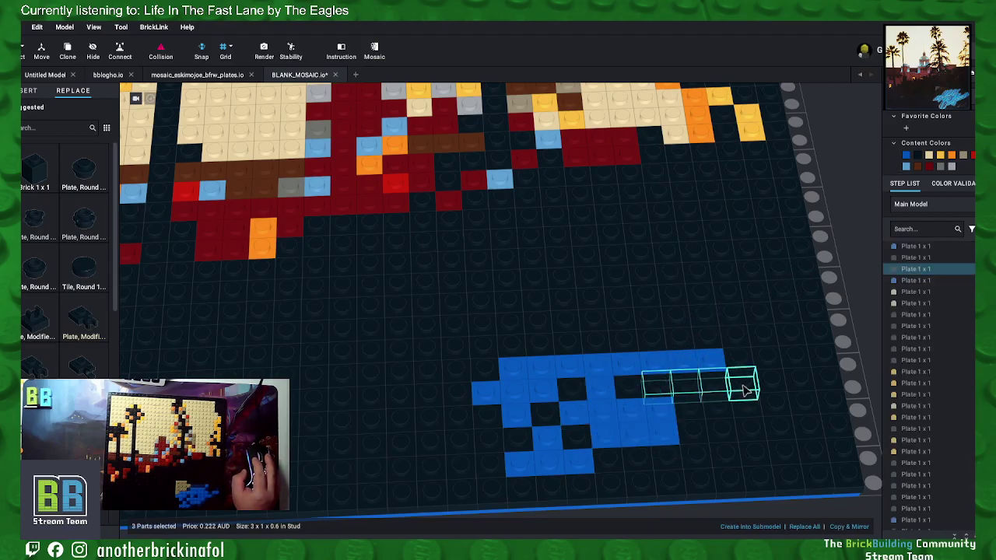
pyautogui.keyDown('ctrl'); pyautogui.click(742, 387); pyautogui.keyUp('ctrl')
pyautogui.keyDown('ctrl'); pyautogui.click(695, 410); pyautogui.keyUp('ctrl')
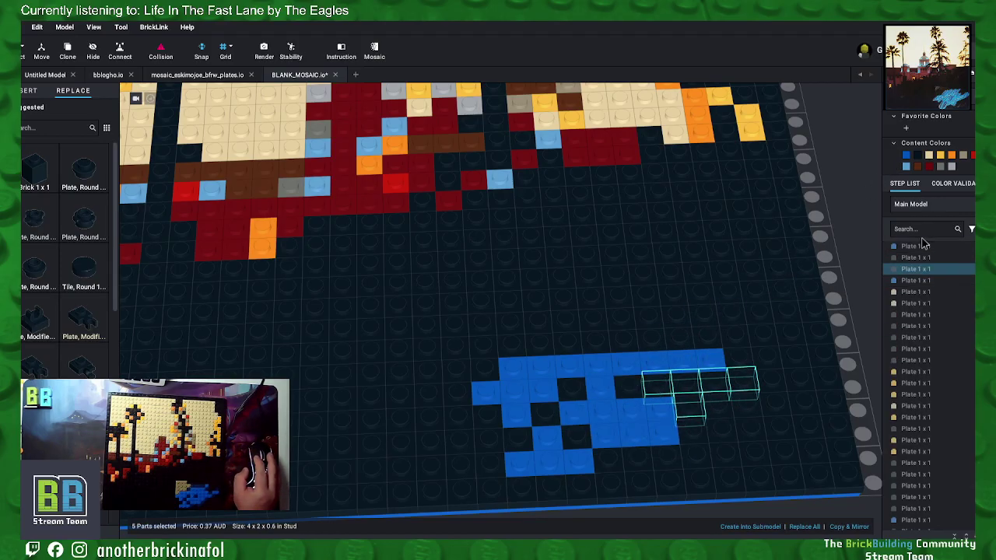
pyautogui.click(906, 156)
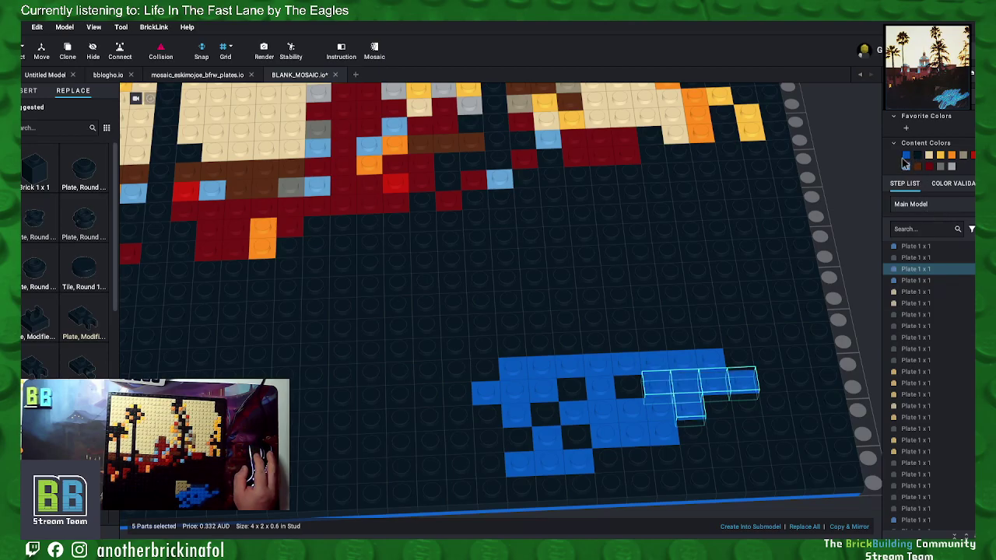
# Step: Recolour the two plates one gap beyond the long blue row's right end blue
pyautogui.click(766, 359)
pyautogui.keyDown('ctrl'); pyautogui.click(794, 357); pyautogui.keyUp('ctrl')
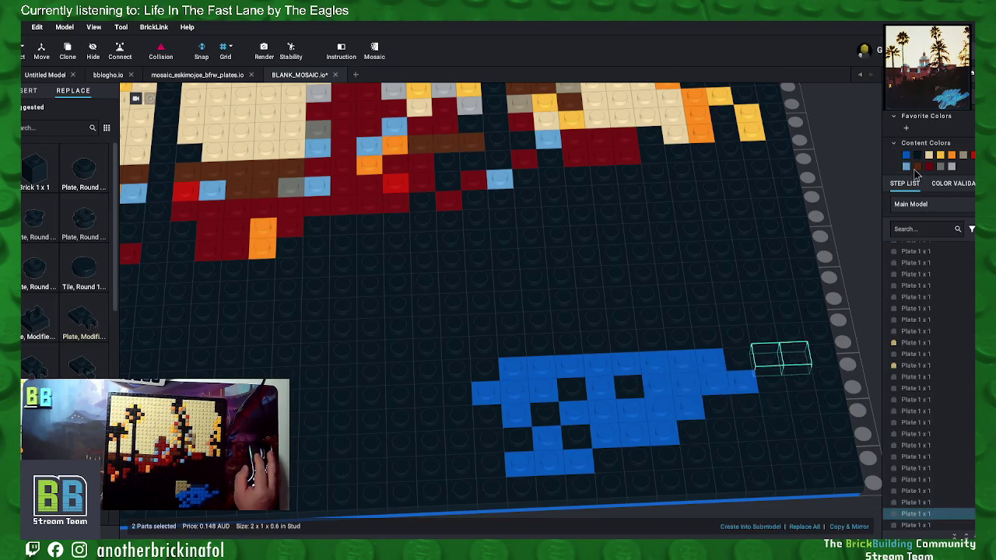
pyautogui.click(905, 157)
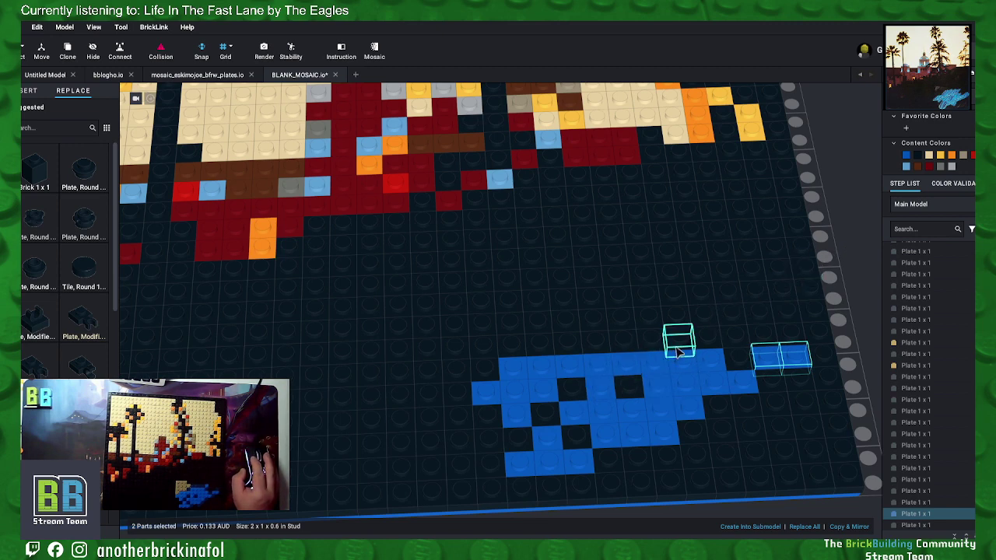
# Step: Recolour the four plates above the long blue row's fourth to seventh plates blue, plus the plate diagonally above their right end
pyautogui.moveTo(595, 342); pyautogui.dragTo(678, 343)
pyautogui.click(906, 155)
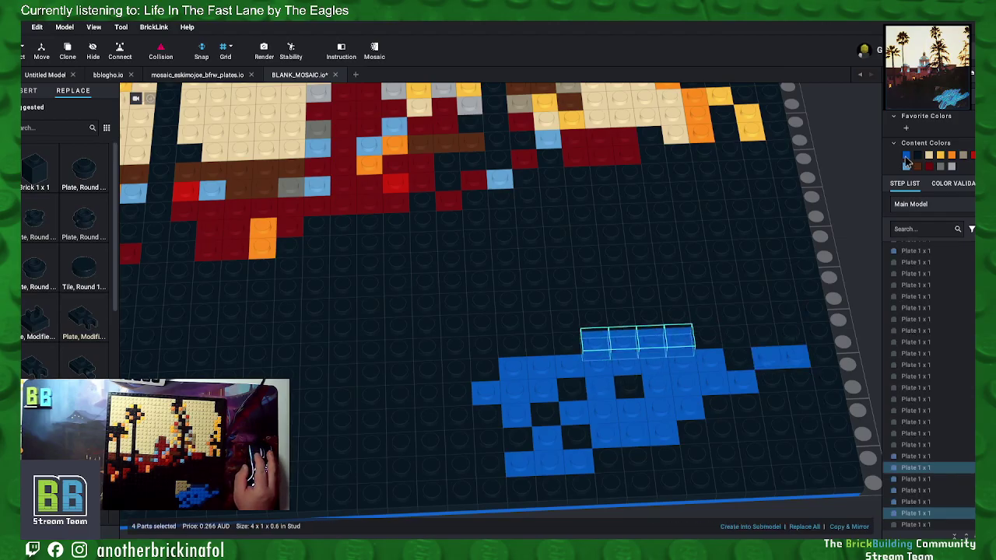
pyautogui.click(706, 337)
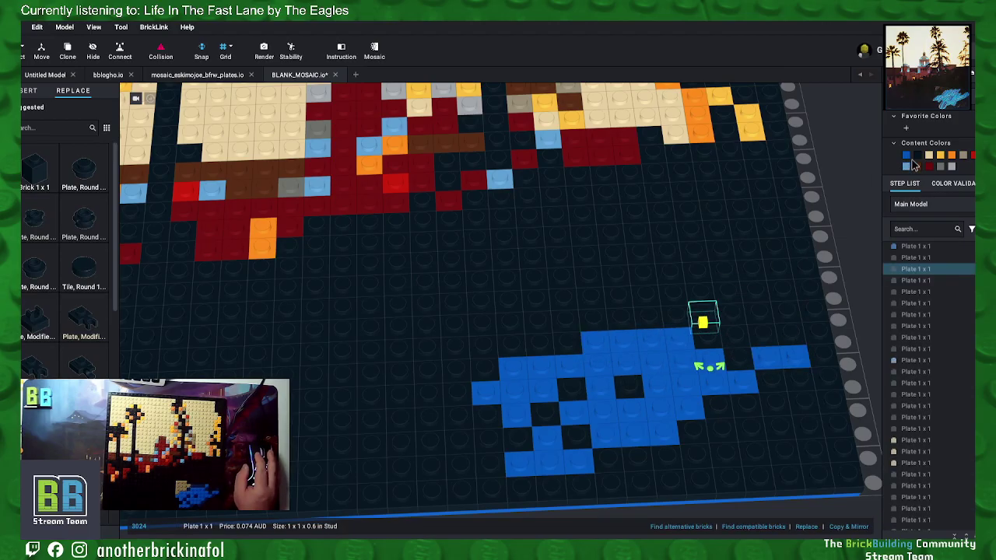
pyautogui.click(905, 155)
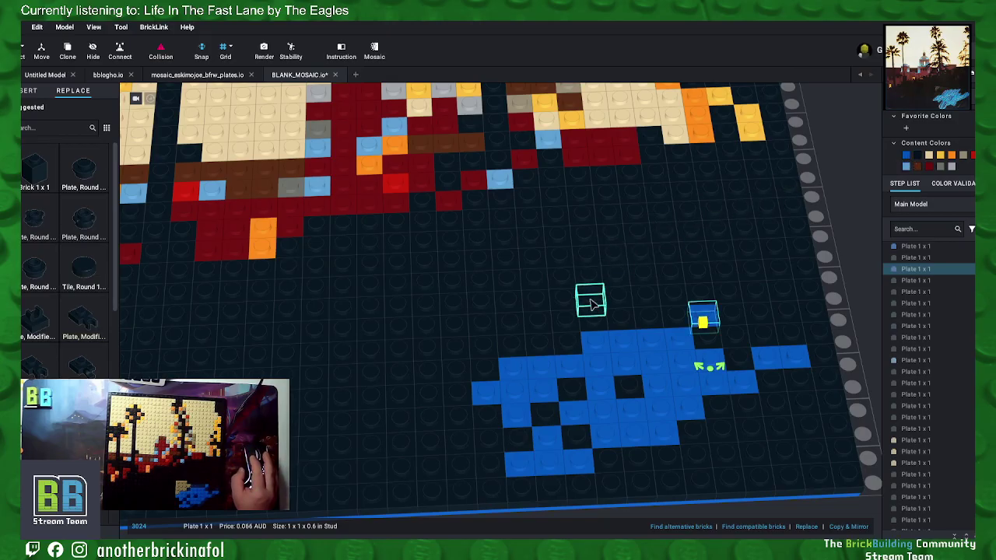
# Step: Recolour the row of four plates directly above the blue shape's top row of four dark blue
pyautogui.click(595, 325)
pyautogui.moveTo(609, 325); pyautogui.dragTo(685, 319)
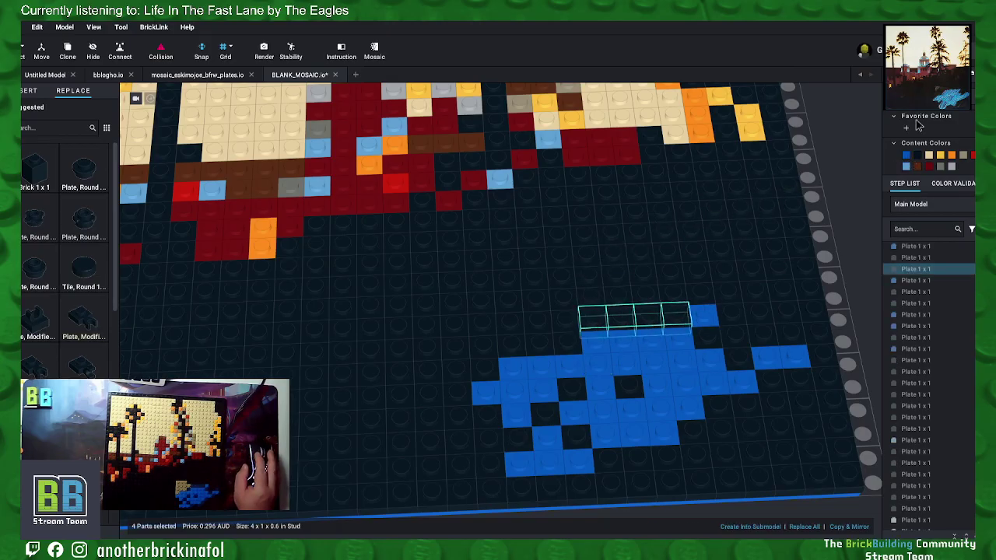
pyautogui.click(919, 124)
pyautogui.click(934, 130)
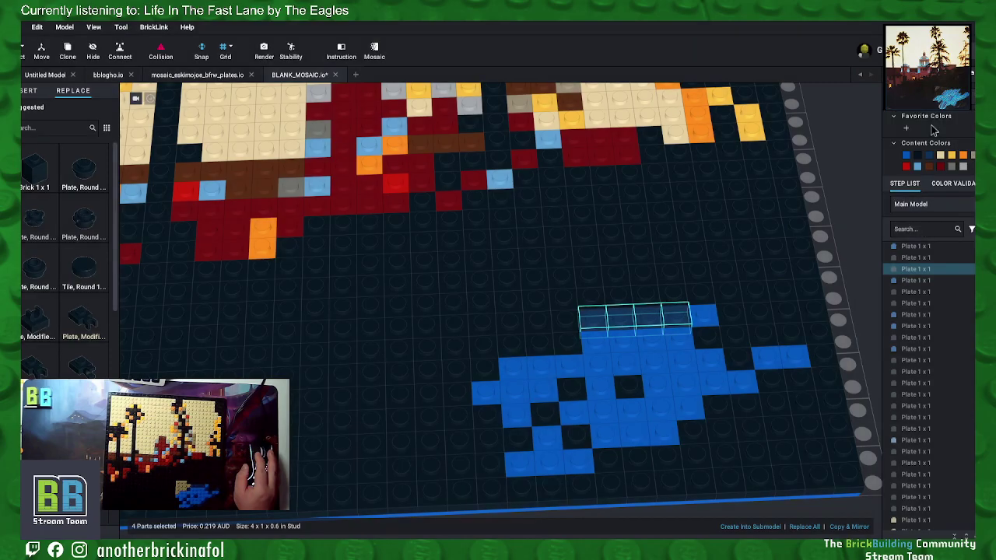
# Step: Recolour thirteen black plates dark blue: four in the blue shape's inner gaps and nine along its upper, right and lower edges
pyautogui.click(709, 341)
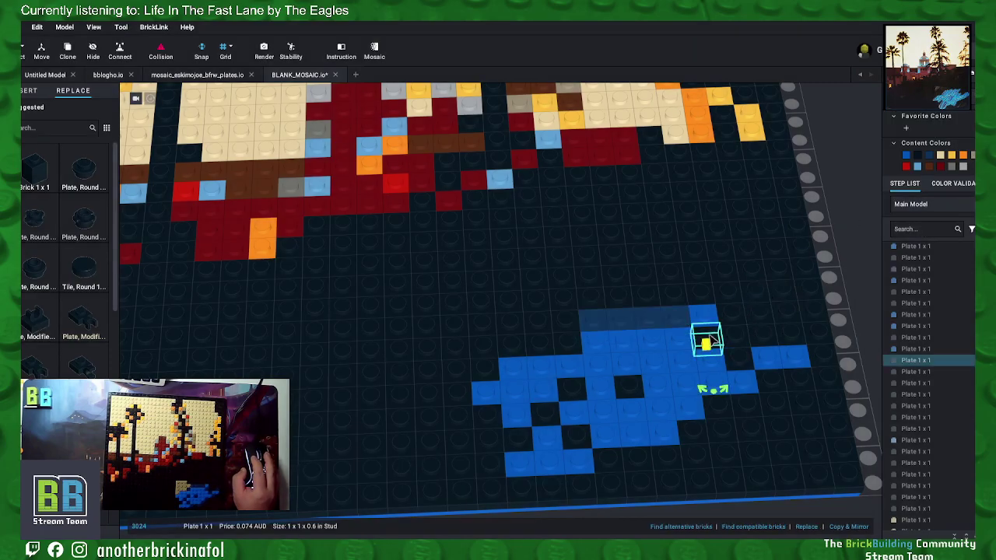
pyautogui.keyDown('ctrl'); pyautogui.click(736, 355); pyautogui.keyUp('ctrl')
pyautogui.keyDown('ctrl'); pyautogui.click(789, 332); pyautogui.keyUp('ctrl')
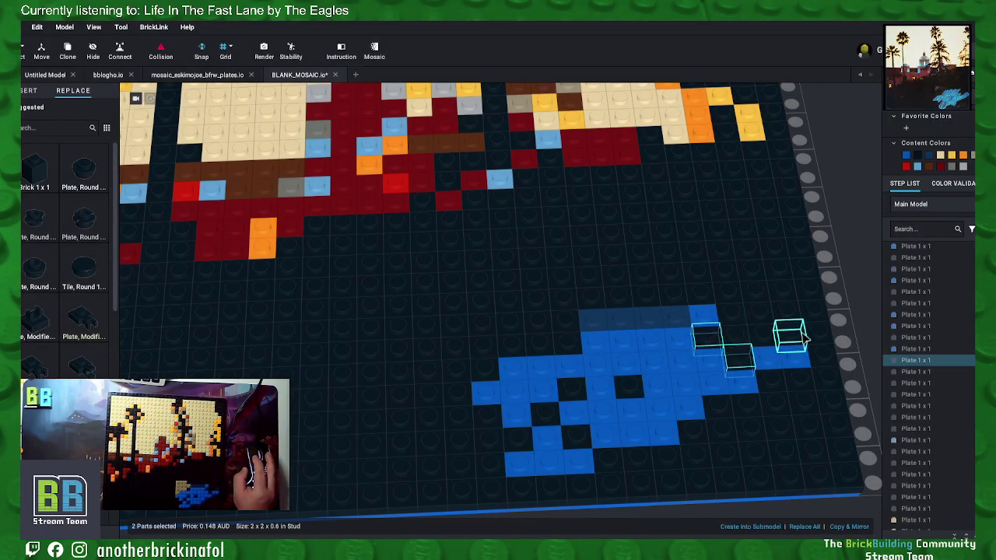
pyautogui.keyDown('ctrl'); pyautogui.click(774, 385); pyautogui.keyUp('ctrl')
pyautogui.keyDown('ctrl'); pyautogui.click(717, 406); pyautogui.keyUp('ctrl')
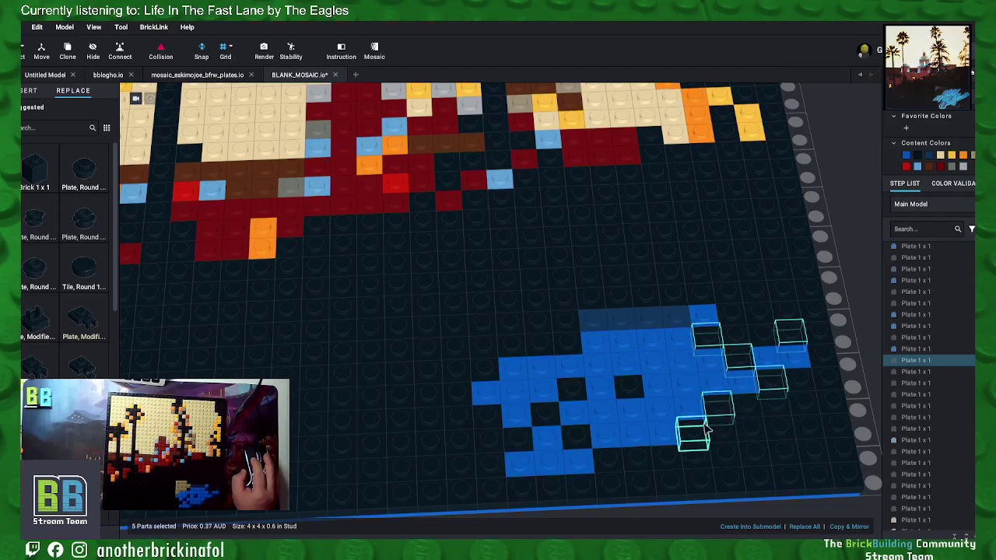
pyautogui.keyDown('ctrl'); pyautogui.click(700, 430); pyautogui.keyUp('ctrl')
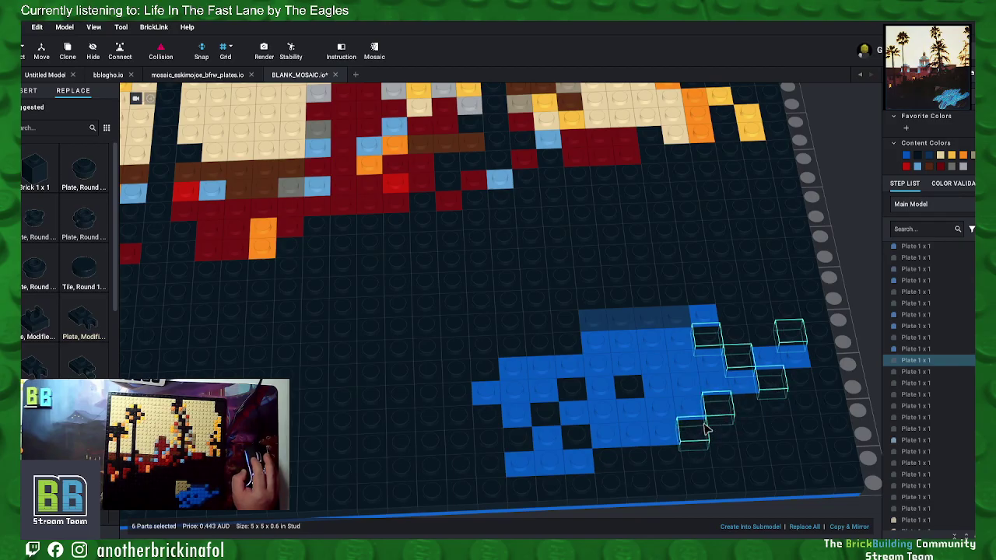
pyautogui.keyDown('ctrl'); pyautogui.click(667, 459); pyautogui.keyUp('ctrl')
pyautogui.keyDown('ctrl'); pyautogui.click(607, 462); pyautogui.keyUp('ctrl')
pyautogui.keyDown('ctrl'); pyautogui.click(576, 434); pyautogui.keyUp('ctrl')
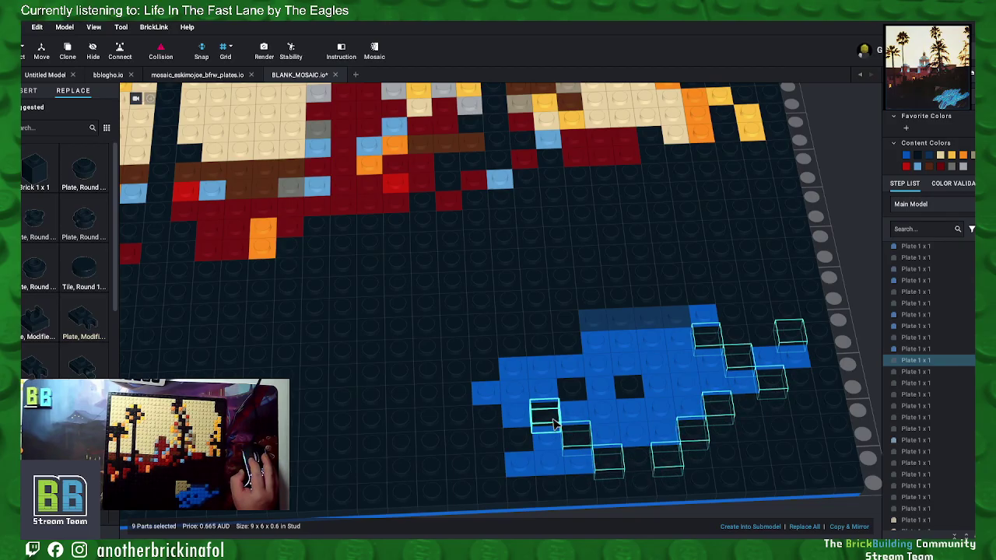
pyautogui.keyDown('ctrl'); pyautogui.click(548, 417); pyautogui.keyUp('ctrl')
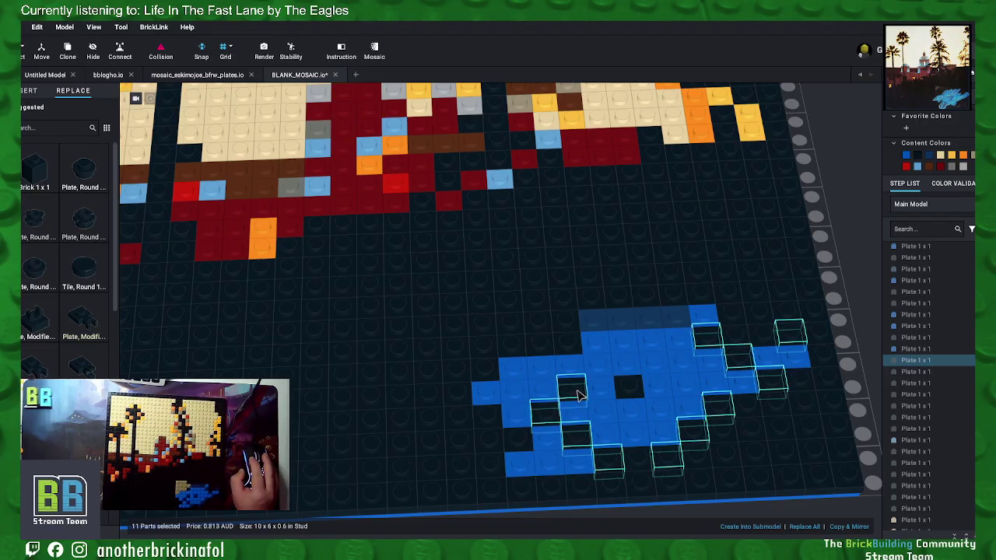
pyautogui.keyDown('ctrl'); pyautogui.click(571, 386); pyautogui.keyUp('ctrl')
pyautogui.keyDown('ctrl'); pyautogui.click(570, 345); pyautogui.keyUp('ctrl')
pyautogui.keyDown('ctrl'); pyautogui.click(628, 387); pyautogui.keyUp('ctrl')
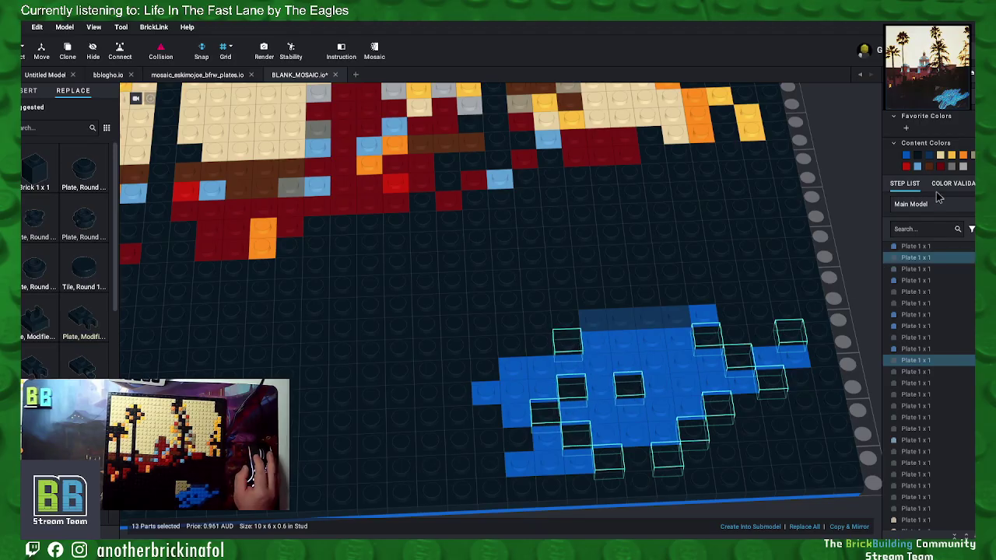
pyautogui.click(931, 158)
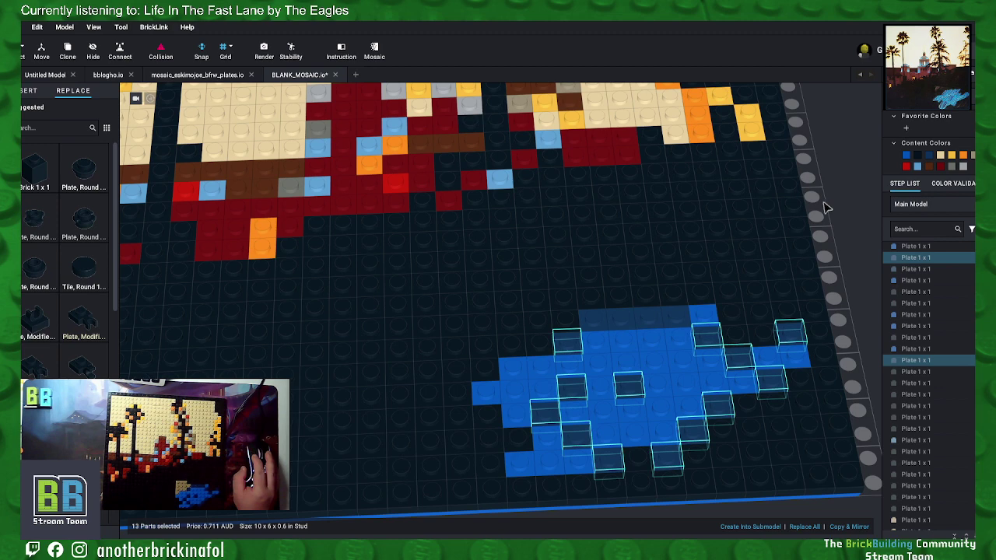
# Step: Recolour eleven plates at the blue shape's upper left dark bluish gray, in rows of three, four, three and one from the top
pyautogui.click(484, 359)
pyautogui.keyDown('ctrl'); pyautogui.click(512, 352); pyautogui.keyUp('ctrl')
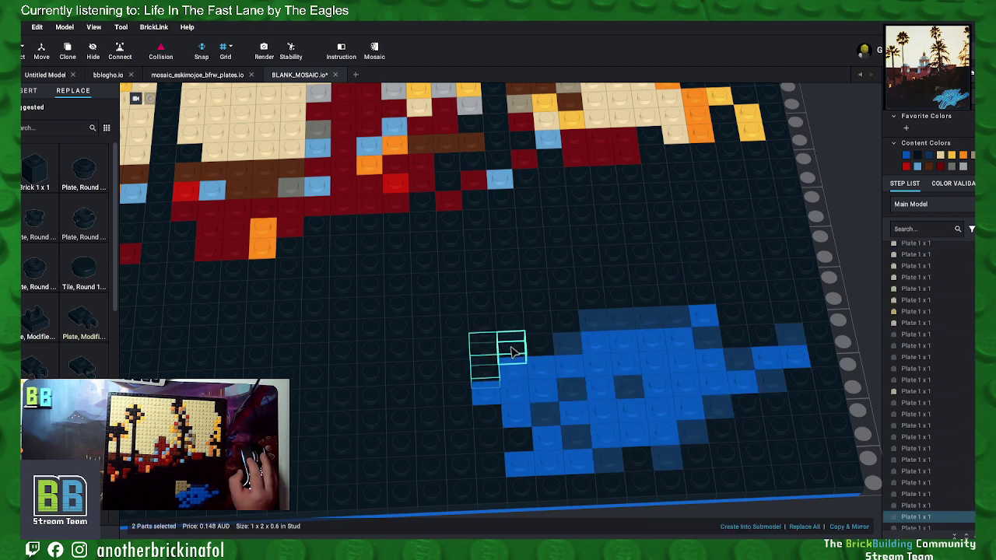
pyautogui.keyDown('ctrl'); pyautogui.click(537, 351); pyautogui.keyUp('ctrl')
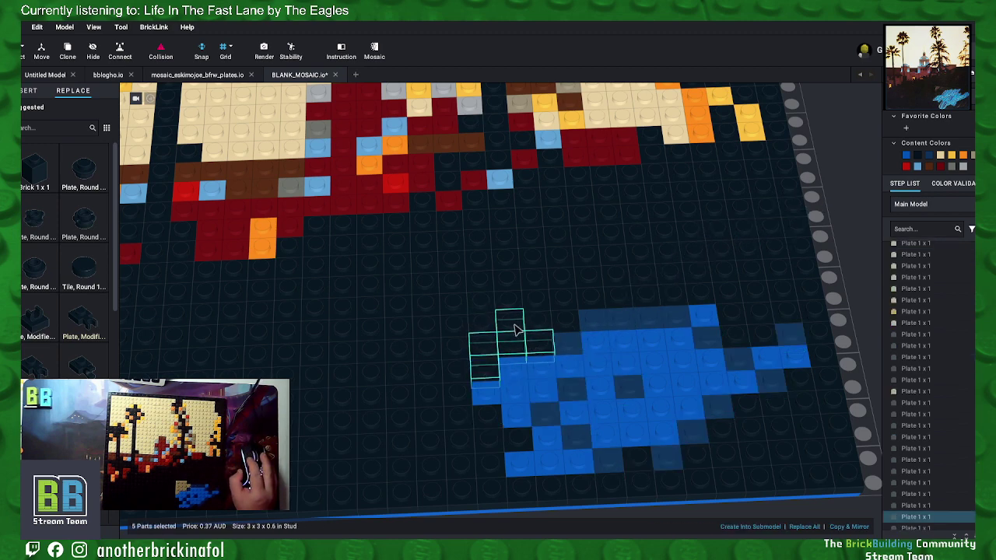
pyautogui.keyDown('ctrl'); pyautogui.click(566, 322); pyautogui.keyUp('ctrl')
pyautogui.keyDown('ctrl'); pyautogui.click(545, 324); pyautogui.keyUp('ctrl')
pyautogui.keyDown('ctrl'); pyautogui.click(510, 326); pyautogui.keyUp('ctrl')
pyautogui.keyDown('ctrl'); pyautogui.click(483, 325); pyautogui.keyUp('ctrl')
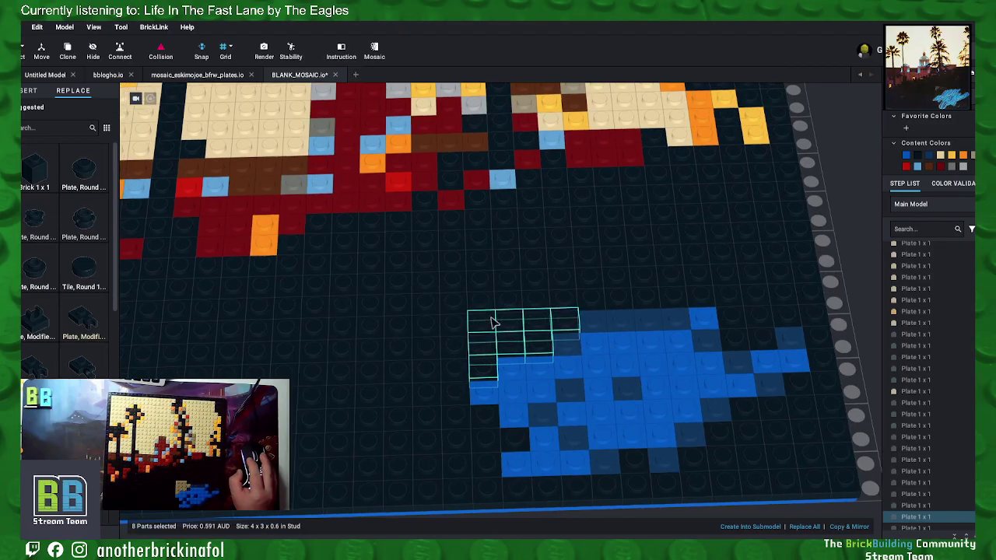
pyautogui.keyDown('ctrl'); pyautogui.click(480, 302); pyautogui.keyUp('ctrl')
pyautogui.keyDown('ctrl'); pyautogui.click(508, 302); pyautogui.keyUp('ctrl')
pyautogui.keyDown('ctrl'); pyautogui.click(535, 305); pyautogui.keyUp('ctrl')
pyautogui.keyDown('ctrl'); pyautogui.click(535, 309); pyautogui.keyUp('ctrl')
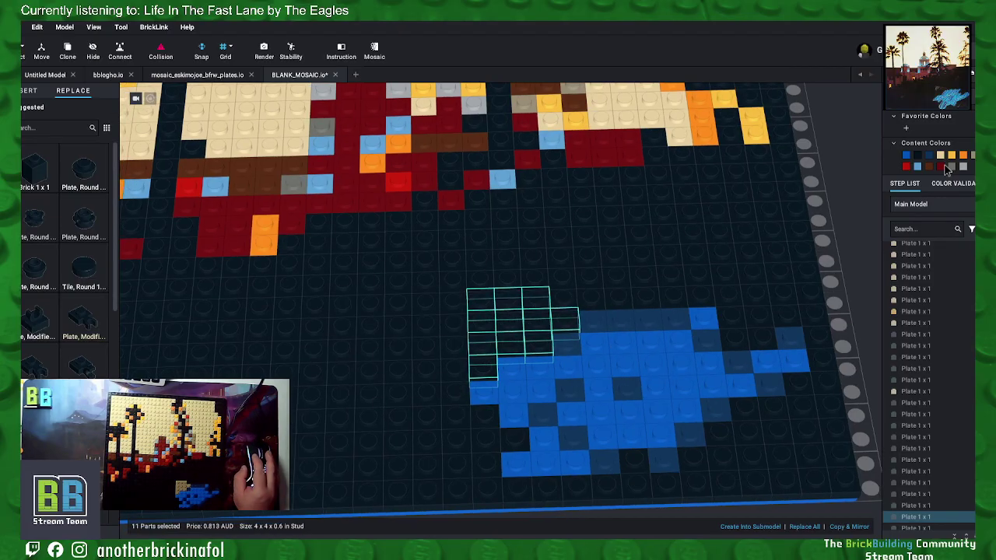
pyautogui.click(948, 167)
pyautogui.click(869, 227)
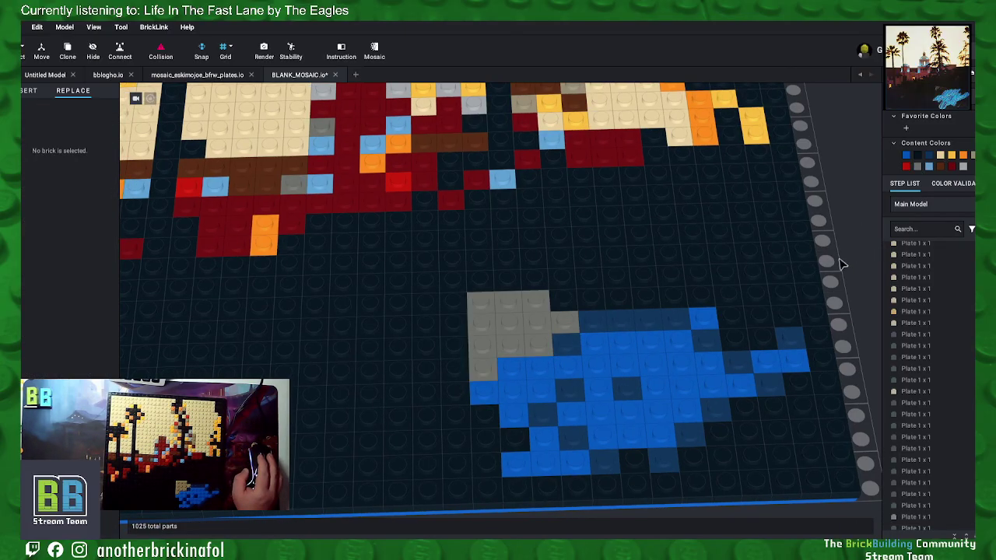
# Step: Save the finished mosaic as mosaic_eagles_hotelcalifornia_1x1.io
pyautogui.scroll(-6, 763, 279)
pyautogui.moveTo(715, 280); pyautogui.dragTo(693, 280, button='right')
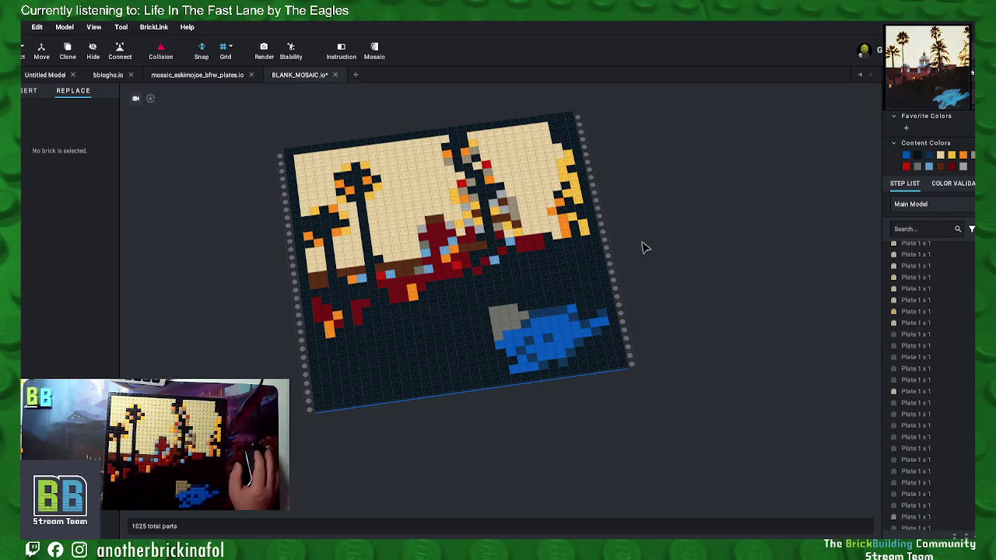
pyautogui.moveTo(644, 244)
pyautogui.mouseDown(button='right')
pyautogui.moveTo(662, 233)
pyautogui.moveTo(645, 249)
pyautogui.mouseUp(button='right')
pyautogui.scroll(3, 519, 245)
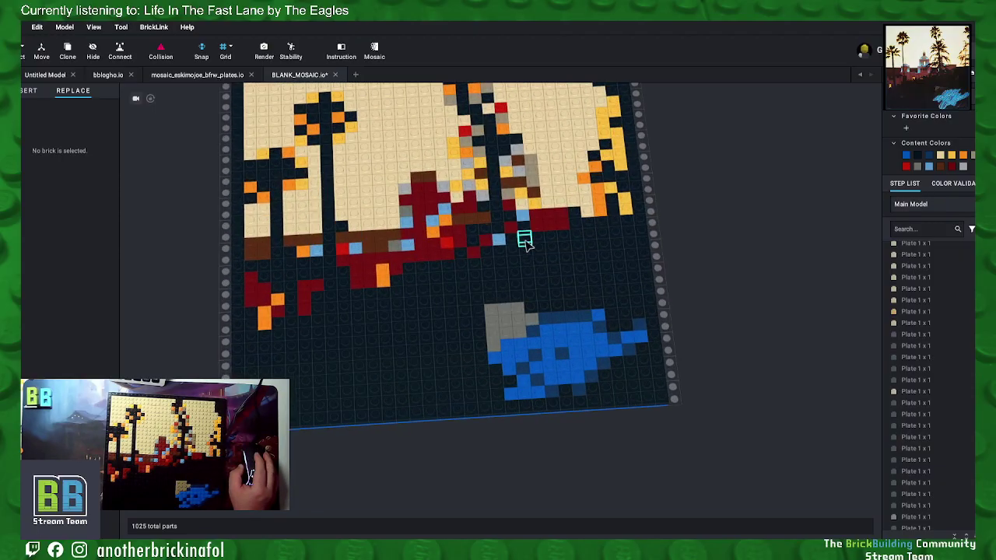
pyautogui.moveTo(685, 211); pyautogui.dragTo(634, 201, button='right')
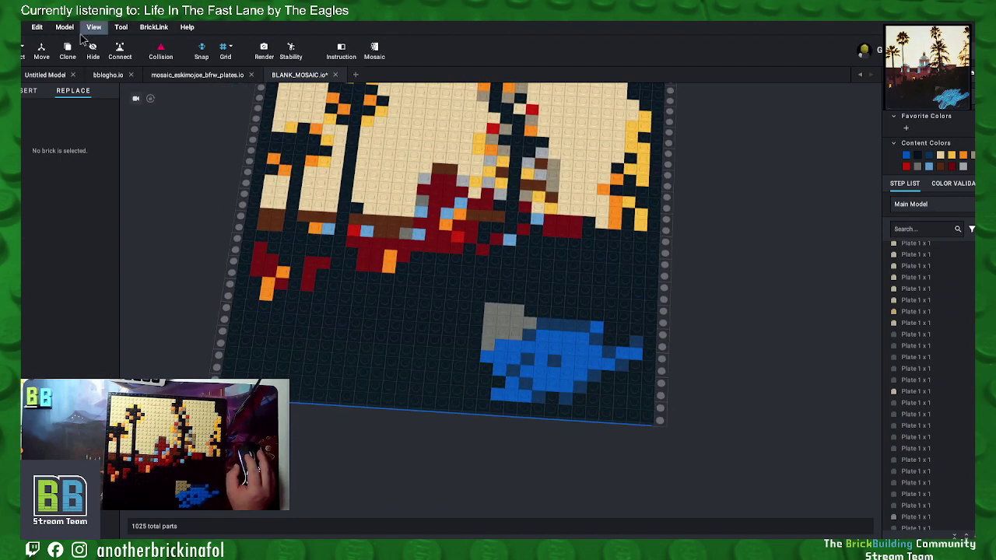
pyautogui.click(16, 27)
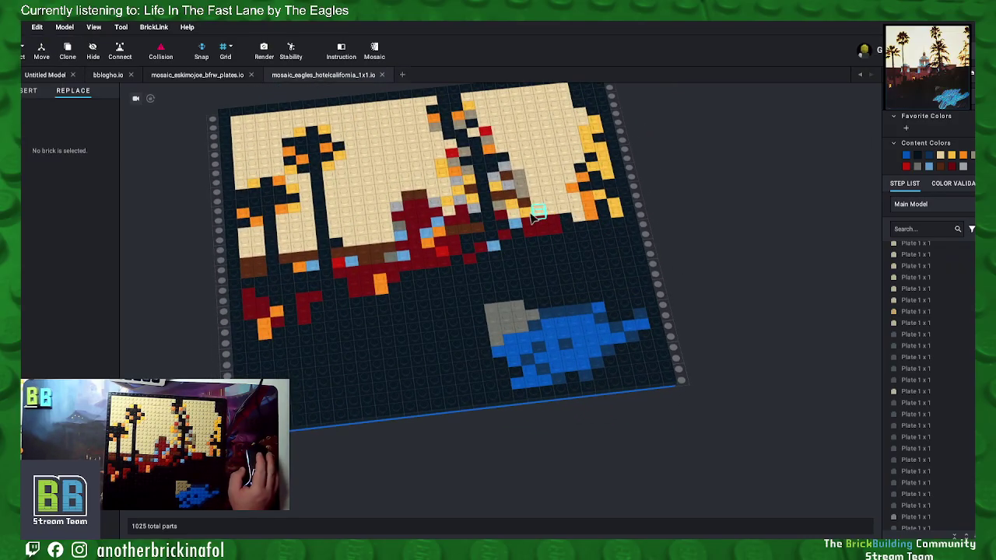
# Step: Review the model's parts list for the quantity and price of 1 x 1 plates in each colour, then close it
pyautogui.click(67, 28)
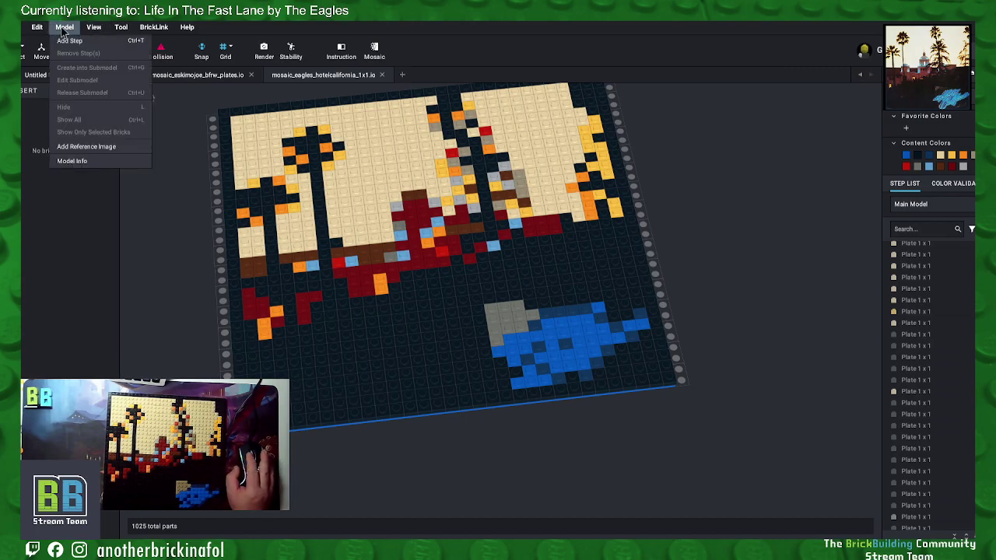
pyautogui.click(89, 165)
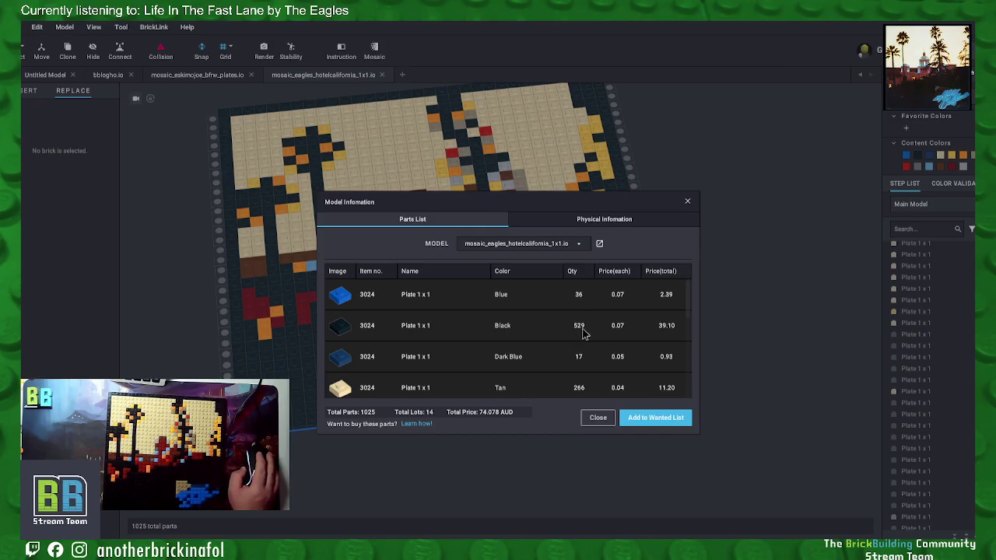
pyautogui.scroll(-2, 579, 362)
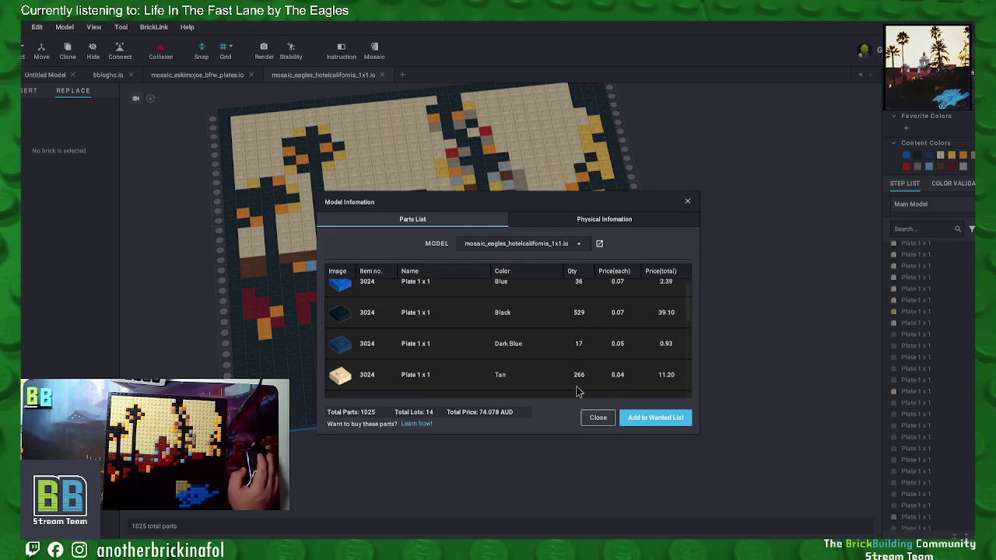
pyautogui.scroll(-3, 580, 360)
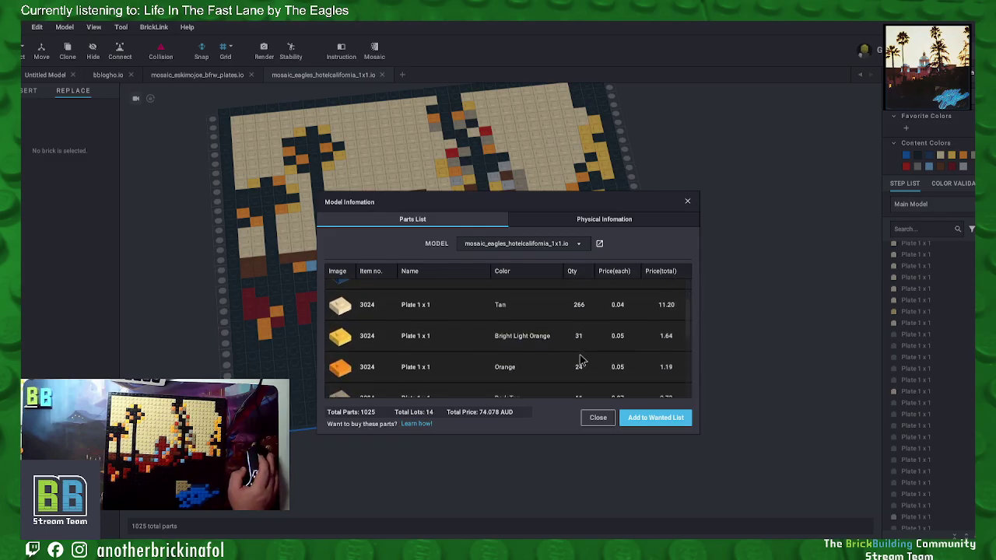
pyautogui.scroll(-4, 584, 315)
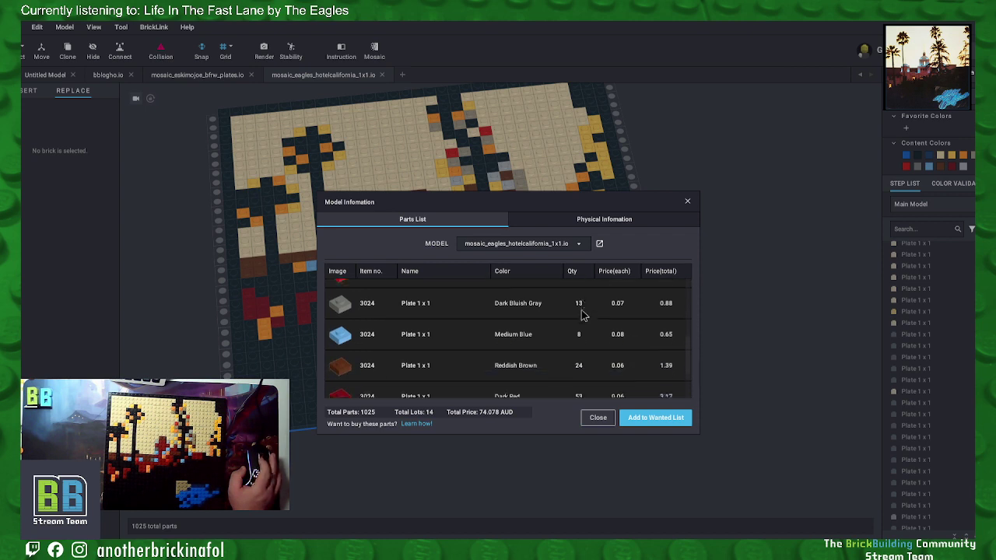
pyautogui.scroll(2, 584, 327)
pyautogui.scroll(2, 581, 328)
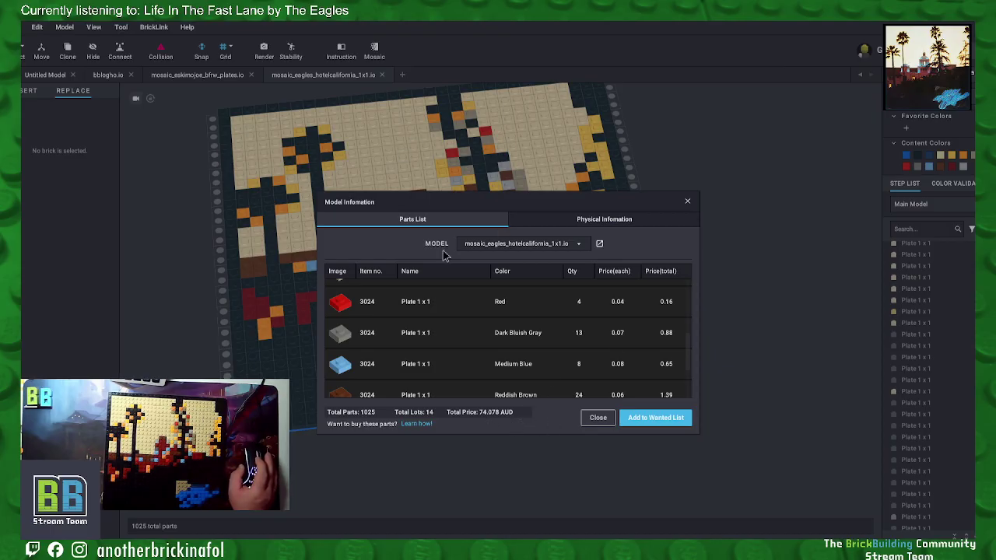
pyautogui.click(597, 417)
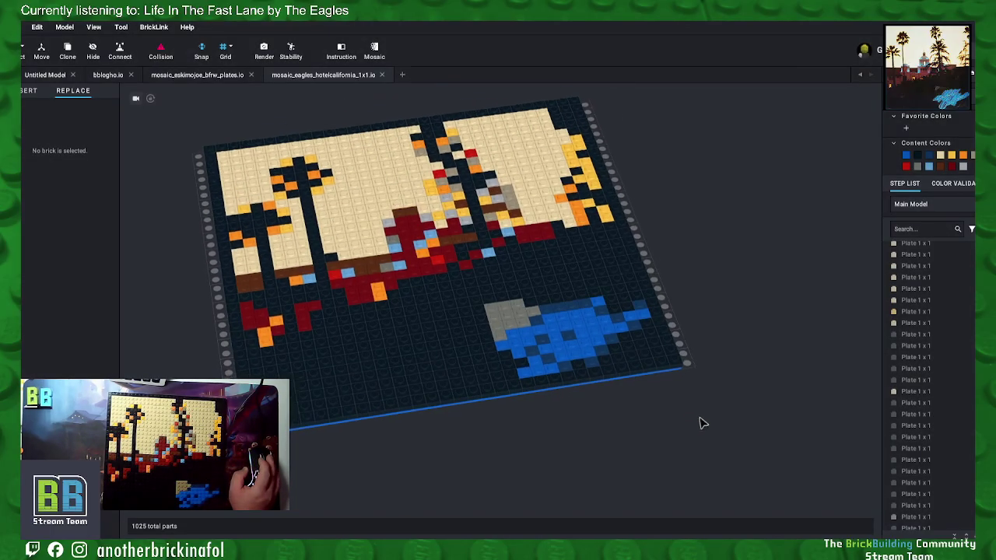
# Step: Inspect the underside of the mosaic and check the part details of the 32 x 32 baseplate
pyautogui.moveTo(700, 423); pyautogui.dragTo(695, 382, button='right')
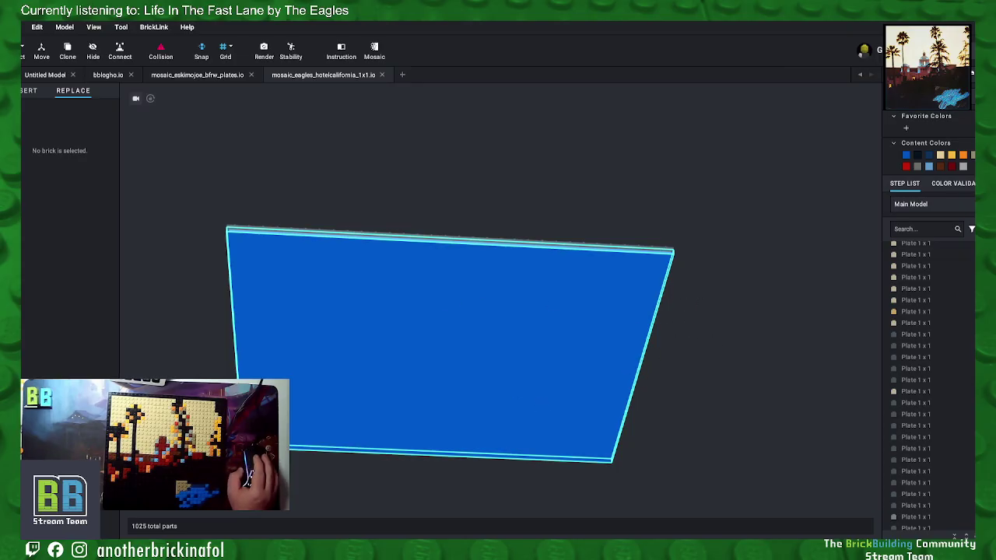
pyautogui.click(540, 417)
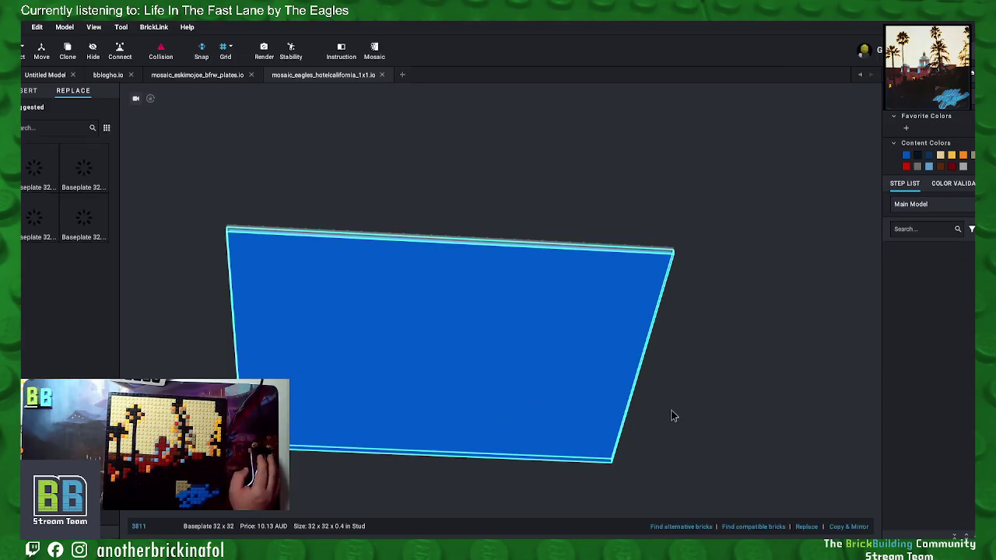
pyautogui.click(706, 382)
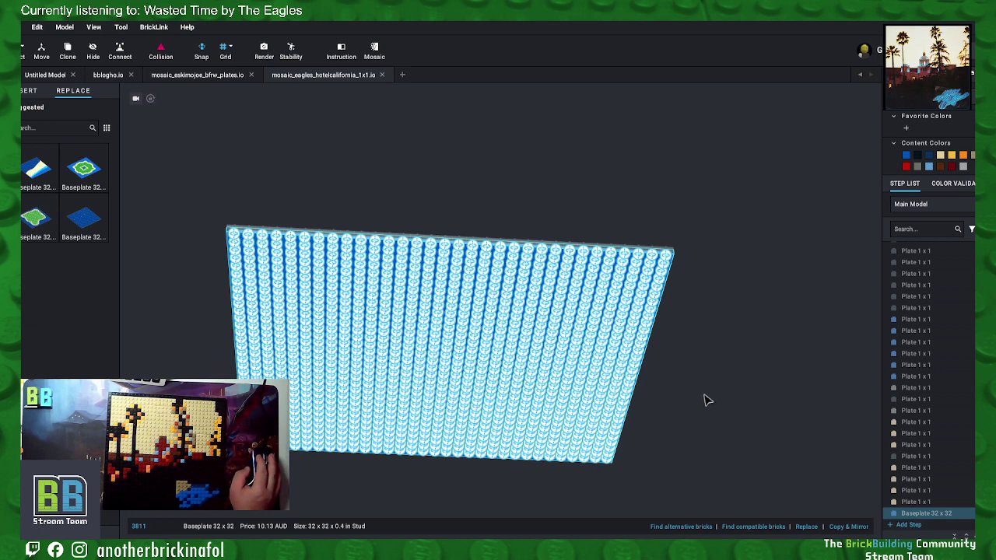
pyautogui.click(685, 375)
pyautogui.moveTo(702, 354); pyautogui.dragTo(697, 391, button='right')
# Step: Check the part details of individual black, dark blue and blue 1 x 1 plates around the lettering
pyautogui.click(623, 322)
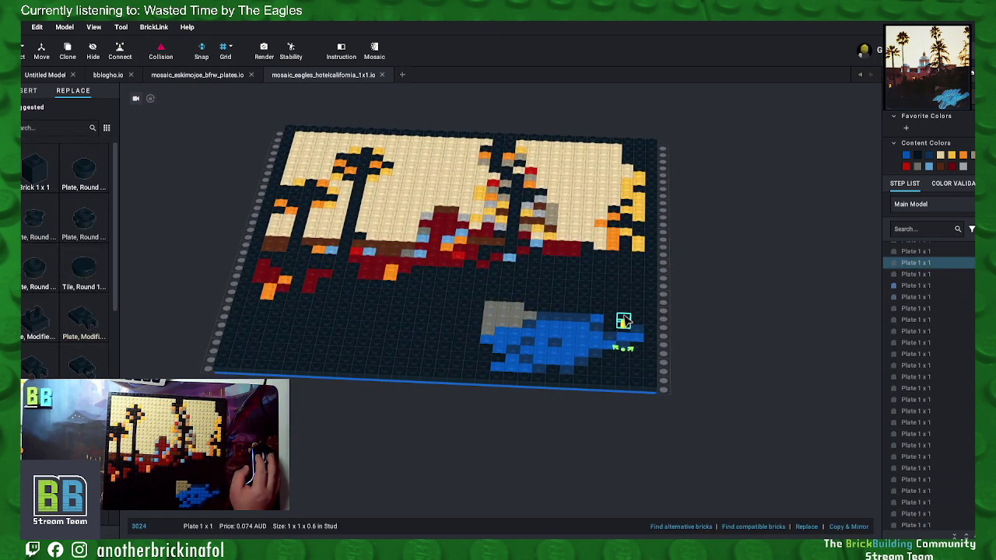
pyautogui.click(609, 337)
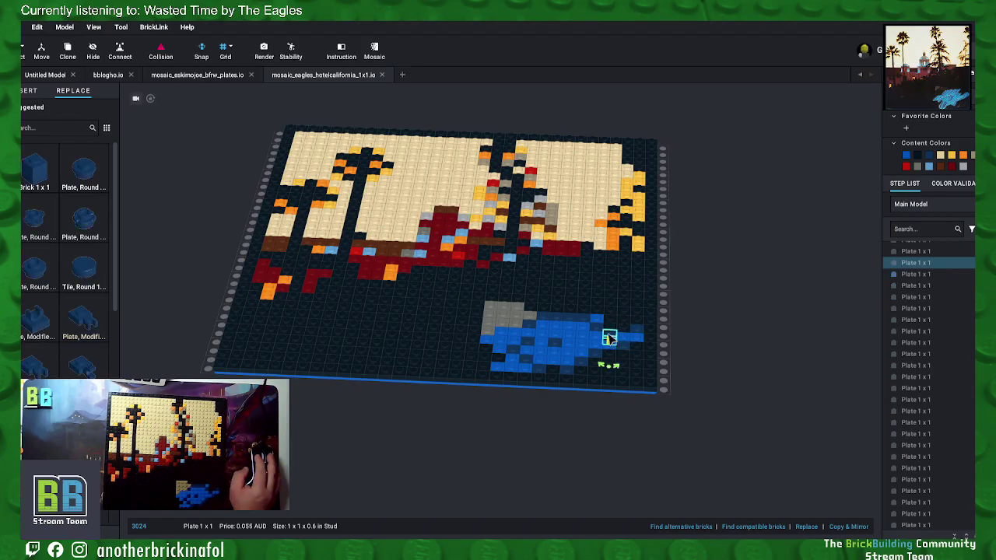
pyautogui.click(541, 345)
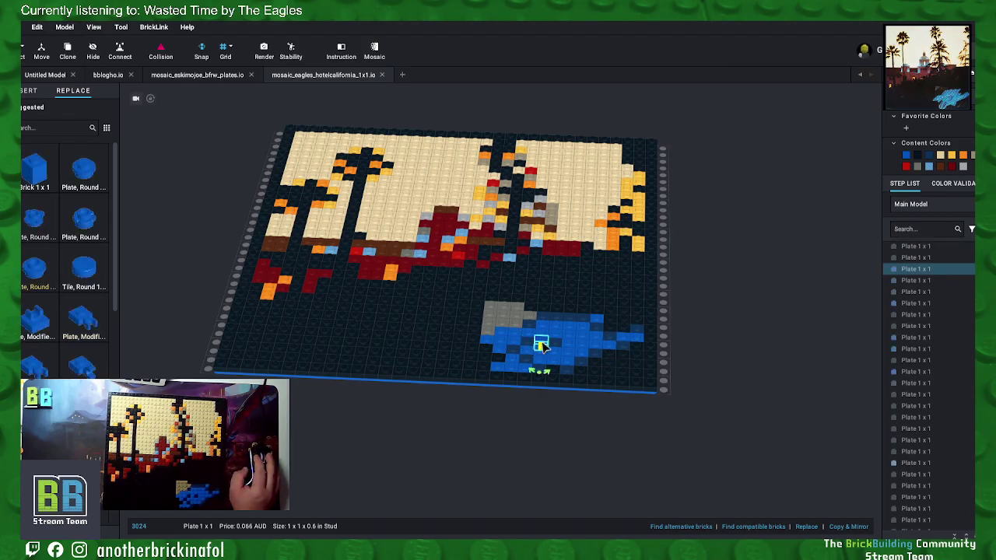
# Step: Check the part details of single black and dark red 1 x 1 plates between the lettering and the building, then clear the selection
pyautogui.click(464, 307)
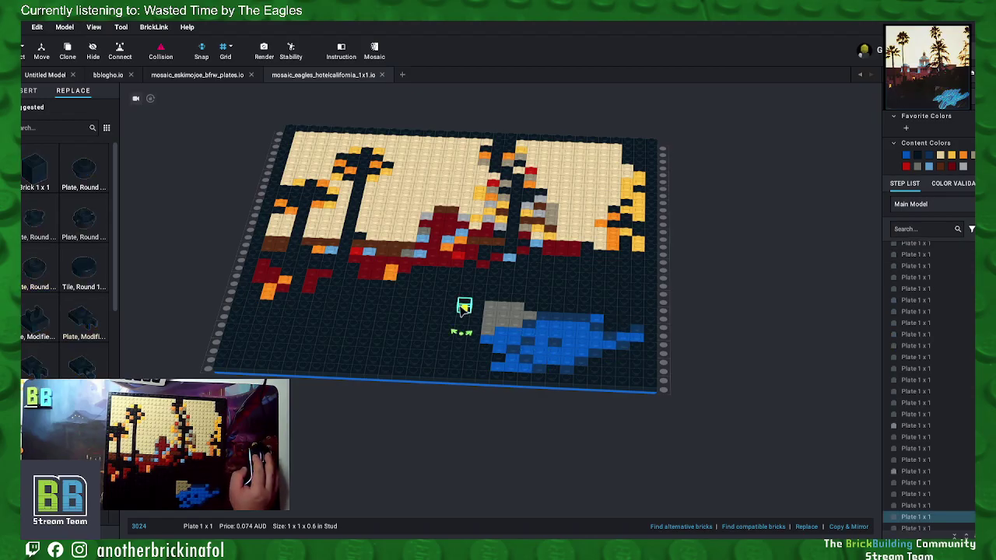
pyautogui.click(393, 265)
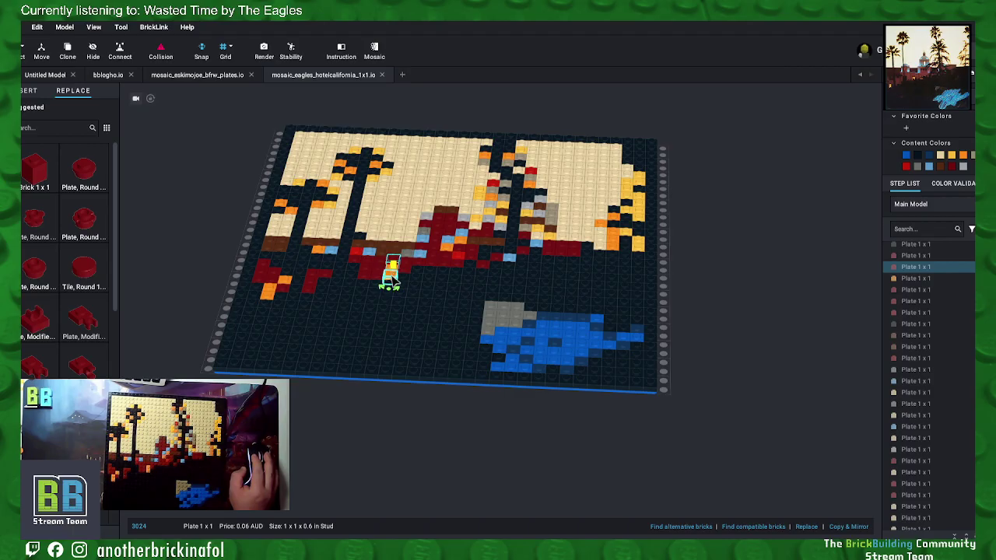
pyautogui.click(391, 278)
pyautogui.click(751, 265)
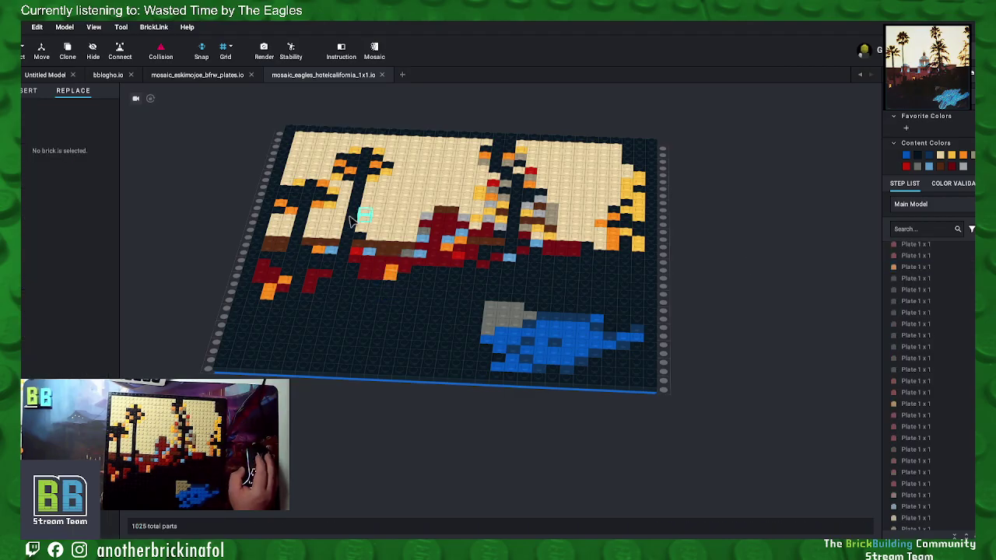
# Step: Merge three grey 1 x 1 plates at the lower-left corner of the grey patch beside the blue lettering into one corner plate
pyautogui.scroll(2, 289, 217)
pyautogui.scroll(3, 290, 218)
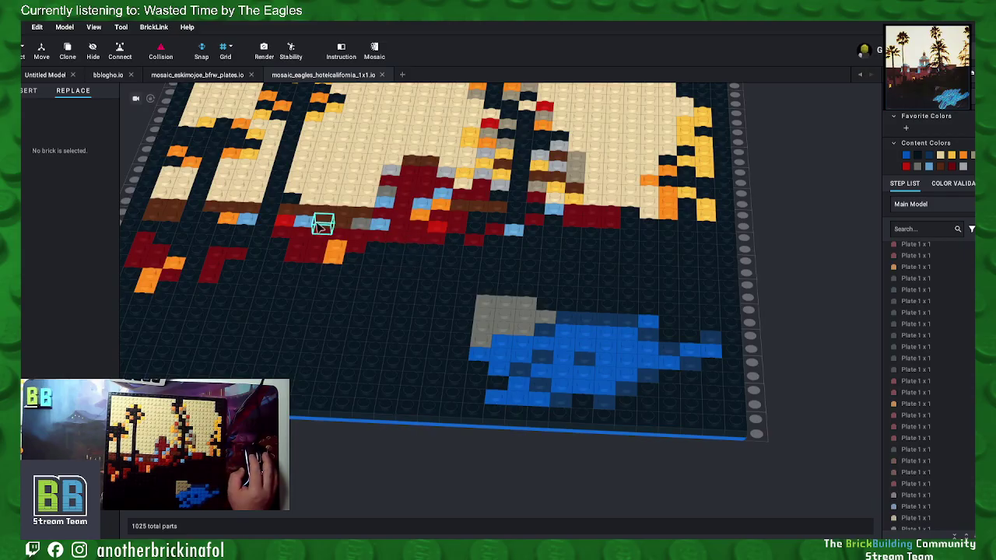
pyautogui.scroll(-2, 393, 257)
pyautogui.moveTo(396, 255); pyautogui.dragTo(474, 295, button='middle')
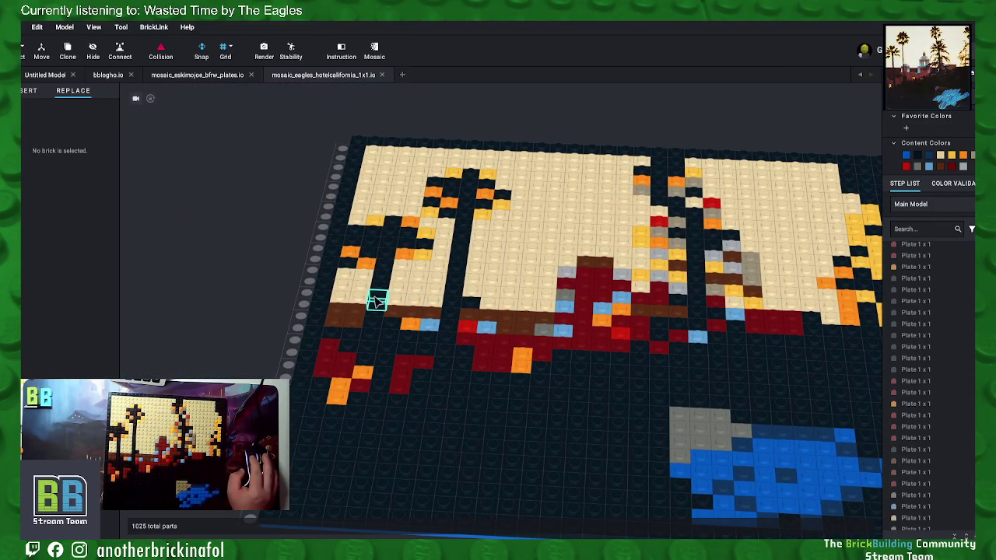
pyautogui.scroll(2, 737, 422)
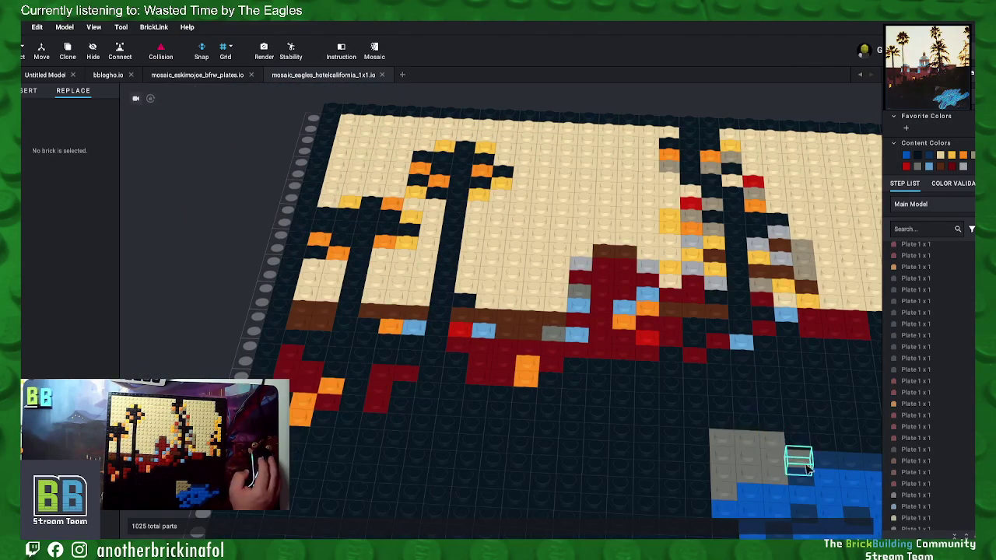
pyautogui.moveTo(809, 461); pyautogui.dragTo(755, 446, button='middle')
pyautogui.scroll(1, 723, 448)
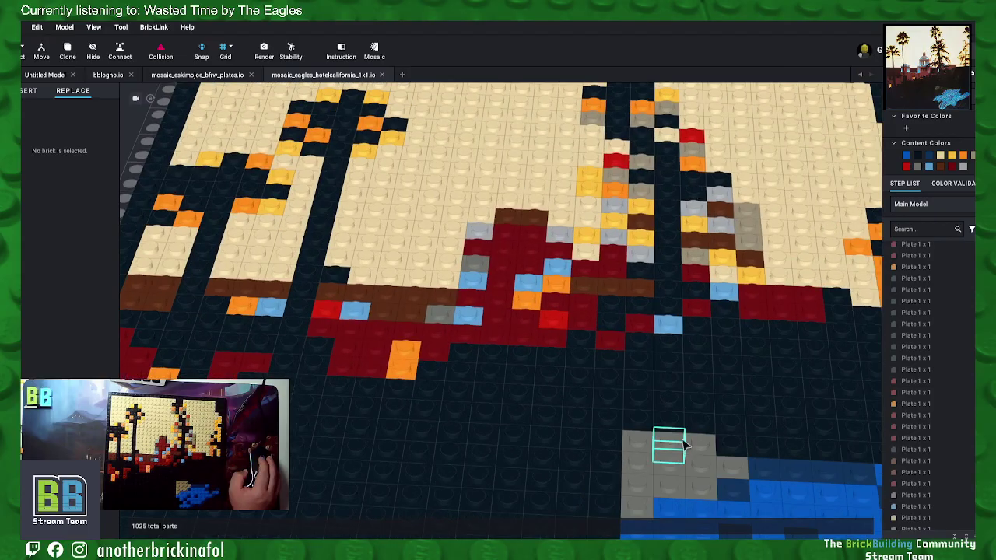
pyautogui.click(640, 498)
pyautogui.keyDown('ctrl'); pyautogui.click(666, 490); pyautogui.keyUp('ctrl')
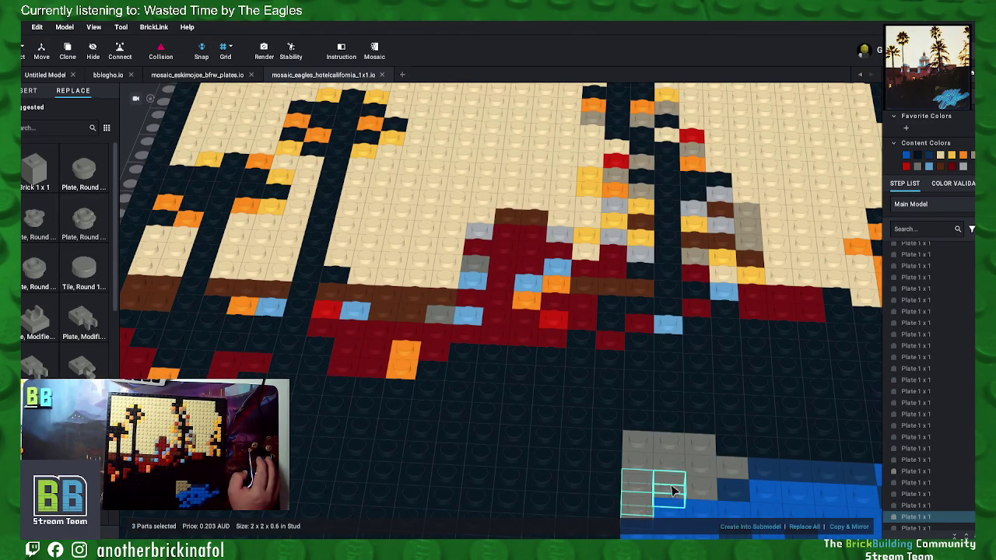
pyautogui.rightClick(672, 488)
pyautogui.click(700, 415)
# Step: Merge three grey 1 x 1 plates at the right end of the grey patch into a 2 x 2 corner plate
pyautogui.click(709, 486)
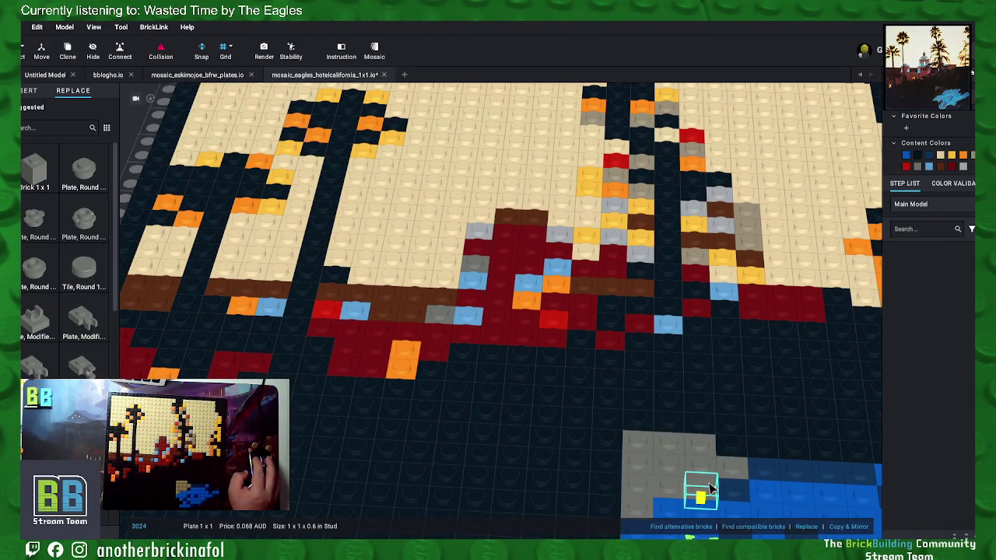
pyautogui.keyDown('ctrl'); pyautogui.click(709, 469); pyautogui.keyUp('ctrl')
pyautogui.keyDown('ctrl'); pyautogui.click(728, 471); pyautogui.keyUp('ctrl')
pyautogui.rightClick(733, 470)
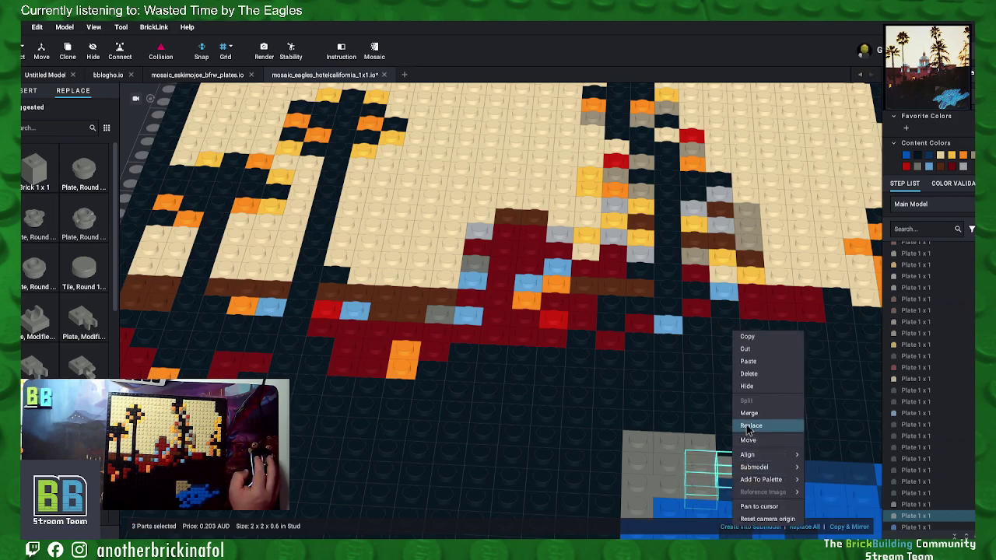
pyautogui.click(758, 417)
# Step: Merge the grey patch's three upper-middle plates into a 2 x 2 corner plate and its two remaining upper-left plates into one plate
pyautogui.click(700, 445)
pyautogui.keyDown('ctrl'); pyautogui.click(663, 449); pyautogui.keyUp('ctrl')
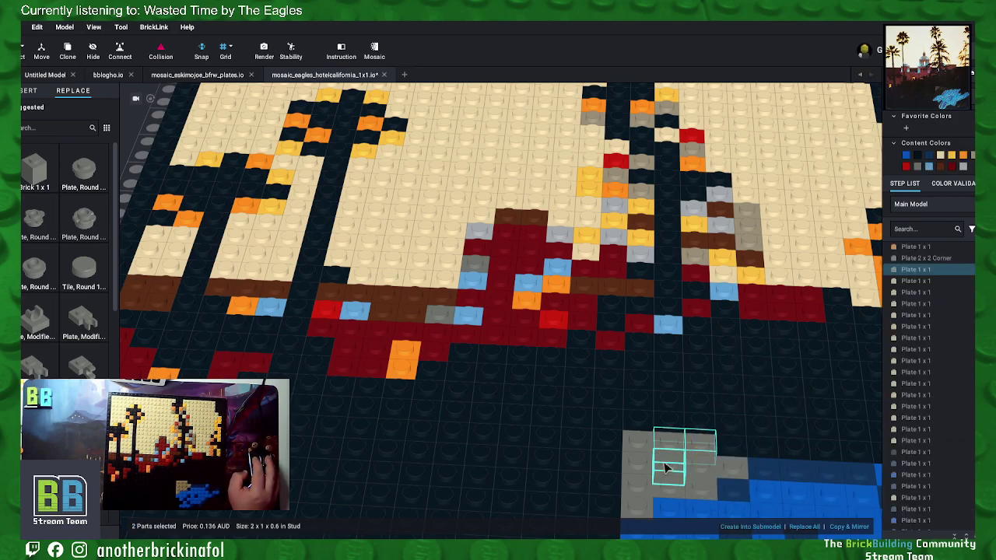
pyautogui.rightClick(665, 467)
pyautogui.click(674, 414)
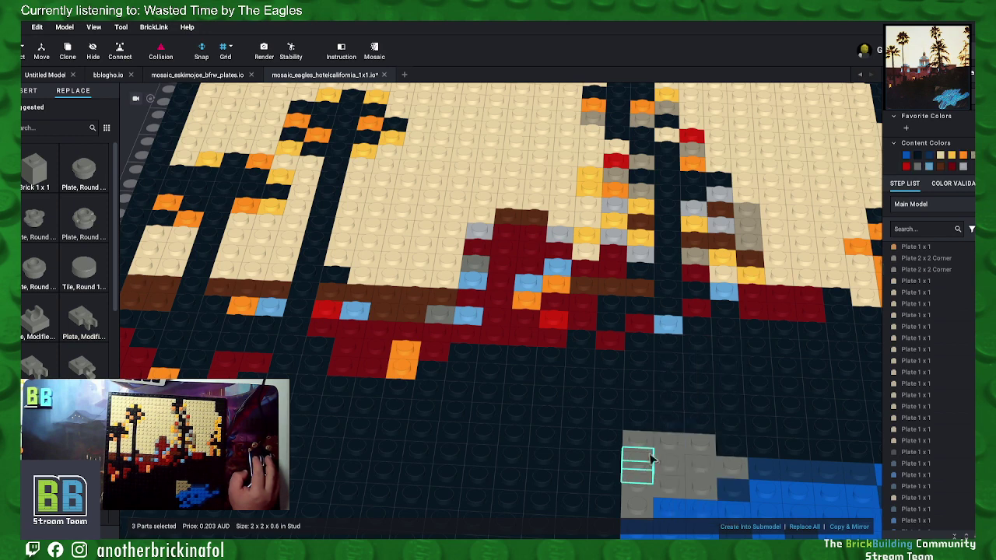
pyautogui.click(649, 458)
pyautogui.keyDown('ctrl'); pyautogui.click(645, 446); pyautogui.keyUp('ctrl')
pyautogui.rightClick(645, 446)
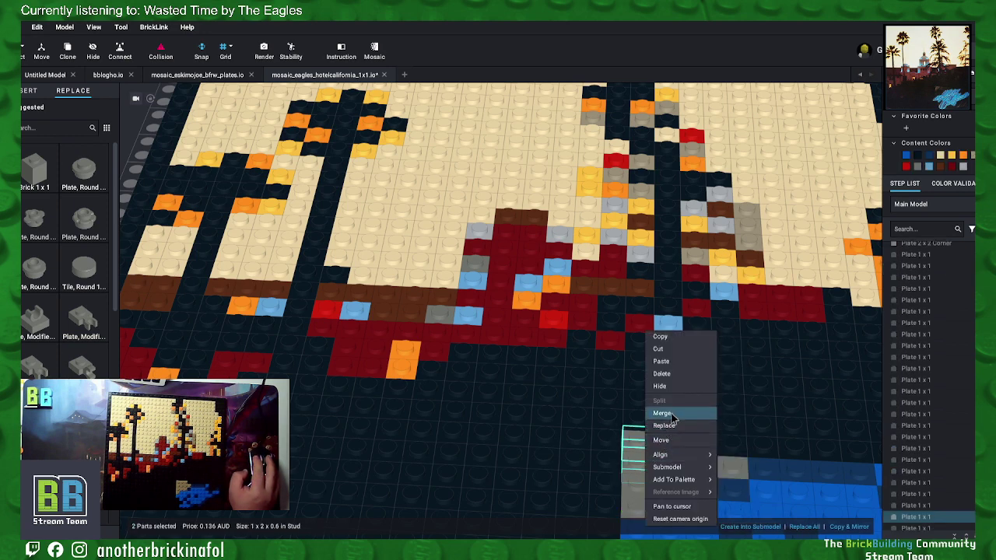
pyautogui.click(672, 414)
# Step: Merge the vertical column of three grey-tan 1 x 1 plates right of the central palm trunk into a 1 x 3 plate
pyautogui.click(746, 227)
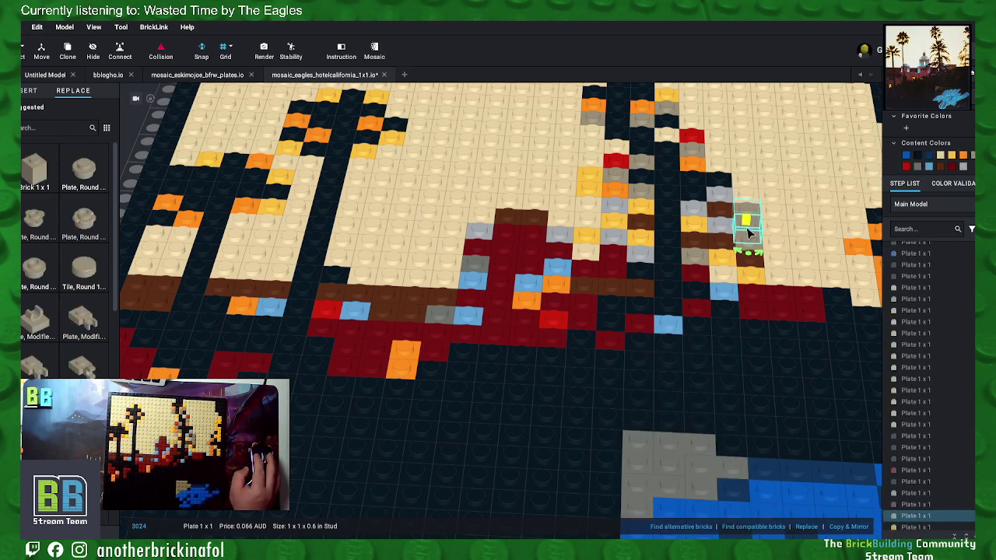
pyautogui.keyDown('ctrl'); pyautogui.click(748, 231); pyautogui.keyUp('ctrl')
pyautogui.keyDown('ctrl'); pyautogui.click(750, 241); pyautogui.keyUp('ctrl')
pyautogui.rightClick(751, 241)
pyautogui.click(760, 324)
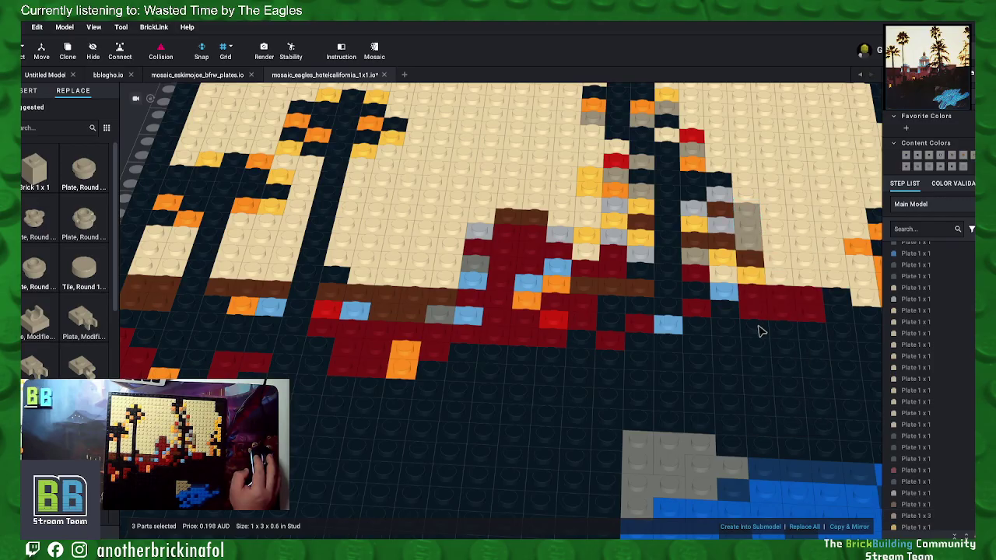
# Step: Examine the yellow and orange palm foliage along the mosaic's right edge for adjoining plates of the same colour
pyautogui.moveTo(445, 302); pyautogui.dragTo(494, 436, button='middle')
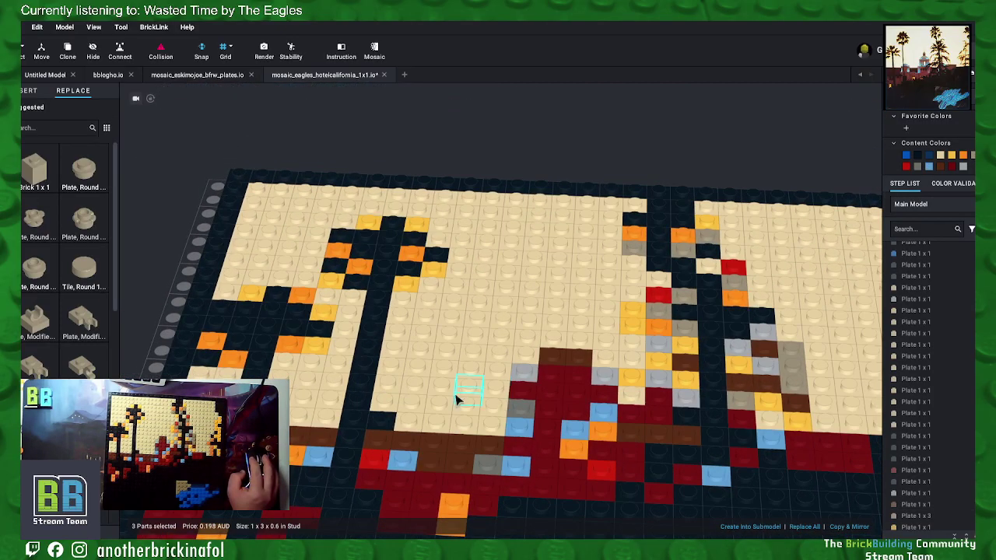
pyautogui.moveTo(458, 399); pyautogui.dragTo(640, 326, button='middle')
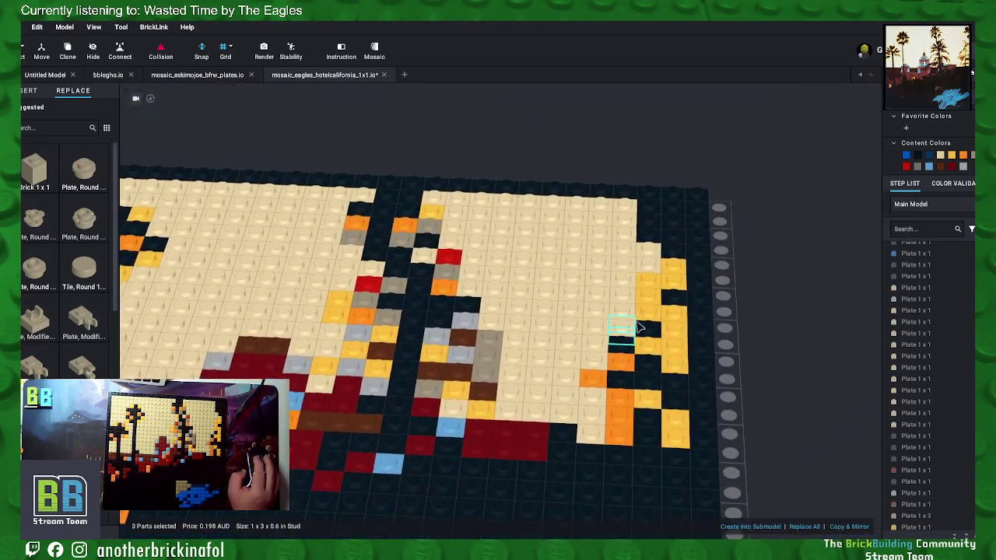
pyautogui.scroll(2, 641, 327)
pyautogui.moveTo(685, 372); pyautogui.dragTo(659, 343, button='middle')
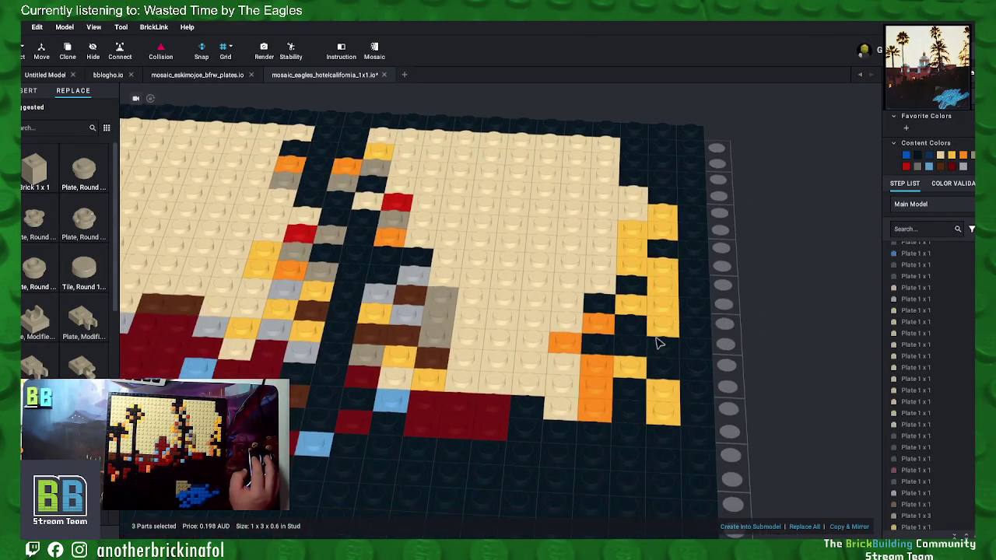
pyautogui.moveTo(659, 343); pyautogui.dragTo(692, 337, button='right')
pyautogui.moveTo(780, 261); pyautogui.dragTo(756, 319, button='middle')
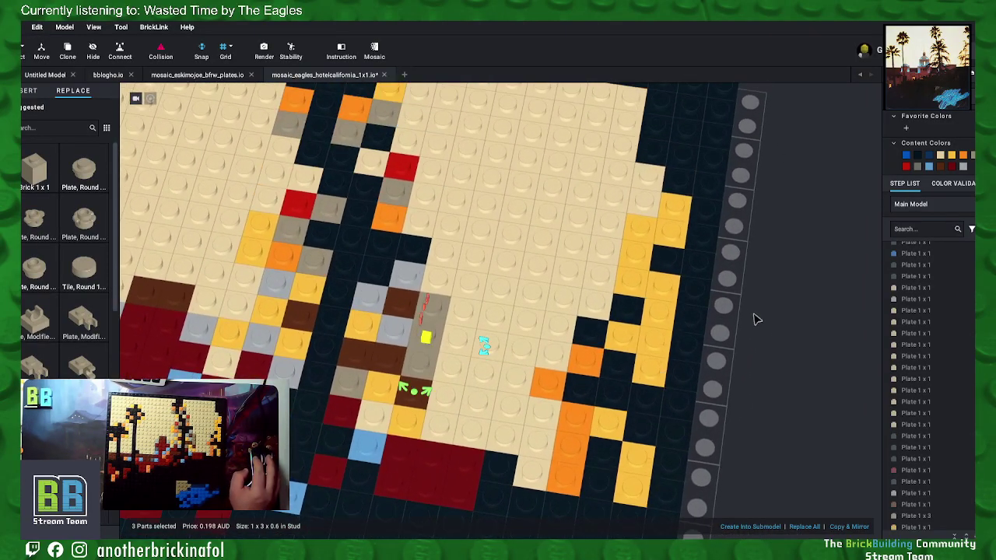
pyautogui.moveTo(756, 319); pyautogui.dragTo(763, 311, button='right')
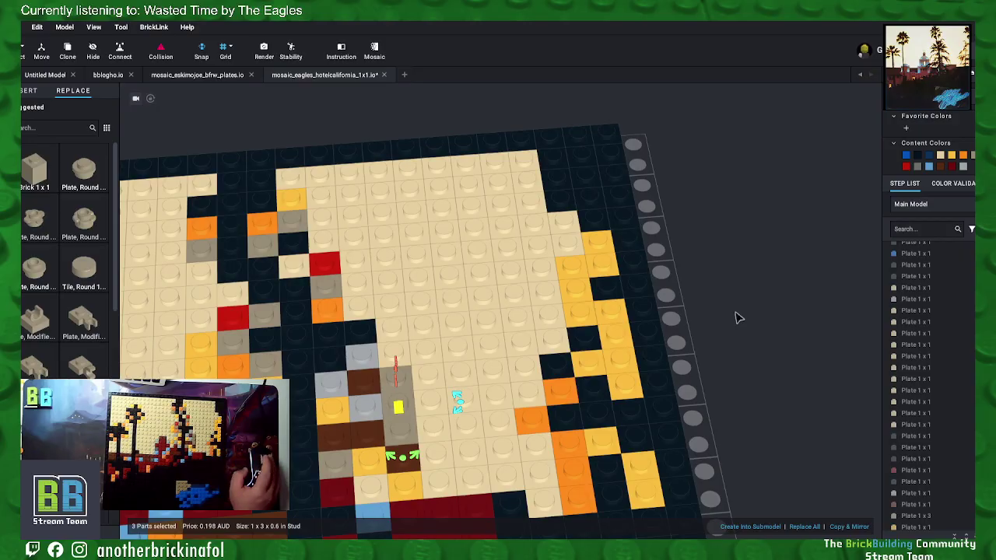
pyautogui.moveTo(723, 272)
pyautogui.mouseDown(button='right')
pyautogui.moveTo(703, 269)
pyautogui.moveTo(703, 251)
pyautogui.moveTo(736, 275)
pyautogui.moveTo(738, 262)
pyautogui.moveTo(717, 277)
pyautogui.mouseUp(button='right')
pyautogui.click(742, 292)
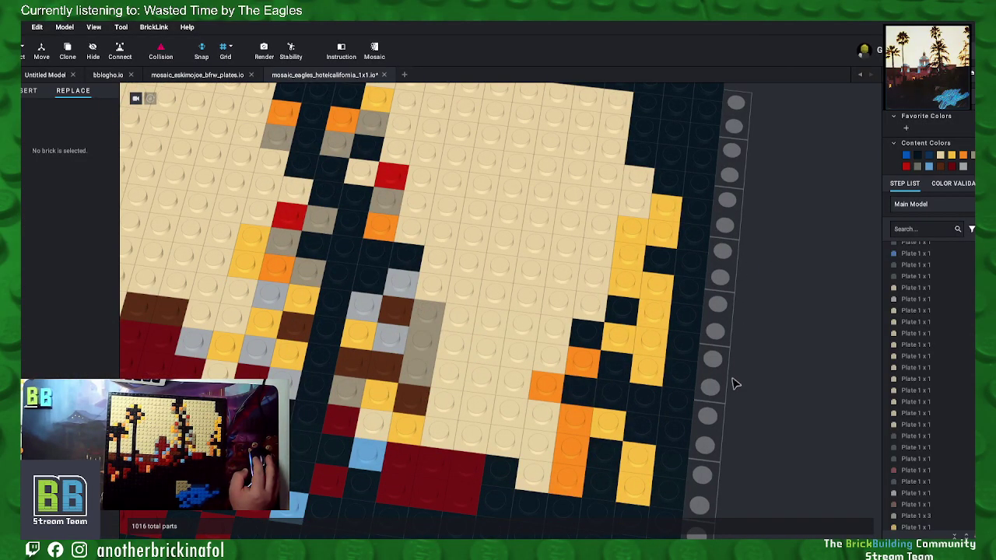
pyautogui.moveTo(703, 379); pyautogui.dragTo(749, 337, button='right')
pyautogui.scroll(-5, 750, 336)
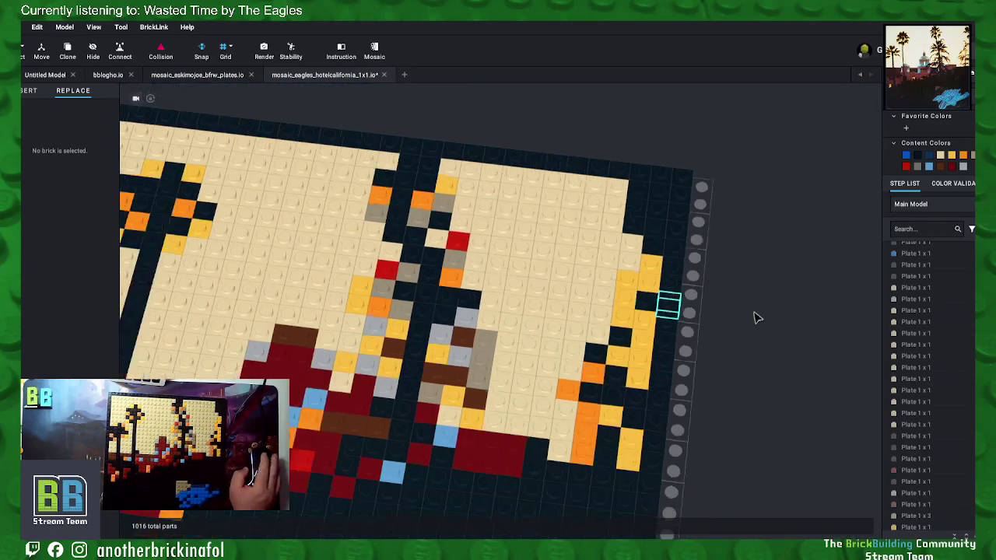
# Step: Merge the horizontal row of three brown 1 x 1 plates left of the central palm trunk into a 1 x 3 plate
pyautogui.moveTo(592, 333); pyautogui.dragTo(535, 317, button='right')
pyautogui.moveTo(522, 394); pyautogui.dragTo(511, 354, button='right')
pyautogui.click(525, 340)
pyautogui.keyDown('shift'); pyautogui.click(502, 340); pyautogui.keyUp('shift')
pyautogui.keyDown('shift'); pyautogui.click(549, 340); pyautogui.keyUp('shift')
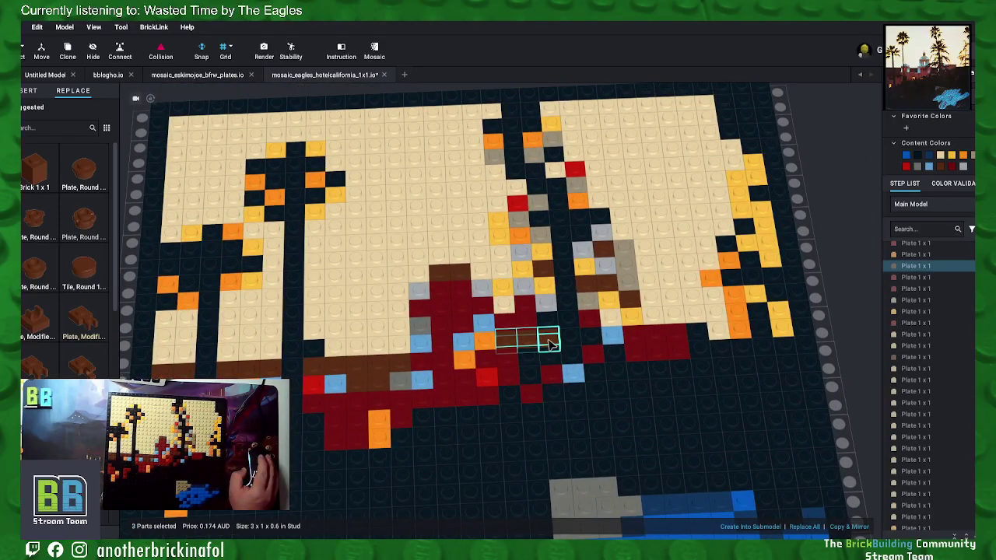
pyautogui.rightClick(548, 331)
pyautogui.click(564, 413)
# Step: Merge the three dark red 1 x 1 plates directly above the brown 1 x 3 plate into a 2 x 2 corner plate
pyautogui.scroll(4, 545, 315)
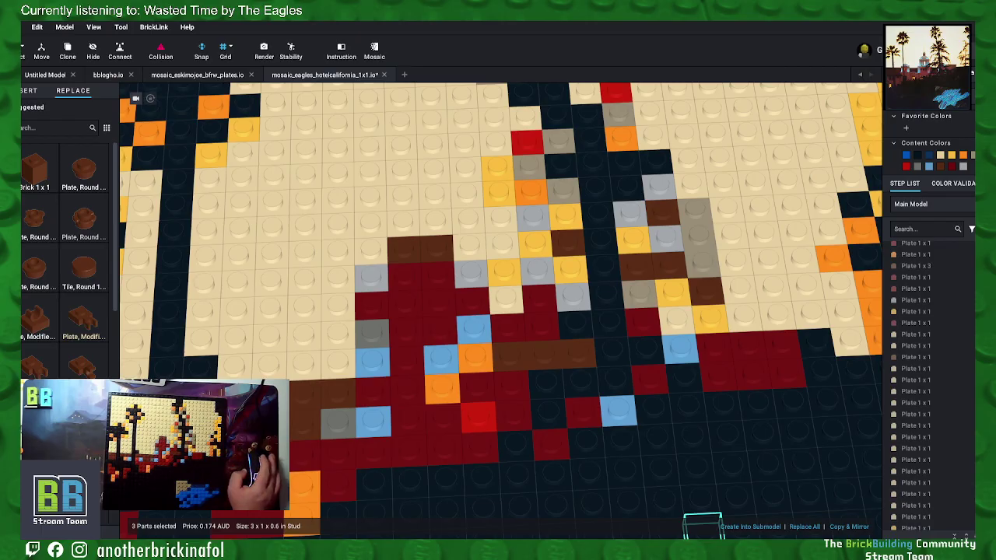
pyautogui.click(543, 311)
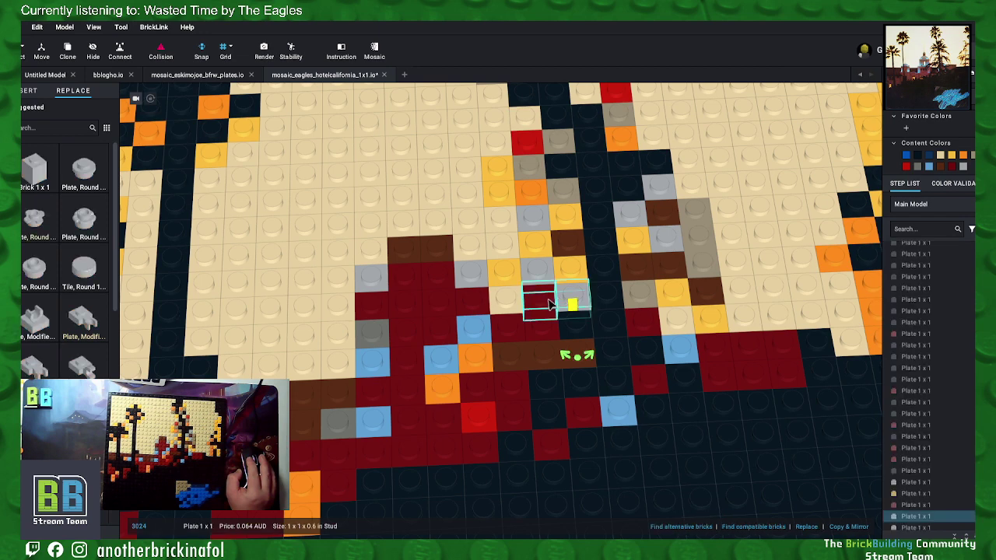
pyautogui.keyDown('ctrl'); pyautogui.click(507, 321); pyautogui.keyUp('ctrl')
pyautogui.keyDown('ctrl'); pyautogui.click(510, 333); pyautogui.keyUp('ctrl')
pyautogui.rightClick(513, 328)
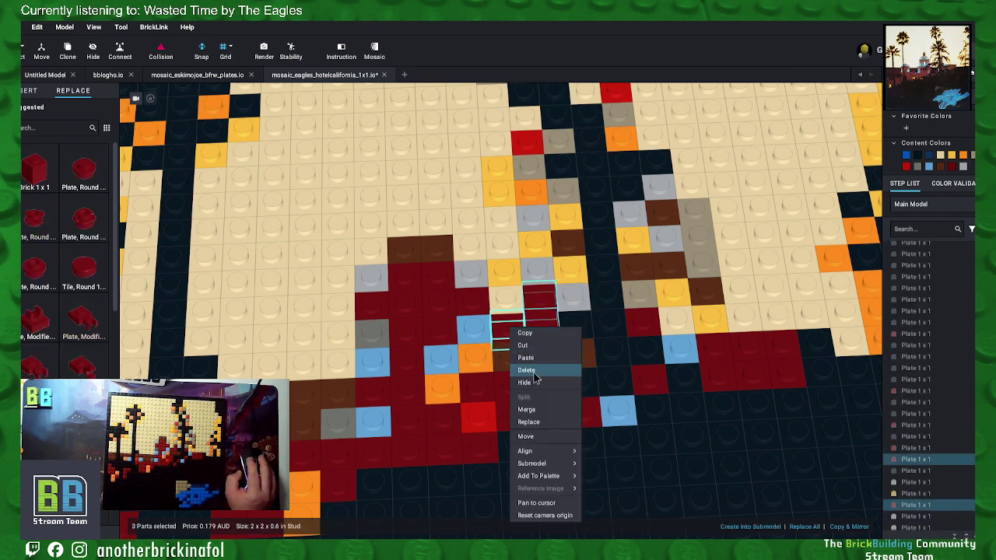
pyautogui.click(528, 409)
# Step: Merge the three L-shaped dark red 1 x 1 plates below the brown 1 x 3 plate into one corner plate
pyautogui.click(485, 389)
pyautogui.keyDown('ctrl'); pyautogui.click(505, 388); pyautogui.keyUp('ctrl')
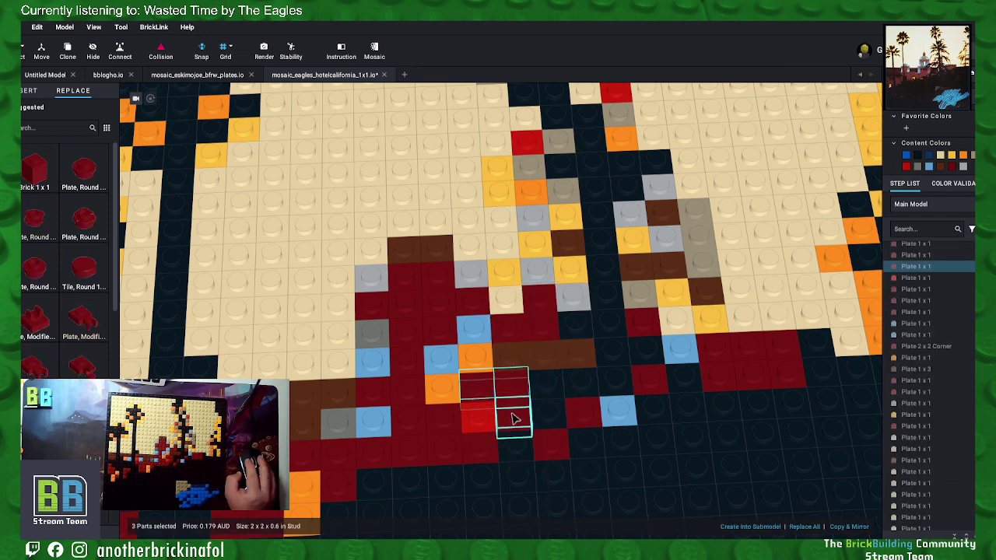
pyautogui.keyDown('ctrl'); pyautogui.click(512, 417); pyautogui.keyUp('ctrl')
pyautogui.rightClick(520, 420)
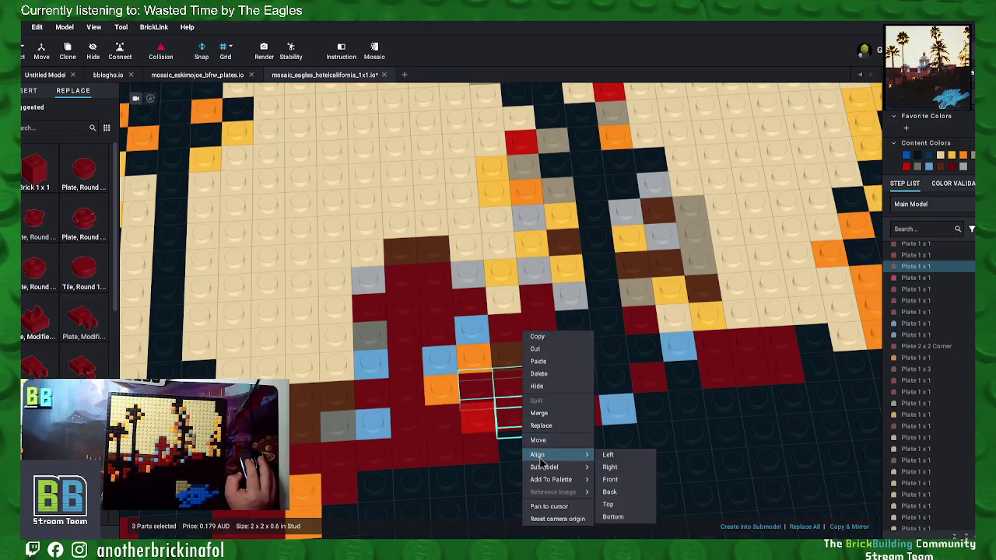
pyautogui.click(549, 425)
# Step: Merge the block of six dark red plates right of the central palm trunk into a 2 x 2 plate and a 1 x 2 plate
pyautogui.click(740, 348)
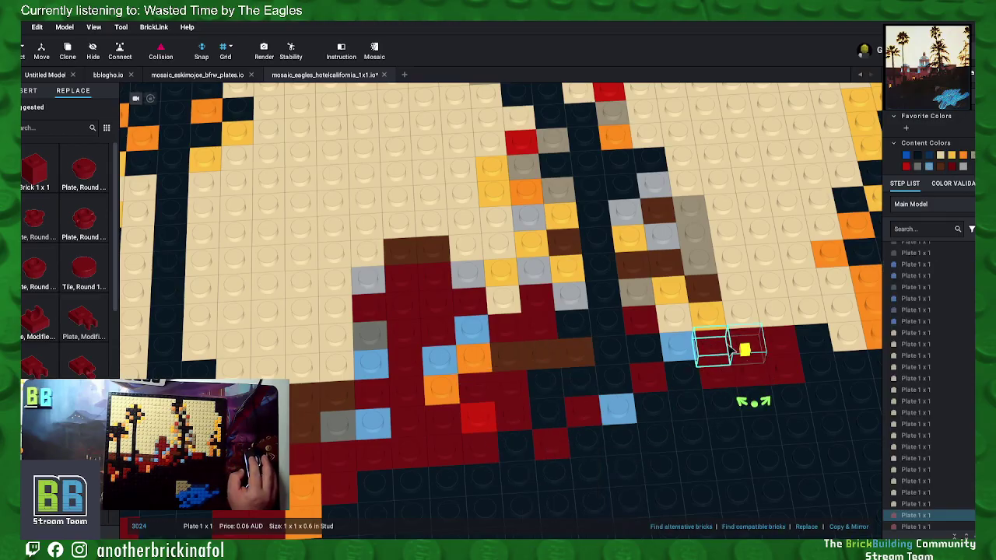
pyautogui.moveTo(720, 347)
pyautogui.mouseDown()
pyautogui.moveTo(759, 366)
pyautogui.moveTo(784, 348)
pyautogui.mouseUp()
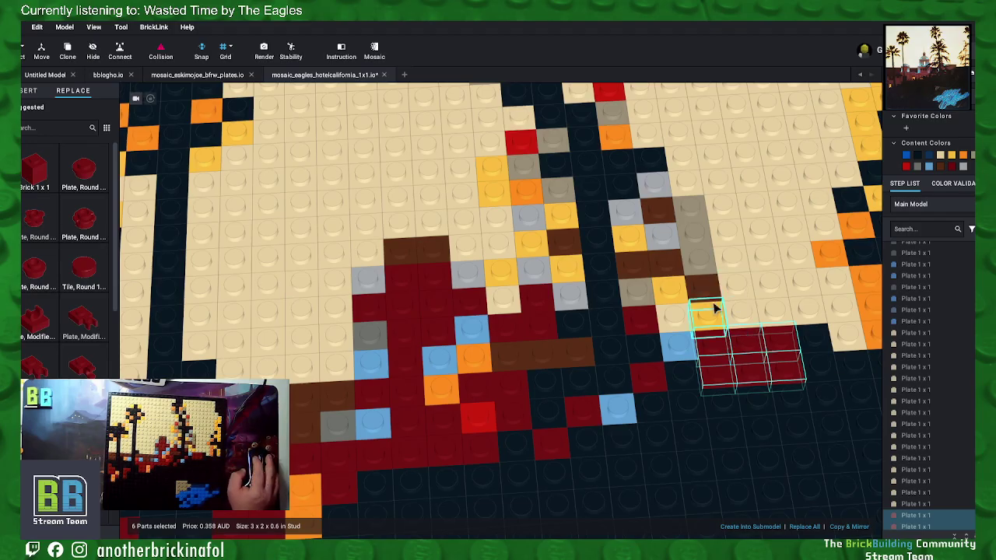
pyautogui.click(712, 346)
pyautogui.keyDown('ctrl'); pyautogui.click(747, 367); pyautogui.keyUp('ctrl')
pyautogui.keyDown('ctrl'); pyautogui.click(748, 339); pyautogui.keyUp('ctrl')
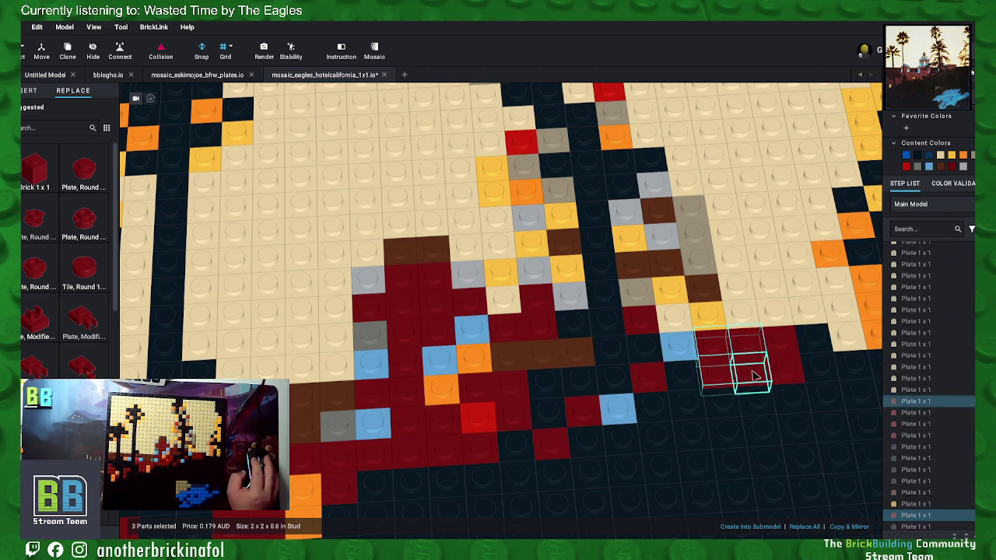
pyautogui.keyDown('ctrl'); pyautogui.click(780, 360); pyautogui.keyUp('ctrl')
pyautogui.rightClick(751, 366)
pyautogui.click(775, 412)
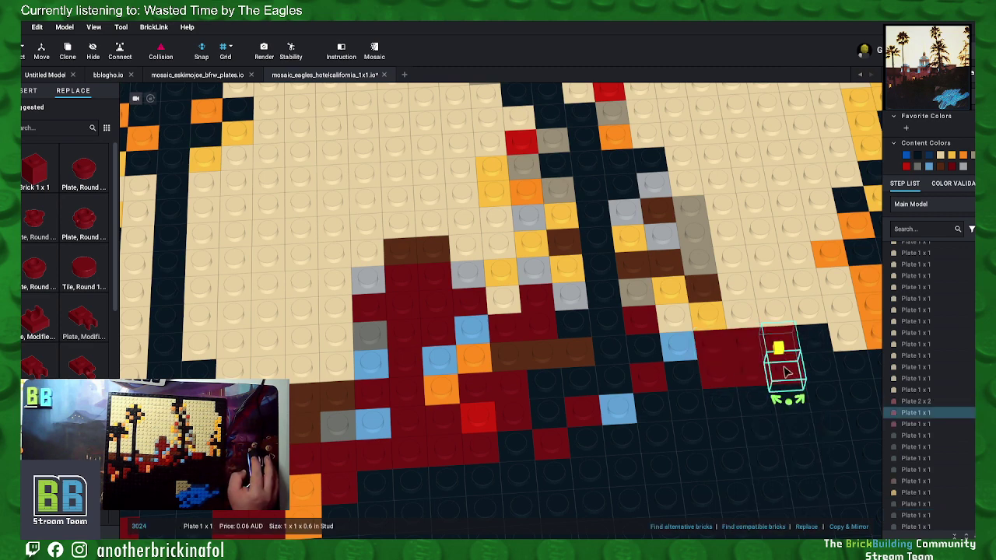
pyautogui.rightClick(782, 357)
pyautogui.click(802, 420)
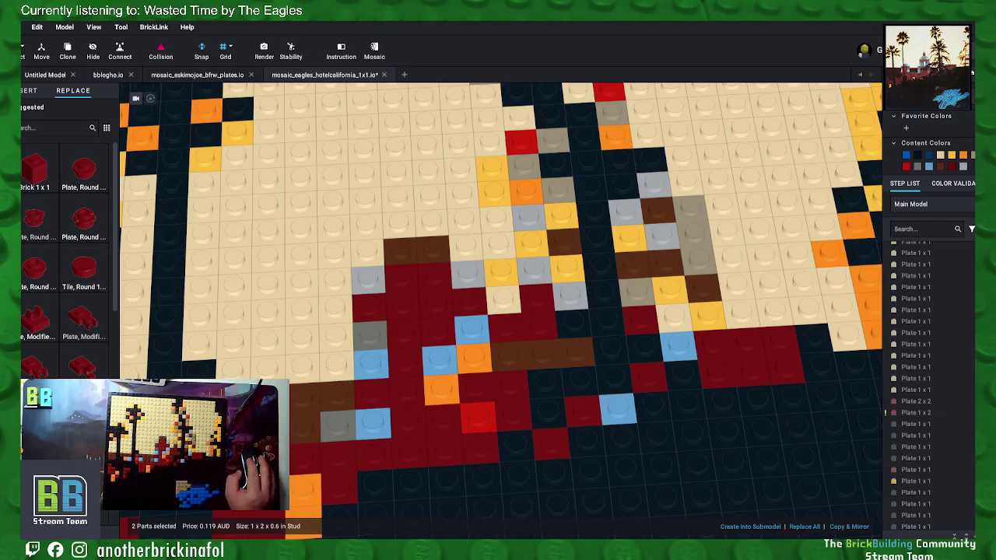
# Step: Merge the two dark red 1 x 1 plates directly below the building's brown roof pair into a 1 x 2 plate
pyautogui.click(516, 413)
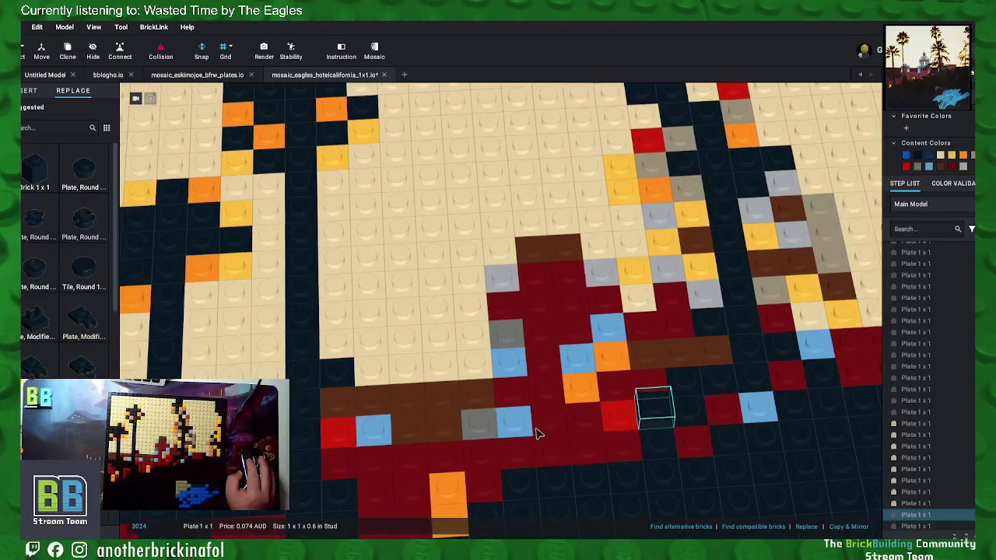
pyautogui.click(576, 286)
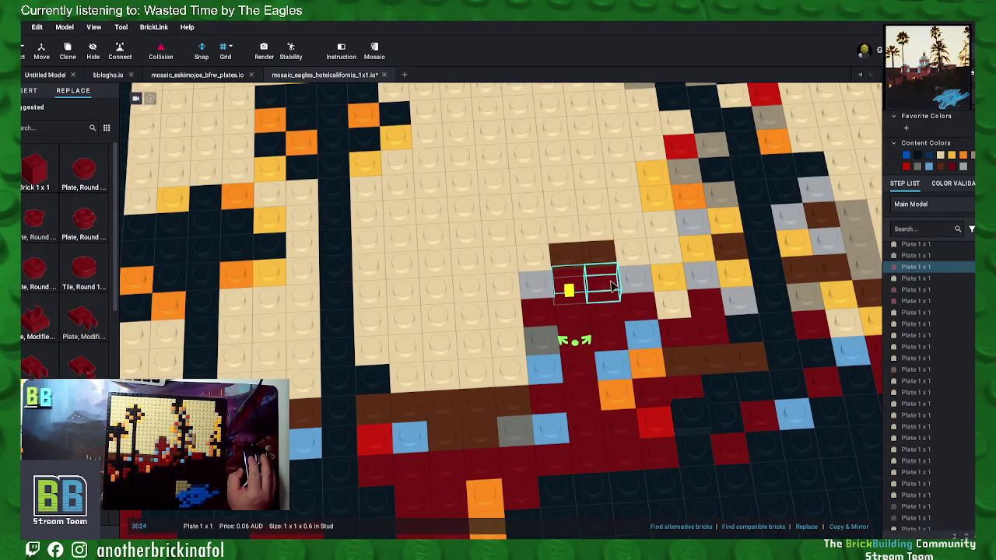
pyautogui.keyDown('ctrl'); pyautogui.click(613, 287); pyautogui.keyUp('ctrl')
pyautogui.rightClick(605, 282)
pyautogui.click(631, 367)
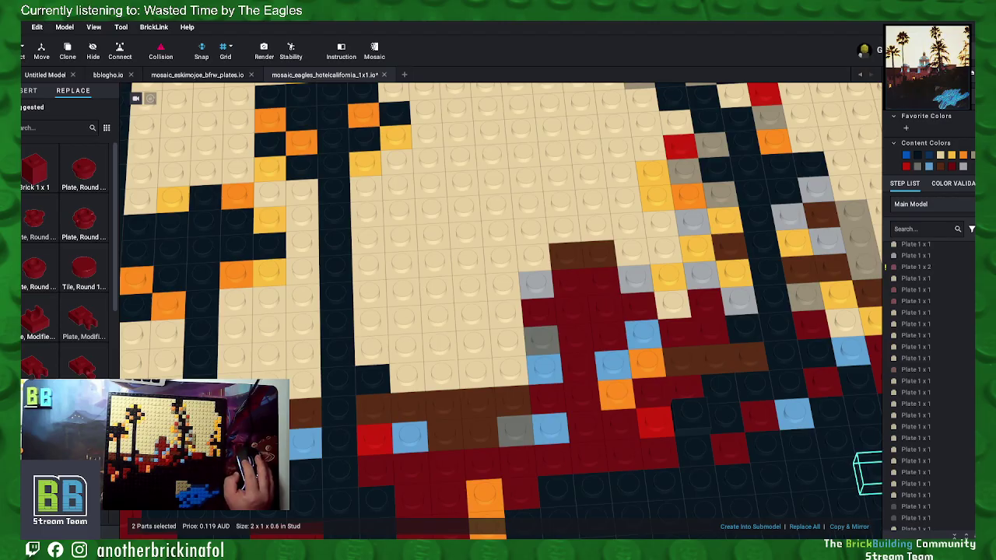
# Step: Merge the three L-shaped dark red 1 x 1 plates left of and below the bright red plate into a 2 x 2 corner plate
pyautogui.click(620, 424)
pyautogui.keyDown('ctrl'); pyautogui.click(623, 455); pyautogui.keyUp('ctrl')
pyautogui.keyDown('ctrl'); pyautogui.click(650, 458); pyautogui.keyUp('ctrl')
pyautogui.rightClick(659, 467)
pyautogui.moveTo(679, 467)
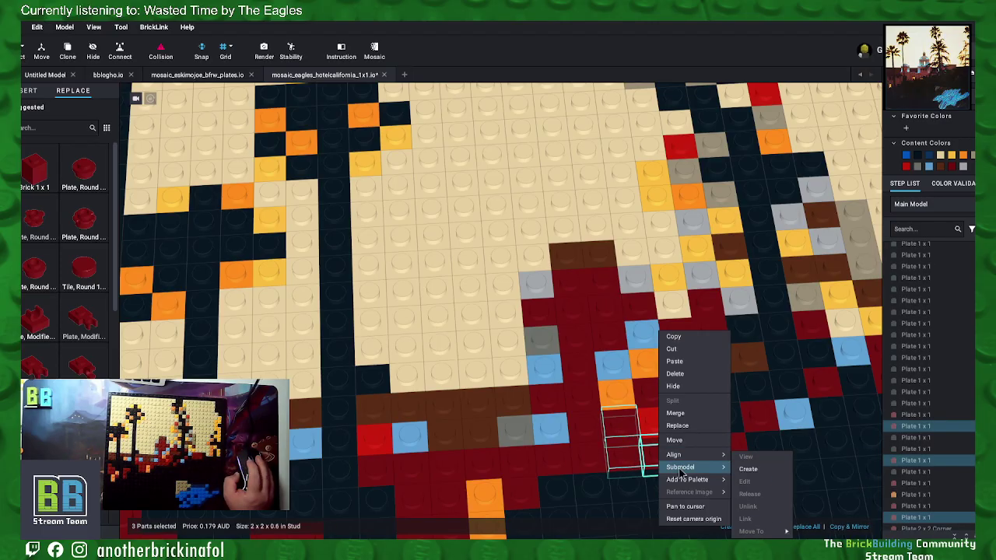
pyautogui.click(692, 413)
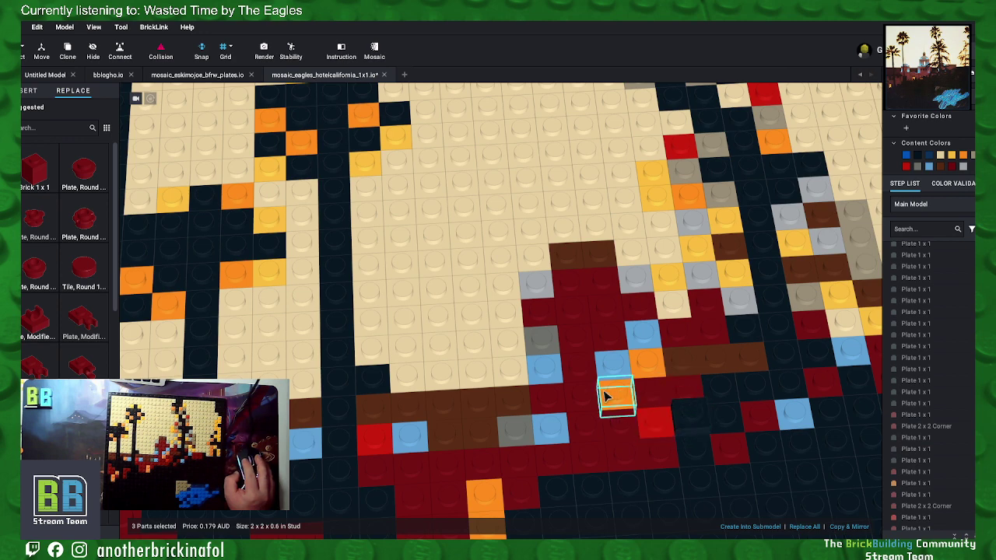
# Step: Merge the six dark red plates below the building's top 1 x 2 plate into two mirrored 2 x 2 corner plates
pyautogui.click(538, 313)
pyautogui.keyDown('ctrl'); pyautogui.click(575, 315); pyautogui.keyUp('ctrl')
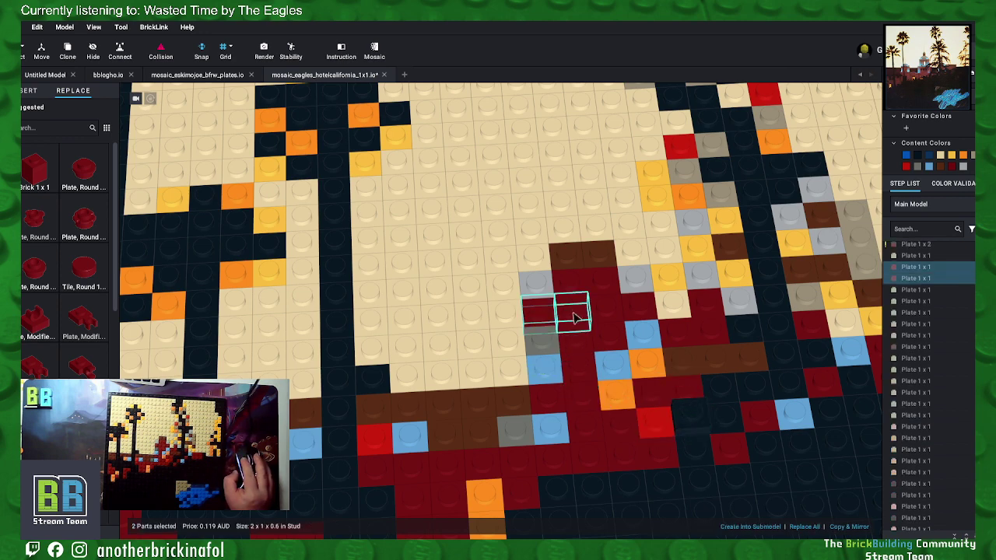
pyautogui.keyDown('ctrl'); pyautogui.click(579, 340); pyautogui.keyUp('ctrl')
pyautogui.rightClick(579, 331)
pyautogui.click(601, 412)
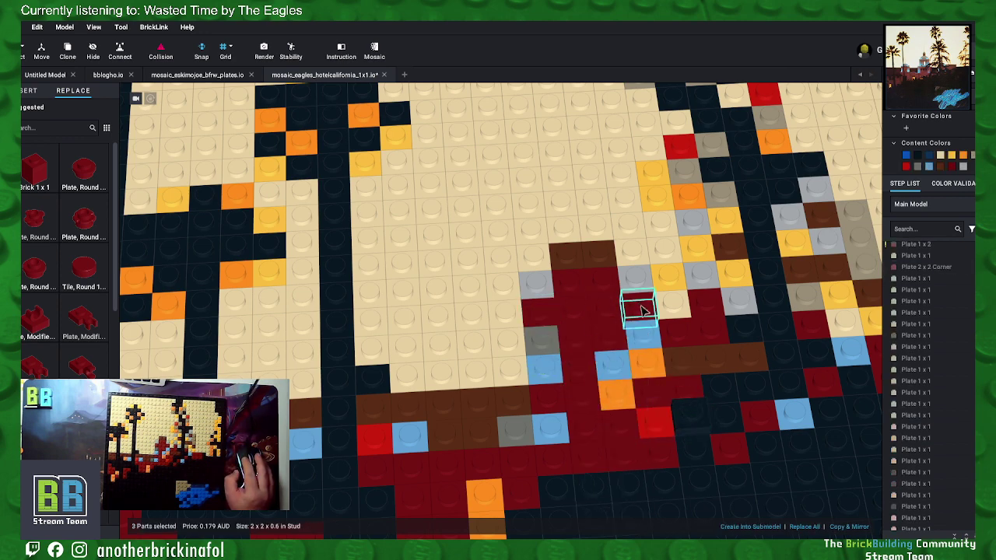
pyautogui.keyDown('ctrl'); pyautogui.click(605, 303); pyautogui.keyUp('ctrl')
pyautogui.keyDown('ctrl'); pyautogui.click(607, 339); pyautogui.keyUp('ctrl')
pyautogui.rightClick(615, 332)
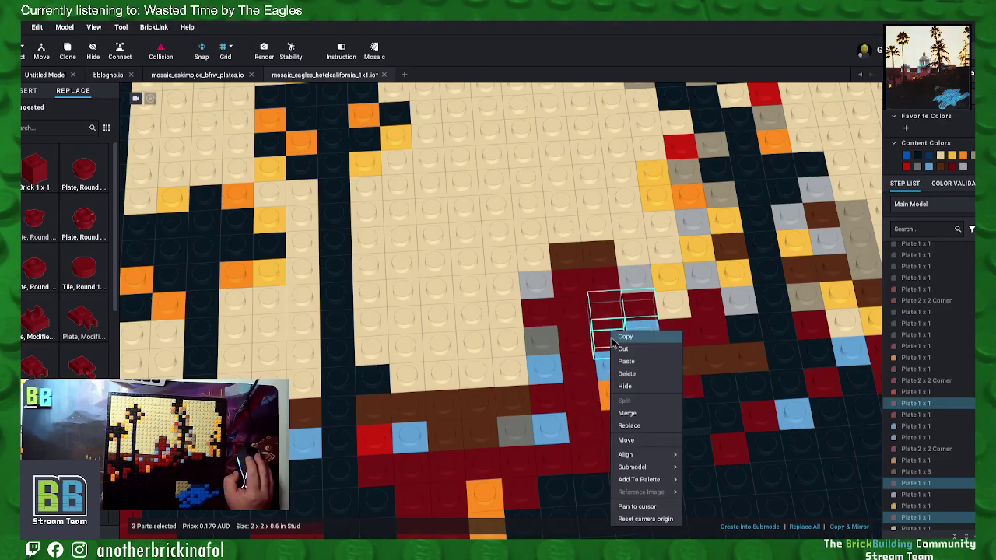
pyautogui.click(627, 413)
# Step: Merge the two L-shaped dark red groups above and below the lower light blue plate into 2 x 2 corner plates
pyautogui.click(582, 401)
pyautogui.keyDown('ctrl'); pyautogui.click(557, 407); pyautogui.keyUp('ctrl')
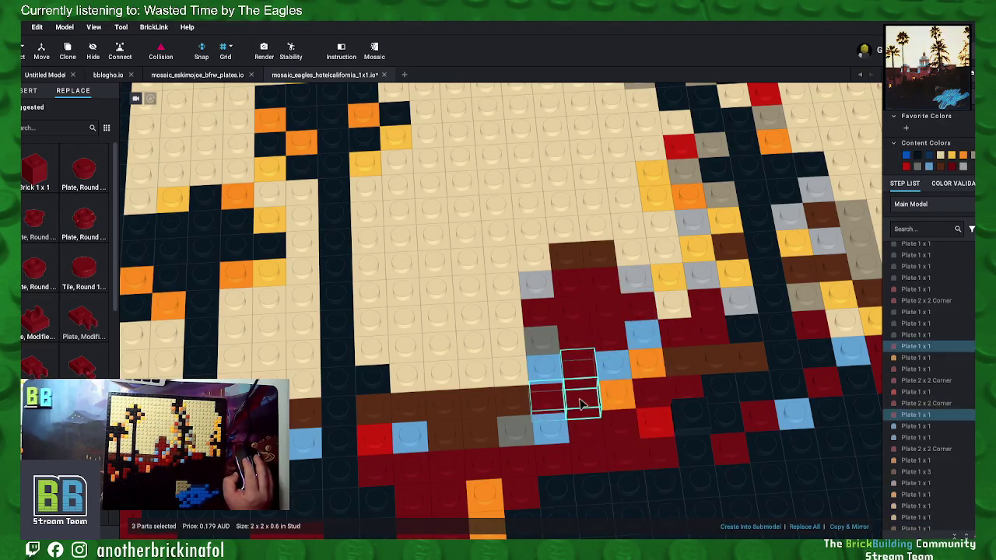
pyautogui.rightClick(584, 404)
pyautogui.click(612, 414)
pyautogui.click(583, 428)
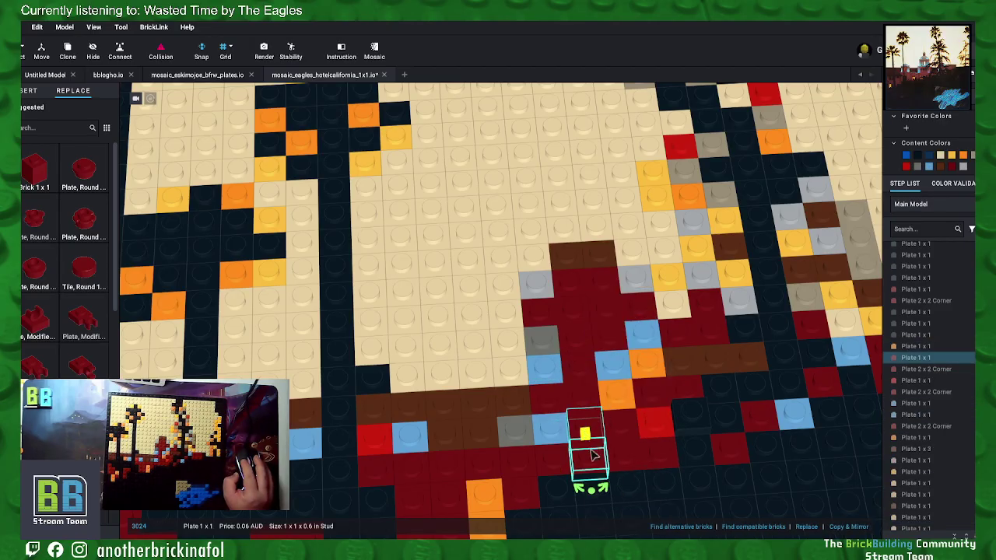
pyautogui.keyDown('ctrl'); pyautogui.click(591, 454); pyautogui.keyUp('ctrl')
pyautogui.rightClick(561, 465)
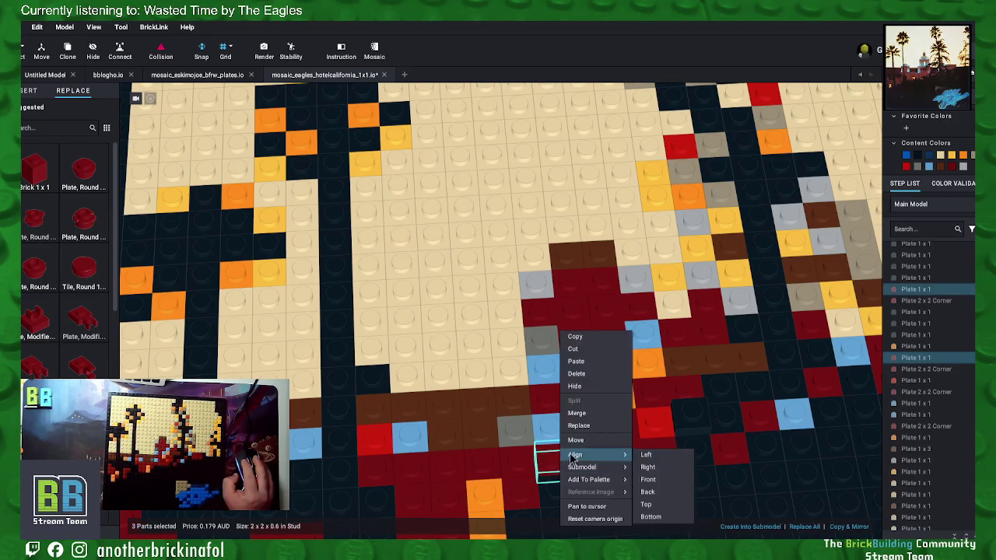
pyautogui.click(591, 412)
# Step: Merge the three dark red plates wrapping above and right of the orange pair into a 2 x 2 corner plate
pyautogui.click(517, 467)
pyautogui.keyDown('ctrl'); pyautogui.click(517, 467); pyautogui.keyUp('ctrl')
pyautogui.keyDown('ctrl'); pyautogui.click(483, 465); pyautogui.keyUp('ctrl')
pyautogui.rightClick(484, 465)
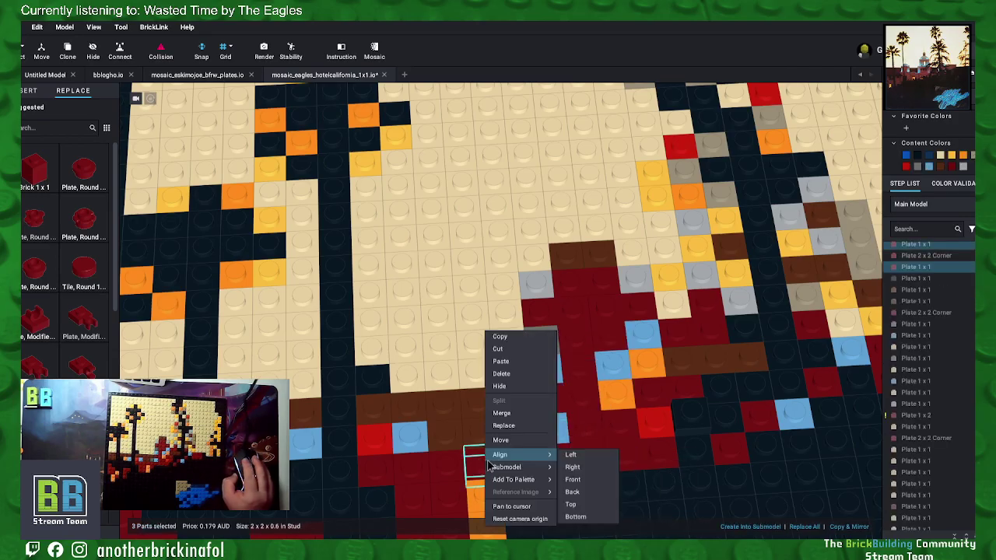
pyautogui.click(516, 414)
pyautogui.moveTo(425, 441); pyautogui.dragTo(535, 336, button='middle')
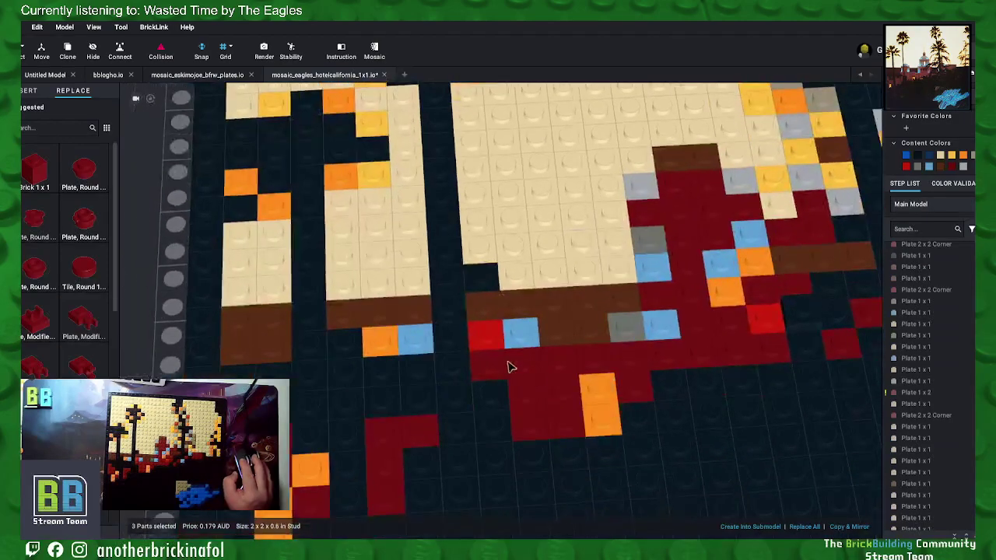
pyautogui.click(528, 398)
pyautogui.keyDown('ctrl'); pyautogui.click(527, 425); pyautogui.keyUp('ctrl')
pyautogui.keyDown('ctrl'); pyautogui.click(565, 405); pyautogui.keyUp('ctrl')
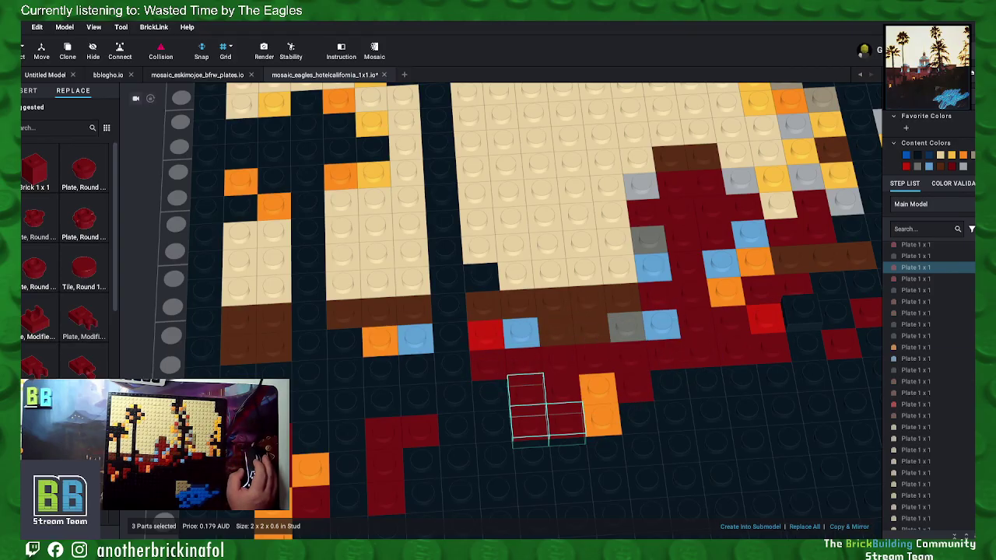
pyautogui.click(556, 335)
pyautogui.click(519, 363)
pyautogui.click(524, 368)
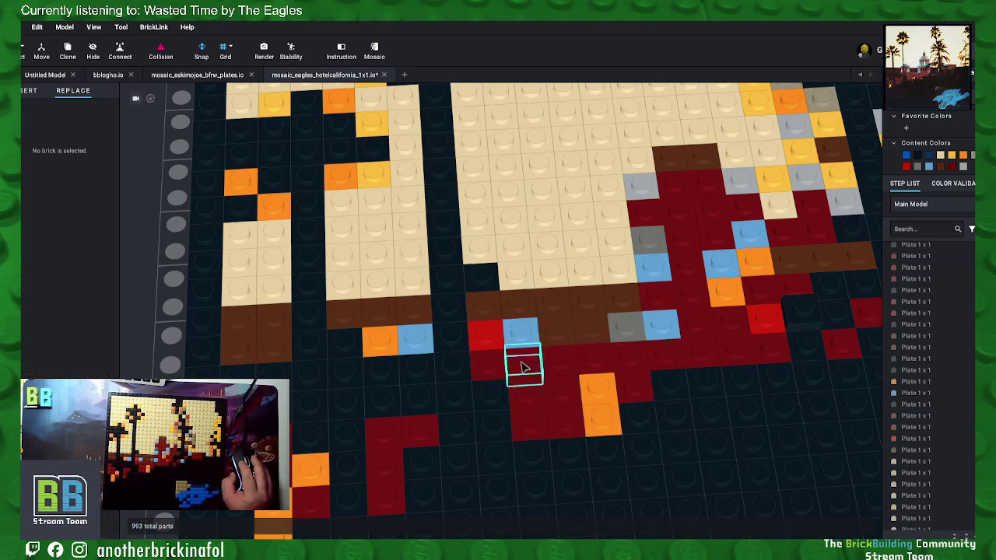
# Step: Merge the two leftmost dark red plates of the row and the plate beneath them into a 2 x 2 corner plate
pyautogui.click(485, 364)
pyautogui.keyDown('shift'); pyautogui.click(523, 364); pyautogui.keyUp('shift')
pyautogui.keyDown('shift'); pyautogui.click(527, 399); pyautogui.keyUp('shift')
pyautogui.rightClick(532, 403)
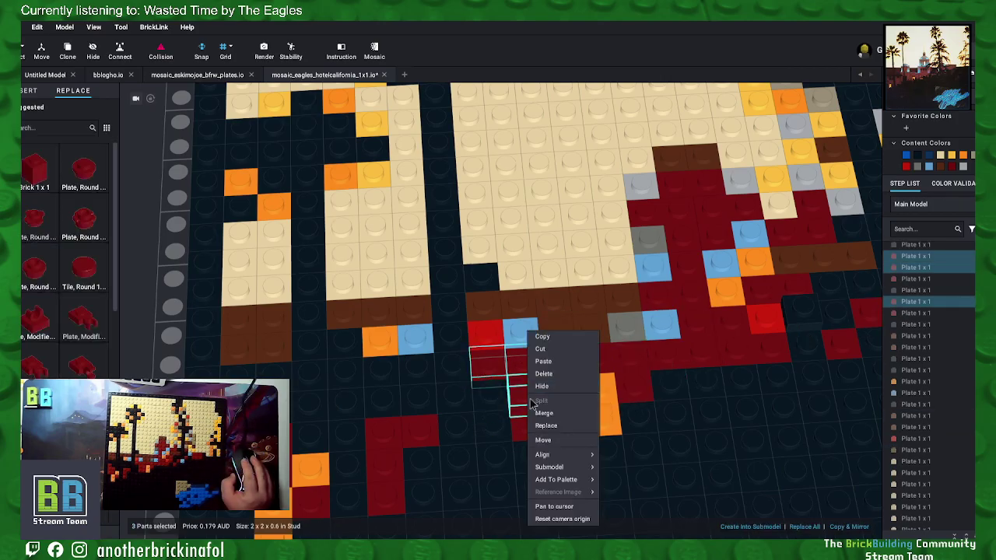
pyautogui.click(545, 413)
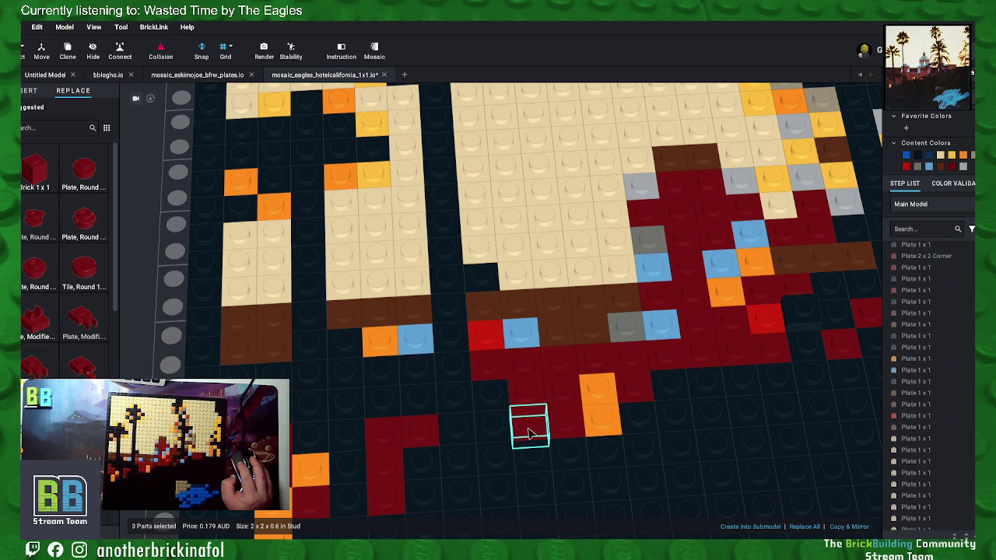
# Step: Merge the bottom two dark red plates left of the orange pair, and the vertical pair above, into two 1 x 2 plates
pyautogui.rightClick(569, 425)
pyautogui.click(579, 413)
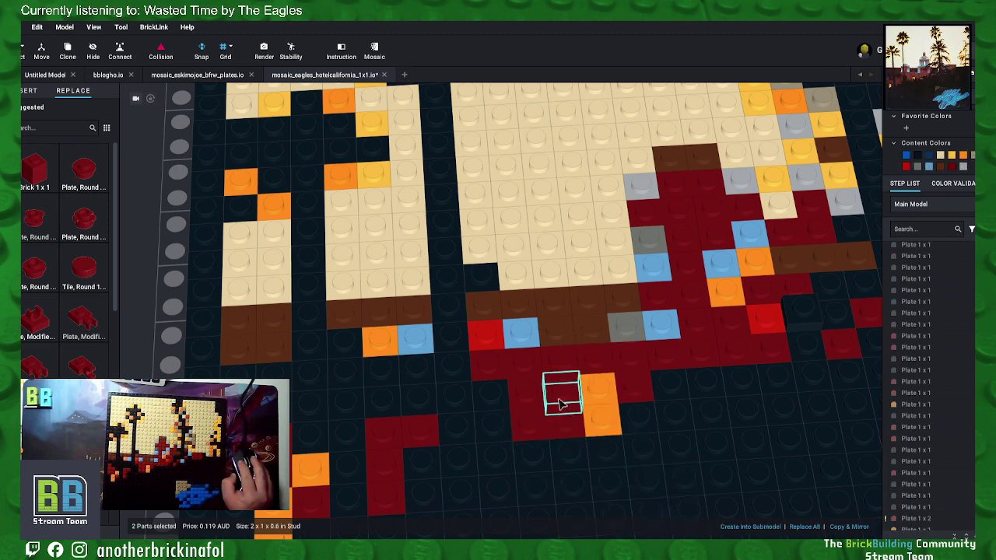
pyautogui.click(561, 402)
pyautogui.keyDown('ctrl'); pyautogui.click(565, 364); pyautogui.keyUp('ctrl')
pyautogui.rightClick(565, 363)
pyautogui.click(591, 414)
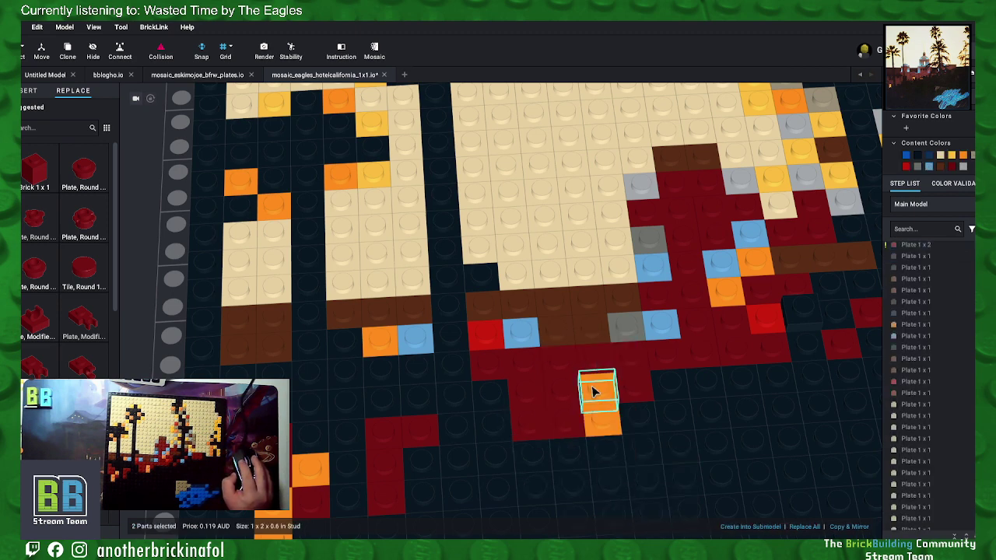
# Step: Merge the two vertically adjoining orange 1 x 1 plates beside the dark red block into a 1 x 2 plate
pyautogui.keyDown('ctrl'); pyautogui.click(597, 421); pyautogui.keyUp('ctrl')
pyautogui.rightClick(597, 421)
pyautogui.click(638, 418)
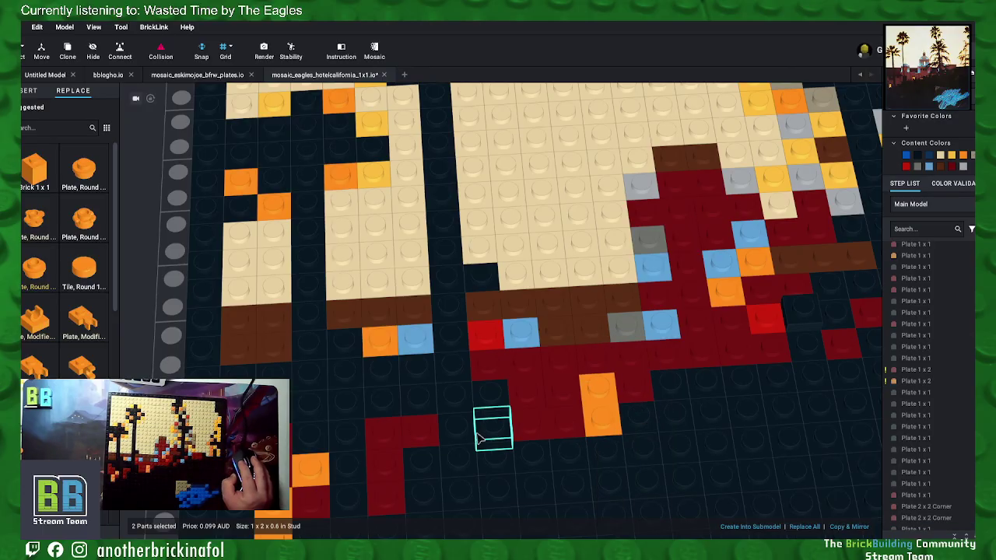
# Step: Merge the horizontal and vertical pairs of the isolated L-shaped dark red group into two 1 x 2 plates
pyautogui.moveTo(400, 475); pyautogui.dragTo(558, 389, button='middle')
pyautogui.click(538, 343)
pyautogui.keyDown('ctrl'); pyautogui.click(585, 346); pyautogui.keyUp('ctrl')
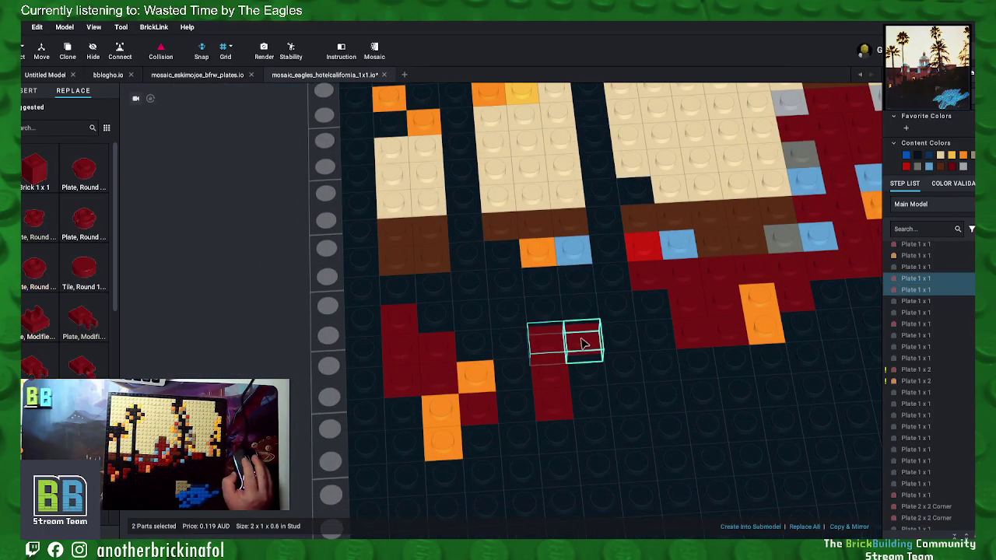
pyautogui.rightClick(583, 345)
pyautogui.click(591, 416)
pyautogui.click(560, 384)
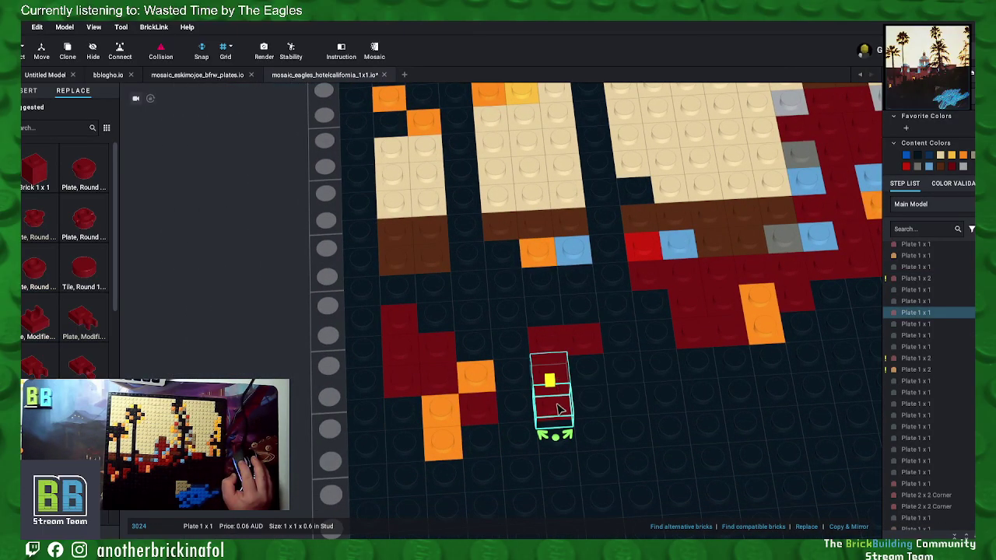
pyautogui.keyDown('ctrl'); pyautogui.click(558, 408); pyautogui.keyUp('ctrl')
pyautogui.rightClick(558, 409)
pyautogui.click(575, 414)
# Step: Merge the leftmost dark red group into a 2 x 2 corner plate with a horizontal 1 x 2 plate below it
pyautogui.click(395, 326)
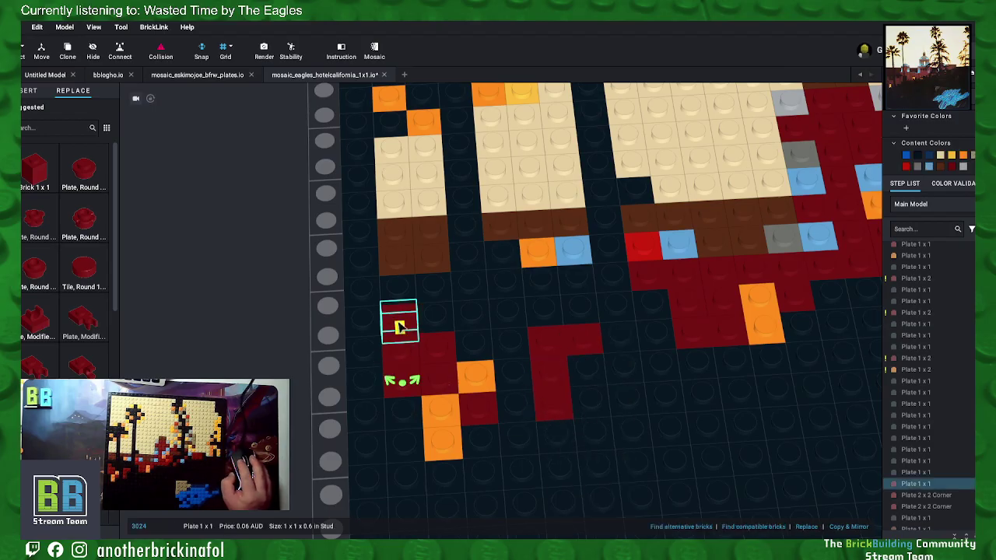
pyautogui.keyDown('ctrl'); pyautogui.click(436, 351); pyautogui.keyUp('ctrl')
pyautogui.rightClick(436, 351)
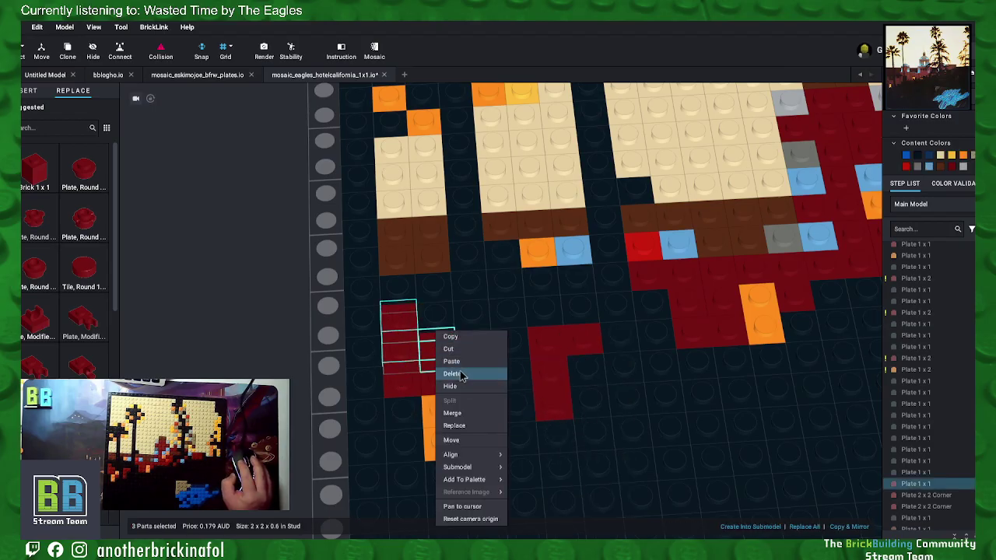
pyautogui.click(456, 413)
pyautogui.click(410, 381)
pyautogui.click(440, 406)
pyautogui.keyDown('ctrl'); pyautogui.click(442, 440); pyautogui.keyUp('ctrl')
pyautogui.rightClick(442, 436)
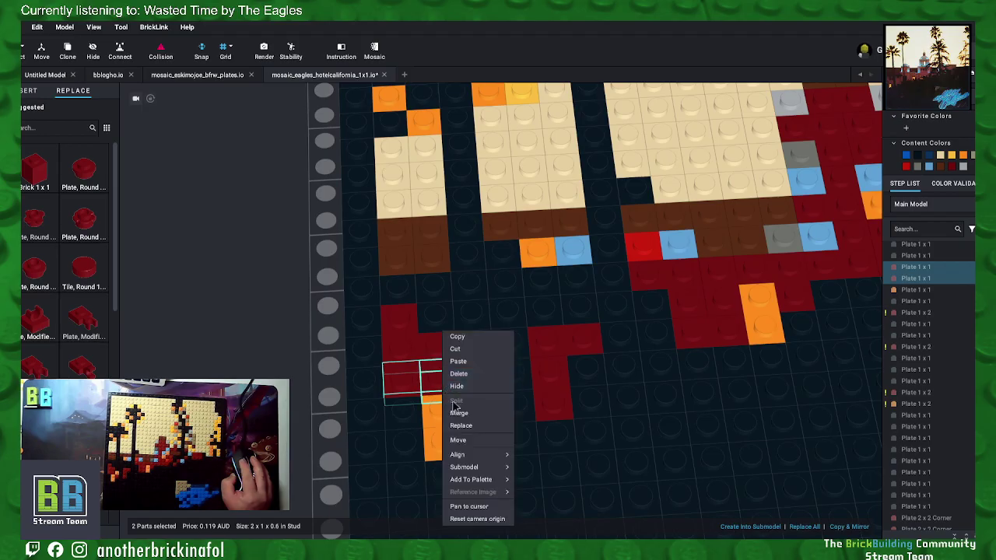
pyautogui.click(459, 413)
# Step: Merge the two vertically adjoining orange plates below the leftmost dark red group into a 1 x 2 plate
pyautogui.keyDown('ctrl'); pyautogui.click(448, 449); pyautogui.keyUp('ctrl')
pyautogui.rightClick(449, 449)
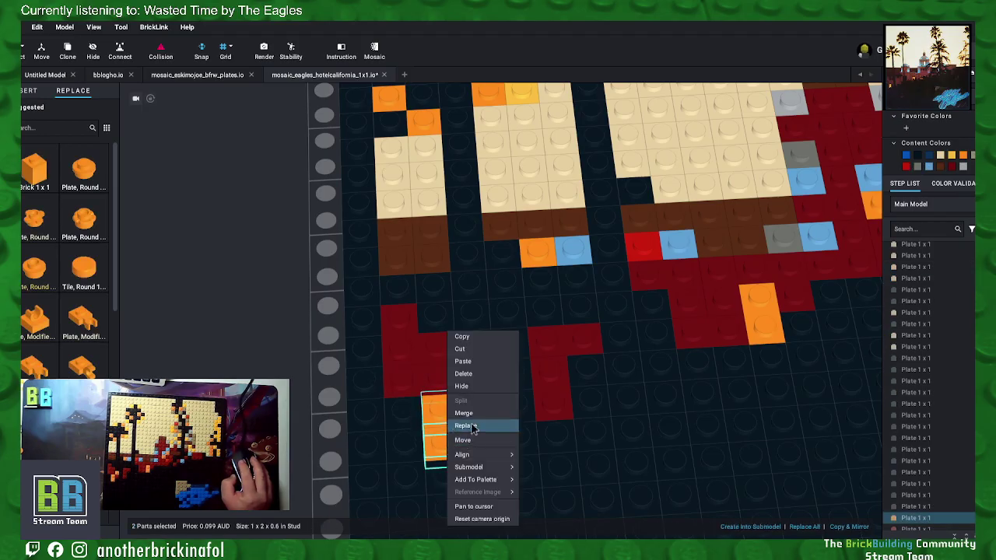
pyautogui.click(473, 413)
# Step: Merge the horizontal row of three brown plates between the two left palm trunks into a 1 x 3 plate
pyautogui.moveTo(482, 205); pyautogui.dragTo(509, 328, button='middle')
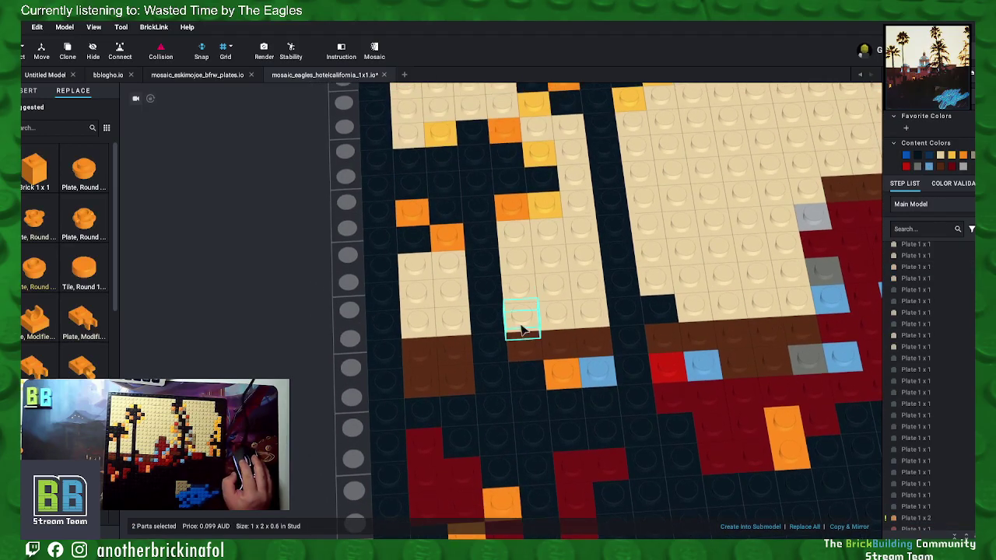
pyautogui.click(529, 343)
pyautogui.keyDown('ctrl'); pyautogui.click(557, 343); pyautogui.keyUp('ctrl')
pyautogui.keyDown('ctrl'); pyautogui.click(591, 343); pyautogui.keyUp('ctrl')
pyautogui.rightClick(592, 332)
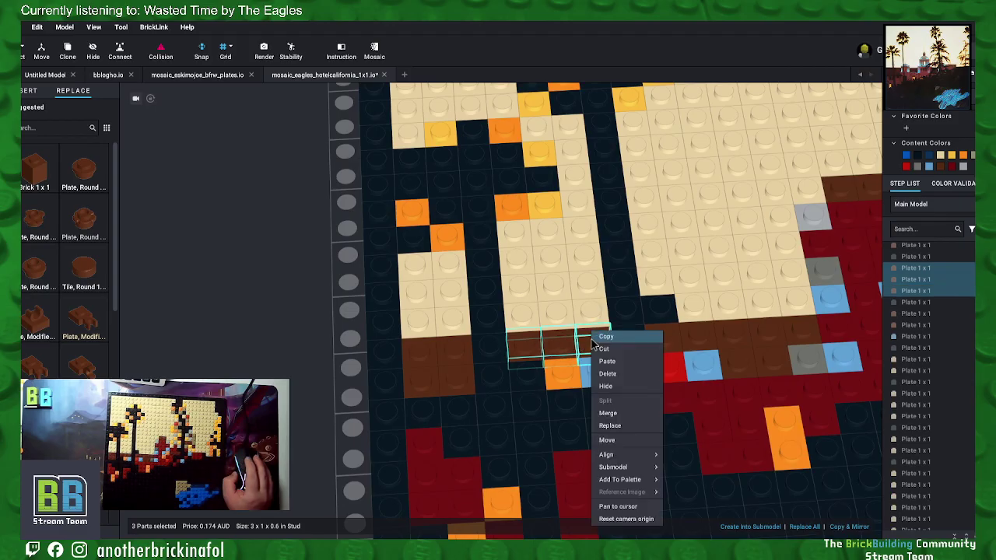
pyautogui.click(608, 415)
# Step: Merge the three L-shaped brown plates above and left of the grey plate into a 2 x 2 corner plate
pyautogui.click(802, 336)
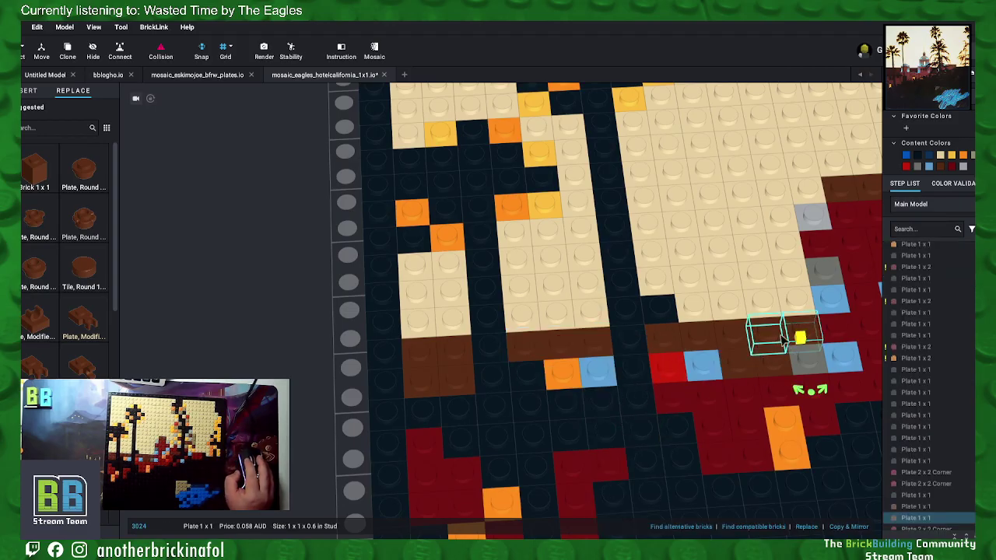
pyautogui.keyDown('ctrl'); pyautogui.click(771, 337); pyautogui.keyUp('ctrl')
pyautogui.keyDown('ctrl'); pyautogui.click(775, 365); pyautogui.keyUp('ctrl')
pyautogui.rightClick(775, 365)
pyautogui.click(792, 414)
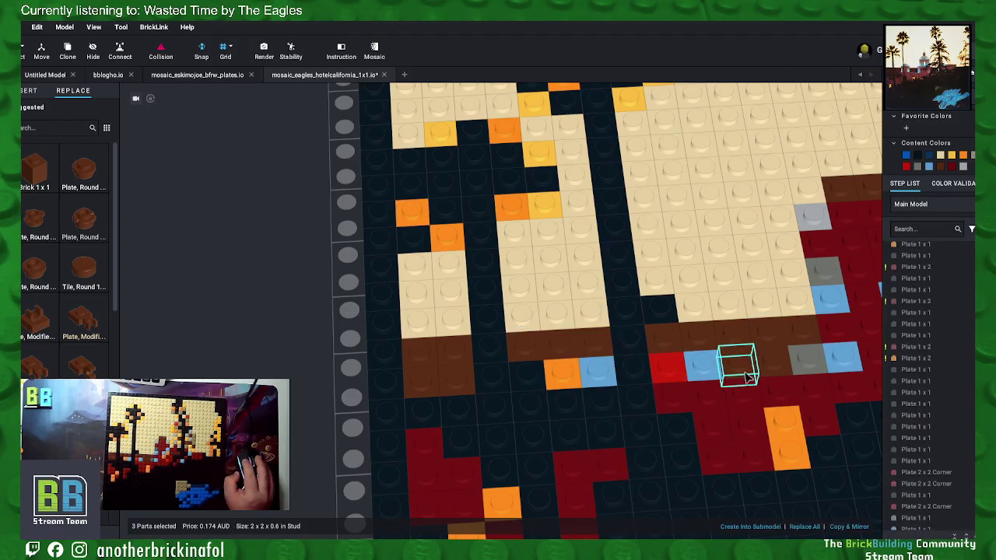
# Step: Merge the rest of that brown band into two 1 x 2 plates, one vertical and one horizontal beside the palm trunk
pyautogui.click(739, 367)
pyautogui.keyDown('ctrl'); pyautogui.click(742, 339); pyautogui.keyUp('ctrl')
pyautogui.rightClick(743, 340)
pyautogui.click(765, 413)
pyautogui.click(696, 340)
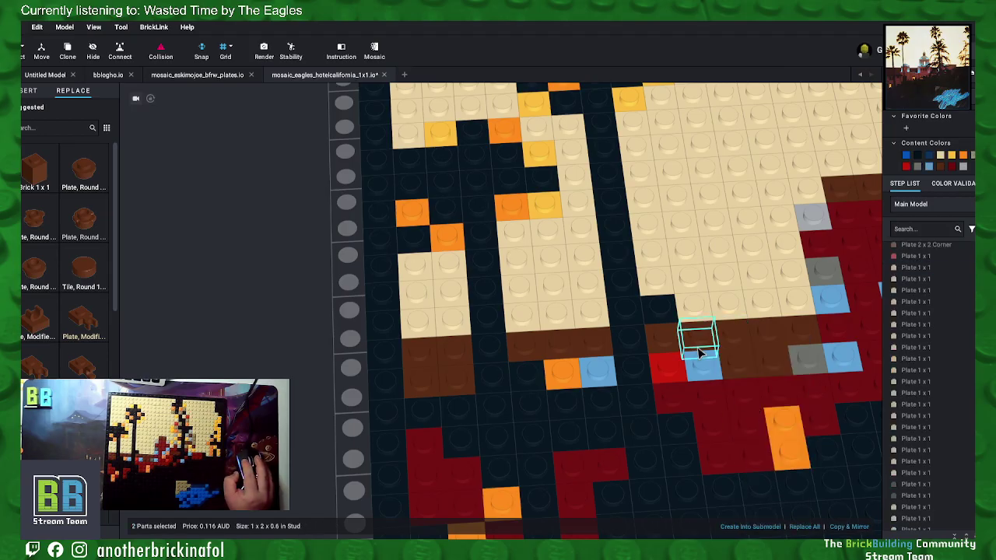
pyautogui.keyDown('ctrl'); pyautogui.click(665, 342); pyautogui.keyUp('ctrl')
pyautogui.rightClick(668, 344)
pyautogui.click(684, 413)
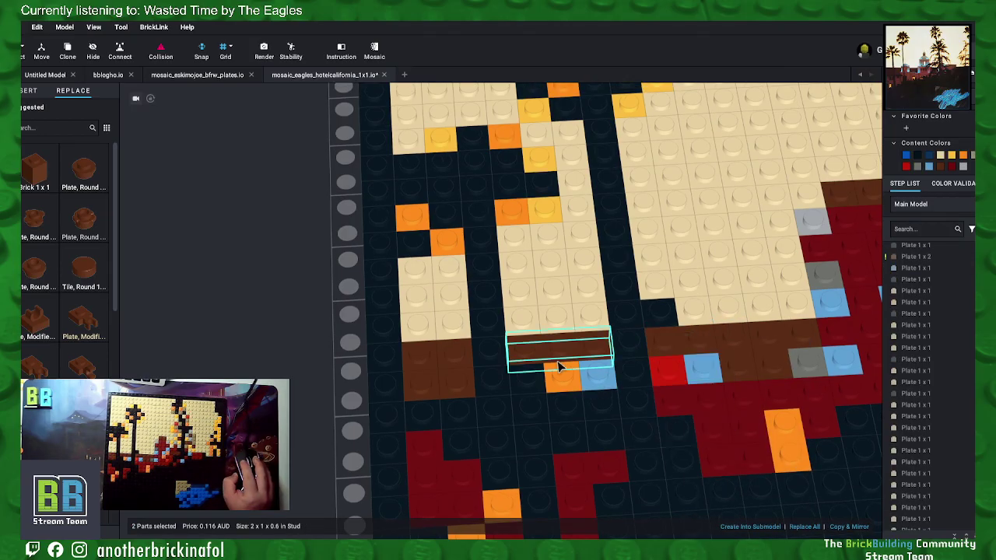
# Step: Merge the four brown plates at the mosaic's left edge into a 2 x 2 plate and clear the selection
pyautogui.click(452, 360)
pyautogui.keyDown('ctrl'); pyautogui.click(426, 364); pyautogui.keyUp('ctrl')
pyautogui.keyDown('ctrl'); pyautogui.click(455, 389); pyautogui.keyUp('ctrl')
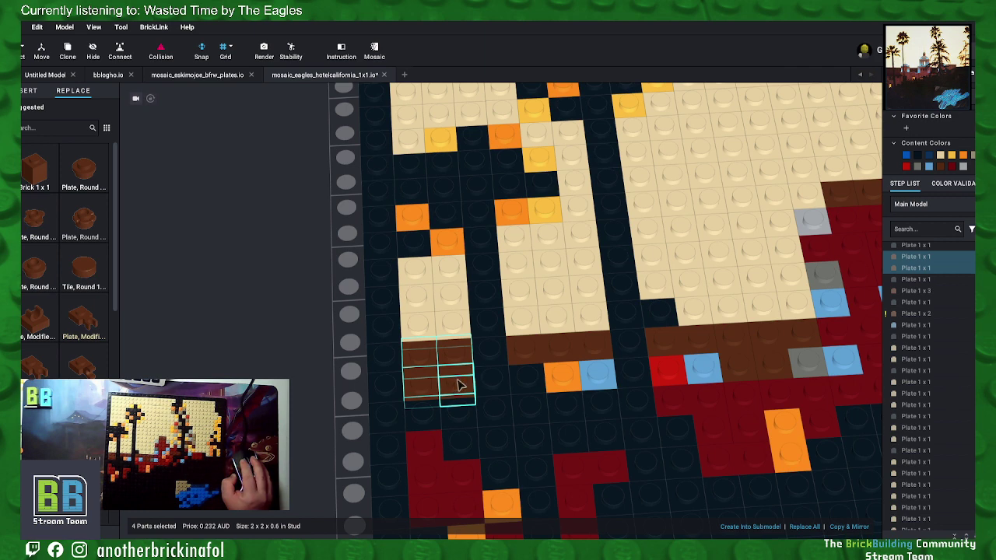
pyautogui.rightClick(456, 385)
pyautogui.click(482, 426)
pyautogui.click(256, 282)
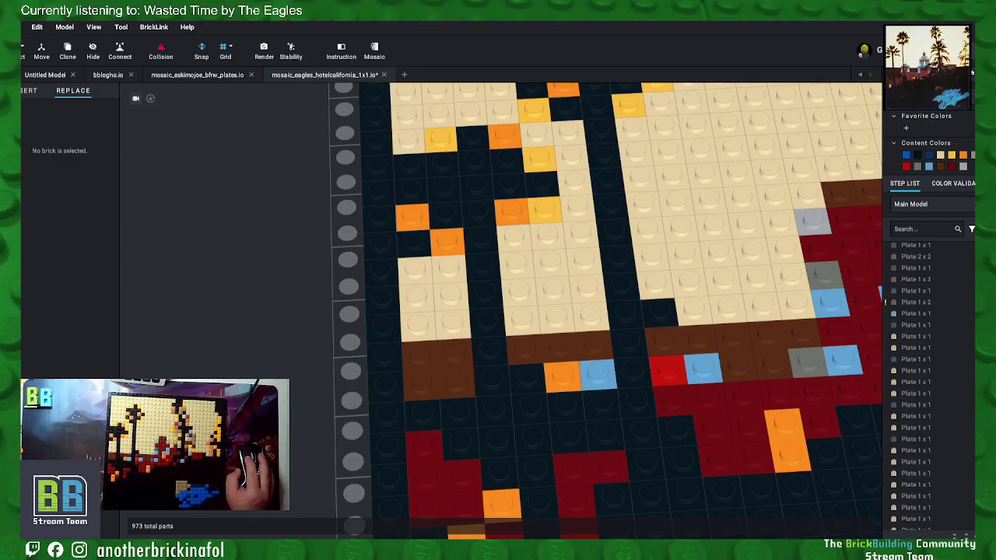
# Step: Move a tan 1 x 1 plate from beside the dark red building onto the tan block above the brown 2 x 2 plate
pyautogui.click(464, 298)
pyautogui.click(228, 216)
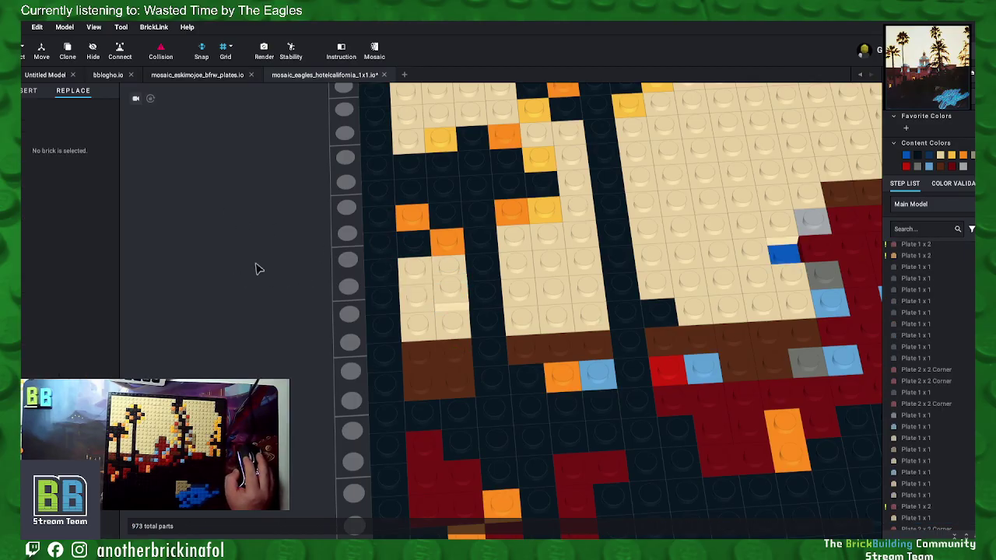
# Step: Try to reposition the stray tan 1 x 1 plate on the tan block above the brown 2 x 2 plate
pyautogui.scroll(2, 256, 269)
pyautogui.click(402, 347)
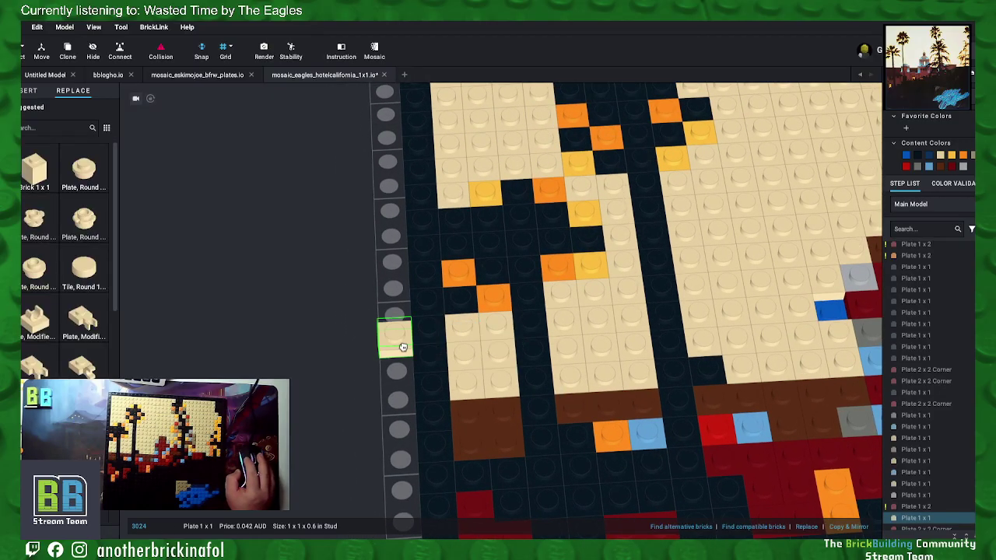
pyautogui.moveTo(402, 346); pyautogui.dragTo(498, 355)
pyautogui.click(273, 325)
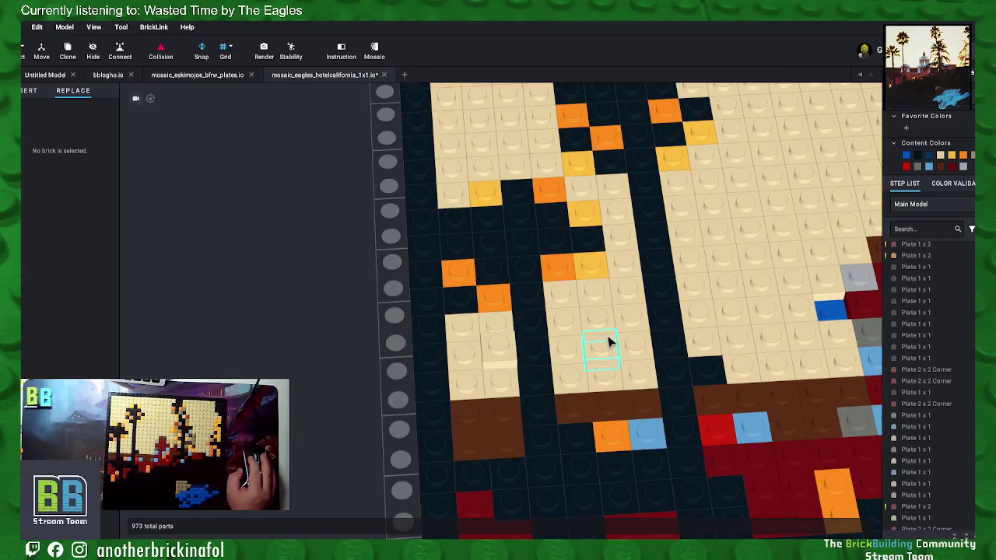
# Step: Undo the moves of the tan 1 x 1 plate so it sits back beside the dark red building
pyautogui.rightClick(308, 298)
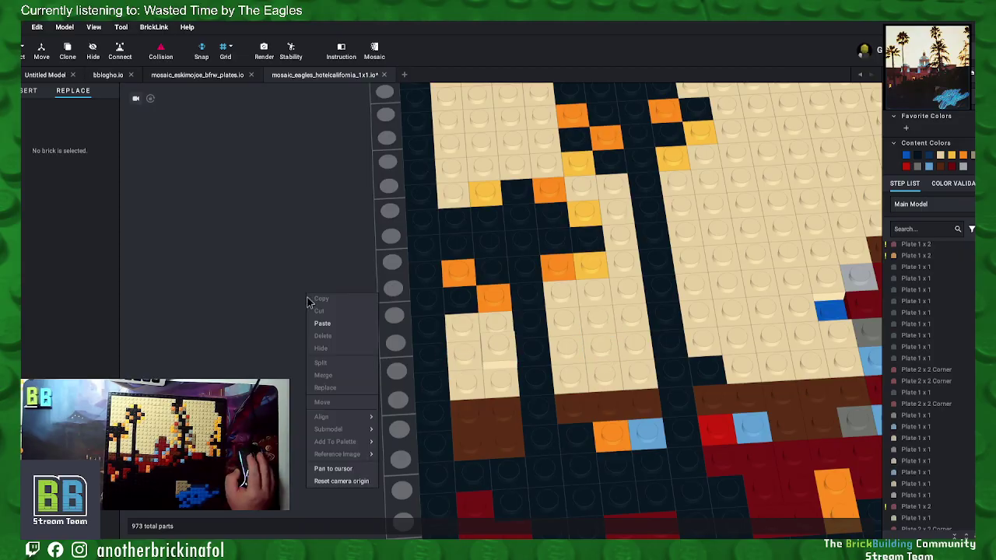
pyautogui.click(259, 255)
pyautogui.hotkey('ctrl', 'z')
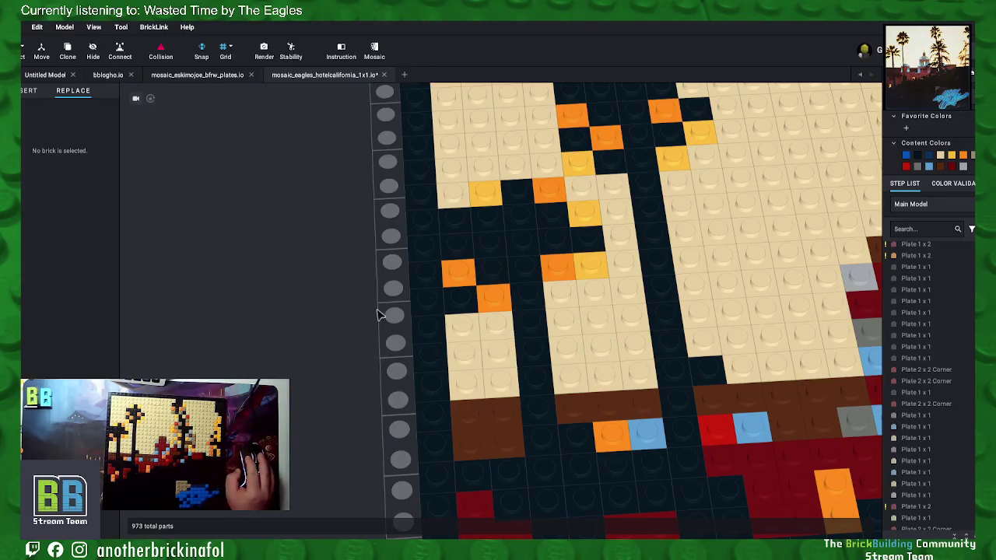
# Step: Merge the two vertically adjoining yellow plates left of the grey and orange plates by the tall central palm into a 1 x 2 plate
pyautogui.moveTo(774, 381); pyautogui.dragTo(690, 389, button='middle')
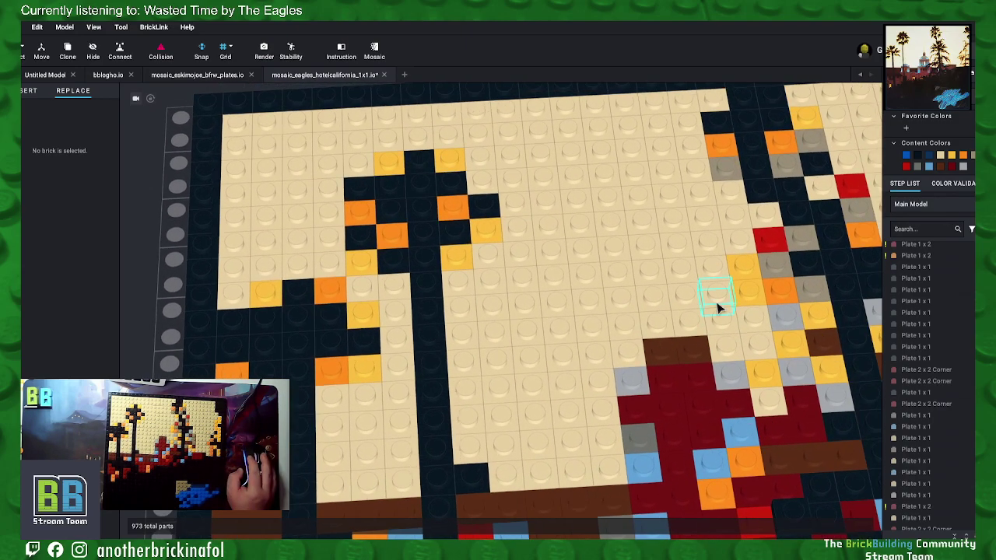
pyautogui.click(745, 280)
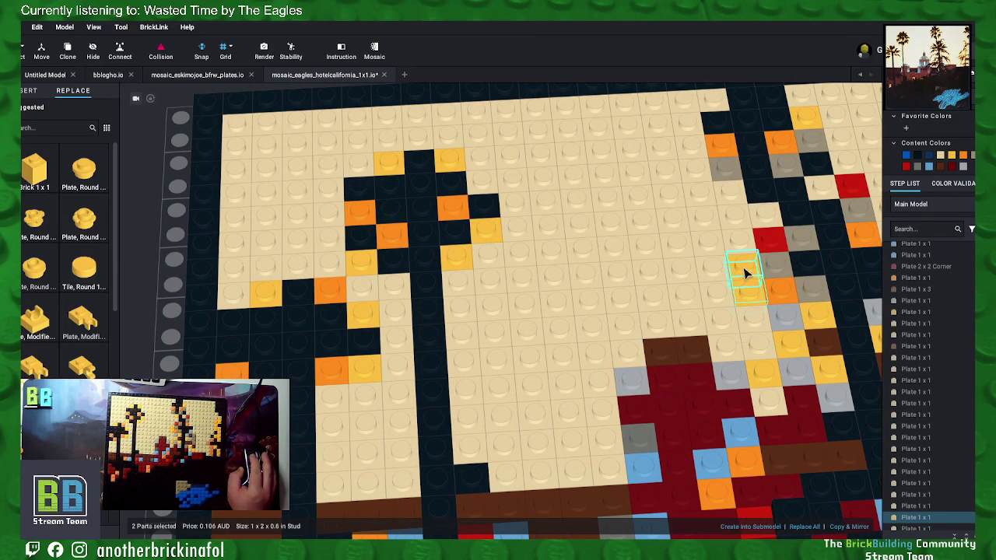
pyautogui.rightClick(745, 272)
pyautogui.click(770, 349)
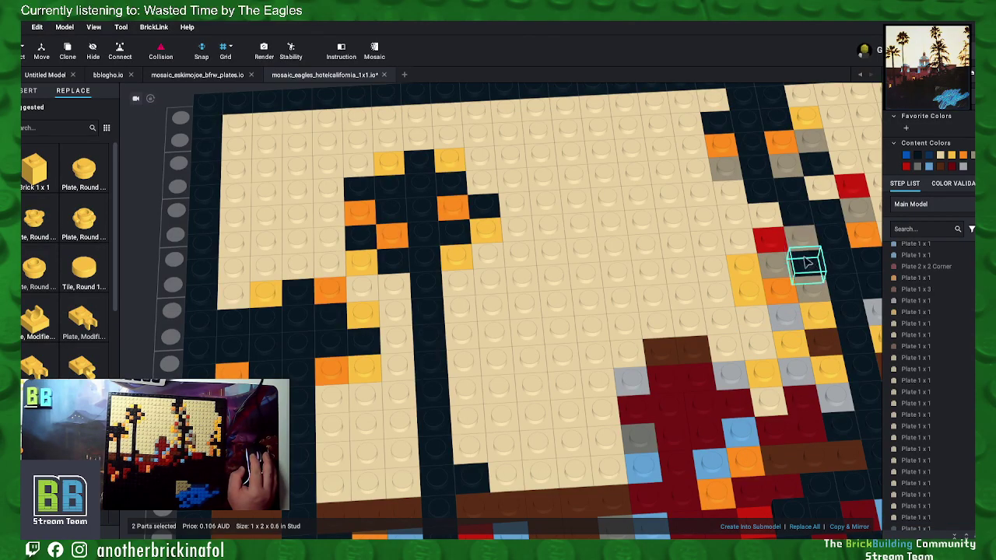
# Step: Merge the topmost two yellow plates near the mosaic's right edge into a vertical 1 x 2 plate
pyautogui.moveTo(807, 263); pyautogui.dragTo(780, 327, button='right')
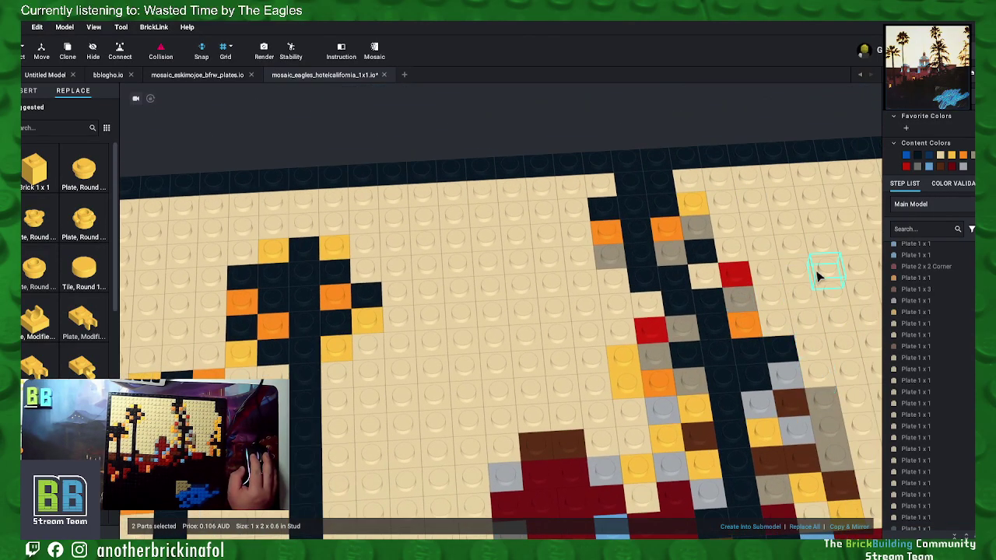
pyautogui.moveTo(818, 276); pyautogui.dragTo(676, 264, button='right')
pyautogui.click(772, 265)
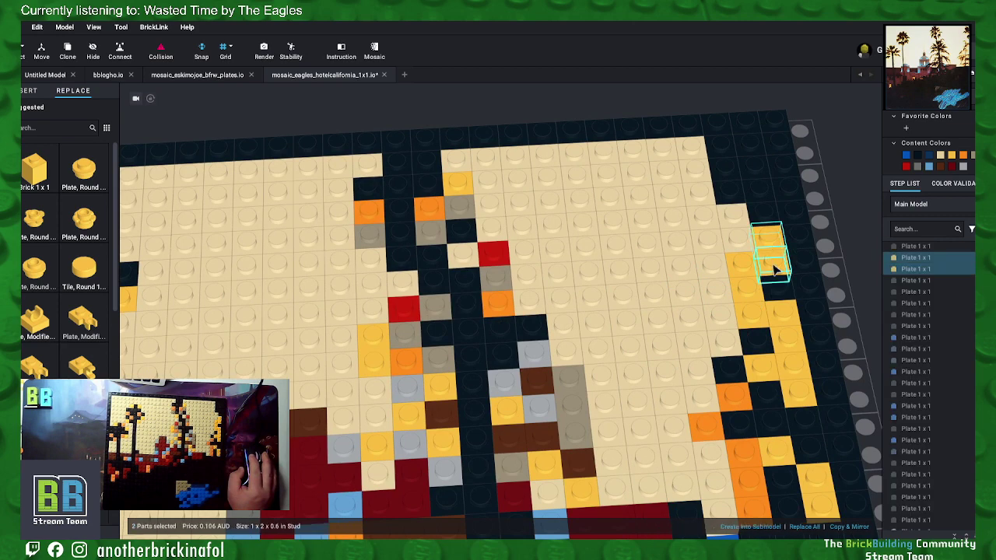
pyautogui.rightClick(776, 266)
pyautogui.click(809, 347)
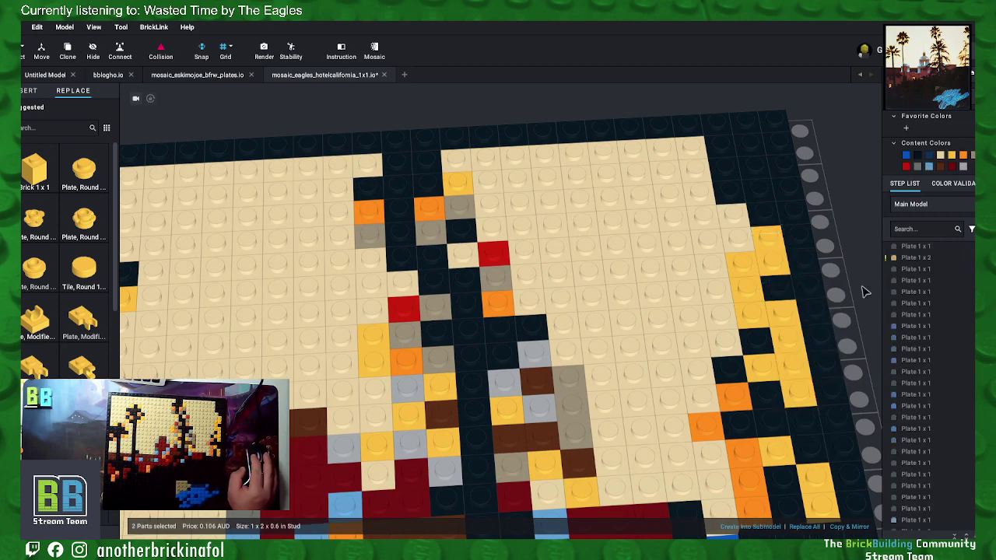
# Step: Merge the two L-shaped groups of three yellow plates near the mosaic's right edge into two 2 x 2 corner plates
pyautogui.moveTo(865, 292); pyautogui.dragTo(745, 319, button='right')
pyautogui.click(709, 292)
pyautogui.keyDown('ctrl'); pyautogui.click(745, 319); pyautogui.keyUp('ctrl')
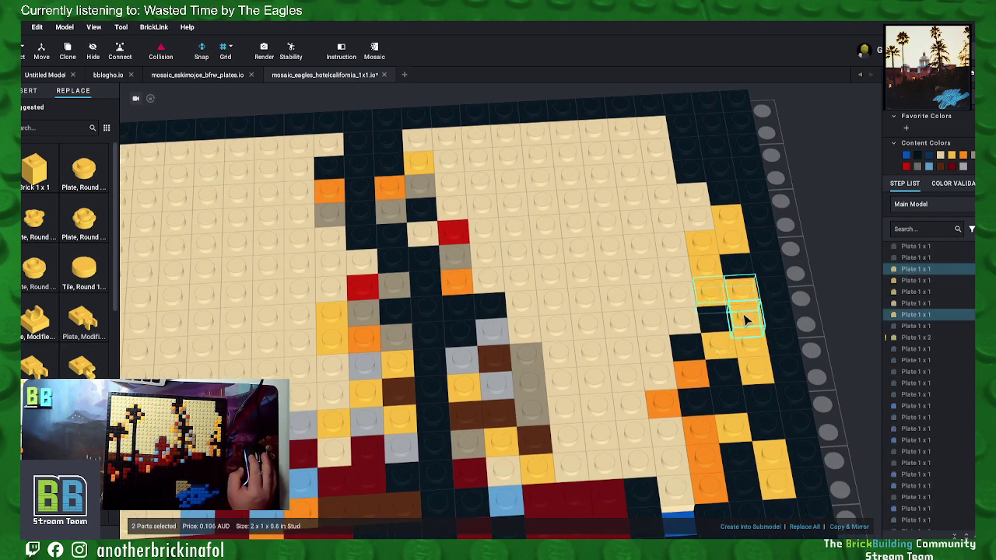
pyautogui.rightClick(747, 319)
pyautogui.click(778, 393)
pyautogui.click(755, 370)
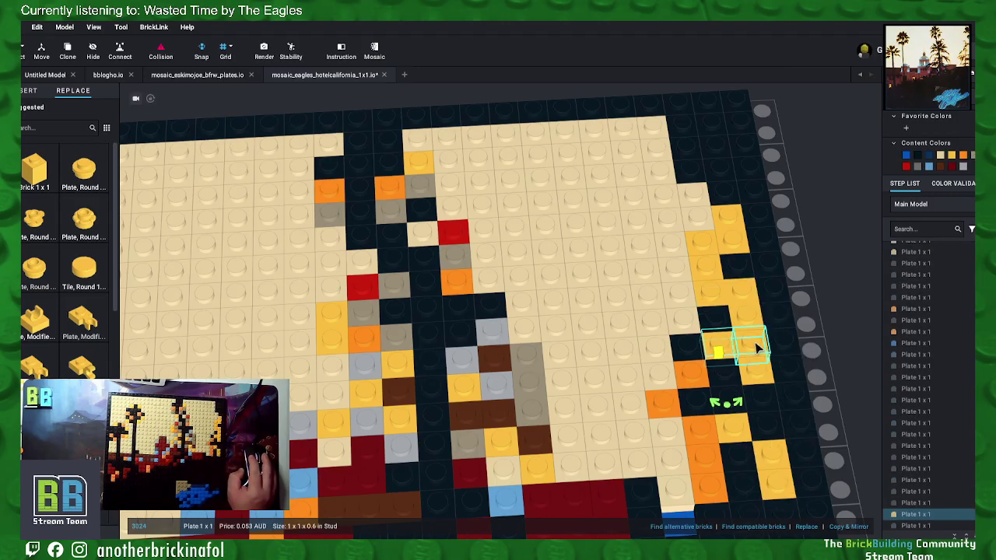
pyautogui.rightClick(758, 373)
pyautogui.click(786, 412)
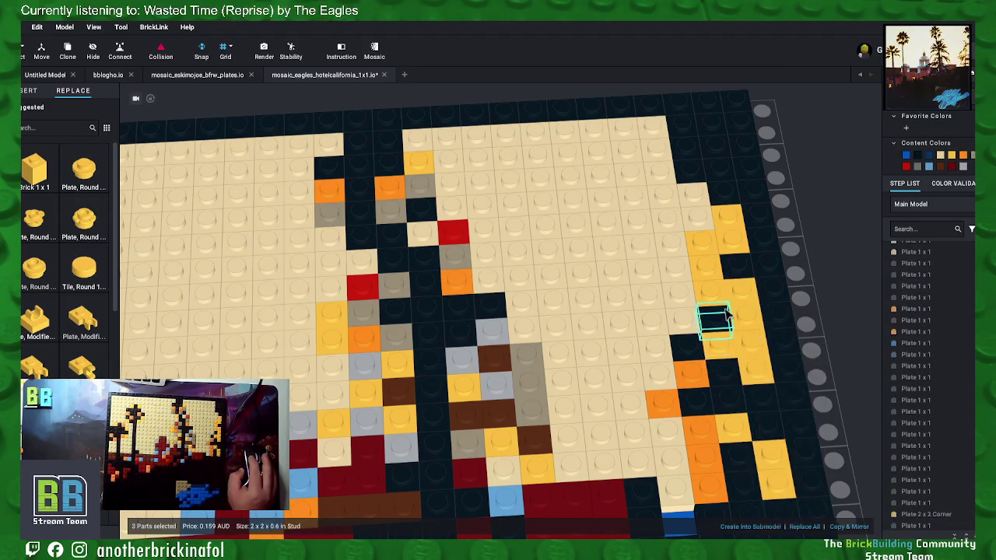
# Step: Merge the remaining upper yellow pair and the lowest yellow pair near the right edge into vertical 1 x 2 plates
pyautogui.rightClick(706, 249)
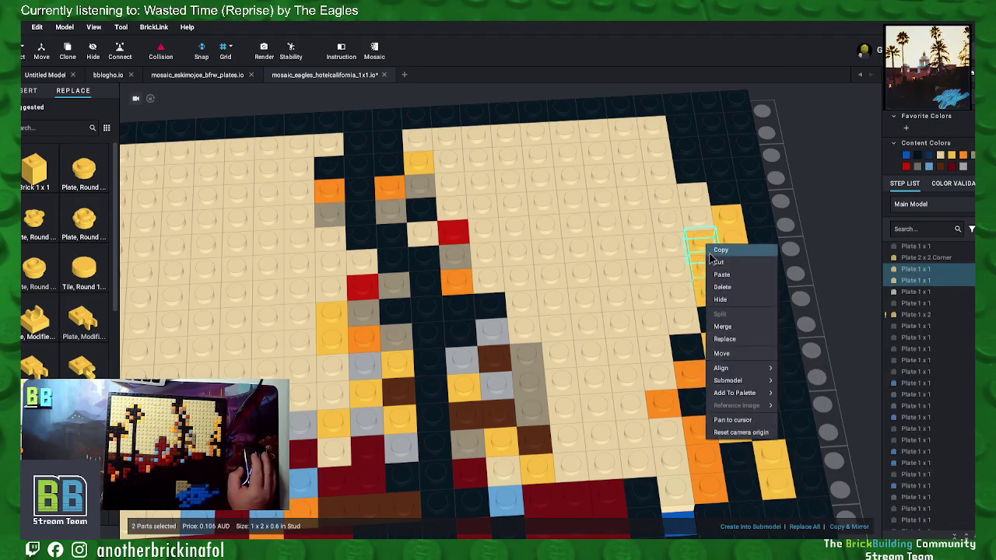
pyautogui.click(731, 324)
pyautogui.moveTo(813, 397); pyautogui.dragTo(796, 349, button='middle')
pyautogui.click(751, 393)
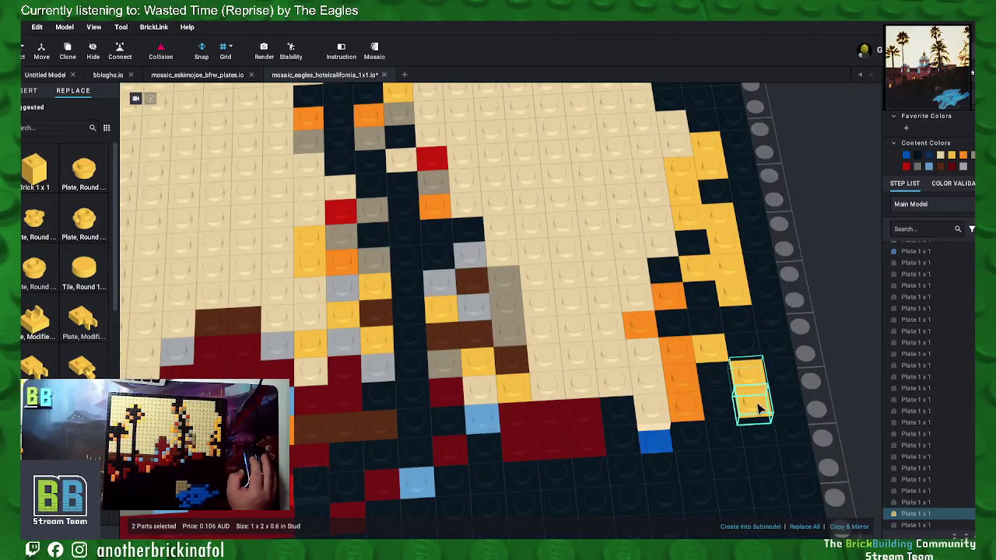
pyautogui.rightClick(759, 408)
pyautogui.click(778, 424)
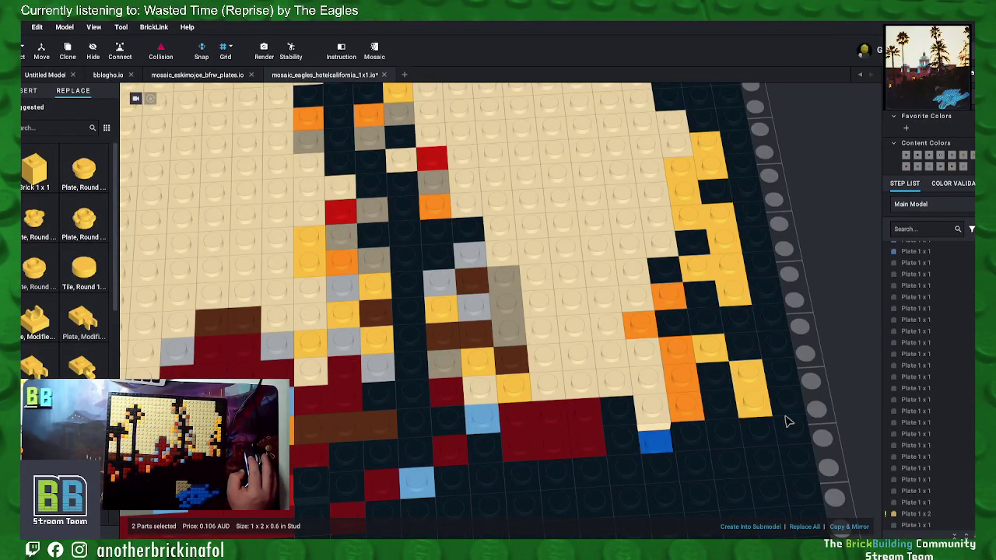
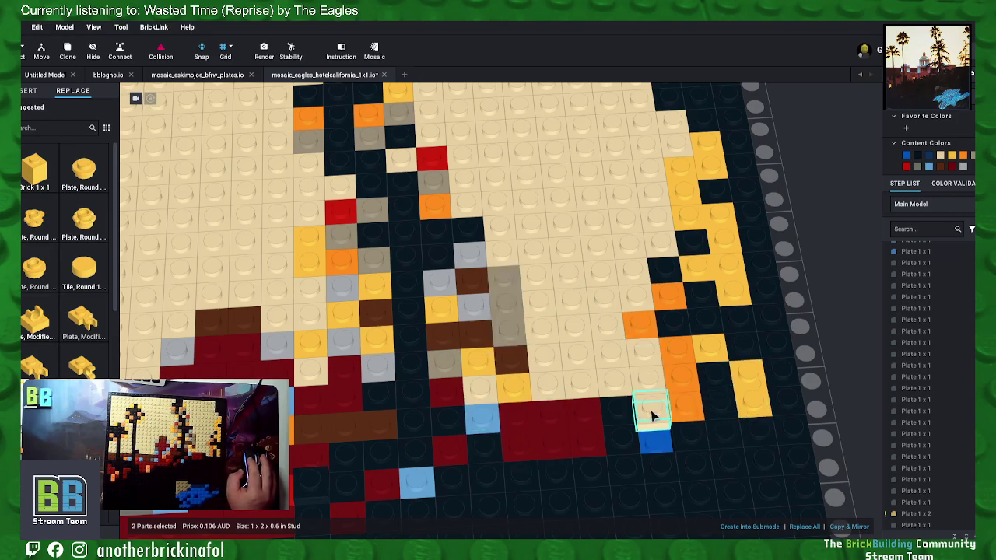
# Step: Place a copy of the lowest tan 1 x 1 plate beside the orange plates into the blue gap directly below it
pyautogui.click(651, 413)
pyautogui.click(816, 342)
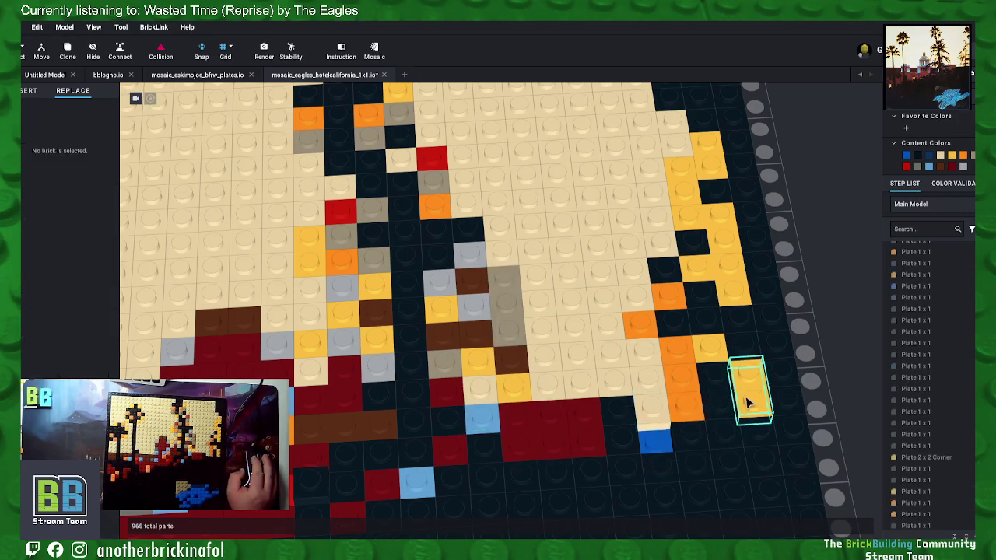
pyautogui.scroll(-2, 742, 403)
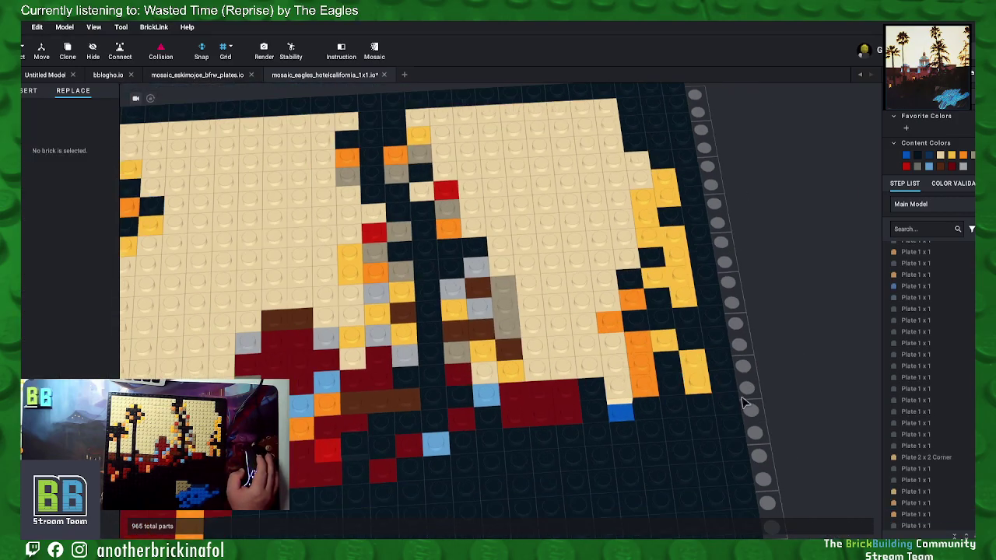
pyautogui.click(618, 394)
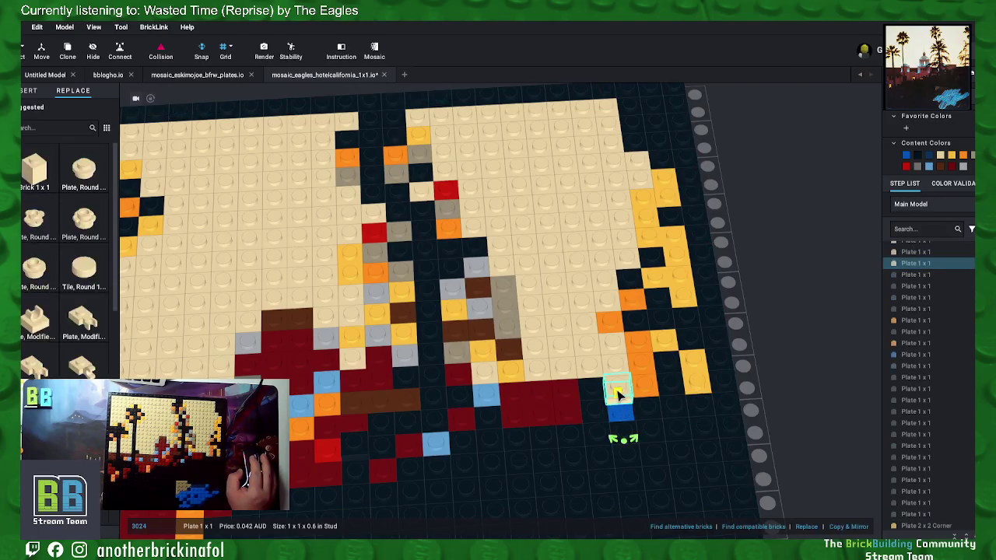
pyautogui.moveTo(618, 394); pyautogui.dragTo(620, 412)
pyautogui.click(856, 351)
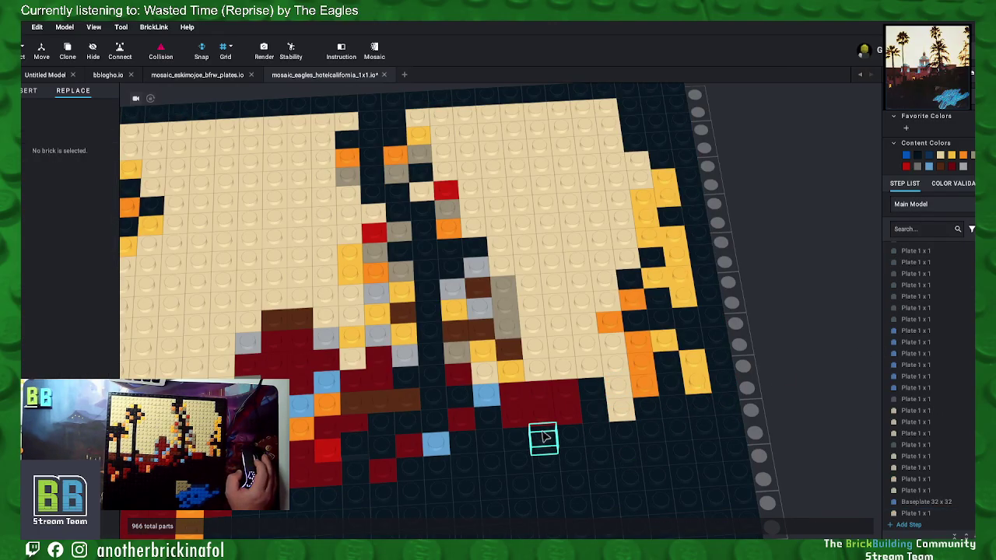
# Step: Inspect the mosaic from a low angle and delete the stray dark 1 x 1 plate stacked on the dark red building area
pyautogui.scroll(-3, 576, 428)
pyautogui.scroll(5, 801, 350)
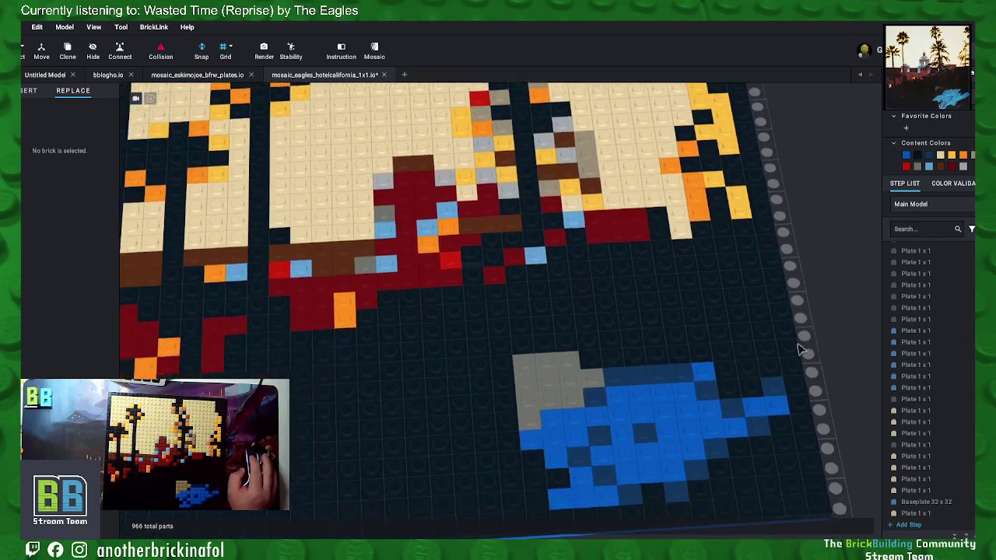
pyautogui.scroll(-3, 801, 350)
pyautogui.scroll(6, 786, 413)
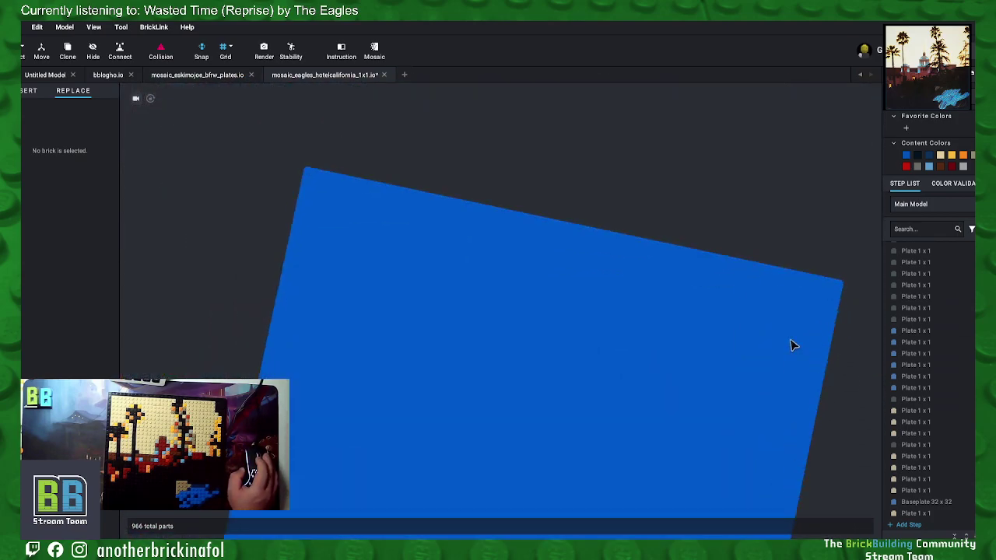
pyautogui.scroll(-5, 792, 344)
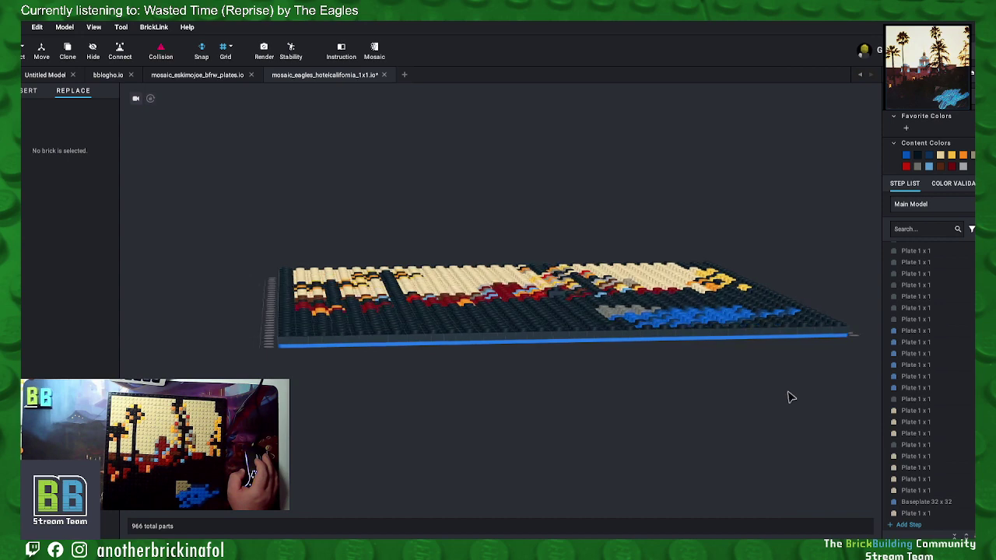
pyautogui.moveTo(791, 397); pyautogui.dragTo(769, 399, button='right')
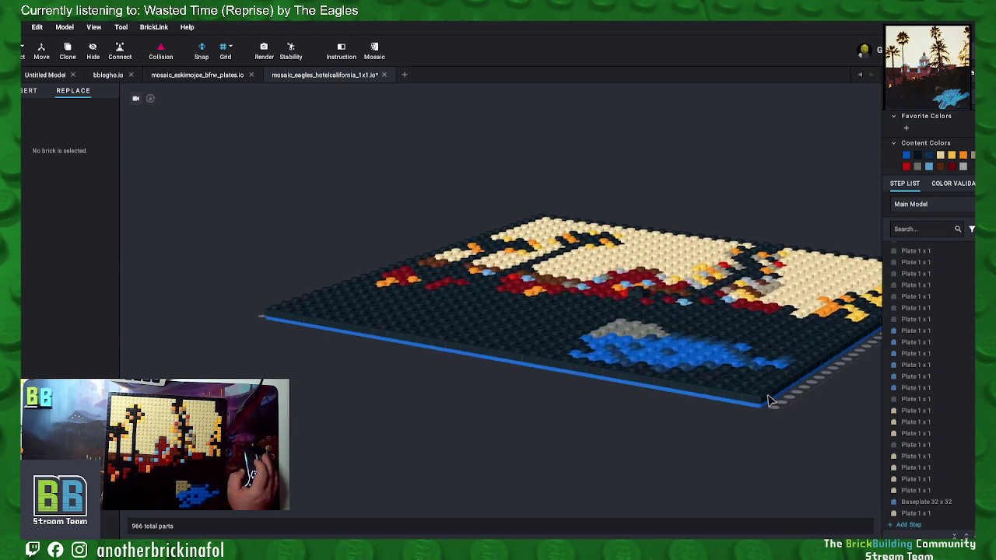
pyautogui.scroll(2, 706, 281)
pyautogui.click(707, 285)
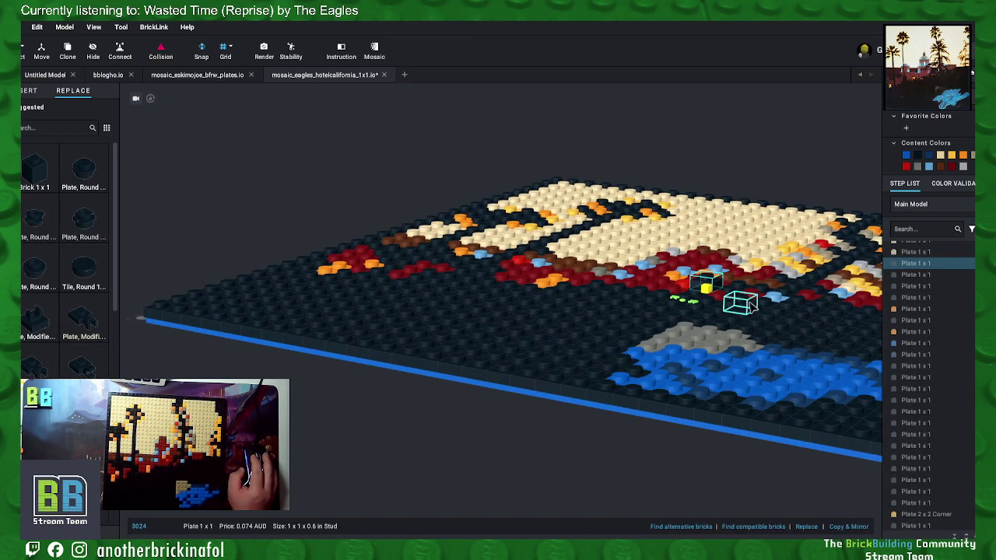
pyautogui.press('Escape')
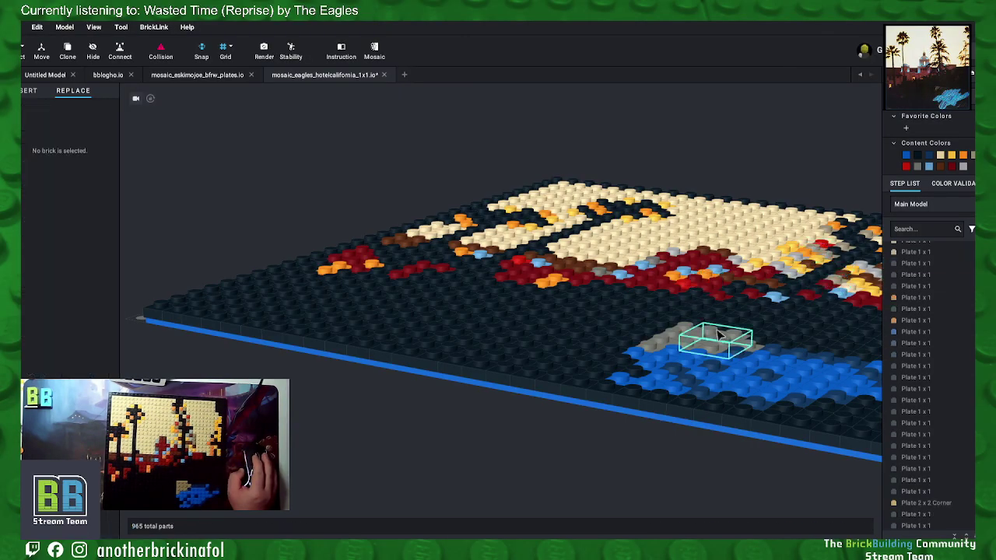
# Step: Merge the two blue plates at the right tip of the blue lettering shape into a horizontal 1 x 2 plate
pyautogui.scroll(4, 711, 337)
pyautogui.scroll(-3, 774, 306)
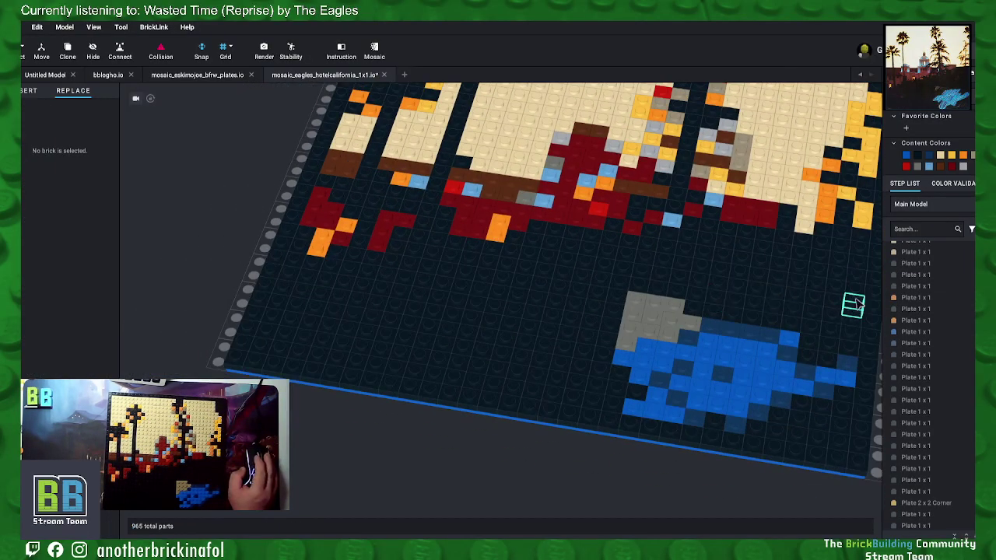
pyautogui.scroll(4, 738, 338)
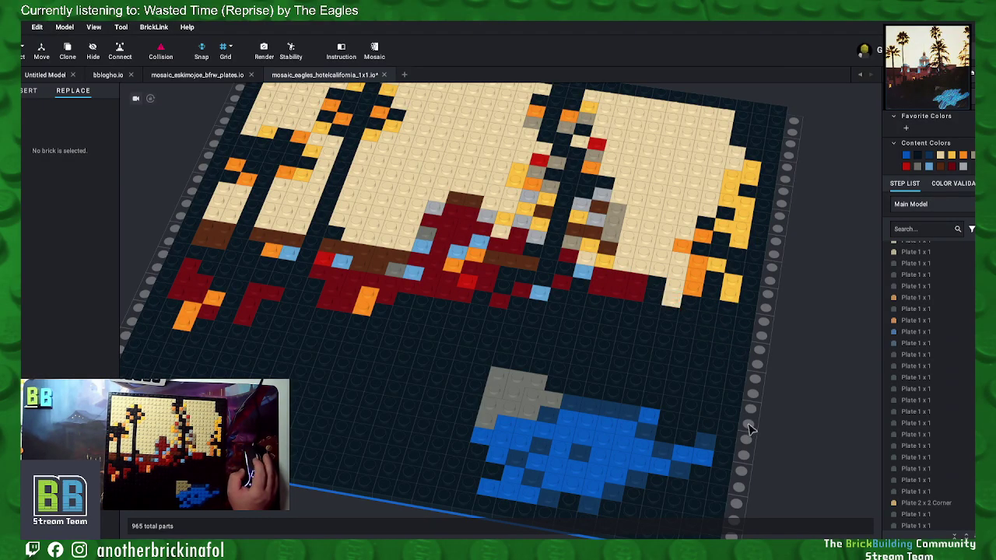
pyautogui.scroll(4, 773, 409)
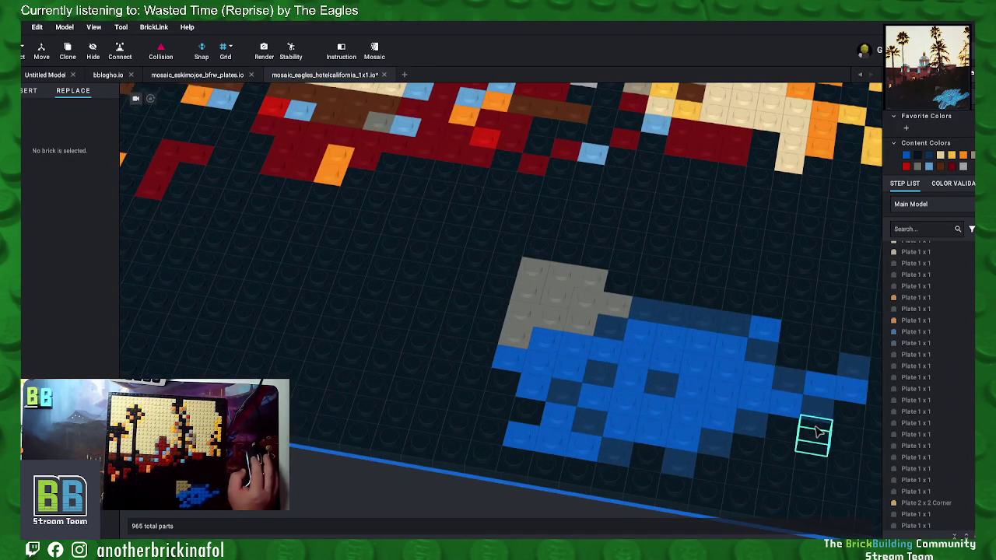
pyautogui.scroll(1, 775, 412)
pyautogui.click(723, 346)
pyautogui.keyDown('ctrl'); pyautogui.click(747, 344); pyautogui.keyUp('ctrl')
pyautogui.rightClick(759, 334)
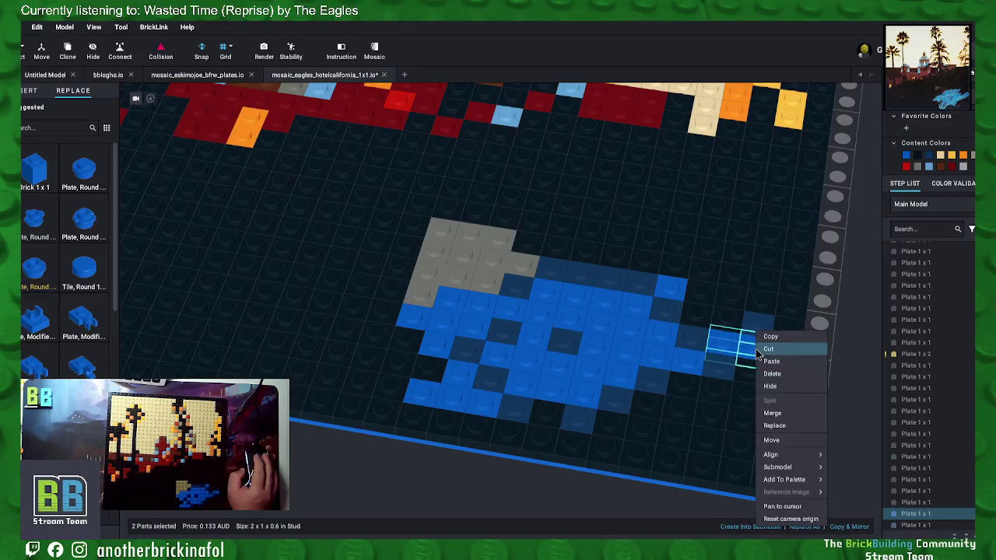
pyautogui.click(772, 412)
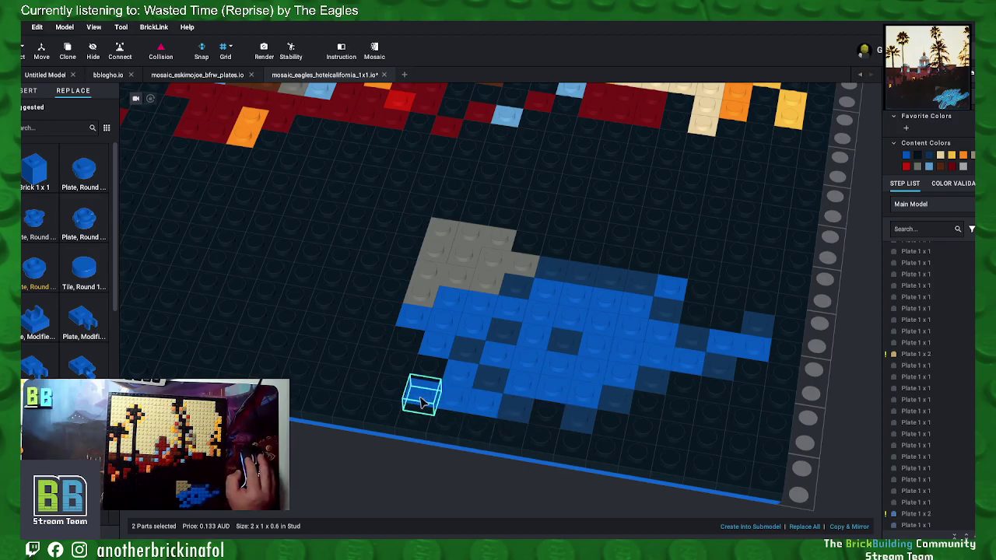
# Step: Merge the three L-shaped blue plates below the grey block at the blue shape's left edge into a 2 x 2 corner plate
pyautogui.moveTo(420, 397); pyautogui.dragTo(440, 343)
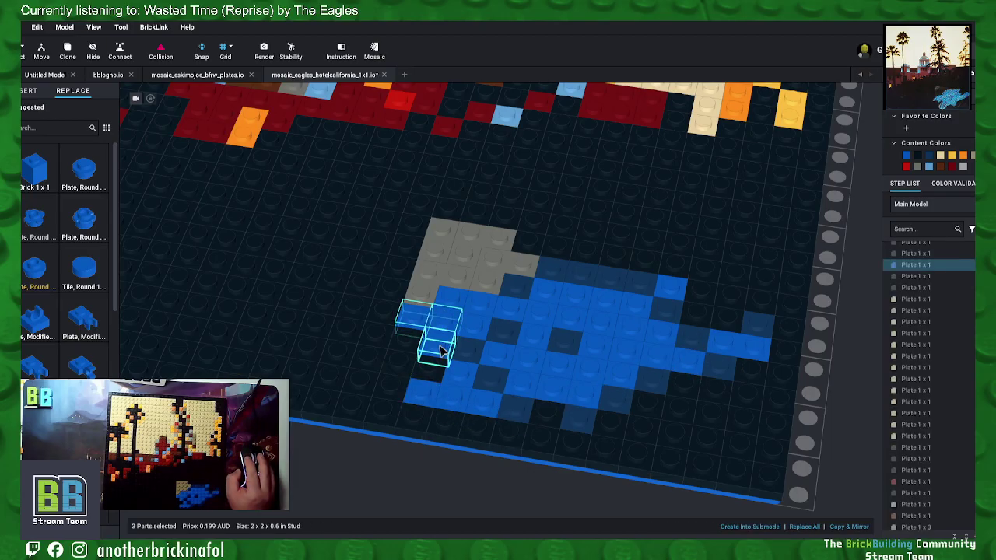
pyautogui.rightClick(440, 344)
pyautogui.click(465, 411)
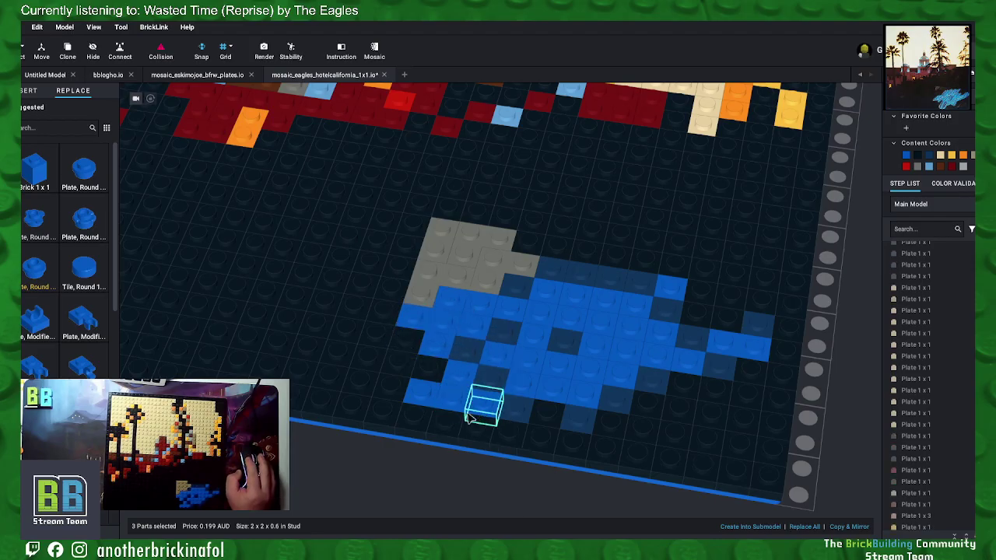
# Step: Merge the three adjoining blue plates in the lowest row of the blue shape into a horizontal 1 x 3 plate
pyautogui.moveTo(451, 400); pyautogui.dragTo(427, 398)
pyautogui.keyDown('ctrl'); pyautogui.click(453, 393); pyautogui.keyUp('ctrl')
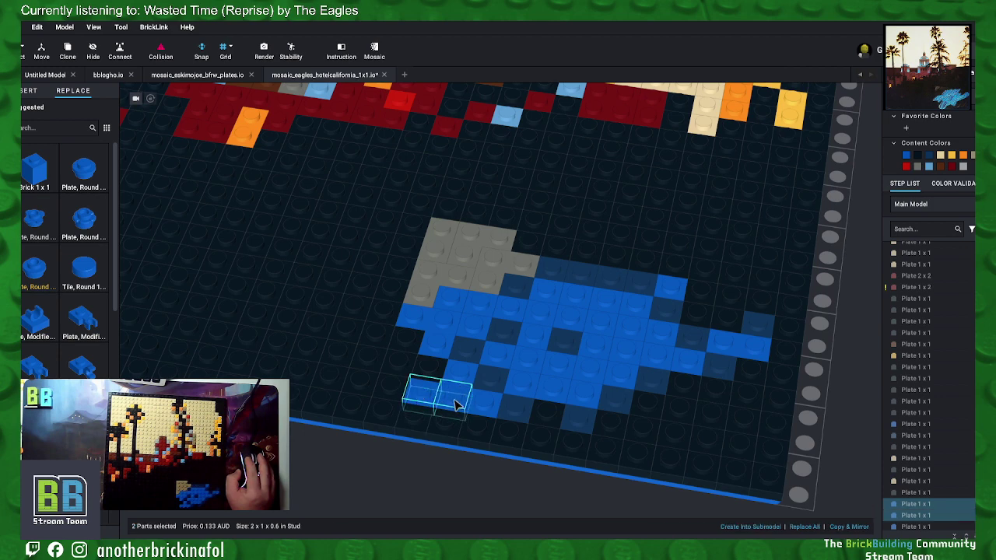
pyautogui.keyDown('ctrl'); pyautogui.click(476, 404); pyautogui.keyUp('ctrl')
pyautogui.rightClick(477, 406)
pyautogui.click(513, 419)
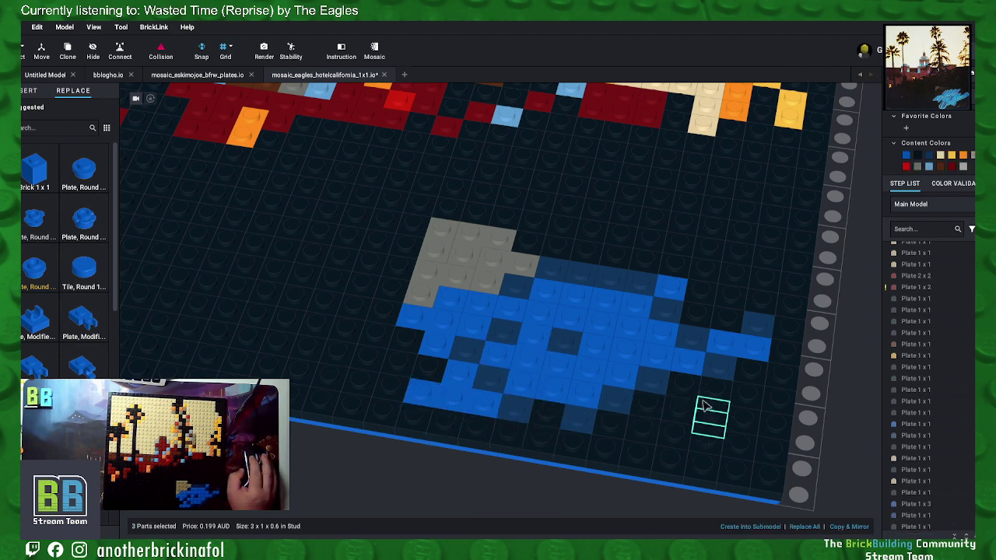
# Step: Merge the three L-shaped blue plates where the right tail joins the blue shape's body into a 2 x 2 corner plate
pyautogui.click(684, 364)
pyautogui.keyDown('ctrl'); pyautogui.click(667, 349); pyautogui.keyUp('ctrl')
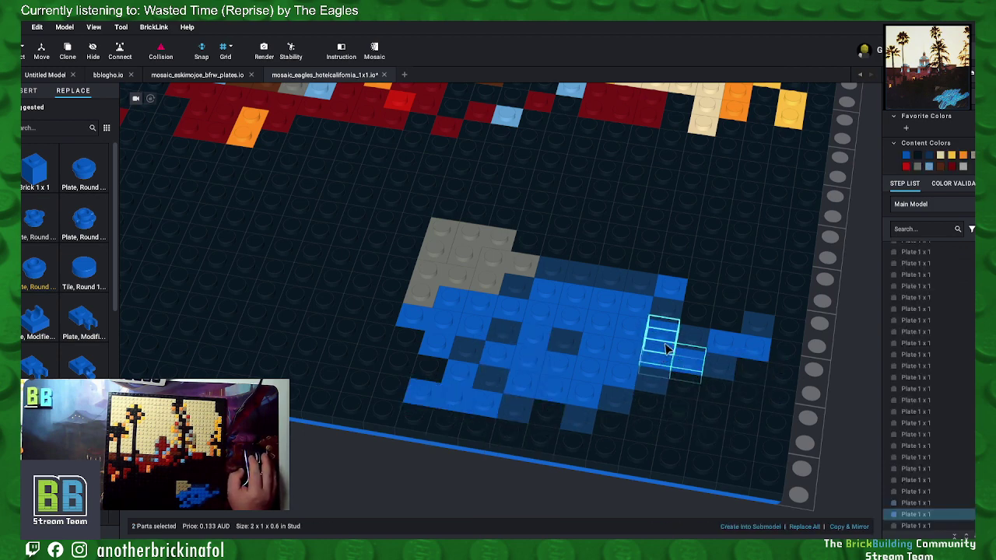
pyautogui.rightClick(666, 342)
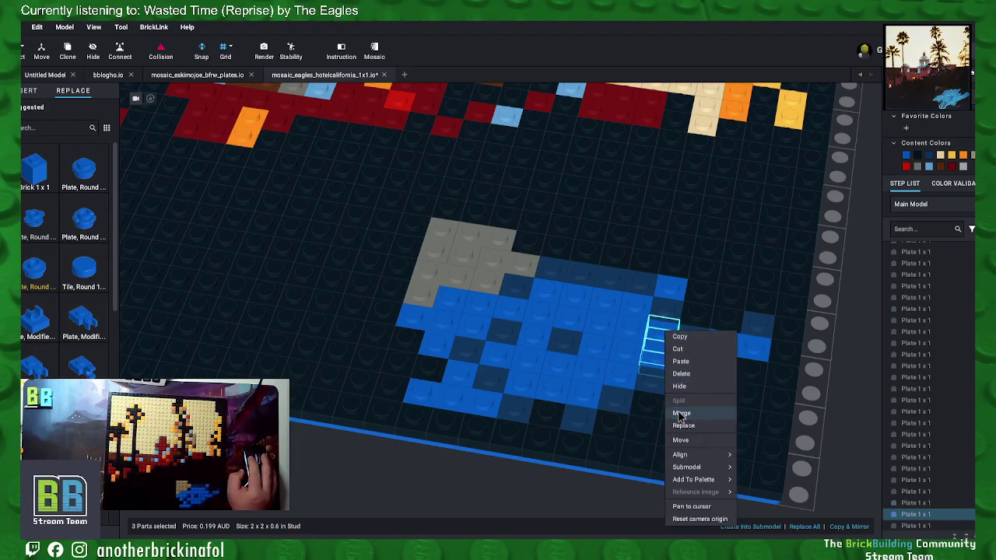
pyautogui.click(684, 415)
# Step: Merge the eight blue plates directly below the dark blue row along the shape's upper edge into a 2 x 4 plate
pyautogui.click(611, 376)
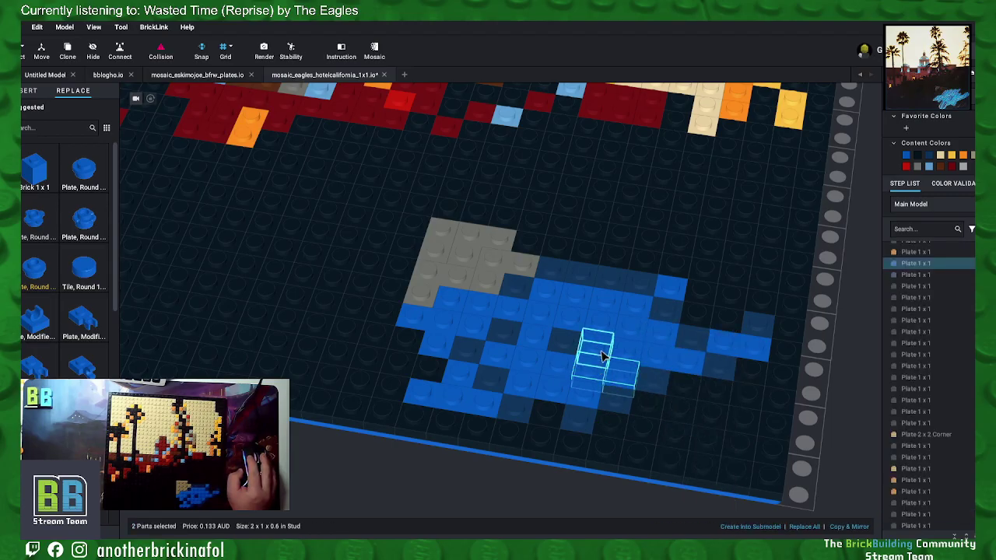
pyautogui.click(551, 315)
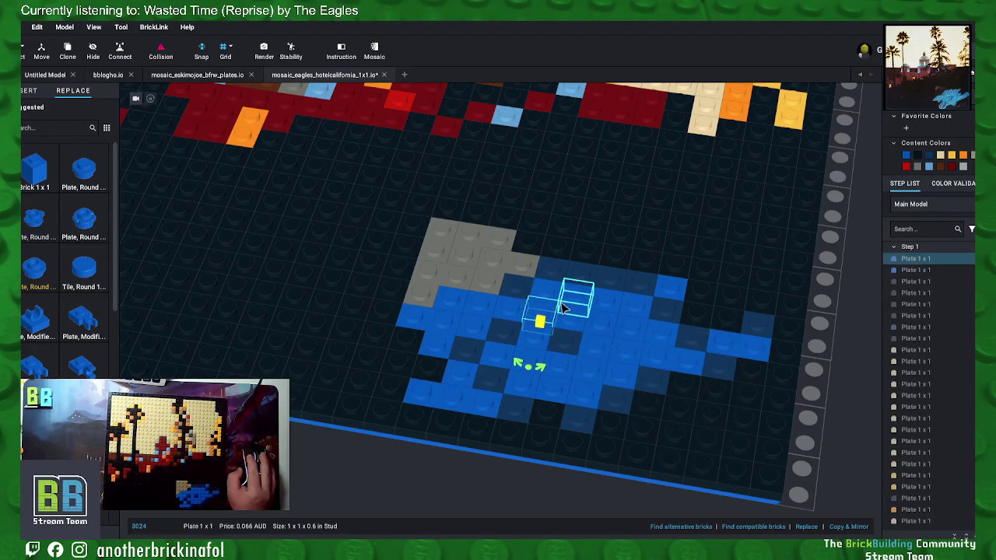
pyautogui.keyDown('shift'); pyautogui.click(566, 304); pyautogui.keyUp('shift')
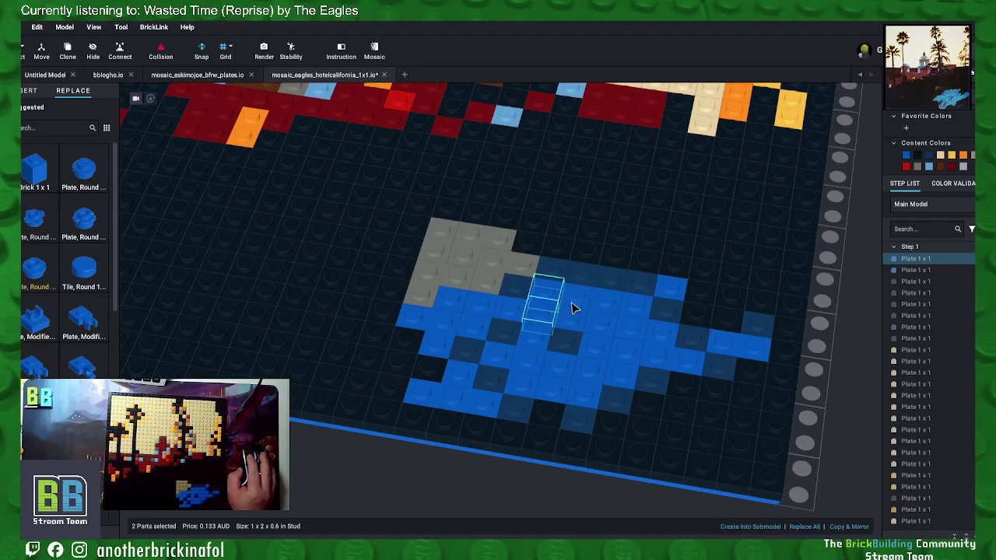
pyautogui.keyDown('shift'); pyautogui.click(574, 308); pyautogui.keyUp('shift')
pyautogui.keyDown('shift'); pyautogui.click(599, 327); pyautogui.keyUp('shift')
pyautogui.keyDown('shift'); pyautogui.click(602, 304); pyautogui.keyUp('shift')
pyautogui.keyDown('shift'); pyautogui.click(627, 300); pyautogui.keyUp('shift')
pyautogui.keyDown('shift'); pyautogui.click(633, 329); pyautogui.keyUp('shift')
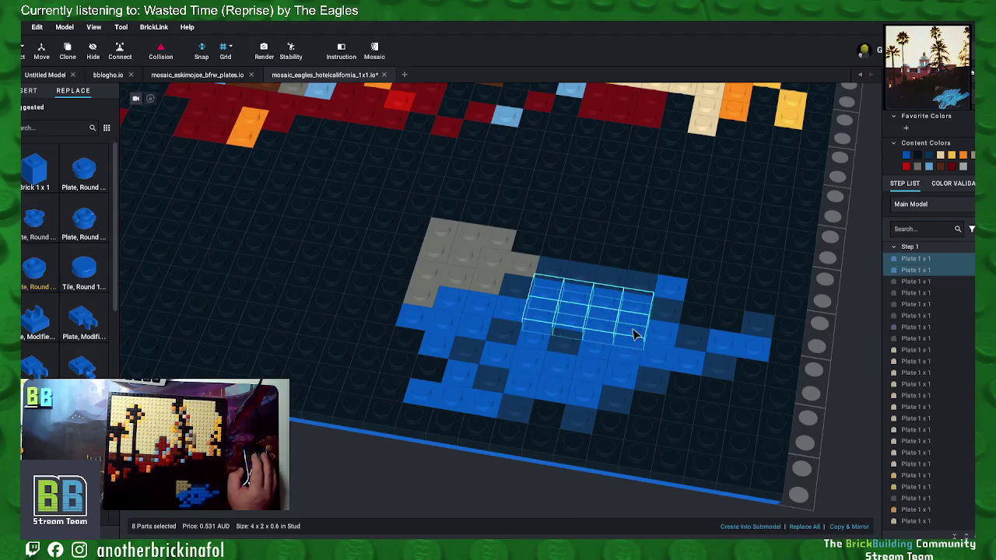
pyautogui.rightClick(634, 333)
pyautogui.click(656, 413)
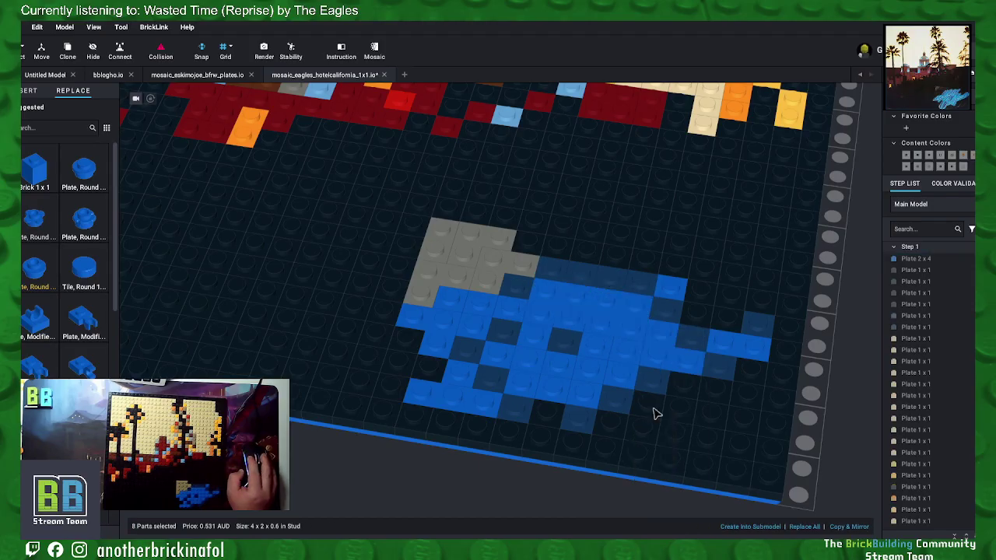
pyautogui.click(539, 364)
pyautogui.keyDown('ctrl'); pyautogui.click(565, 368); pyautogui.keyUp('ctrl')
pyautogui.keyDown('ctrl'); pyautogui.click(589, 372); pyautogui.keyUp('ctrl')
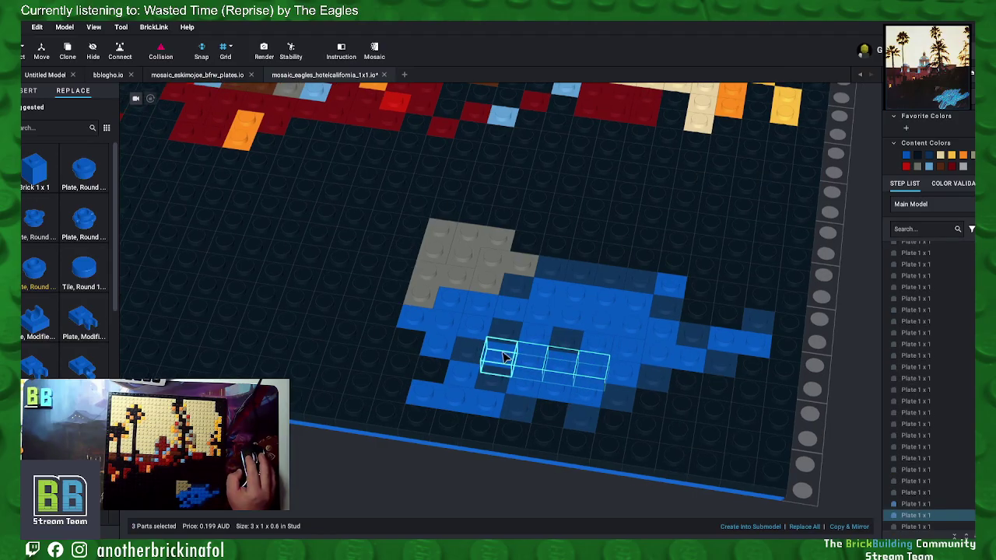
# Step: Merge the three L-shaped blue plates at the lower right edge of the blue shape's body into a 2 x 2 corner plate
pyautogui.click(587, 394)
pyautogui.click(587, 393)
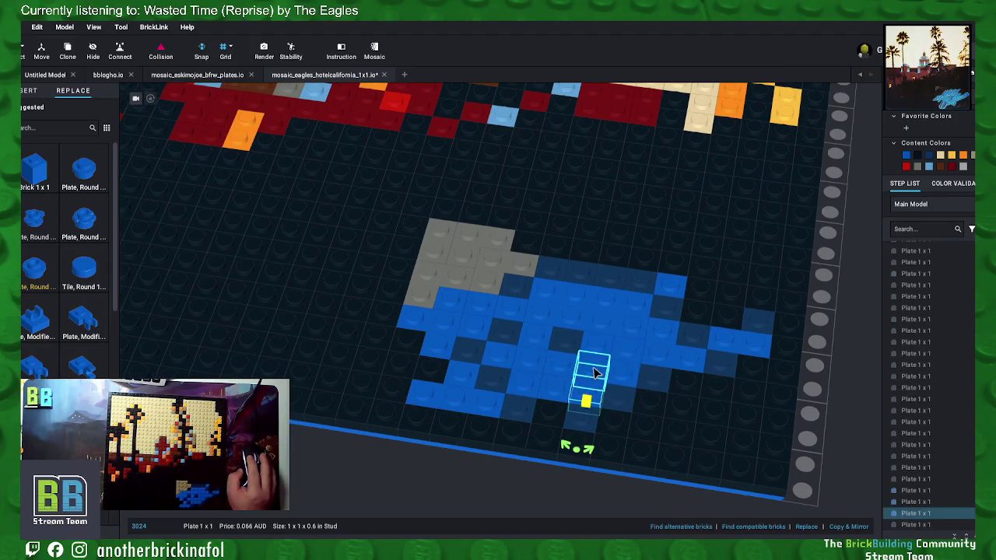
pyautogui.keyDown('ctrl'); pyautogui.click(594, 370); pyautogui.keyUp('ctrl')
pyautogui.keyDown('ctrl'); pyautogui.click(620, 373); pyautogui.keyUp('ctrl')
pyautogui.rightClick(623, 374)
pyautogui.click(636, 414)
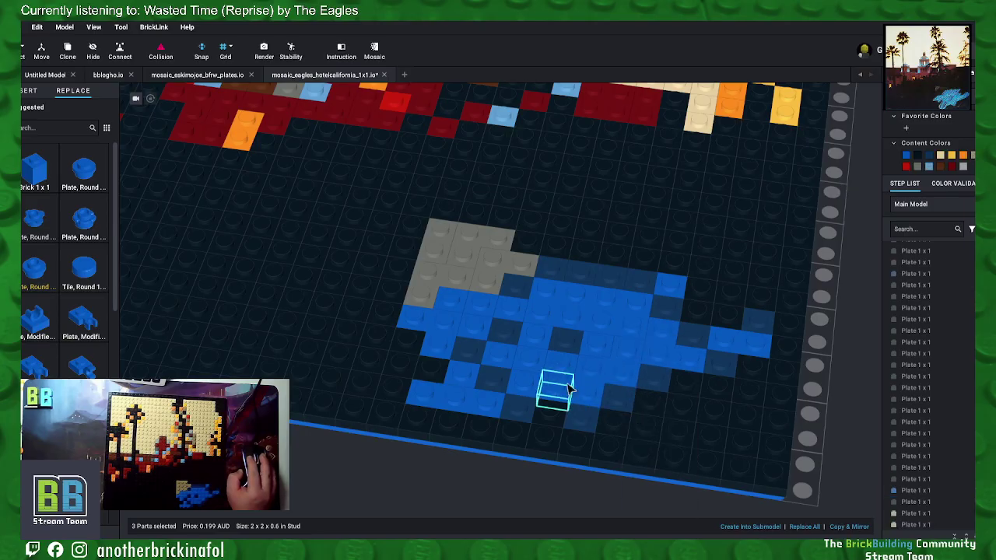
# Step: Merge the three L-shaped blue plates to the lower left of the enclosed dark blue plate into a 2 x 2 corner plate
pyautogui.click(535, 342)
pyautogui.keyDown('ctrl'); pyautogui.click(502, 354); pyautogui.keyUp('ctrl')
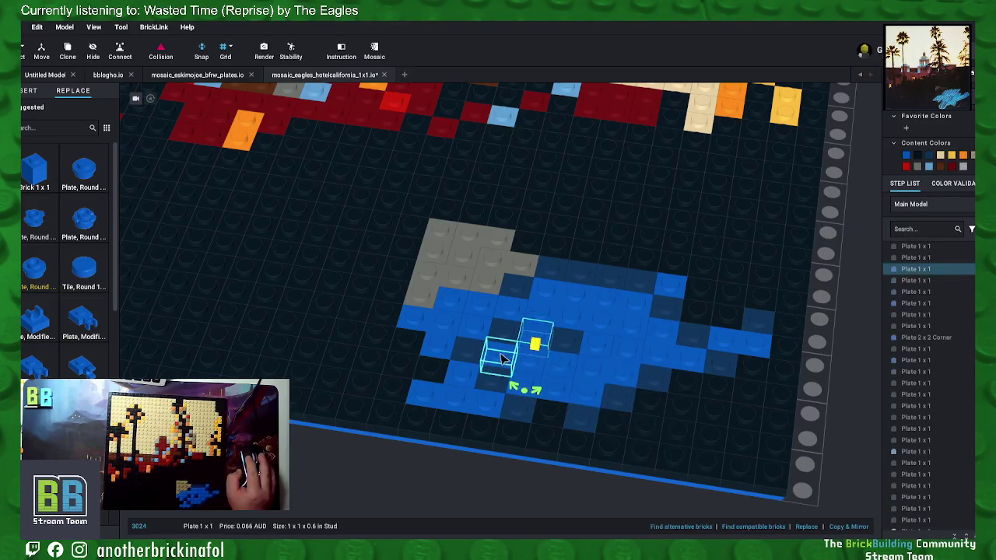
pyautogui.keyDown('ctrl'); pyautogui.click(523, 364); pyautogui.keyUp('ctrl')
pyautogui.rightClick(535, 331)
pyautogui.click(554, 416)
# Step: Merge the three remaining L-shaped blue plates at the middle of the body's lower edge into a 2 x 2 corner plate
pyautogui.click(529, 384)
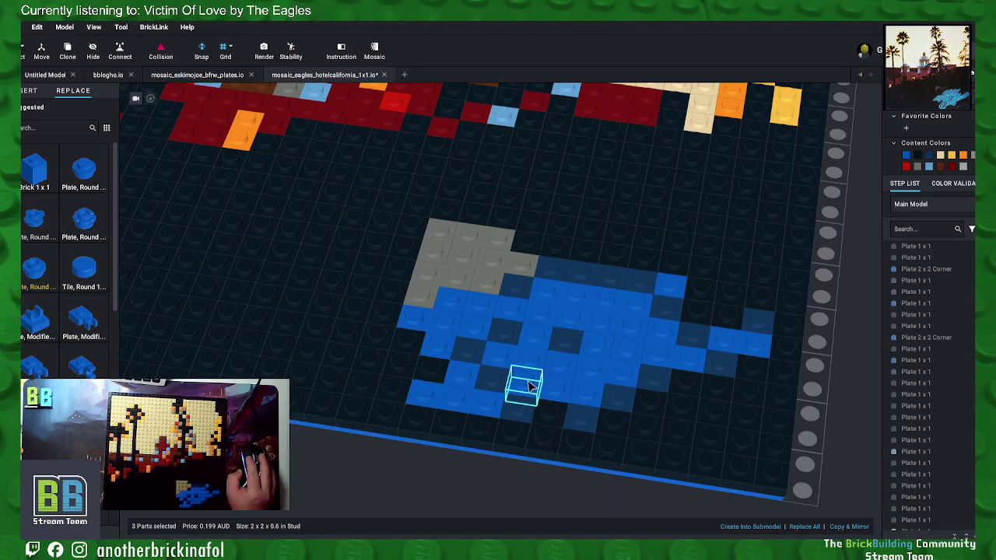
pyautogui.keyDown('ctrl'); pyautogui.click(555, 379); pyautogui.keyUp('ctrl')
pyautogui.moveTo(555, 379); pyautogui.dragTo(558, 378, button='right')
pyautogui.rightClick(565, 372)
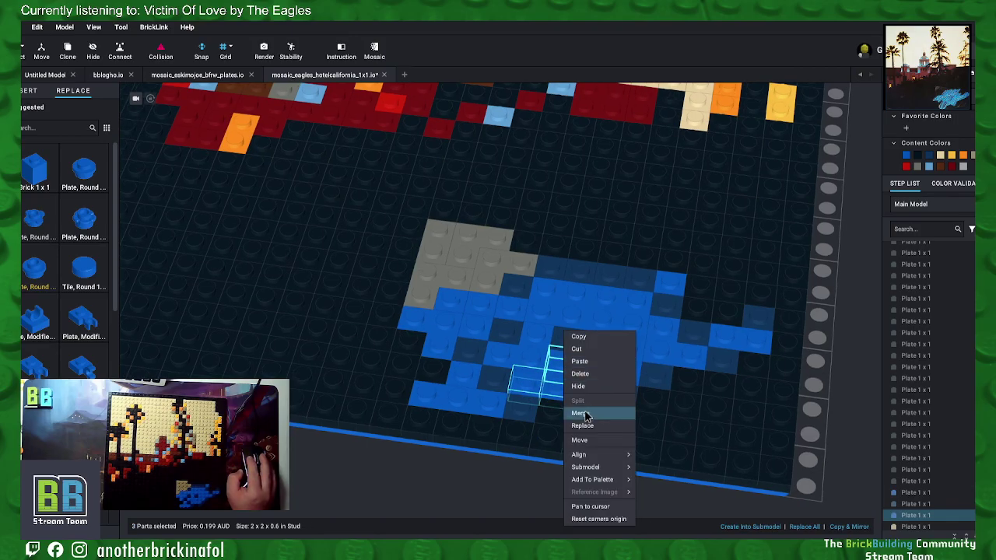
pyautogui.click(582, 413)
# Step: Merge the two blue plates immediately right of the enclosed dark blue plate into a horizontal 1 x 2 plate
pyautogui.click(597, 345)
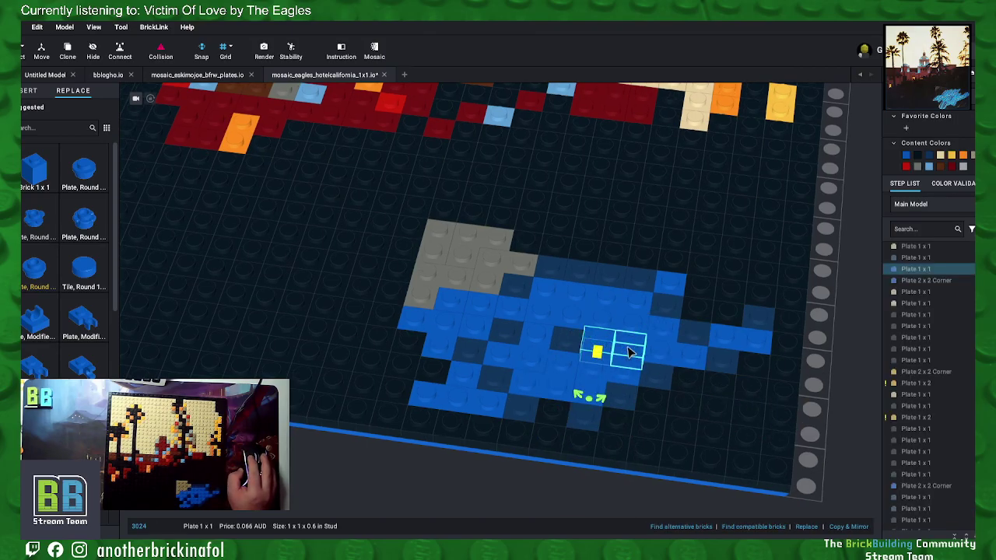
pyautogui.keyDown('ctrl'); pyautogui.click(632, 351); pyautogui.keyUp('ctrl')
pyautogui.rightClick(632, 351)
pyautogui.click(655, 414)
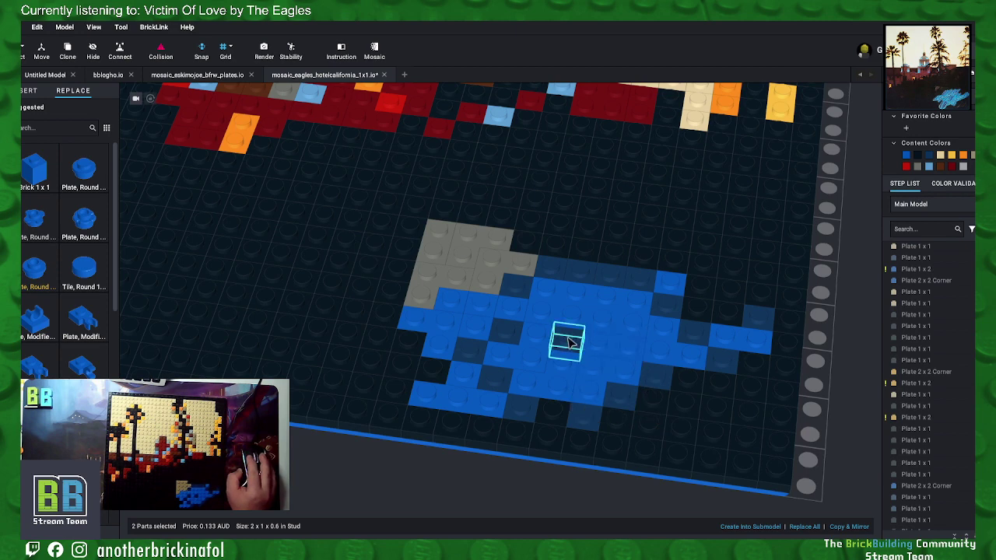
# Step: Merge the three L-shaped blue plates just below the grey block's lower right part into a 2 x 2 corner plate
pyautogui.moveTo(559, 346); pyautogui.dragTo(591, 377, button='middle')
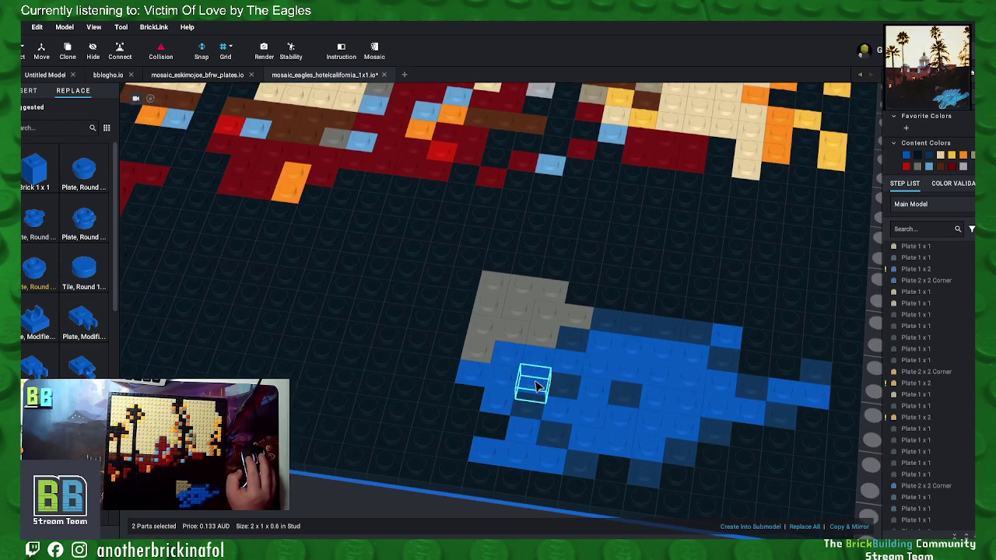
pyautogui.click(537, 381)
pyautogui.keyDown('ctrl'); pyautogui.click(574, 369); pyautogui.keyUp('ctrl')
pyautogui.rightClick(571, 369)
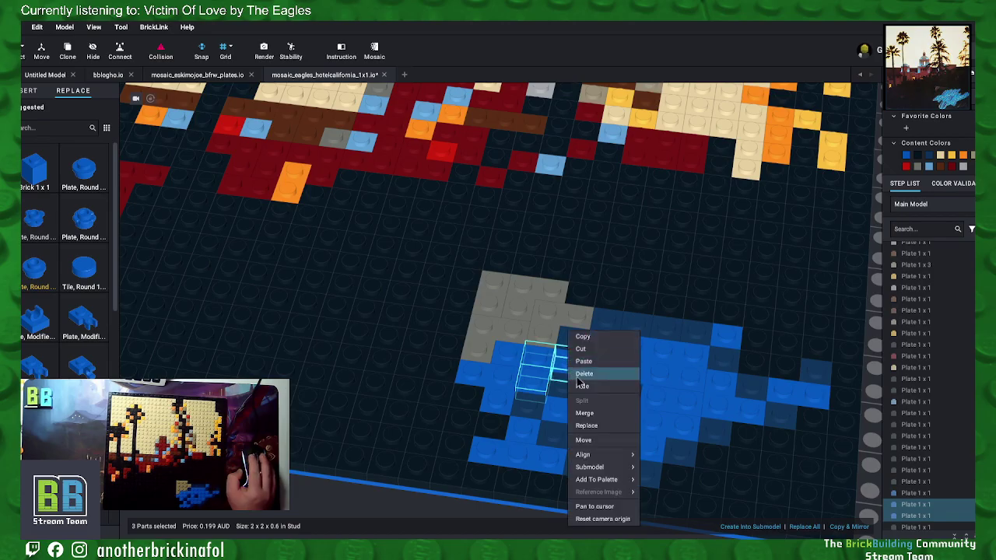
pyautogui.click(599, 411)
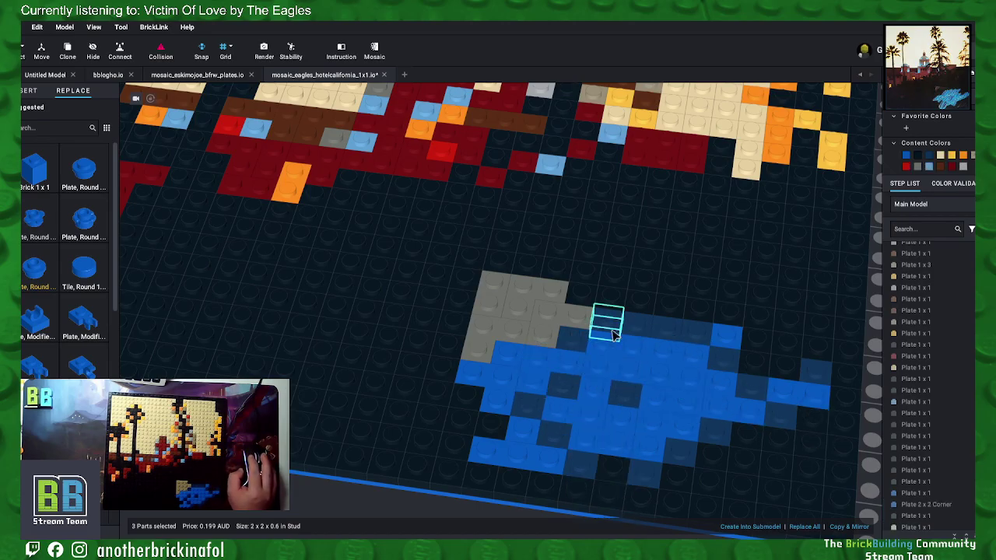
# Step: Merge the four dark blue plates along the blue shape's upper edge into a horizontal 1 x 4 plate
pyautogui.click(637, 323)
pyautogui.keyDown('ctrl'); pyautogui.click(667, 330); pyautogui.keyUp('ctrl')
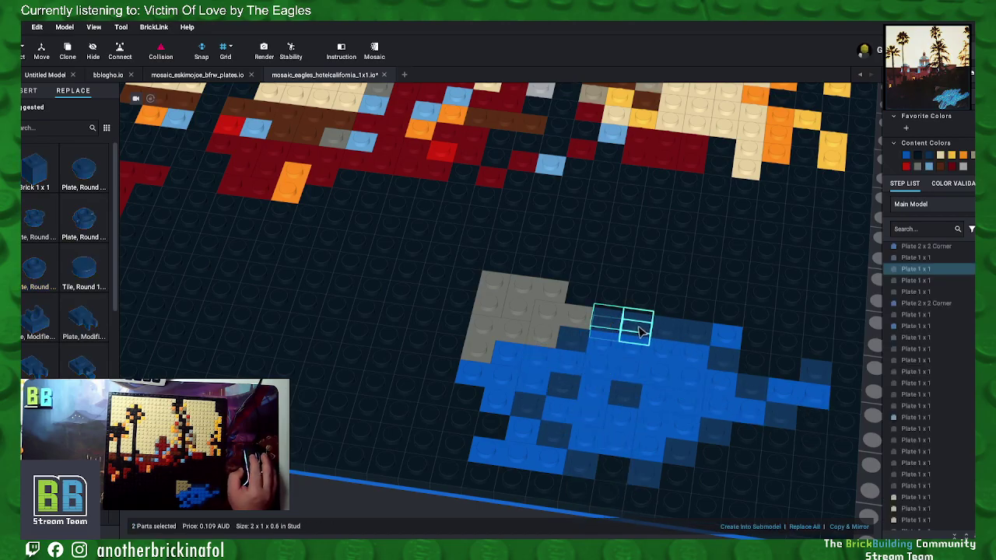
pyautogui.keyDown('ctrl'); pyautogui.click(695, 336); pyautogui.keyUp('ctrl')
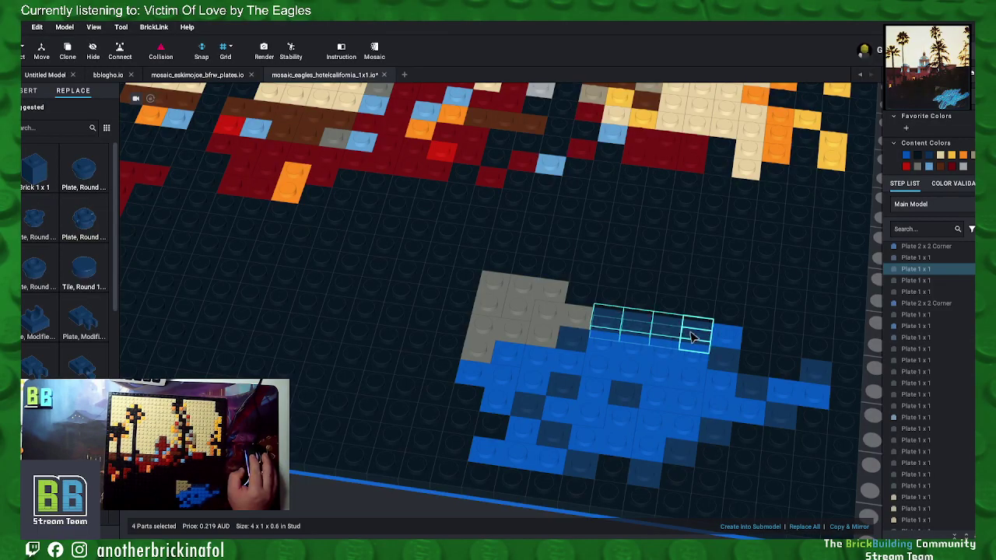
pyautogui.rightClick(695, 337)
pyautogui.click(711, 410)
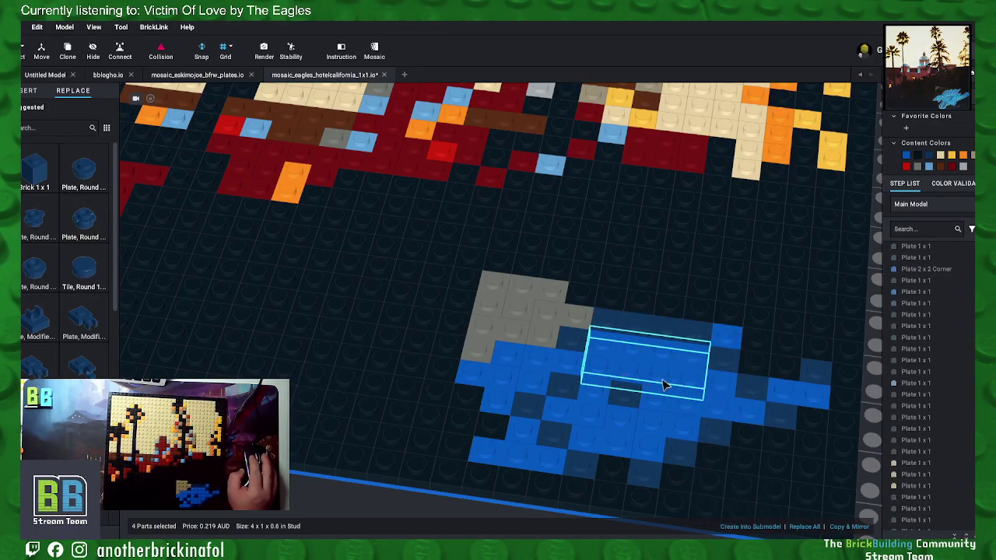
# Step: Merge the eight black plates in the mosaic's lower right corner into a vertical 2 x 4 plate
pyautogui.moveTo(739, 393)
pyautogui.mouseDown()
pyautogui.moveTo(713, 389)
pyautogui.moveTo(767, 371)
pyautogui.moveTo(797, 433)
pyautogui.moveTo(750, 390)
pyautogui.mouseUp()
pyautogui.moveTo(851, 477); pyautogui.dragTo(777, 392, button='middle')
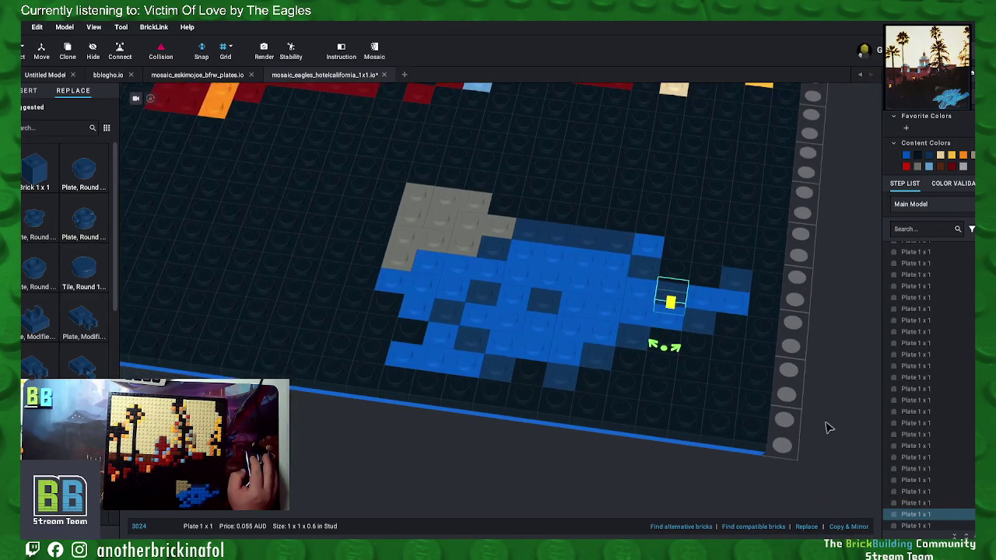
pyautogui.click(833, 409)
pyautogui.click(728, 353)
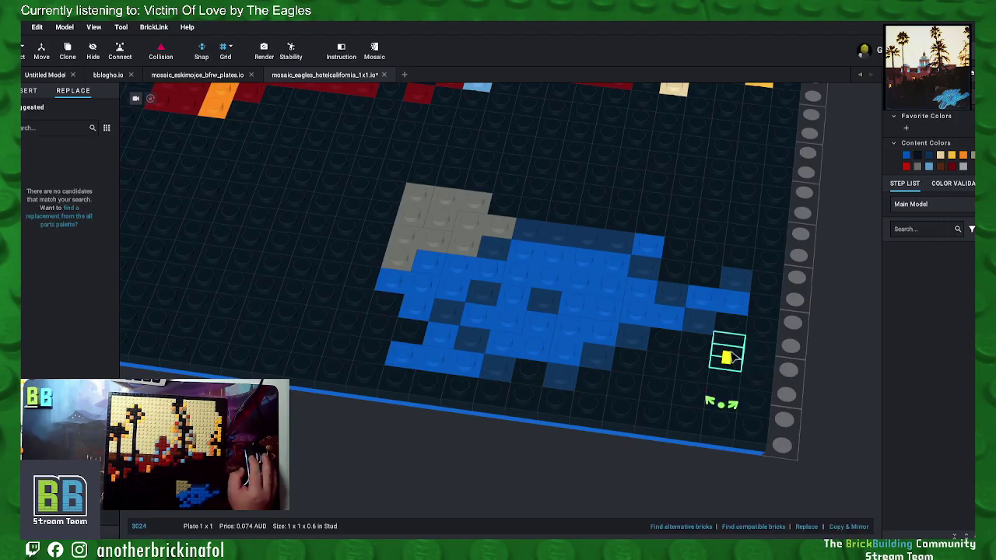
pyautogui.keyDown('ctrl'); pyautogui.click(726, 378); pyautogui.keyUp('ctrl')
pyautogui.keyDown('ctrl'); pyautogui.click(723, 401); pyautogui.keyUp('ctrl')
pyautogui.keyDown('ctrl'); pyautogui.click(722, 427); pyautogui.keyUp('ctrl')
pyautogui.keyDown('ctrl'); pyautogui.click(753, 430); pyautogui.keyUp('ctrl')
pyautogui.keyDown('ctrl'); pyautogui.click(756, 405); pyautogui.keyUp('ctrl')
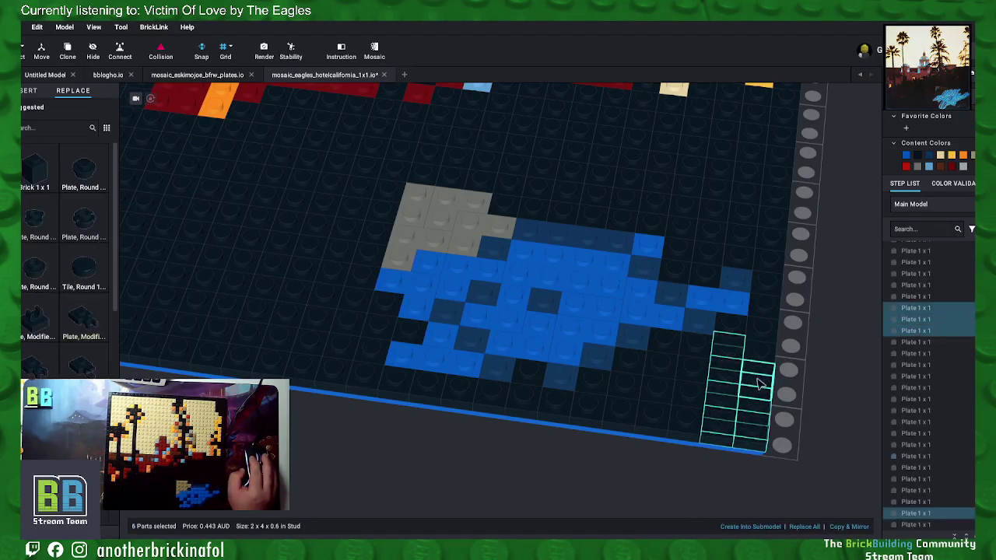
pyautogui.keyDown('ctrl'); pyautogui.click(764, 358); pyautogui.keyUp('ctrl')
pyautogui.rightClick(762, 357)
pyautogui.click(775, 414)
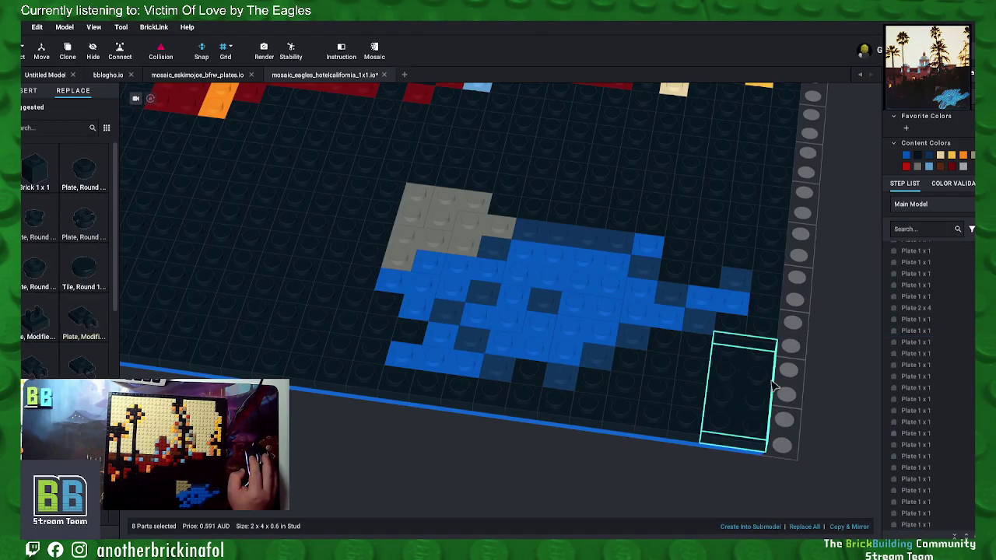
# Step: Merge the three L-shaped black plates just above the corner 2 x 4 plate, below the tail tip, into a 2 x 2 corner plate
pyautogui.click(732, 330)
pyautogui.keyDown('ctrl'); pyautogui.click(770, 334); pyautogui.keyUp('ctrl')
pyautogui.keyDown('ctrl'); pyautogui.click(769, 304); pyautogui.keyUp('ctrl')
pyautogui.rightClick(770, 306)
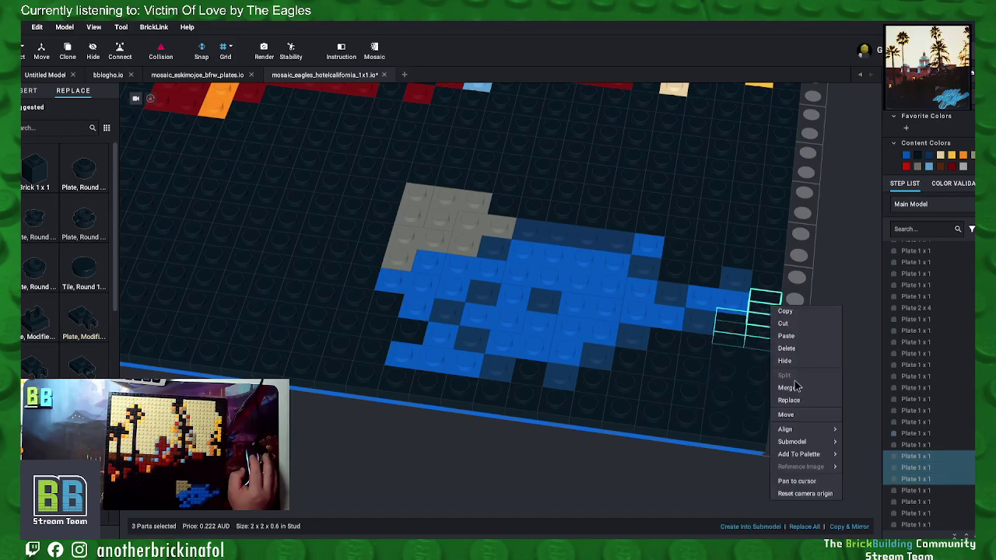
pyautogui.click(798, 388)
# Step: Merge the three L-shaped black plates wrapping above and right of the tail tip's dark blue plate into a 2 x 2 corner plate
pyautogui.click(769, 288)
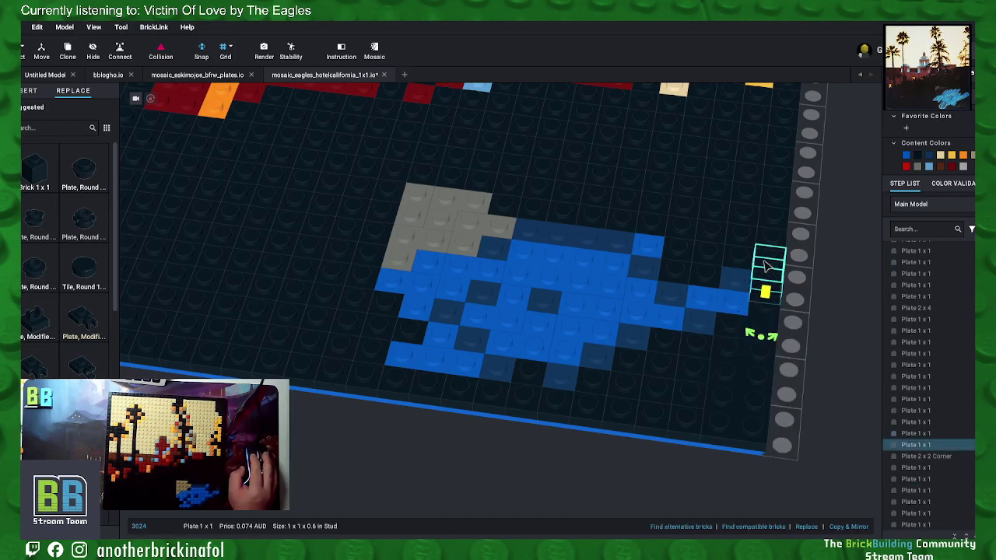
pyautogui.keyDown('ctrl'); pyautogui.click(765, 266); pyautogui.keyUp('ctrl')
pyautogui.keyDown('ctrl'); pyautogui.click(746, 260); pyautogui.keyUp('ctrl')
pyautogui.rightClick(746, 259)
pyautogui.click(766, 340)
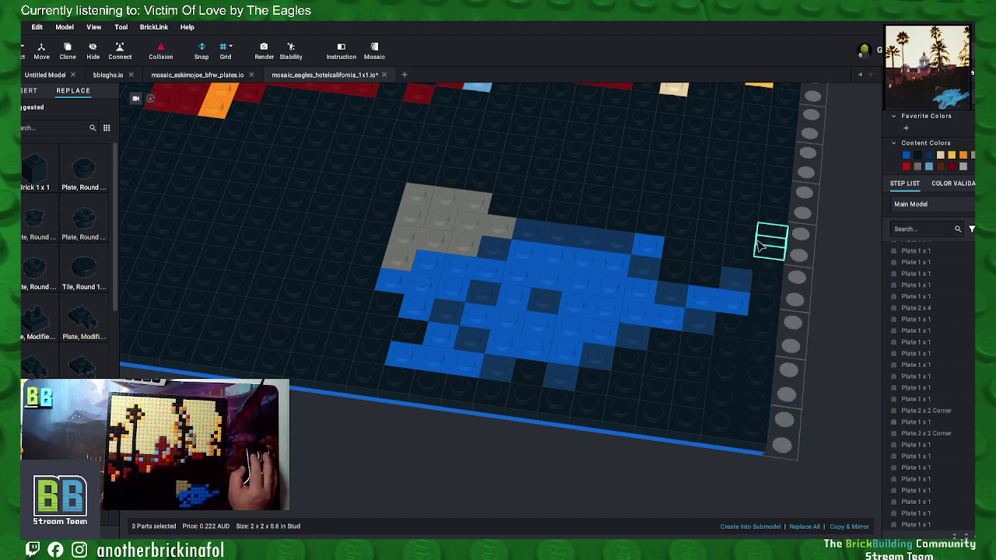
# Step: Merge the eight black plates along the mosaic's right edge above the tail tip into a vertical 2 x 4 plate
pyautogui.click(741, 239)
pyautogui.keyDown('ctrl'); pyautogui.click(768, 240); pyautogui.keyUp('ctrl')
pyautogui.keyDown('ctrl'); pyautogui.click(746, 214); pyautogui.keyUp('ctrl')
pyautogui.keyDown('ctrl'); pyautogui.click(771, 218); pyautogui.keyUp('ctrl')
pyautogui.keyDown('ctrl'); pyautogui.click(749, 196); pyautogui.keyUp('ctrl')
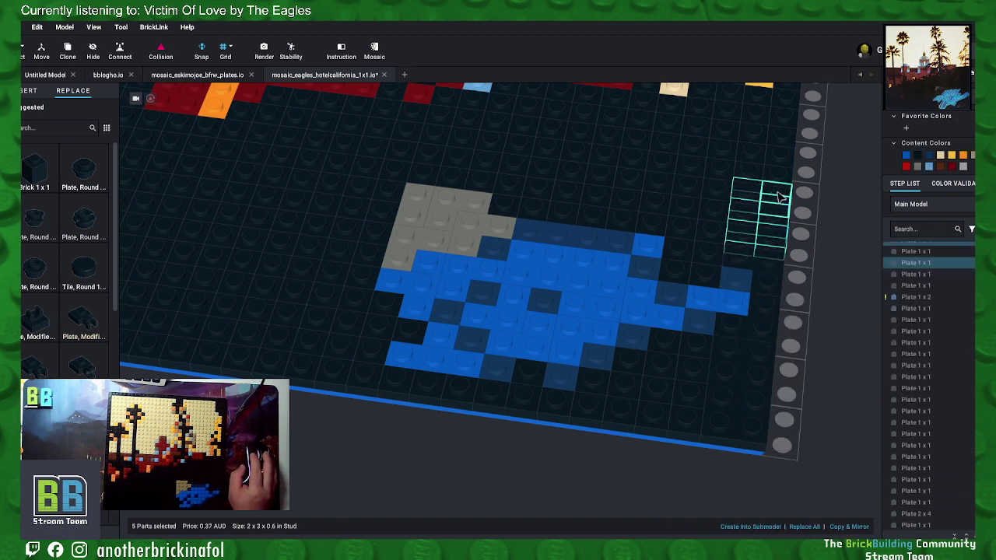
pyautogui.keyDown('ctrl'); pyautogui.click(779, 197); pyautogui.keyUp('ctrl')
pyautogui.keyDown('ctrl'); pyautogui.click(751, 176); pyautogui.keyUp('ctrl')
pyautogui.rightClick(784, 178)
pyautogui.click(809, 262)
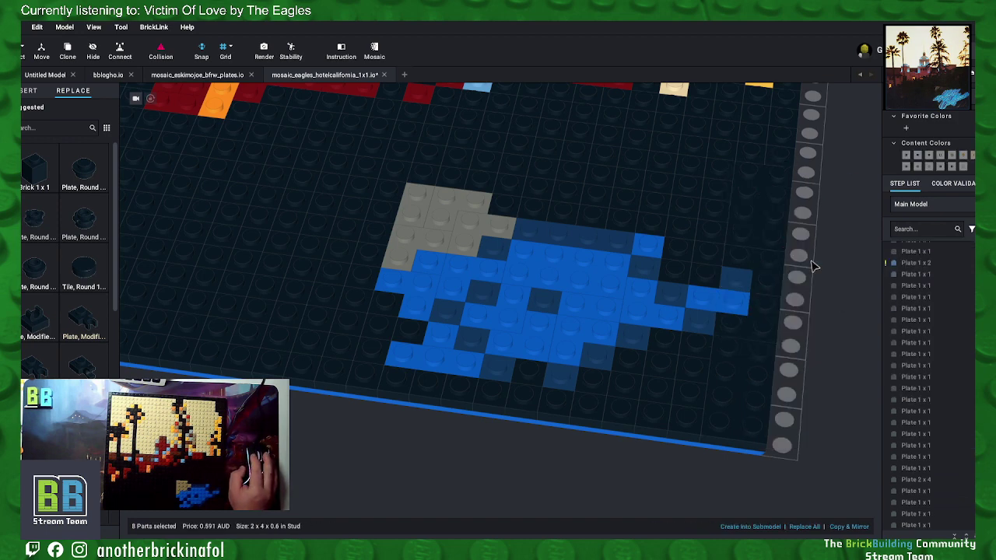
# Step: Merge the eight black plates directly left of the lower right corner's 2 x 4 plate into another vertical 2 x 4 plate
pyautogui.click(692, 346)
pyautogui.keyDown('ctrl'); pyautogui.click(662, 372); pyautogui.keyUp('ctrl')
pyautogui.keyDown('ctrl'); pyautogui.click(681, 376); pyautogui.keyUp('ctrl')
pyautogui.keyDown('ctrl'); pyautogui.click(670, 389); pyautogui.keyUp('ctrl')
pyautogui.keyDown('ctrl'); pyautogui.click(690, 396); pyautogui.keyUp('ctrl')
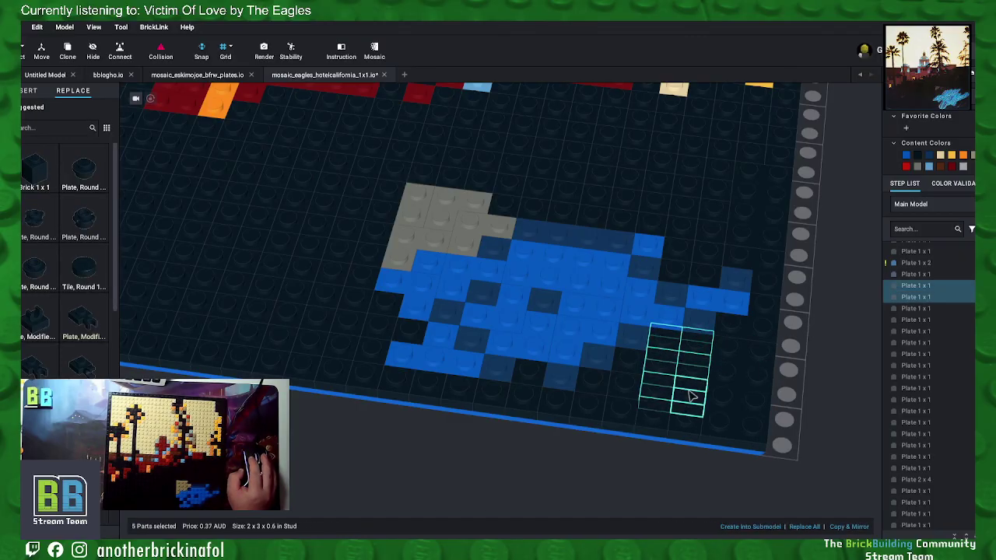
pyautogui.keyDown('ctrl'); pyautogui.click(666, 413); pyautogui.keyUp('ctrl')
pyautogui.rightClick(692, 426)
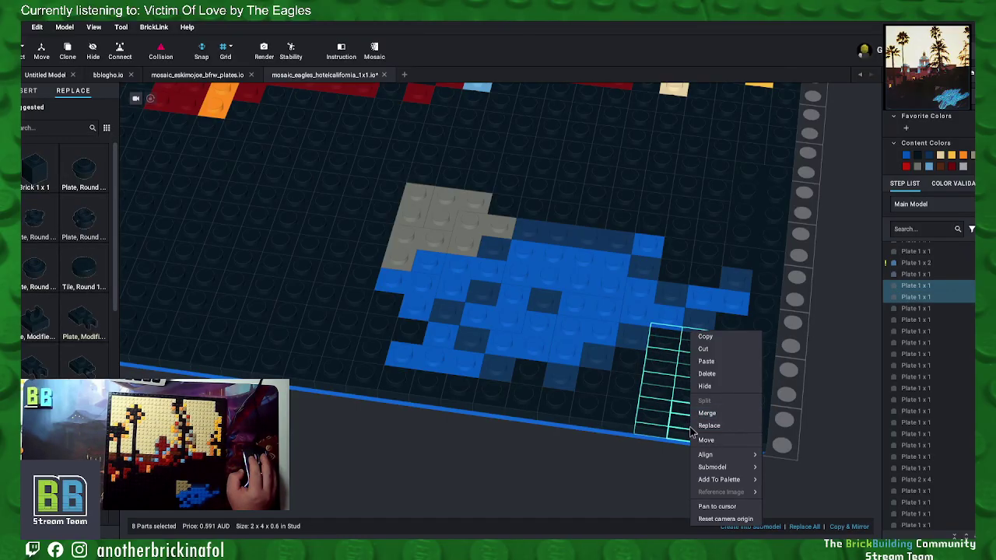
pyautogui.click(709, 413)
# Step: Select the adjoining L-shaped black 1 x 1 plates below the blue shape's lower right edge for merging
pyautogui.click(627, 381)
pyautogui.keyDown('ctrl'); pyautogui.click(601, 389); pyautogui.keyUp('ctrl')
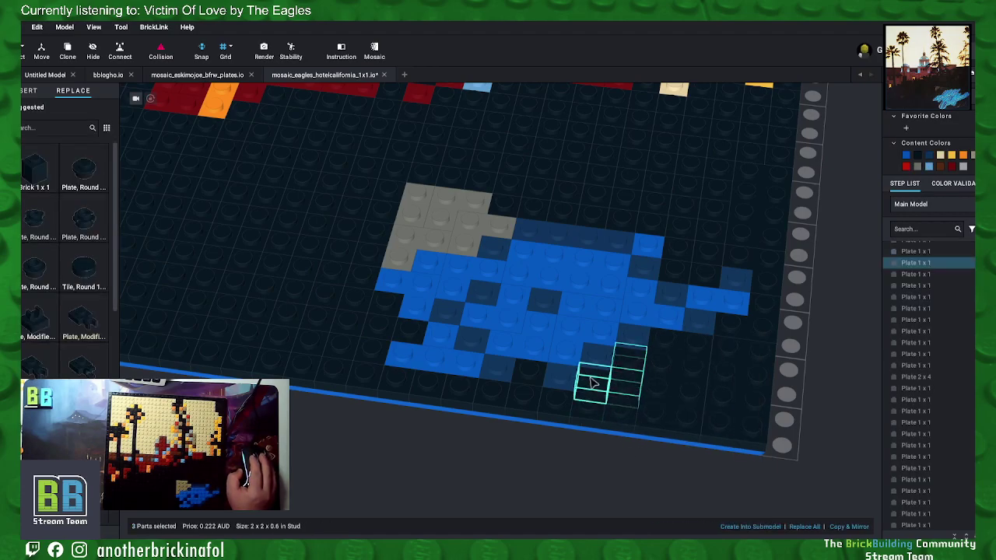
# Step: Merge three black 1 x 1 plates below the blue shape into a 2 x 2 corner plate and two at the mosaic's lower edge into one
pyautogui.rightClick(591, 383)
pyautogui.click(634, 416)
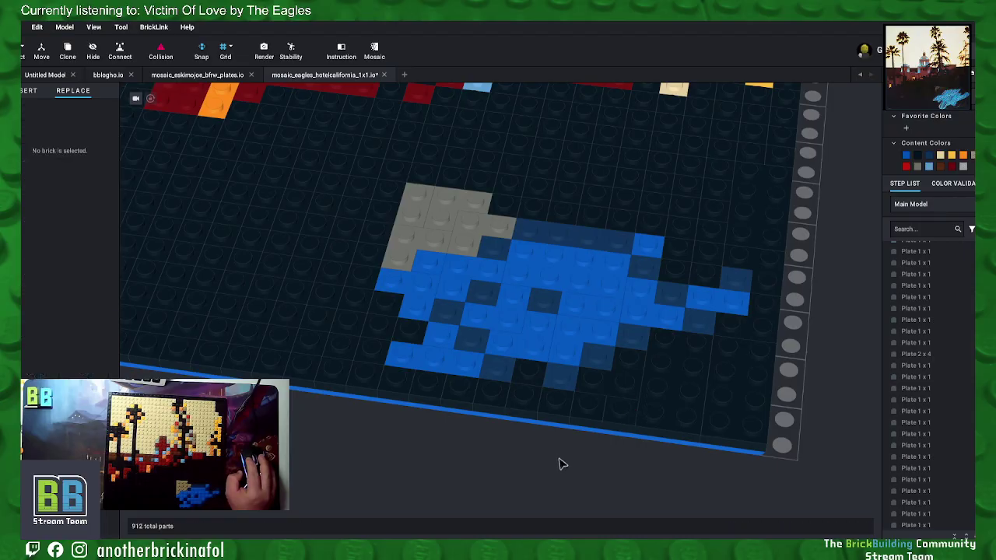
pyautogui.moveTo(570, 477); pyautogui.dragTo(629, 469, button='middle')
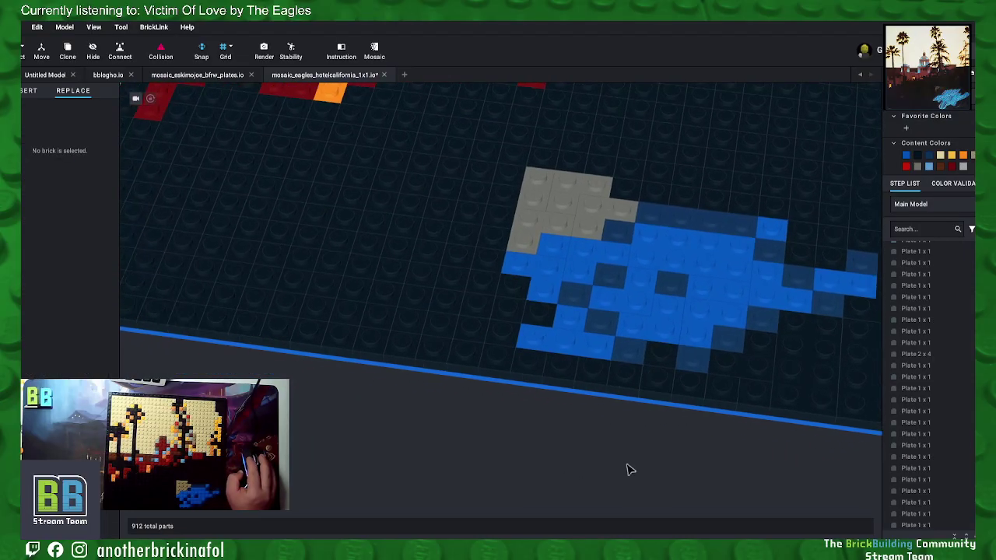
pyautogui.click(729, 395)
pyautogui.keyDown('ctrl'); pyautogui.click(755, 399); pyautogui.keyUp('ctrl')
pyautogui.rightClick(756, 400)
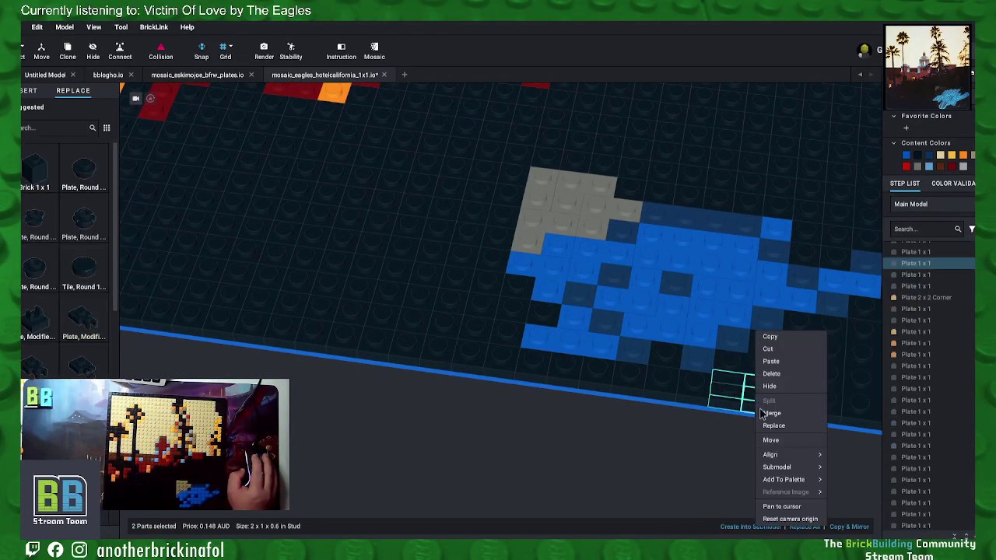
pyautogui.click(764, 412)
# Step: Merge three black plates under the blue shape into a 2 x 2 corner plate and the adjoining row of four into a 1 x 4 plate
pyautogui.click(695, 388)
pyautogui.keyDown('ctrl'); pyautogui.click(671, 367); pyautogui.keyUp('ctrl')
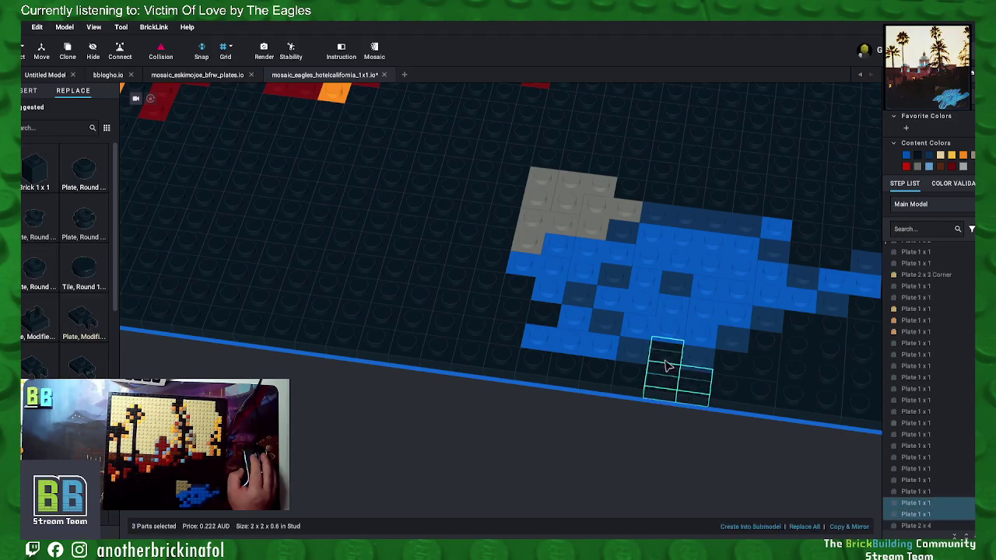
pyautogui.rightClick(666, 367)
pyautogui.click(680, 412)
pyautogui.click(628, 378)
pyautogui.keyDown('ctrl'); pyautogui.click(598, 376); pyautogui.keyUp('ctrl')
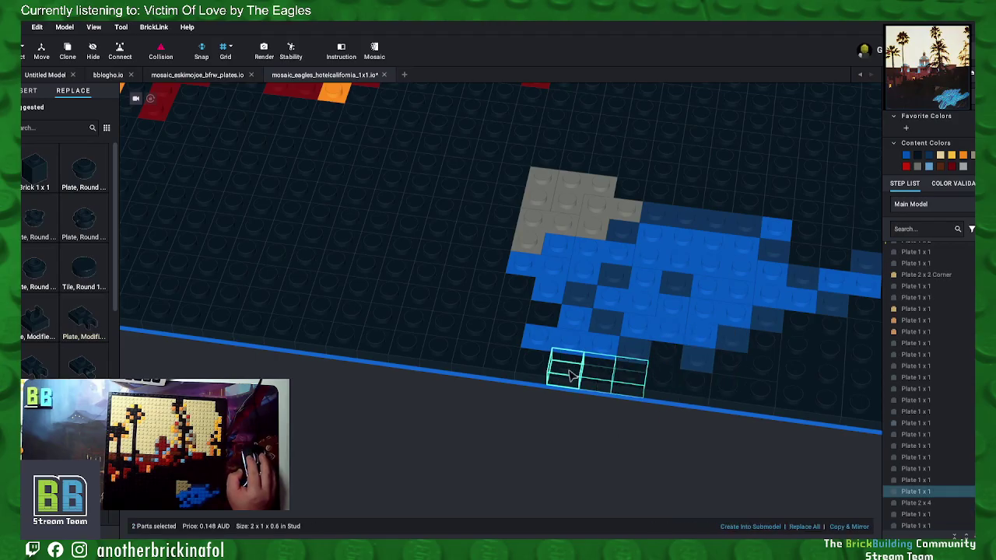
pyautogui.rightClick(532, 367)
pyautogui.click(544, 413)
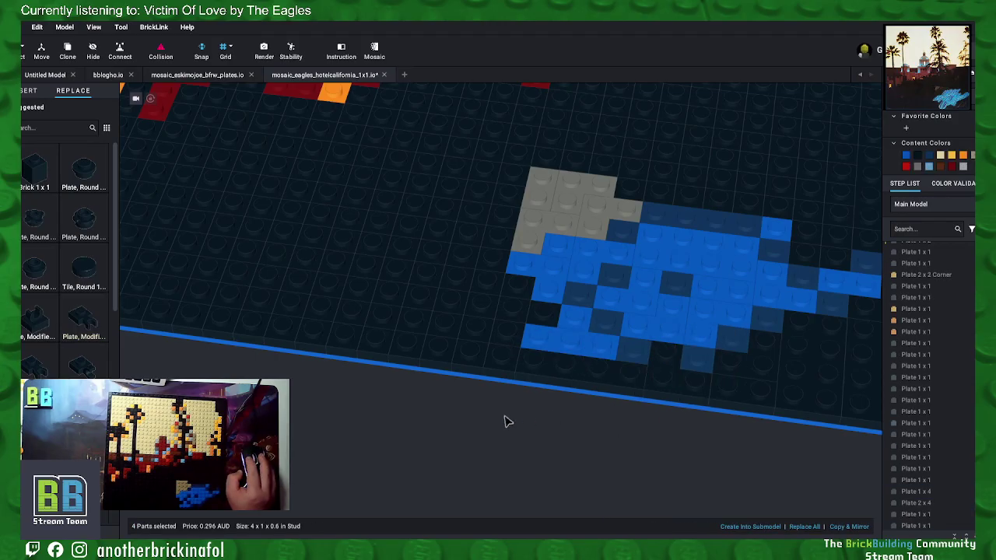
# Step: Merge the three black 1 x 1 plates around the notch in the blue shape's left side into a 2 x 2 corner plate
pyautogui.moveTo(517, 416); pyautogui.dragTo(546, 451, button='middle')
pyautogui.click(553, 340)
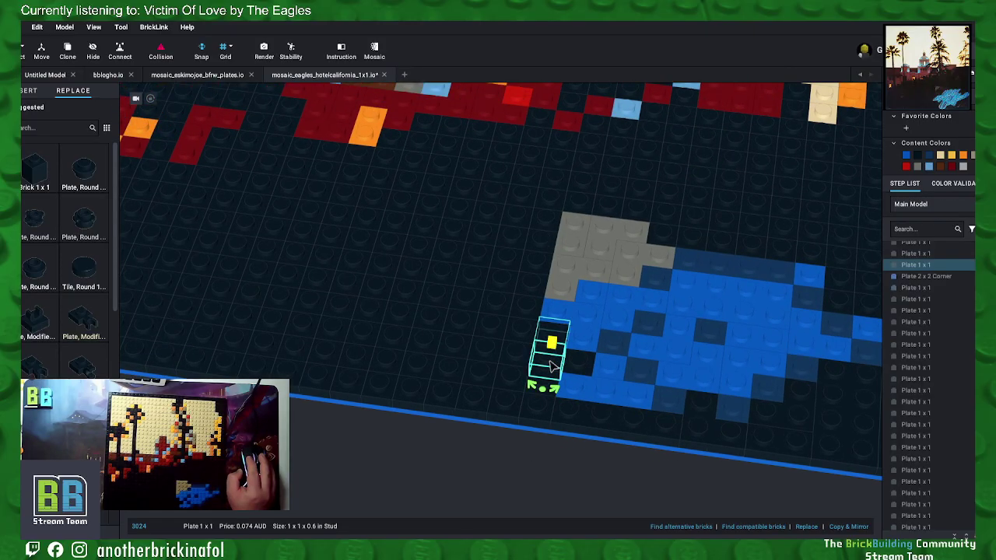
pyautogui.keyDown('ctrl'); pyautogui.click(553, 365); pyautogui.keyUp('ctrl')
pyautogui.rightClick(578, 368)
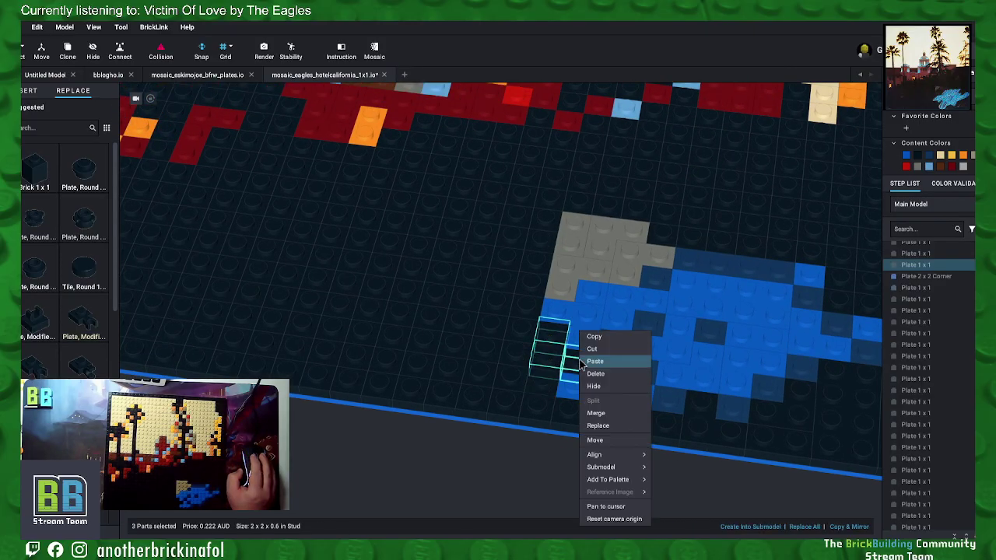
pyautogui.click(600, 412)
pyautogui.moveTo(532, 463); pyautogui.dragTo(459, 508, button='middle')
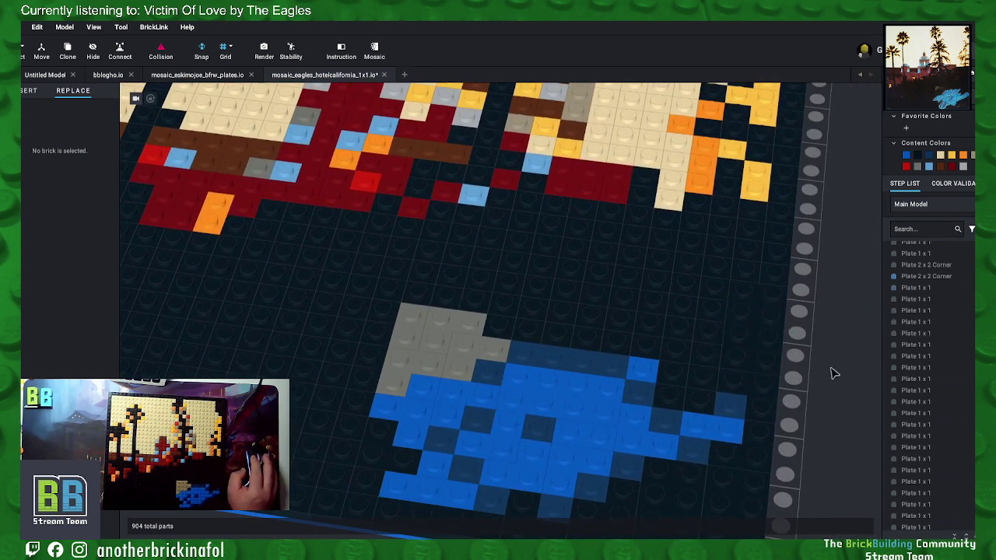
# Step: Merge the eight black 1 x 1 plates below the yellow plates at the mosaic's right edge into a 2 x 4 plate
pyautogui.moveTo(819, 373); pyautogui.dragTo(753, 386, button='middle')
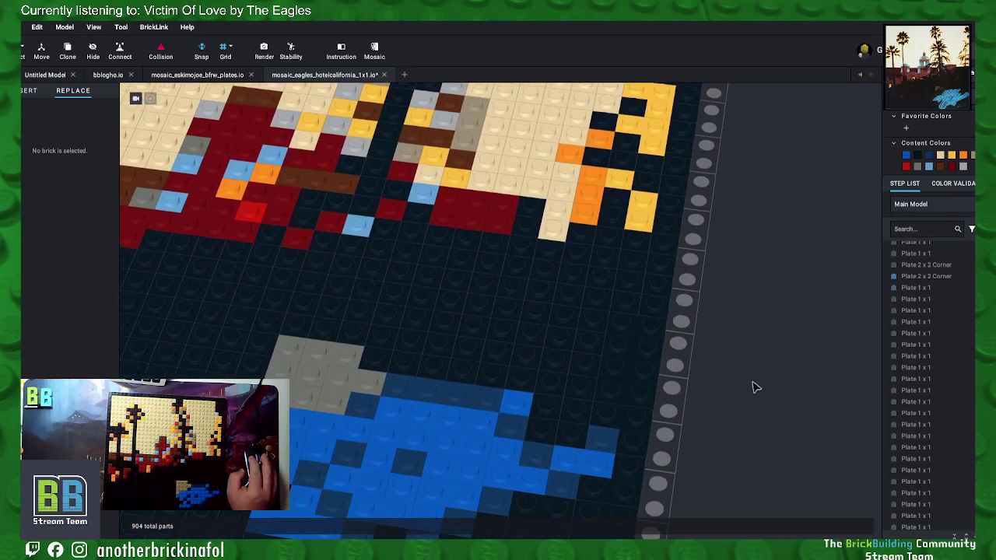
pyautogui.click(632, 310)
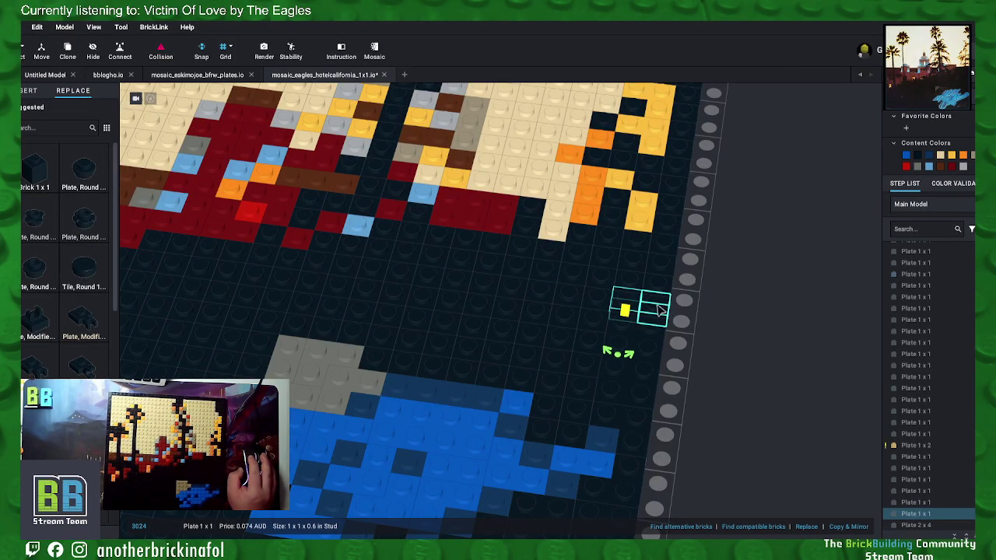
pyautogui.keyDown('ctrl'); pyautogui.click(659, 309); pyautogui.keyUp('ctrl')
pyautogui.keyDown('ctrl'); pyautogui.click(631, 288); pyautogui.keyUp('ctrl')
pyautogui.keyDown('ctrl'); pyautogui.click(658, 289); pyautogui.keyUp('ctrl')
pyautogui.keyDown('ctrl'); pyautogui.click(634, 265); pyautogui.keyUp('ctrl')
pyautogui.keyDown('ctrl'); pyautogui.click(661, 268); pyautogui.keyUp('ctrl')
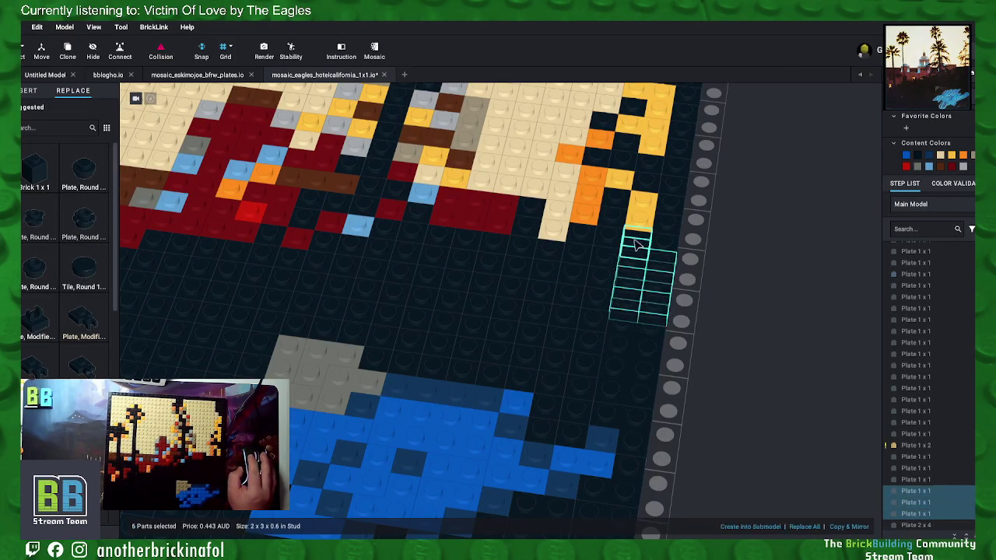
pyautogui.keyDown('ctrl'); pyautogui.click(637, 244); pyautogui.keyUp('ctrl')
pyautogui.keyDown('ctrl'); pyautogui.click(661, 238); pyautogui.keyUp('ctrl')
pyautogui.rightClick(669, 243)
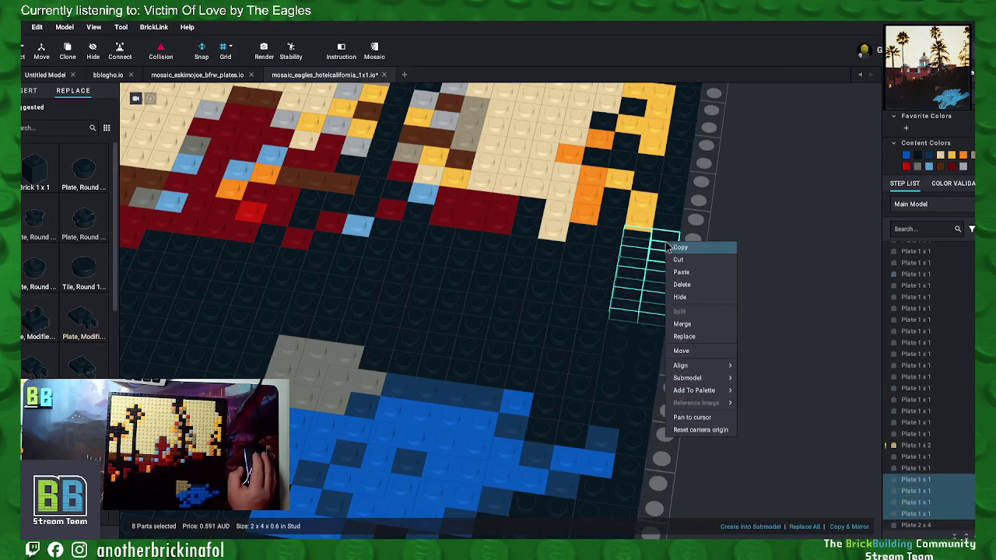
pyautogui.click(691, 328)
# Step: Merge the three black 1 x 1 plates between the orange and yellow plates near the right edge into a 2 x 2 corner plate
pyautogui.moveTo(773, 231); pyautogui.dragTo(730, 323, button='middle')
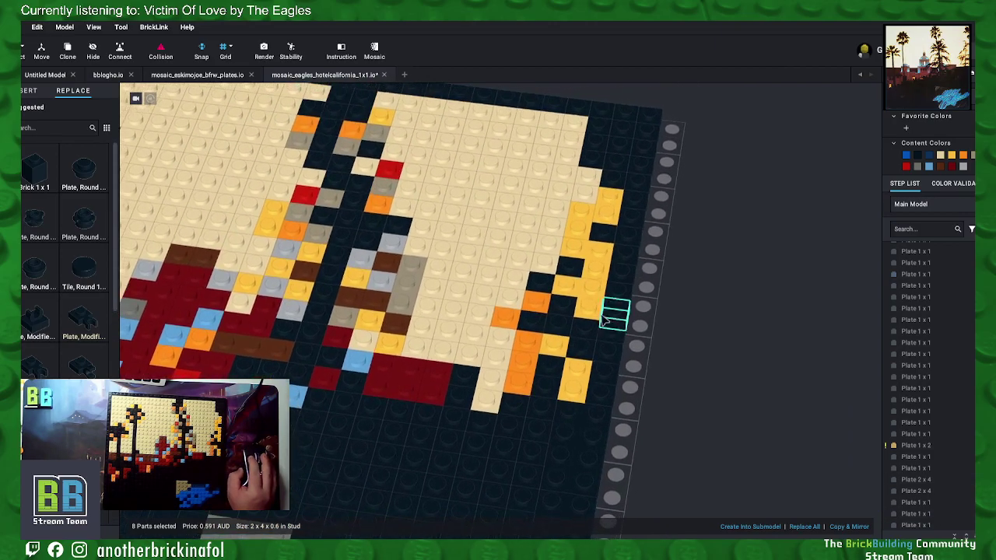
pyautogui.click(542, 321)
pyautogui.keyDown('ctrl'); pyautogui.click(559, 321); pyautogui.keyUp('ctrl')
pyautogui.keyDown('ctrl'); pyautogui.click(563, 305); pyautogui.keyUp('ctrl')
pyautogui.rightClick(562, 304)
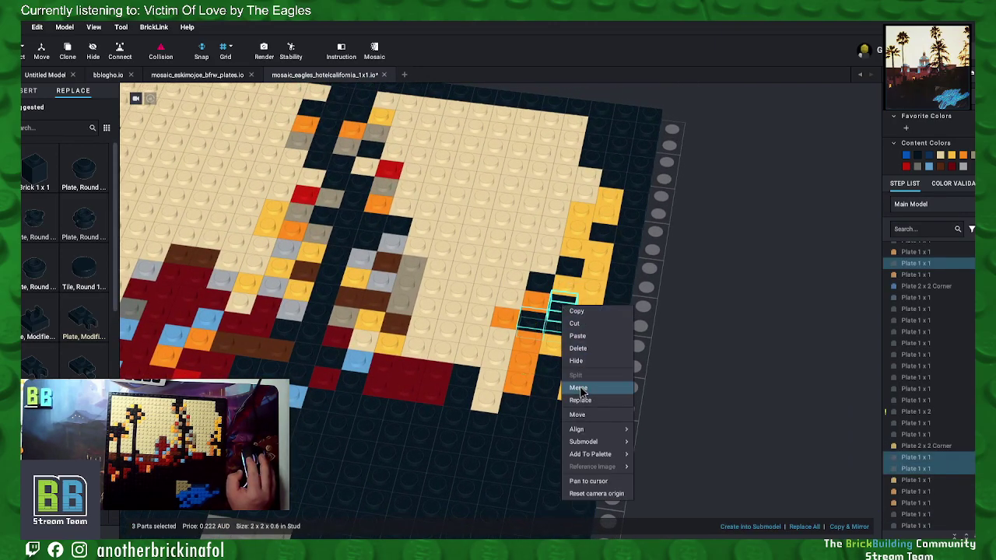
pyautogui.click(580, 388)
# Step: Merge the two black 1 x 1 plates directly above the lowest yellow pair near the right edge into a 1 x 2 plate
pyautogui.click(580, 344)
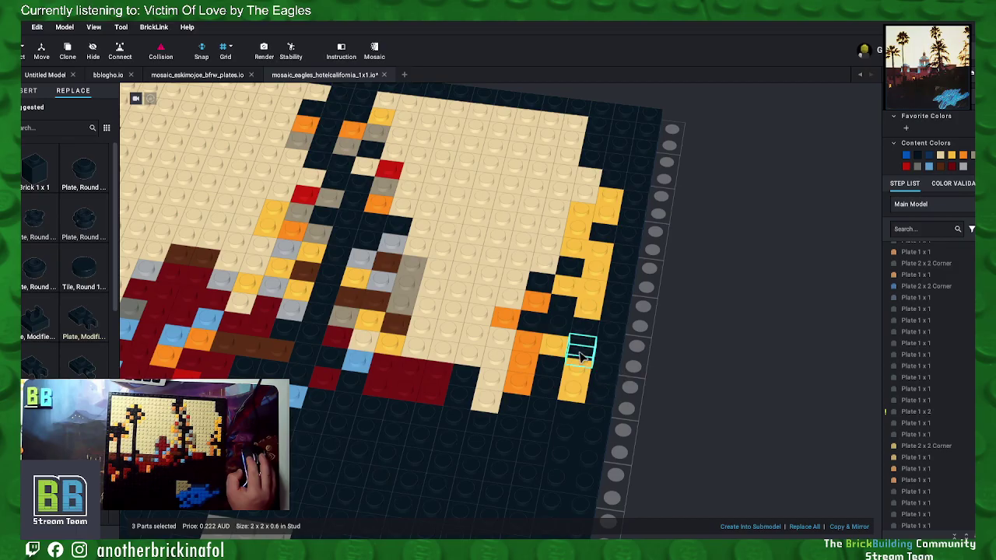
pyautogui.keyDown('ctrl'); pyautogui.click(585, 327); pyautogui.keyUp('ctrl')
pyautogui.rightClick(589, 328)
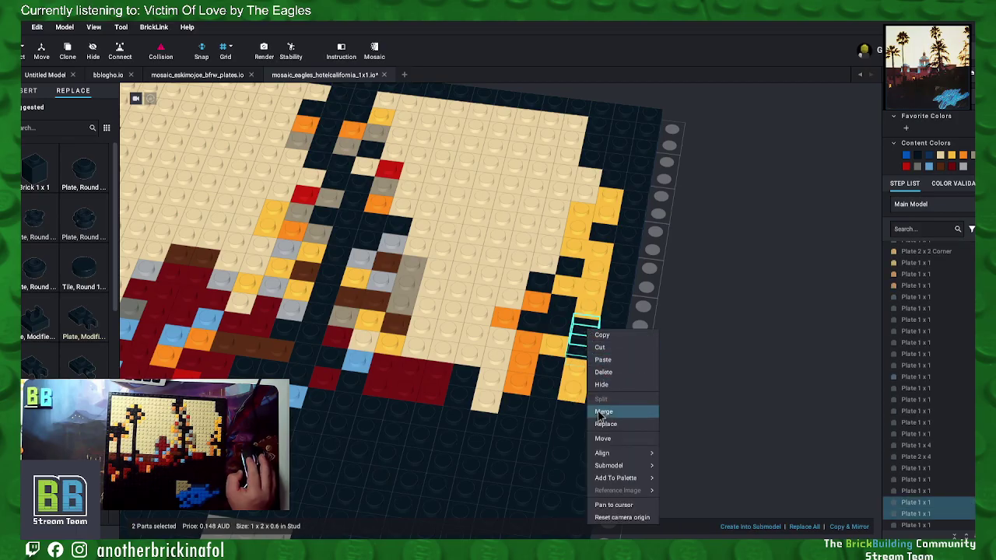
pyautogui.click(603, 410)
# Step: Merge the three black 1 x 1 plates around the upper right corner of the yellow area into a 2 x 2 corner plate
pyautogui.moveTo(714, 301); pyautogui.dragTo(713, 311, button='middle')
pyautogui.moveTo(632, 177); pyautogui.dragTo(649, 242)
pyautogui.press('Right')
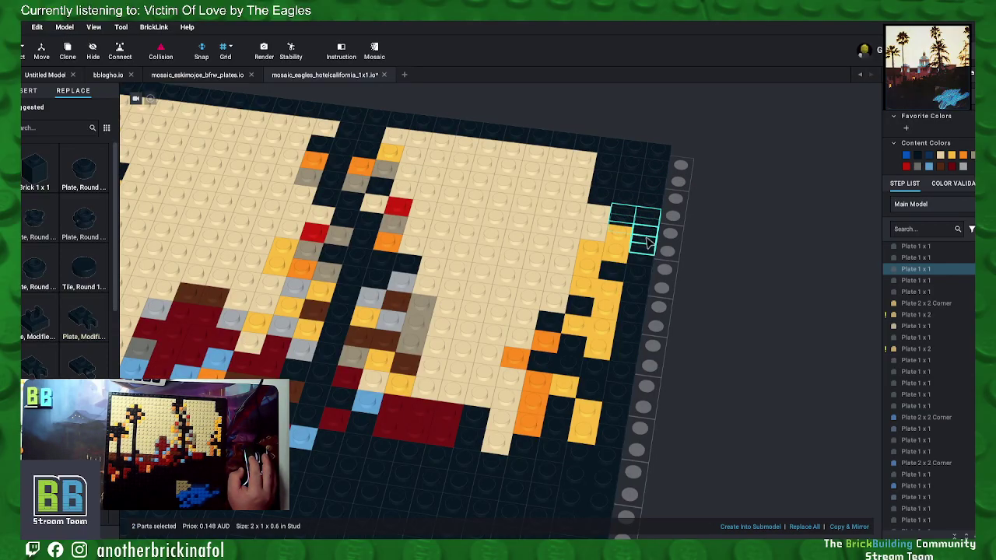
pyautogui.rightClick(649, 242)
pyautogui.click(669, 316)
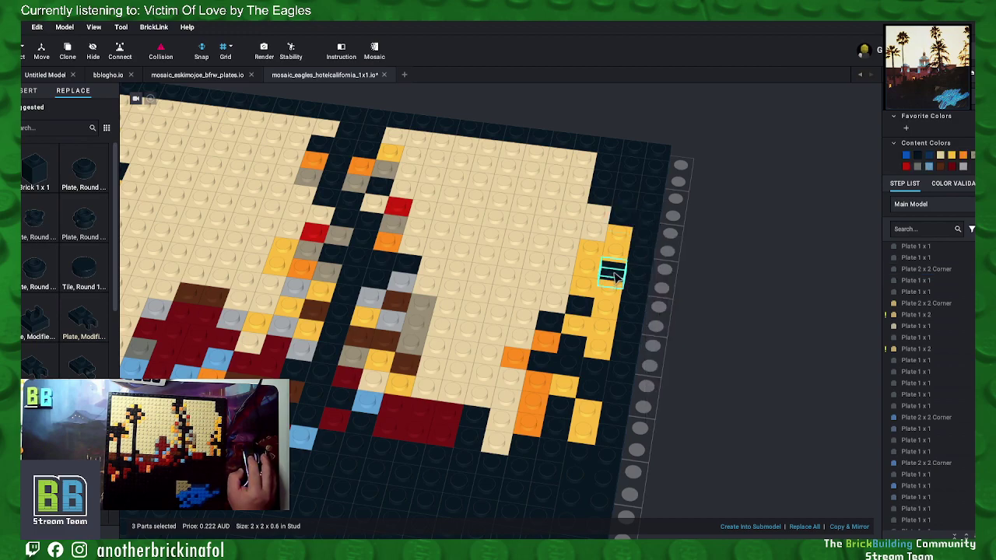
# Step: Merge the black plate in the upper yellow notch with the two beside it at the right edge into a 2 x 2 corner plate
pyautogui.click(618, 276)
pyautogui.keyDown('shift'); pyautogui.click(641, 259); pyautogui.keyUp('shift')
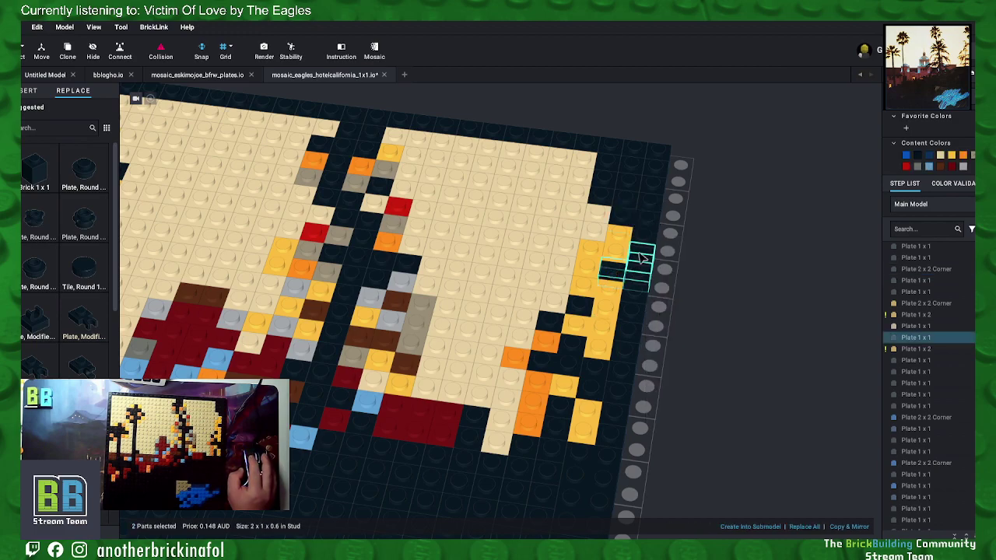
pyautogui.rightClick(641, 259)
pyautogui.click(657, 327)
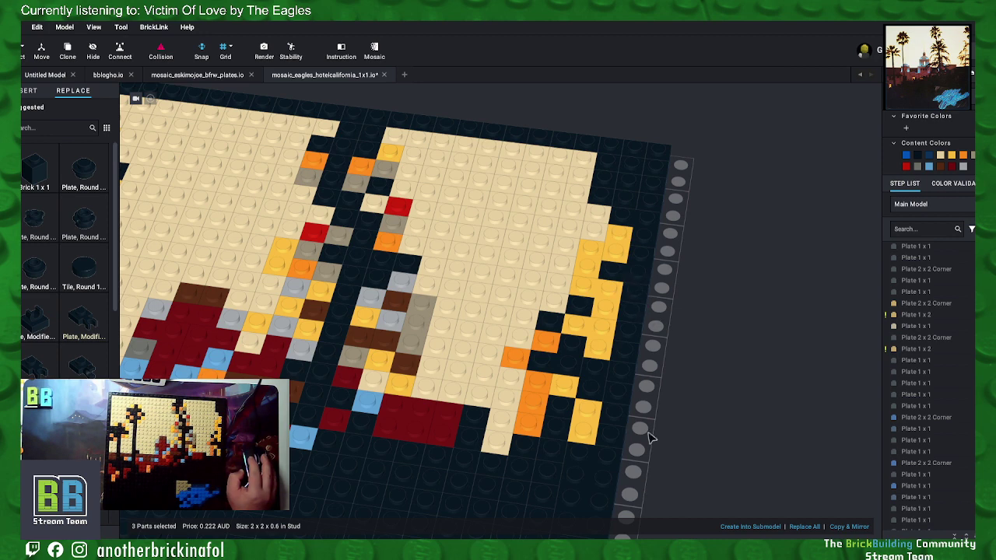
# Step: Merge the column of four black 1 x 1 plates beside the lowest yellow pair at the right edge into a 1 x 4 plate
pyautogui.keyDown('shift'); pyautogui.click(625, 379); pyautogui.keyUp('shift')
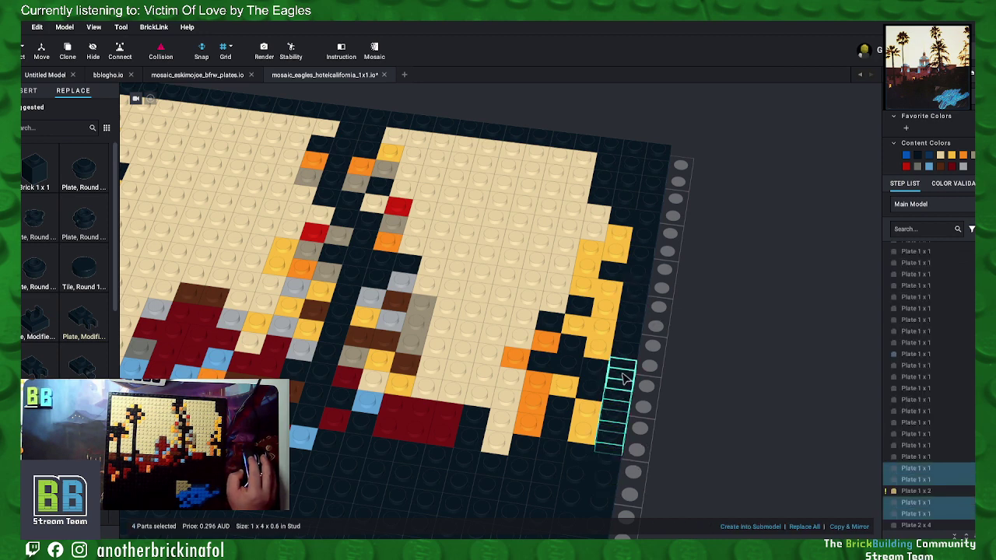
pyautogui.rightClick(625, 379)
pyautogui.click(641, 448)
# Step: Merge the next four black 1 x 1 plates up the right edge, beside the main yellow area, into a 1 x 4 plate
pyautogui.click(633, 354)
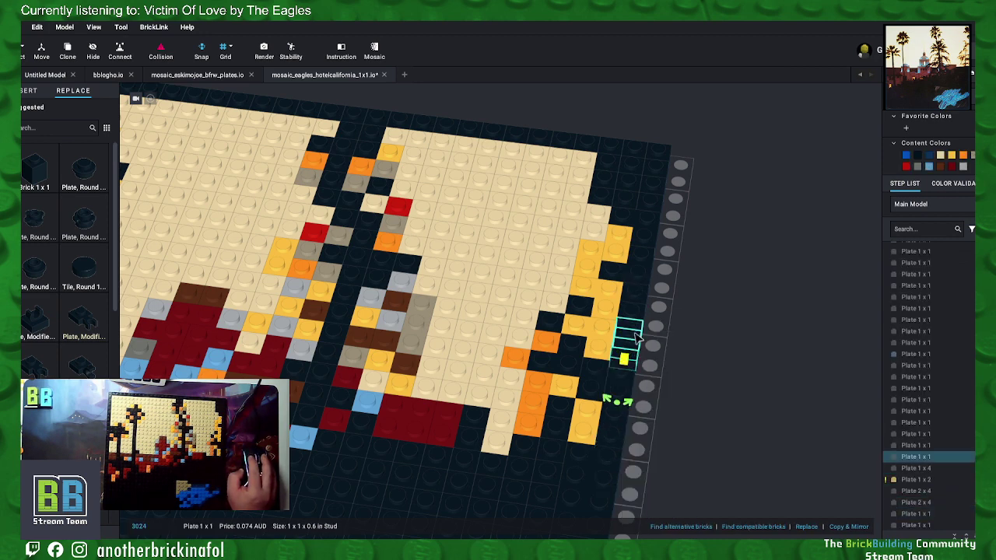
pyautogui.keyDown('shift'); pyautogui.click(635, 333); pyautogui.keyUp('shift')
pyautogui.keyDown('shift'); pyautogui.click(640, 315); pyautogui.keyUp('shift')
pyautogui.keyDown('shift'); pyautogui.click(637, 294); pyautogui.keyUp('shift')
pyautogui.rightClick(637, 292)
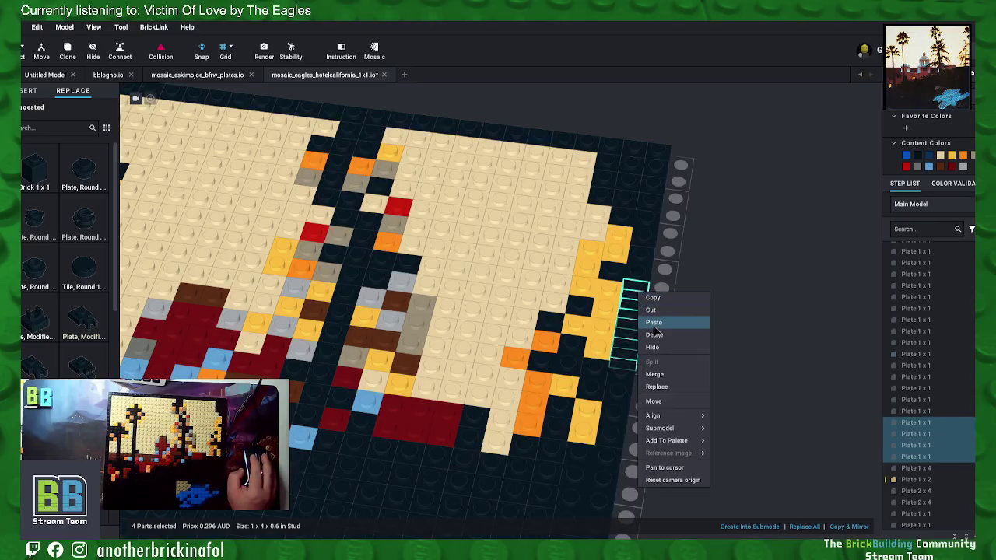
pyautogui.click(653, 372)
pyautogui.moveTo(714, 261); pyautogui.dragTo(753, 331, button='middle')
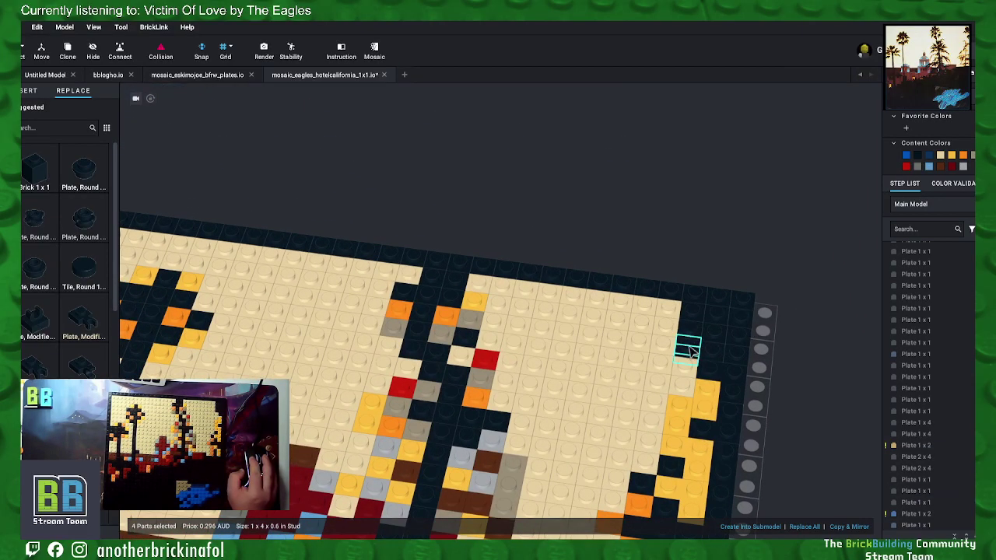
pyautogui.keyDown('shift'); pyautogui.click(704, 327); pyautogui.keyUp('shift')
pyautogui.keyDown('shift'); pyautogui.click(727, 335); pyautogui.keyUp('shift')
pyautogui.keyDown('shift'); pyautogui.click(727, 354); pyautogui.keyUp('shift')
pyautogui.keyDown('shift'); pyautogui.click(743, 339); pyautogui.keyUp('shift')
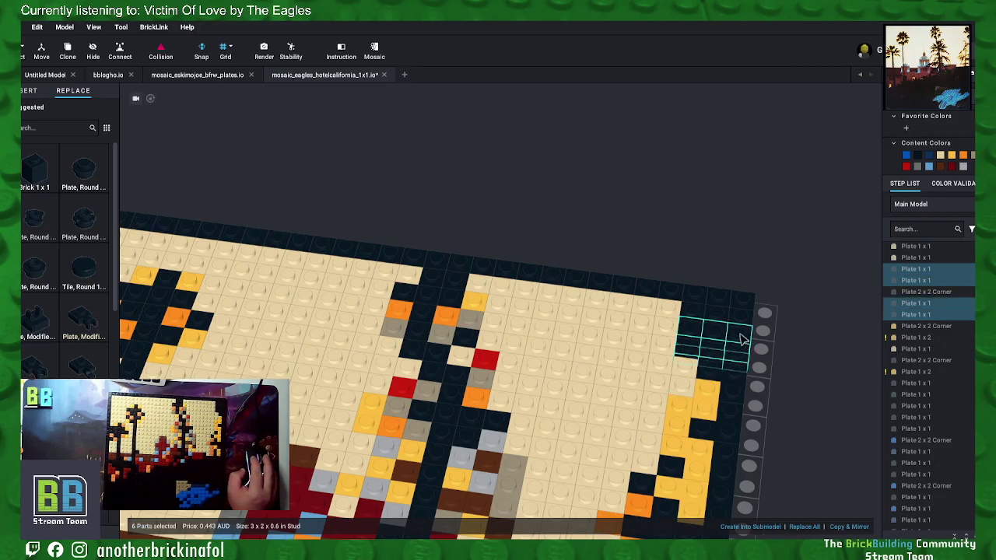
pyautogui.click(782, 318)
# Step: Merge the eight black 1 x 1 plates in the mosaic's upper right corner into a 2 x 4 plate
pyautogui.click(711, 351)
pyautogui.keyDown('shift'); pyautogui.click(721, 317); pyautogui.keyUp('shift')
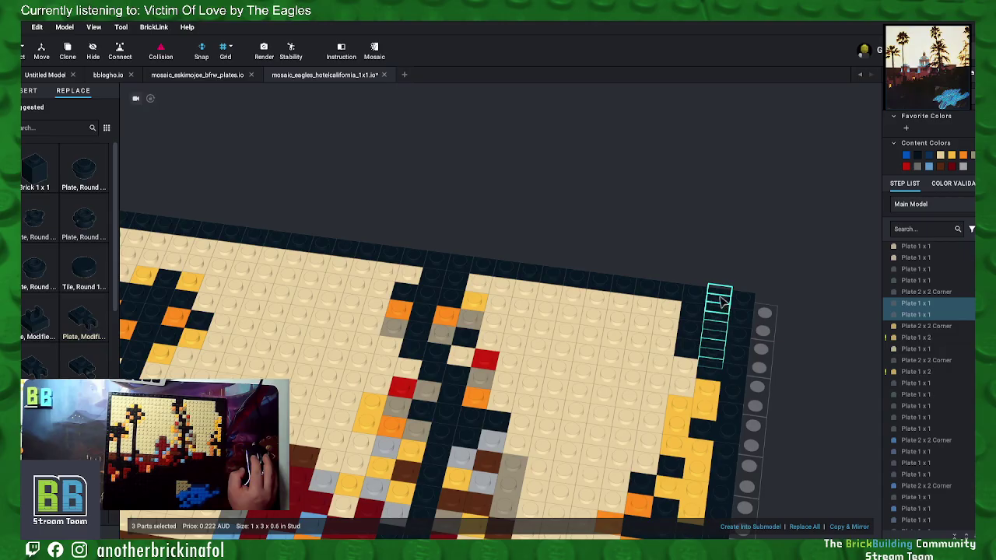
pyautogui.keyDown('shift'); pyautogui.click(746, 322); pyautogui.keyUp('shift')
pyautogui.keyDown('shift'); pyautogui.click(743, 340); pyautogui.keyUp('shift')
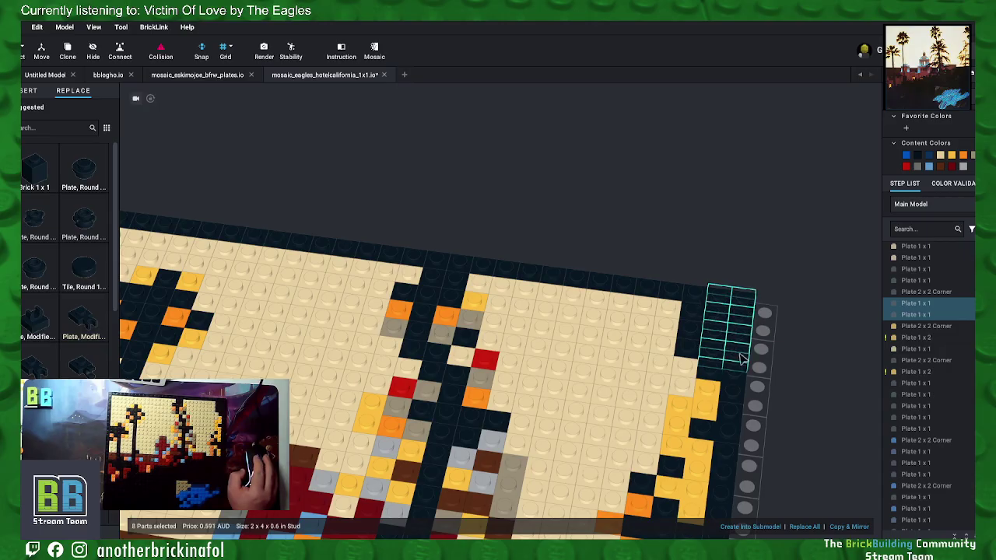
pyautogui.rightClick(742, 357)
pyautogui.click(774, 415)
# Step: Merge the column of four black 1 x 1 plates left of the upper right corner's 2 x 4 plate into a 1 x 4 plate
pyautogui.click(689, 345)
pyautogui.keyDown('shift'); pyautogui.click(697, 315); pyautogui.keyUp('shift')
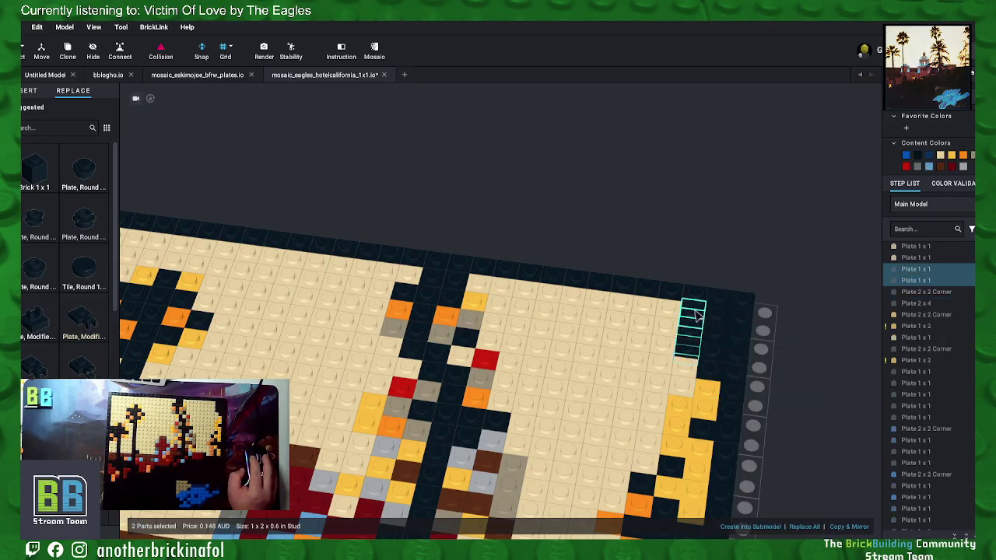
pyautogui.rightClick(696, 298)
pyautogui.click(734, 374)
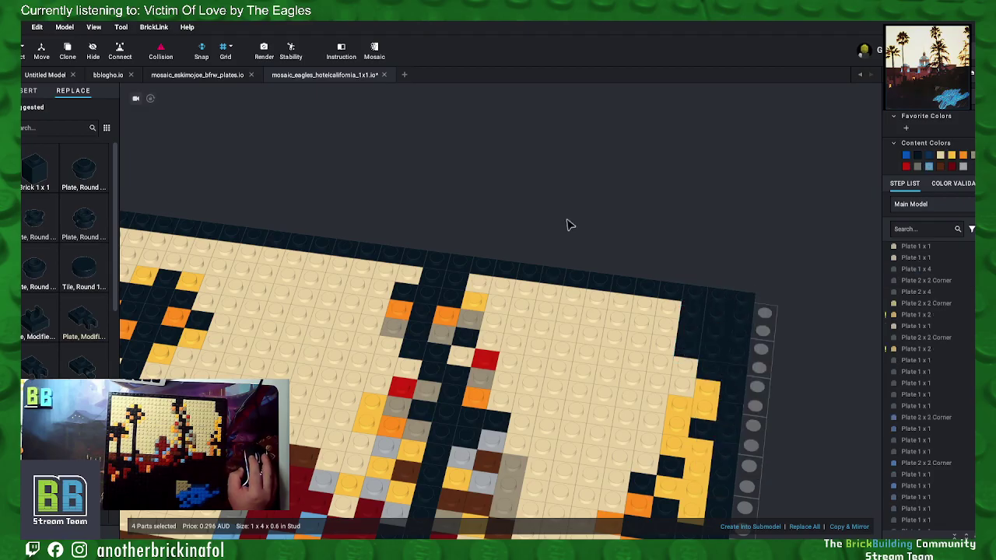
# Step: Merge two groups of three black 1 x 1 plates in the mosaic's upper left area, including the palm crown's top, into 2 x 2 corner plates
pyautogui.moveTo(567, 223); pyautogui.dragTo(659, 276, button='middle')
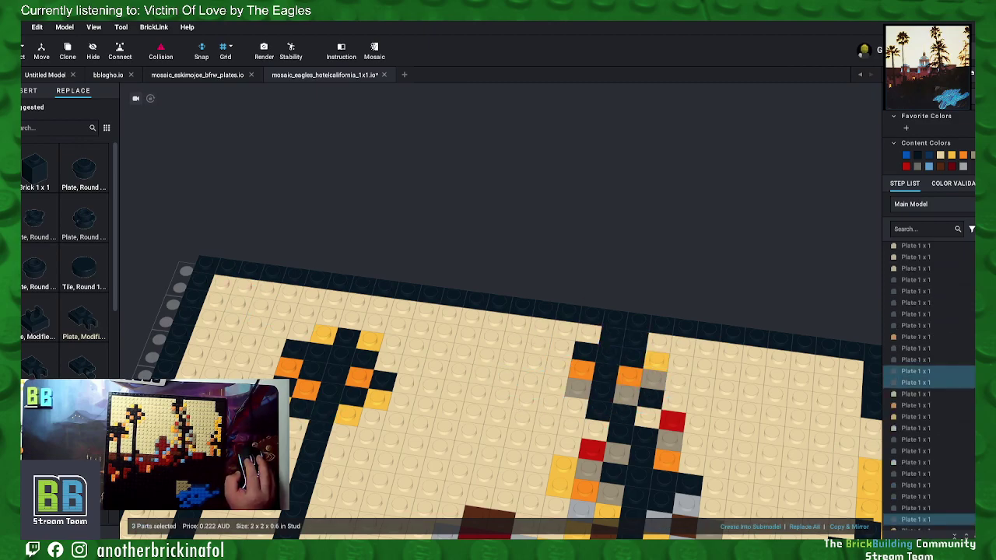
pyautogui.rightClick(257, 330)
pyautogui.click(307, 420)
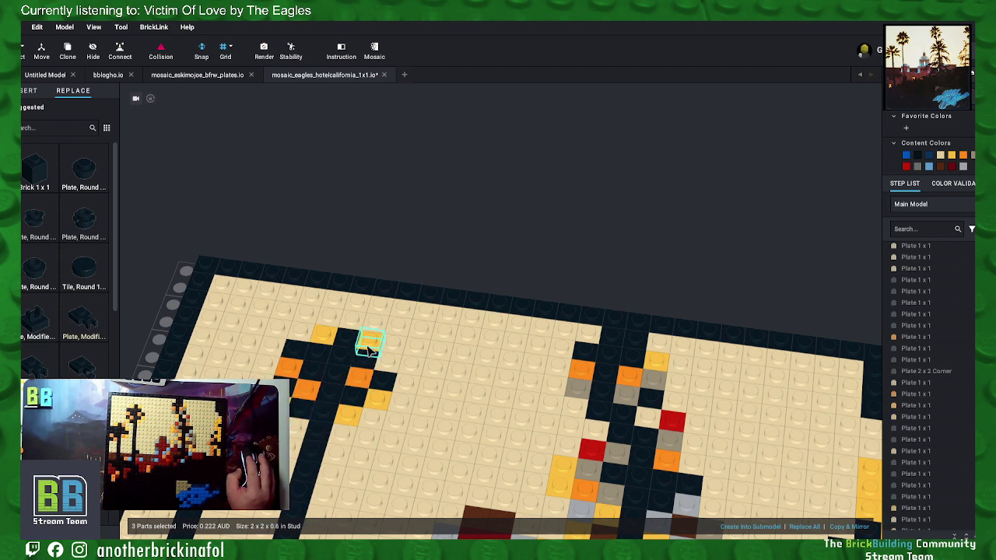
pyautogui.click(348, 340)
pyautogui.rightClick(361, 359)
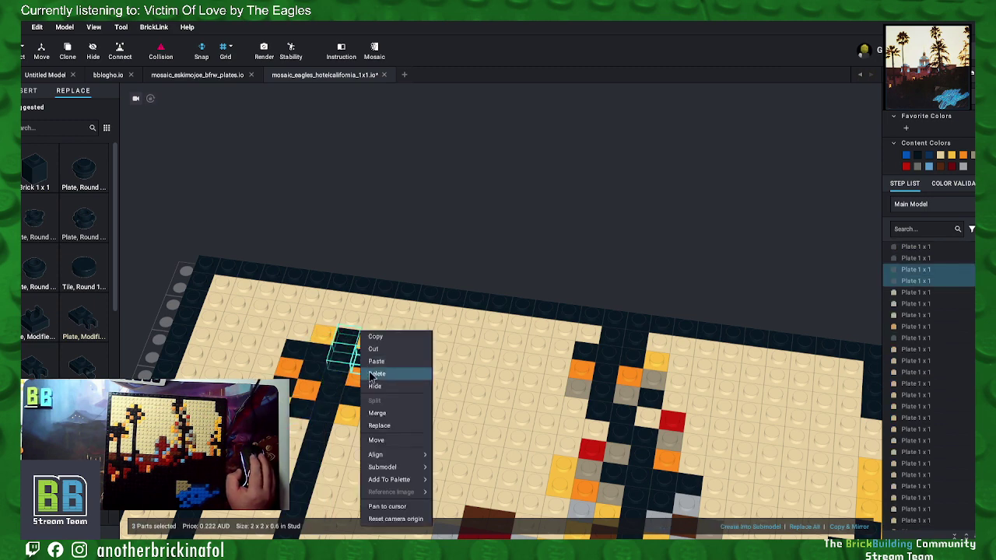
pyautogui.click(377, 415)
# Step: Merge the three black 1 x 1 plates in the left part of the palm crown into a 2 x 2 corner plate
pyautogui.click(315, 352)
pyautogui.keyDown('ctrl'); pyautogui.click(296, 350); pyautogui.keyUp('ctrl')
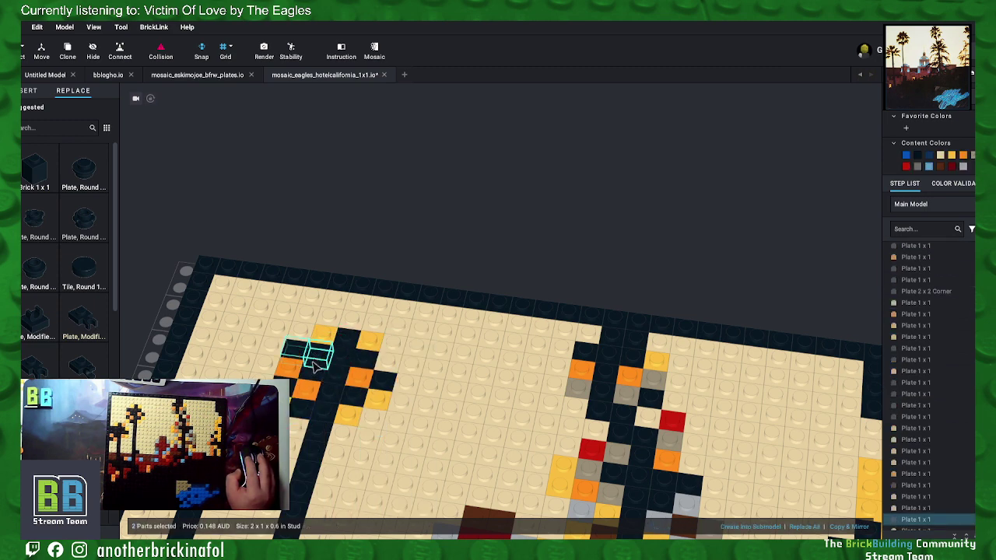
pyautogui.keyDown('ctrl'); pyautogui.click(316, 374); pyautogui.keyUp('ctrl')
pyautogui.rightClick(315, 373)
pyautogui.click(339, 412)
# Step: Merge two groups of three black 1 x 1 plates in the palm crown's lower part and at its trunk's top into 2 x 2 corner plates
pyautogui.click(336, 380)
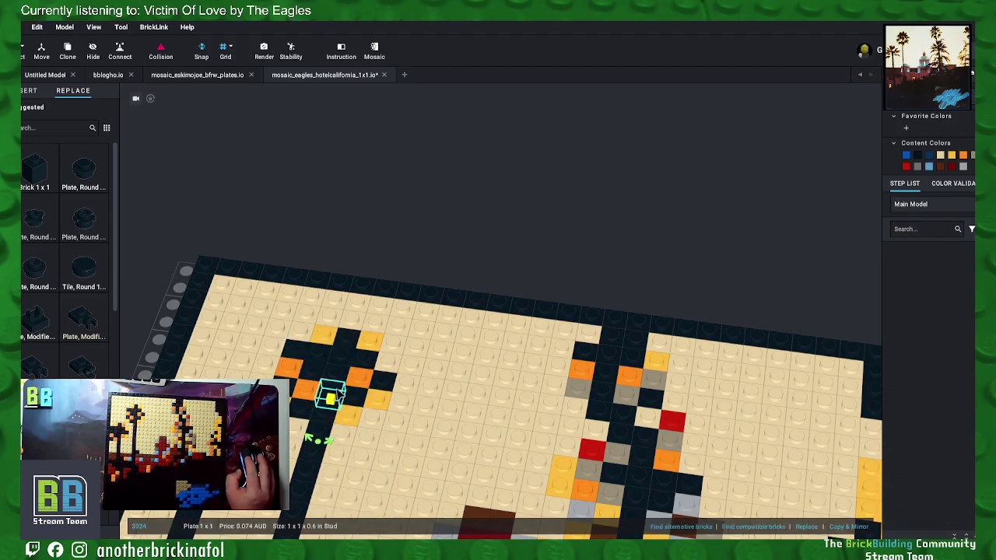
pyautogui.rightClick(349, 331)
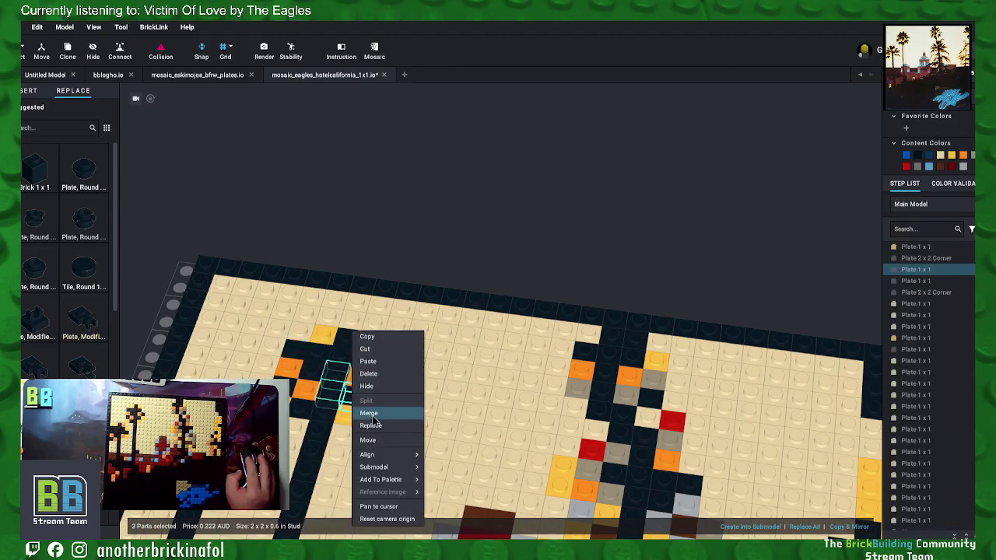
pyautogui.click(369, 412)
pyautogui.click(311, 409)
pyautogui.keyDown('ctrl'); pyautogui.click(316, 432); pyautogui.keyUp('ctrl')
pyautogui.rightClick(321, 424)
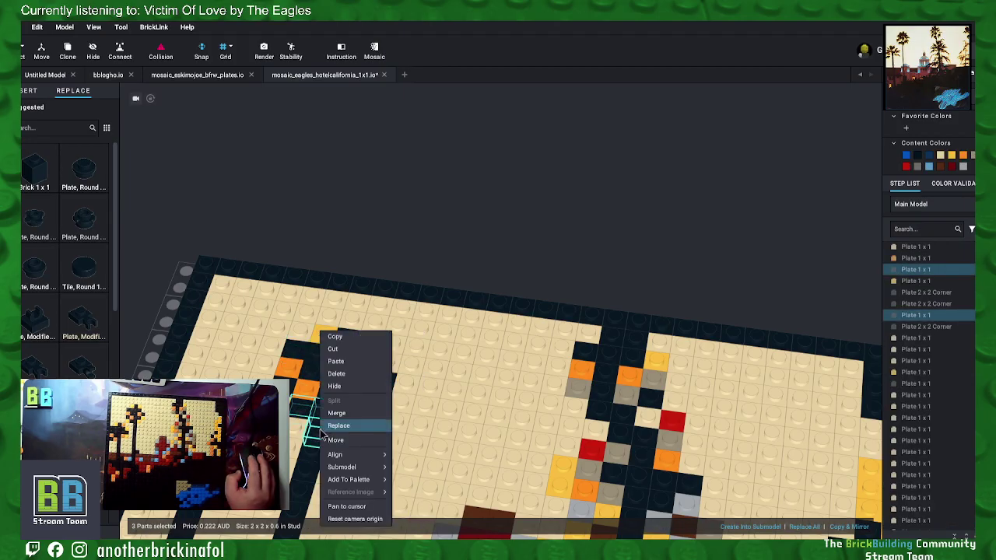
pyautogui.click(346, 414)
# Step: Merge the column of six black 1 x 1 plates in the left palm's trunk, below the crown, into a 1 x 6 plate
pyautogui.scroll(5, 435, 412)
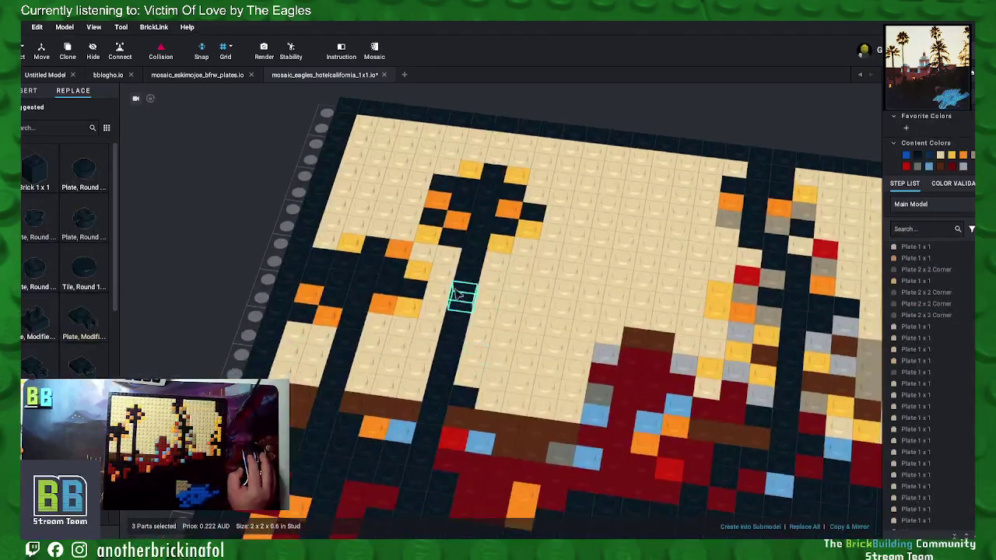
pyautogui.click(467, 278)
pyautogui.keyDown('ctrl'); pyautogui.click(464, 294); pyautogui.keyUp('ctrl')
pyautogui.keyDown('ctrl'); pyautogui.click(461, 313); pyautogui.keyUp('ctrl')
pyautogui.keyDown('ctrl'); pyautogui.click(458, 333); pyautogui.keyUp('ctrl')
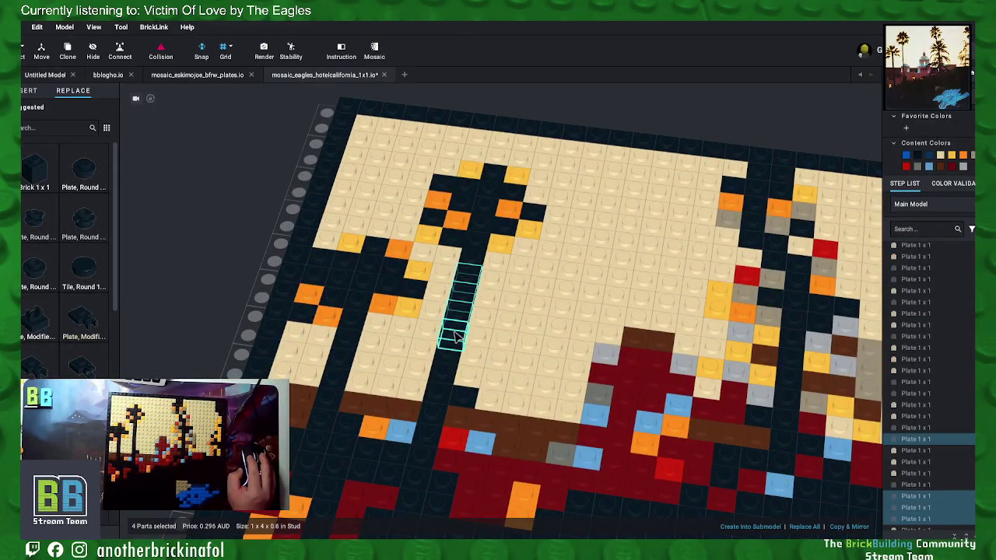
pyautogui.keyDown('ctrl'); pyautogui.click(446, 368); pyautogui.keyUp('ctrl')
pyautogui.keyDown('ctrl'); pyautogui.click(440, 383); pyautogui.keyUp('ctrl')
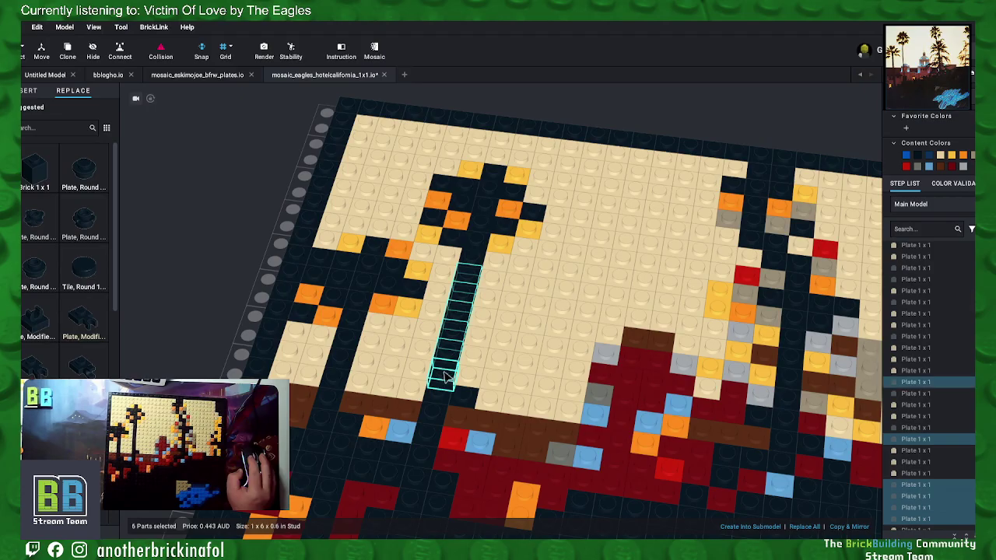
pyautogui.rightClick(445, 331)
pyautogui.click(461, 413)
# Step: Merge the three black 1 x 1 plates around the bend at the foot of the left palm's trunk into a 2 x 2 corner plate
pyautogui.click(464, 395)
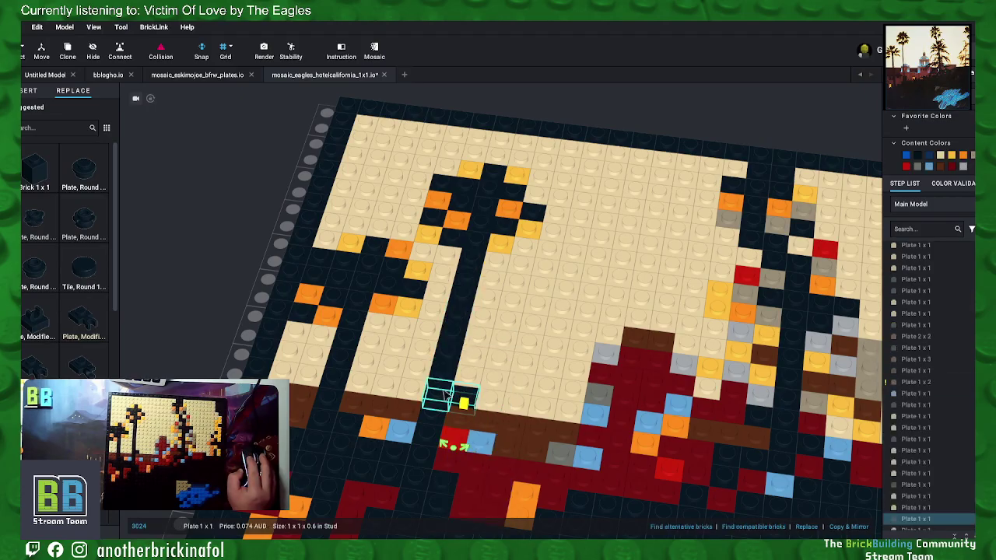
pyautogui.keyDown('ctrl'); pyautogui.click(436, 393); pyautogui.keyUp('ctrl')
pyautogui.keyDown('ctrl'); pyautogui.click(433, 414); pyautogui.keyUp('ctrl')
pyautogui.rightClick(440, 416)
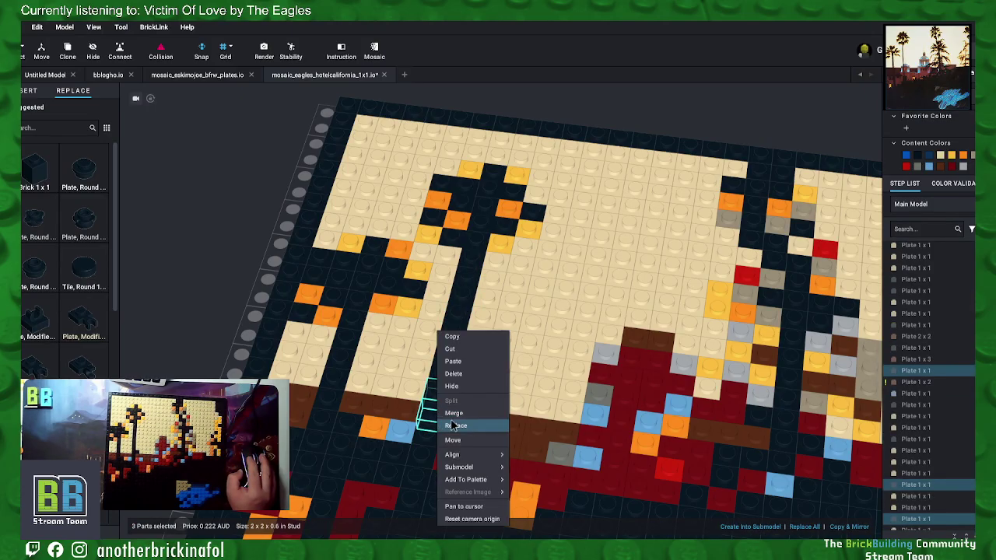
pyautogui.click(447, 424)
# Step: Merge the three black 1 x 1 plates jutting out to the right of the tall right tree's trunk into a 2 x 2 corner plate
pyautogui.moveTo(731, 296); pyautogui.dragTo(671, 303, button='middle')
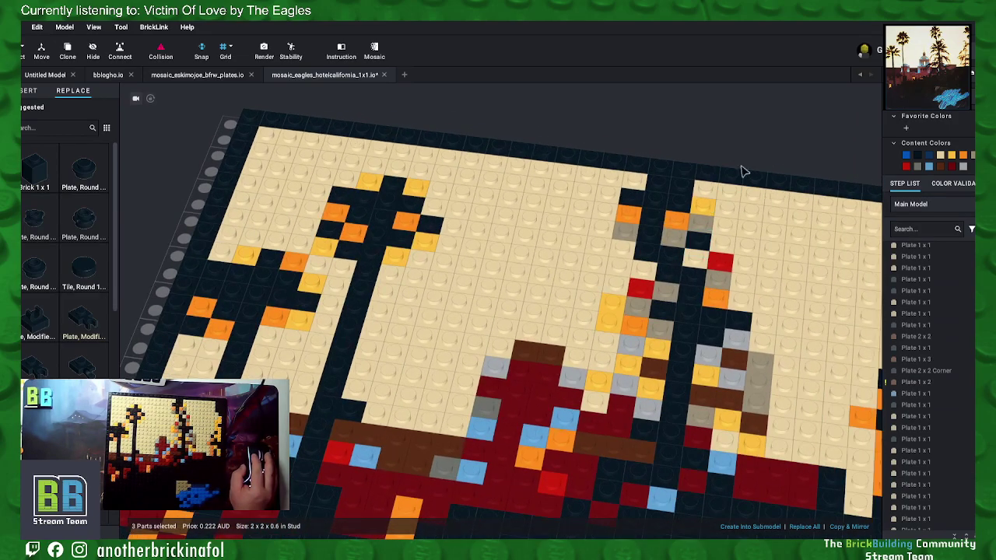
pyautogui.click(810, 133)
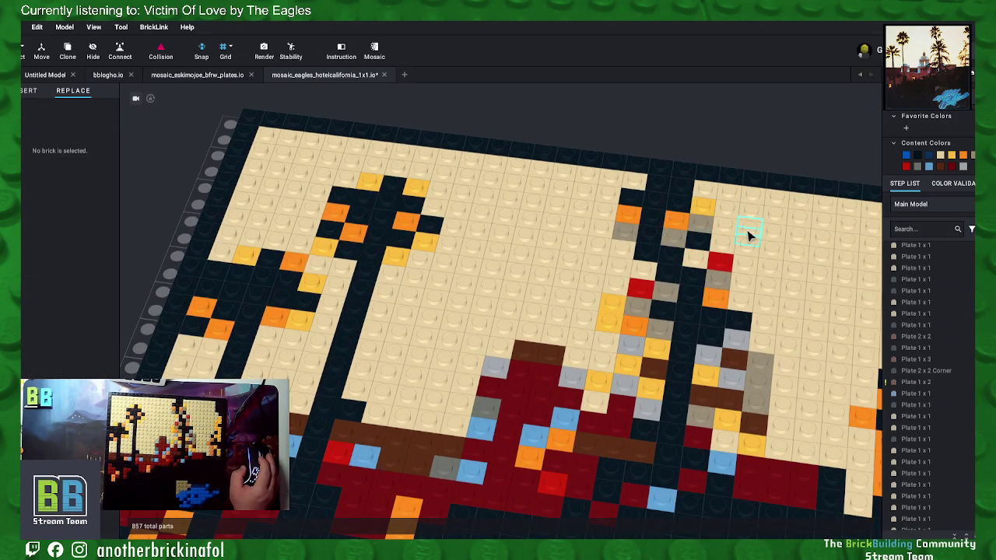
pyautogui.scroll(1, 752, 324)
pyautogui.click(731, 326)
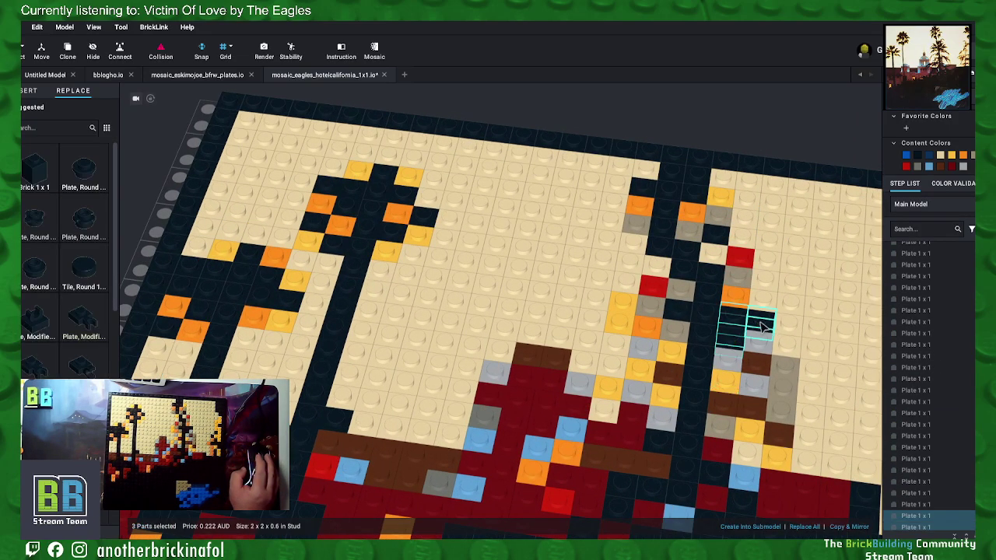
pyautogui.rightClick(762, 327)
pyautogui.click(778, 406)
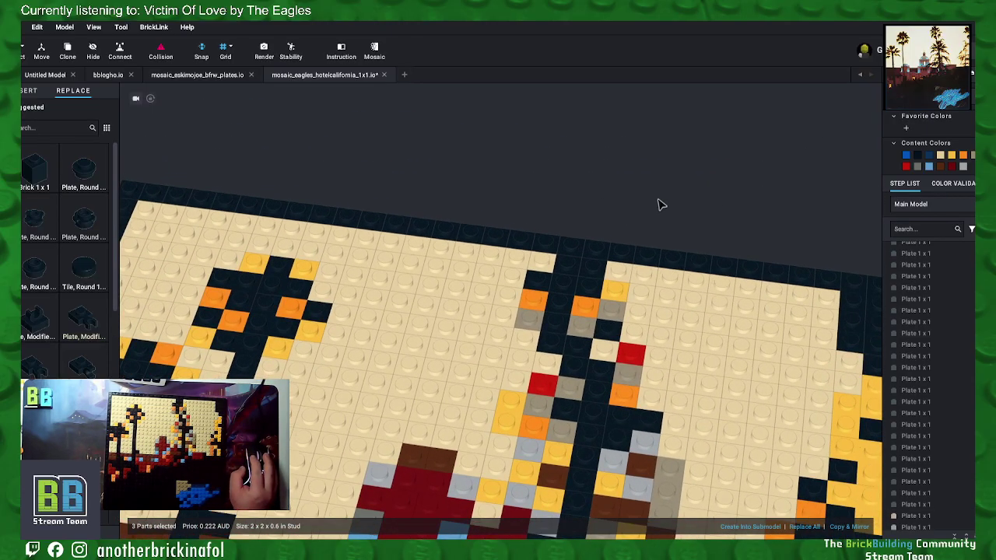
# Step: Merge the four black 1 x 1 plates in the top border nearest the upper right corner block into a 1 x 4 plate
pyautogui.moveTo(765, 352); pyautogui.dragTo(704, 342)
pyautogui.rightClick(682, 341)
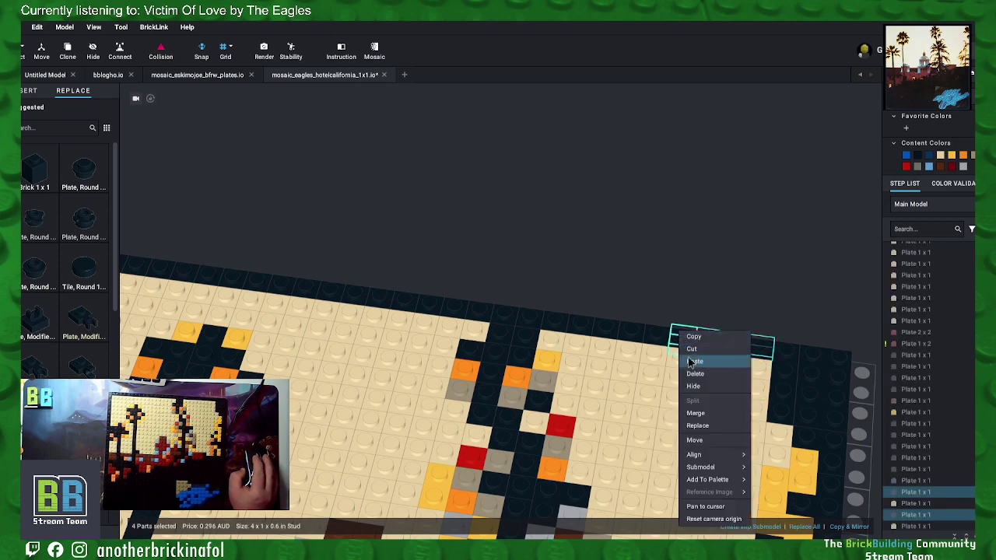
pyautogui.click(696, 410)
# Step: Merge four more black 1 x 1 plates in the top border, just right of the tall tree's trunk, into a 1 x 4 plate
pyautogui.click(634, 336)
pyautogui.moveTo(634, 336); pyautogui.dragTo(614, 328)
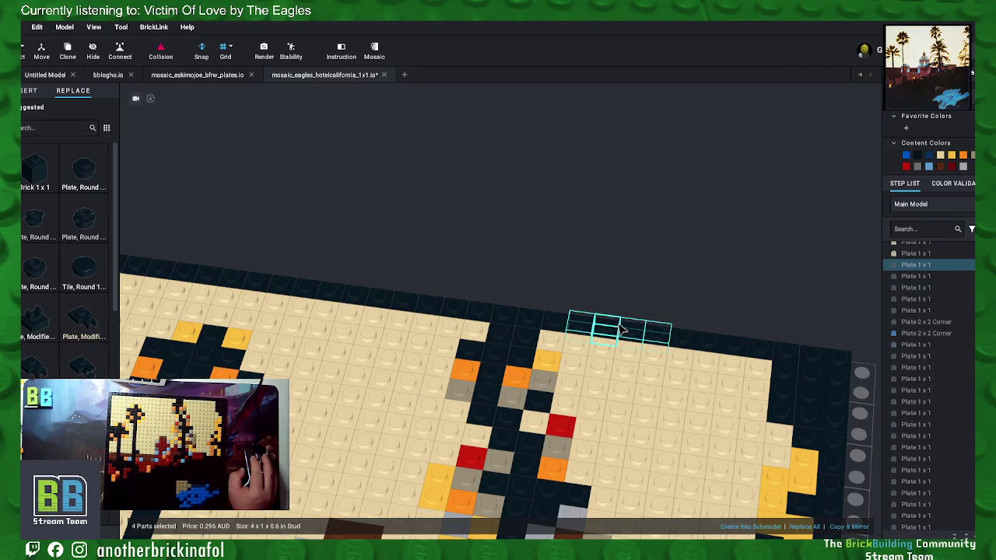
pyautogui.click(554, 321)
pyautogui.keyDown('shift'); pyautogui.click(613, 330); pyautogui.keyUp('shift')
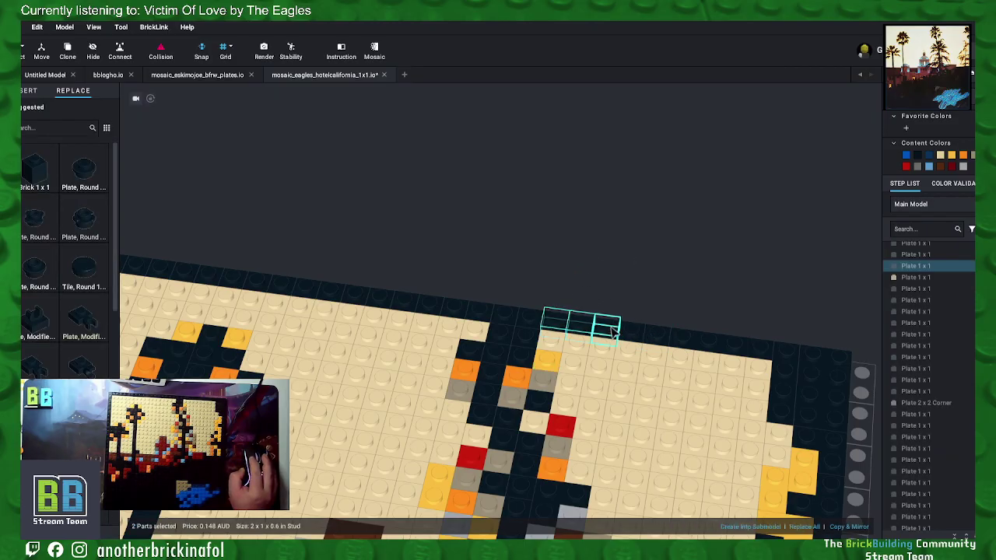
pyautogui.rightClick(636, 333)
pyautogui.click(667, 413)
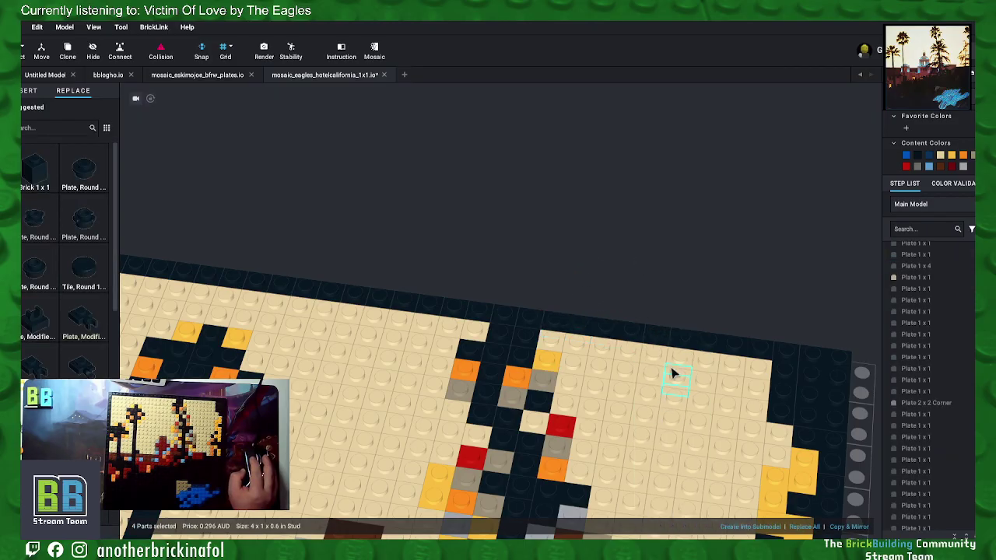
# Step: Shift the right 1 x 4 border plate one stud left in place of the 1 x 1 plate there, and delete the black 1 x 4 column beside it
pyautogui.click(658, 340)
pyautogui.click(714, 333)
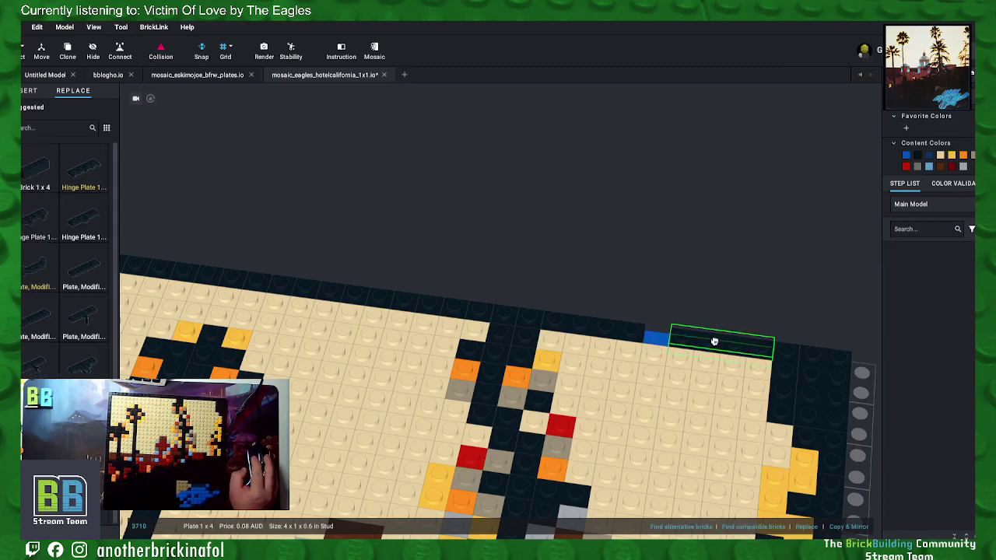
pyautogui.press('Delete')
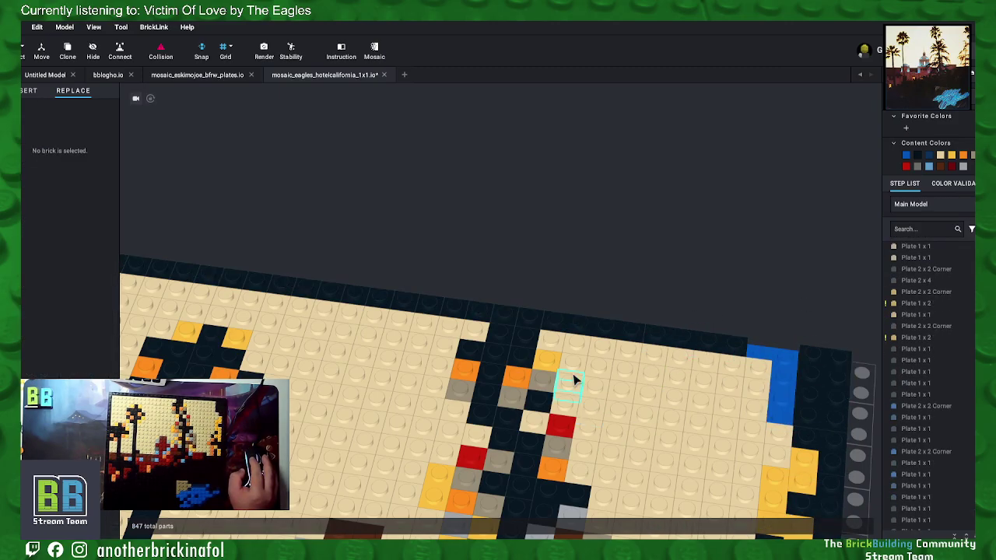
# Step: Copy a black 2 x 2 corner plate from the palm crown into the gap at the top border's right end
pyautogui.click(176, 355)
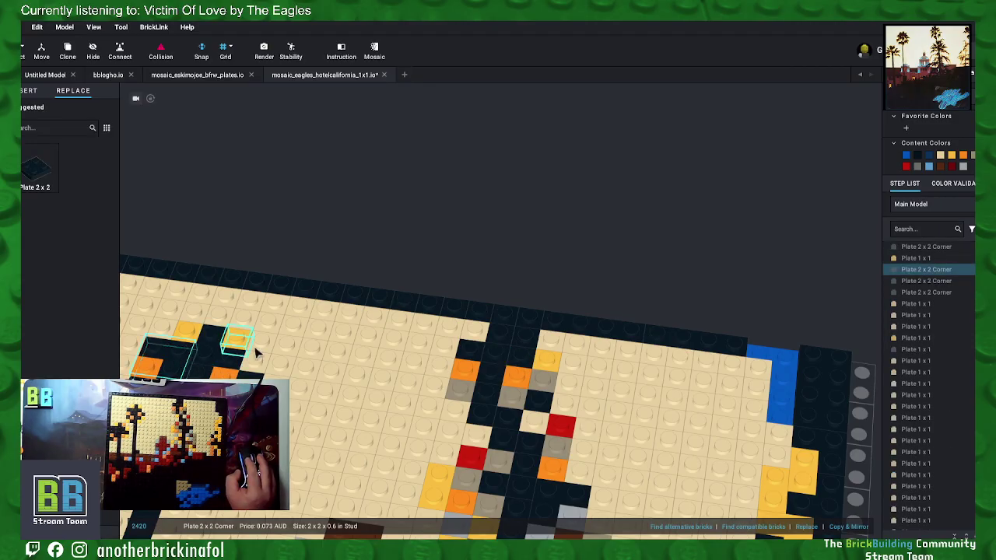
pyautogui.hotkey('ctrl', 'c')
pyautogui.hotkey('ctrl', 'v')
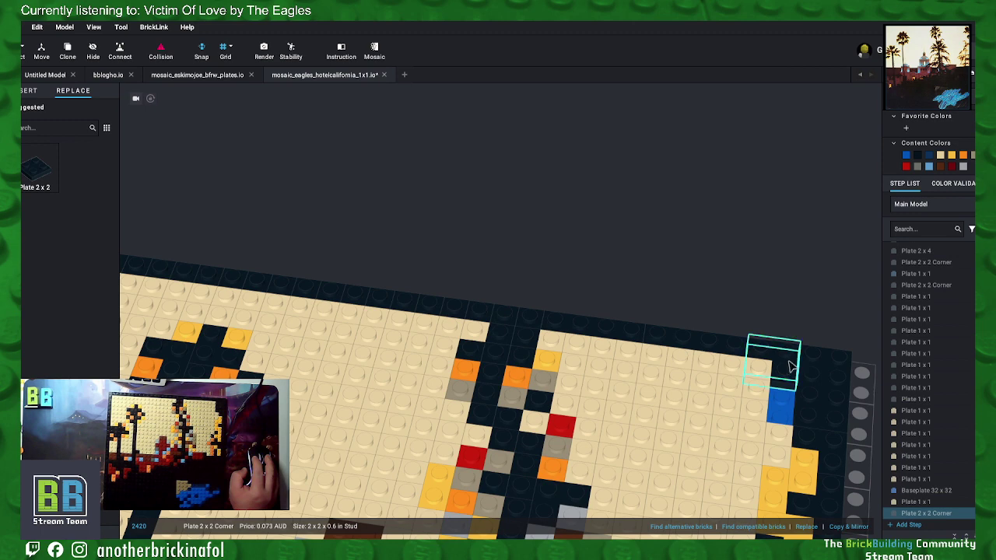
pyautogui.click(791, 366)
# Step: Fill the remaining two-stud gap below the new corner plate with copies of two black 1 x 1 plates, merged into a 1 x 2 plate
pyautogui.moveTo(864, 315); pyautogui.dragTo(844, 304, button='middle')
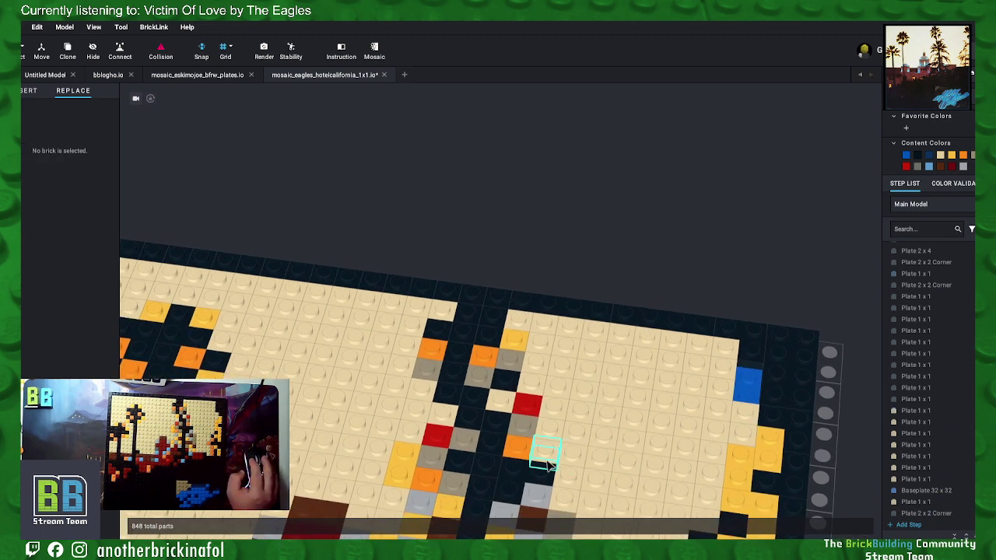
pyautogui.click(502, 322)
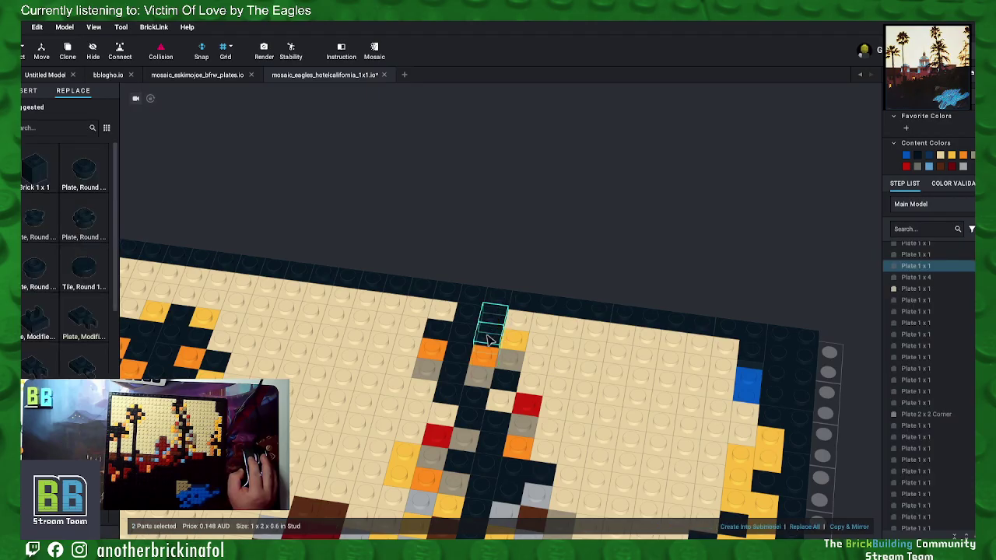
pyautogui.rightClick(494, 331)
pyautogui.click(500, 349)
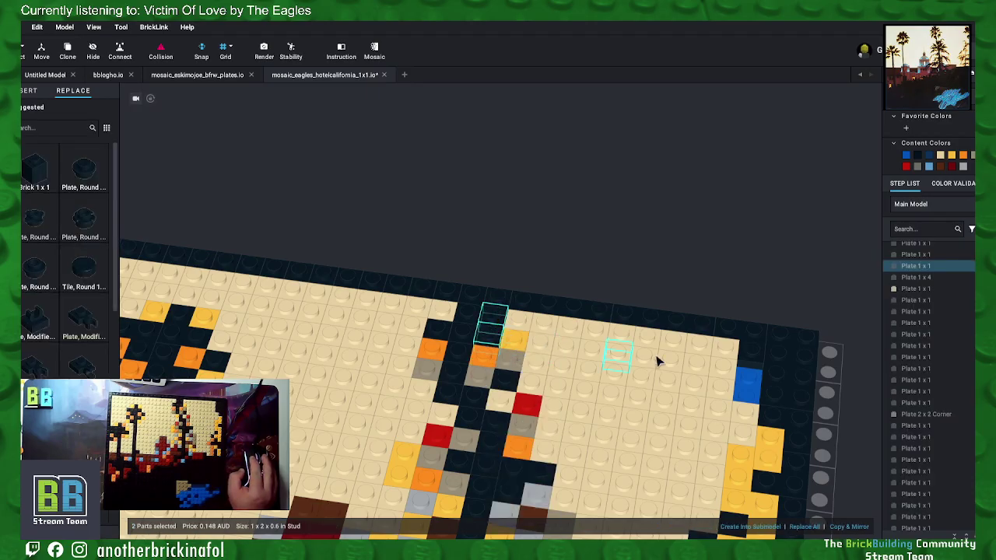
pyautogui.hotkey('ctrl', 'v')
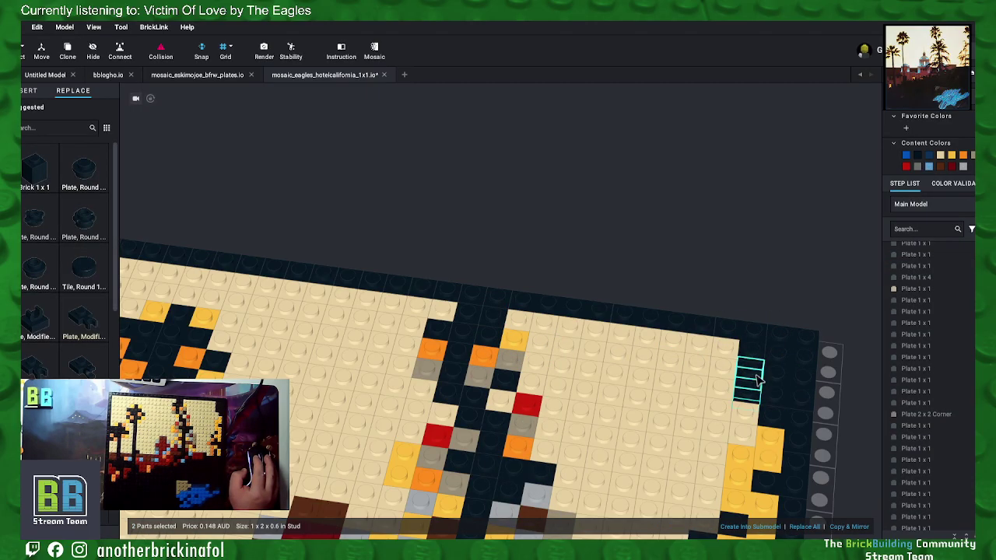
pyautogui.click(756, 374)
pyautogui.rightClick(755, 376)
pyautogui.click(771, 411)
pyautogui.press('Escape')
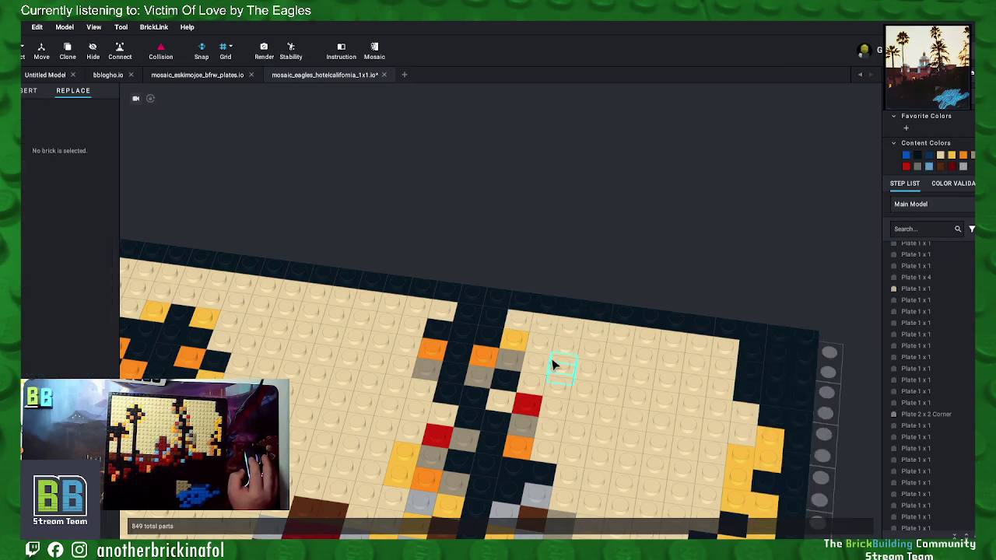
# Step: Merge the six black 1 x 1 plates at the top of the tall right tree's trunk into a 2 x 3 plate
pyautogui.moveTo(556, 364); pyautogui.dragTo(774, 415, button='middle')
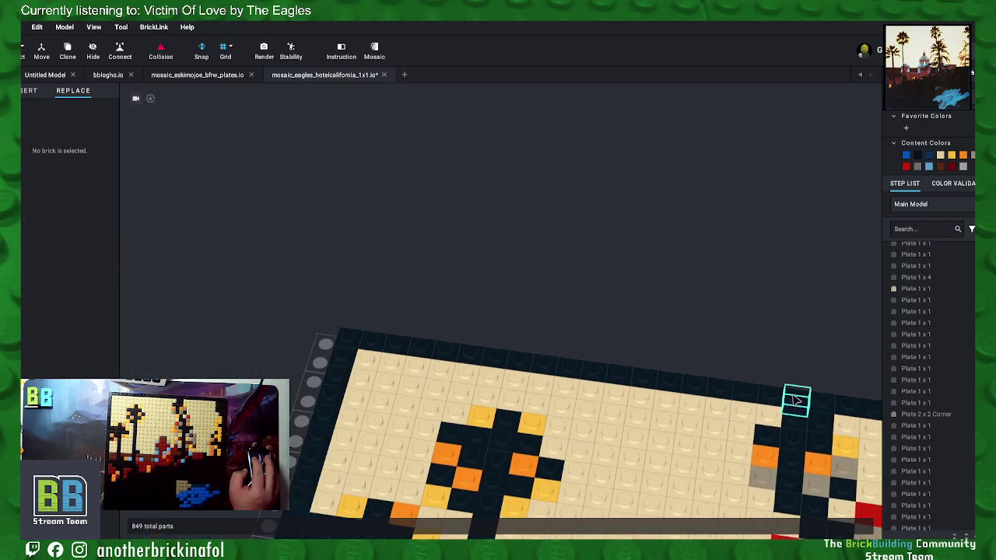
pyautogui.click(828, 404)
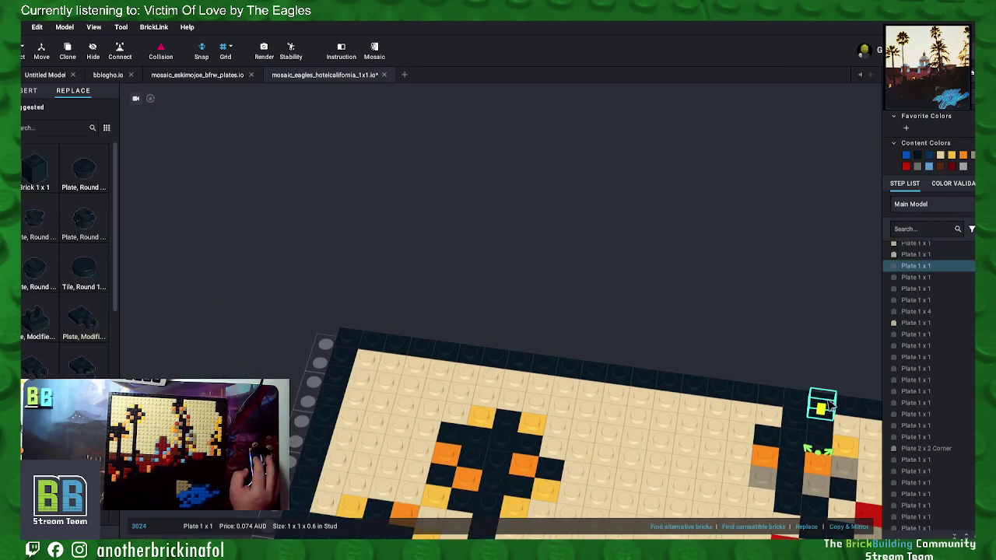
pyautogui.keyDown('ctrl'); pyautogui.click(799, 420); pyautogui.keyUp('ctrl')
pyautogui.keyDown('ctrl'); pyautogui.click(796, 440); pyautogui.keyUp('ctrl')
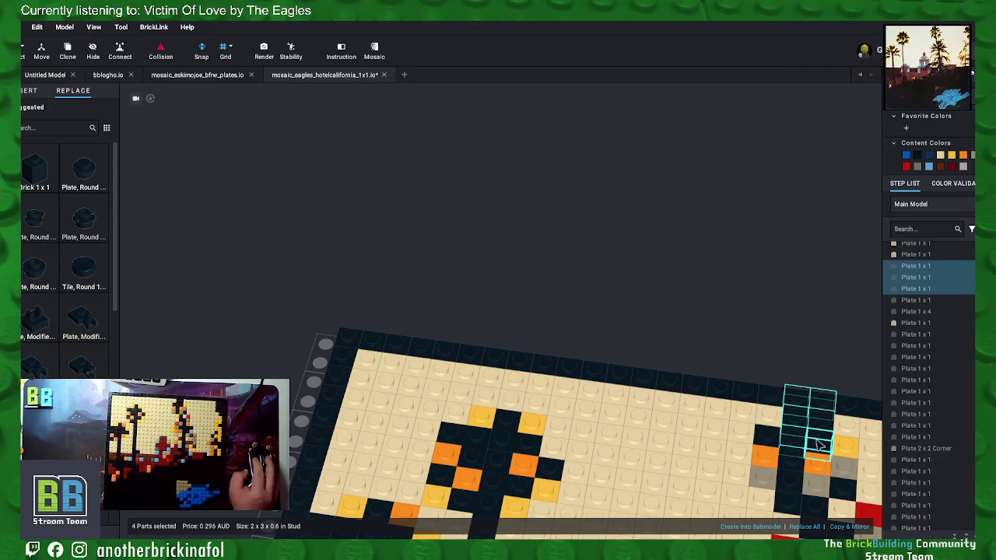
pyautogui.keyDown('ctrl'); pyautogui.click(817, 441); pyautogui.keyUp('ctrl')
pyautogui.keyDown('ctrl'); pyautogui.click(821, 423); pyautogui.keyUp('ctrl')
pyautogui.rightClick(821, 425)
pyautogui.click(838, 413)
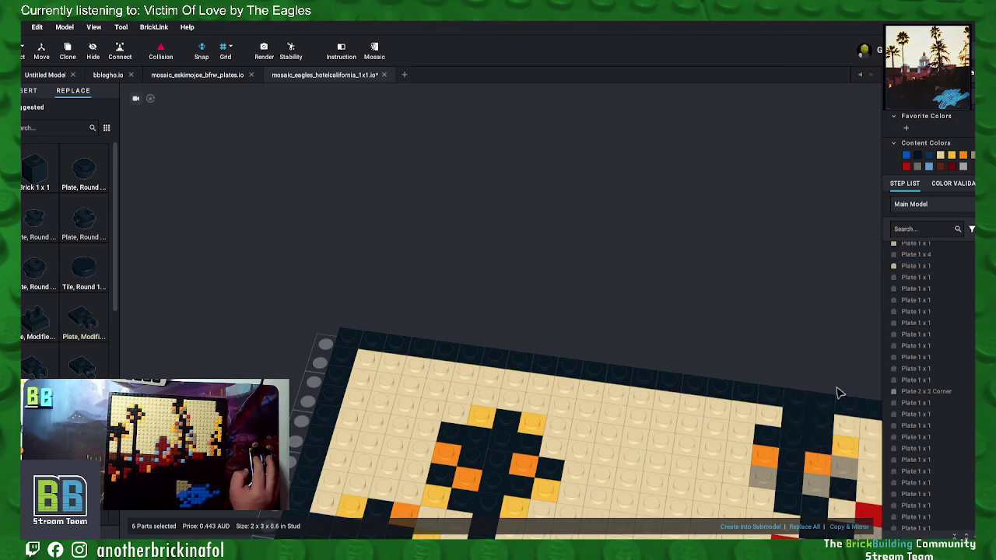
# Step: Merge the two black 1 x 1 plates directly below the trunk's 2 x 3 plate into a 1 x 2 plate
pyautogui.moveTo(816, 335); pyautogui.dragTo(765, 284, button='middle')
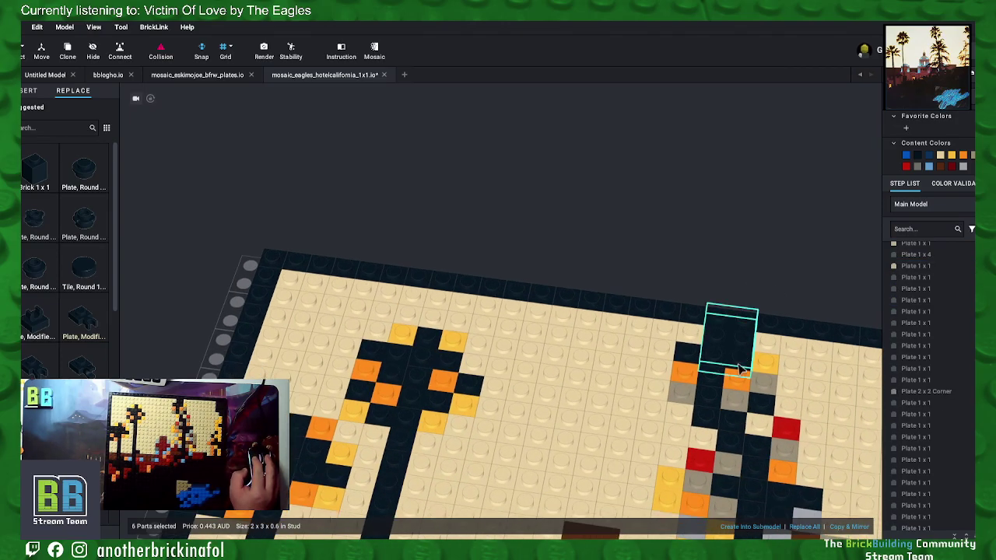
pyautogui.click(705, 403)
pyautogui.keyDown('ctrl'); pyautogui.click(708, 380); pyautogui.keyUp('ctrl')
pyautogui.rightClick(709, 381)
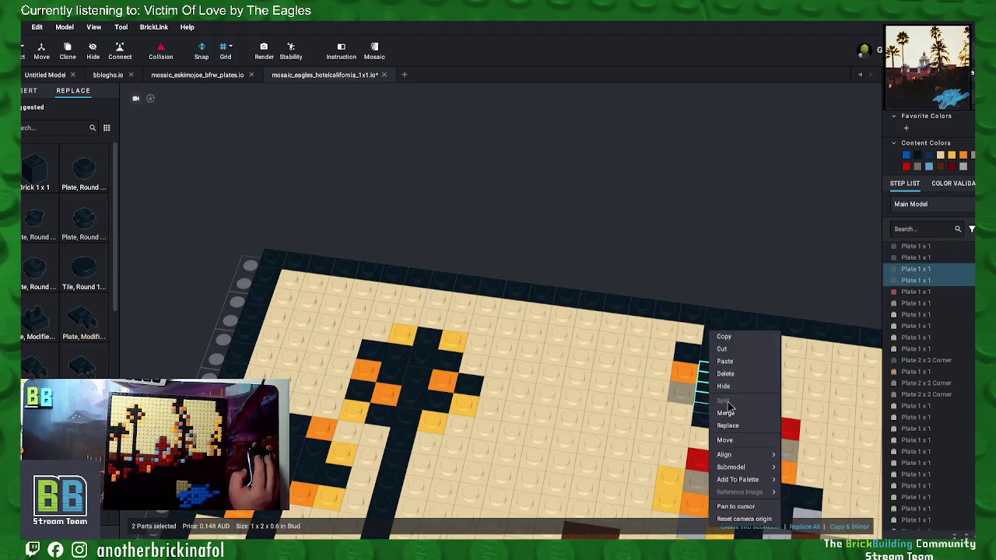
pyautogui.click(745, 418)
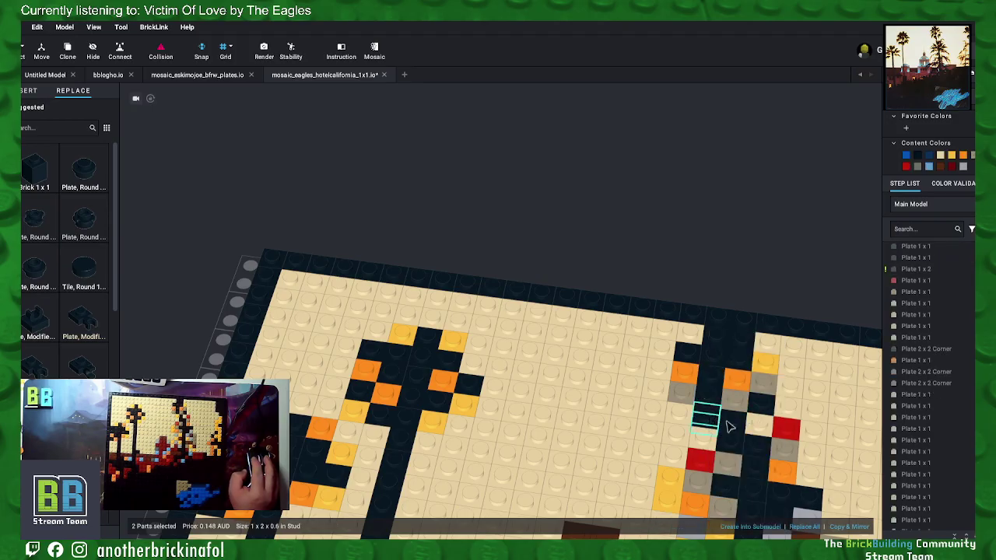
# Step: Merge the four black 1 x 1 plates in the top border just left of the tall tree's trunk into a 1 x 4 plate
pyautogui.moveTo(811, 447); pyautogui.dragTo(779, 382, button='middle')
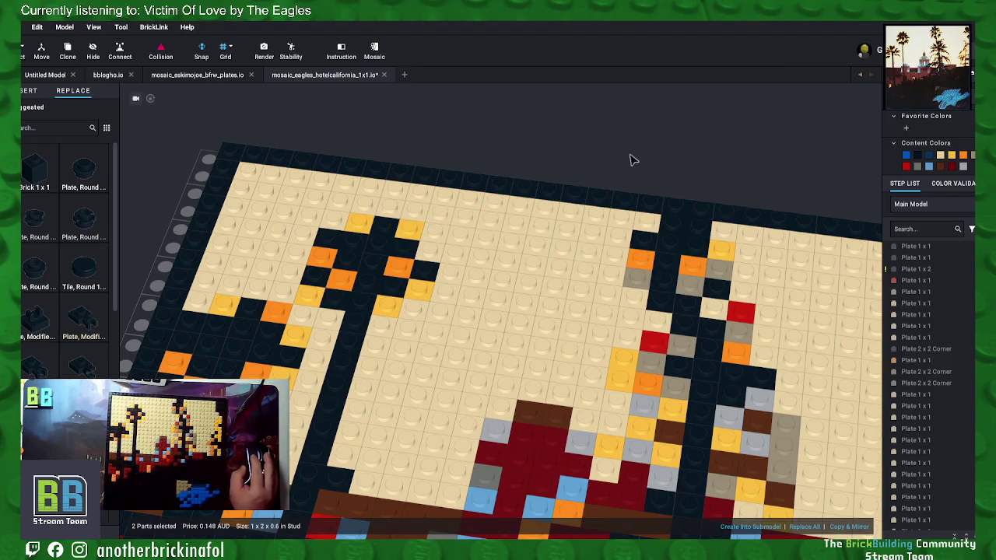
pyautogui.moveTo(631, 160); pyautogui.dragTo(655, 263, button='middle')
pyautogui.click(659, 285)
pyautogui.keyDown('ctrl'); pyautogui.click(629, 284); pyautogui.keyUp('ctrl')
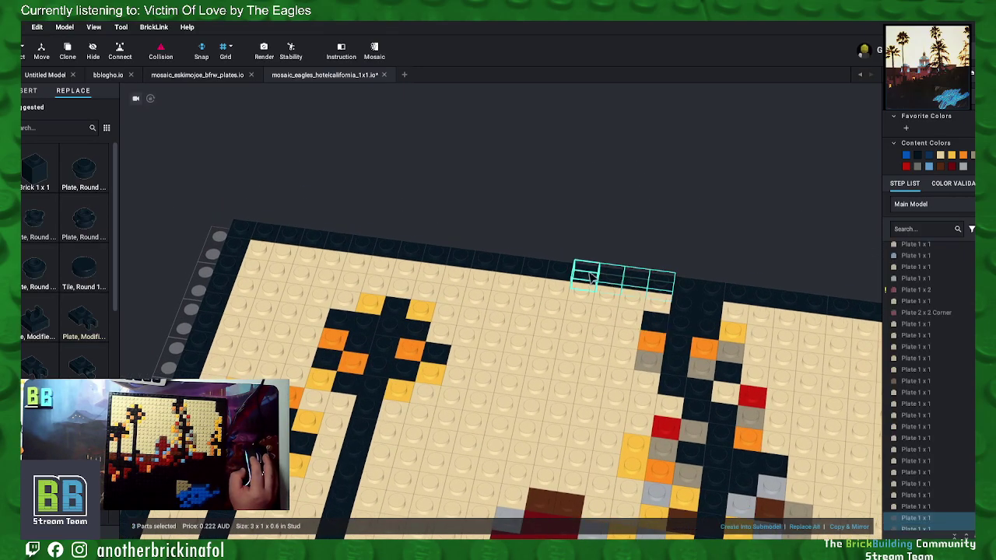
pyautogui.rightClick(588, 272)
pyautogui.click(606, 354)
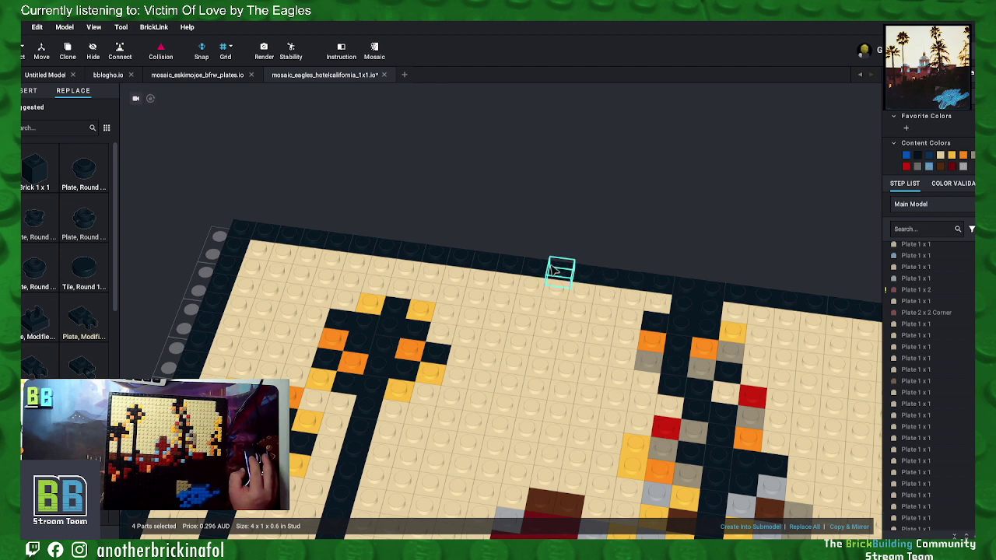
# Step: Merge the next four black 1 x 1 plates leftward along the mosaic's top border into a 1 x 4 plate
pyautogui.click(561, 273)
pyautogui.keyDown('ctrl'); pyautogui.click(515, 267); pyautogui.keyUp('ctrl')
pyautogui.keyDown('ctrl'); pyautogui.click(490, 265); pyautogui.keyUp('ctrl')
pyautogui.rightClick(490, 265)
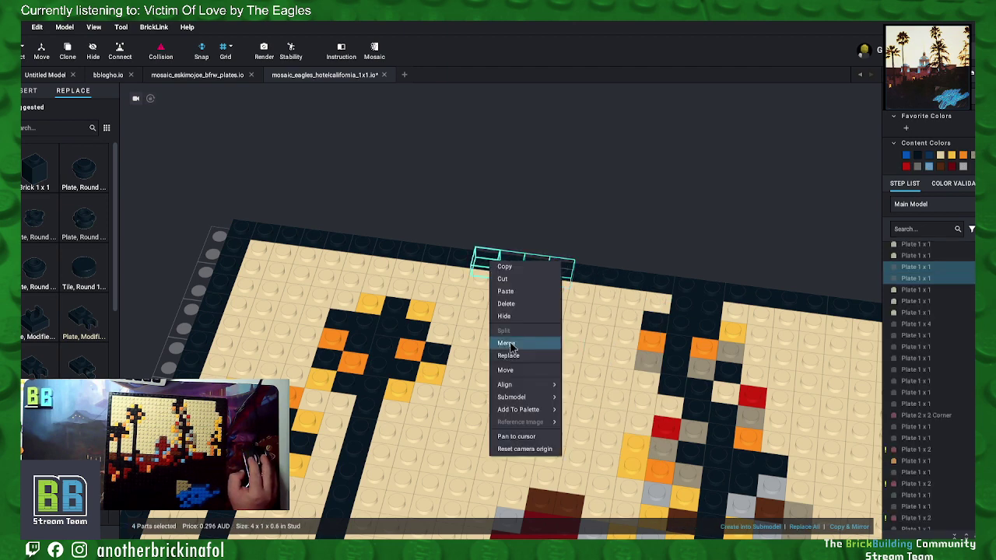
pyautogui.click(508, 347)
# Step: Merge the following eight black 1 x 1 plates toward the top border's left end into two 1 x 4 plates
pyautogui.click(461, 256)
pyautogui.keyDown('ctrl'); pyautogui.click(436, 255); pyautogui.keyUp('ctrl')
pyautogui.keyDown('ctrl'); pyautogui.click(393, 251); pyautogui.keyUp('ctrl')
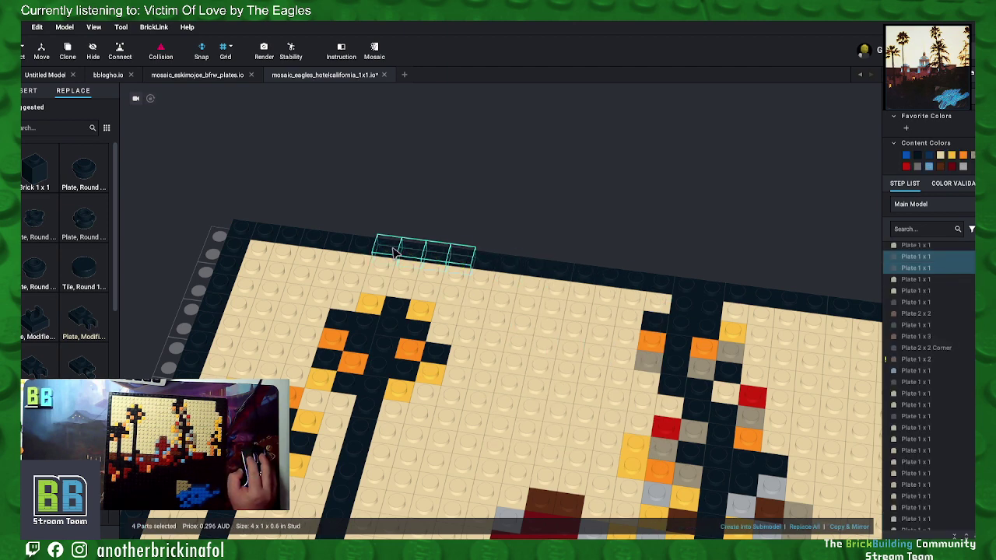
pyautogui.rightClick(395, 250)
pyautogui.click(412, 333)
pyautogui.click(362, 242)
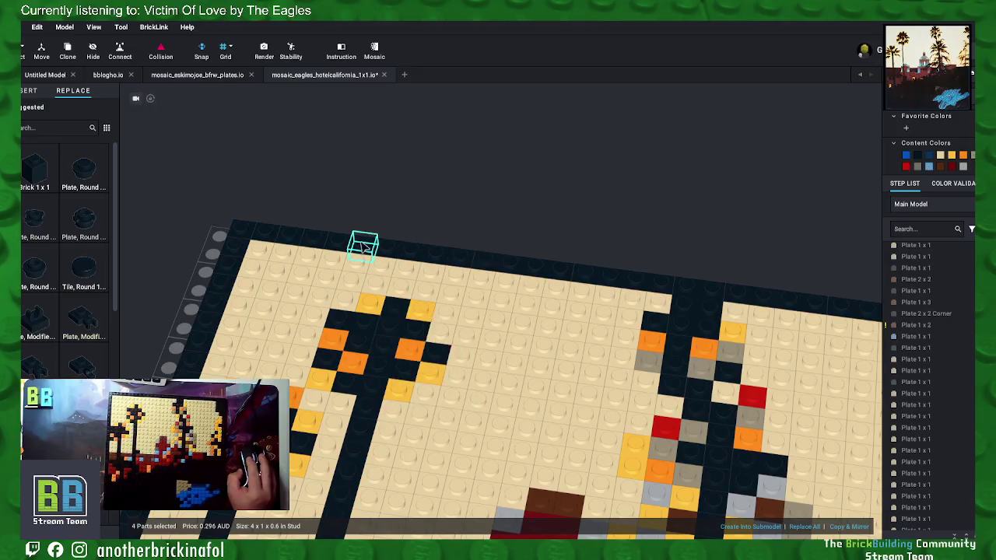
pyautogui.keyDown('ctrl'); pyautogui.click(315, 239); pyautogui.keyUp('ctrl')
pyautogui.rightClick(288, 237)
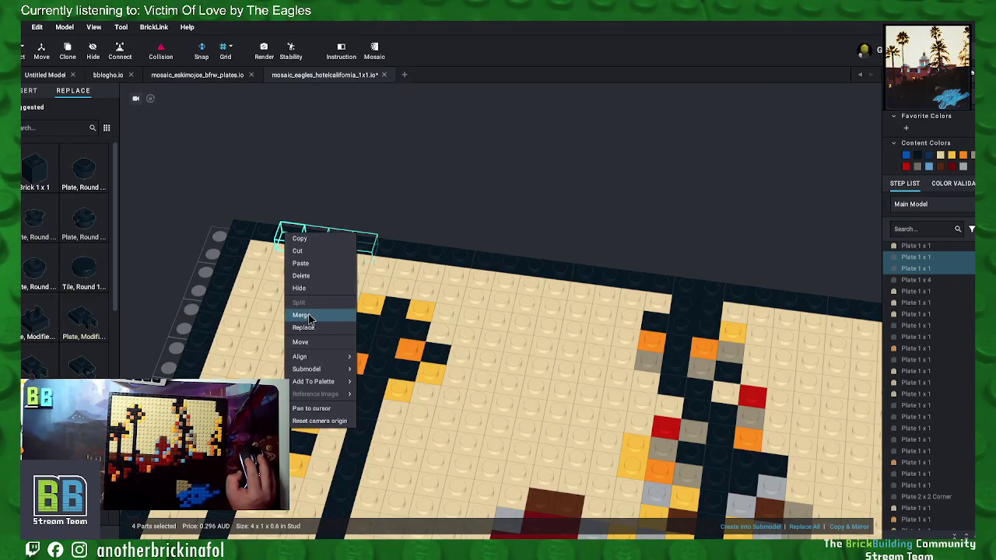
pyautogui.click(303, 319)
# Step: Merge the three black 1 x 1 plates at the mosaic's upper-left corner into a 2 x 2 corner plate
pyautogui.click(257, 233)
pyautogui.keyDown('ctrl'); pyautogui.click(249, 233); pyautogui.keyUp('ctrl')
pyautogui.keyDown('ctrl'); pyautogui.click(239, 245); pyautogui.keyUp('ctrl')
pyautogui.rightClick(239, 245)
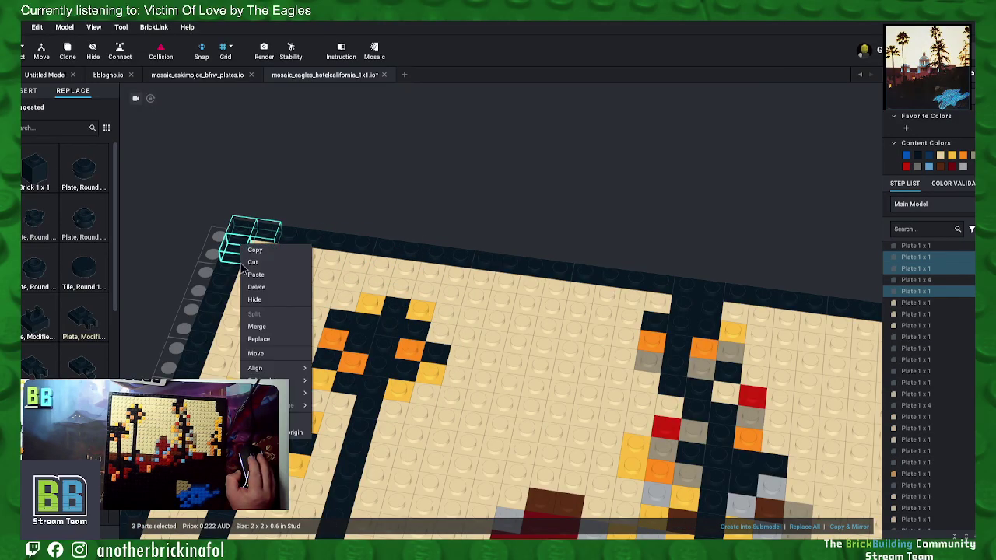
pyautogui.click(265, 331)
# Step: Merge the eight black 1 x 1 plates in the left border below the corner plate into two 1 x 4 plates
pyautogui.moveTo(794, 424); pyautogui.dragTo(764, 286, button='middle')
pyautogui.moveTo(368, 249); pyautogui.dragTo(500, 152, button='middle')
pyautogui.click(502, 150)
pyautogui.keyDown('ctrl'); pyautogui.click(502, 187); pyautogui.keyUp('ctrl')
pyautogui.keyDown('ctrl'); pyautogui.click(500, 195); pyautogui.keyUp('ctrl')
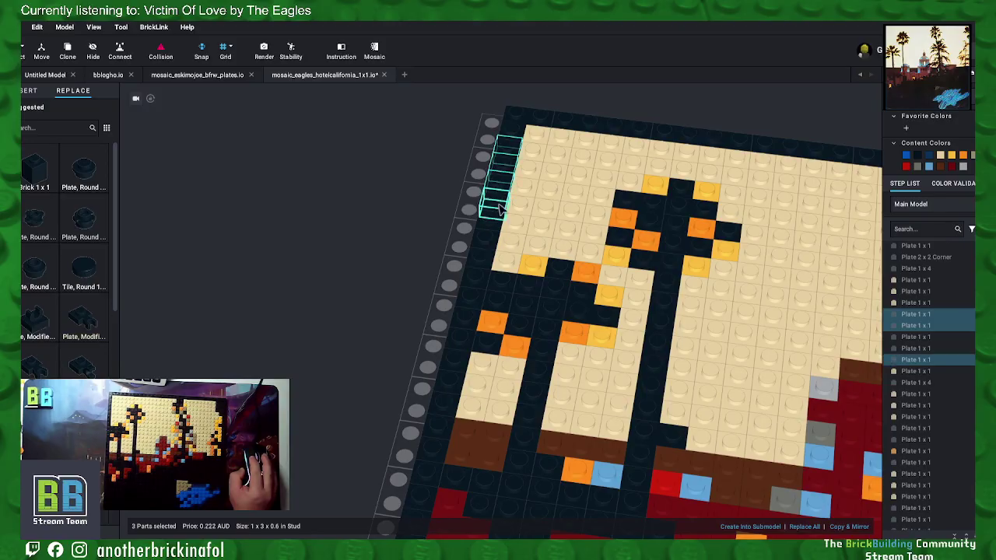
pyautogui.keyDown('ctrl'); pyautogui.click(498, 204); pyautogui.keyUp('ctrl')
pyautogui.rightClick(500, 203)
pyautogui.click(514, 282)
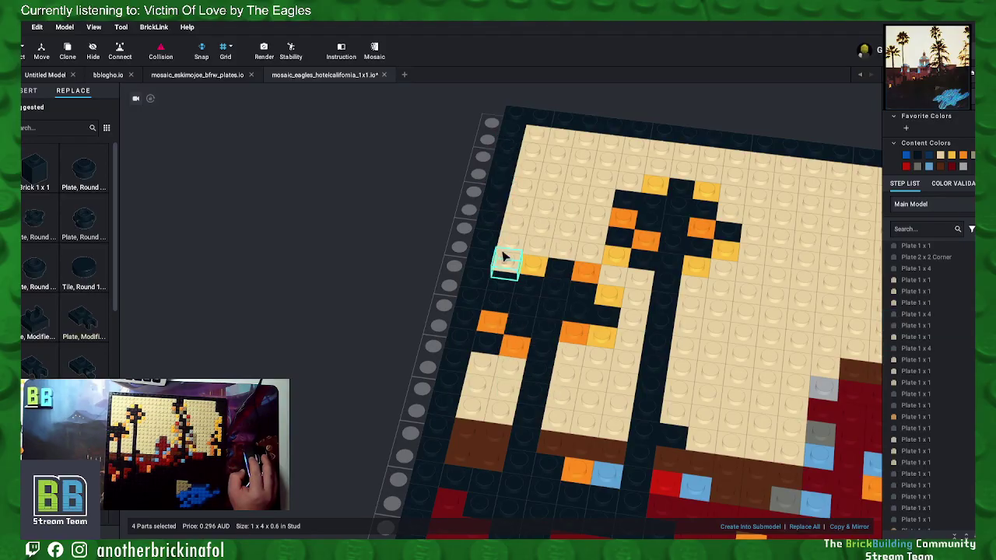
pyautogui.rightClick(480, 282)
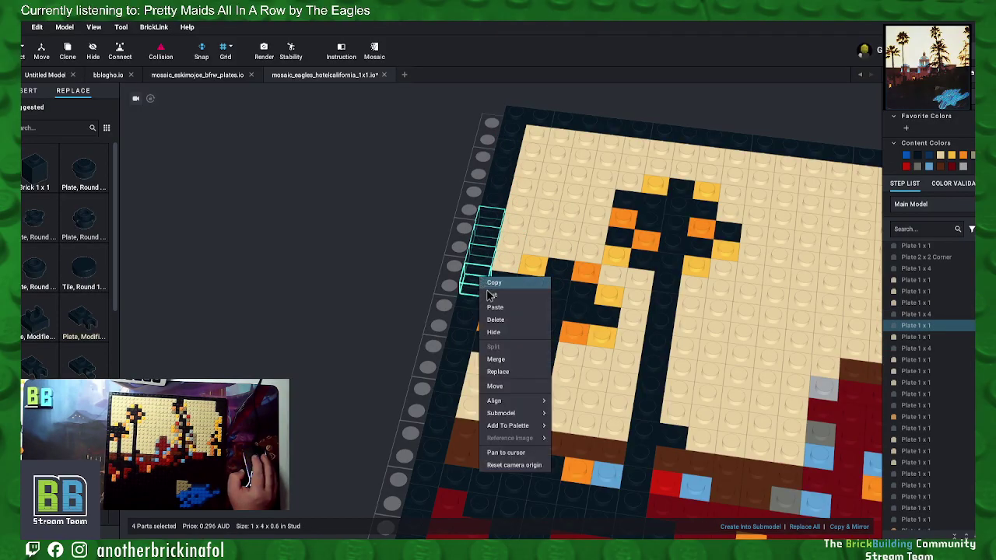
pyautogui.click(505, 356)
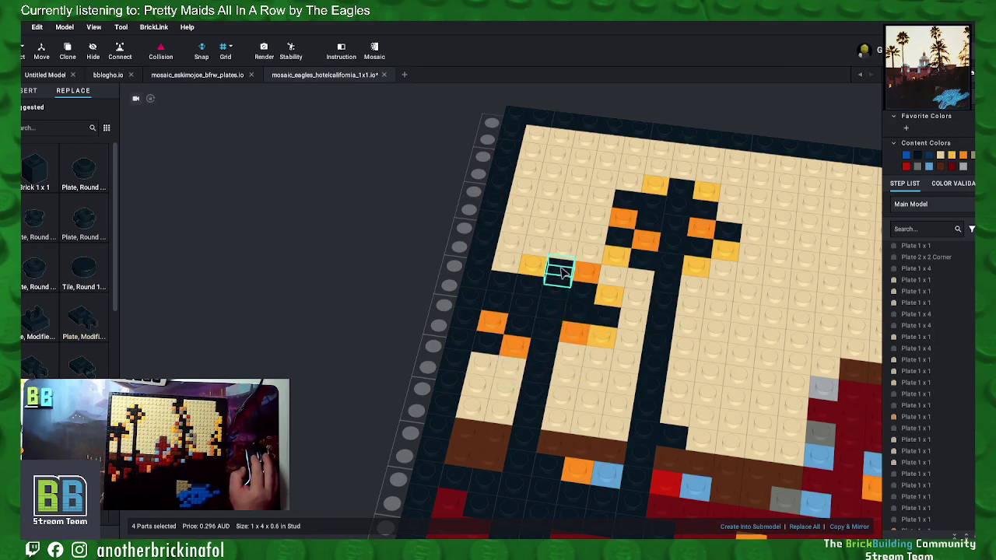
# Step: Merge the three black 1 x 1 plates at the top of the leftmost palm's crown into a 2 x 2 corner plate
pyautogui.keyDown('ctrl'); pyautogui.click(550, 294); pyautogui.keyUp('ctrl')
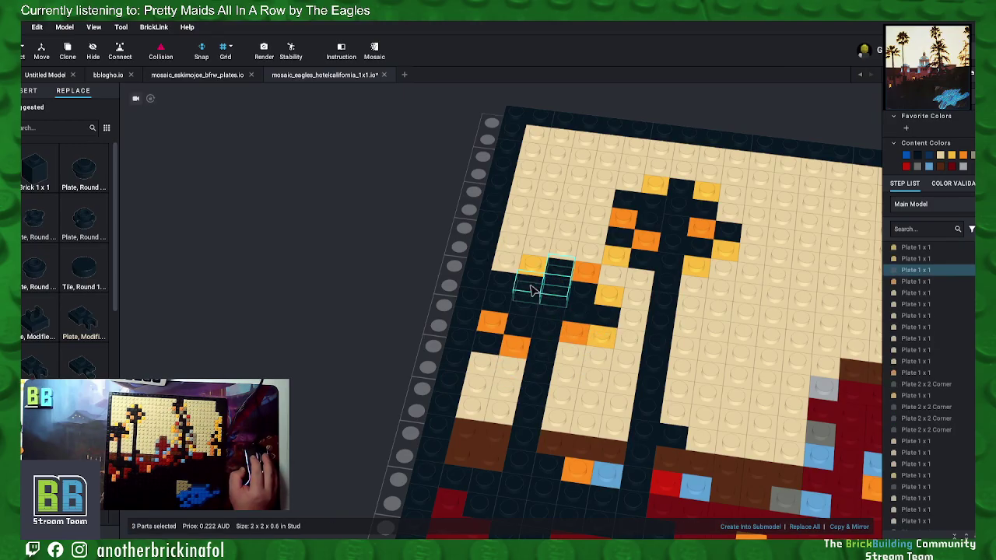
pyautogui.rightClick(533, 289)
pyautogui.click(540, 362)
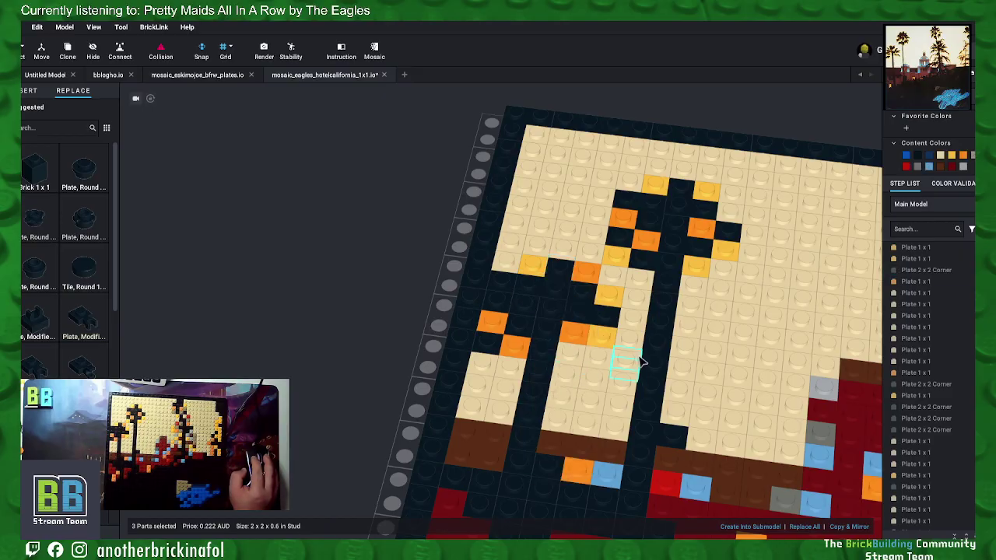
# Step: Merge three black 1 x 1 plates on the left side of the leftmost palm's crown into a 2 x 2 corner plate
pyautogui.keyDown('ctrl'); pyautogui.click(510, 307); pyautogui.keyUp('ctrl')
pyautogui.keyDown('ctrl'); pyautogui.click(518, 305); pyautogui.keyUp('ctrl')
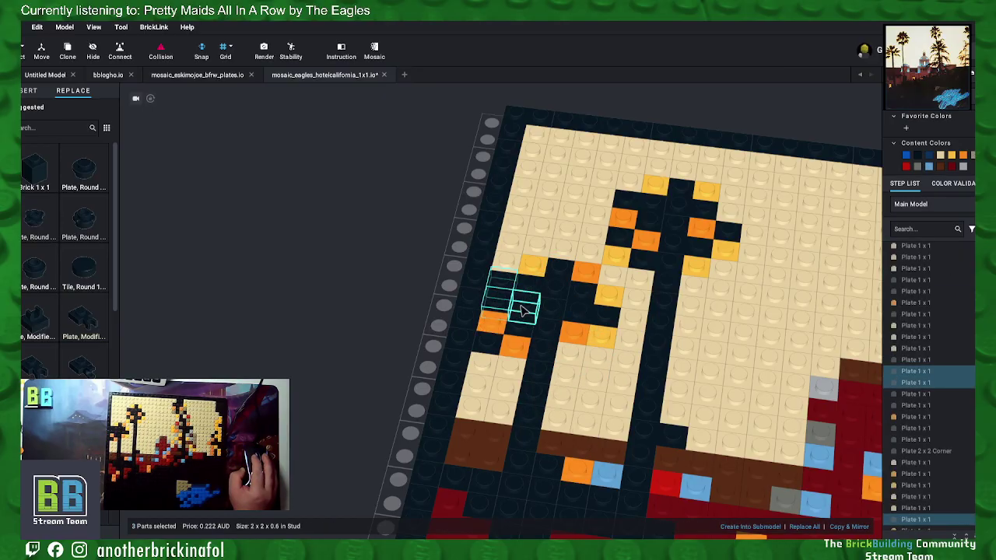
pyautogui.rightClick(519, 307)
pyautogui.click(560, 385)
# Step: Merge the three black 1 x 1 plates where the leftmost palm's crown meets its trunk into a 2 x 2 corner plate
pyautogui.click(533, 326)
pyautogui.keyDown('ctrl'); pyautogui.click(545, 329); pyautogui.keyUp('ctrl')
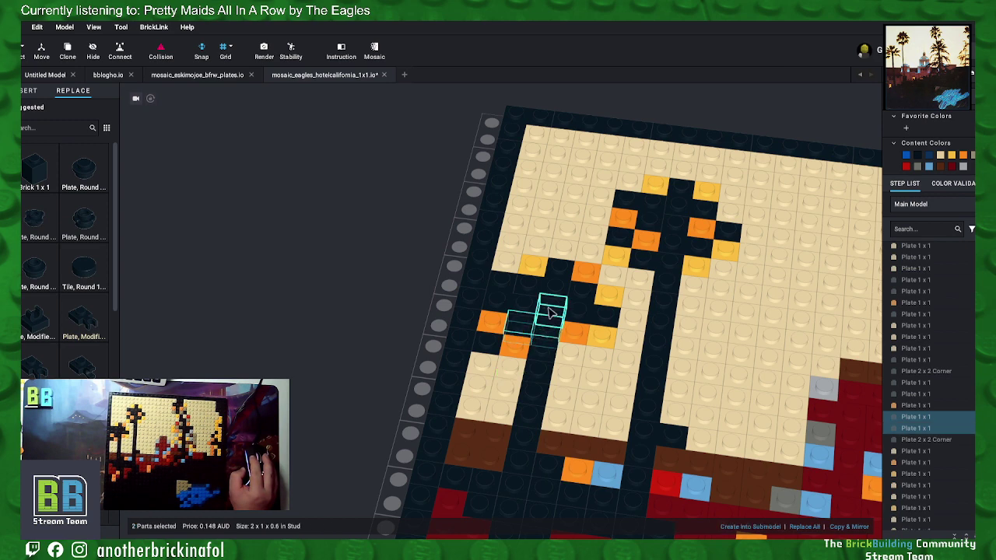
pyautogui.keyDown('ctrl'); pyautogui.click(551, 312); pyautogui.keyUp('ctrl')
pyautogui.rightClick(550, 306)
pyautogui.click(566, 391)
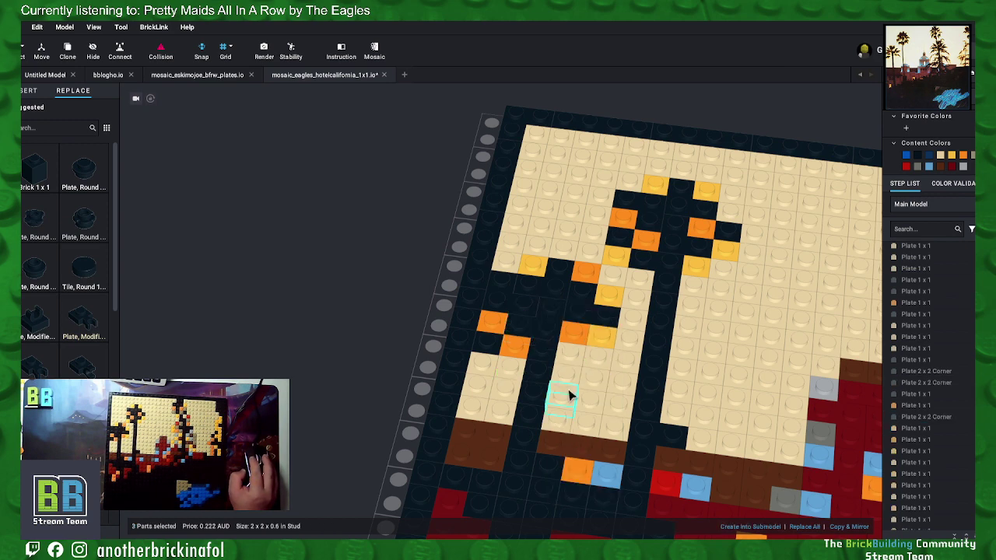
# Step: Merge the two black 1 x 1 plates in the left border beside the leftmost palm's crown into a 1 x 2 plate
pyautogui.click(473, 305)
pyautogui.keyDown('ctrl'); pyautogui.click(467, 318); pyautogui.keyUp('ctrl')
pyautogui.rightClick(476, 319)
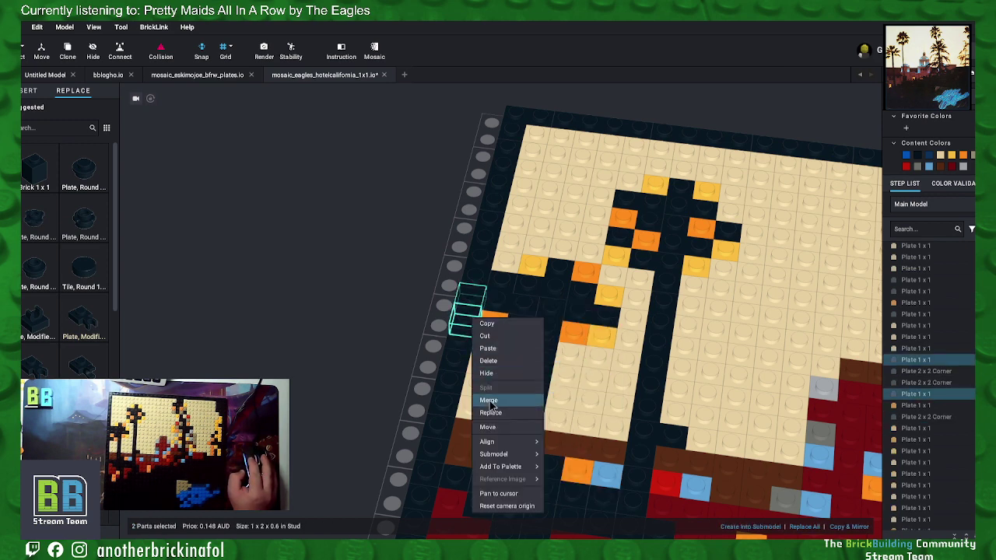
pyautogui.click(489, 400)
# Step: Merge the two left-border plates below the 1 x 2 plate and the black plate beside them into a 2 x 2 corner plate
pyautogui.keyDown('ctrl'); pyautogui.click(465, 344); pyautogui.keyUp('ctrl')
pyautogui.keyDown('ctrl'); pyautogui.click(459, 358); pyautogui.keyUp('ctrl')
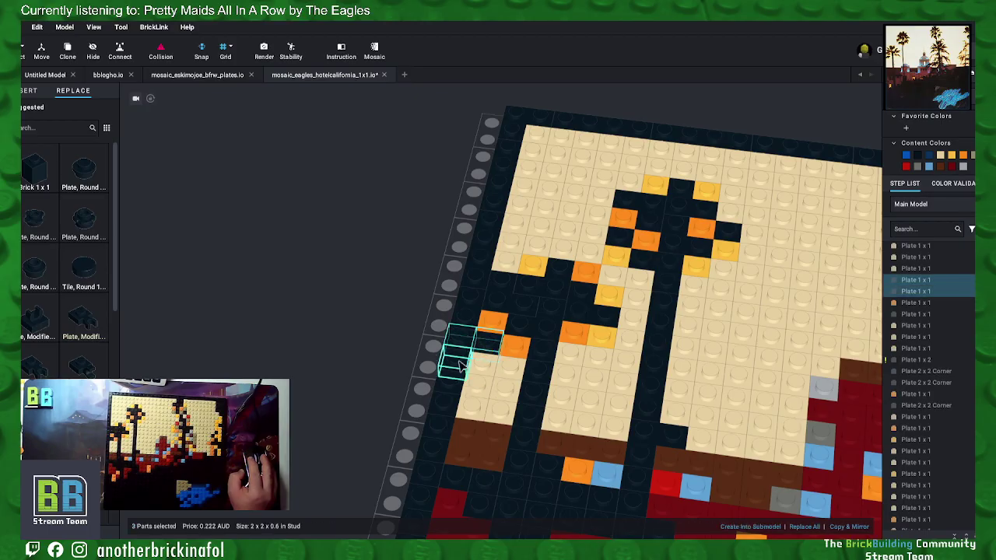
pyautogui.rightClick(459, 359)
pyautogui.click(490, 418)
# Step: Merge the next four black 1 x 1 plates down the left border, beside the tan and brown areas, into a 1 x 4 plate
pyautogui.keyDown('ctrl'); pyautogui.click(444, 397); pyautogui.keyUp('ctrl')
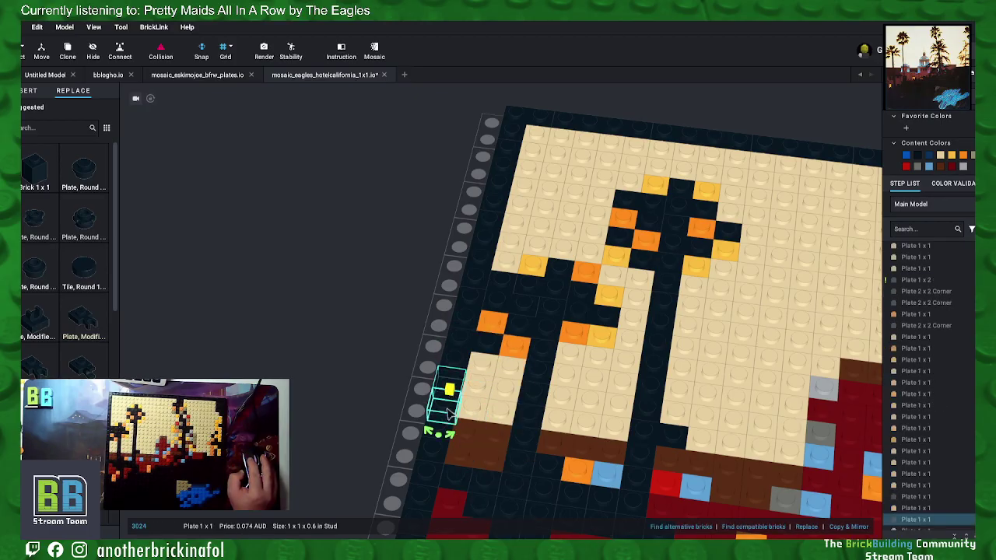
pyautogui.keyDown('ctrl'); pyautogui.click(434, 451); pyautogui.keyUp('ctrl')
pyautogui.rightClick(434, 455)
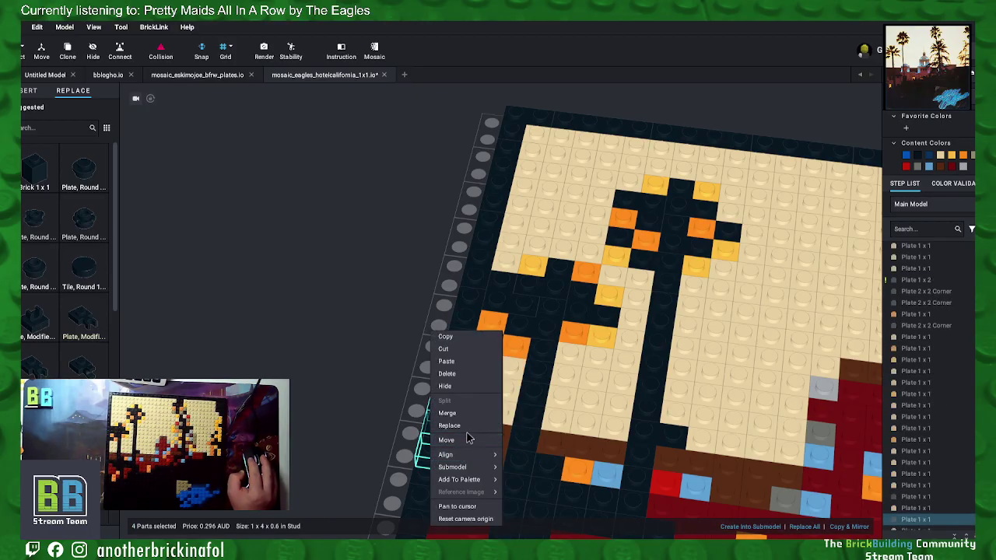
pyautogui.click(469, 438)
# Step: Merge the four black 1 x 1 plates forming the leftmost palm's trunk into a 1 x 4 plate
pyautogui.moveTo(576, 453); pyautogui.dragTo(672, 424, button='middle')
pyautogui.click(700, 316)
pyautogui.keyDown('ctrl'); pyautogui.click(700, 334); pyautogui.keyUp('ctrl')
pyautogui.keyDown('ctrl'); pyautogui.click(700, 354); pyautogui.keyUp('ctrl')
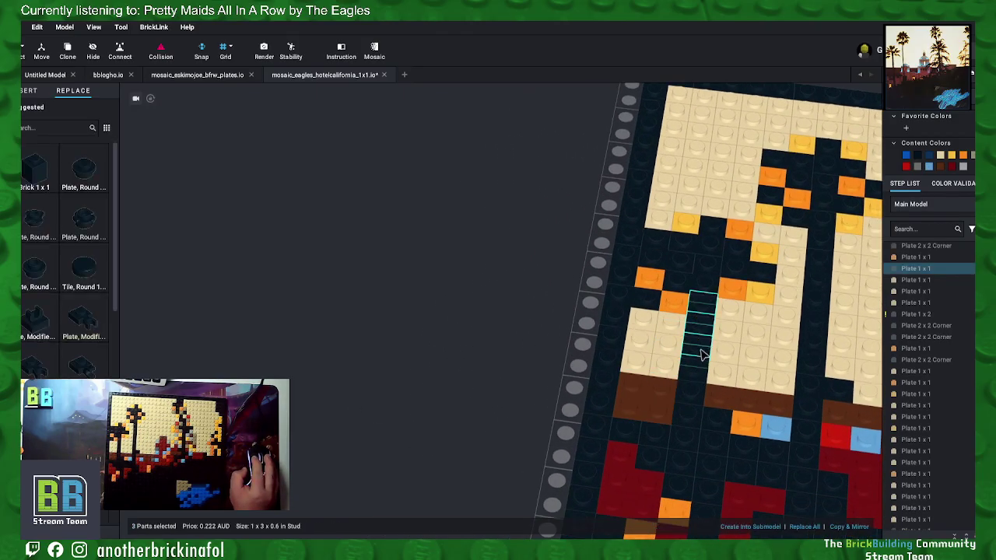
pyautogui.rightClick(696, 372)
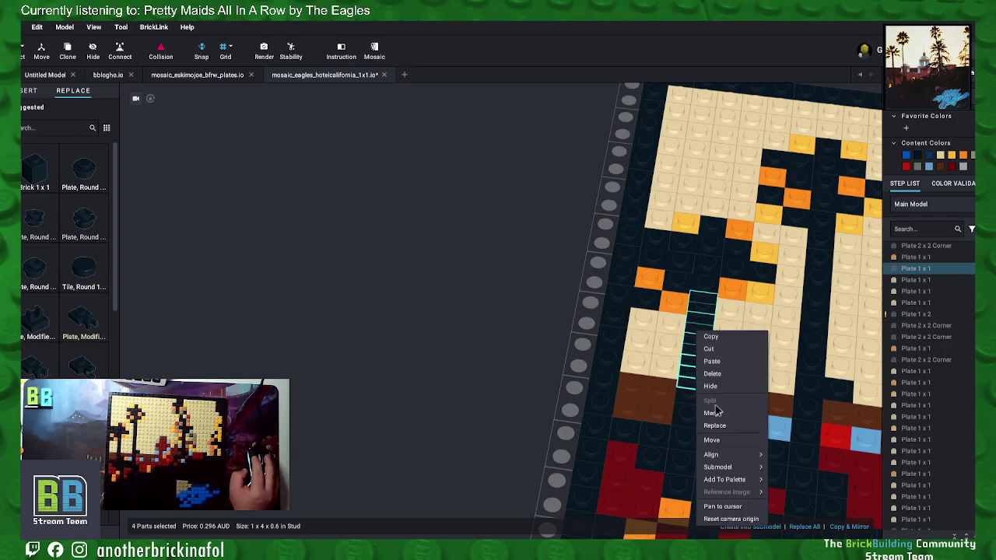
pyautogui.click(716, 411)
# Step: Merge the two black 1 x 1 plates below the trunk and the one left of the orange plate into a 2 x 2 corner plate
pyautogui.click(691, 393)
pyautogui.keyDown('ctrl'); pyautogui.click(720, 423); pyautogui.keyUp('ctrl')
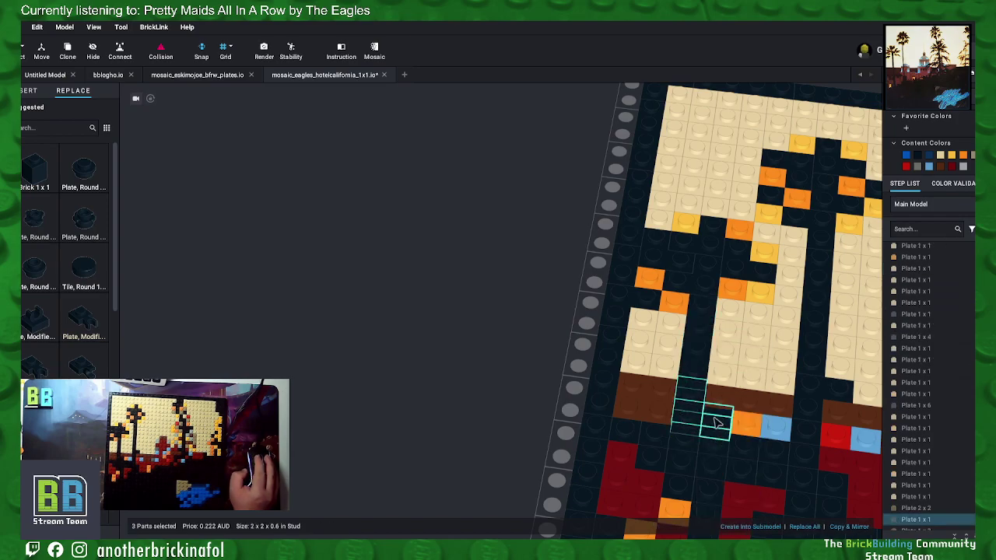
pyautogui.rightClick(717, 422)
pyautogui.click(735, 411)
# Step: Merge the three black 1 x 1 plates between the left brown block and the dark red shape into a 2 x 2 corner plate
pyautogui.moveTo(711, 467); pyautogui.dragTo(789, 400, button='right')
pyautogui.click(660, 326)
pyautogui.keyDown('ctrl'); pyautogui.click(636, 305); pyautogui.keyUp('ctrl')
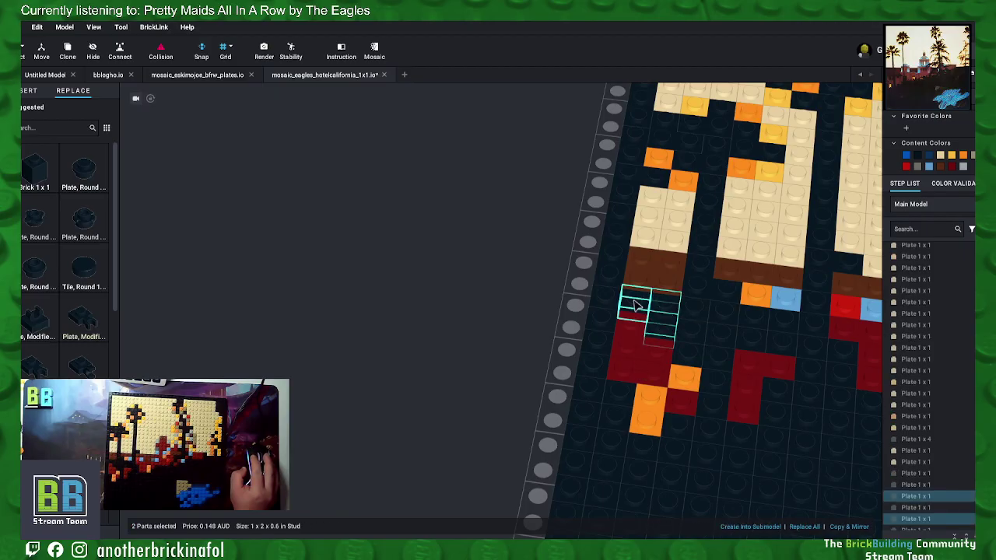
pyautogui.keyDown('ctrl'); pyautogui.click(636, 305); pyautogui.keyUp('ctrl')
pyautogui.rightClick(639, 306)
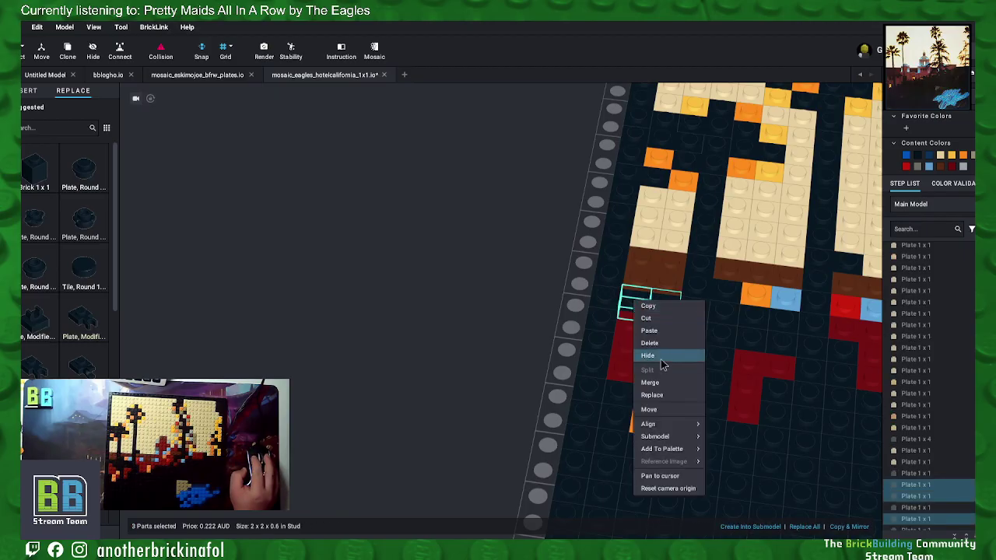
pyautogui.click(654, 382)
# Step: Merge the four black 1 x 1 plates in the left border beside the dark red shape into a 1 x 4 plate
pyautogui.click(607, 301)
pyautogui.keyDown('ctrl'); pyautogui.click(604, 320); pyautogui.keyUp('ctrl')
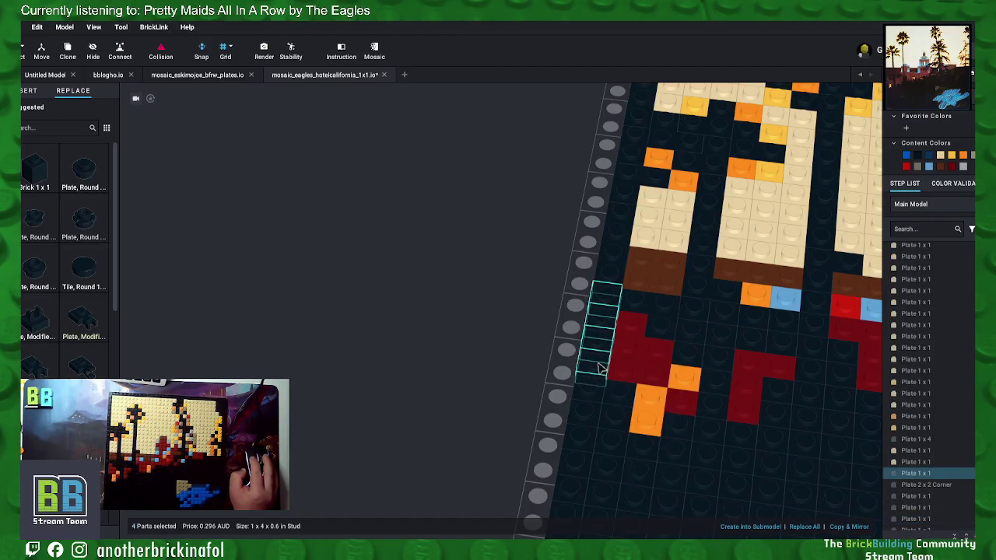
pyautogui.rightClick(601, 368)
pyautogui.click(613, 413)
# Step: Merge the eight black 1 x 1 plates at the left edge, beside and below the 1 x 2 orange plate, into a 2 x 4 plate
pyautogui.click(602, 394)
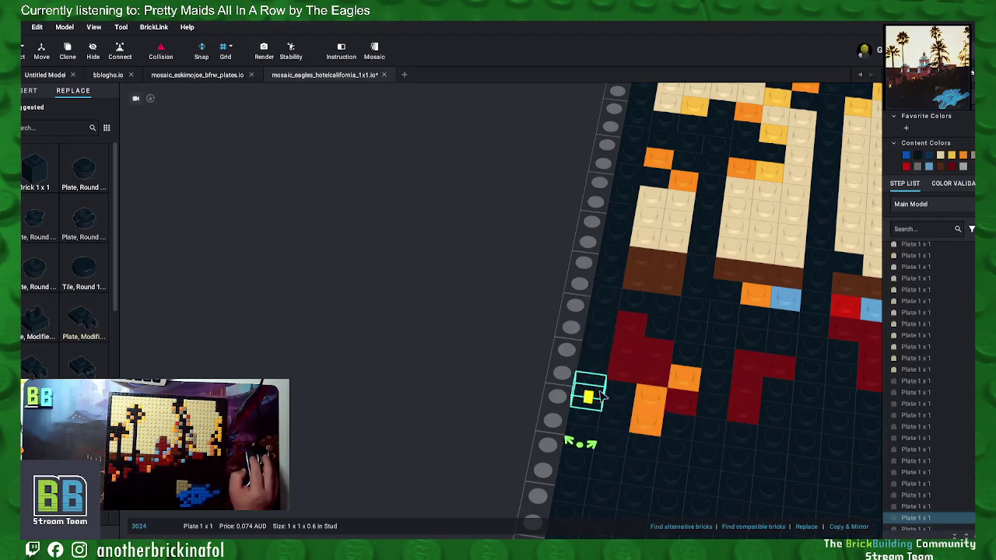
pyautogui.keyDown('ctrl'); pyautogui.click(620, 400); pyautogui.keyUp('ctrl')
pyautogui.keyDown('ctrl'); pyautogui.click(592, 418); pyautogui.keyUp('ctrl')
pyautogui.keyDown('ctrl'); pyautogui.click(613, 422); pyautogui.keyUp('ctrl')
pyautogui.keyDown('ctrl'); pyautogui.click(610, 471); pyautogui.keyUp('ctrl')
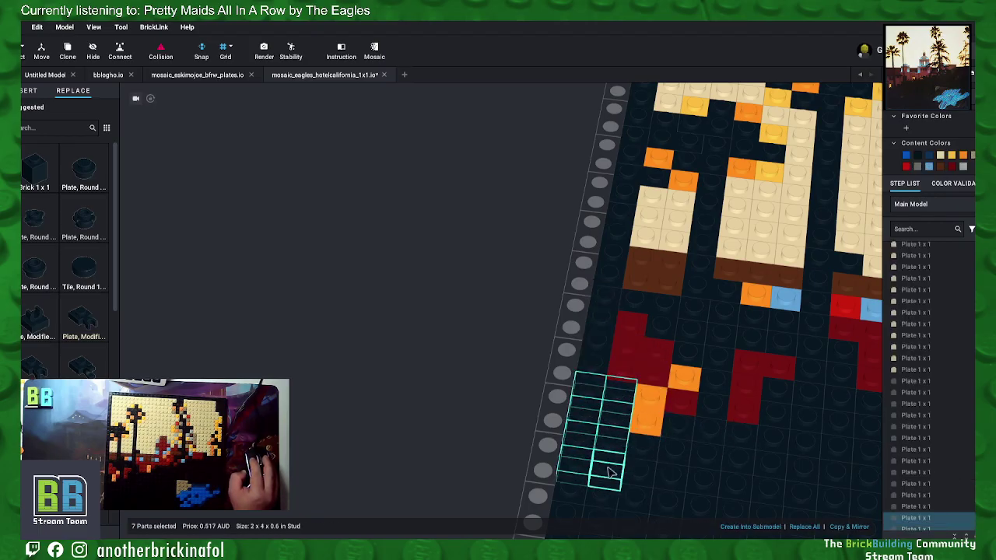
pyautogui.rightClick(606, 473)
pyautogui.click(634, 415)
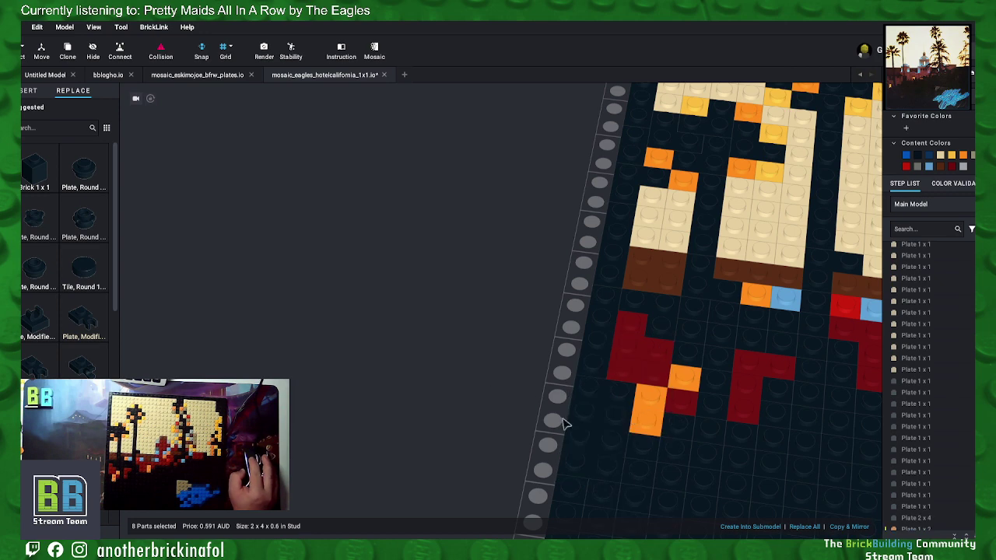
# Step: Merge the eight black 1 x 1 plates in the two rows above the second dark red shape into a 2 x 4 plate
pyautogui.moveTo(605, 501); pyautogui.dragTo(596, 362, button='middle')
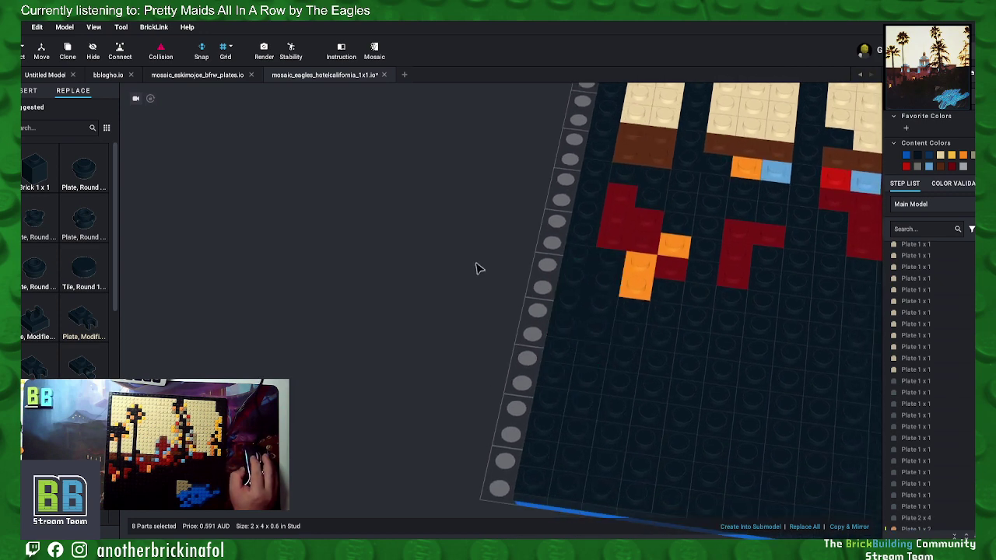
pyautogui.moveTo(677, 222); pyautogui.dragTo(498, 244, button='middle')
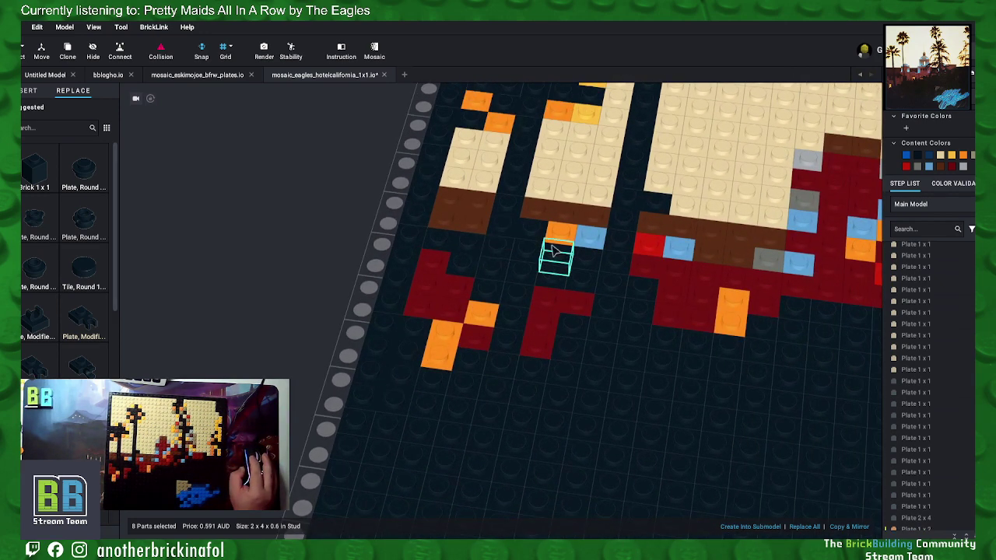
pyautogui.click(494, 287)
pyautogui.keyDown('ctrl'); pyautogui.click(493, 264); pyautogui.keyUp('ctrl')
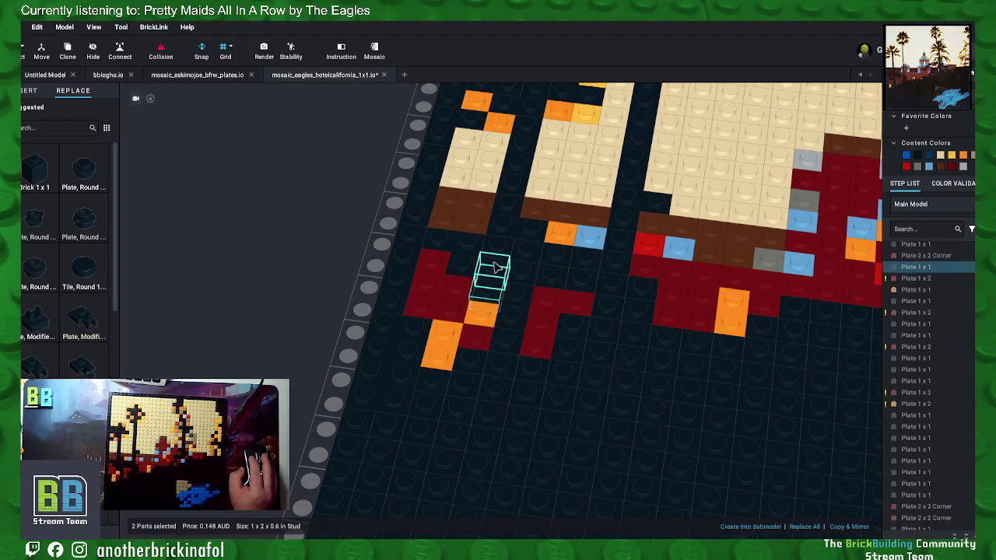
pyautogui.click(497, 264)
pyautogui.keyDown('ctrl'); pyautogui.click(544, 271); pyautogui.keyUp('ctrl')
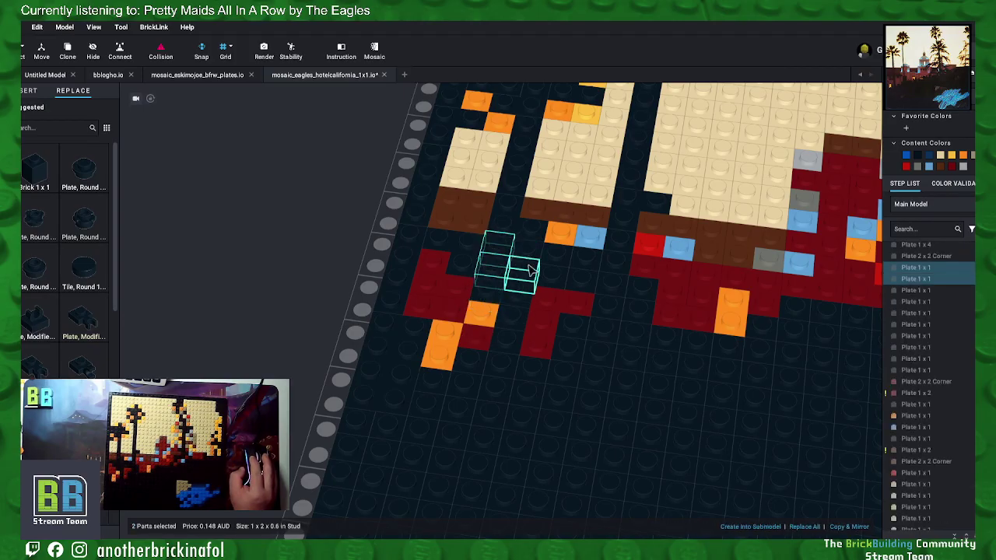
pyautogui.keyDown('ctrl'); pyautogui.click(555, 250); pyautogui.keyUp('ctrl')
pyautogui.keyDown('ctrl'); pyautogui.click(591, 261); pyautogui.keyUp('ctrl')
pyautogui.keyDown('ctrl'); pyautogui.click(583, 272); pyautogui.keyUp('ctrl')
pyautogui.keyDown('ctrl'); pyautogui.click(582, 286); pyautogui.keyUp('ctrl')
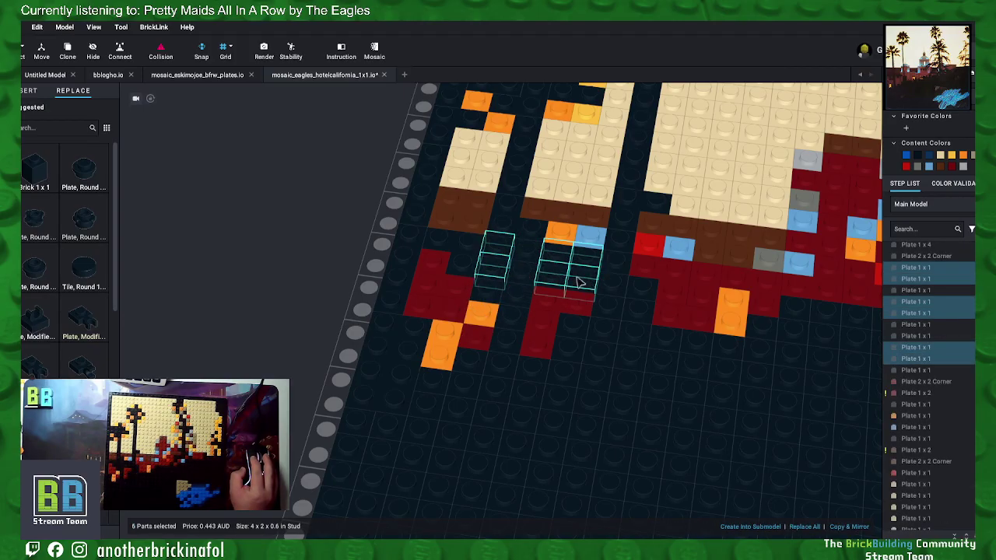
pyautogui.keyDown('ctrl'); pyautogui.click(522, 274); pyautogui.keyUp('ctrl')
pyautogui.keyDown('ctrl'); pyautogui.click(526, 254); pyautogui.keyUp('ctrl')
pyautogui.rightClick(540, 249)
pyautogui.click(551, 330)
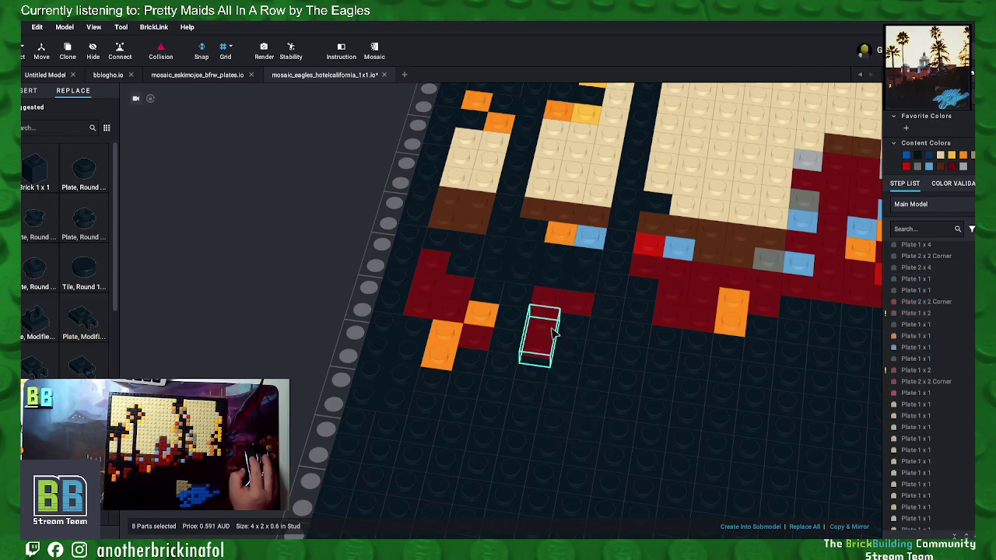
# Step: Merge the three black 1 x 1 plates between the two left dark red shapes, beside the single orange plate, into a 2 x 2 corner plate
pyautogui.click(485, 289)
pyautogui.keyDown('ctrl'); pyautogui.click(514, 321); pyautogui.keyUp('ctrl')
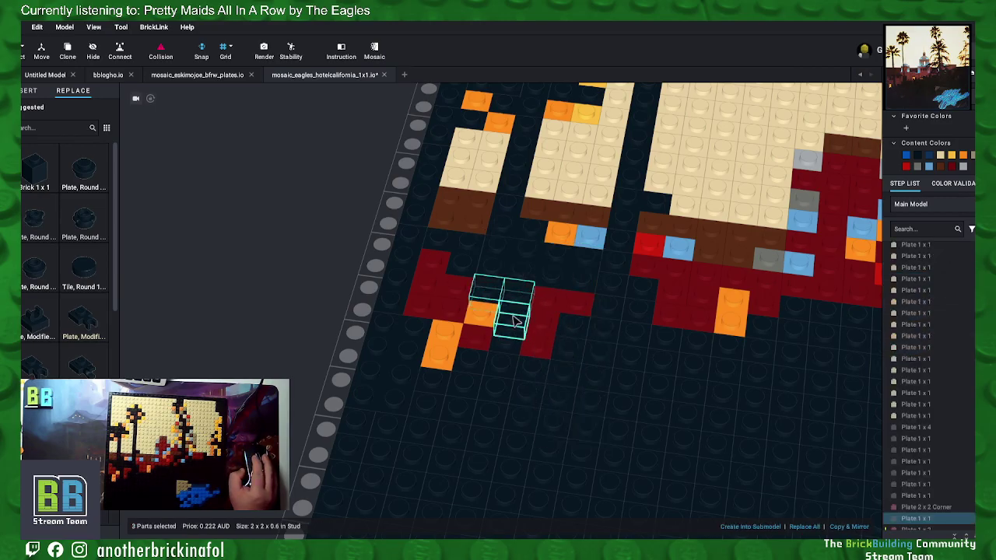
pyautogui.rightClick(513, 321)
pyautogui.click(561, 398)
pyautogui.rightClick(516, 322)
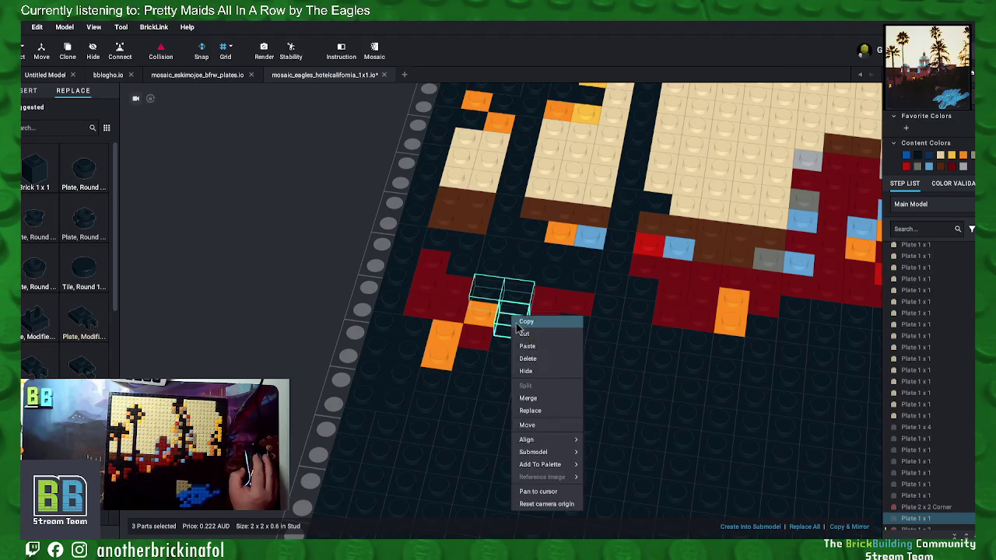
pyautogui.click(527, 425)
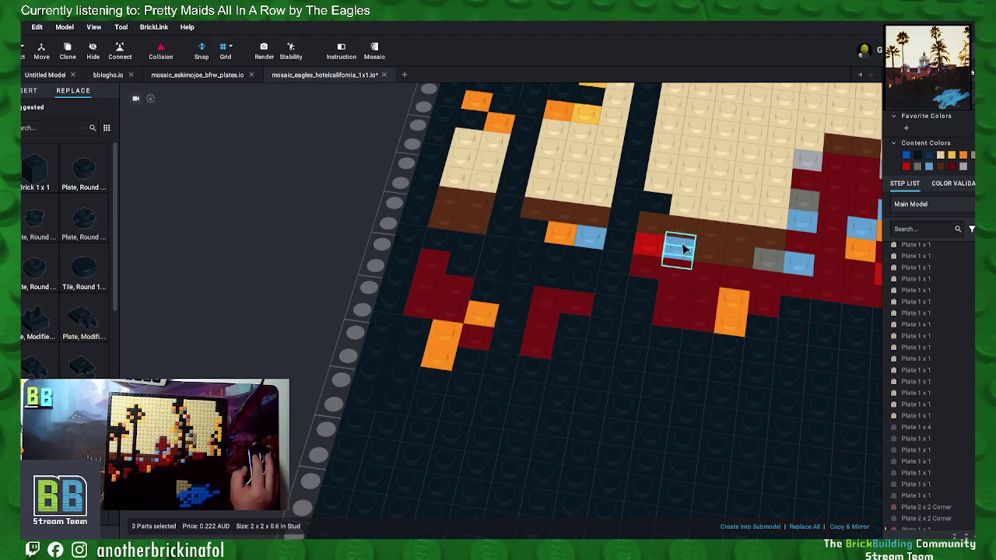
# Step: Merge the two black 1 x 1 plates in the column between the light blue and bright red plates into a 1 x 2 plate
pyautogui.click(623, 246)
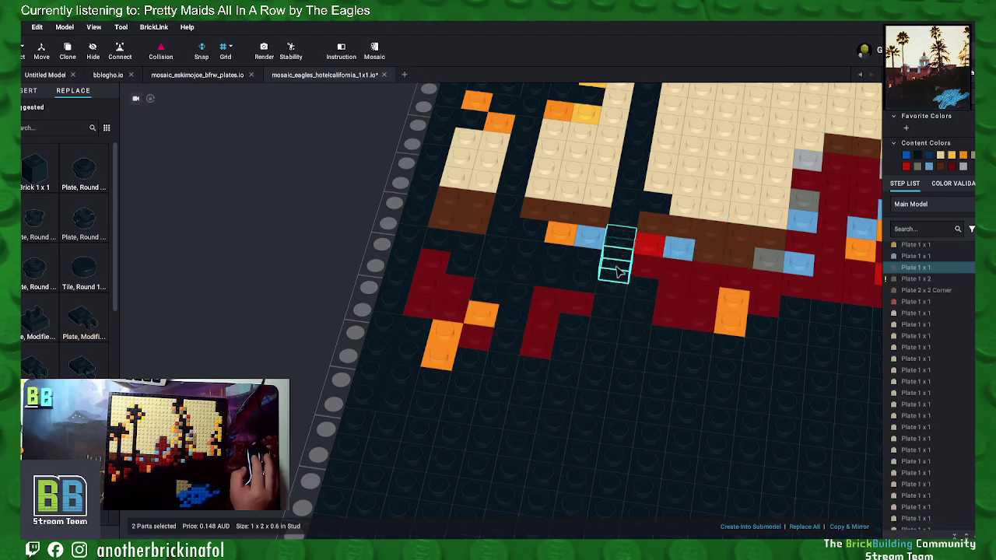
pyautogui.rightClick(620, 266)
pyautogui.click(674, 355)
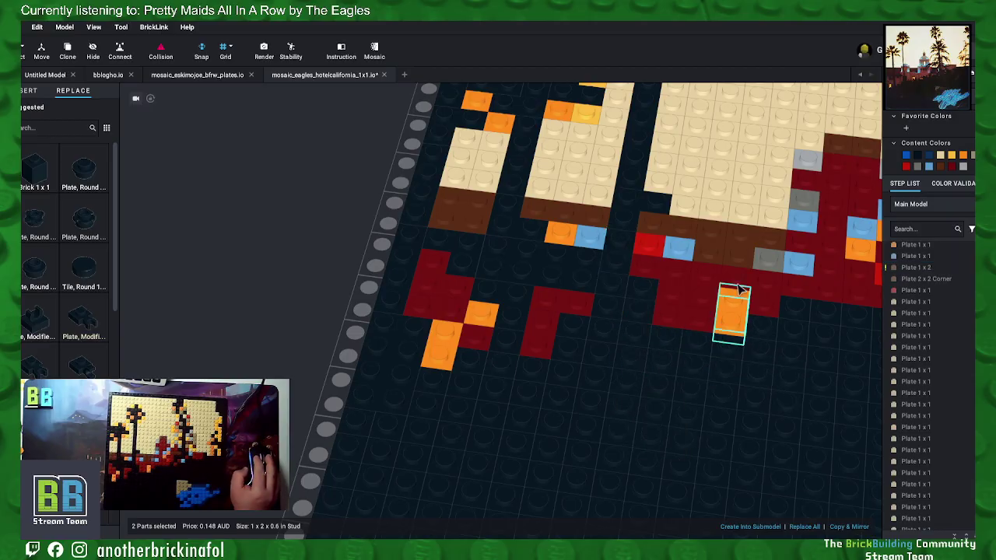
# Step: Merge the eight black 1 x 1 plates in the bottom-left corner of the mosaic into a 2 x 4 plate
pyautogui.click(695, 224)
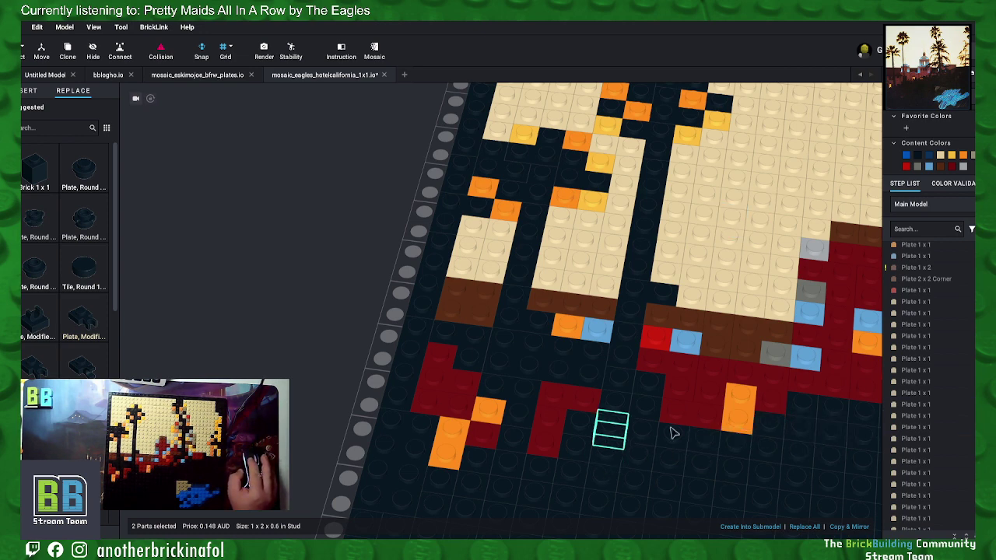
pyautogui.scroll(3, 684, 366)
pyautogui.moveTo(589, 351); pyautogui.dragTo(666, 360, button='right')
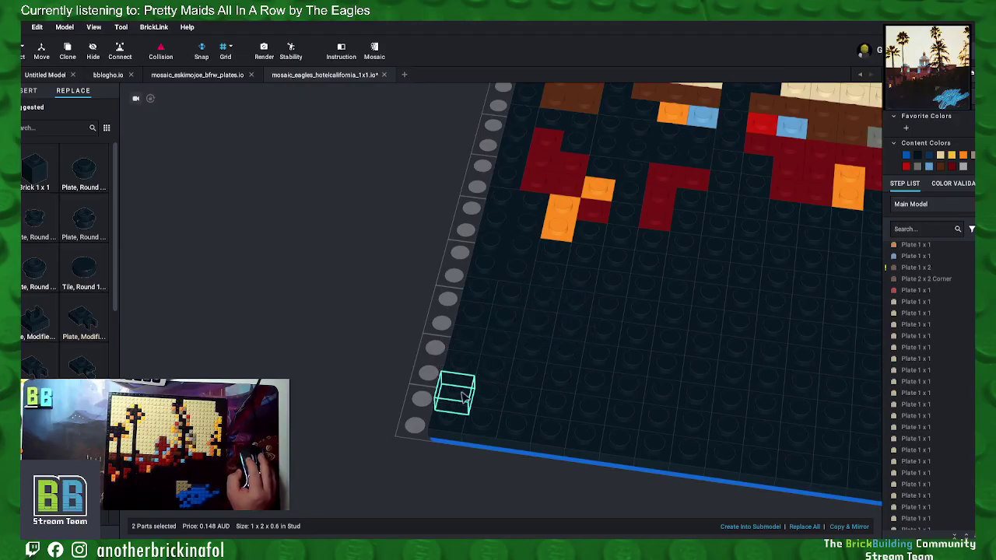
pyautogui.click(447, 411)
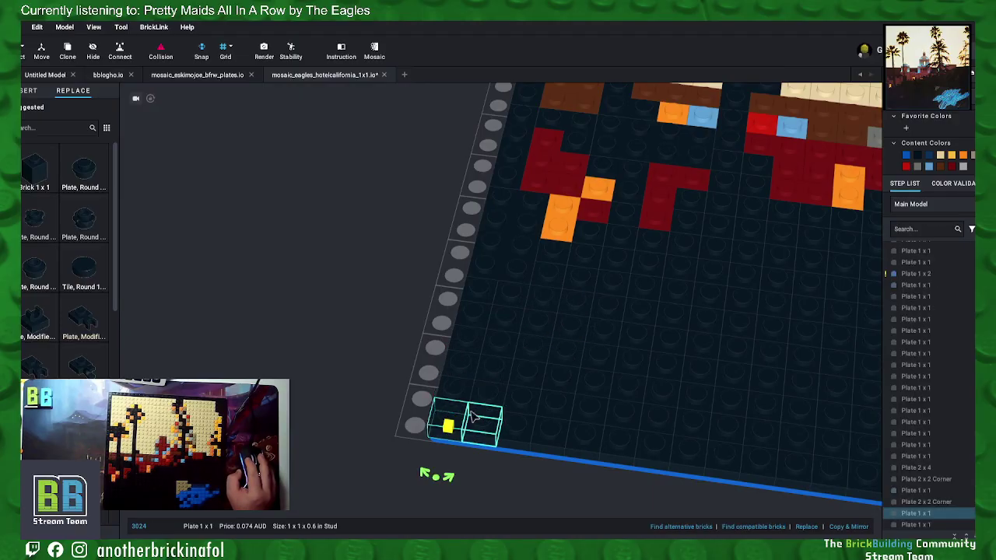
pyautogui.moveTo(485, 421)
pyautogui.mouseDown()
pyautogui.moveTo(545, 420)
pyautogui.moveTo(488, 399)
pyautogui.mouseUp()
pyautogui.rightClick(488, 399)
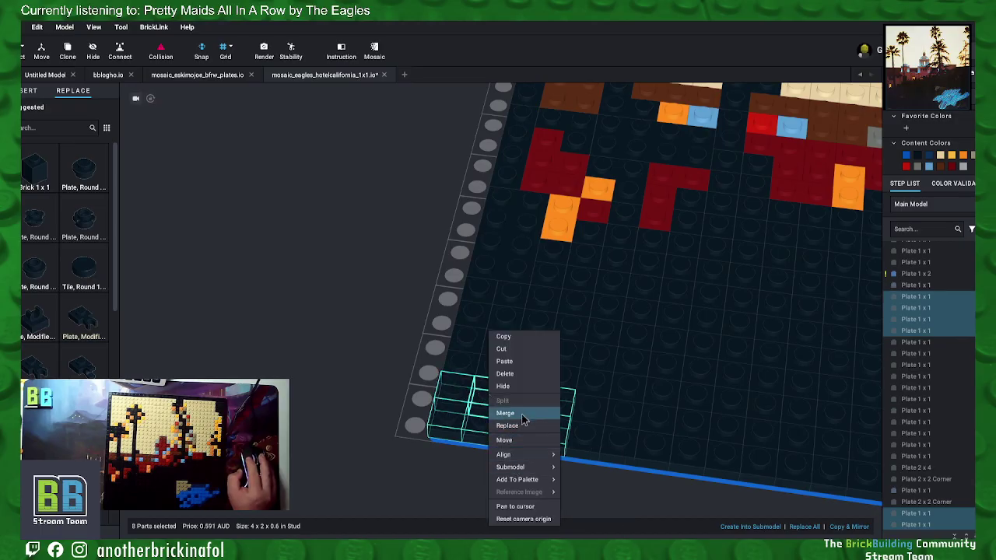
pyautogui.click(513, 416)
# Step: Try to merge the eight black 1 x 1 plates along the left edge above the corner 2 x 4 plate into an upright 2 x 4 plate
pyautogui.moveTo(460, 363)
pyautogui.mouseDown()
pyautogui.moveTo(483, 342)
pyautogui.moveTo(478, 294)
pyautogui.mouseUp()
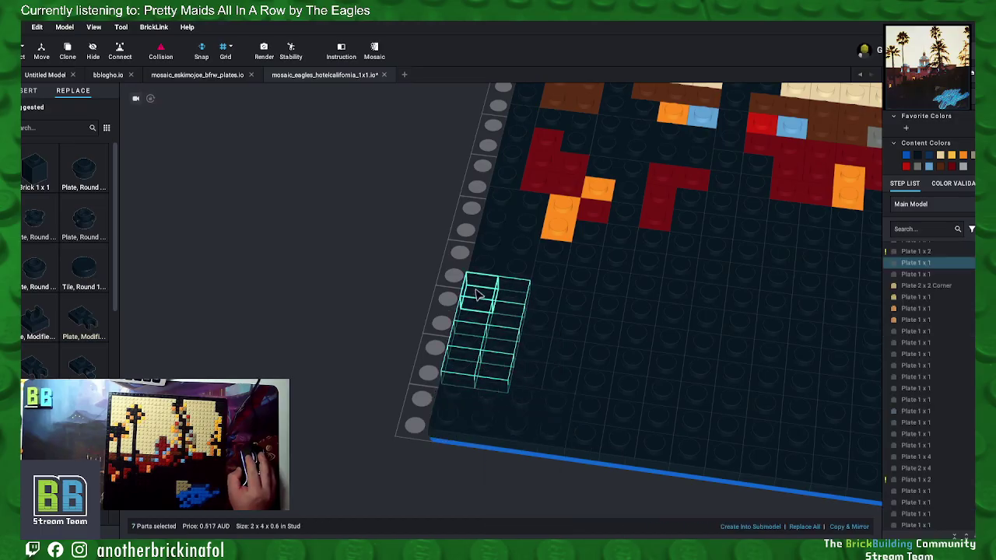
pyautogui.rightClick(520, 299)
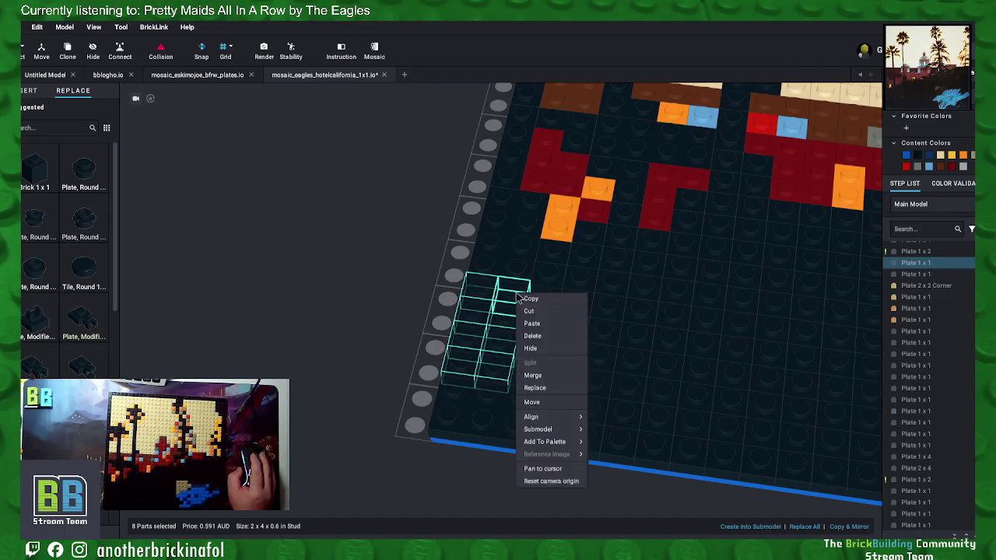
pyautogui.click(543, 376)
# Step: Delete the 32 black 1 x 1 plates in the two 4 x 4 blocks above and beside the corner 2 x 4 plate
pyautogui.click(604, 307)
pyautogui.moveTo(642, 522); pyautogui.dragTo(548, 507, button='middle')
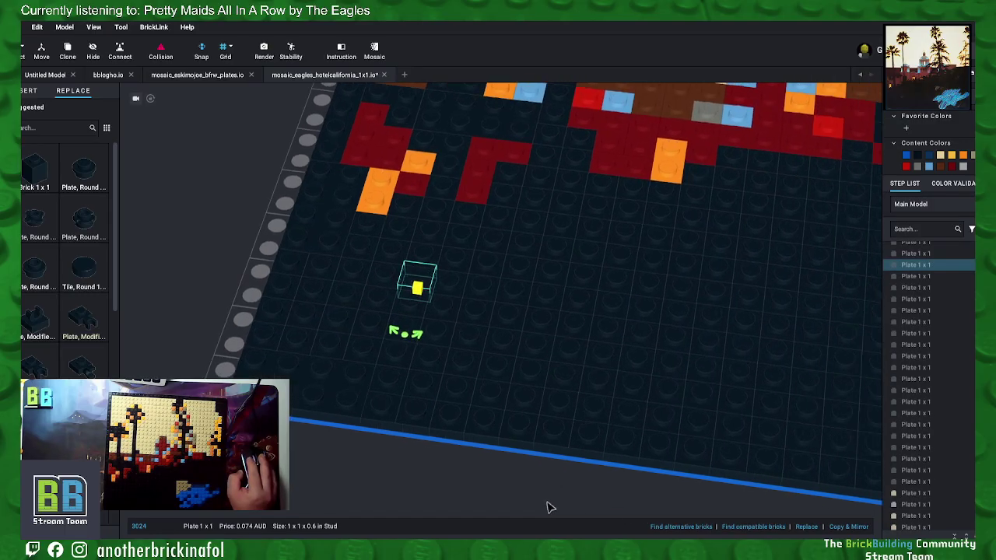
pyautogui.click(363, 349)
pyautogui.keyDown('shift'); pyautogui.click(381, 302); pyautogui.keyUp('shift')
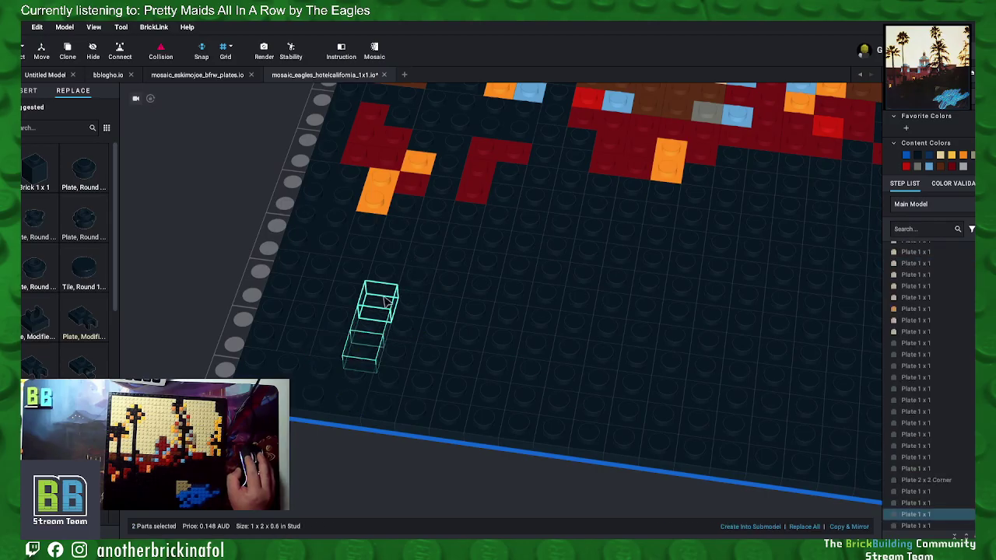
pyautogui.keyDown('shift'); pyautogui.click(385, 264); pyautogui.keyUp('shift')
pyautogui.keyDown('shift'); pyautogui.click(354, 266); pyautogui.keyUp('shift')
pyautogui.keyDown('shift'); pyautogui.click(323, 265); pyautogui.keyUp('shift')
pyautogui.keyDown('shift'); pyautogui.click(292, 265); pyautogui.keyUp('shift')
pyautogui.keyDown('shift'); pyautogui.click(280, 288); pyautogui.keyUp('shift')
pyautogui.keyDown('shift'); pyautogui.click(311, 290); pyautogui.keyUp('shift')
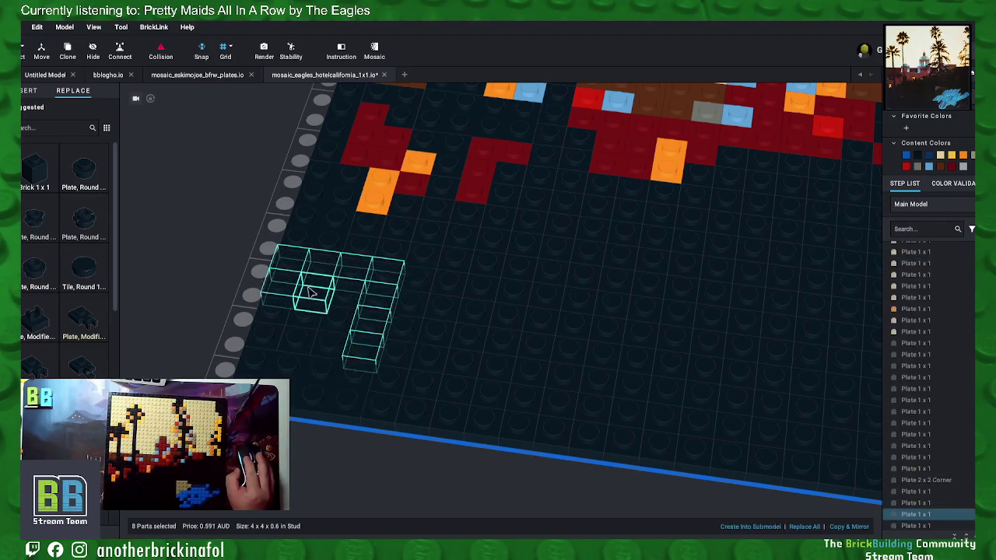
pyautogui.keyDown('shift'); pyautogui.click(340, 319); pyautogui.keyUp('shift')
pyautogui.keyDown('shift'); pyautogui.click(307, 311); pyautogui.keyUp('shift')
pyautogui.keyDown('shift'); pyautogui.click(284, 308); pyautogui.keyUp('shift')
pyautogui.keyDown('shift'); pyautogui.click(264, 340); pyautogui.keyUp('shift')
pyautogui.keyDown('shift'); pyautogui.click(297, 344); pyautogui.keyUp('shift')
pyautogui.keyDown('shift'); pyautogui.click(330, 348); pyautogui.keyUp('shift')
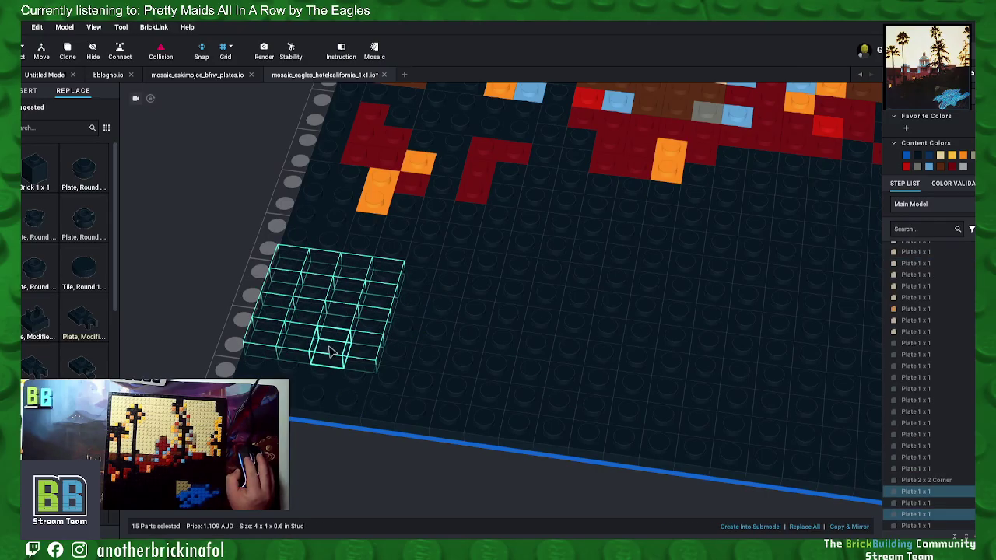
pyautogui.keyDown('shift'); pyautogui.click(394, 356); pyautogui.keyUp('shift')
pyautogui.keyDown('shift'); pyautogui.click(408, 354); pyautogui.keyUp('shift')
pyautogui.keyDown('shift'); pyautogui.click(412, 327); pyautogui.keyUp('shift')
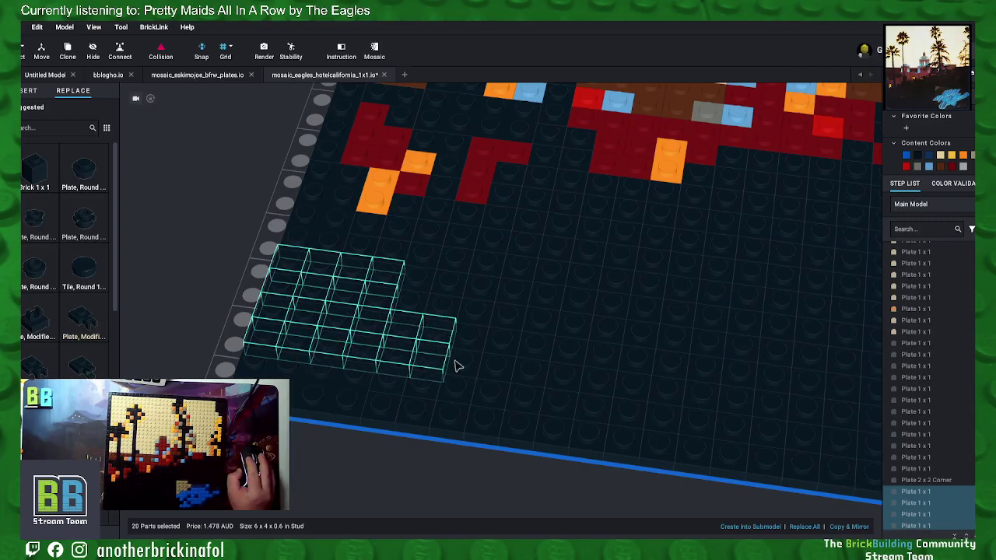
pyautogui.keyDown('shift'); pyautogui.click(471, 333); pyautogui.keyUp('shift')
pyautogui.keyDown('shift'); pyautogui.click(504, 333); pyautogui.keyUp('shift')
pyautogui.keyDown('shift'); pyautogui.click(499, 360); pyautogui.keyUp('shift')
pyautogui.keyDown('shift'); pyautogui.click(496, 387); pyautogui.keyUp('shift')
pyautogui.keyDown('shift'); pyautogui.click(487, 418); pyautogui.keyUp('shift')
pyautogui.keyDown('shift'); pyautogui.click(453, 418); pyautogui.keyUp('shift')
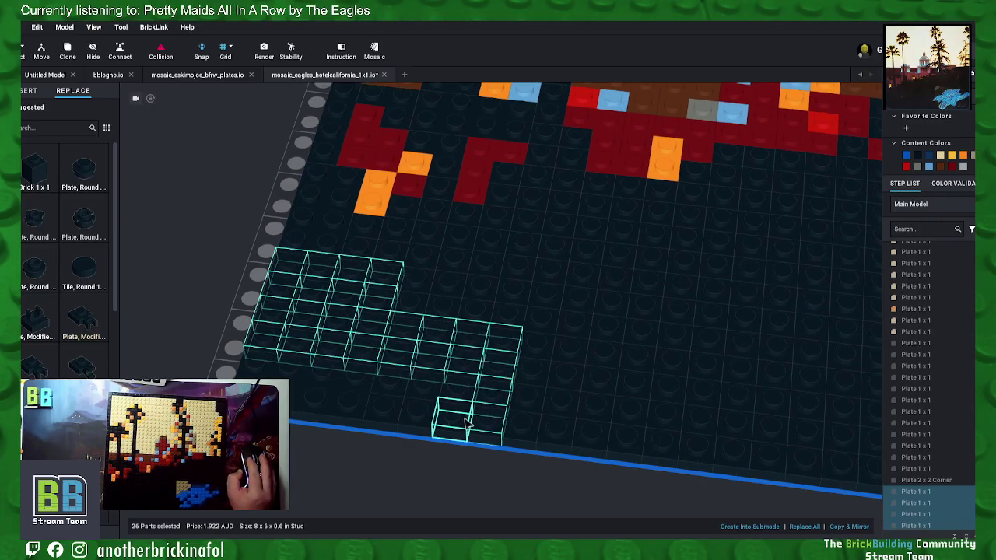
pyautogui.keyDown('shift'); pyautogui.click(427, 389); pyautogui.keyUp('shift')
pyautogui.keyDown('shift'); pyautogui.click(423, 413); pyautogui.keyUp('shift')
pyautogui.keyDown('shift'); pyautogui.click(393, 420); pyautogui.keyUp('shift')
pyautogui.keyDown('shift'); pyautogui.click(382, 391); pyautogui.keyUp('shift')
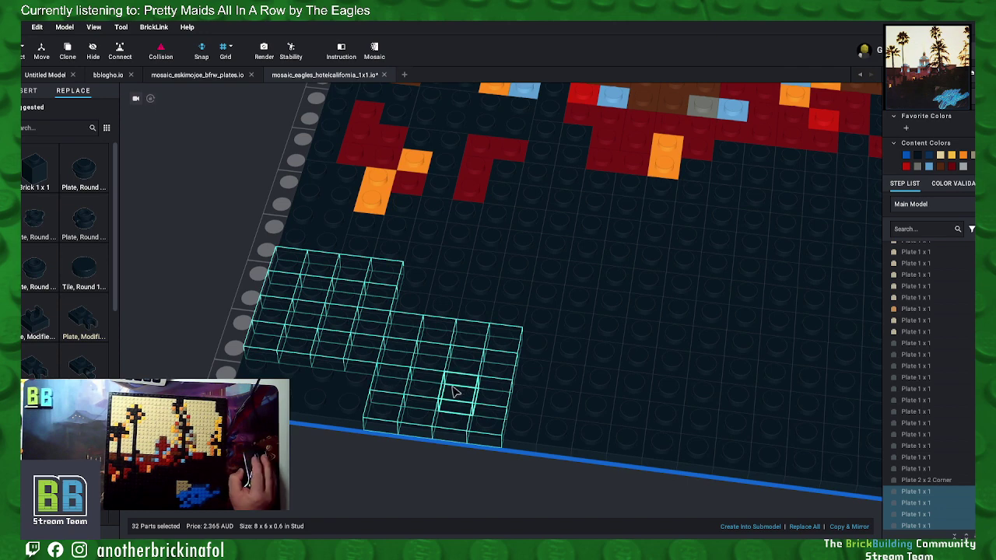
# Step: Fill the two cleared 4 x 4 areas with four copies of the black 2 x 4 corner plate
pyautogui.click(313, 398)
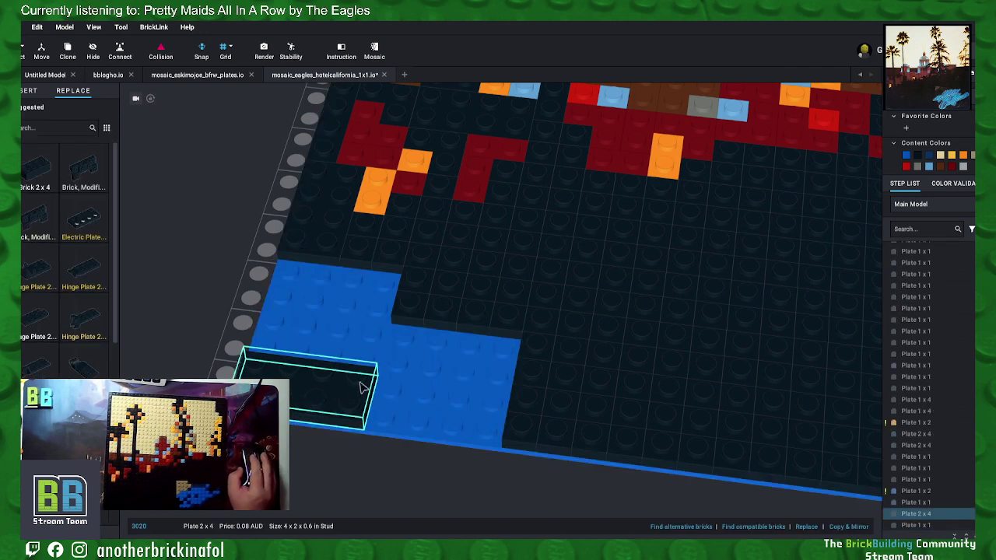
pyautogui.click(451, 351)
pyautogui.click(438, 415)
pyautogui.click(304, 340)
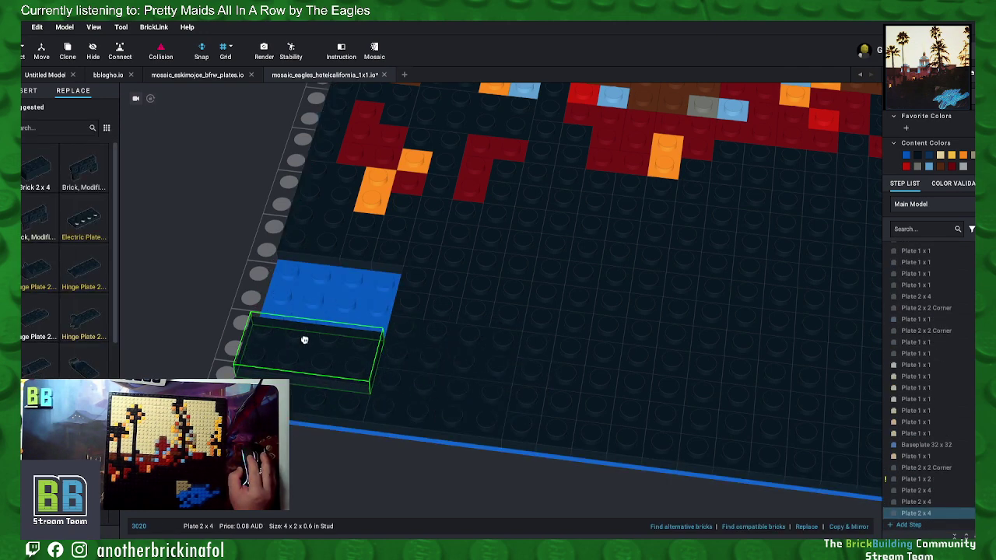
pyautogui.click(335, 279)
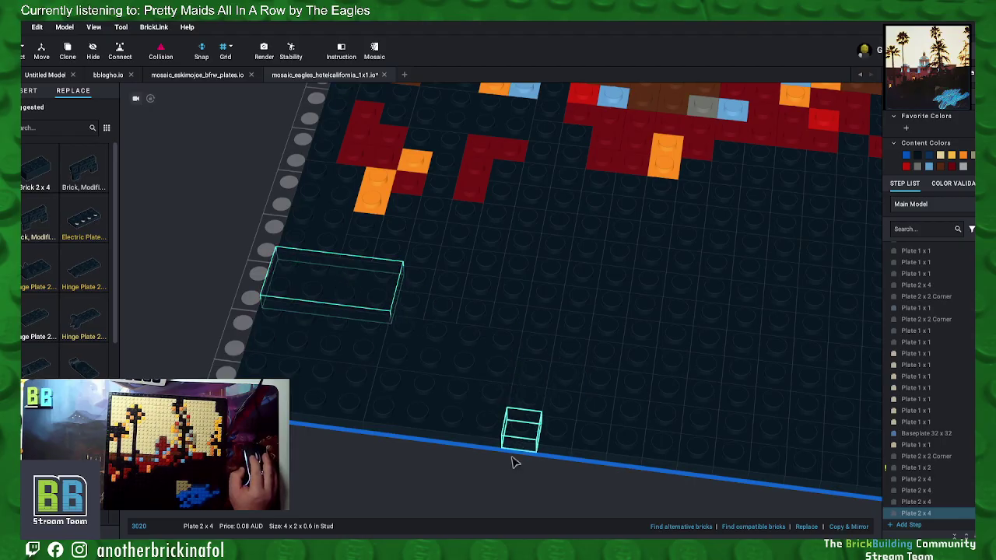
pyautogui.click(431, 474)
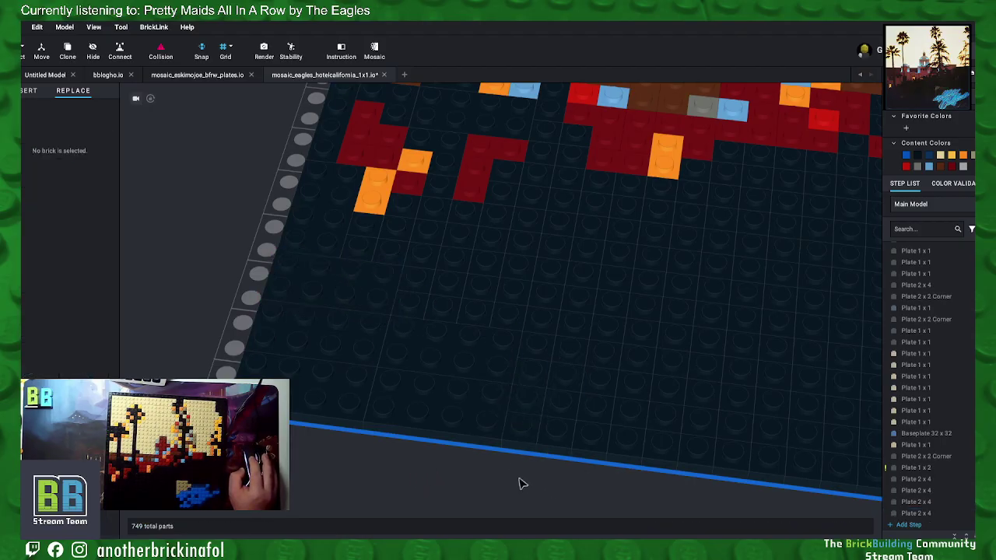
# Step: Merge the eight black 1 x 1 plates along the mosaic's bottom edge, beside the copied plates, into a 2 x 4 plate
pyautogui.moveTo(521, 484); pyautogui.dragTo(467, 474, button='middle')
pyautogui.click(406, 411)
pyautogui.keyDown('ctrl'); pyautogui.click(449, 383); pyautogui.keyUp('ctrl')
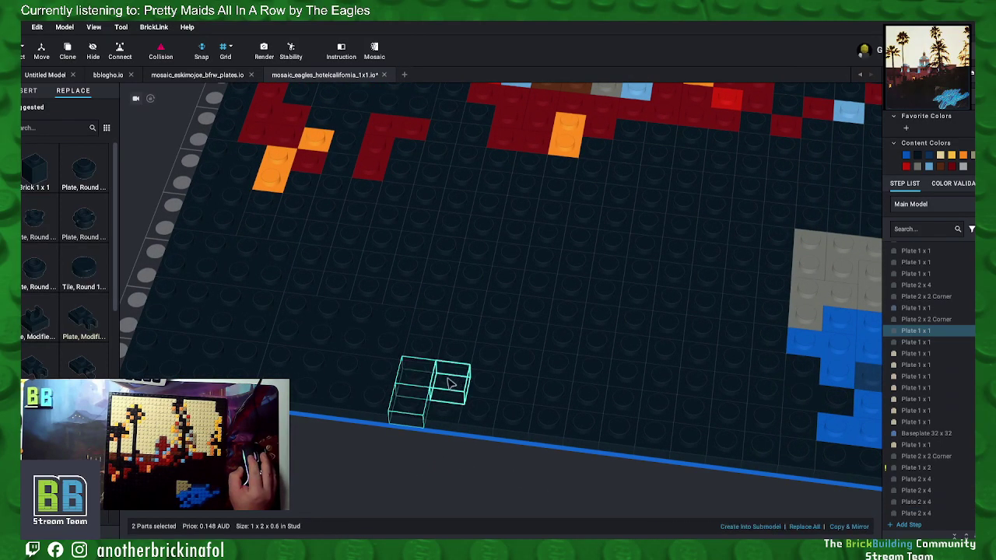
pyautogui.keyDown('ctrl'); pyautogui.click(442, 412); pyautogui.keyUp('ctrl')
pyautogui.keyDown('ctrl'); pyautogui.click(476, 419); pyautogui.keyUp('ctrl')
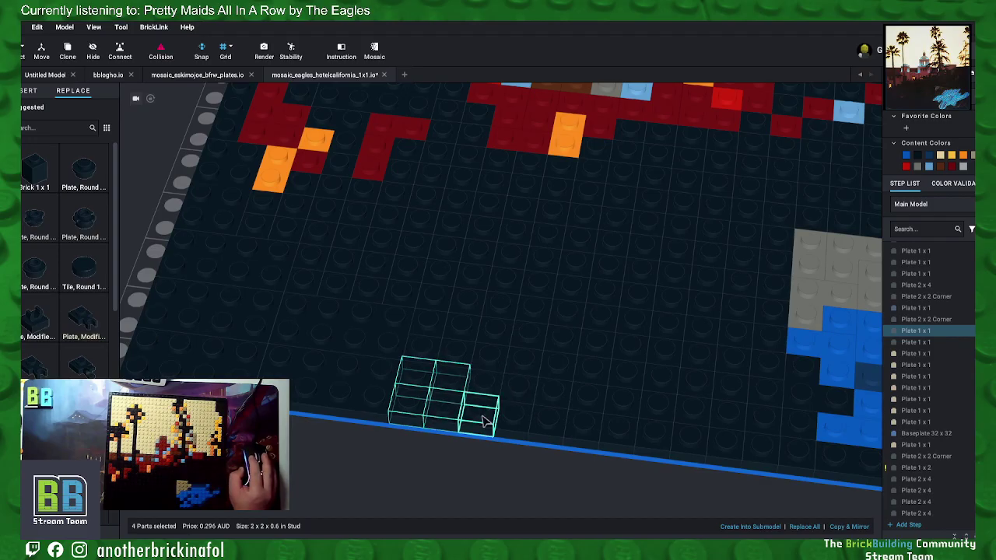
pyautogui.keyDown('ctrl'); pyautogui.click(484, 383); pyautogui.keyUp('ctrl')
pyautogui.rightClick(528, 427)
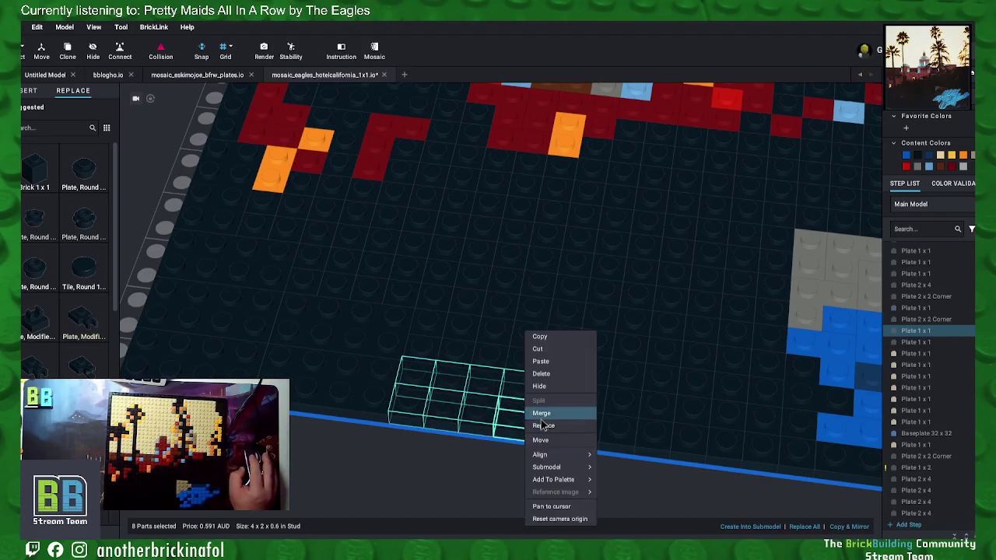
pyautogui.click(556, 412)
# Step: Merge the next eight black 1 x 1 plates along the bottom edge into another 2 x 4 plate
pyautogui.click(589, 412)
pyautogui.keyDown('ctrl'); pyautogui.click(589, 412); pyautogui.keyUp('ctrl')
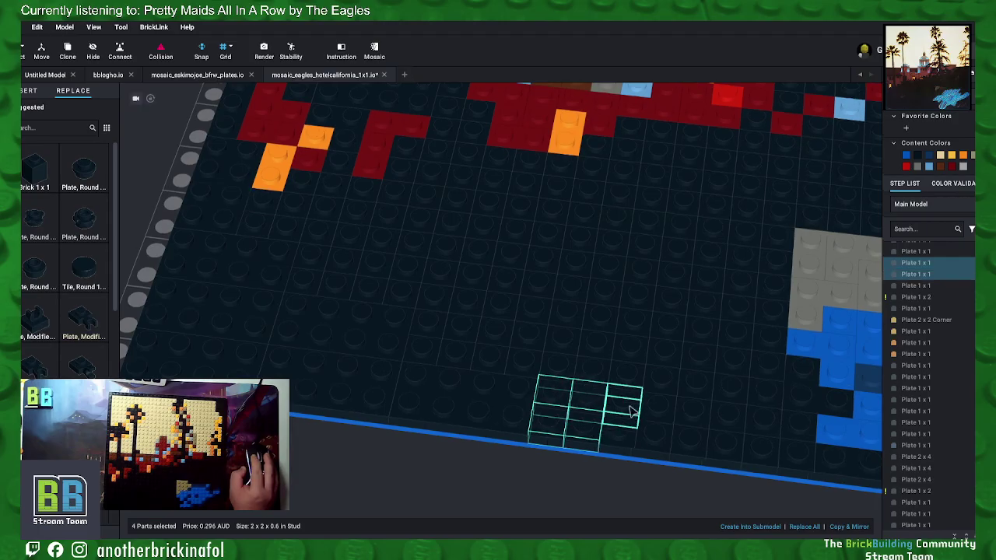
pyautogui.keyDown('ctrl'); pyautogui.click(633, 407); pyautogui.keyUp('ctrl')
pyautogui.rightClick(658, 440)
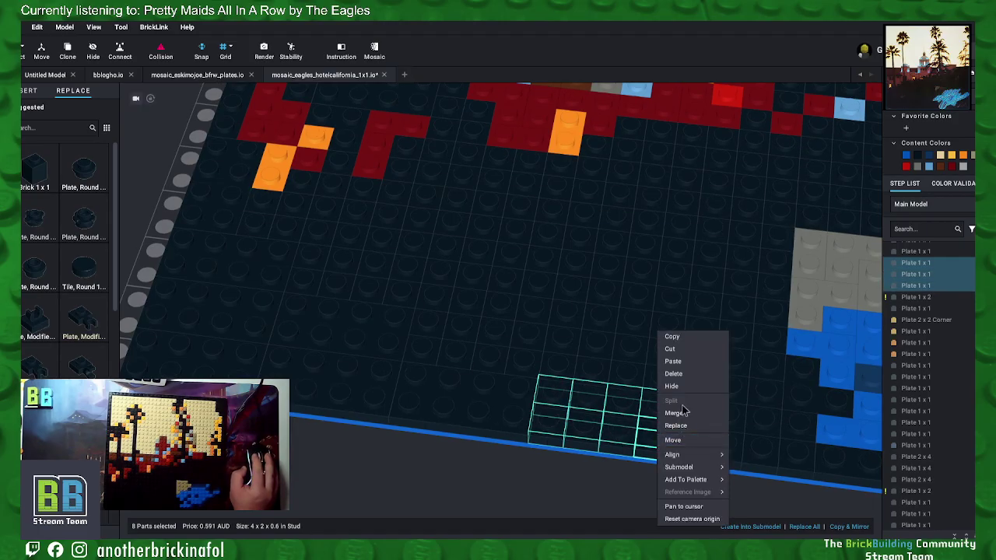
pyautogui.click(691, 414)
# Step: Merge the eight black 1 x 1 plates on the bottom edge just before the blue area into a 2 x 4 plate
pyautogui.keyDown('ctrl'); pyautogui.click(731, 448); pyautogui.keyUp('ctrl')
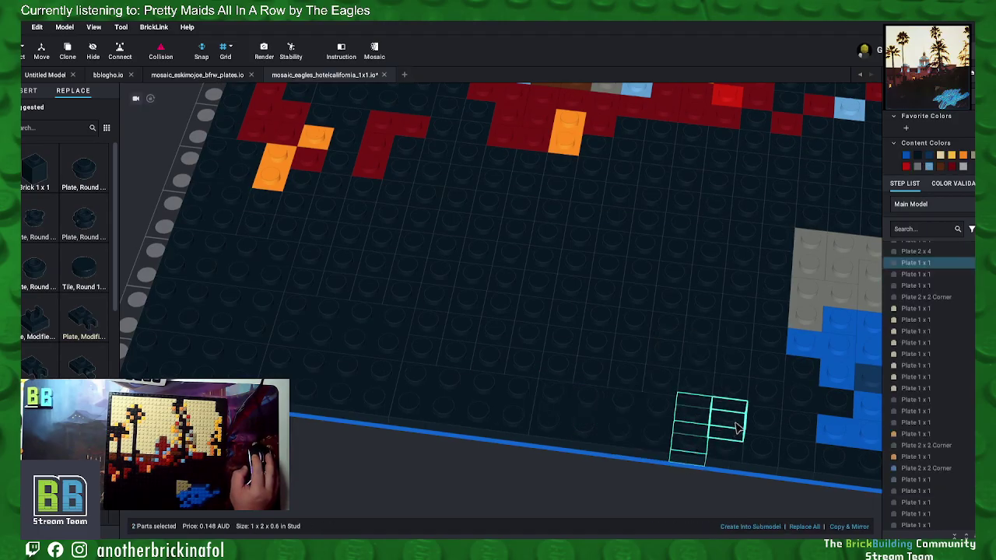
pyautogui.keyDown('ctrl'); pyautogui.click(762, 459); pyautogui.keyUp('ctrl')
pyautogui.keyDown('ctrl'); pyautogui.click(801, 451); pyautogui.keyUp('ctrl')
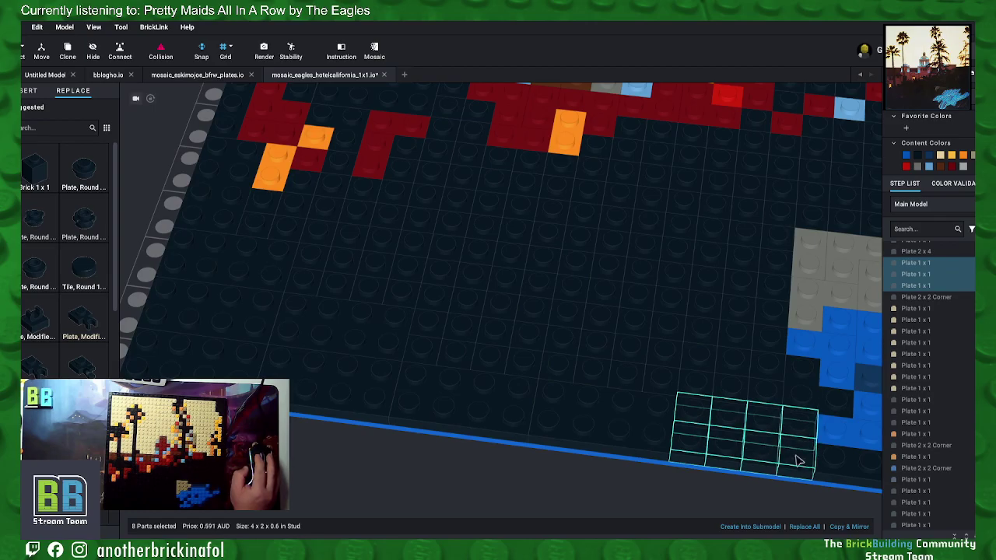
pyautogui.rightClick(797, 461)
pyautogui.click(812, 410)
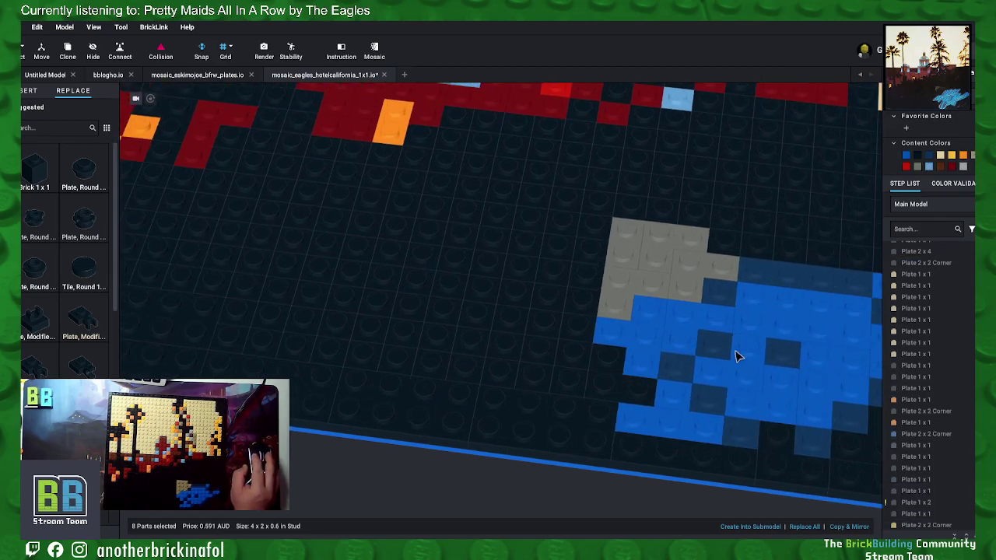
# Step: Merge the six black 1 x 1 plates above the bottom two rows, beside the blue area, into a 2 x 3 plate
pyautogui.click(506, 367)
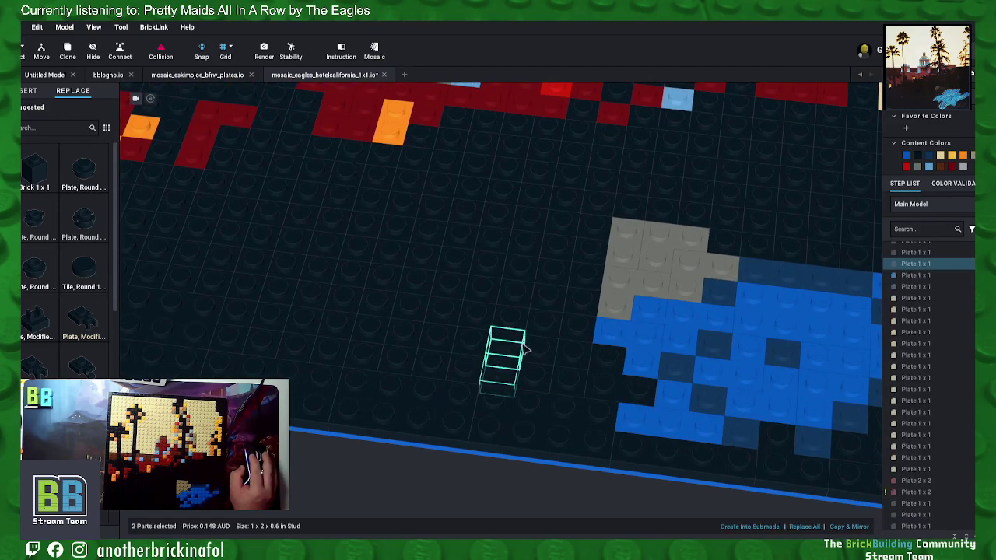
pyautogui.keyDown('ctrl'); pyautogui.click(537, 381); pyautogui.keyUp('ctrl')
pyautogui.keyDown('ctrl'); pyautogui.click(566, 385); pyautogui.keyUp('ctrl')
pyautogui.keyDown('ctrl'); pyautogui.click(571, 362); pyautogui.keyUp('ctrl')
pyautogui.rightClick(577, 359)
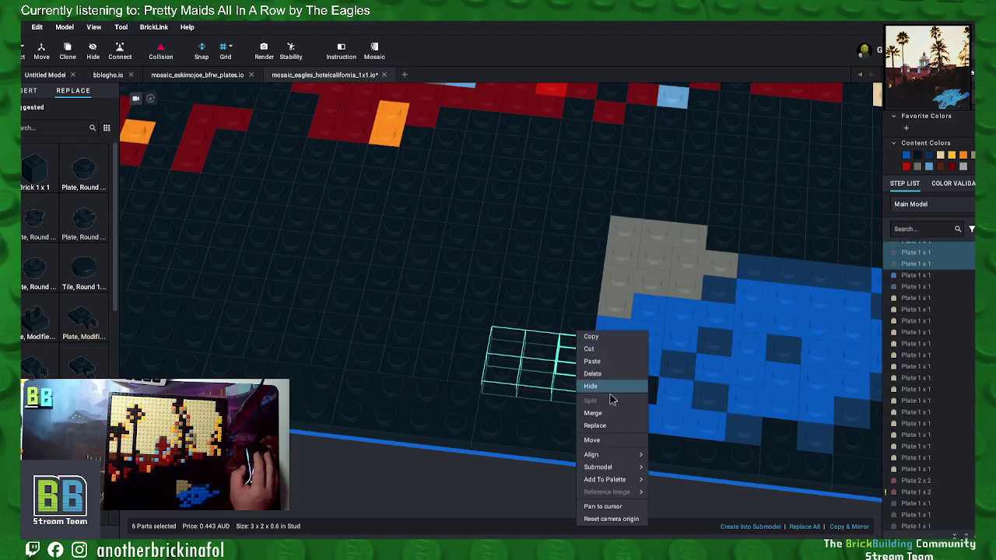
pyautogui.click(606, 413)
# Step: Merge the eight black 1 x 1 plates to the left of the new 2 x 3 plate into a 2 x 4 plate
pyautogui.keyDown('ctrl'); pyautogui.click(436, 354); pyautogui.keyUp('ctrl')
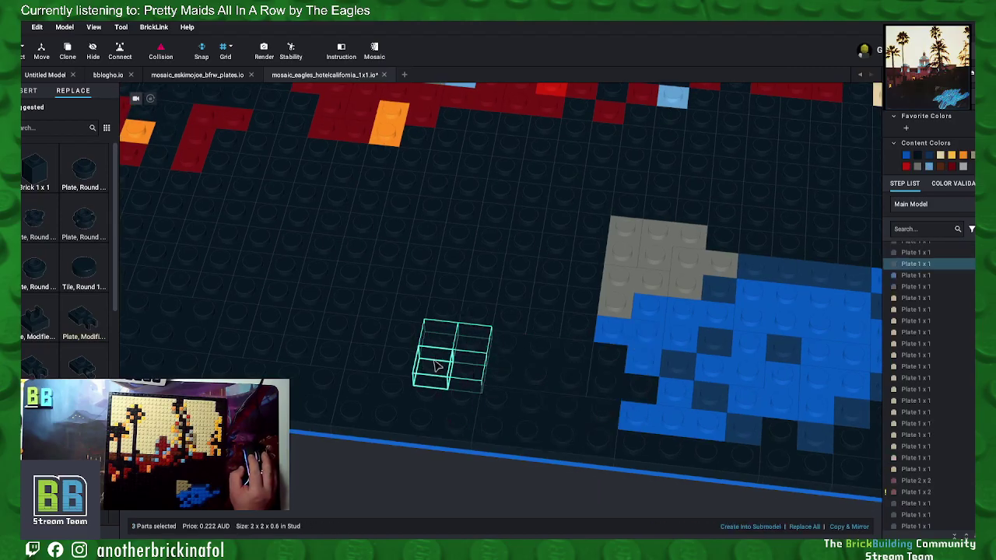
pyautogui.keyDown('ctrl'); pyautogui.click(401, 350); pyautogui.keyUp('ctrl')
pyautogui.keyDown('ctrl'); pyautogui.click(380, 354); pyautogui.keyUp('ctrl')
pyautogui.rightClick(374, 332)
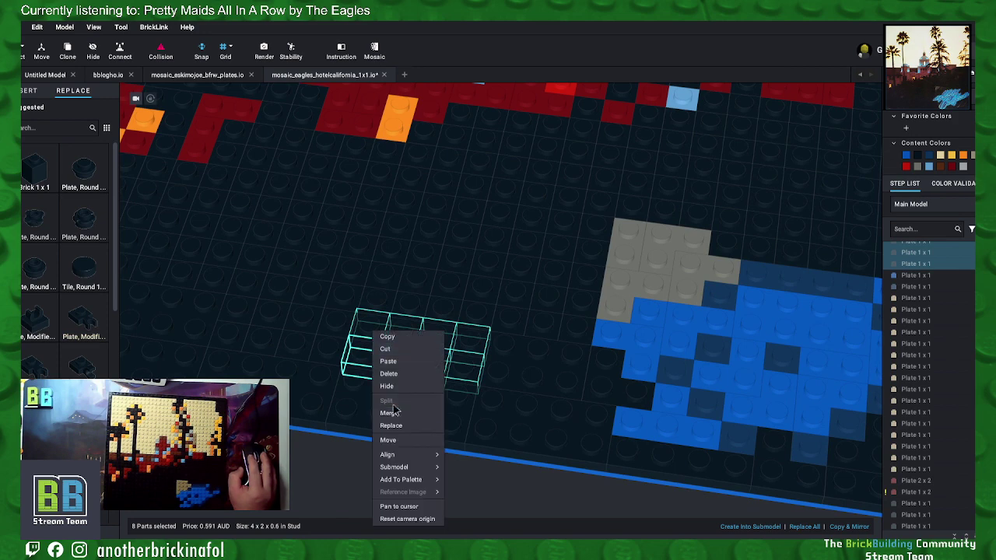
pyautogui.click(396, 415)
# Step: Merge the eight black 1 x 1 plates to the left of the last merged plate, above the bottom two rows, into a 2 x 4 plate
pyautogui.click(337, 347)
pyautogui.moveTo(337, 347); pyautogui.dragTo(334, 330, button='right')
pyautogui.keyDown('ctrl'); pyautogui.click(333, 315); pyautogui.keyUp('ctrl')
pyautogui.keyDown('ctrl'); pyautogui.click(297, 314); pyautogui.keyUp('ctrl')
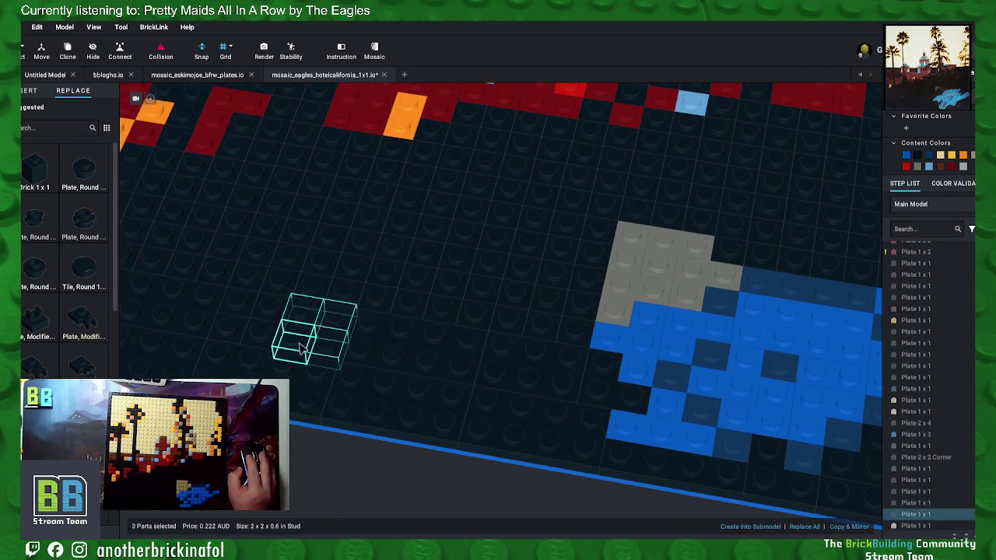
pyautogui.keyDown('ctrl'); pyautogui.click(293, 338); pyautogui.keyUp('ctrl')
pyautogui.keyDown('ctrl'); pyautogui.click(276, 328); pyautogui.keyUp('ctrl')
pyautogui.keyDown('ctrl'); pyautogui.click(268, 304); pyautogui.keyUp('ctrl')
pyautogui.keyDown('ctrl'); pyautogui.click(235, 299); pyautogui.keyUp('ctrl')
pyautogui.keyDown('ctrl'); pyautogui.click(223, 333); pyautogui.keyUp('ctrl')
pyautogui.rightClick(238, 326)
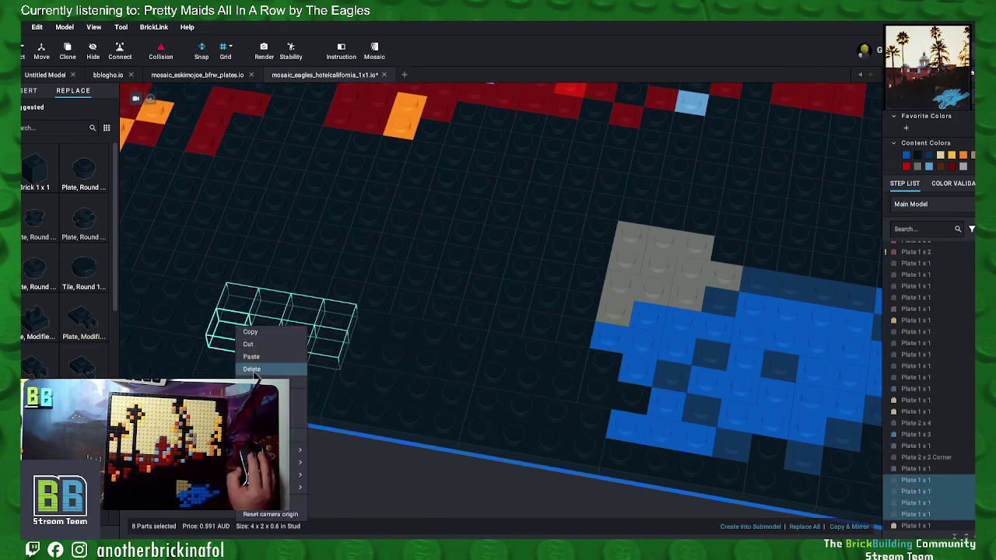
pyautogui.click(261, 408)
# Step: In the next two rows up, merge the eight black 1 x 1 plates nearest the left edge's existing plate into a 2 x 4 plate
pyautogui.moveTo(320, 297); pyautogui.dragTo(370, 337, button='middle')
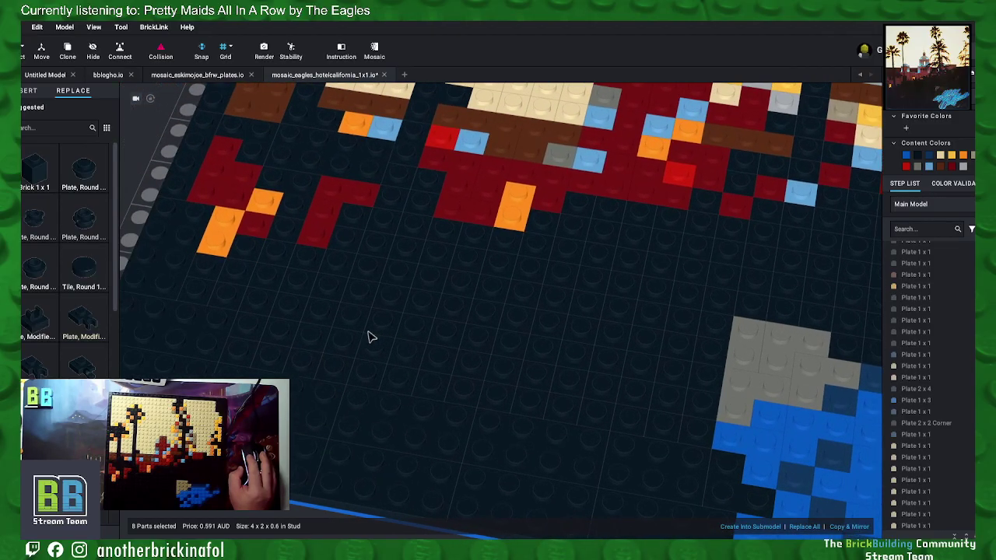
pyautogui.click(246, 358)
pyautogui.keyDown('ctrl'); pyautogui.click(252, 331); pyautogui.keyUp('ctrl')
pyautogui.keyDown('ctrl'); pyautogui.click(279, 337); pyautogui.keyUp('ctrl')
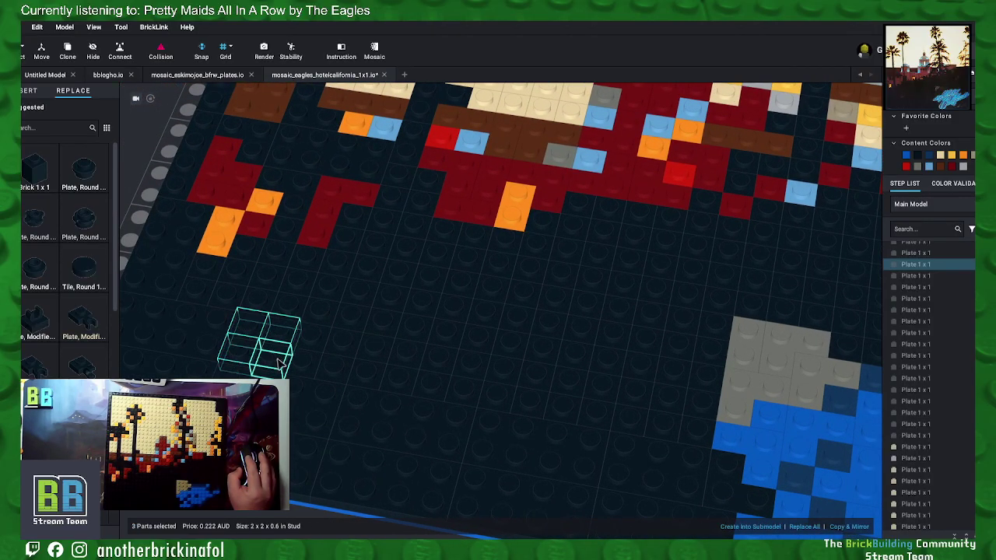
pyautogui.keyDown('ctrl'); pyautogui.click(272, 360); pyautogui.keyUp('ctrl')
pyautogui.keyDown('ctrl'); pyautogui.click(302, 364); pyautogui.keyUp('ctrl')
pyautogui.keyDown('ctrl'); pyautogui.click(313, 343); pyautogui.keyUp('ctrl')
pyautogui.keyDown('ctrl'); pyautogui.click(343, 359); pyautogui.keyUp('ctrl')
pyautogui.rightClick(345, 374)
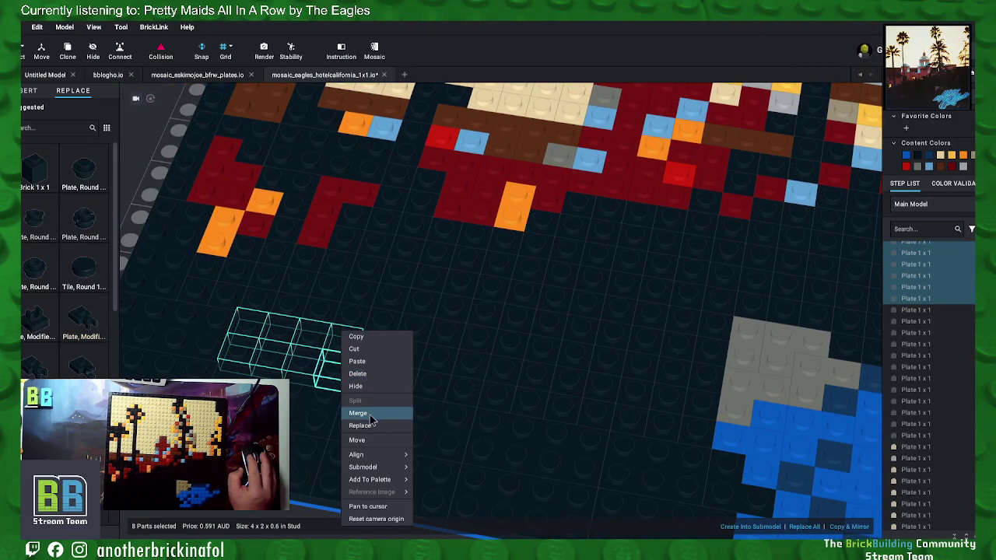
pyautogui.click(374, 416)
# Step: Merge the eight black 1 x 1 plates directly to the right of that new plate into another 2 x 4 plate
pyautogui.click(375, 375)
pyautogui.keyDown('ctrl'); pyautogui.click(381, 351); pyautogui.keyUp('ctrl')
pyautogui.keyDown('ctrl'); pyautogui.click(410, 355); pyautogui.keyUp('ctrl')
pyautogui.moveTo(404, 379); pyautogui.dragTo(402, 384, button='right')
pyautogui.keyDown('ctrl'); pyautogui.click(403, 382); pyautogui.keyUp('ctrl')
pyautogui.keyDown('ctrl'); pyautogui.click(432, 386); pyautogui.keyUp('ctrl')
pyautogui.keyDown('ctrl'); pyautogui.click(440, 363); pyautogui.keyUp('ctrl')
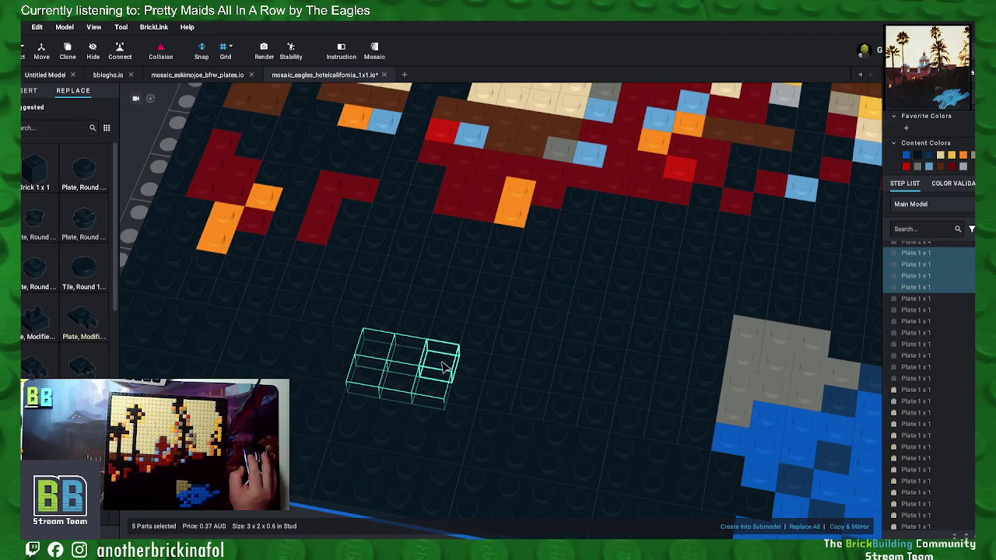
pyautogui.keyDown('ctrl'); pyautogui.click(471, 368); pyautogui.keyUp('ctrl')
pyautogui.keyDown('ctrl'); pyautogui.click(465, 395); pyautogui.keyUp('ctrl')
pyautogui.rightClick(465, 395)
pyautogui.click(495, 416)
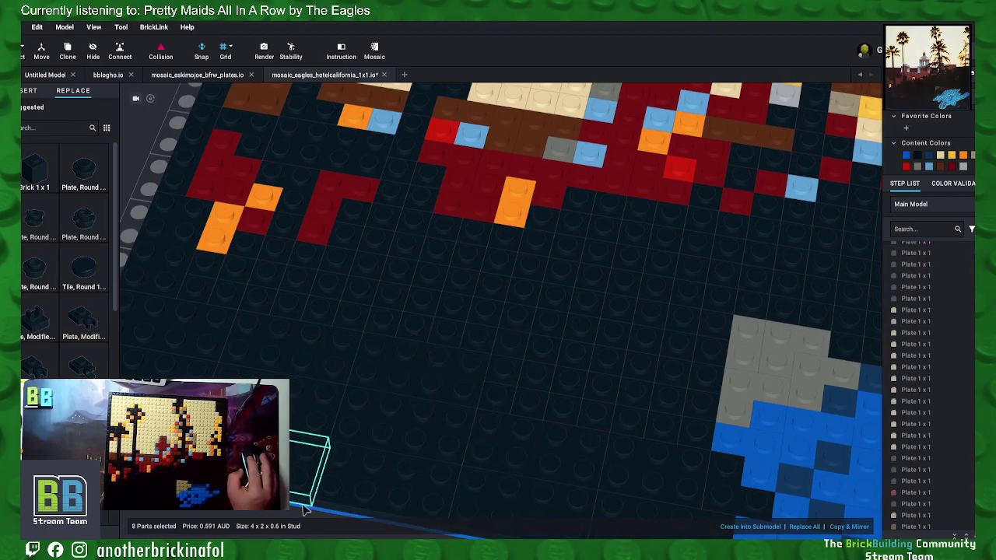
# Step: Merge the following eight black 1 x 1 plates in the same two rows, towards the grey area, into a 2 x 4 plate
pyautogui.click(272, 513)
pyautogui.scroll(-1, 326, 464)
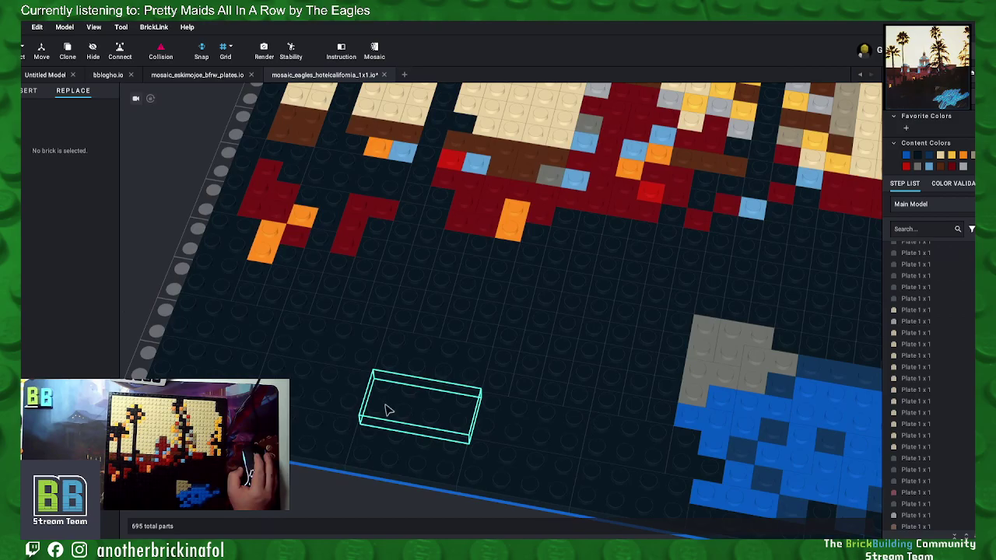
pyautogui.click(498, 385)
pyautogui.keyDown('ctrl'); pyautogui.click(505, 362); pyautogui.keyUp('ctrl')
pyautogui.keyDown('ctrl'); pyautogui.click(531, 363); pyautogui.keyUp('ctrl')
pyautogui.keyDown('ctrl'); pyautogui.click(529, 386); pyautogui.keyUp('ctrl')
pyautogui.keyDown('ctrl'); pyautogui.click(553, 386); pyautogui.keyUp('ctrl')
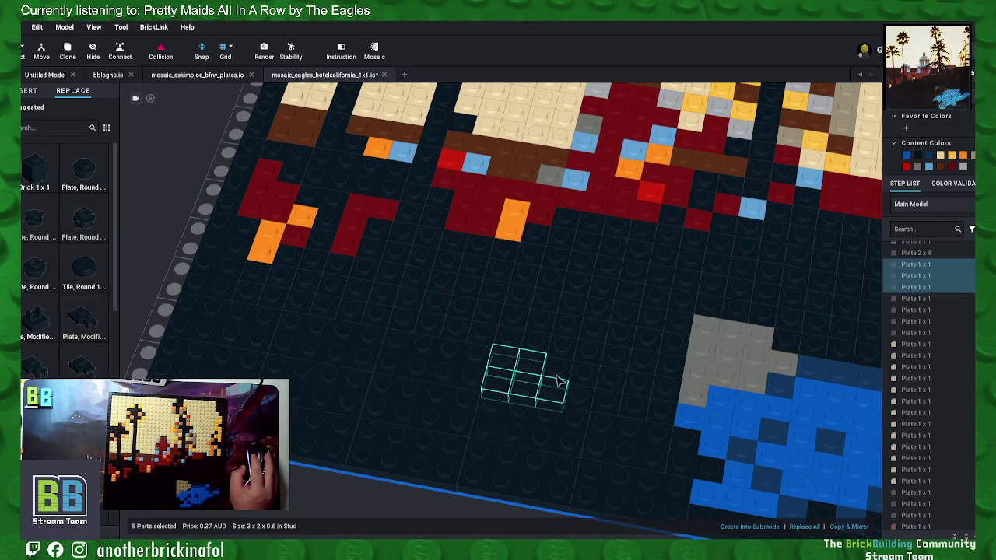
pyautogui.rightClick(586, 401)
pyautogui.click(627, 419)
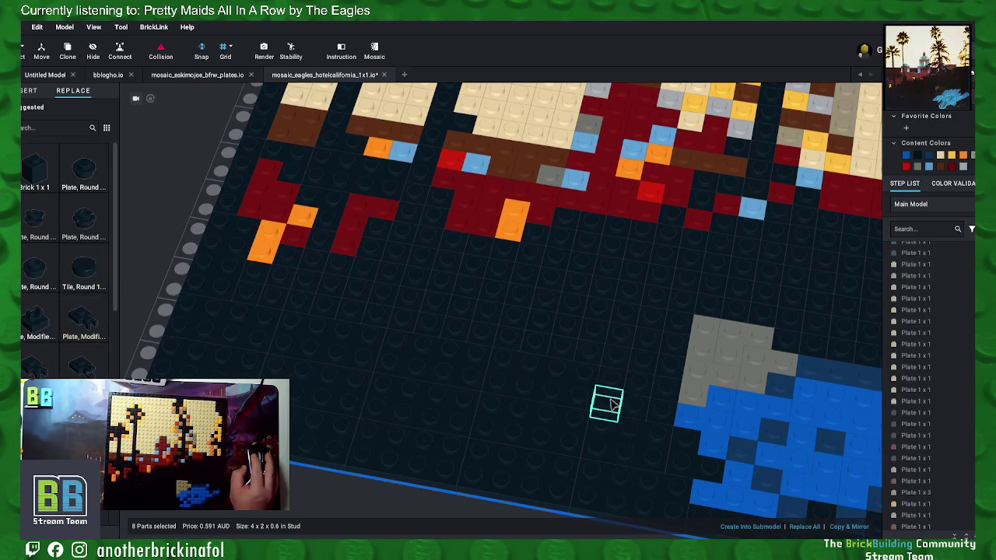
# Step: Merge the last six black 1 x 1 plates of these two rows, beside the grey and blue area, into a 2 x 3 plate
pyautogui.click(612, 403)
pyautogui.keyDown('ctrl'); pyautogui.click(617, 381); pyautogui.keyUp('ctrl')
pyautogui.keyDown('ctrl'); pyautogui.click(647, 386); pyautogui.keyUp('ctrl')
pyautogui.keyDown('ctrl'); pyautogui.click(643, 404); pyautogui.keyUp('ctrl')
pyautogui.keyDown('ctrl'); pyautogui.click(665, 410); pyautogui.keyUp('ctrl')
pyautogui.keyDown('ctrl'); pyautogui.click(666, 395); pyautogui.keyUp('ctrl')
pyautogui.rightClick(666, 395)
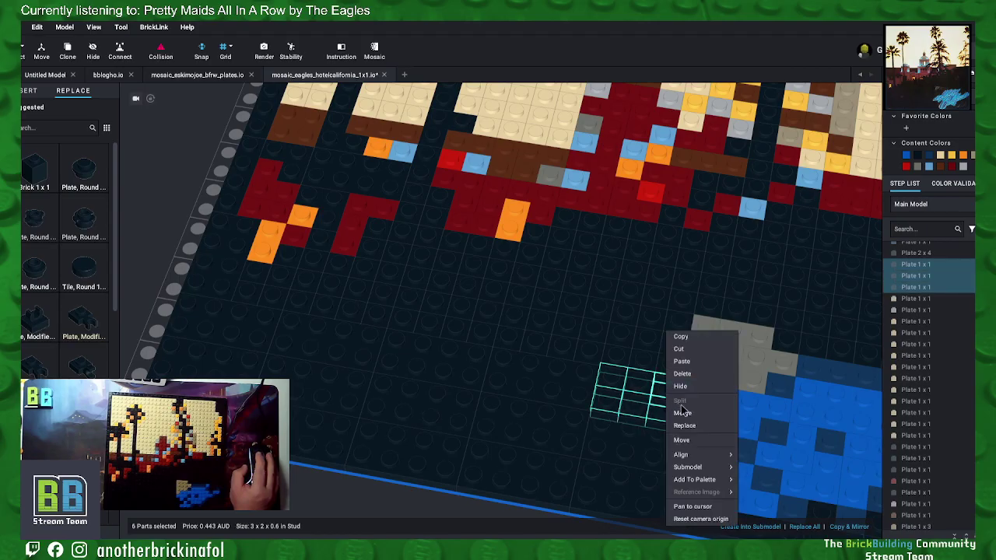
pyautogui.click(688, 414)
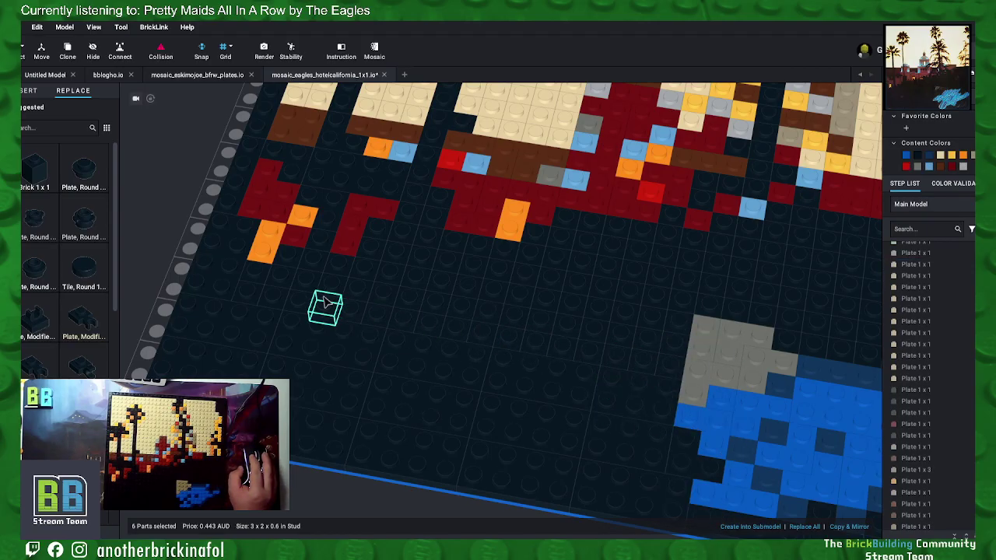
# Step: Delete the upright black 2 x 4 plate at the mosaic's left edge and merge the four black 1 x 1 plates below the orange plate into a 2 x 2 plate
pyautogui.click(229, 254)
pyautogui.press('Escape')
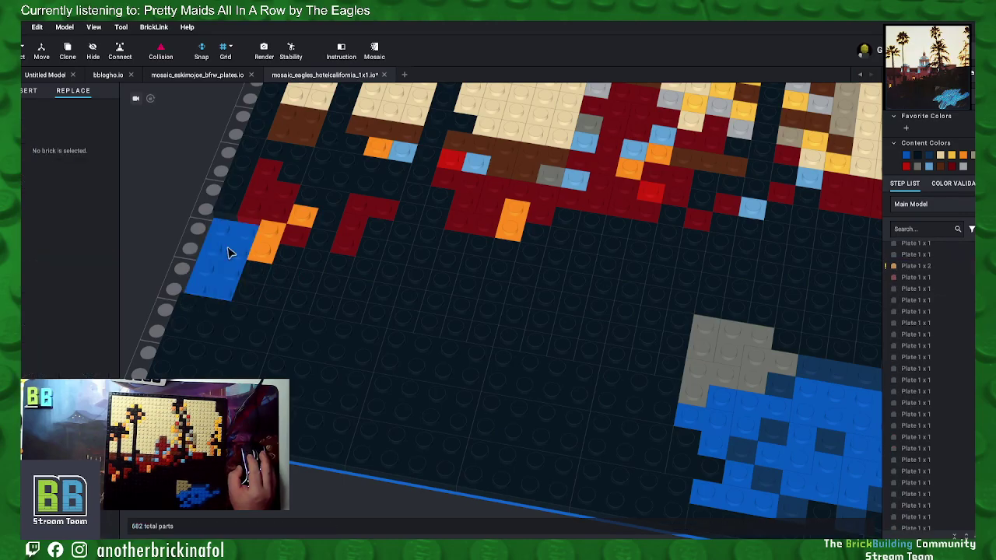
pyautogui.click(259, 277)
pyautogui.keyDown('ctrl'); pyautogui.click(249, 295); pyautogui.keyUp('ctrl')
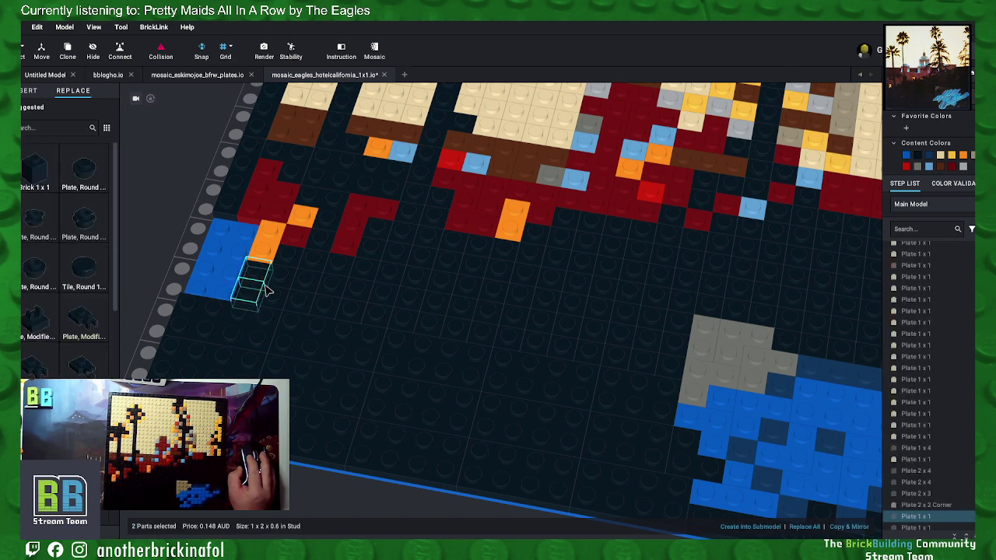
pyautogui.keyDown('ctrl'); pyautogui.click(281, 280); pyautogui.keyUp('ctrl')
pyautogui.rightClick(277, 296)
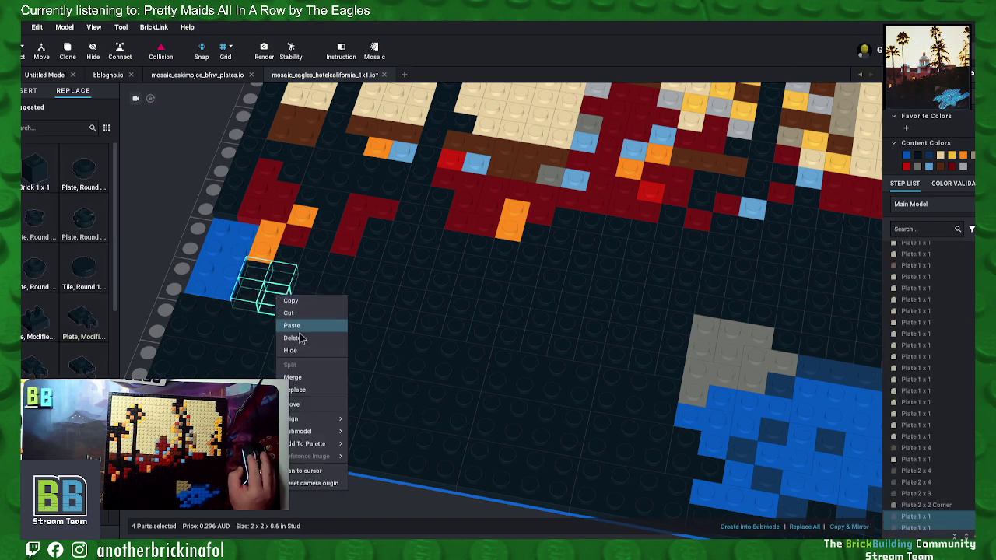
pyautogui.click(289, 380)
# Step: Move the new 2 x 2 plate into the upper half of the left-edge gap and fill the remaining gap with a copy of the 2 x 4 plate below
pyautogui.moveTo(275, 299); pyautogui.dragTo(227, 242)
pyautogui.click(240, 344)
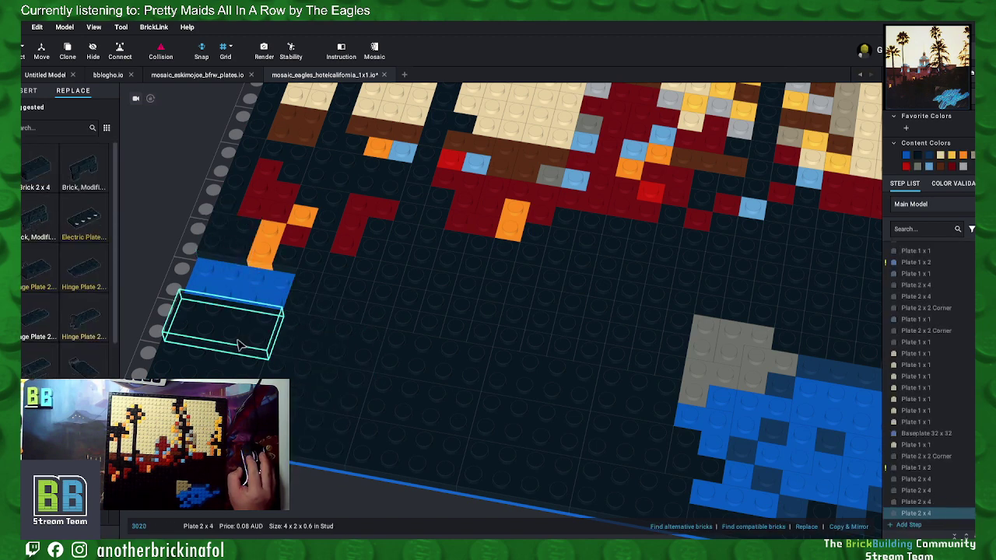
pyautogui.moveTo(228, 327); pyautogui.dragTo(240, 278)
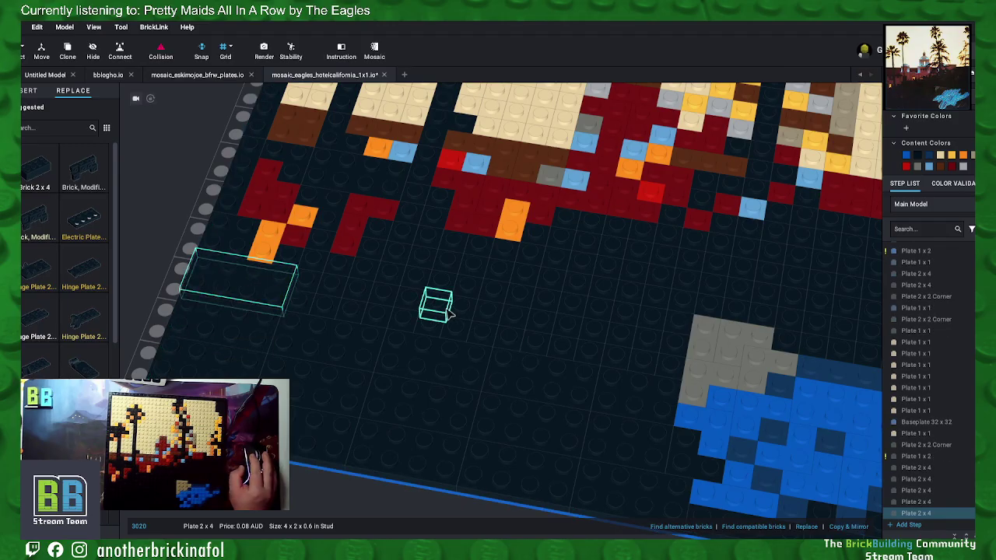
# Step: Merge the three black 1 x 1 plates between the left orange plate and the dark red L shape into a 2 x 2 corner plate
pyautogui.click(292, 261)
pyautogui.keyDown('ctrl'); pyautogui.click(312, 263); pyautogui.keyUp('ctrl')
pyautogui.keyDown('ctrl'); pyautogui.click(318, 242); pyautogui.keyUp('ctrl')
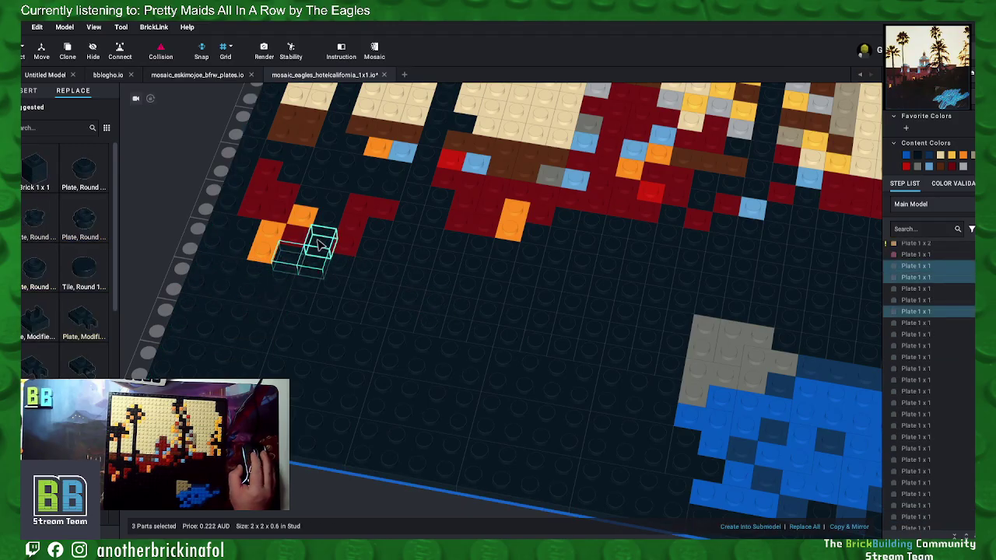
pyautogui.rightClick(318, 241)
pyautogui.click(342, 323)
# Step: Merge the eight black 1 x 1 plates to the right of the copied left-edge plate into a 2 x 4 plate
pyautogui.click(309, 283)
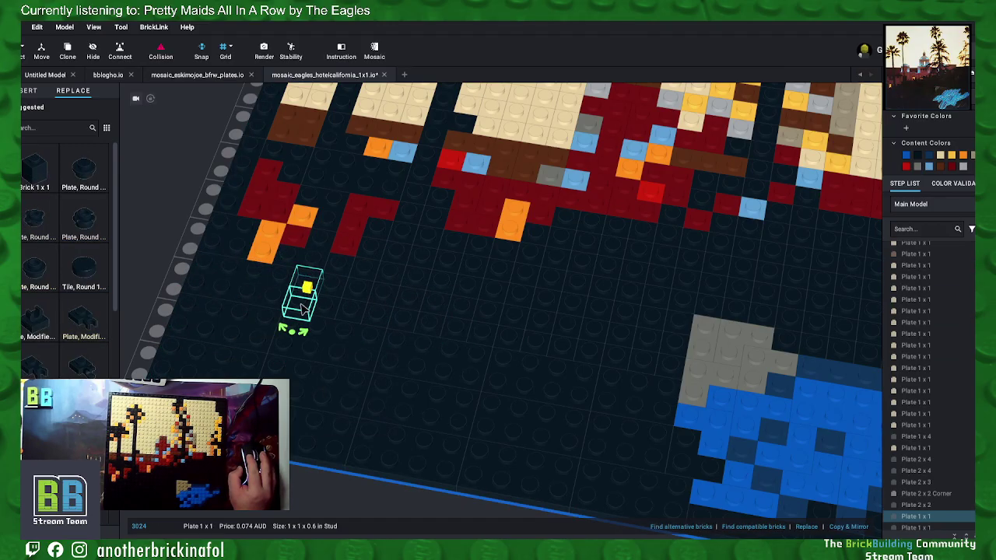
pyautogui.keyDown('ctrl'); pyautogui.click(301, 302); pyautogui.keyUp('ctrl')
pyautogui.keyDown('ctrl'); pyautogui.click(333, 284); pyautogui.keyUp('ctrl')
pyautogui.keyDown('ctrl'); pyautogui.click(335, 308); pyautogui.keyUp('ctrl')
pyautogui.keyDown('ctrl'); pyautogui.click(359, 290); pyautogui.keyUp('ctrl')
pyautogui.keyDown('ctrl'); pyautogui.click(354, 311); pyautogui.keyUp('ctrl')
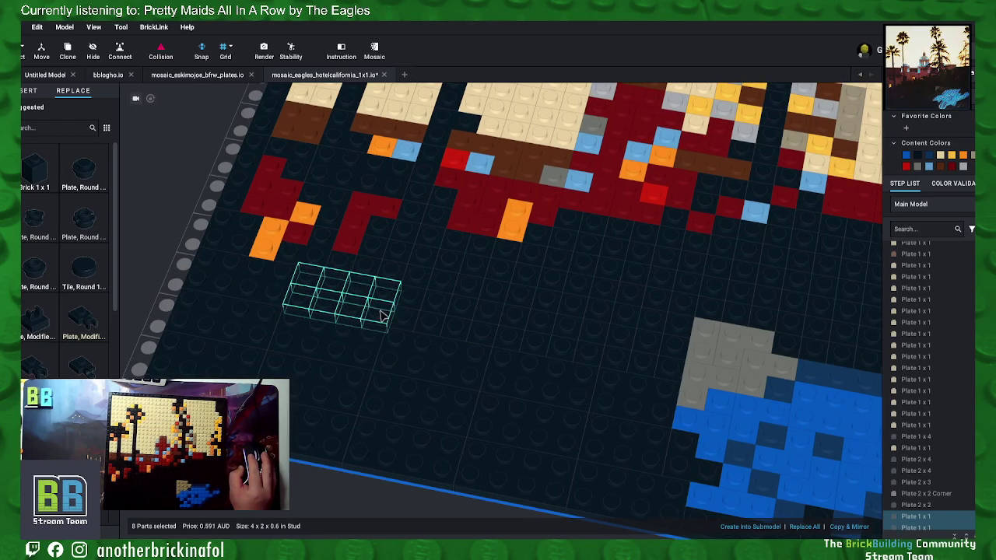
pyautogui.rightClick(381, 312)
pyautogui.click(407, 394)
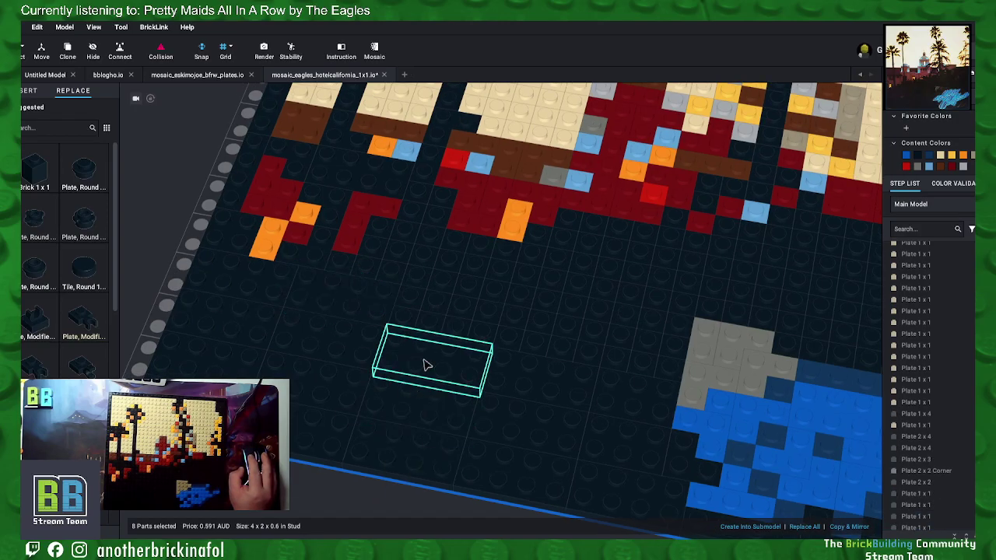
# Step: Merge the next eight black 1 x 1 plates to the right in the same two rows into a 2 x 4 plate
pyautogui.click(405, 320)
pyautogui.keyDown('ctrl'); pyautogui.click(412, 299); pyautogui.keyUp('ctrl')
pyautogui.keyDown('ctrl'); pyautogui.click(437, 304); pyautogui.keyUp('ctrl')
pyautogui.keyDown('ctrl'); pyautogui.click(431, 324); pyautogui.keyUp('ctrl')
pyautogui.keyDown('ctrl'); pyautogui.click(458, 331); pyautogui.keyUp('ctrl')
pyautogui.keyDown('ctrl'); pyautogui.click(465, 309); pyautogui.keyUp('ctrl')
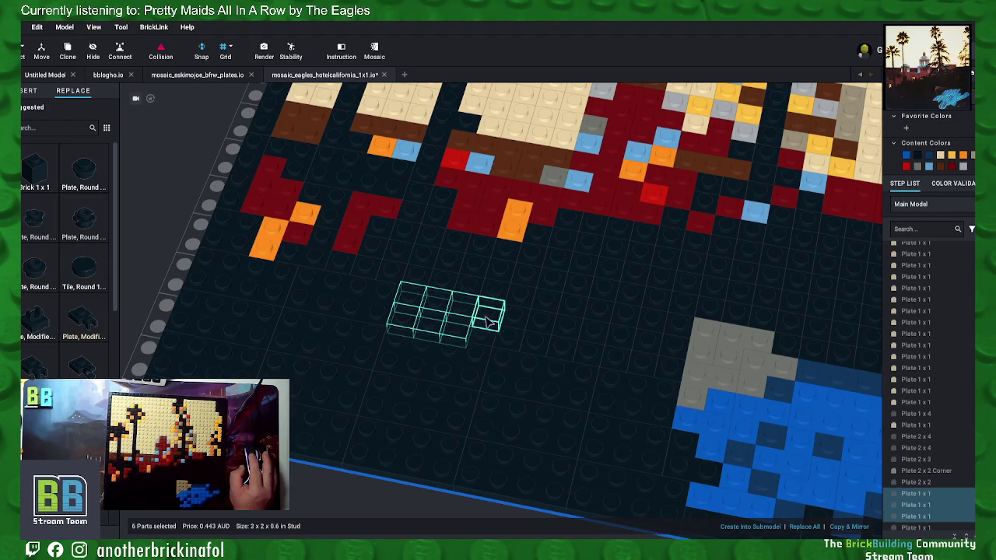
pyautogui.keyDown('ctrl'); pyautogui.click(488, 313); pyautogui.keyUp('ctrl')
pyautogui.keyDown('ctrl'); pyautogui.click(482, 335); pyautogui.keyUp('ctrl')
pyautogui.rightClick(483, 330)
pyautogui.click(504, 413)
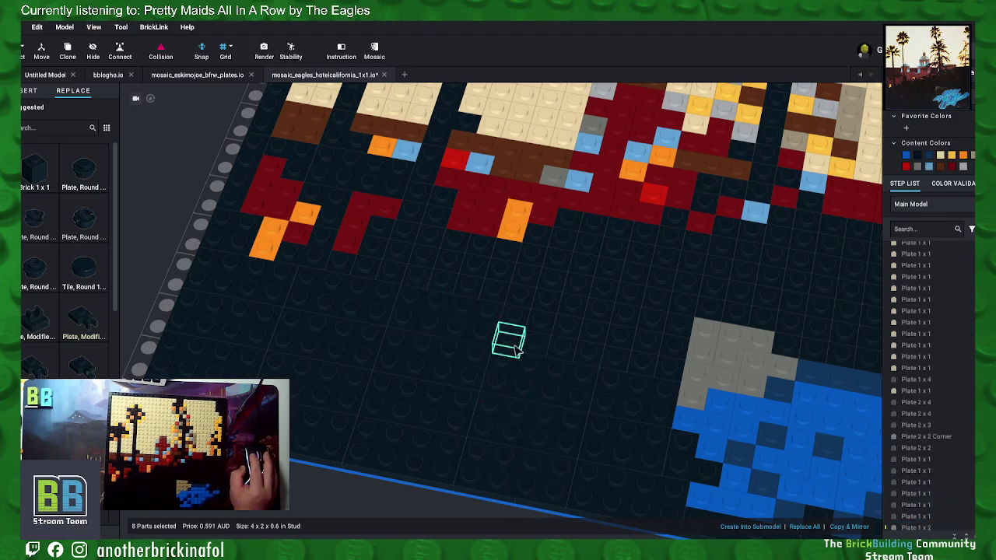
# Step: Merge the following eight black 1 x 1 plates, three studs short of the grey area, into a 2 x 4 plate
pyautogui.click(510, 342)
pyautogui.keyDown('ctrl'); pyautogui.click(515, 319); pyautogui.keyUp('ctrl')
pyautogui.keyDown('ctrl'); pyautogui.click(541, 325); pyautogui.keyUp('ctrl')
pyautogui.keyDown('ctrl'); pyautogui.click(535, 346); pyautogui.keyUp('ctrl')
pyautogui.keyDown('ctrl'); pyautogui.click(561, 350); pyautogui.keyUp('ctrl')
pyautogui.keyDown('ctrl'); pyautogui.click(570, 331); pyautogui.keyUp('ctrl')
pyautogui.keyDown('ctrl'); pyautogui.click(591, 322); pyautogui.keyUp('ctrl')
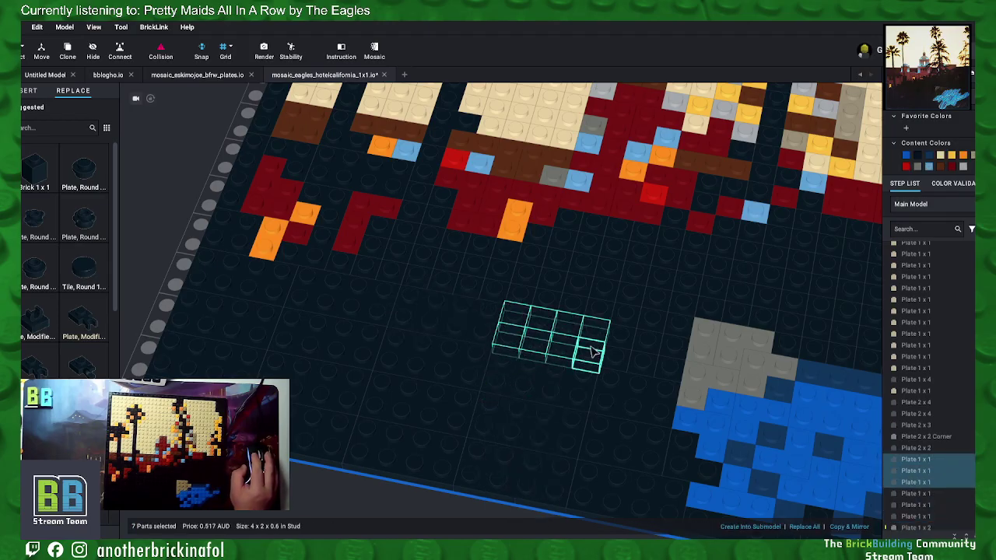
pyautogui.keyDown('ctrl'); pyautogui.click(589, 345); pyautogui.keyUp('ctrl')
pyautogui.rightClick(591, 333)
pyautogui.click(622, 413)
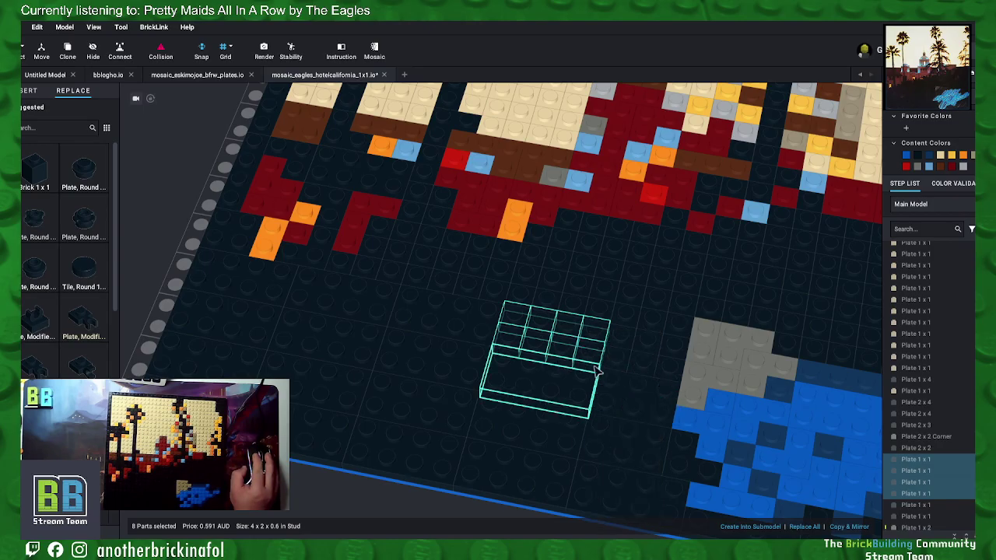
pyautogui.rightClick(584, 332)
pyautogui.click(614, 418)
# Step: Merge the remaining six black 1 x 1 plates directly beside the grey area into a 2 x 3 plate
pyautogui.click(627, 336)
pyautogui.keyDown('ctrl'); pyautogui.click(628, 337); pyautogui.keyUp('ctrl')
pyautogui.keyDown('ctrl'); pyautogui.click(651, 342); pyautogui.keyUp('ctrl')
pyautogui.keyDown('ctrl'); pyautogui.click(645, 363); pyautogui.keyUp('ctrl')
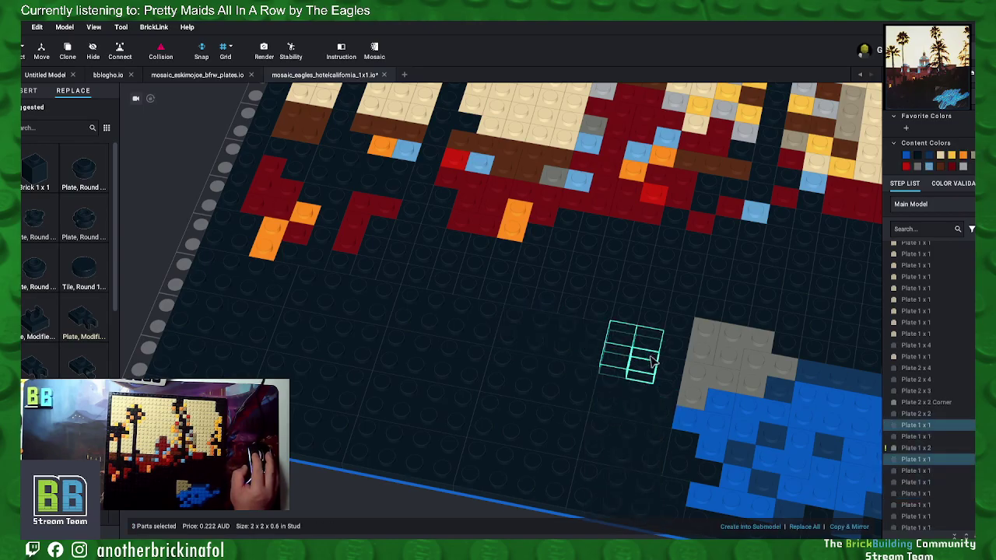
pyautogui.keyDown('ctrl'); pyautogui.click(669, 369); pyautogui.keyUp('ctrl')
pyautogui.keyDown('ctrl'); pyautogui.click(673, 349); pyautogui.keyUp('ctrl')
pyautogui.rightClick(672, 348)
pyautogui.click(689, 414)
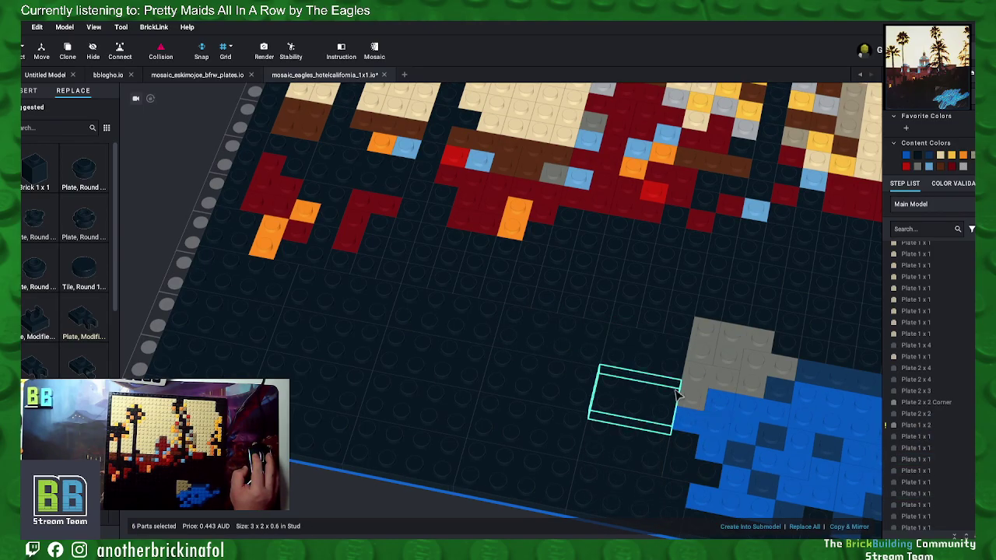
# Step: Merge eight black 1 x 1 plates in the next two rows up, to the lower right of the dark red L shape, into a 2 x 4 plate
pyautogui.scroll(3, 613, 334)
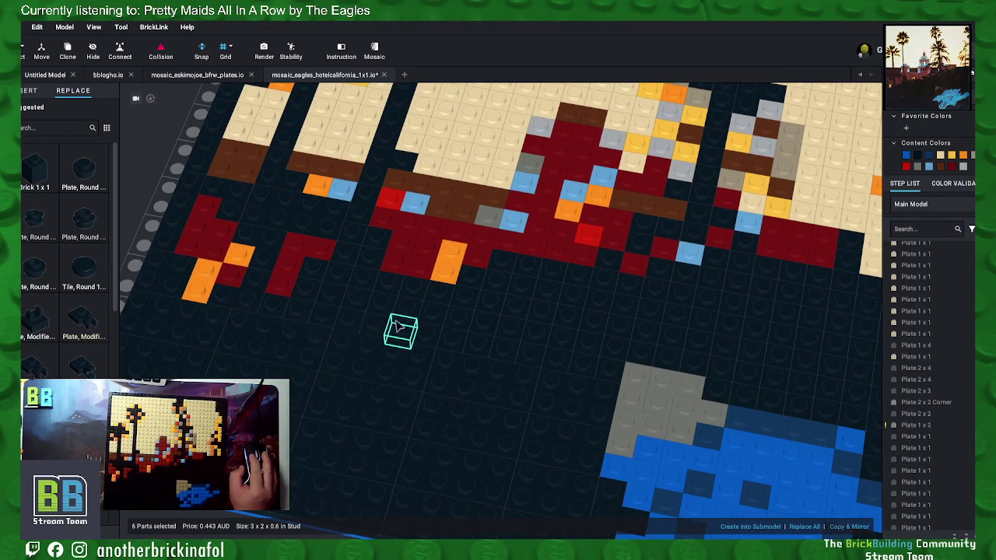
pyautogui.click(321, 315)
pyautogui.keyDown('ctrl'); pyautogui.click(332, 294); pyautogui.keyUp('ctrl')
pyautogui.keyDown('ctrl'); pyautogui.click(377, 311); pyautogui.keyUp('ctrl')
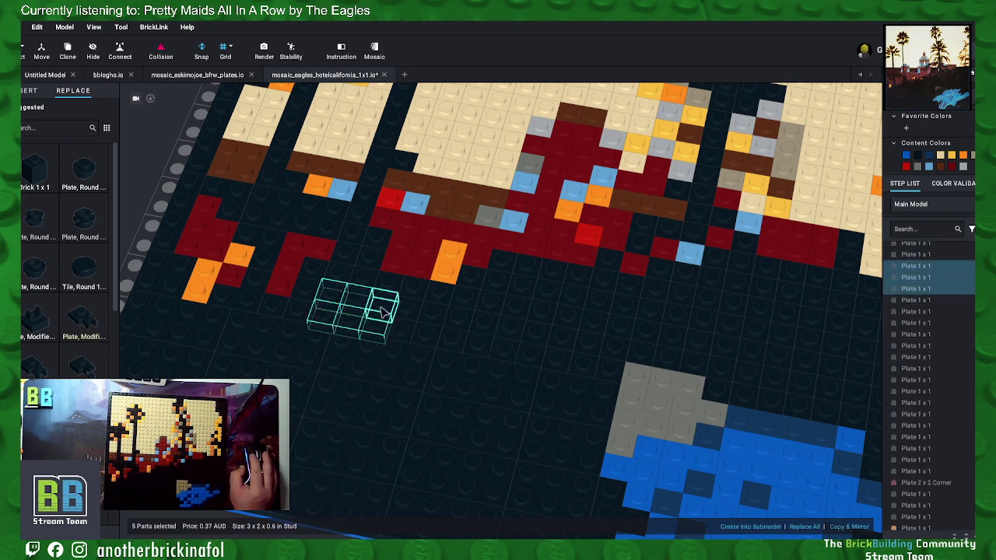
pyautogui.keyDown('ctrl'); pyautogui.click(400, 310); pyautogui.keyUp('ctrl')
pyautogui.keyDown('ctrl'); pyautogui.click(399, 329); pyautogui.keyUp('ctrl')
pyautogui.rightClick(398, 329)
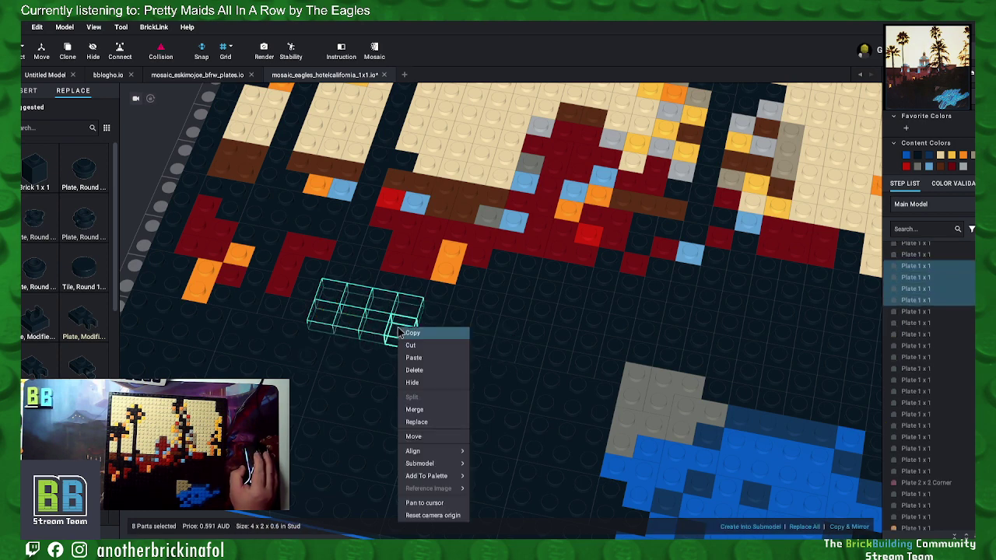
pyautogui.click(424, 413)
# Step: Merge the three black 1 x 1 plates wrapping around the bottom end of the dark red L shape into a 2 x 2 corner plate
pyautogui.click(277, 307)
pyautogui.keyDown('ctrl'); pyautogui.click(300, 314); pyautogui.keyUp('ctrl')
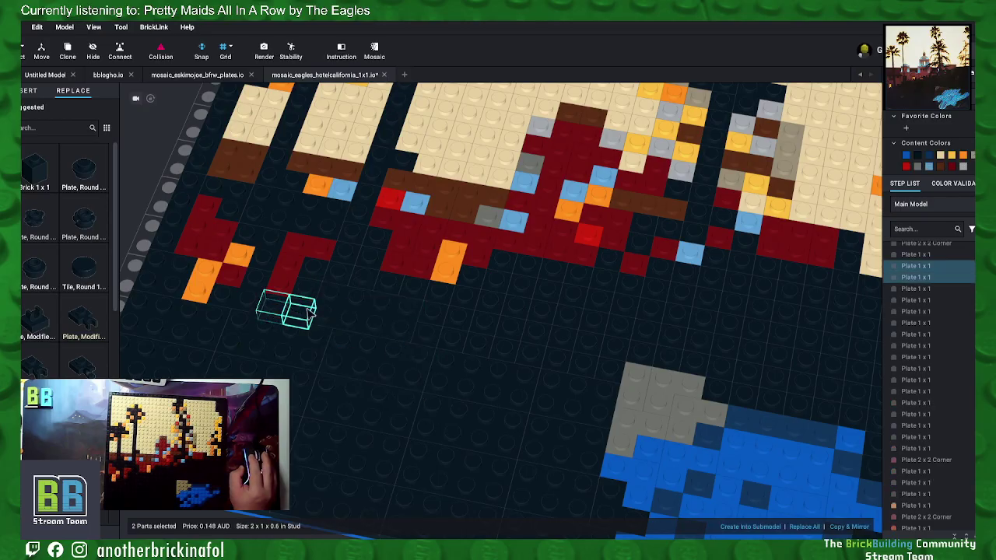
pyautogui.keyDown('ctrl'); pyautogui.click(310, 290); pyautogui.keyUp('ctrl')
pyautogui.rightClick(311, 296)
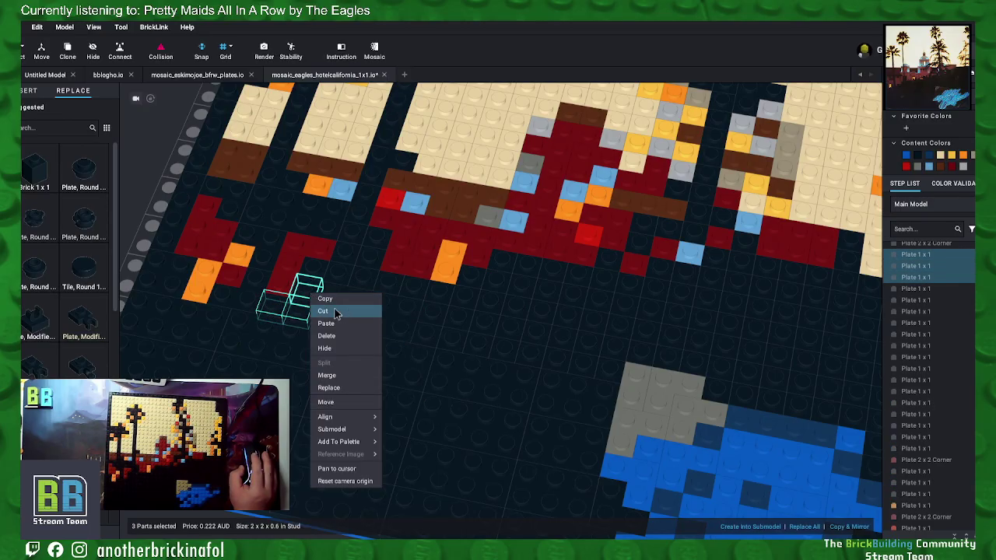
pyautogui.click(338, 366)
# Step: Merge the eight black 1 x 1 plates starting below the middle orange plate into a 2 x 4 plate
pyautogui.click(425, 338)
pyautogui.keyDown('ctrl'); pyautogui.click(433, 314); pyautogui.keyUp('ctrl')
pyautogui.keyDown('ctrl'); pyautogui.click(458, 318); pyautogui.keyUp('ctrl')
pyautogui.keyDown('ctrl'); pyautogui.click(453, 342); pyautogui.keyUp('ctrl')
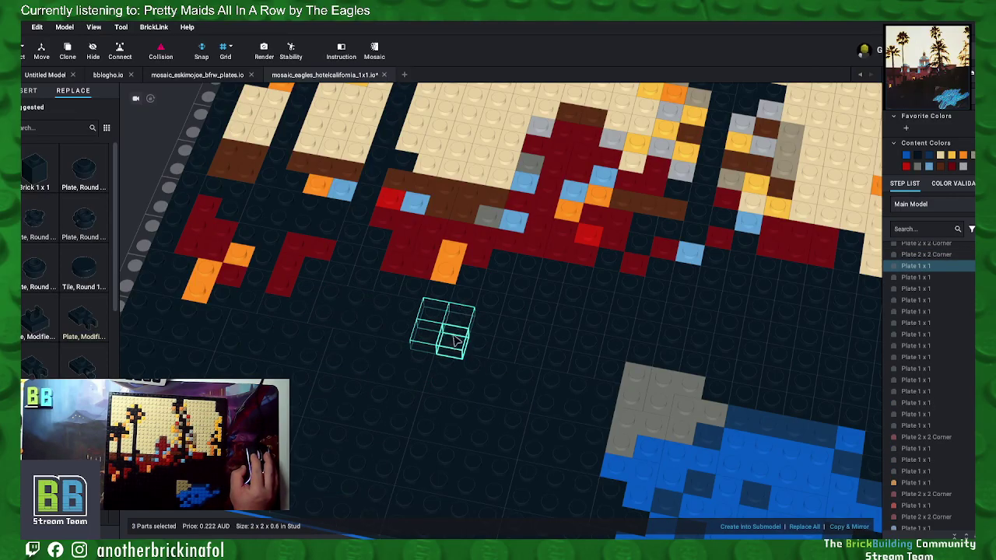
pyautogui.keyDown('ctrl'); pyautogui.click(478, 348); pyautogui.keyUp('ctrl')
pyautogui.keyDown('ctrl'); pyautogui.click(484, 327); pyautogui.keyUp('ctrl')
pyautogui.moveTo(485, 328); pyautogui.dragTo(498, 330, button='right')
pyautogui.keyDown('ctrl'); pyautogui.click(510, 335); pyautogui.keyUp('ctrl')
pyautogui.keyDown('ctrl'); pyautogui.click(510, 351); pyautogui.keyUp('ctrl')
pyautogui.rightClick(507, 354)
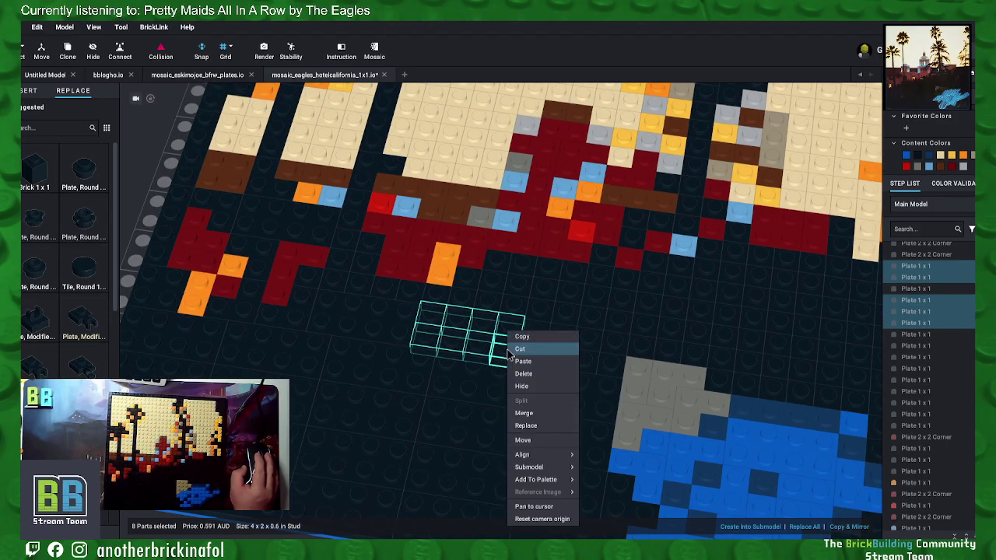
pyautogui.click(526, 413)
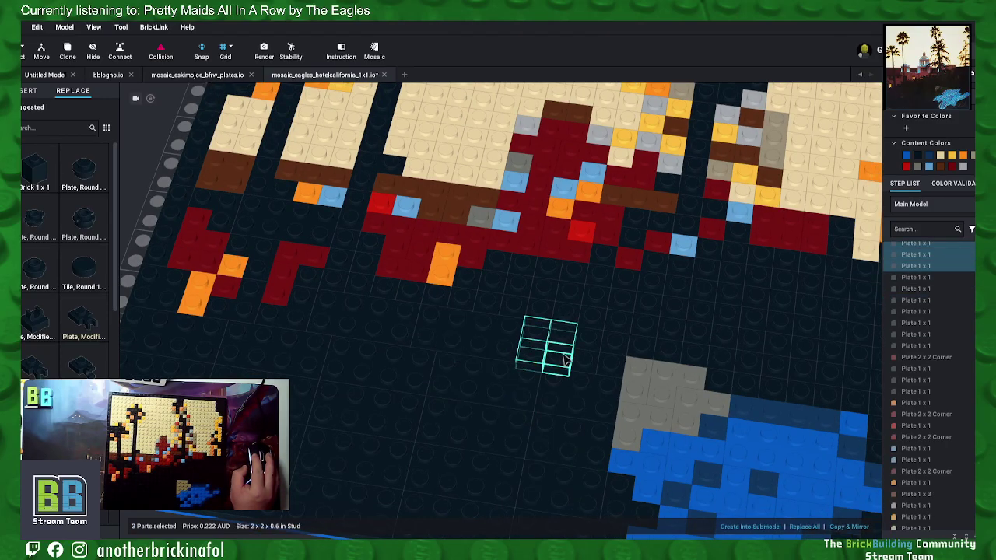
# Step: Merge the eight black 1 x 1 plates just above and to the left of the grey area into a 2 x 4 plate
pyautogui.keyDown('ctrl'); pyautogui.click(614, 336); pyautogui.keyUp('ctrl')
pyautogui.keyDown('ctrl'); pyautogui.click(613, 367); pyautogui.keyUp('ctrl')
pyautogui.rightClick(619, 366)
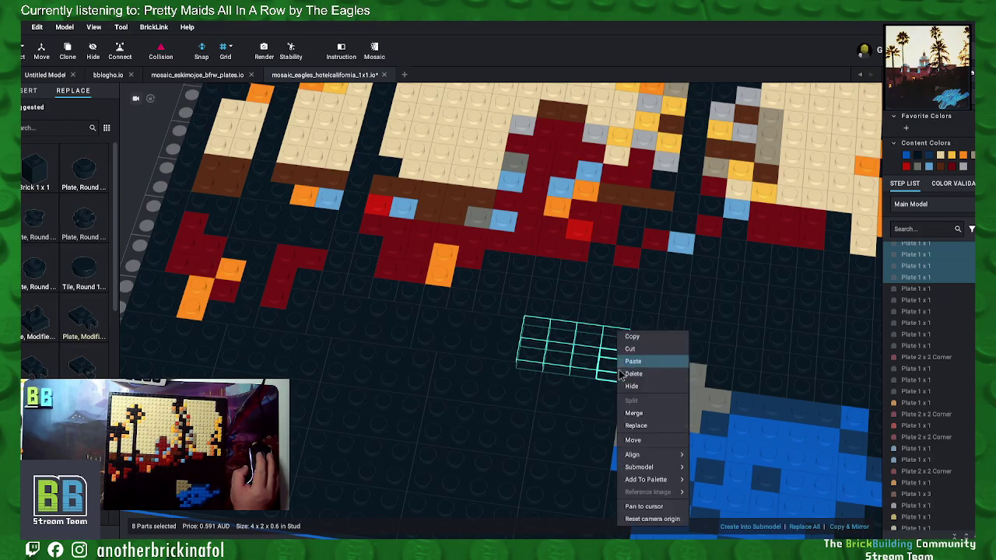
pyautogui.click(634, 412)
# Step: Merge the four black 1 x 1 plates in the notch at the upper right of the blue area into a 2 x 2 plate
pyautogui.moveTo(769, 382); pyautogui.dragTo(657, 379, button='middle')
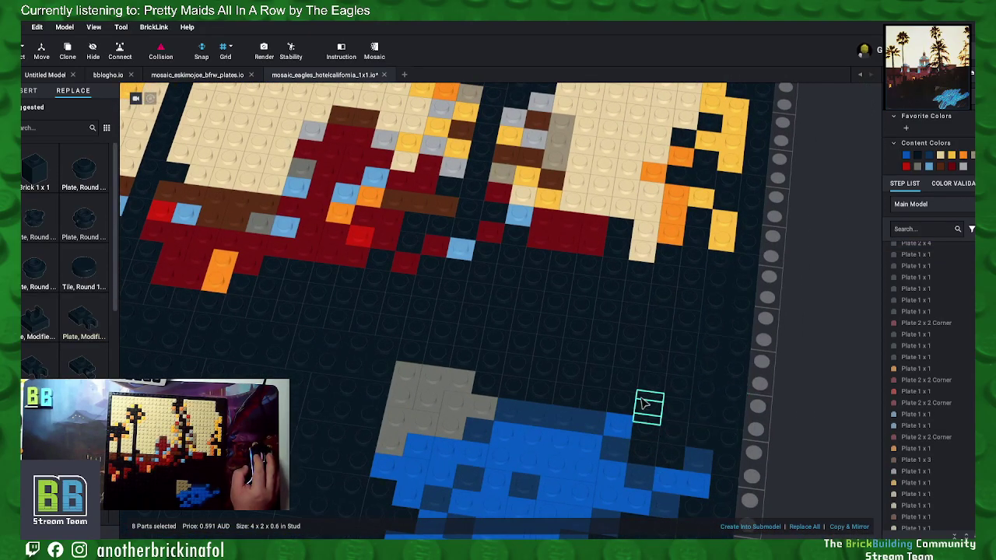
pyautogui.click(651, 452)
pyautogui.keyDown('ctrl'); pyautogui.click(675, 434); pyautogui.keyUp('ctrl')
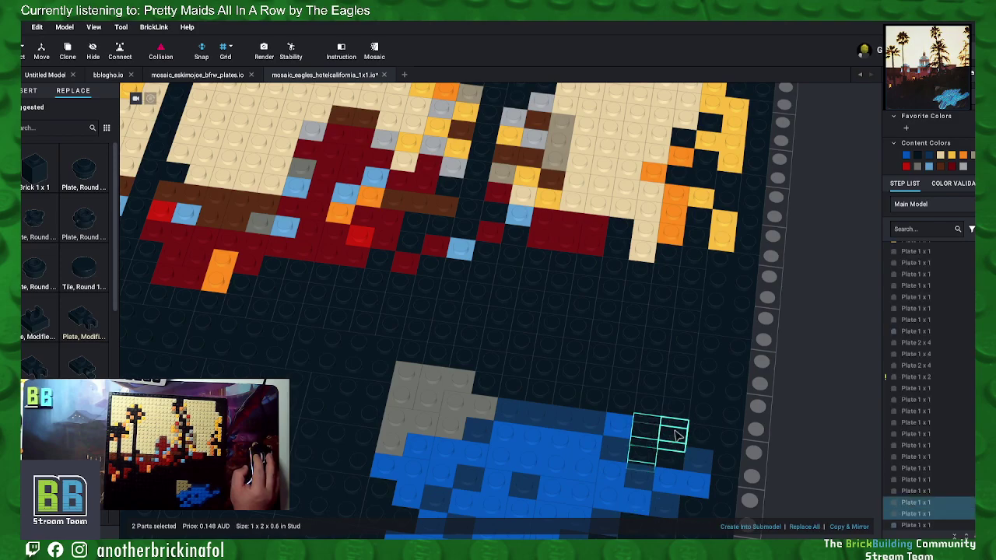
pyautogui.rightClick(675, 457)
pyautogui.click(677, 414)
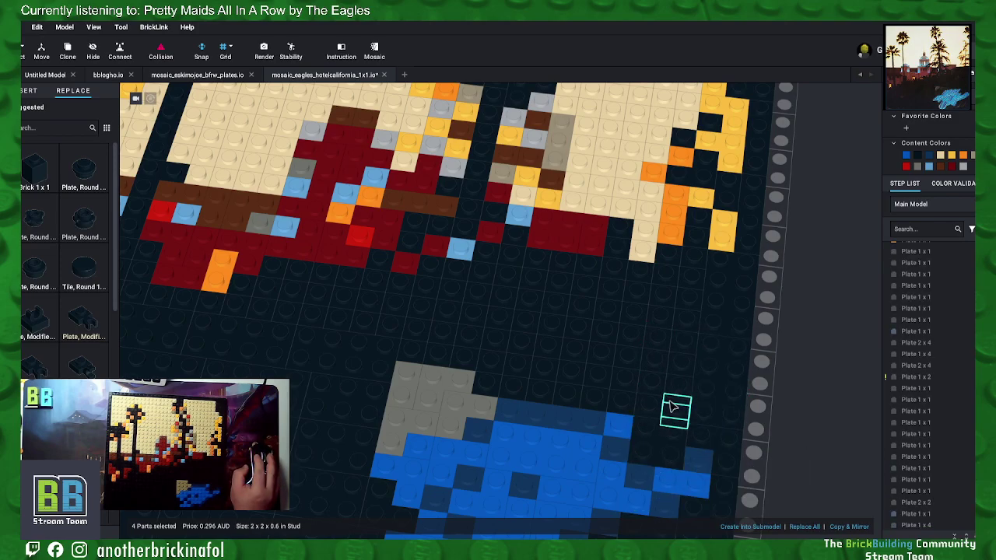
# Step: Merge the eight black 1 x 1 plates in the two rows above the upper-right end of the blue area into a 2 x 4 plate
pyautogui.click(672, 407)
pyautogui.keyDown('ctrl'); pyautogui.click(678, 388); pyautogui.keyUp('ctrl')
pyautogui.keyDown('ctrl'); pyautogui.click(654, 384); pyautogui.keyUp('ctrl')
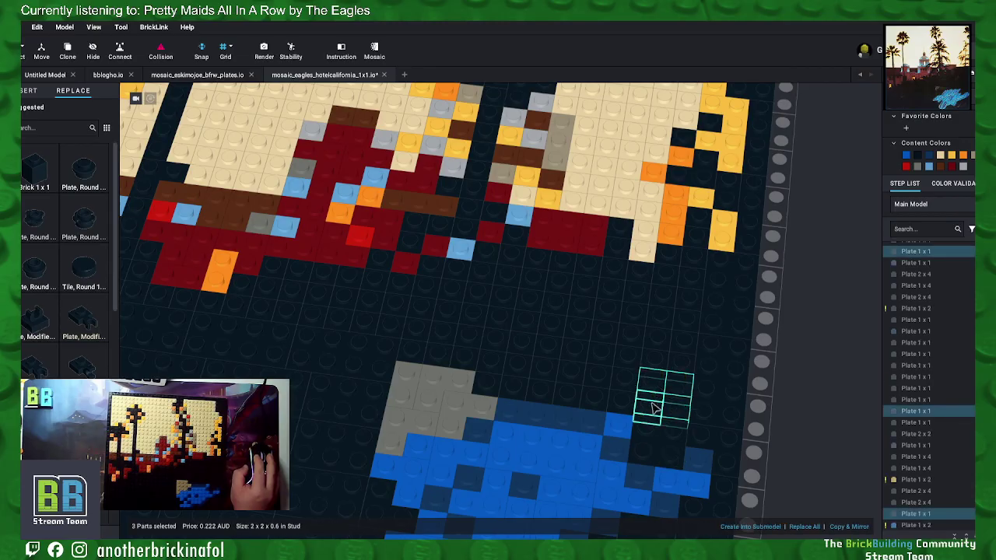
pyautogui.keyDown('ctrl'); pyautogui.click(648, 410); pyautogui.keyUp('ctrl')
pyautogui.keyDown('ctrl'); pyautogui.click(624, 406); pyautogui.keyUp('ctrl')
pyautogui.keyDown('ctrl'); pyautogui.click(599, 373); pyautogui.keyUp('ctrl')
pyautogui.keyDown('ctrl'); pyautogui.click(597, 389); pyautogui.keyUp('ctrl')
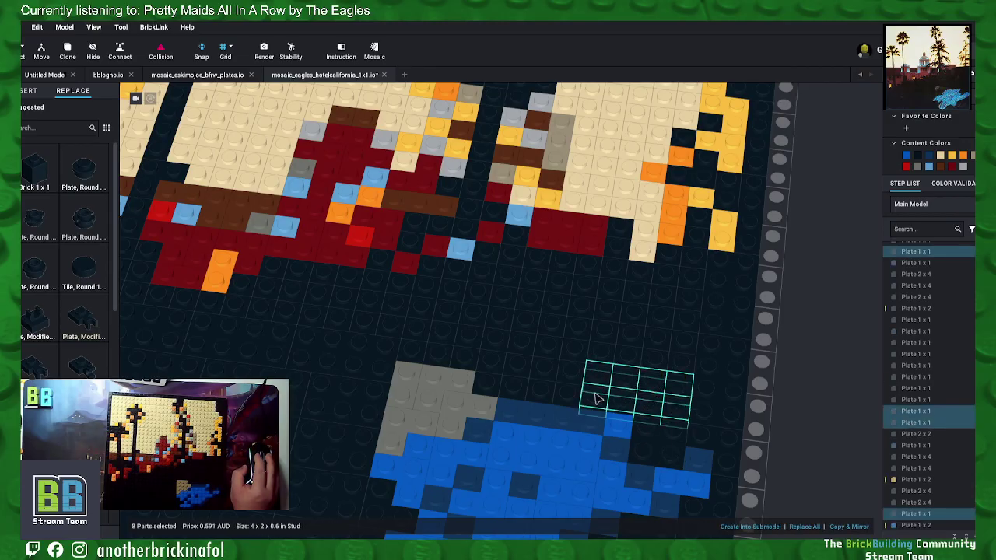
pyautogui.rightClick(597, 398)
pyautogui.click(604, 414)
# Step: Merge the eight black 1 x 1 plates above the dark blue strip, reaching to the grey area, into a 2 x 4 plate
pyautogui.click(573, 395)
pyautogui.keyDown('ctrl'); pyautogui.click(571, 377); pyautogui.keyUp('ctrl')
pyautogui.keyDown('ctrl'); pyautogui.click(545, 375); pyautogui.keyUp('ctrl')
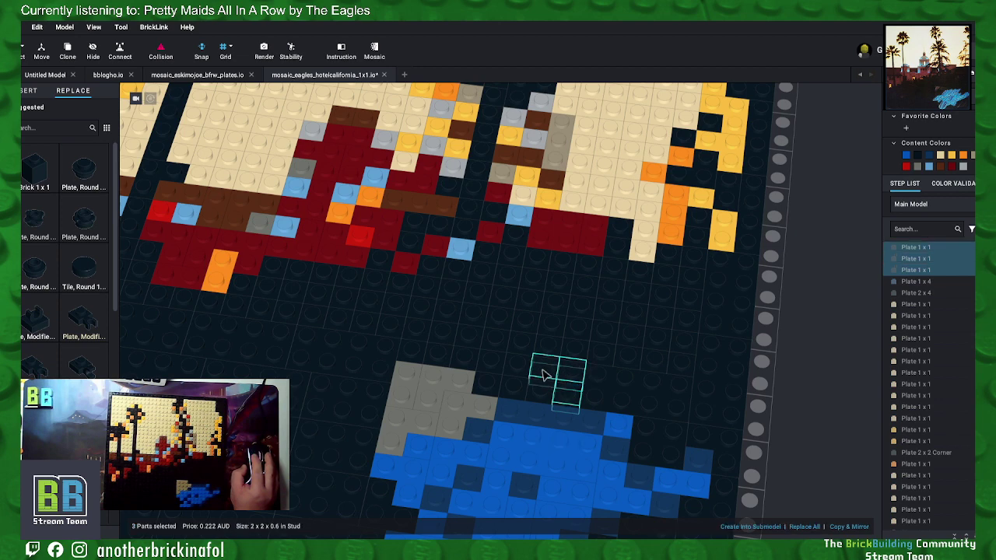
pyautogui.keyDown('ctrl'); pyautogui.click(519, 386); pyautogui.keyUp('ctrl')
pyautogui.keyDown('ctrl'); pyautogui.click(509, 372); pyautogui.keyUp('ctrl')
pyautogui.moveTo(496, 386); pyautogui.dragTo(490, 386, button='right')
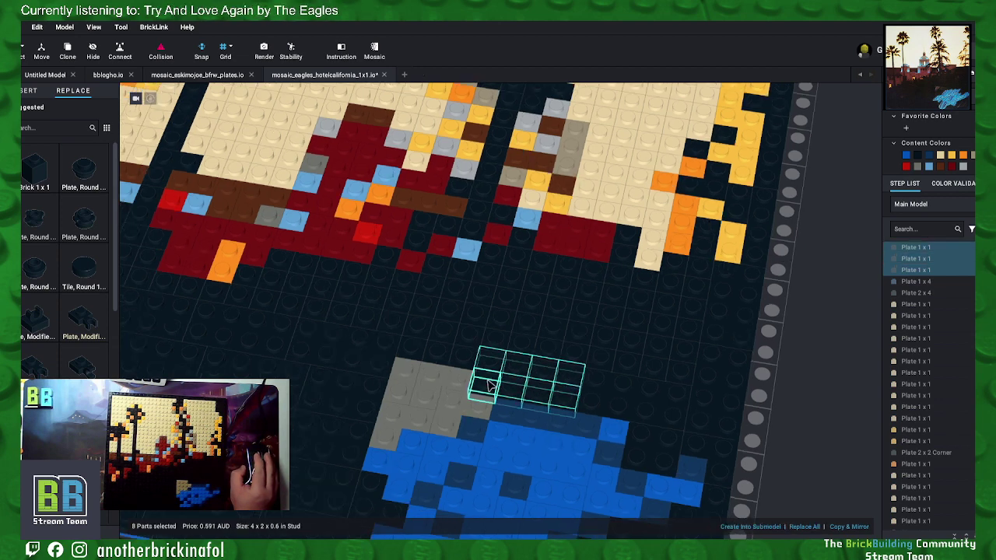
pyautogui.rightClick(485, 383)
pyautogui.click(512, 413)
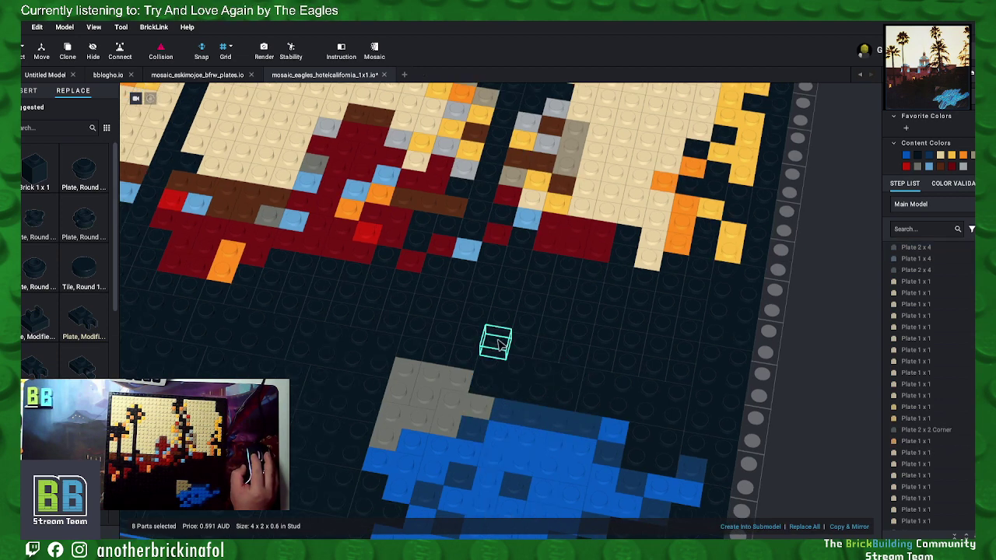
# Step: Merge eight black 1 x 1 plates in the next two rows up, starting above the grey area's right edge, into a 2 x 4 plate
pyautogui.click(498, 343)
pyautogui.keyDown('ctrl'); pyautogui.click(502, 322); pyautogui.keyUp('ctrl')
pyautogui.keyDown('ctrl'); pyautogui.click(526, 325); pyautogui.keyUp('ctrl')
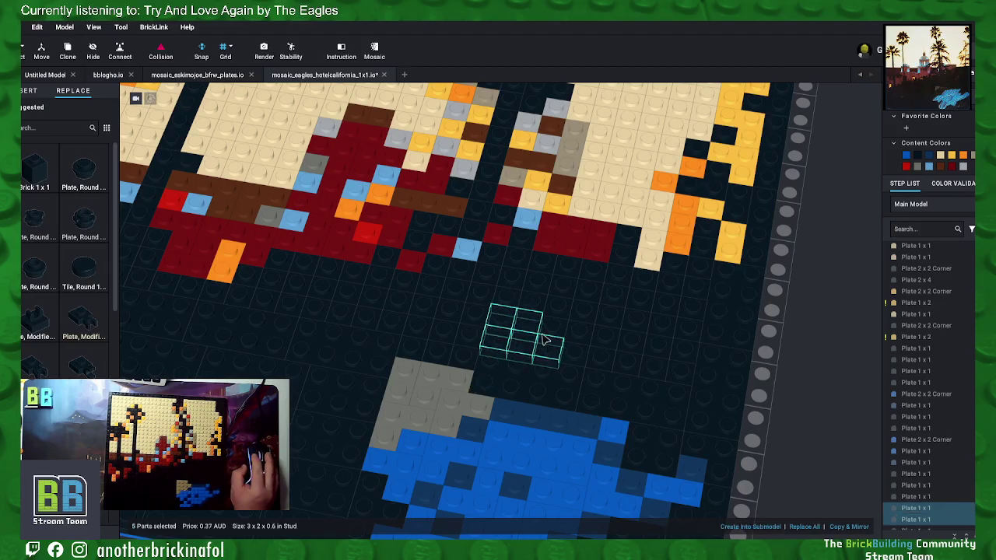
pyautogui.keyDown('ctrl'); pyautogui.click(557, 330); pyautogui.keyUp('ctrl')
pyautogui.keyDown('ctrl'); pyautogui.click(579, 334); pyautogui.keyUp('ctrl')
pyautogui.keyDown('ctrl'); pyautogui.click(577, 356); pyautogui.keyUp('ctrl')
pyautogui.rightClick(577, 356)
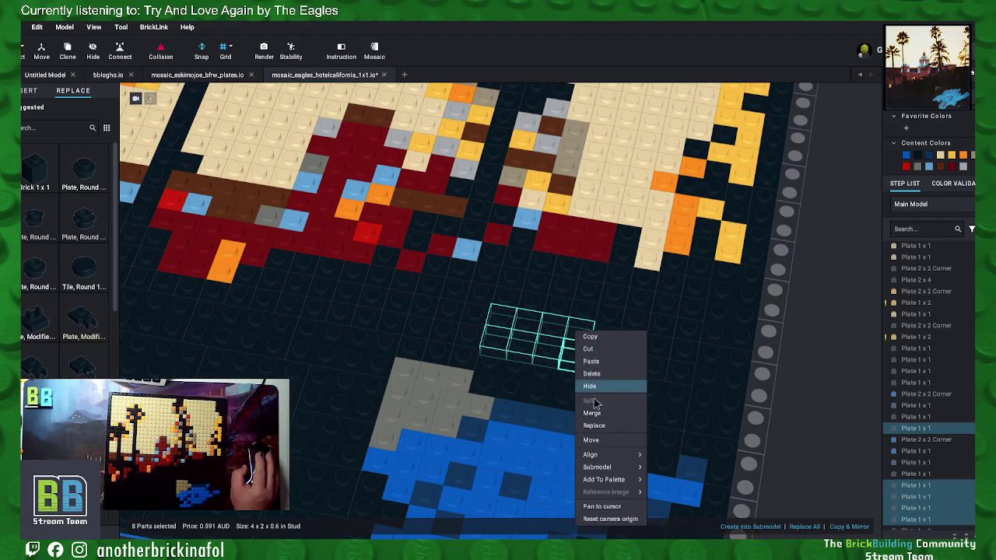
pyautogui.click(594, 413)
# Step: Merge the next eight black 1 x 1 plates to the right in the same two rows into a 2 x 4 plate
pyautogui.click(613, 354)
pyautogui.keyDown('ctrl'); pyautogui.click(613, 334); pyautogui.keyUp('ctrl')
pyautogui.keyDown('ctrl'); pyautogui.click(634, 338); pyautogui.keyUp('ctrl')
pyautogui.keyDown('ctrl'); pyautogui.click(635, 358); pyautogui.keyUp('ctrl')
pyautogui.keyDown('ctrl'); pyautogui.click(657, 360); pyautogui.keyUp('ctrl')
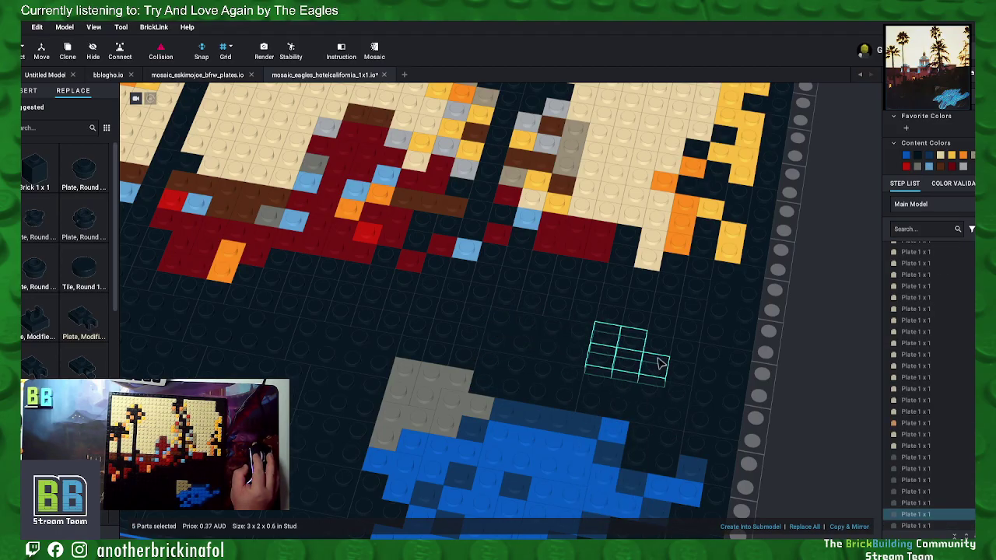
pyautogui.rightClick(682, 376)
pyautogui.click(700, 411)
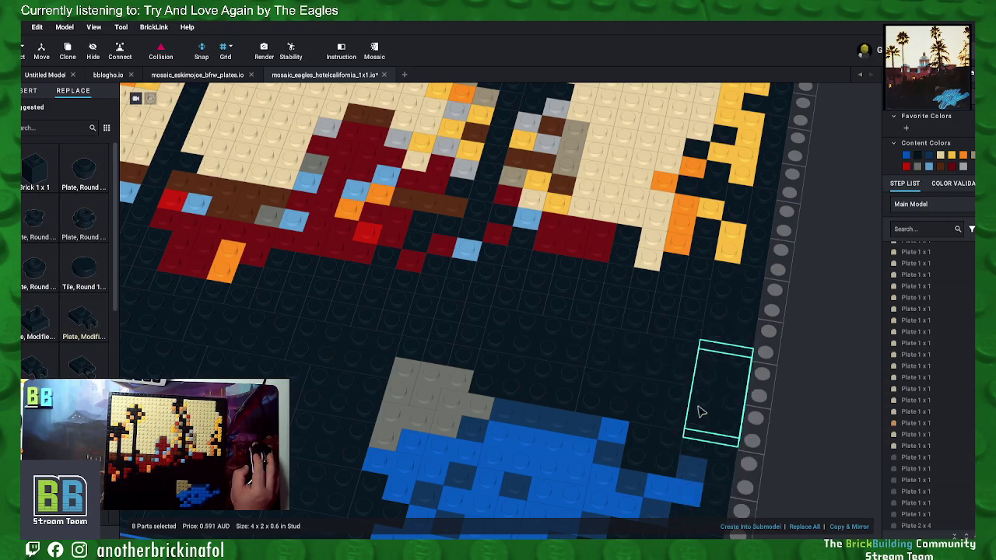
# Step: Merge eight black 1 x 1 plates in the two rows below the tan column and tall orange plates into a 2 x 4 plate
pyautogui.click(689, 330)
pyautogui.keyDown('ctrl'); pyautogui.click(693, 310); pyautogui.keyUp('ctrl')
pyautogui.keyDown('ctrl'); pyautogui.click(667, 305); pyautogui.keyUp('ctrl')
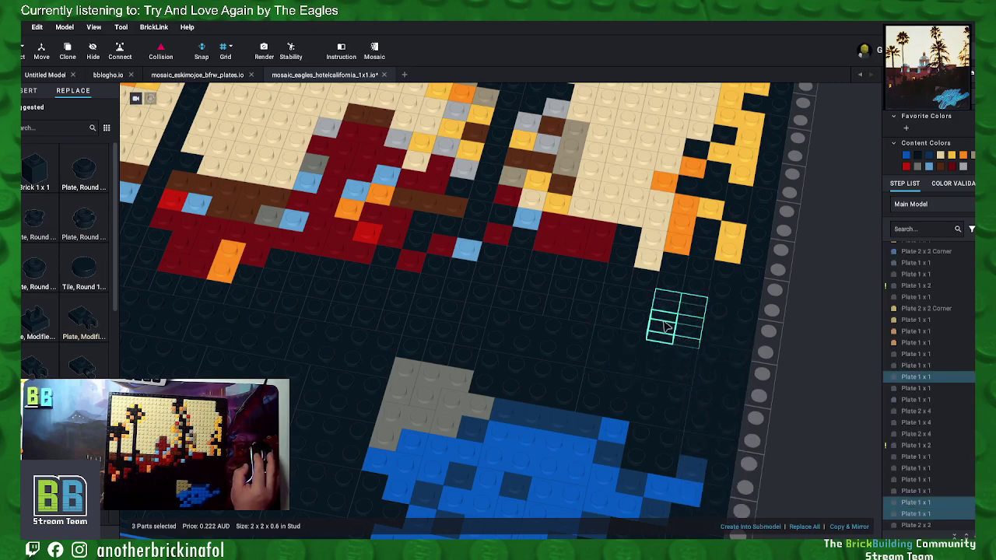
pyautogui.keyDown('ctrl'); pyautogui.click(661, 327); pyautogui.keyUp('ctrl')
pyautogui.keyDown('ctrl'); pyautogui.click(612, 319); pyautogui.keyUp('ctrl')
pyautogui.keyDown('ctrl'); pyautogui.click(636, 327); pyautogui.keyUp('ctrl')
pyautogui.keyDown('ctrl'); pyautogui.click(643, 302); pyautogui.keyUp('ctrl')
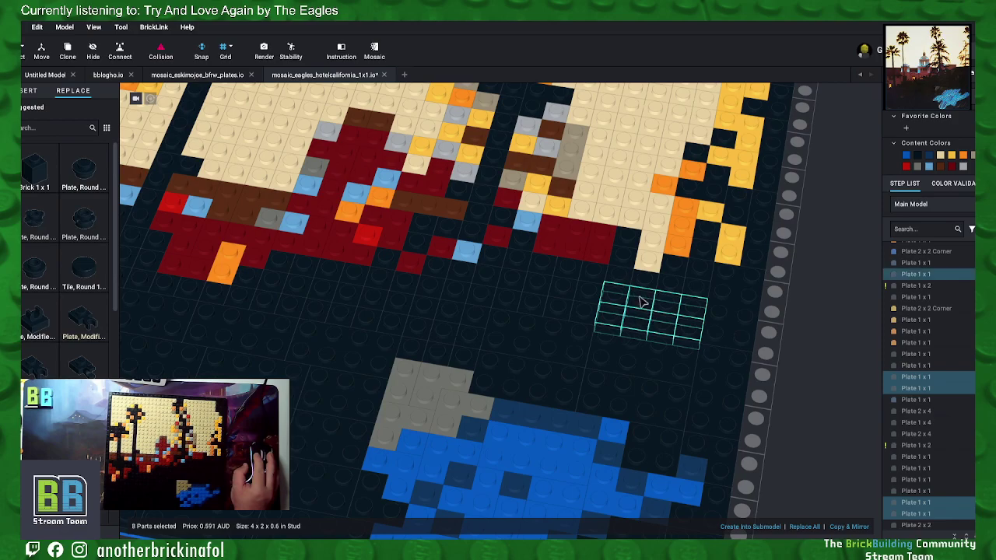
pyautogui.rightClick(642, 300)
pyautogui.click(656, 379)
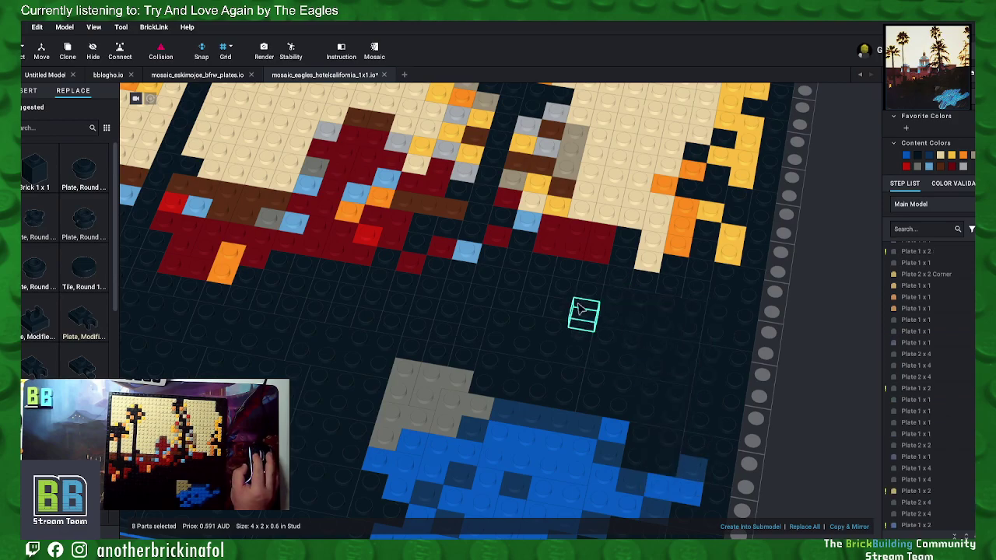
# Step: Merge the eight black 1 x 1 plates in the two rows below the right-hand dark red block into a 2 x 4 plate
pyautogui.keyDown('ctrl'); pyautogui.click(536, 303); pyautogui.keyUp('ctrl')
pyautogui.keyDown('ctrl'); pyautogui.click(518, 278); pyautogui.keyUp('ctrl')
pyautogui.keyDown('ctrl'); pyautogui.click(510, 303); pyautogui.keyUp('ctrl')
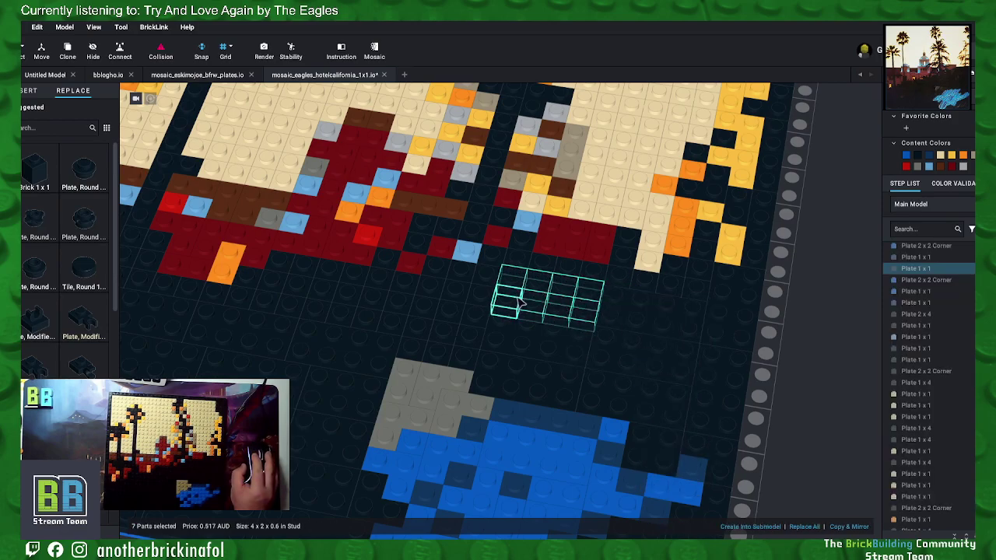
pyautogui.rightClick(510, 303)
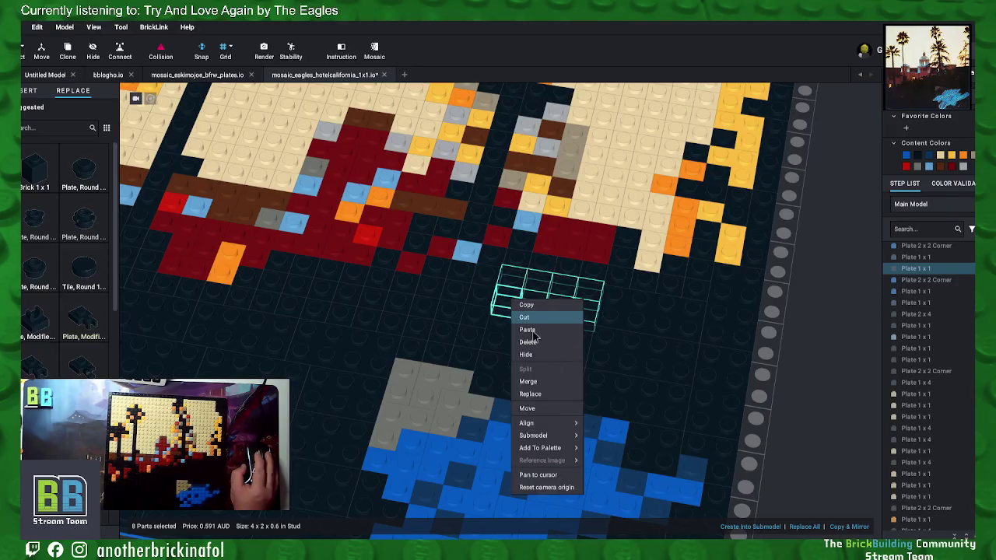
pyautogui.click(556, 382)
# Step: Merge the black column running down between the orange and yellow plates into a 1 x 4 plate, and the three plates under the tan-orange edge into a 2 x 2 corner
pyautogui.moveTo(696, 327); pyautogui.dragTo(665, 361, button='middle')
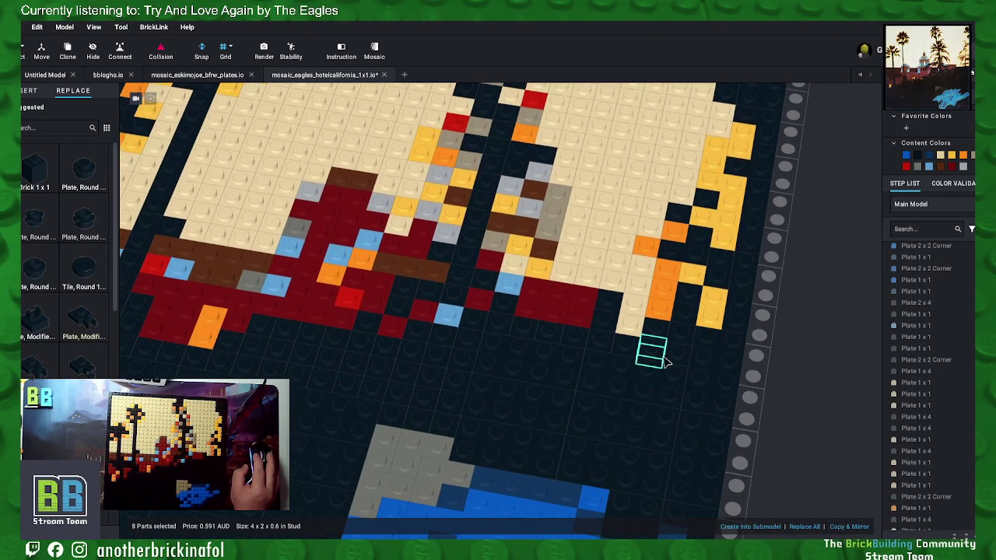
pyautogui.click(692, 310)
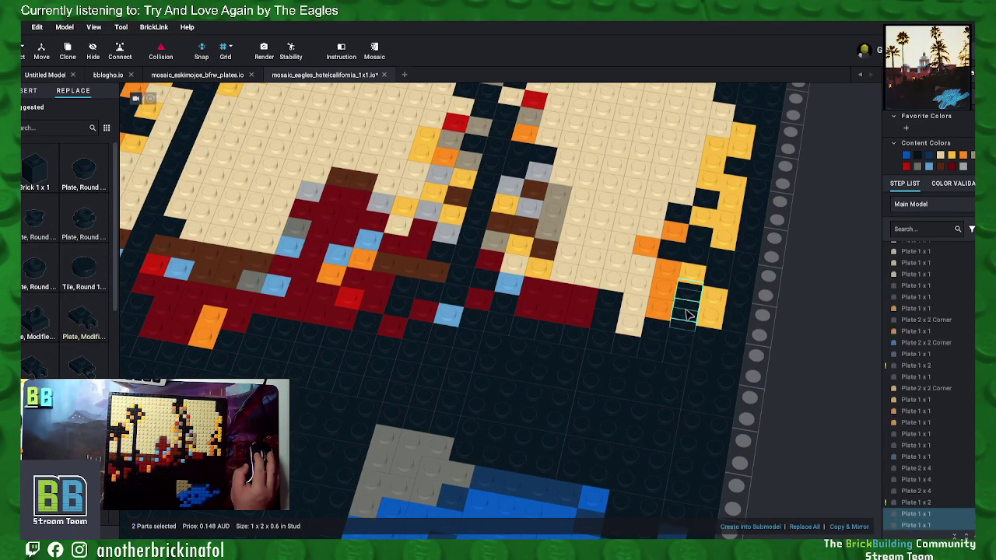
pyautogui.rightClick(682, 358)
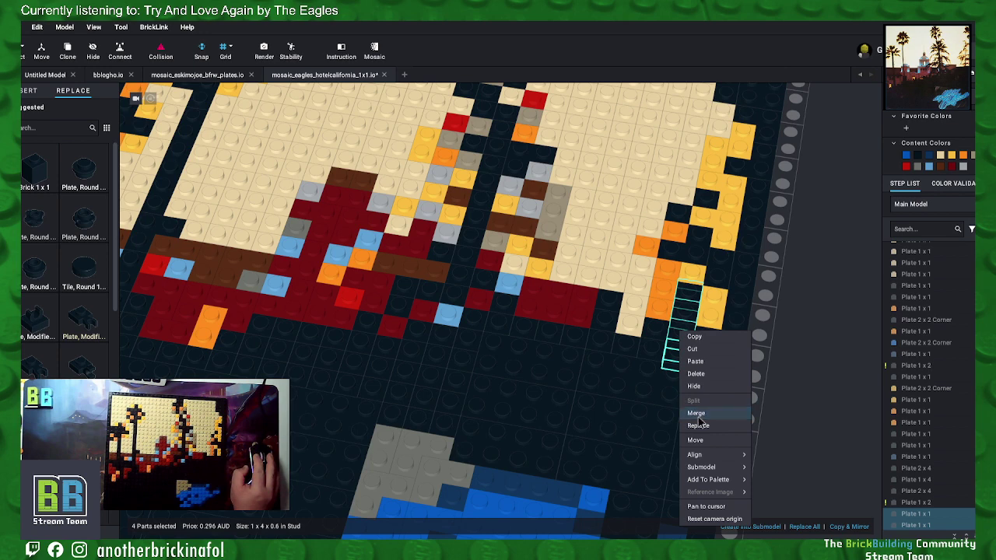
pyautogui.click(697, 414)
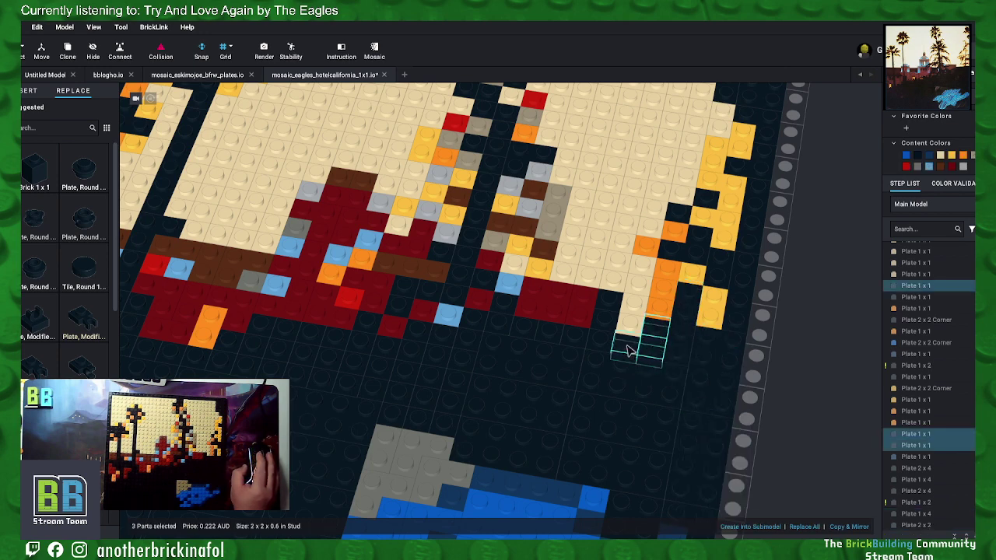
pyautogui.rightClick(630, 332)
pyautogui.click(643, 415)
# Step: Merge the two black plates between the dark red block and tan column into a 1 x 2, and the four directly below the block into a 1 x 4
pyautogui.click(609, 320)
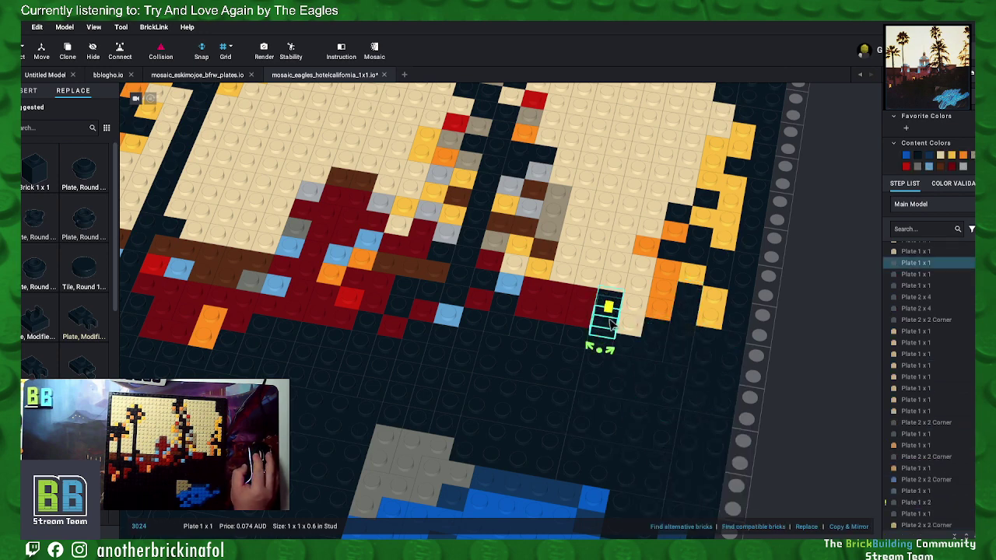
pyautogui.keyDown('shift'); pyautogui.click(609, 325); pyautogui.keyUp('shift')
pyautogui.rightClick(609, 331)
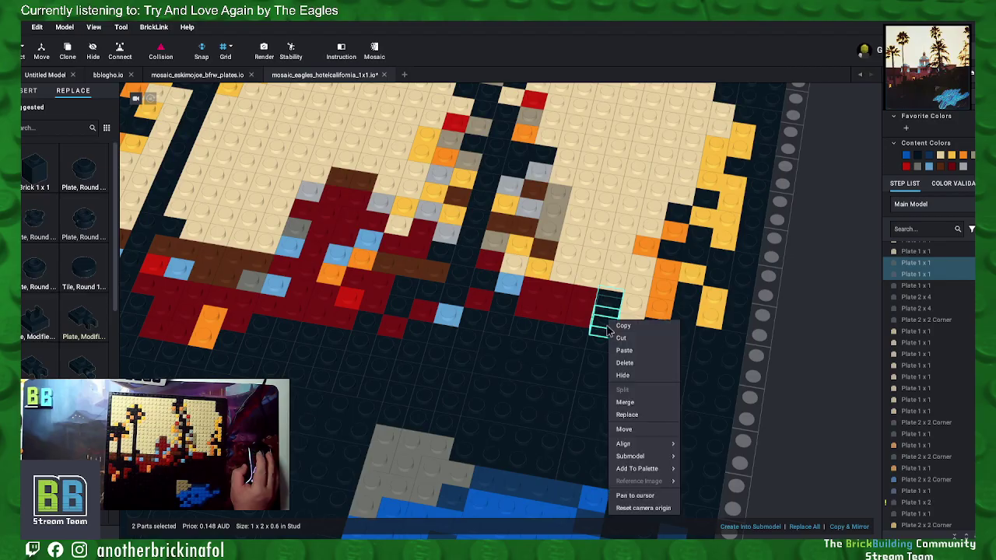
pyautogui.click(630, 403)
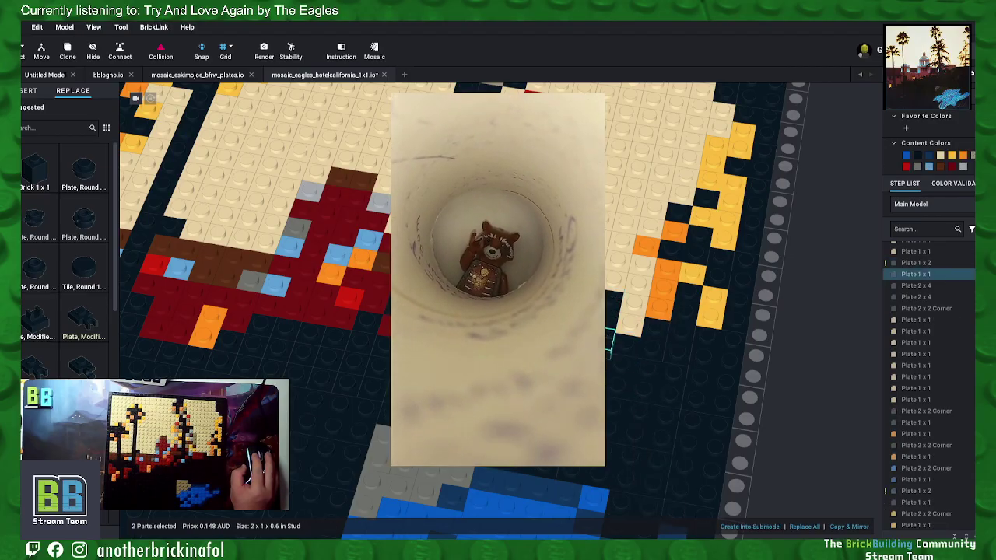
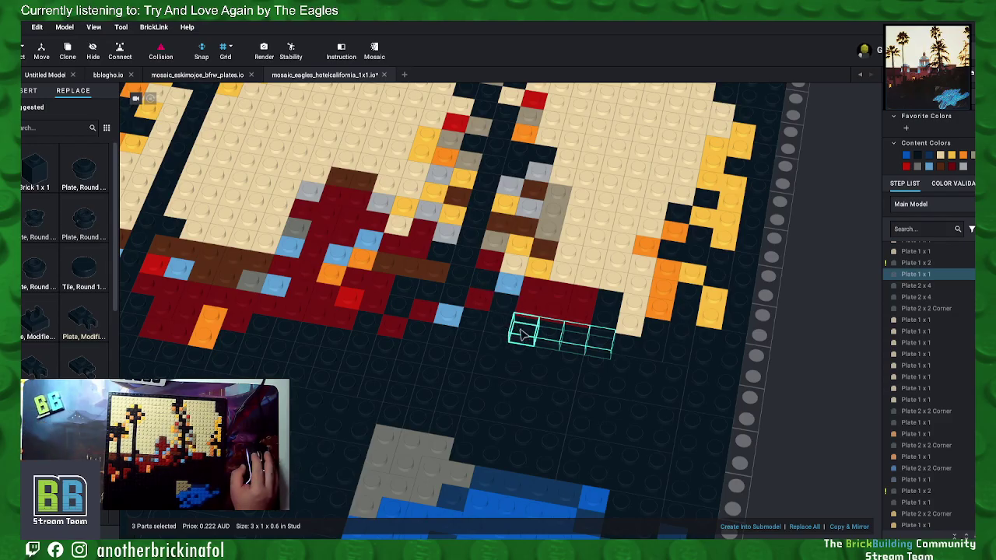
pyautogui.rightClick(524, 332)
# Step: Merge the three black 1 x 1 plates to the left of the right-hand dark red block into a 2 x 2 corner plate
pyautogui.click(496, 315)
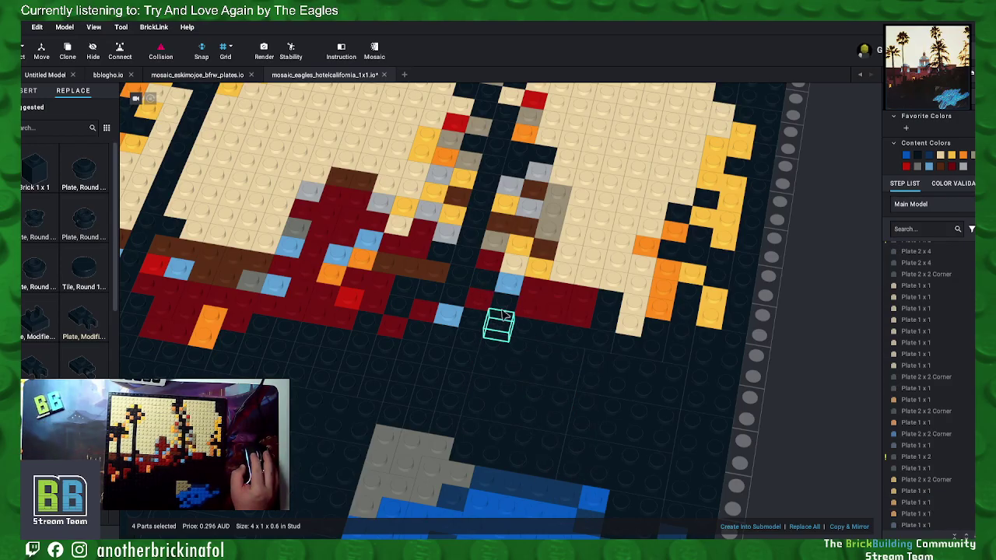
pyautogui.keyDown('ctrl'); pyautogui.click(505, 284); pyautogui.keyUp('ctrl')
pyautogui.keyDown('ctrl'); pyautogui.click(471, 317); pyautogui.keyUp('ctrl')
pyautogui.rightClick(488, 328)
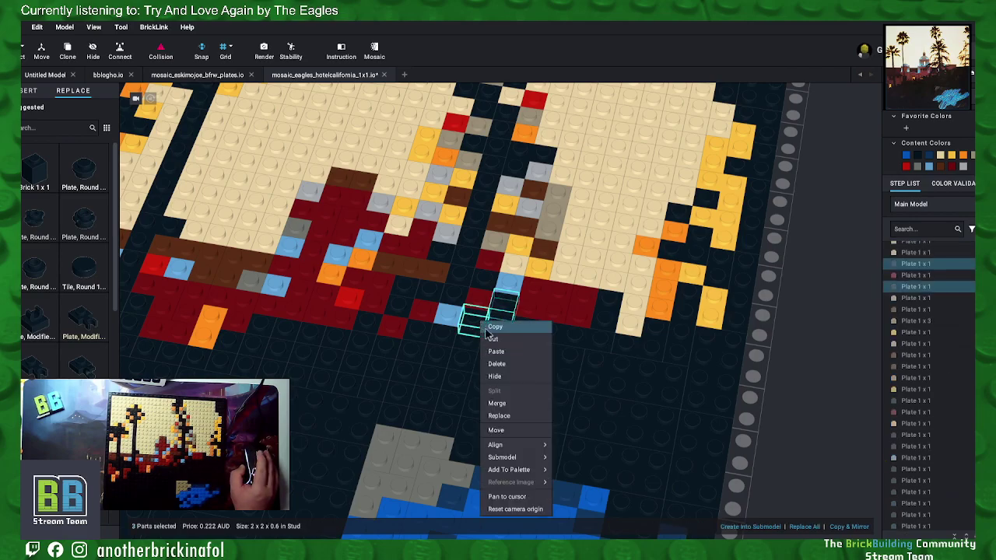
pyautogui.click(513, 405)
# Step: Merge the three black 1 x 1 plates in the right palm trunk, above and right of the left red plate, into a 2 x 2 corner plate
pyautogui.scroll(-5, 504, 257)
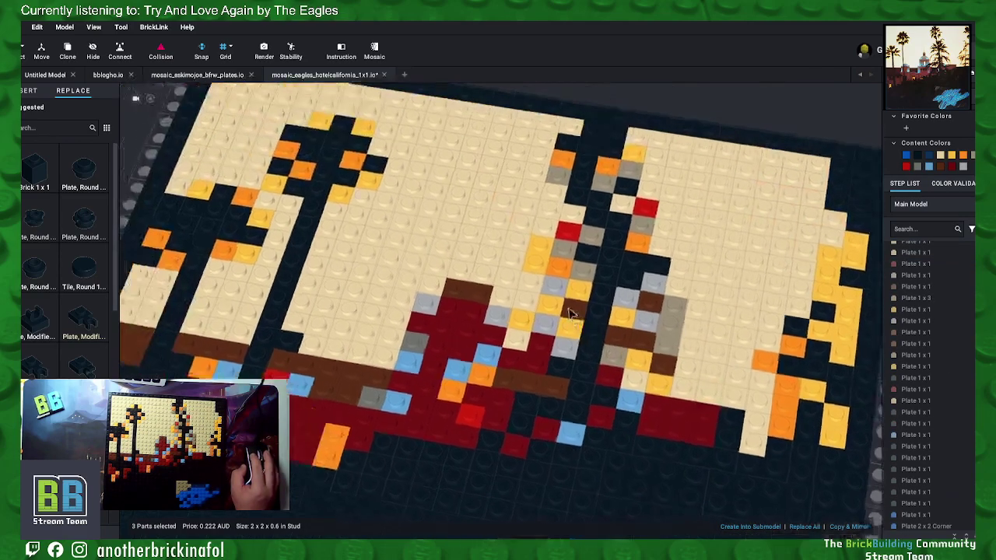
pyautogui.scroll(5, 578, 327)
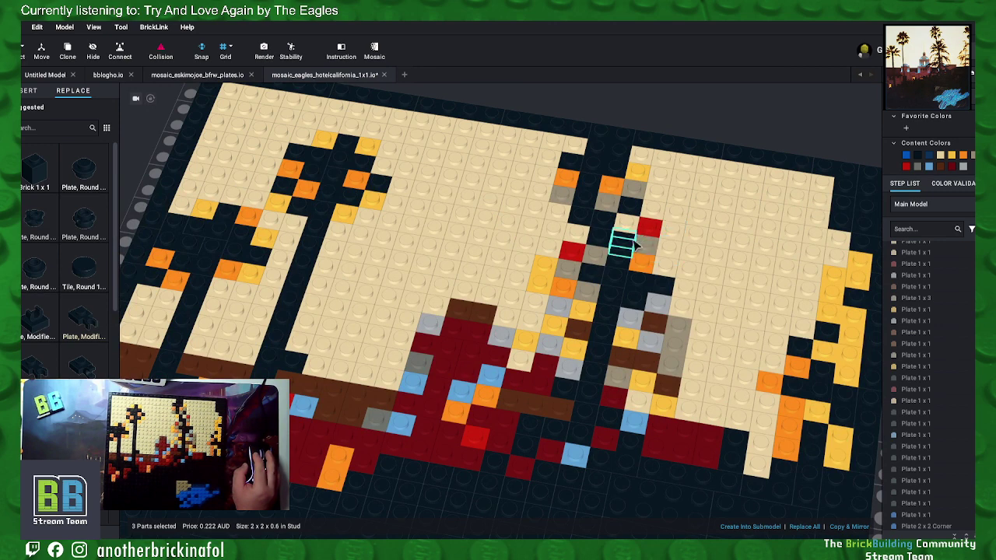
pyautogui.scroll(2, 637, 244)
pyautogui.click(603, 263)
pyautogui.keyDown('ctrl'); pyautogui.click(626, 287); pyautogui.keyUp('ctrl')
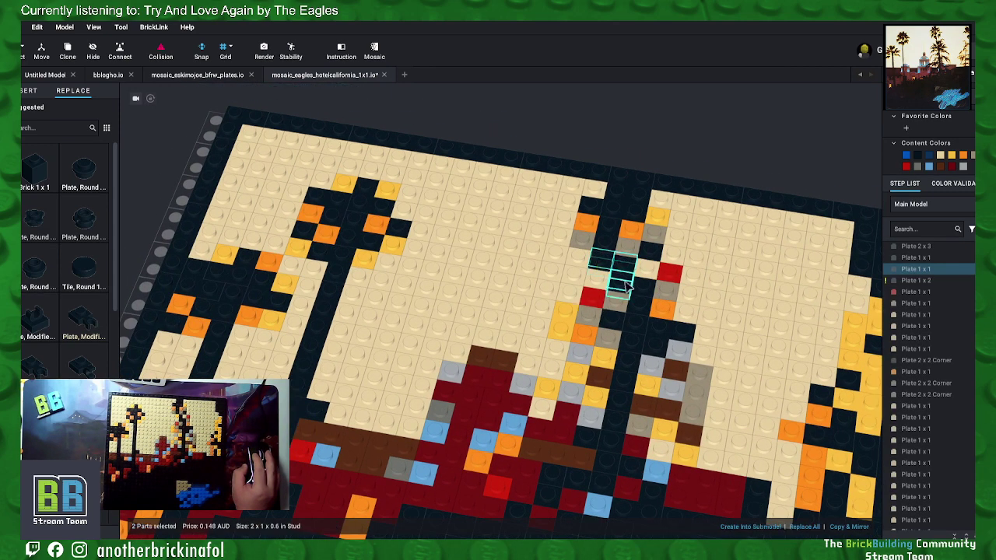
pyautogui.rightClick(621, 281)
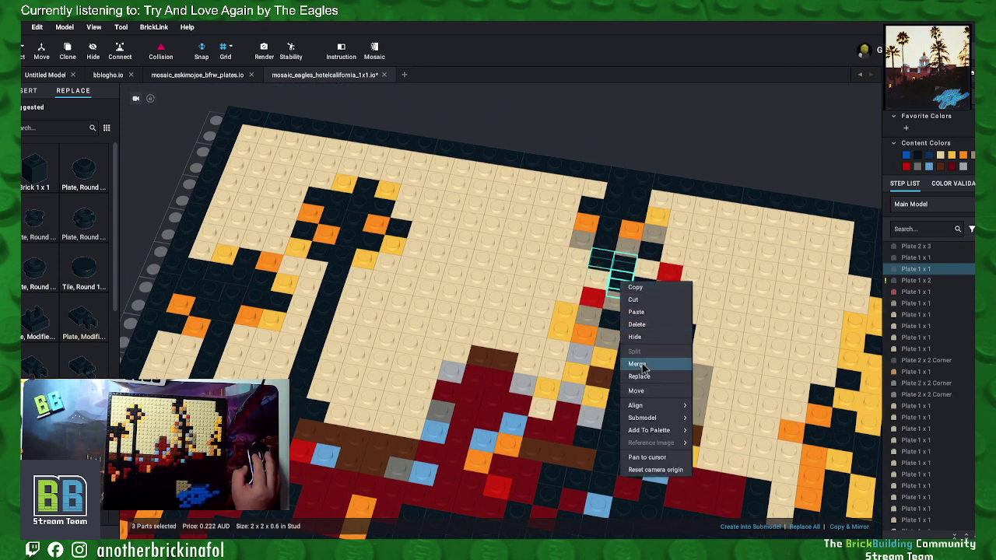
pyautogui.click(640, 365)
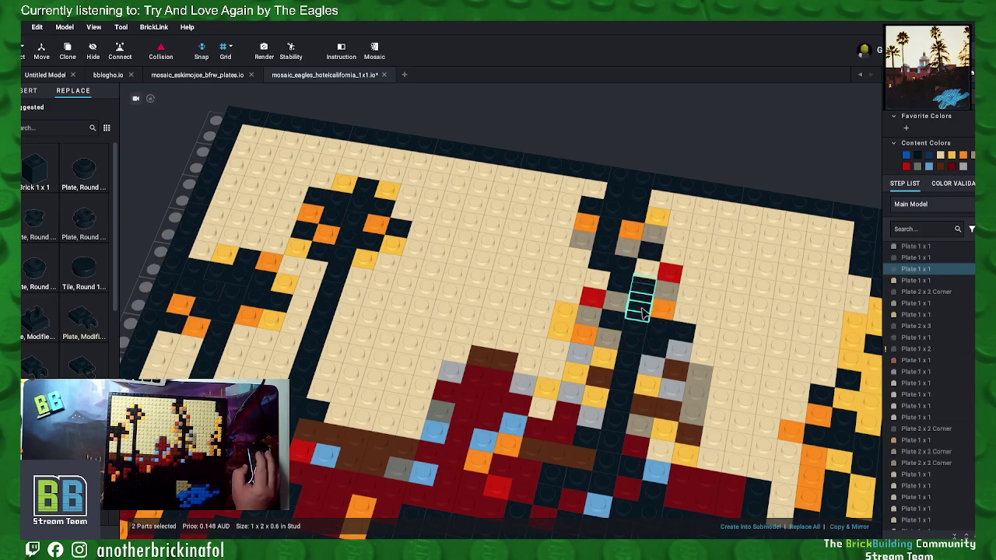
# Step: Merge the two black trunk plates beside the grey and orange plates into a 1 x 2, and the three directly below and left into a 2 x 2 corner
pyautogui.rightClick(637, 306)
pyautogui.click(664, 393)
pyautogui.keyDown('ctrl'); pyautogui.click(607, 323); pyautogui.keyUp('ctrl')
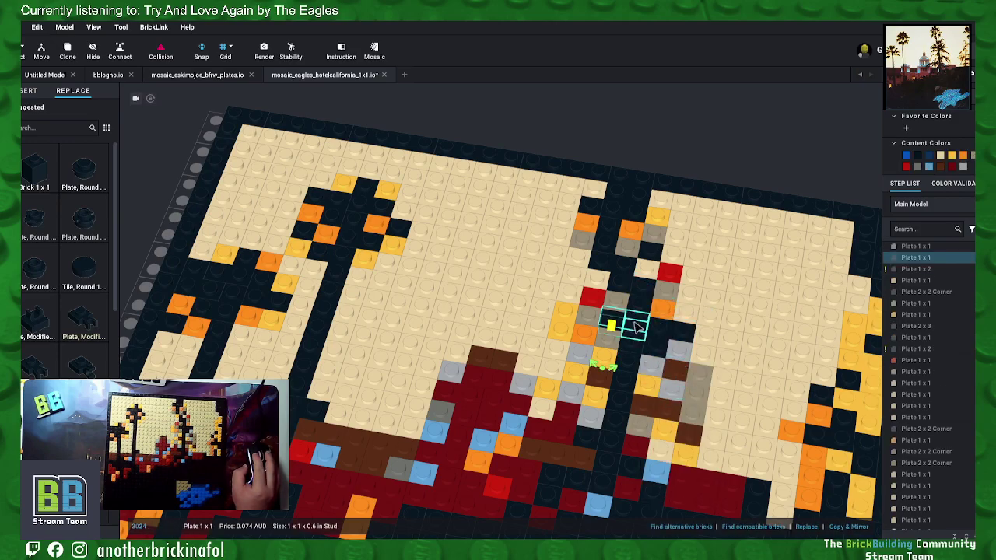
pyautogui.keyDown('ctrl'); pyautogui.click(623, 342); pyautogui.keyUp('ctrl')
pyautogui.rightClick(637, 331)
pyautogui.click(657, 415)
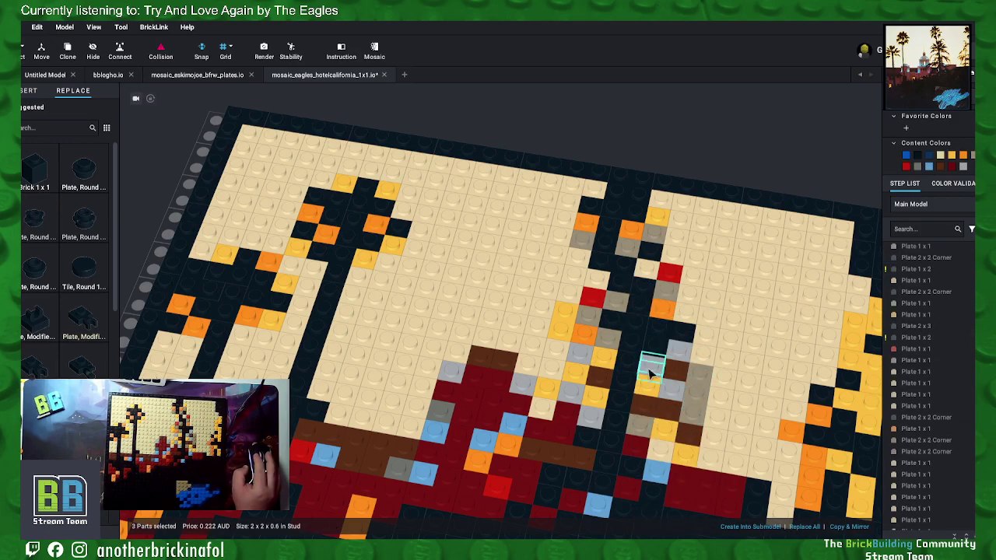
# Step: Merge the four black 1 x 1 plates in the right palm trunk, between the brown and grey plates, into a 1 x 4
pyautogui.click(628, 364)
pyautogui.keyDown('ctrl'); pyautogui.click(627, 383); pyautogui.keyUp('ctrl')
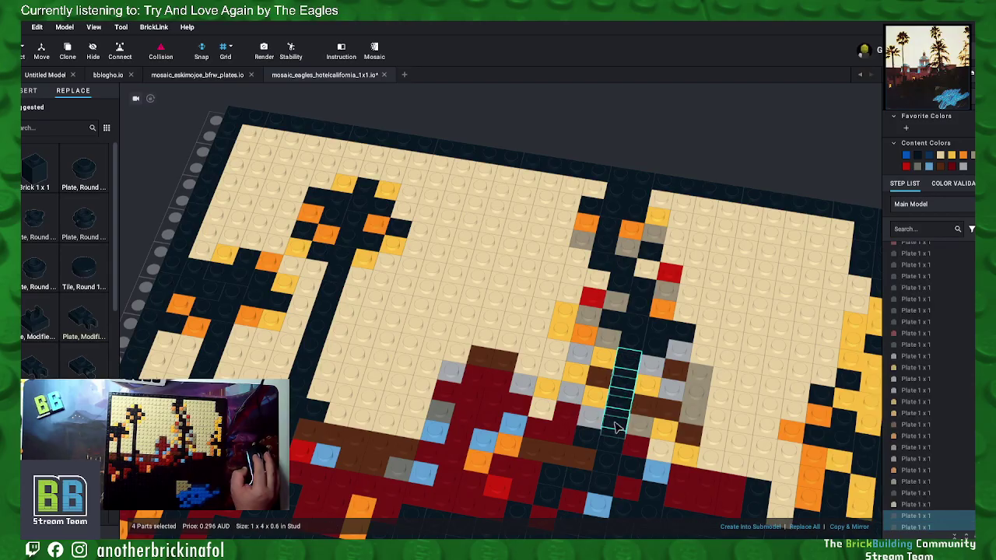
pyautogui.rightClick(614, 427)
pyautogui.click(660, 414)
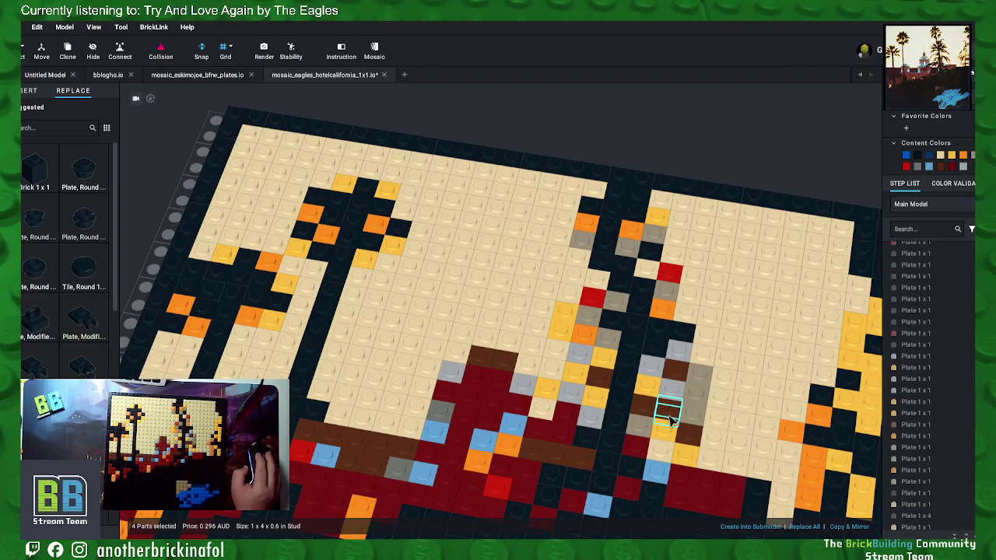
# Step: Merge the three black 1 x 1 plates directly below the brown bar, beside the dark red plates, into a 2 x 2 corner plate
pyautogui.scroll(2, 669, 421)
pyautogui.scroll(2, 711, 467)
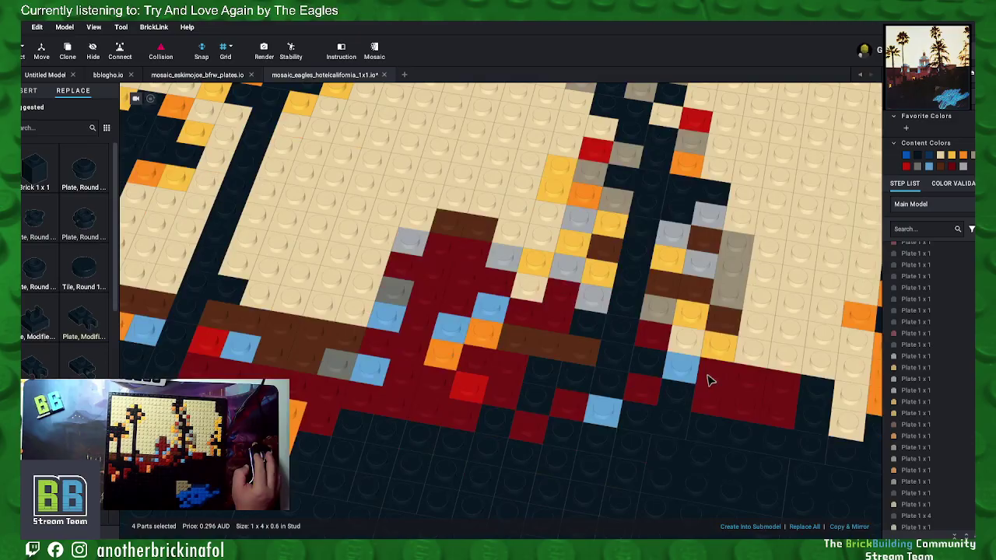
pyautogui.click(580, 389)
pyautogui.keyDown('ctrl'); pyautogui.click(544, 393); pyautogui.keyUp('ctrl')
pyautogui.keyDown('ctrl'); pyautogui.click(541, 408); pyautogui.keyUp('ctrl')
pyautogui.rightClick(557, 406)
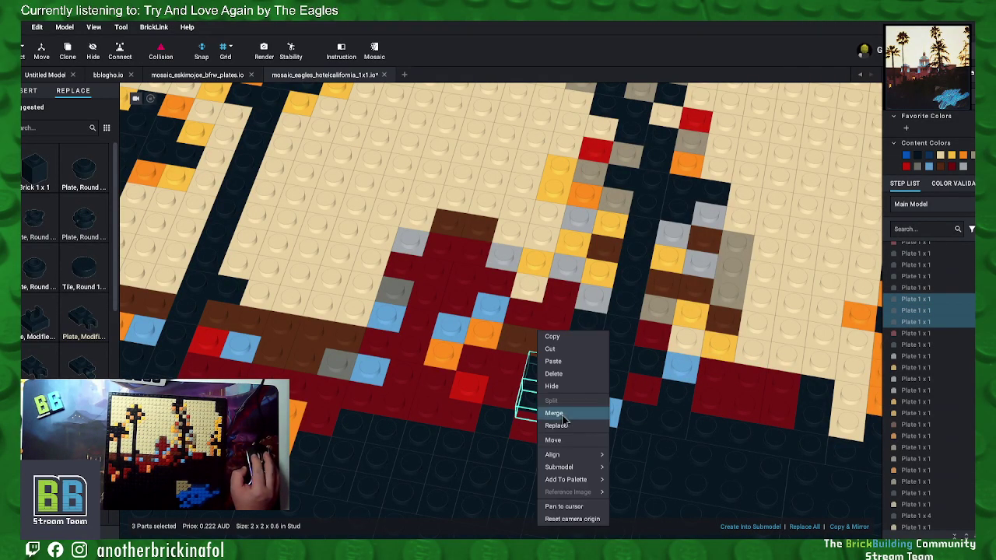
pyautogui.click(555, 413)
pyautogui.click(653, 400)
# Step: Merge the two black plates above the brown bar's right end into a 1 x 2, and the three between it and the light blue plate into a 2 x 2 corner
pyautogui.click(618, 325)
pyautogui.keyDown('ctrl'); pyautogui.click(585, 325); pyautogui.keyUp('ctrl')
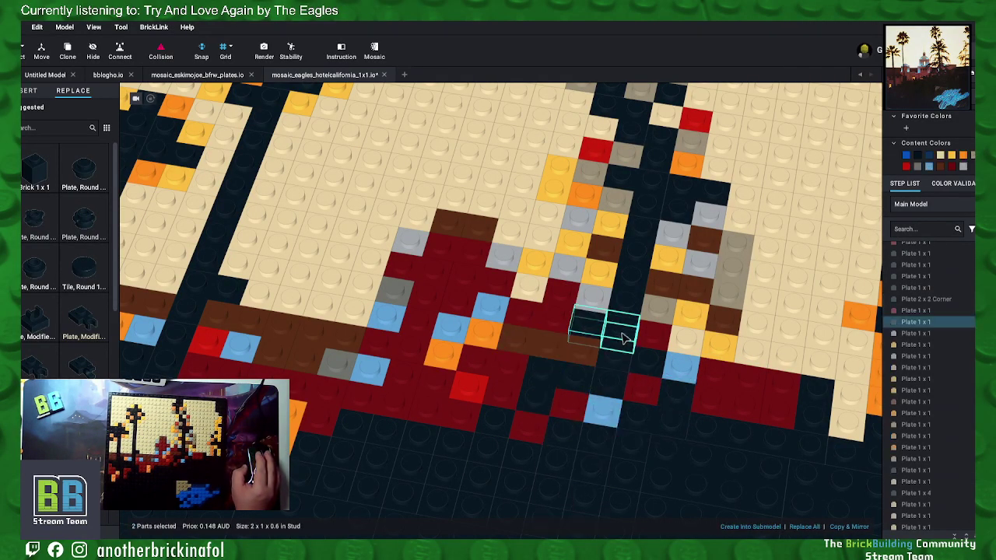
pyautogui.rightClick(623, 332)
pyautogui.click(636, 410)
pyautogui.click(610, 383)
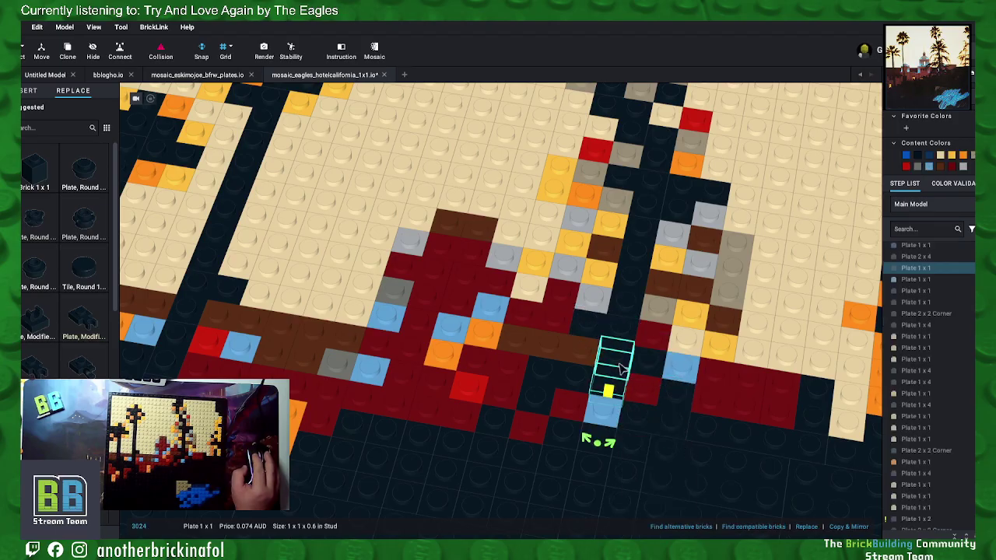
pyautogui.keyDown('ctrl'); pyautogui.click(617, 356); pyautogui.keyUp('ctrl')
pyautogui.keyDown('ctrl'); pyautogui.click(645, 365); pyautogui.keyUp('ctrl')
pyautogui.rightClick(644, 365)
pyautogui.click(667, 416)
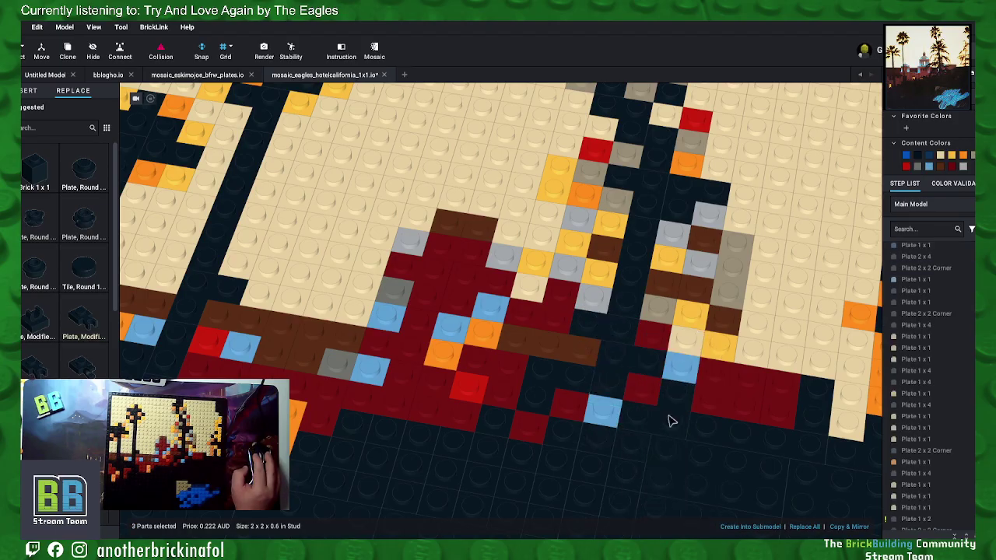
# Step: Merge the three black 1 x 1 plates directly below the light blue plate and beside the lone dark red plate into a 2 x 2 corner
pyautogui.moveTo(766, 403); pyautogui.dragTo(749, 329, button='middle')
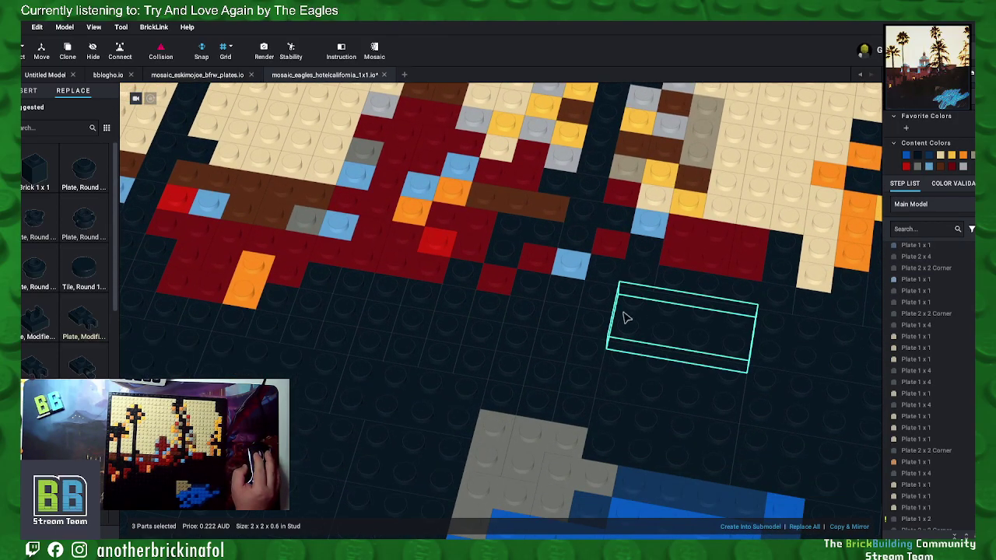
pyautogui.click(505, 386)
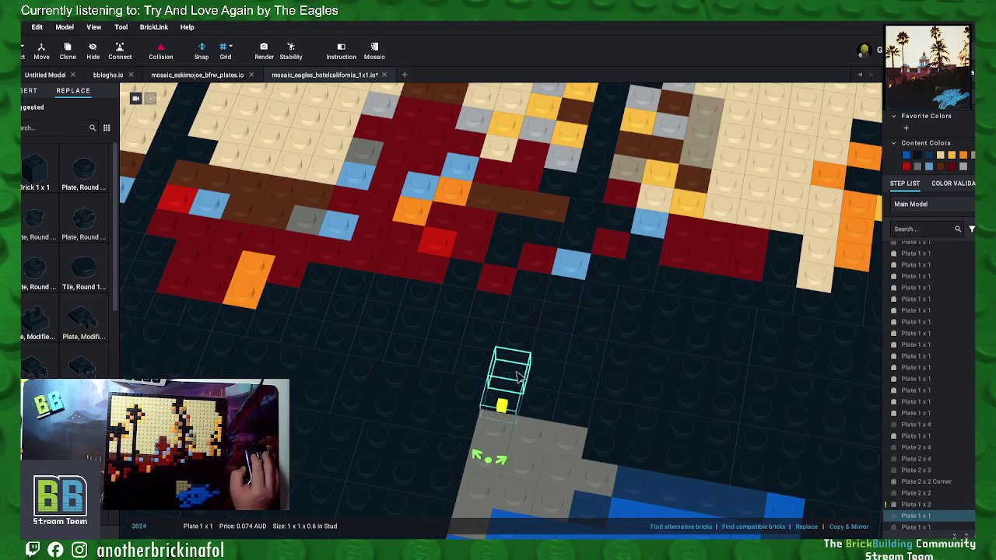
pyautogui.keyDown('ctrl'); pyautogui.click(537, 372); pyautogui.keyUp('ctrl')
pyautogui.moveTo(574, 381); pyautogui.dragTo(565, 307)
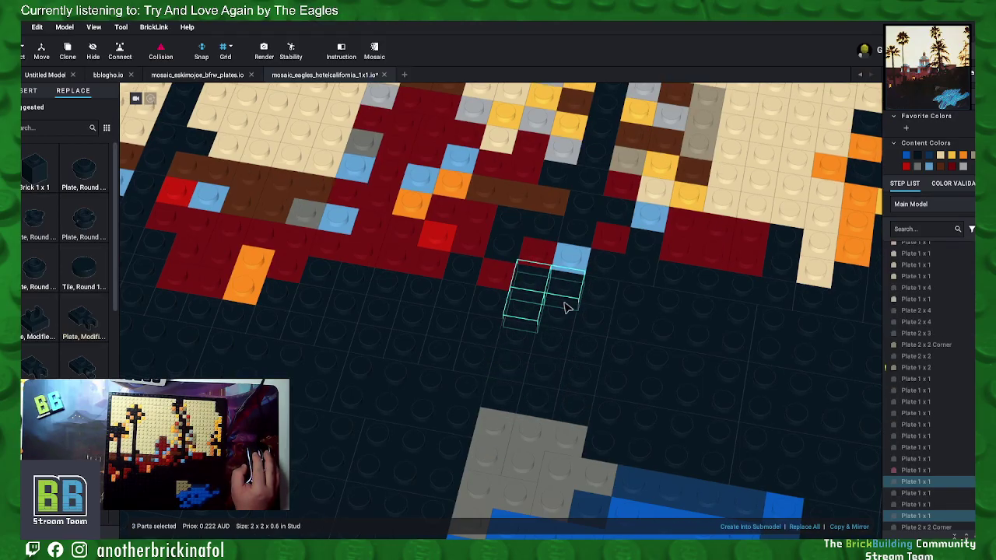
pyautogui.rightClick(603, 299)
pyautogui.click(640, 363)
pyautogui.click(583, 352)
pyautogui.keyDown('ctrl'); pyautogui.click(580, 385); pyautogui.keyUp('ctrl')
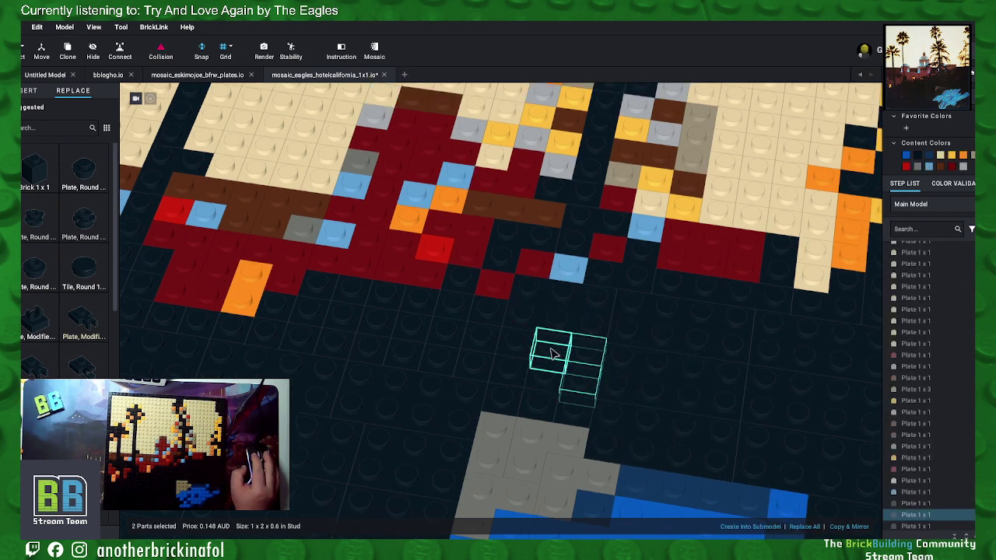
pyautogui.keyDown('ctrl'); pyautogui.click(551, 377); pyautogui.keyUp('ctrl')
pyautogui.keyDown('ctrl'); pyautogui.click(510, 382); pyautogui.keyUp('ctrl')
pyautogui.keyDown('ctrl'); pyautogui.click(491, 348); pyautogui.keyUp('ctrl')
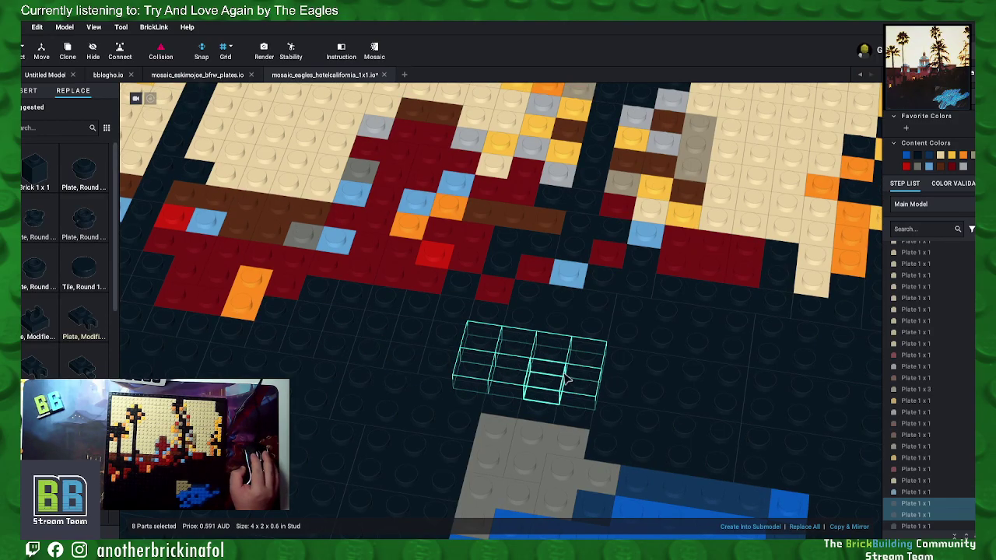
pyautogui.rightClick(519, 364)
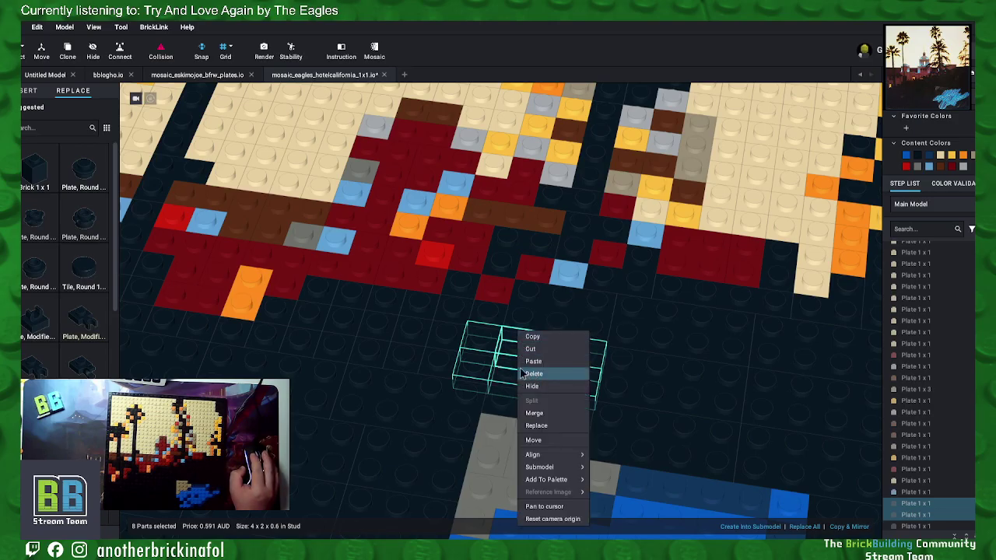
pyautogui.click(424, 345)
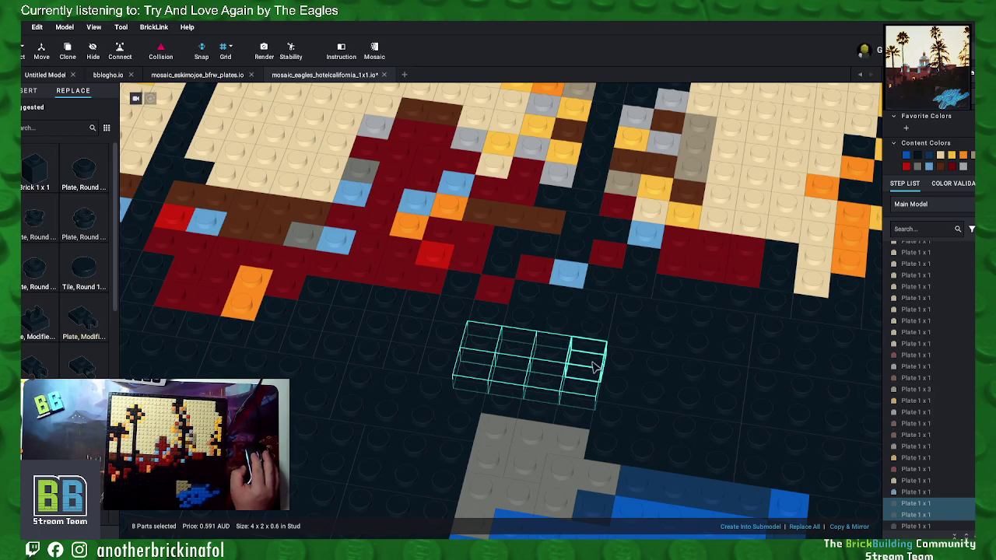
pyautogui.click(633, 367)
# Step: Merge the six black plates above the grey block into a 2 x 3, and the three directly touching the block's upper edge into a 1 x 3
pyautogui.click(578, 359)
pyautogui.keyDown('ctrl'); pyautogui.click(545, 350); pyautogui.keyUp('ctrl')
pyautogui.keyDown('ctrl'); pyautogui.click(521, 346); pyautogui.keyUp('ctrl')
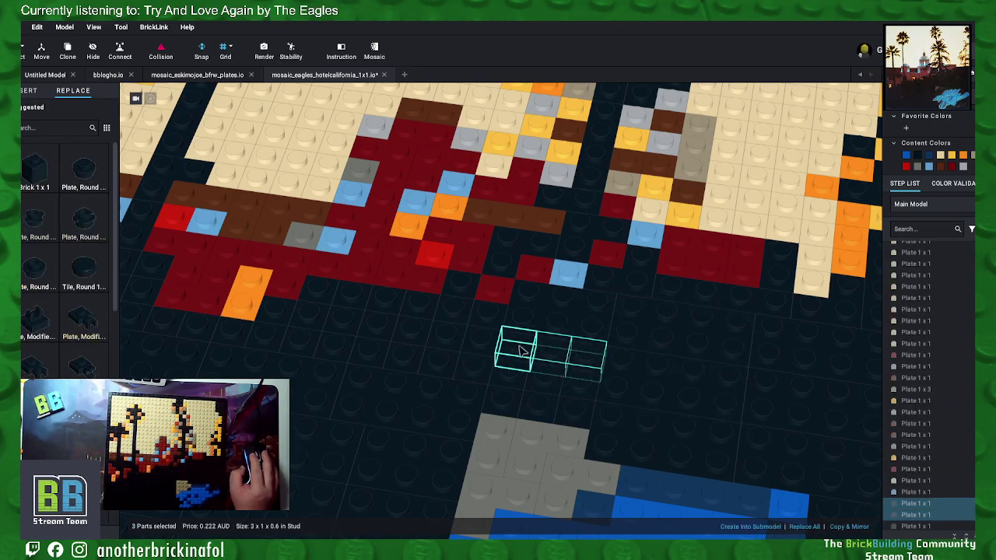
pyautogui.keyDown('ctrl'); pyautogui.click(513, 370); pyautogui.keyUp('ctrl')
pyautogui.keyDown('ctrl'); pyautogui.click(545, 375); pyautogui.keyUp('ctrl')
pyautogui.keyDown('ctrl'); pyautogui.click(578, 381); pyautogui.keyUp('ctrl')
pyautogui.rightClick(577, 382)
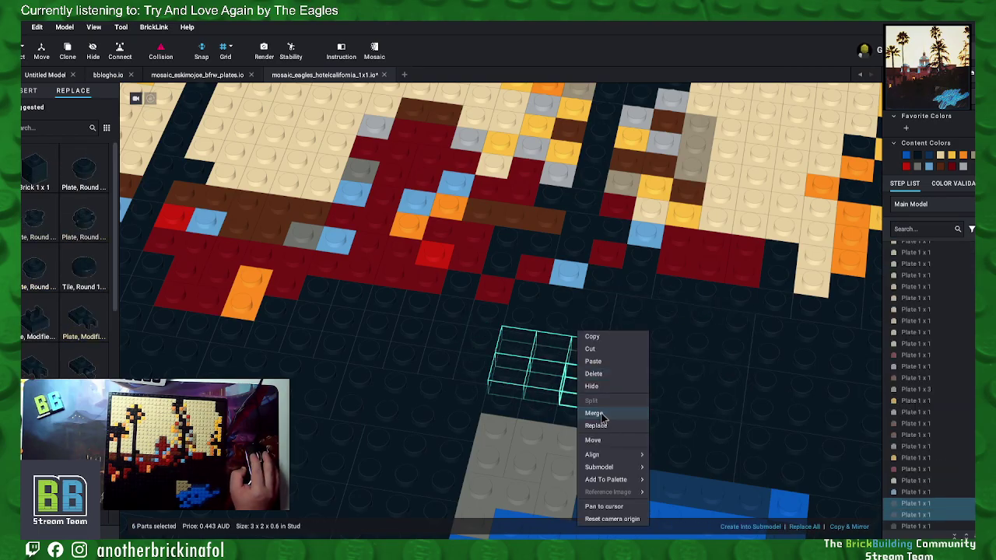
pyautogui.click(593, 412)
pyautogui.rightClick(576, 412)
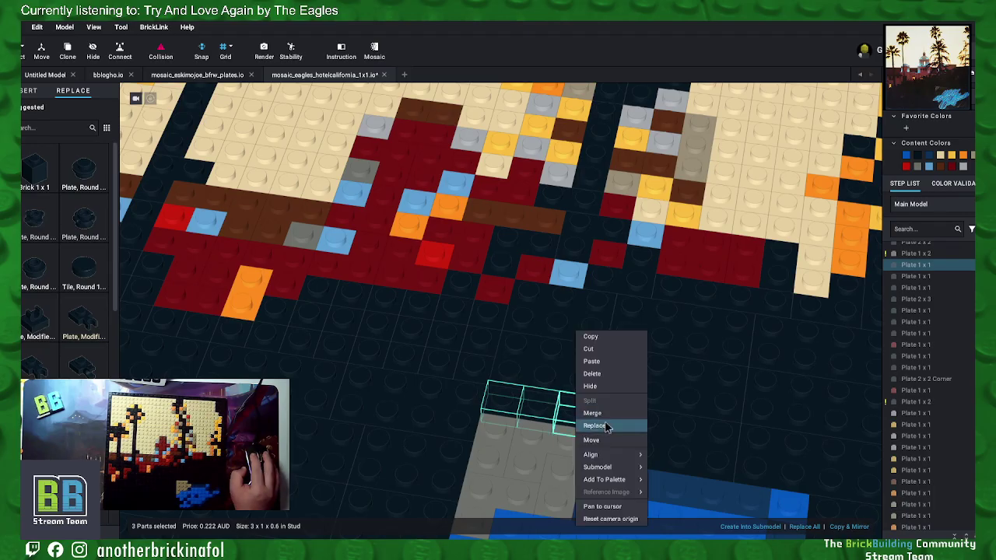
pyautogui.click(597, 412)
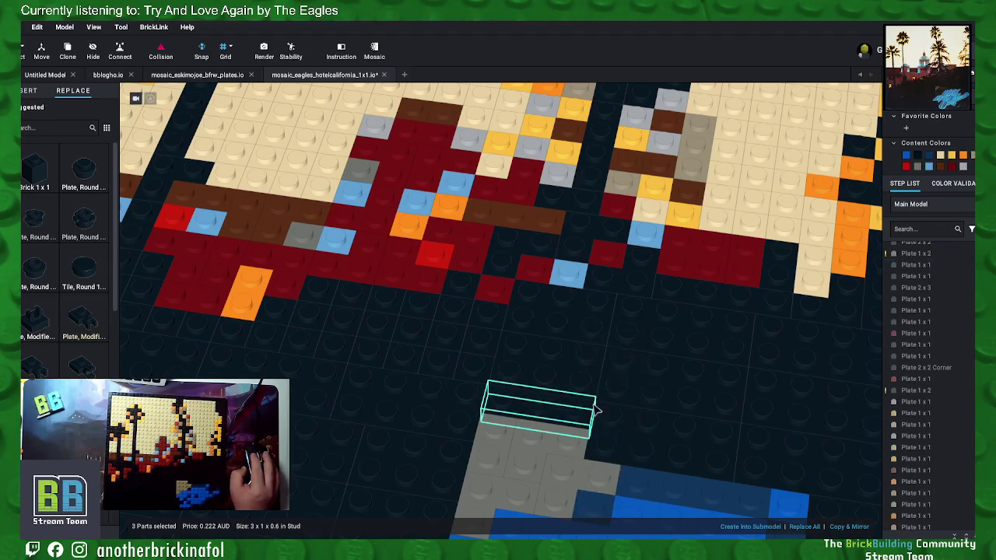
# Step: Merge the three black 1 x 1 plates to the left of and below the lone dark red plate into a 2 x 2 corner plate
pyautogui.click(496, 328)
pyautogui.keyDown('ctrl'); pyautogui.click(456, 312); pyautogui.keyUp('ctrl')
pyautogui.keyDown('ctrl'); pyautogui.click(464, 286); pyautogui.keyUp('ctrl')
pyautogui.rightClick(463, 284)
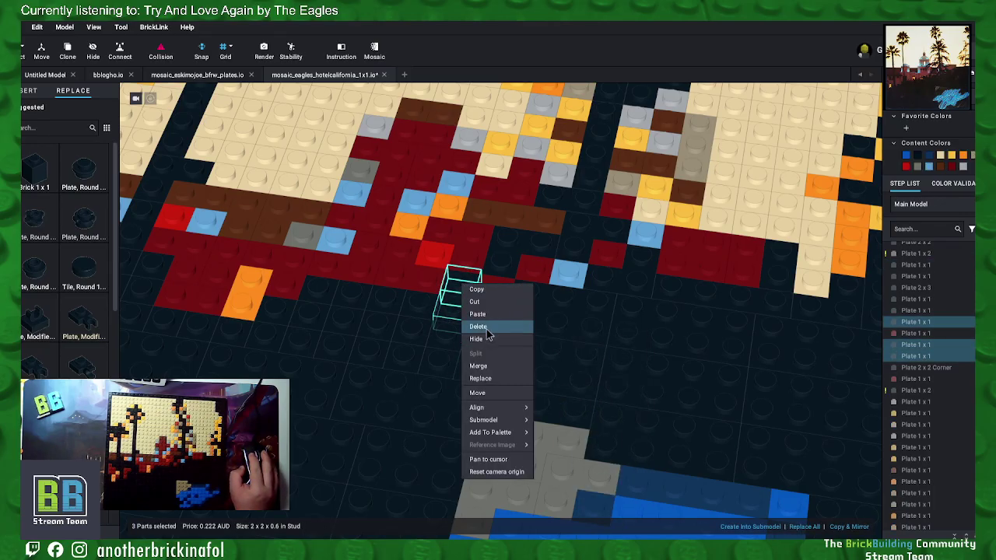
pyautogui.click(477, 365)
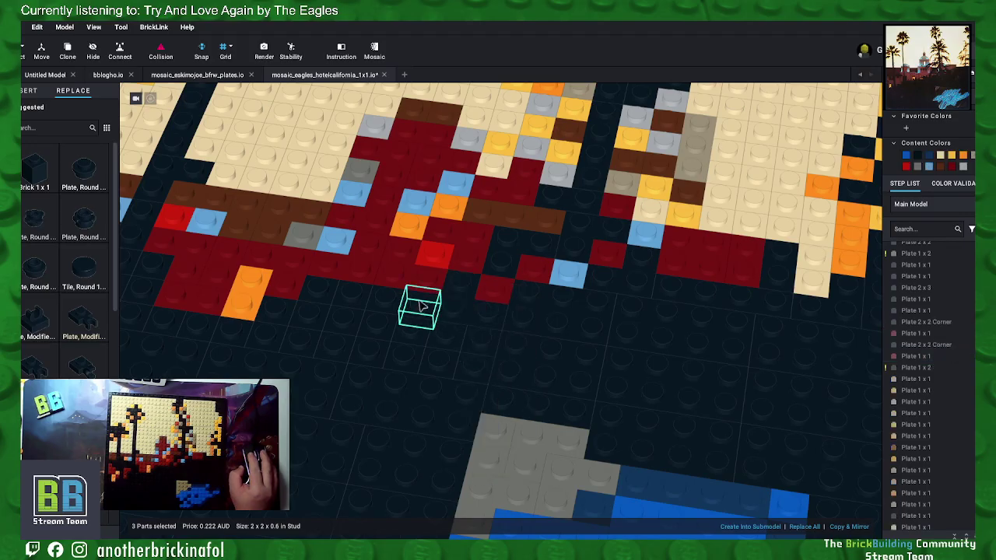
# Step: Merge the four black plates directly below the dark red band into a 1 x 4, and the eight beneath them into a 2 x 4
pyautogui.rightClick(329, 293)
pyautogui.click(342, 372)
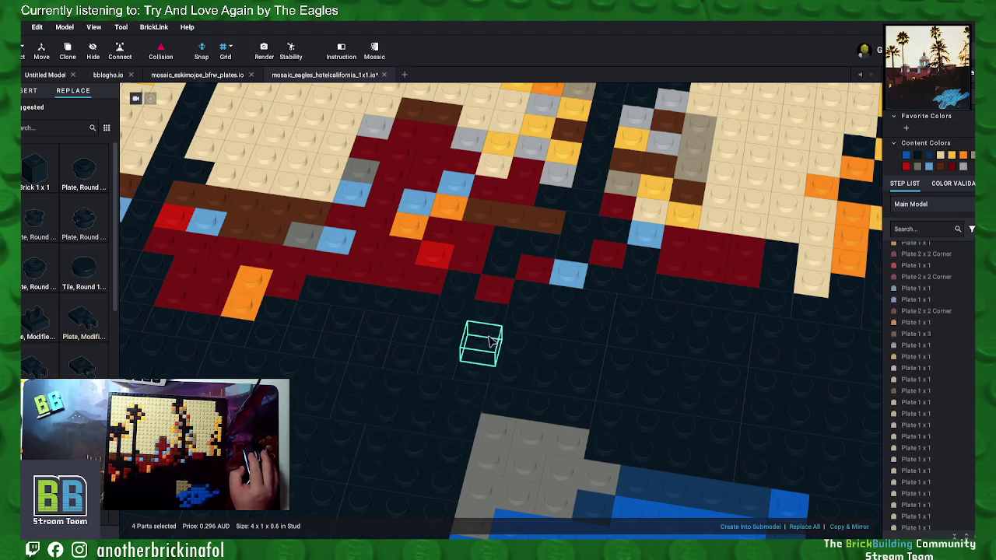
pyautogui.moveTo(489, 342)
pyautogui.mouseDown()
pyautogui.moveTo(362, 334)
pyautogui.moveTo(374, 366)
pyautogui.moveTo(461, 367)
pyautogui.mouseUp()
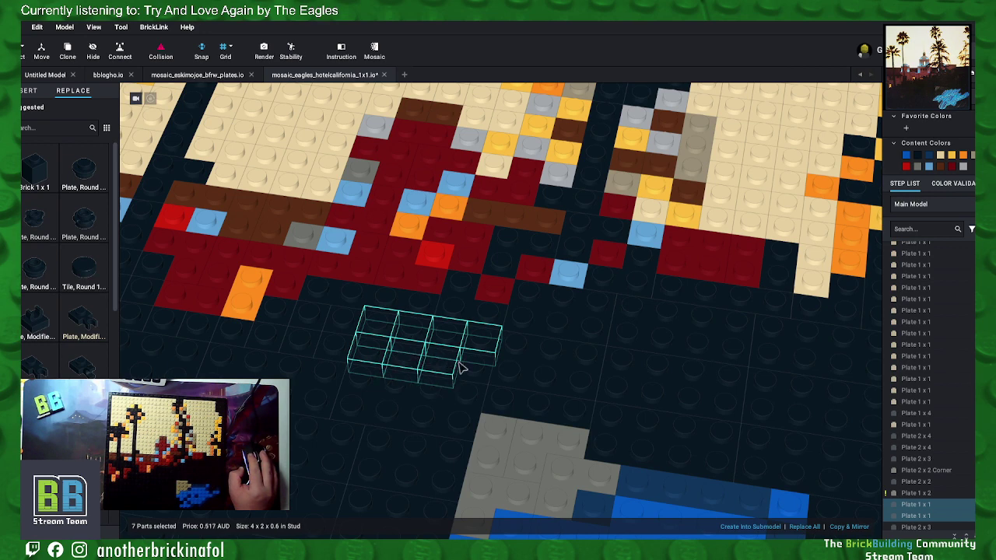
pyautogui.rightClick(476, 366)
pyautogui.click(484, 414)
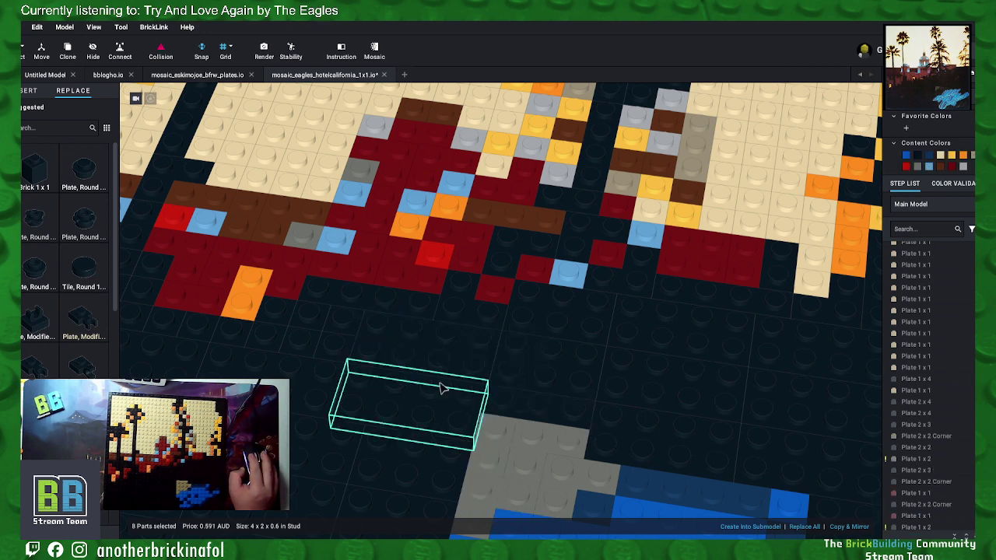
# Step: Merge the six black 1 x 1 plates to the lower right of the orange plate in the dark red band into a 2 x 3
pyautogui.click(338, 350)
pyautogui.keyDown('ctrl'); pyautogui.click(343, 320); pyautogui.keyUp('ctrl')
pyautogui.keyDown('ctrl'); pyautogui.click(311, 317); pyautogui.keyUp('ctrl')
pyautogui.moveTo(266, 340); pyautogui.dragTo(301, 339, button='right')
pyautogui.keyDown('ctrl'); pyautogui.click(290, 352); pyautogui.keyUp('ctrl')
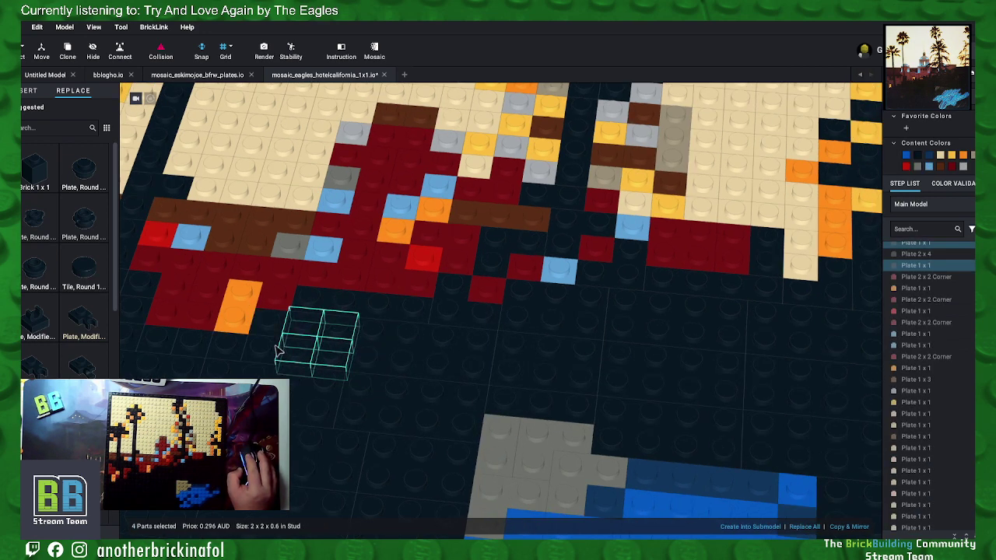
pyautogui.keyDown('ctrl'); pyautogui.click(262, 351); pyautogui.keyUp('ctrl')
pyautogui.keyDown('ctrl'); pyautogui.click(269, 325); pyautogui.keyUp('ctrl')
pyautogui.rightClick(271, 321)
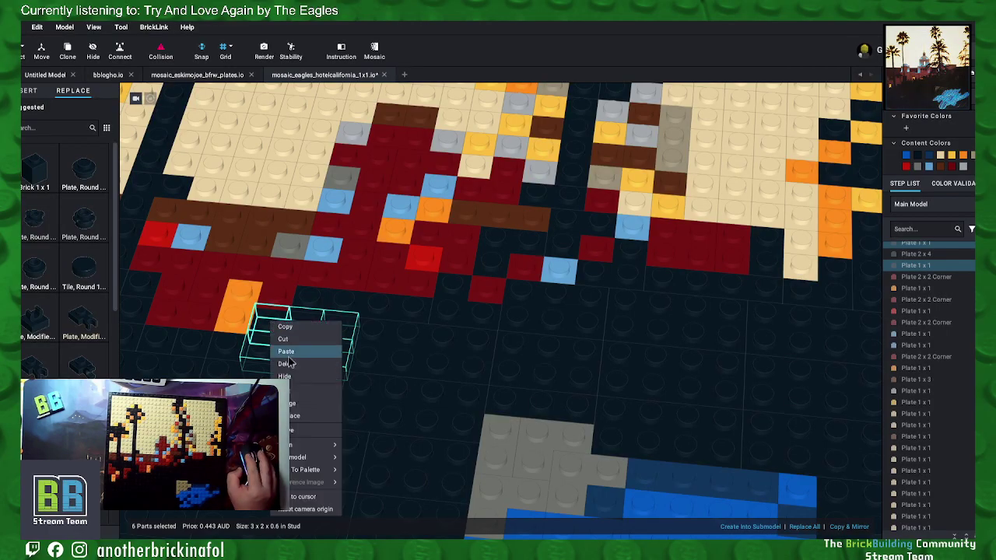
pyautogui.click(291, 405)
# Step: Merge the row of black 1 x 1 plates running left from beneath the orange plate into a 1 x 6
pyautogui.moveTo(238, 314); pyautogui.dragTo(446, 338, button='middle')
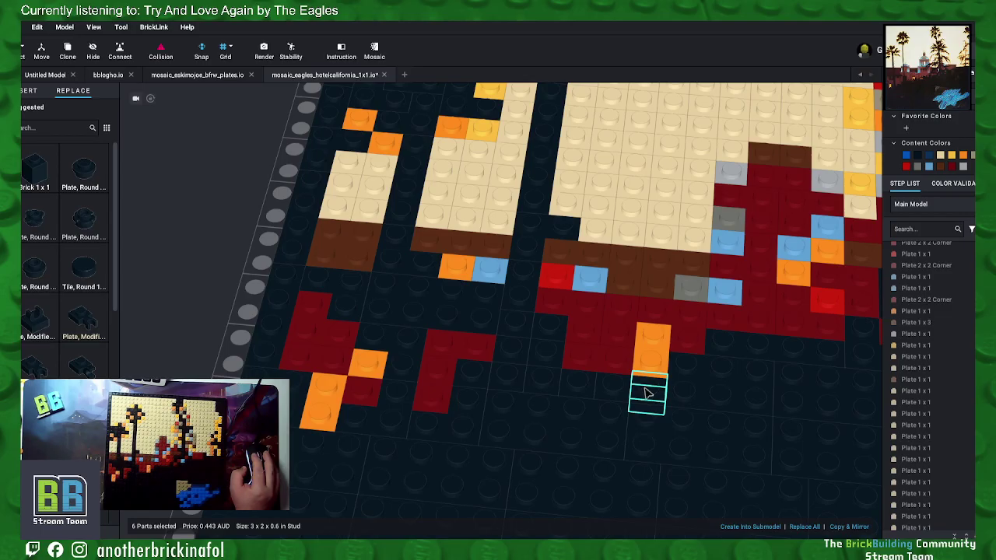
pyautogui.click(647, 393)
pyautogui.keyDown('ctrl'); pyautogui.click(613, 389); pyautogui.keyUp('ctrl')
pyautogui.keyDown('ctrl'); pyautogui.click(578, 387); pyautogui.keyUp('ctrl')
pyautogui.keyDown('ctrl'); pyautogui.click(543, 384); pyautogui.keyUp('ctrl')
pyautogui.keyDown('ctrl'); pyautogui.click(509, 382); pyautogui.keyUp('ctrl')
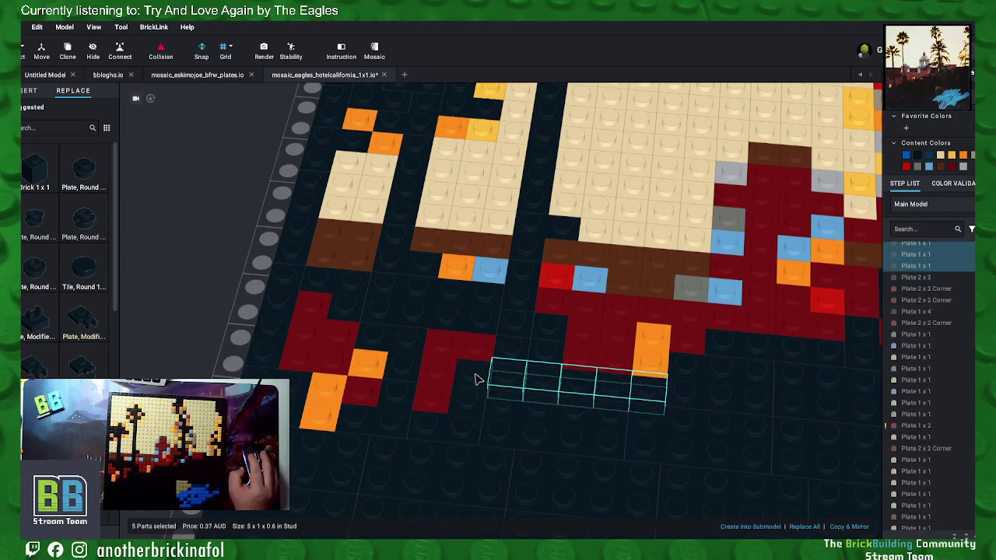
pyautogui.rightClick(502, 381)
pyautogui.click(523, 412)
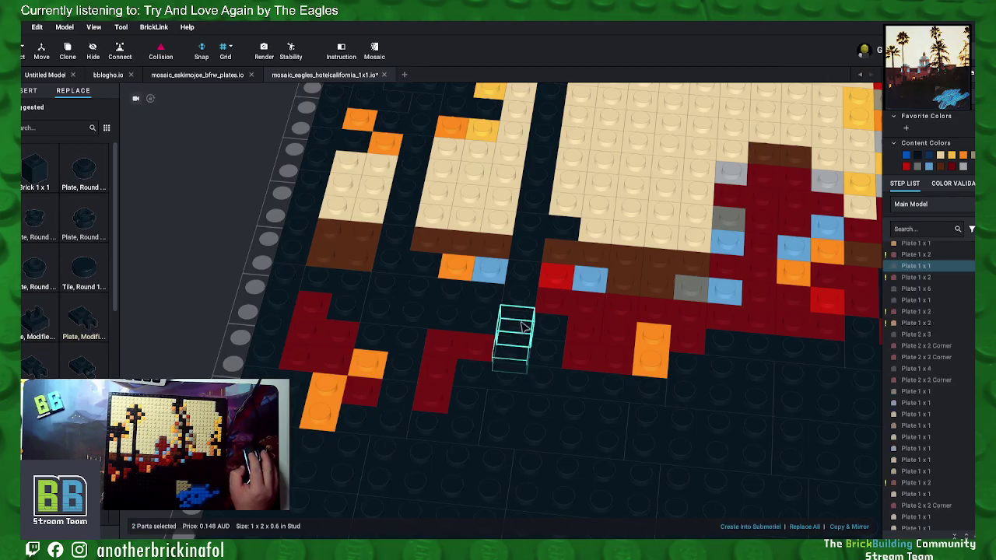
# Step: Merge the four black 1 x 1 plates in the gap between the two dark red areas into a 2 x 2 plate
pyautogui.keyDown('ctrl'); pyautogui.click(551, 329); pyautogui.keyUp('ctrl')
pyautogui.keyDown('ctrl'); pyautogui.click(551, 356); pyautogui.keyUp('ctrl')
pyautogui.rightClick(548, 350)
pyautogui.click(579, 413)
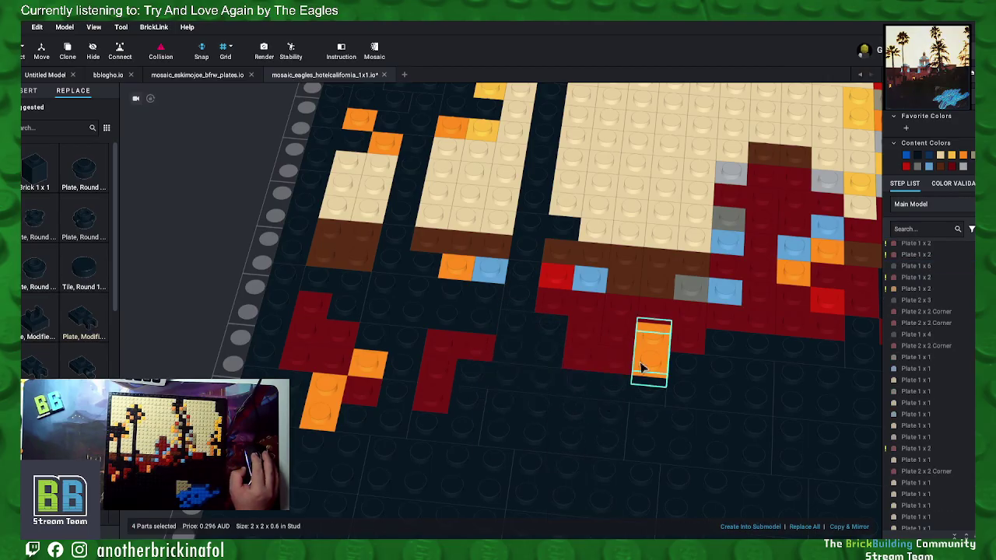
# Step: Examine the whole mosaic for remaining black 1 x 1 plates, from the blue lettering up to the palm trees
pyautogui.click(247, 231)
pyautogui.scroll(-4, 652, 314)
pyautogui.moveTo(745, 207)
pyautogui.mouseDown()
pyautogui.moveTo(687, 234)
pyautogui.moveTo(742, 242)
pyautogui.moveTo(754, 216)
pyautogui.moveTo(743, 208)
pyautogui.mouseUp()
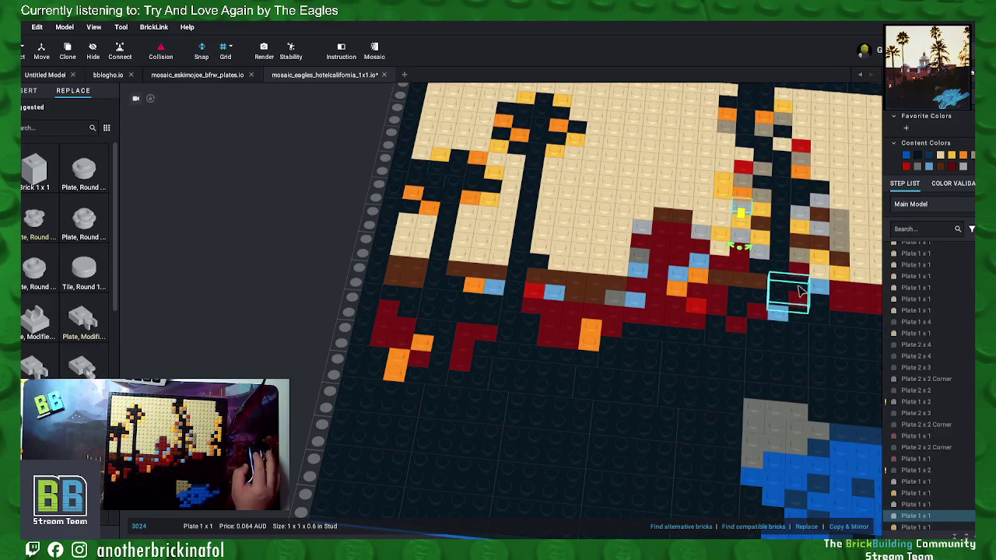
pyautogui.moveTo(799, 286); pyautogui.dragTo(464, 434, button='middle')
pyautogui.click(818, 254)
pyautogui.moveTo(730, 423); pyautogui.dragTo(805, 289, button='middle')
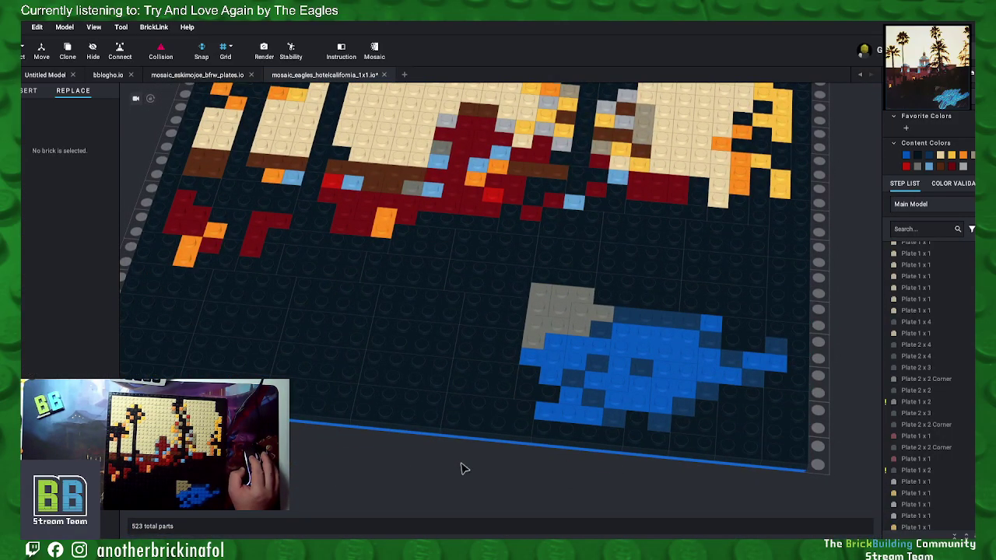
pyautogui.moveTo(465, 469); pyautogui.dragTo(477, 488, button='middle')
pyautogui.moveTo(440, 291); pyautogui.dragTo(483, 405, button='middle')
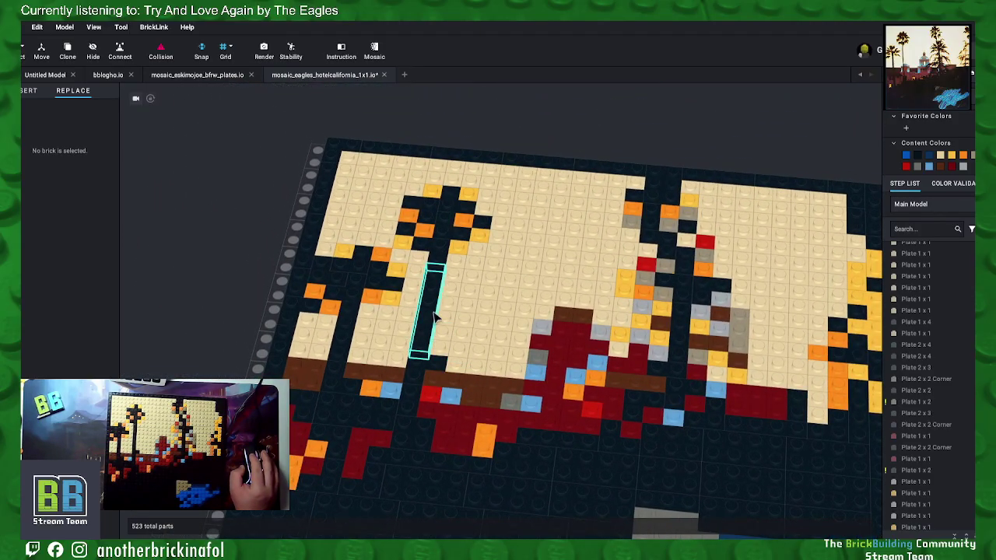
pyautogui.moveTo(436, 315); pyautogui.dragTo(448, 465)
pyautogui.click(231, 297)
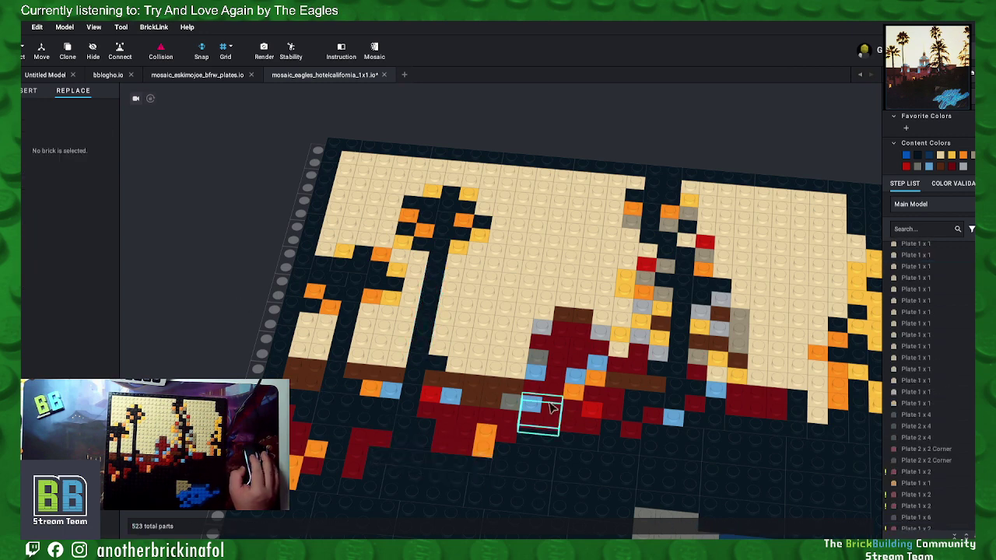
pyautogui.moveTo(629, 457); pyautogui.dragTo(643, 413, button='middle')
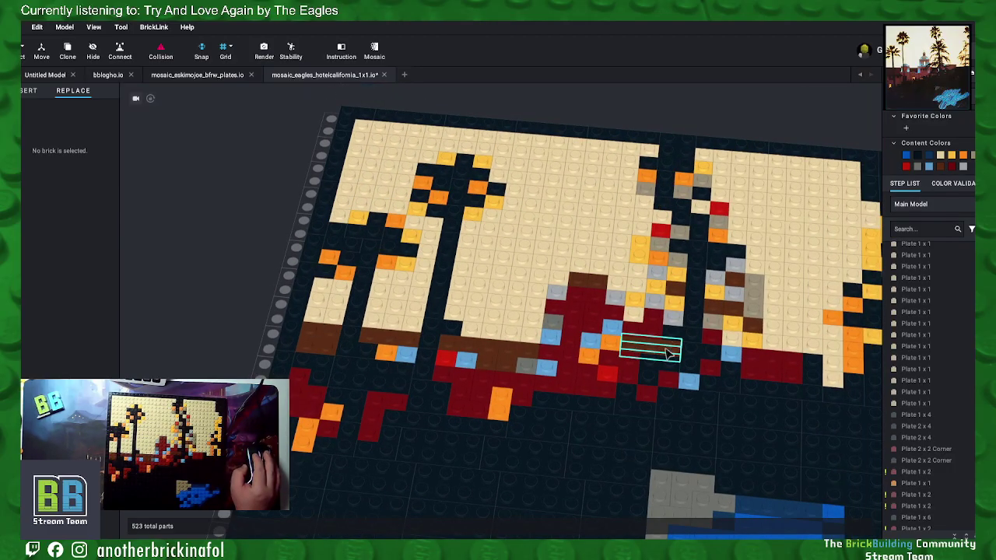
pyautogui.scroll(2, 596, 205)
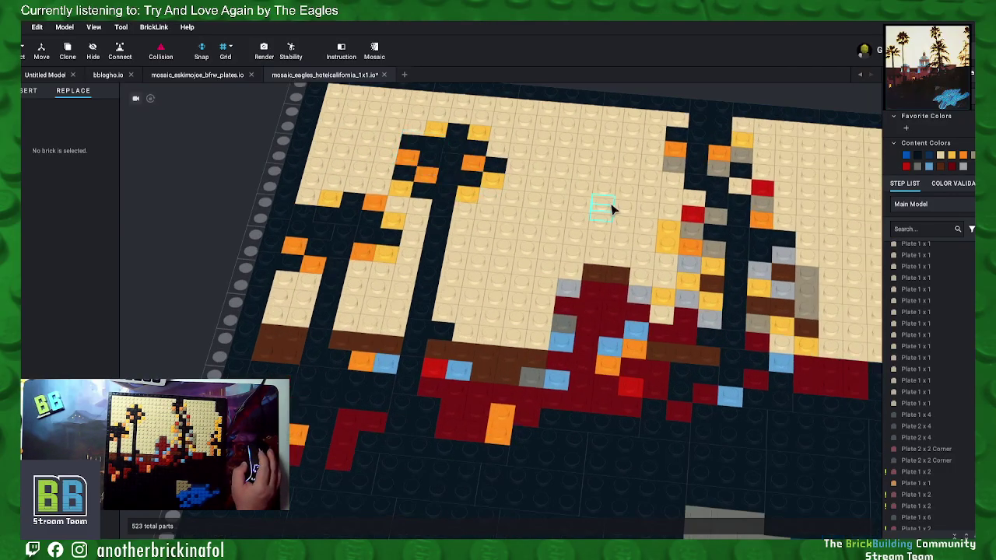
# Step: Merge the three stacked orange 1 x 1 plates near the mosaic's right edge into a 1 x 3 plate
pyautogui.scroll(3, 680, 249)
pyautogui.moveTo(662, 293); pyautogui.dragTo(544, 265, button='middle')
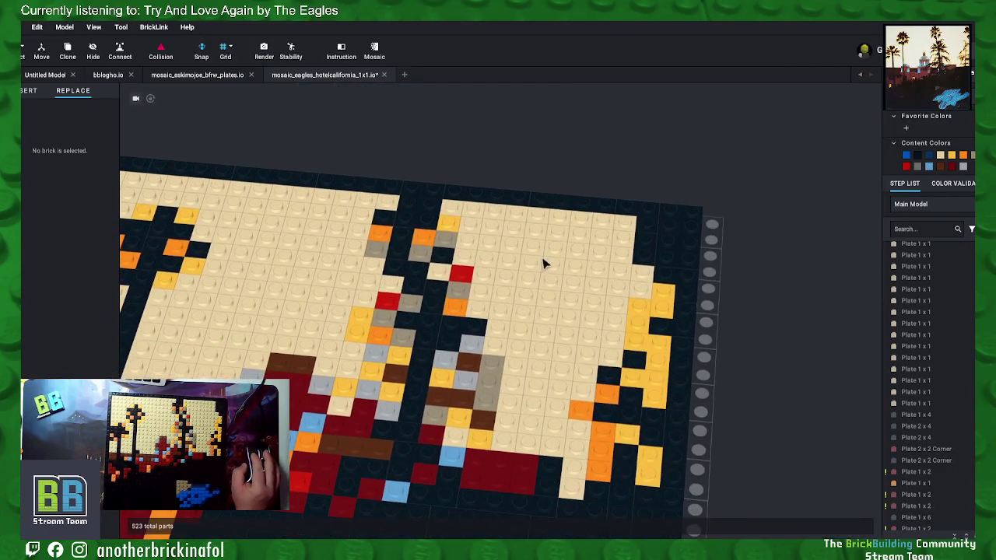
pyautogui.moveTo(635, 363); pyautogui.dragTo(779, 342, button='middle')
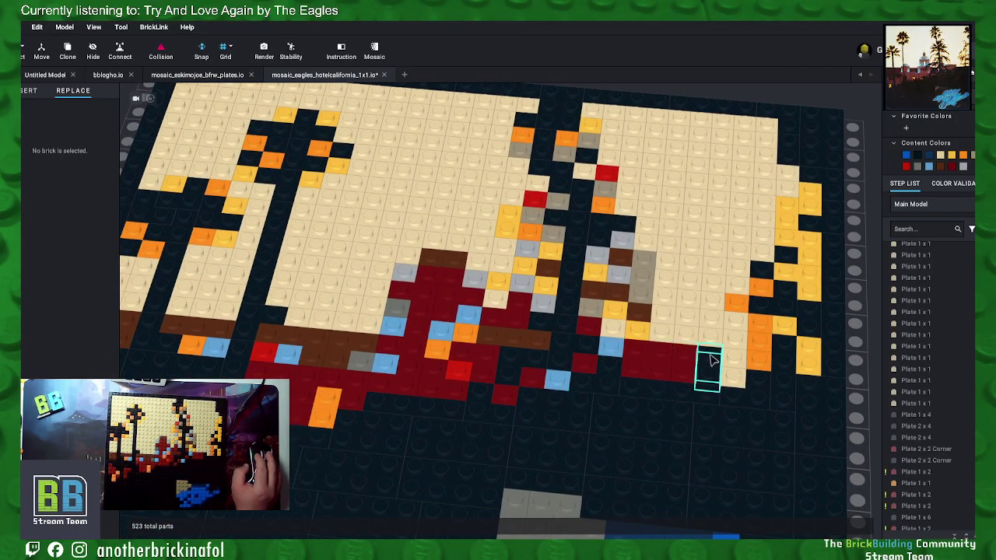
pyautogui.click(805, 290)
pyautogui.click(762, 344)
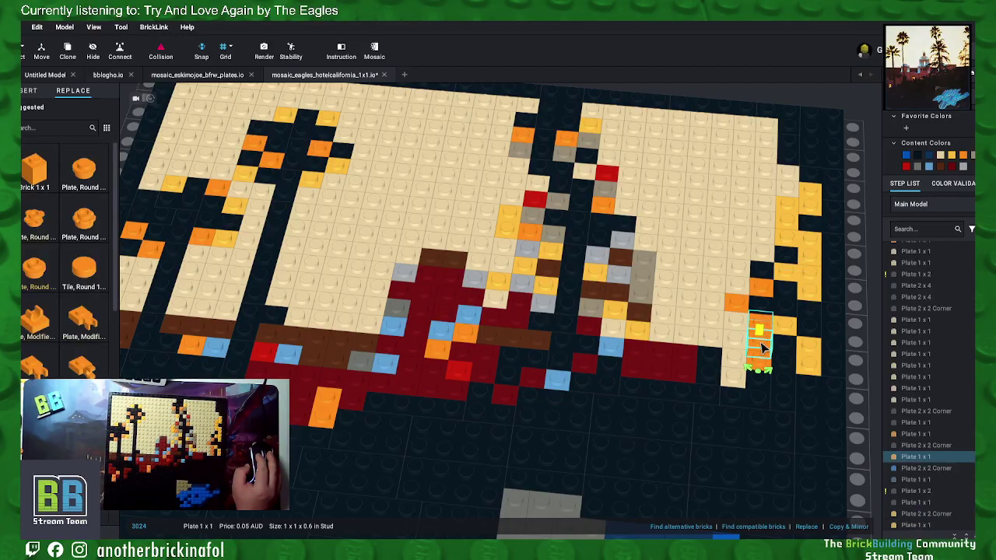
pyautogui.rightClick(759, 342)
pyautogui.click(784, 417)
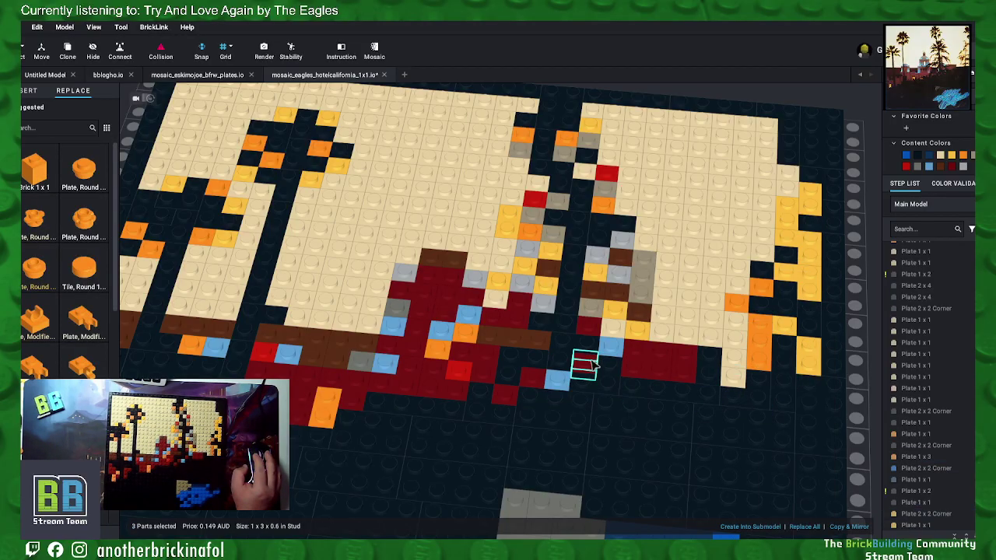
# Step: Merge the two brown 1 x 1 plates on top of the dark red roof into a 1 x 2 plate
pyautogui.moveTo(597, 369); pyautogui.dragTo(680, 435, button='middle')
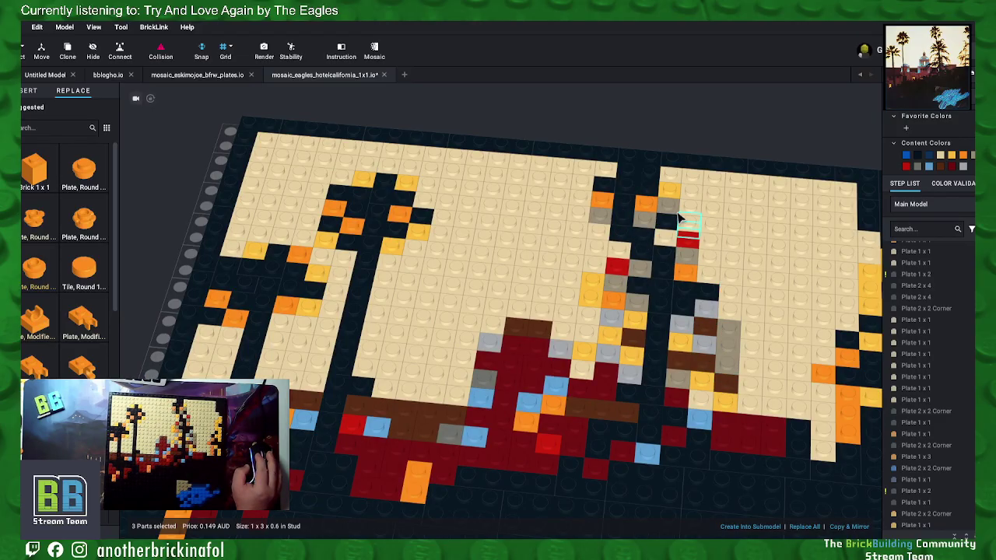
pyautogui.click(516, 331)
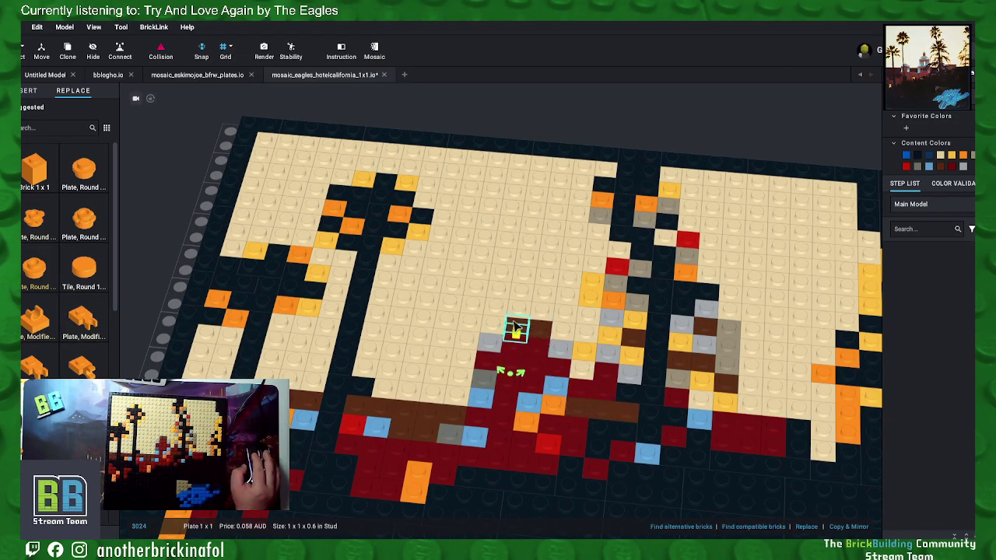
pyautogui.keyDown('ctrl'); pyautogui.click(539, 331); pyautogui.keyUp('ctrl')
pyautogui.rightClick(539, 331)
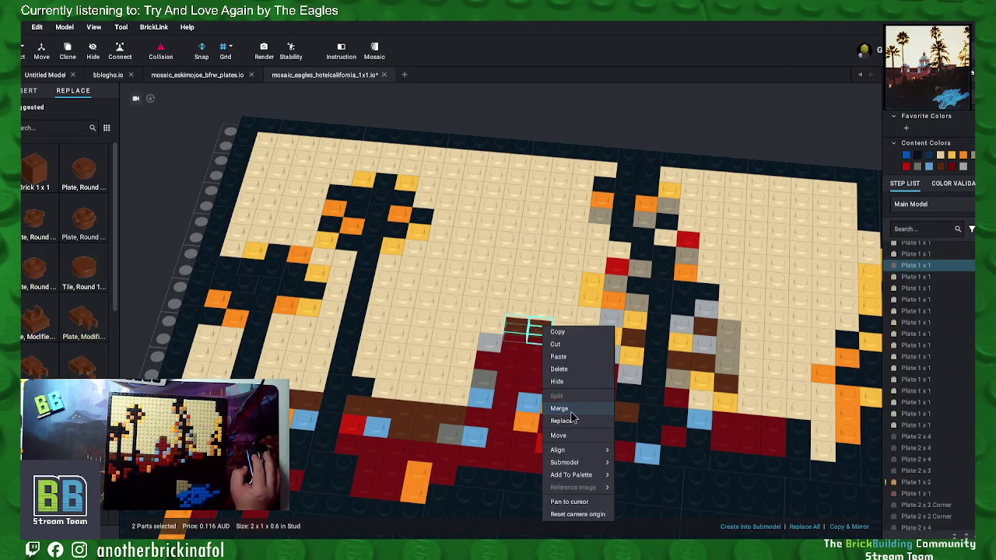
pyautogui.click(565, 410)
# Step: Merge the two adjacent brown 1 x 1 plates just right of the tall palm trunk into a 1 x 2 plate
pyautogui.click(676, 356)
pyautogui.keyDown('ctrl'); pyautogui.click(702, 363); pyautogui.keyUp('ctrl')
pyautogui.rightClick(706, 363)
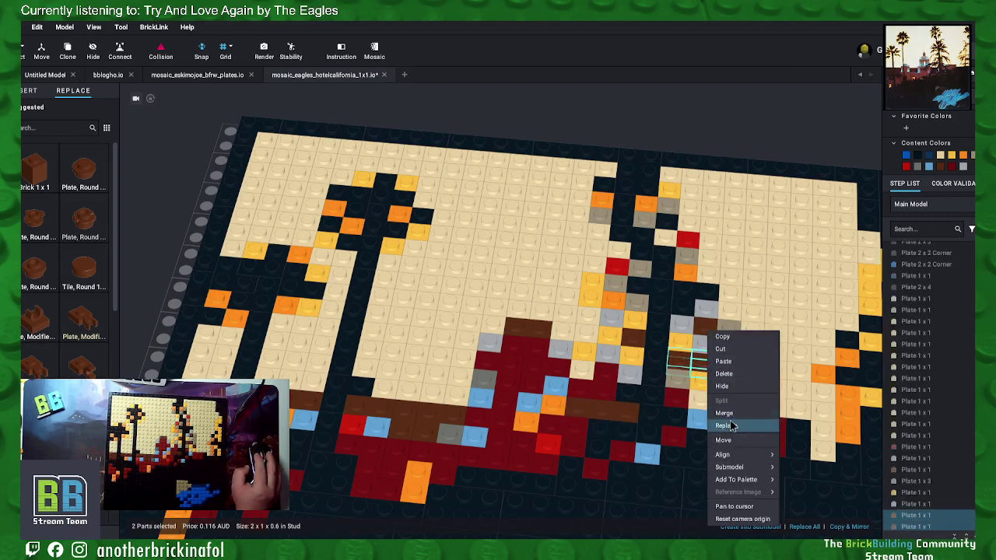
pyautogui.click(738, 414)
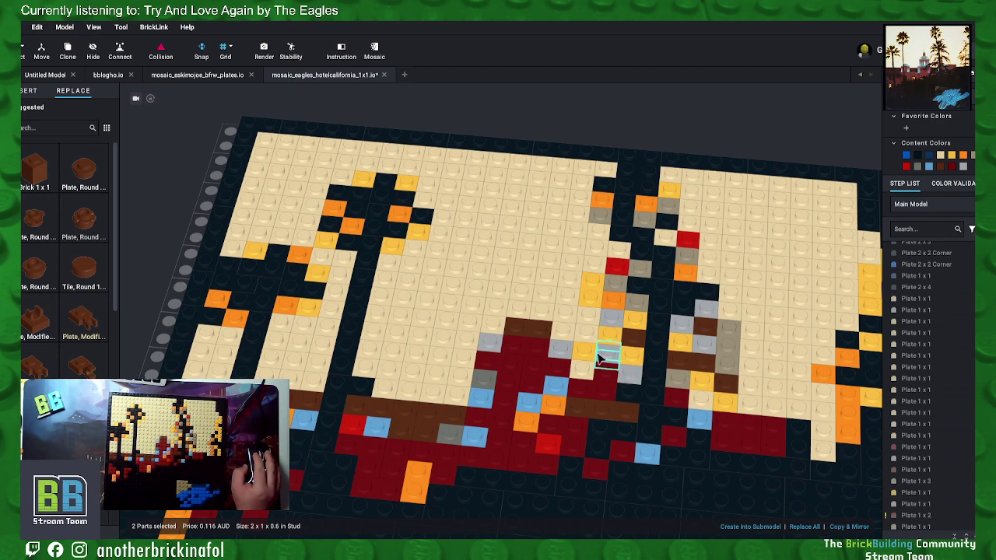
# Step: Merge the eight tan 1 x 1 plates directly above the right-hand dark red block into a 2 x 4 plate
pyautogui.moveTo(718, 427); pyautogui.dragTo(691, 314, button='middle')
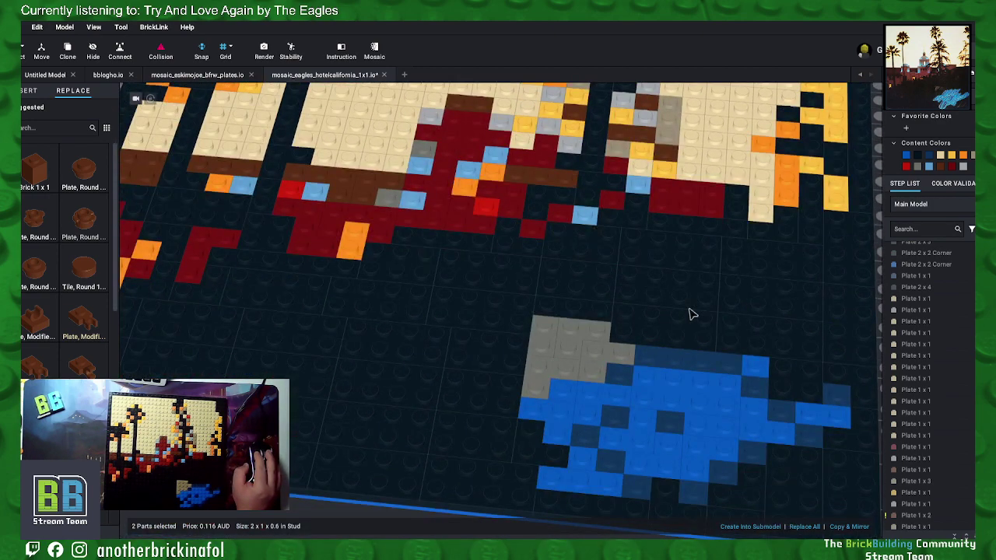
pyautogui.moveTo(711, 438); pyautogui.dragTo(682, 456, button='middle')
pyautogui.moveTo(624, 229); pyautogui.dragTo(623, 354, button='middle')
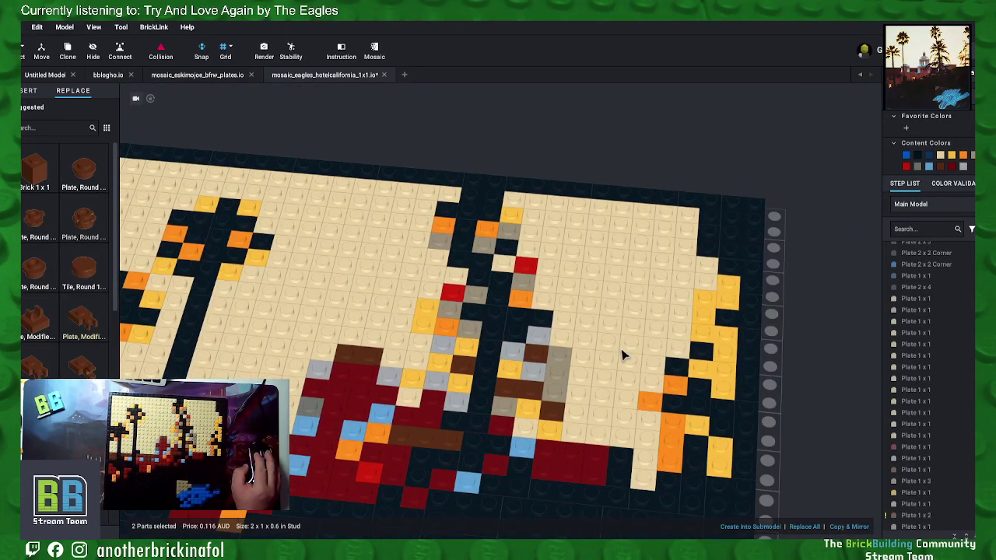
pyautogui.keyDown('ctrl'); pyautogui.click(589, 421); pyautogui.keyUp('ctrl')
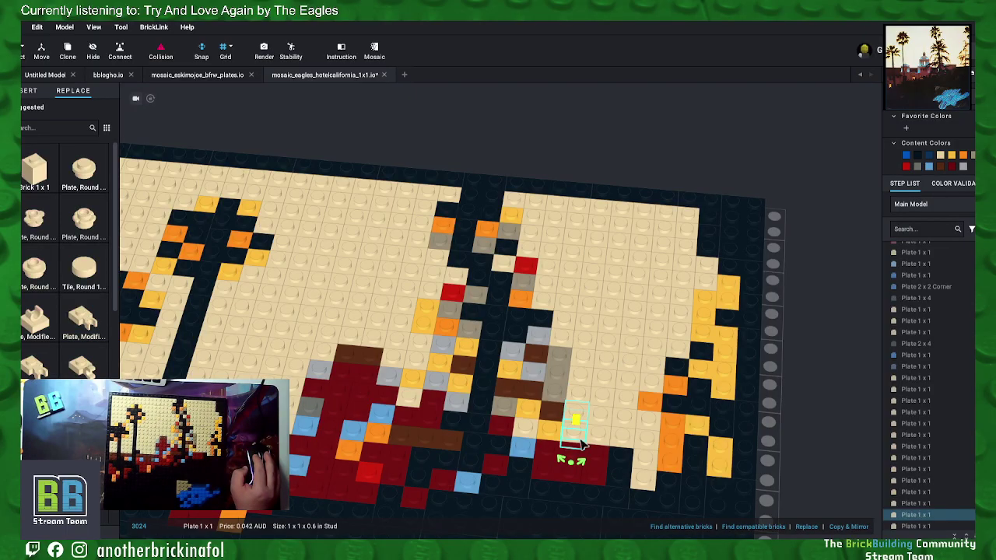
pyautogui.rightClick(650, 445)
pyautogui.click(666, 413)
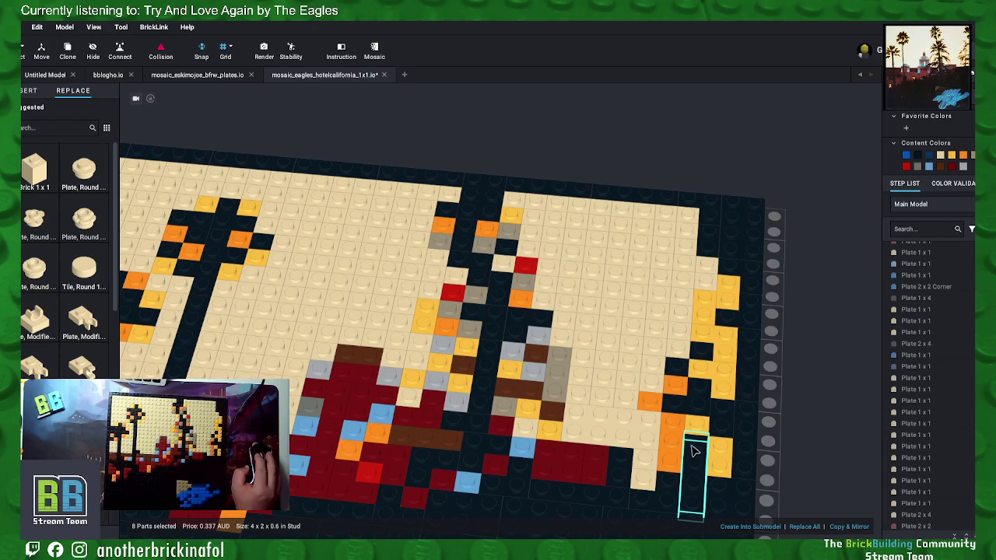
# Step: Merge the two tan 1 x 1 plates extending down beside the orange 1 x 3 plate into a 1 x 2
pyautogui.click(782, 381)
pyautogui.scroll(2, 628, 445)
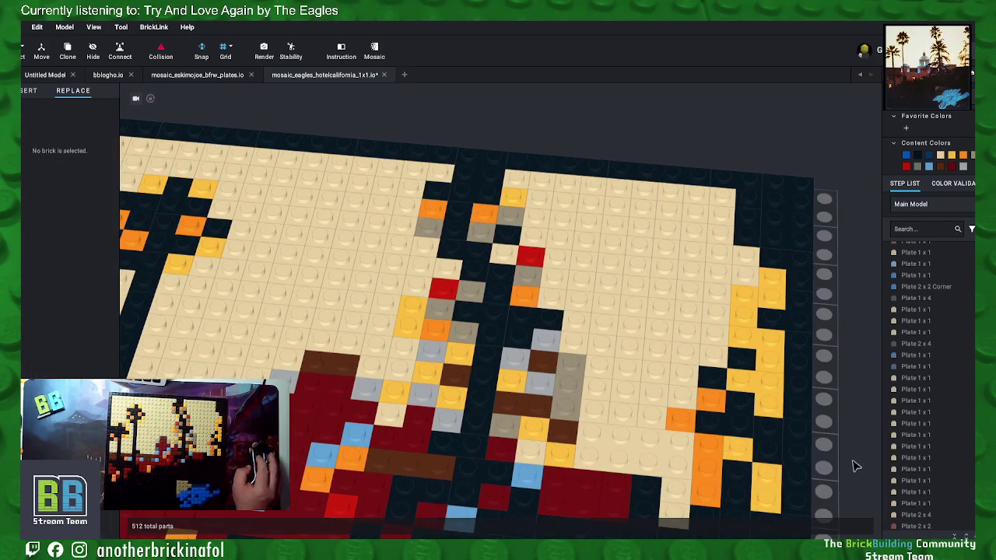
pyautogui.scroll(4, 856, 465)
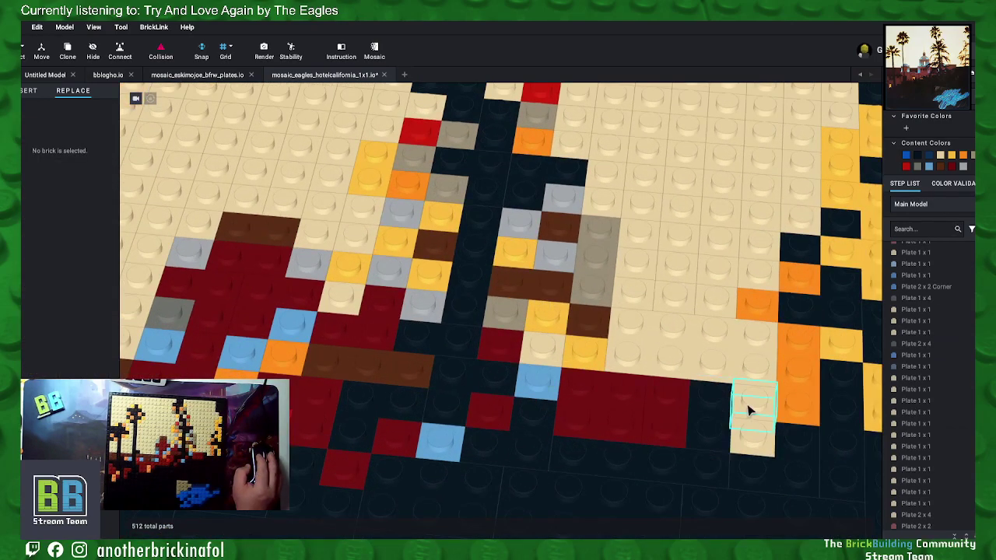
pyautogui.click(749, 410)
pyautogui.keyDown('shift'); pyautogui.click(753, 437); pyautogui.keyUp('shift')
pyautogui.rightClick(758, 437)
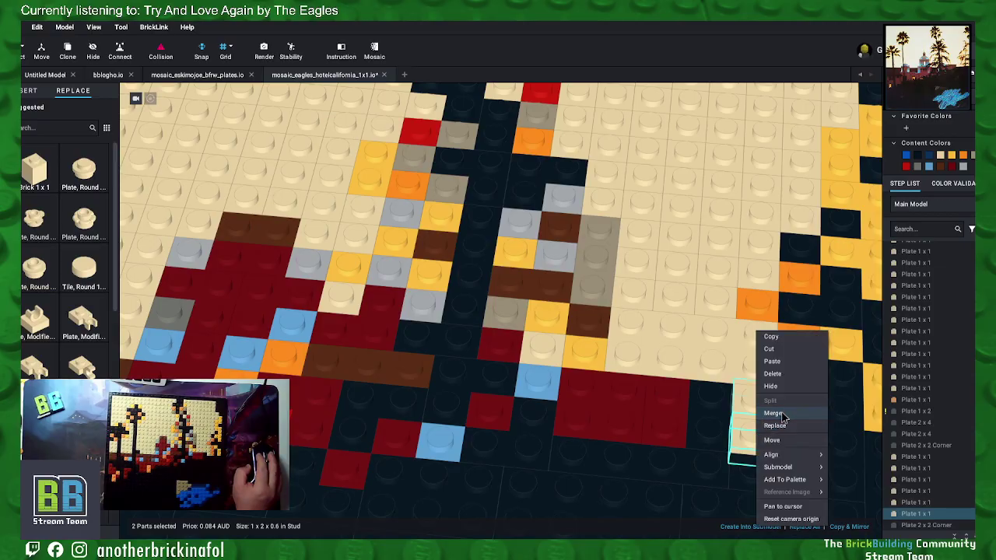
pyautogui.click(762, 411)
# Step: Merge the three tan 1 x 1 plates around the yellow plate at the tall palm's top into a 2 x 2 corner plate
pyautogui.moveTo(755, 273); pyautogui.dragTo(684, 365, button='middle')
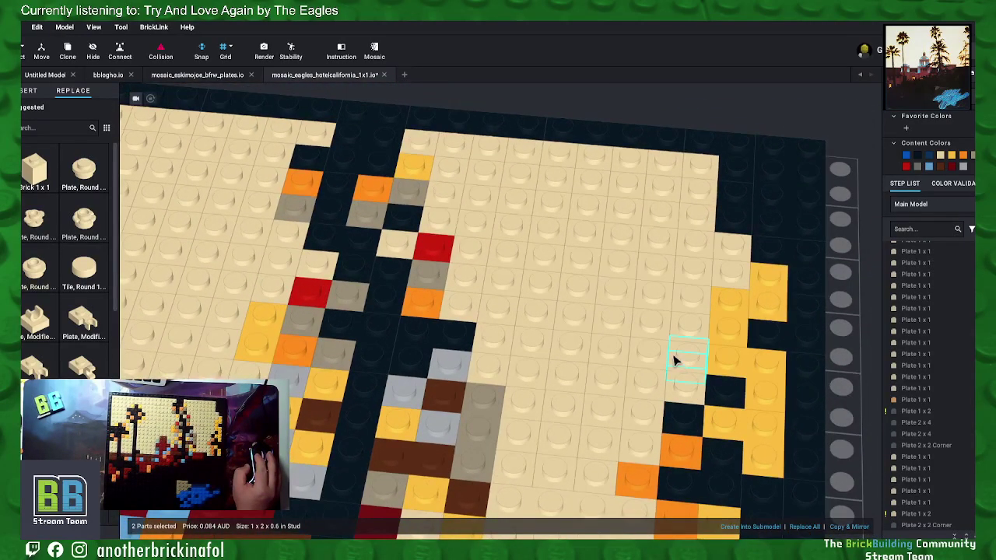
pyautogui.moveTo(452, 173); pyautogui.dragTo(424, 149)
pyautogui.rightClick(445, 153)
pyautogui.click(469, 233)
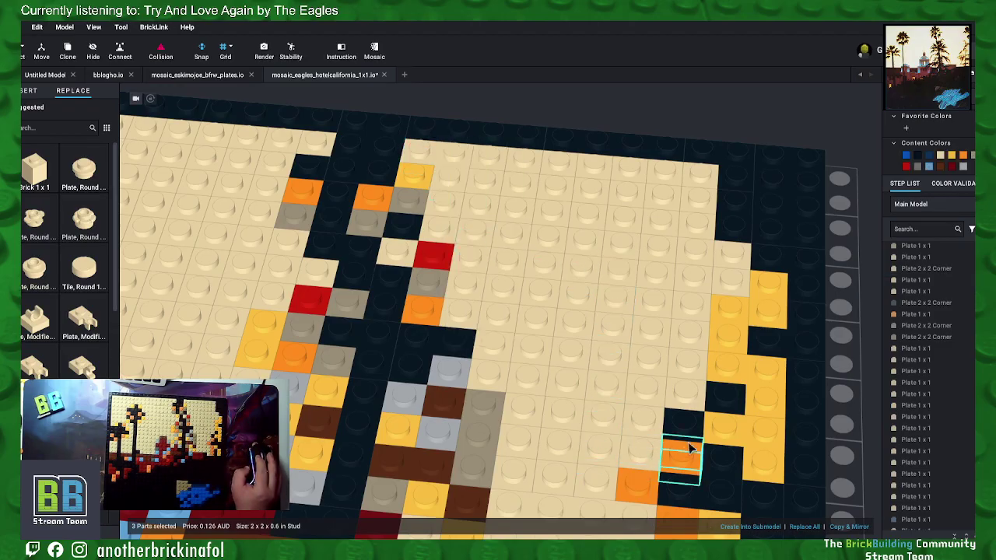
# Step: Merge the eight tan 1 x 1 plates immediately right of the dark tan column into a vertical 2 x 4 plate
pyautogui.moveTo(692, 451); pyautogui.dragTo(706, 418, button='middle')
pyautogui.click(529, 432)
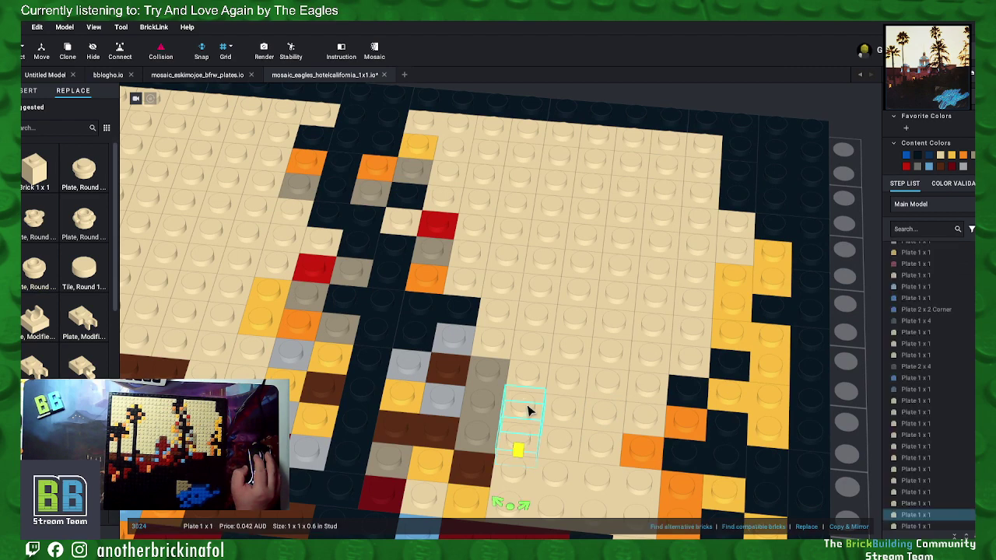
pyautogui.keyDown('ctrl'); pyautogui.click(547, 289); pyautogui.keyUp('ctrl')
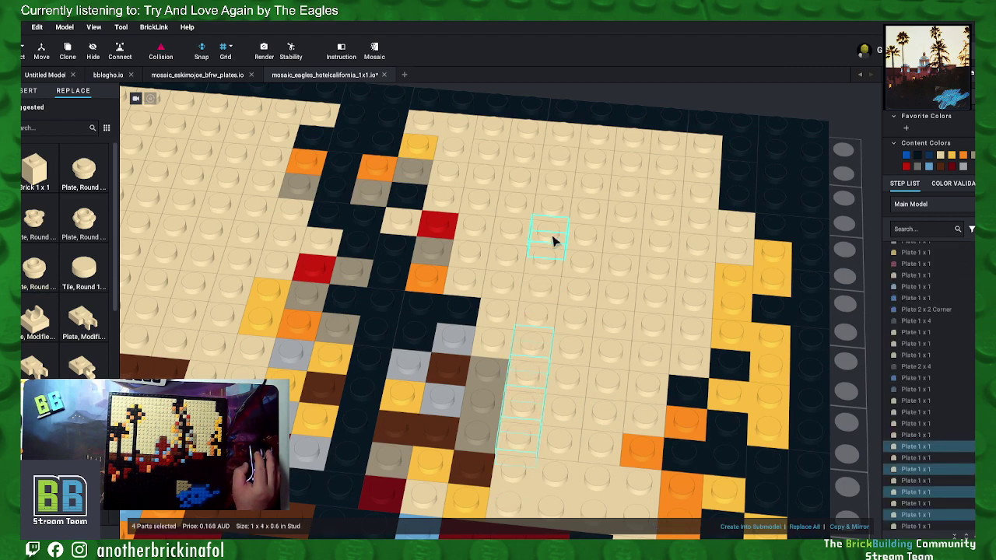
pyautogui.keyDown('ctrl'); pyautogui.click(568, 350); pyautogui.keyUp('ctrl')
pyautogui.keyDown('ctrl'); pyautogui.click(571, 386); pyautogui.keyUp('ctrl')
pyautogui.keyDown('ctrl'); pyautogui.click(563, 410); pyautogui.keyUp('ctrl')
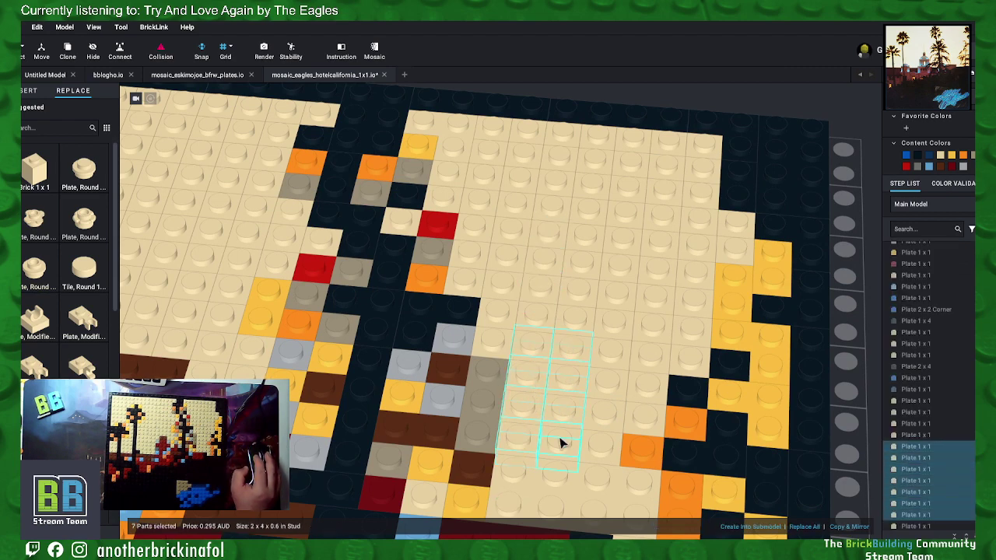
pyautogui.keyDown('ctrl'); pyautogui.click(561, 443); pyautogui.keyUp('ctrl')
pyautogui.rightClick(561, 444)
pyautogui.click(604, 413)
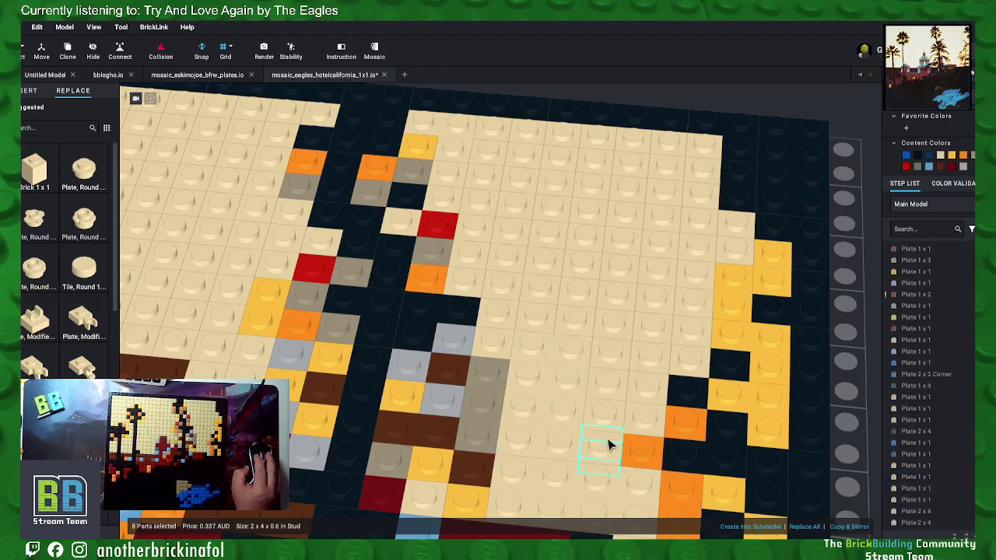
# Step: Merge the tan 1 x 1 plates wrapping the single orange plate and the black plate above it into two 2 x 2 corner plates
pyautogui.rightClick(646, 426)
pyautogui.click(662, 413)
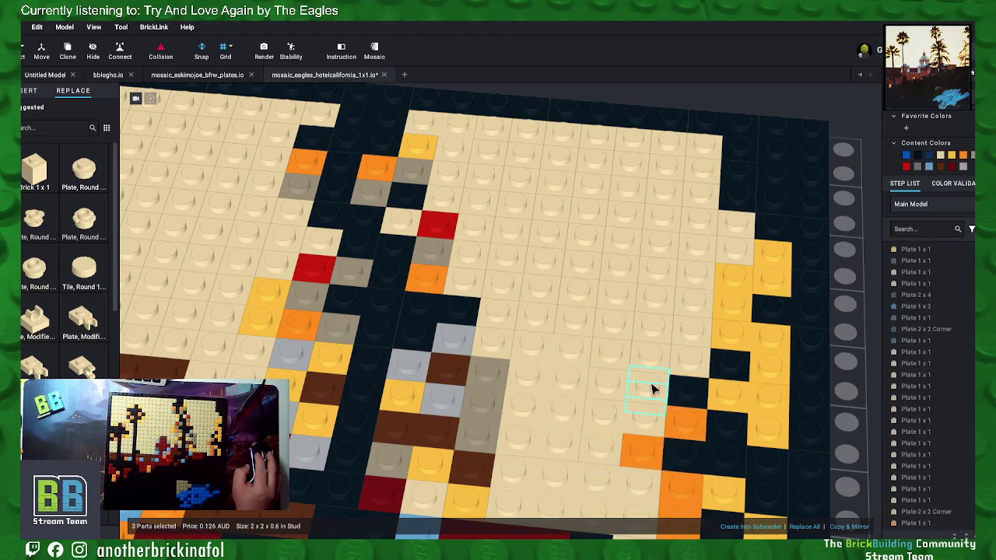
pyautogui.rightClick(691, 359)
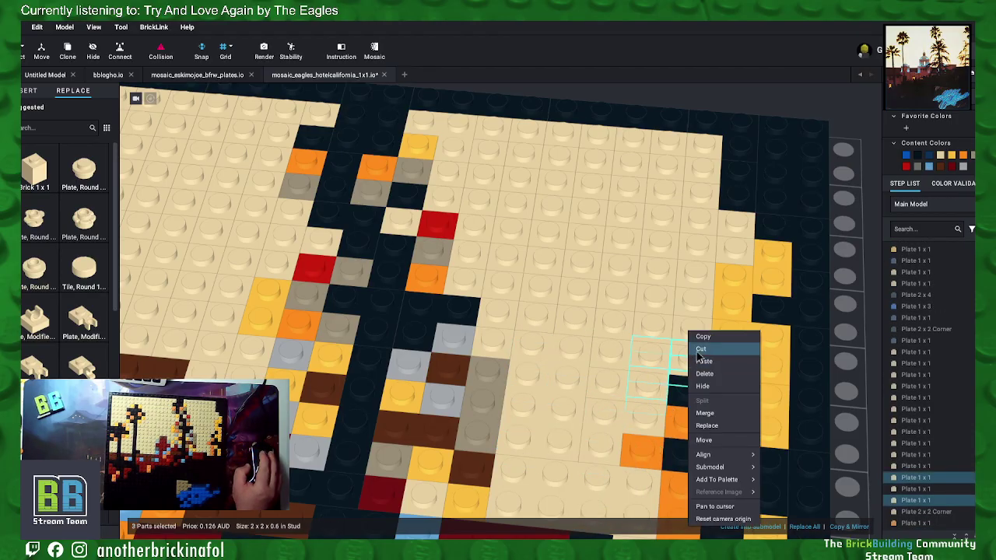
pyautogui.click(711, 413)
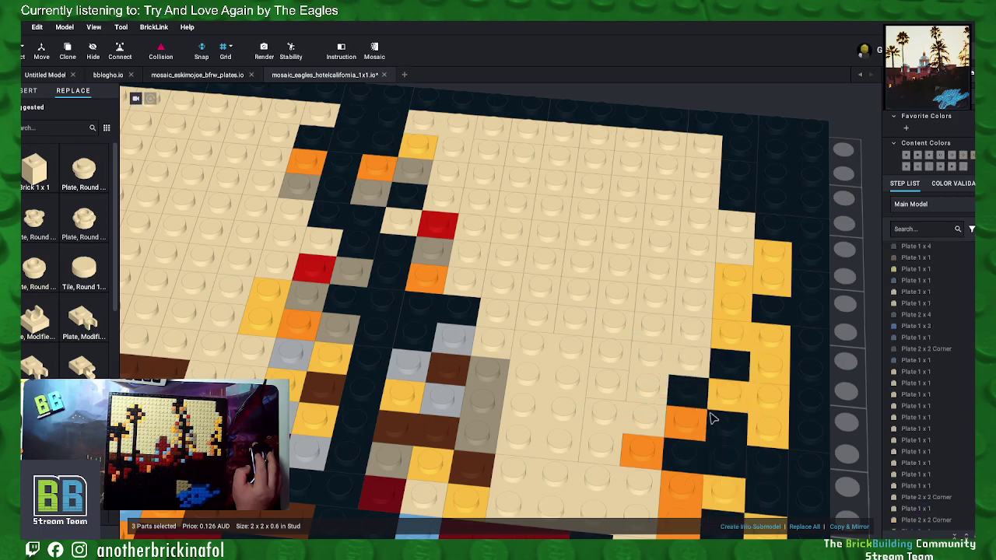
# Step: Merge two tan 1 x 1 plates beside the new corner plates into a 1 x 2, and three above the dark tan column into a 2 x 2 corner
pyautogui.rightClick(619, 361)
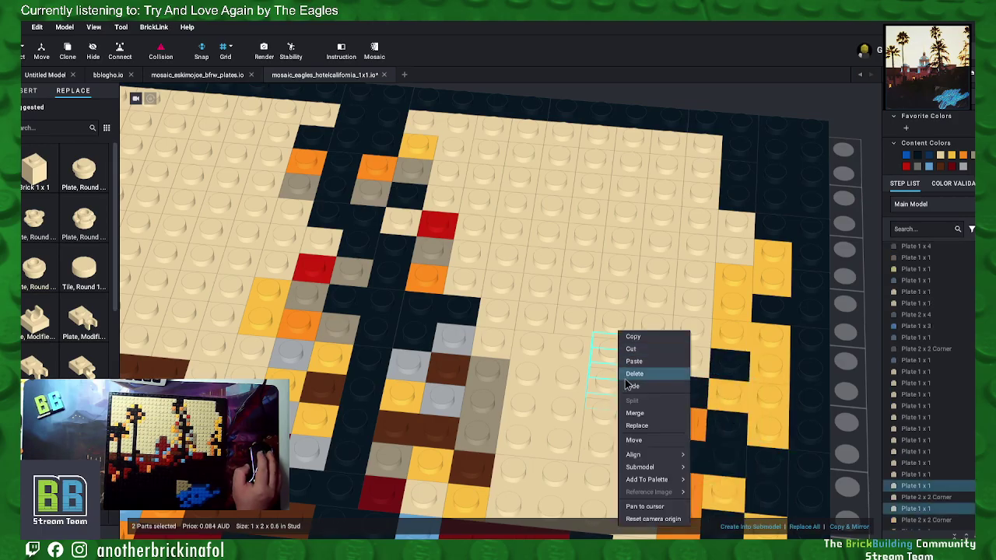
pyautogui.click(643, 417)
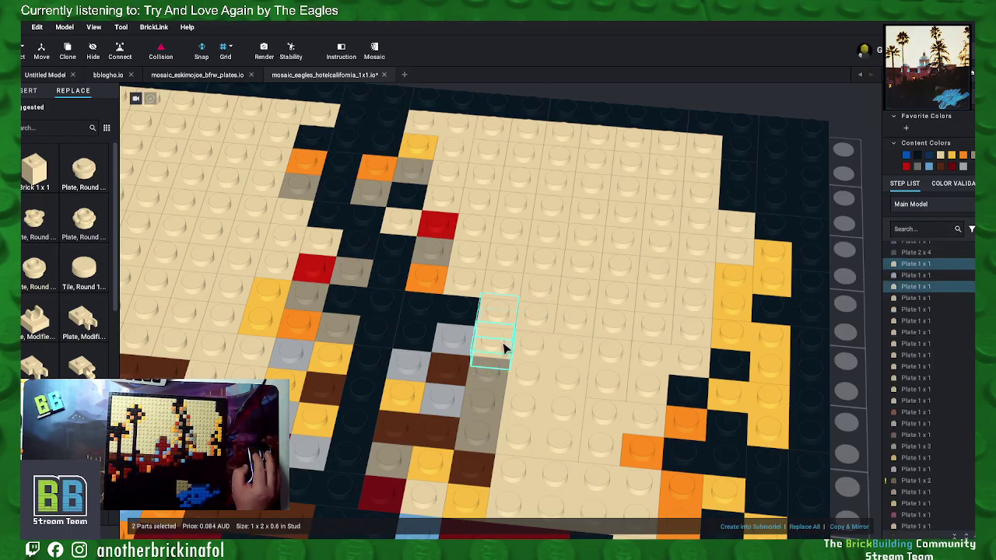
pyautogui.rightClick(536, 325)
pyautogui.click(564, 379)
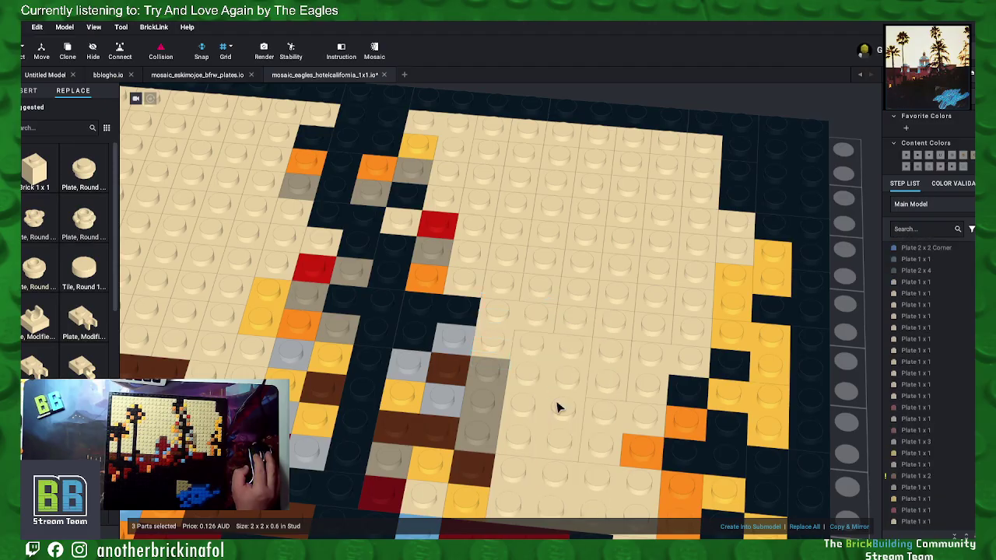
# Step: Merge the six tan 1 x 1 plates left of the yellow foliage at the right edge into a vertical 2 x 3 plate
pyautogui.moveTo(634, 291); pyautogui.dragTo(606, 333, button='middle')
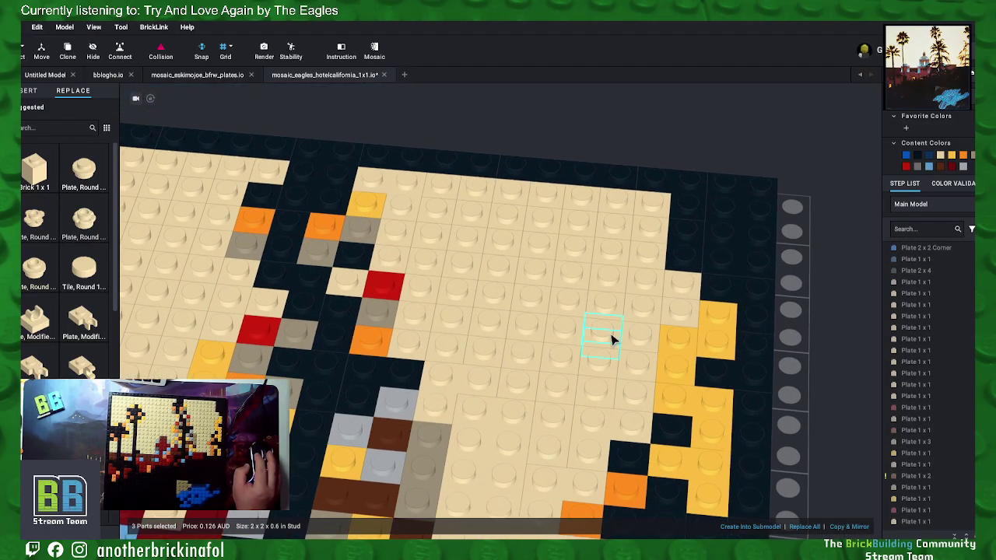
pyautogui.keyDown('ctrl'); pyautogui.click(601, 393); pyautogui.keyUp('ctrl')
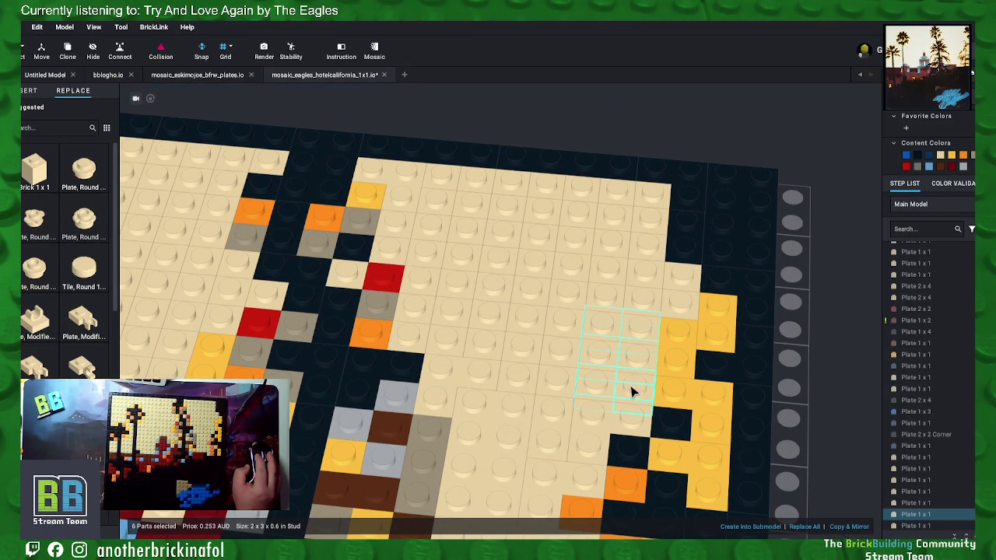
pyautogui.rightClick(631, 391)
pyautogui.click(661, 411)
# Step: Merge the six tan 1 x 1 plates directly above the yellow foliage into a horizontal 2 x 3 plate
pyautogui.click(644, 280)
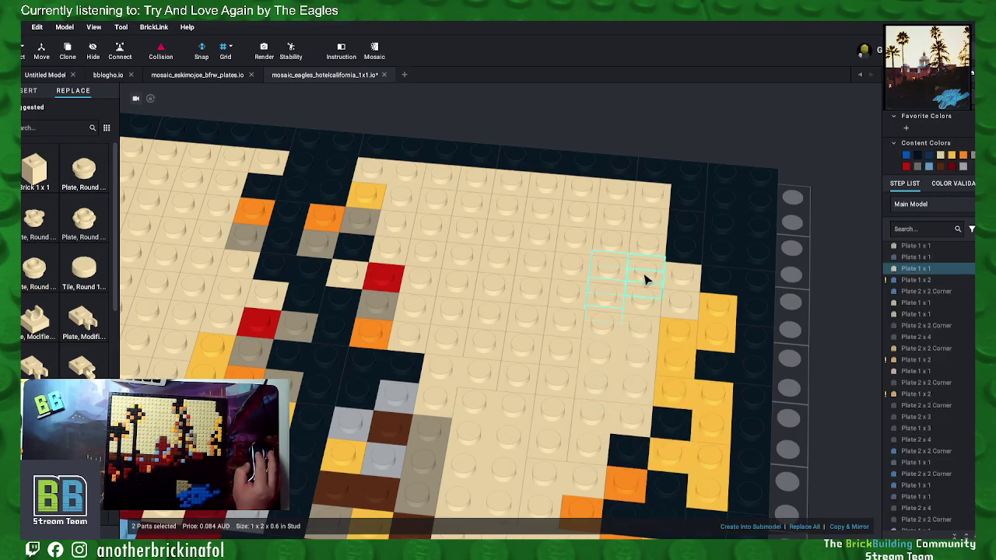
pyautogui.moveTo(644, 280); pyautogui.dragTo(652, 303, button='right')
pyautogui.keyDown('ctrl'); pyautogui.click(689, 277); pyautogui.keyUp('ctrl')
pyautogui.keyDown('ctrl'); pyautogui.click(678, 299); pyautogui.keyUp('ctrl')
pyautogui.keyDown('ctrl'); pyautogui.click(659, 299); pyautogui.keyUp('ctrl')
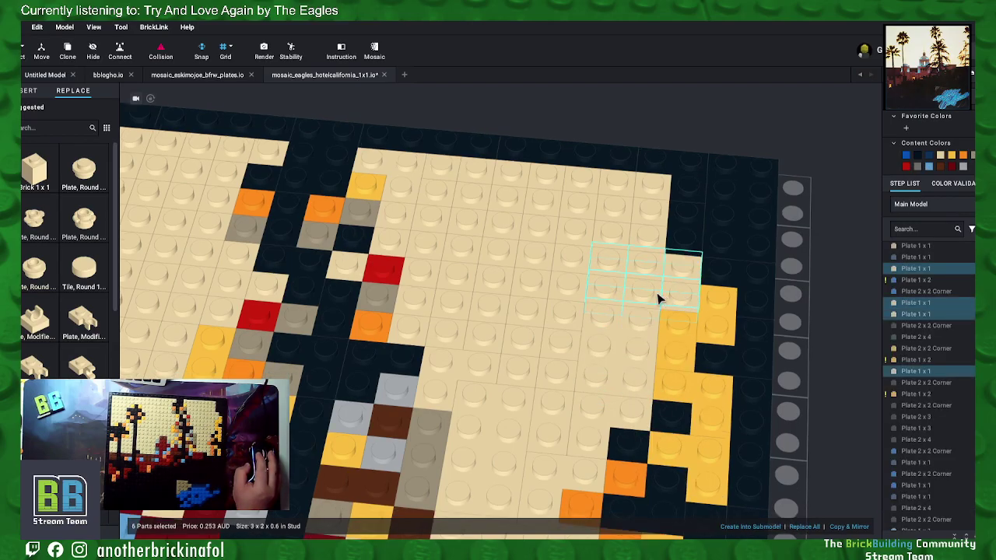
pyautogui.rightClick(681, 292)
pyautogui.click(685, 369)
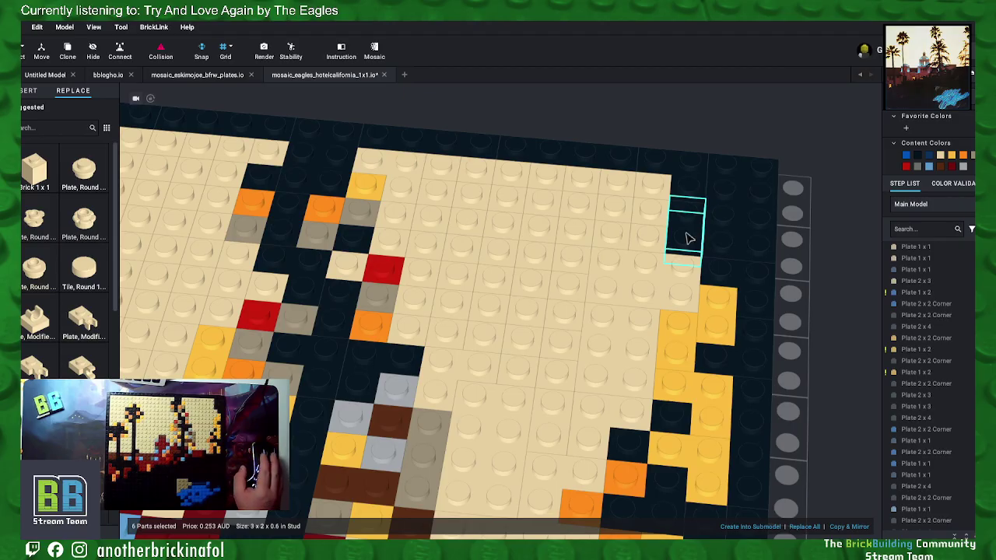
# Step: Merge the six tan 1 x 1 plates in the sky's upper right corner into a vertical 2 x 3 plate
pyautogui.click(644, 195)
pyautogui.keyDown('shift'); pyautogui.click(630, 209); pyautogui.keyUp('shift')
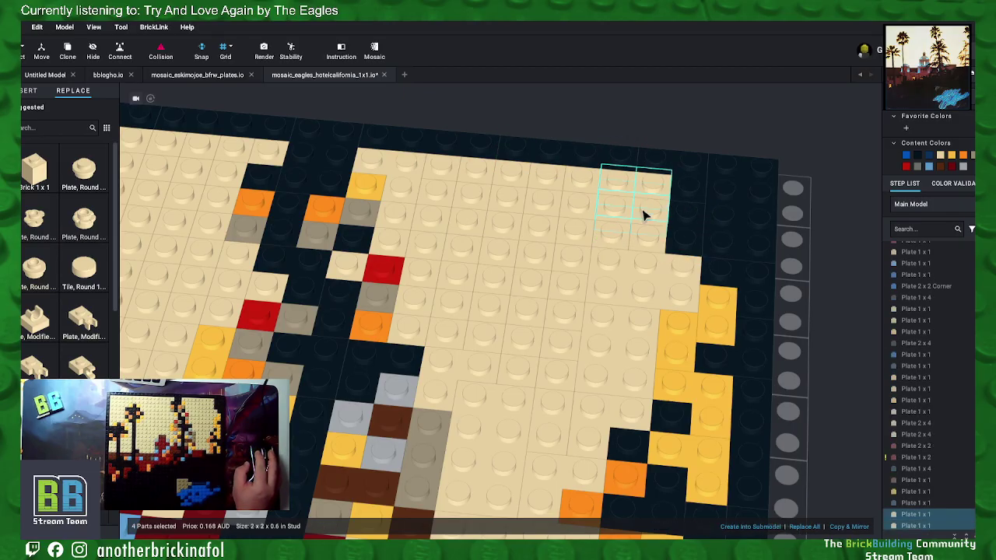
pyautogui.rightClick(642, 233)
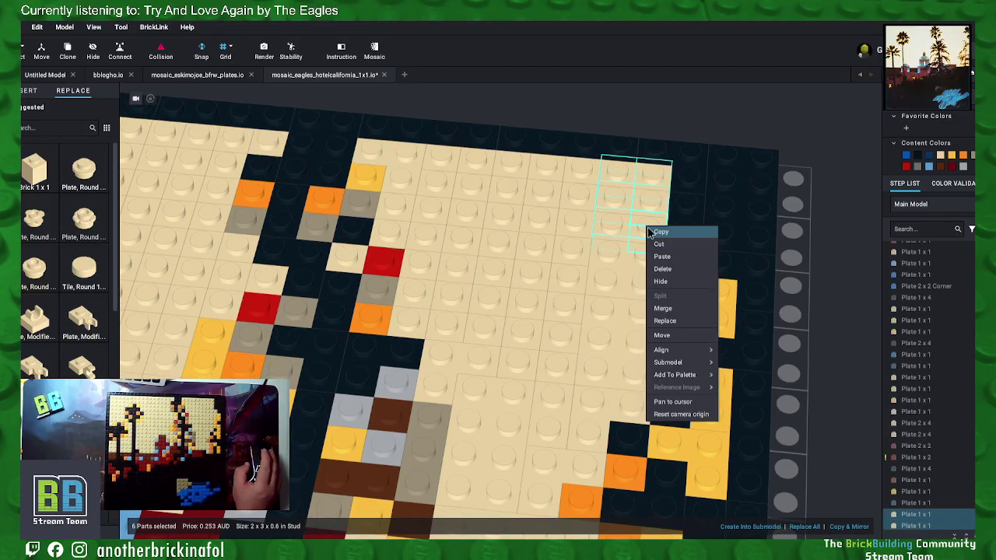
pyautogui.click(672, 306)
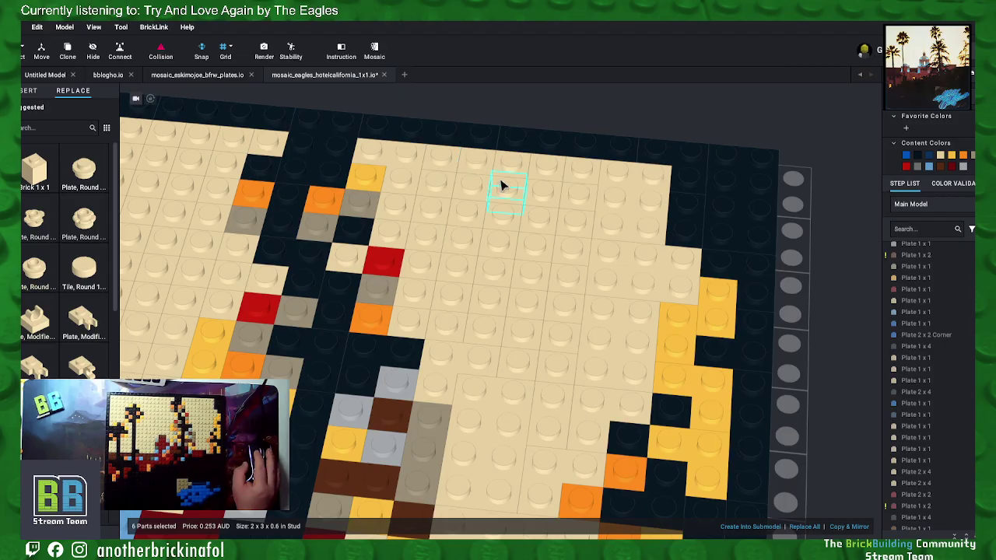
# Step: Merge the eight tan 1 x 1 plates left of the horizontal 2 x 3 plate beside the yellow foliage into a vertical 2 x 4 plate
pyautogui.click(565, 281)
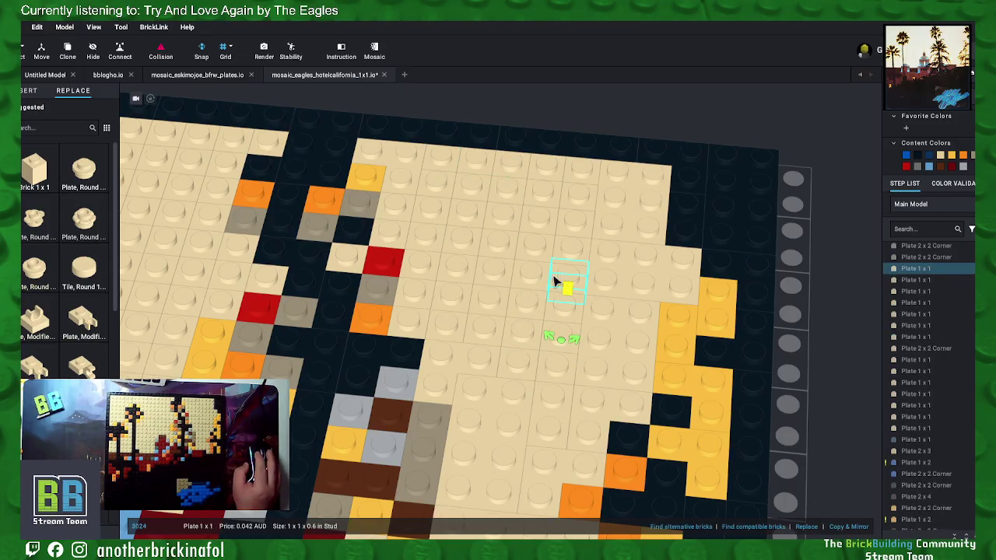
pyautogui.keyDown('ctrl'); pyautogui.click(542, 280); pyautogui.keyUp('ctrl')
pyautogui.keyDown('ctrl'); pyautogui.click(532, 310); pyautogui.keyUp('ctrl')
pyautogui.keyDown('ctrl'); pyautogui.click(555, 309); pyautogui.keyUp('ctrl')
pyautogui.keyDown('ctrl'); pyautogui.click(534, 339); pyautogui.keyUp('ctrl')
pyautogui.keyDown('ctrl'); pyautogui.click(550, 349); pyautogui.keyUp('ctrl')
pyautogui.keyDown('ctrl'); pyautogui.click(555, 365); pyautogui.keyUp('ctrl')
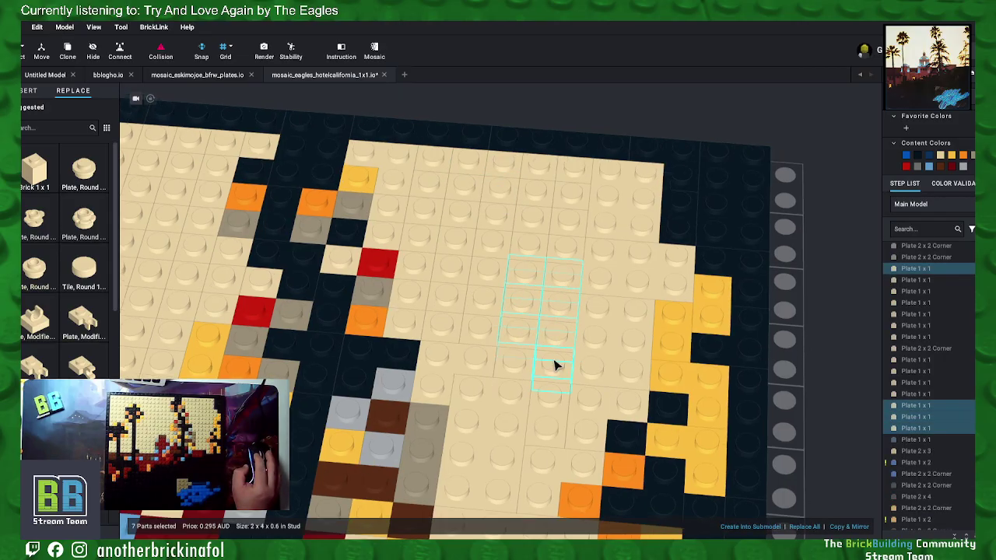
pyautogui.keyDown('ctrl'); pyautogui.click(524, 373); pyautogui.keyUp('ctrl')
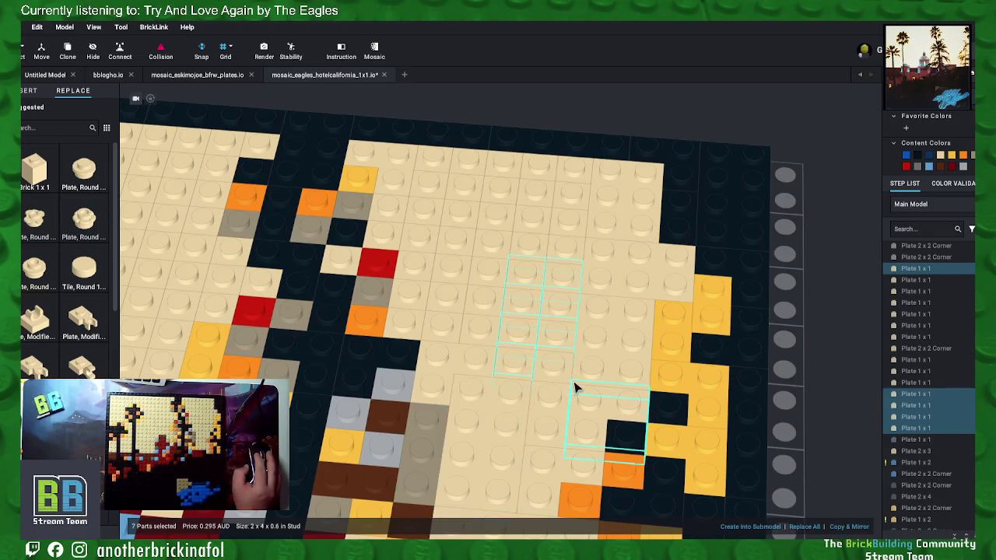
pyautogui.rightClick(562, 375)
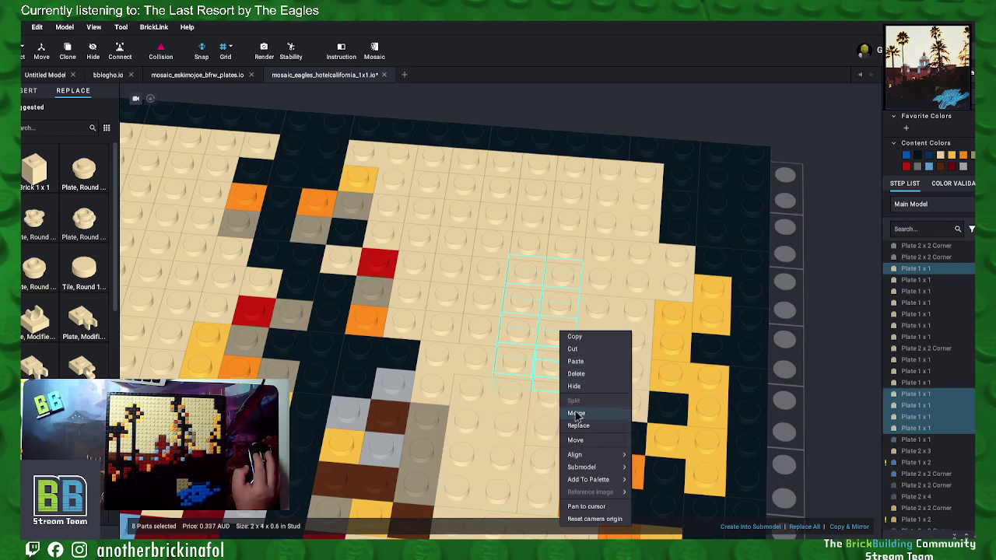
pyautogui.click(583, 412)
# Step: Merge the eight tan 1 x 1 plates above the new plate, up to the dark upper border, into a vertical 2 x 4 plate
pyautogui.click(524, 245)
pyautogui.keyDown('ctrl'); pyautogui.click(552, 246); pyautogui.keyUp('ctrl')
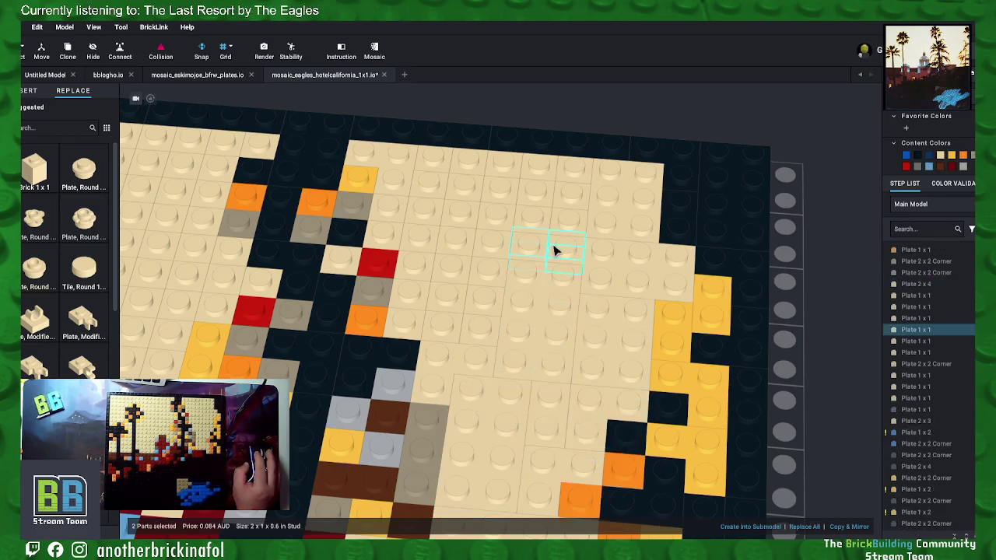
pyautogui.keyDown('ctrl'); pyautogui.click(537, 196); pyautogui.keyUp('ctrl')
pyautogui.keyDown('ctrl'); pyautogui.click(569, 199); pyautogui.keyUp('ctrl')
pyautogui.rightClick(552, 176)
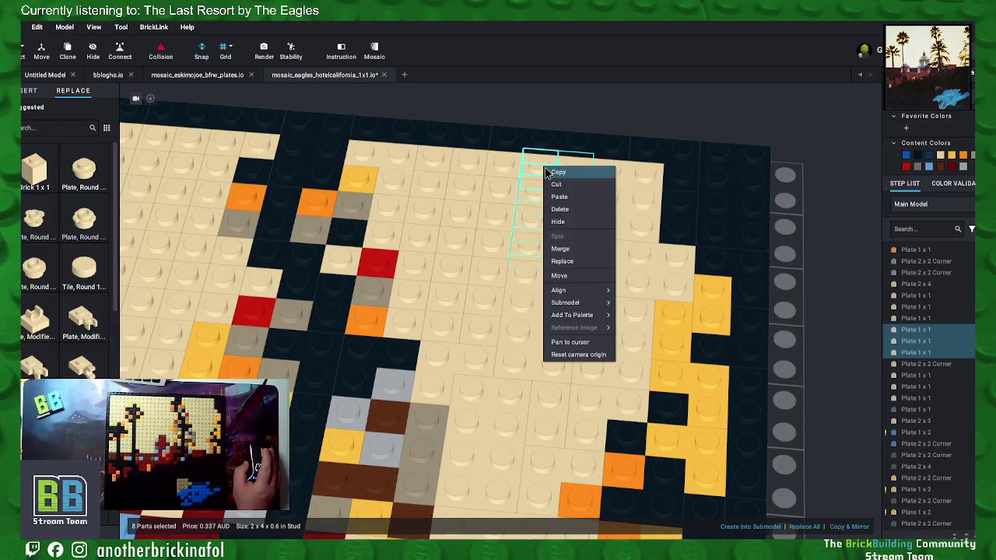
pyautogui.click(560, 247)
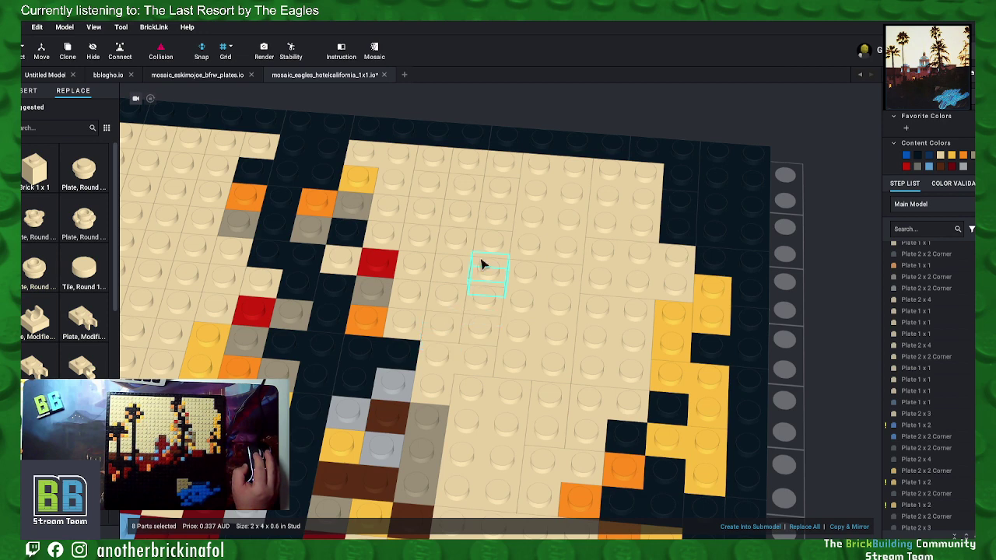
# Step: Merge the next eight tan 1 x 1 plates to the left along the dark upper border into another vertical 2 x 4 plate
pyautogui.click(505, 174)
pyautogui.keyDown('ctrl'); pyautogui.click(475, 169); pyautogui.keyUp('ctrl')
pyautogui.keyDown('ctrl'); pyautogui.click(471, 189); pyautogui.keyUp('ctrl')
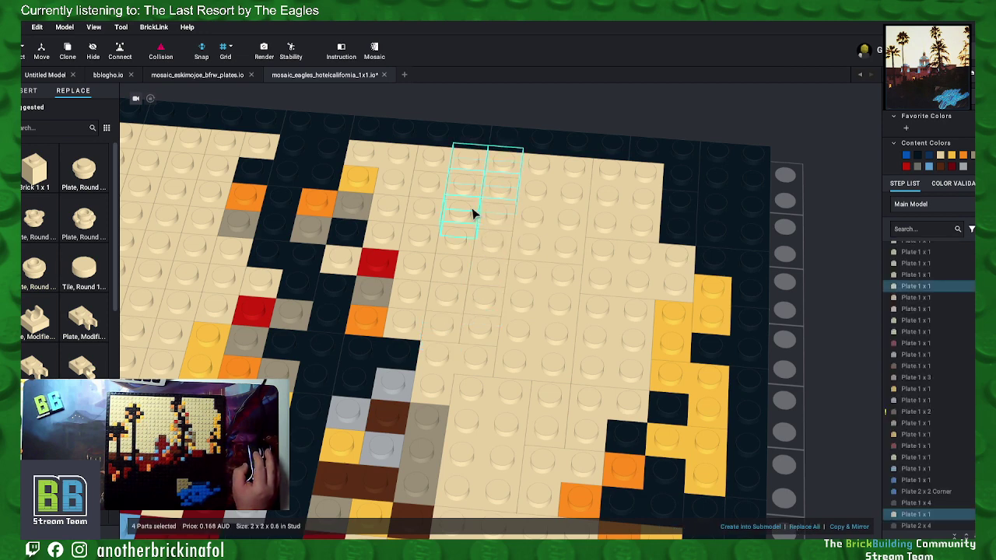
pyautogui.keyDown('ctrl'); pyautogui.click(473, 210); pyautogui.keyUp('ctrl')
pyautogui.keyDown('ctrl'); pyautogui.click(495, 214); pyautogui.keyUp('ctrl')
pyautogui.moveTo(462, 236); pyautogui.dragTo(462, 240, button='right')
pyautogui.keyDown('ctrl'); pyautogui.click(480, 241); pyautogui.keyUp('ctrl')
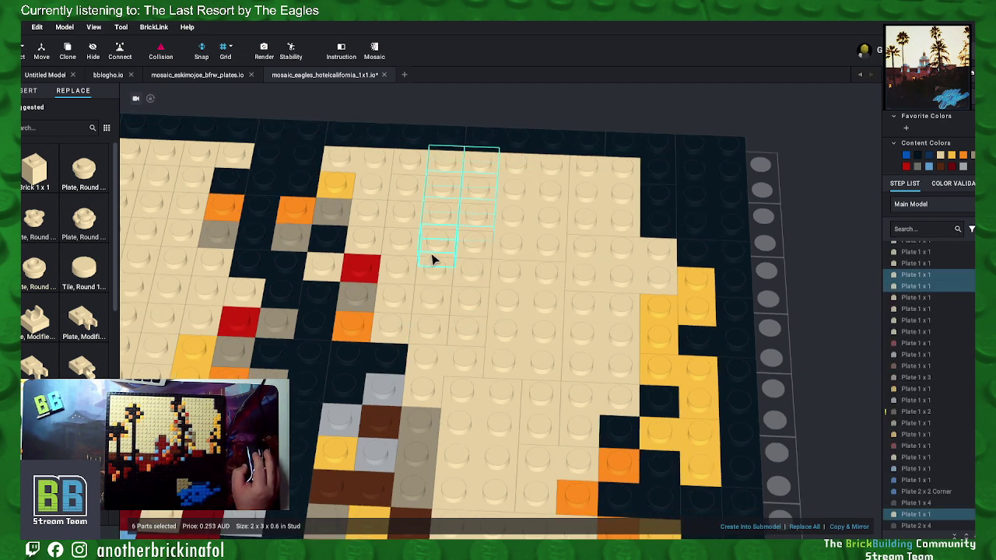
pyautogui.keyDown('ctrl'); pyautogui.click(469, 254); pyautogui.keyUp('ctrl')
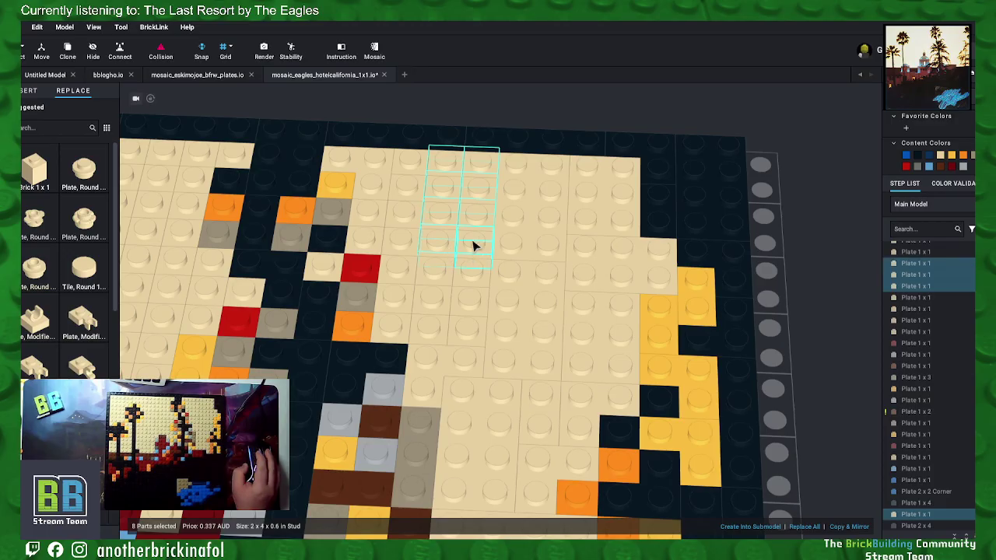
pyautogui.rightClick(473, 246)
pyautogui.click(490, 291)
pyautogui.rightClick(476, 243)
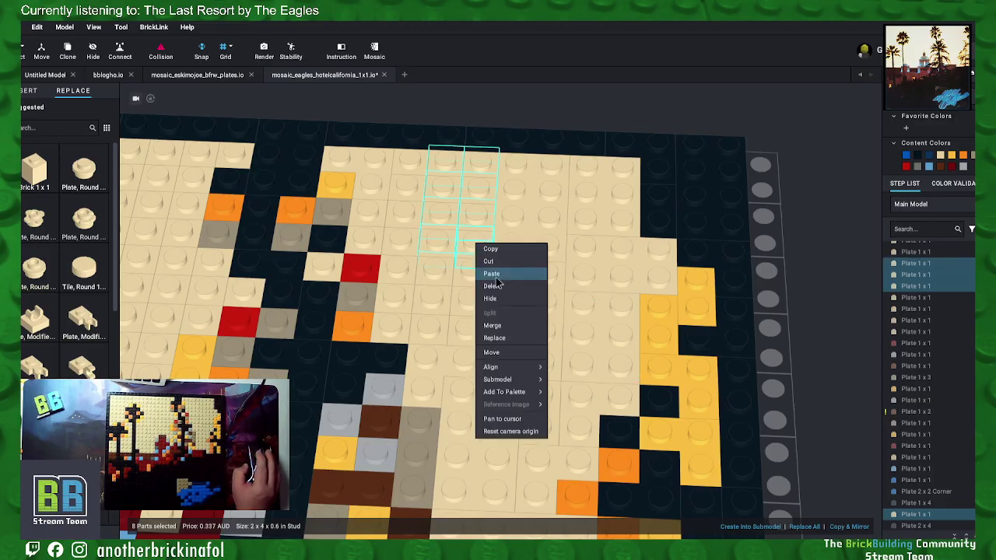
pyautogui.click(499, 328)
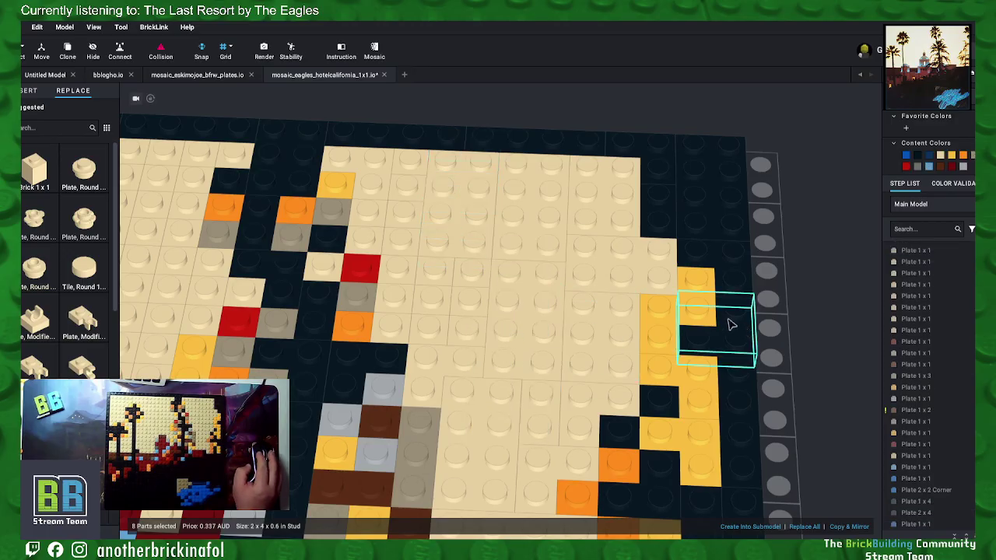
# Step: Merge the six tan 1 x 1 plates directly below that 2 x 4 plate into a vertical 2 x 3 plate
pyautogui.click(469, 278)
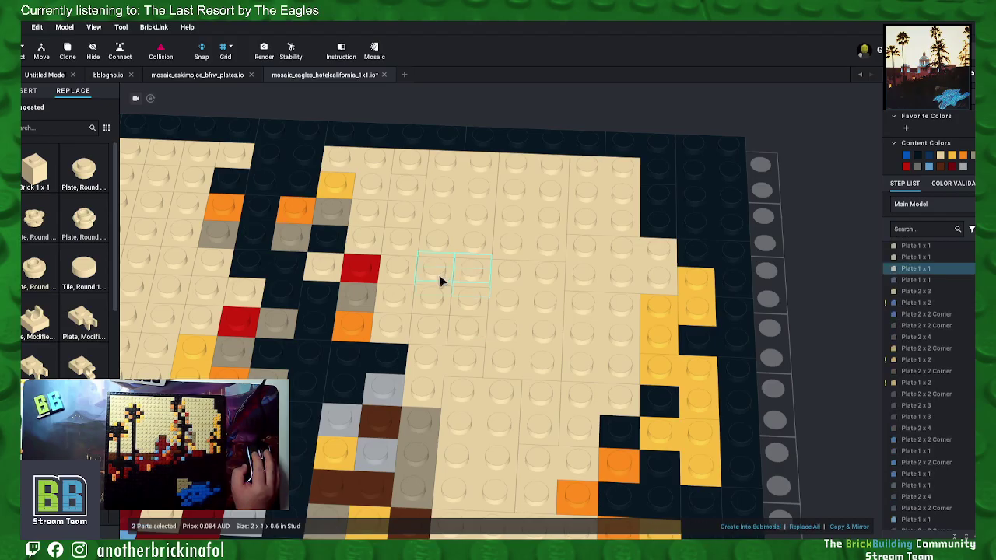
pyautogui.keyDown('ctrl'); pyautogui.click(462, 300); pyautogui.keyUp('ctrl')
pyautogui.keyDown('ctrl'); pyautogui.click(443, 320); pyautogui.keyUp('ctrl')
pyautogui.keyDown('ctrl'); pyautogui.click(467, 329); pyautogui.keyUp('ctrl')
pyautogui.rightClick(468, 328)
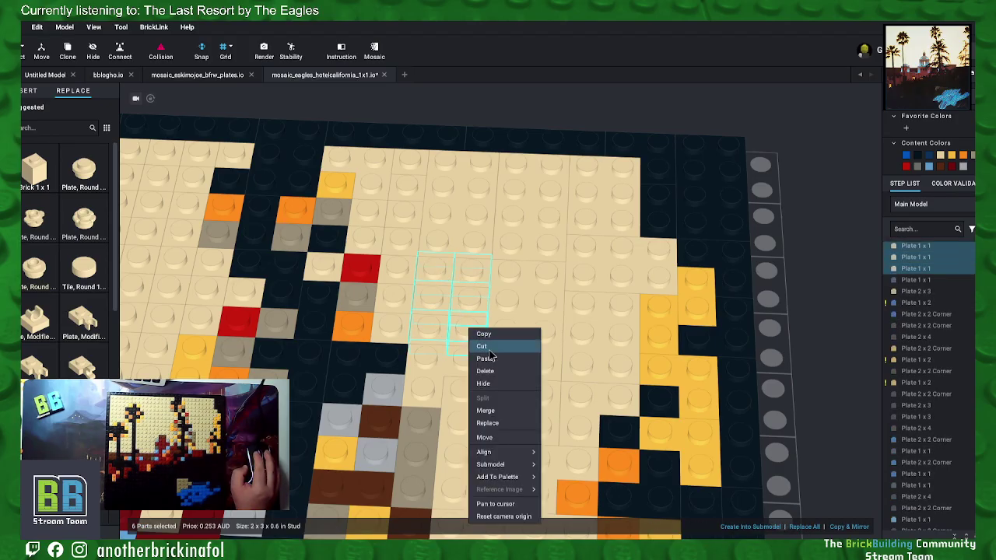
pyautogui.click(486, 411)
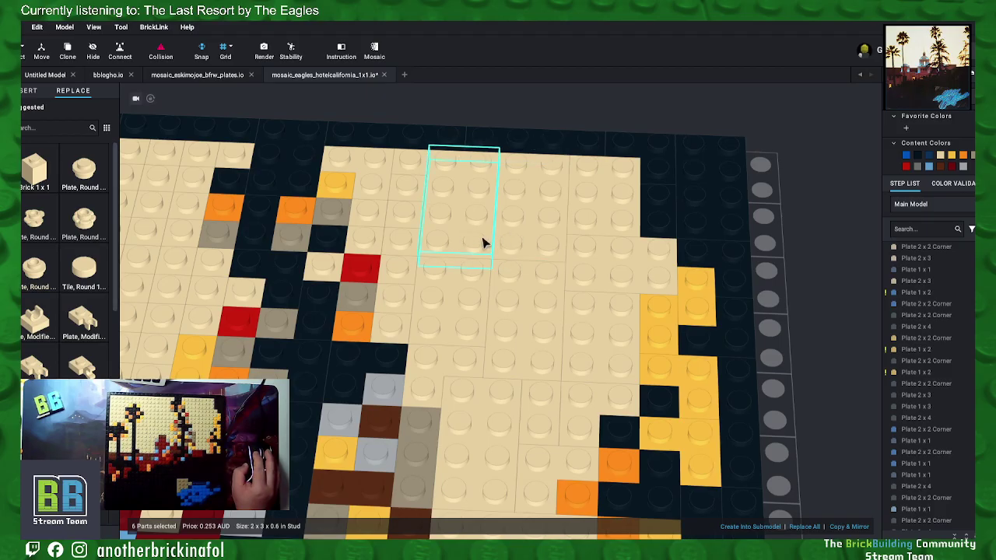
# Step: Delete the tan 2 x 2 corner plate around the single yellow plate and place a copied tan 1 x 1 plate above the yellow one
pyautogui.moveTo(451, 226); pyautogui.dragTo(475, 246, button='middle')
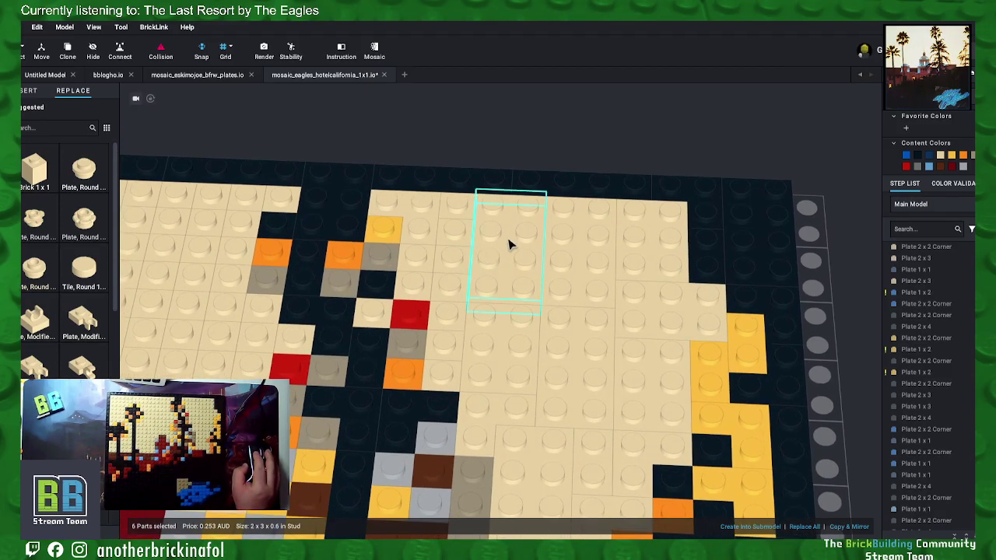
pyautogui.click(422, 218)
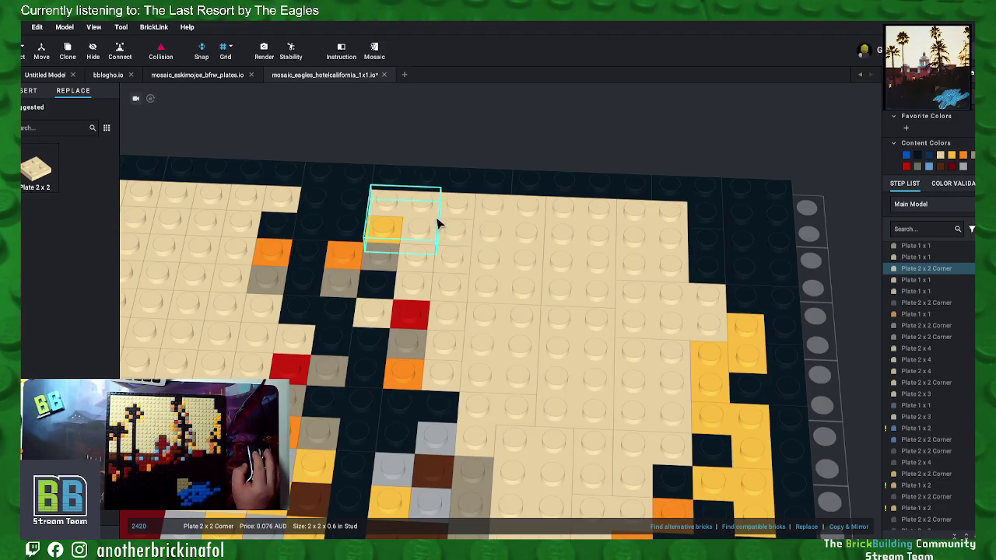
pyautogui.click(377, 315)
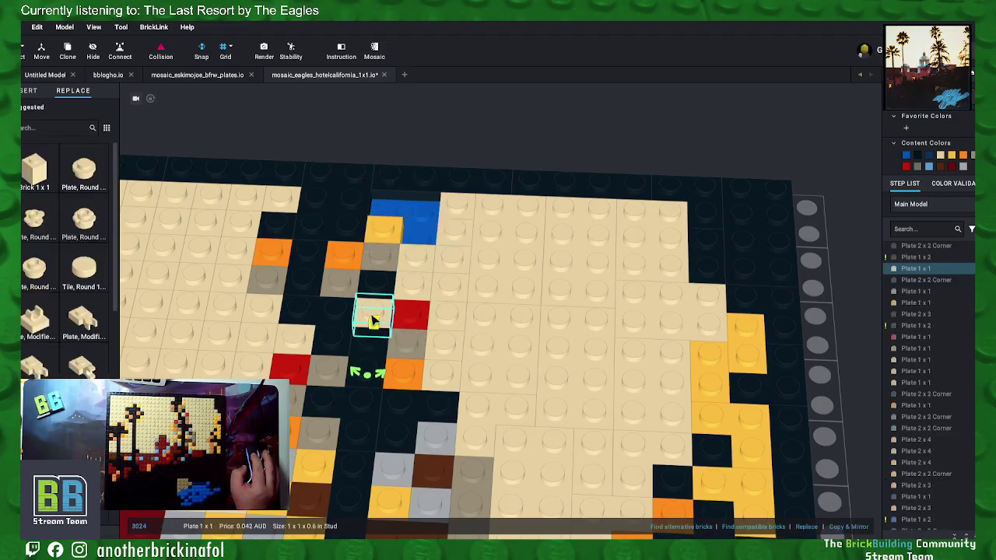
pyautogui.moveTo(373, 315); pyautogui.dragTo(387, 209)
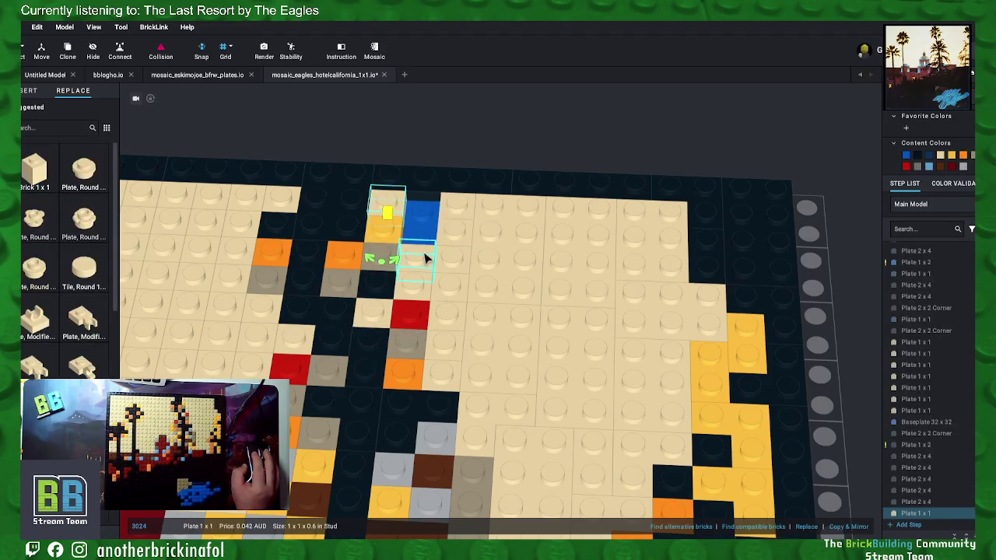
# Step: Delete the tan 1 x 1 plates beside the opened gap and fill the area with a copy of the adjacent vertical tan 2 x 4 plate
pyautogui.moveTo(416, 272); pyautogui.dragTo(463, 211)
pyautogui.press('Delete')
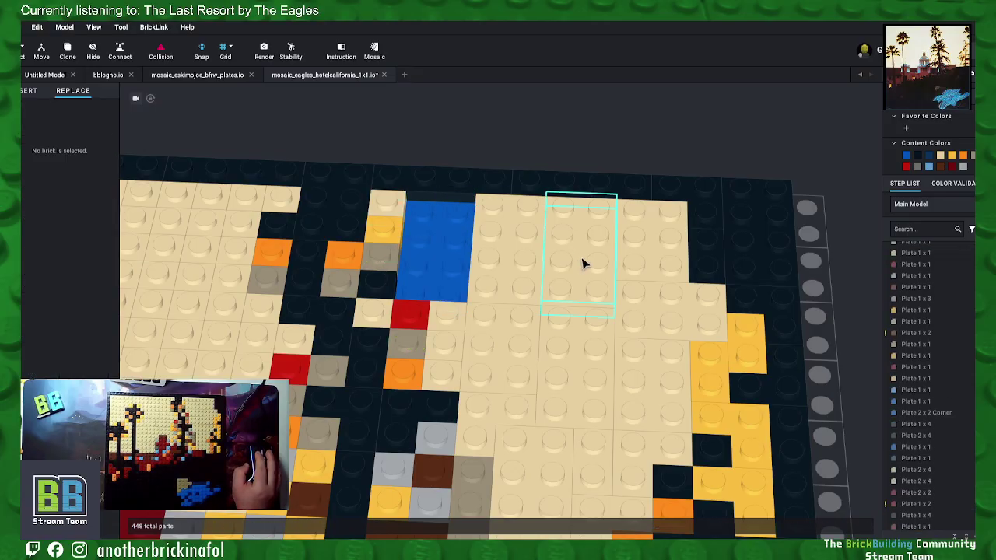
pyautogui.click(529, 243)
pyautogui.hotkey('ctrl', 'c')
pyautogui.hotkey('ctrl', 'v')
pyautogui.click(442, 239)
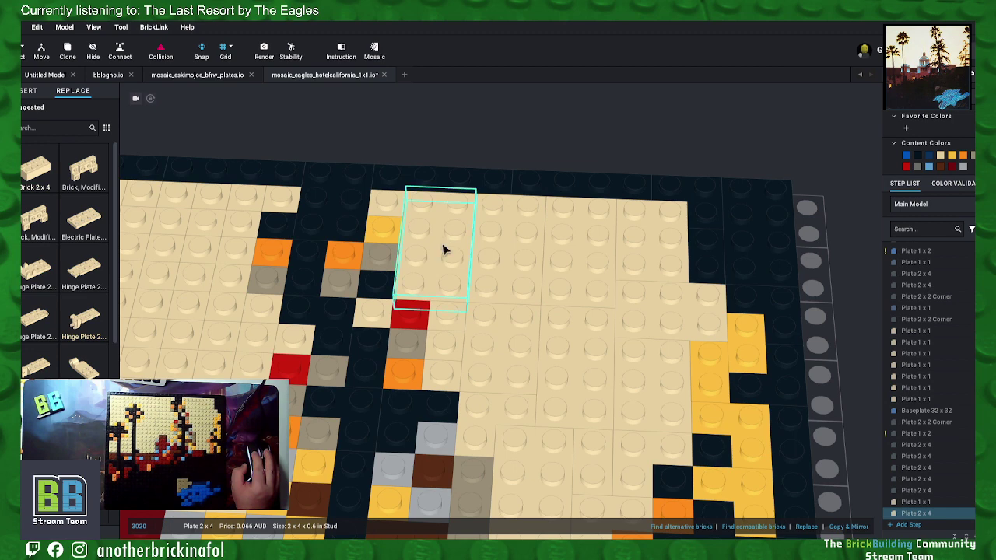
# Step: Merge the three tan 1 x 1 plates beside the red, dark tan and orange plates into a vertical 1 x 3 plate
pyautogui.click(451, 316)
pyautogui.keyDown('ctrl'); pyautogui.click(449, 344); pyautogui.keyUp('ctrl')
pyautogui.keyDown('ctrl'); pyautogui.click(446, 376); pyautogui.keyUp('ctrl')
pyautogui.rightClick(447, 377)
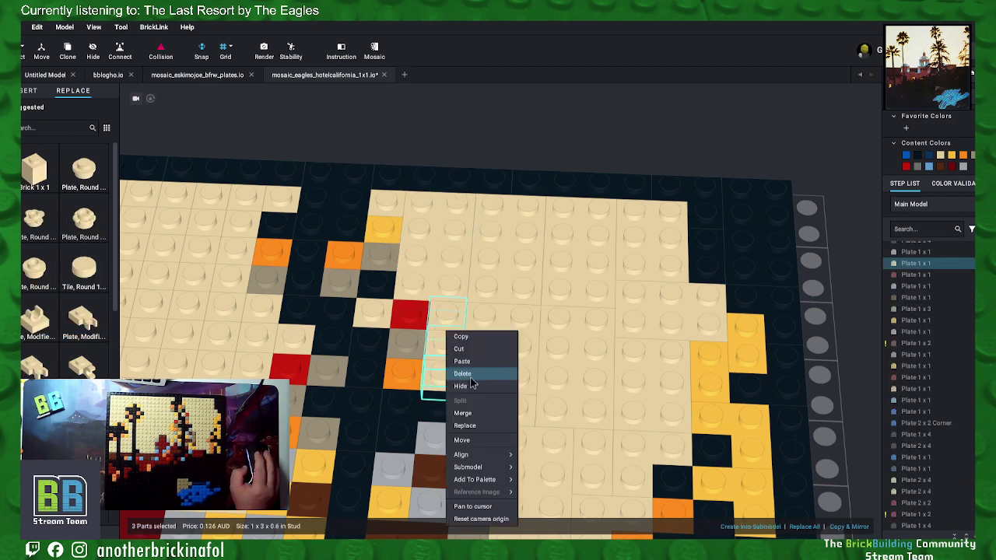
pyautogui.click(478, 414)
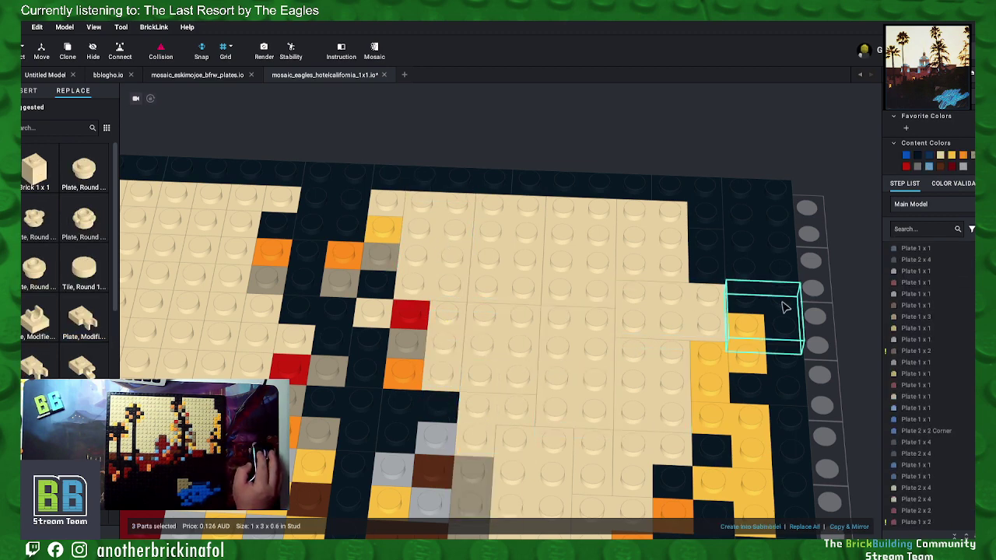
pyautogui.click(848, 328)
# Step: Merge the eight tan 1 x 1 plates directly left of the large palm crown into a vertical 2 x 4 plate
pyautogui.moveTo(574, 418); pyautogui.dragTo(633, 319, button='middle')
pyautogui.moveTo(412, 252); pyautogui.dragTo(698, 322, button='middle')
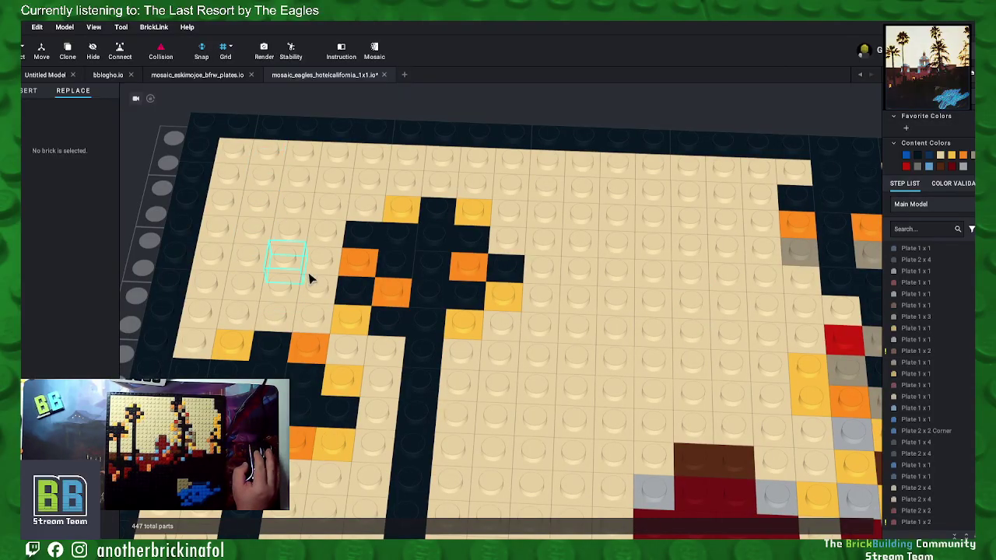
pyautogui.click(315, 320)
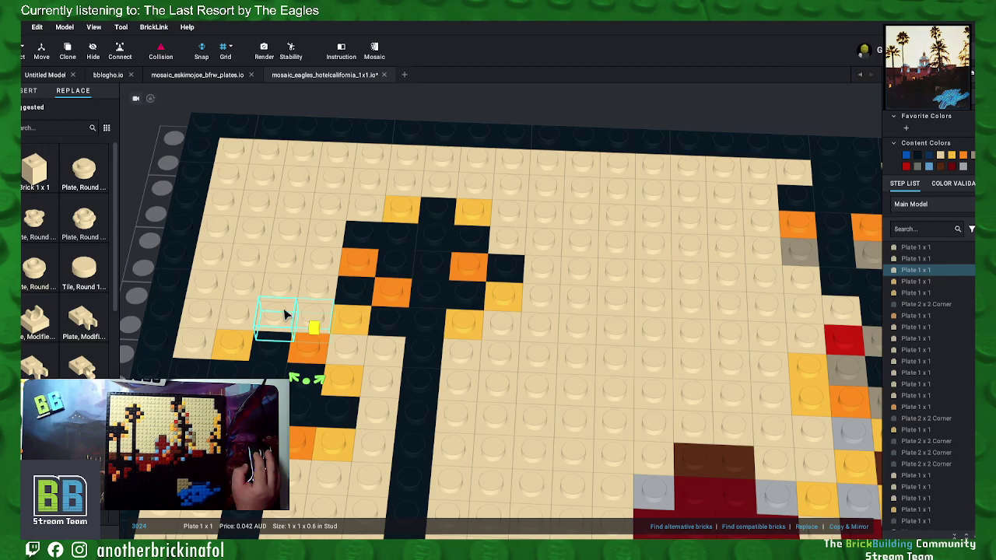
pyautogui.keyDown('ctrl'); pyautogui.click(281, 319); pyautogui.keyUp('ctrl')
pyautogui.keyDown('ctrl'); pyautogui.click(289, 294); pyautogui.keyUp('ctrl')
pyautogui.keyDown('ctrl'); pyautogui.click(318, 267); pyautogui.keyUp('ctrl')
pyautogui.moveTo(300, 232); pyautogui.dragTo(297, 225, button='right')
pyautogui.keyDown('ctrl'); pyautogui.click(298, 225); pyautogui.keyUp('ctrl')
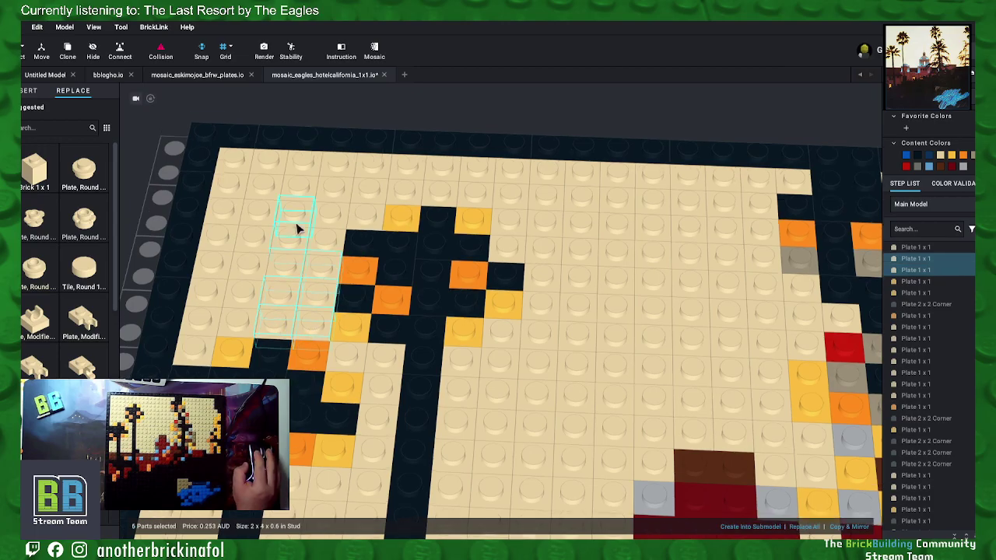
pyautogui.keyDown('ctrl'); pyautogui.click(304, 236); pyautogui.keyUp('ctrl')
pyautogui.keyDown('ctrl'); pyautogui.click(303, 232); pyautogui.keyUp('ctrl')
pyautogui.rightClick(296, 238)
pyautogui.click(318, 322)
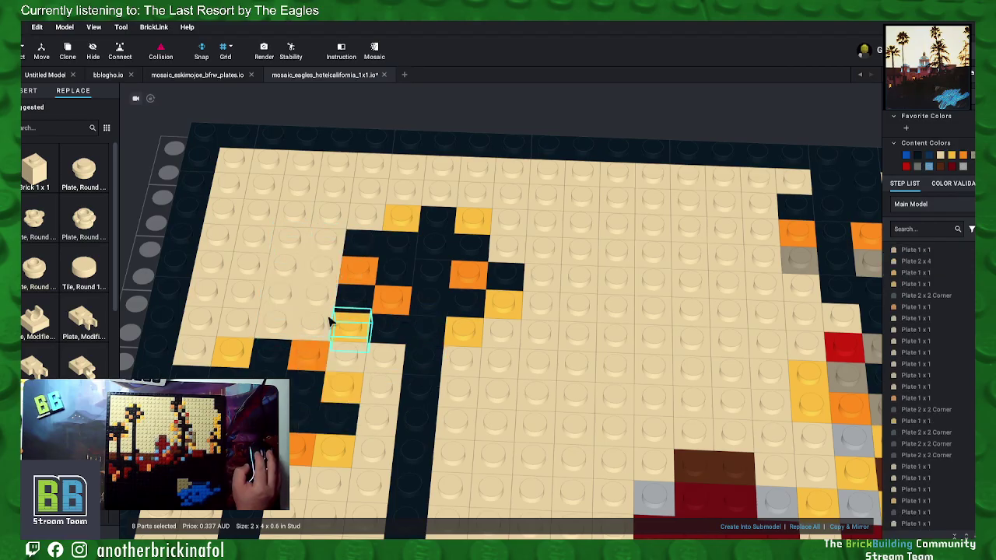
# Step: Merge six tan 1 x 1 plates between the dark left border and the new 2 x 4 plate into a vertical 2 x 3 plate
pyautogui.click(249, 291)
pyautogui.keyDown('ctrl'); pyautogui.click(217, 285); pyautogui.keyUp('ctrl')
pyautogui.keyDown('ctrl'); pyautogui.click(220, 262); pyautogui.keyUp('ctrl')
pyautogui.keyDown('ctrl'); pyautogui.click(242, 257); pyautogui.keyUp('ctrl')
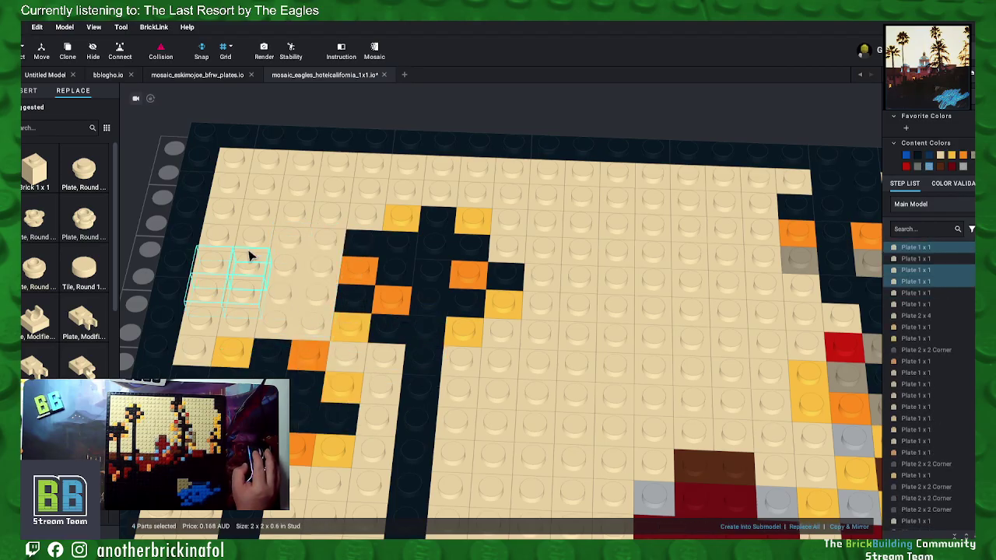
pyautogui.keyDown('ctrl'); pyautogui.click(246, 244); pyautogui.keyUp('ctrl')
pyautogui.keyDown('ctrl'); pyautogui.click(244, 240); pyautogui.keyUp('ctrl')
pyautogui.rightClick(252, 235)
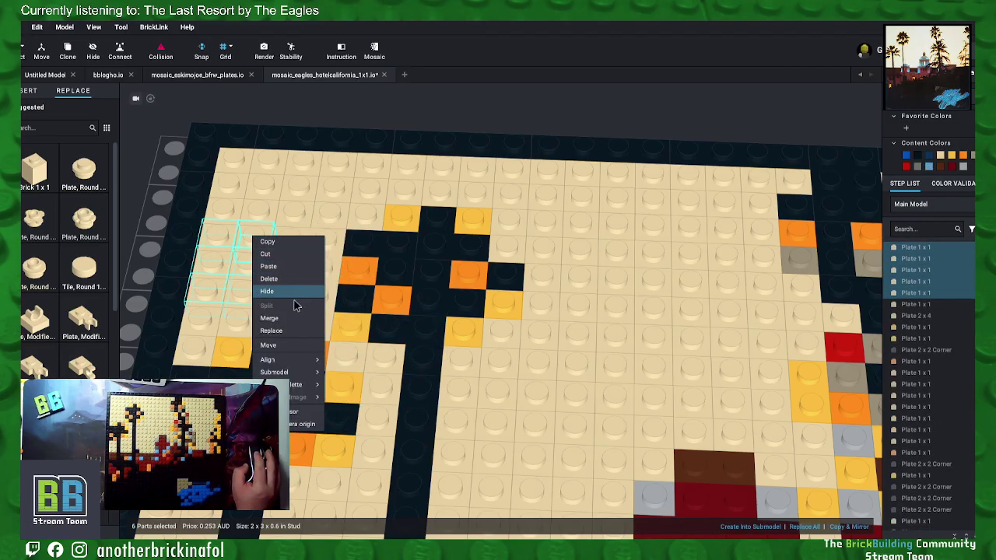
pyautogui.click(284, 321)
# Step: Merge the three tan 1 x 1 plates around the yellow plate near the left border into a 2 x 2 corner plate
pyautogui.click(236, 325)
pyautogui.keyDown('ctrl'); pyautogui.click(208, 317); pyautogui.keyUp('ctrl')
pyautogui.keyDown('ctrl'); pyautogui.click(204, 345); pyautogui.keyUp('ctrl')
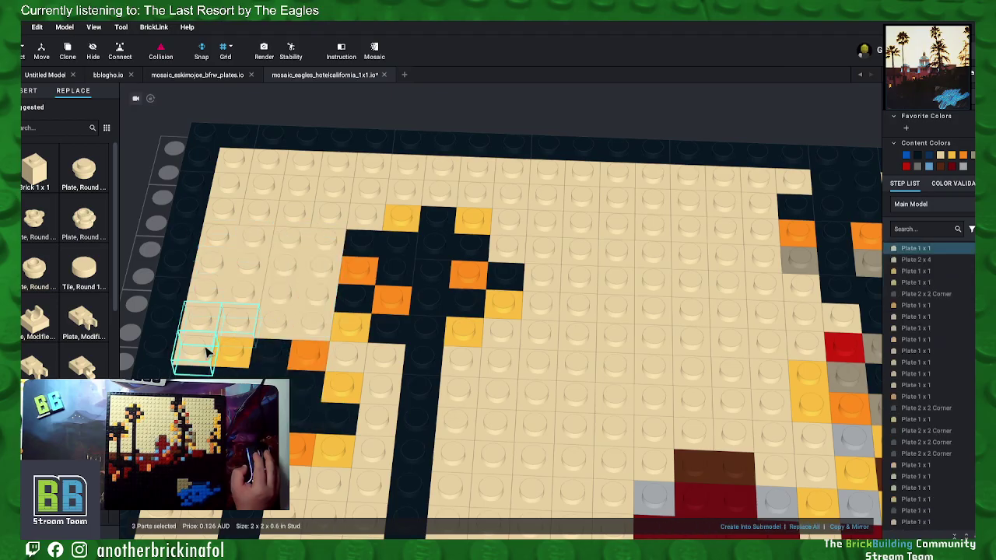
pyautogui.rightClick(205, 330)
pyautogui.click(237, 417)
# Step: Merge the six tan 1 x 1 plates in the upper-left corner of the sky into a vertical 2 x 3 plate
pyautogui.click(233, 215)
pyautogui.keyDown('ctrl'); pyautogui.click(261, 211); pyautogui.keyUp('ctrl')
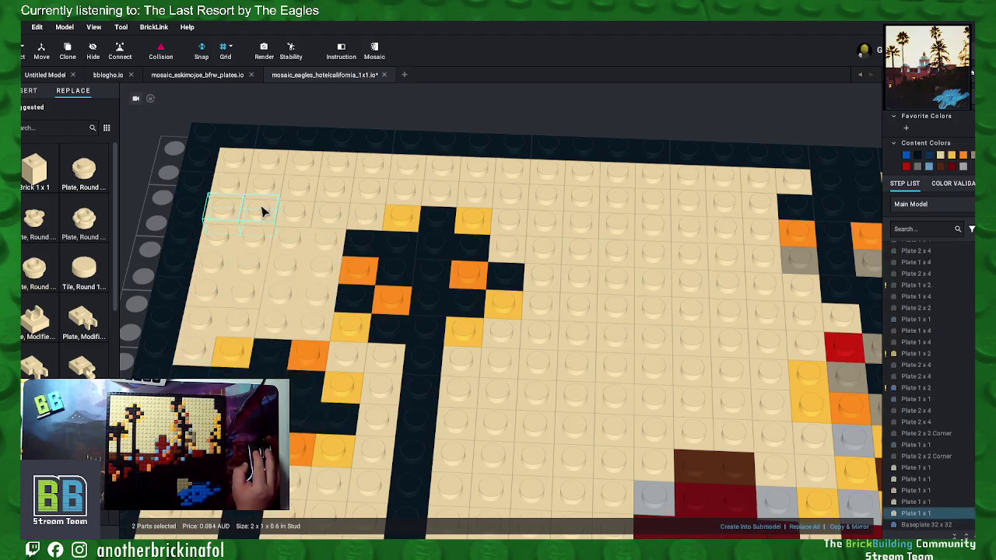
pyautogui.rightClick(260, 161)
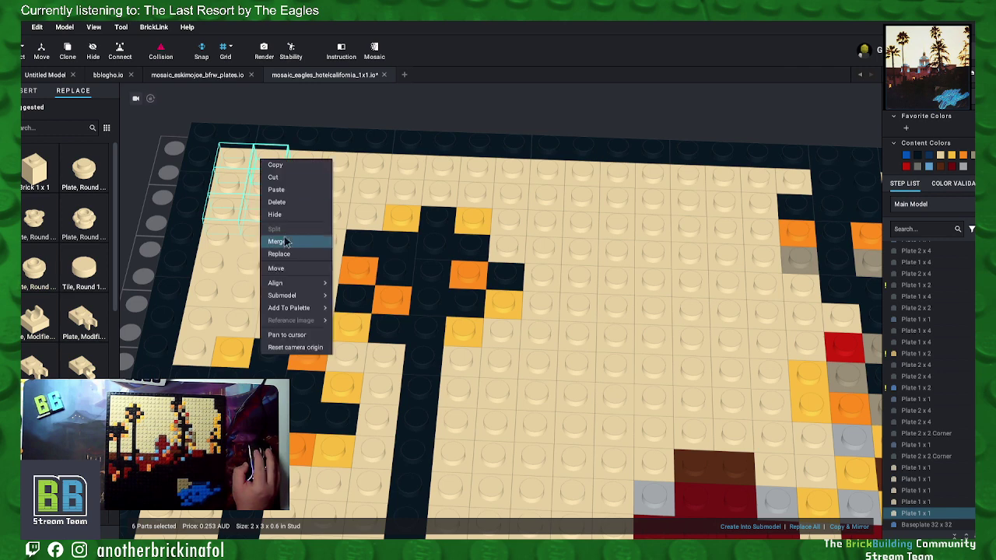
pyautogui.click(287, 250)
pyautogui.rightClick(272, 185)
pyautogui.click(299, 266)
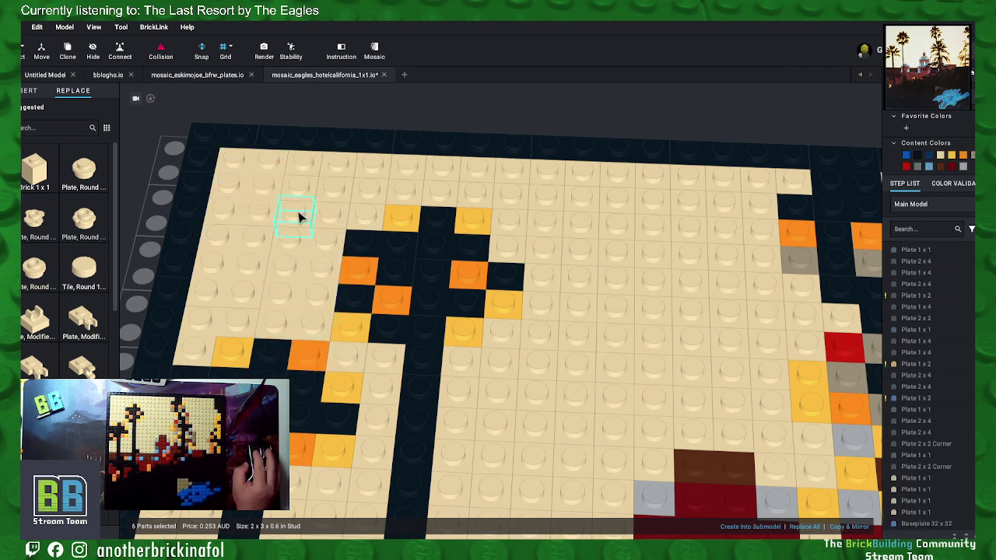
# Step: Merge the six tan 1 x 1 plates directly right of the corner 2 x 3 plate into another vertical 2 x 3 plate
pyautogui.click(298, 213)
pyautogui.keyDown('ctrl'); pyautogui.click(301, 188); pyautogui.keyUp('ctrl')
pyautogui.keyDown('ctrl'); pyautogui.click(305, 165); pyautogui.keyUp('ctrl')
pyautogui.keyDown('ctrl'); pyautogui.click(338, 170); pyautogui.keyUp('ctrl')
pyautogui.keyDown('ctrl'); pyautogui.click(336, 189); pyautogui.keyUp('ctrl')
pyautogui.keyDown('ctrl'); pyautogui.click(334, 211); pyautogui.keyUp('ctrl')
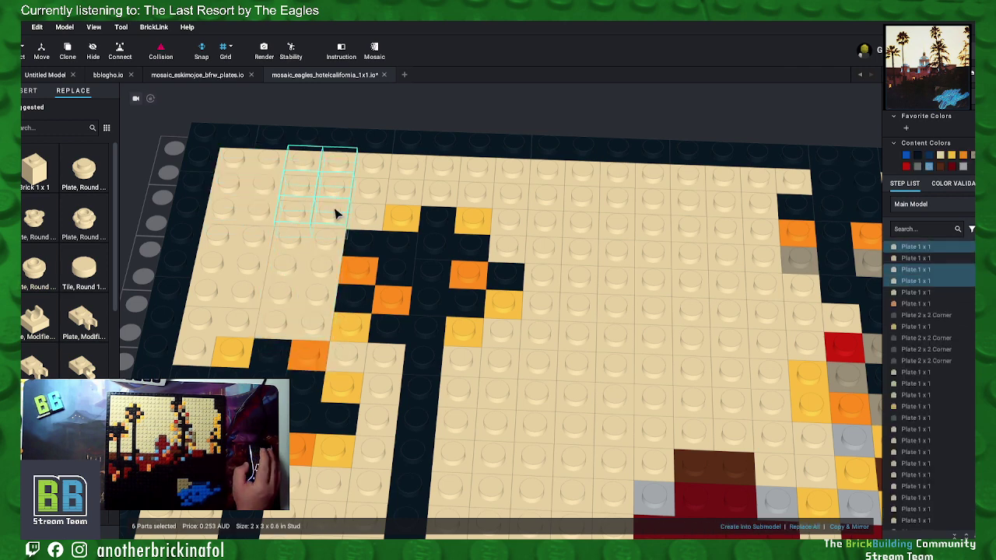
pyautogui.rightClick(334, 210)
pyautogui.click(346, 293)
pyautogui.click(370, 221)
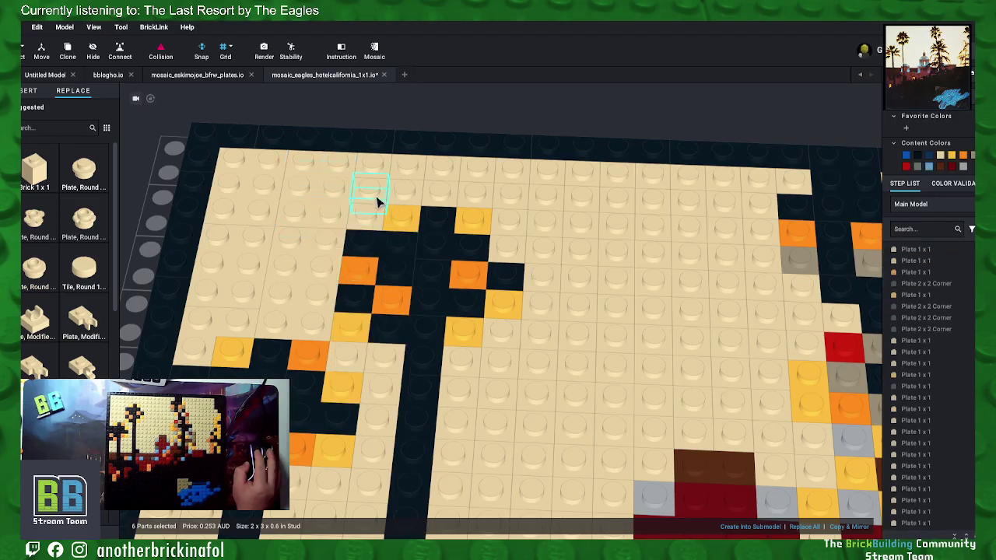
# Step: Merge the eight tan 1 x 1 plates between the top border and the large palm crown into a horizontal 2 x 4 plate
pyautogui.click(377, 201)
pyautogui.keyDown('ctrl'); pyautogui.click(402, 194); pyautogui.keyUp('ctrl')
pyautogui.keyDown('ctrl'); pyautogui.click(442, 195); pyautogui.keyUp('ctrl')
pyautogui.keyDown('ctrl'); pyautogui.click(476, 192); pyautogui.keyUp('ctrl')
pyautogui.keyDown('ctrl'); pyautogui.click(481, 173); pyautogui.keyUp('ctrl')
pyautogui.keyDown('ctrl'); pyautogui.click(440, 173); pyautogui.keyUp('ctrl')
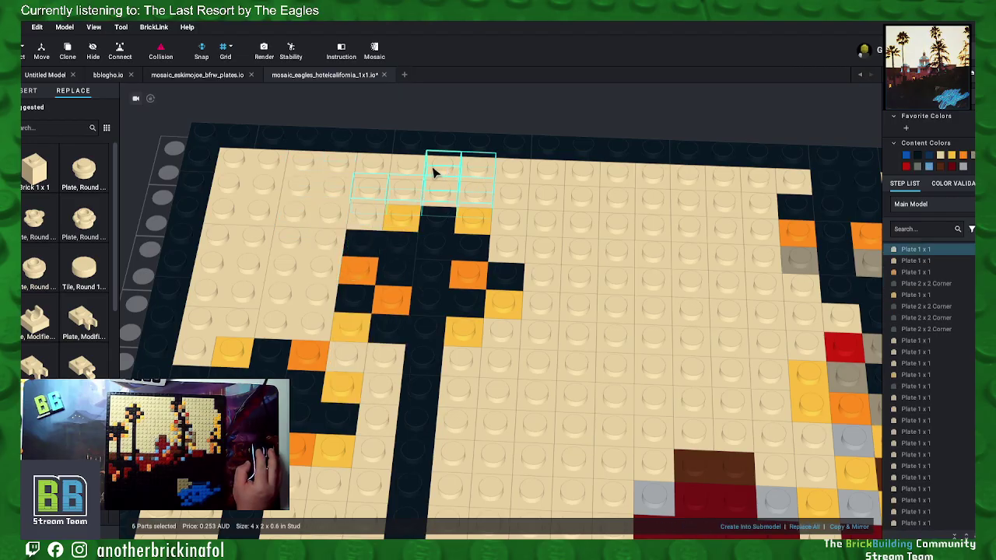
pyautogui.rightClick(384, 166)
pyautogui.click(415, 259)
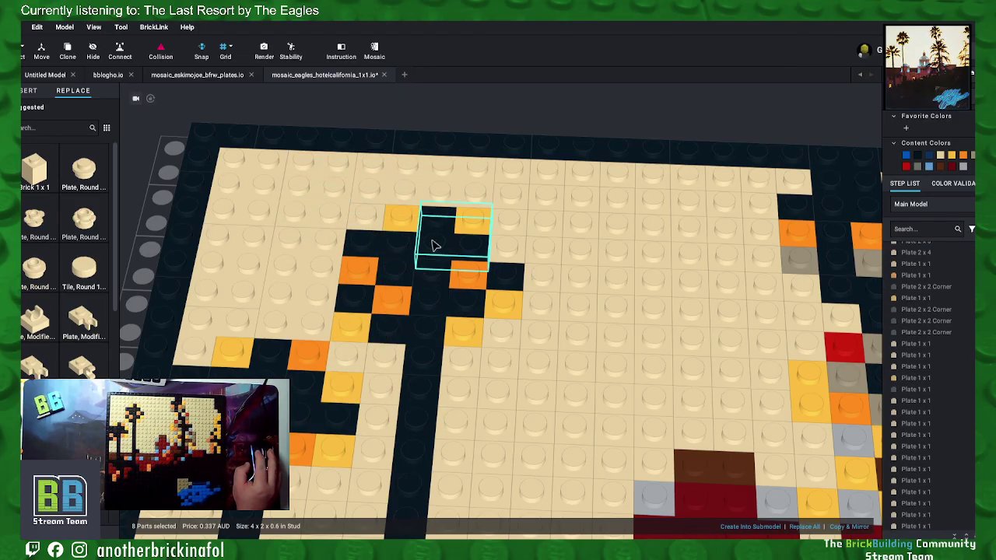
# Step: Merge the eight tan 1 x 1 plates below the top border, right of the horizontal 2 x 4 plate, into a vertical 2 x 4 plate
pyautogui.click(511, 172)
pyautogui.keyDown('ctrl'); pyautogui.click(508, 205); pyautogui.keyUp('ctrl')
pyautogui.keyDown('ctrl'); pyautogui.click(507, 249); pyautogui.keyUp('ctrl')
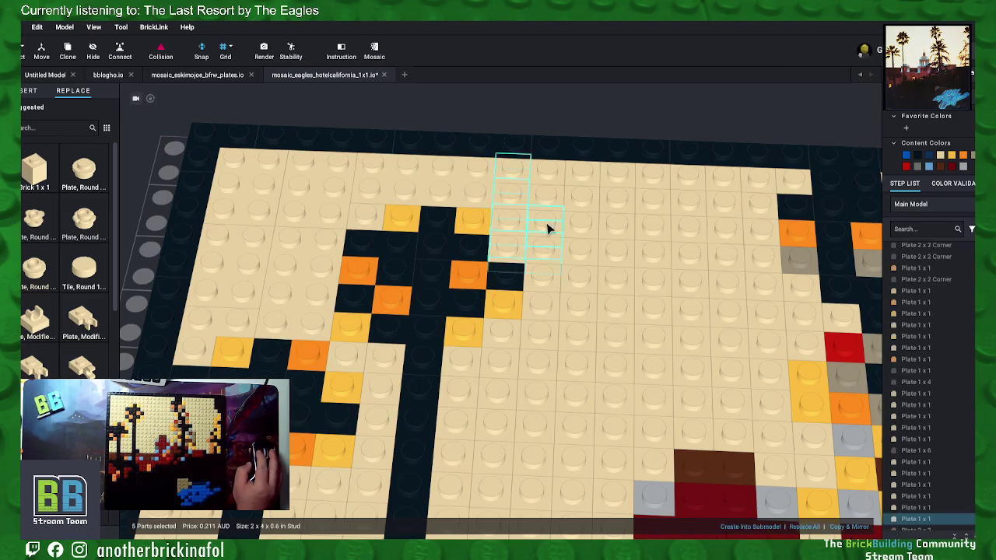
pyautogui.rightClick(548, 177)
pyautogui.click(582, 250)
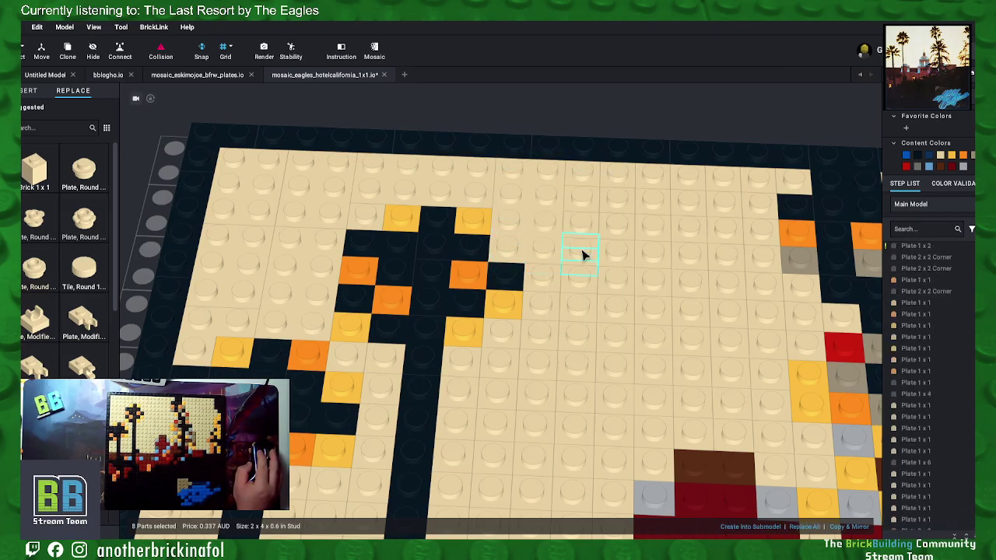
# Step: Merge the eight tan 1 x 1 plates in the next two columns below the top border into a second vertical 2 x 4 plate
pyautogui.click(584, 227)
pyautogui.keyDown('ctrl'); pyautogui.click(587, 205); pyautogui.keyUp('ctrl')
pyautogui.keyDown('ctrl'); pyautogui.click(584, 169); pyautogui.keyUp('ctrl')
pyautogui.keyDown('ctrl'); pyautogui.click(620, 173); pyautogui.keyUp('ctrl')
pyautogui.keyDown('ctrl'); pyautogui.click(620, 196); pyautogui.keyUp('ctrl')
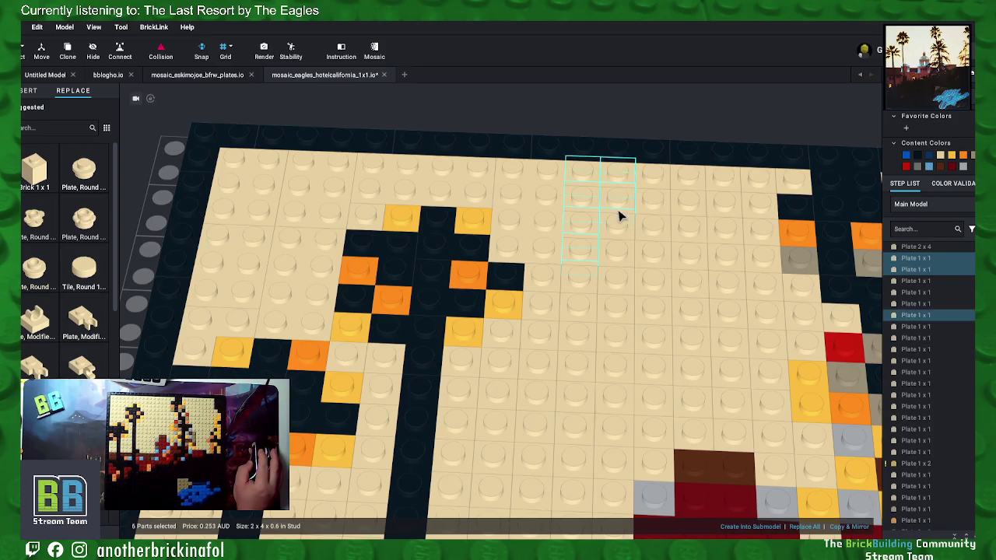
pyautogui.keyDown('ctrl'); pyautogui.click(618, 224); pyautogui.keyUp('ctrl')
pyautogui.keyDown('ctrl'); pyautogui.click(614, 249); pyautogui.keyUp('ctrl')
pyautogui.rightClick(615, 253)
pyautogui.click(633, 330)
# Step: Merge the following two columns of four tan 1 x 1 plates below the top border into a third vertical 2 x 4 plate
pyautogui.click(655, 256)
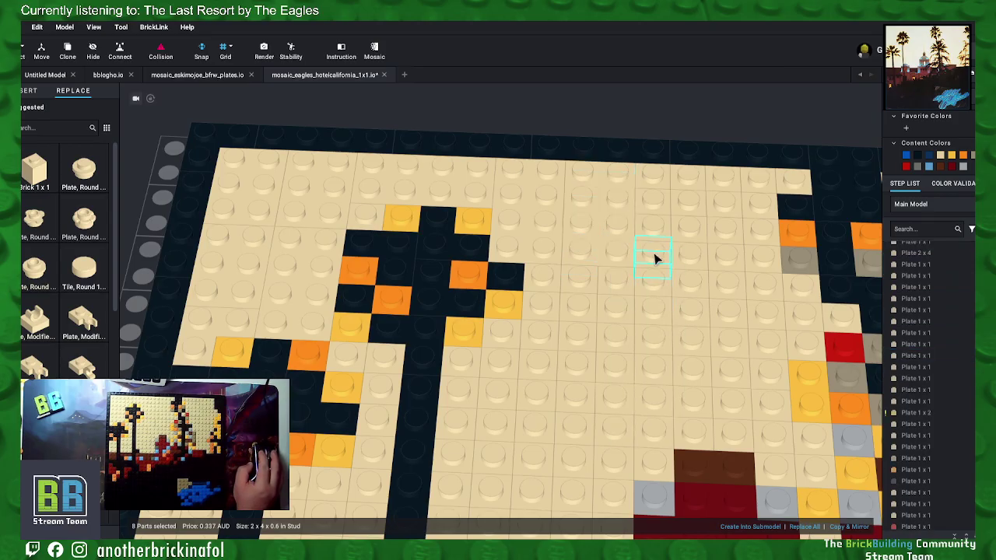
pyautogui.keyDown('ctrl'); pyautogui.click(691, 254); pyautogui.keyUp('ctrl')
pyautogui.keyDown('ctrl'); pyautogui.click(686, 231); pyautogui.keyUp('ctrl')
pyautogui.keyDown('ctrl'); pyautogui.click(661, 225); pyautogui.keyUp('ctrl')
pyautogui.keyDown('ctrl'); pyautogui.click(674, 203); pyautogui.keyUp('ctrl')
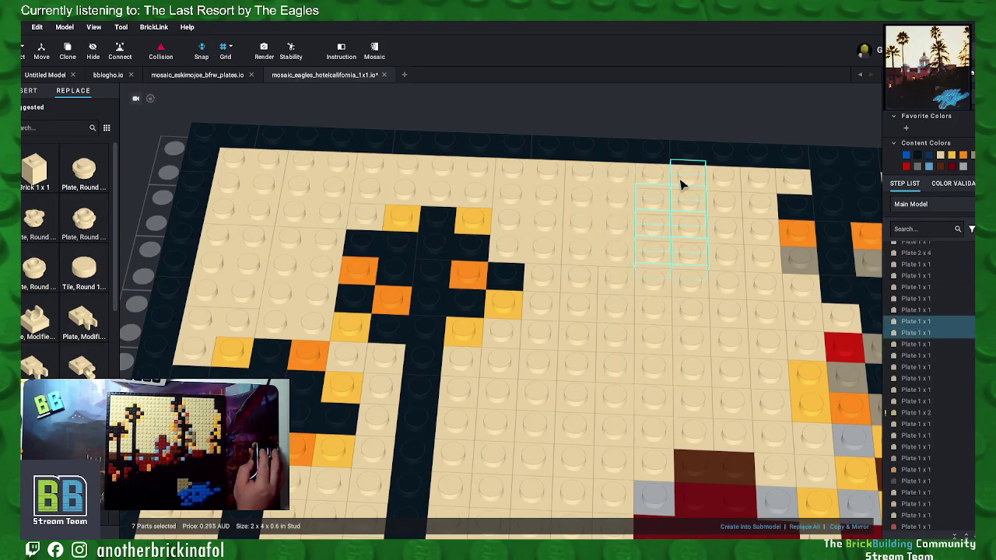
pyautogui.rightClick(661, 184)
pyautogui.click(678, 262)
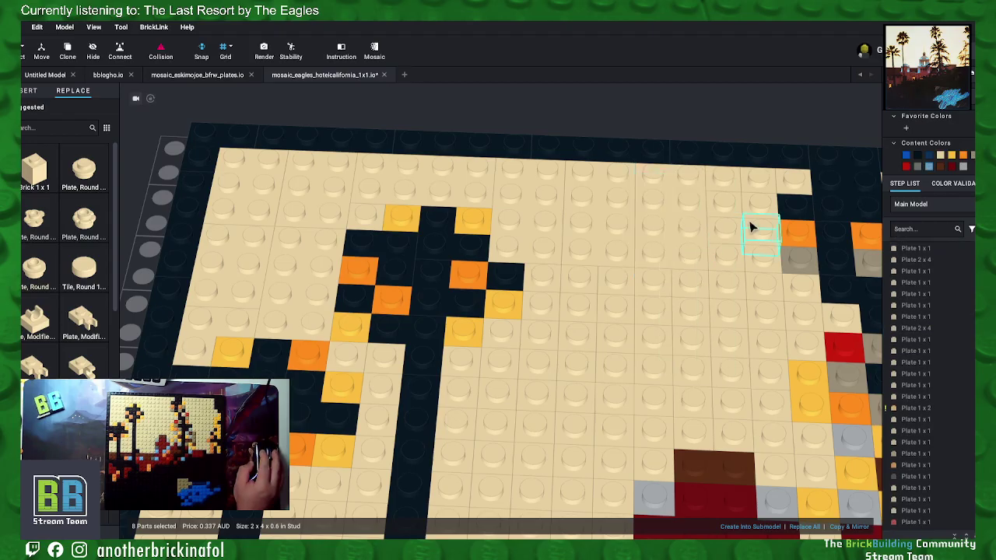
# Step: Merge the eight tan 1 x 1 plates just left of the black, orange and dark tan plates into a vertical 2 x 4 plate
pyautogui.click(722, 185)
pyautogui.keyDown('ctrl'); pyautogui.click(727, 231); pyautogui.keyUp('ctrl')
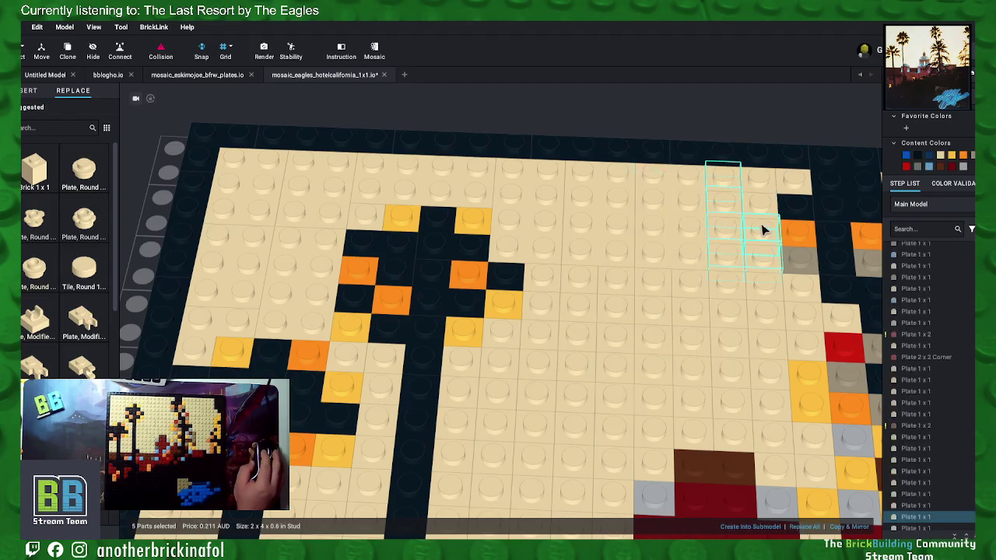
pyautogui.rightClick(764, 187)
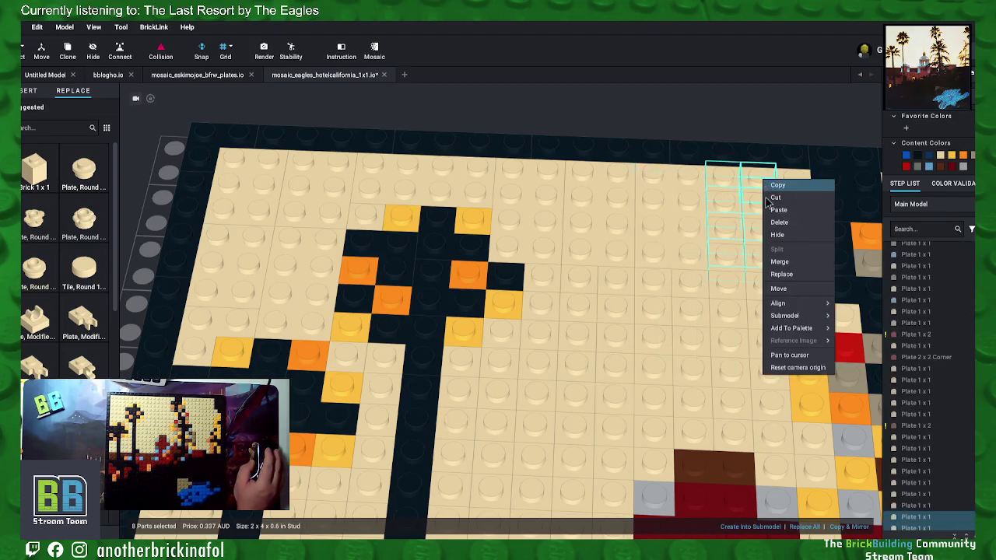
pyautogui.click(786, 262)
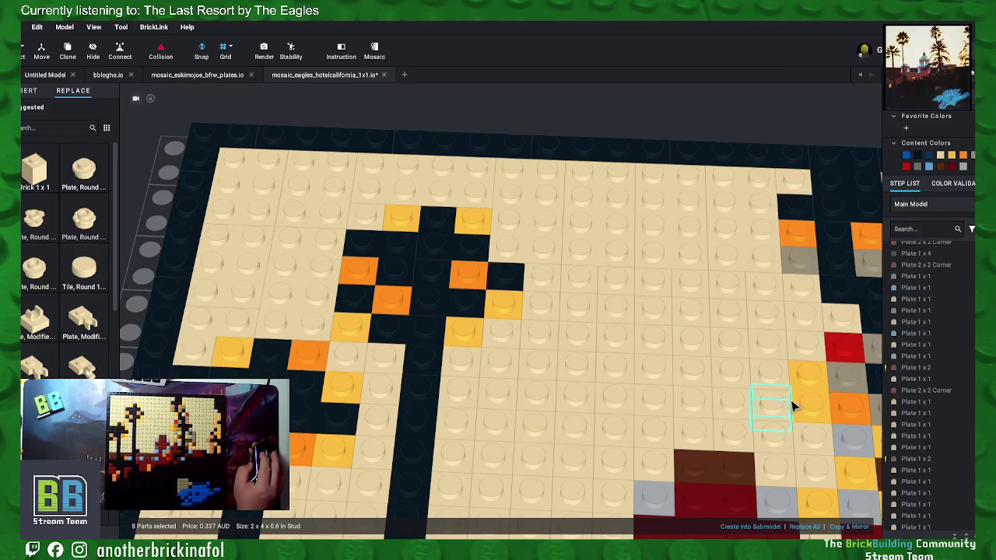
# Step: Merge the three tan 1 x 1 plates above the bright red plate and the three below the yellow plates into two 2 x 2 corner plates
pyautogui.moveTo(810, 409); pyautogui.dragTo(751, 362, button='middle')
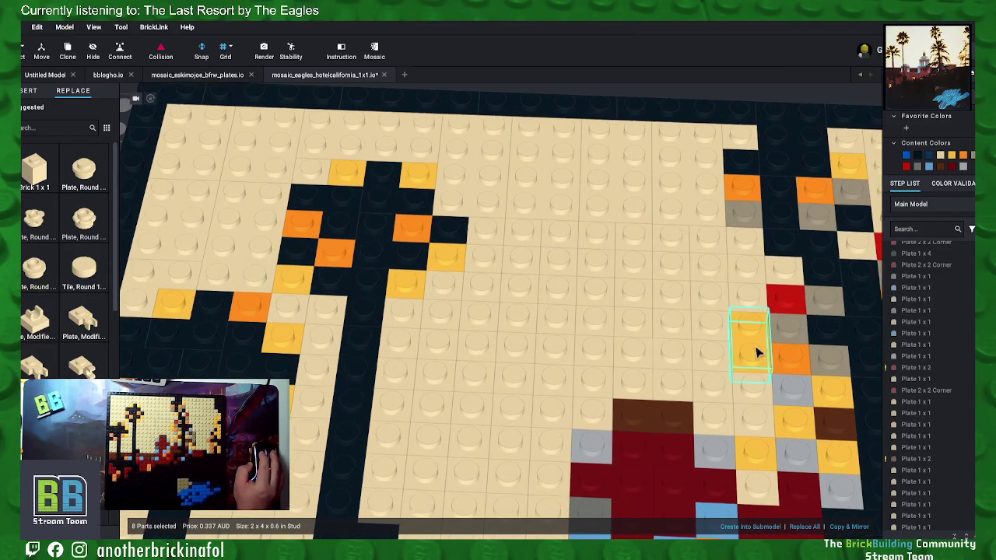
pyautogui.click(755, 274)
pyautogui.rightClick(780, 273)
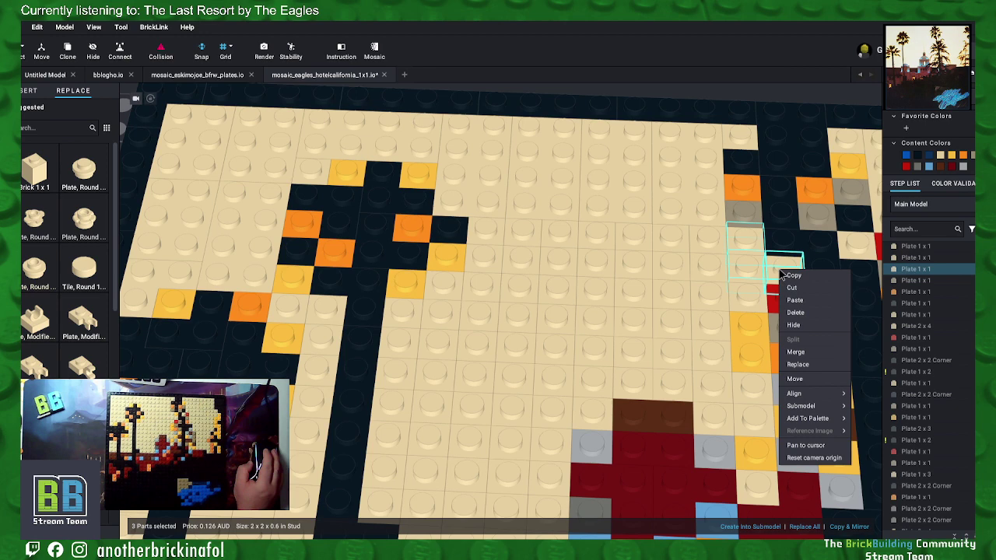
pyautogui.click(799, 352)
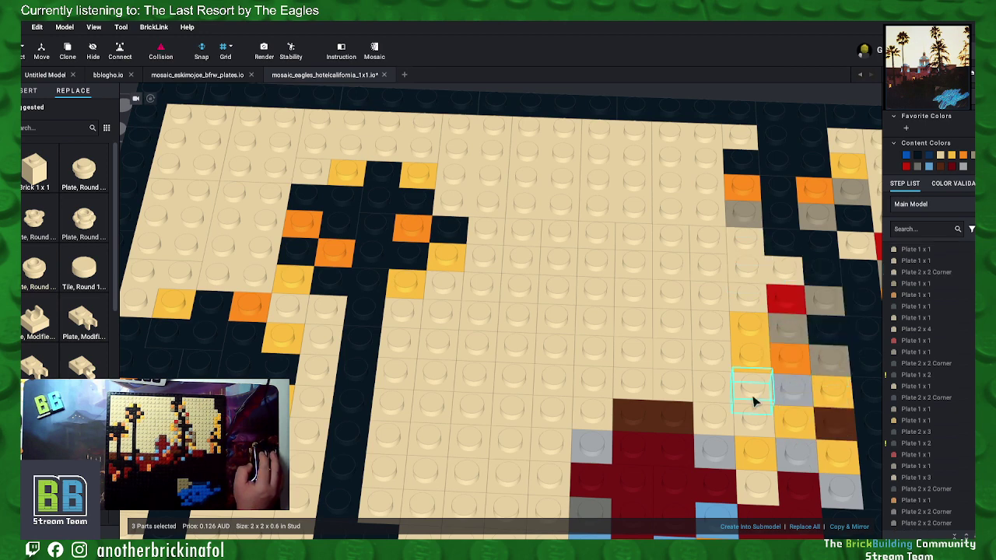
pyautogui.rightClick(729, 420)
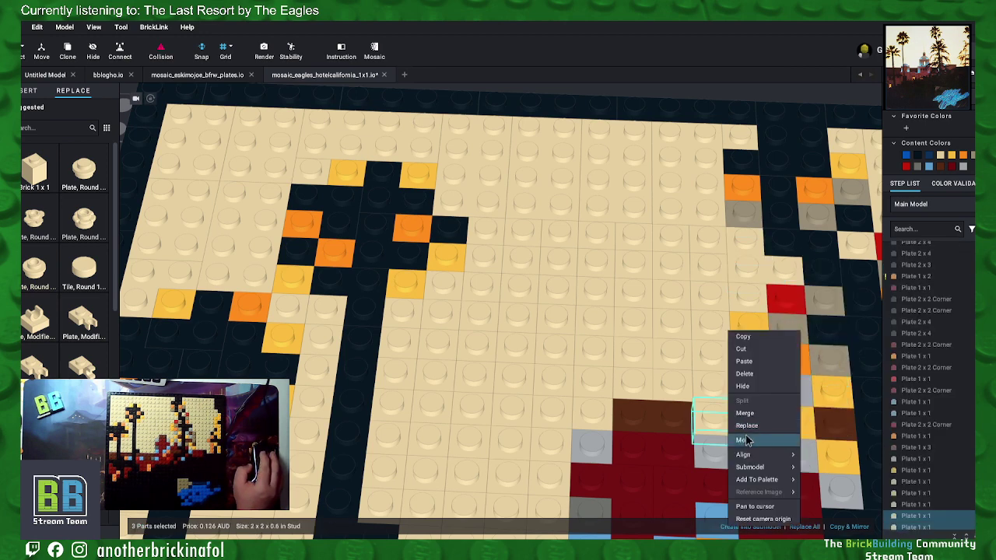
pyautogui.click(743, 440)
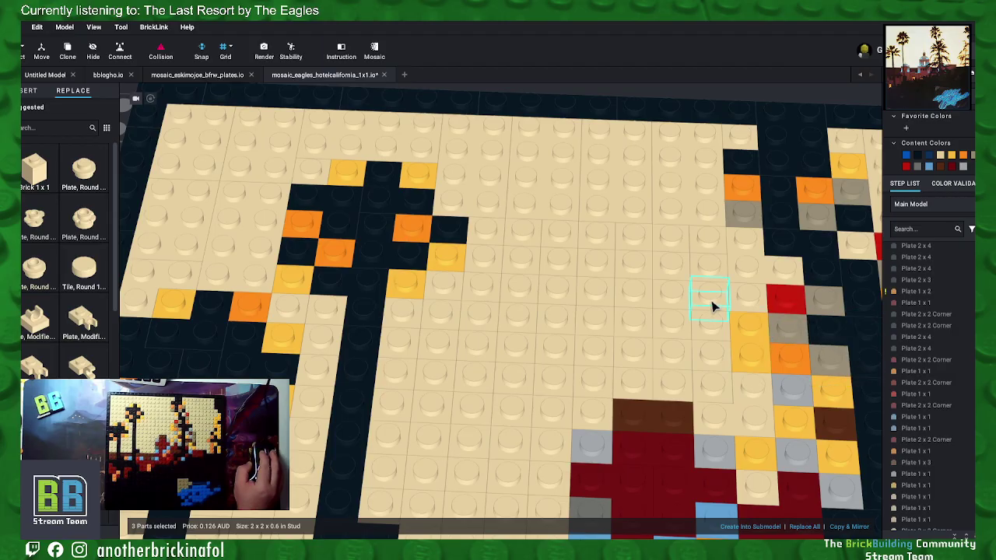
# Step: Merge the six tan 1 x 1 plates left of the two stacked yellow plates into a vertical 2 x 3 plate
pyautogui.click(679, 352)
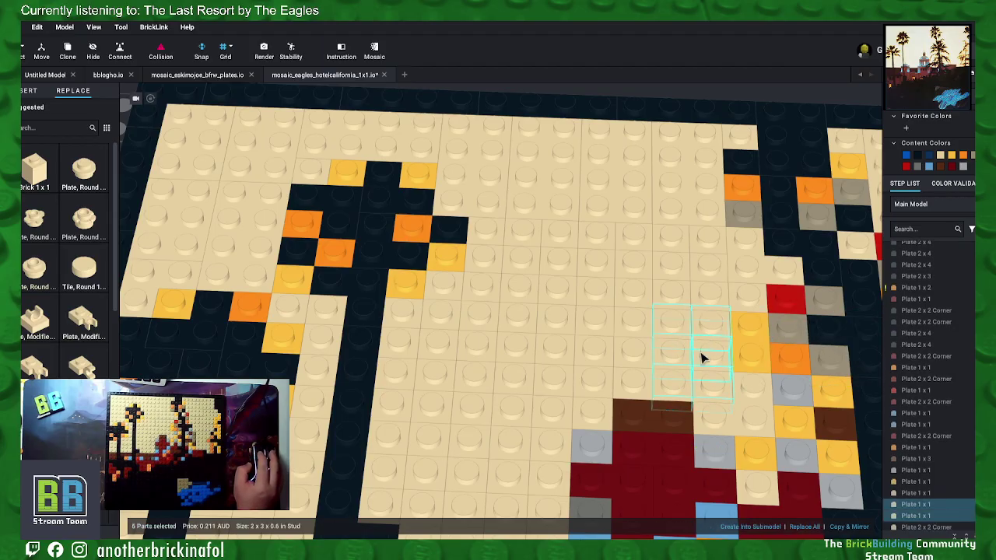
pyautogui.rightClick(703, 358)
pyautogui.click(716, 413)
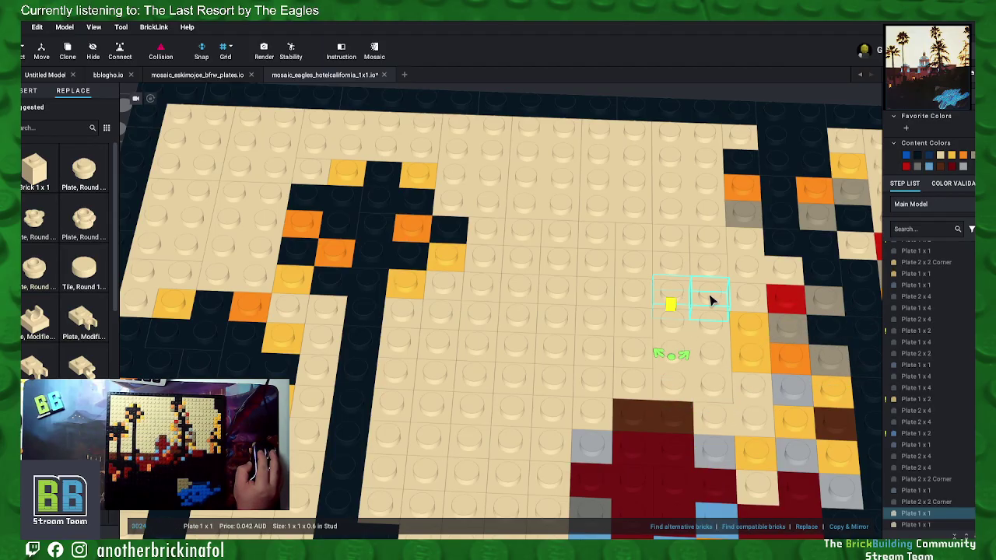
# Step: Merge the six tan 1 x 1 plates between the upper 2 x 4 row and the new 2 x 3 plate into a vertical 2 x 3 plate
pyautogui.keyDown('ctrl'); pyautogui.click(716, 247); pyautogui.keyUp('ctrl')
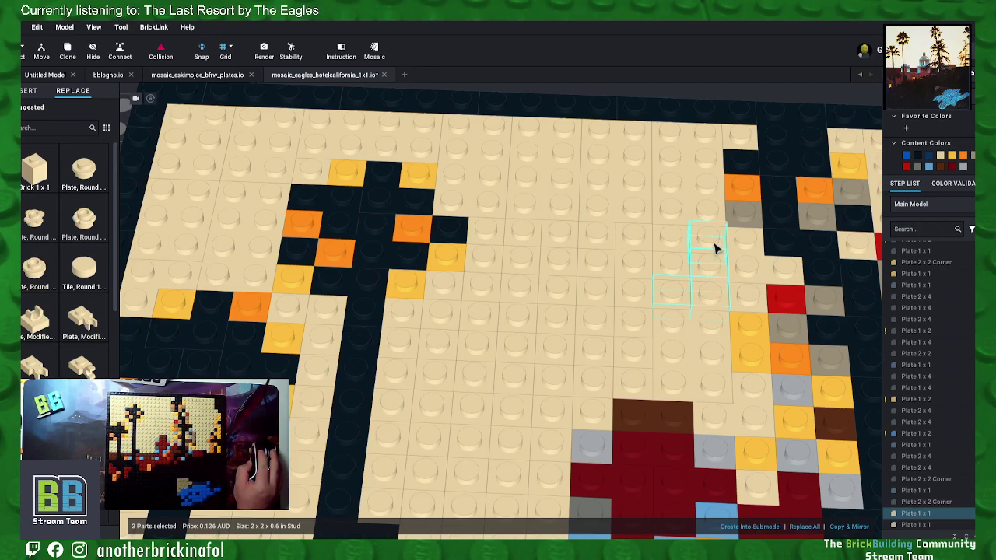
pyautogui.rightClick(678, 266)
pyautogui.click(706, 350)
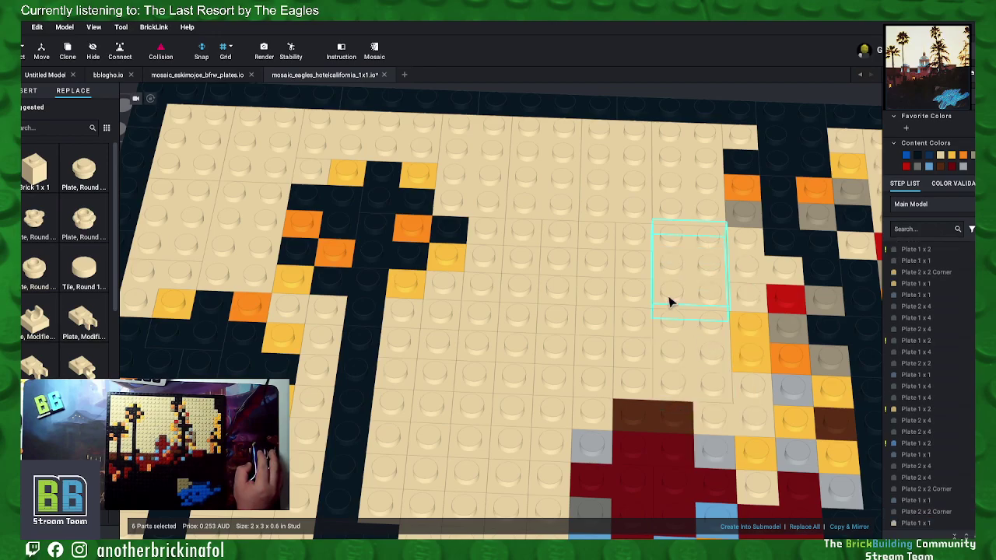
# Step: Merge the six tan 1 x 1 plates directly left of the upper 2 x 3 plate into a matching vertical 2 x 3 plate
pyautogui.click(596, 235)
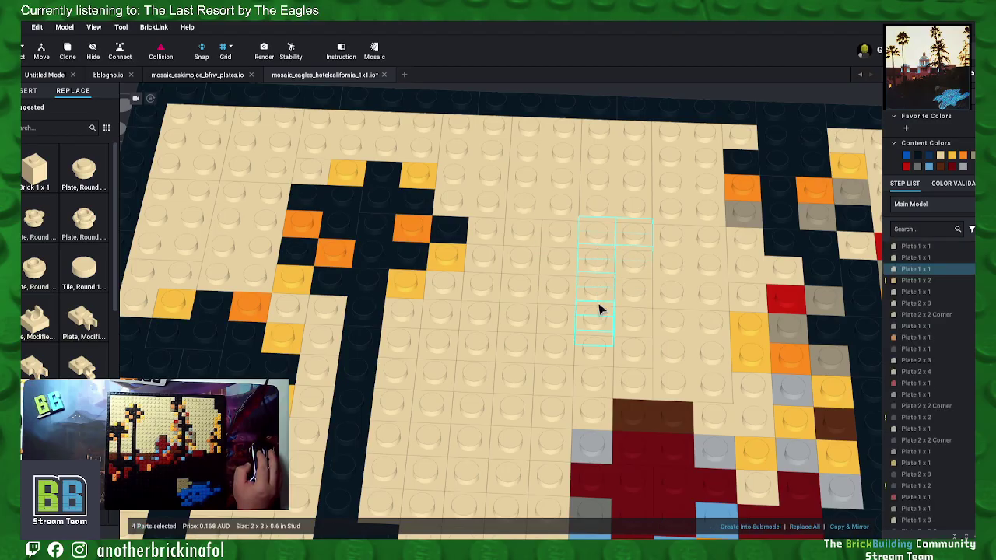
pyautogui.keyDown('ctrl'); pyautogui.click(640, 293); pyautogui.keyUp('ctrl')
pyautogui.keyDown('ctrl'); pyautogui.click(638, 268); pyautogui.keyUp('ctrl')
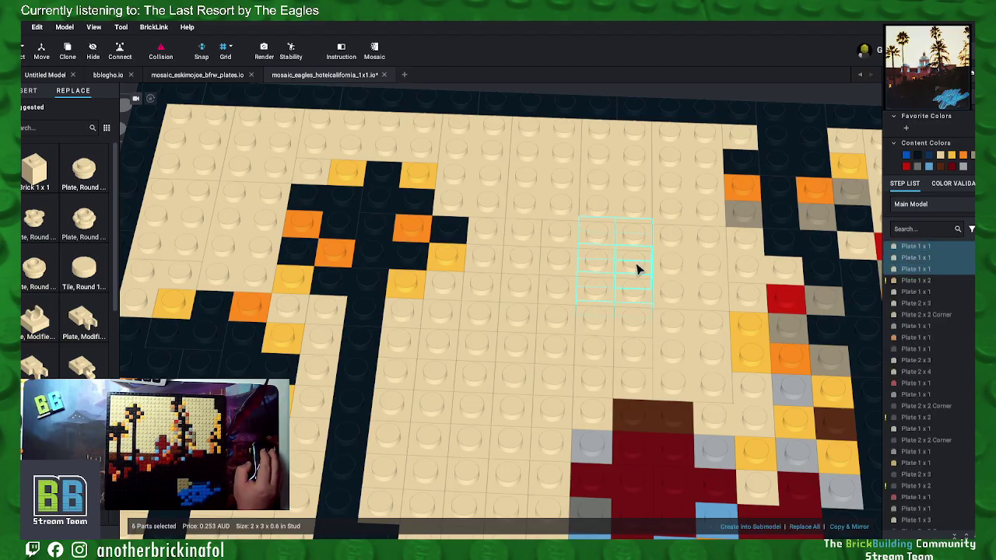
pyautogui.rightClick(642, 270)
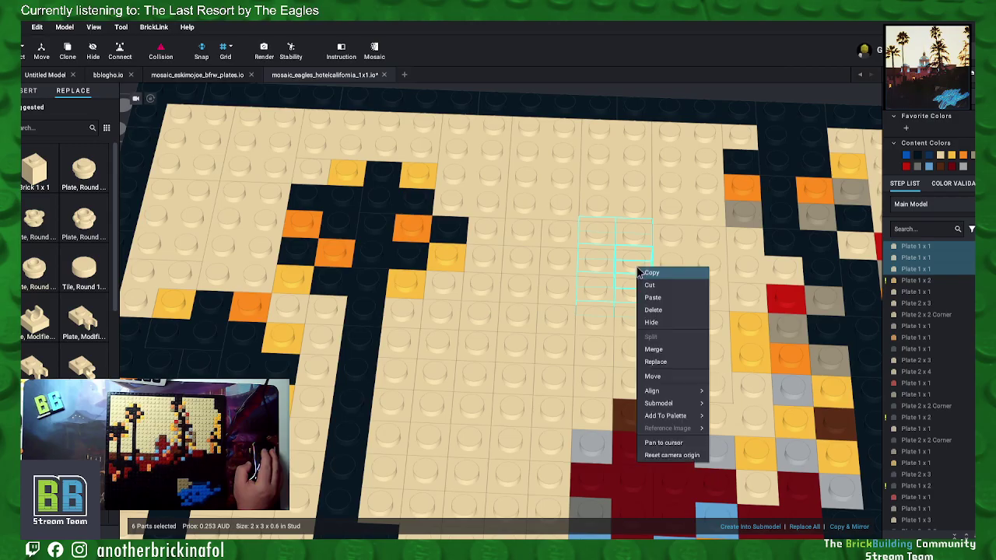
pyautogui.click(651, 348)
pyautogui.click(631, 384)
pyautogui.keyDown('ctrl'); pyautogui.click(599, 402); pyautogui.keyUp('ctrl')
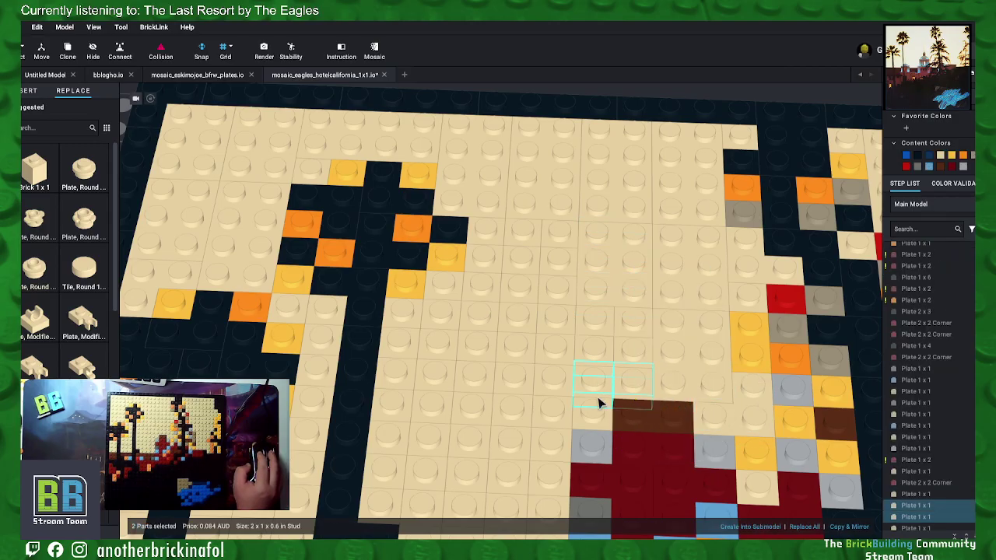
pyautogui.moveTo(602, 364); pyautogui.dragTo(589, 412)
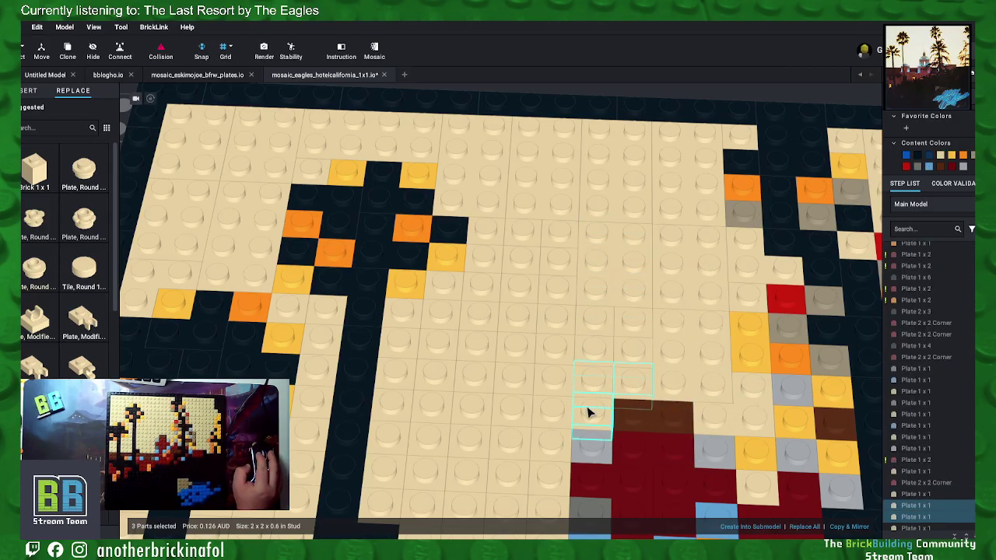
# Step: Merge the six tan 1 x 1 plates beneath the last 2 x 3 plate, just above the brown roof, into a vertical 2 x 3 plate
pyautogui.click(636, 354)
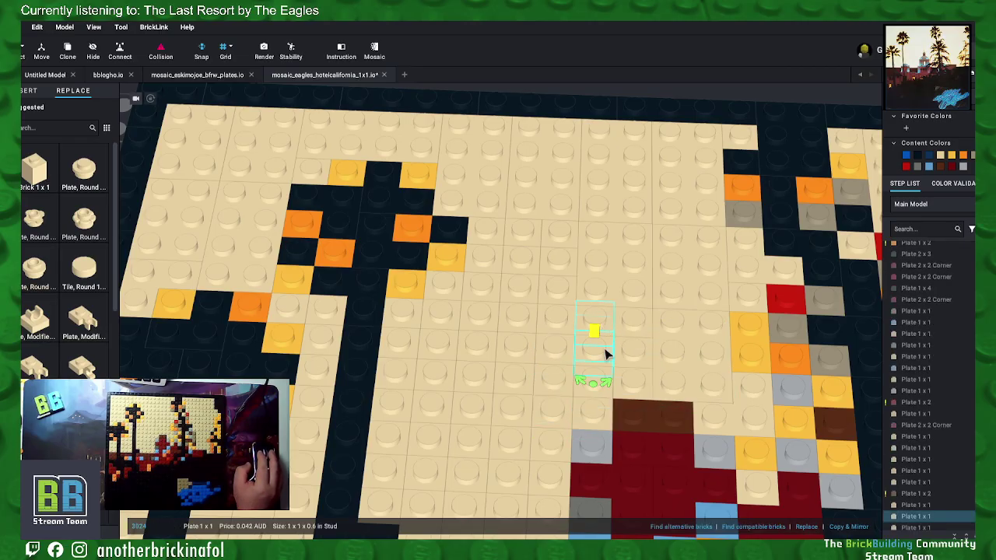
pyautogui.keyDown('ctrl'); pyautogui.click(595, 380); pyautogui.keyUp('ctrl')
pyautogui.keyDown('ctrl'); pyautogui.click(632, 347); pyautogui.keyUp('ctrl')
pyautogui.keyDown('ctrl'); pyautogui.click(630, 358); pyautogui.keyUp('ctrl')
pyautogui.rightClick(634, 331)
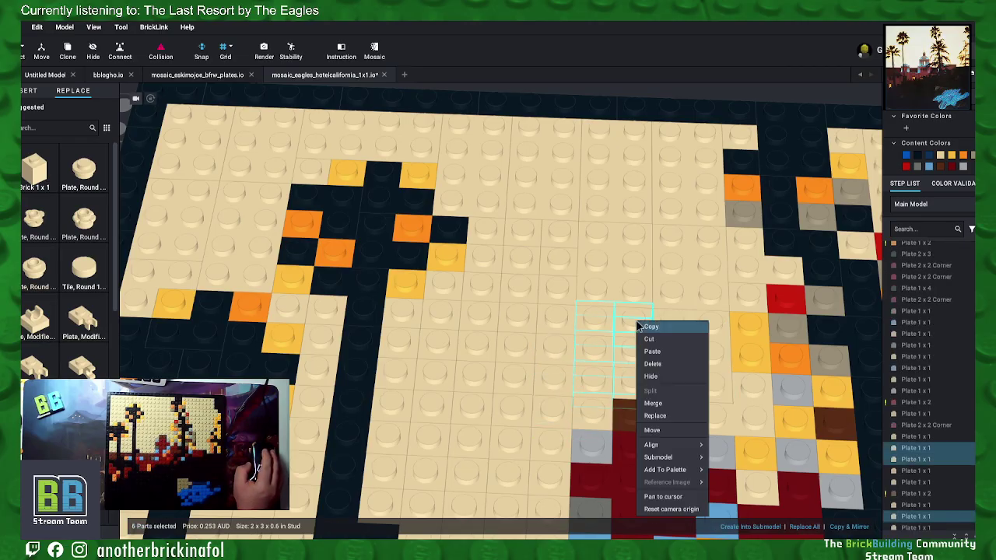
pyautogui.click(667, 400)
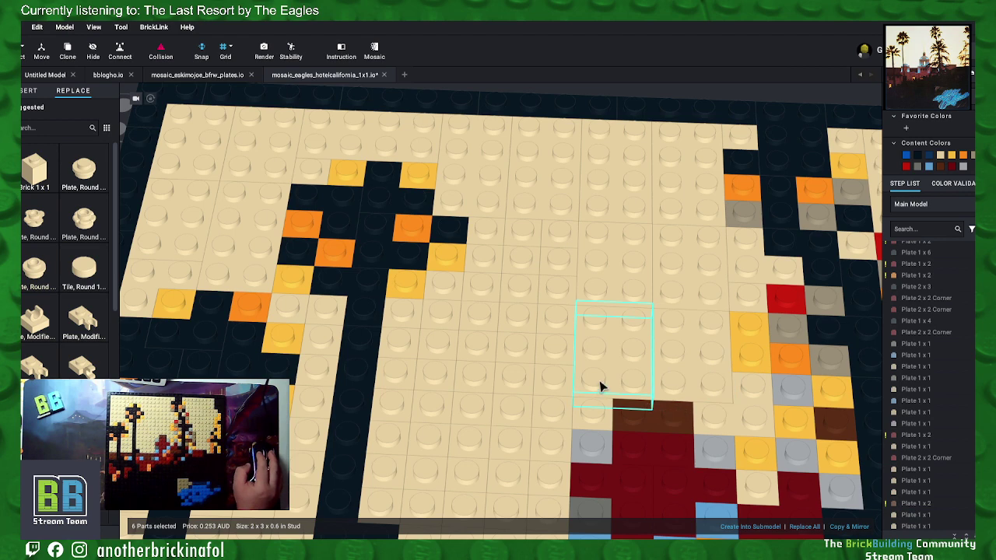
pyautogui.moveTo(599, 384); pyautogui.dragTo(662, 296, button='middle')
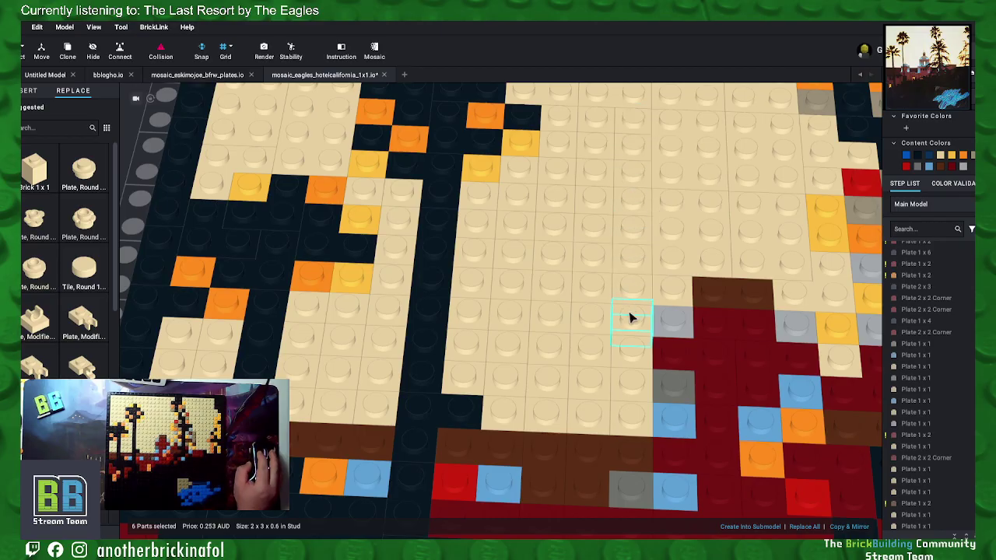
pyautogui.moveTo(631, 318); pyautogui.dragTo(688, 272, button='middle')
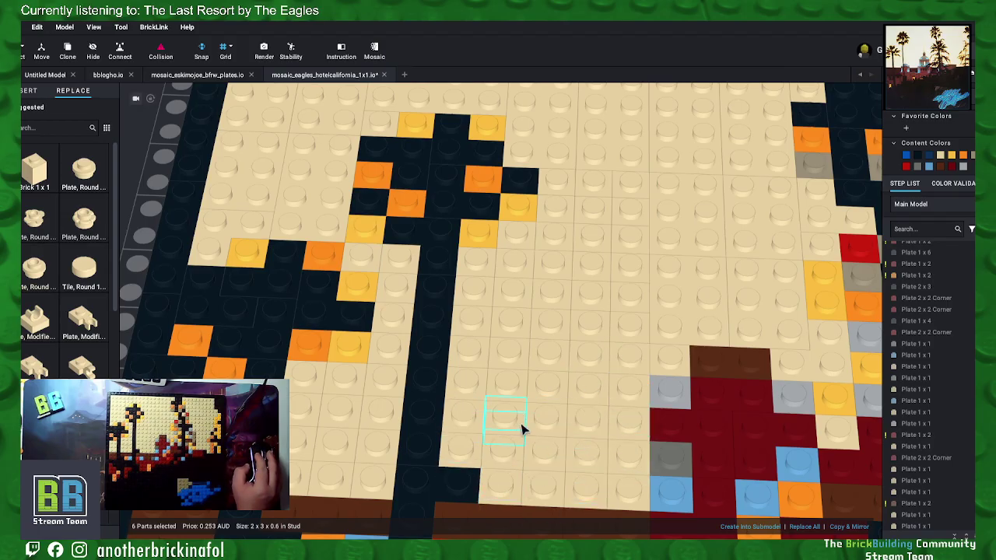
# Step: Merge the tan 1 x 1 plates just above the brown roof into two side-by-side vertical 2 x 3 plates, left of the dark red wall
pyautogui.click(611, 425)
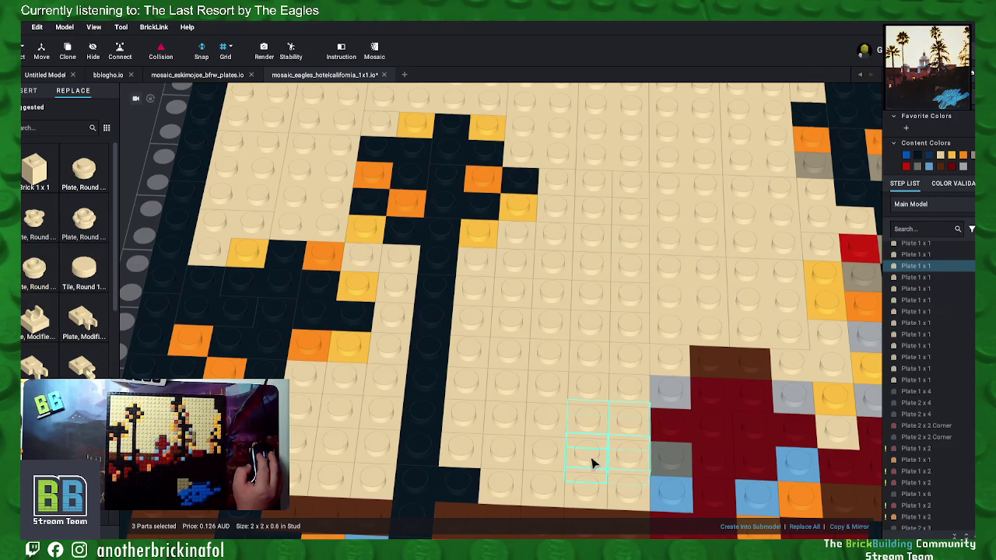
pyautogui.keyDown('shift'); pyautogui.click(585, 490); pyautogui.keyUp('shift')
pyautogui.keyDown('shift'); pyautogui.click(627, 489); pyautogui.keyUp('shift')
pyautogui.rightClick(629, 454)
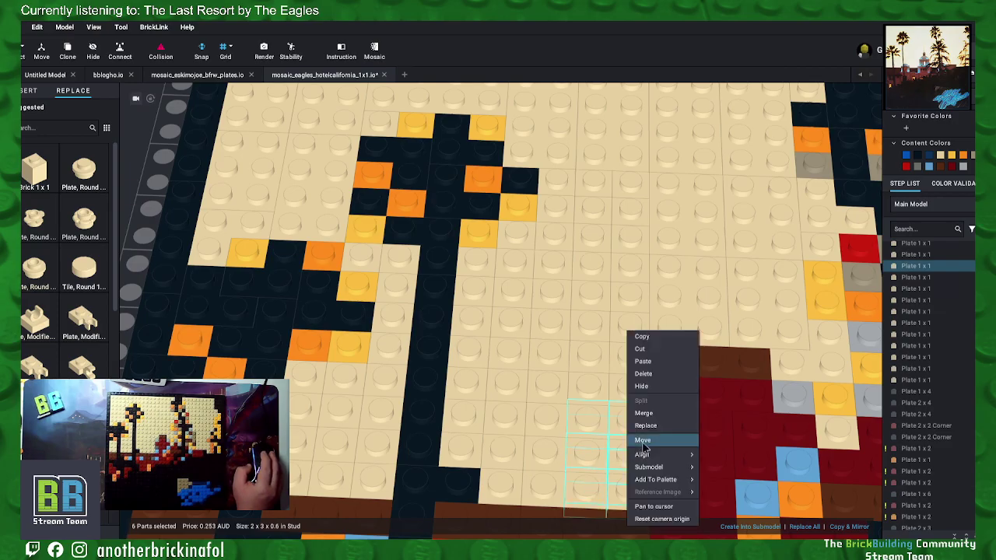
pyautogui.click(652, 414)
pyautogui.press('Escape')
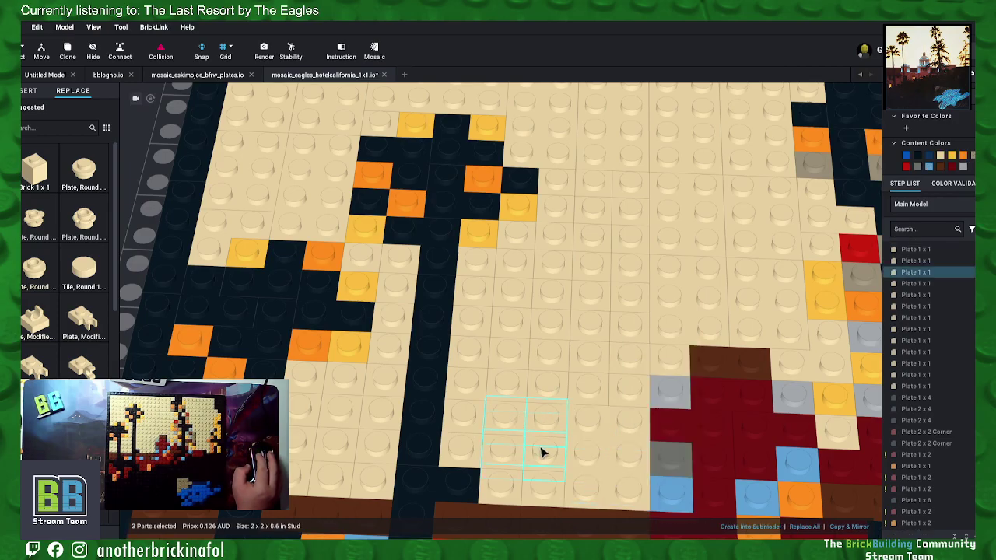
pyautogui.rightClick(550, 456)
pyautogui.click(574, 414)
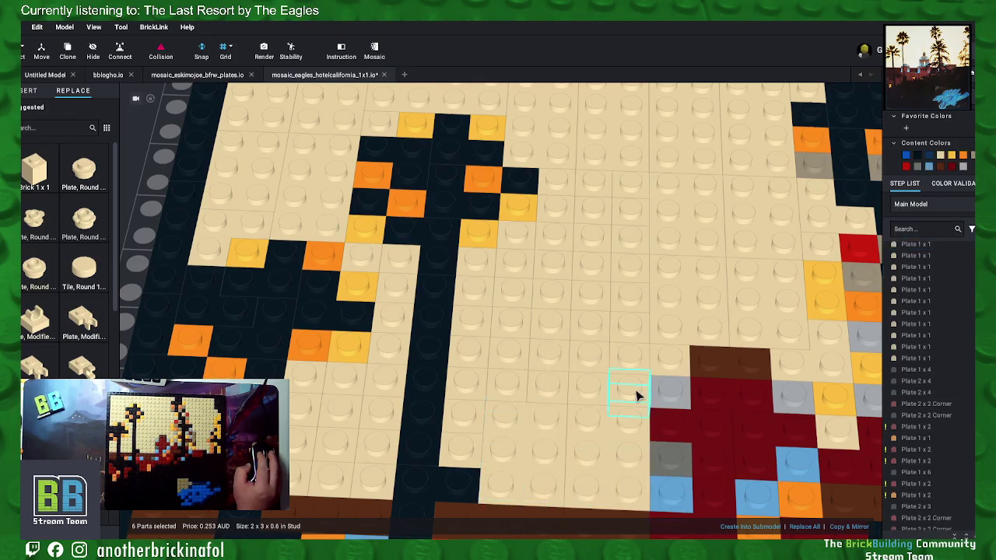
# Step: Merge the eight tan 1 x 1 plates above the 2 x 3 plate beside the dark red wall into a vertical 2 x 4 plate
pyautogui.click(641, 359)
pyautogui.keyDown('shift'); pyautogui.click(637, 333); pyautogui.keyUp('shift')
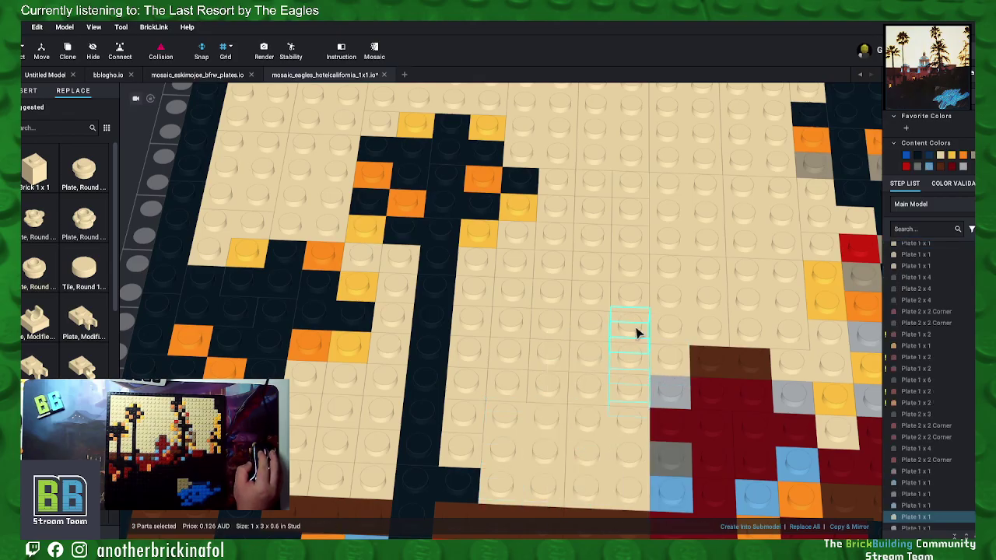
pyautogui.keyDown('shift'); pyautogui.click(593, 316); pyautogui.keyUp('shift')
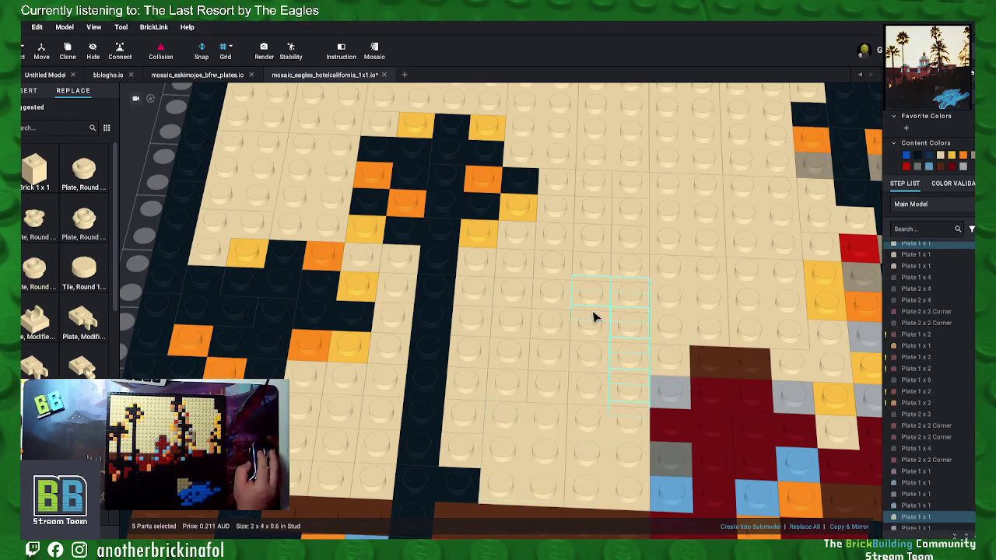
pyautogui.rightClick(589, 389)
pyautogui.click(611, 415)
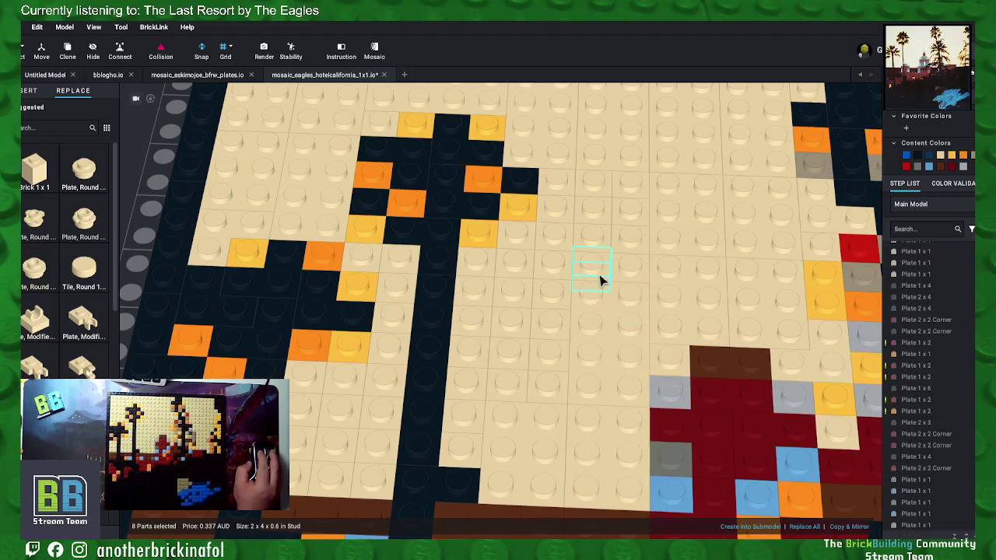
# Step: Merge the eight tan 1 x 1 plates directly above the new vertical 2 x 4 plate into another vertical 2 x 4 plate
pyautogui.keyDown('shift'); pyautogui.click(625, 271); pyautogui.keyUp('shift')
pyautogui.keyDown('shift'); pyautogui.click(625, 216); pyautogui.keyUp('shift')
pyautogui.keyDown('shift'); pyautogui.click(624, 189); pyautogui.keyUp('shift')
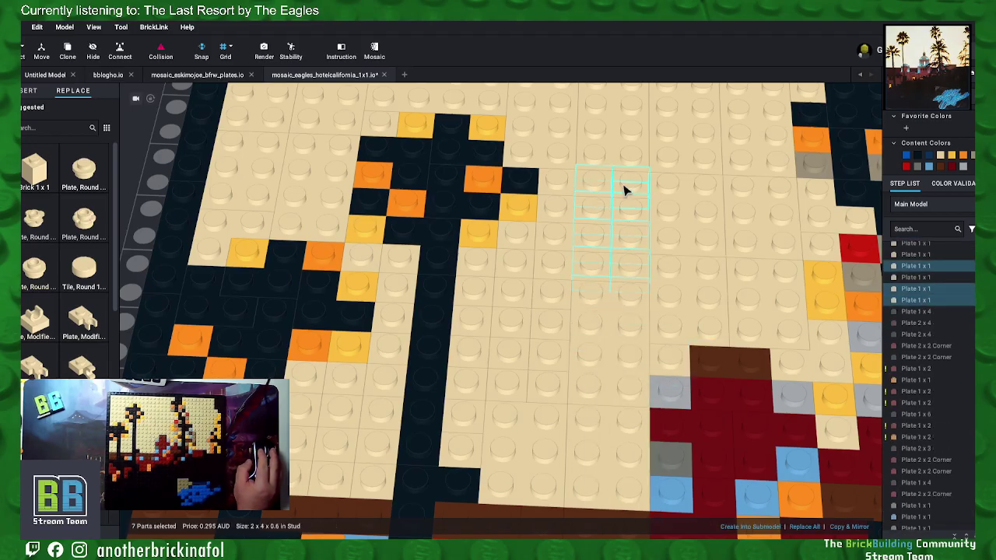
pyautogui.rightClick(632, 188)
pyautogui.click(662, 275)
# Step: Merge the two tan 1 x 1 plates beside the taller palm's outermost black and yellow plates into a vertical 1 x 2 plate
pyautogui.click(555, 200)
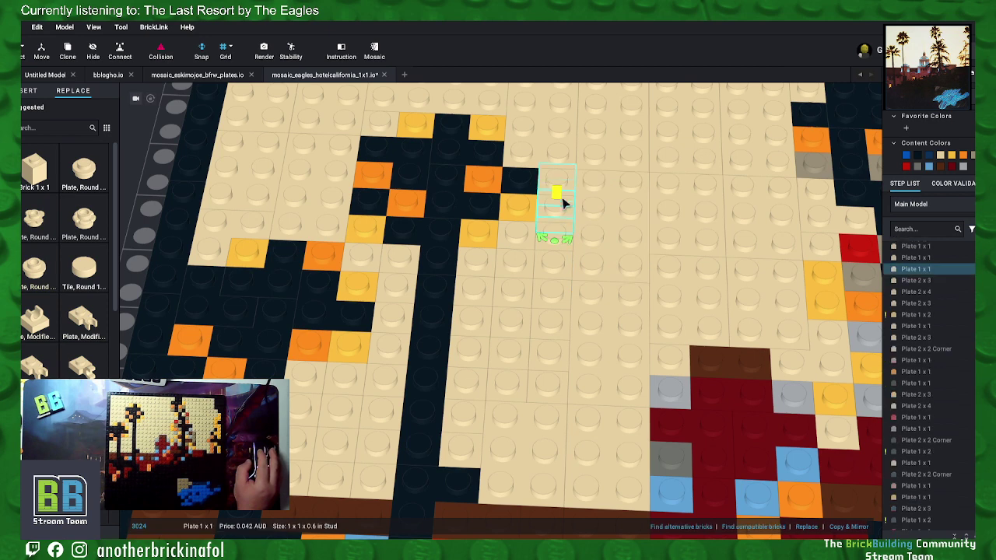
pyautogui.keyDown('shift'); pyautogui.click(564, 210); pyautogui.keyUp('shift')
pyautogui.rightClick(564, 210)
pyautogui.click(589, 291)
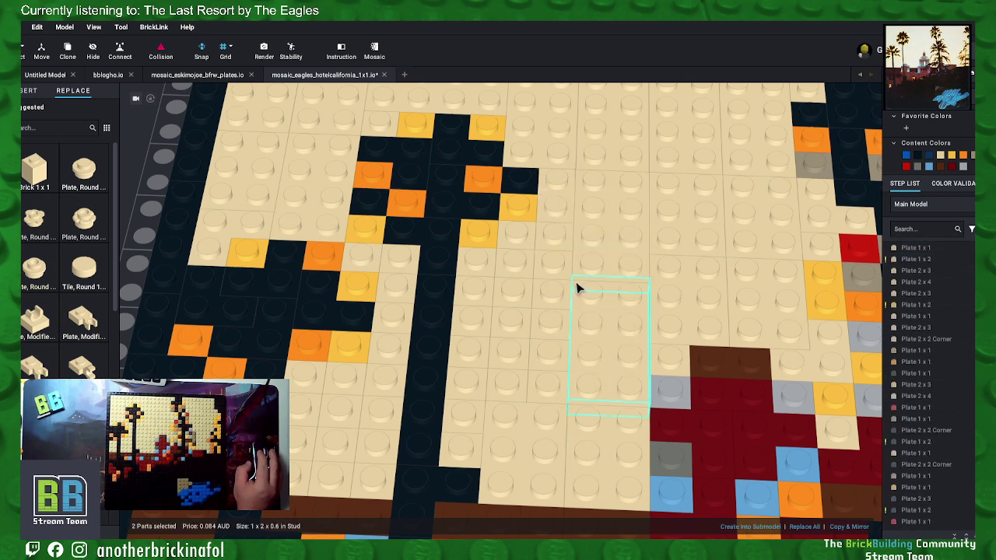
# Step: Merge the six tan 1 x 1 plates right of the taller palm's trunk, two rows above the roofline 2 x 3 plate, into a horizontal 2 x 3 plate
pyautogui.click(515, 227)
pyautogui.keyDown('shift'); pyautogui.click(510, 251); pyautogui.keyUp('shift')
pyautogui.click(545, 393)
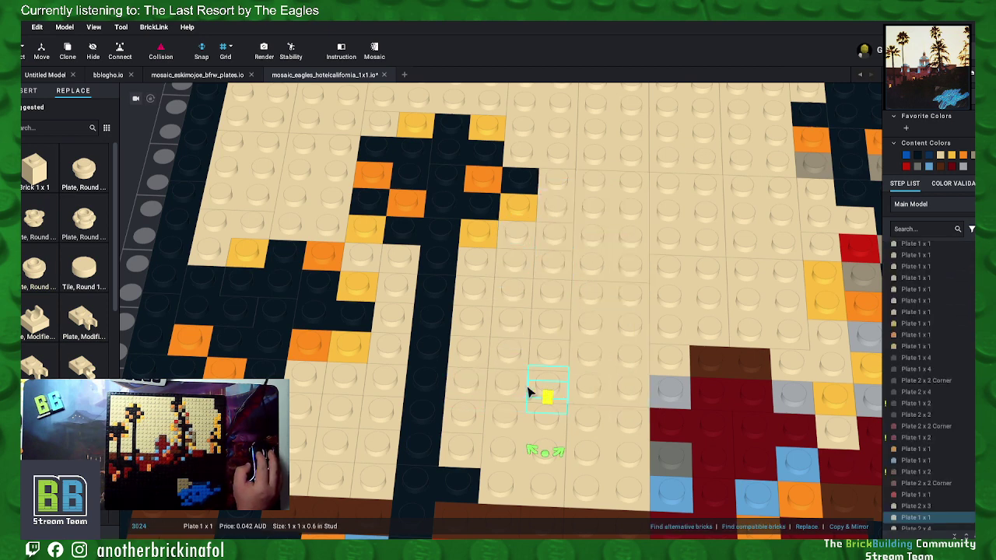
pyautogui.keyDown('shift'); pyautogui.click(478, 379); pyautogui.keyUp('shift')
pyautogui.keyDown('shift'); pyautogui.click(508, 350); pyautogui.keyUp('shift')
pyautogui.keyDown('shift'); pyautogui.click(550, 351); pyautogui.keyUp('shift')
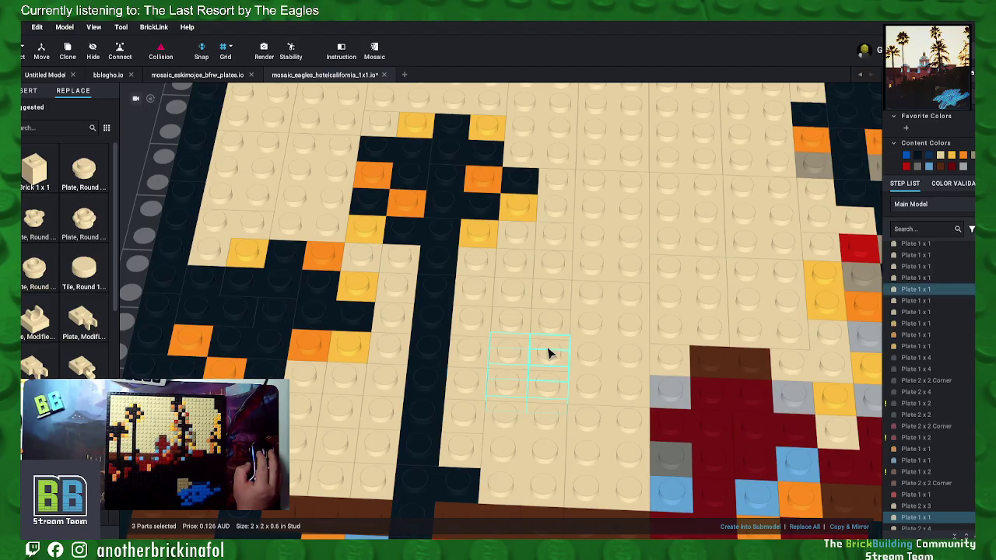
pyautogui.keyDown('shift'); pyautogui.click(470, 386); pyautogui.keyUp('shift')
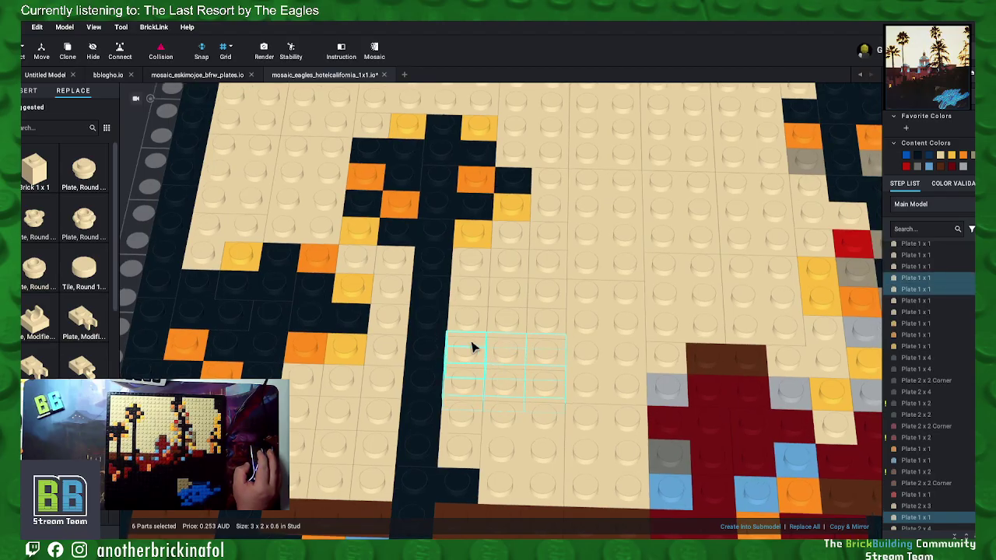
pyautogui.rightClick(471, 348)
pyautogui.click(521, 402)
pyautogui.click(476, 311)
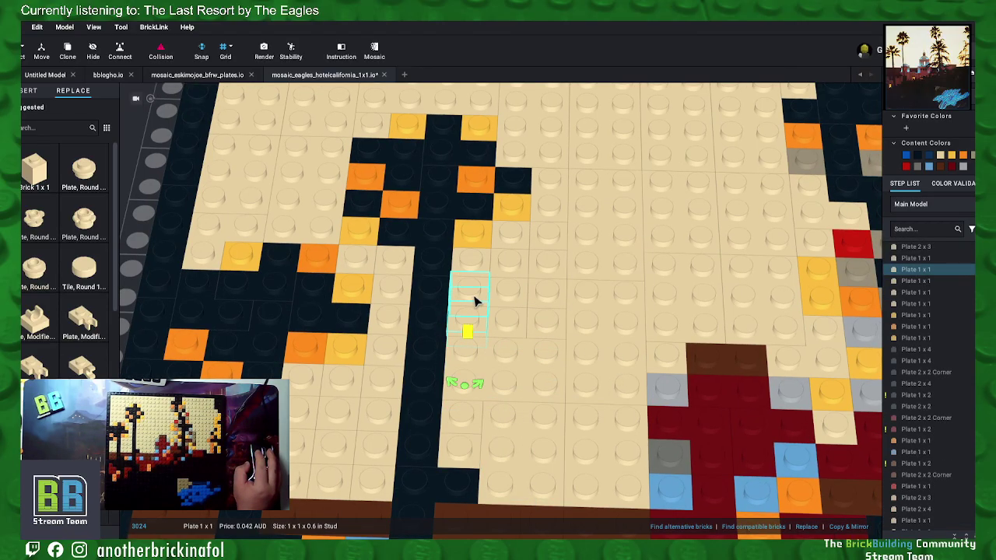
pyautogui.keyDown('shift'); pyautogui.click(472, 317); pyautogui.keyUp('shift')
pyautogui.keyDown('shift'); pyautogui.click(509, 303); pyautogui.keyUp('shift')
pyautogui.keyDown('shift'); pyautogui.click(513, 325); pyautogui.keyUp('shift')
pyautogui.keyDown('shift'); pyautogui.click(548, 322); pyautogui.keyUp('shift')
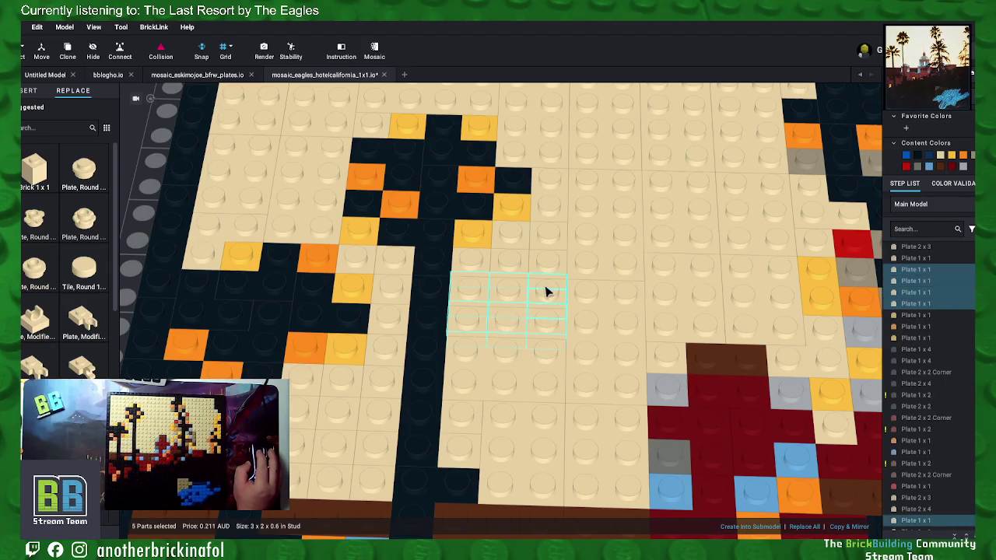
# Step: Merge the eight tan 1 x 1 plates above the horizontal 2 x 3 plate, one column away from the trunk, into a vertical 2 x 4 plate
pyautogui.click(555, 247)
pyautogui.keyDown('shift'); pyautogui.click(510, 268); pyautogui.keyUp('shift')
pyautogui.keyDown('shift'); pyautogui.click(542, 266); pyautogui.keyUp('shift')
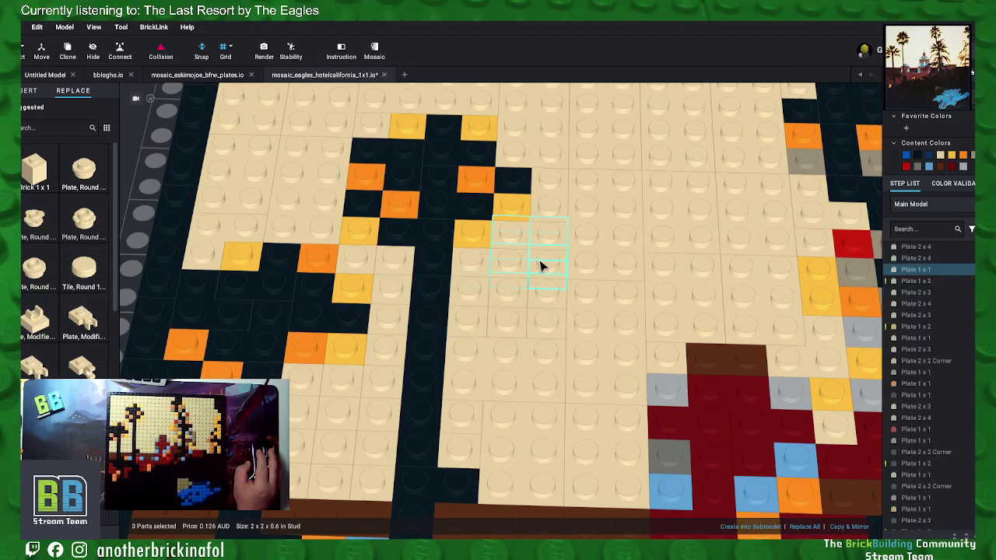
pyautogui.rightClick(547, 321)
pyautogui.click(564, 391)
# Step: Merge the three tan 1 x 1 plates between the taller palm's trunk and the new 2 x 4 plate into a vertical 1 x 3 plate
pyautogui.click(483, 280)
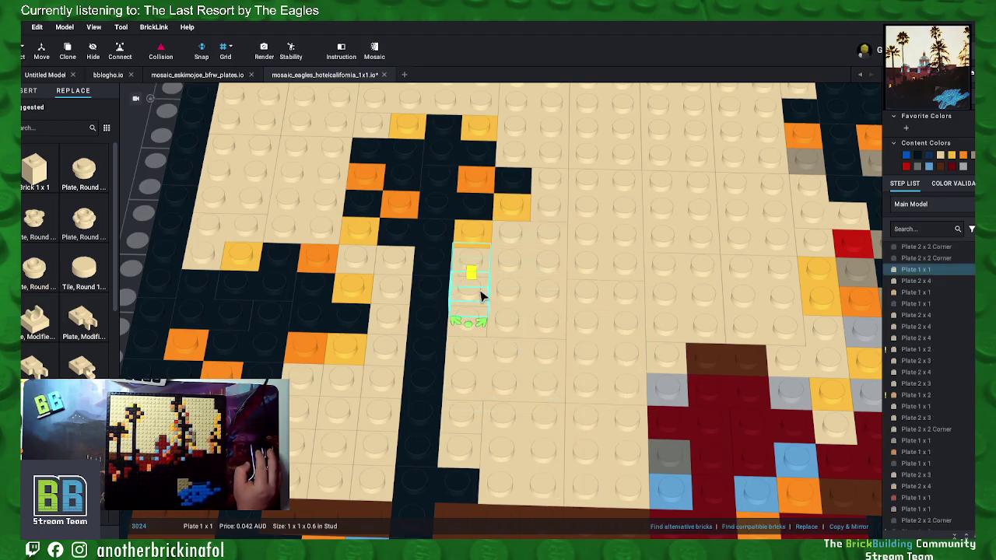
pyautogui.keyDown('shift'); pyautogui.click(481, 296); pyautogui.keyUp('shift')
pyautogui.rightClick(470, 325)
pyautogui.click(486, 395)
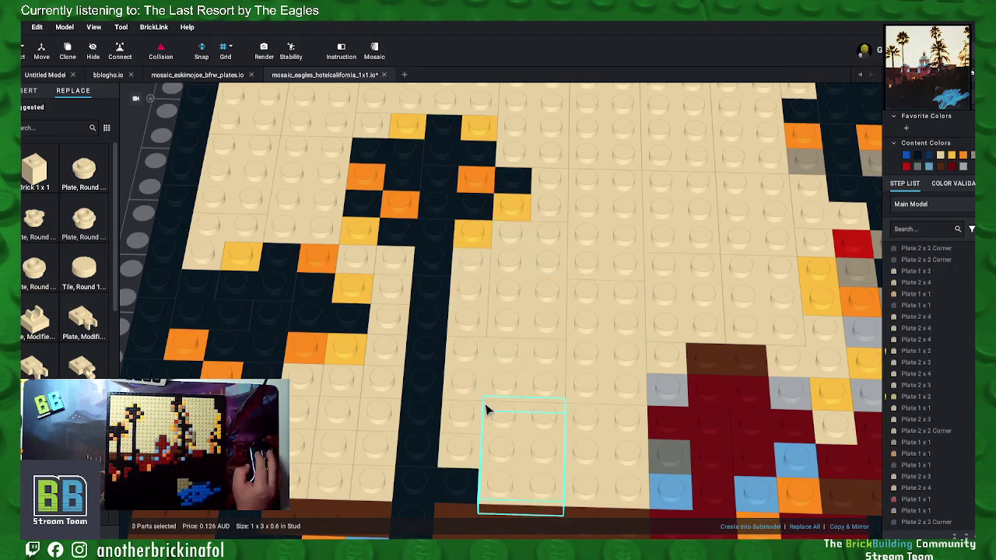
# Step: Merge the two tan 1 x 1 plates right of the taller palm's trunk, above the black foot, into a vertical 1 x 2 plate
pyautogui.click(462, 418)
pyautogui.keyDown('shift'); pyautogui.click(465, 455); pyautogui.keyUp('shift')
pyautogui.rightClick(465, 455)
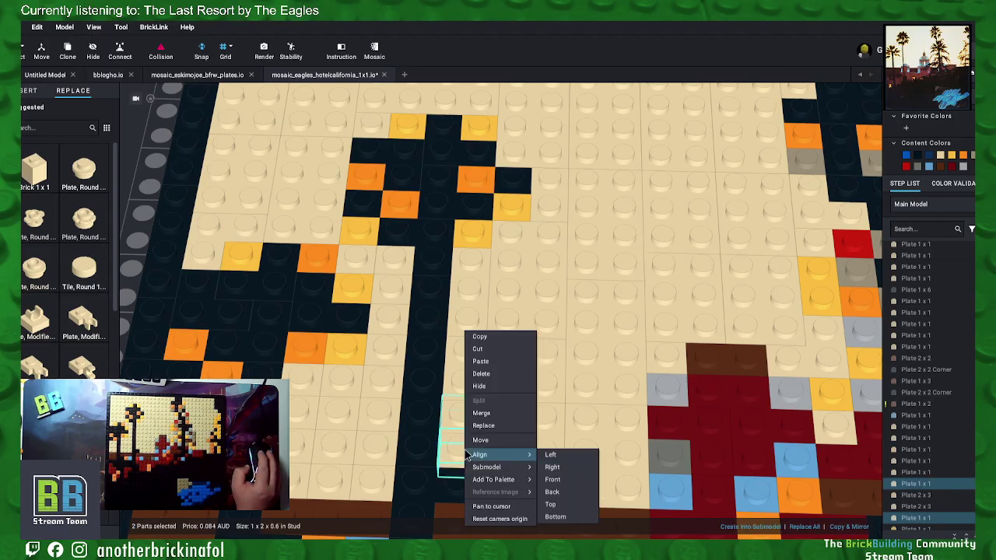
pyautogui.click(484, 410)
# Step: Merge the three tan 1 x 1 plates left of the taller palm's trunk, under its crown, into a 2 x 2 corner plate
pyautogui.click(396, 252)
pyautogui.keyDown('shift'); pyautogui.click(376, 270); pyautogui.keyUp('shift')
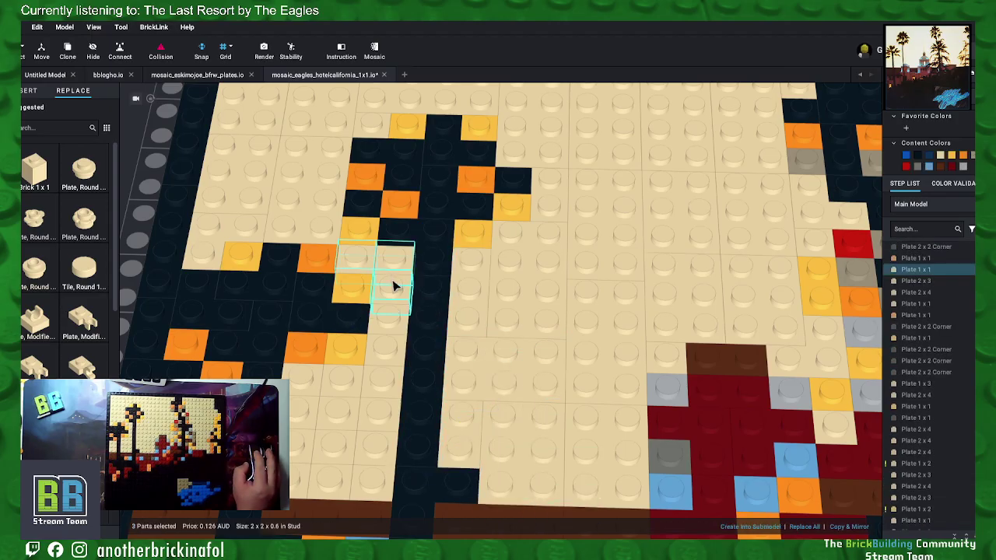
pyautogui.rightClick(391, 283)
pyautogui.click(414, 375)
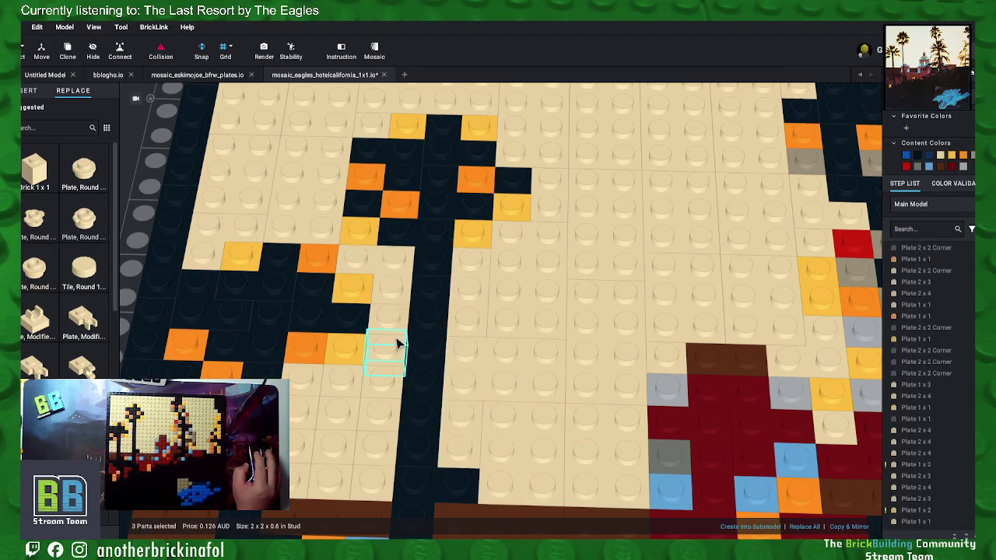
# Step: Merge the two tan 1 x 1 plates below the new corner plate, left of the trunk, into a vertical 1 x 2 plate
pyautogui.click(397, 343)
pyautogui.keyDown('ctrl'); pyautogui.click(392, 317); pyautogui.keyUp('ctrl')
pyautogui.rightClick(392, 318)
pyautogui.click(411, 397)
# Step: Merge the six tan 1 x 1 plates between the two palm trunks, below the orange and yellow plates, into a horizontal 2 x 3 plate
pyautogui.click(343, 390)
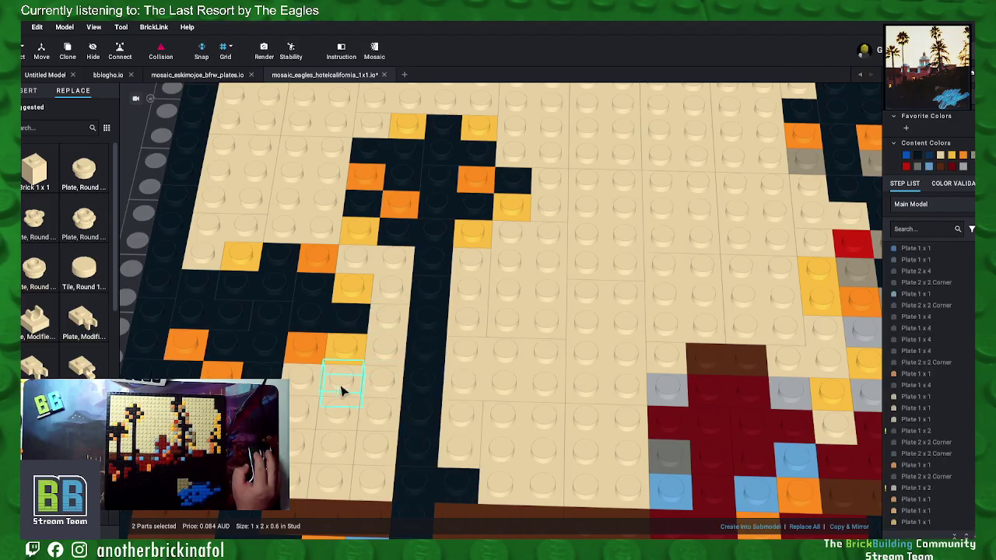
pyautogui.keyDown('ctrl'); pyautogui.click(309, 387); pyautogui.keyUp('ctrl')
pyautogui.keyDown('ctrl'); pyautogui.click(310, 410); pyautogui.keyUp('ctrl')
pyautogui.keyDown('ctrl'); pyautogui.click(344, 415); pyautogui.keyUp('ctrl')
pyautogui.keyDown('ctrl'); pyautogui.click(371, 388); pyautogui.keyUp('ctrl')
pyautogui.keyDown('ctrl'); pyautogui.click(375, 411); pyautogui.keyUp('ctrl')
pyautogui.moveTo(375, 411); pyautogui.dragTo(376, 416, button='right')
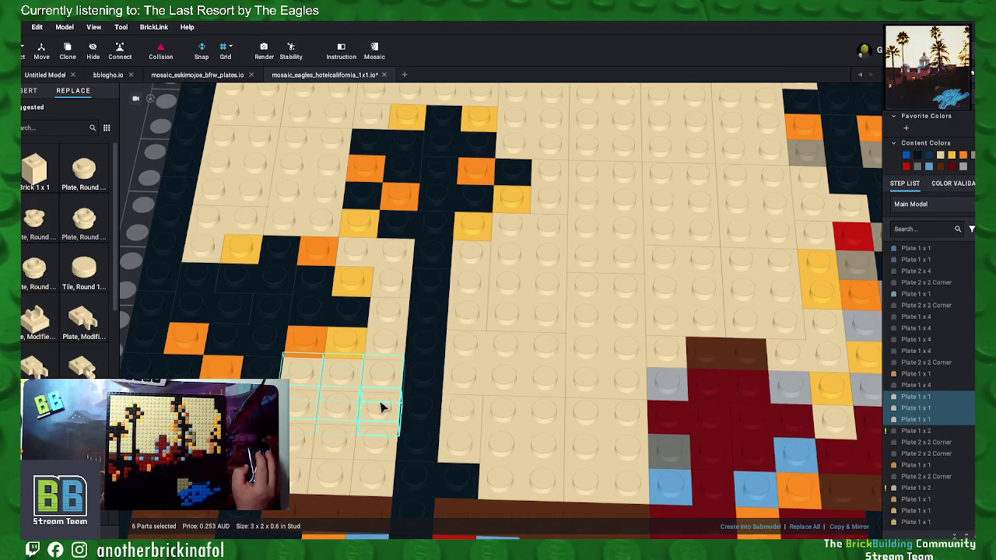
pyautogui.rightClick(383, 408)
pyautogui.click(401, 411)
# Step: Merge the six tan 1 x 1 plates between the two palm trunks, just above the brown roof, into a horizontal 2 x 3 plate
pyautogui.click(307, 440)
pyautogui.keyDown('ctrl'); pyautogui.click(334, 445); pyautogui.keyUp('ctrl')
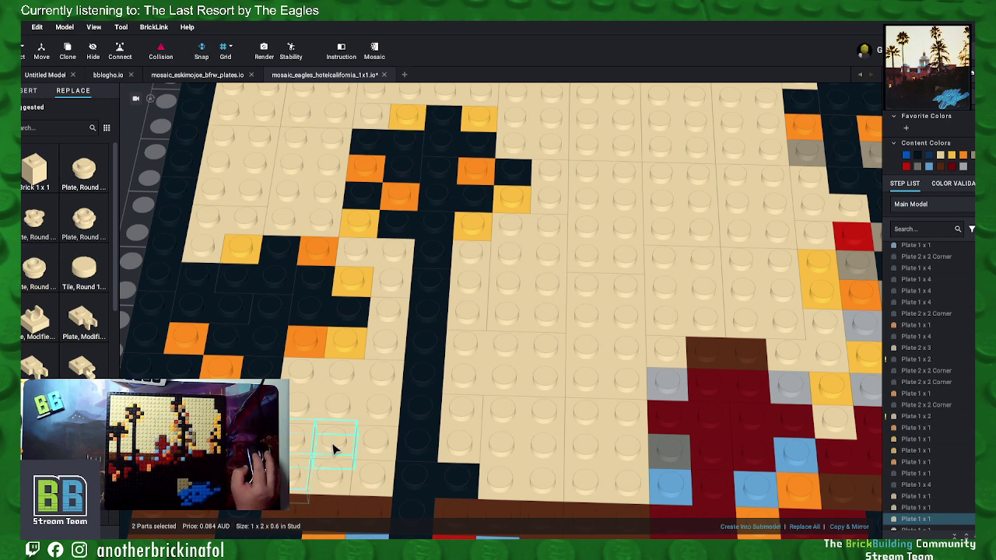
pyautogui.keyDown('ctrl'); pyautogui.click(309, 479); pyautogui.keyUp('ctrl')
pyautogui.keyDown('ctrl'); pyautogui.click(334, 478); pyautogui.keyUp('ctrl')
pyautogui.keyDown('ctrl'); pyautogui.click(363, 444); pyautogui.keyUp('ctrl')
pyautogui.keyDown('ctrl'); pyautogui.click(365, 478); pyautogui.keyUp('ctrl')
pyautogui.rightClick(376, 474)
pyautogui.moveTo(395, 471)
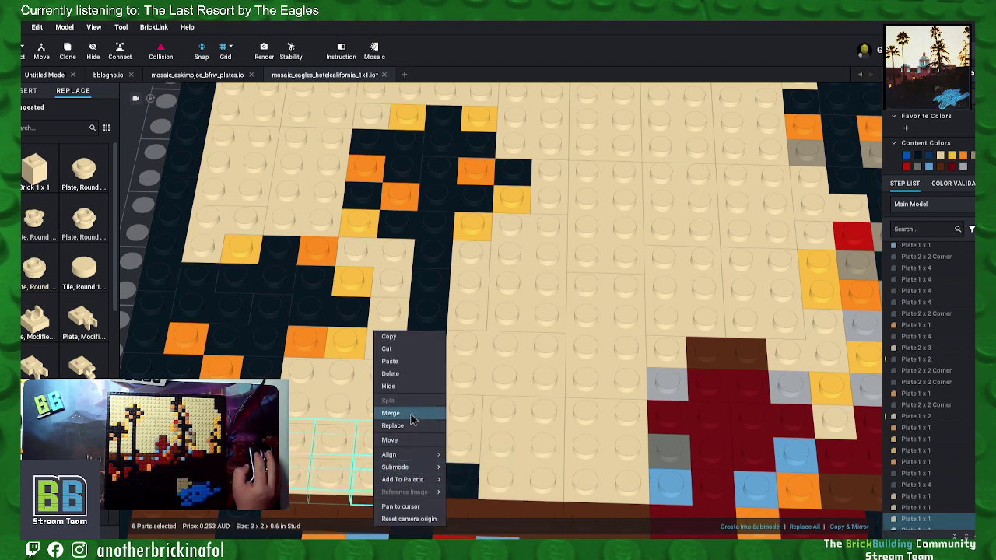
pyautogui.click(397, 414)
# Step: Merge the remaining six tan 1 x 1 plates left of the shorter palm's trunk into a vertical 2 x 3 plate
pyautogui.keyDown('ctrl'); pyautogui.click(915, 472); pyautogui.keyUp('ctrl')
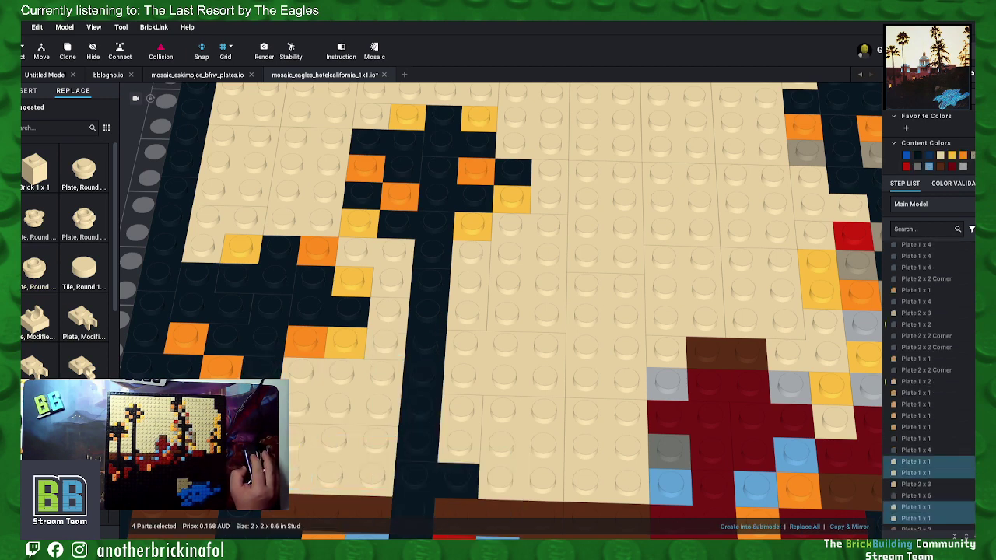
pyautogui.rightClick(202, 331)
pyautogui.click(226, 346)
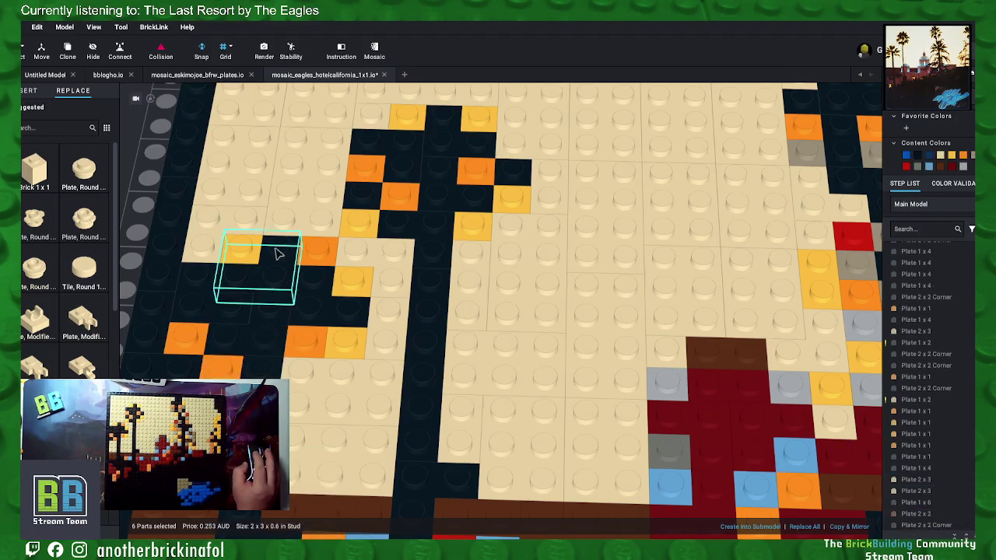
# Step: Clear the selection and examine the whole mosaic
pyautogui.moveTo(257, 272); pyautogui.dragTo(299, 319, button='middle')
pyautogui.moveTo(299, 319); pyautogui.dragTo(758, 370)
pyautogui.scroll(-5, 758, 370)
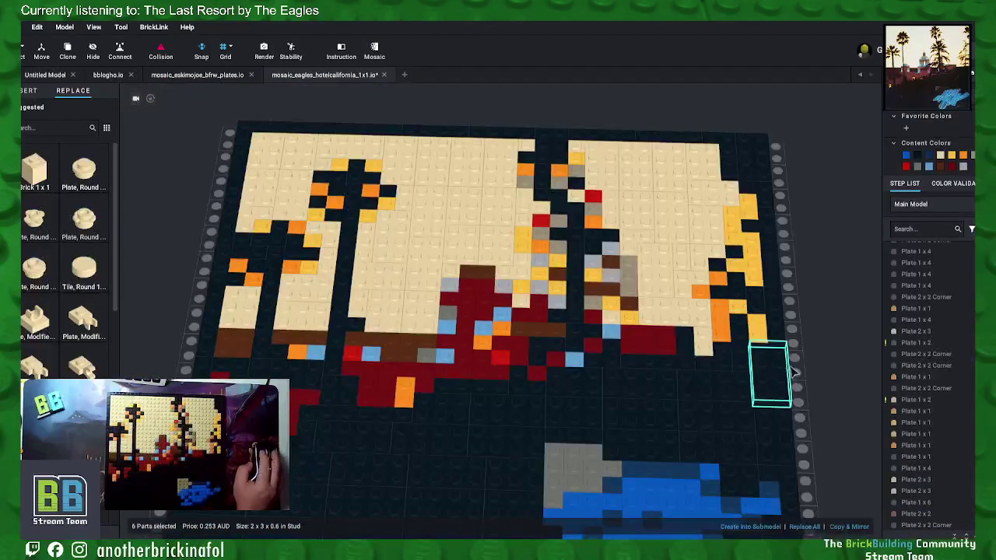
pyautogui.scroll(-3, 832, 380)
pyautogui.click(843, 359)
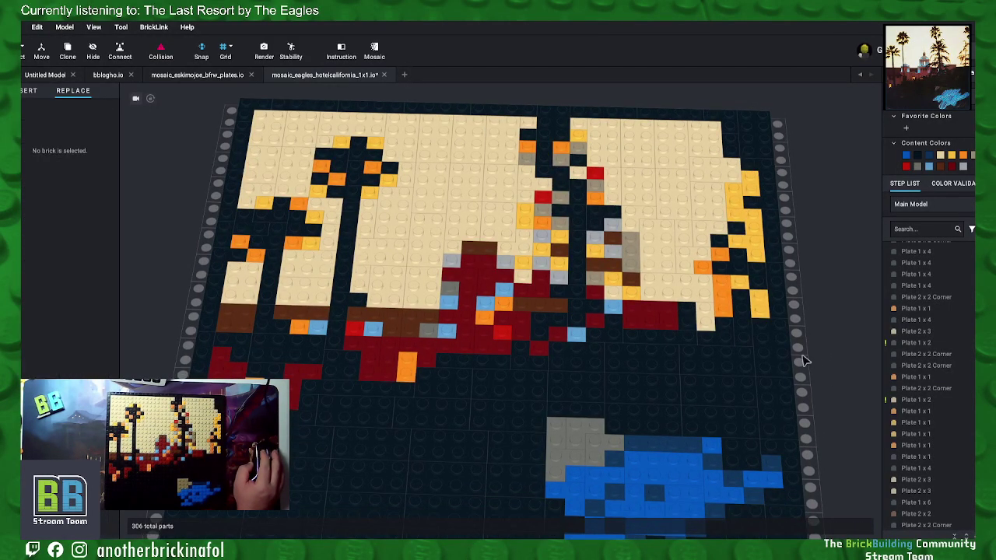
pyautogui.scroll(-2, 805, 360)
pyautogui.scroll(-2, 778, 386)
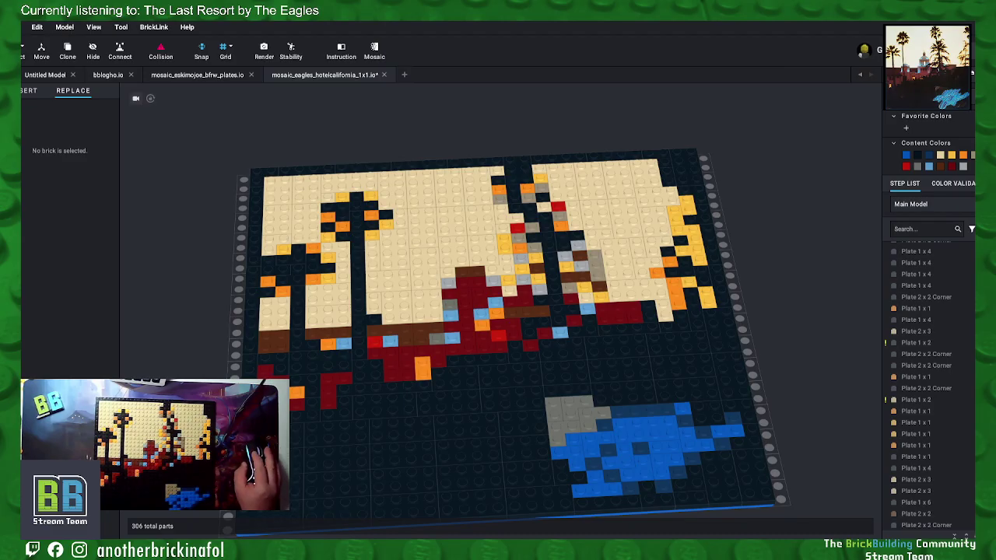
# Step: Save the mosaic as a new file named mosaic_eagles_hotelcalifornia_plates.io
pyautogui.click(21, 27)
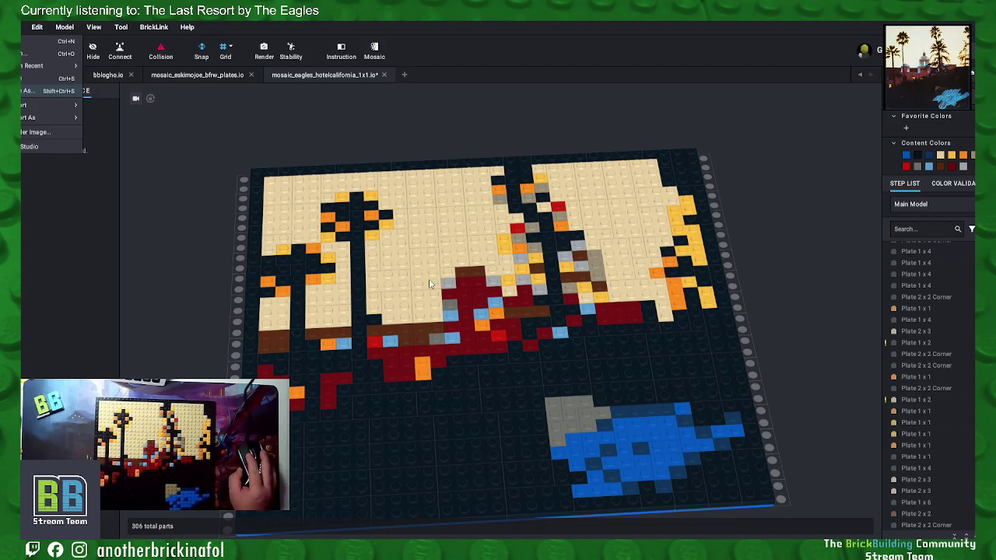
pyautogui.click(692, 354)
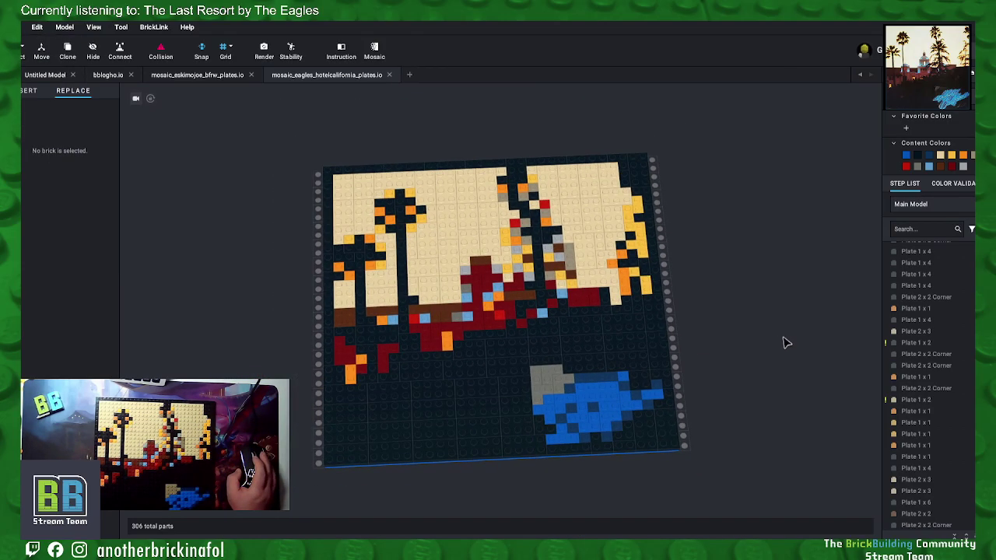
pyautogui.rightClick(748, 350)
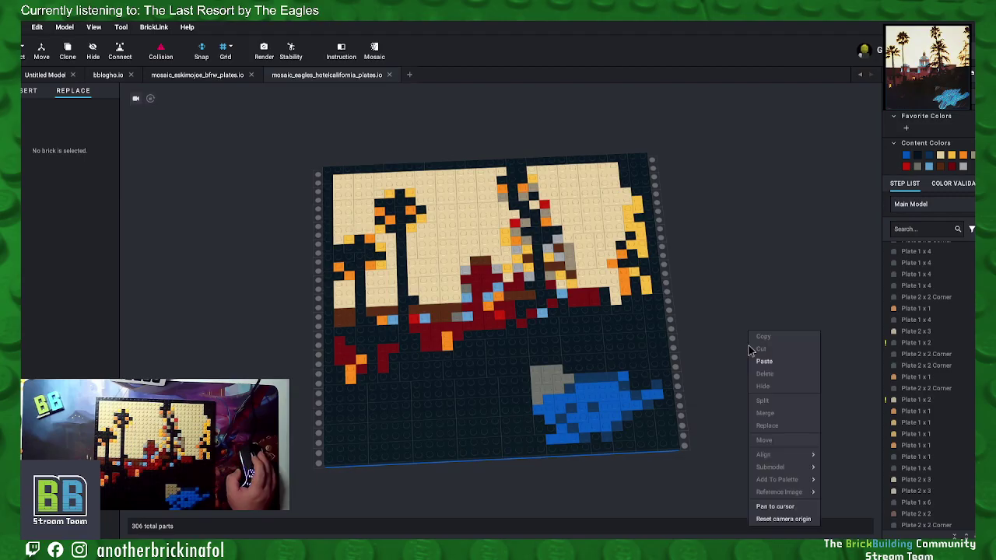
pyautogui.click(778, 294)
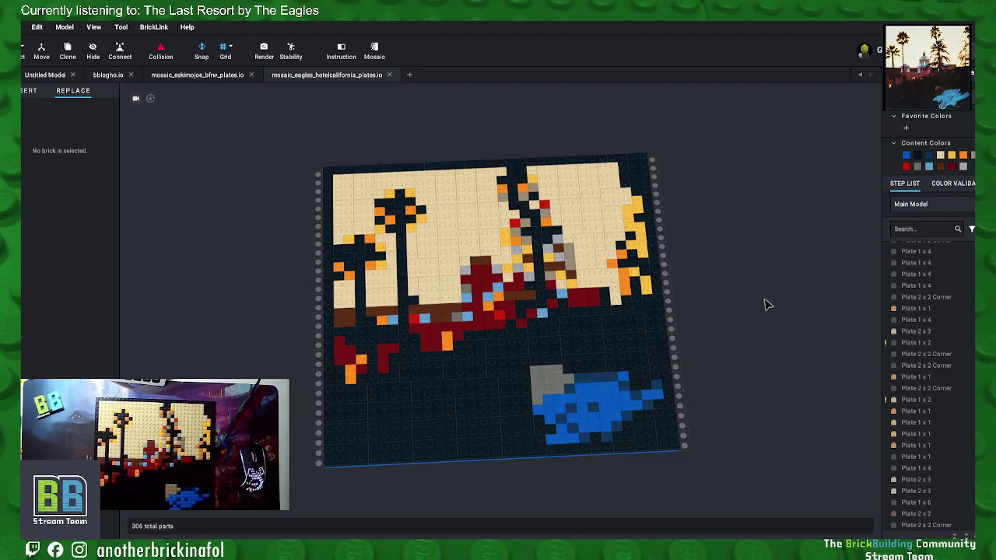